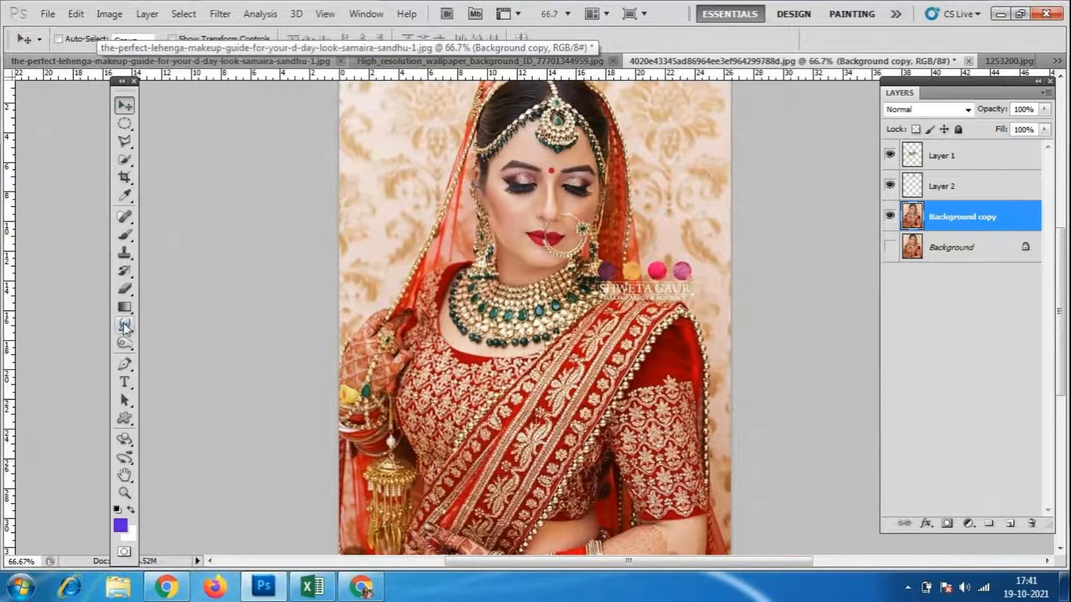
pyautogui.click(125, 345)
pyautogui.moveTo(124, 344)
pyautogui.mouseDown()
pyautogui.moveTo(200, 357)
pyautogui.moveTo(195, 321)
pyautogui.mouseUp()
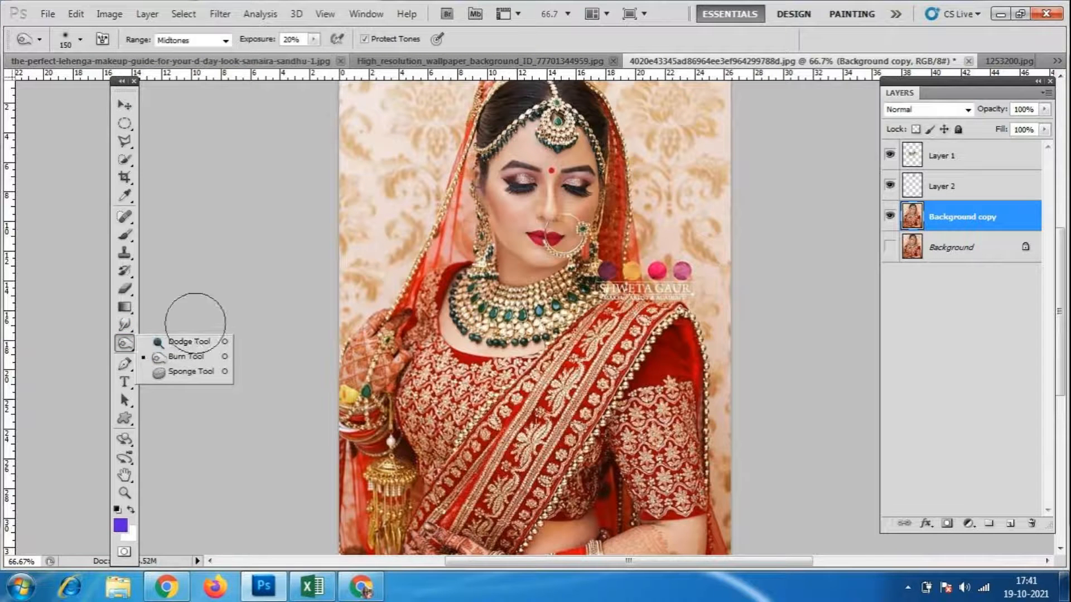
pyautogui.click(124, 107)
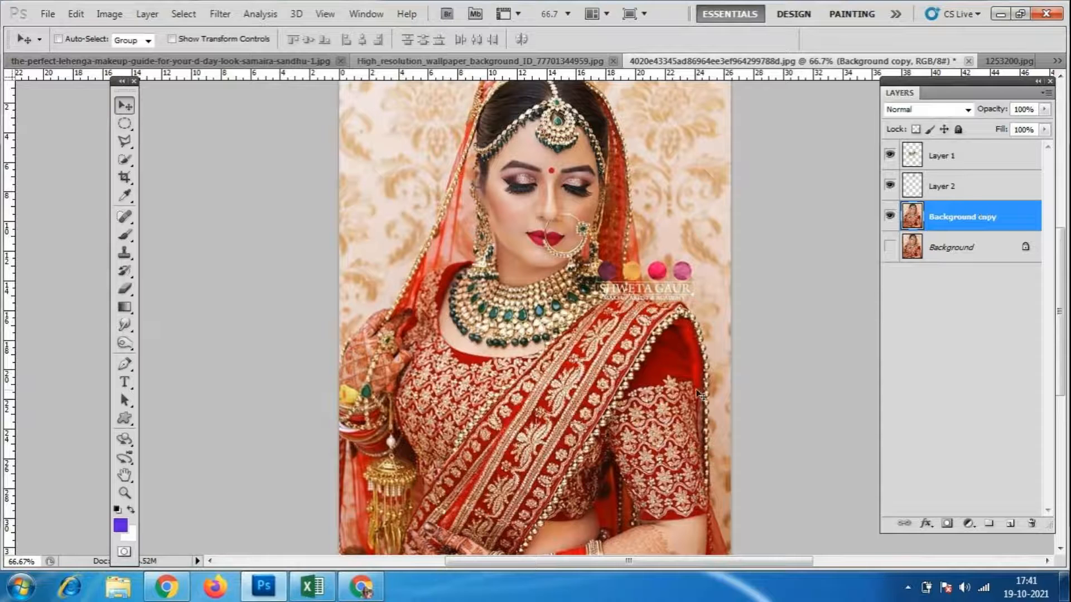
# - Switch to the open image the-perfect-lehenga-makeup-guide-for-your-d-day-look-samaira-sandhu-1.jpg
pyautogui.click(496, 62)
pyautogui.click(867, 62)
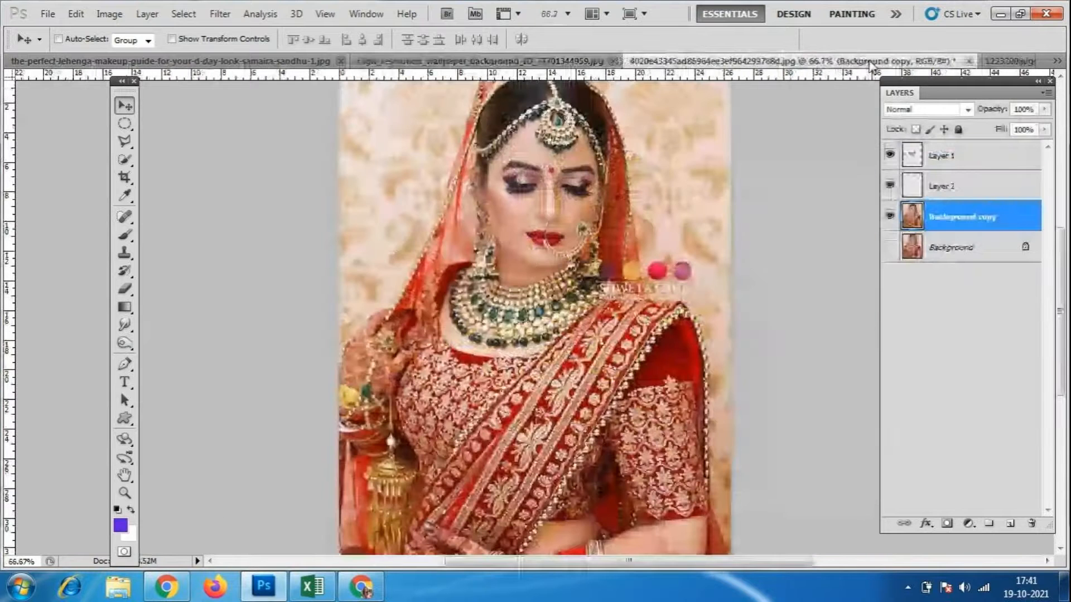
pyautogui.click(237, 62)
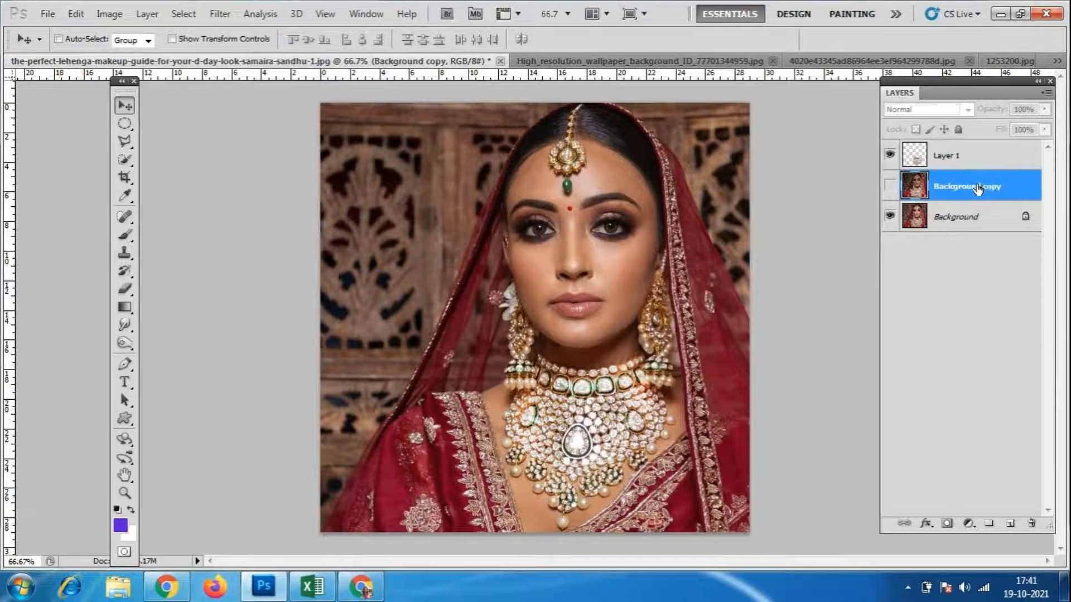
# - Compare the edited portrait with the original by toggling Background copy and Layer 1, leaving both layers visible
pyautogui.click(890, 186)
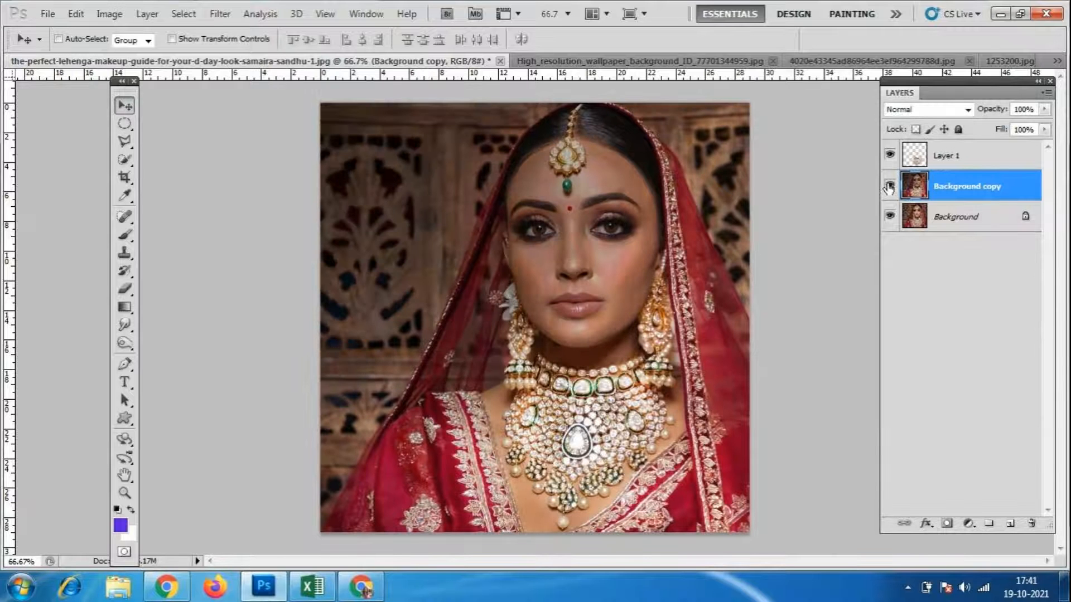
pyautogui.click(890, 186)
pyautogui.click(889, 156)
pyautogui.click(889, 156)
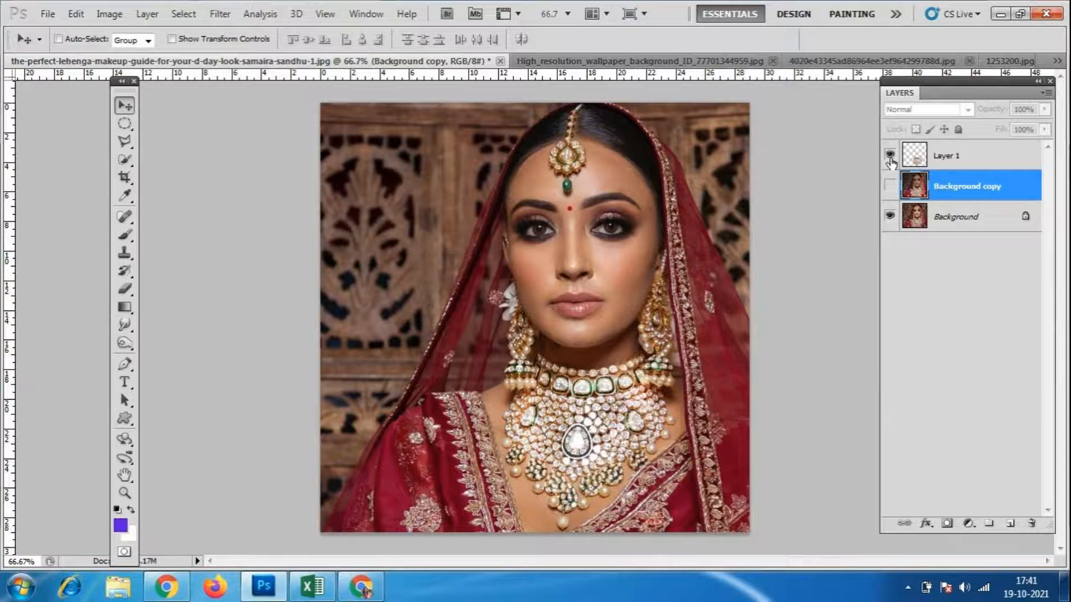
pyautogui.click(889, 186)
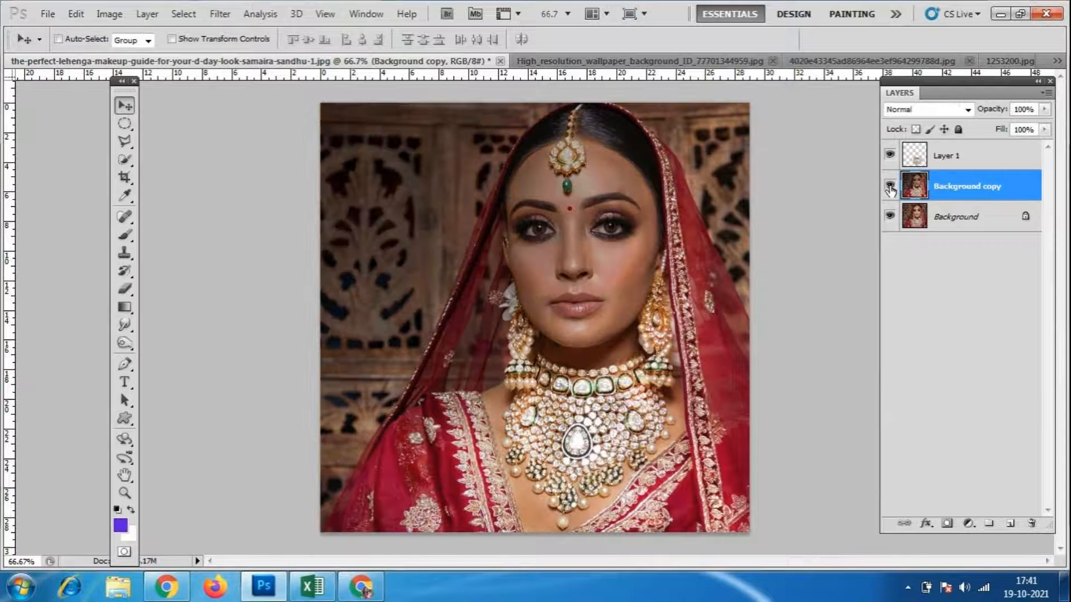
pyautogui.click(889, 186)
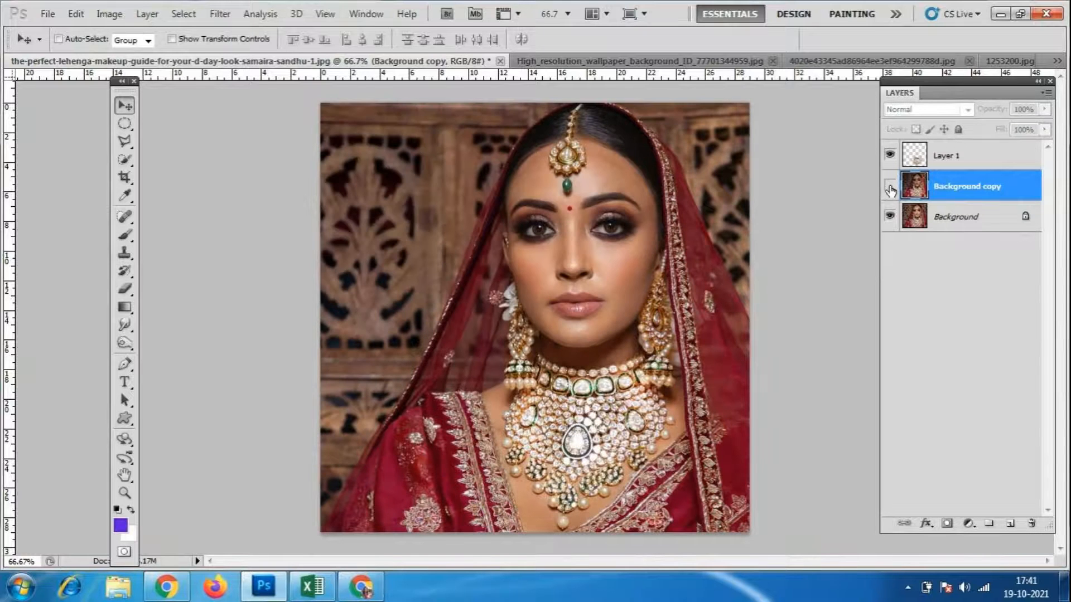
pyautogui.click(889, 186)
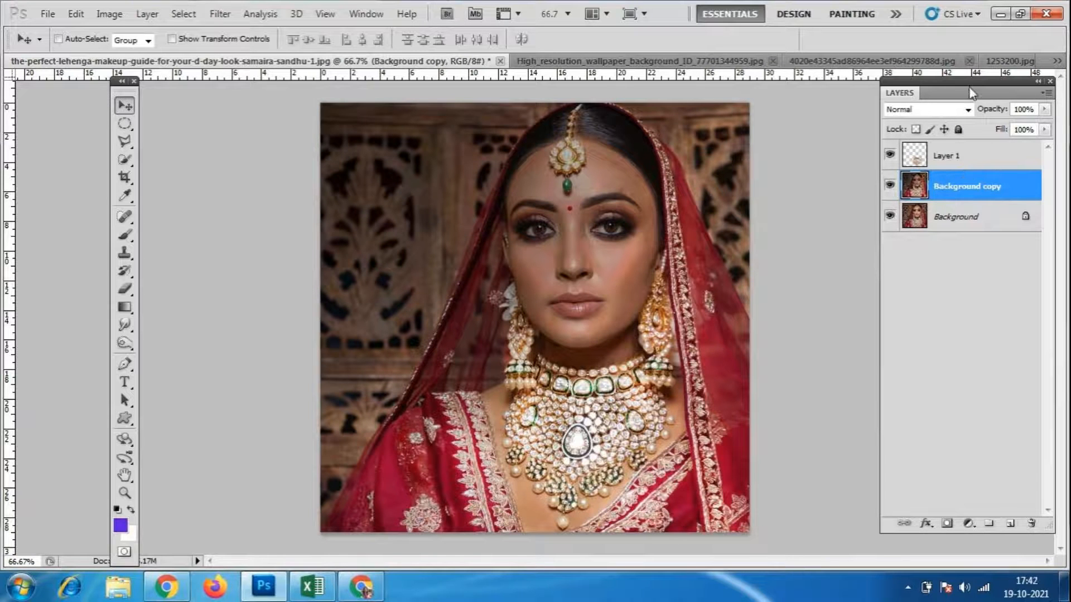
pyautogui.moveTo(968, 82); pyautogui.dragTo(932, 94)
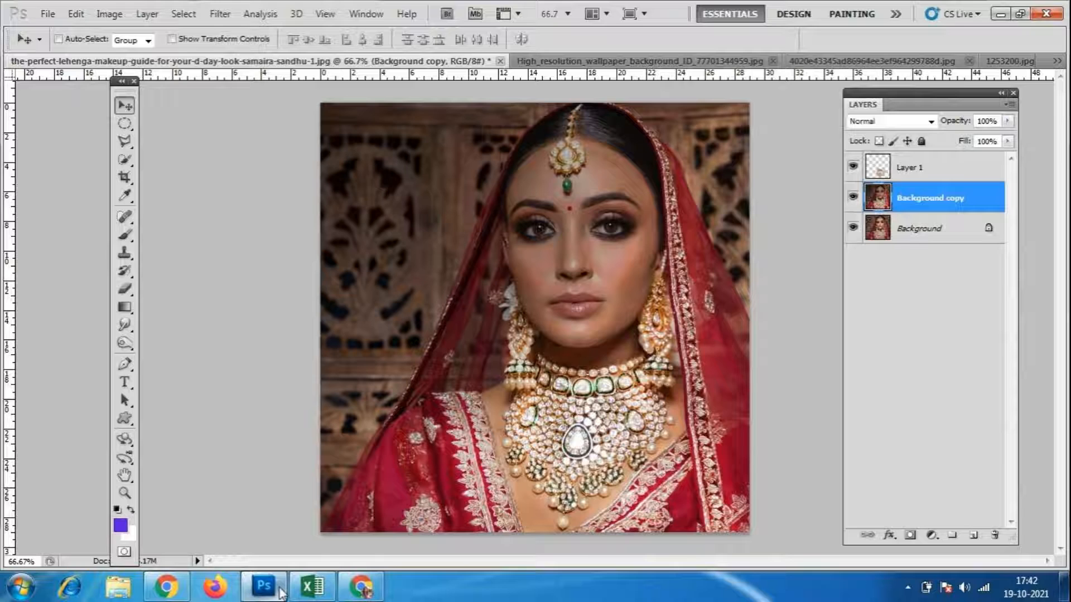
pyautogui.click(359, 587)
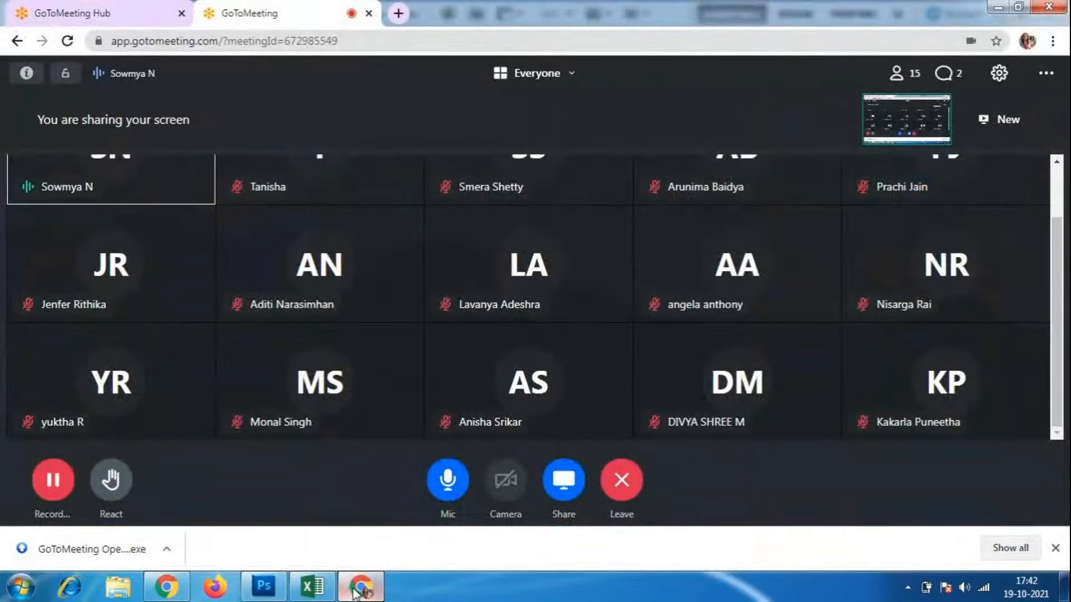
pyautogui.click(360, 587)
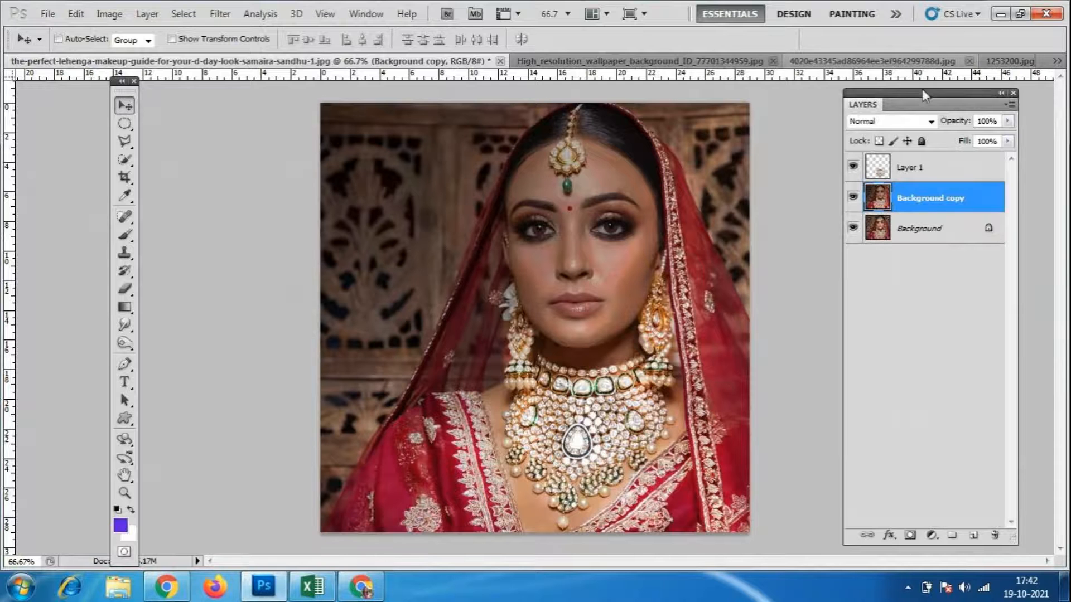
pyautogui.moveTo(922, 88); pyautogui.dragTo(914, 89)
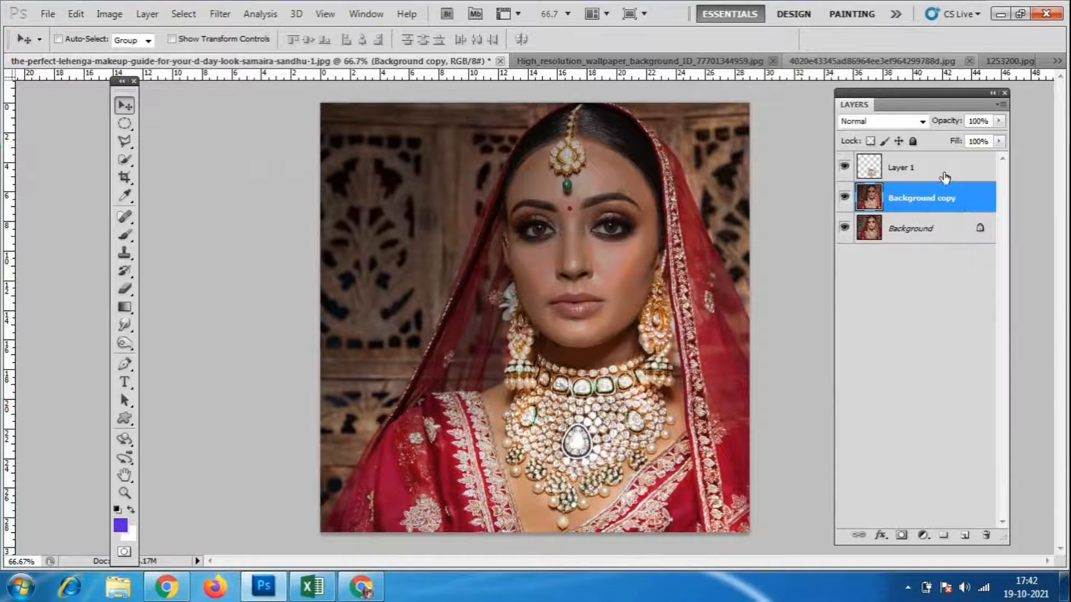
pyautogui.keyDown('ctrl'); pyautogui.click(922, 178); pyautogui.keyUp('ctrl')
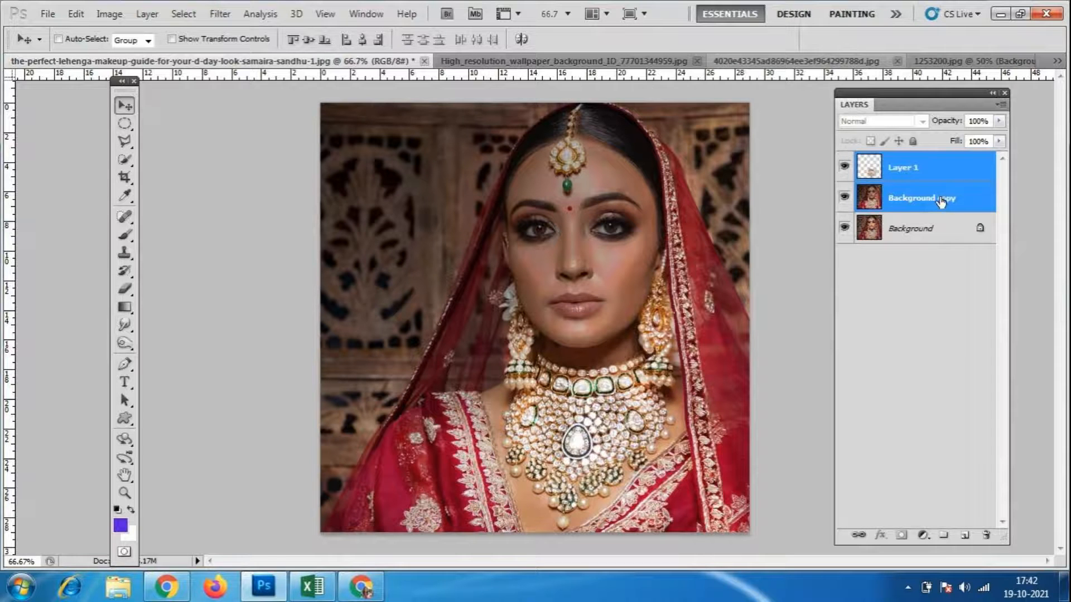
pyautogui.hotkey('ctrl', 'g')
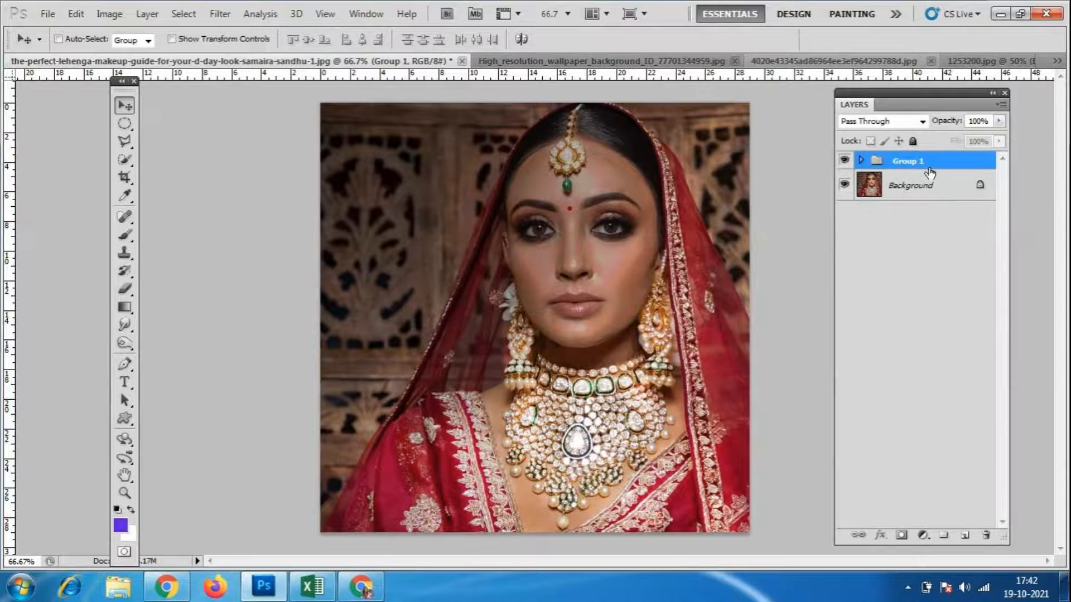
pyautogui.hotkey('ctrl', 'z')
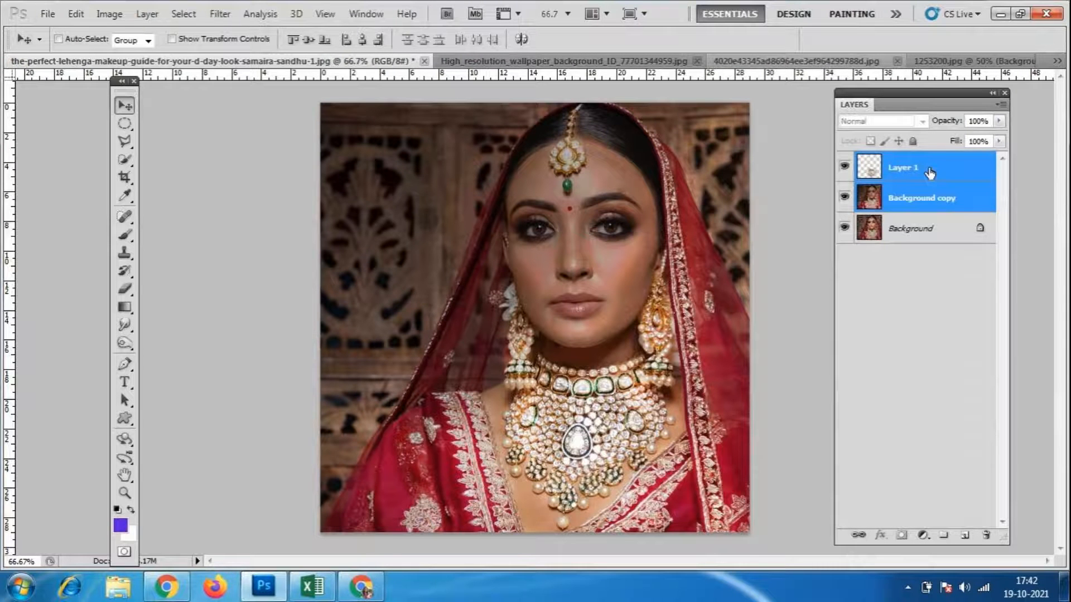
pyautogui.click(944, 270)
# - Group the Background copy and Layer 1 layers together
pyautogui.click(945, 209)
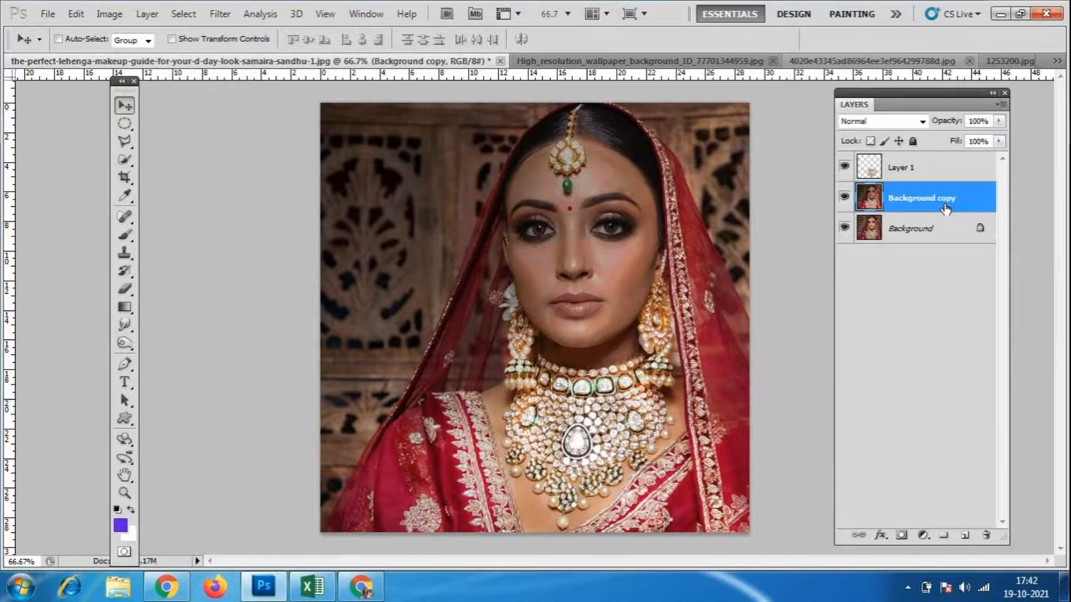
pyautogui.keyDown('shift'); pyautogui.click(919, 170); pyautogui.keyUp('shift')
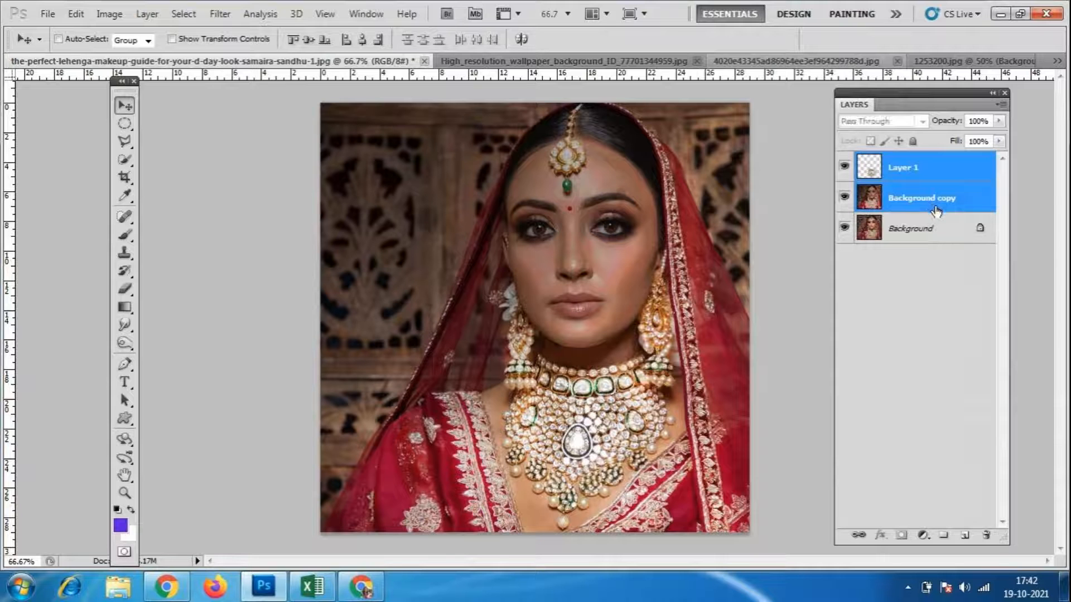
pyautogui.hotkey('ctrl', 'g')
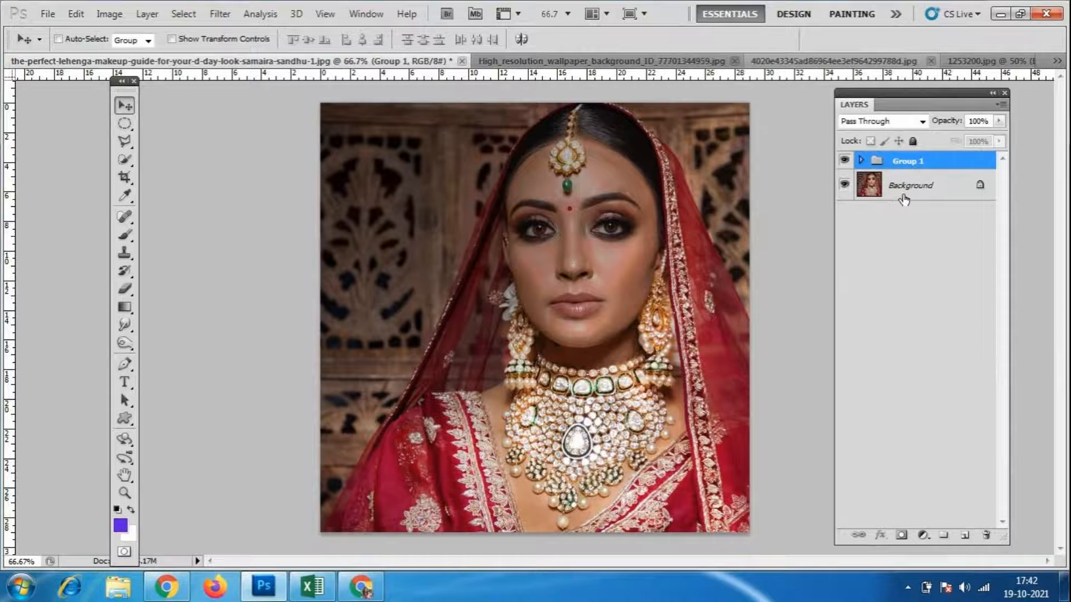
# - Scale the group proportionally to about 59% and place it against the canvas's left edge
pyautogui.hotkey('ctrl', 't')
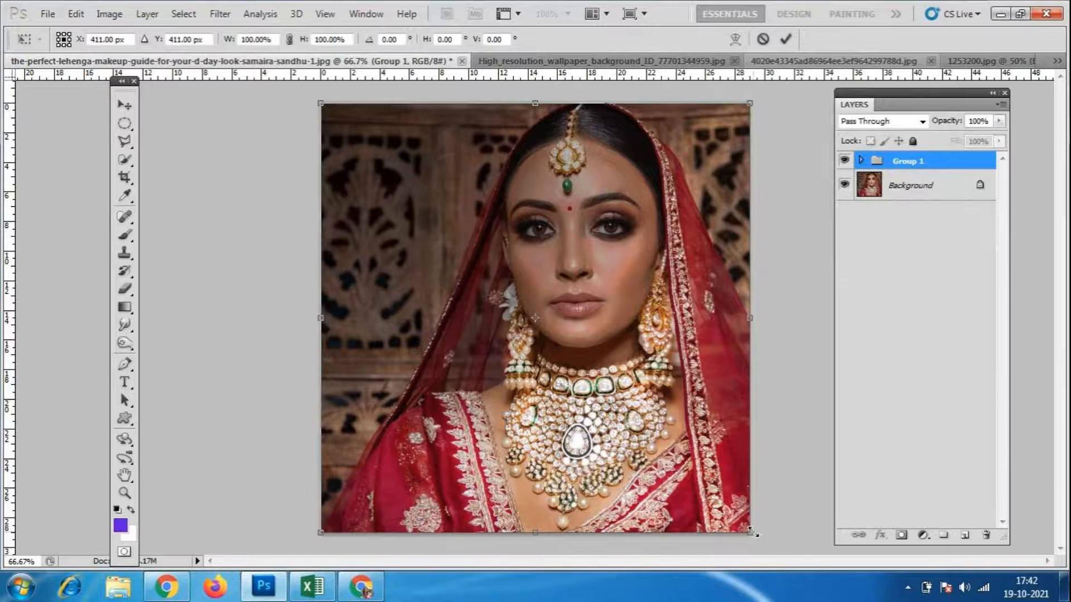
pyautogui.moveTo(753, 533); pyautogui.dragTo(538, 398)
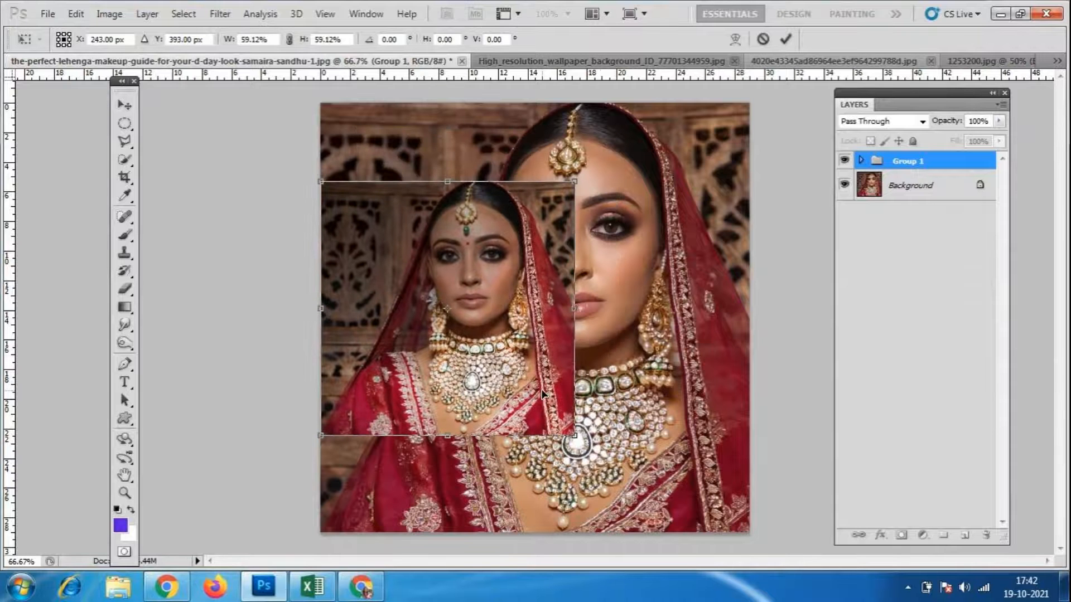
pyautogui.press('Return')
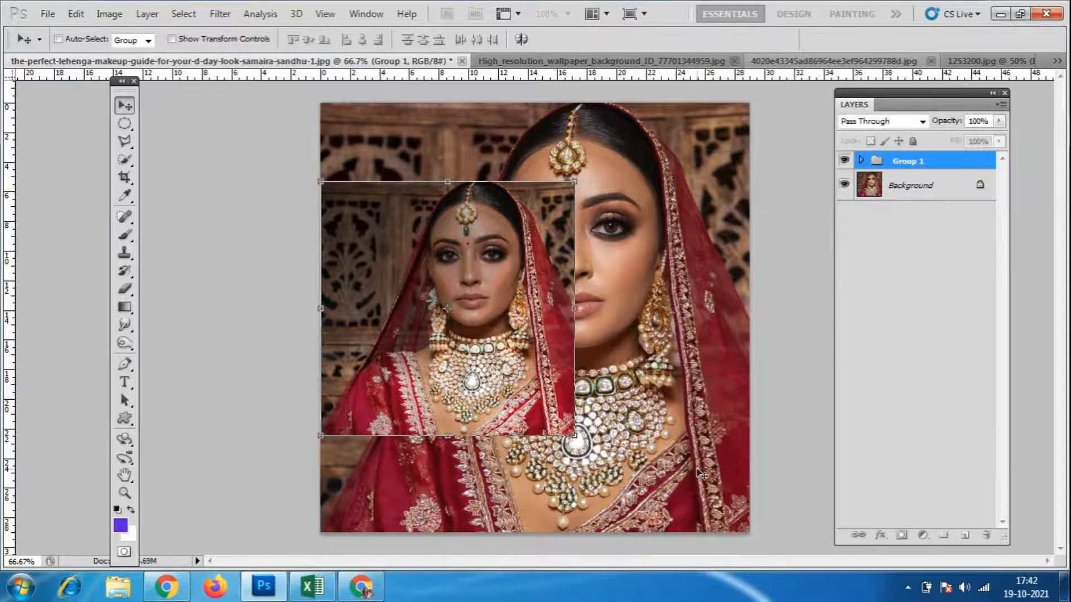
# - Convert the locked Background into a regular layer, keeping the default name, Normal mode and 100% opacity
pyautogui.click(923, 181)
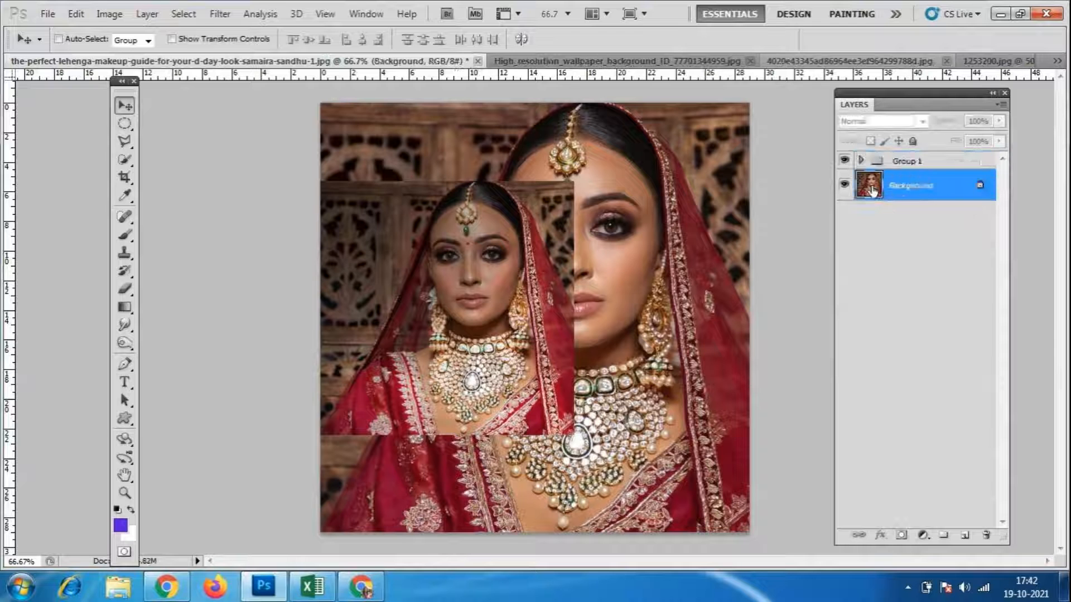
pyautogui.doubleClick(979, 190)
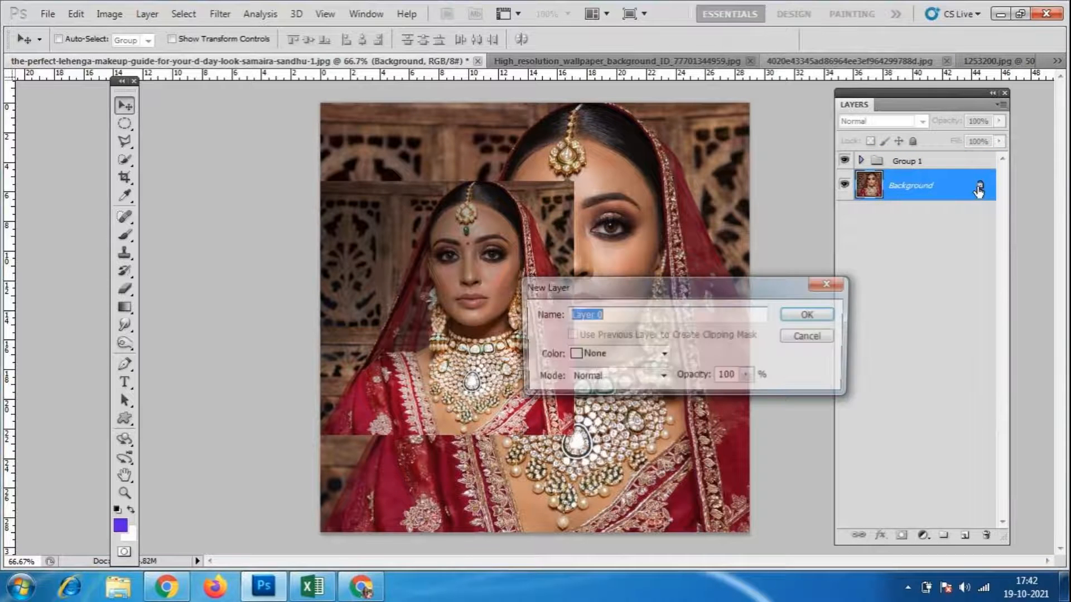
pyautogui.click(823, 338)
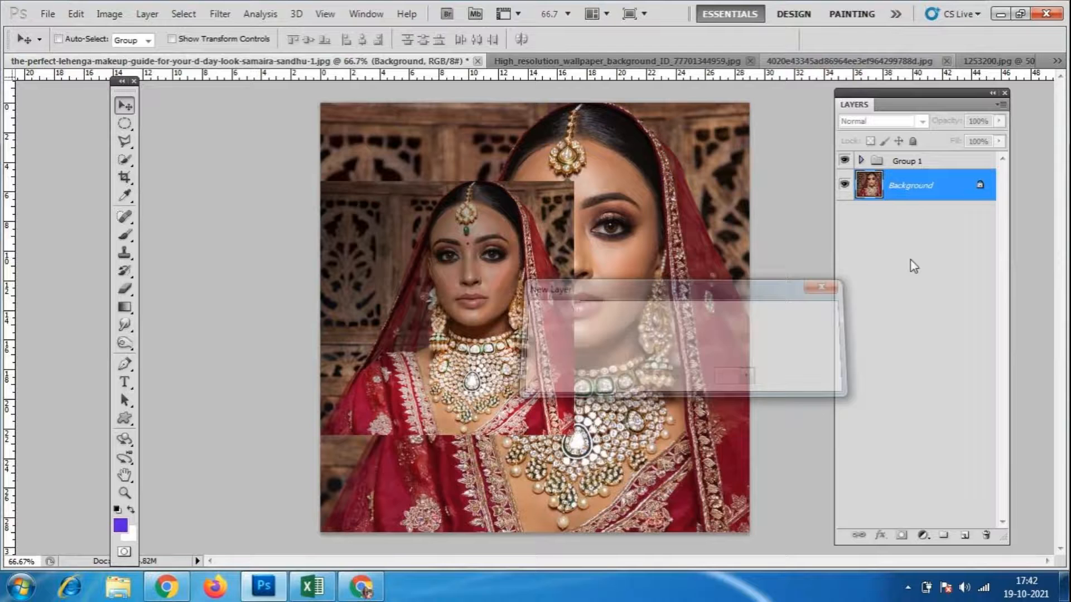
pyautogui.doubleClick(981, 191)
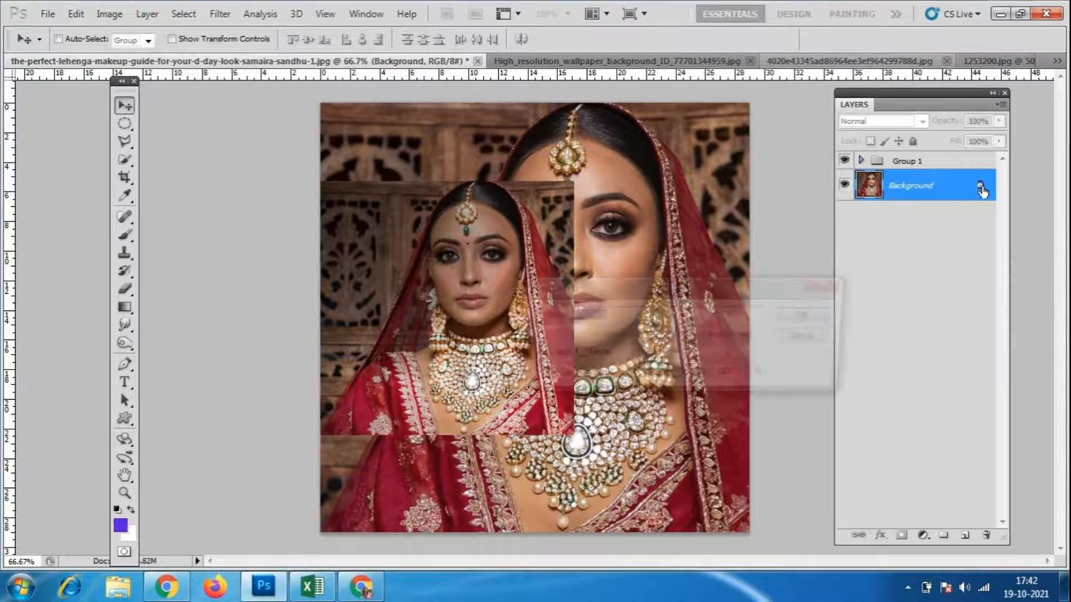
pyautogui.click(812, 316)
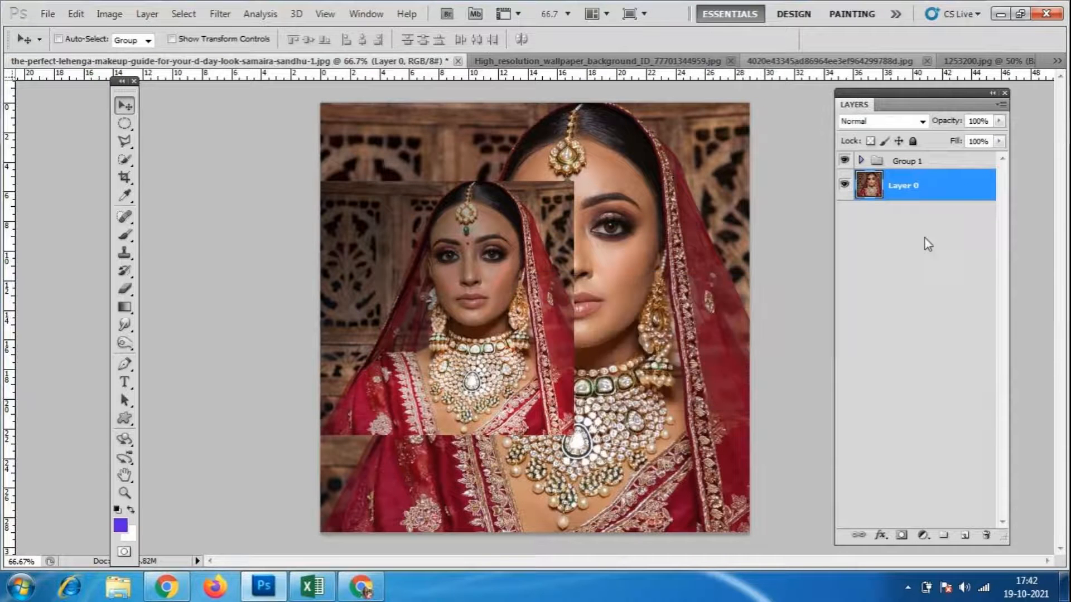
# - Scale Layer 0 proportionally to about 57% and place it directly to the right of the grouped portrait
pyautogui.hotkey('ctrl', 't')
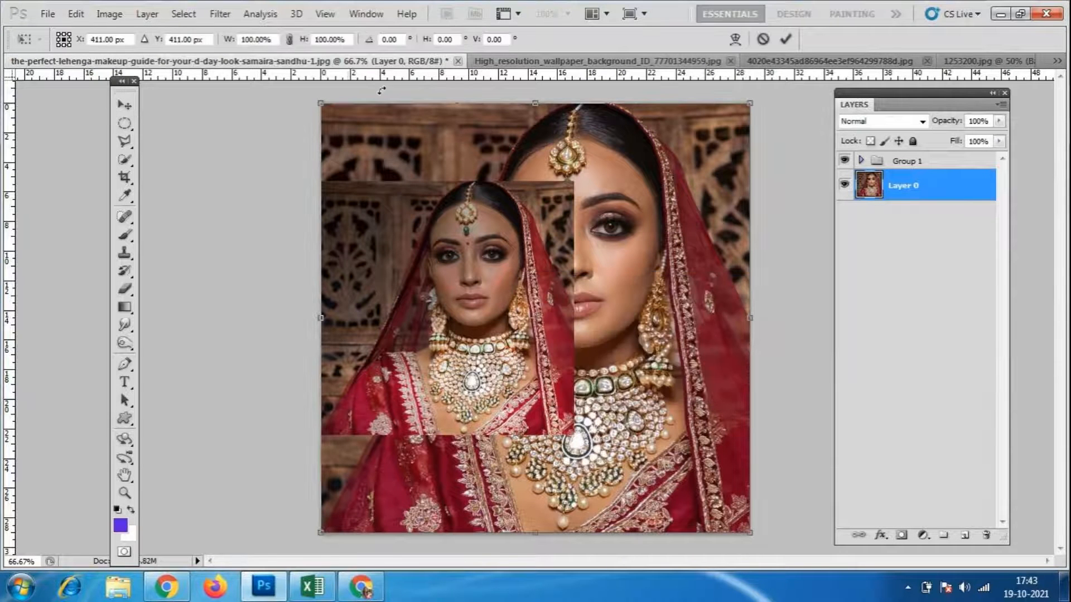
pyautogui.moveTo(319, 105); pyautogui.dragTo(413, 196)
pyautogui.moveTo(620, 360); pyautogui.dragTo(785, 355)
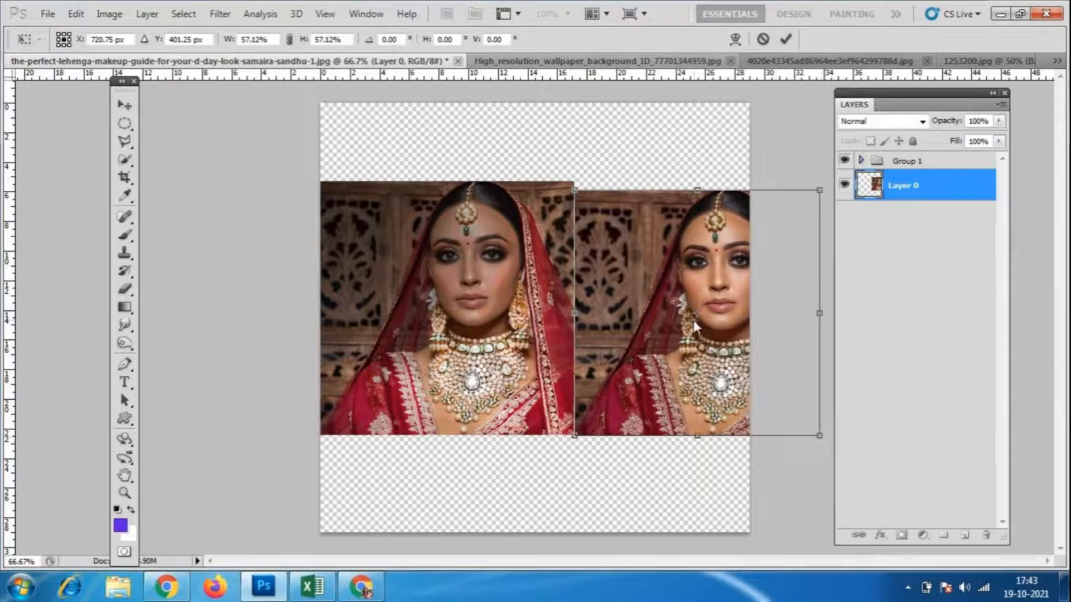
pyautogui.hotkey('alt', 'space')
pyautogui.click(931, 164)
pyautogui.press('Return')
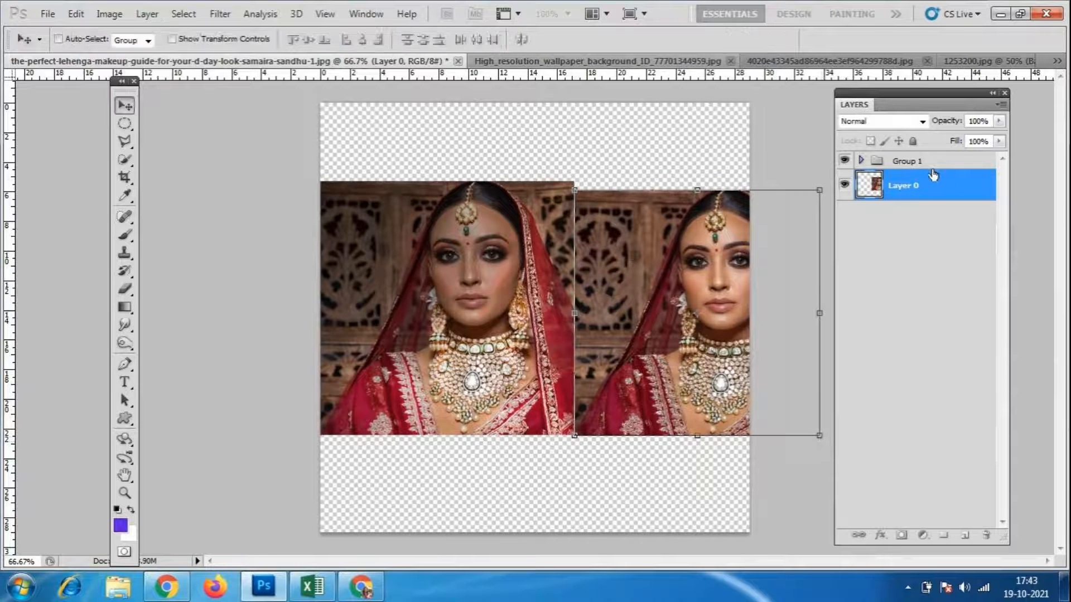
# - Move the grouped portrait into the canvas's top-left corner and the Layer 0 portrait into its bottom-right corner
pyautogui.click(933, 162)
pyautogui.moveTo(458, 330); pyautogui.dragTo(456, 251)
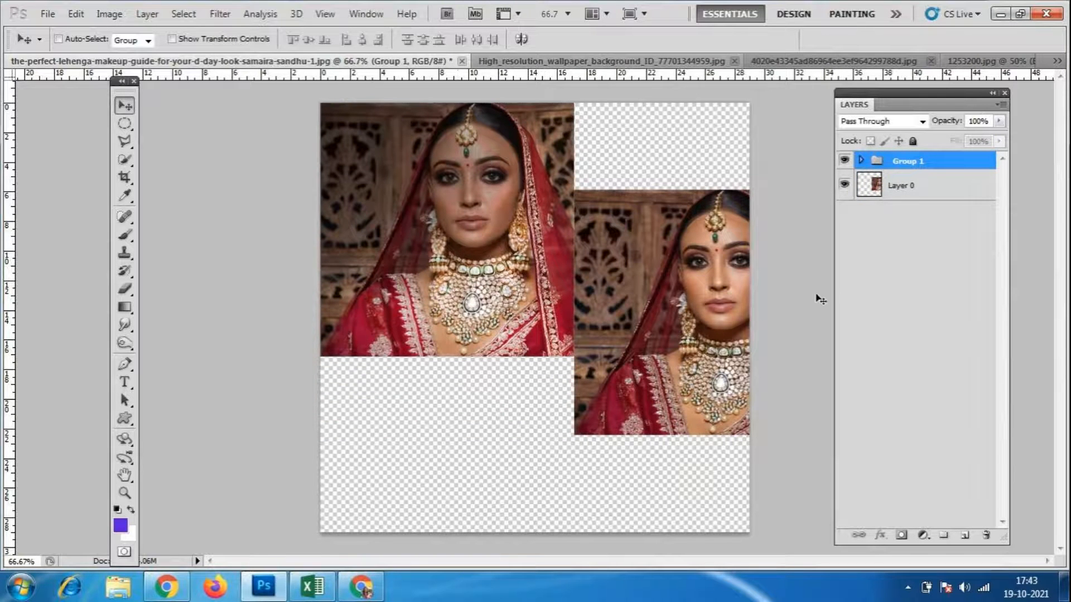
pyautogui.click(910, 185)
pyautogui.moveTo(680, 318); pyautogui.dragTo(612, 411)
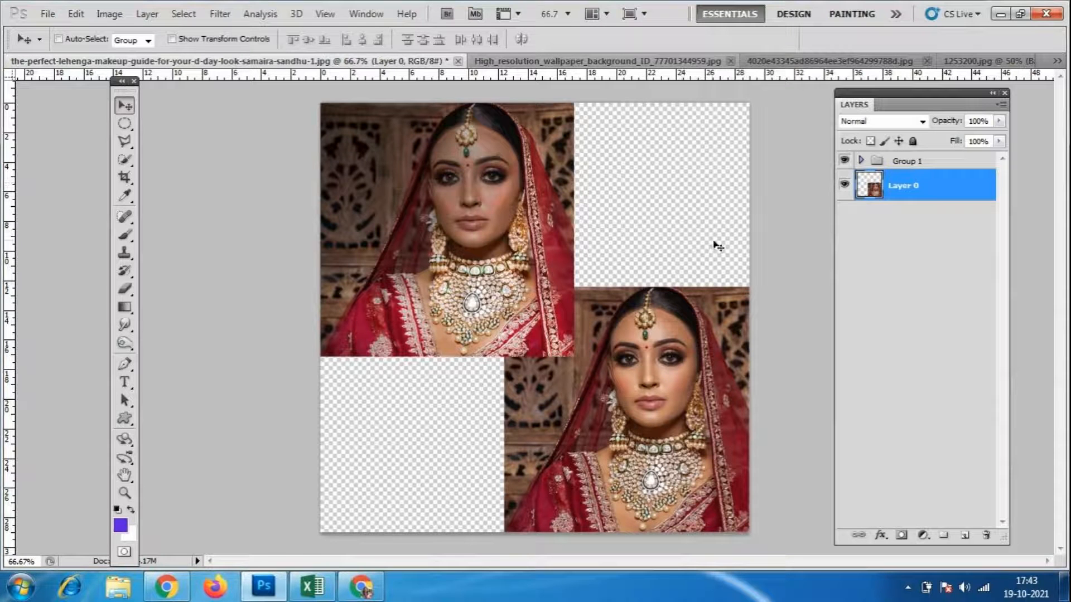
# - Brighten the Background copy portrait inside Group 1 with the Dodge tool, using a size 500 brush, Midtones range and 10% exposure
pyautogui.click(870, 162)
pyautogui.click(861, 161)
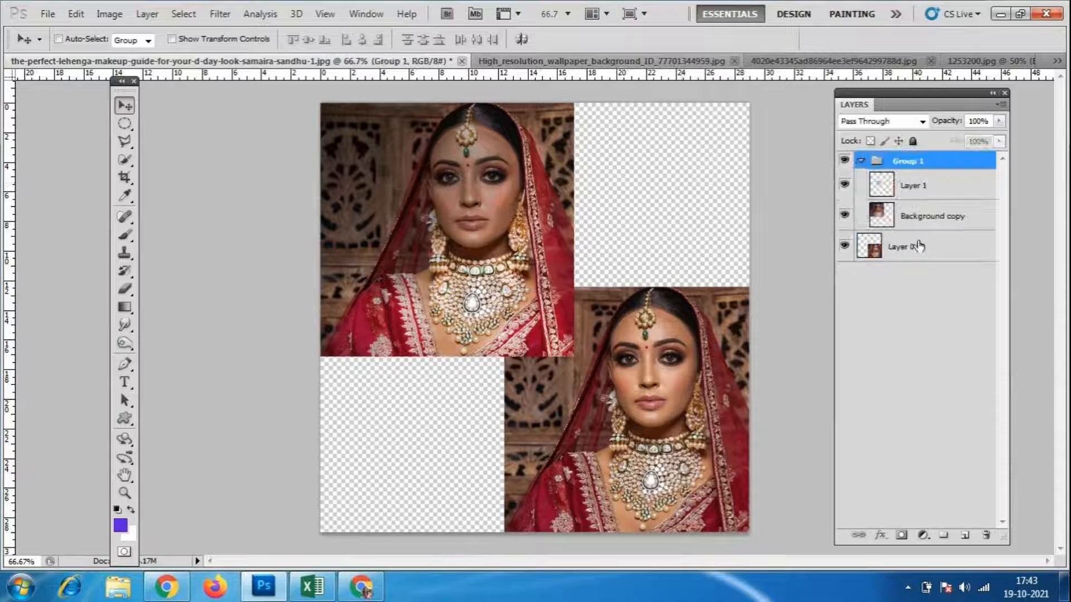
pyautogui.click(925, 225)
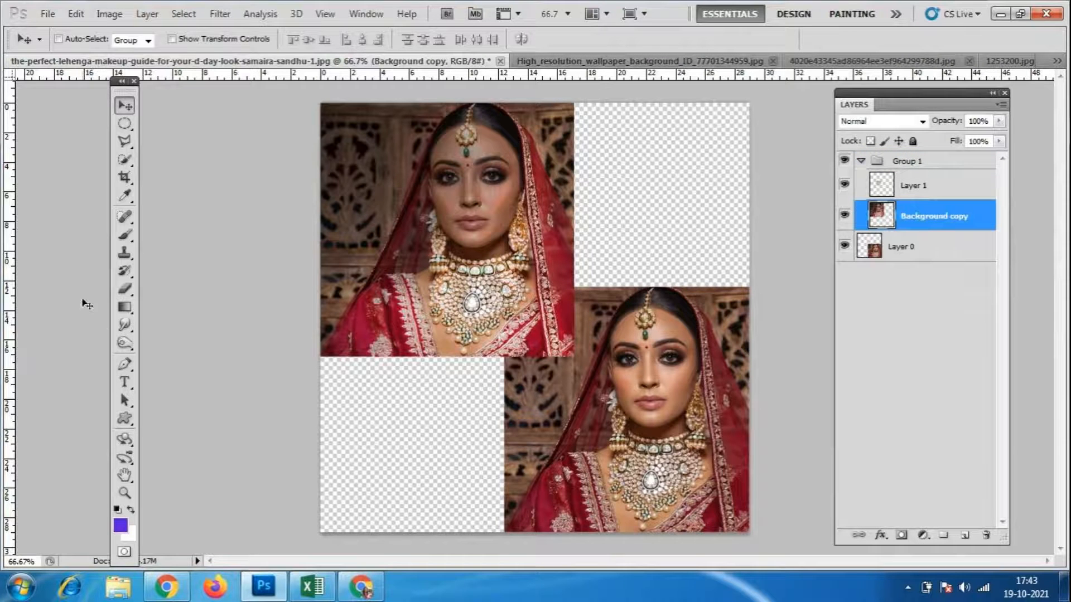
pyautogui.click(125, 325)
pyautogui.click(125, 325)
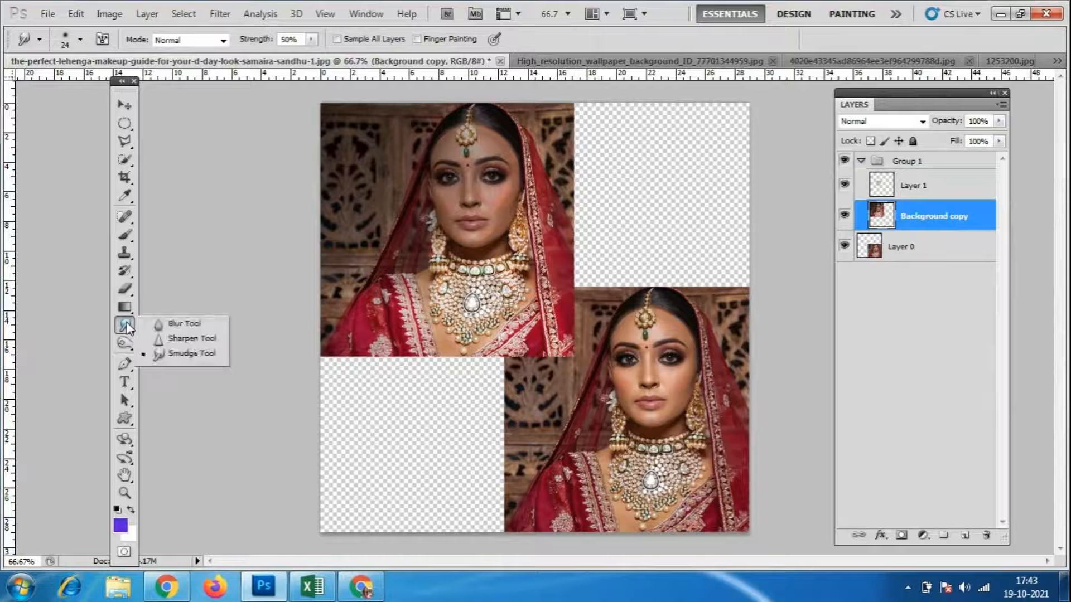
pyautogui.click(125, 344)
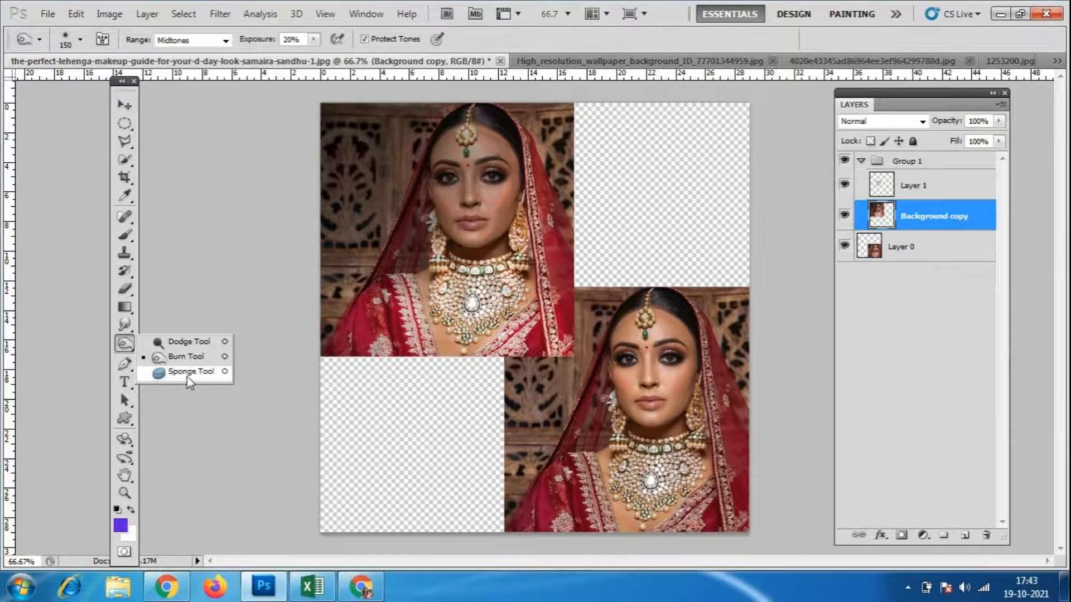
pyautogui.click(188, 346)
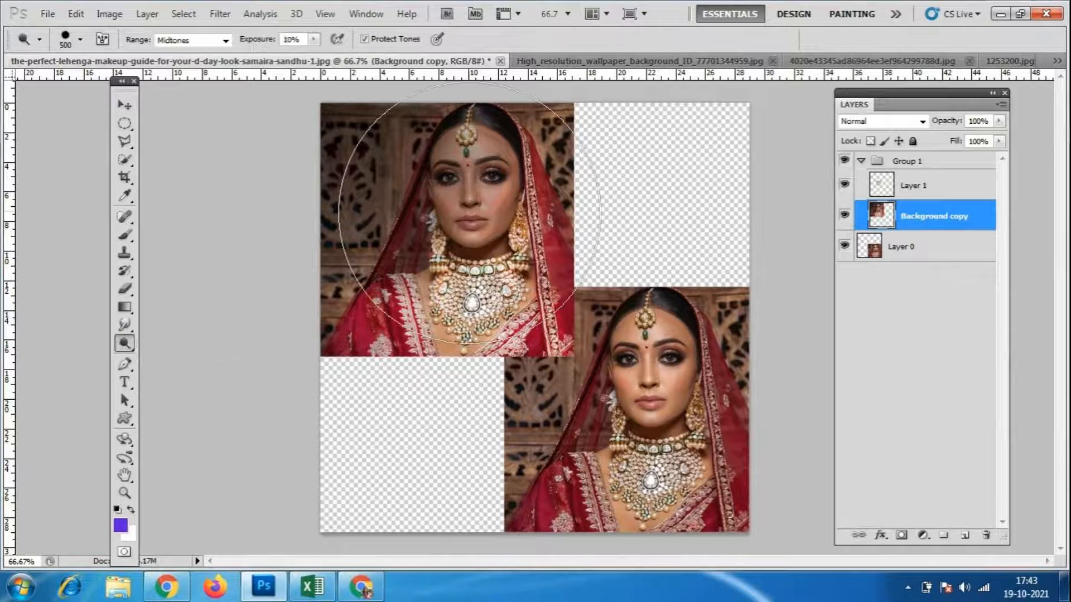
pyautogui.moveTo(454, 192)
pyautogui.mouseDown()
pyautogui.moveTo(466, 203)
pyautogui.moveTo(402, 223)
pyautogui.moveTo(430, 239)
pyautogui.moveTo(487, 215)
pyautogui.moveTo(495, 259)
pyautogui.mouseUp()
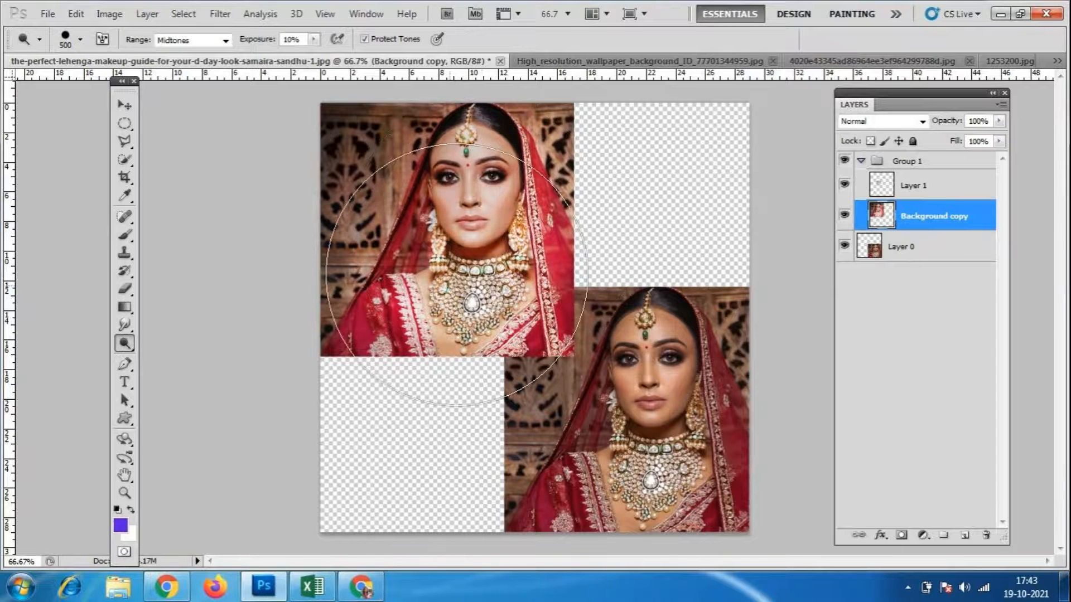
pyautogui.click(124, 105)
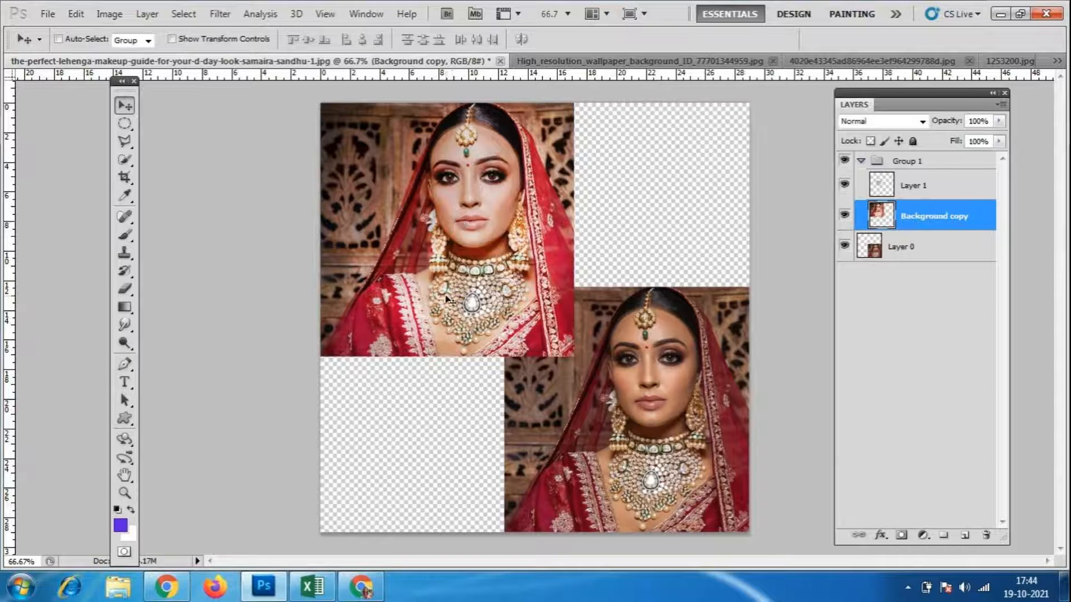
# - Collapse Group 1 and add a new empty layer directly above Layer 0
pyautogui.click(860, 161)
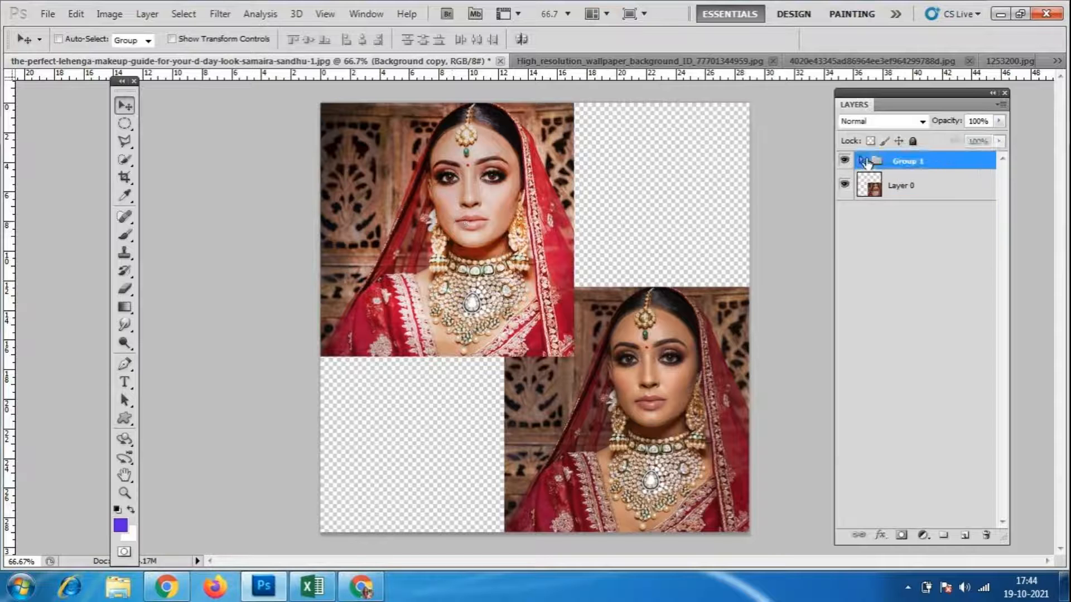
pyautogui.click(940, 193)
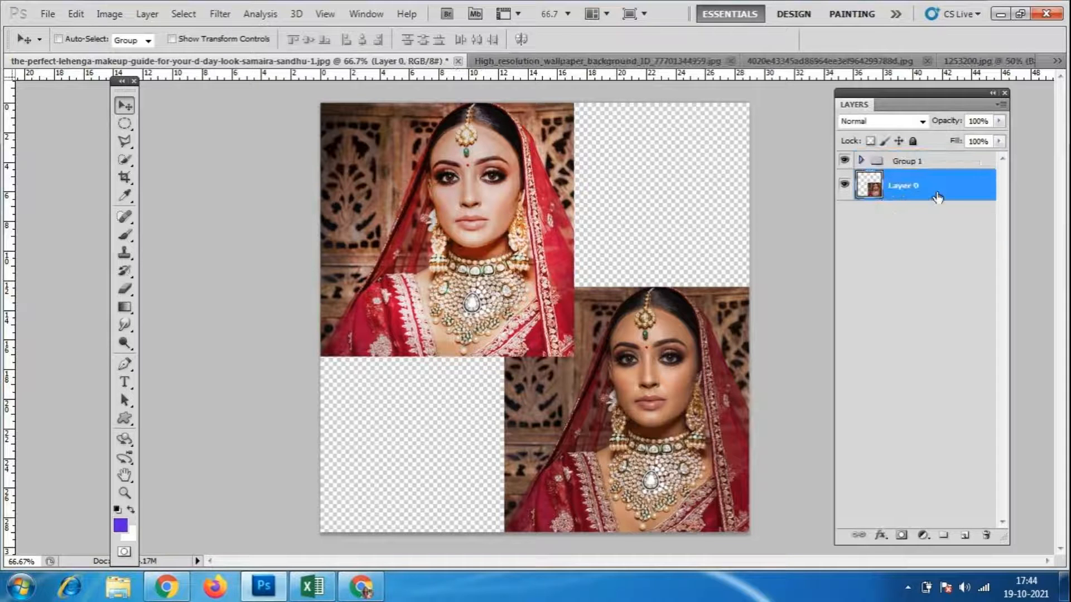
pyautogui.click(967, 536)
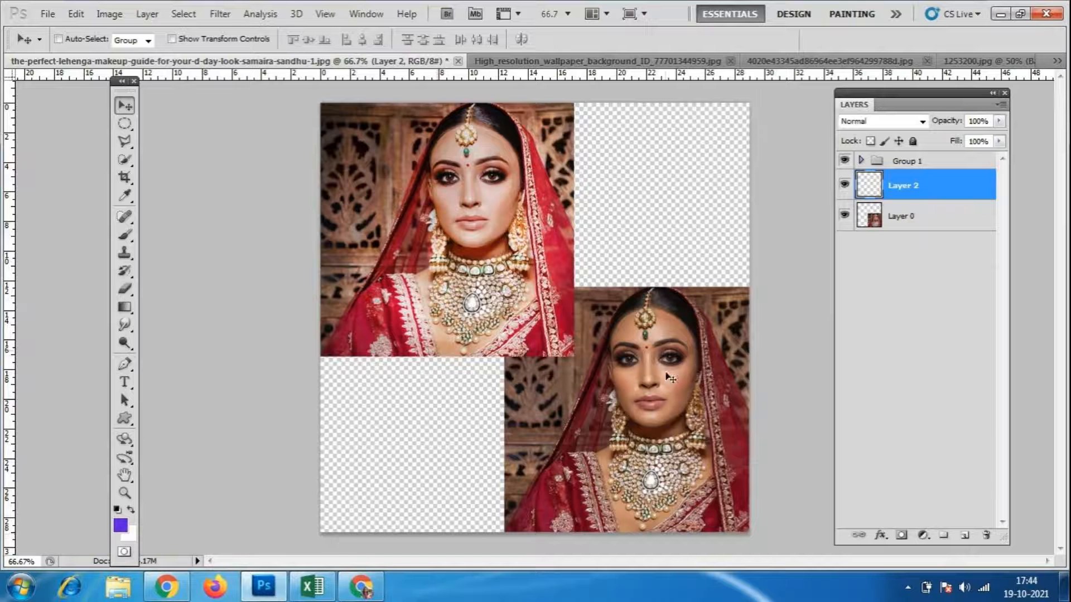
# - Activate the Gradient tool, replace its presets with the Simple set and choose the orange-and-white gradient
pyautogui.click(124, 307)
pyautogui.rightClick(124, 312)
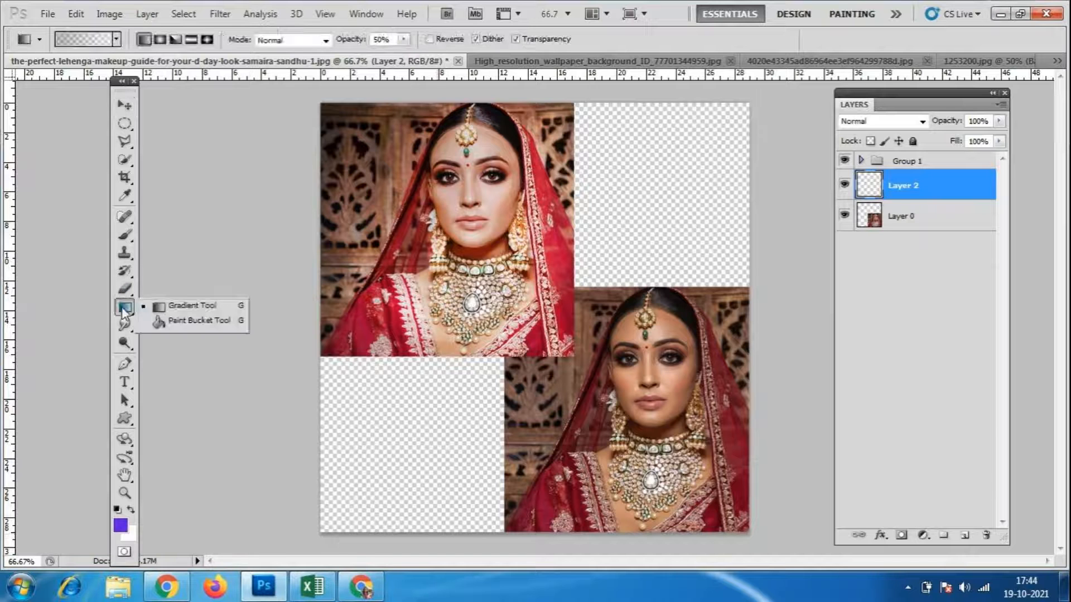
pyautogui.click(211, 307)
pyautogui.click(117, 39)
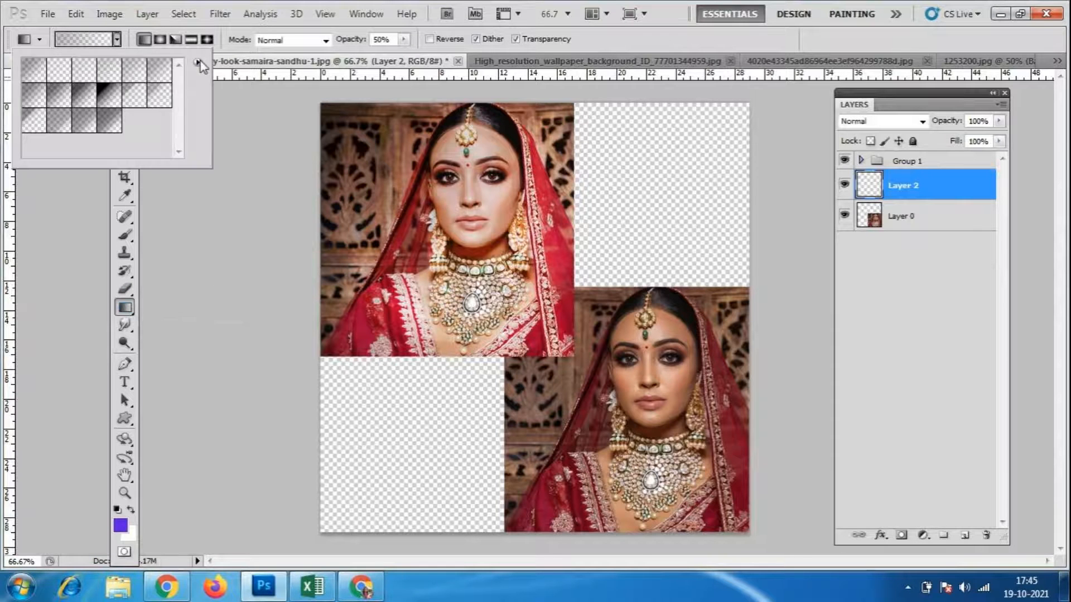
pyautogui.click(198, 61)
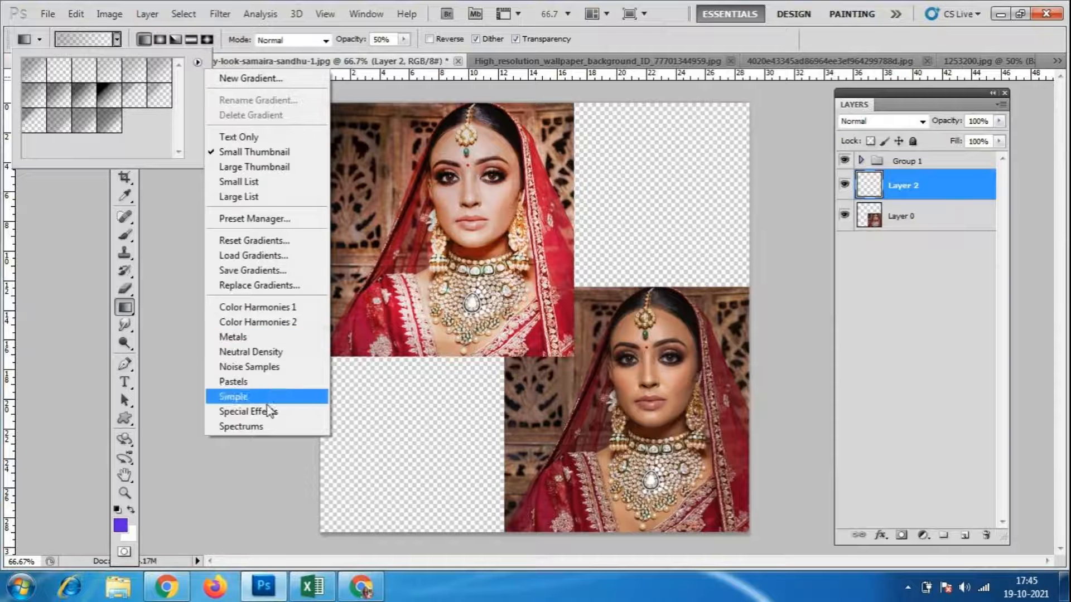
pyautogui.click(244, 397)
pyautogui.click(478, 229)
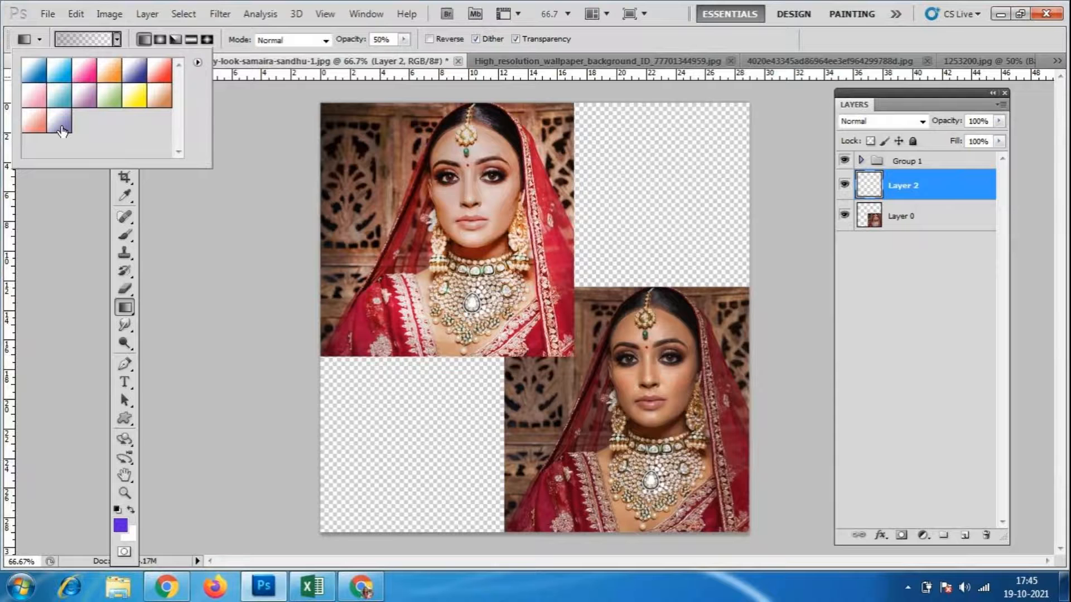
pyautogui.click(110, 69)
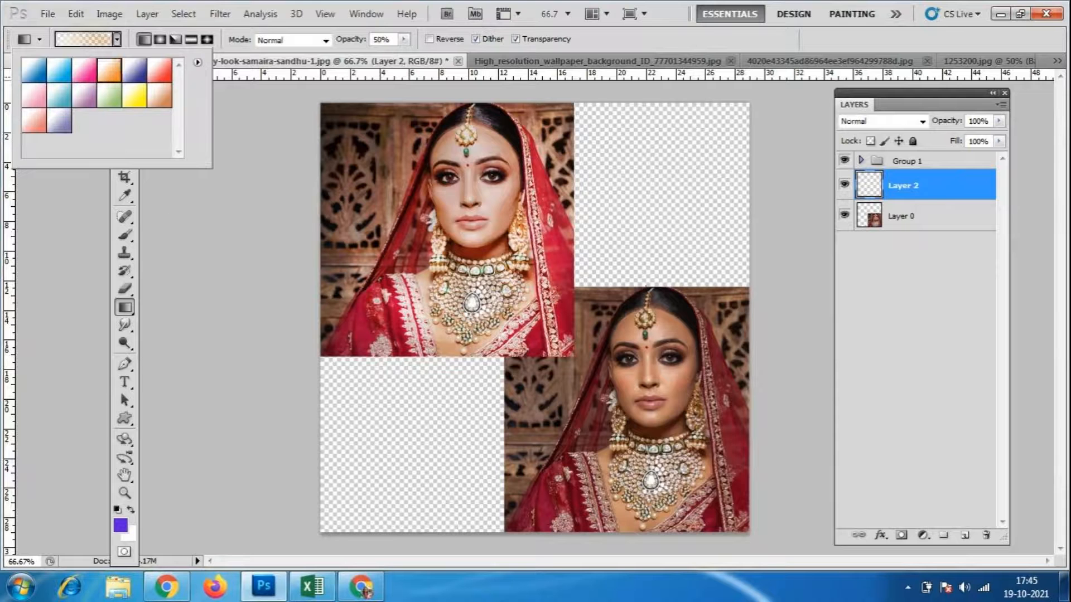
# - Try the white-to-orange gradient at 50% opacity diagonally across Layer 2, and undo it
pyautogui.click(627, 190)
pyautogui.moveTo(666, 178); pyautogui.dragTo(505, 519)
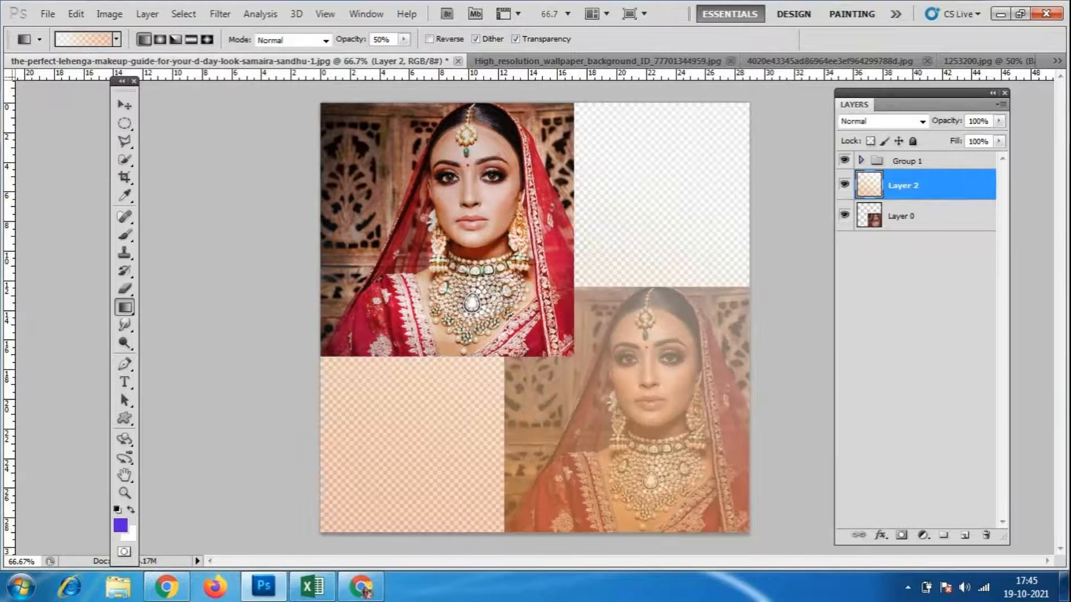
pyautogui.hotkey('ctrl', 'z')
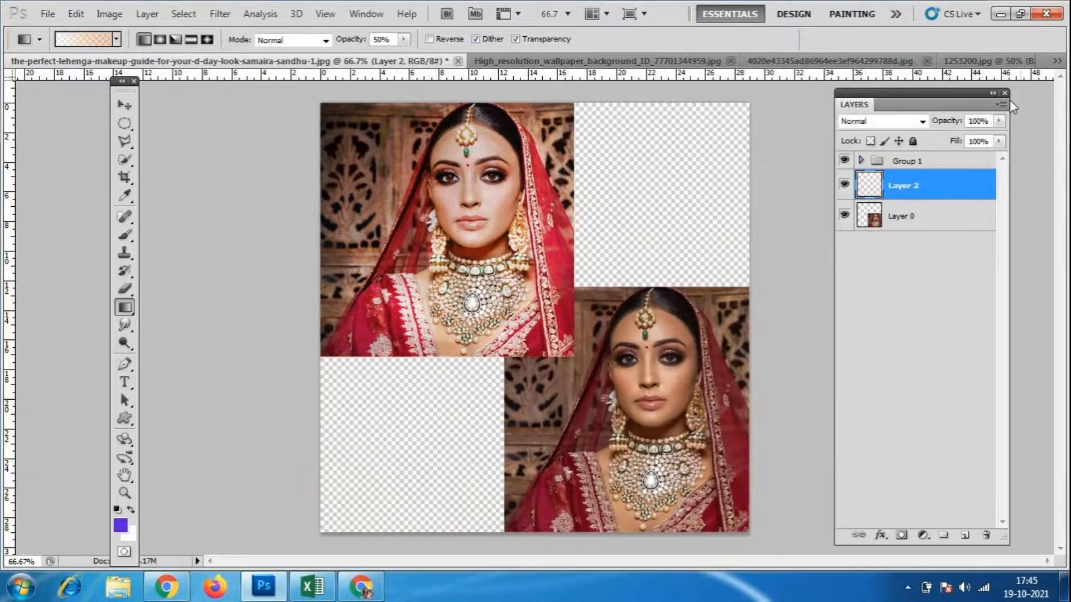
# - Move Layer 2 beneath Layer 0 and set the gradient opacity to 100%
pyautogui.moveTo(920, 189); pyautogui.dragTo(924, 225)
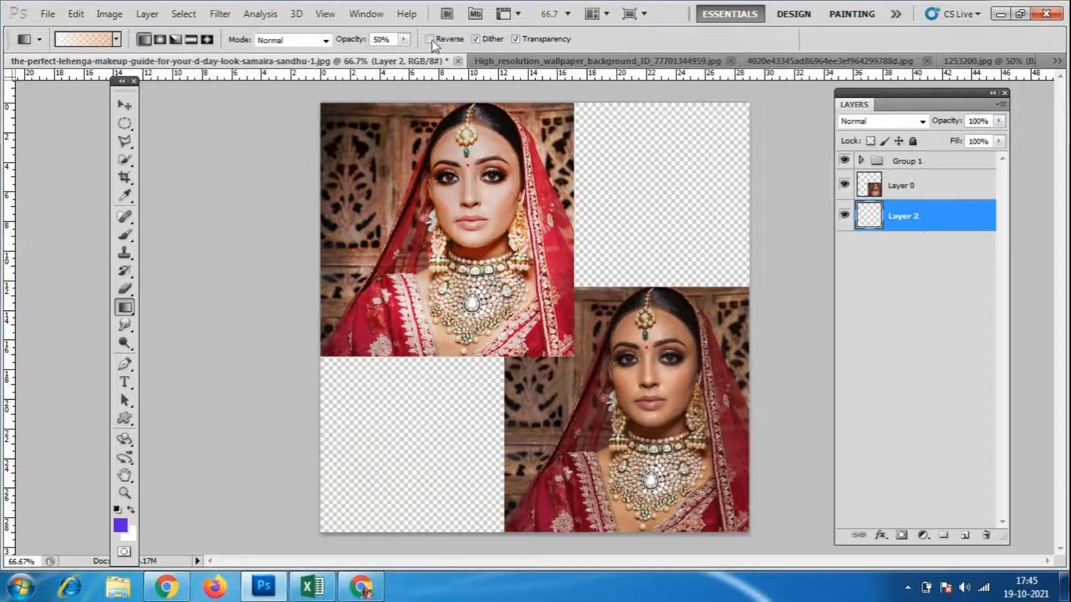
pyautogui.click(404, 39)
pyautogui.moveTo(403, 54); pyautogui.dragTo(590, 83)
# - Fill Layer 2 with the white-to-orange gradient, trying diagonal, near-vertical and horizontal directions, and undo the last change
pyautogui.click(706, 138)
pyautogui.moveTo(706, 138); pyautogui.dragTo(329, 524)
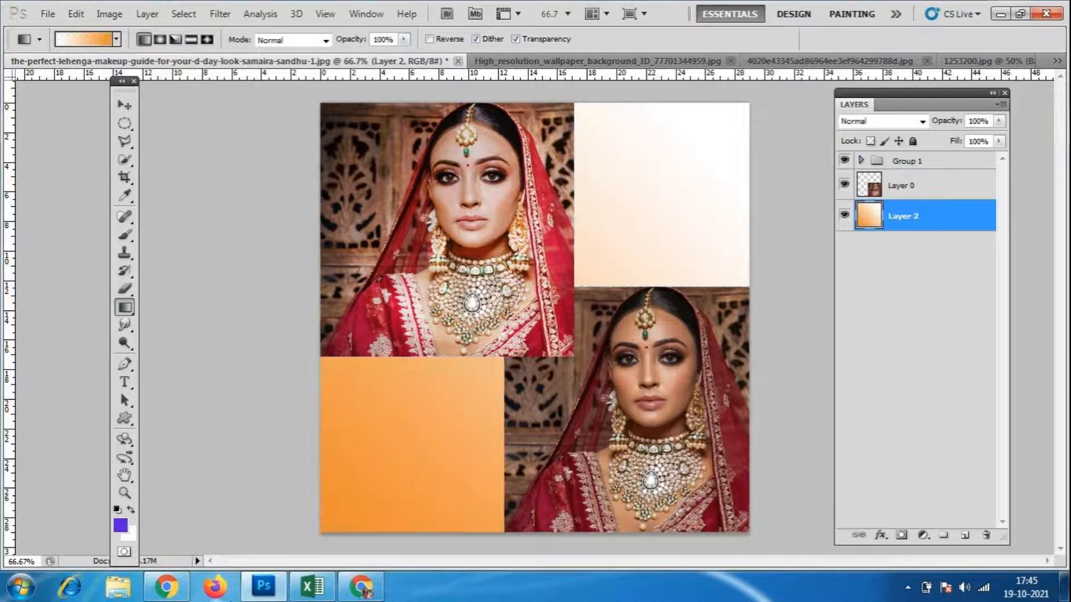
pyautogui.moveTo(260, 189); pyautogui.dragTo(958, 414)
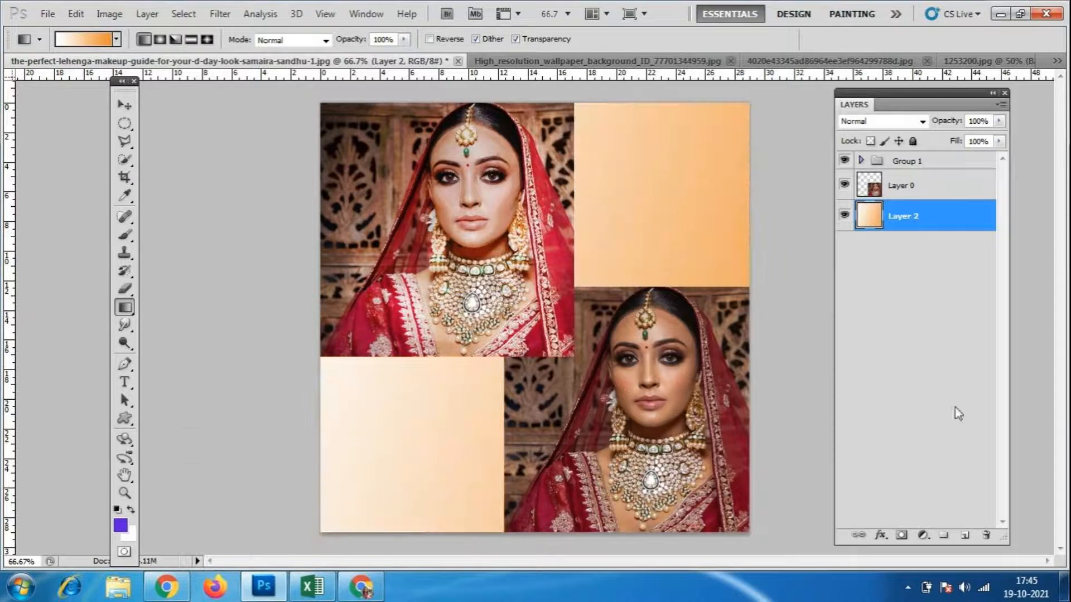
pyautogui.moveTo(589, 86); pyautogui.dragTo(430, 598)
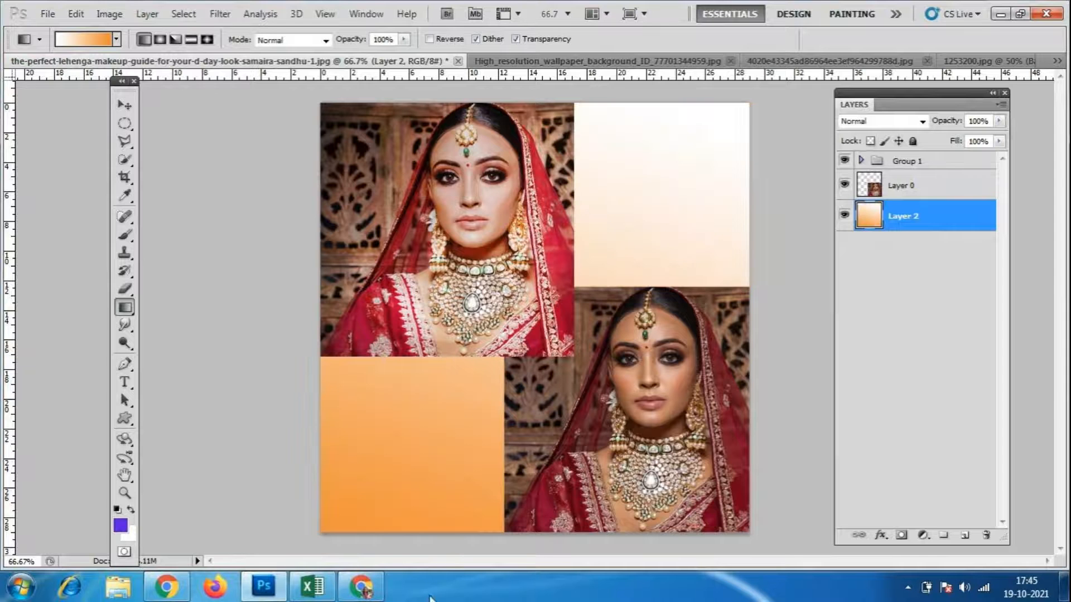
pyautogui.moveTo(261, 340); pyautogui.dragTo(901, 368)
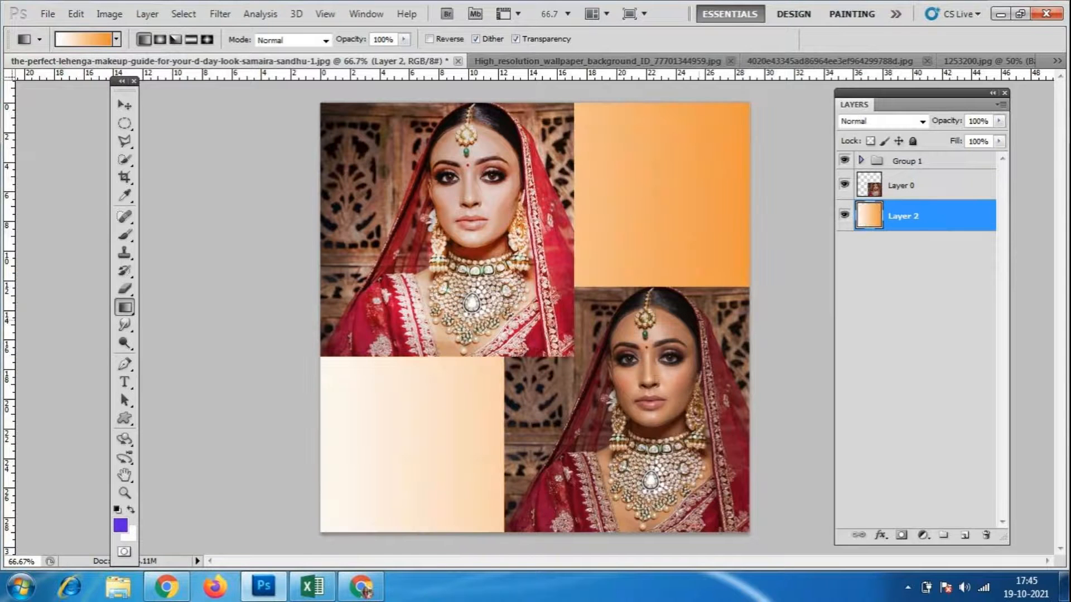
pyautogui.hotkey('ctrl', 'z')
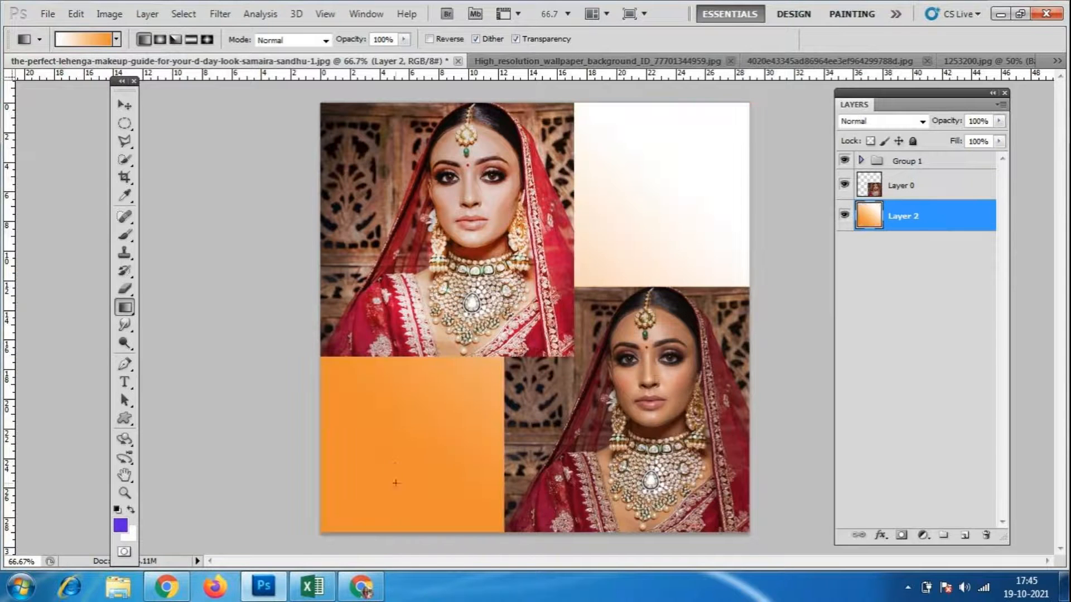
# - Replace the gradient presets with the Color Harmonies 2 set and choose the yellow-to-orange-red gradient
pyautogui.click(116, 39)
pyautogui.click(198, 63)
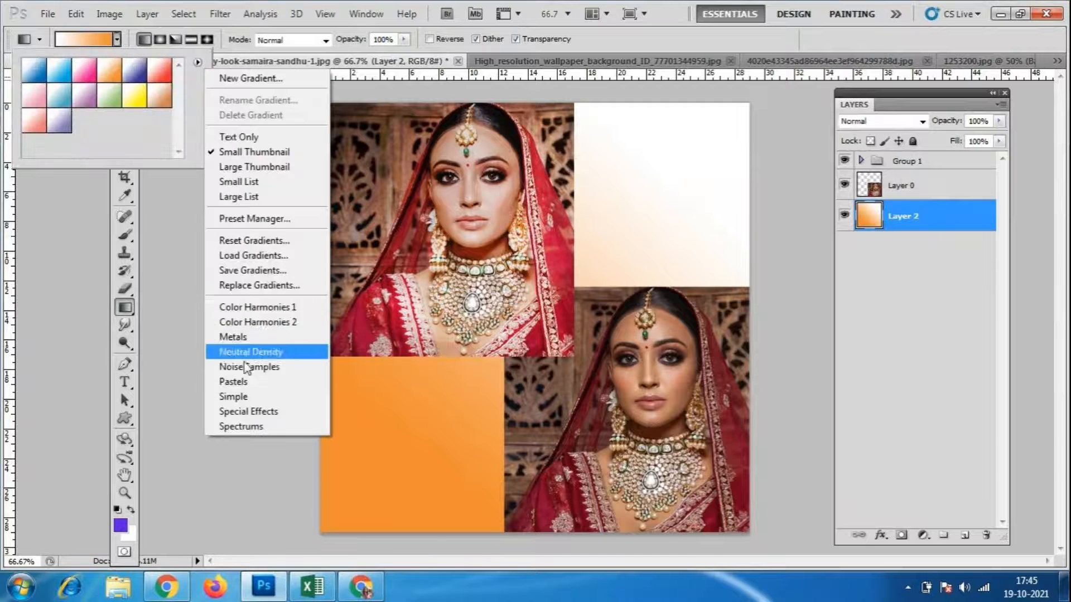
pyautogui.click(267, 324)
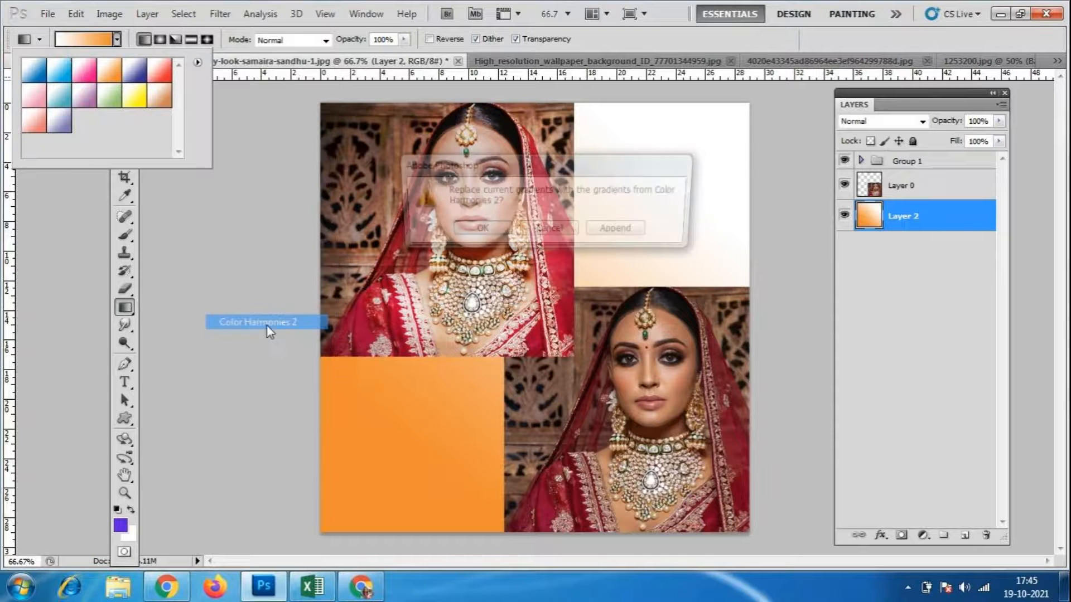
pyautogui.click(482, 228)
pyautogui.click(109, 97)
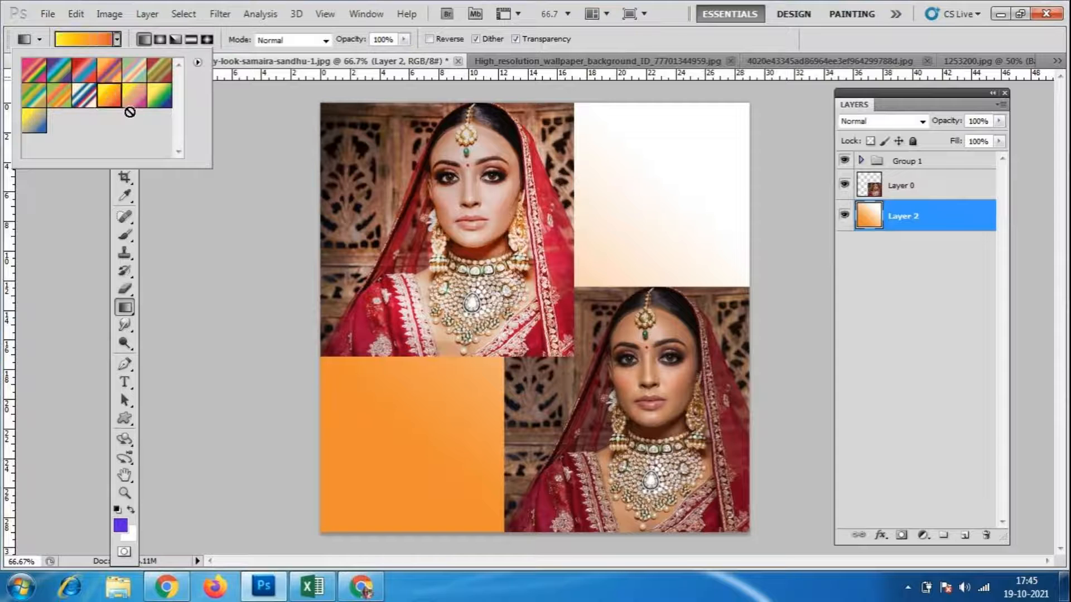
# - Fill Layer 2 with the chosen gradient, running from yellow near the canvas's upper right to orange-red at its lower left
pyautogui.click(627, 147)
pyautogui.moveTo(628, 145); pyautogui.dragTo(424, 554)
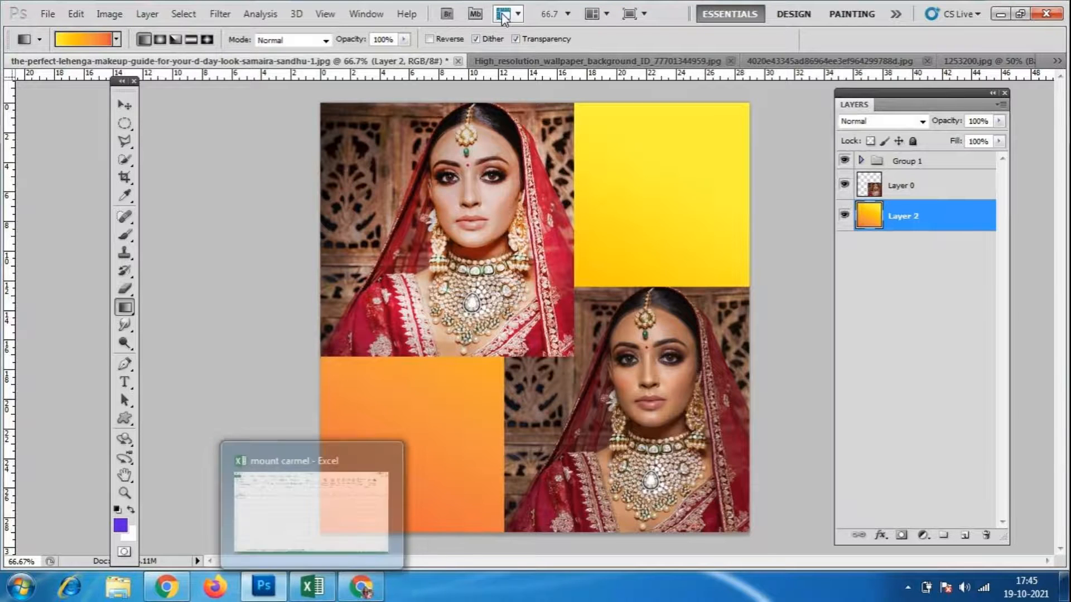
pyautogui.press('v')
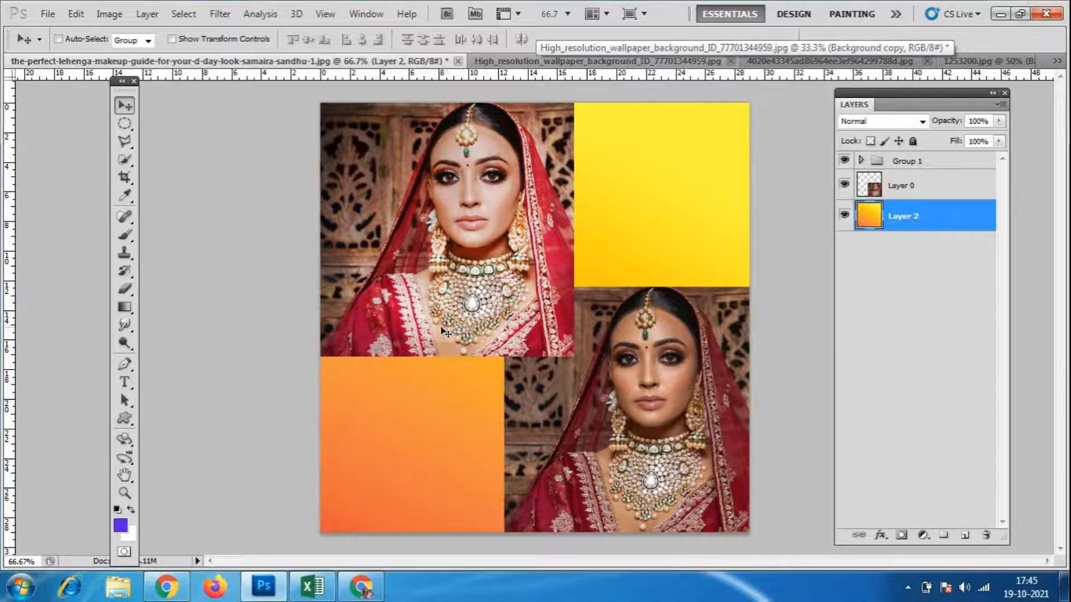
# - Switch to the waterfall wallpaper document and compare the image with the Background copy layer shown and hidden
pyautogui.click(589, 63)
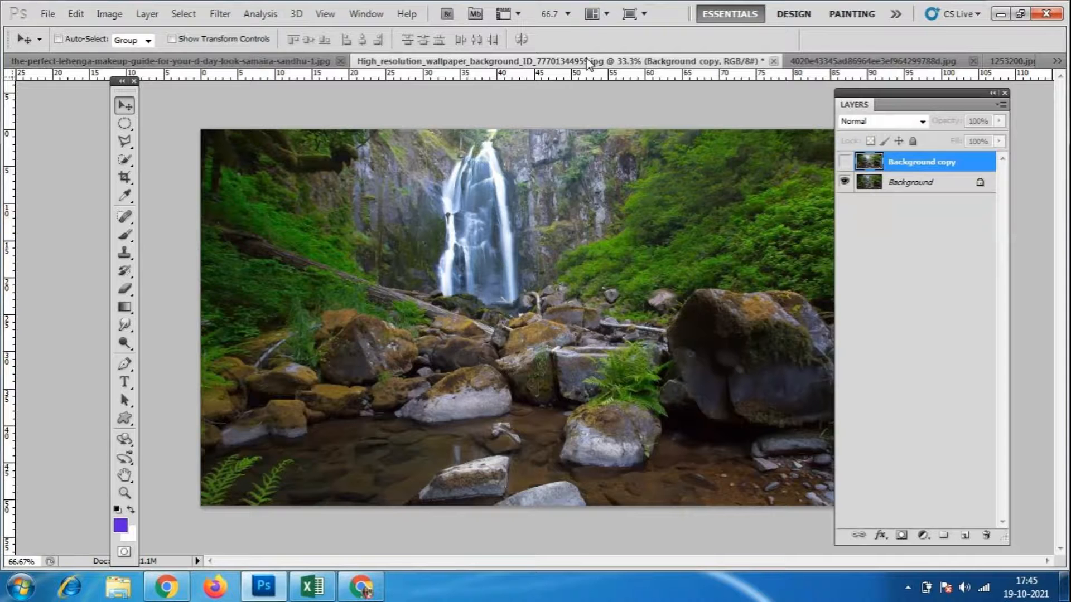
pyautogui.click(845, 162)
pyautogui.click(845, 162)
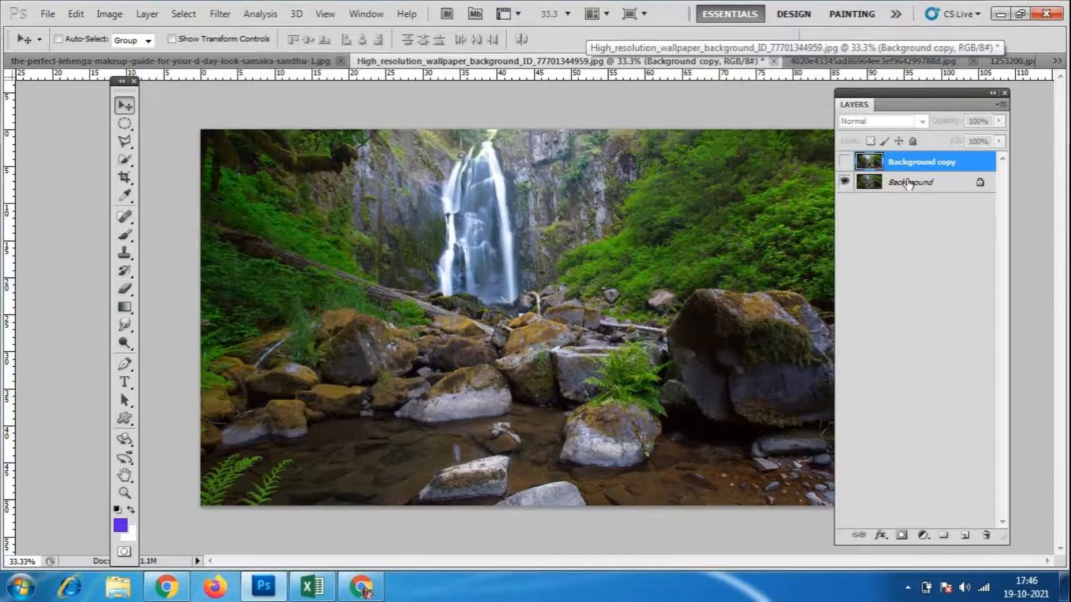
# - Convert the waterfall document's locked Background into a regular layer, keeping the default name
pyautogui.click(908, 183)
pyautogui.doubleClick(981, 187)
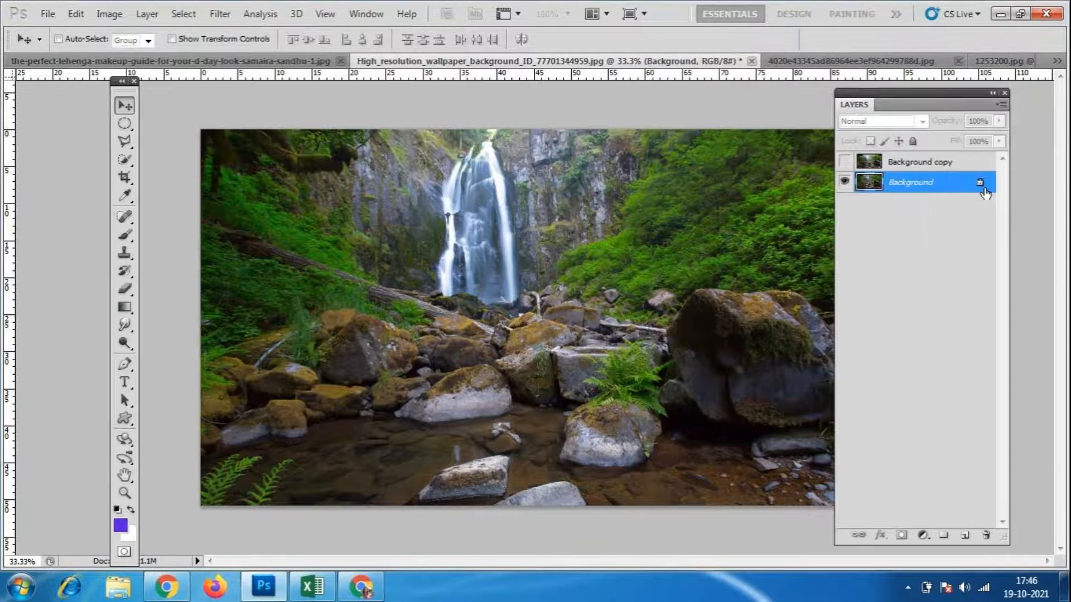
pyautogui.click(808, 316)
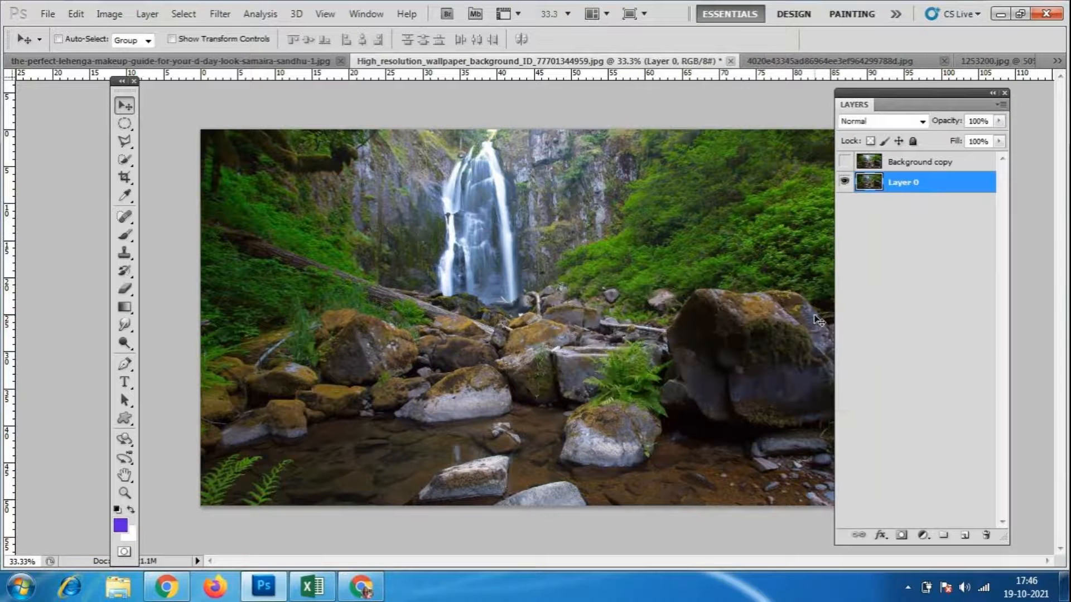
# - Scale Layer 0 proportionally to about 51% around its centre and show the Background copy layer
pyautogui.hotkey('ctrl', 't')
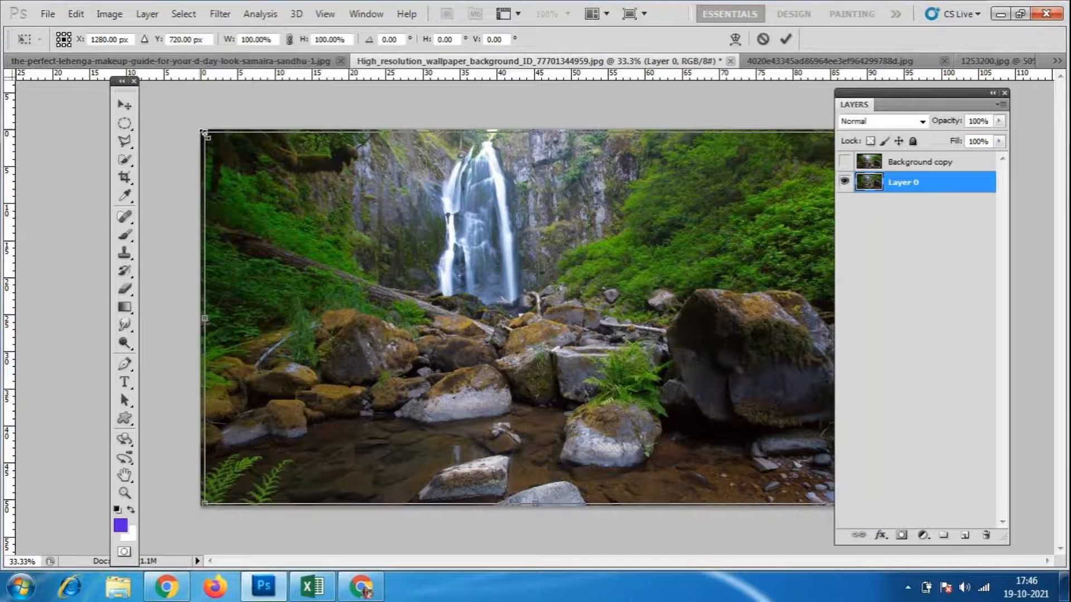
pyautogui.moveTo(199, 128); pyautogui.dragTo(353, 241)
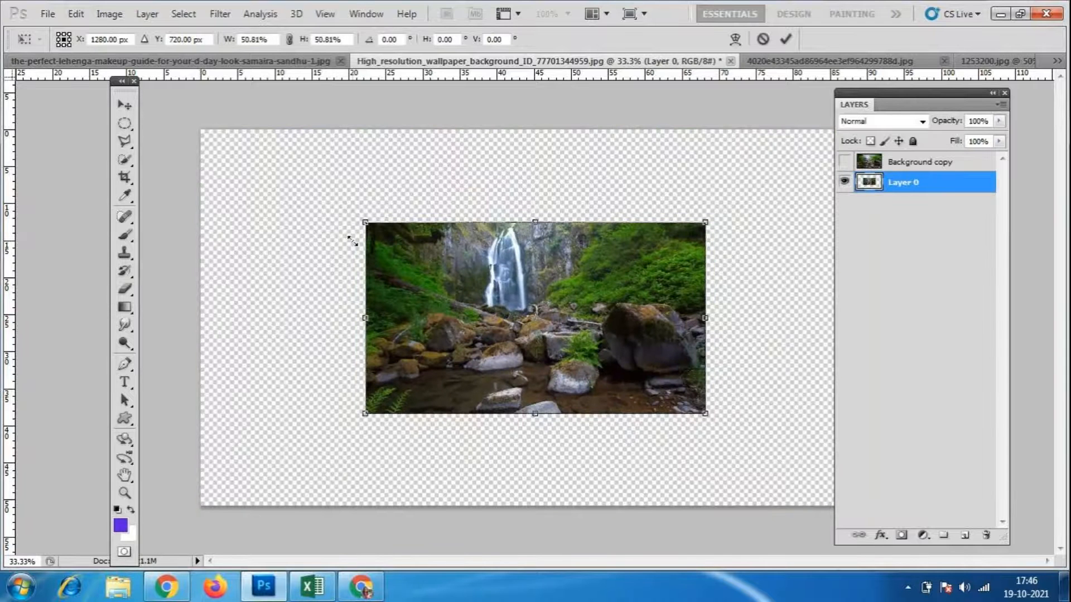
pyautogui.press('Return')
pyautogui.click(844, 161)
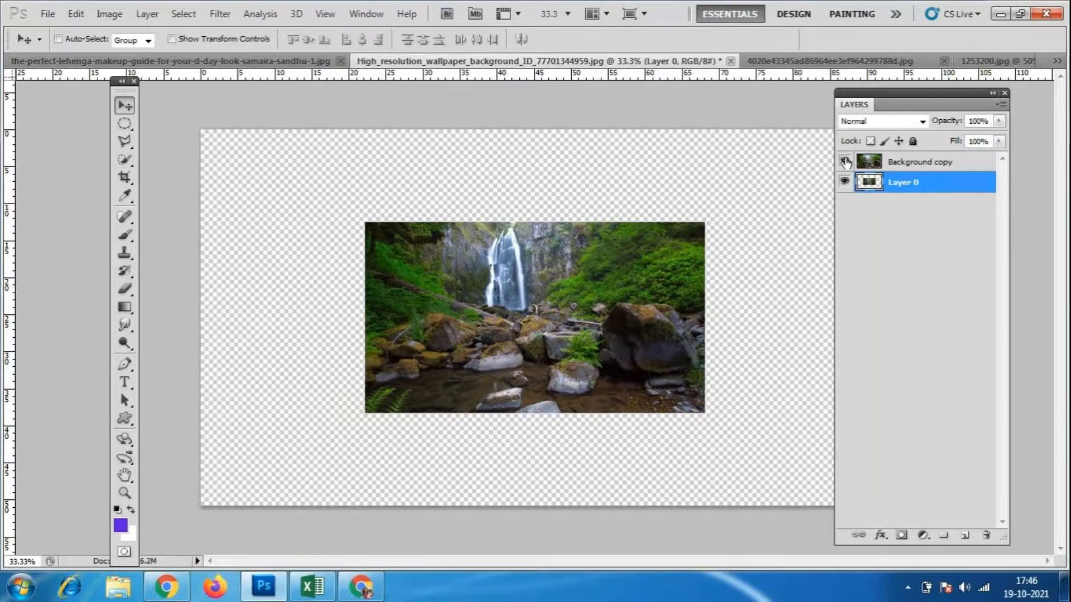
# - Scale the Background copy layer proportionally to about 64% and place it in the canvas's upper-left corner
pyautogui.hotkey('ctrl', 't')
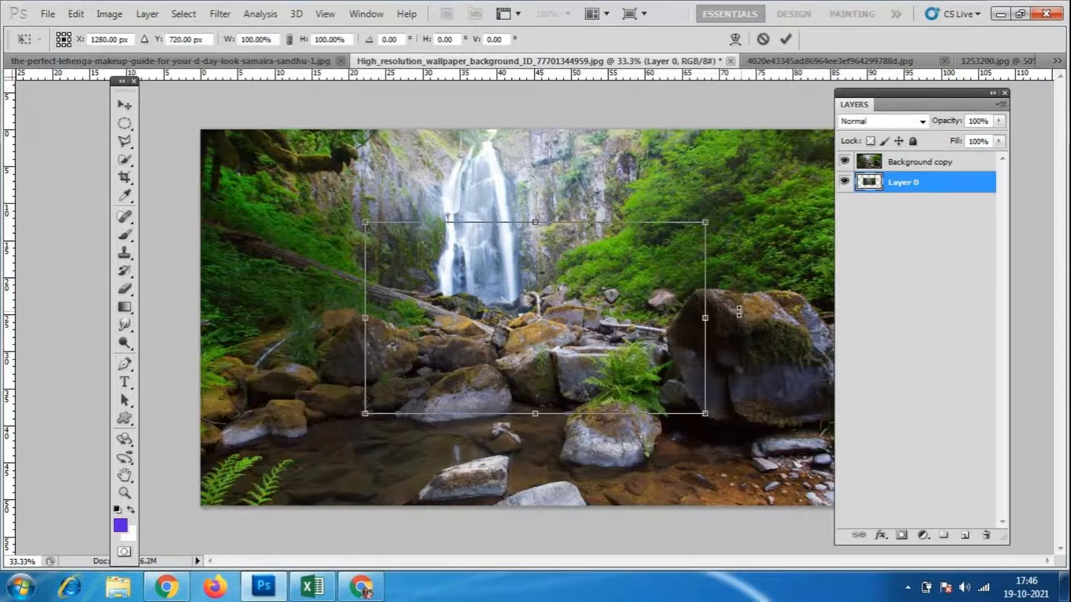
pyautogui.press('Return')
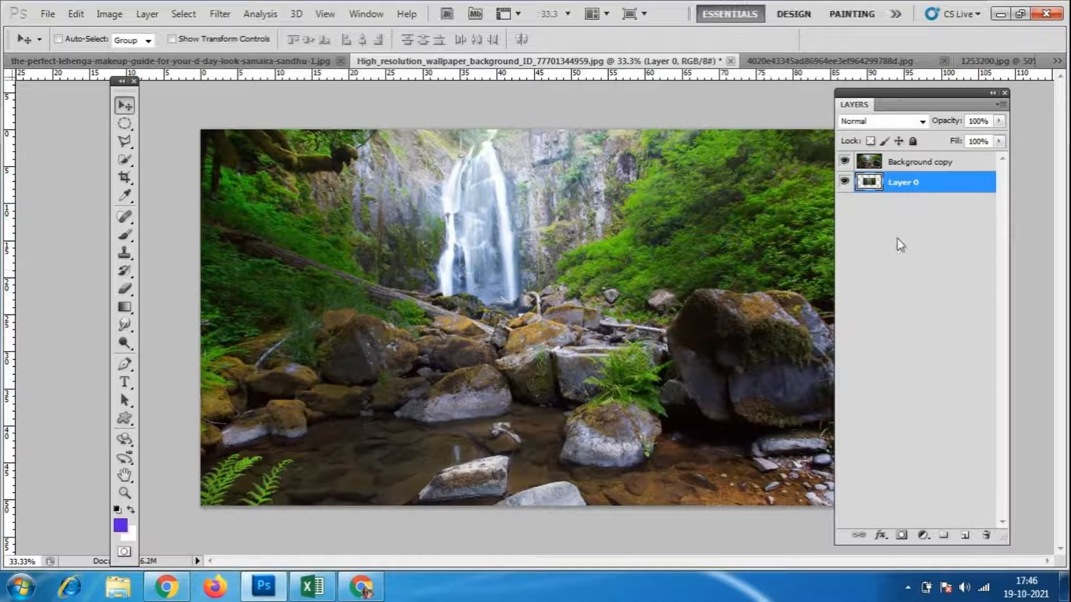
pyautogui.click(912, 168)
pyautogui.hotkey('ctrl', 't')
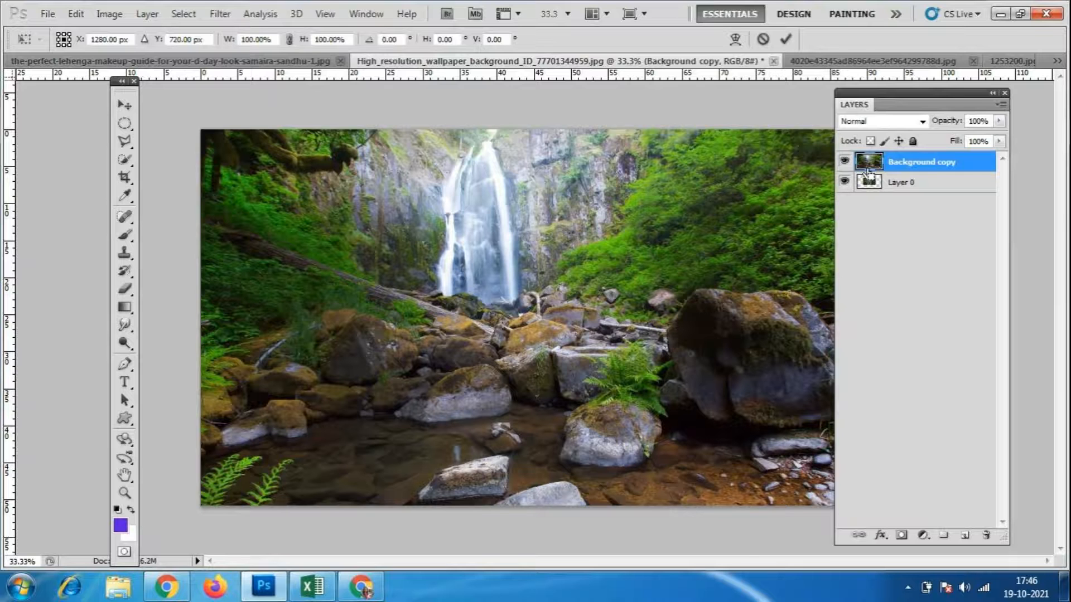
pyautogui.moveTo(201, 130); pyautogui.dragTo(307, 219)
pyautogui.moveTo(591, 392); pyautogui.dragTo(470, 320)
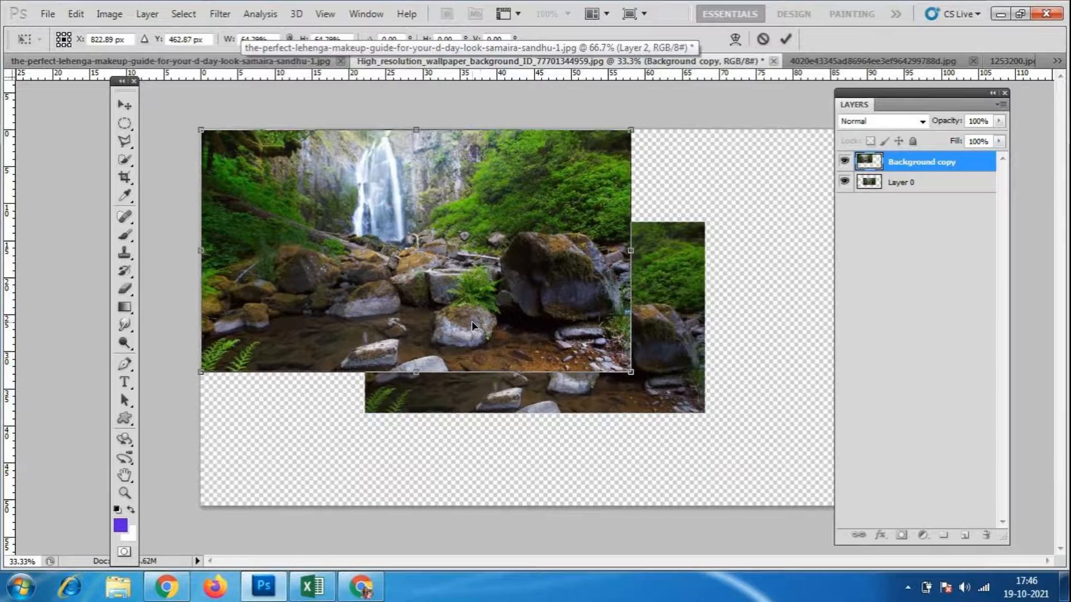
pyautogui.press('Return')
# - Move Layer 0, the smaller original waterfall image, into the canvas's lower-right corner
pyautogui.click(929, 186)
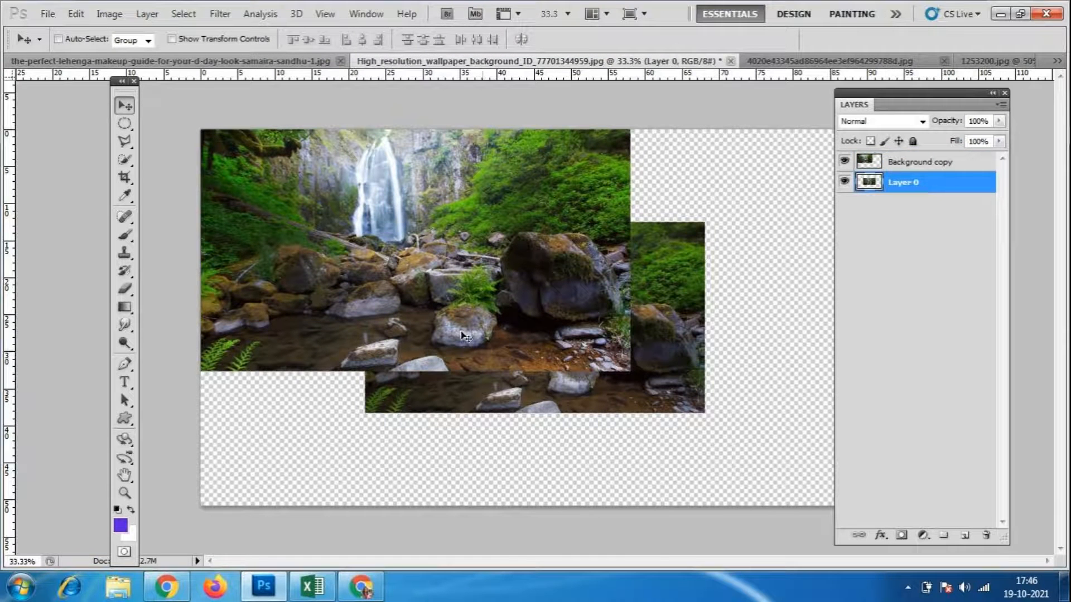
pyautogui.moveTo(650, 365); pyautogui.dragTo(792, 454)
pyautogui.moveTo(886, 91); pyautogui.dragTo(977, 113)
pyautogui.moveTo(730, 448); pyautogui.dragTo(757, 446)
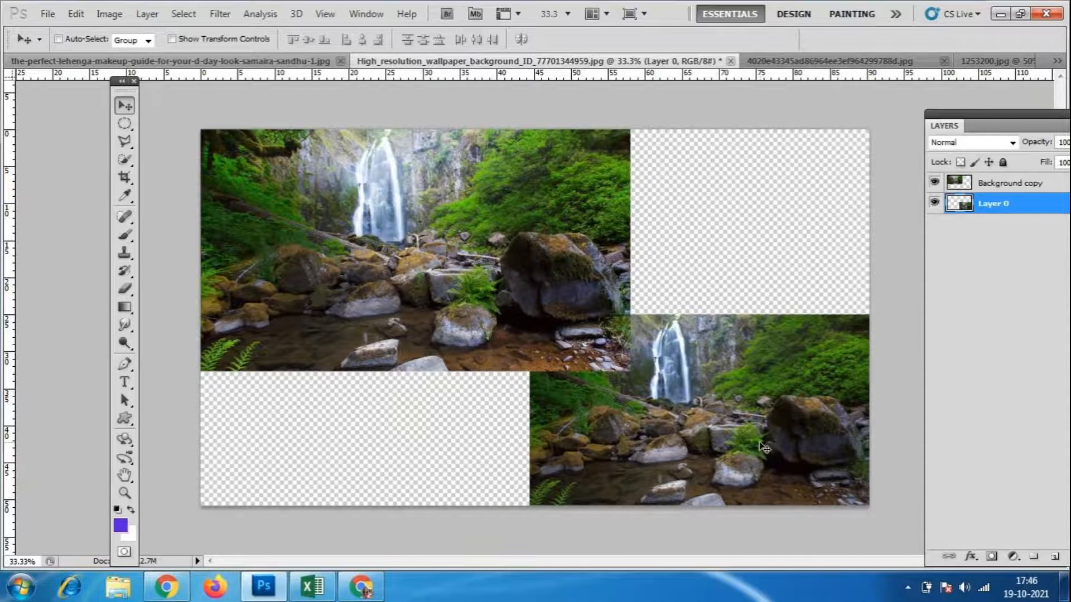
# - Enlarge Layer 0 proportionally to about 118% around its centre, keeping it in the lower-right part of the canvas
pyautogui.hotkey('ctrl', 't')
pyautogui.moveTo(527, 316); pyautogui.dragTo(500, 298)
pyautogui.moveTo(821, 448)
pyautogui.mouseDown()
pyautogui.moveTo(711, 403)
pyautogui.moveTo(805, 444)
pyautogui.mouseUp()
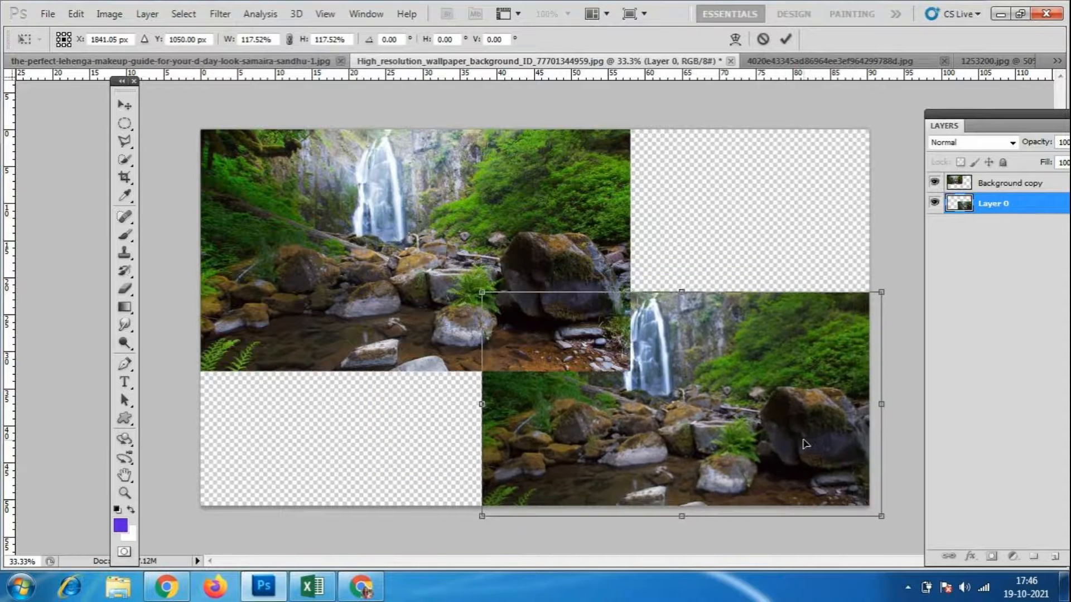
pyautogui.press('Return')
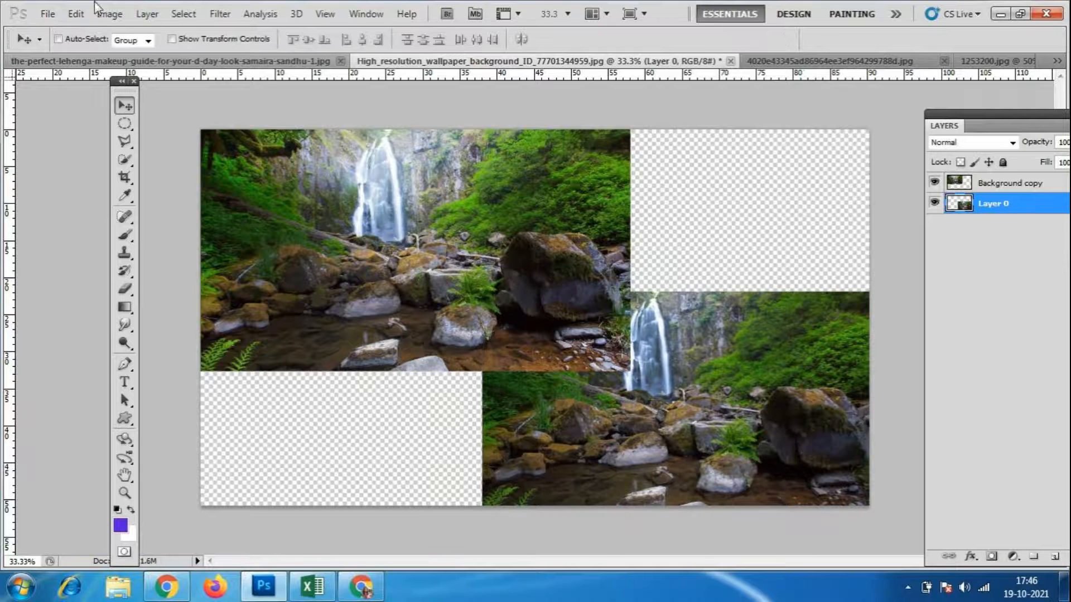
# - Create a new A4 International Paper document, 210 × 297 mm at 300 pixels/inch, RGB Color with white background contents
pyautogui.click(48, 12)
pyautogui.click(52, 30)
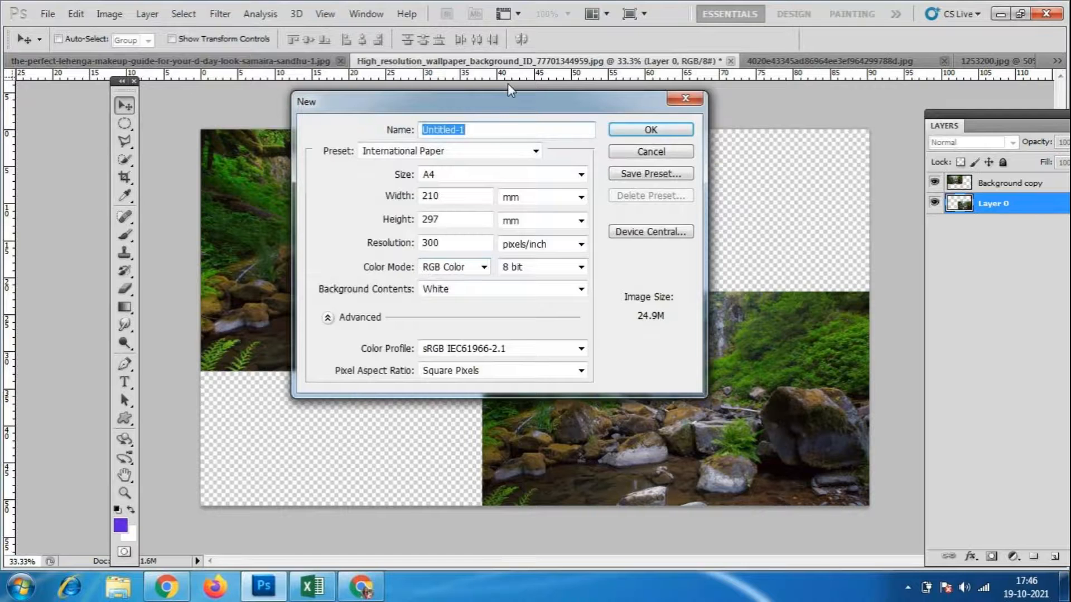
pyautogui.moveTo(499, 96); pyautogui.dragTo(524, 111)
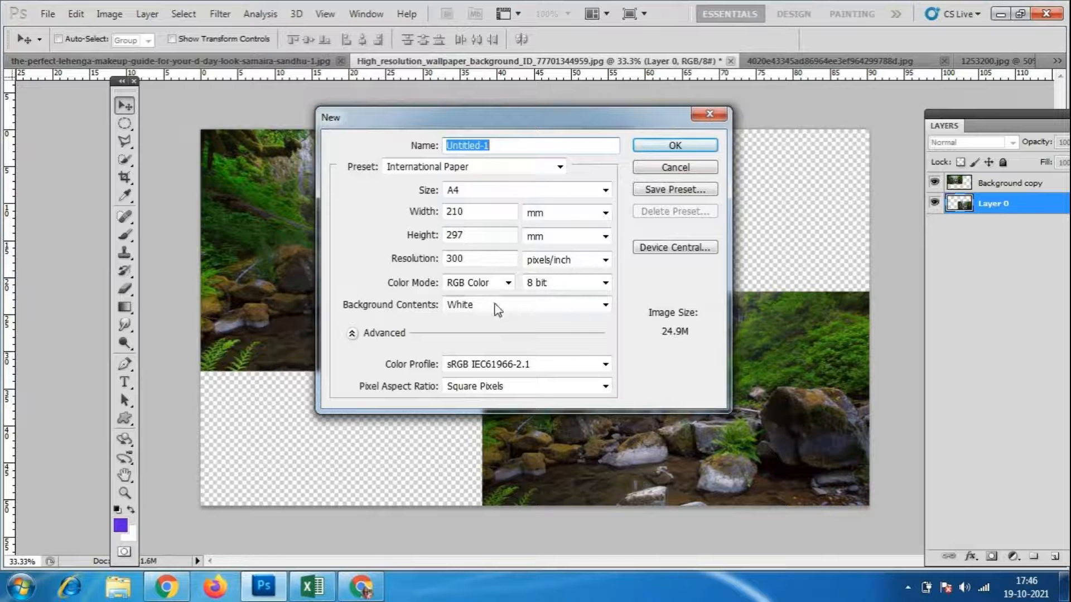
pyautogui.click(688, 147)
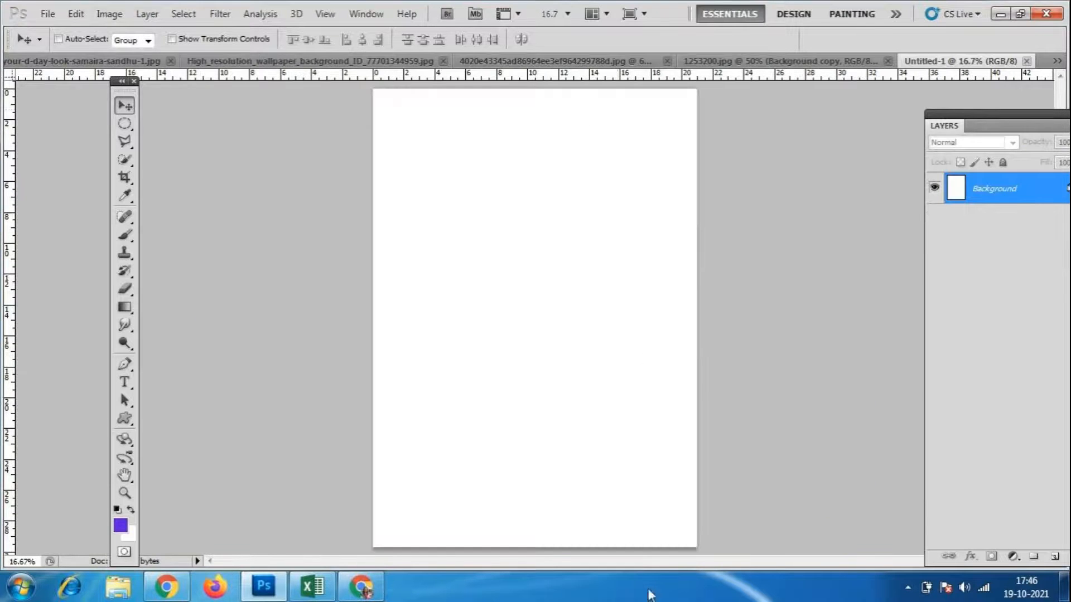
# - Create a second new document in landscape format, 297 mm wide and 210 mm high, at 300 pixels/inch with a white background
pyautogui.click(48, 19)
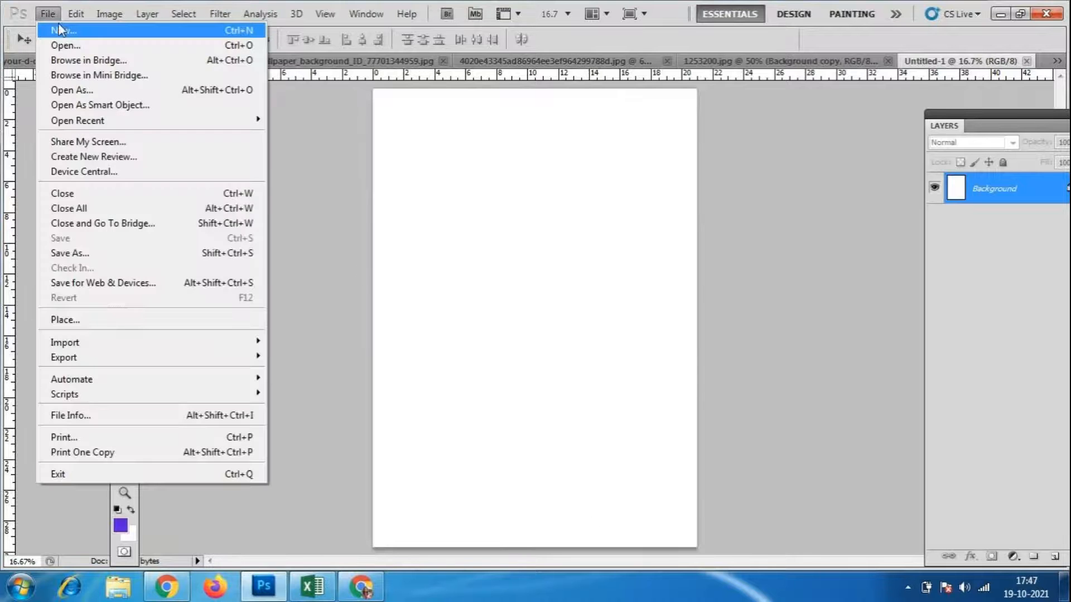
pyautogui.click(56, 28)
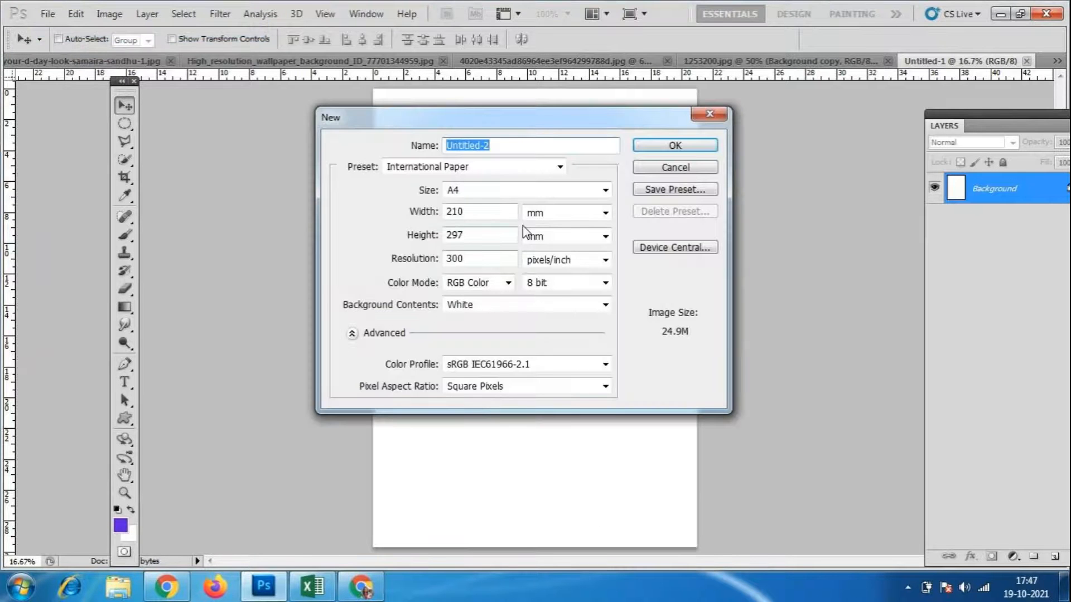
pyautogui.click(483, 213)
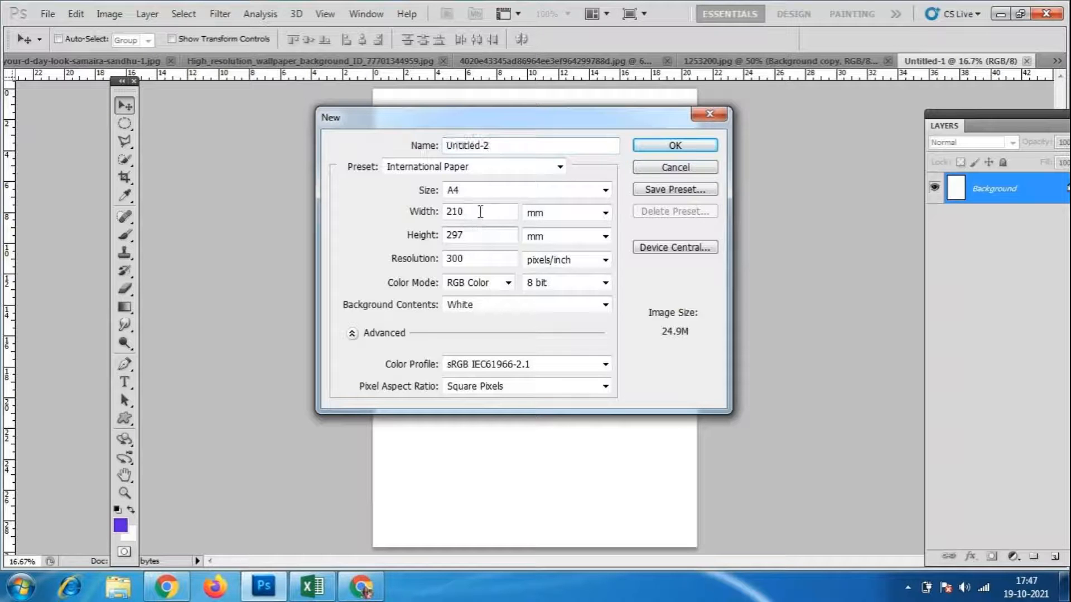
pyautogui.moveTo(471, 211); pyautogui.dragTo(372, 221)
pyautogui.write('297')
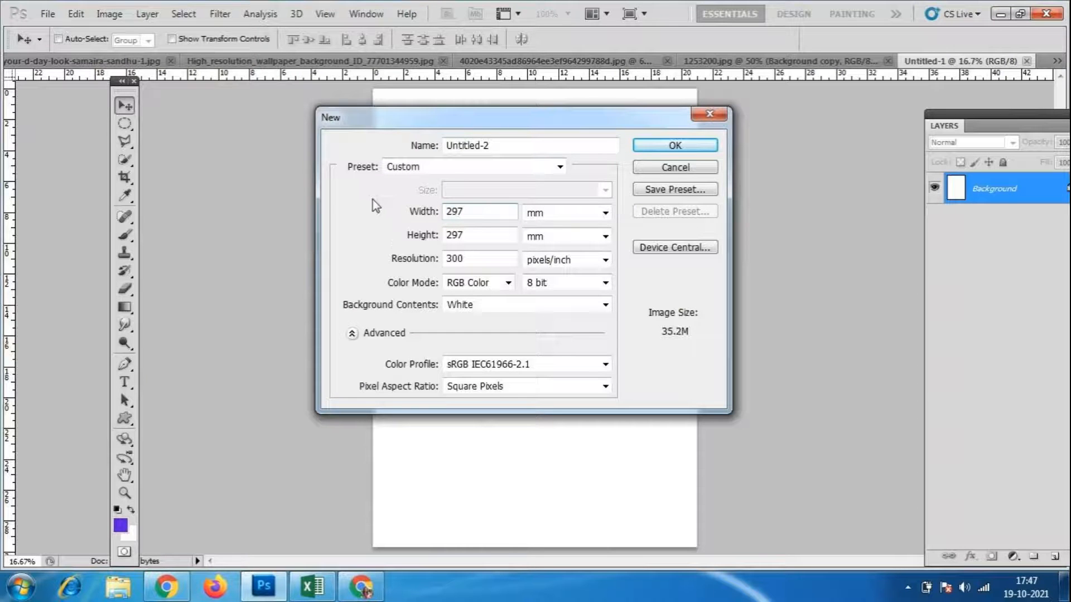
pyautogui.doubleClick(455, 234)
pyautogui.write('210')
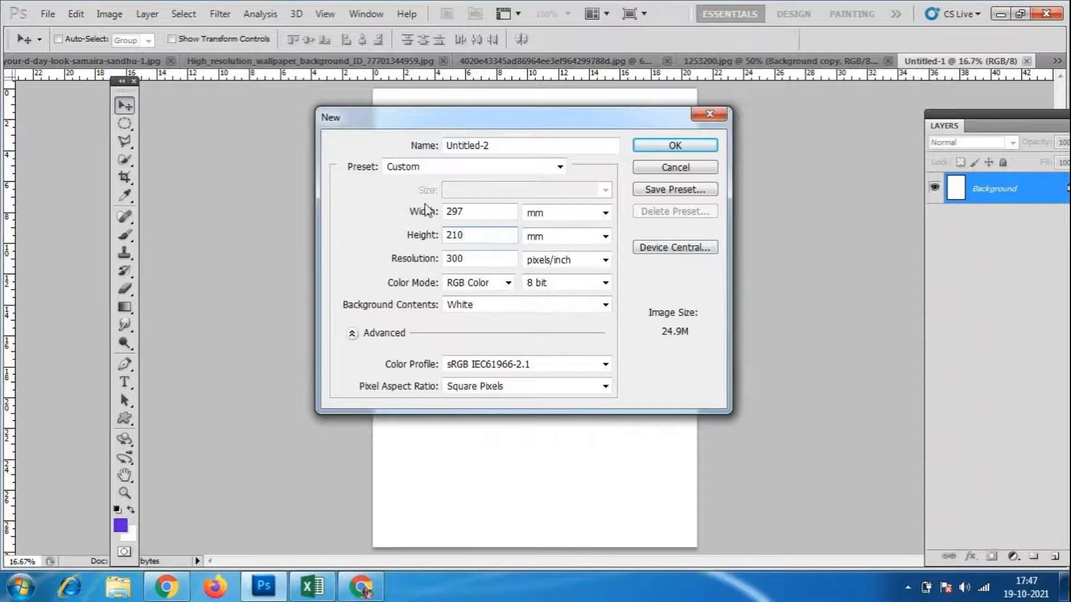
pyautogui.click(693, 148)
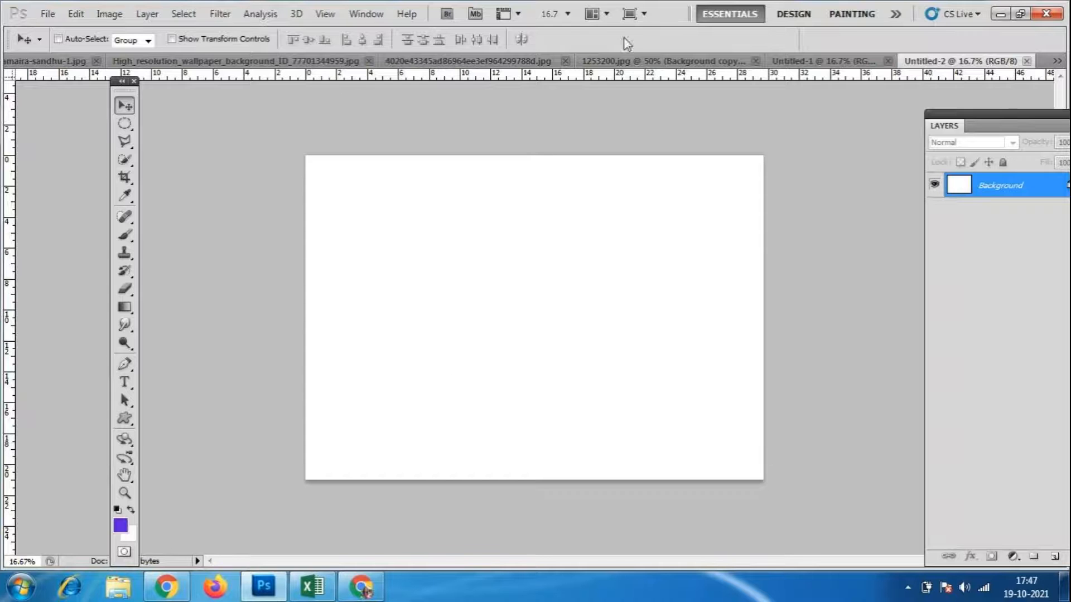
# - Close the 4020e43345ad86964ee3ef964299788d.jpg bridal portrait document without saving, leaving 1253200.jpg open
pyautogui.click(639, 61)
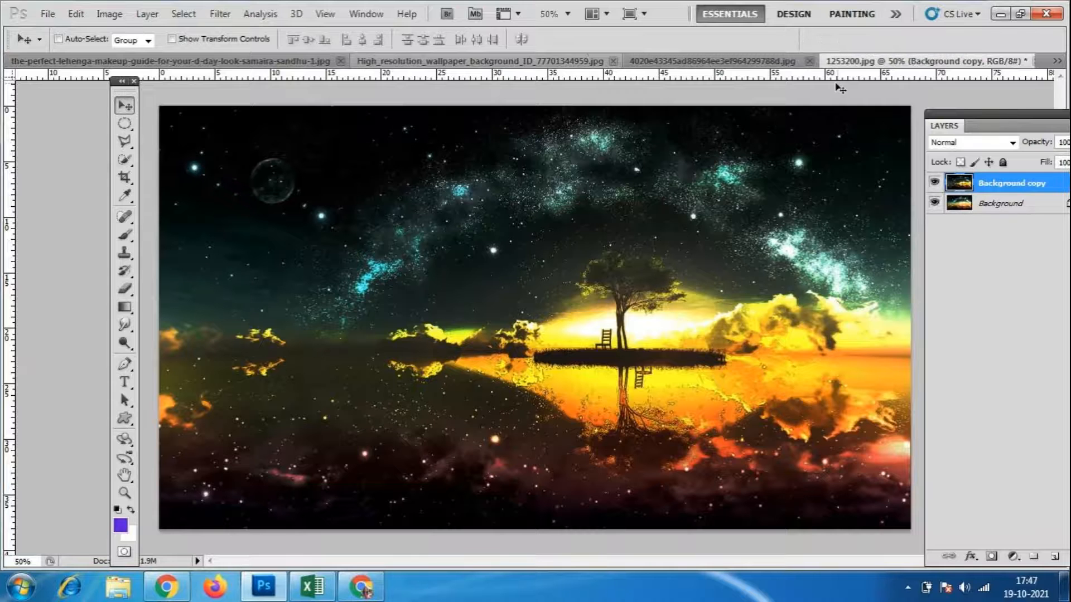
pyautogui.moveTo(720, 63); pyautogui.dragTo(742, 143)
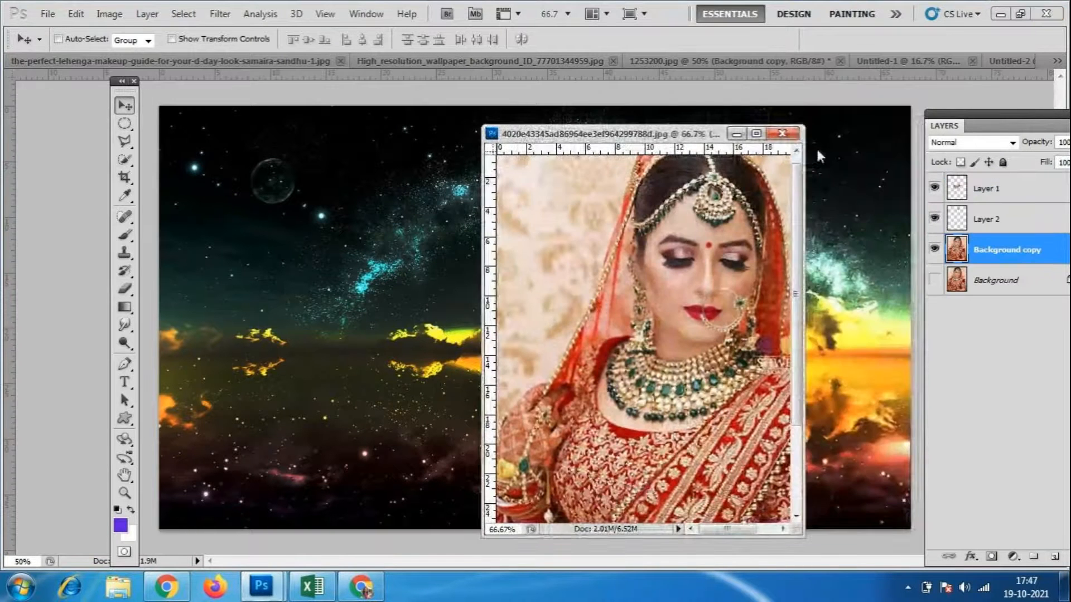
pyautogui.click(782, 134)
pyautogui.click(537, 239)
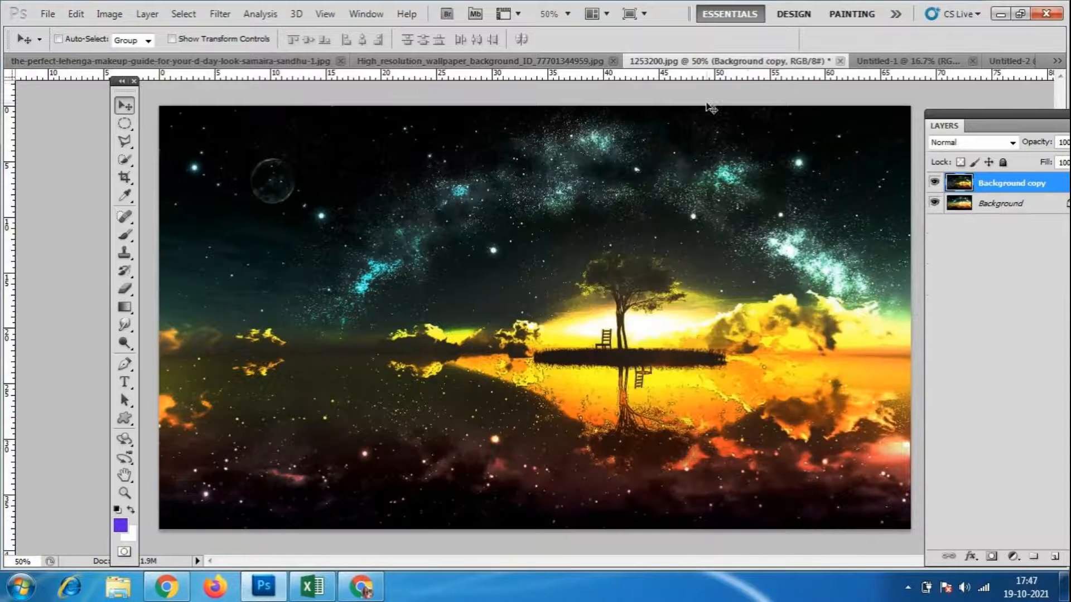
# - Float the 1253200.jpg document in its own window and copy its Background copy layer into the landscape Untitled-2 document
pyautogui.moveTo(747, 61); pyautogui.dragTo(809, 105)
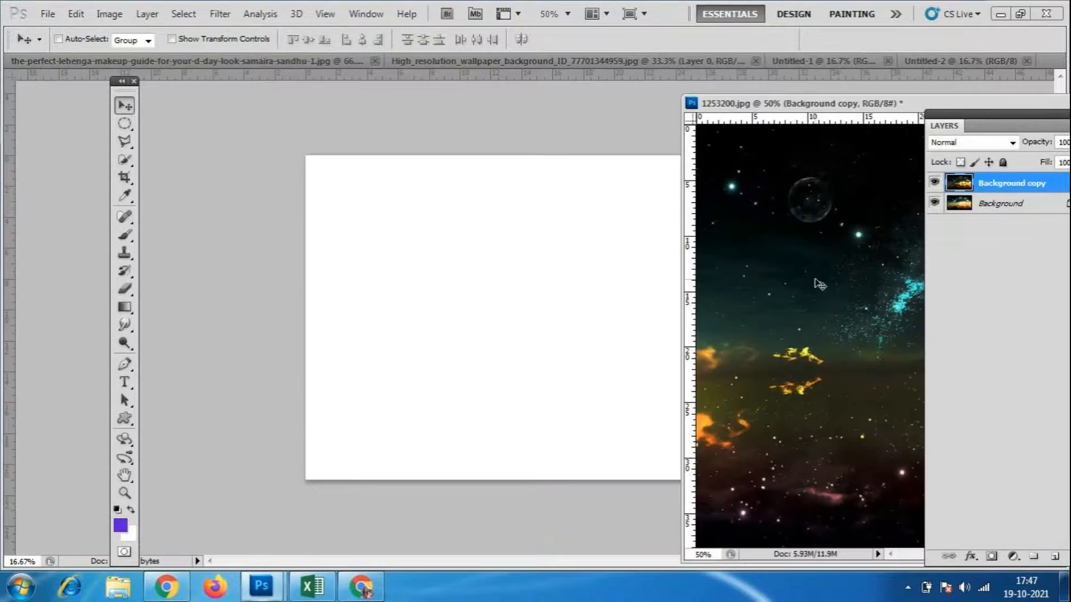
pyautogui.moveTo(820, 298); pyautogui.dragTo(477, 298)
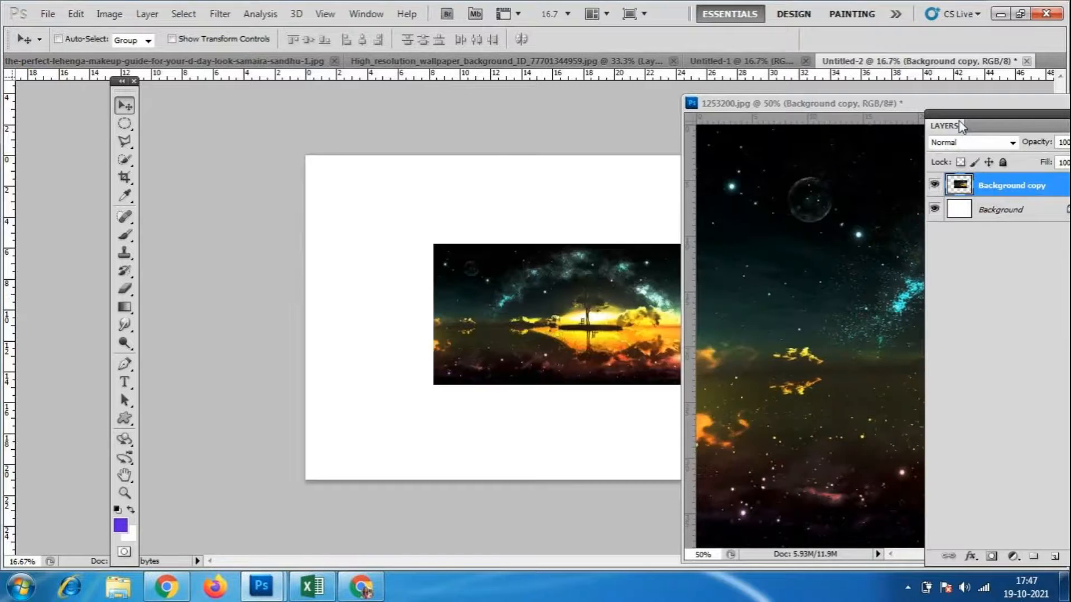
pyautogui.moveTo(936, 111); pyautogui.dragTo(534, 120)
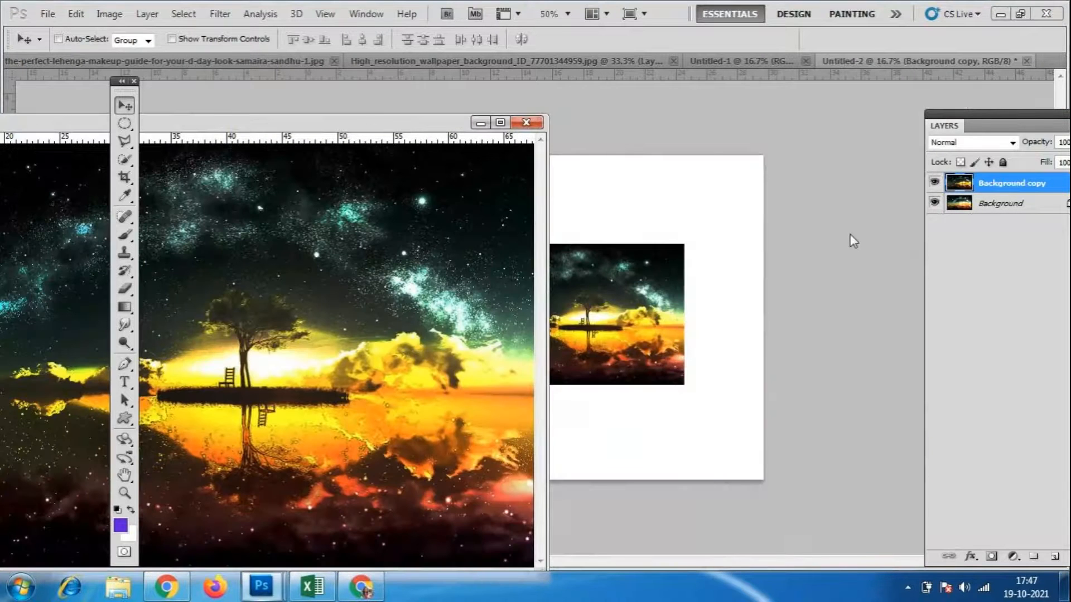
# - In 1253200.jpg, hide the Background copy layer and convert the locked Background into a regular layer with the default name
pyautogui.click(934, 182)
pyautogui.click(1011, 212)
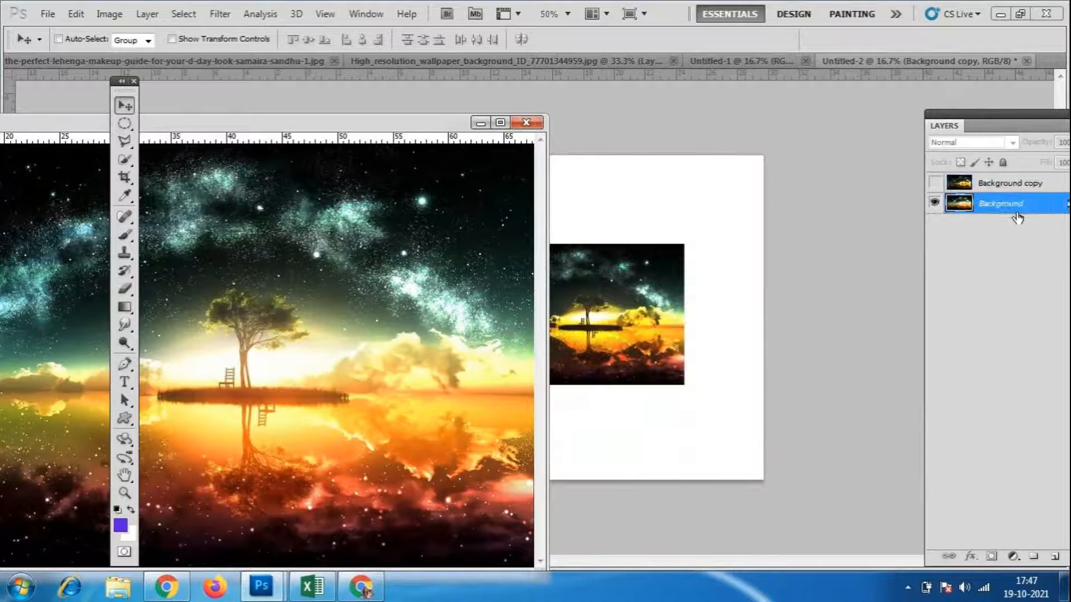
pyautogui.moveTo(944, 126); pyautogui.dragTo(870, 109)
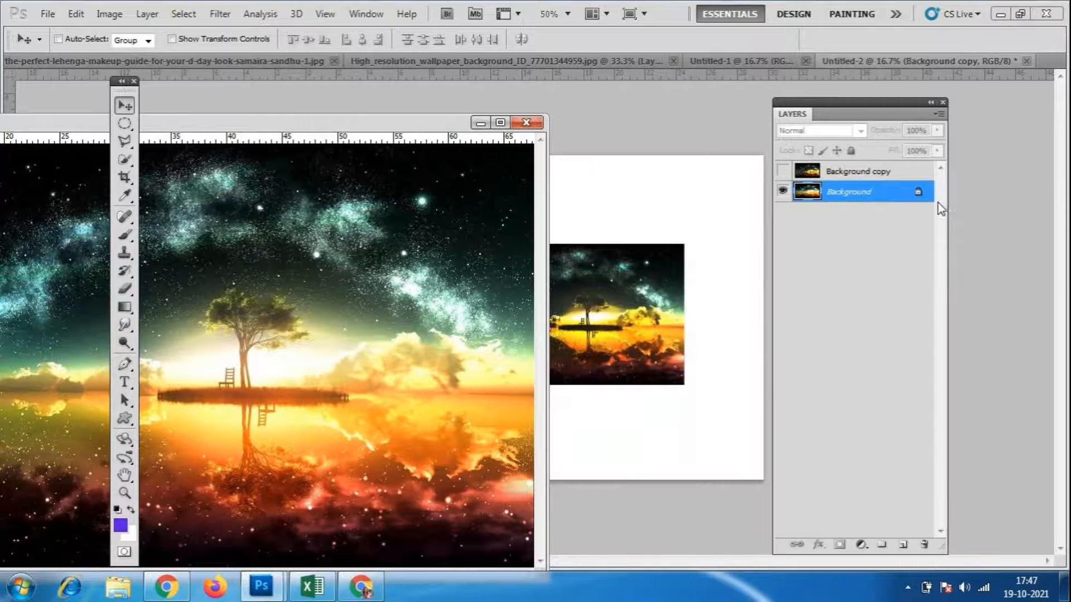
pyautogui.doubleClick(923, 196)
pyautogui.click(816, 313)
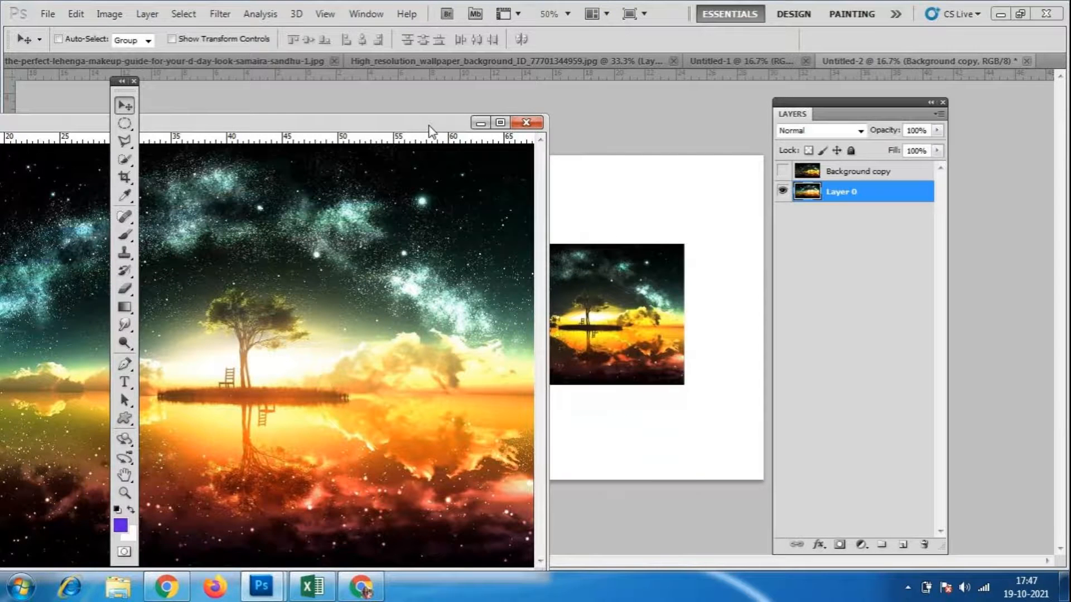
# - Copy Layer 0 from 1253200.jpg into Untitled-2 and close 1253200.jpg without saving
pyautogui.moveTo(432, 125); pyautogui.dragTo(364, 70)
pyautogui.moveTo(342, 308); pyautogui.dragTo(650, 375)
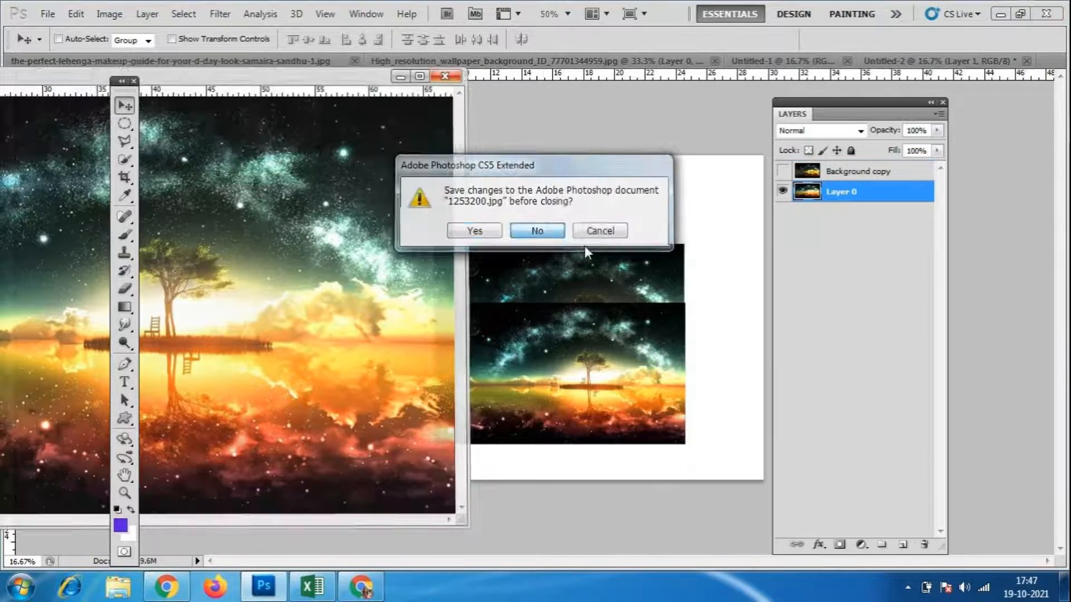
pyautogui.click(537, 231)
# - Place the edited image against the canvas's left edge and the original image directly beside it on the right, level with each other
pyautogui.moveTo(616, 277); pyautogui.dragTo(721, 288)
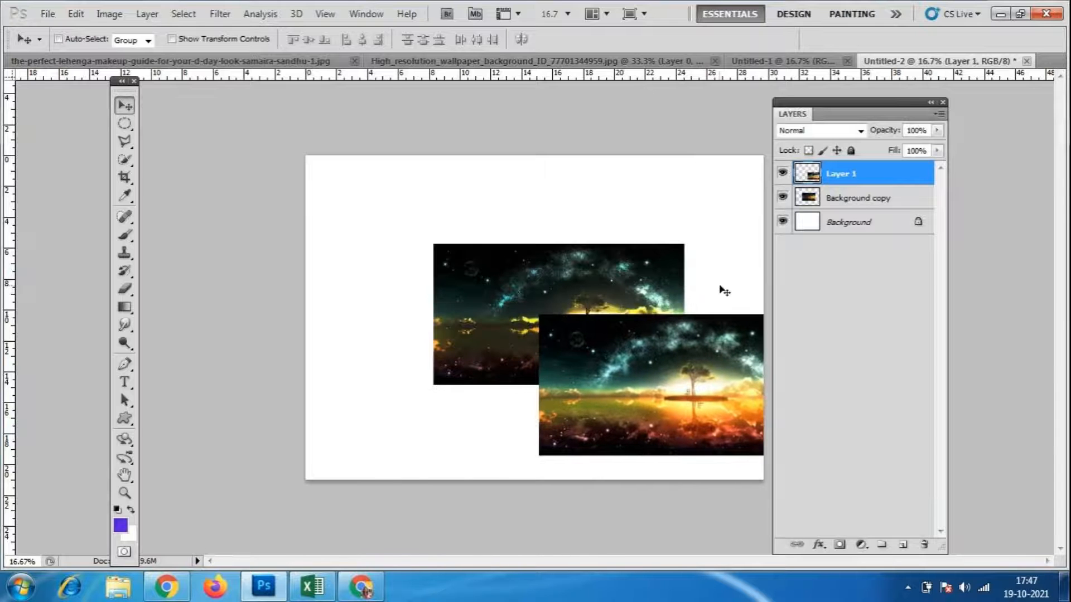
pyautogui.click(868, 202)
pyautogui.moveTo(574, 274); pyautogui.dragTo(446, 273)
pyautogui.moveTo(837, 102); pyautogui.dragTo(922, 114)
pyautogui.keyDown('ctrl'); pyautogui.click(689, 385); pyautogui.keyUp('ctrl')
pyautogui.moveTo(690, 385); pyautogui.dragTo(701, 310)
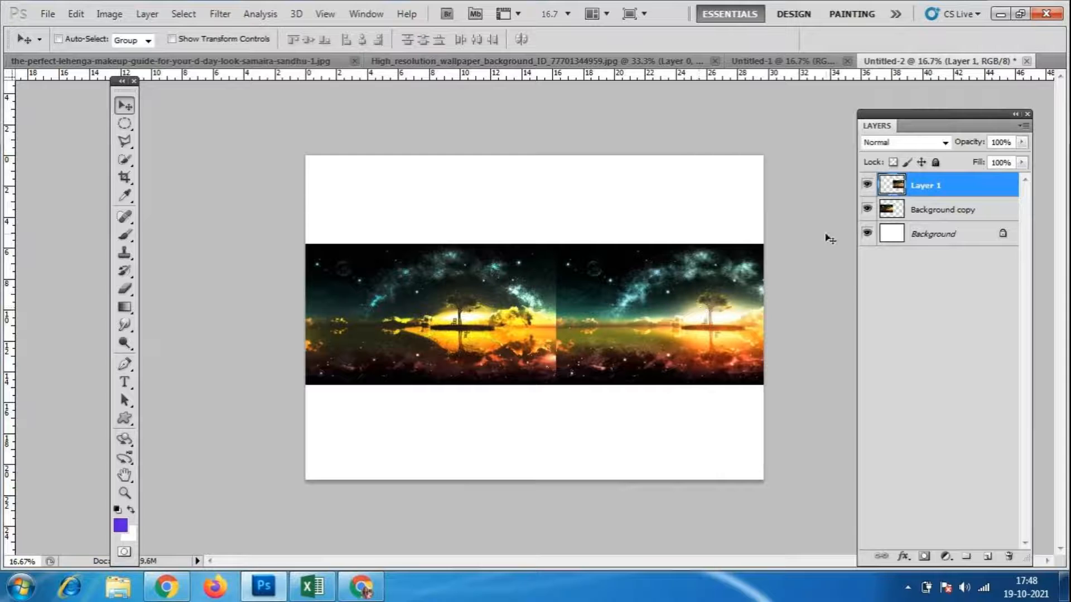
# - Scale the Background copy layer proportionally to 89% and keep it against the canvas's left edge
pyautogui.click(948, 219)
pyautogui.hotkey('ctrl', 't')
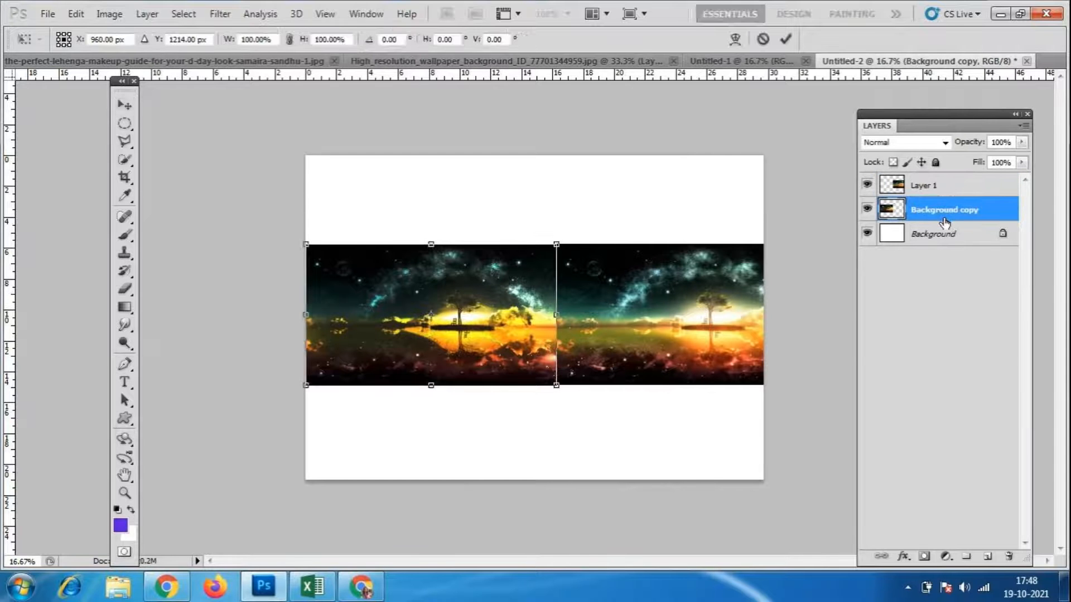
pyautogui.moveTo(556, 385); pyautogui.dragTo(504, 353)
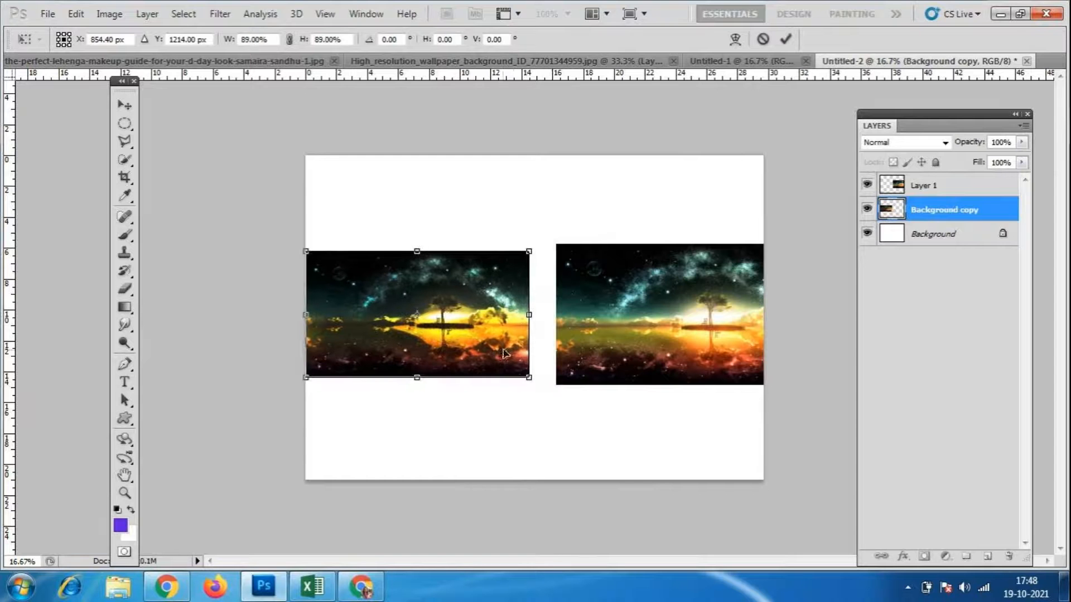
pyautogui.press('Return')
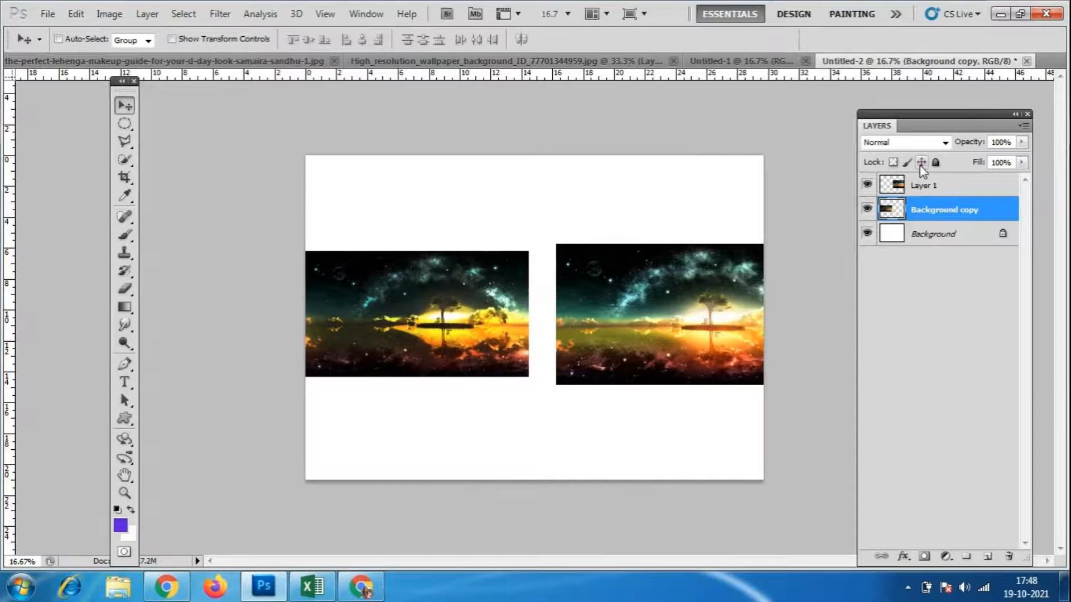
# - Scale Layer 1 proportionally to about 94% and place it directly beside the edited lake image, with no gap between them
pyautogui.click(920, 186)
pyautogui.moveTo(698, 352); pyautogui.dragTo(679, 351)
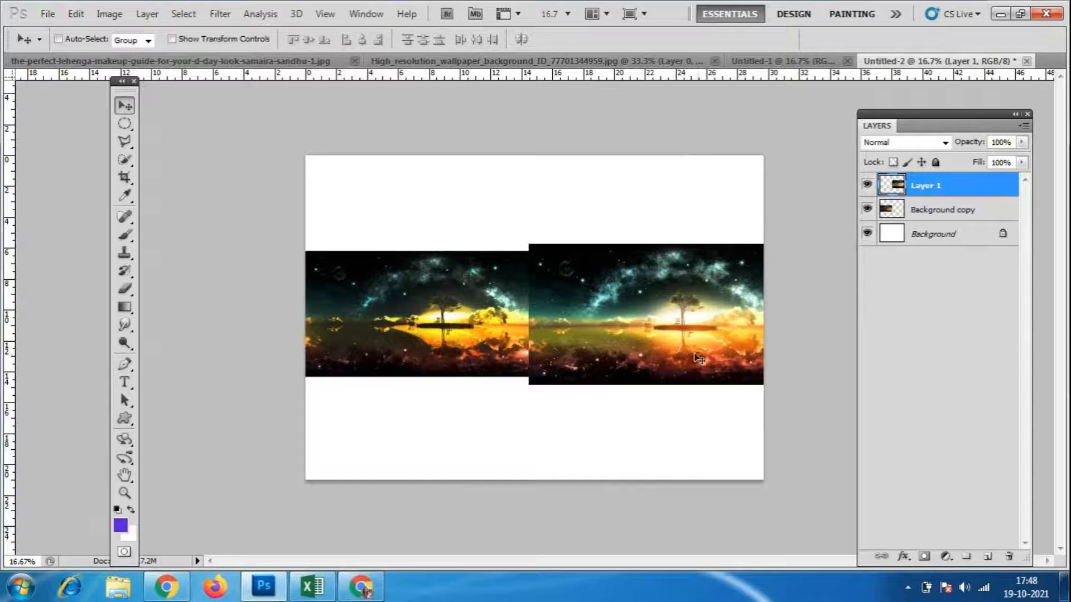
pyautogui.hotkey('ctrl', 't')
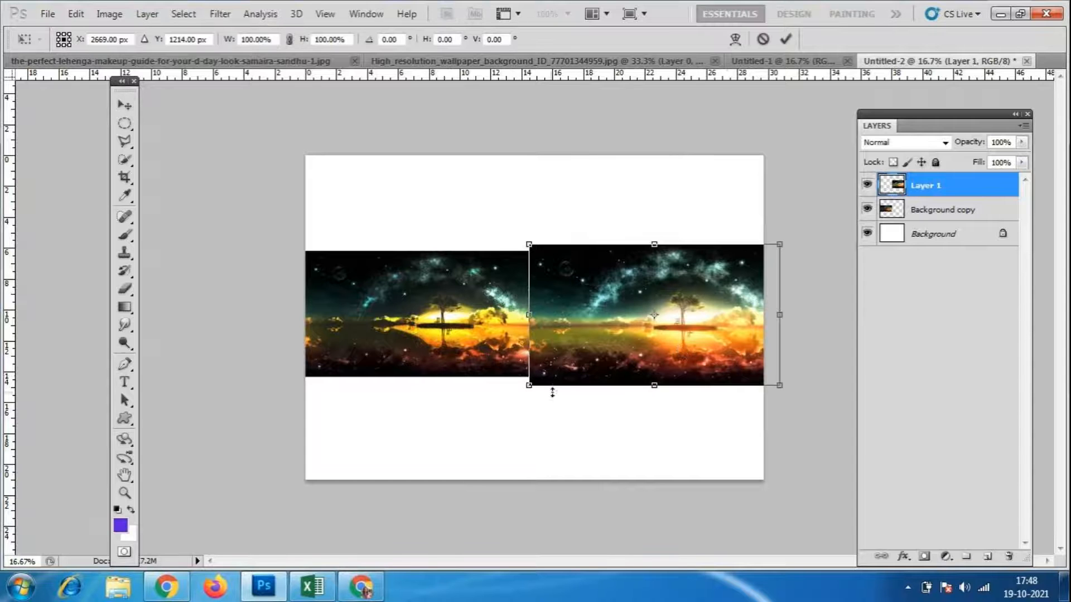
pyautogui.moveTo(531, 388); pyautogui.dragTo(541, 388)
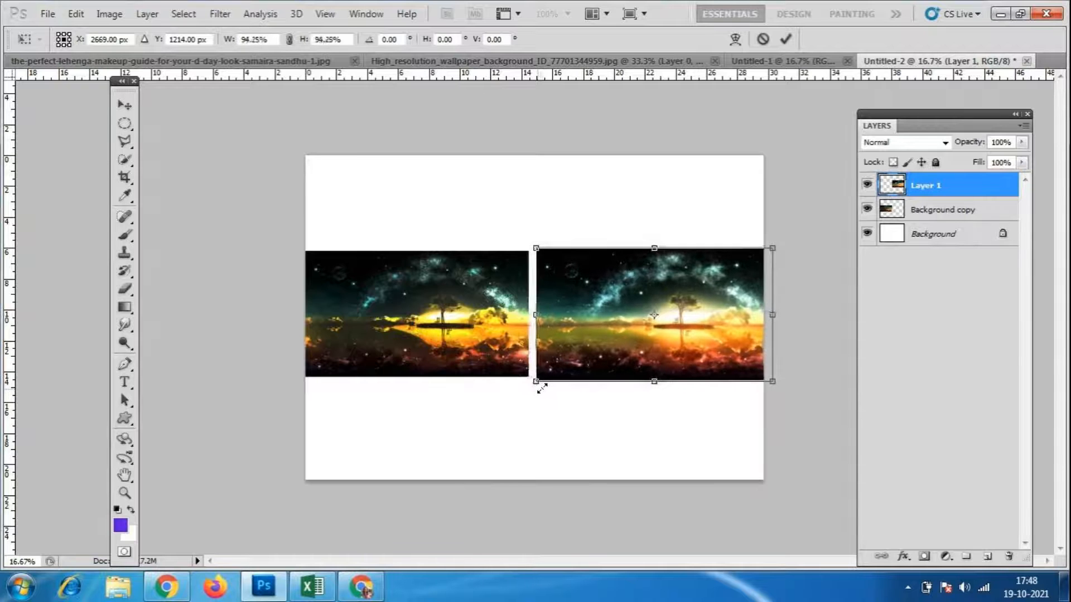
pyautogui.moveTo(646, 360); pyautogui.dragTo(641, 359)
pyautogui.press('Return')
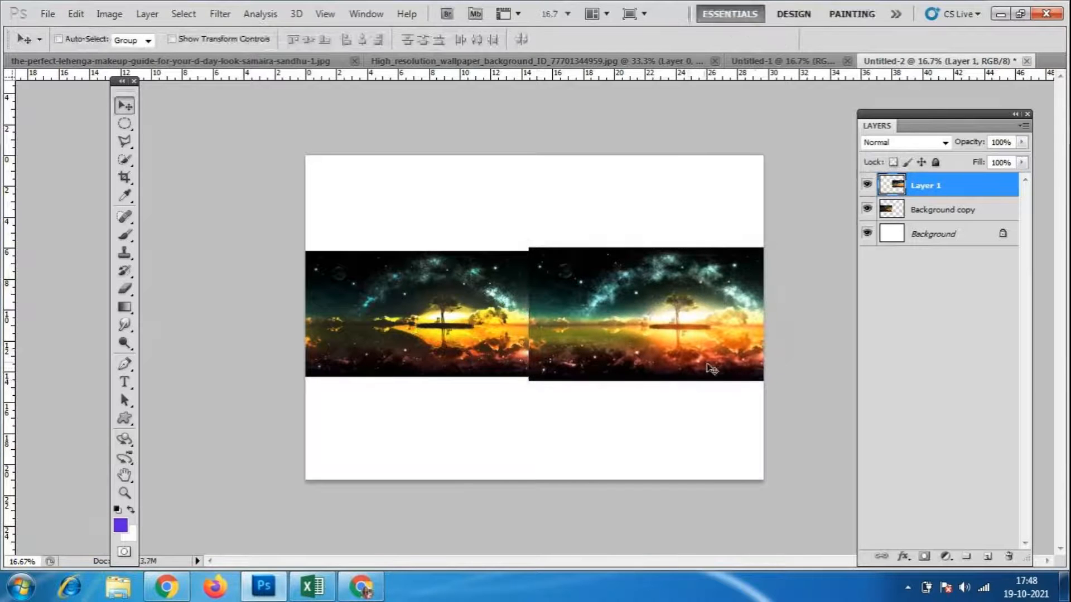
# - Stagger the two lake images, moving the original up on the right and the edited Background copy down on the left
pyautogui.hotkey('ctrl', '+')
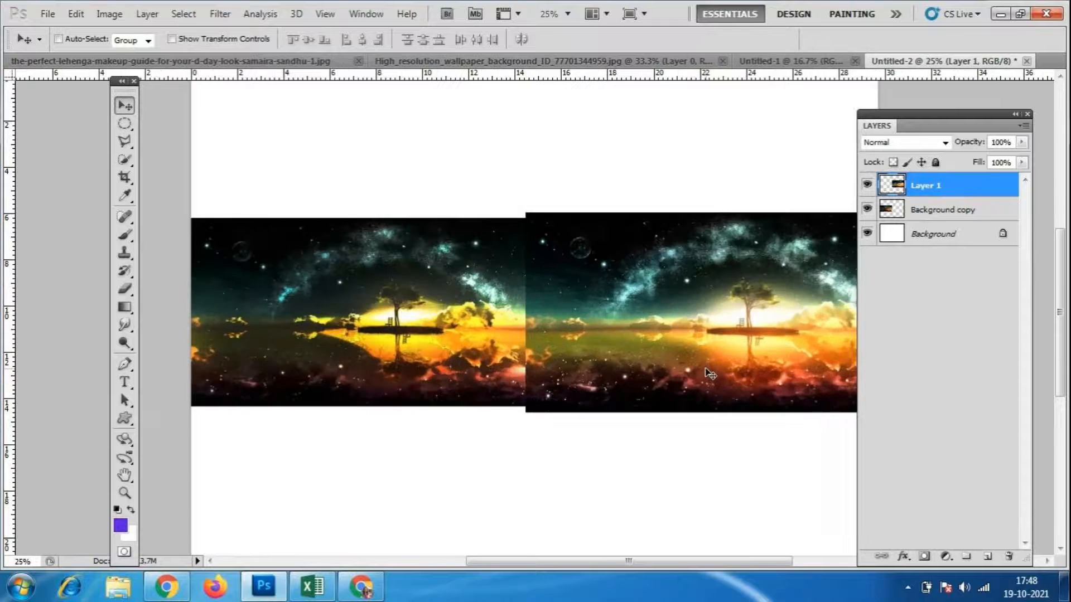
pyautogui.hotkey('ctrl', '+')
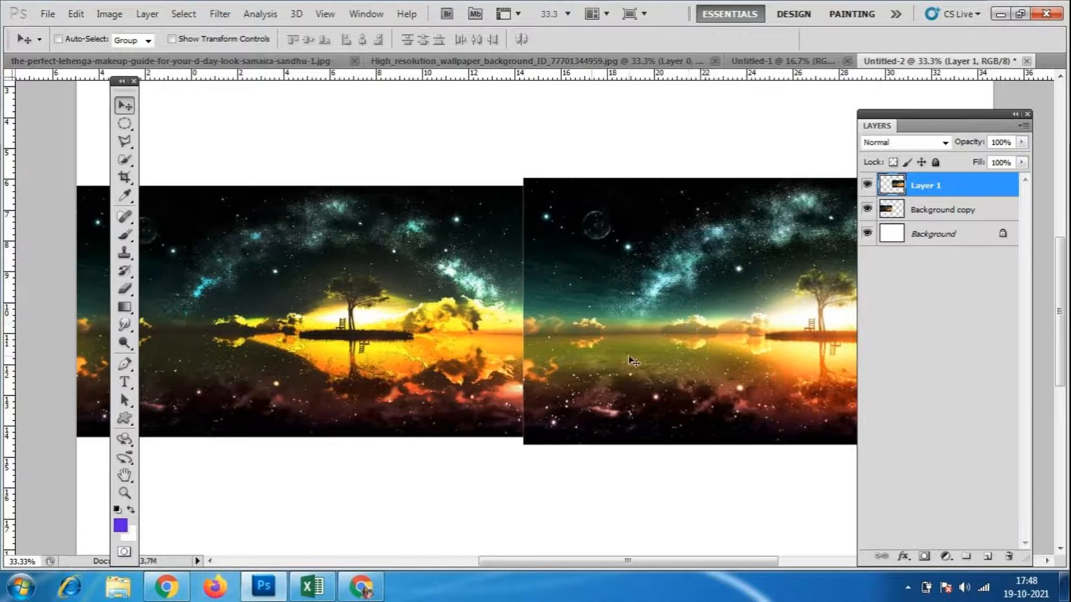
pyautogui.moveTo(409, 345); pyautogui.dragTo(407, 226)
pyautogui.click(939, 210)
pyautogui.moveTo(444, 314); pyautogui.dragTo(435, 432)
pyautogui.scroll(1, 593, 325)
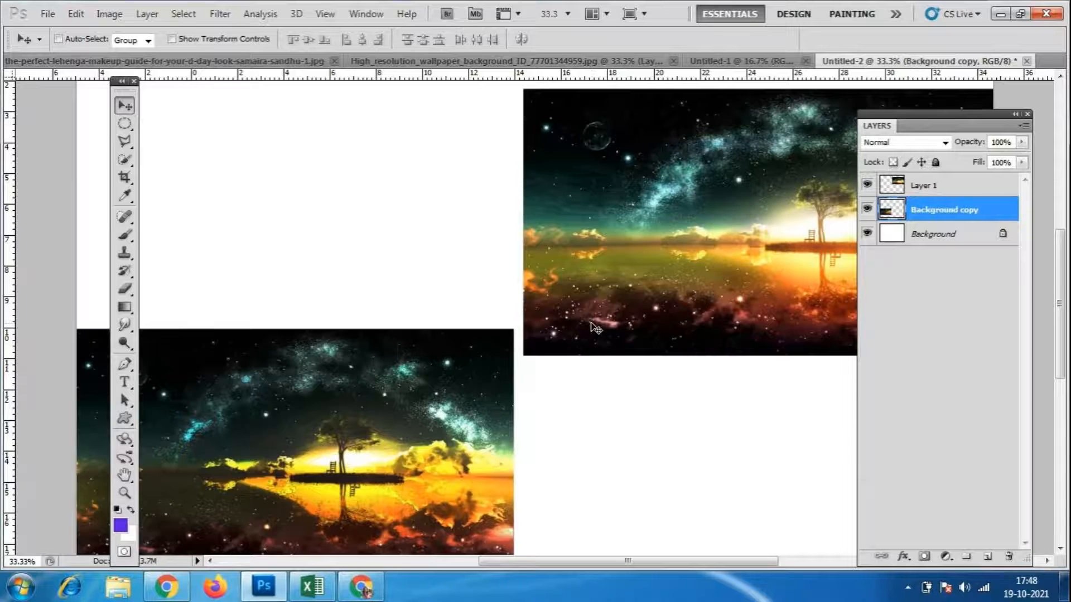
pyautogui.hotkey('ctrl', '-')
pyautogui.hotkey('ctrl', '-')
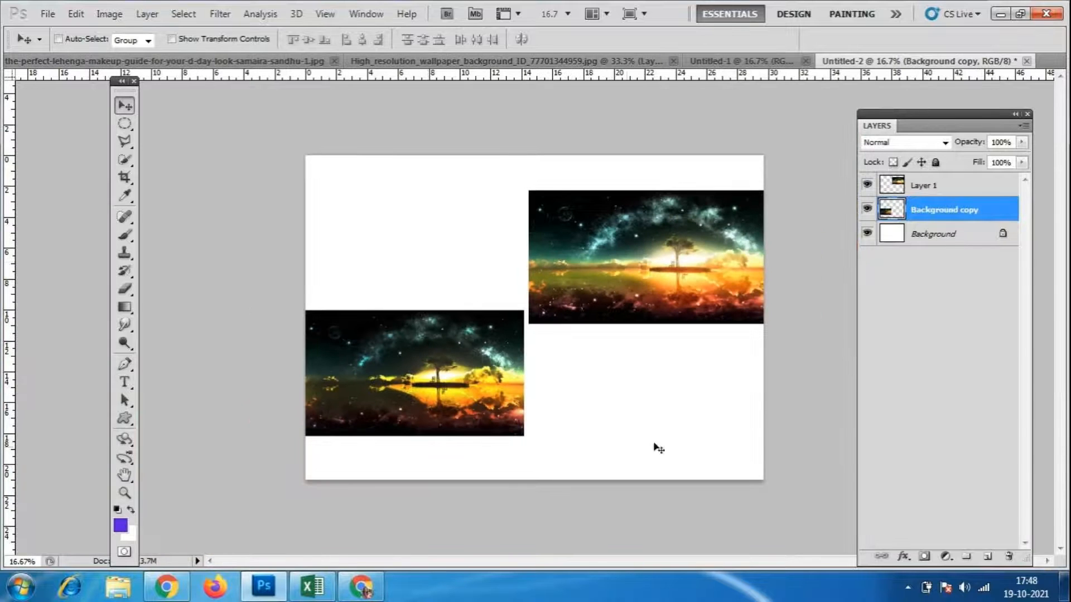
# - Arrange the images diagonally, with the edited Background copy in the canvas's upper left and Layer 1 in its lower right
pyautogui.moveTo(395, 424); pyautogui.dragTo(405, 289)
pyautogui.click(978, 195)
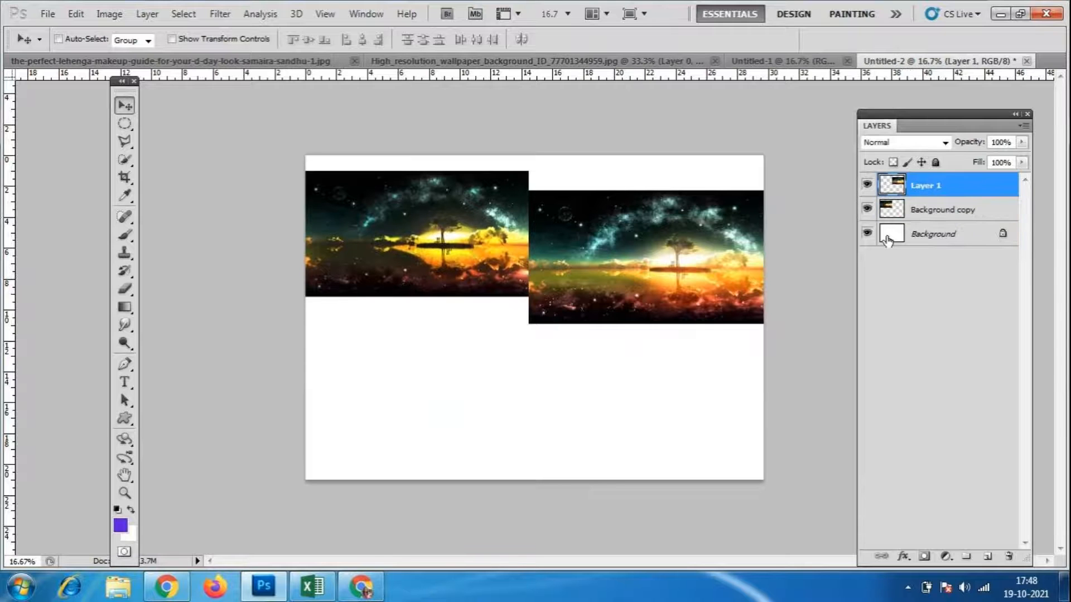
pyautogui.moveTo(692, 276); pyautogui.dragTo(653, 404)
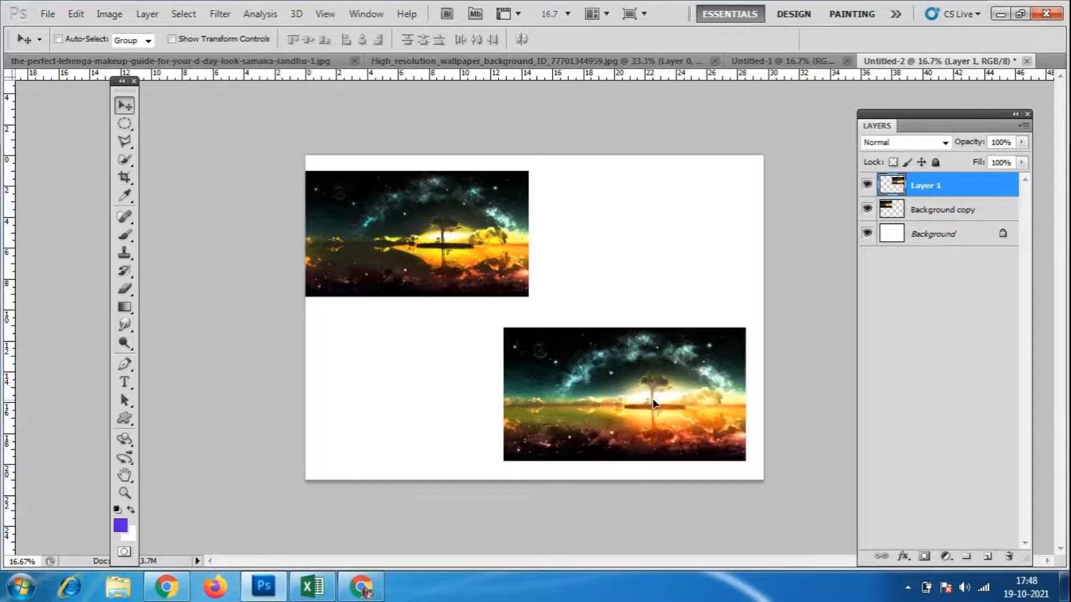
pyautogui.click(948, 209)
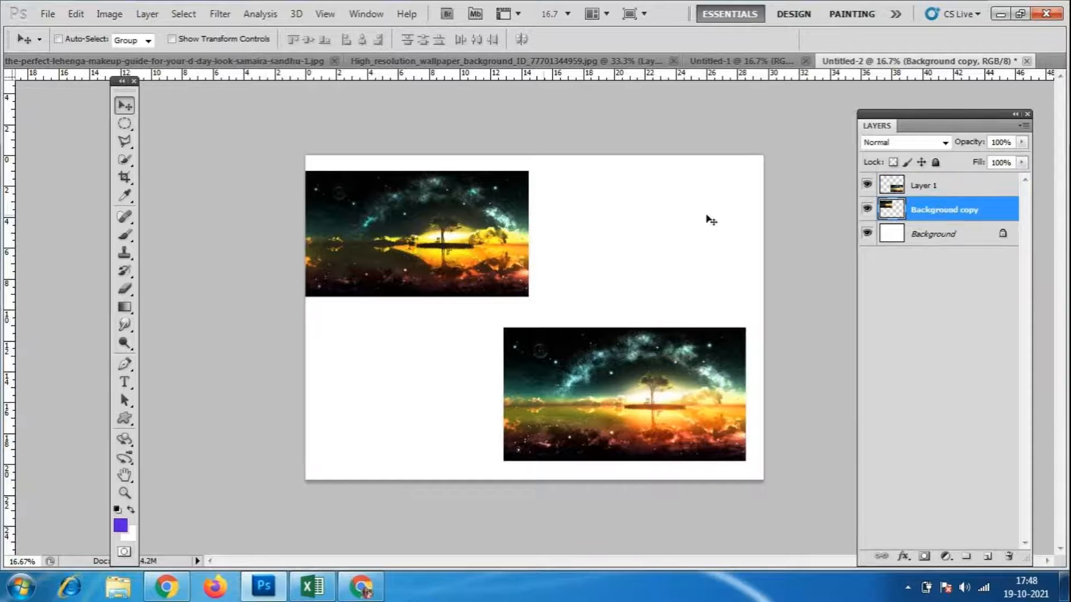
pyautogui.moveTo(415, 231); pyautogui.dragTo(433, 240)
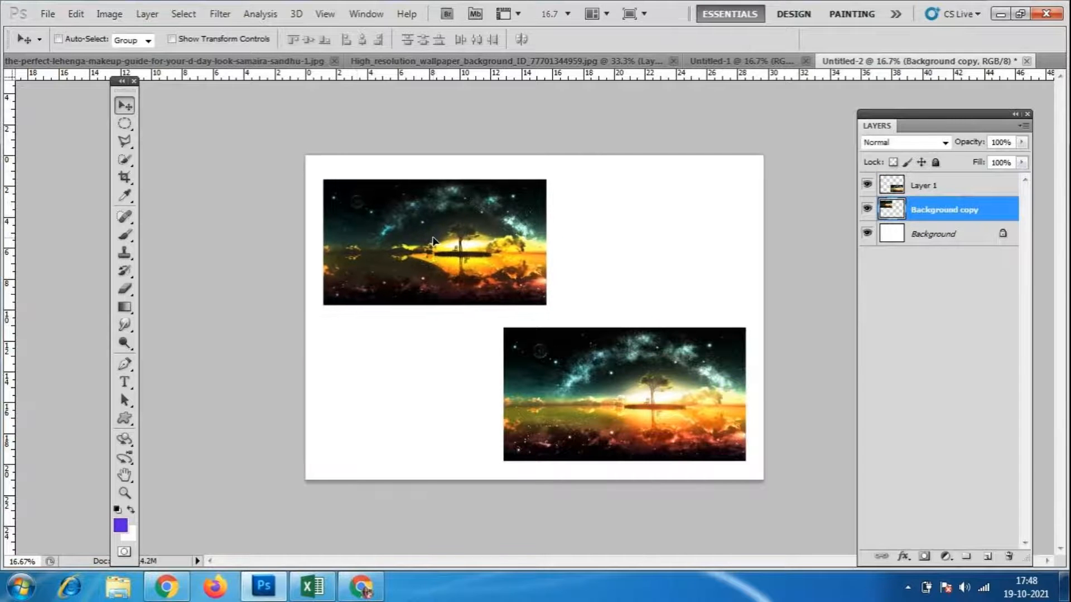
pyautogui.hotkey('ctrl', '+')
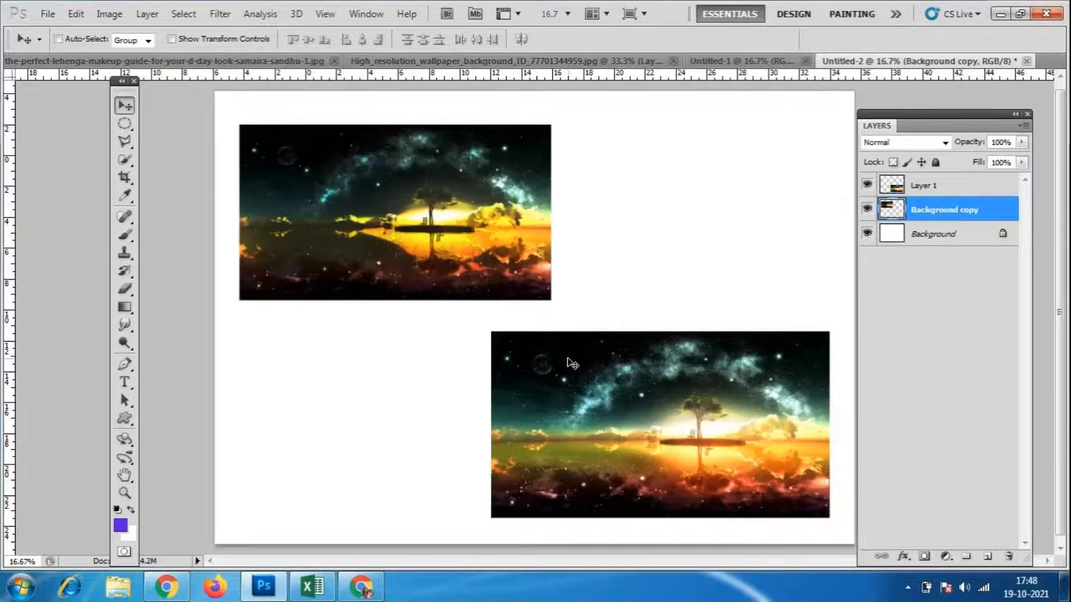
pyautogui.scroll(1, 585, 339)
pyautogui.scroll(-1, 585, 339)
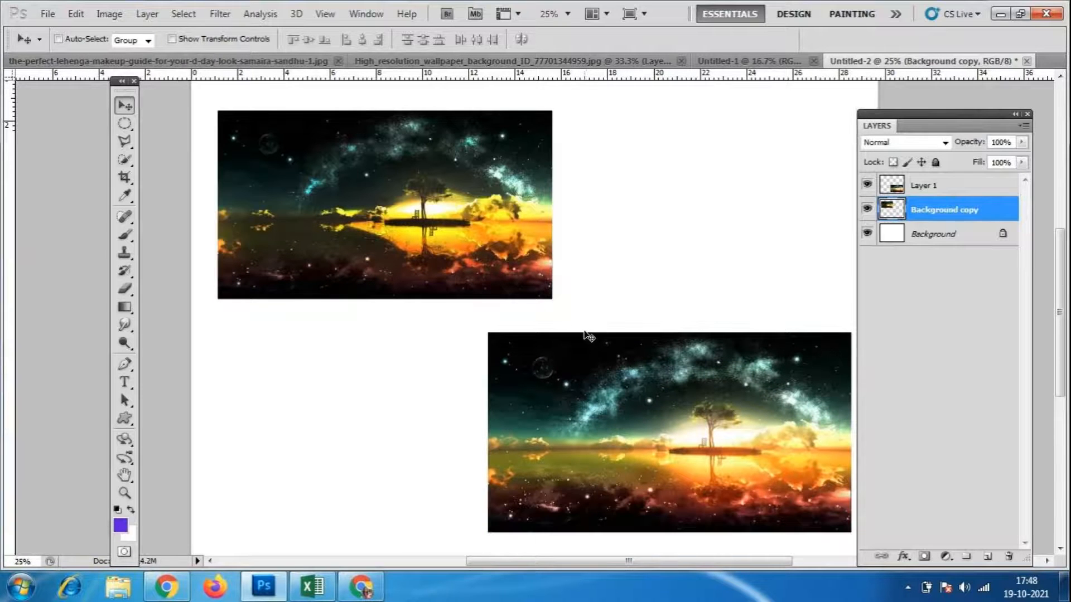
pyautogui.moveTo(907, 114); pyautogui.dragTo(940, 106)
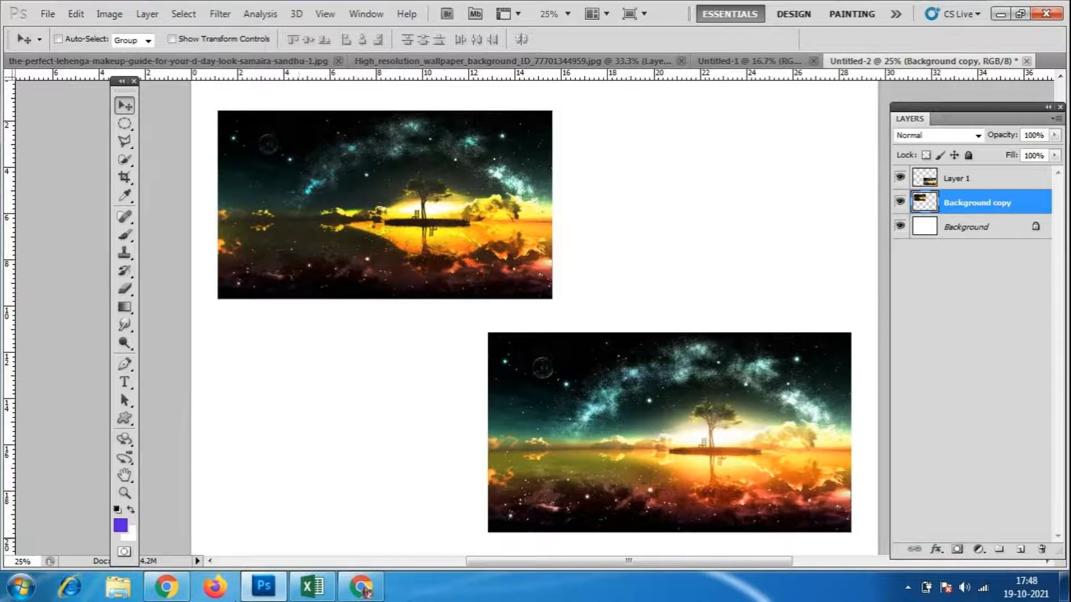
# - Switch to the GoToMeeting window, look through all meeting participants, and return to Photoshop
pyautogui.click(362, 592)
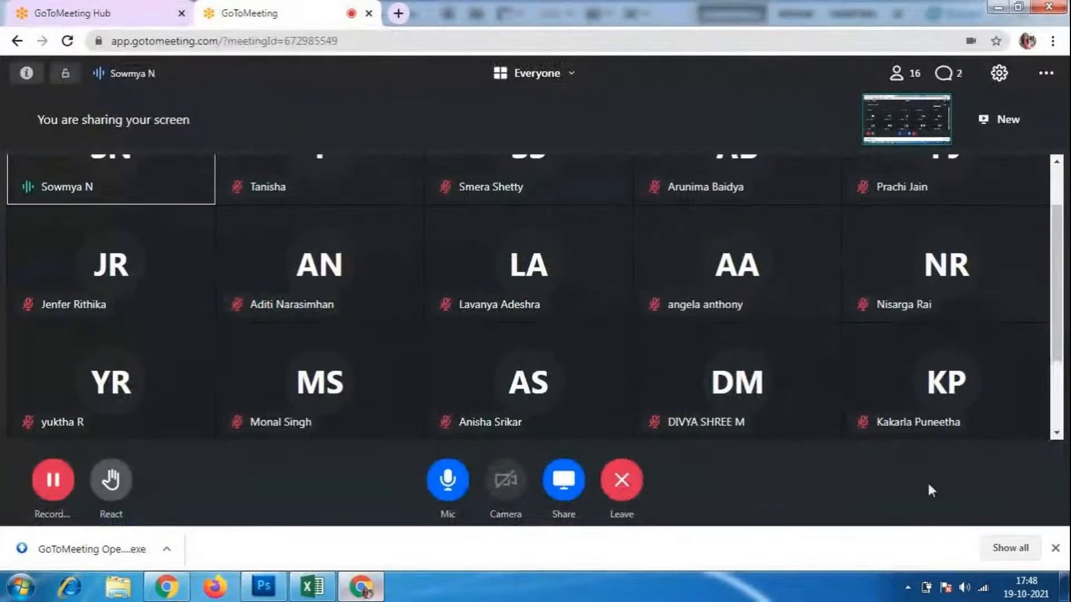
pyautogui.scroll(-2, 1055, 368)
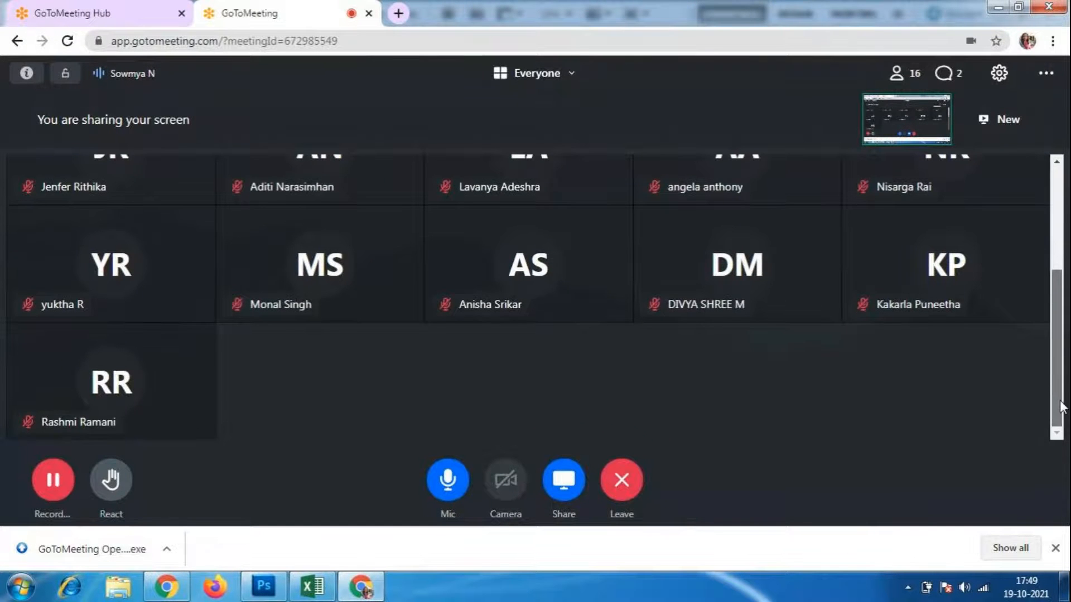
pyautogui.scroll(3, 1056, 422)
pyautogui.scroll(1, 1048, 279)
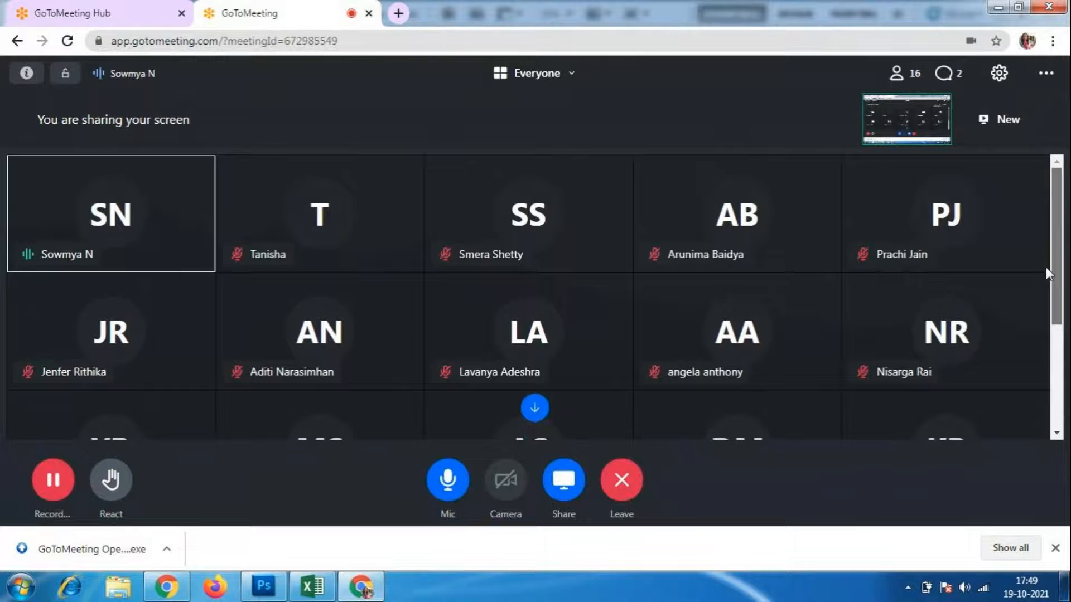
pyautogui.scroll(-4, 1045, 267)
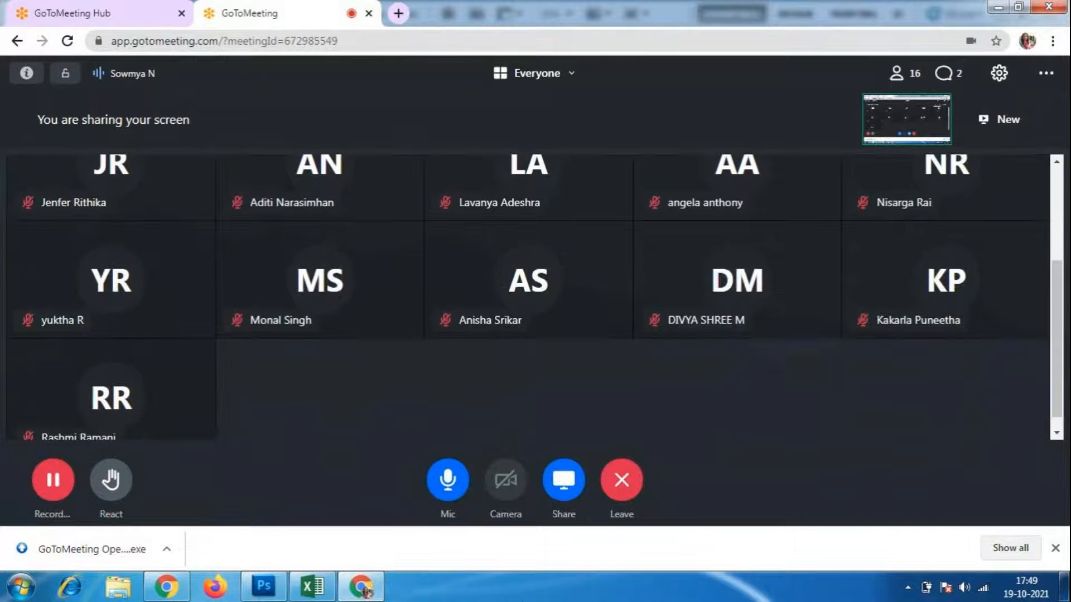
pyautogui.click(381, 588)
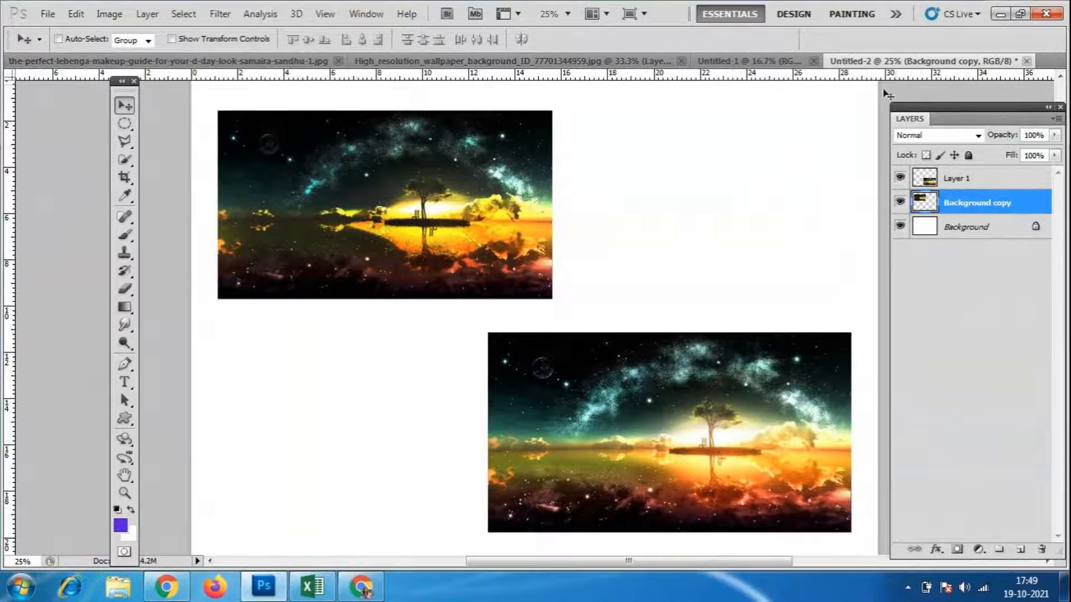
# - Close Untitled-2, Untitled-1 and the High_resolution_wallpaper_background image without saving, keeping only the bridal portrait document open
pyautogui.click(1027, 62)
pyautogui.click(534, 232)
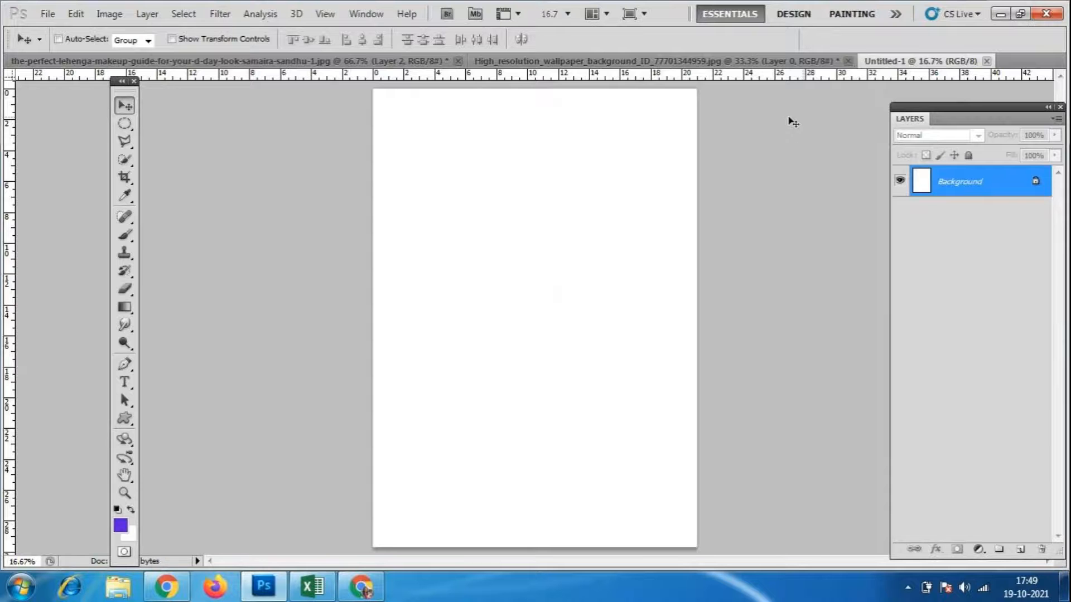
pyautogui.click(986, 61)
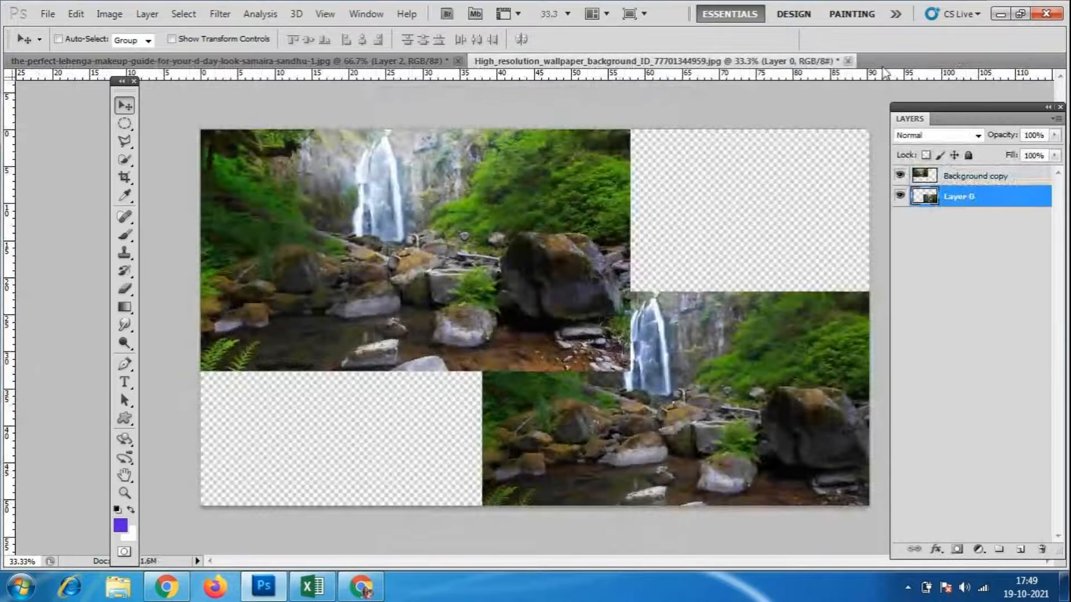
pyautogui.click(848, 60)
pyautogui.click(540, 240)
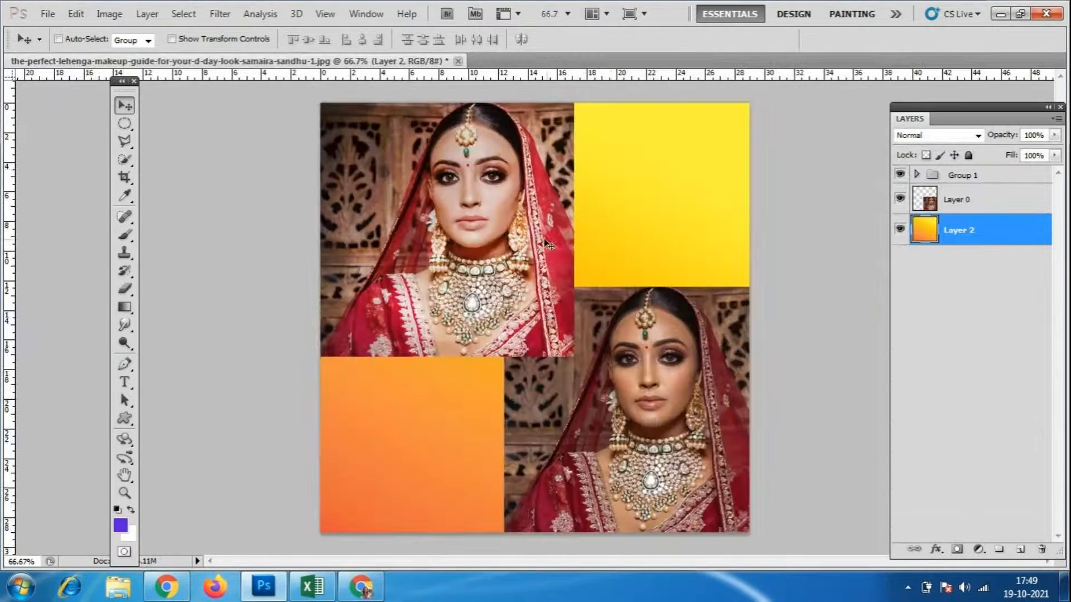
# - Open the bride photo 4020e43345ad86964ee3ef964299788d.jpg from the reff folder
pyautogui.click(38, 13)
pyautogui.press('Escape')
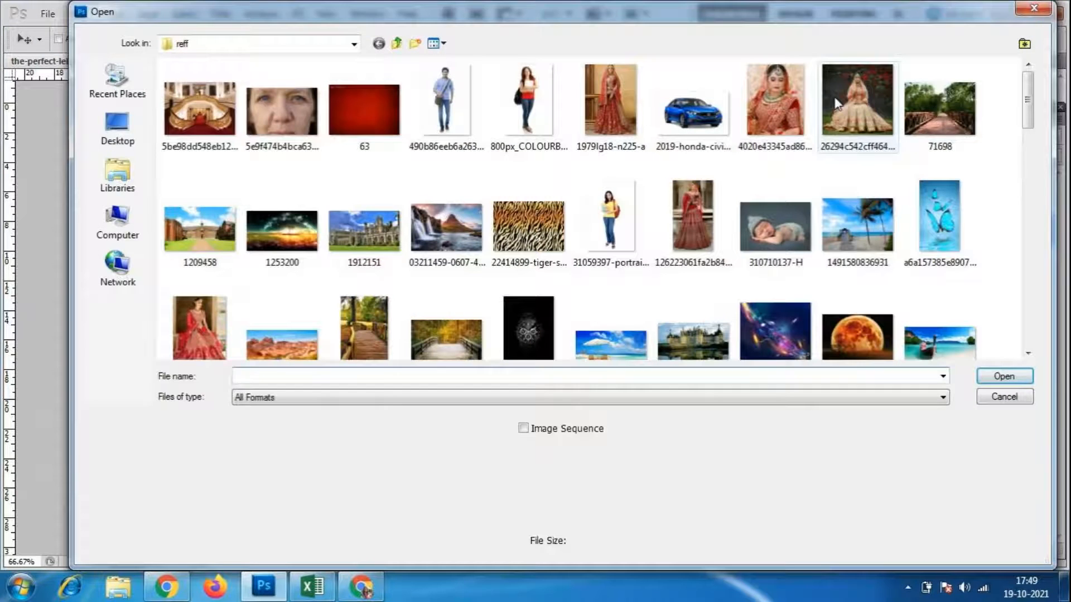
pyautogui.click(775, 106)
pyautogui.click(1005, 374)
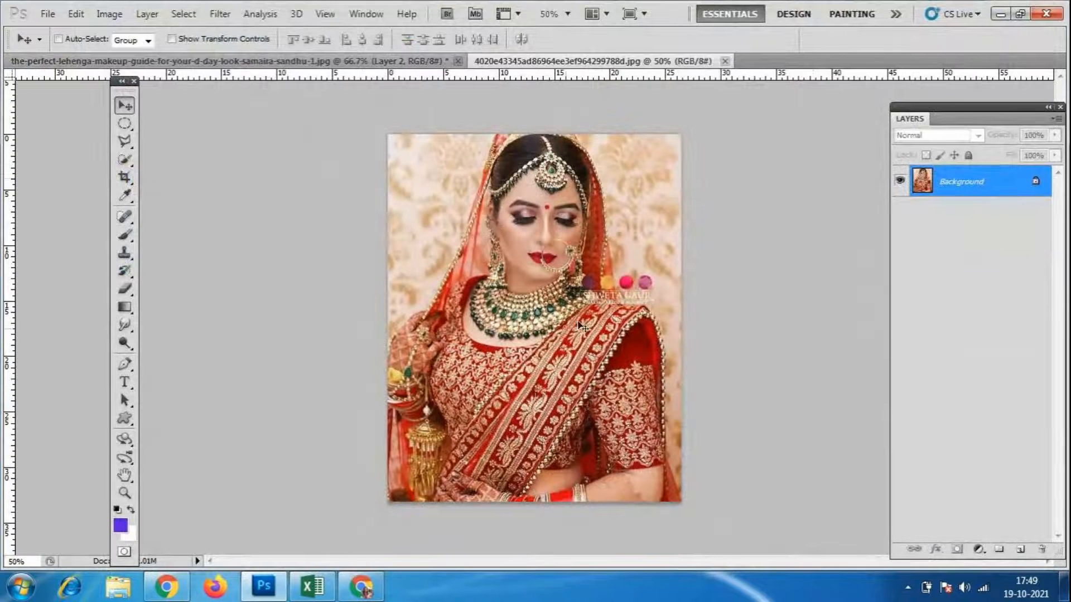
# - Choose the Sponge Tool and duplicate the Background layer under the default name Background copy
pyautogui.click(125, 343)
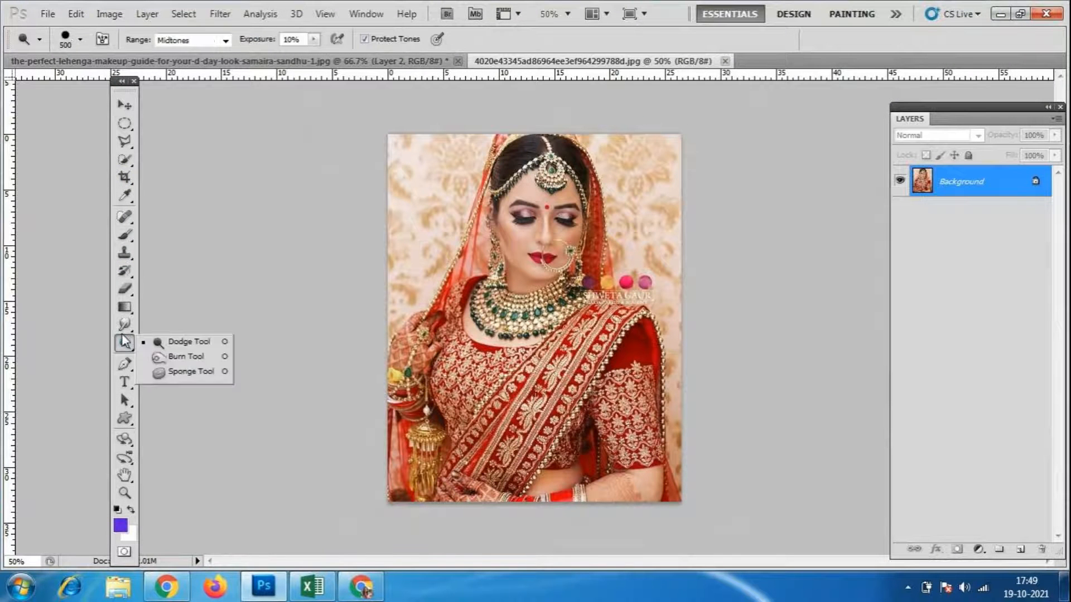
pyautogui.click(198, 374)
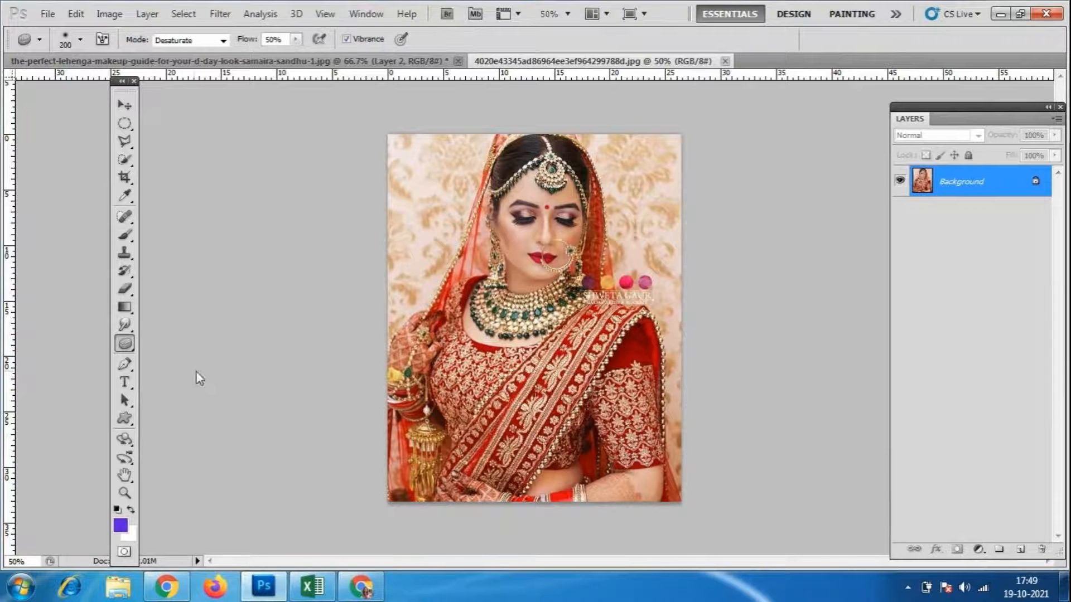
pyautogui.moveTo(973, 108); pyautogui.dragTo(872, 101)
pyautogui.rightClick(866, 186)
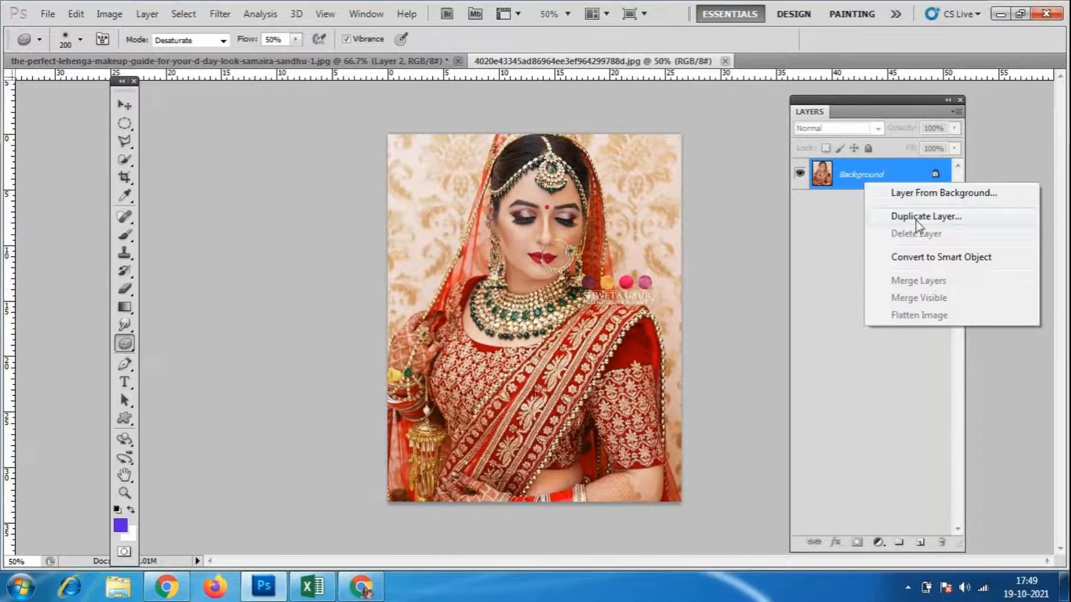
pyautogui.click(892, 216)
pyautogui.click(666, 179)
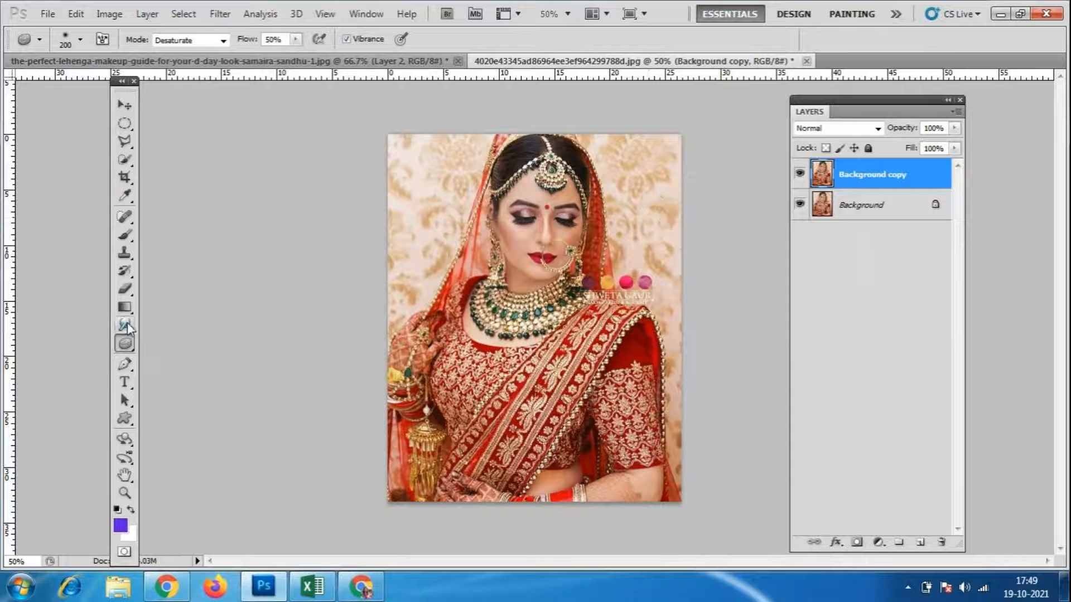
# - Desaturate the bride's face, necklace, hand and saree embroidery on the Background copy layer with the Sponge Tool at 50% flow
pyautogui.click(124, 346)
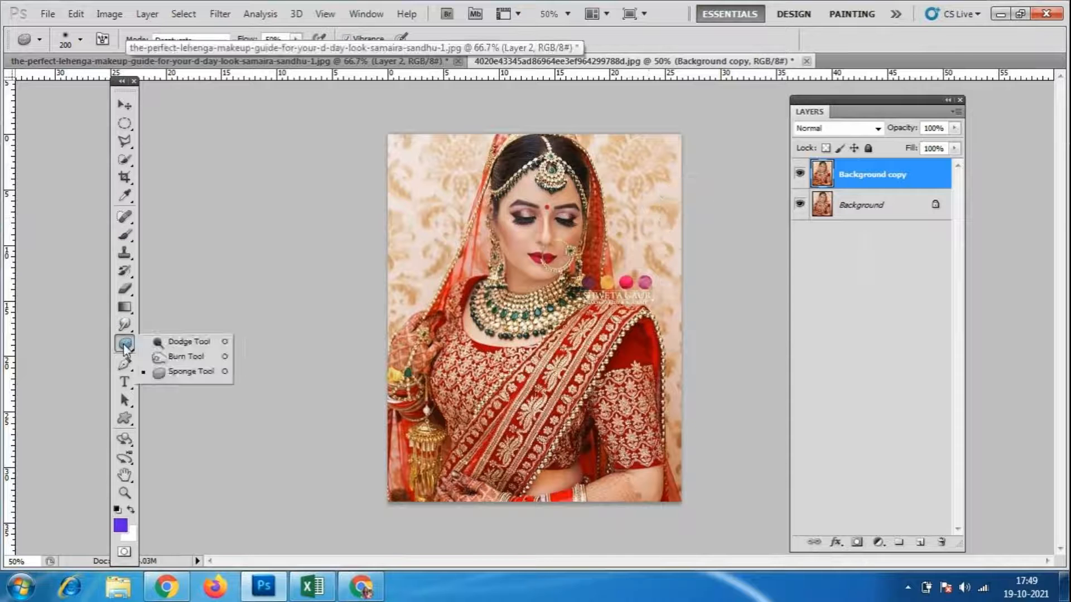
pyautogui.click(183, 375)
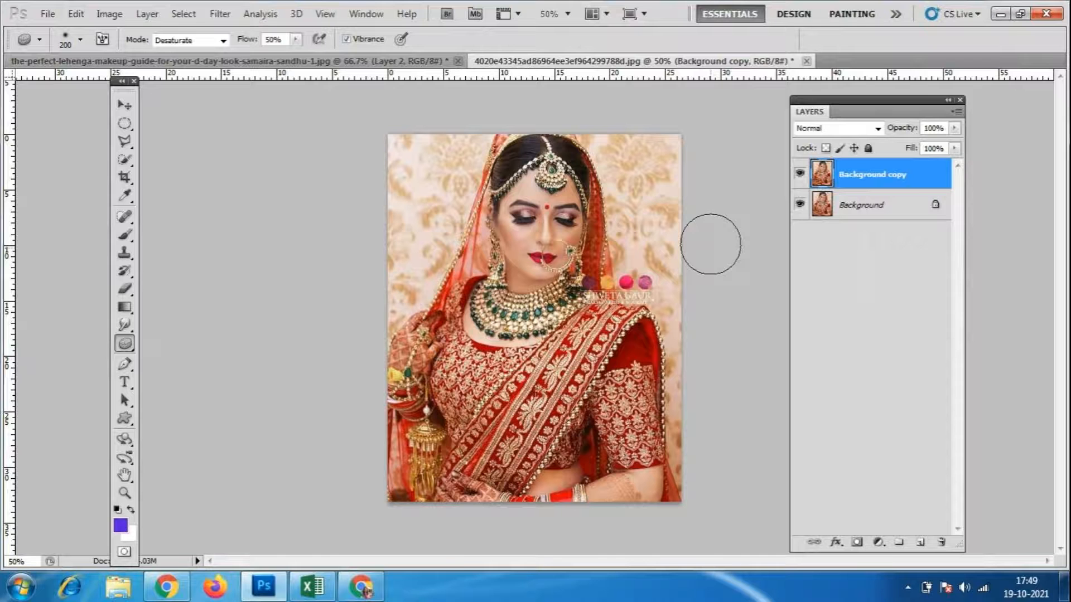
pyautogui.hotkey('ctrl', '+')
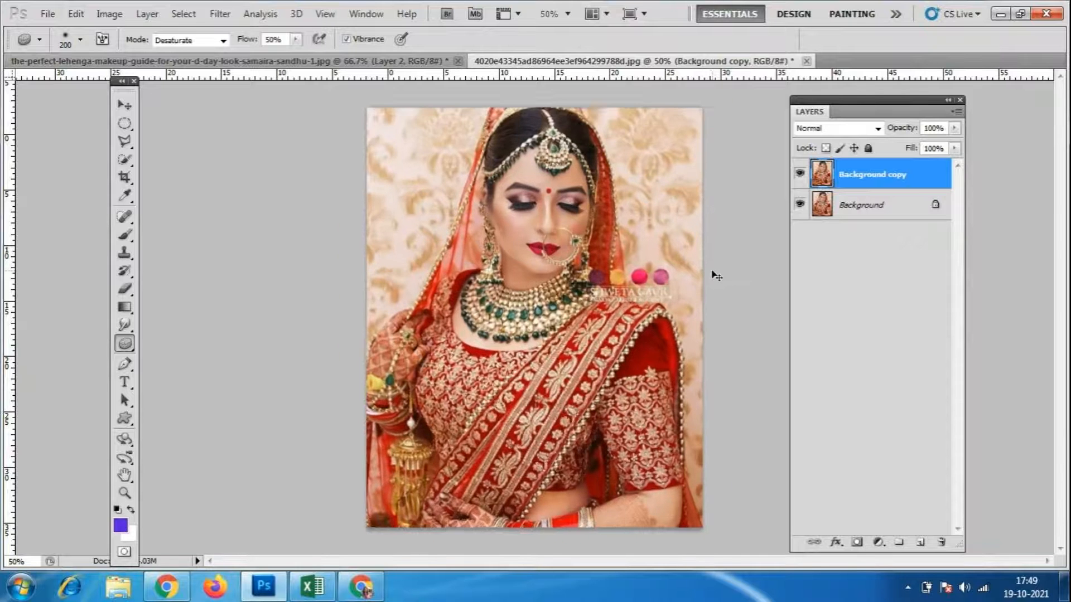
pyautogui.scroll(2, 713, 270)
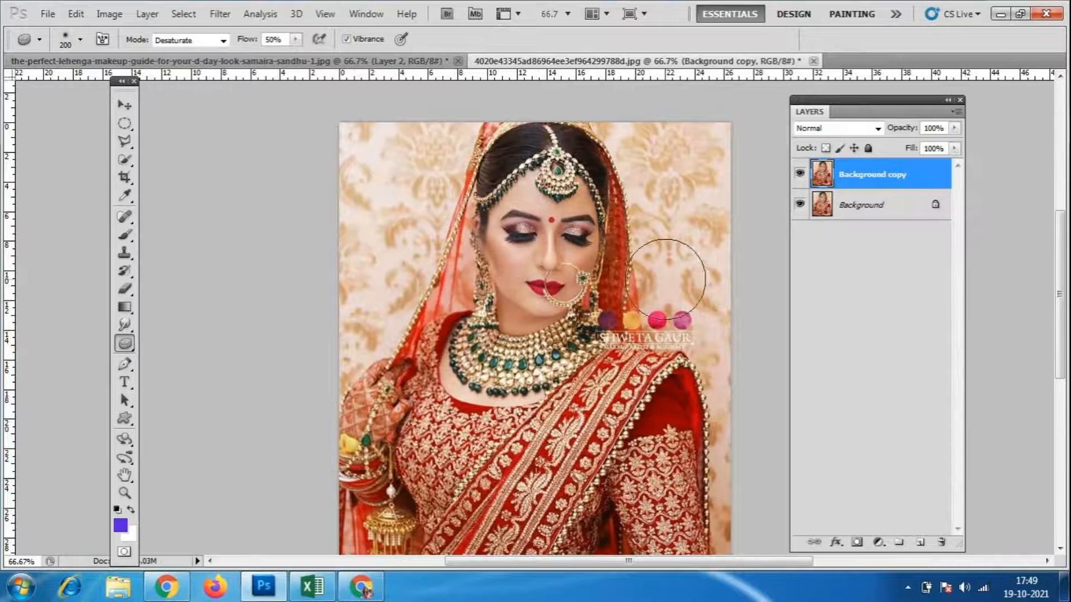
pyautogui.moveTo(576, 186)
pyautogui.mouseDown()
pyautogui.moveTo(445, 185)
pyautogui.moveTo(630, 242)
pyautogui.moveTo(543, 260)
pyautogui.moveTo(504, 285)
pyautogui.moveTo(515, 285)
pyautogui.moveTo(563, 203)
pyautogui.moveTo(515, 300)
pyautogui.mouseUp()
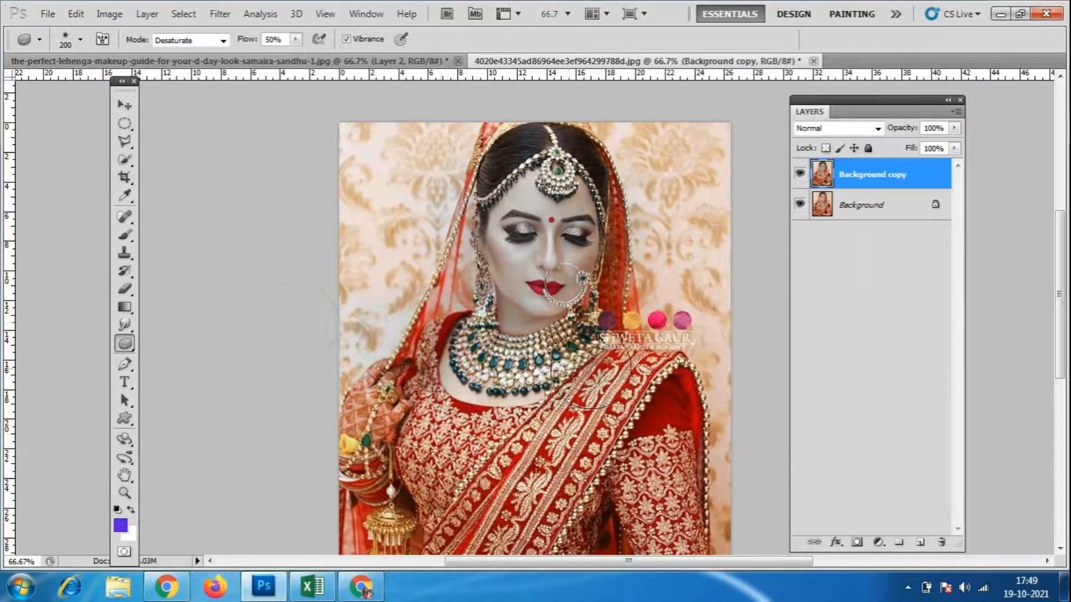
pyautogui.moveTo(591, 368)
pyautogui.mouseDown()
pyautogui.moveTo(638, 372)
pyautogui.moveTo(479, 371)
pyautogui.moveTo(387, 432)
pyautogui.moveTo(379, 473)
pyautogui.moveTo(418, 351)
pyautogui.mouseUp()
pyautogui.moveTo(501, 287)
pyautogui.mouseDown()
pyautogui.moveTo(566, 260)
pyautogui.moveTo(574, 189)
pyautogui.mouseUp()
pyautogui.moveTo(569, 173)
pyautogui.mouseDown()
pyautogui.moveTo(563, 149)
pyautogui.moveTo(513, 178)
pyautogui.mouseUp()
pyautogui.moveTo(413, 237)
pyautogui.mouseDown()
pyautogui.moveTo(385, 268)
pyautogui.moveTo(407, 265)
pyautogui.mouseUp()
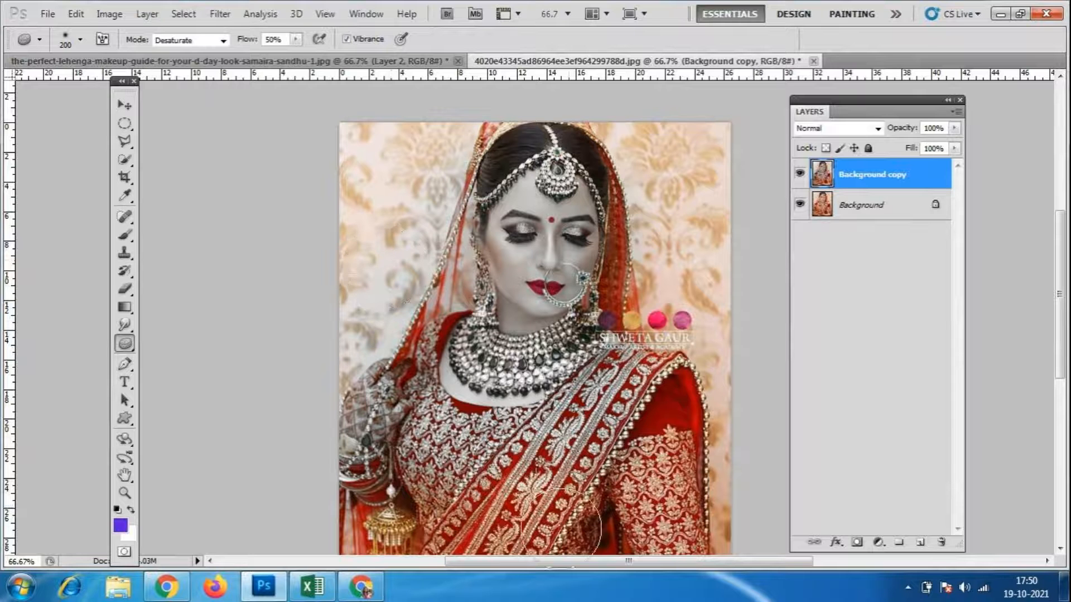
pyautogui.hotkey('ctrl', '-')
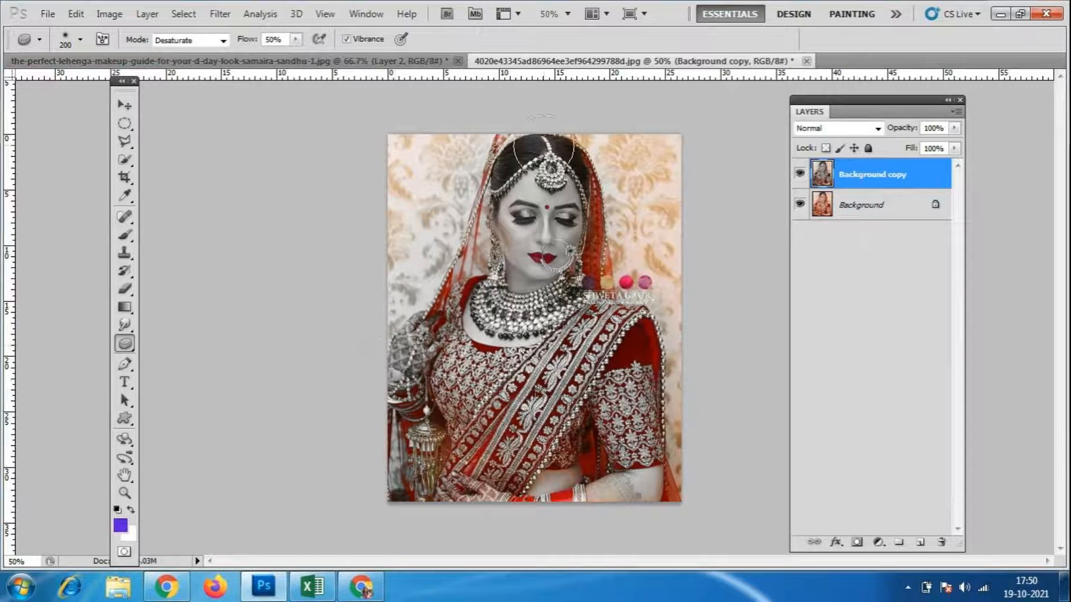
# - Sponge more colour out of the patterned backdrop on the left side of the photo
pyautogui.hotkey('ctrl', '+')
pyautogui.hotkey('ctrl', '+')
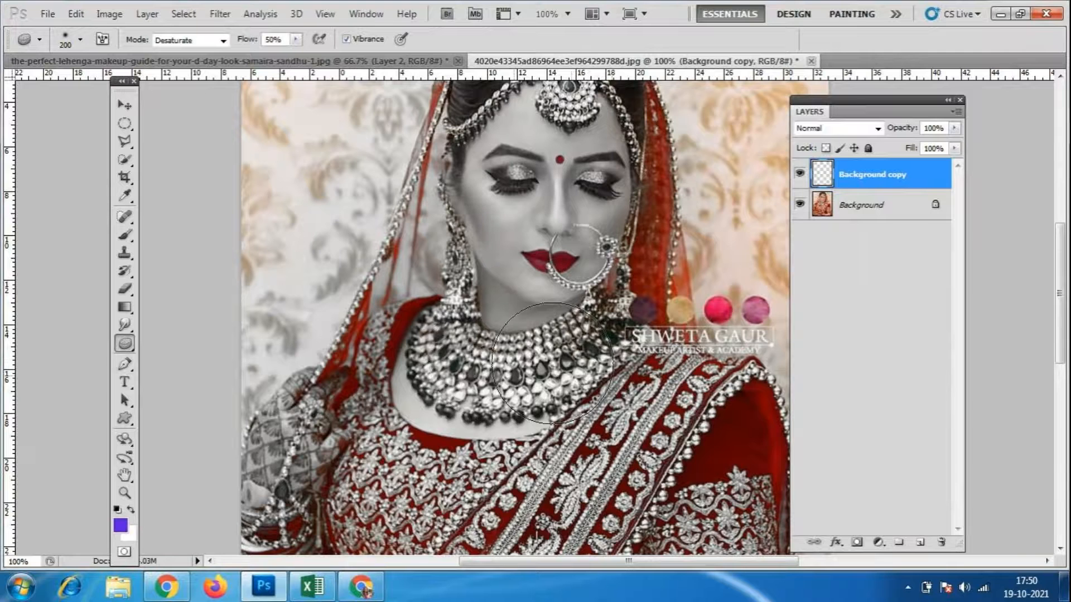
pyautogui.scroll(5, 527, 181)
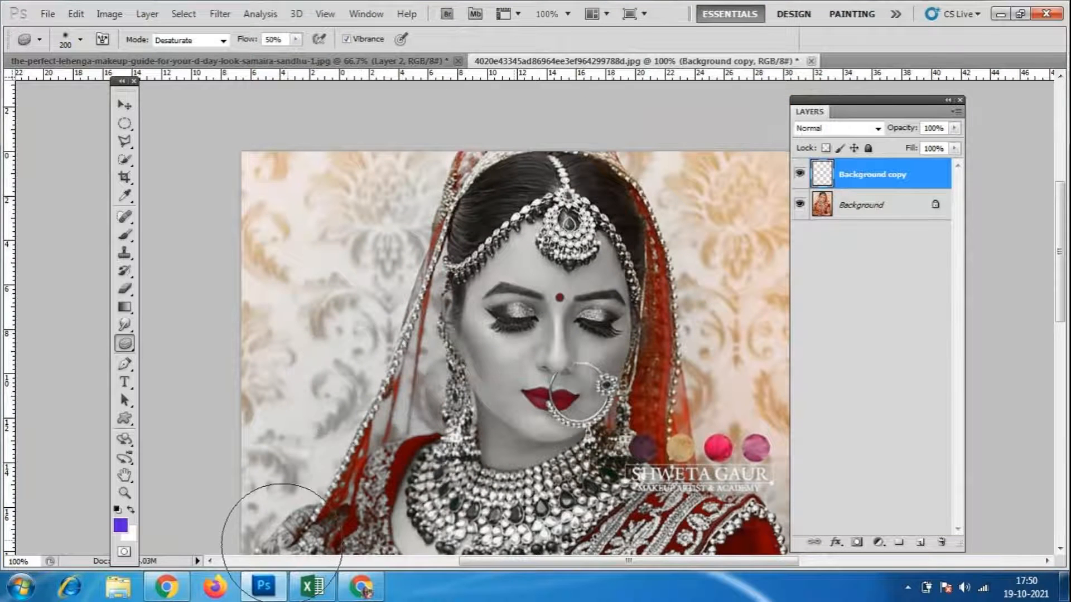
pyautogui.scroll(-3, 262, 521)
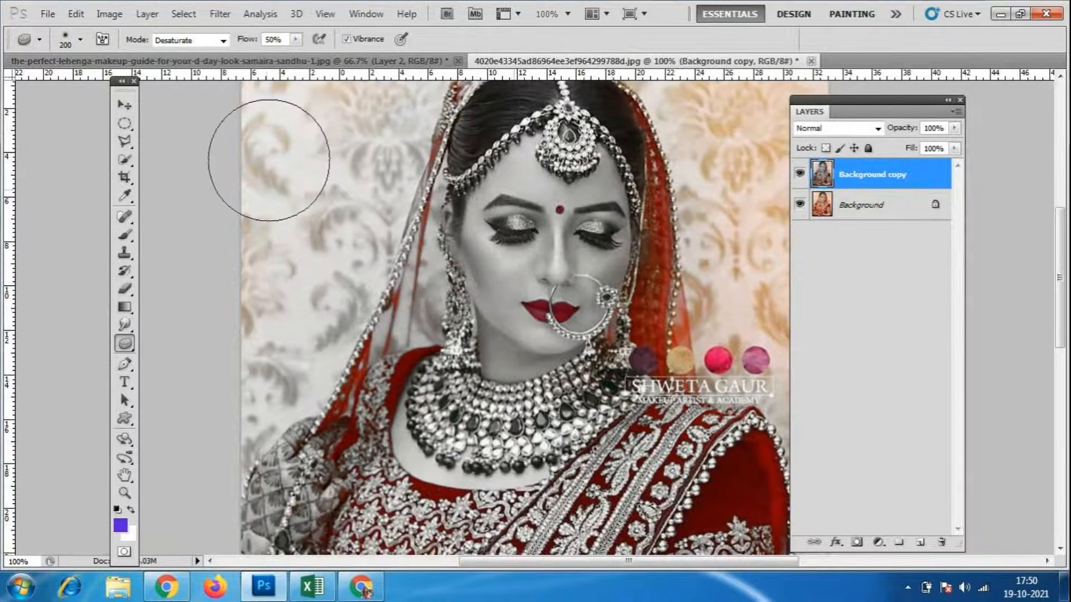
pyautogui.scroll(2, 321, 190)
pyautogui.moveTo(841, 175); pyautogui.dragTo(705, 162)
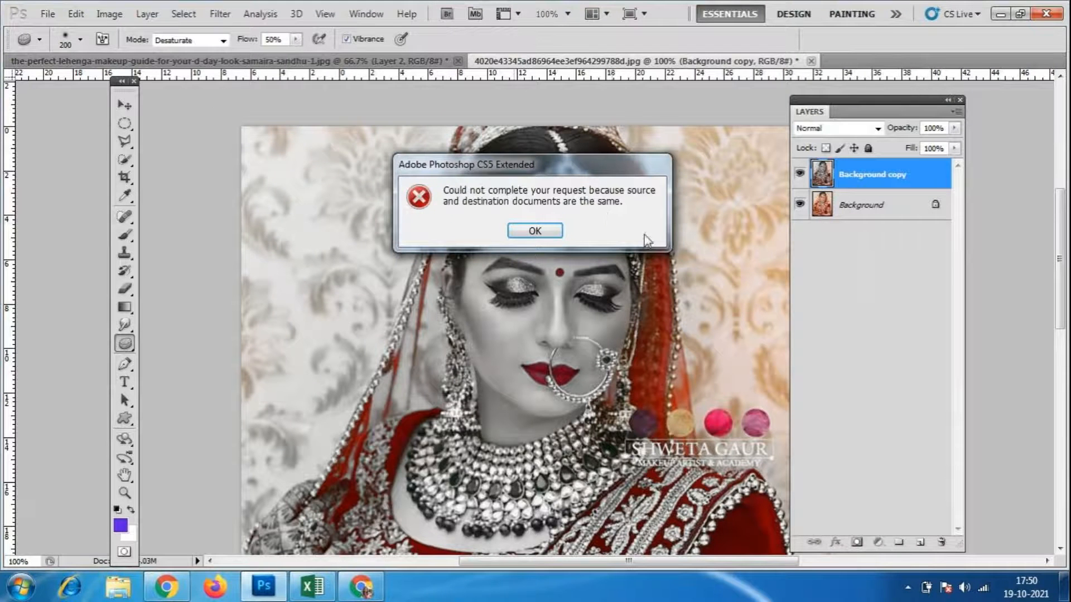
pyautogui.press('Return')
# - Desaturate the backdrop on the right side of the photo and the bride's bangles and hanging ornament
pyautogui.hotkey('ctrl', '-')
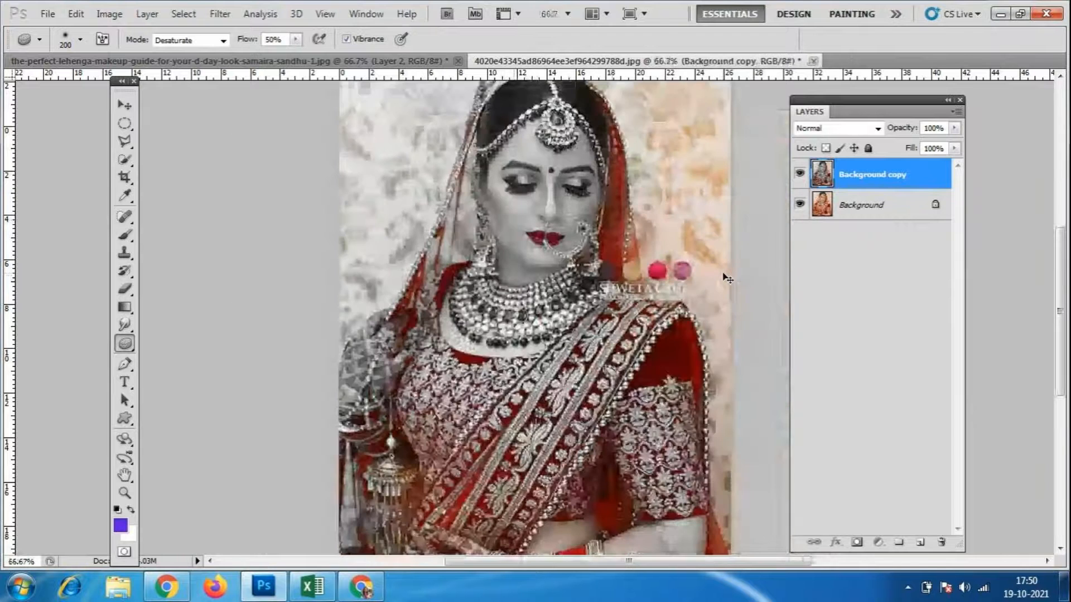
pyautogui.moveTo(686, 192)
pyautogui.mouseDown()
pyautogui.moveTo(615, 303)
pyautogui.moveTo(666, 229)
pyautogui.moveTo(688, 173)
pyautogui.mouseUp()
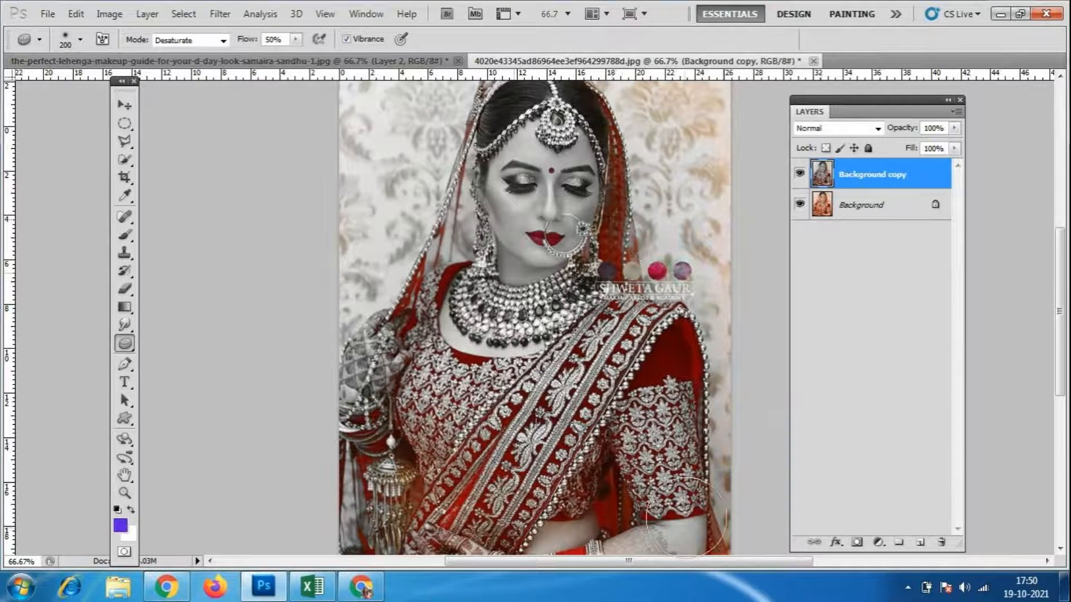
pyautogui.moveTo(389, 508); pyautogui.dragTo(360, 447)
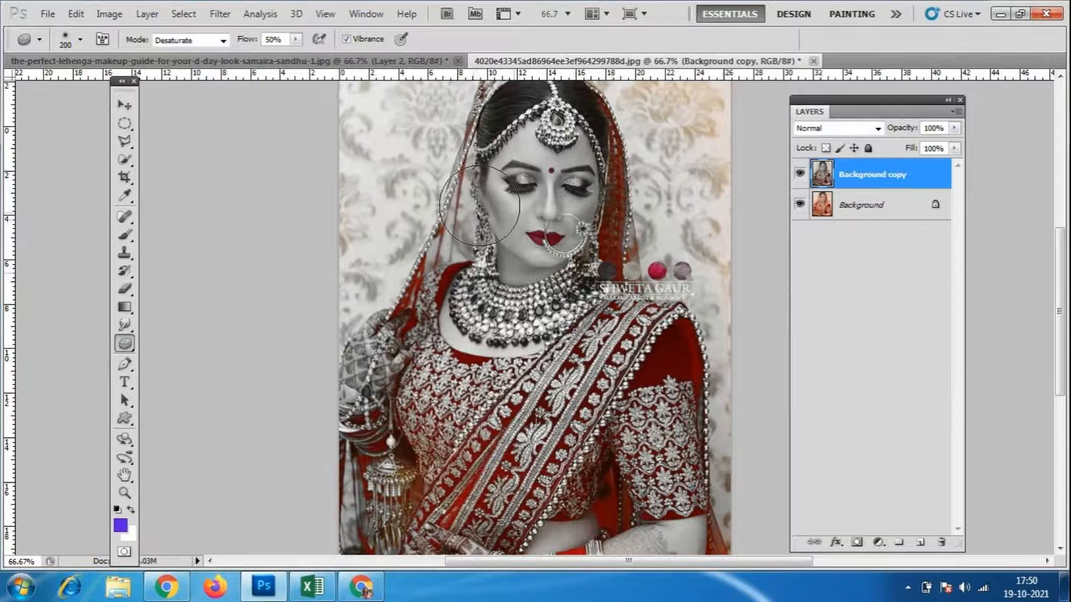
pyautogui.scroll(3, 480, 205)
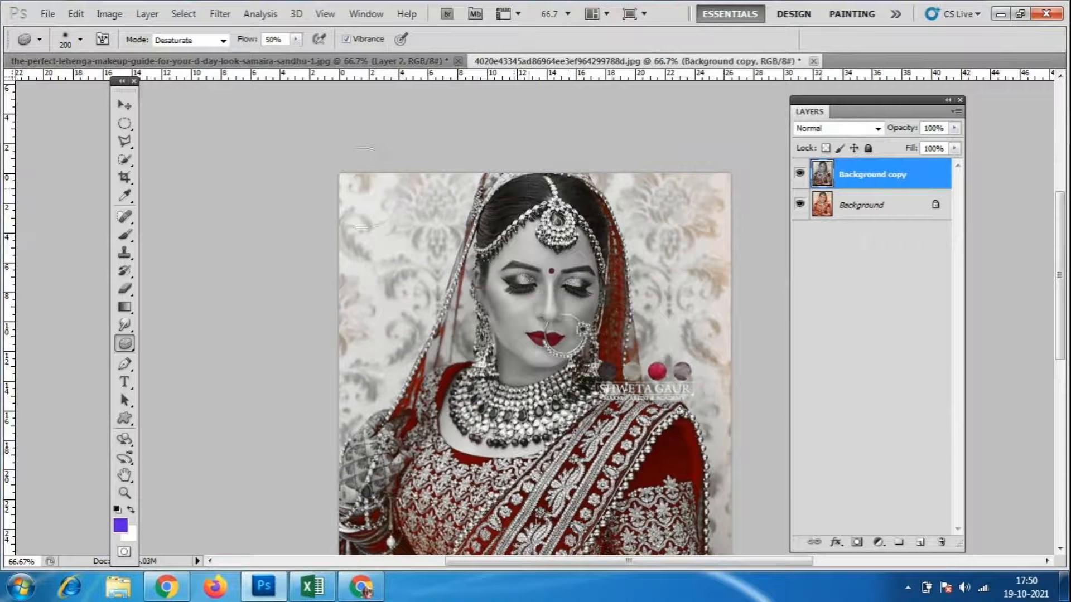
pyautogui.moveTo(357, 479); pyautogui.dragTo(363, 518)
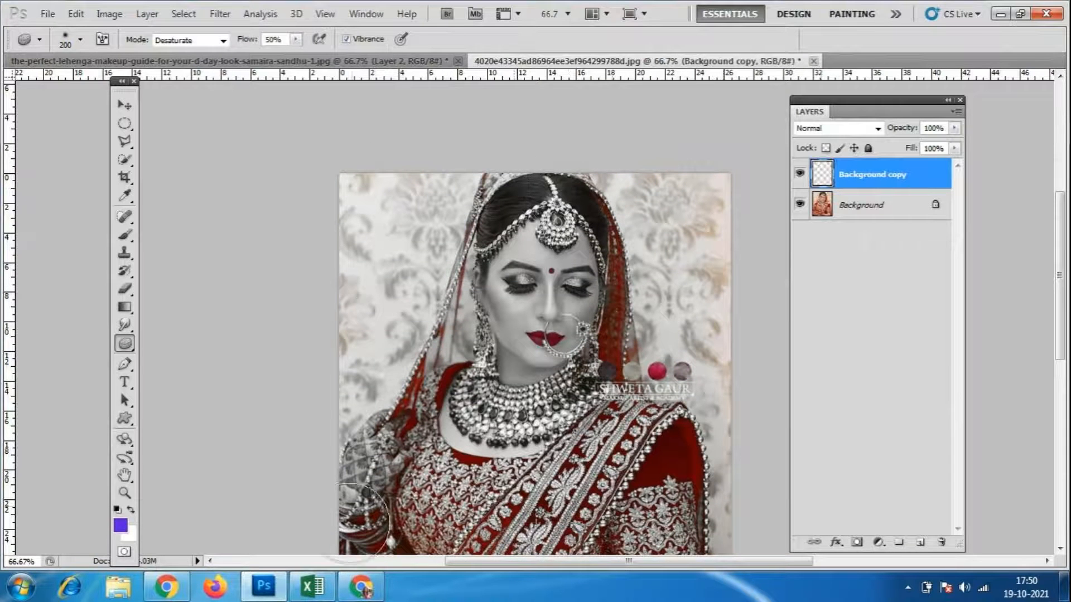
# - Desaturate the remaining colour along the backdrop's right edge, the veil and the lower saree area
pyautogui.scroll(-2, 680, 304)
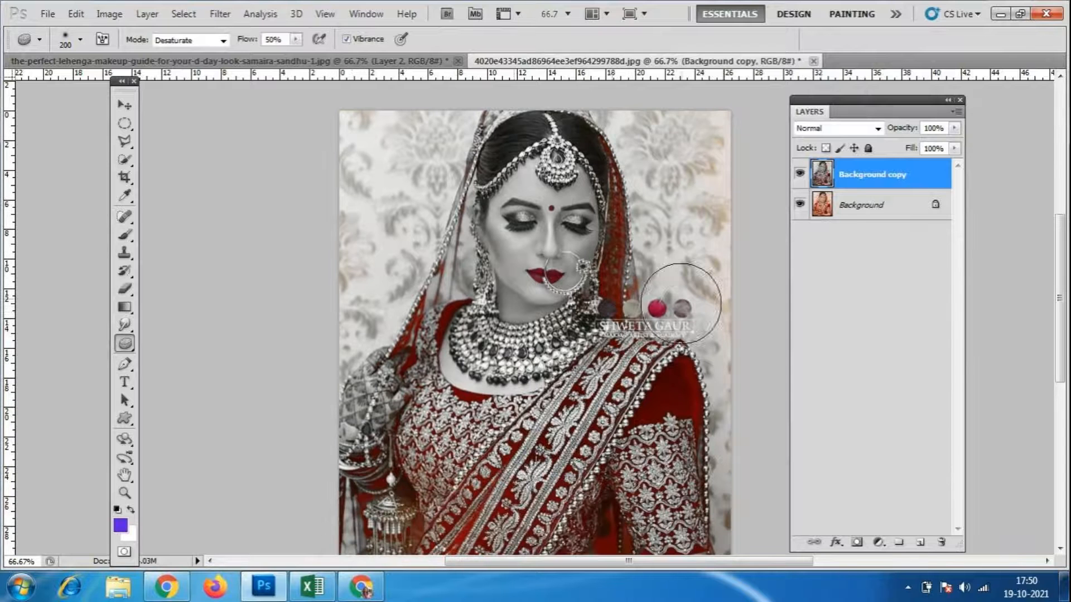
pyautogui.scroll(-4, 687, 451)
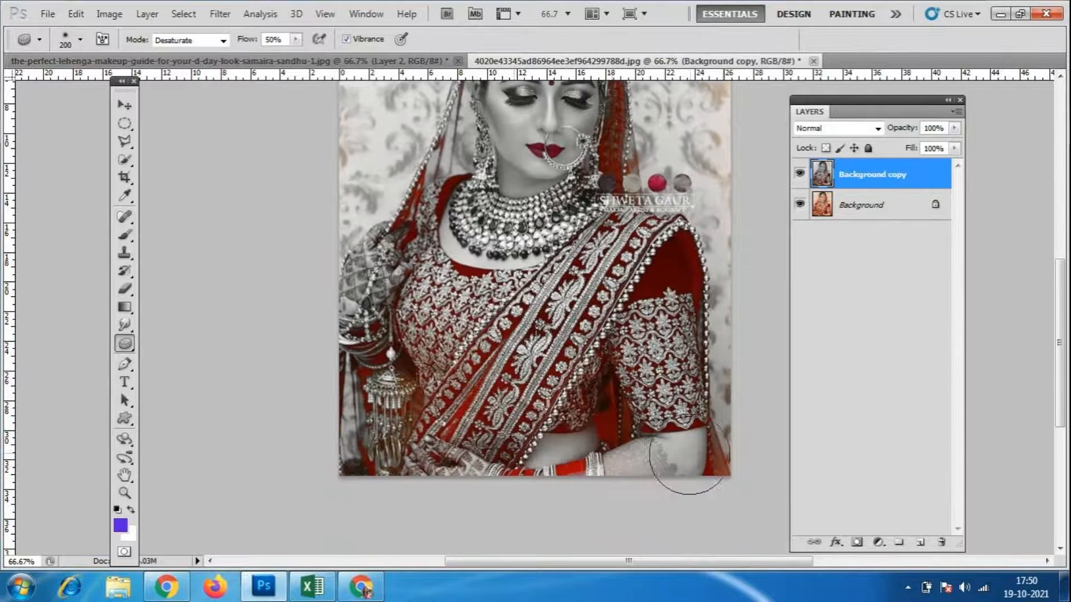
pyautogui.scroll(4, 525, 377)
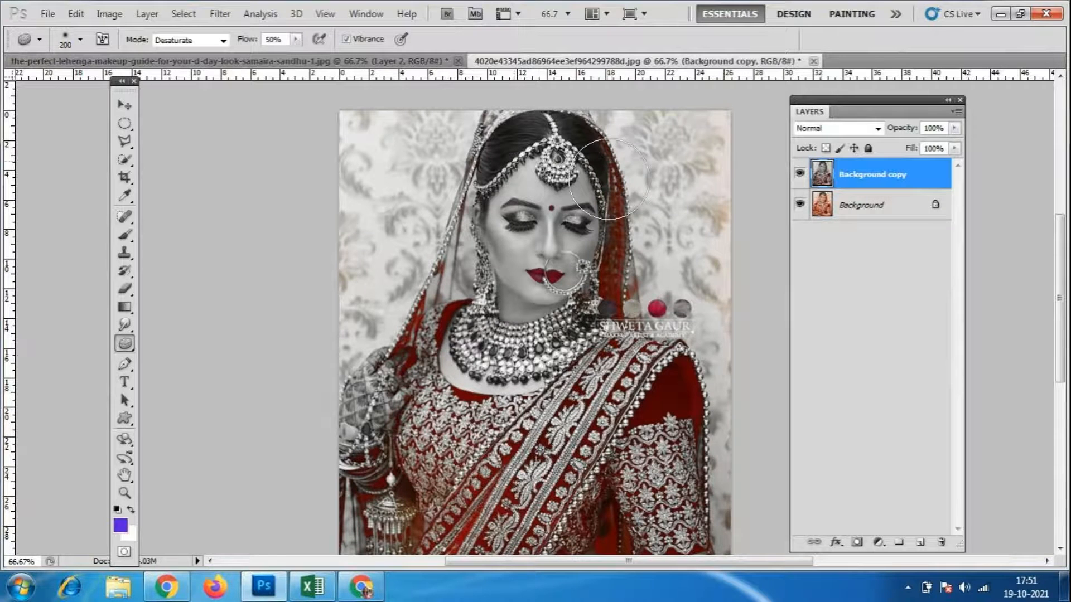
pyautogui.moveTo(700, 169); pyautogui.dragTo(705, 516)
pyautogui.moveTo(505, 153); pyautogui.dragTo(498, 145)
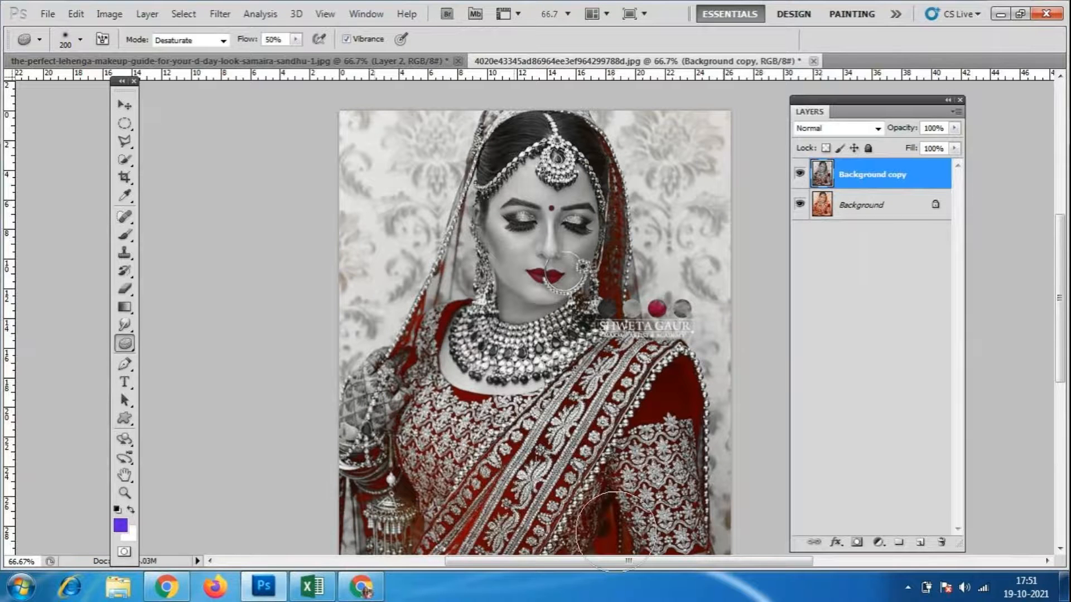
pyautogui.scroll(-3, 500, 470)
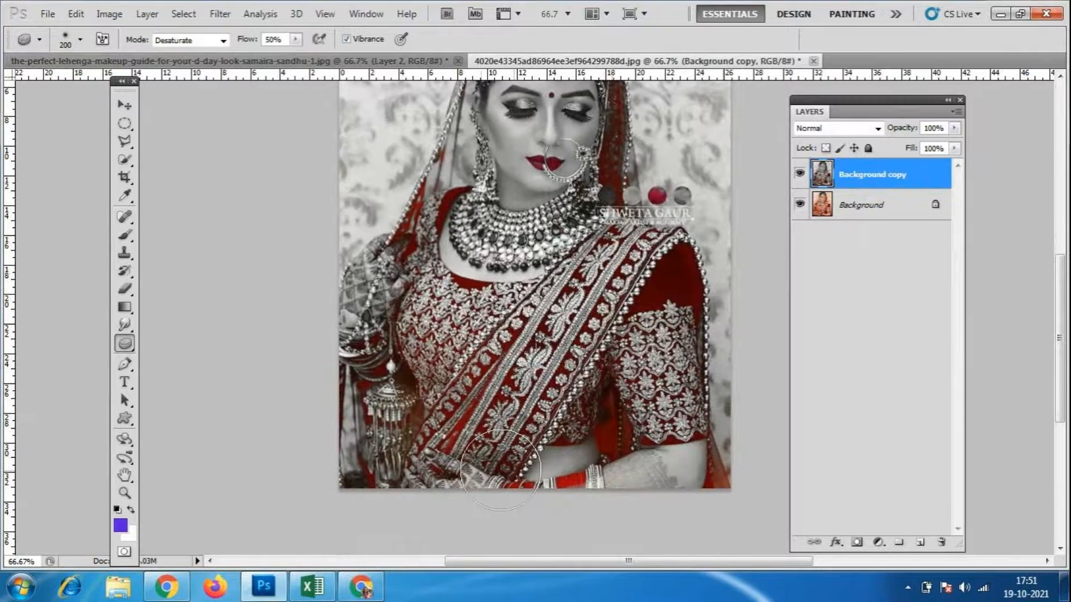
pyautogui.scroll(3, 682, 312)
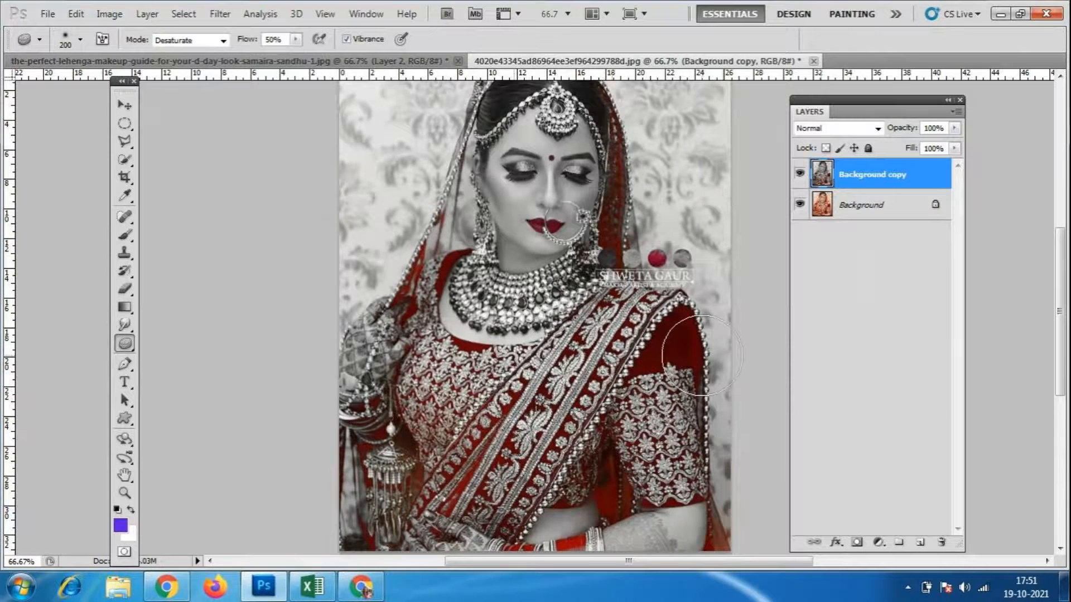
pyautogui.scroll(2, 475, 326)
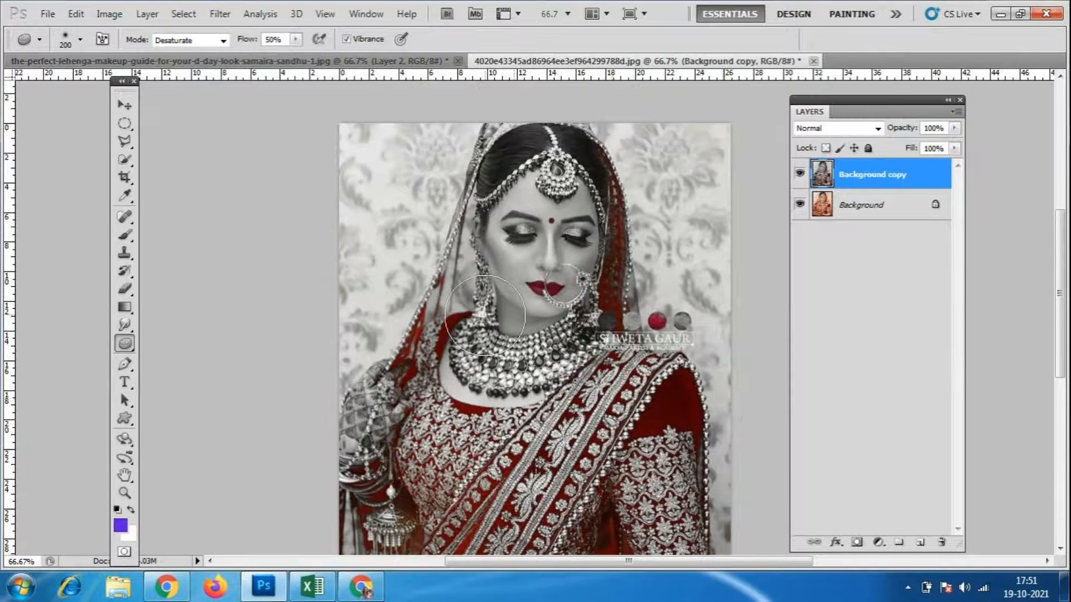
# - Select the Background layer, then hide and show the Background copy layer to compare the original with the desaturated version
pyautogui.click(857, 212)
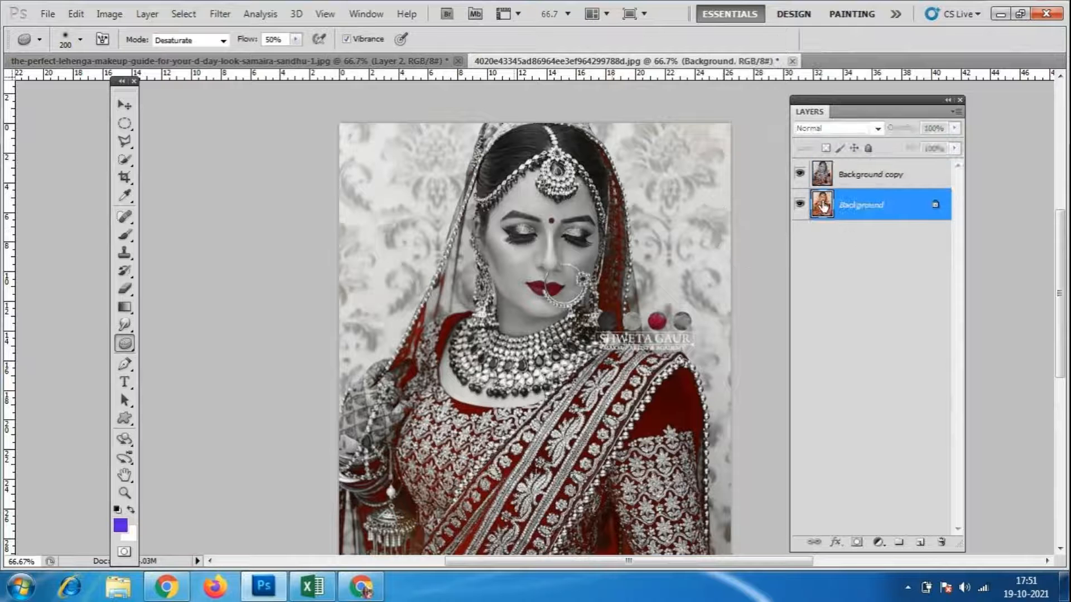
pyautogui.click(800, 174)
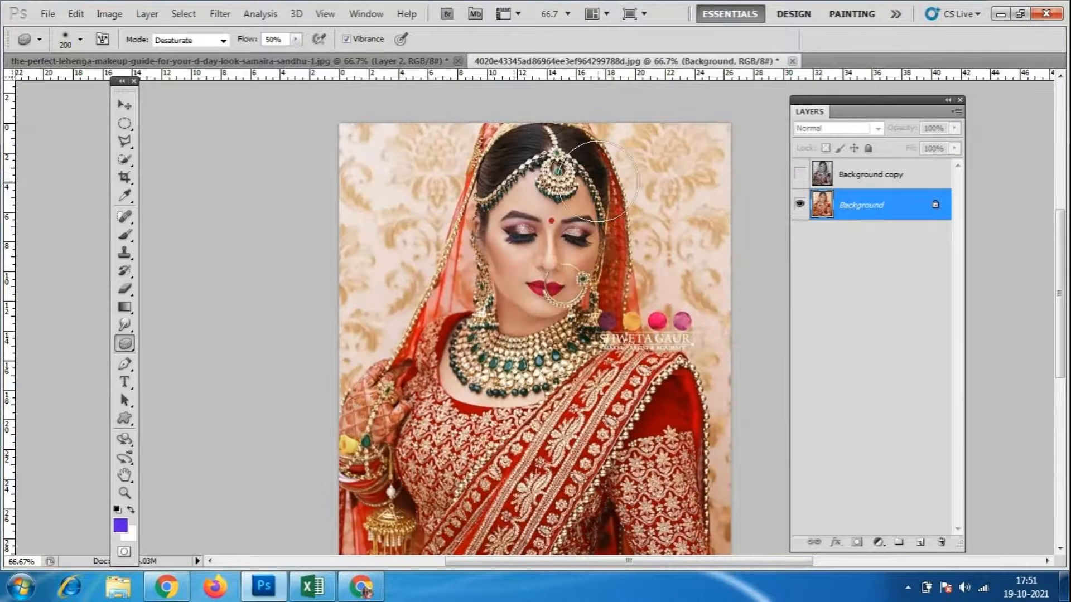
pyautogui.click(799, 176)
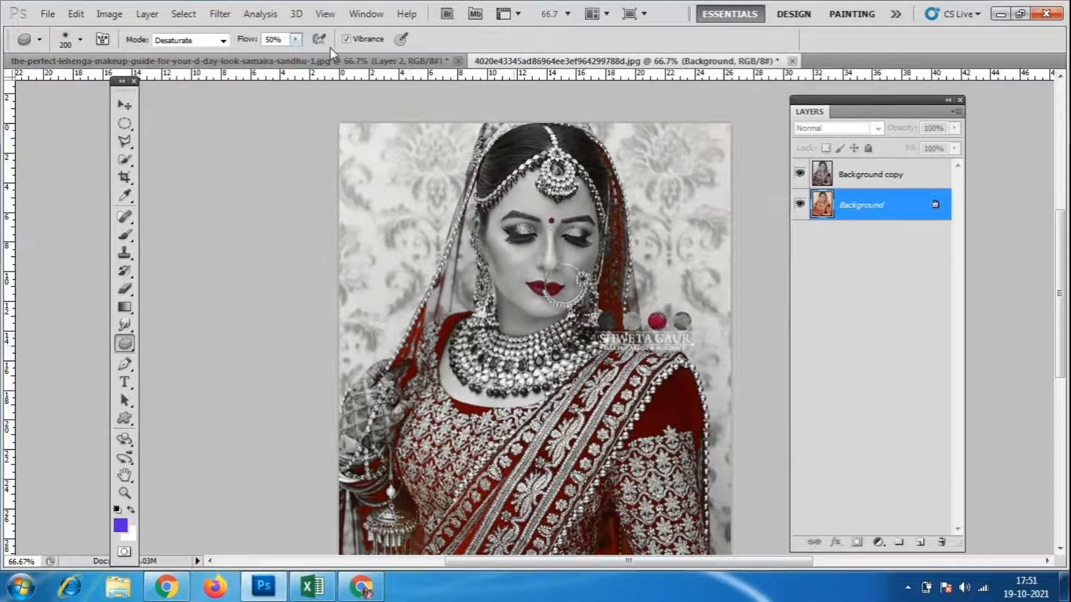
# - Switch the Sponge Tool's mode to Saturate and back to Desaturate
pyautogui.click(220, 40)
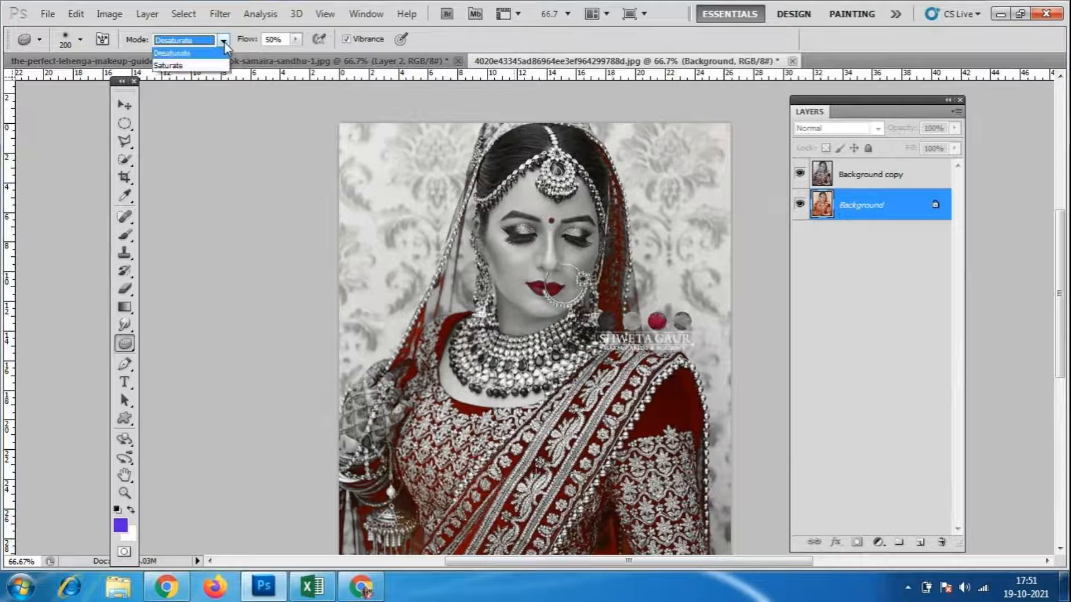
pyautogui.click(177, 66)
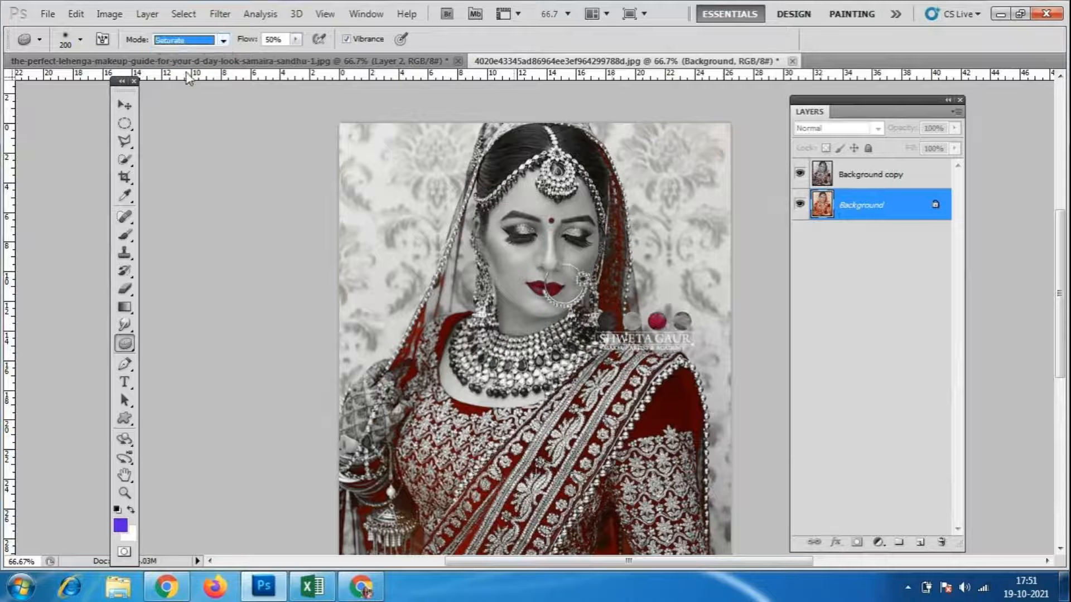
pyautogui.click(223, 40)
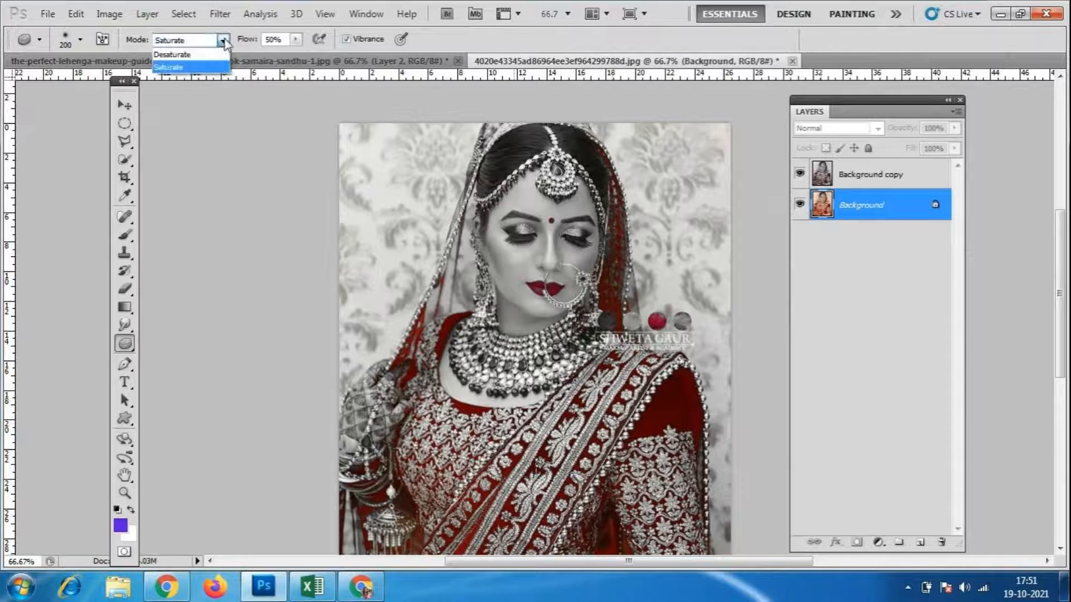
pyautogui.click(181, 53)
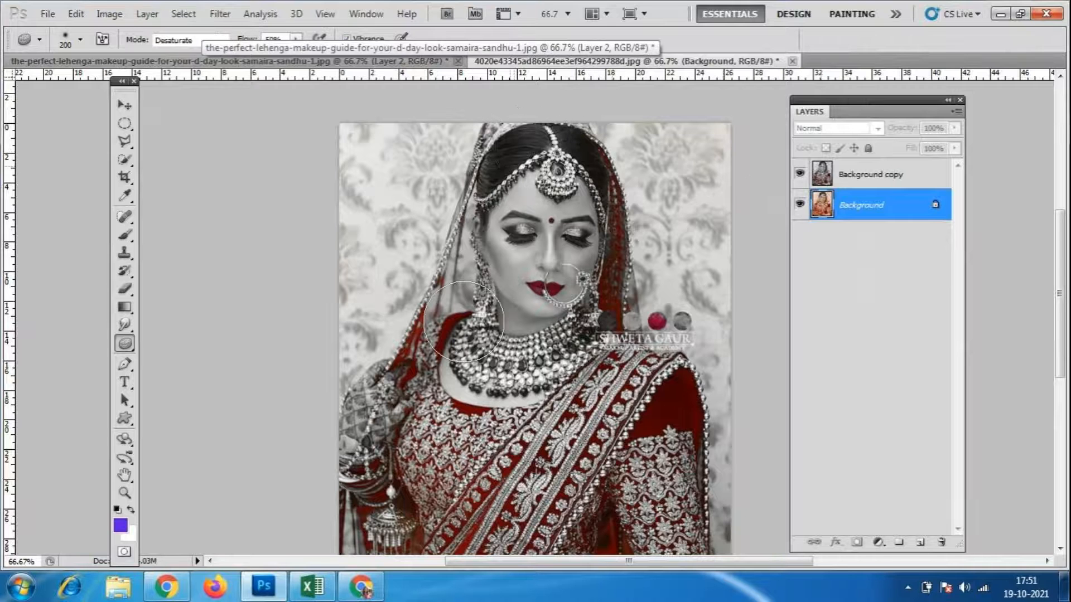
# - Desaturate the bride's face, hand and saree on the Background layer, and hide the Background copy layer
pyautogui.moveTo(365, 363)
pyautogui.mouseDown()
pyautogui.moveTo(374, 492)
pyautogui.moveTo(401, 502)
pyautogui.moveTo(446, 474)
pyautogui.mouseUp()
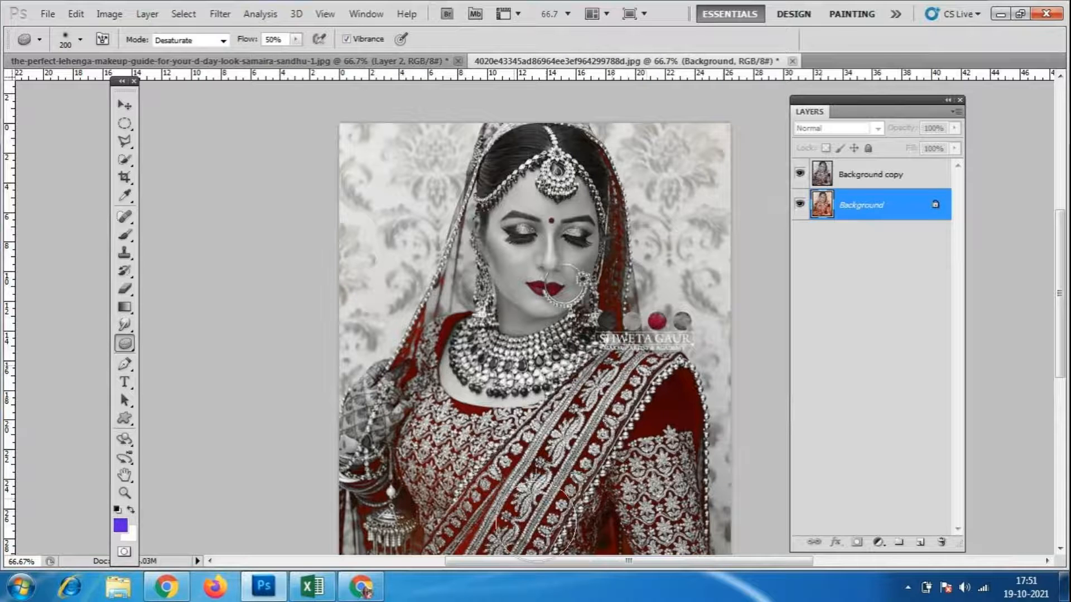
pyautogui.moveTo(473, 292)
pyautogui.mouseDown()
pyautogui.moveTo(462, 191)
pyautogui.moveTo(413, 269)
pyautogui.moveTo(393, 390)
pyautogui.mouseUp()
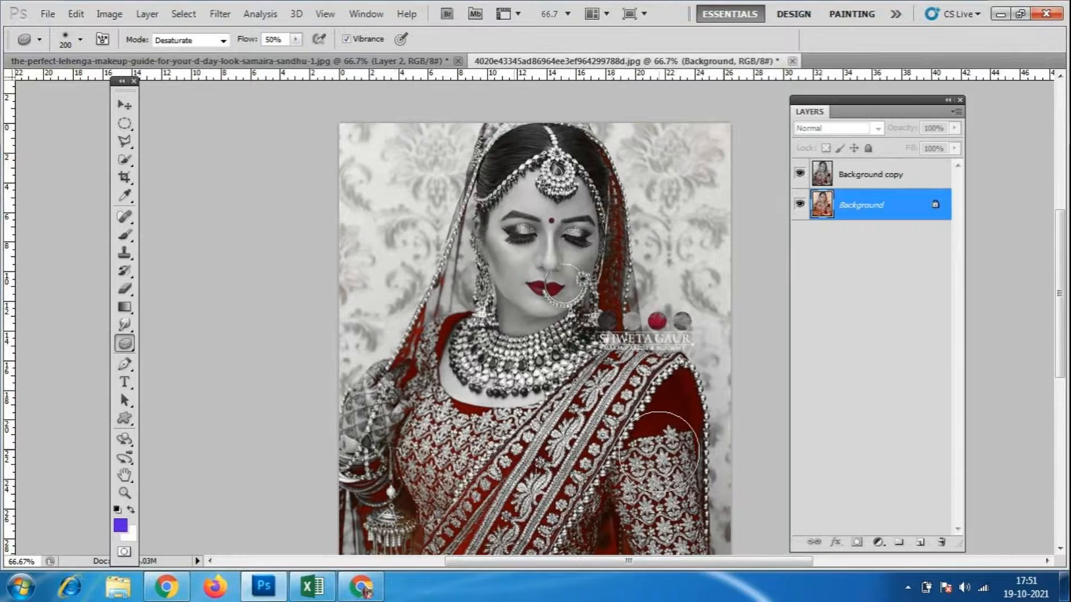
pyautogui.scroll(-5, 664, 446)
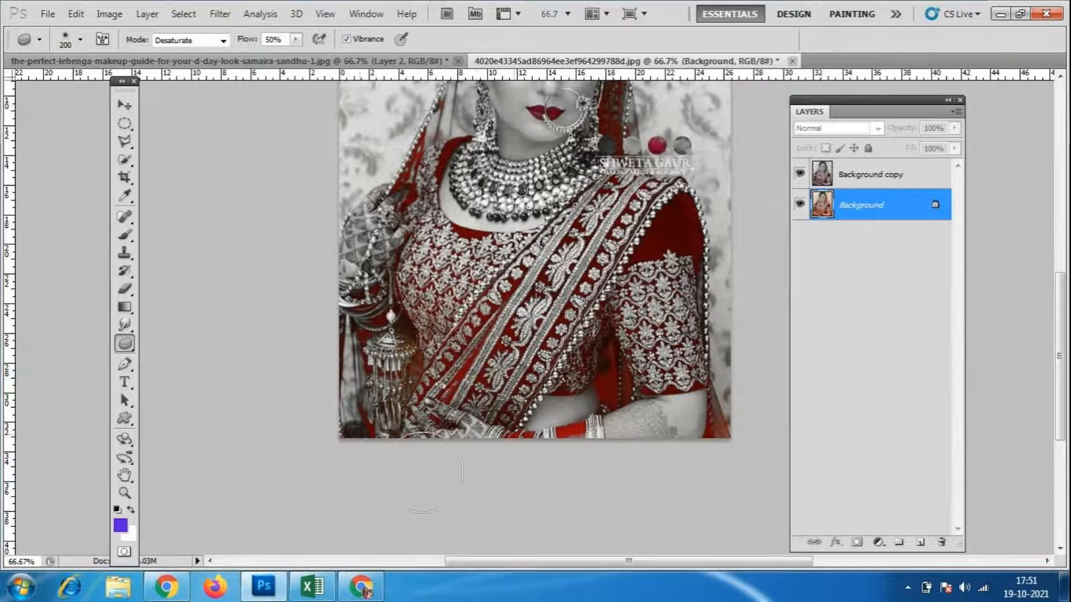
pyautogui.scroll(4, 681, 261)
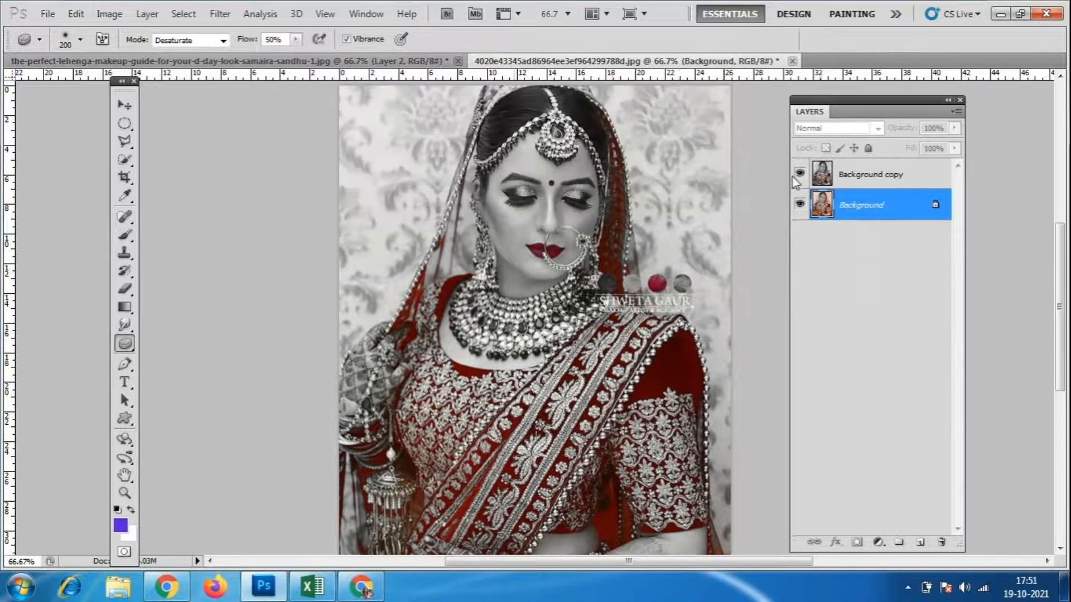
pyautogui.click(799, 174)
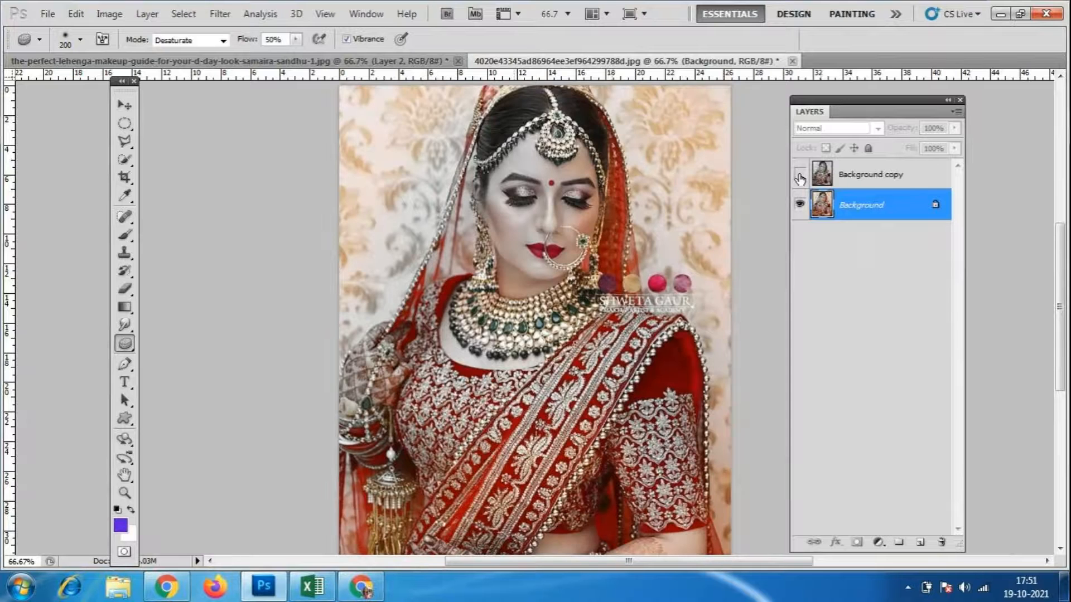
# - Toggle the Background copy layer's visibility to compare the two versions, leaving the layer shown
pyautogui.click(800, 176)
pyautogui.click(800, 175)
pyautogui.click(800, 176)
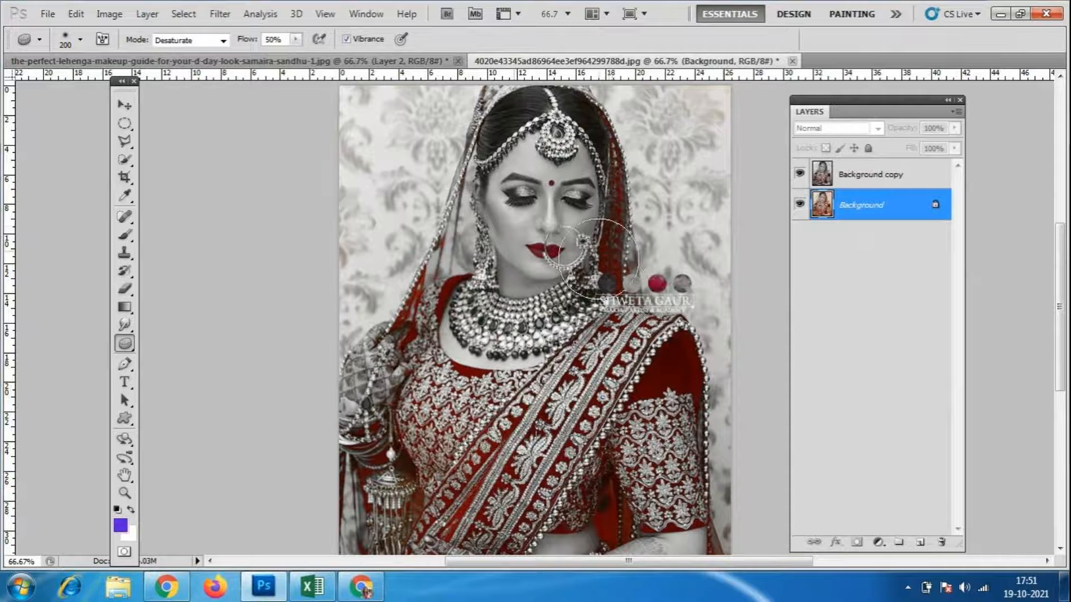
# - Switch to the GoToMeeting window in Chrome and look through the list of meeting participants
pyautogui.click(363, 587)
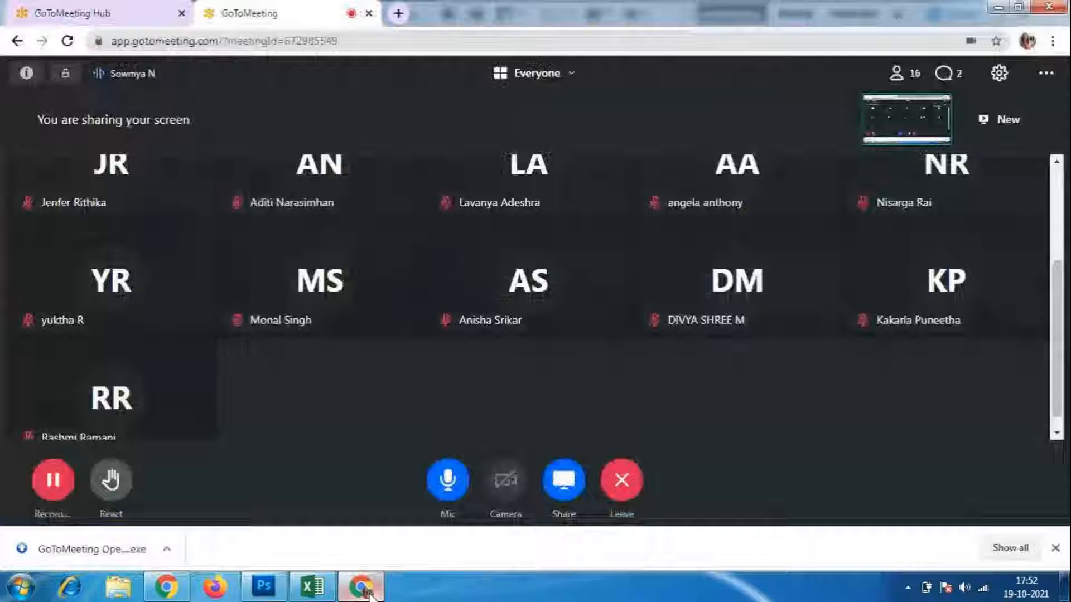
pyautogui.scroll(3, 958, 341)
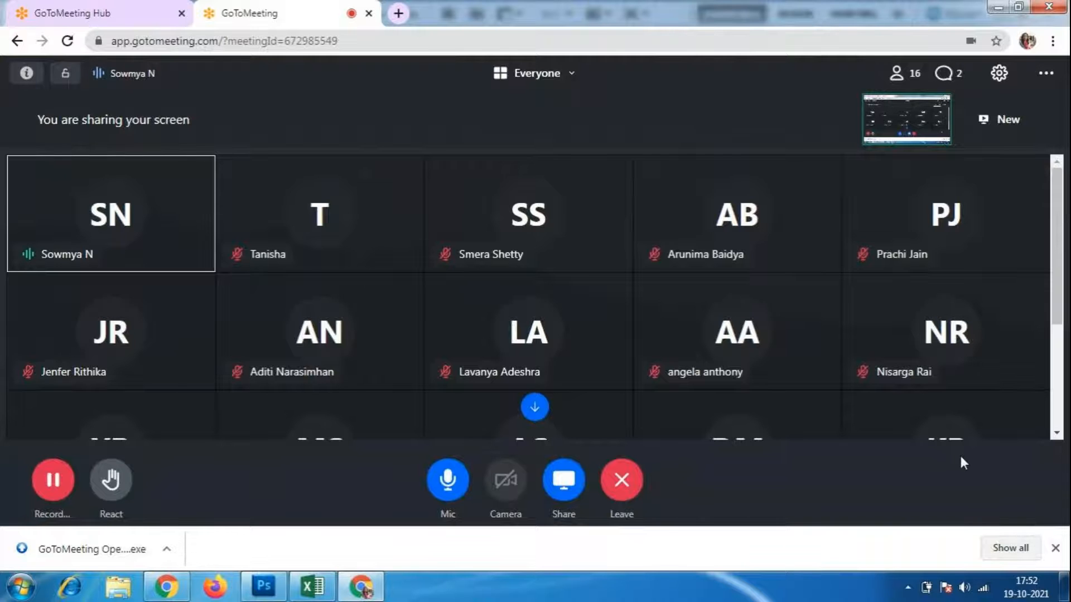
pyautogui.scroll(-3, 843, 306)
pyautogui.scroll(-1, 850, 317)
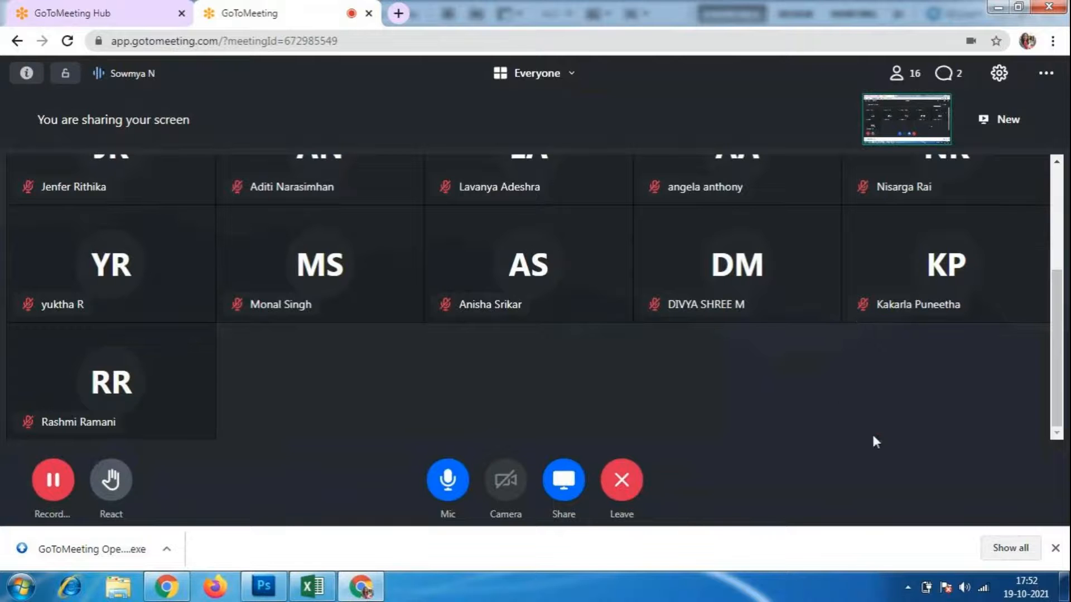
pyautogui.scroll(3, 885, 414)
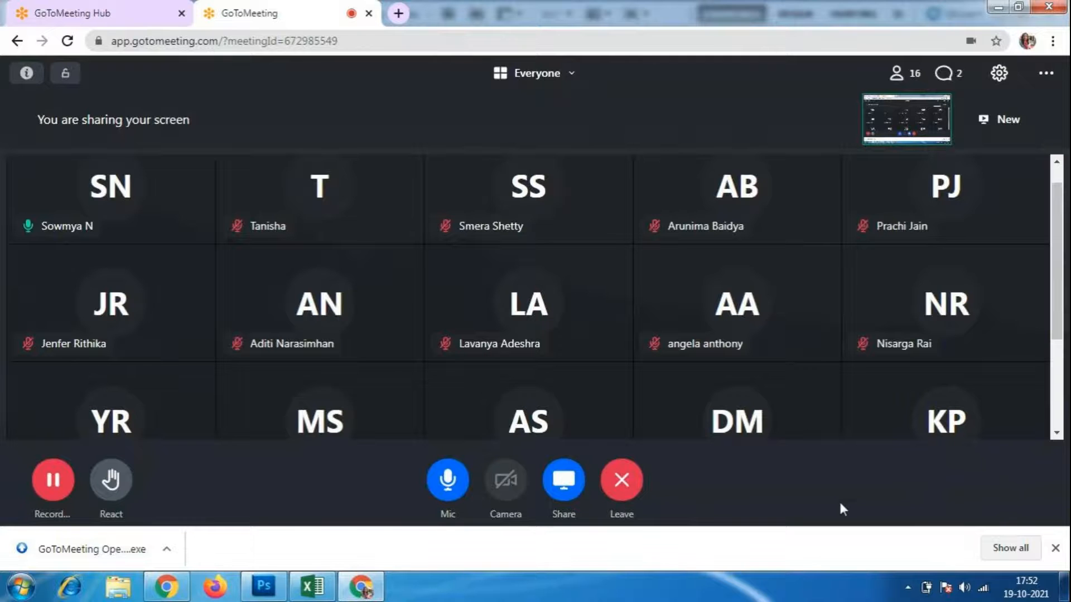
pyautogui.scroll(-3, 747, 320)
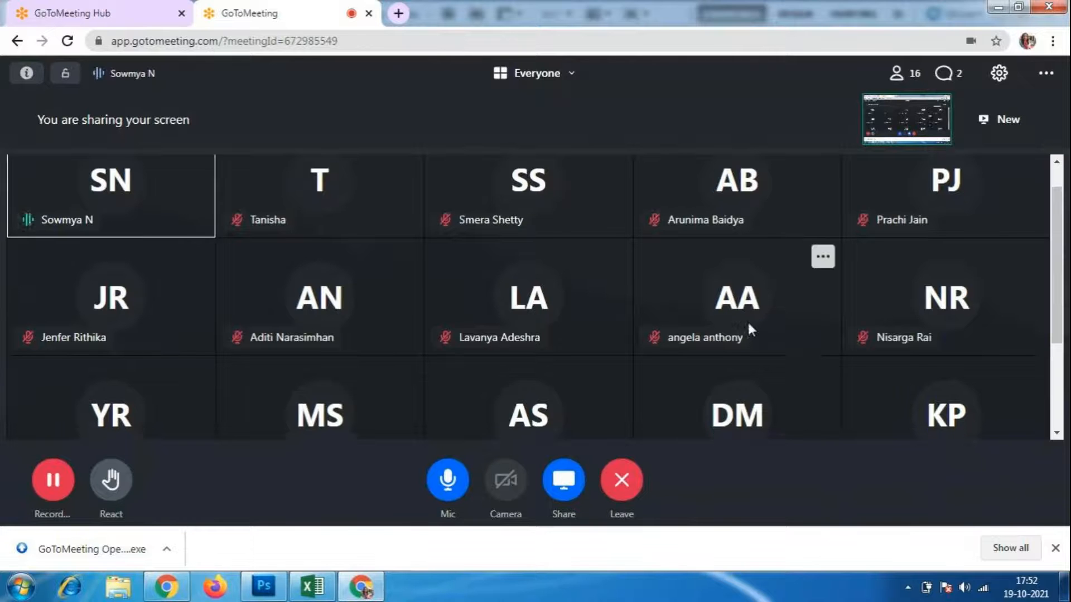
pyautogui.scroll(5, 822, 390)
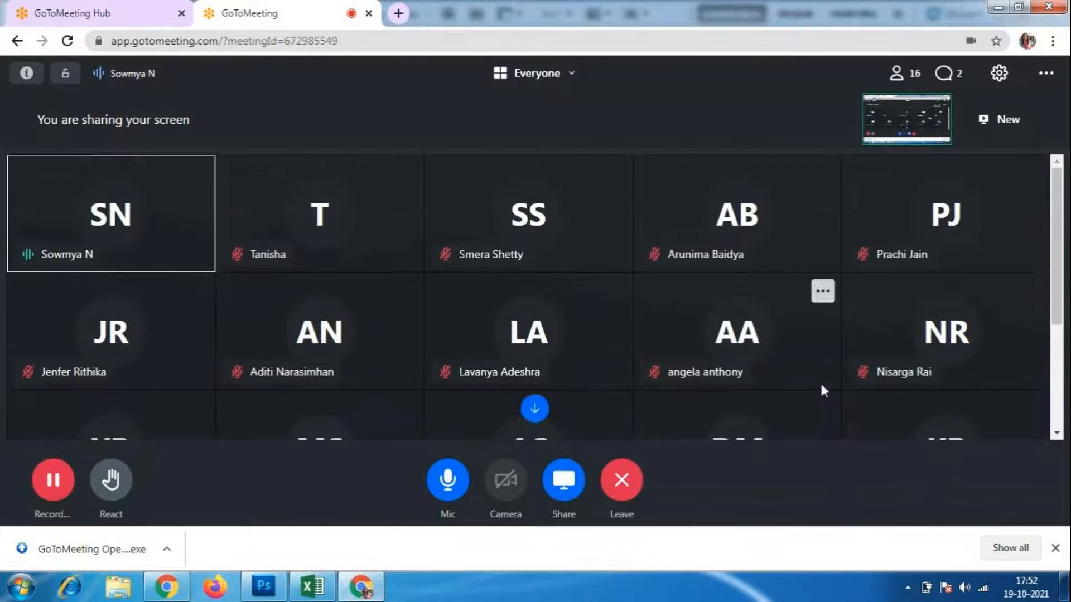
pyautogui.scroll(-3, 798, 330)
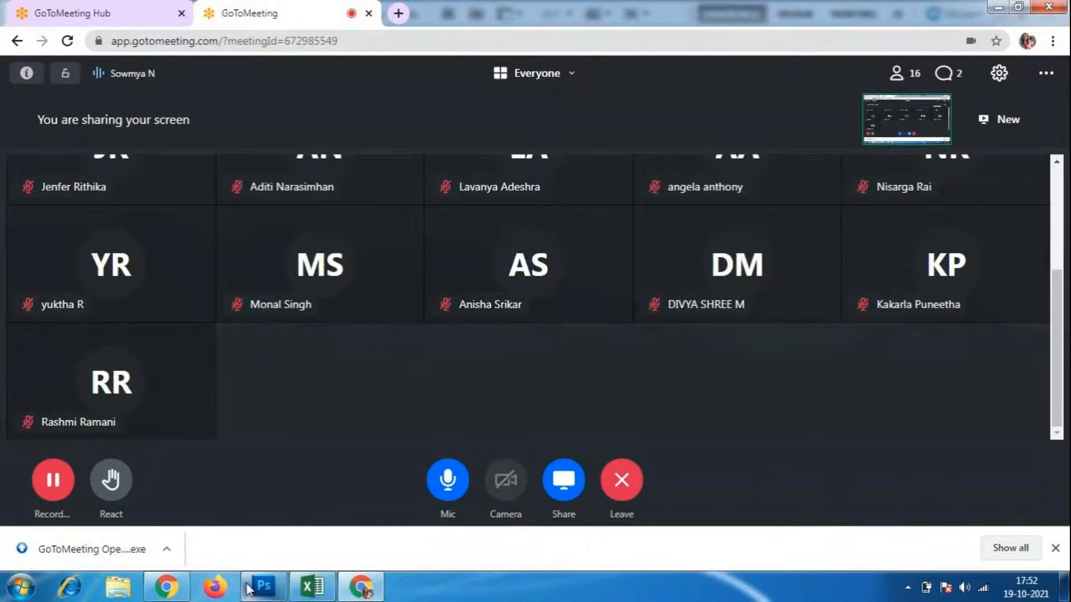
# - Switch back to Photoshop and activate the Eraser Tool with its opacity set to 100%
pyautogui.moveTo(263, 586)
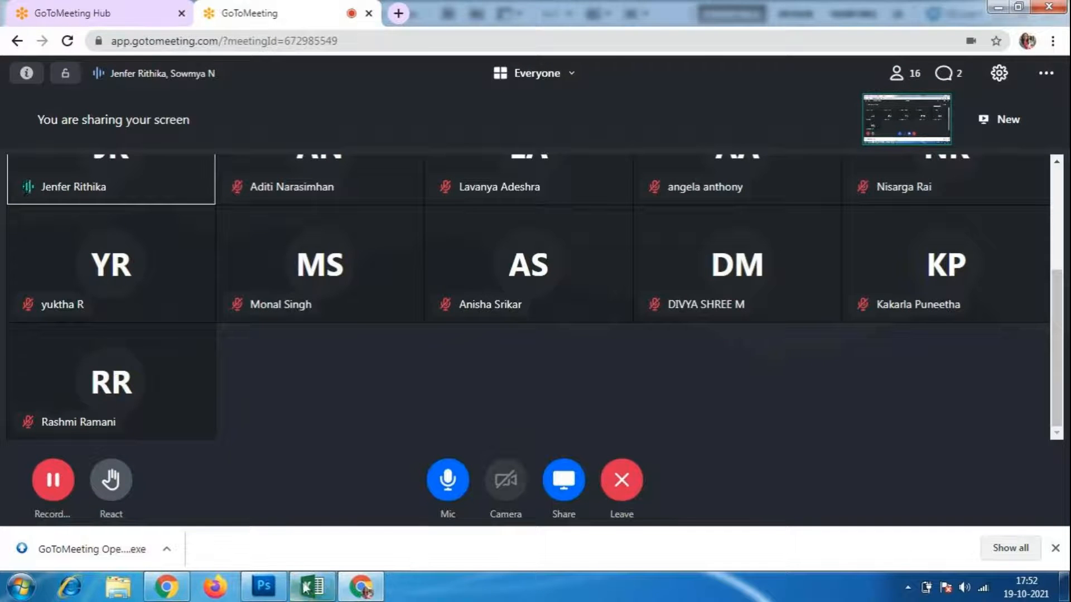
pyautogui.click(263, 586)
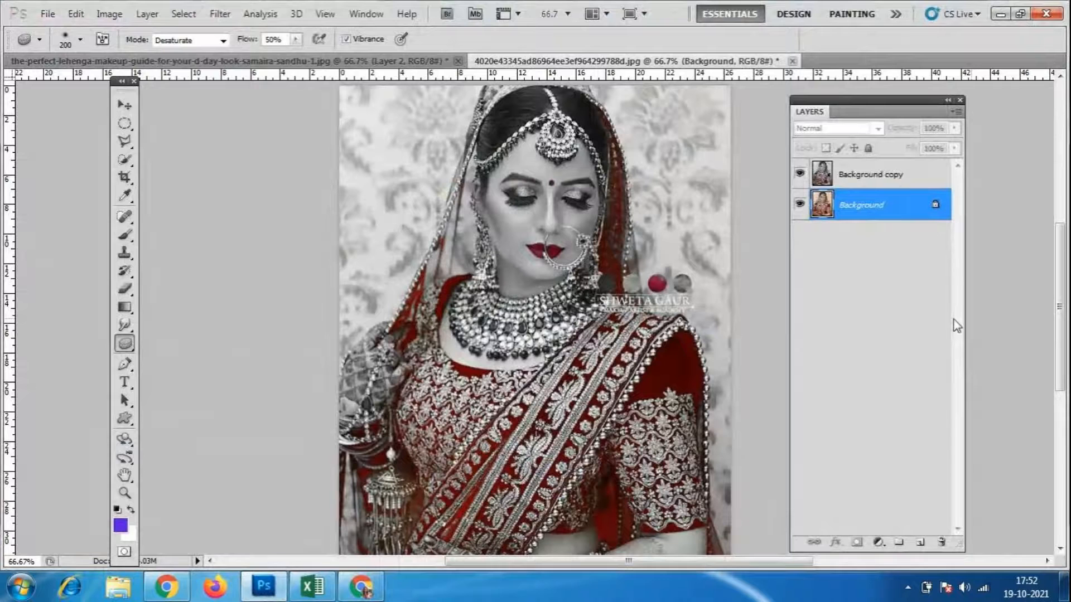
pyautogui.click(124, 105)
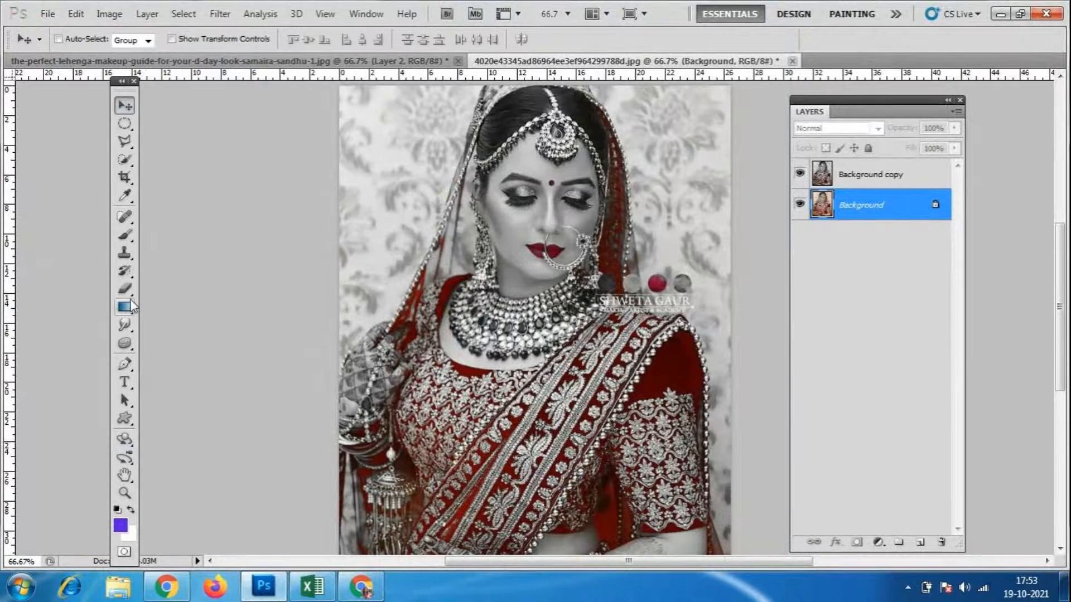
pyautogui.moveTo(125, 288); pyautogui.dragTo(149, 295)
pyautogui.click(201, 287)
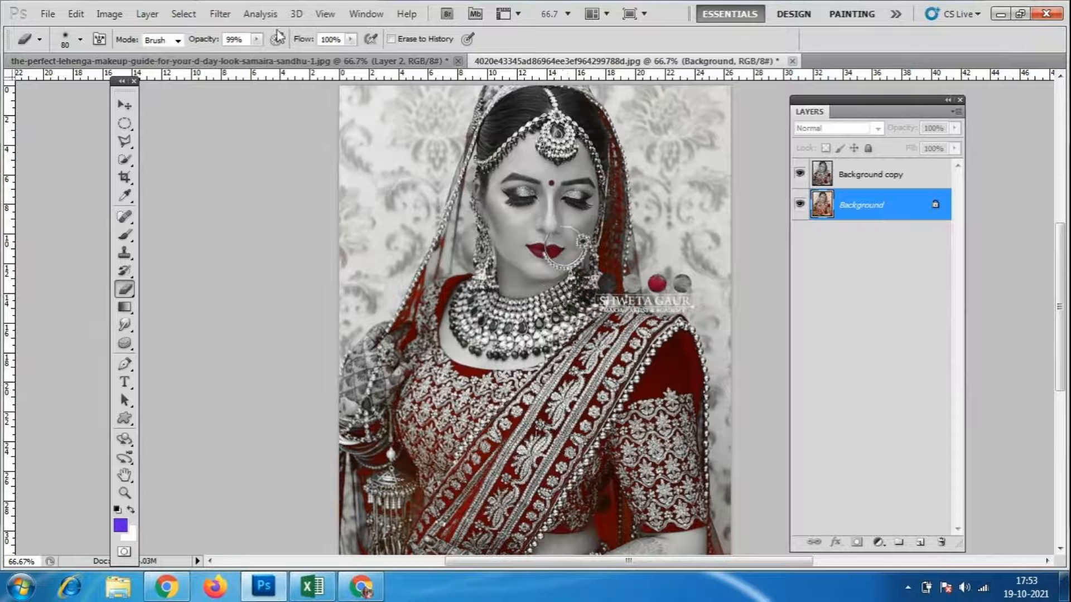
pyautogui.moveTo(245, 39); pyautogui.dragTo(37, 39)
pyautogui.write('100')
pyautogui.press('Return')
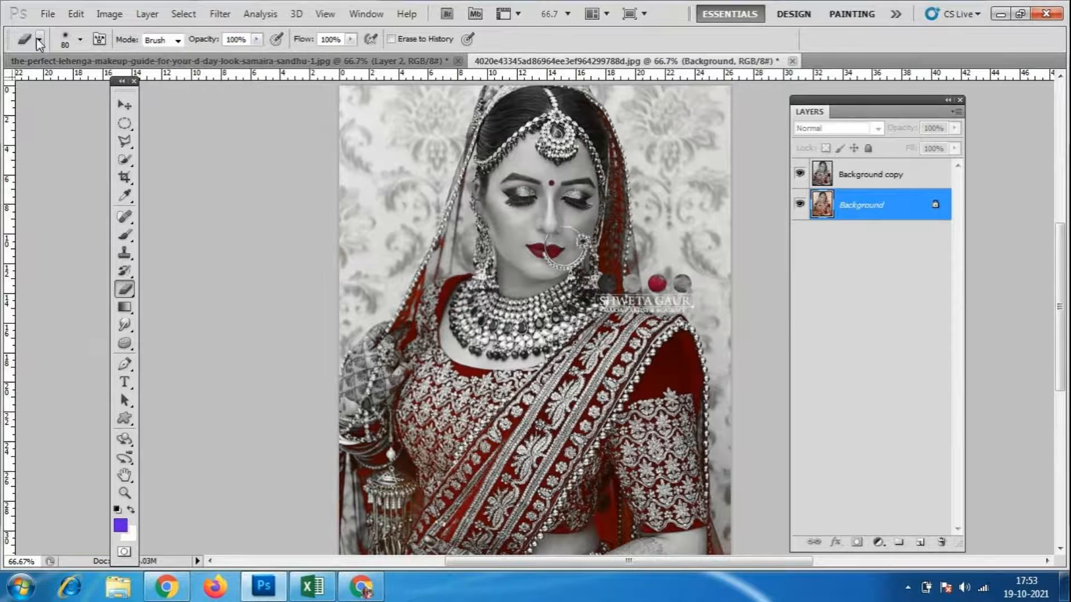
# - Reduce the eraser's brush size to 35 and select the Background copy layer
pyautogui.hotkey('ctrl', '+')
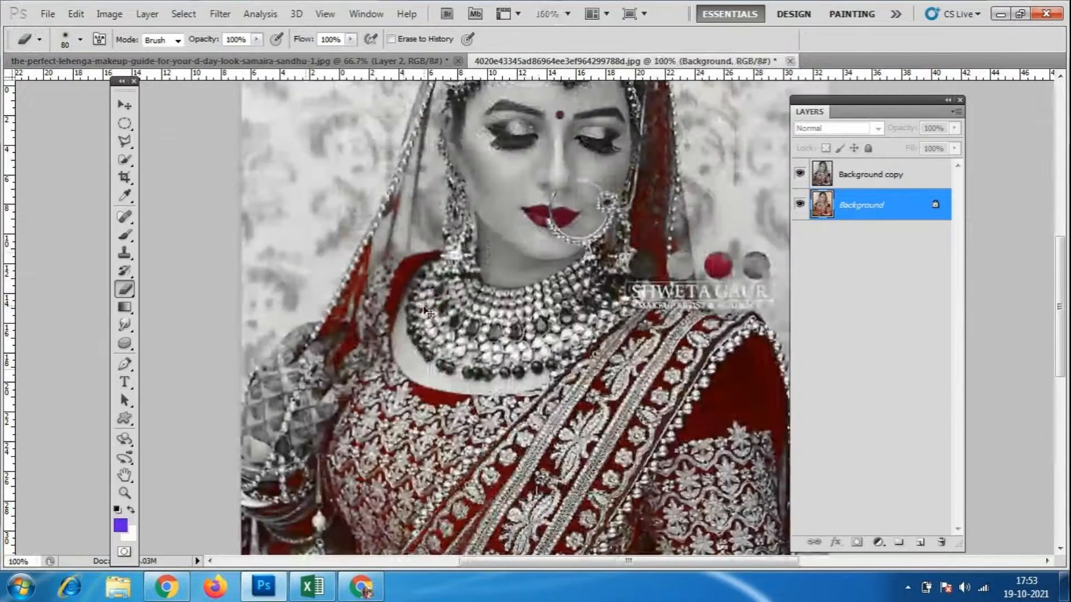
pyautogui.hotkey('ctrl', '+')
pyautogui.press('[')
pyautogui.press('[')
pyautogui.press('[')
pyautogui.press('[')
pyautogui.press('[')
pyautogui.press('[')
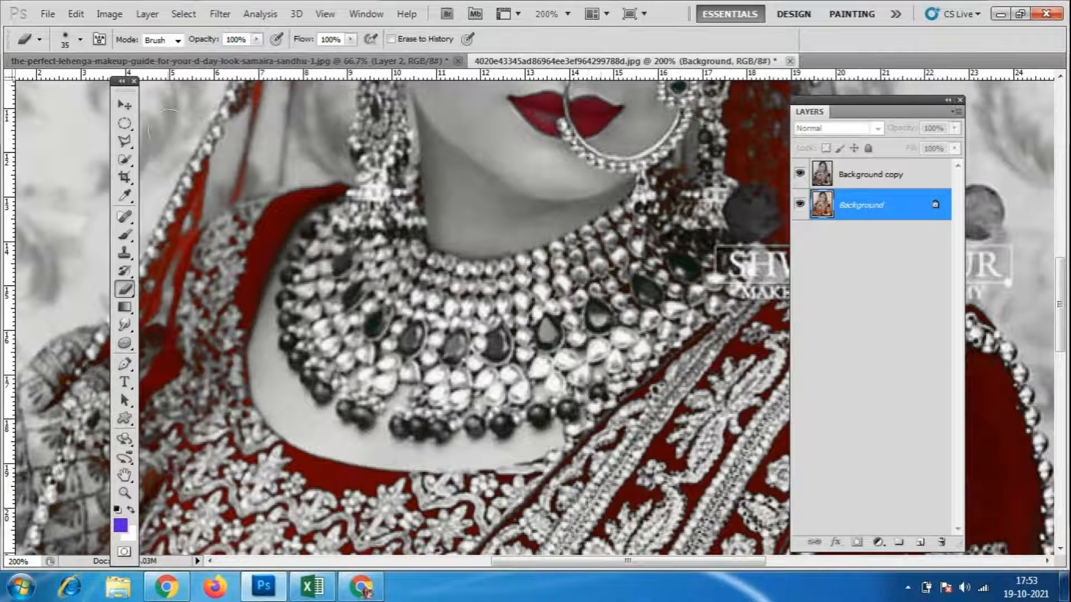
pyautogui.click(849, 177)
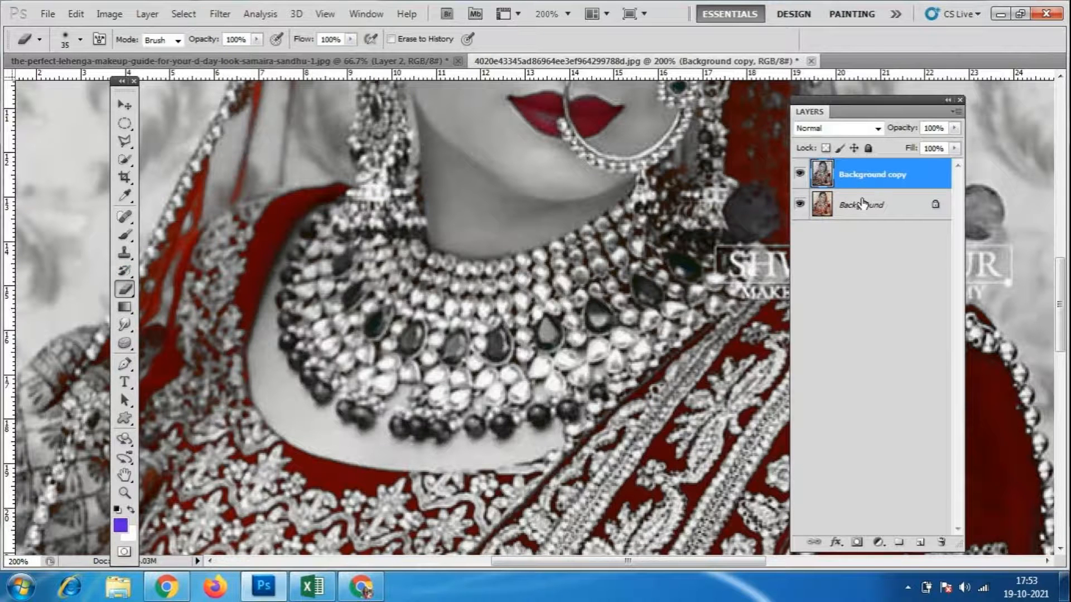
# - Erase the Background copy layer over the bride's whole necklace to reveal the coloured jewellery of the Background layer
pyautogui.hotkey('ctrl', '-')
pyautogui.hotkey('ctrl', '+')
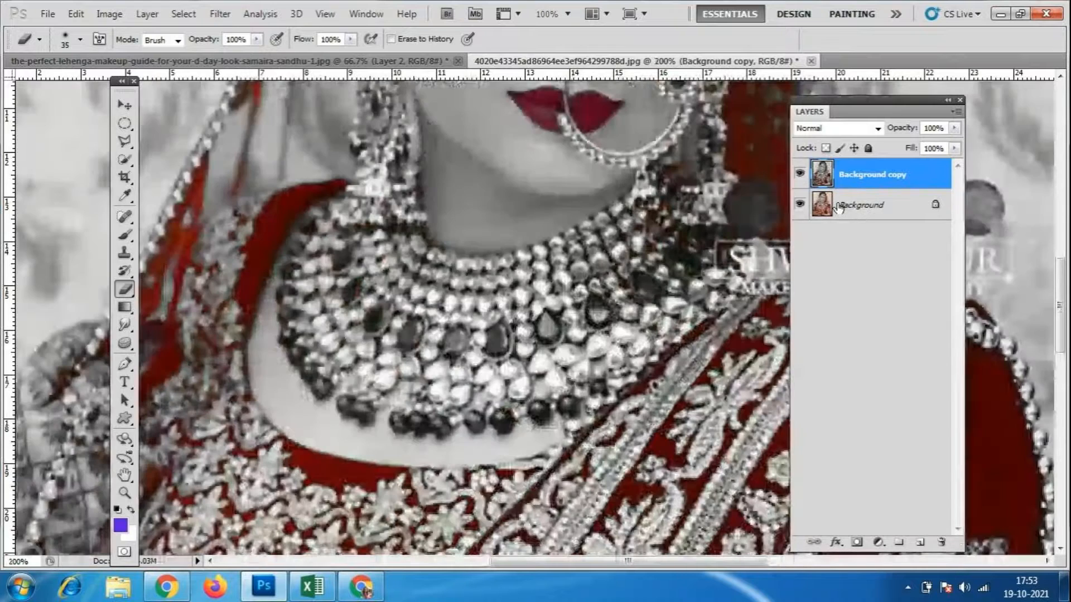
pyautogui.moveTo(605, 259)
pyautogui.mouseDown()
pyautogui.moveTo(517, 283)
pyautogui.moveTo(481, 326)
pyautogui.moveTo(580, 308)
pyautogui.moveTo(583, 318)
pyautogui.moveTo(608, 259)
pyautogui.moveTo(587, 253)
pyautogui.moveTo(624, 276)
pyautogui.moveTo(664, 203)
pyautogui.moveTo(695, 206)
pyautogui.moveTo(697, 251)
pyautogui.moveTo(712, 200)
pyautogui.mouseUp()
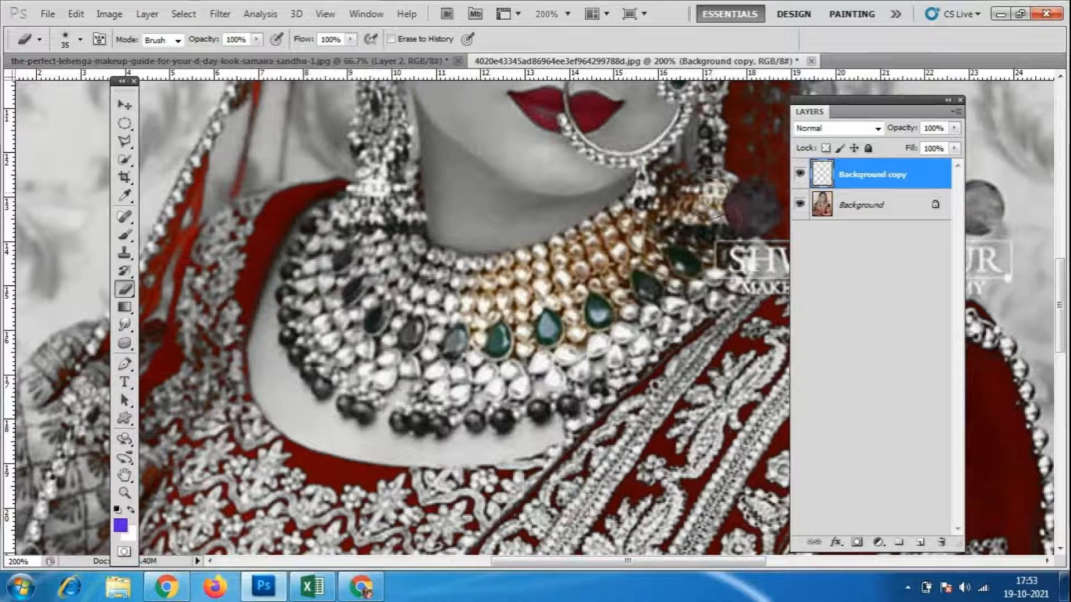
pyautogui.moveTo(535, 364)
pyautogui.mouseDown()
pyautogui.moveTo(506, 387)
pyautogui.moveTo(559, 366)
pyautogui.moveTo(675, 281)
pyautogui.moveTo(682, 303)
pyautogui.moveTo(697, 240)
pyautogui.mouseUp()
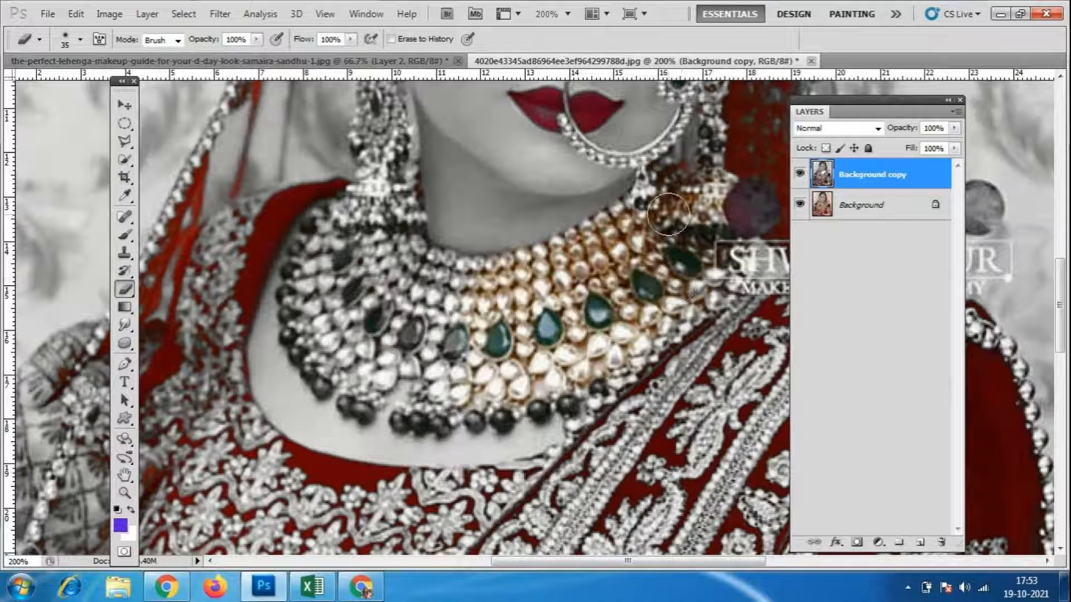
pyautogui.moveTo(460, 322)
pyautogui.mouseDown()
pyautogui.moveTo(476, 298)
pyautogui.moveTo(414, 271)
pyautogui.moveTo(448, 295)
pyautogui.moveTo(402, 297)
pyautogui.moveTo(325, 332)
pyautogui.moveTo(419, 369)
pyautogui.moveTo(413, 392)
pyautogui.moveTo(432, 404)
pyautogui.moveTo(397, 411)
pyautogui.moveTo(544, 402)
pyautogui.mouseUp()
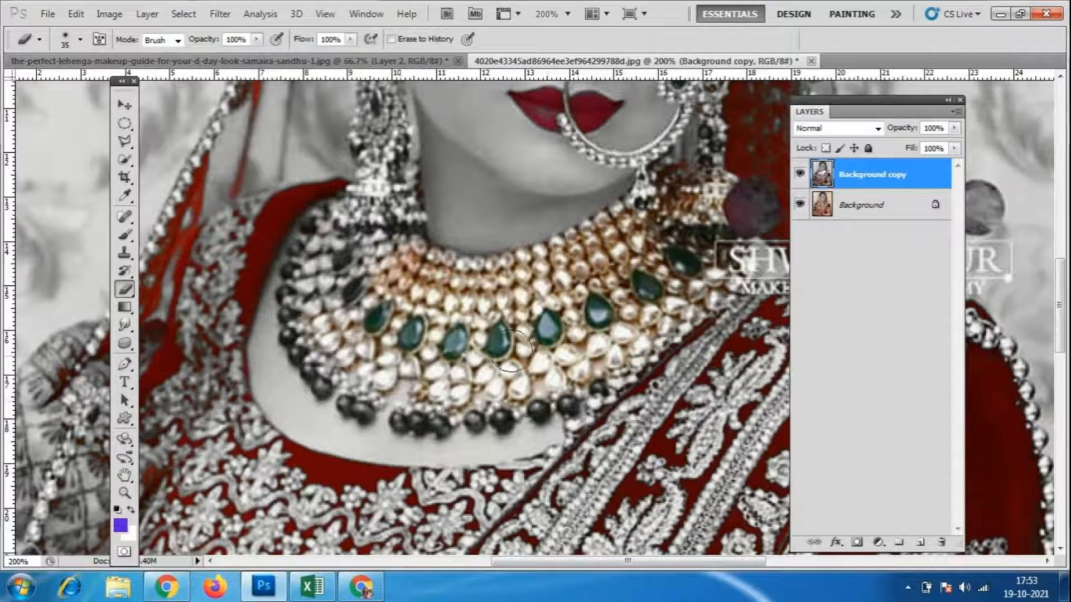
pyautogui.moveTo(354, 232)
pyautogui.mouseDown()
pyautogui.moveTo(322, 248)
pyautogui.moveTo(290, 284)
pyautogui.mouseUp()
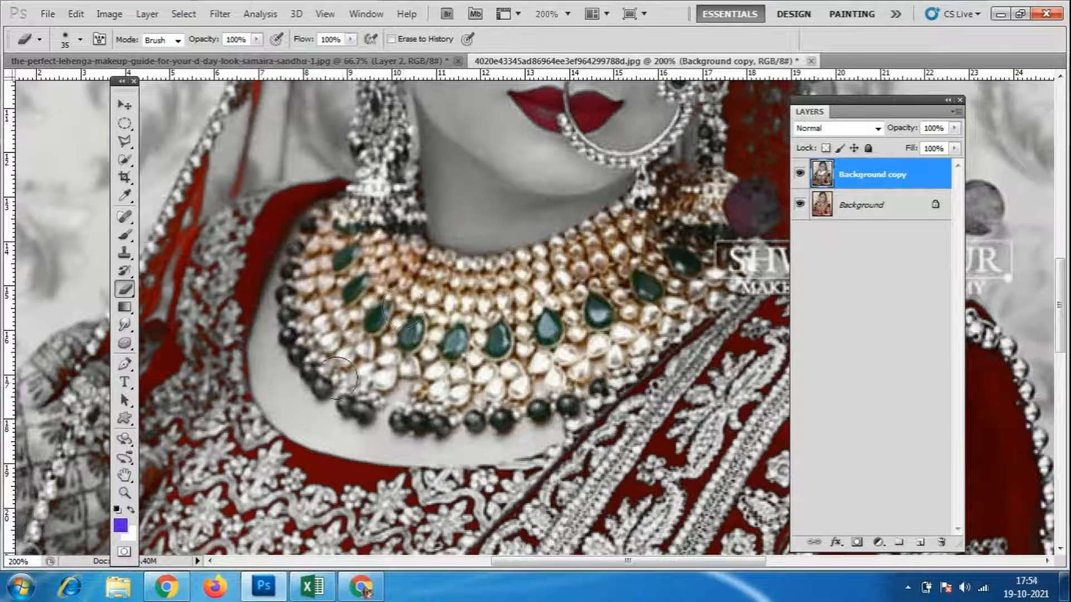
pyautogui.moveTo(446, 258); pyautogui.dragTo(463, 271)
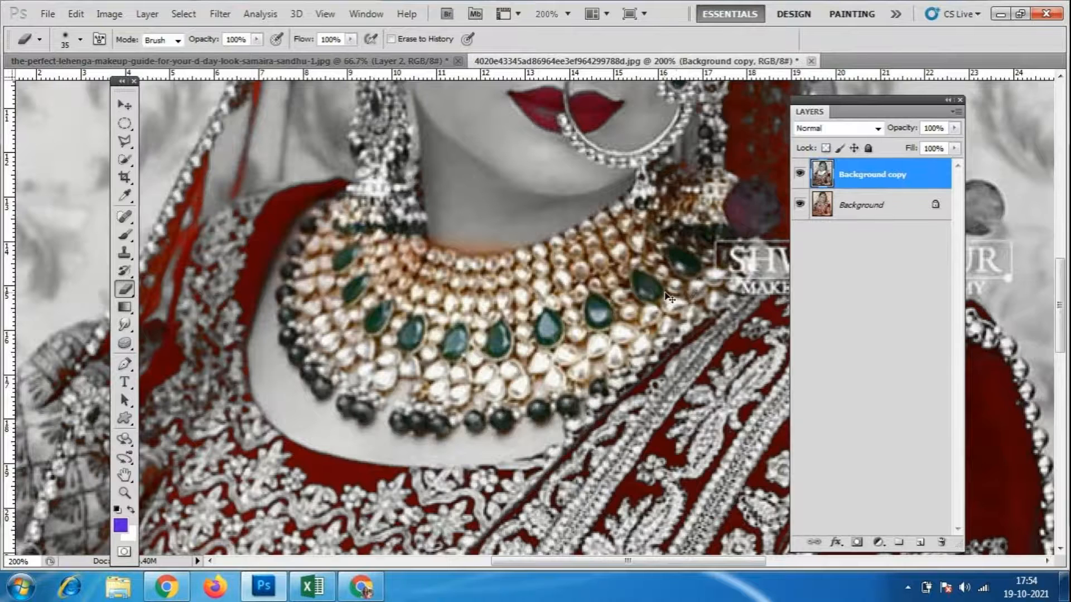
pyautogui.hotkey('ctrl', '-')
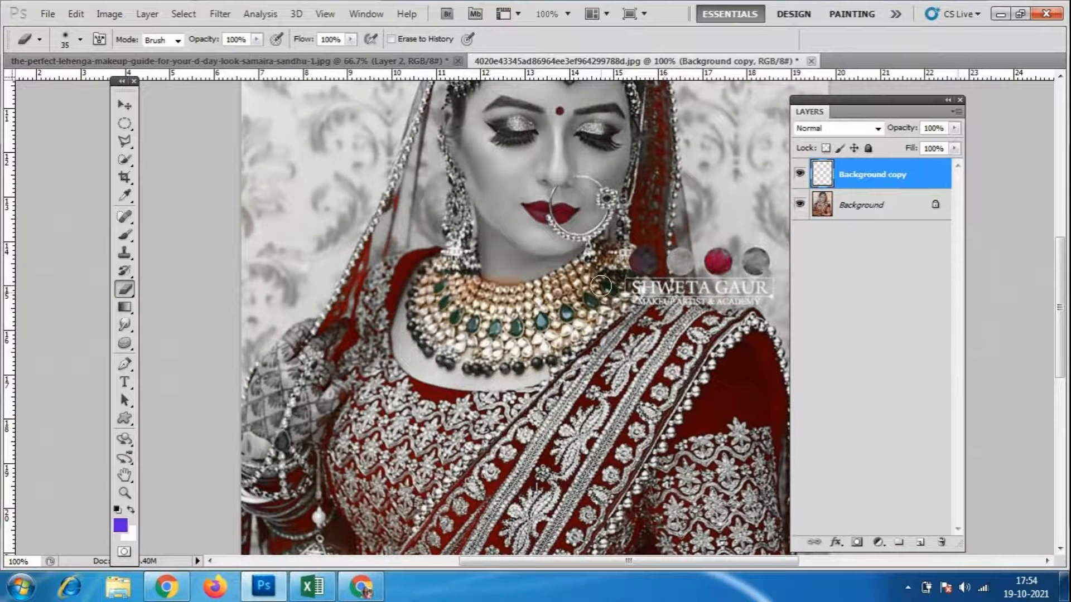
pyautogui.moveTo(411, 297)
pyautogui.mouseDown()
pyautogui.moveTo(428, 348)
pyautogui.moveTo(444, 353)
pyautogui.moveTo(512, 356)
pyautogui.moveTo(583, 314)
pyautogui.mouseUp()
# - Hide and show the Background copy and Background layers in turn to compare the erased necklace area with the coloured layer
pyautogui.click(799, 176)
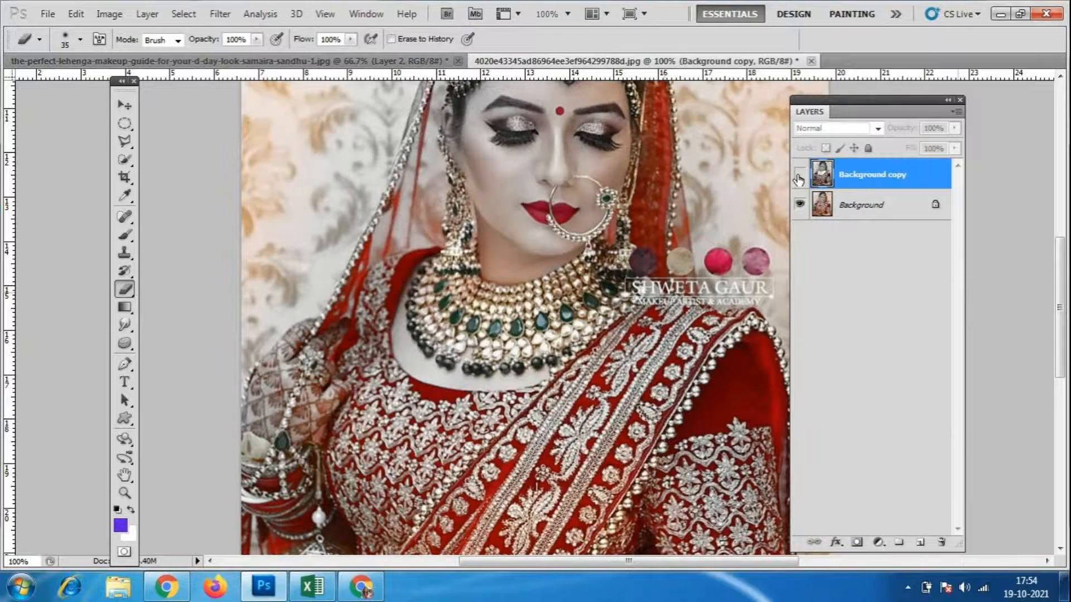
pyautogui.click(799, 176)
pyautogui.click(800, 206)
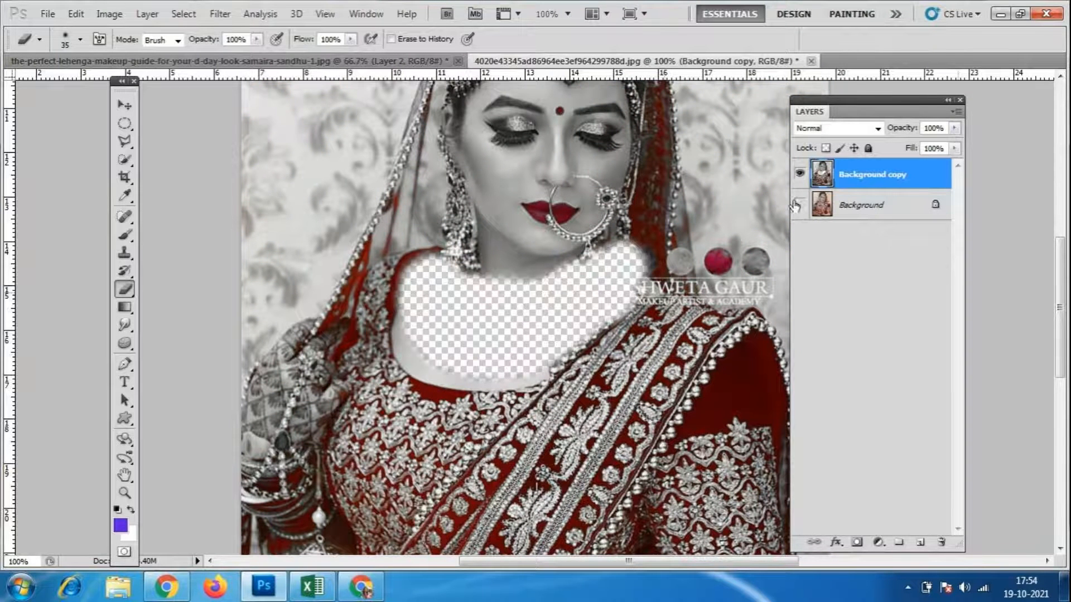
pyautogui.click(799, 205)
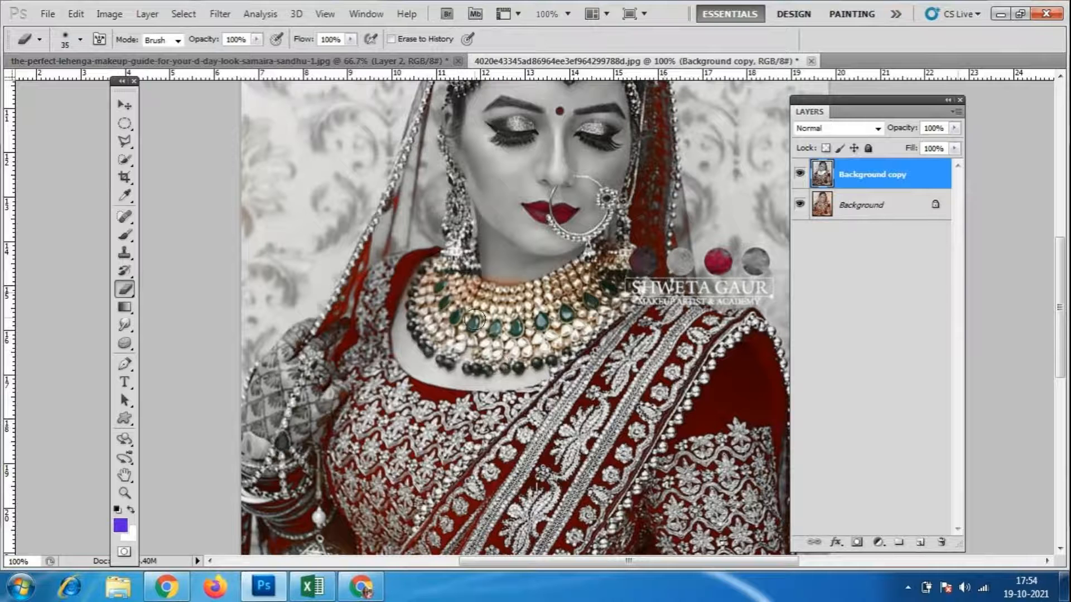
pyautogui.click(799, 175)
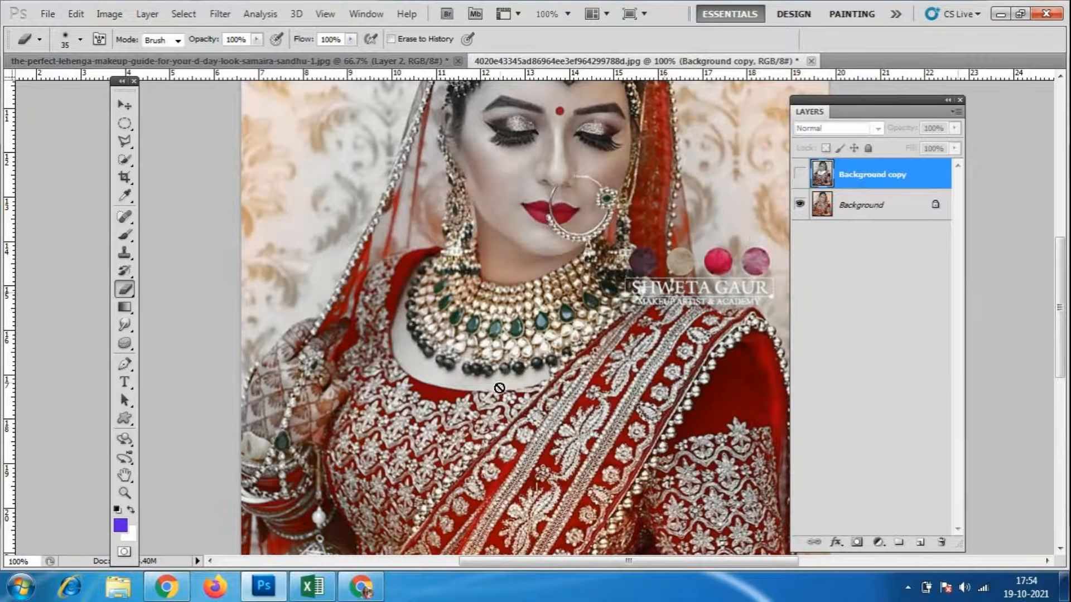
pyautogui.click(800, 174)
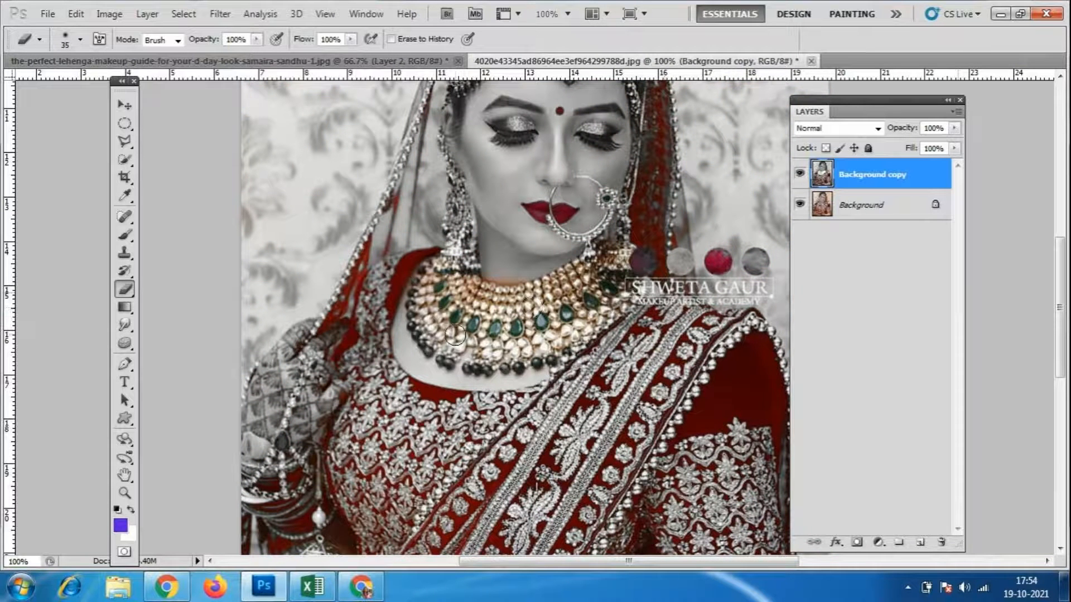
# - Erase the Background copy layer over the earring on the photo's left side and the forehead ornament to bring back their colour
pyautogui.moveTo(458, 208); pyautogui.dragTo(458, 211)
pyautogui.moveTo(455, 199)
pyautogui.mouseDown()
pyautogui.moveTo(453, 256)
pyautogui.moveTo(457, 221)
pyautogui.mouseUp()
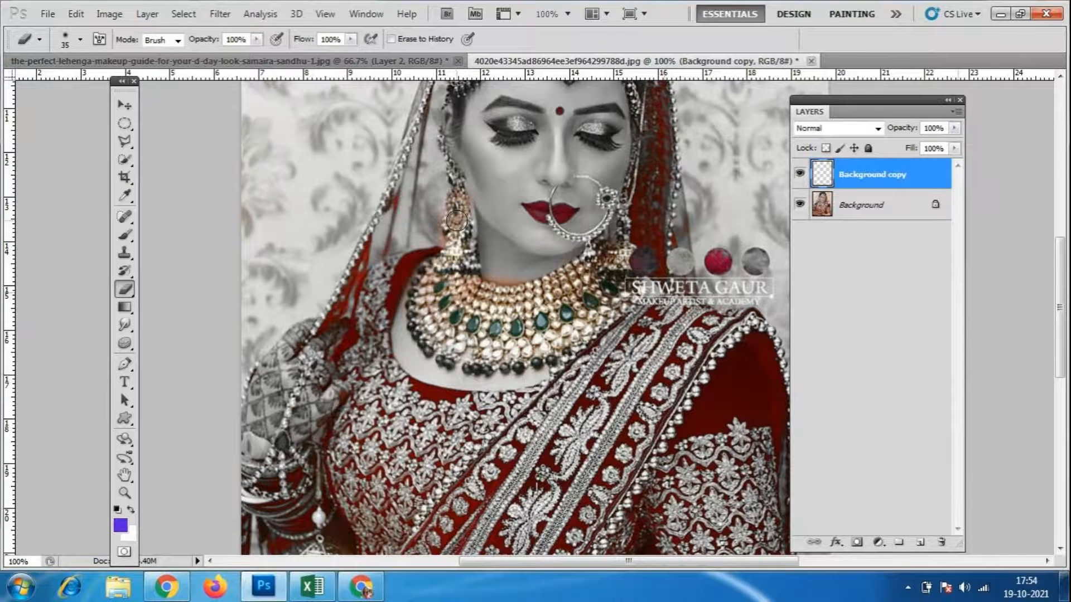
pyautogui.scroll(3, 724, 249)
pyautogui.scroll(2, 641, 195)
pyautogui.moveTo(566, 140)
pyautogui.mouseDown()
pyautogui.moveTo(563, 151)
pyautogui.moveTo(581, 149)
pyautogui.moveTo(566, 109)
pyautogui.moveTo(557, 166)
pyautogui.moveTo(555, 157)
pyautogui.moveTo(583, 167)
pyautogui.moveTo(555, 164)
pyautogui.moveTo(585, 127)
pyautogui.moveTo(566, 103)
pyautogui.moveTo(599, 124)
pyautogui.mouseUp()
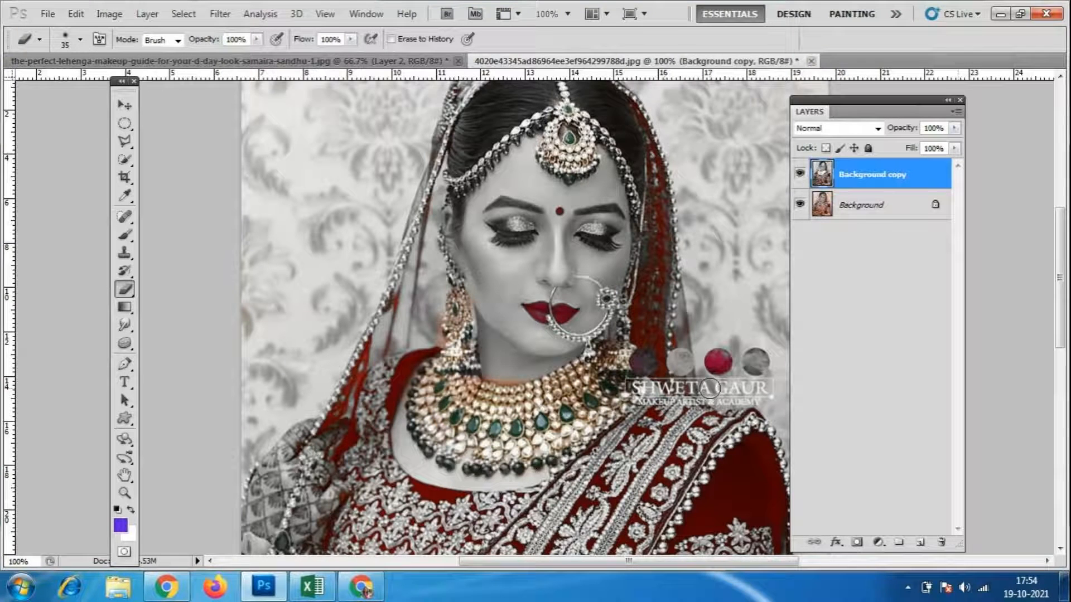
# - Erase the Background copy layer over the nose ring's stone and the earring on the photo's right side
pyautogui.scroll(-3, 641, 279)
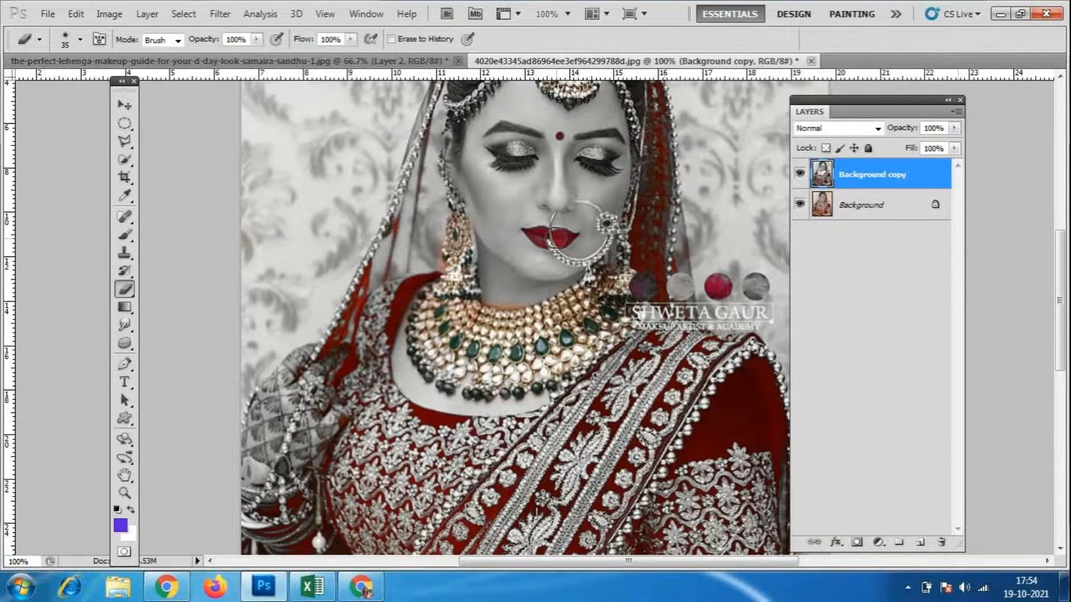
pyautogui.click(608, 225)
pyautogui.scroll(-2, 703, 408)
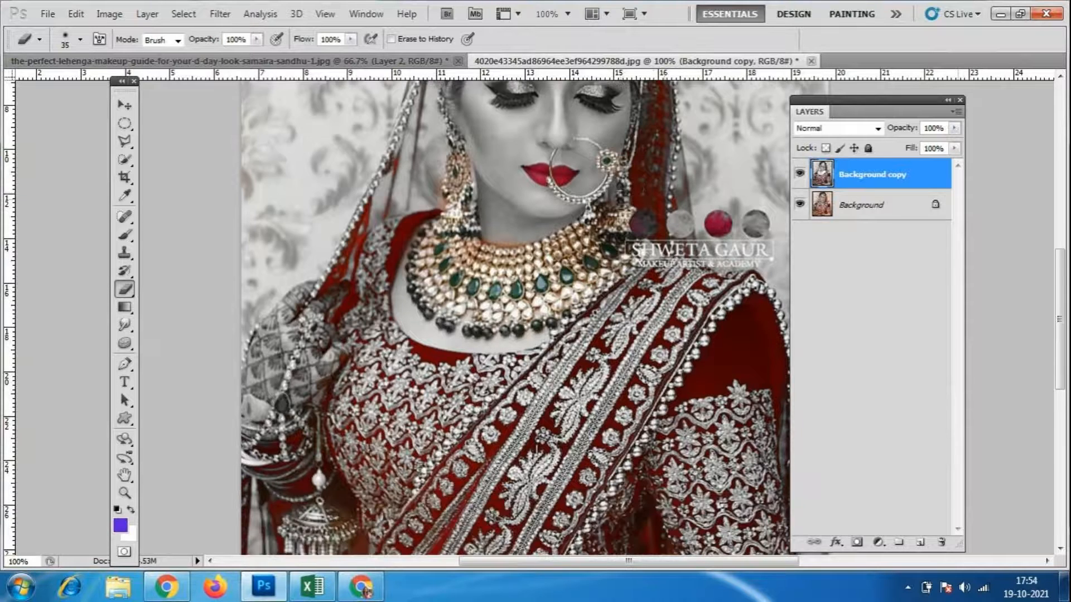
pyautogui.click(618, 224)
pyautogui.scroll(1, 557, 237)
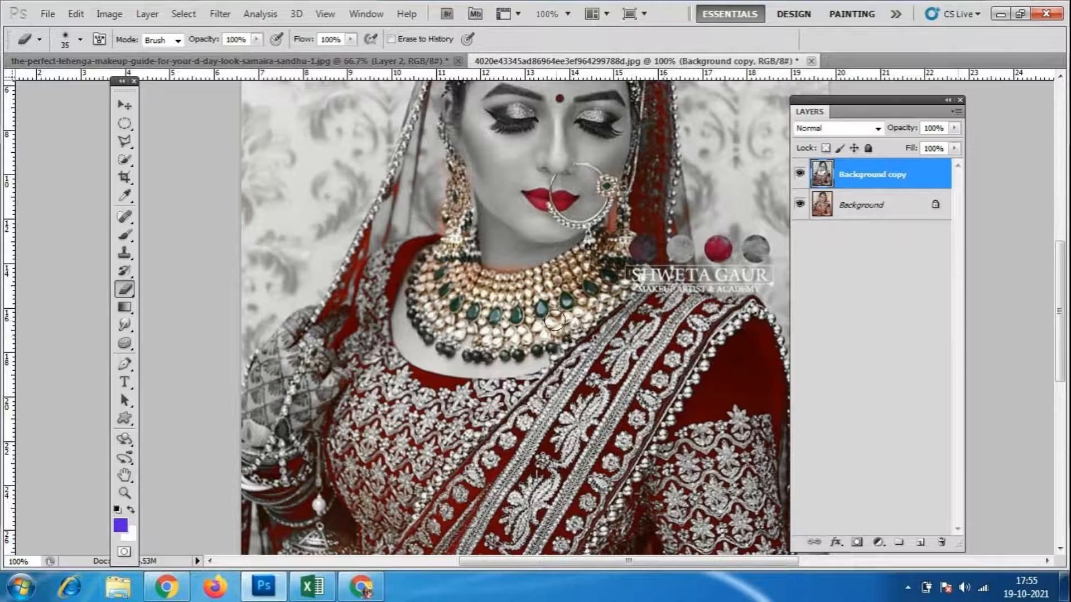
# - Switch to the Dodge Tool and reduce its brush size to 45
pyautogui.click(124, 344)
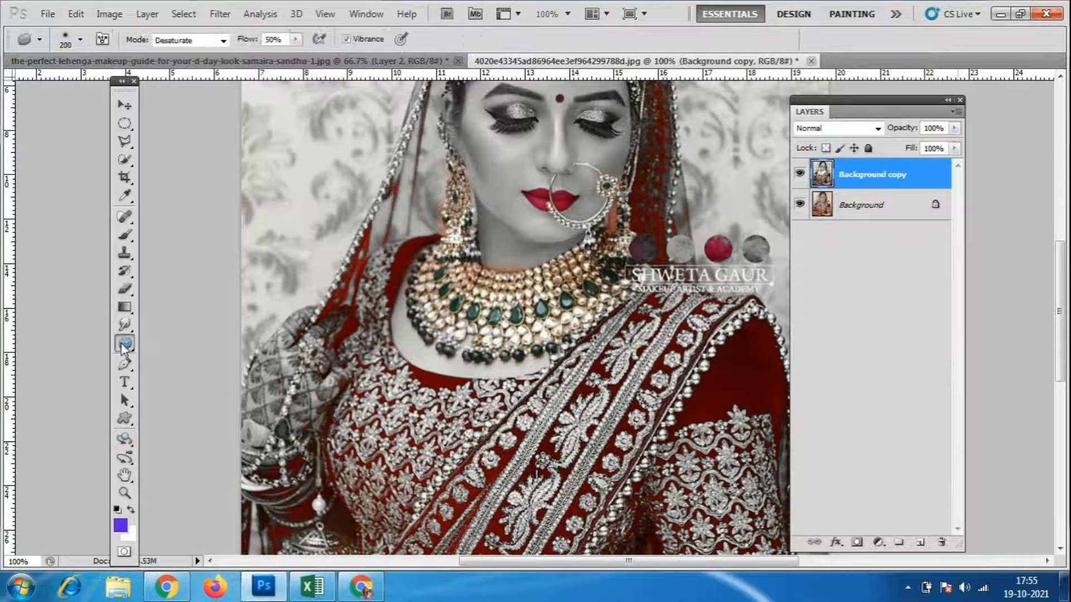
pyautogui.rightClick(123, 347)
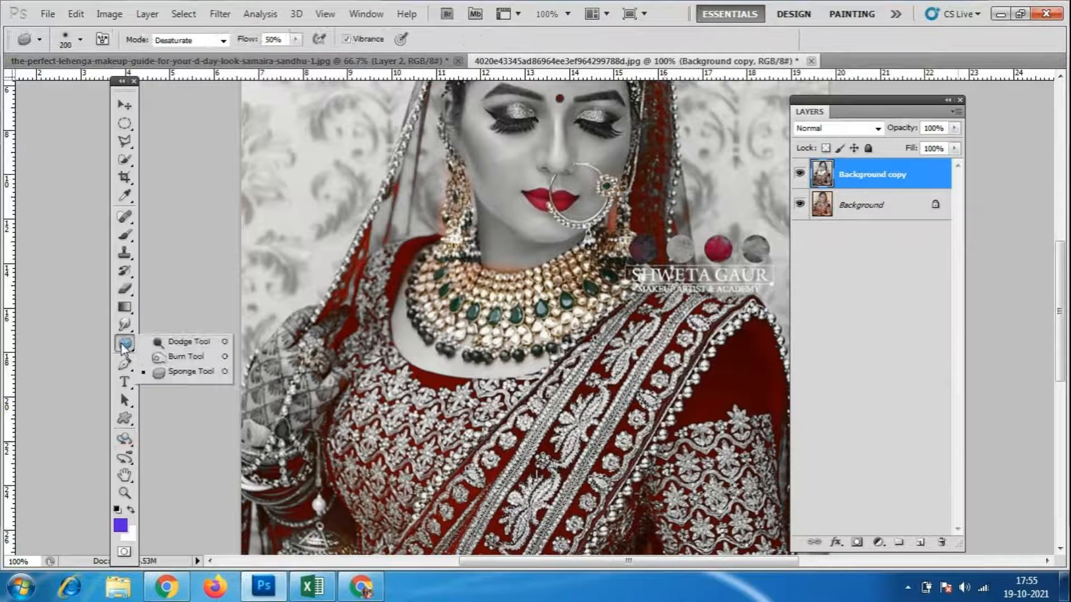
pyautogui.click(172, 340)
pyautogui.press('[')
pyautogui.press('[')
pyautogui.press('[')
pyautogui.press('[')
pyautogui.press('[')
pyautogui.press('[')
pyautogui.press('[')
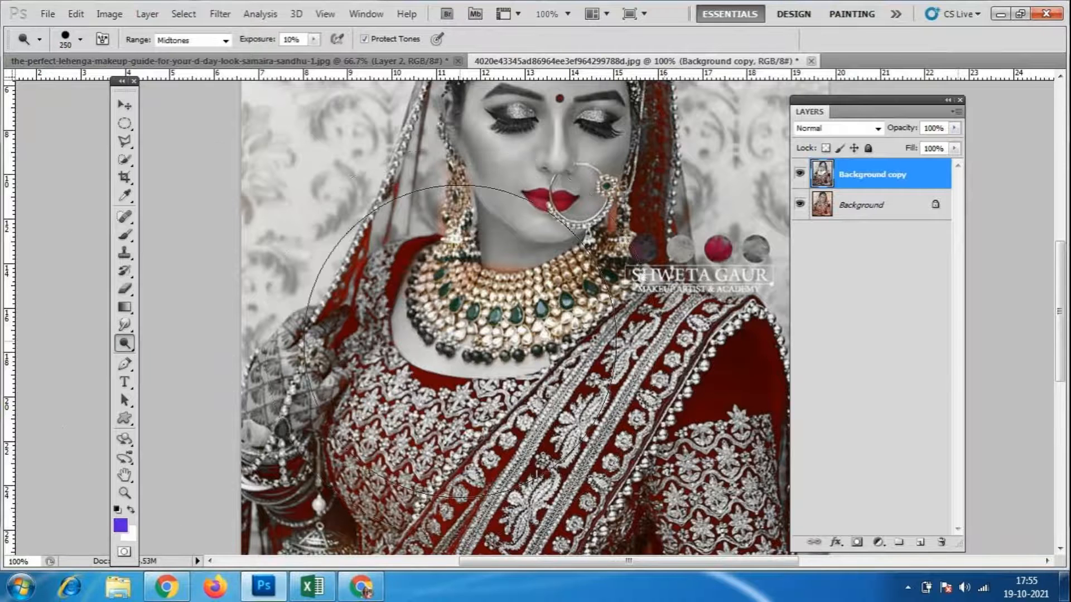
pyautogui.press('[')
pyautogui.press('[')
pyautogui.press('[')
pyautogui.press('[')
pyautogui.press('[')
pyautogui.press('[')
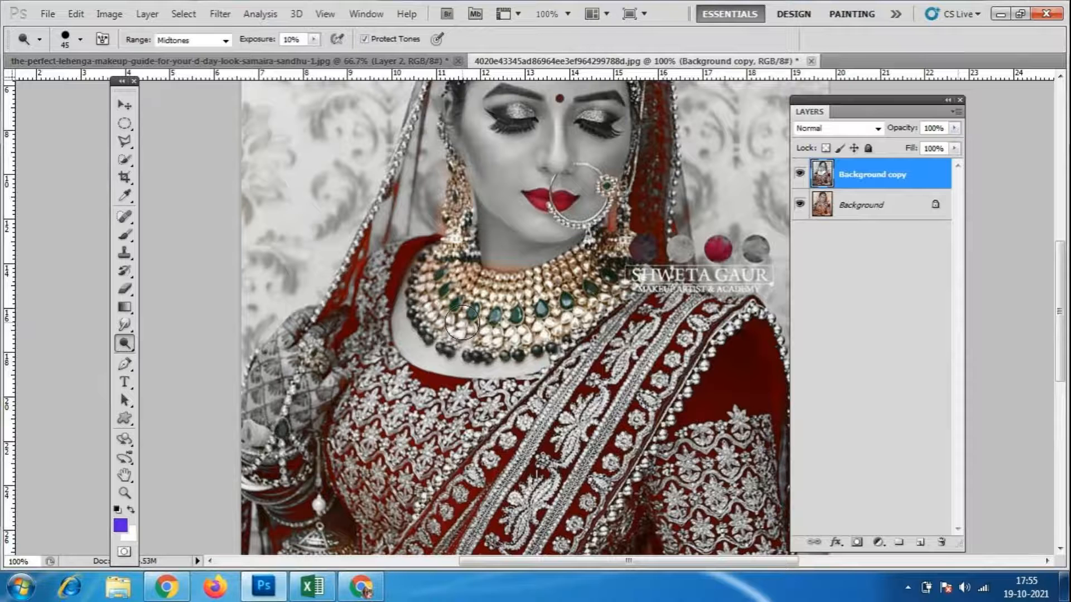
# - Make the Background layer active, hiding and showing the Background copy and Background layers in turn to compare them
pyautogui.click(800, 175)
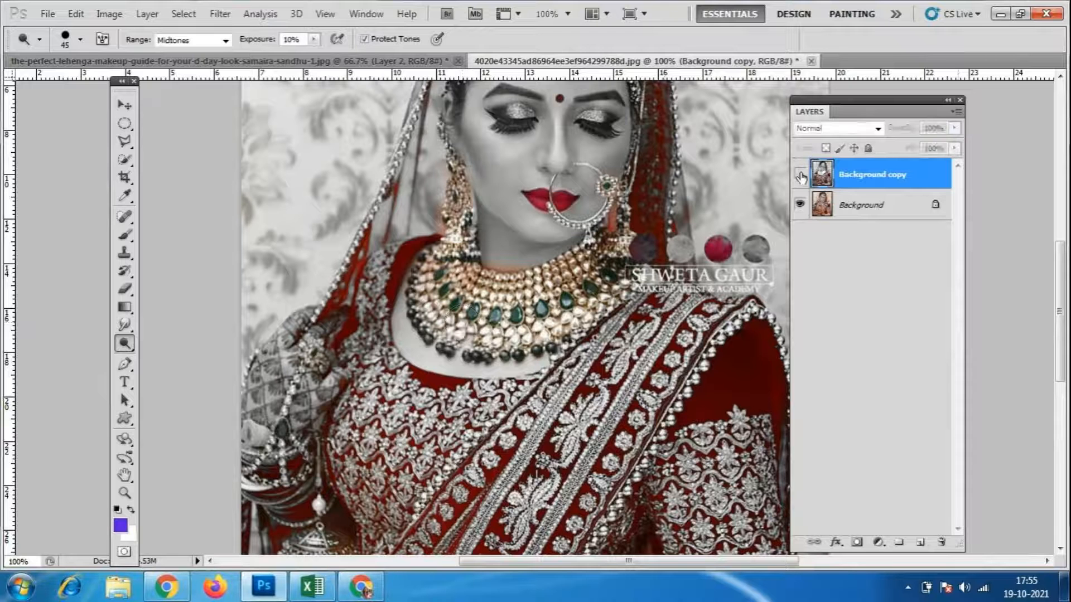
pyautogui.click(800, 175)
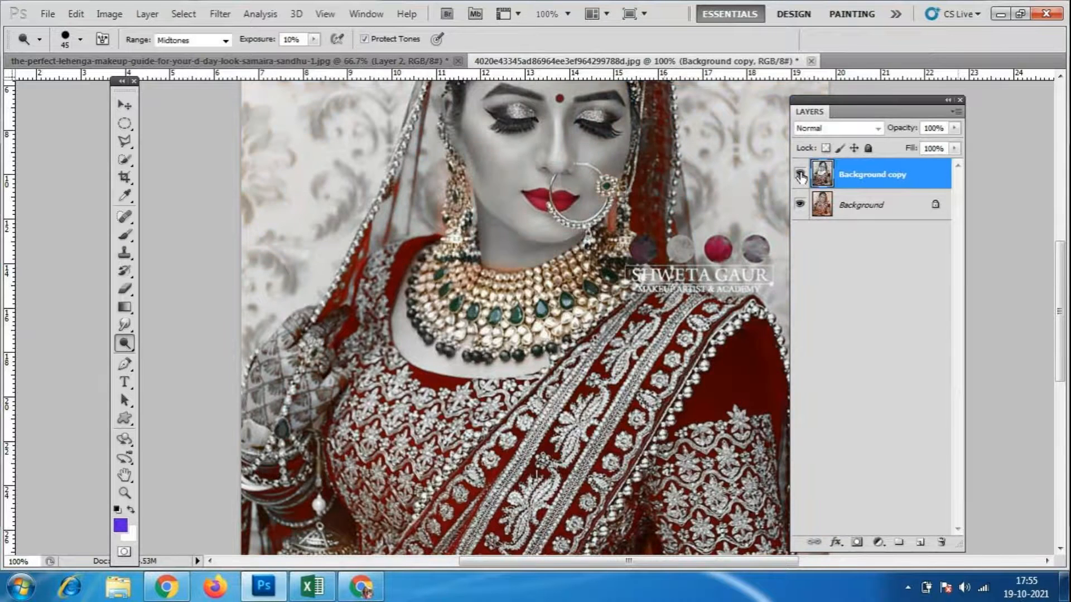
pyautogui.click(857, 212)
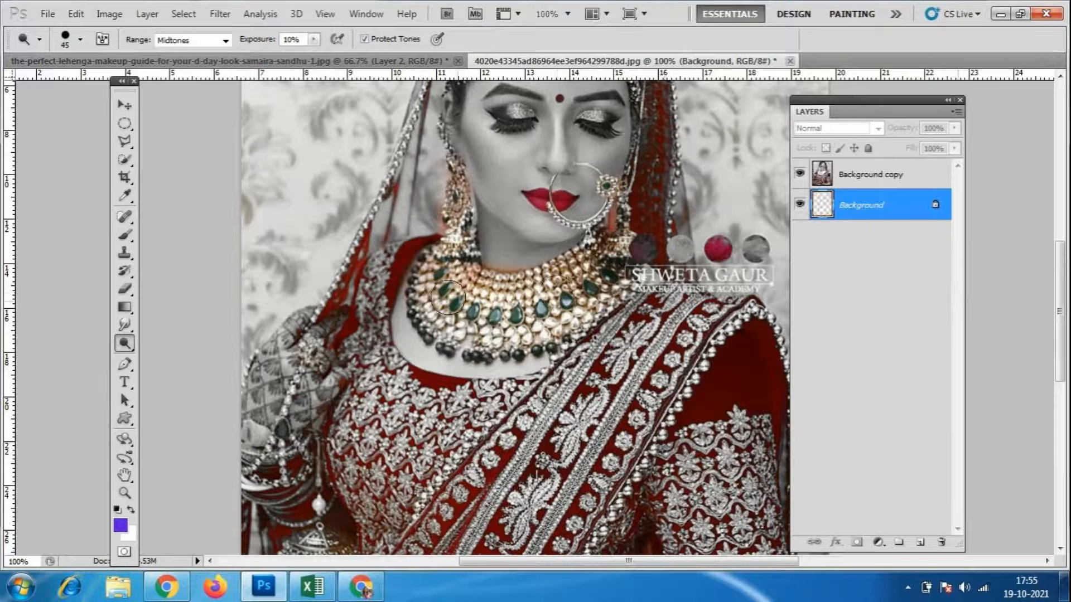
pyautogui.click(799, 205)
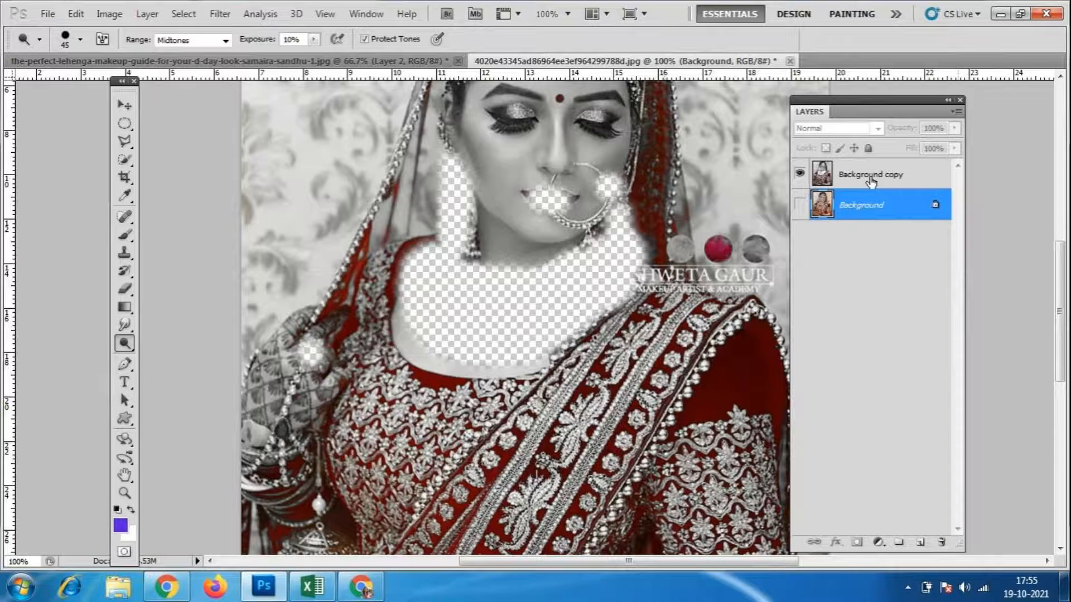
pyautogui.click(799, 205)
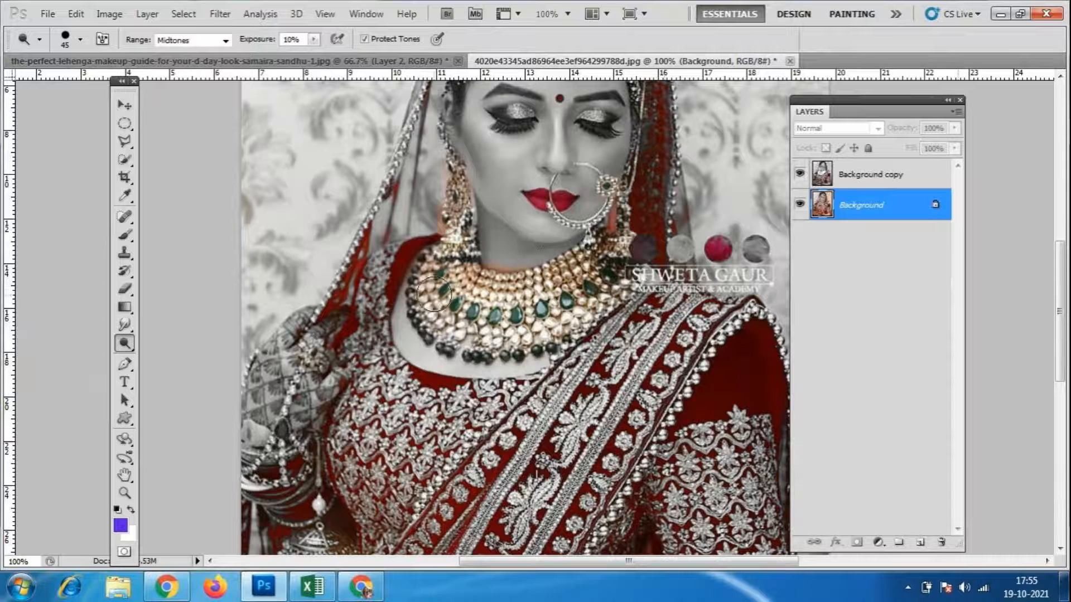
# - Set the Dodge exposure to 25% and brighten the necklace's stones and beads on the Background layer
pyautogui.doubleClick(291, 39)
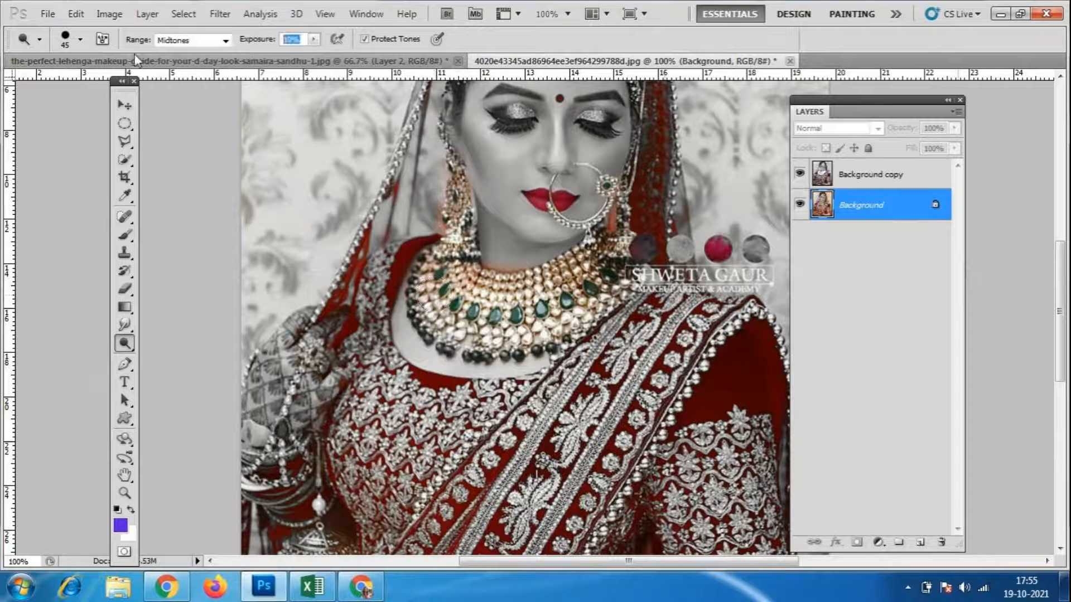
pyautogui.write('1')
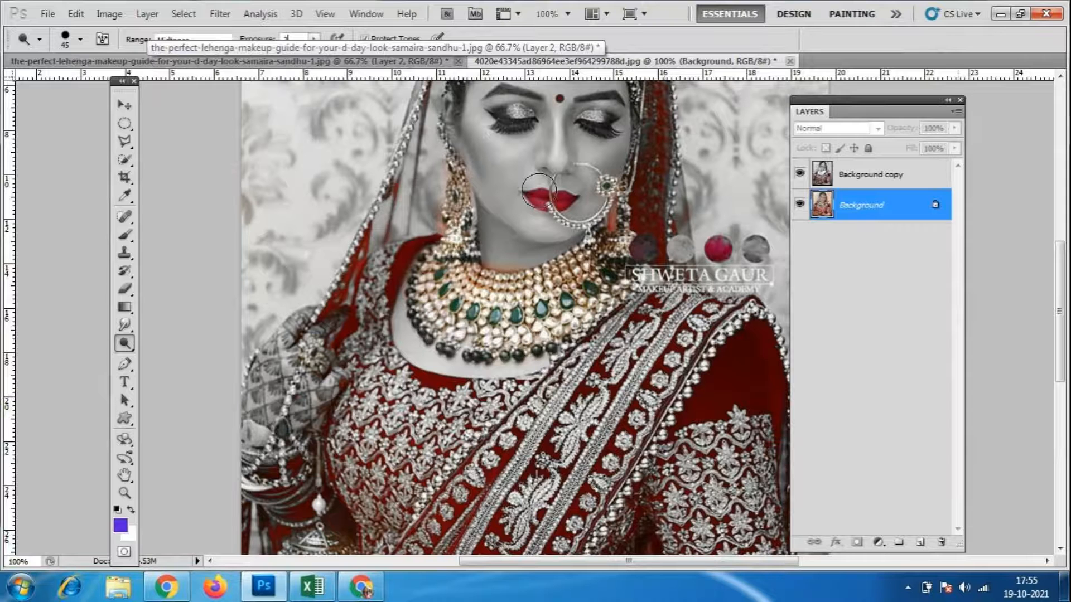
pyautogui.press('Return')
pyautogui.moveTo(419, 316)
pyautogui.mouseDown()
pyautogui.moveTo(563, 329)
pyautogui.moveTo(576, 311)
pyautogui.moveTo(562, 300)
pyautogui.moveTo(606, 257)
pyautogui.moveTo(546, 288)
pyautogui.moveTo(475, 296)
pyautogui.moveTo(438, 264)
pyautogui.moveTo(475, 308)
pyautogui.moveTo(531, 311)
pyautogui.moveTo(568, 310)
pyautogui.mouseUp()
pyautogui.moveTo(422, 291); pyautogui.dragTo(428, 320)
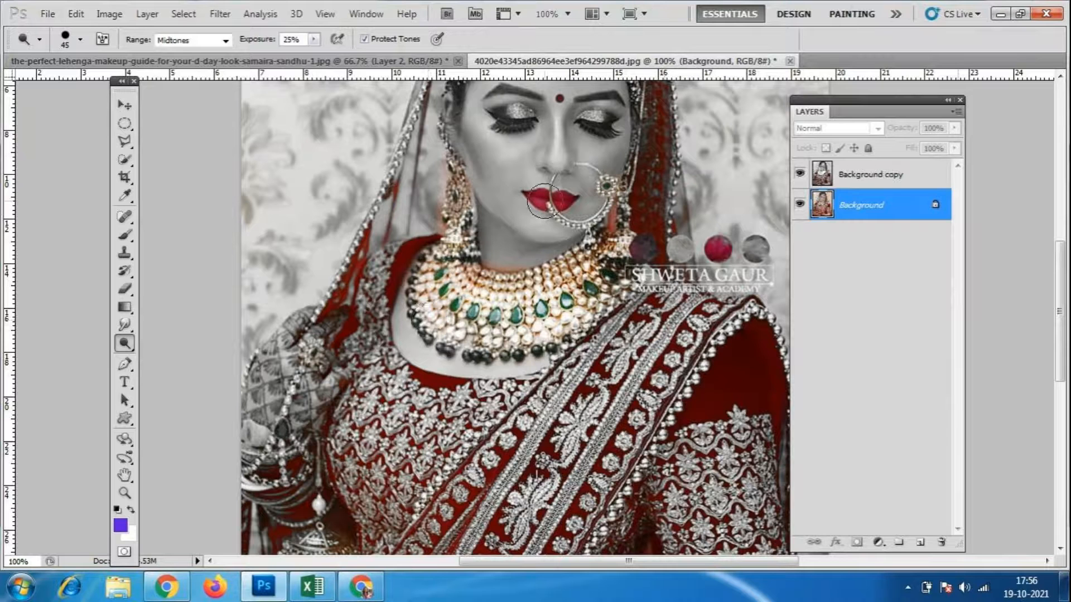
# - Examine the brightened necklace and the whole bride photo at 50% and 66.7% zoom
pyautogui.scroll(4, 574, 195)
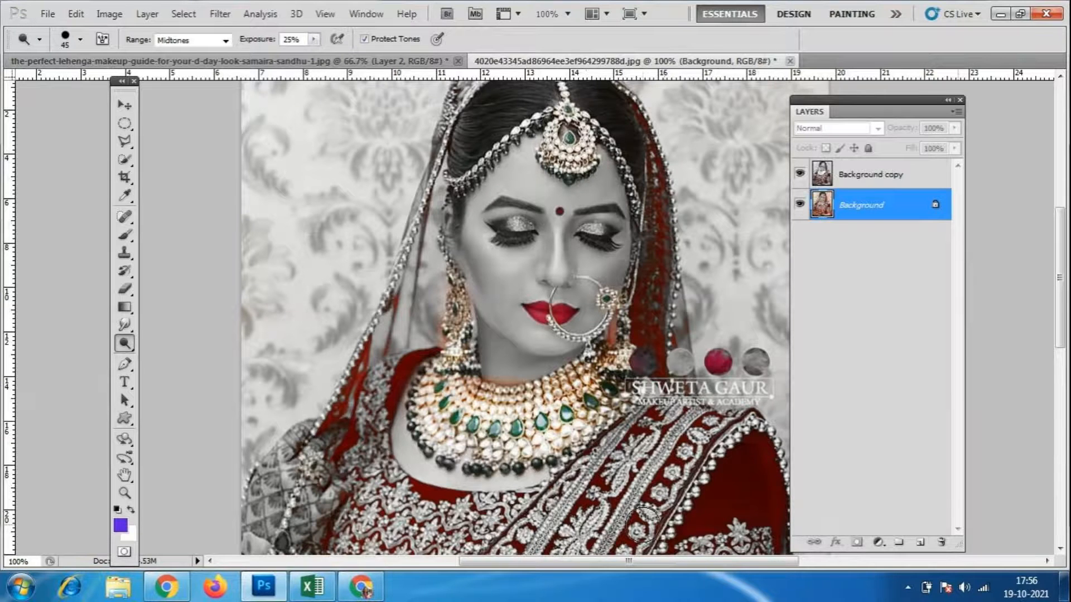
pyautogui.hotkey('ctrl', '-')
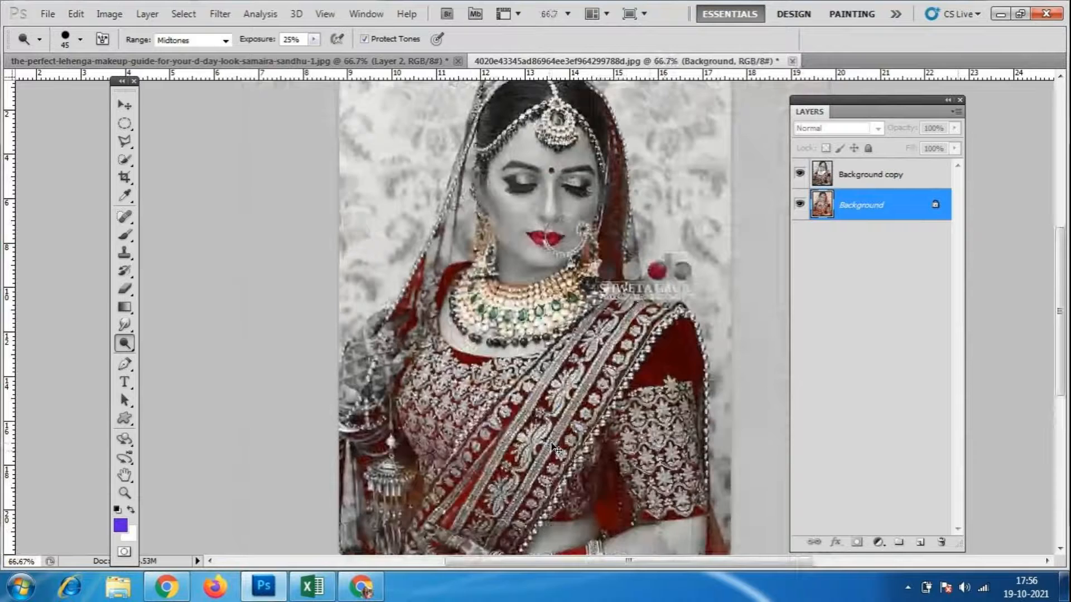
pyautogui.hotkey('ctrl', '-')
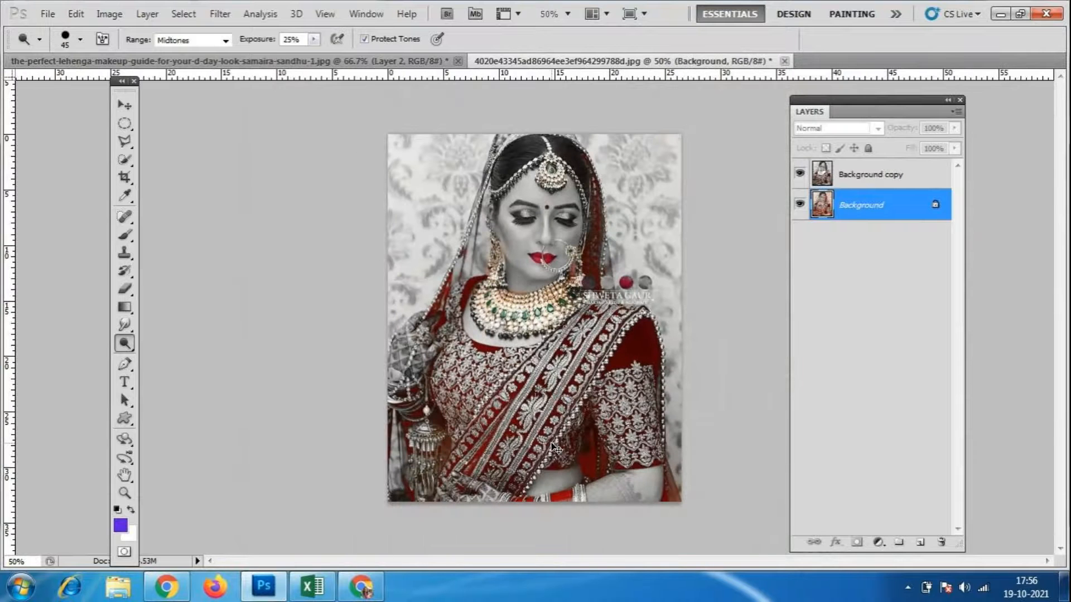
pyautogui.hotkey('ctrl', '+')
pyautogui.hotkey('ctrl', '-')
pyautogui.hotkey('ctrl', '+')
pyautogui.hotkey('ctrl', '-')
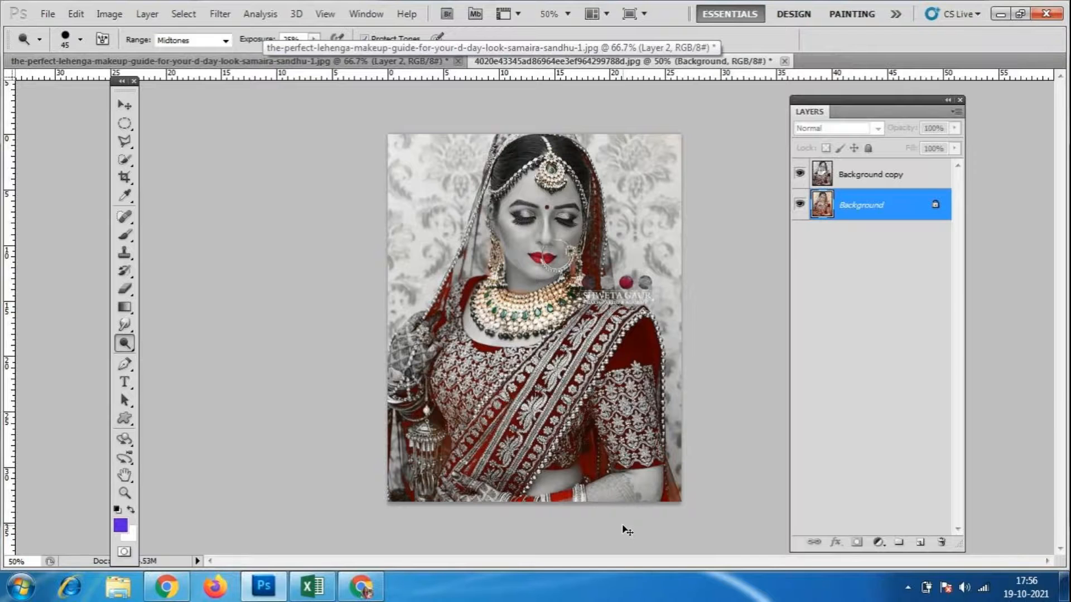
pyautogui.hotkey('ctrl', '+')
pyautogui.scroll(5, 623, 525)
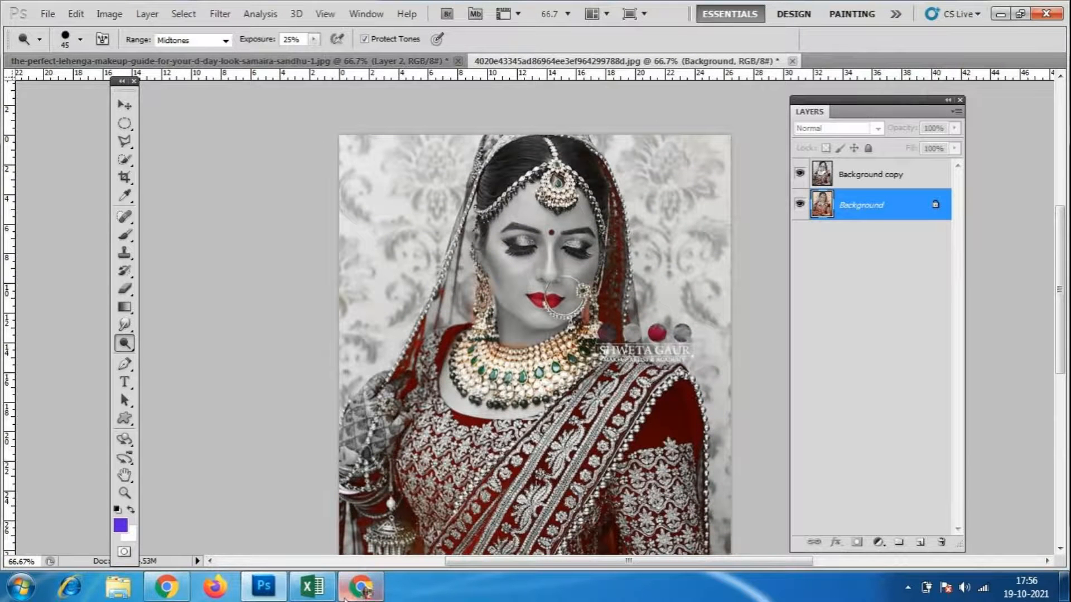
# - Switch to the GoToMeeting window, look through the participant grid, and return to Photoshop
pyautogui.click(359, 590)
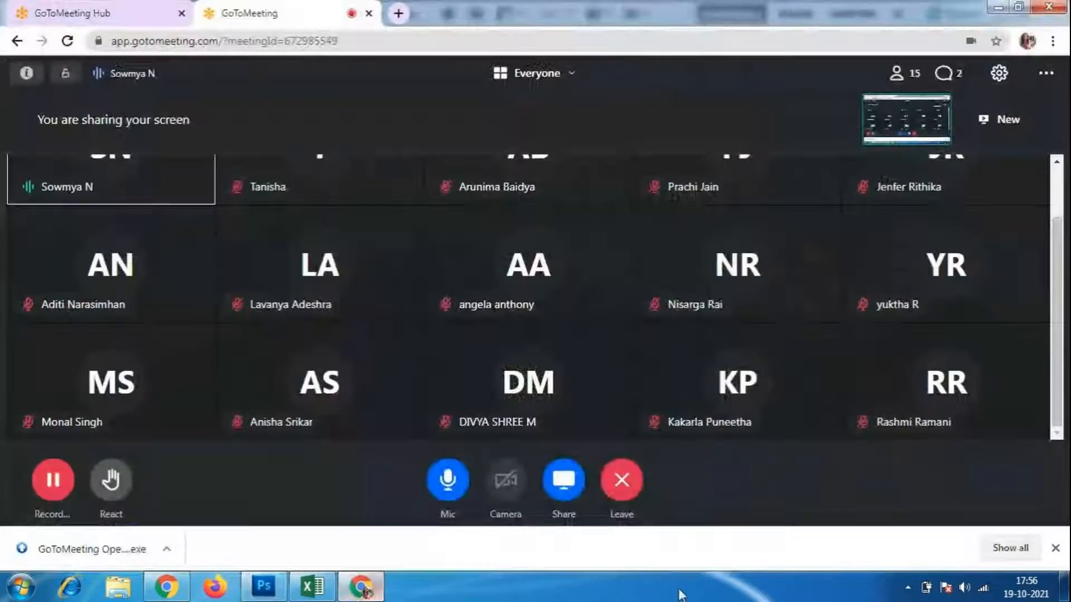
pyautogui.scroll(2, 1030, 427)
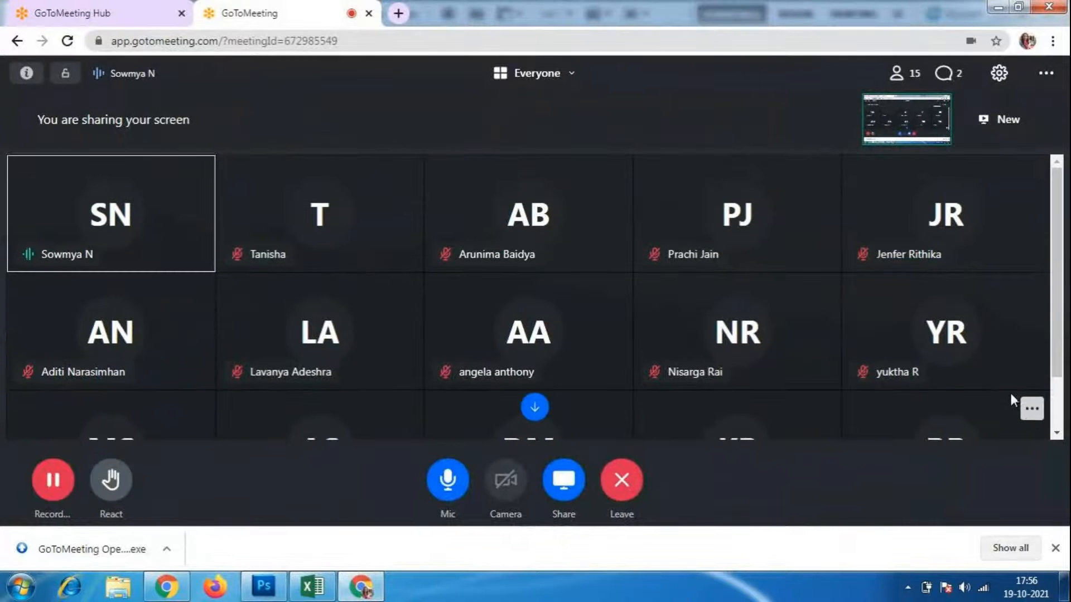
pyautogui.scroll(-2, 580, 296)
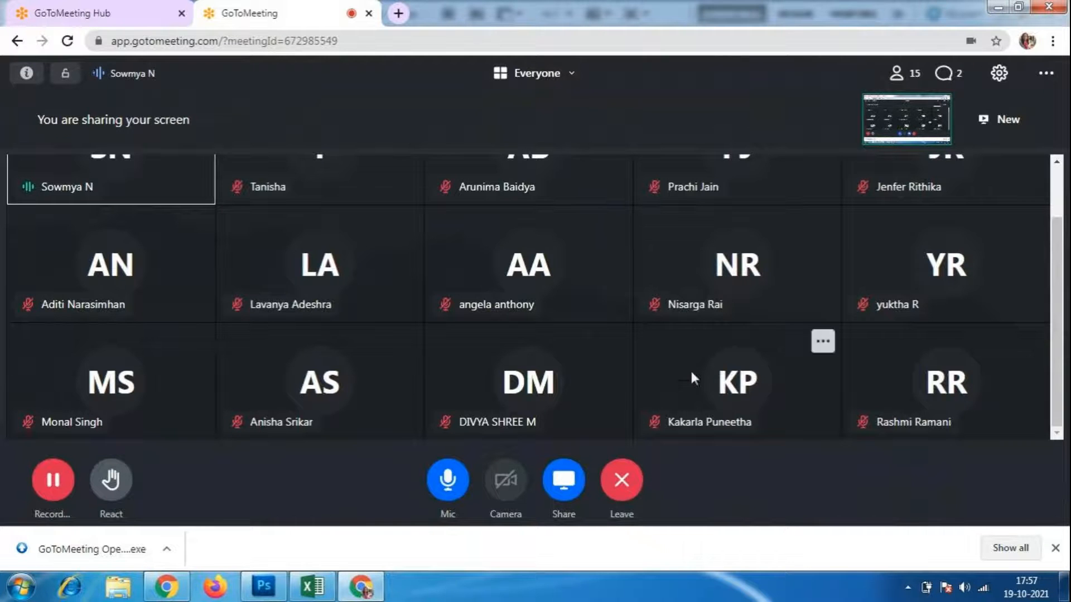
pyautogui.scroll(1, 883, 344)
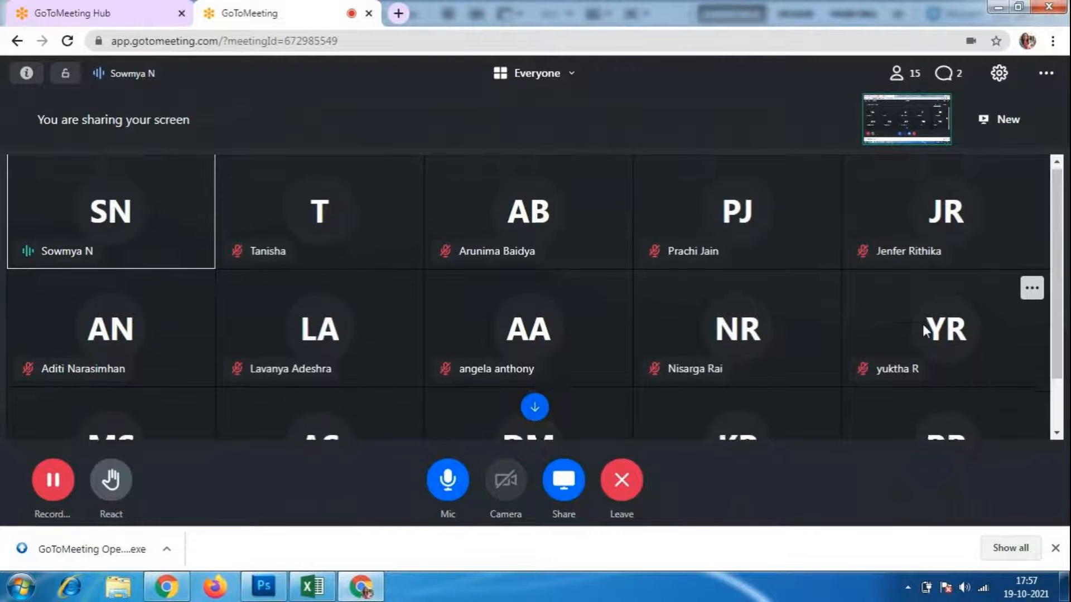
pyautogui.scroll(-1, 923, 325)
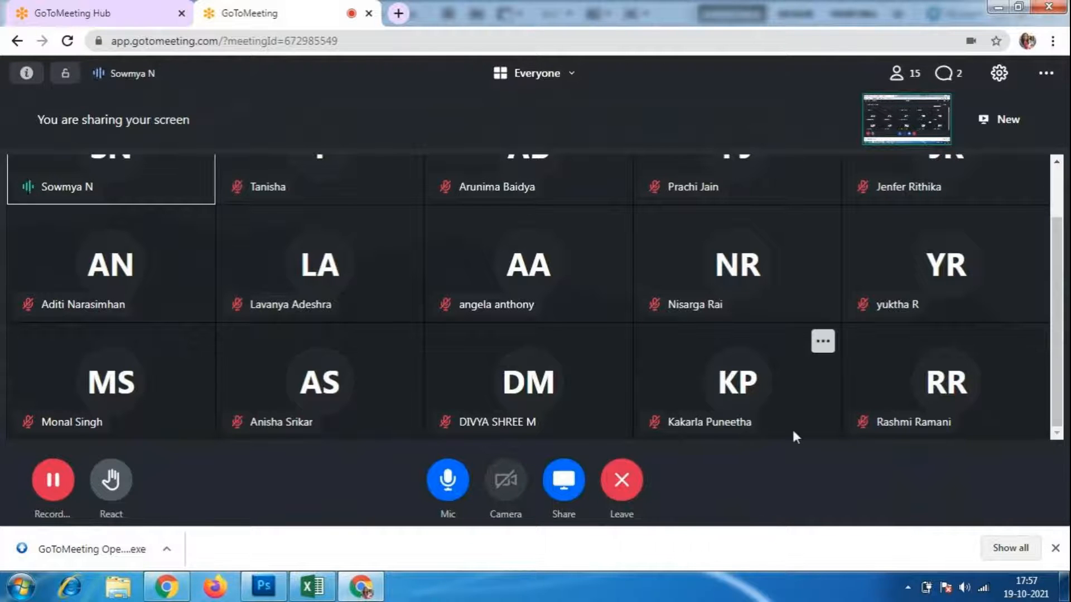
pyautogui.click(259, 587)
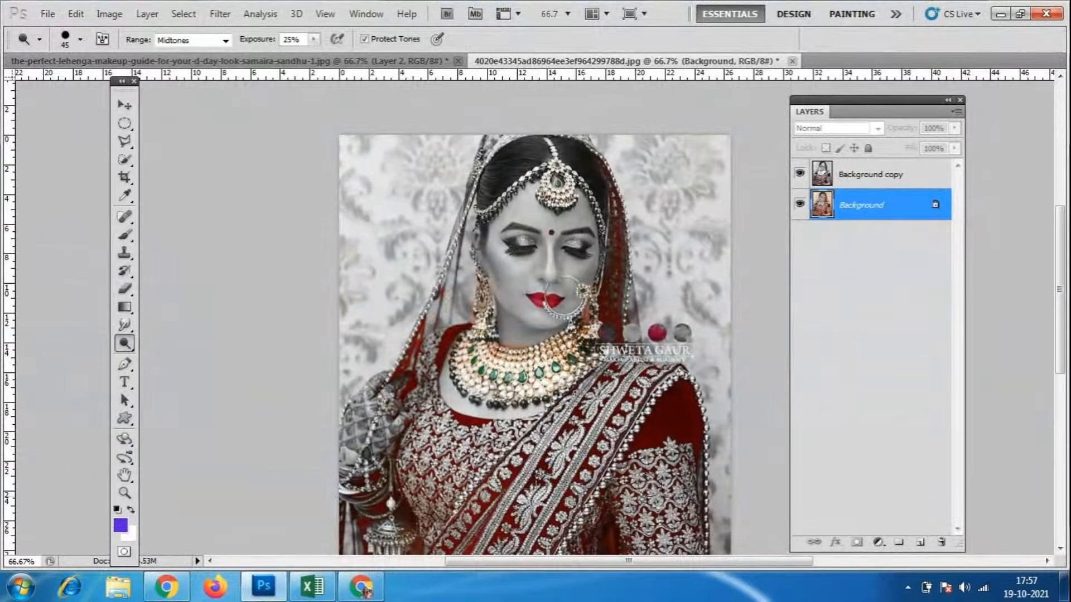
pyautogui.press('v')
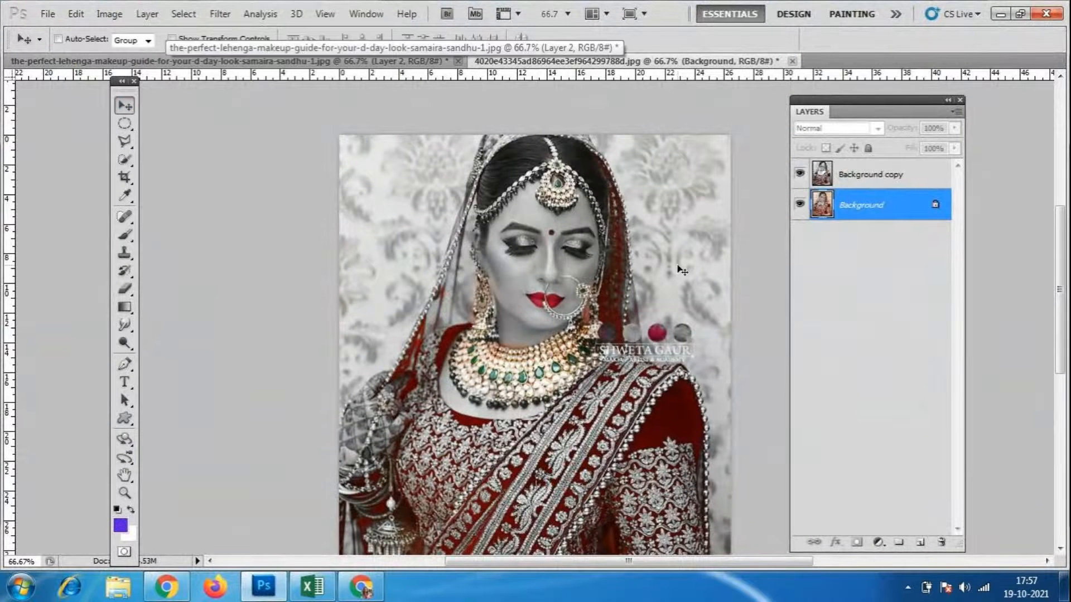
pyautogui.hotkey('ctrl', '-')
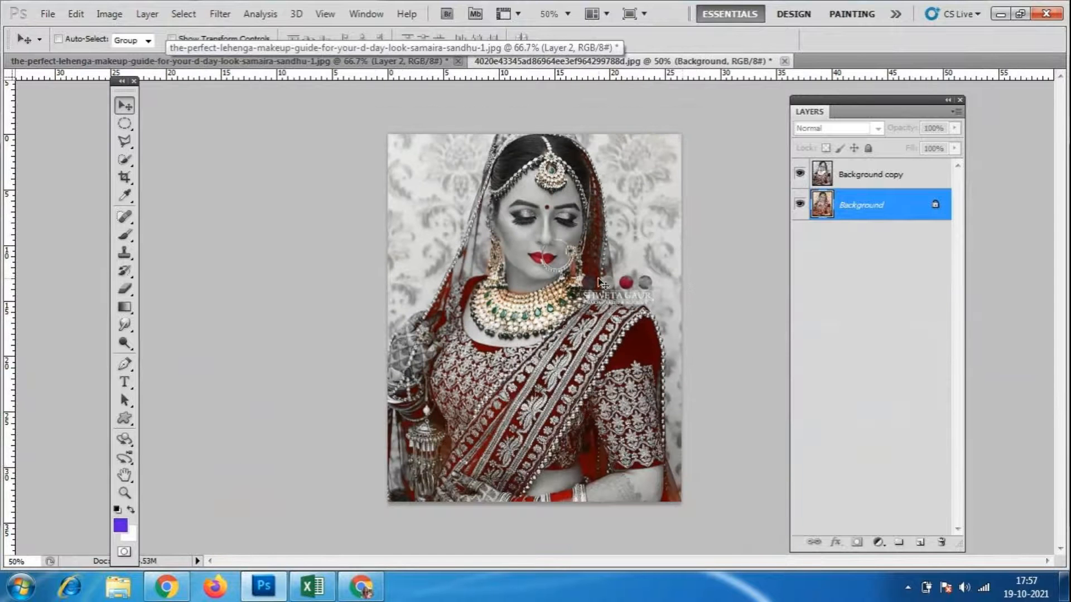
pyautogui.hotkey('ctrl', '+')
pyautogui.hotkey('ctrl', '+')
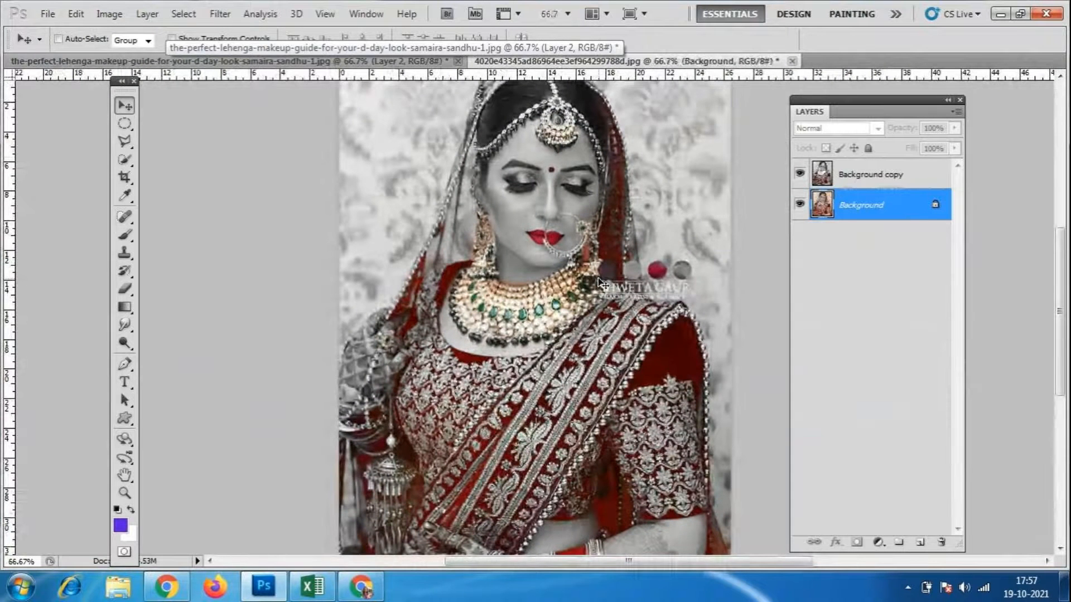
pyautogui.hotkey('ctrl', '-')
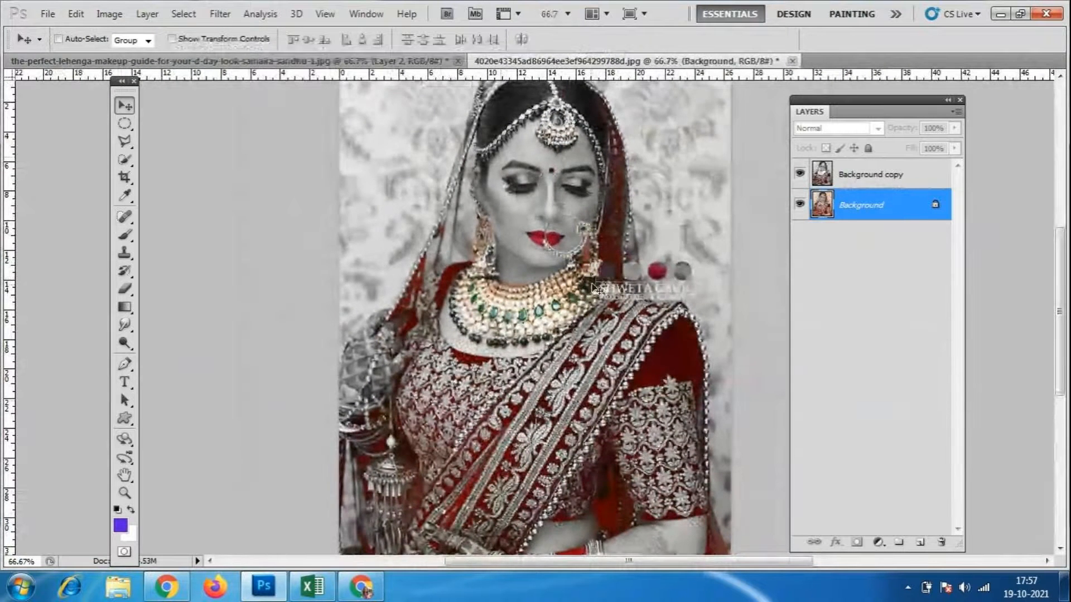
pyautogui.click(125, 344)
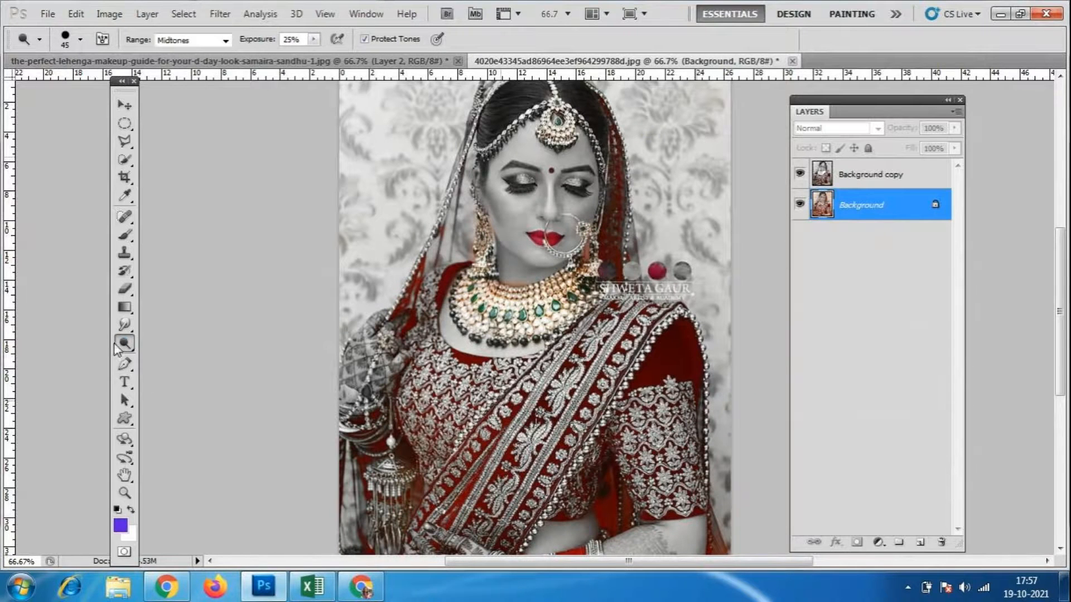
# - Open the Mount-Kirkjufell-Iceland waterfall landscape image from the reff folder
pyautogui.click(48, 13)
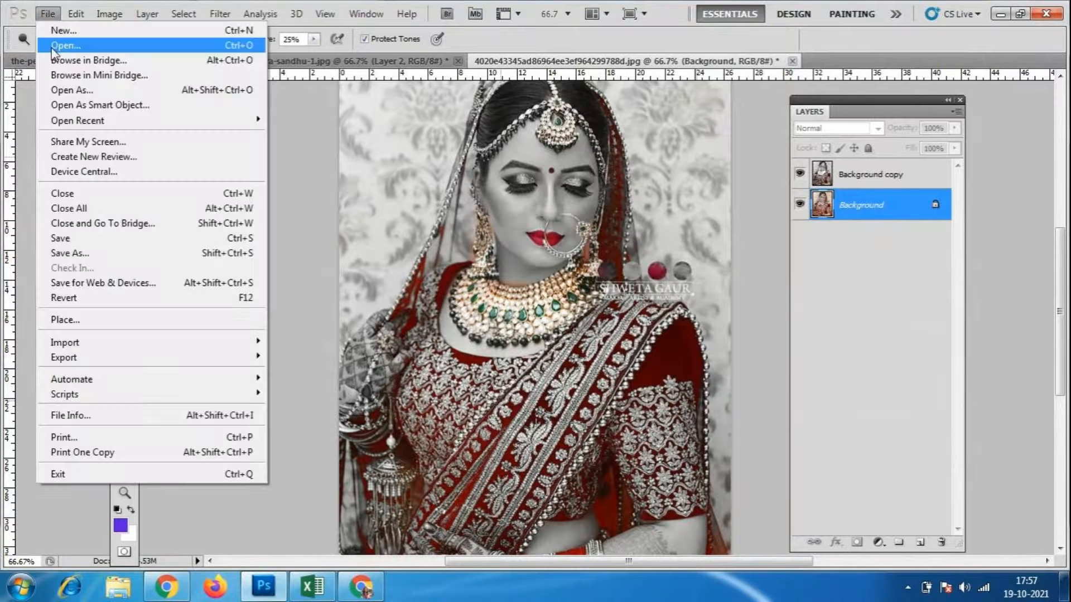
pyautogui.click(56, 29)
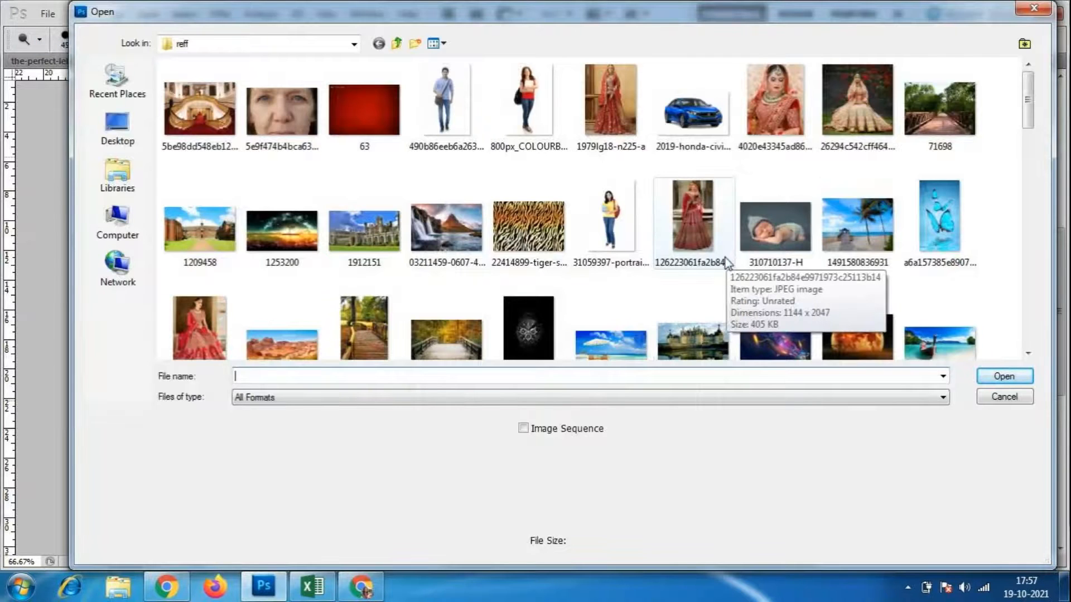
pyautogui.click(881, 230)
pyautogui.click(482, 241)
pyautogui.click(1004, 377)
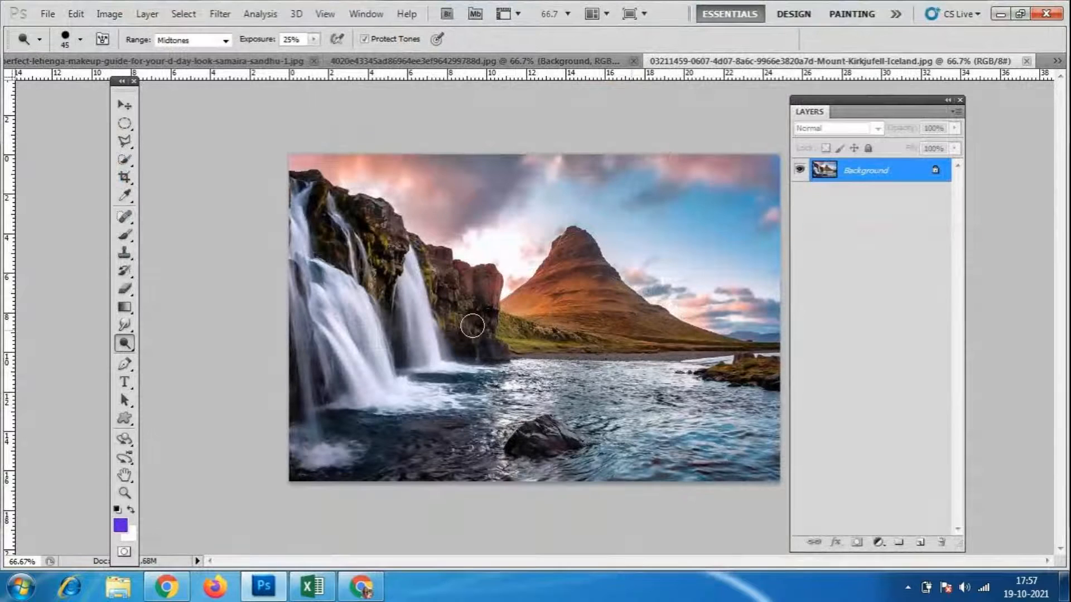
# - Duplicate the landscape's Background layer under the default name Background copy
pyautogui.moveTo(885, 102); pyautogui.dragTo(919, 104)
pyautogui.rightClick(895, 178)
pyautogui.click(953, 214)
pyautogui.click(676, 174)
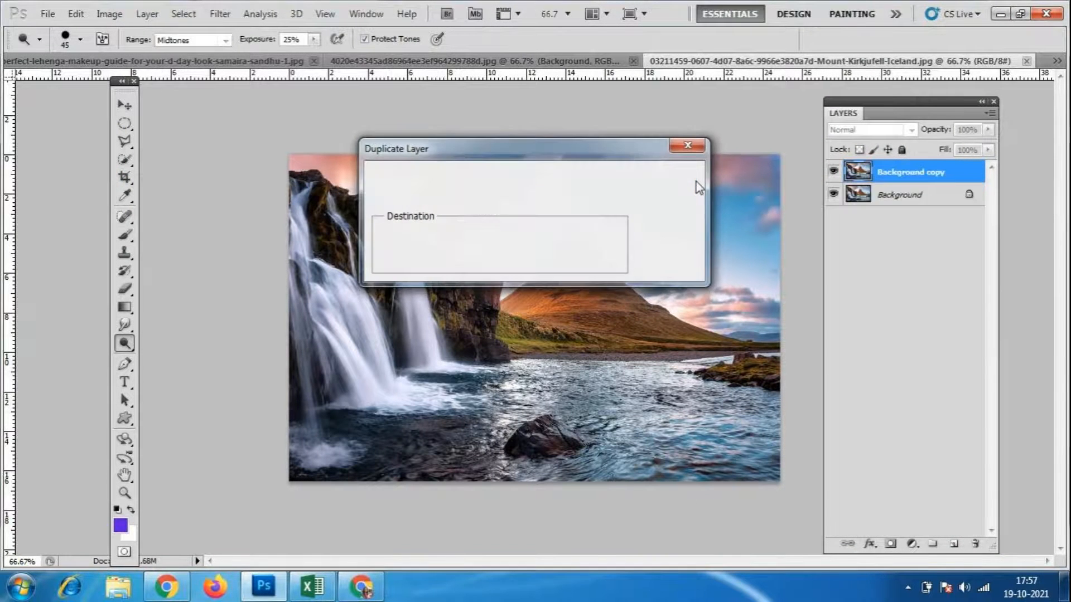
# - Desaturate the colourful sky on the Background copy layer with a 200 px Sponge tool in Desaturate mode at 50% flow
pyautogui.rightClick(125, 343)
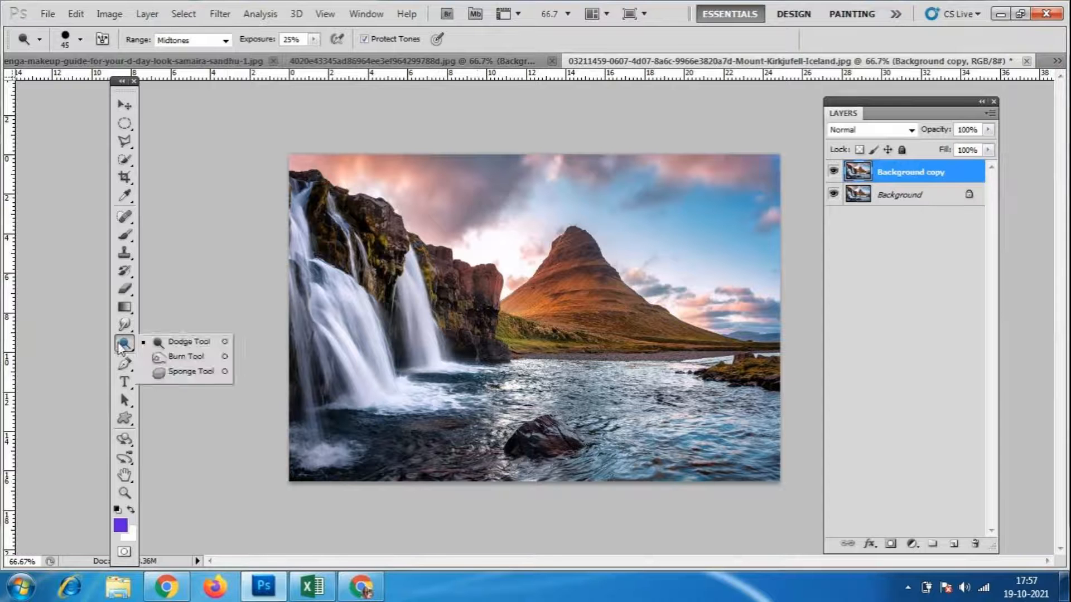
pyautogui.click(189, 371)
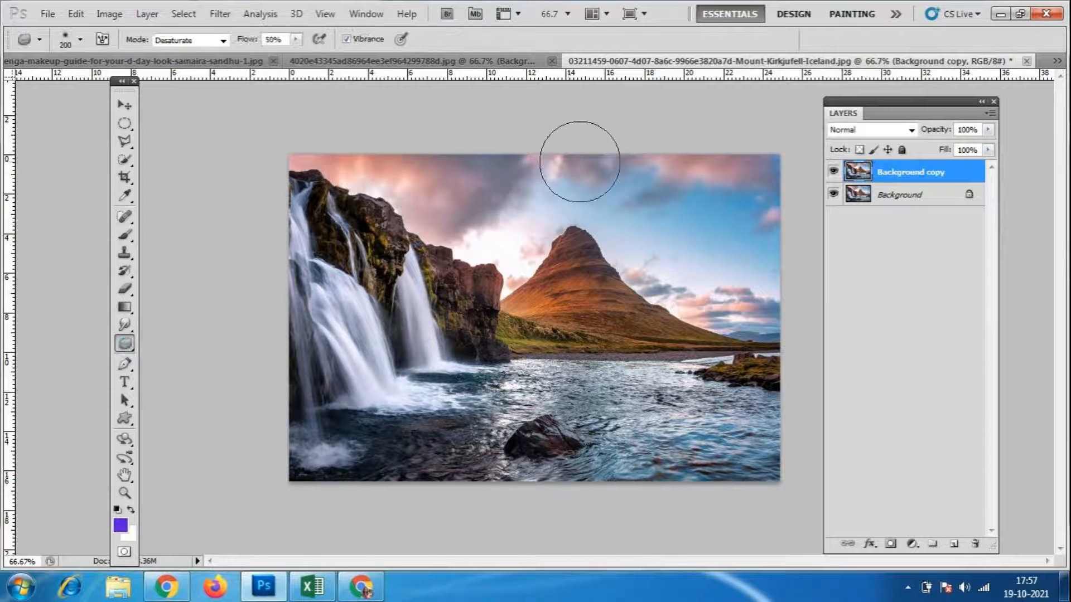
pyautogui.moveTo(578, 185); pyautogui.dragTo(606, 196)
pyautogui.moveTo(521, 174)
pyautogui.mouseDown()
pyautogui.moveTo(454, 203)
pyautogui.moveTo(490, 223)
pyautogui.moveTo(489, 213)
pyautogui.mouseUp()
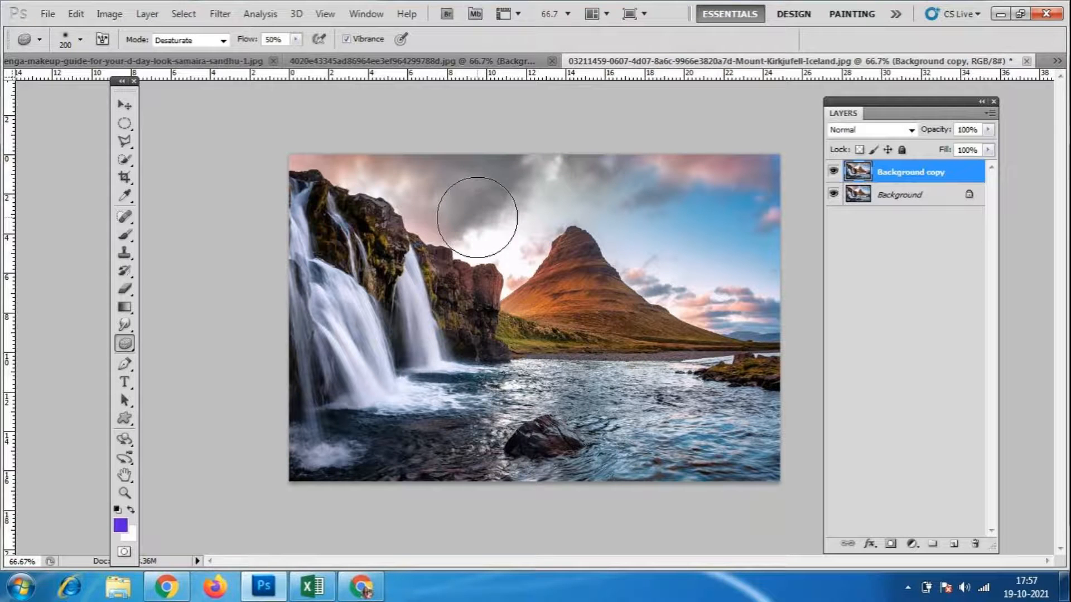
pyautogui.moveTo(708, 206)
pyautogui.mouseDown()
pyautogui.moveTo(679, 232)
pyautogui.moveTo(644, 227)
pyautogui.moveTo(683, 194)
pyautogui.moveTo(739, 235)
pyautogui.moveTo(781, 186)
pyautogui.moveTo(683, 213)
pyautogui.moveTo(704, 245)
pyautogui.moveTo(670, 249)
pyautogui.moveTo(707, 295)
pyautogui.moveTo(733, 310)
pyautogui.moveTo(673, 255)
pyautogui.moveTo(749, 306)
pyautogui.moveTo(630, 256)
pyautogui.mouseUp()
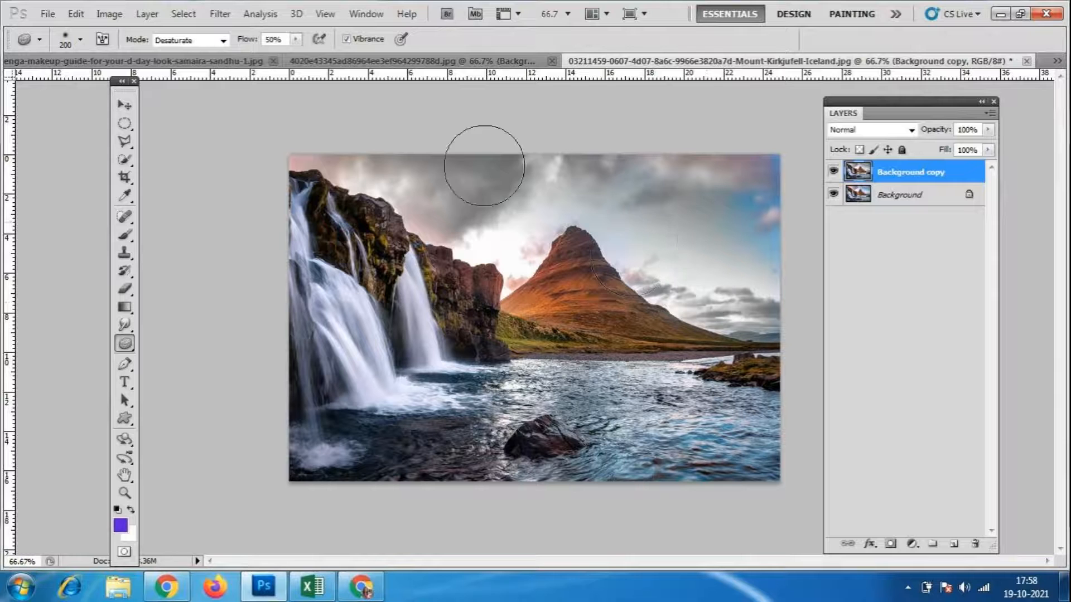
pyautogui.moveTo(498, 261)
pyautogui.mouseDown()
pyautogui.moveTo(481, 239)
pyautogui.moveTo(509, 252)
pyautogui.moveTo(463, 216)
pyautogui.mouseUp()
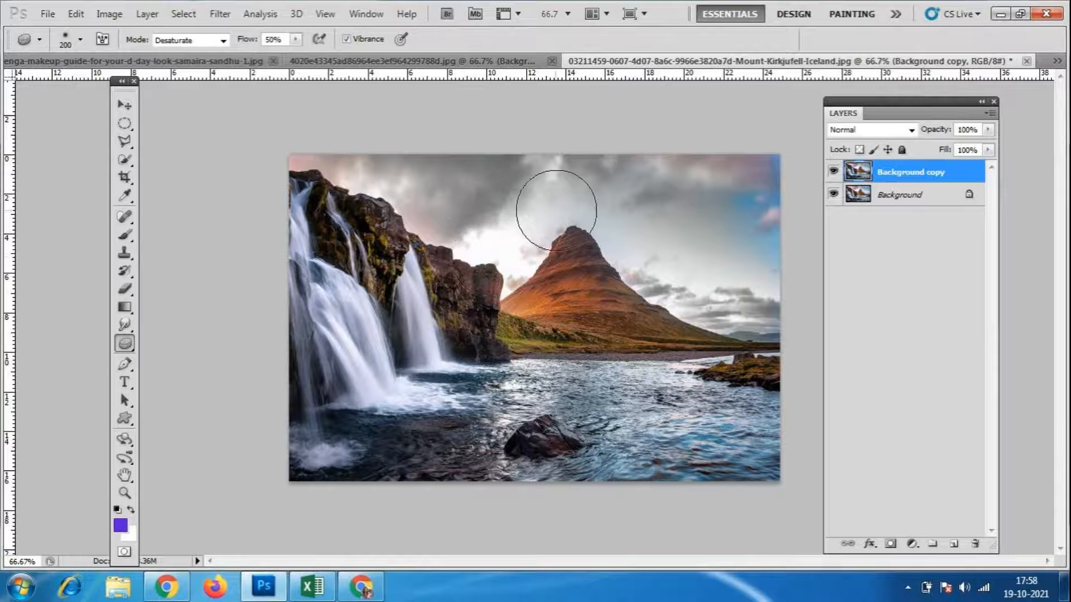
pyautogui.moveTo(694, 160)
pyautogui.mouseDown()
pyautogui.moveTo(760, 304)
pyautogui.moveTo(755, 184)
pyautogui.moveTo(714, 317)
pyautogui.moveTo(760, 310)
pyautogui.moveTo(557, 246)
pyautogui.moveTo(471, 267)
pyautogui.moveTo(430, 241)
pyautogui.moveTo(334, 143)
pyautogui.moveTo(533, 233)
pyautogui.moveTo(647, 163)
pyautogui.moveTo(727, 231)
pyautogui.moveTo(747, 225)
pyautogui.moveTo(750, 189)
pyautogui.moveTo(263, 141)
pyautogui.moveTo(535, 205)
pyautogui.moveTo(564, 224)
pyautogui.moveTo(381, 174)
pyautogui.mouseUp()
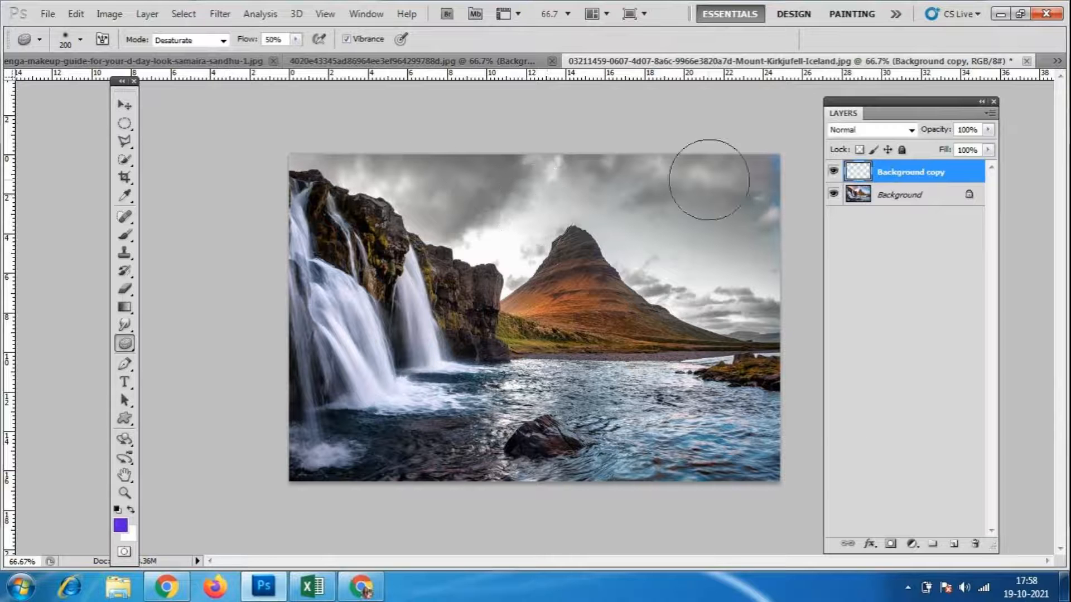
# - Compare the desaturated sky with the original by hiding and showing the Background copy layer
pyautogui.click(833, 172)
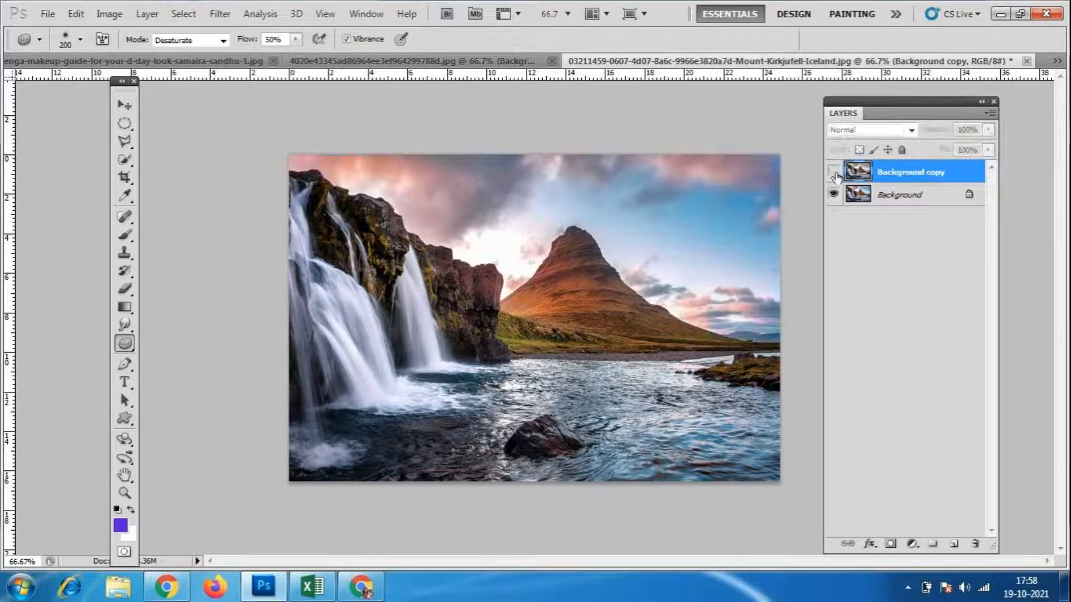
pyautogui.click(834, 173)
pyautogui.click(834, 172)
pyautogui.click(833, 172)
# - Desaturate the mountain and the river with the Sponge tool, and compare the result with the original image
pyautogui.moveTo(579, 321)
pyautogui.mouseDown()
pyautogui.moveTo(472, 326)
pyautogui.moveTo(495, 334)
pyautogui.moveTo(741, 310)
pyautogui.moveTo(460, 230)
pyautogui.mouseUp()
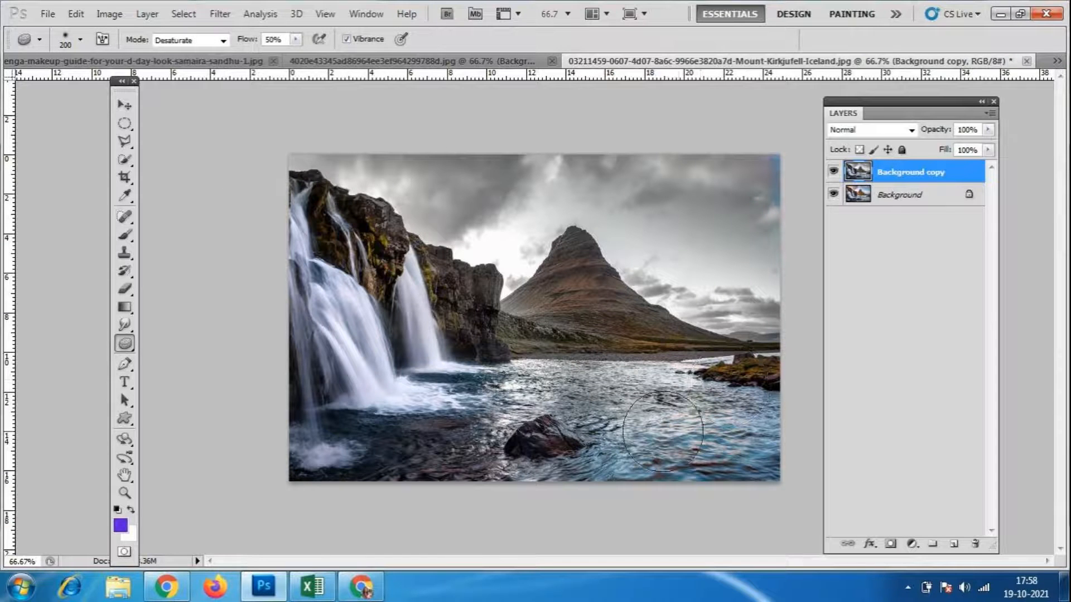
pyautogui.moveTo(502, 442)
pyautogui.mouseDown()
pyautogui.moveTo(382, 442)
pyautogui.moveTo(493, 458)
pyautogui.moveTo(596, 421)
pyautogui.moveTo(602, 451)
pyautogui.moveTo(548, 433)
pyautogui.moveTo(594, 424)
pyautogui.moveTo(706, 445)
pyautogui.mouseUp()
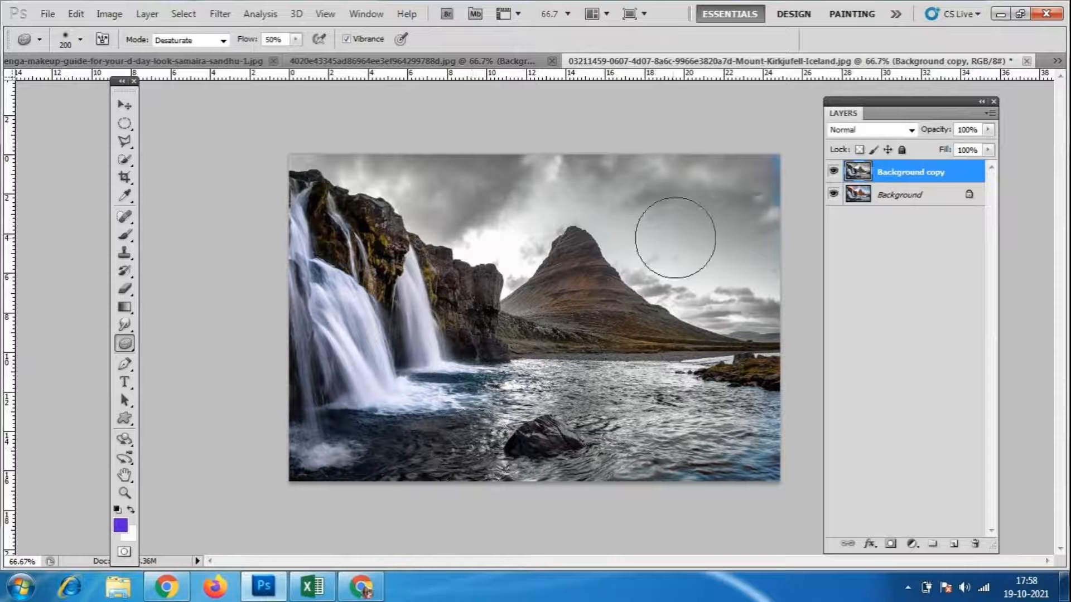
pyautogui.click(833, 173)
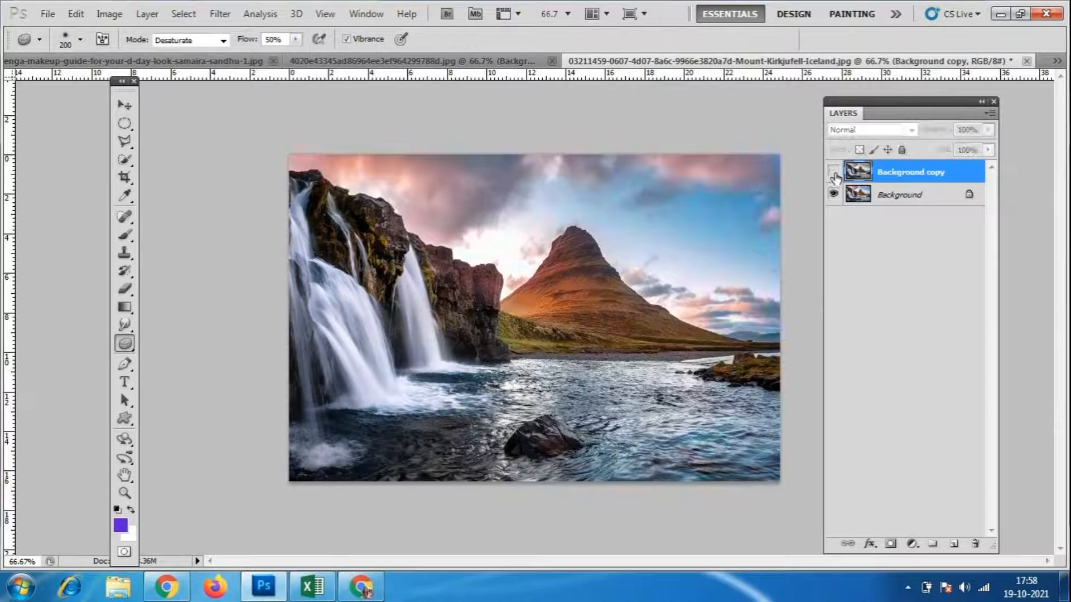
pyautogui.click(833, 173)
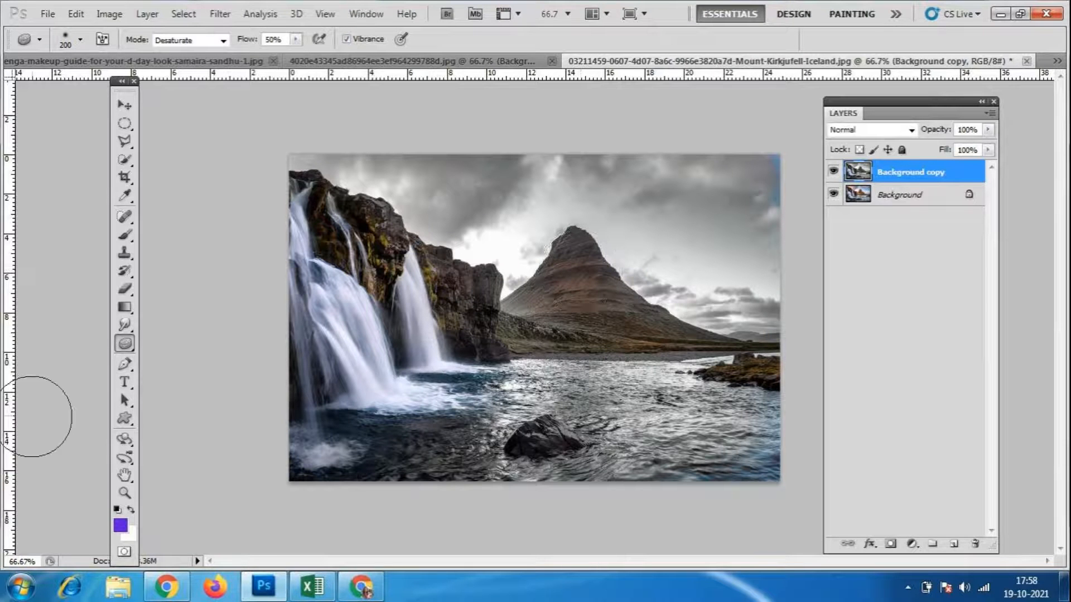
# - Erase over the mountain on Background copy with an 80 px Eraser to reveal the original colour, and compare with the original
pyautogui.rightClick(120, 347)
pyautogui.click(120, 347)
pyautogui.click(124, 288)
pyautogui.rightClick(124, 289)
pyautogui.click(179, 288)
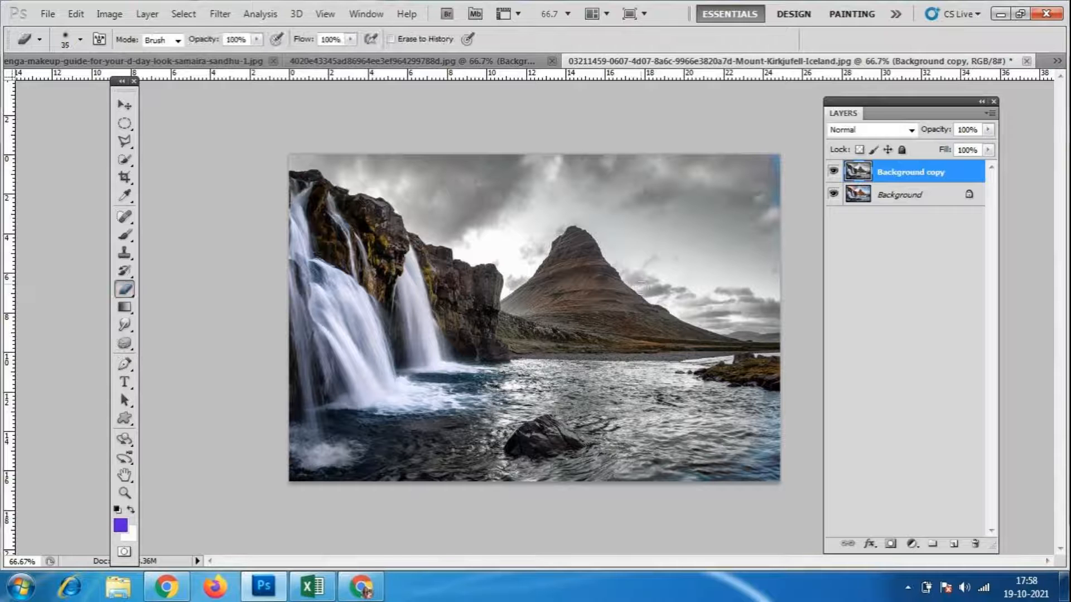
pyautogui.press(']')
pyautogui.press(']')
pyautogui.press(']')
pyautogui.press(']')
pyautogui.moveTo(573, 246)
pyautogui.mouseDown()
pyautogui.moveTo(521, 305)
pyautogui.moveTo(613, 318)
pyautogui.moveTo(576, 278)
pyautogui.moveTo(578, 262)
pyautogui.moveTo(594, 259)
pyautogui.moveTo(586, 245)
pyautogui.moveTo(628, 303)
pyautogui.moveTo(684, 333)
pyautogui.moveTo(590, 317)
pyautogui.moveTo(567, 293)
pyautogui.moveTo(572, 248)
pyautogui.moveTo(532, 302)
pyautogui.moveTo(605, 329)
pyautogui.moveTo(719, 341)
pyautogui.mouseUp()
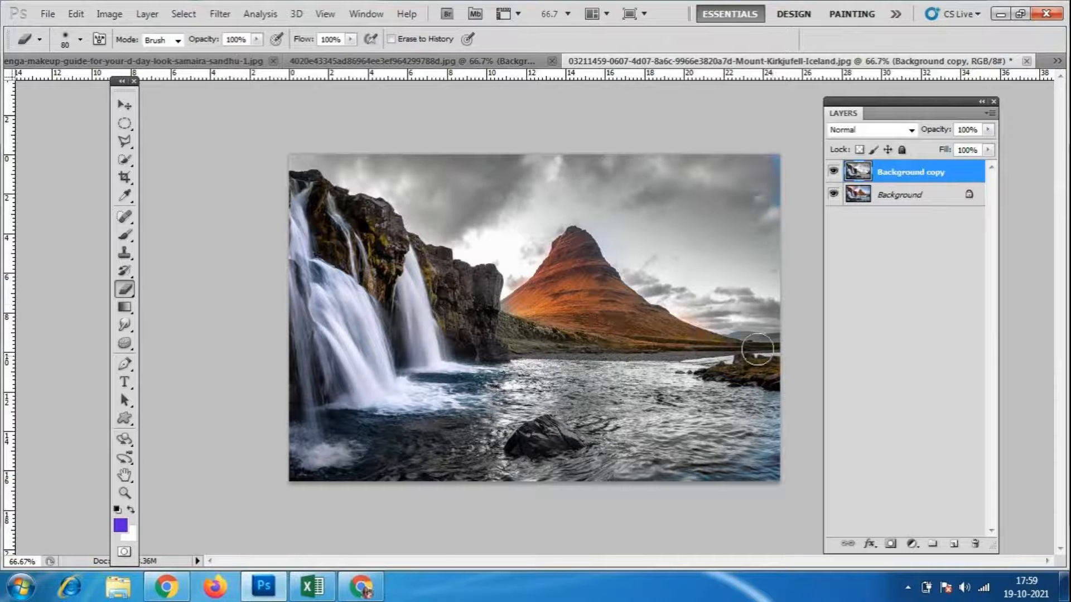
pyautogui.click(832, 173)
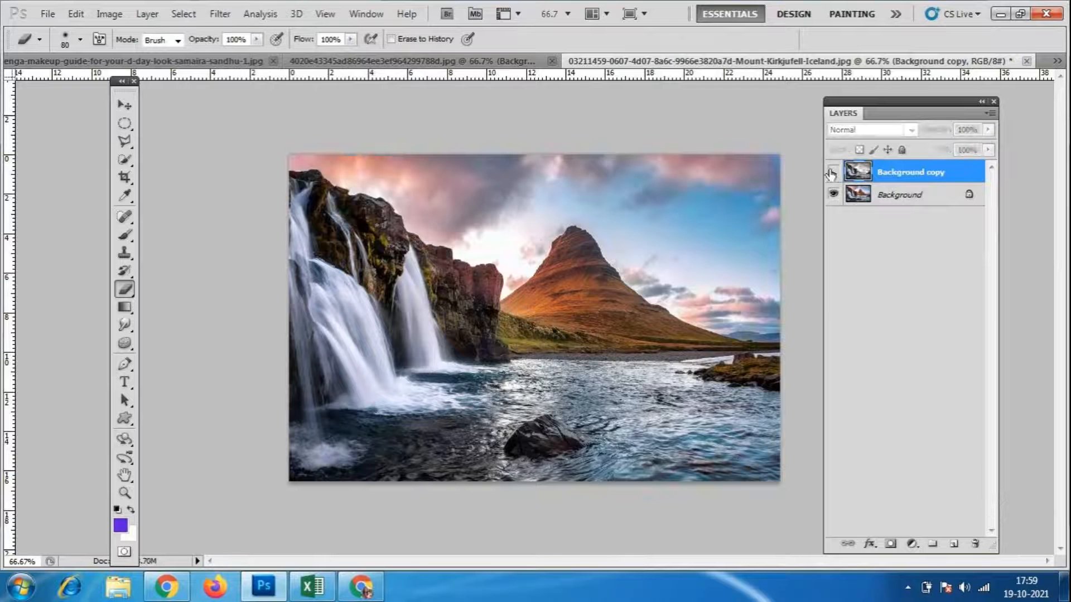
pyautogui.click(834, 173)
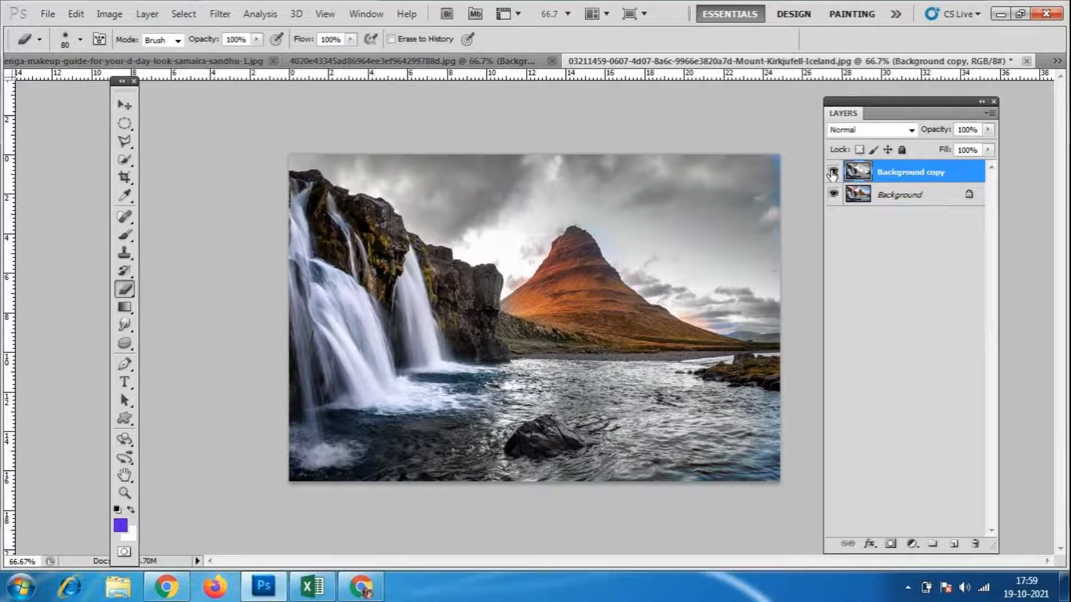
pyautogui.click(48, 13)
pyautogui.click(55, 45)
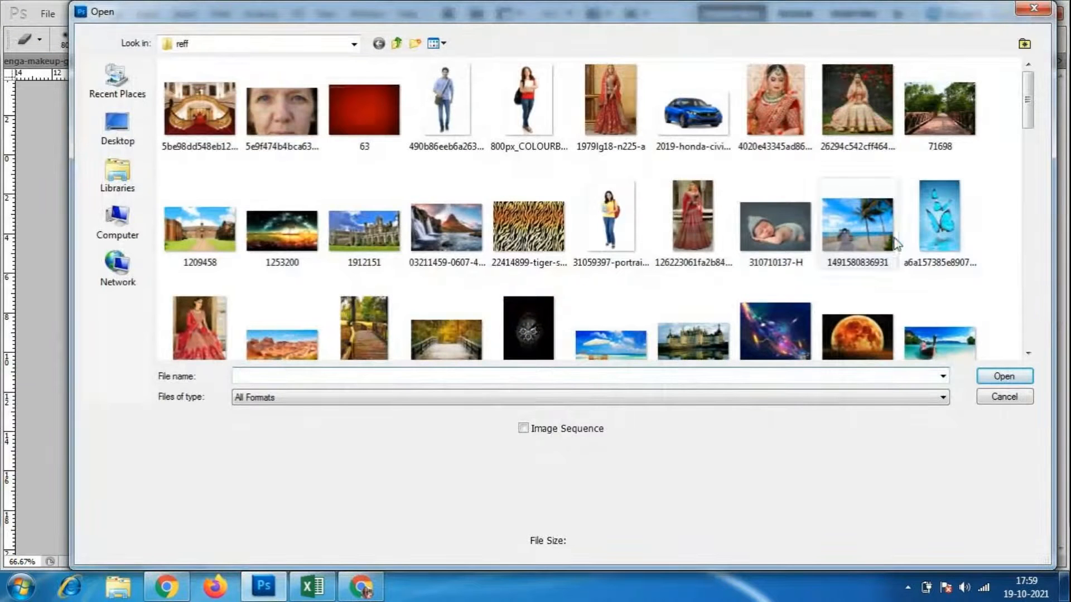
pyautogui.moveTo(1030, 119); pyautogui.dragTo(1033, 248)
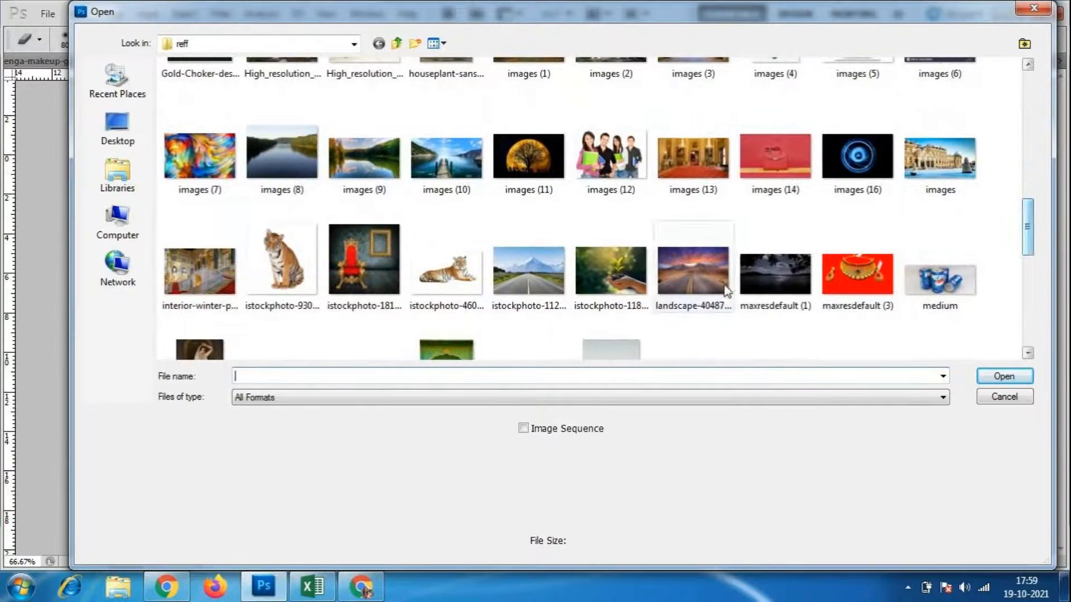
pyautogui.click(372, 592)
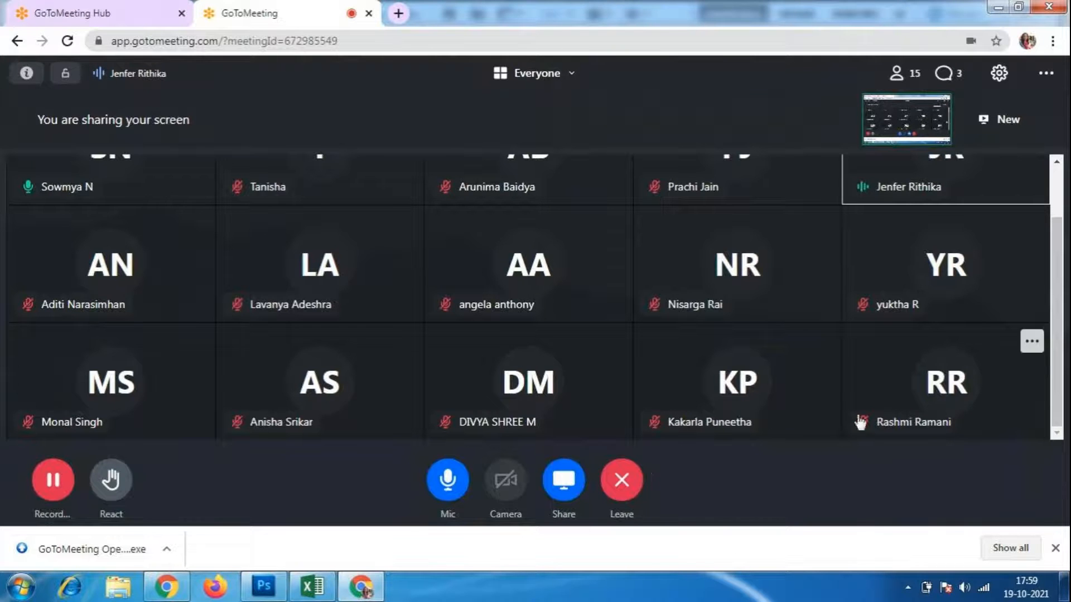
pyautogui.click(363, 591)
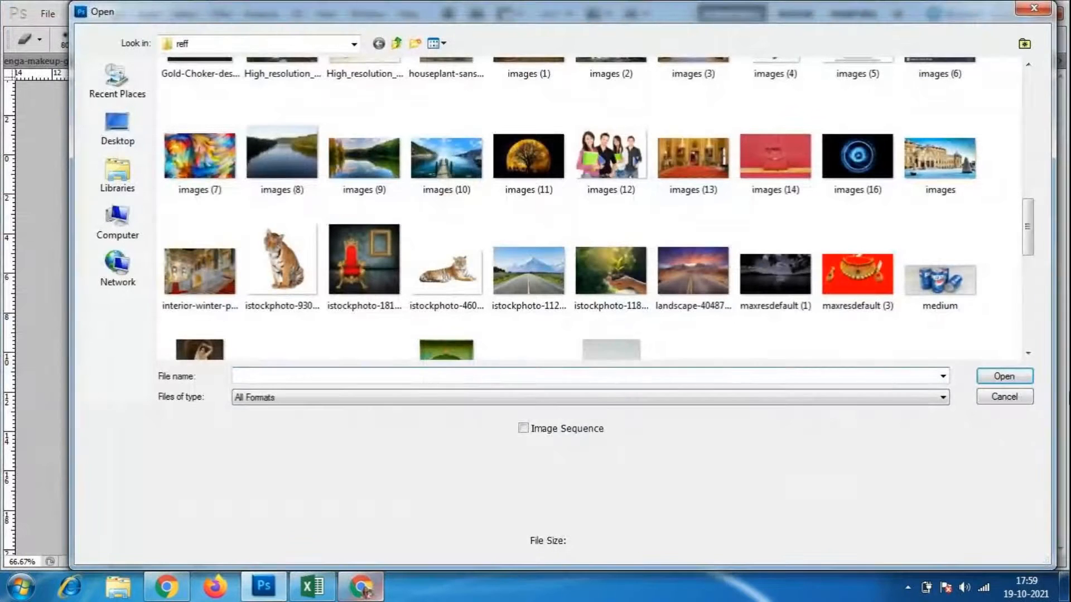
pyautogui.click(1004, 396)
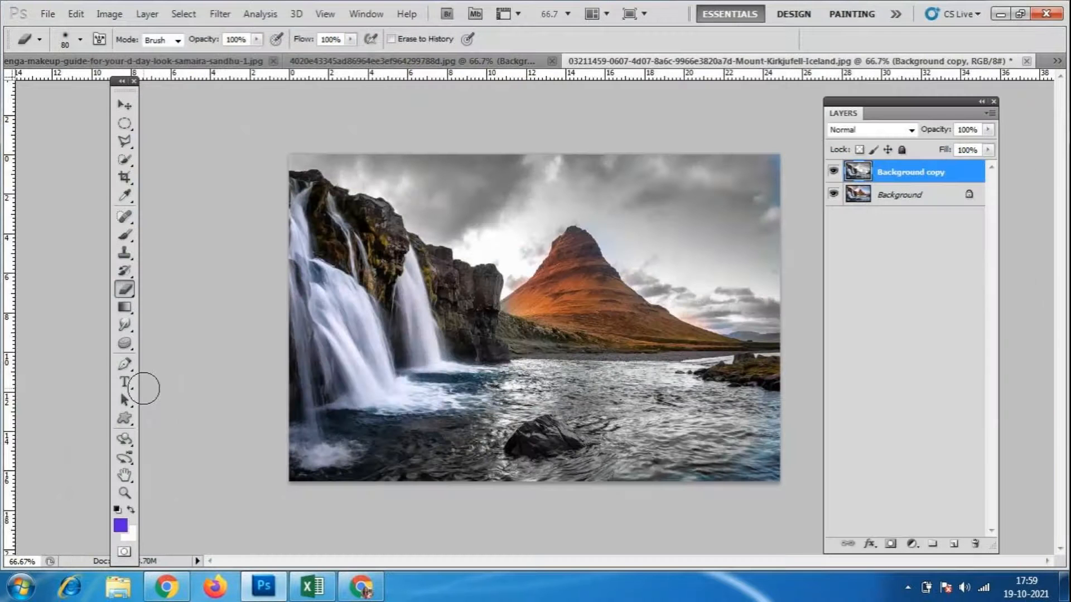
# - Lighten the grey sky using a 175 px Dodge tool with the Midtones range and 25% exposure
pyautogui.click(125, 344)
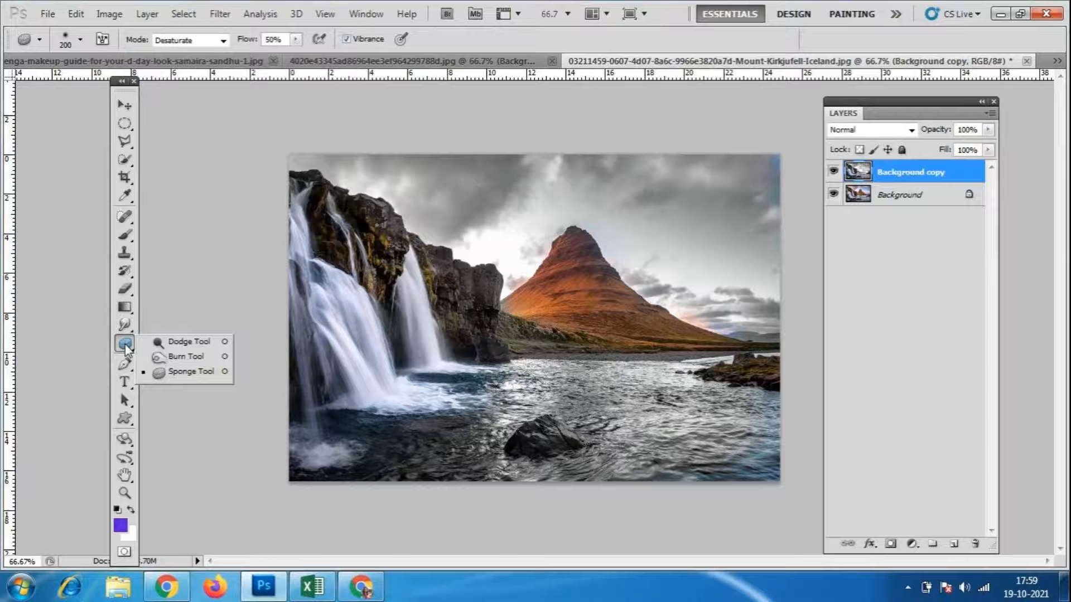
pyautogui.click(186, 343)
pyautogui.press(']')
pyautogui.press(']')
pyautogui.press(']')
pyautogui.press(']')
pyautogui.press(']')
pyautogui.press(']')
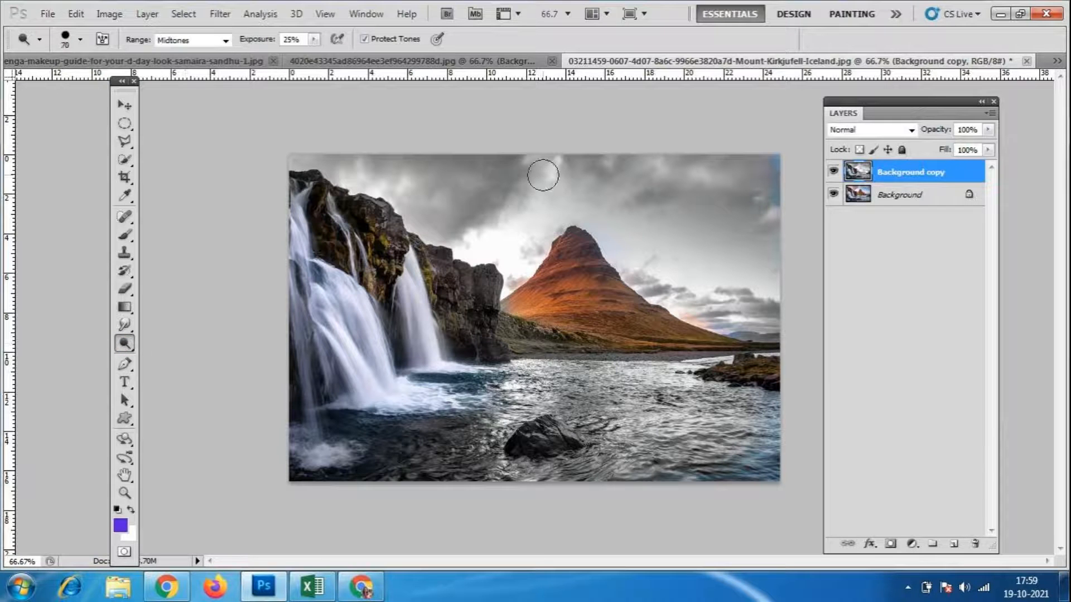
pyautogui.press(']')
pyautogui.press(']')
pyautogui.press(']')
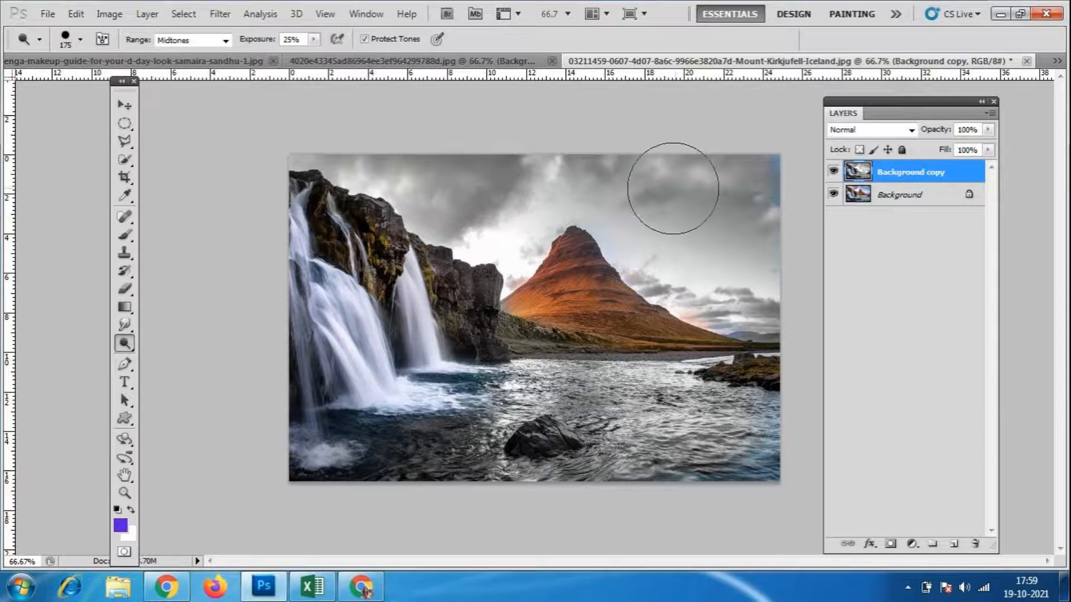
pyautogui.moveTo(748, 299)
pyautogui.mouseDown()
pyautogui.moveTo(638, 237)
pyautogui.moveTo(740, 238)
pyautogui.moveTo(733, 211)
pyautogui.moveTo(678, 200)
pyautogui.moveTo(753, 188)
pyautogui.moveTo(350, 176)
pyautogui.moveTo(422, 180)
pyautogui.moveTo(495, 221)
pyautogui.moveTo(413, 192)
pyautogui.moveTo(524, 159)
pyautogui.moveTo(765, 164)
pyautogui.moveTo(372, 155)
pyautogui.moveTo(739, 159)
pyautogui.moveTo(368, 173)
pyautogui.moveTo(476, 196)
pyautogui.moveTo(436, 195)
pyautogui.moveTo(650, 178)
pyautogui.moveTo(685, 254)
pyautogui.moveTo(710, 268)
pyautogui.moveTo(771, 269)
pyautogui.moveTo(730, 147)
pyautogui.mouseUp()
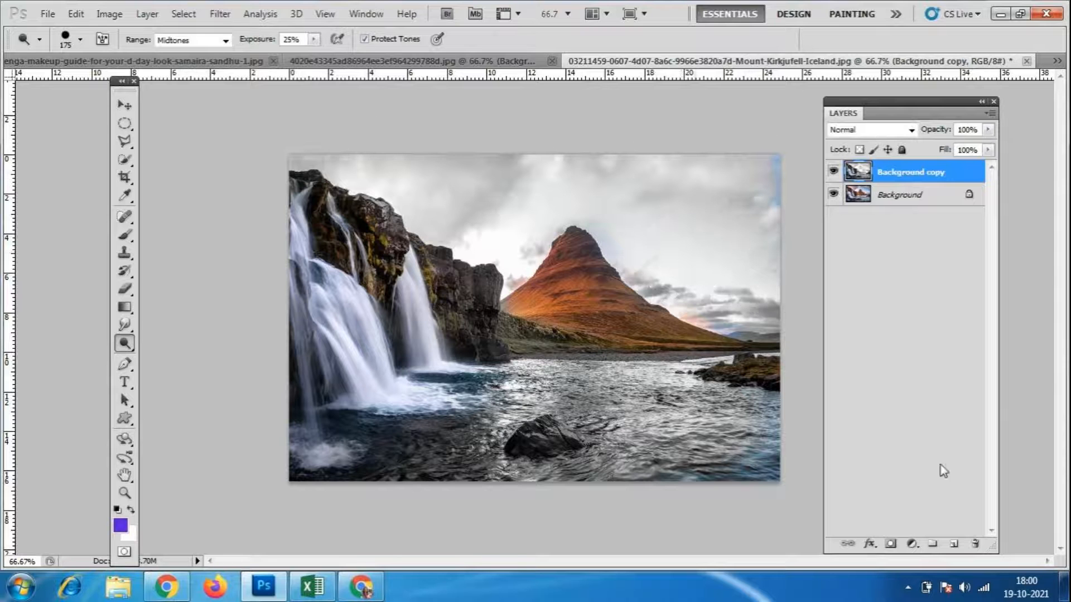
# - Undo the Dodge strokes on the sky and the Eraser strokes over the mountain
pyautogui.hotkey('ctrl', 'alt', 'z')
pyautogui.hotkey('ctrl', 'alt', 'z')
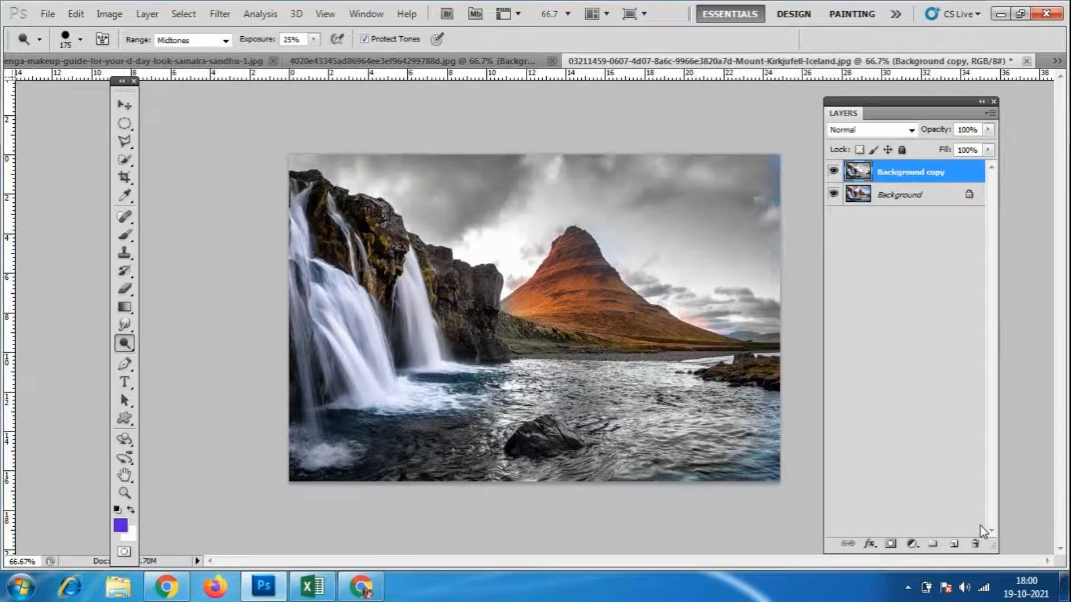
pyautogui.hotkey('ctrl', 'alt', 'z')
pyautogui.hotkey('ctrl', 'alt', 'z')
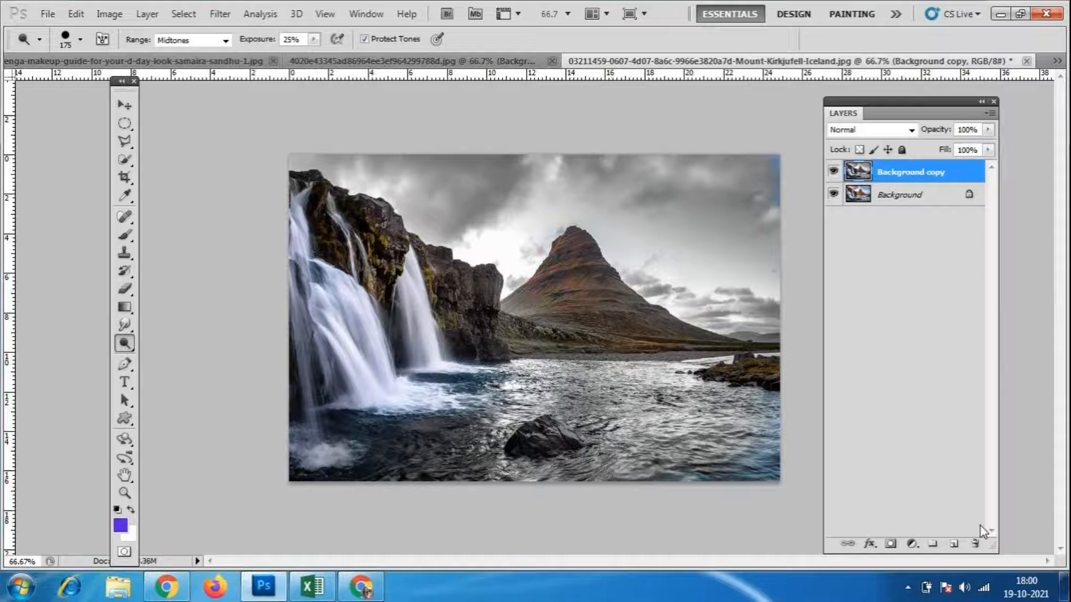
pyautogui.hotkey('ctrl', 'alt', 'z')
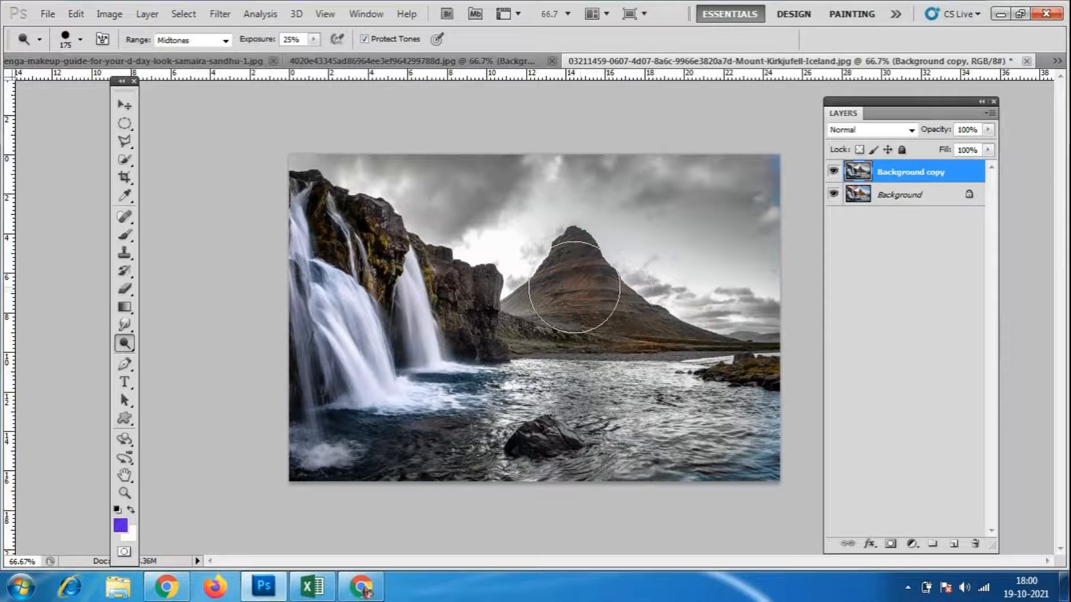
# - Lighten the desaturated mountain with the 175 px Dodge tool and undo the last stroke
pyautogui.moveTo(573, 287)
pyautogui.mouseDown()
pyautogui.moveTo(573, 299)
pyautogui.moveTo(688, 310)
pyautogui.mouseUp()
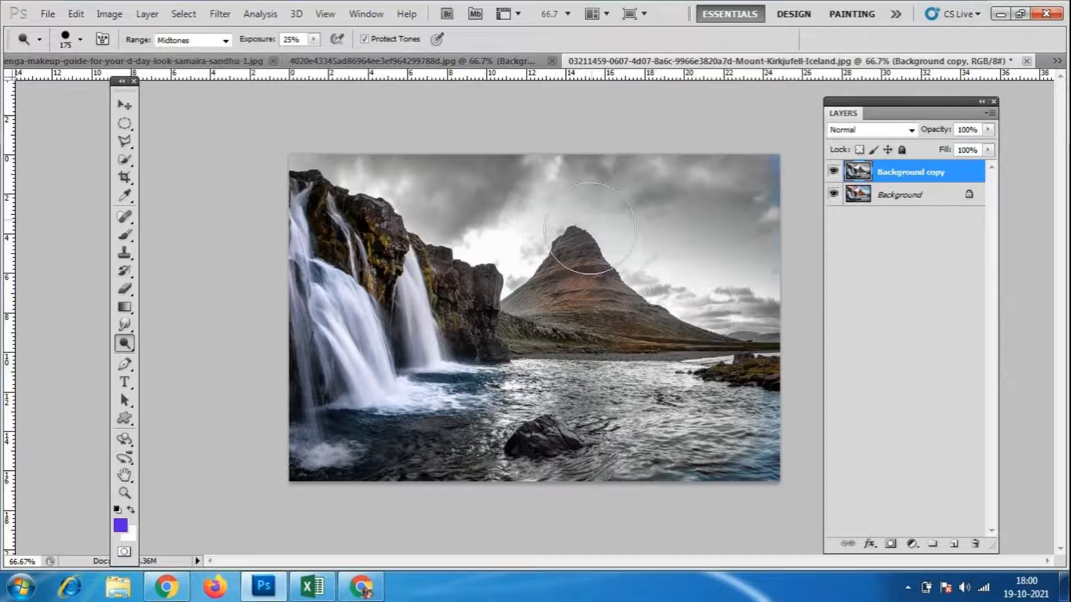
pyautogui.hotkey('ctrl', 'alt', 'z')
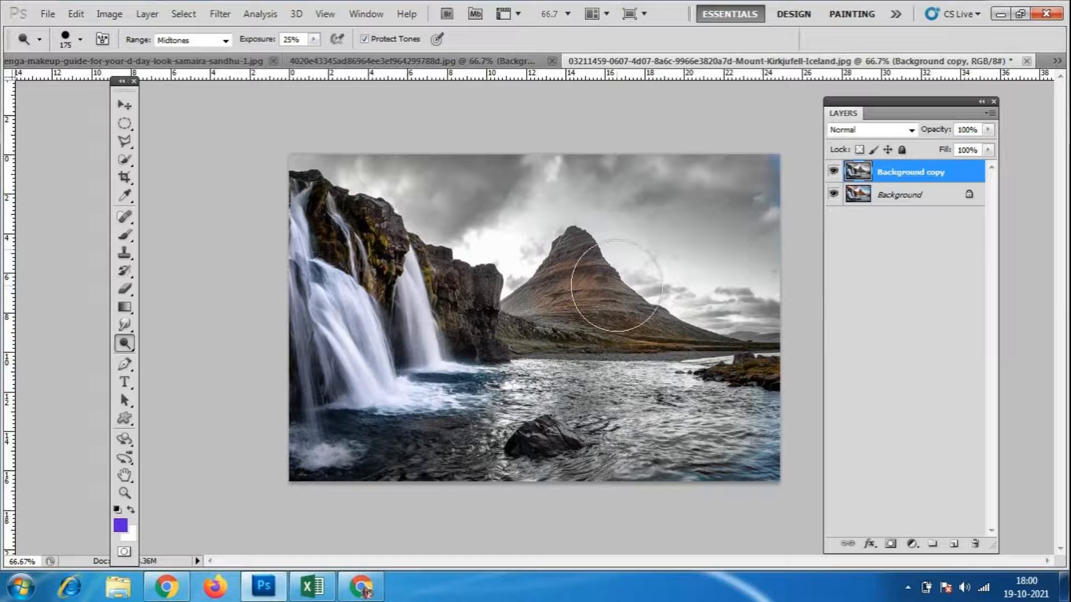
# - Desaturate the mountain's remaining brown tones and the sky around it with the 200 px Sponge tool
pyautogui.rightClick(124, 343)
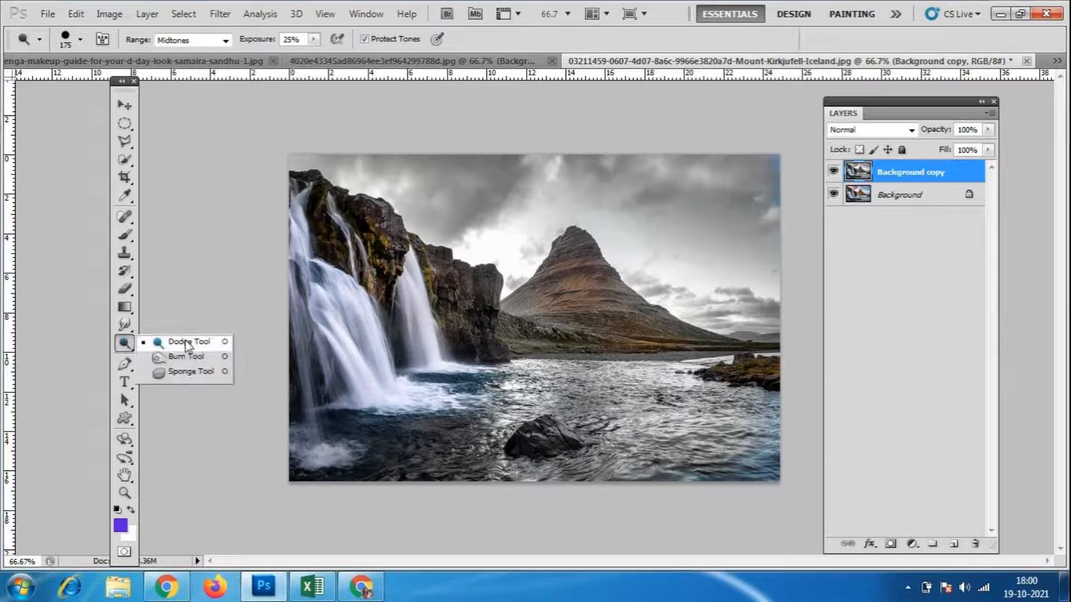
pyautogui.click(196, 373)
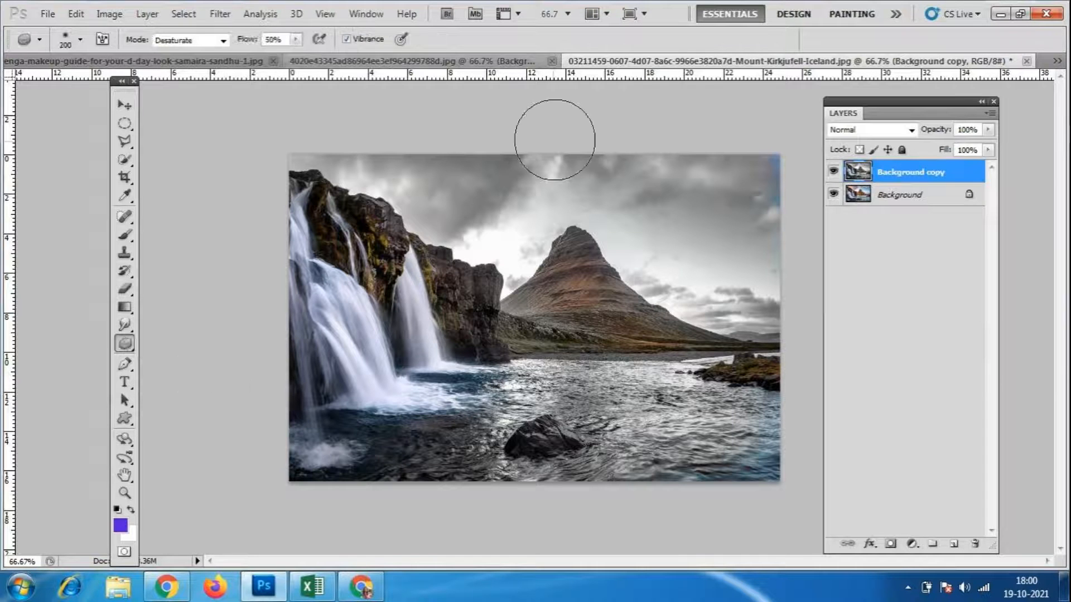
pyautogui.moveTo(631, 175)
pyautogui.mouseDown()
pyautogui.moveTo(473, 206)
pyautogui.moveTo(502, 228)
pyautogui.moveTo(603, 241)
pyautogui.moveTo(500, 241)
pyautogui.moveTo(609, 257)
pyautogui.moveTo(569, 292)
pyautogui.moveTo(669, 299)
pyautogui.mouseUp()
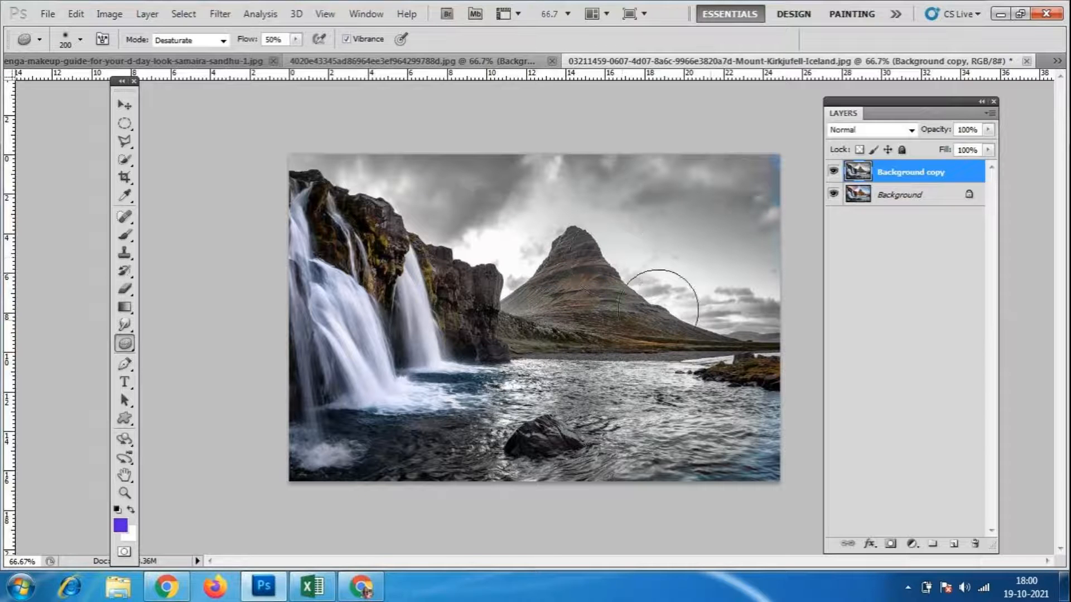
pyautogui.moveTo(746, 256)
pyautogui.mouseDown()
pyautogui.moveTo(616, 298)
pyautogui.moveTo(715, 303)
pyautogui.moveTo(649, 293)
pyautogui.moveTo(581, 238)
pyautogui.moveTo(679, 240)
pyautogui.moveTo(644, 226)
pyautogui.mouseUp()
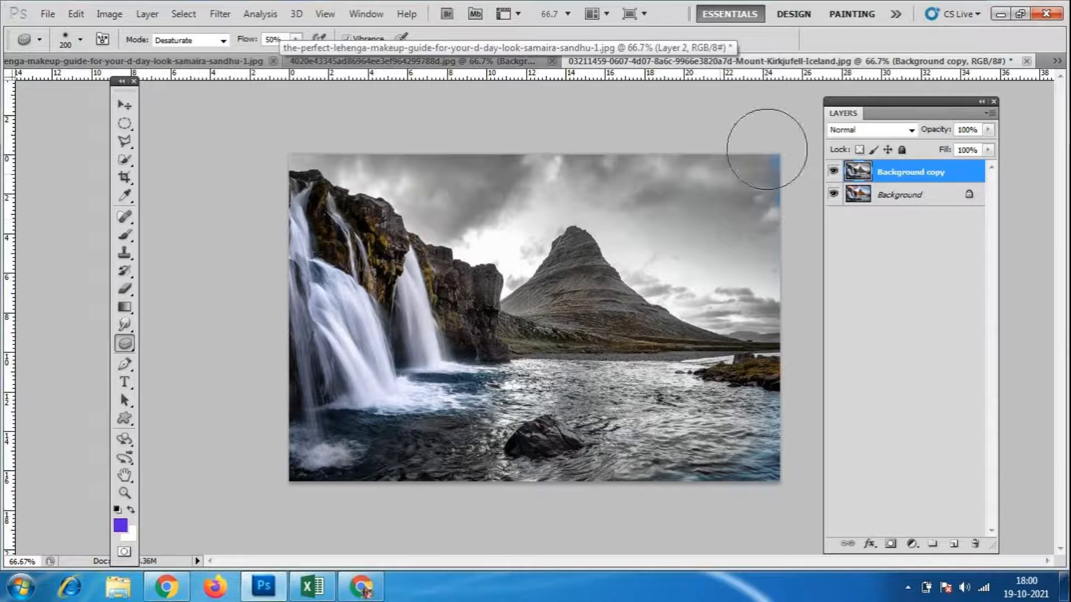
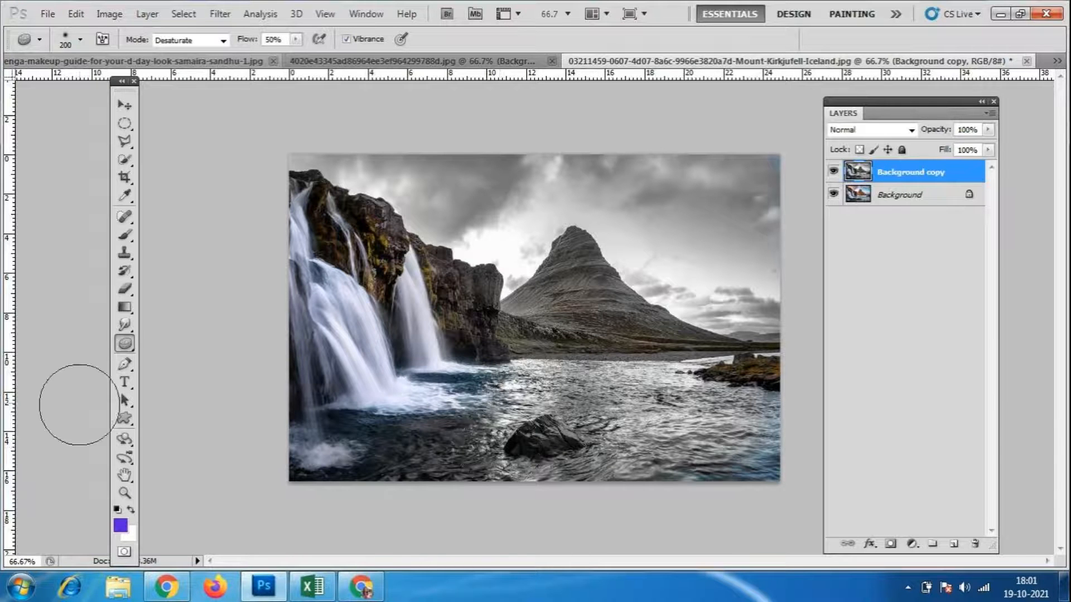
# - Lighten the grey sky with the 175 px Dodge tool at 25% exposure and darken it with the 150 px Burn tool at 20%
pyautogui.rightClick(122, 347)
pyautogui.click(168, 342)
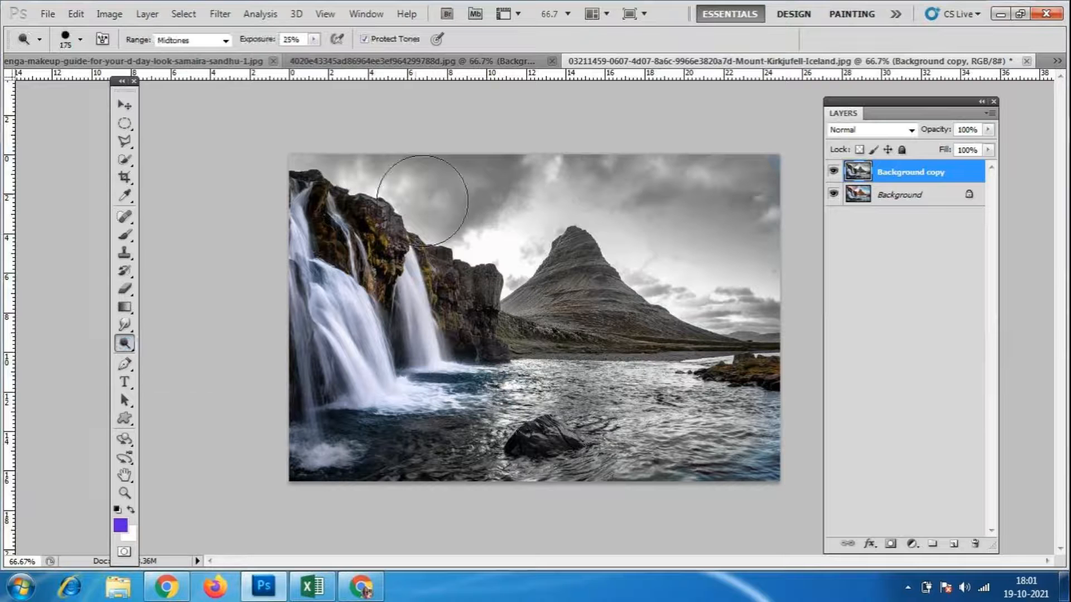
pyautogui.moveTo(335, 165)
pyautogui.mouseDown()
pyautogui.moveTo(790, 166)
pyautogui.moveTo(796, 195)
pyautogui.moveTo(775, 220)
pyautogui.moveTo(448, 216)
pyautogui.mouseUp()
pyautogui.moveTo(570, 181)
pyautogui.mouseDown()
pyautogui.moveTo(649, 183)
pyautogui.moveTo(342, 183)
pyautogui.moveTo(662, 205)
pyautogui.moveTo(318, 207)
pyautogui.mouseUp()
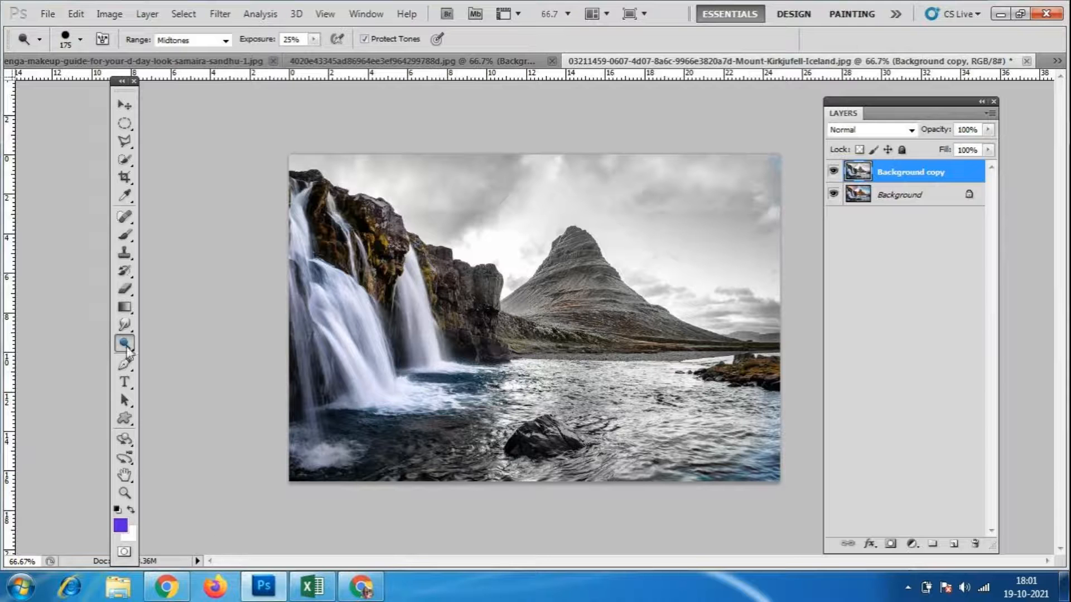
pyautogui.moveTo(125, 349); pyautogui.dragTo(173, 356)
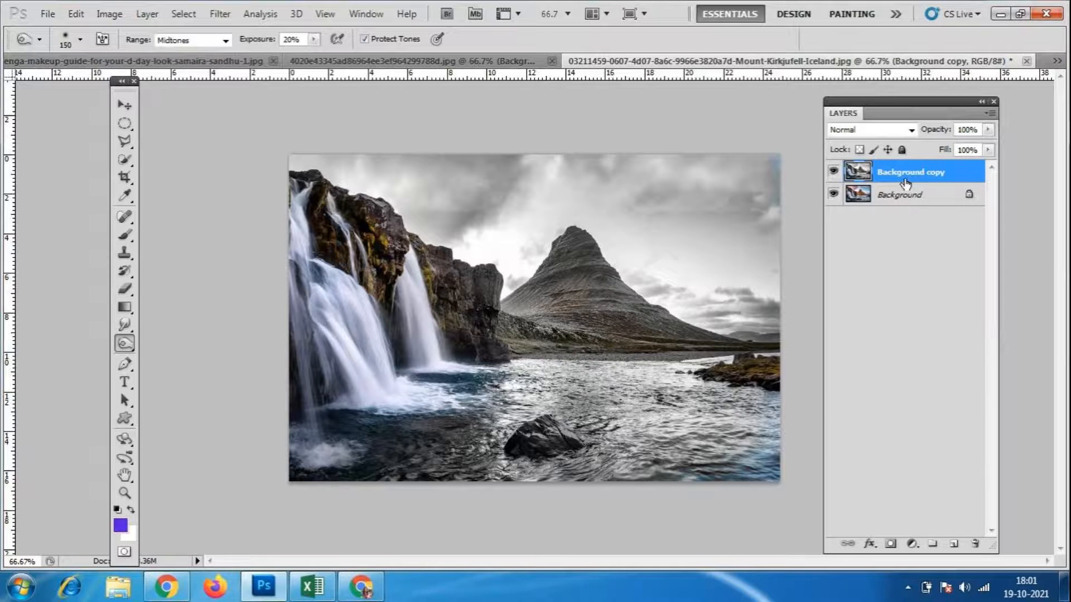
# - Compare the edit with the original by hiding the Background copy layer, selecting Background and showing the copy again
pyautogui.click(833, 171)
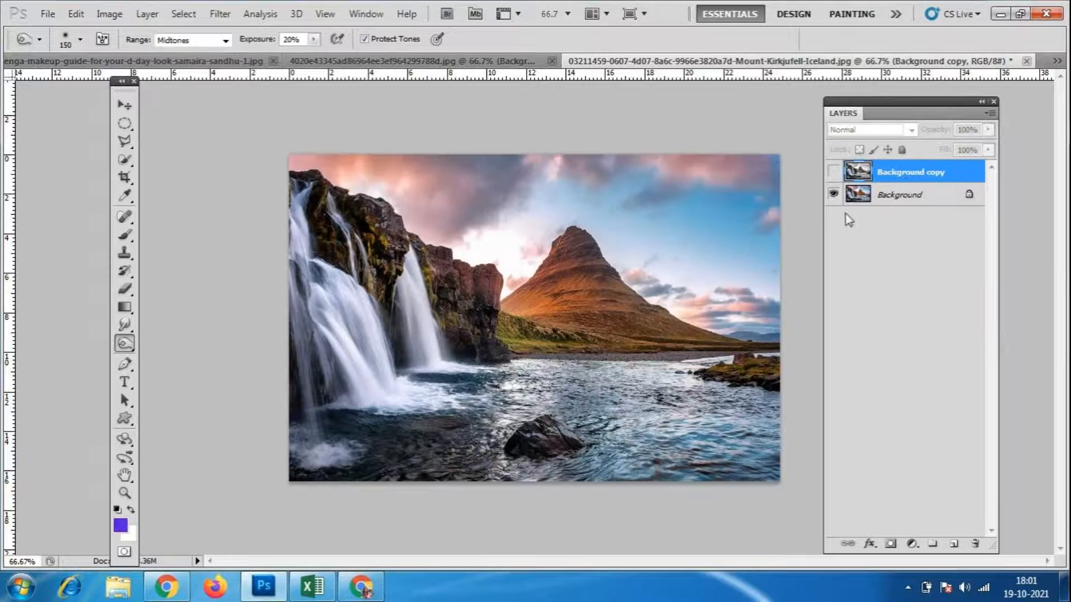
pyautogui.click(915, 202)
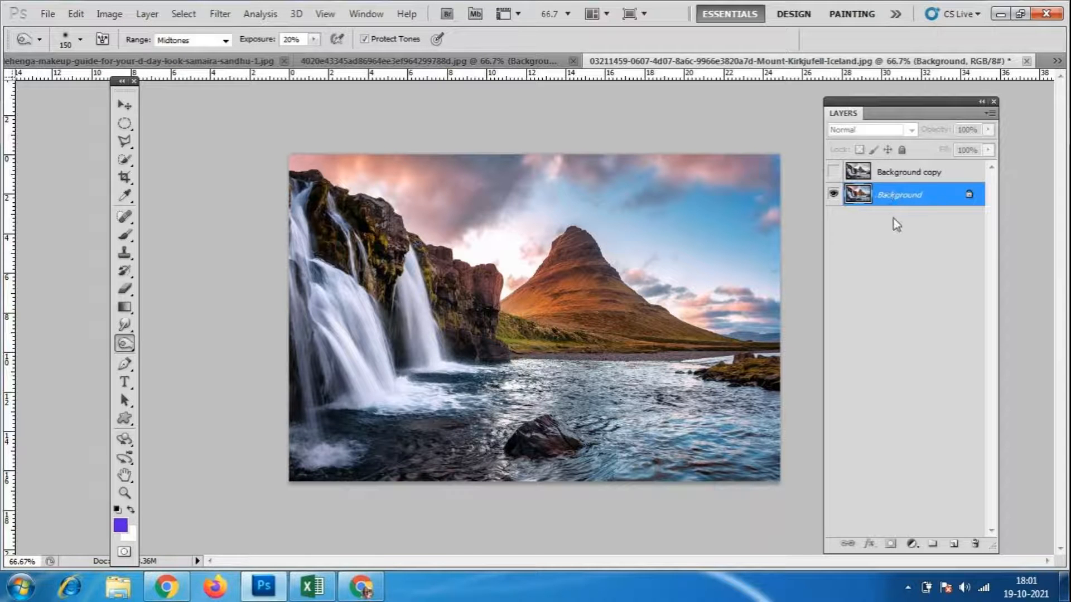
pyautogui.click(835, 174)
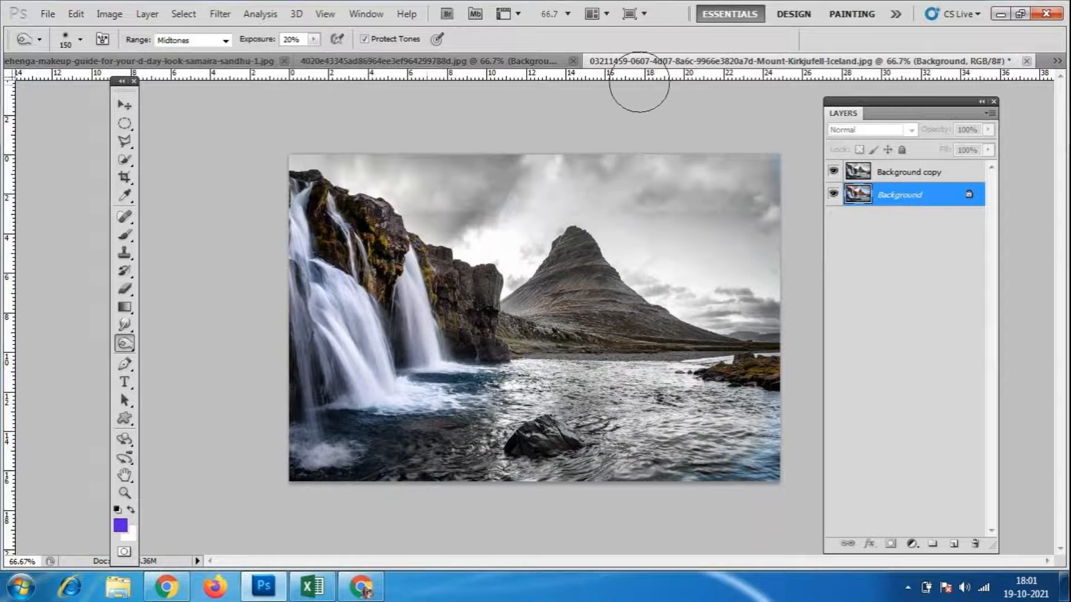
# - Erase the Background copy layer over the mountain with the 80 px Eraser to bring back its original colour
pyautogui.click(126, 289)
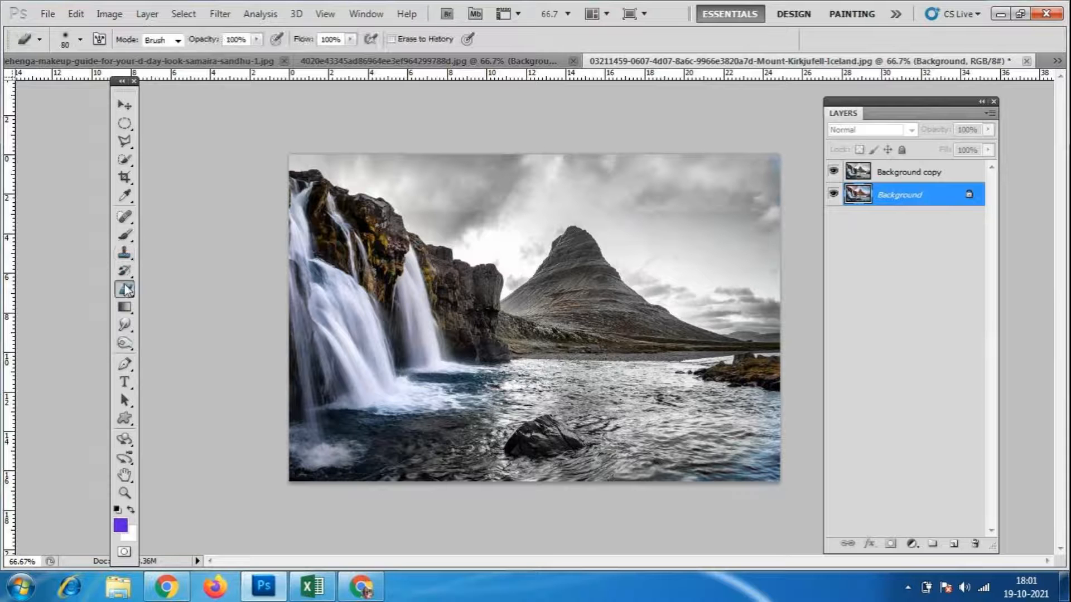
pyautogui.rightClick(127, 288)
pyautogui.click(179, 291)
pyautogui.click(909, 172)
pyautogui.moveTo(565, 248)
pyautogui.mouseDown()
pyautogui.moveTo(537, 298)
pyautogui.moveTo(569, 258)
pyautogui.moveTo(571, 286)
pyautogui.moveTo(571, 266)
pyautogui.moveTo(519, 309)
pyautogui.moveTo(598, 315)
pyautogui.moveTo(578, 259)
pyautogui.moveTo(638, 318)
pyautogui.moveTo(689, 338)
pyautogui.moveTo(525, 329)
pyautogui.moveTo(717, 339)
pyautogui.moveTo(679, 330)
pyautogui.moveTo(565, 244)
pyautogui.moveTo(520, 304)
pyautogui.moveTo(649, 321)
pyautogui.mouseUp()
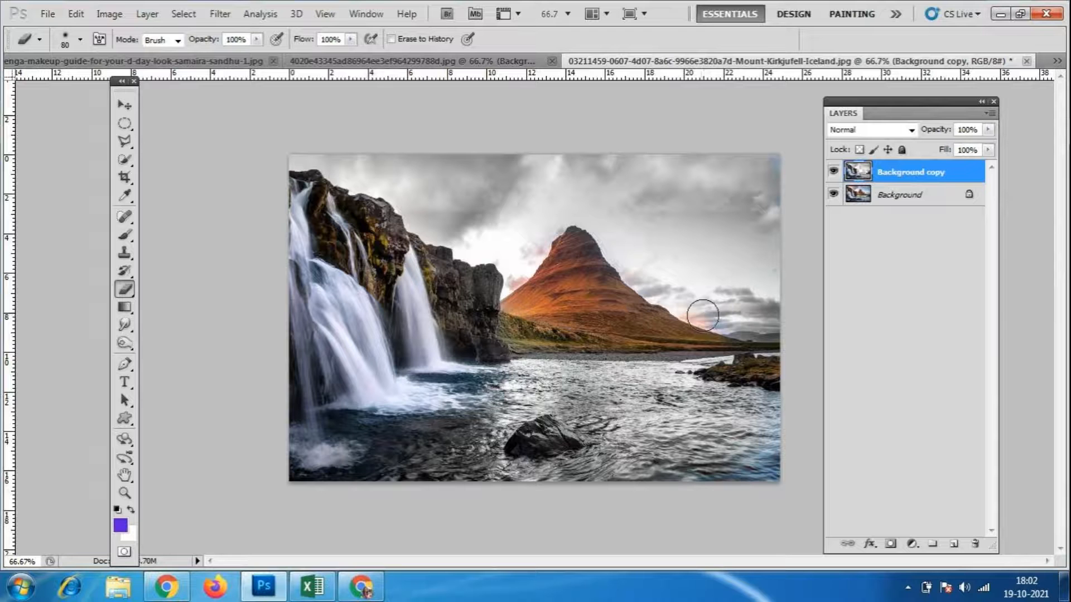
pyautogui.click(49, 14)
pyautogui.click(57, 49)
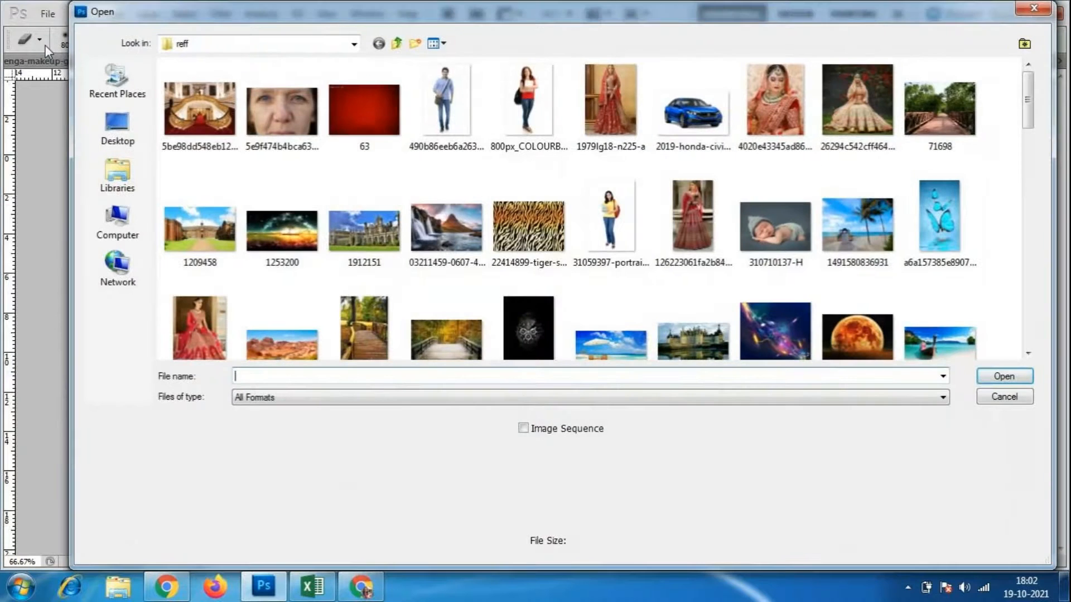
pyautogui.moveTo(1028, 112); pyautogui.dragTo(1036, 229)
pyautogui.click(1012, 397)
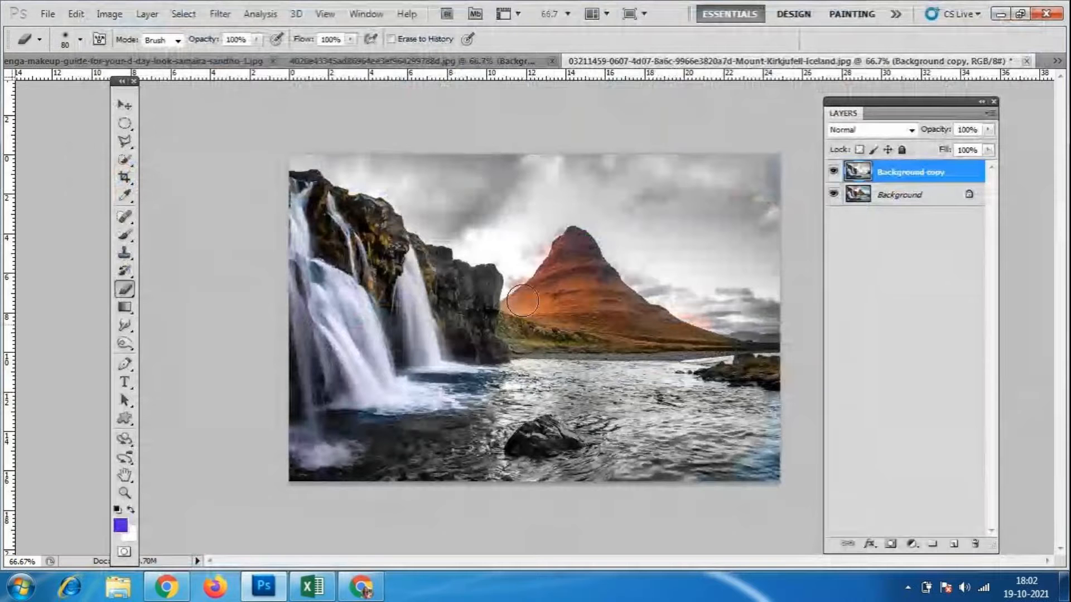
pyautogui.moveTo(368, 595)
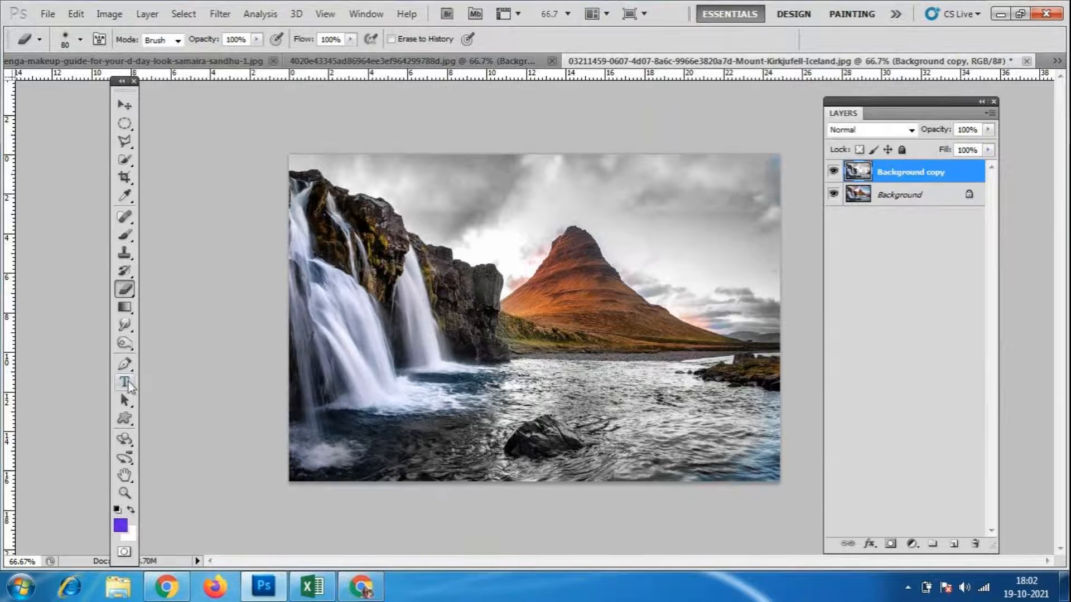
pyautogui.click(124, 343)
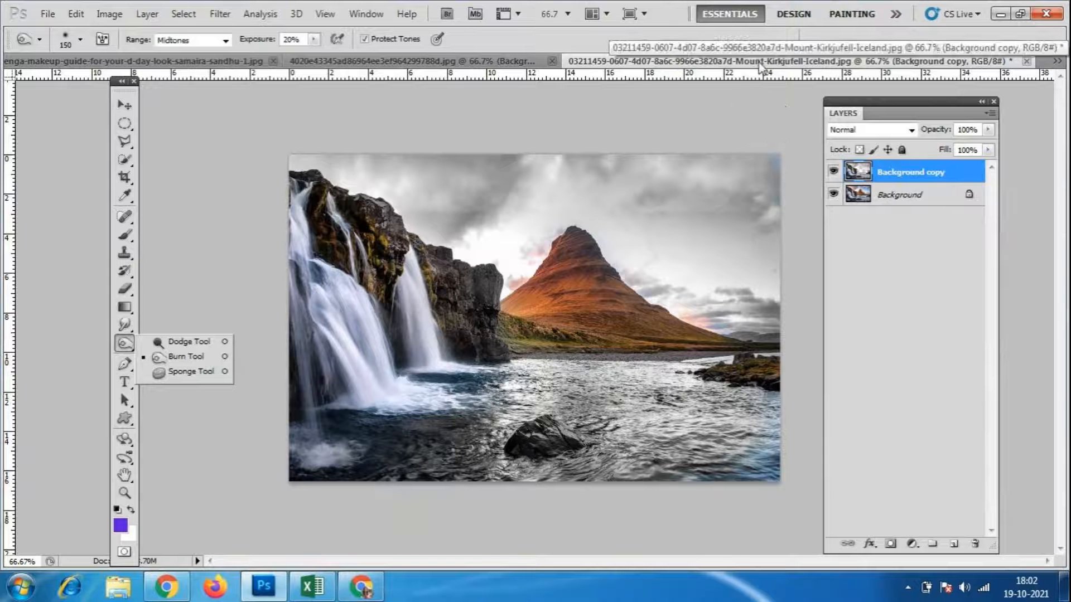
# - Open the image a-500x500 from the reff folder
pyautogui.click(495, 65)
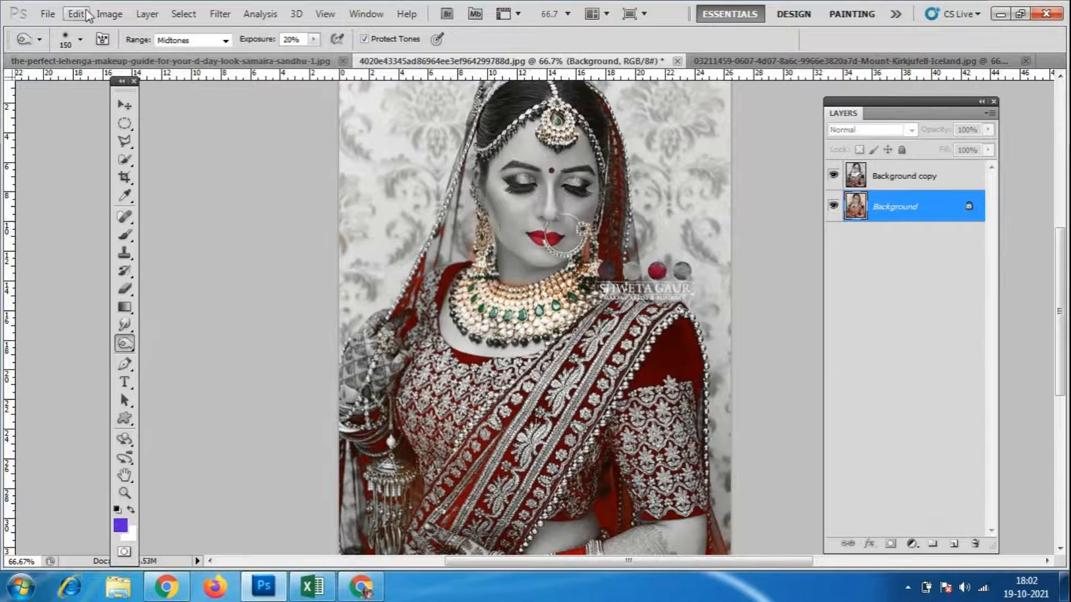
pyautogui.click(48, 14)
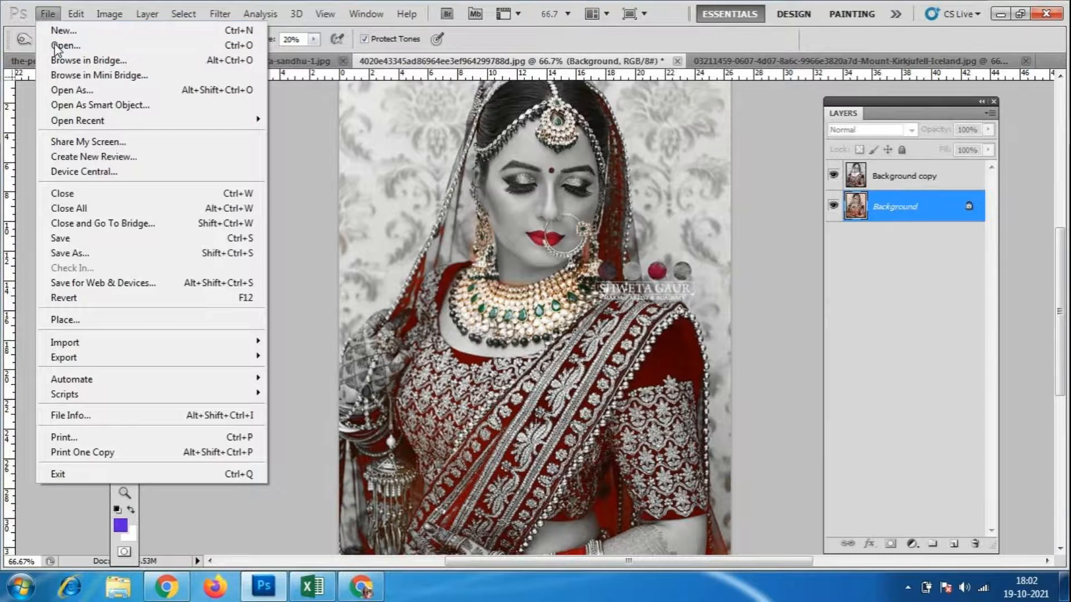
pyautogui.click(53, 45)
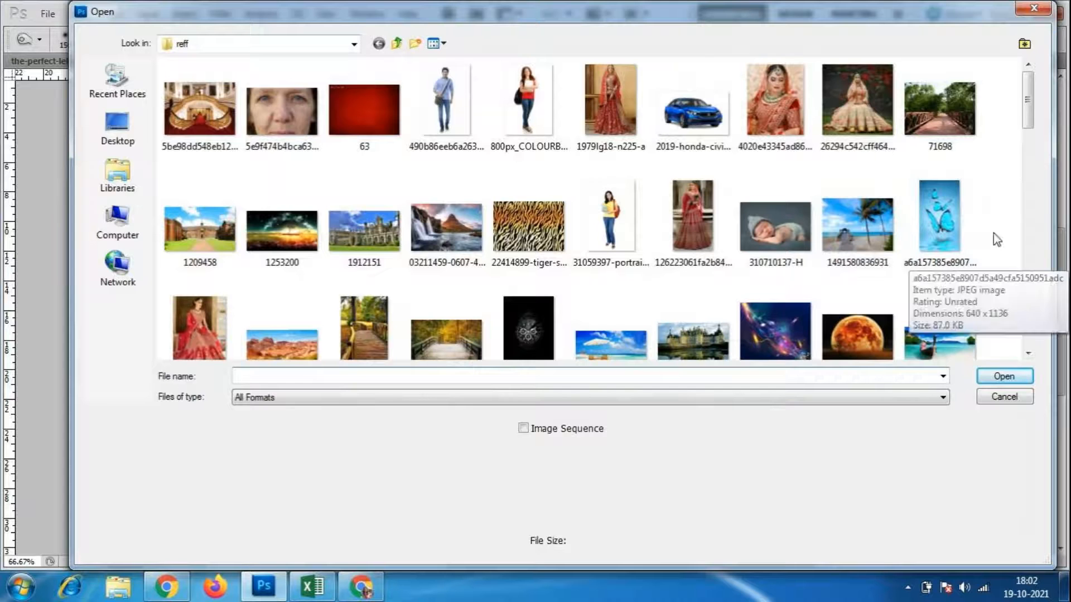
pyautogui.scroll(-1, 1026, 102)
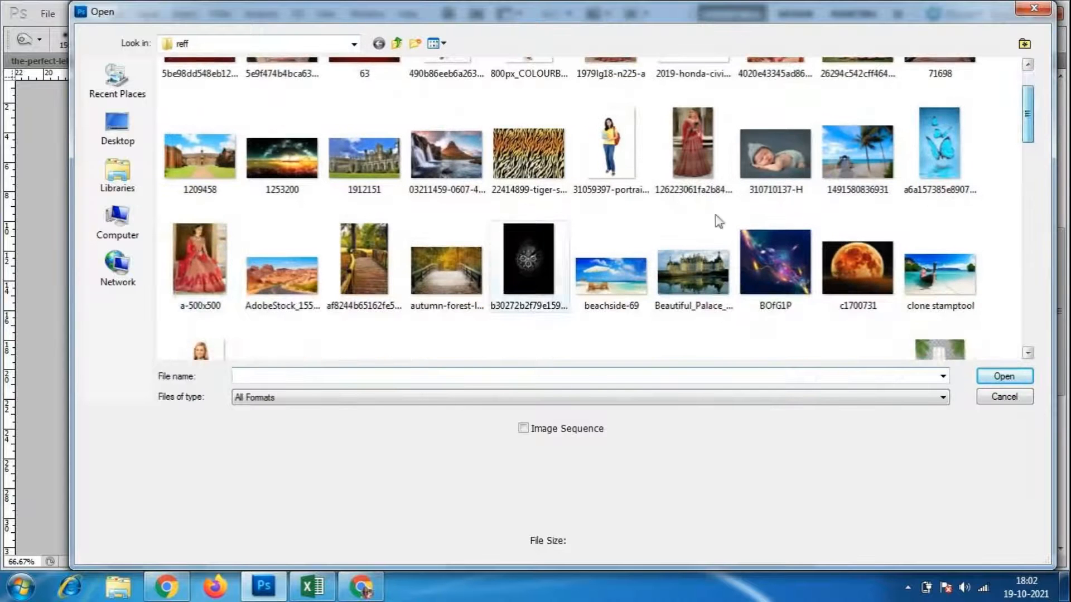
pyautogui.click(199, 263)
pyautogui.click(1003, 377)
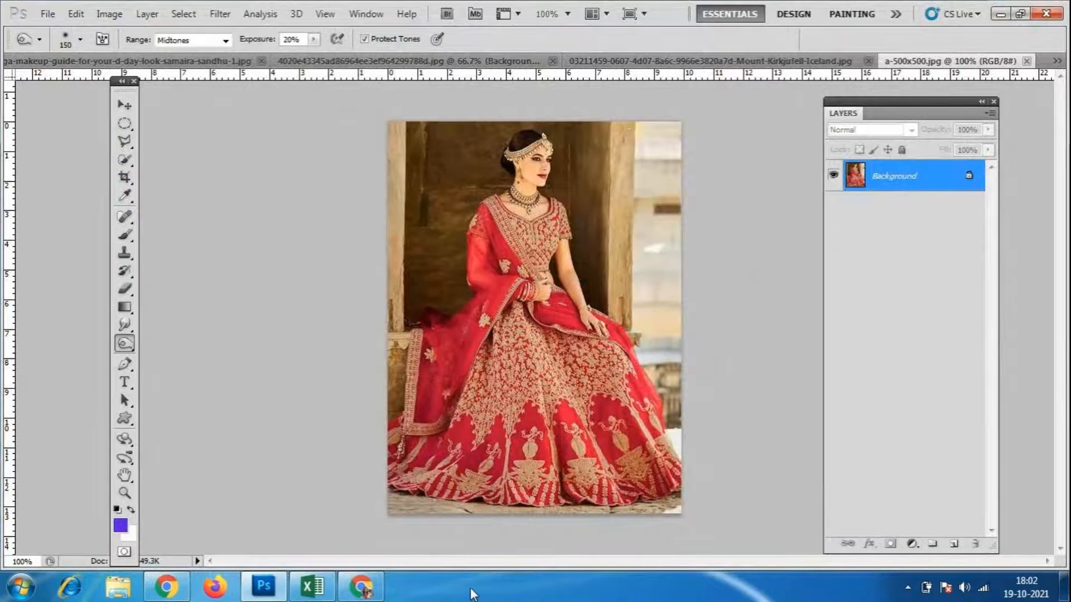
# - Examine the seated bride and the edges of her red dress against the background at 200% zoom
pyautogui.click(125, 142)
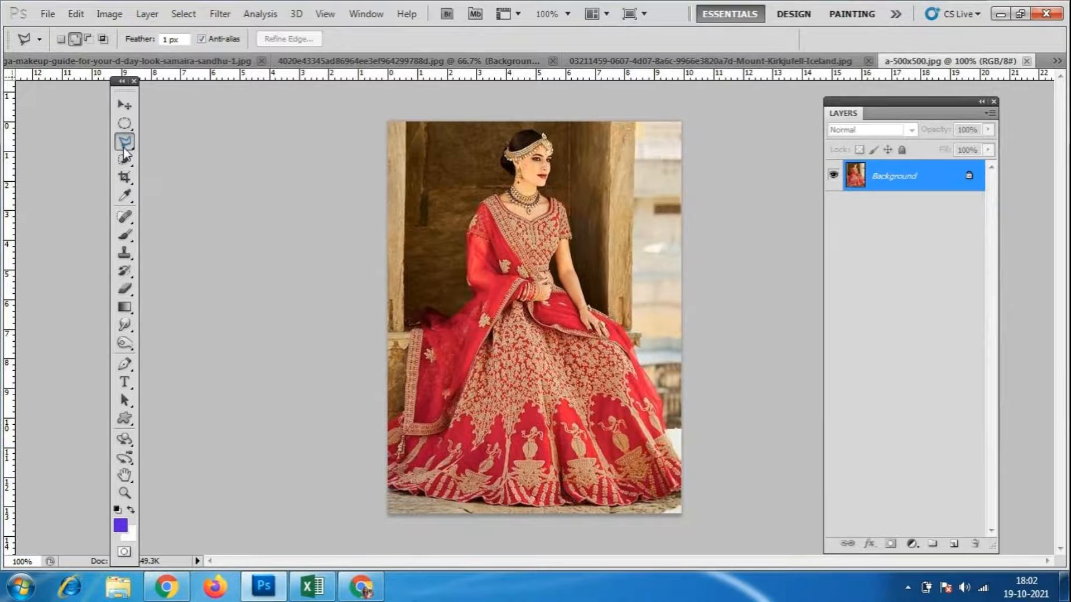
pyautogui.hotkey('ctrl', '+')
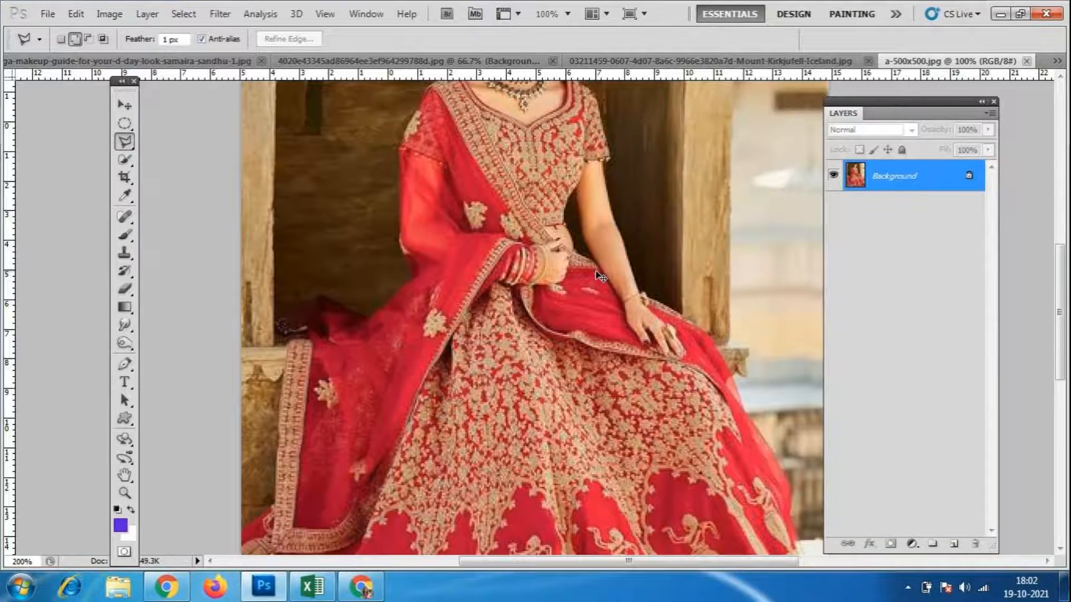
pyautogui.scroll(5, 596, 271)
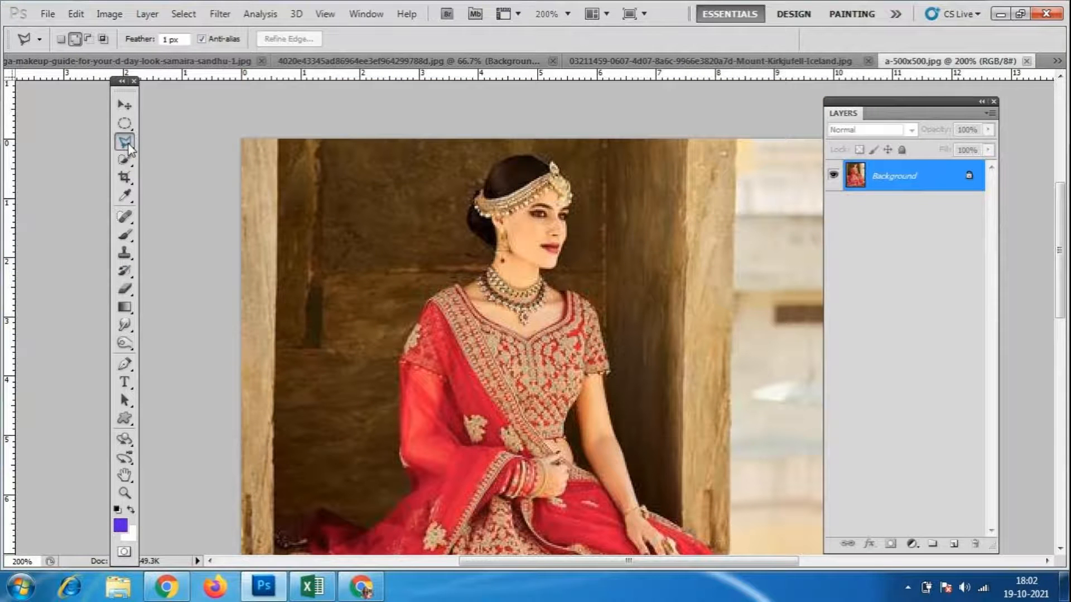
pyautogui.hotkey('ctrl', '-')
pyautogui.hotkey('ctrl', '-')
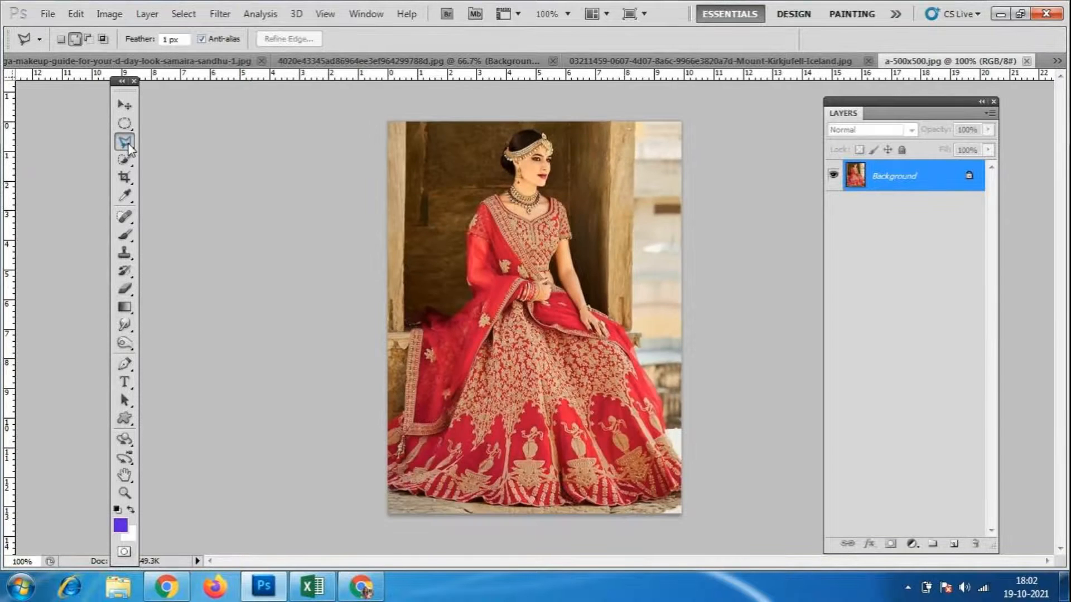
pyautogui.hotkey('ctrl', '+')
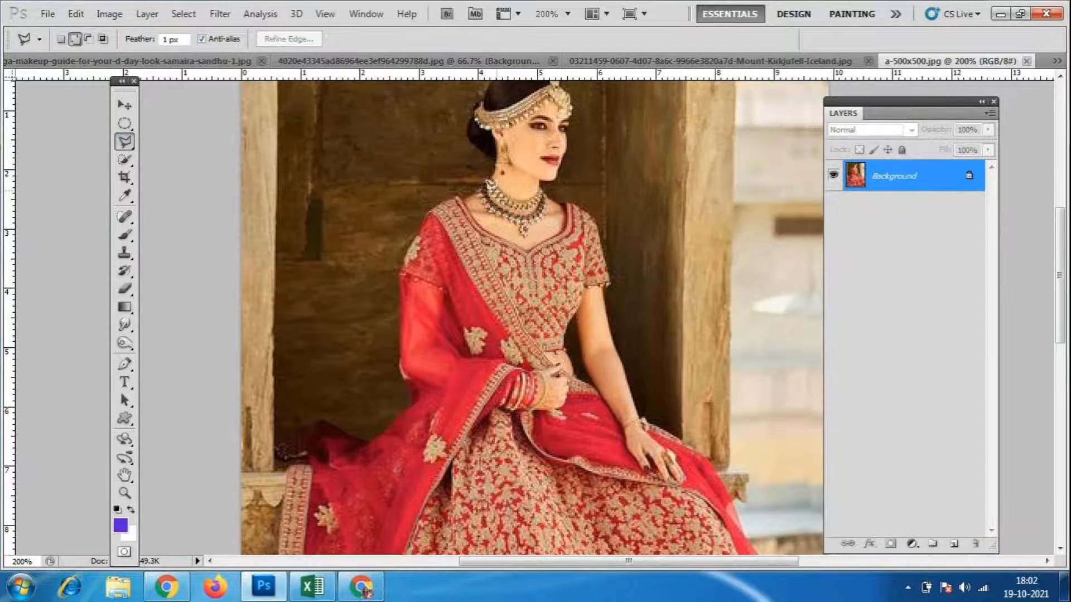
pyautogui.scroll(2, 512, 184)
pyautogui.hotkey('ctrl', '-')
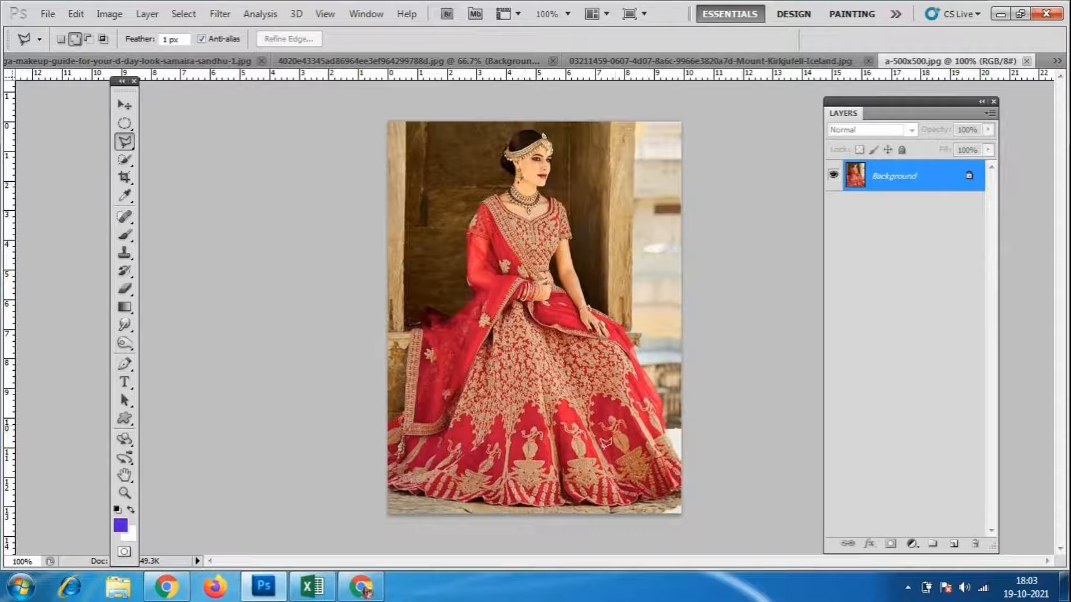
pyautogui.hotkey('ctrl', '+')
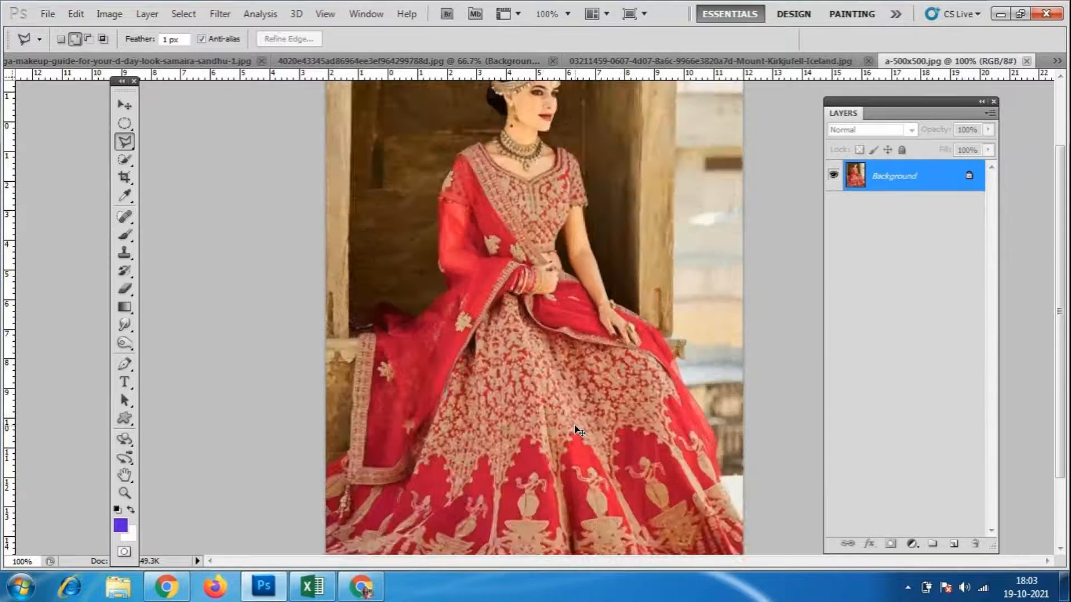
pyautogui.scroll(4, 578, 433)
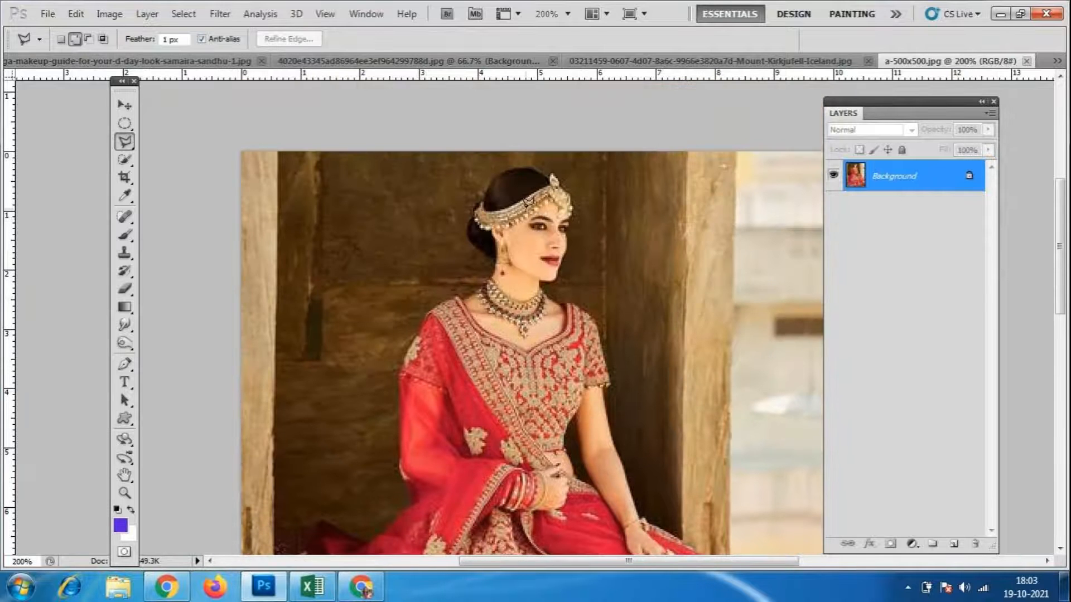
# - Try erasing the dark wooden background beside the bride with the Magic Eraser at tolerance 32, and undo it
pyautogui.click(124, 289)
pyautogui.rightClick(128, 293)
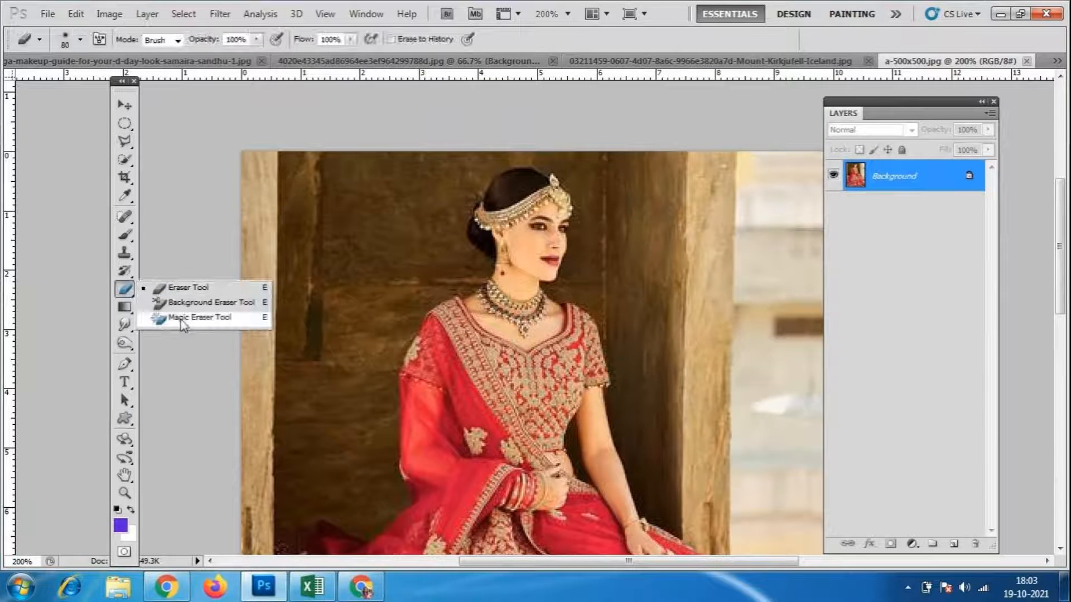
pyautogui.click(183, 321)
pyautogui.click(354, 286)
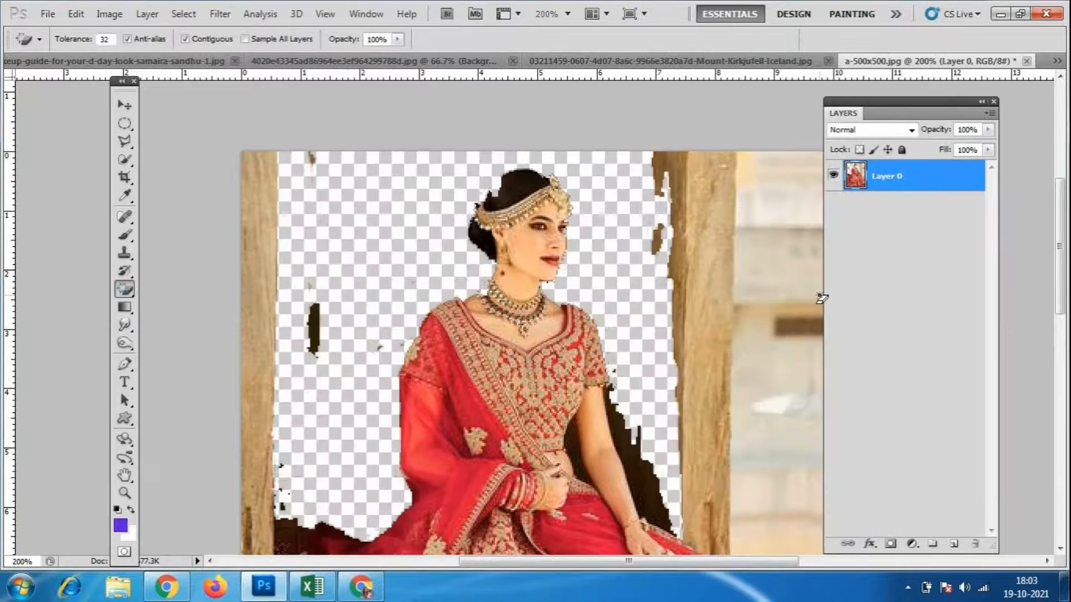
pyautogui.hotkey('ctrl', 'z')
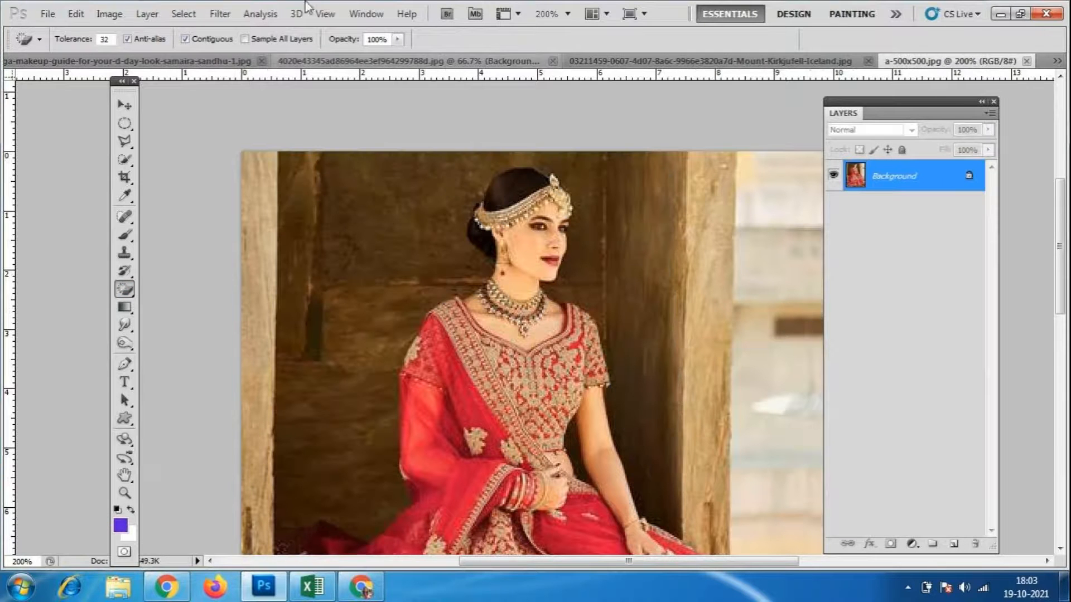
# - Start a Polygonal Lasso outline at the top of the bride's hair and trace the back of her head and neck to the shoulder
pyautogui.click(126, 143)
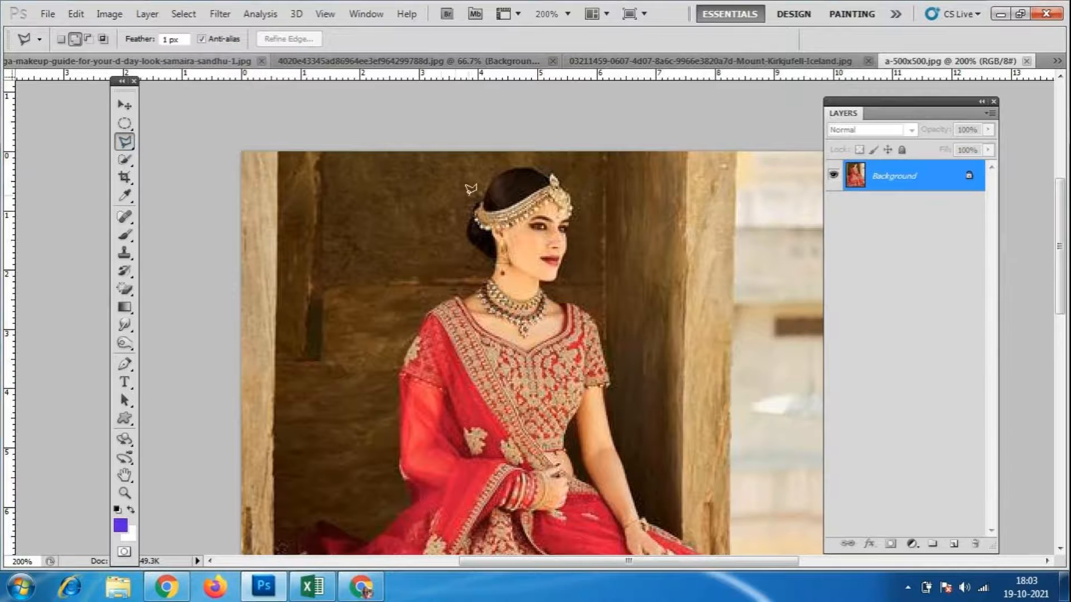
pyautogui.hotkey('ctrl', '+')
pyautogui.hotkey('ctrl', '+')
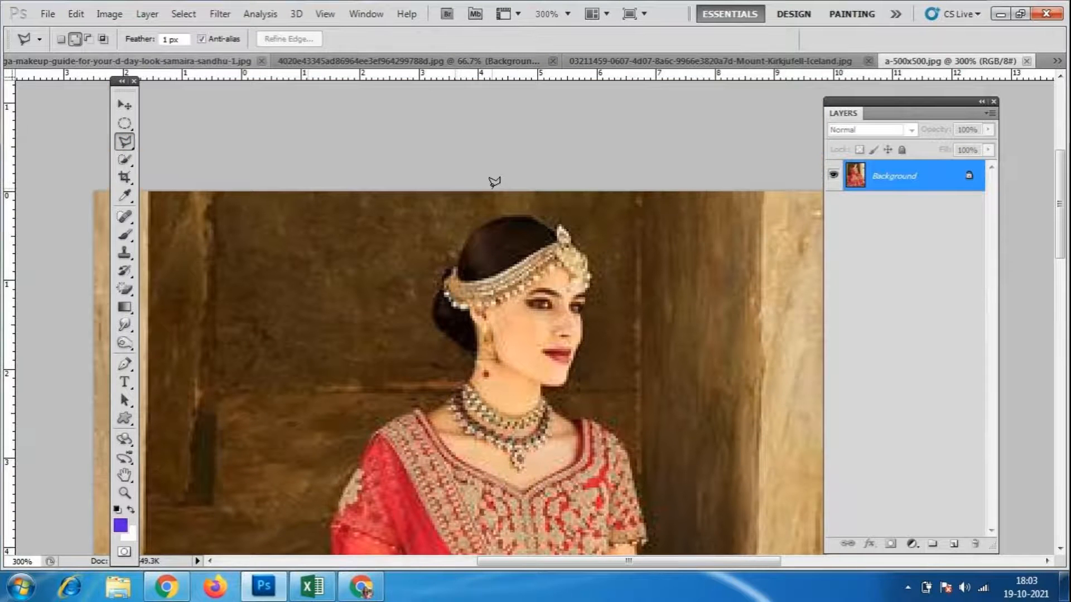
pyautogui.click(531, 216)
pyautogui.click(481, 223)
pyautogui.click(464, 242)
pyautogui.click(452, 268)
pyautogui.click(431, 289)
pyautogui.click(434, 328)
pyautogui.click(456, 346)
pyautogui.click(475, 351)
pyautogui.click(472, 377)
pyautogui.click(436, 406)
pyautogui.click(376, 430)
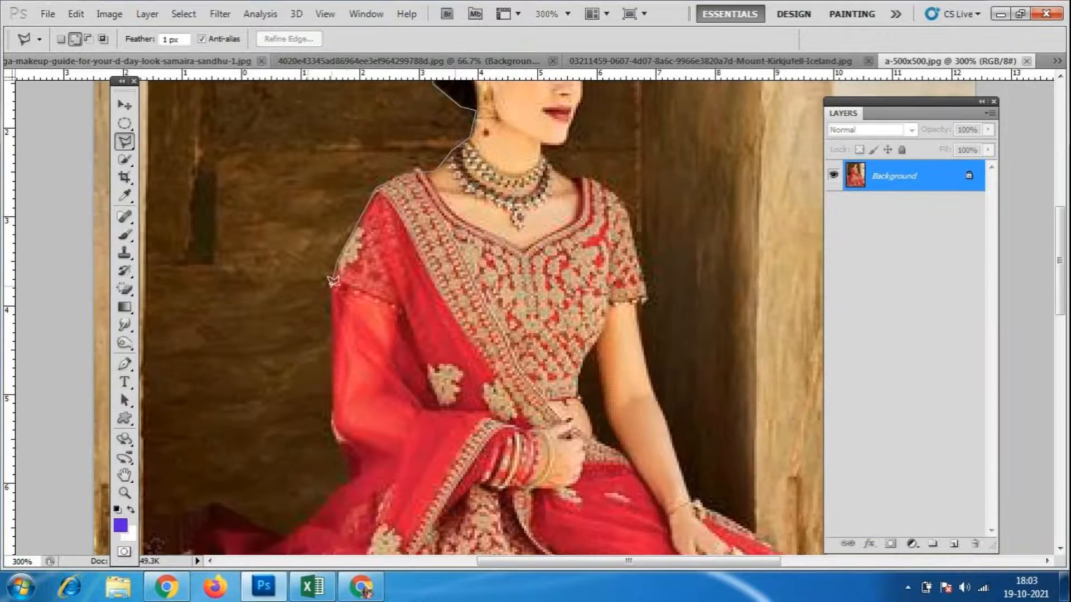
# - Continue the lasso outline down the red sleeve and along the draped scarf to the top of its embroidered border
pyautogui.click(334, 284)
pyautogui.click(334, 432)
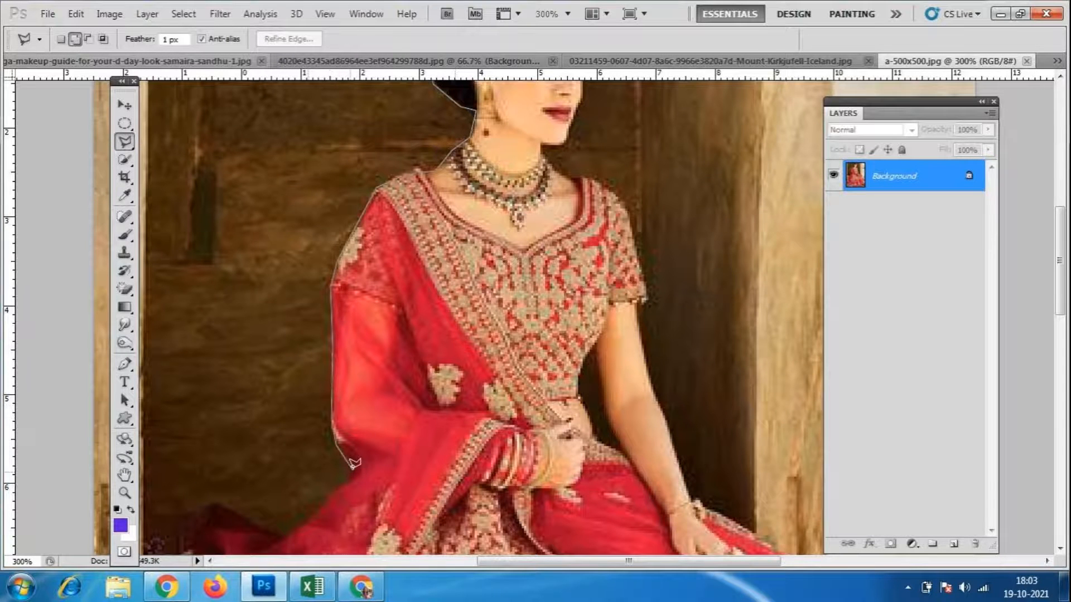
pyautogui.click(350, 477)
pyautogui.scroll(-5, 334, 301)
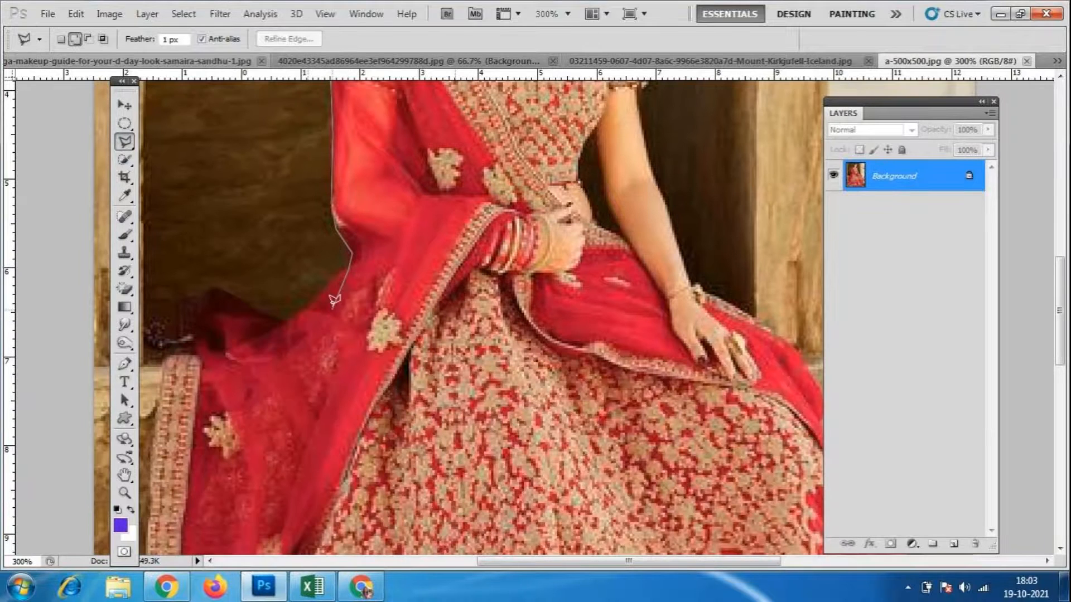
pyautogui.click(272, 324)
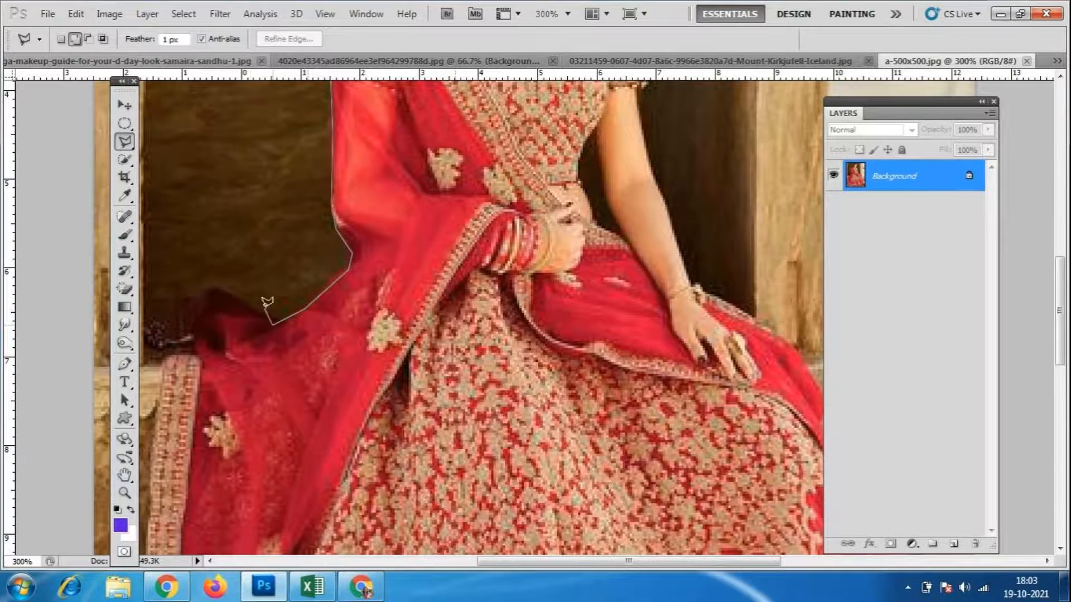
pyautogui.click(216, 291)
pyautogui.click(187, 316)
pyautogui.click(185, 338)
pyautogui.click(179, 354)
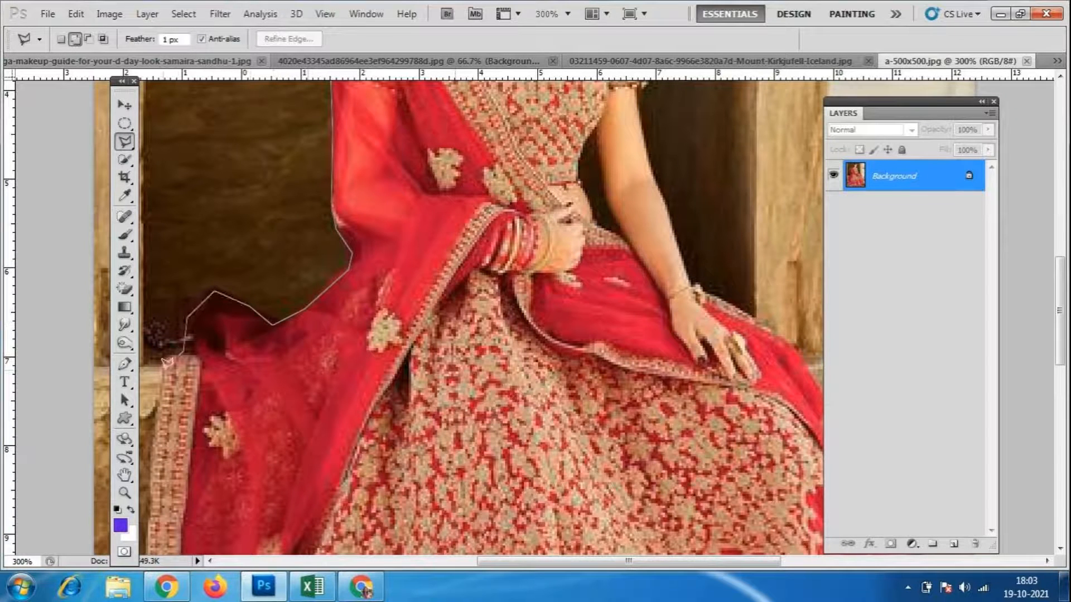
# - Trace the lasso outline down the scarf's outer border, around the skirt's outer edge and along its bottom hem
pyautogui.scroll(-5, 158, 397)
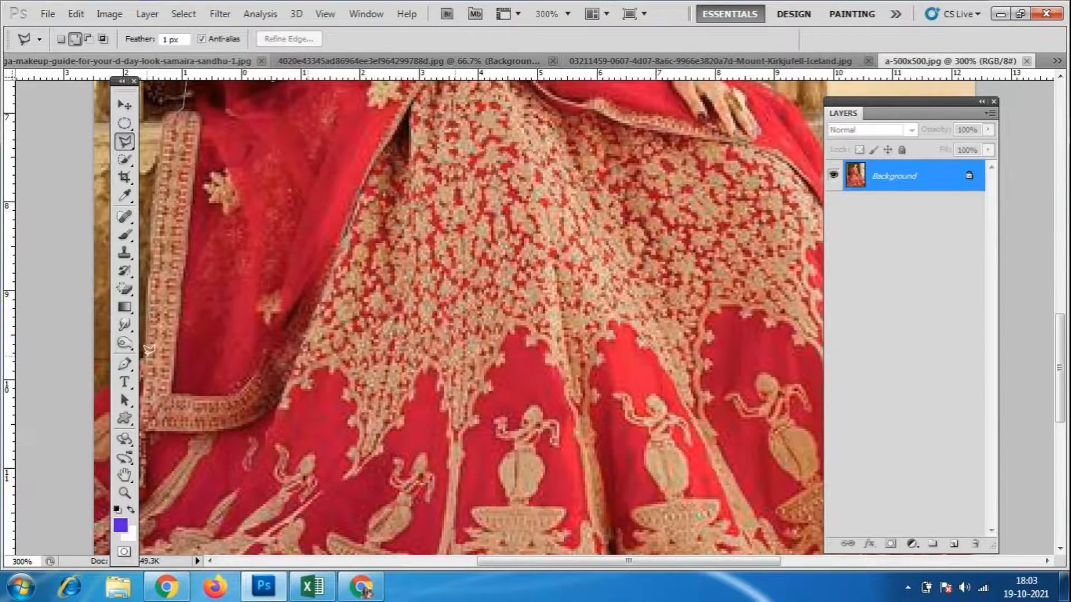
pyautogui.click(147, 350)
pyautogui.scroll(-2, 148, 350)
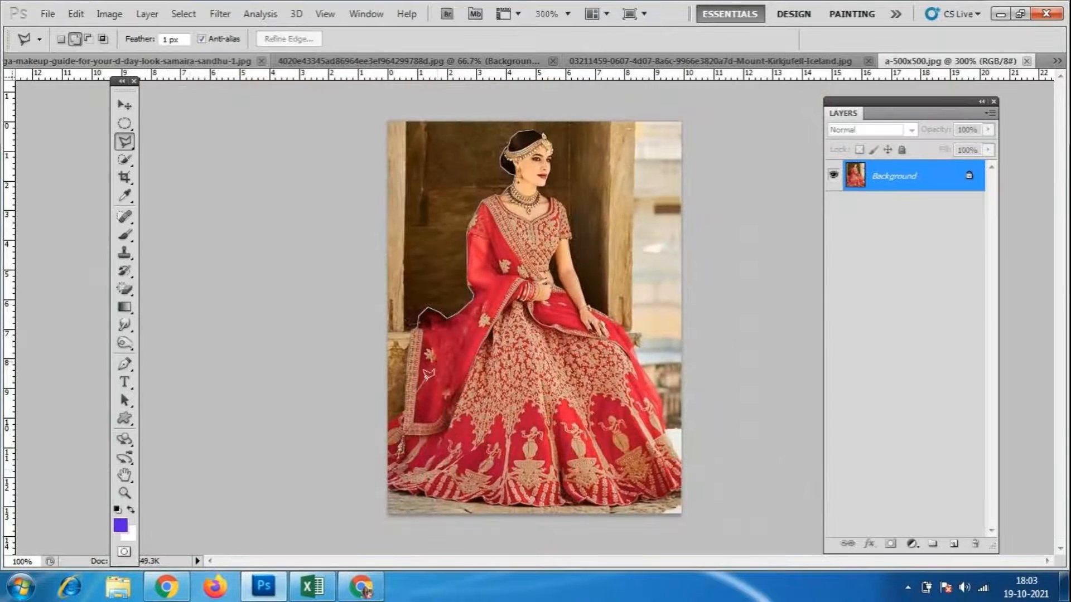
pyautogui.scroll(1, 439, 463)
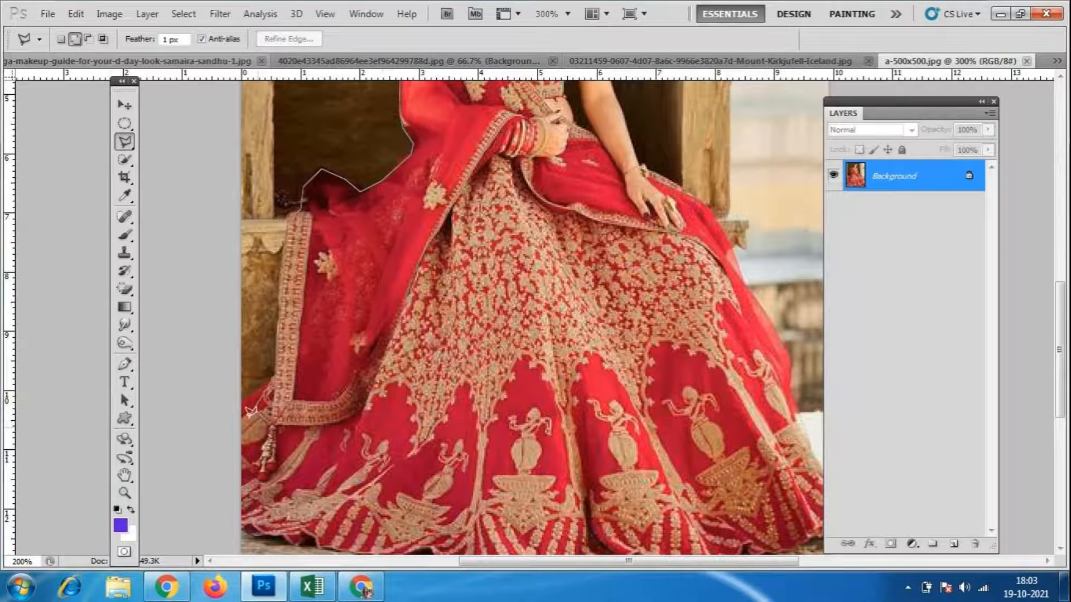
pyautogui.click(239, 534)
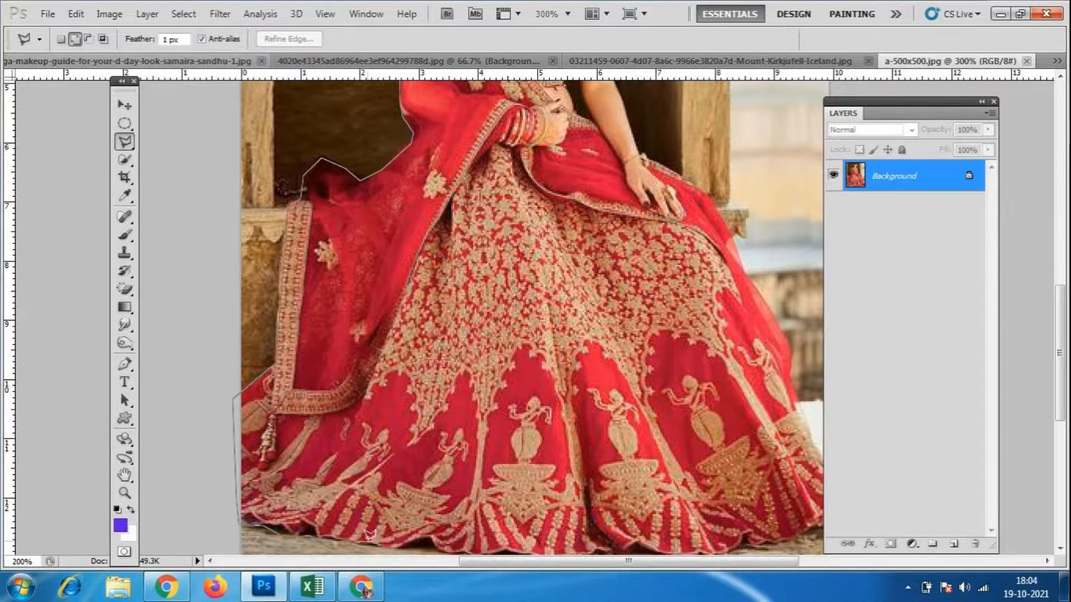
pyautogui.click(432, 542)
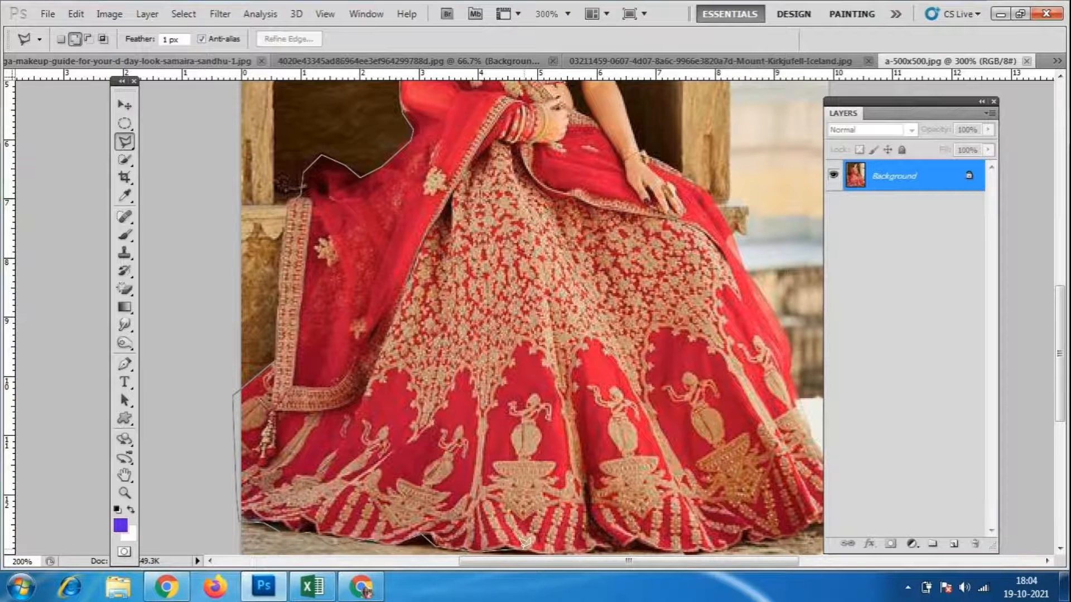
# - Continue the polygonal lasso outline along the scalloped bottom hem of the woman's red skirt
pyautogui.click(616, 548)
pyautogui.click(635, 536)
pyautogui.click(663, 548)
pyautogui.click(747, 533)
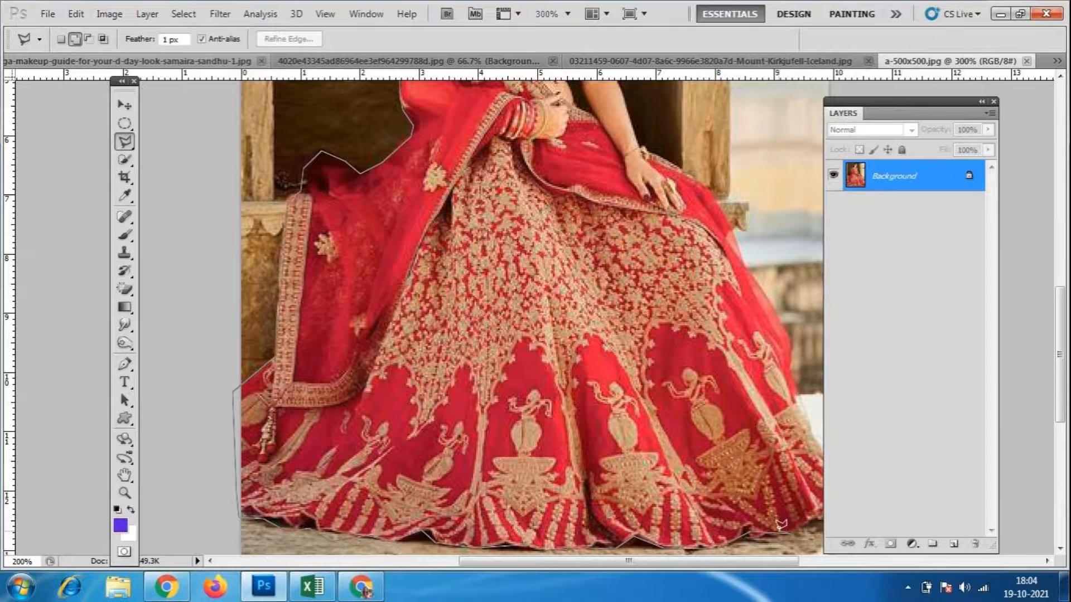
pyautogui.hotkey('ctrl', '-')
pyautogui.hotkey('ctrl', '-')
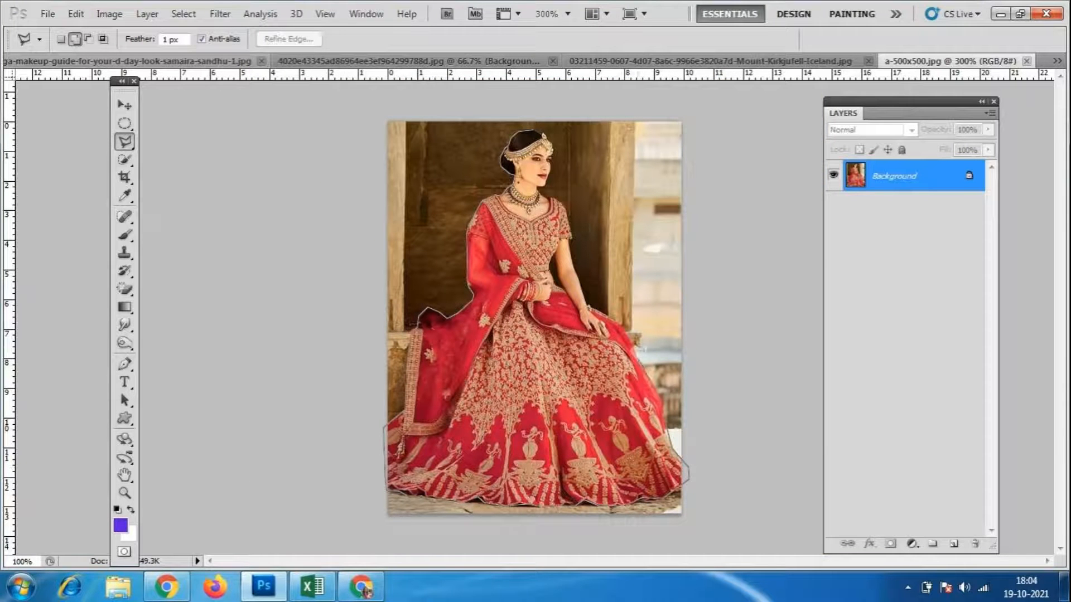
# - Extend the lasso outline from the knee up along the woman's arm and sleeve to her shoulder
pyautogui.hotkey('ctrl', '+')
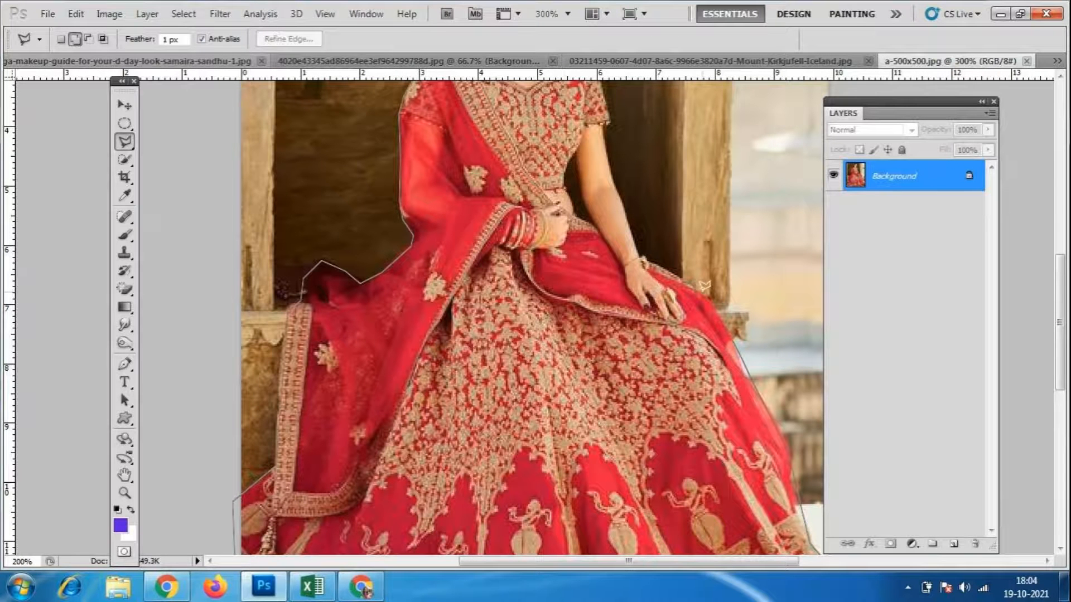
pyautogui.click(644, 259)
pyautogui.click(622, 197)
pyautogui.scroll(5, 612, 115)
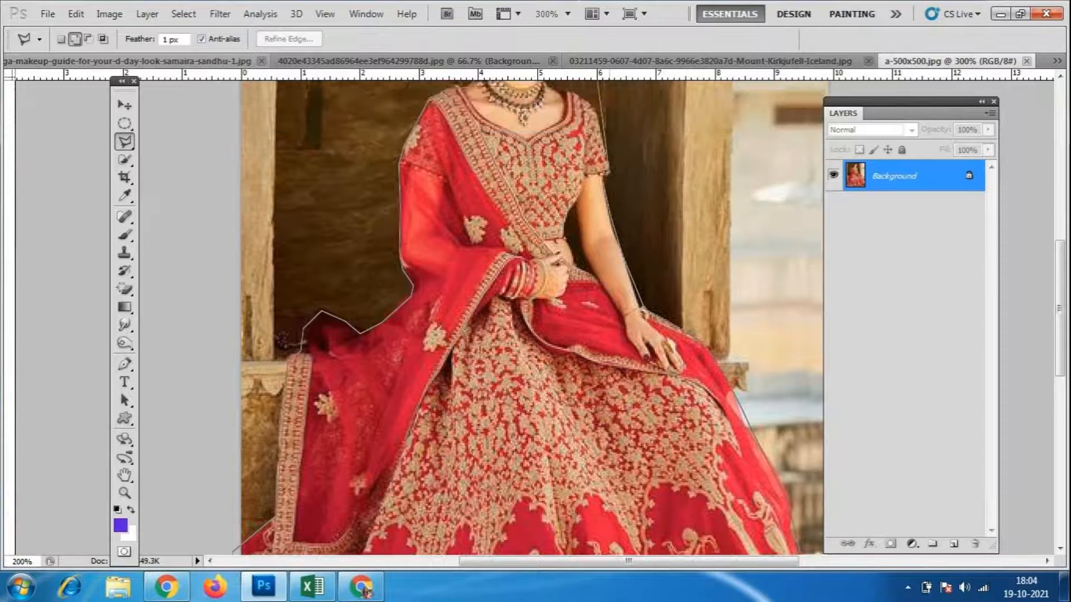
pyautogui.click(601, 268)
pyautogui.click(592, 245)
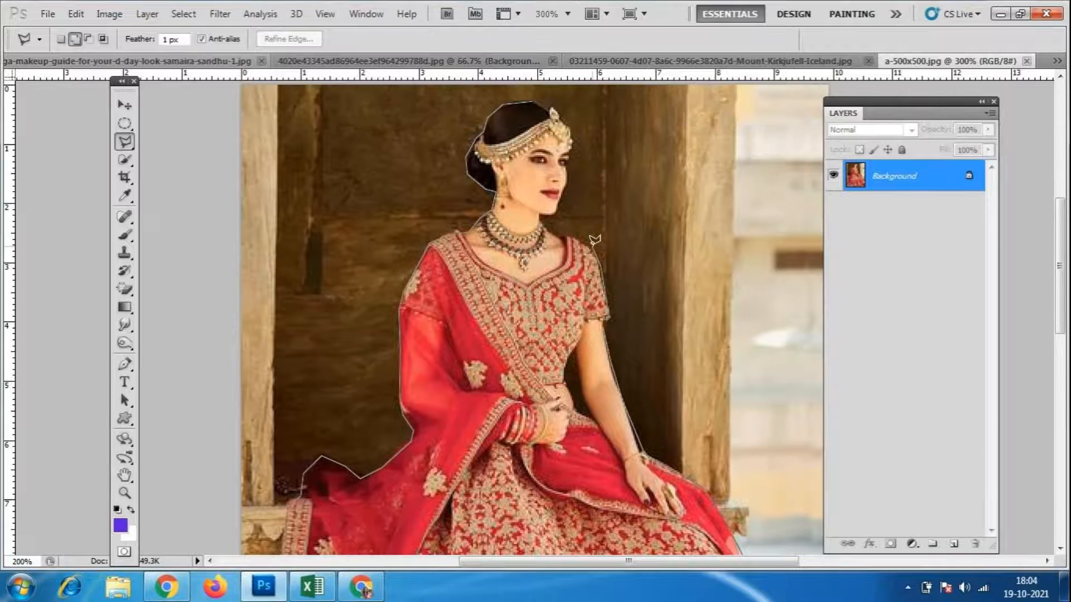
# - Trace the lasso outline around the woman's face, headpiece and hair, closing the selection around her whole figure
pyautogui.click(565, 191)
pyautogui.click(568, 169)
pyautogui.click(573, 148)
pyautogui.click(571, 124)
pyautogui.click(560, 119)
pyautogui.click(554, 102)
pyautogui.click(536, 94)
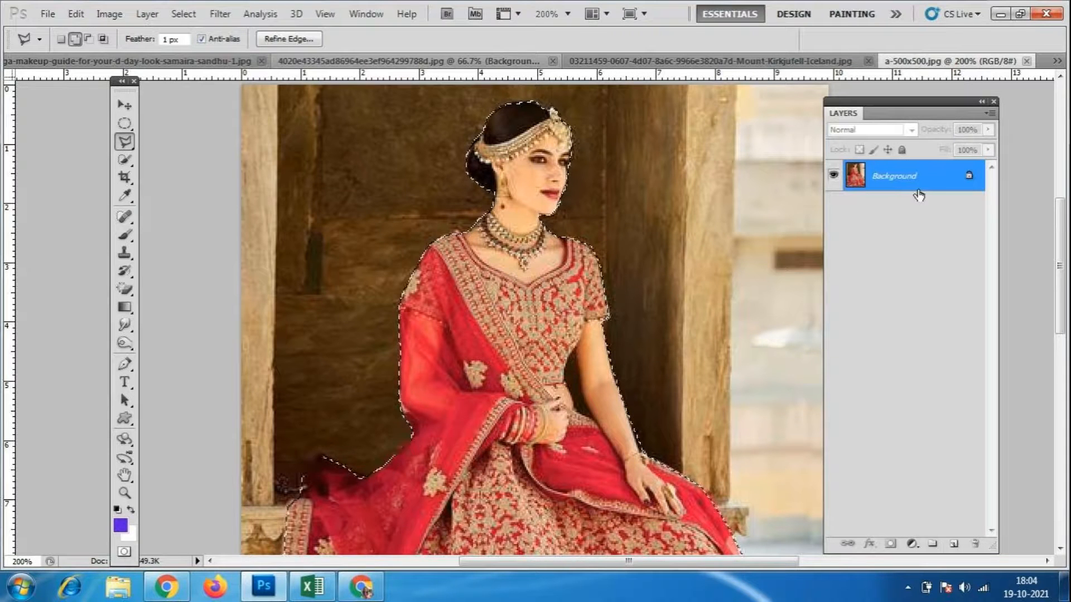
# - Copy the selected woman to a new layer, hide the Background layer and check the cut-out's edges
pyautogui.hotkey('ctrl', 'j')
pyautogui.click(832, 207)
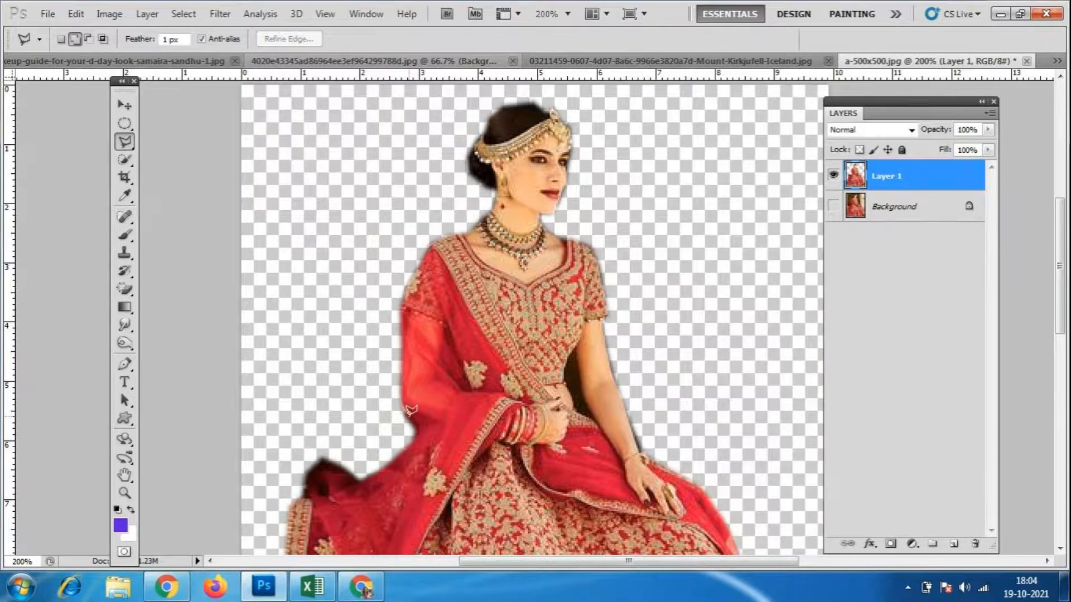
pyautogui.hotkey('ctrl', '-')
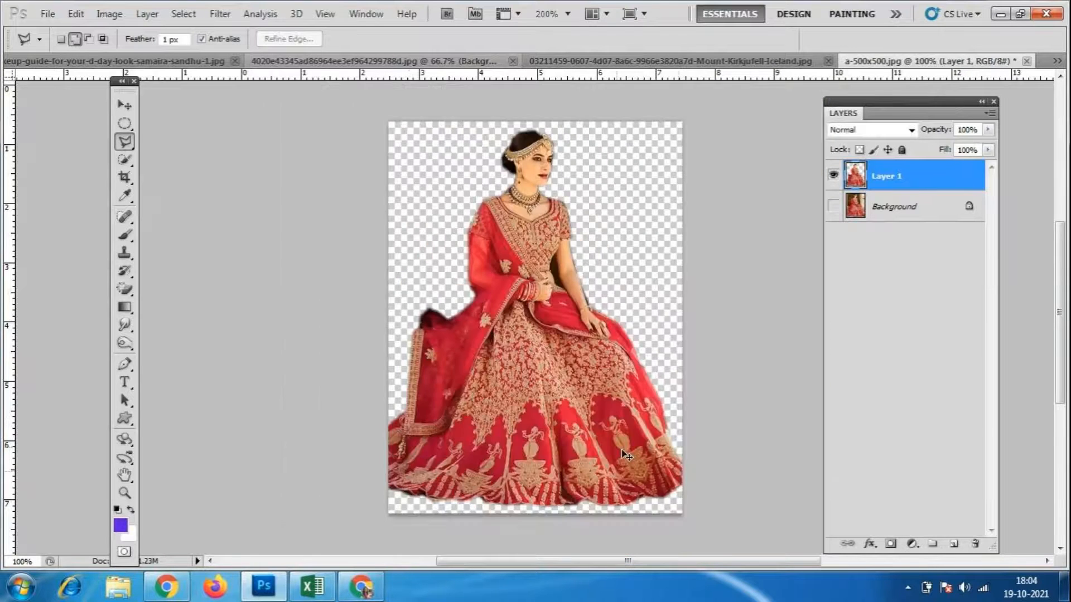
pyautogui.hotkey('ctrl', '+')
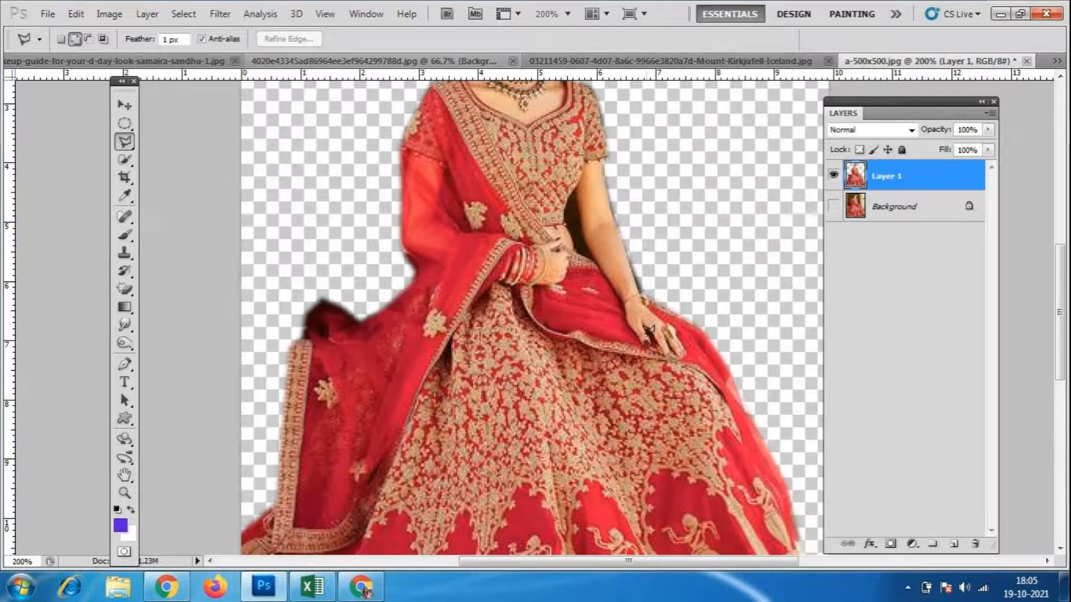
pyautogui.scroll(-3, 633, 262)
pyautogui.scroll(-3, 633, 262)
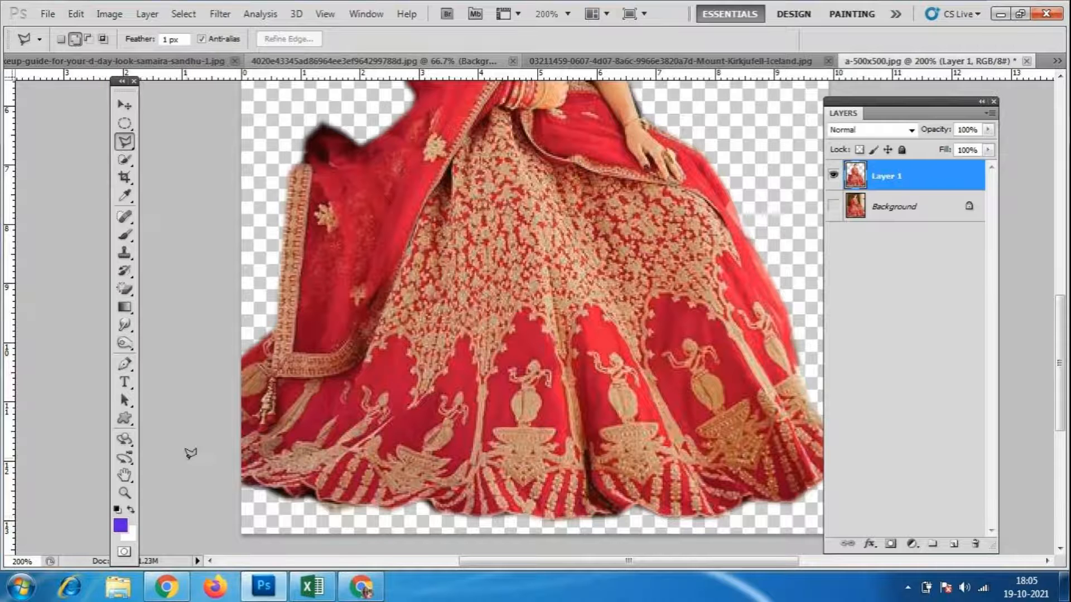
pyautogui.scroll(5, 243, 335)
pyautogui.scroll(6, 411, 240)
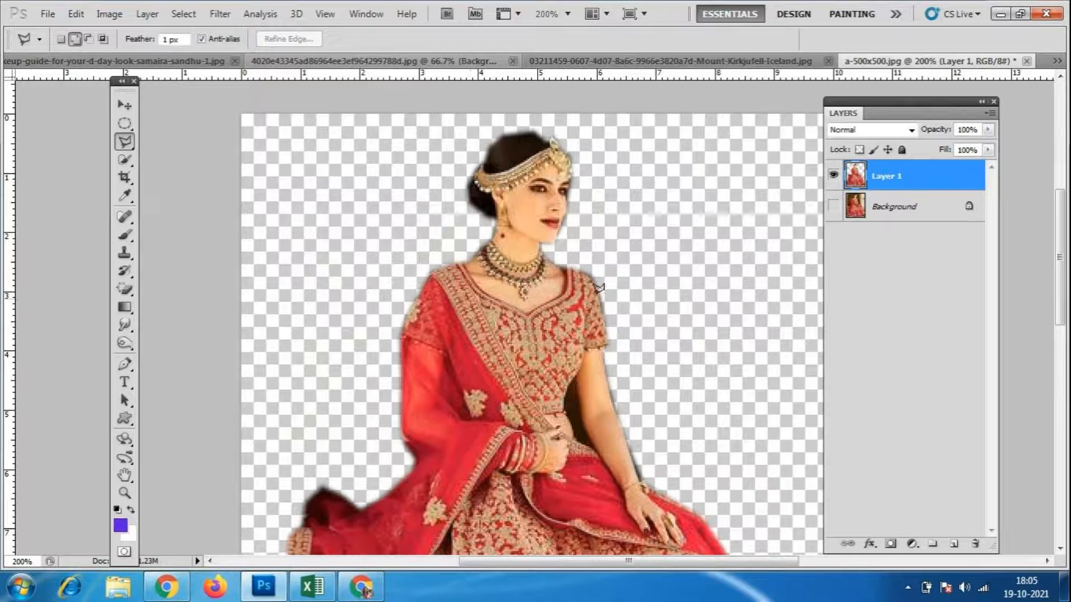
pyautogui.hotkey('ctrl', '-')
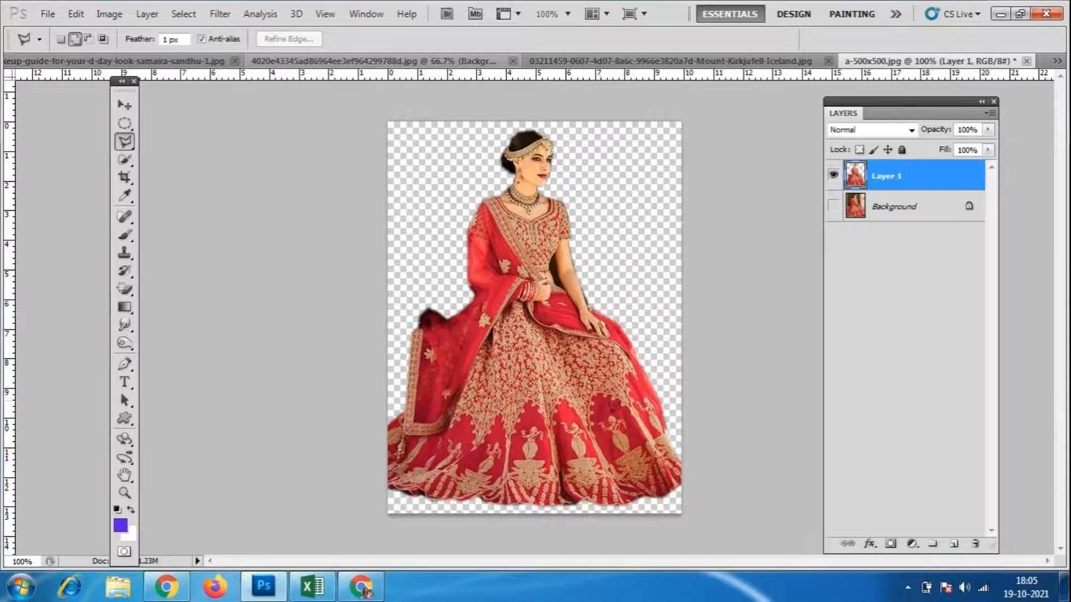
pyautogui.click(126, 106)
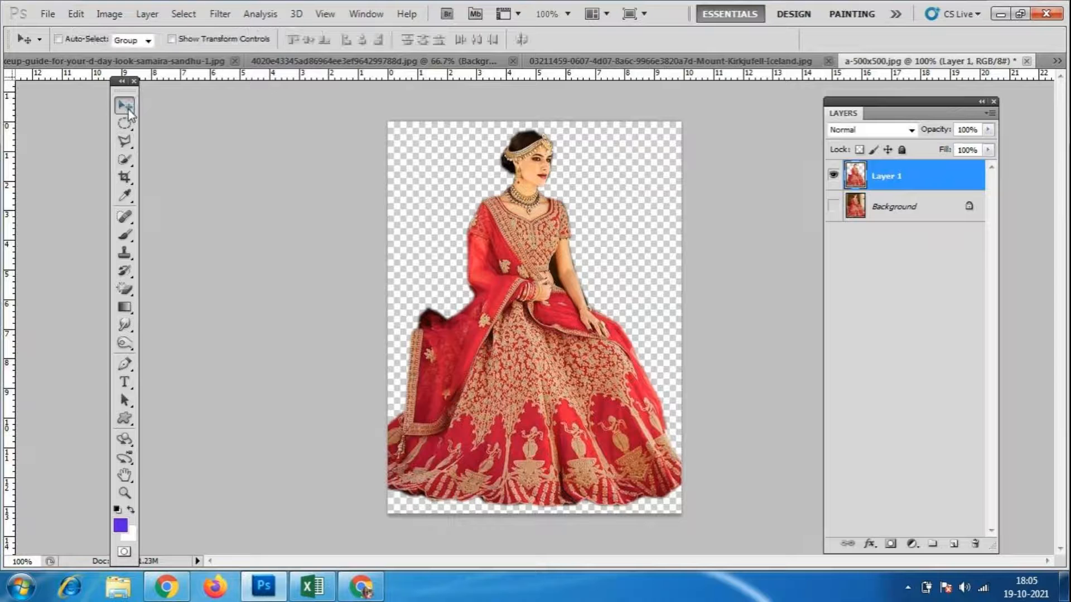
pyautogui.click(43, 14)
pyautogui.click(66, 46)
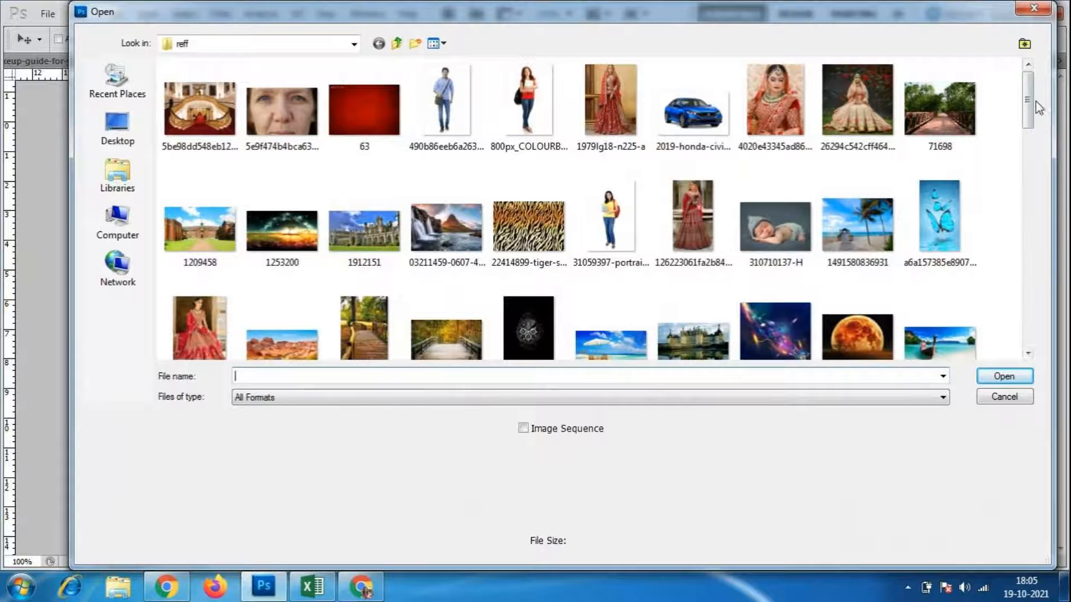
pyautogui.scroll(-1, 1029, 111)
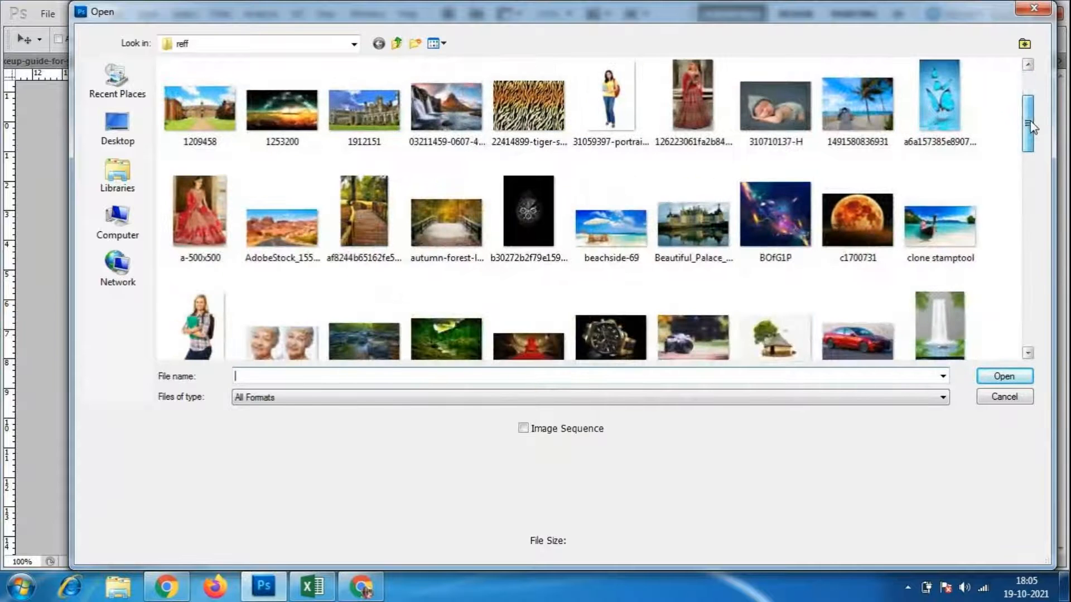
pyautogui.moveTo(1029, 128); pyautogui.dragTo(1031, 259)
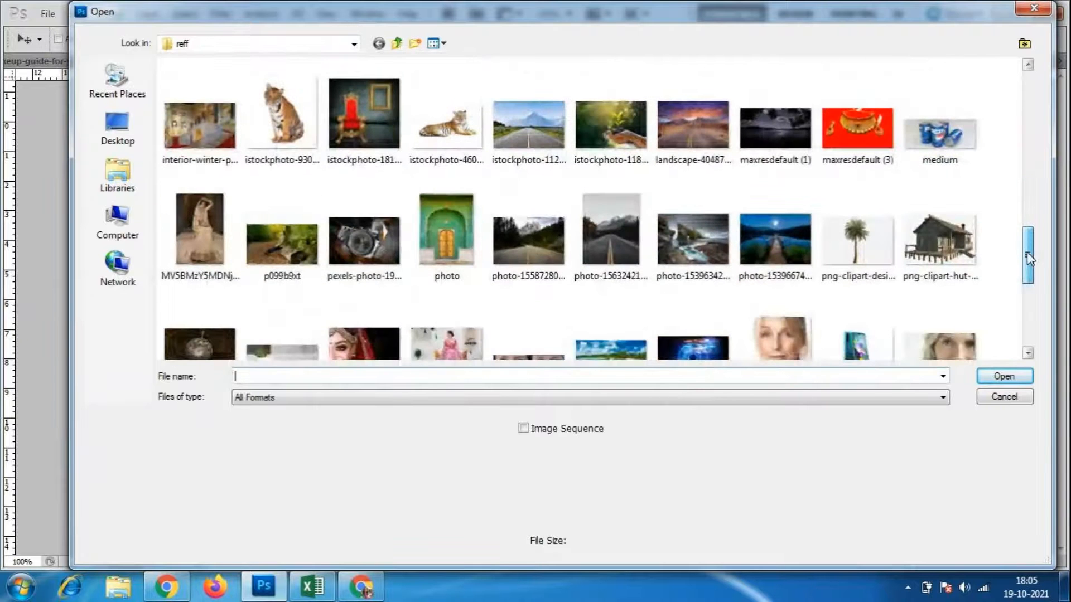
pyautogui.click(359, 122)
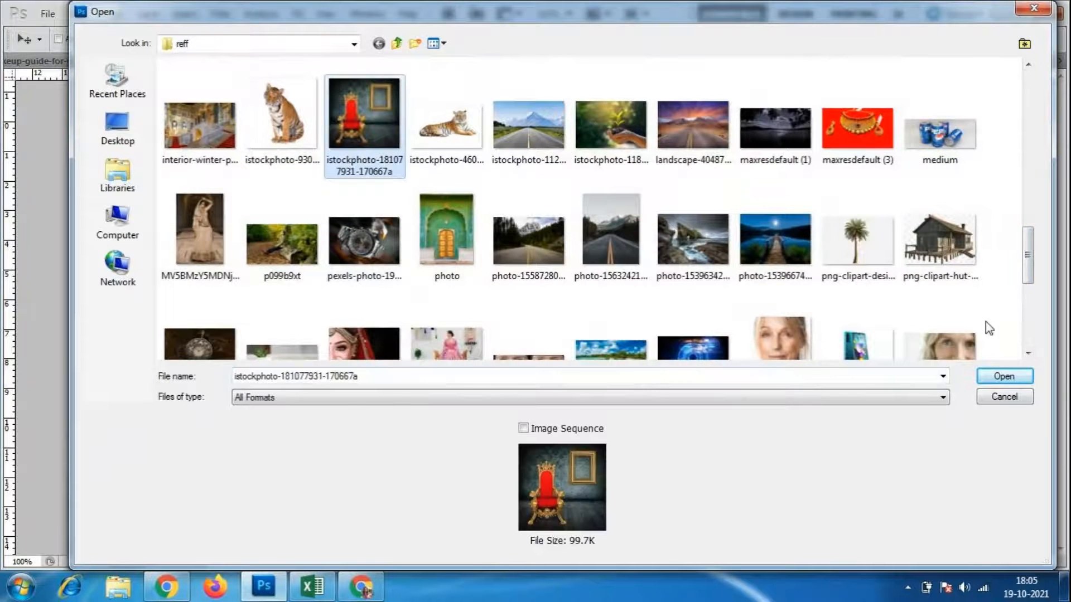
pyautogui.click(1004, 376)
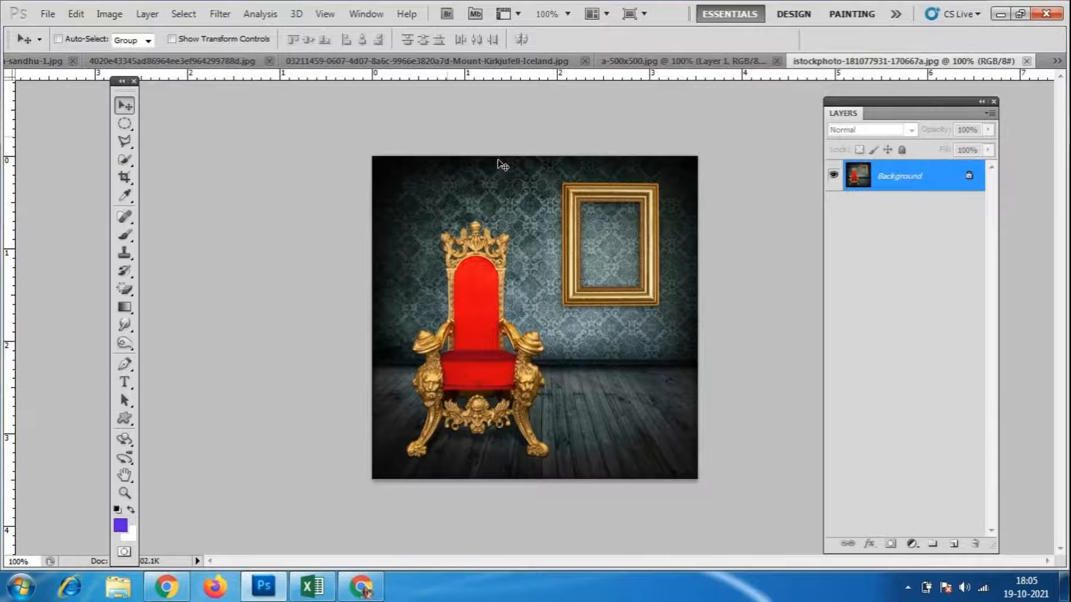
# - Float the throne and a-500x500.jpg documents as separate windows and copy the cut-out woman into the throne image
pyautogui.moveTo(854, 60); pyautogui.dragTo(421, 223)
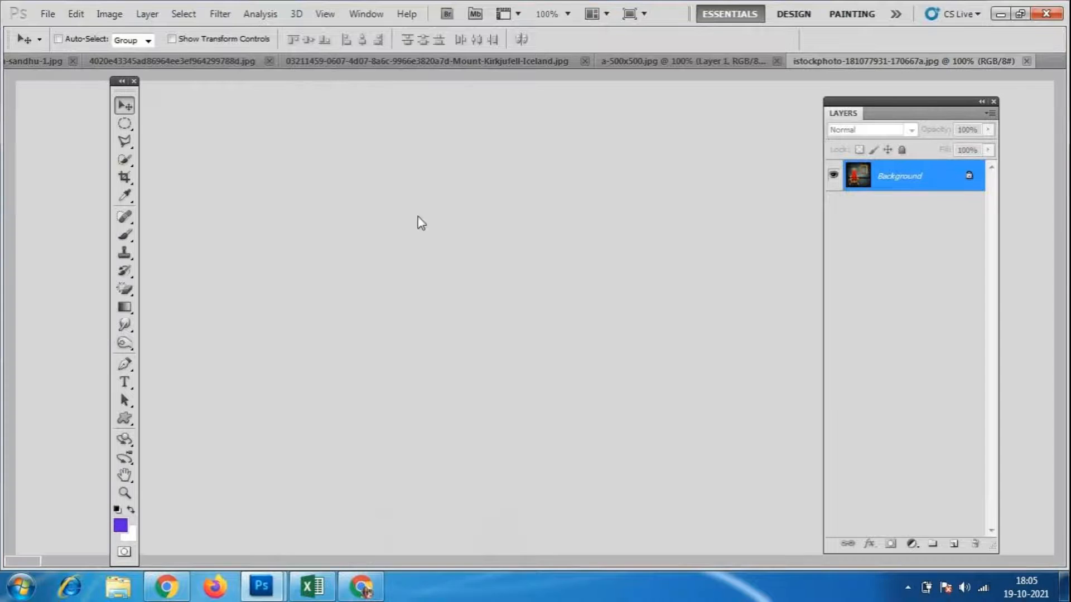
pyautogui.moveTo(538, 202); pyautogui.dragTo(370, 190)
pyautogui.moveTo(888, 56); pyautogui.dragTo(883, 252)
pyautogui.moveTo(1028, 296); pyautogui.dragTo(391, 264)
pyautogui.moveTo(346, 188); pyautogui.dragTo(489, 98)
pyautogui.moveTo(674, 454); pyautogui.dragTo(772, 571)
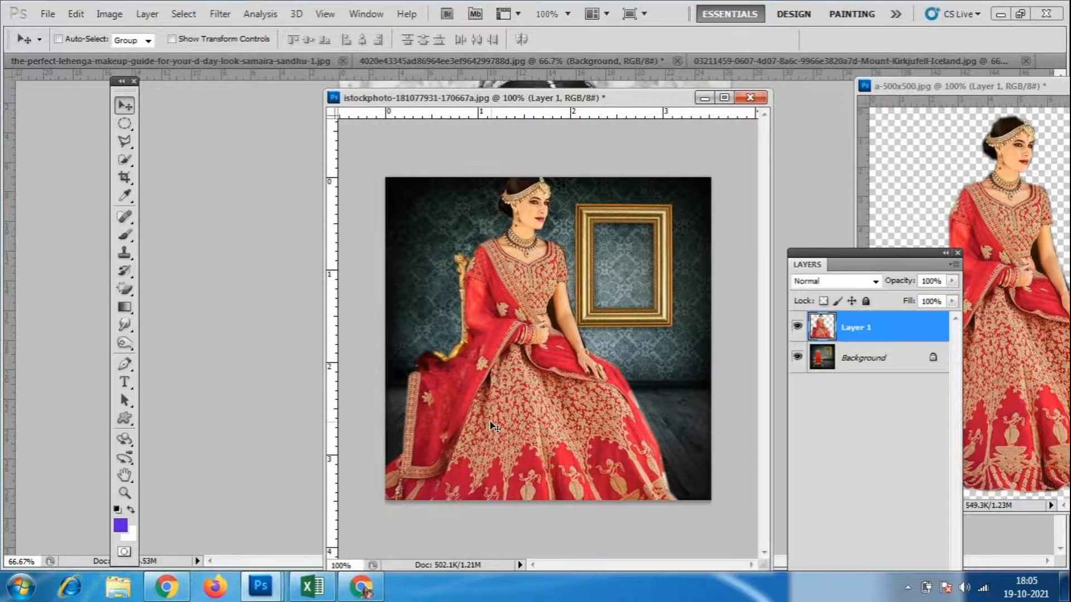
# - Scale the woman's layer down to about half size and position her sitting on the throne
pyautogui.hotkey('ctrl', 't')
pyautogui.moveTo(681, 172); pyautogui.dragTo(614, 265)
pyautogui.moveTo(523, 392); pyautogui.dragTo(495, 400)
pyautogui.press('Return')
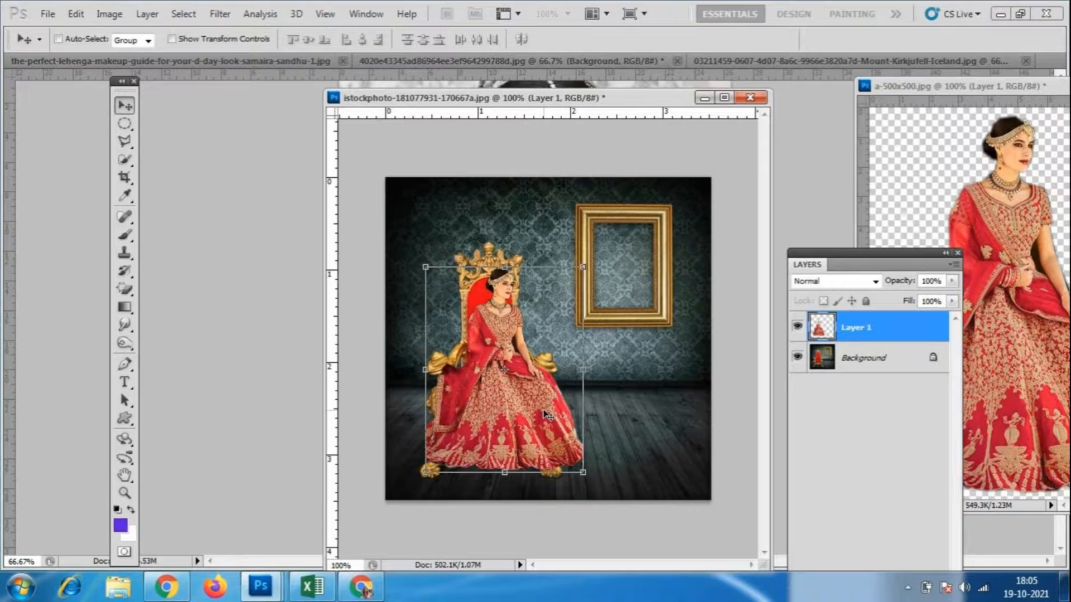
pyautogui.scroll(1, 541, 417)
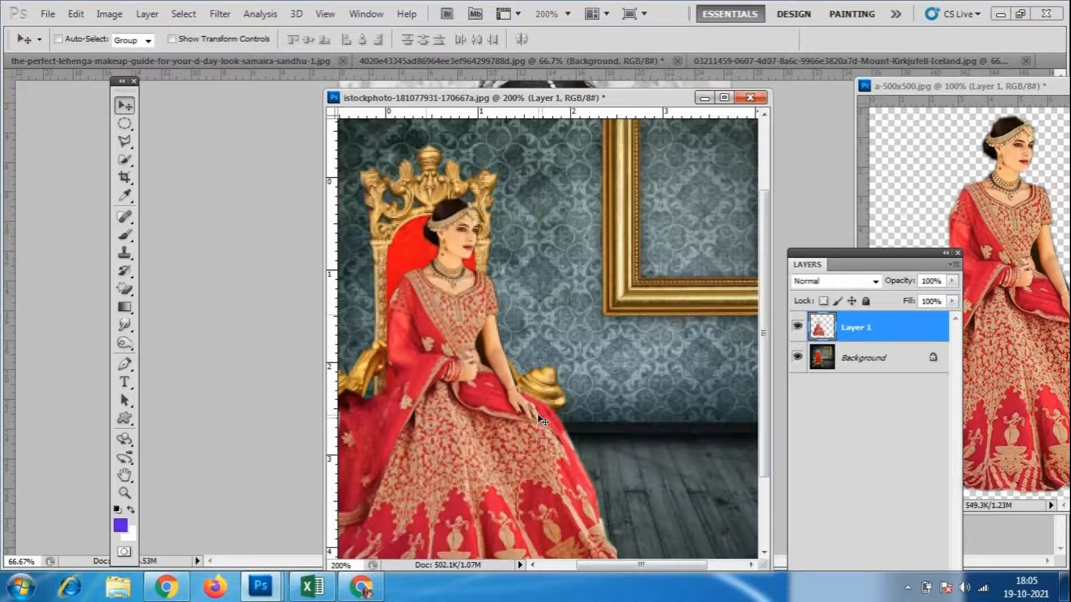
pyautogui.scroll(-1, 508, 416)
# - Dock the throne image's window back among the document tabs and enlarge the woman's layer to 104.26%
pyautogui.moveTo(590, 101); pyautogui.dragTo(571, 68)
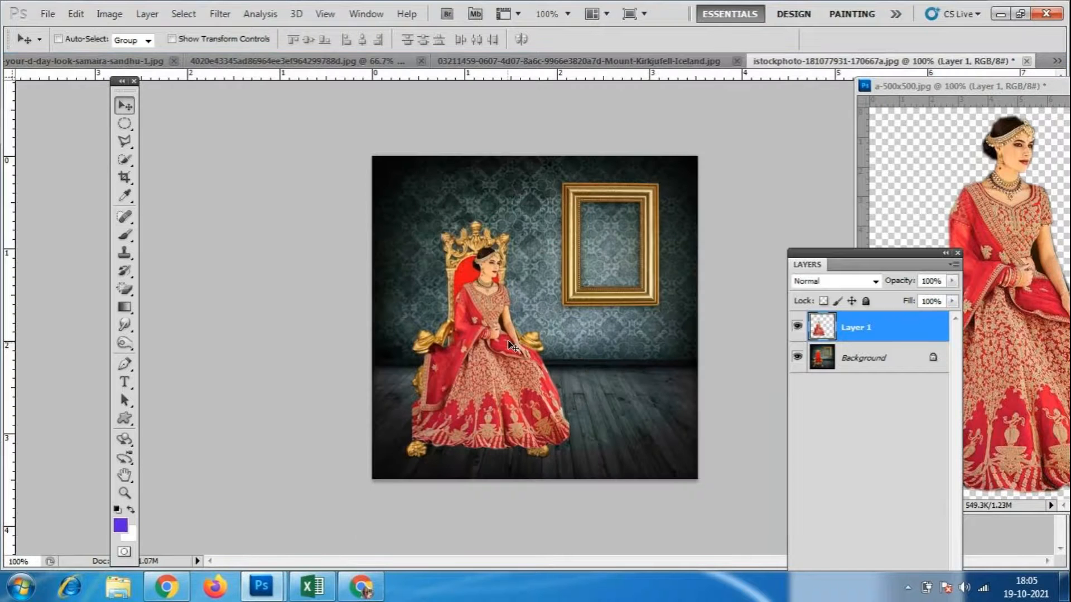
pyautogui.hotkey('ctrl', 't')
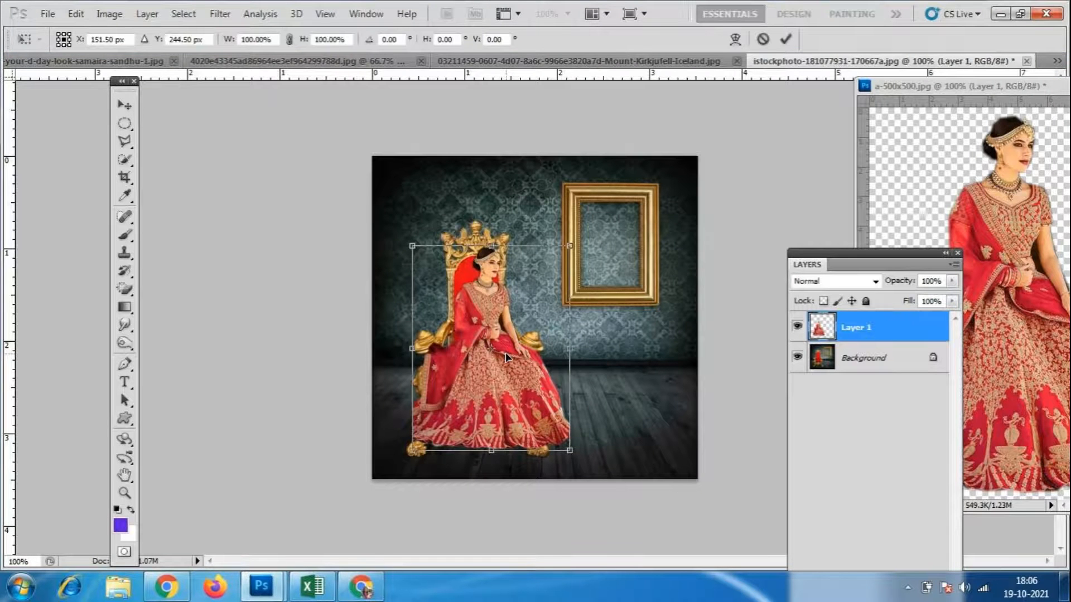
pyautogui.moveTo(572, 452)
pyautogui.mouseDown()
pyautogui.moveTo(586, 466)
pyautogui.moveTo(577, 460)
pyautogui.mouseUp()
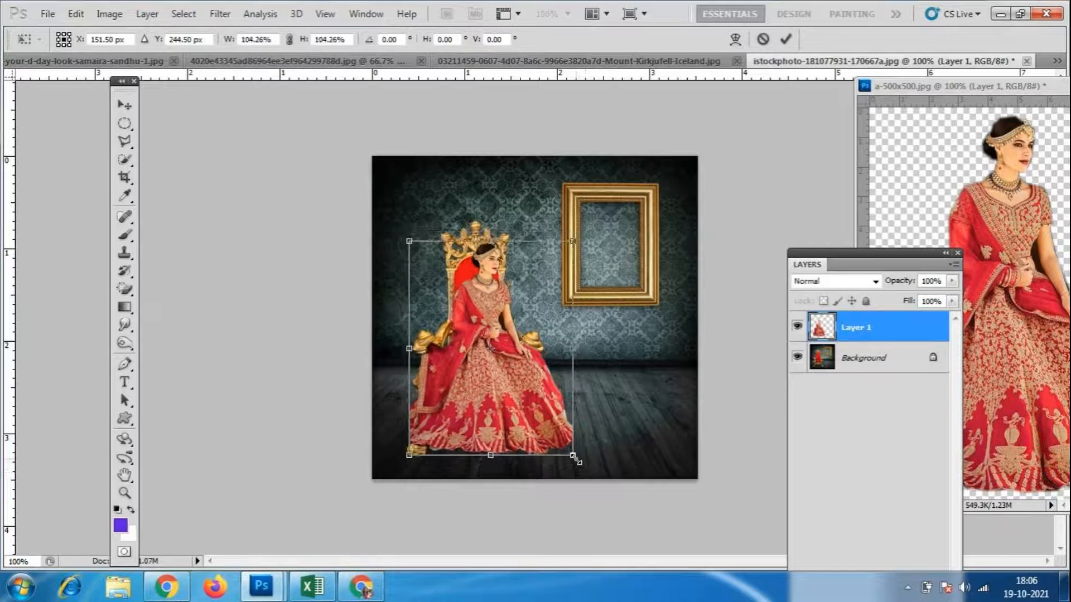
pyautogui.press('Return')
pyautogui.hotkey('ctrl', '+')
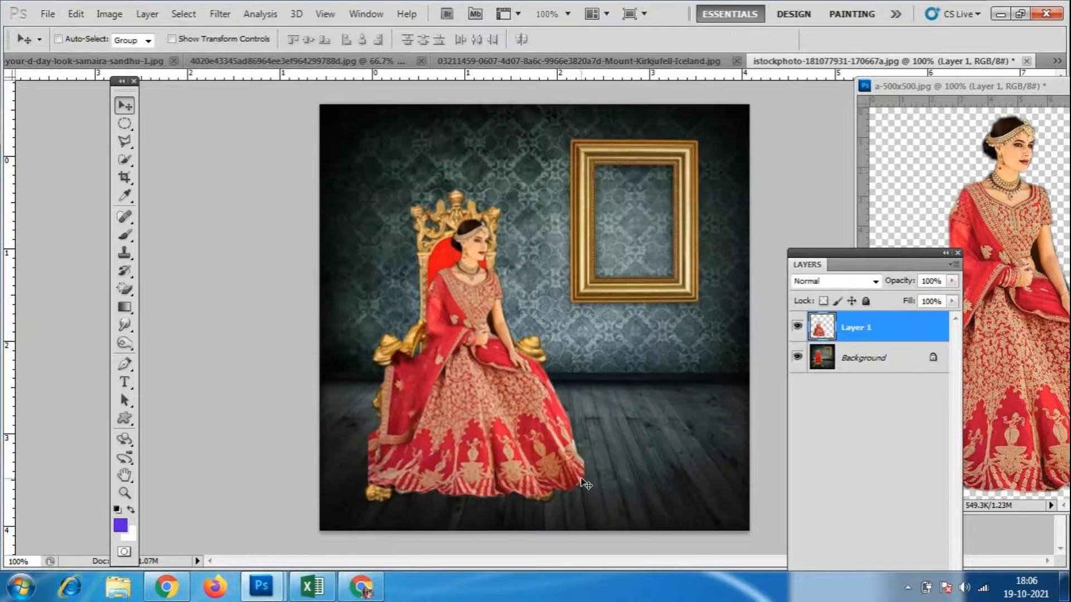
pyautogui.hotkey('ctrl', '-')
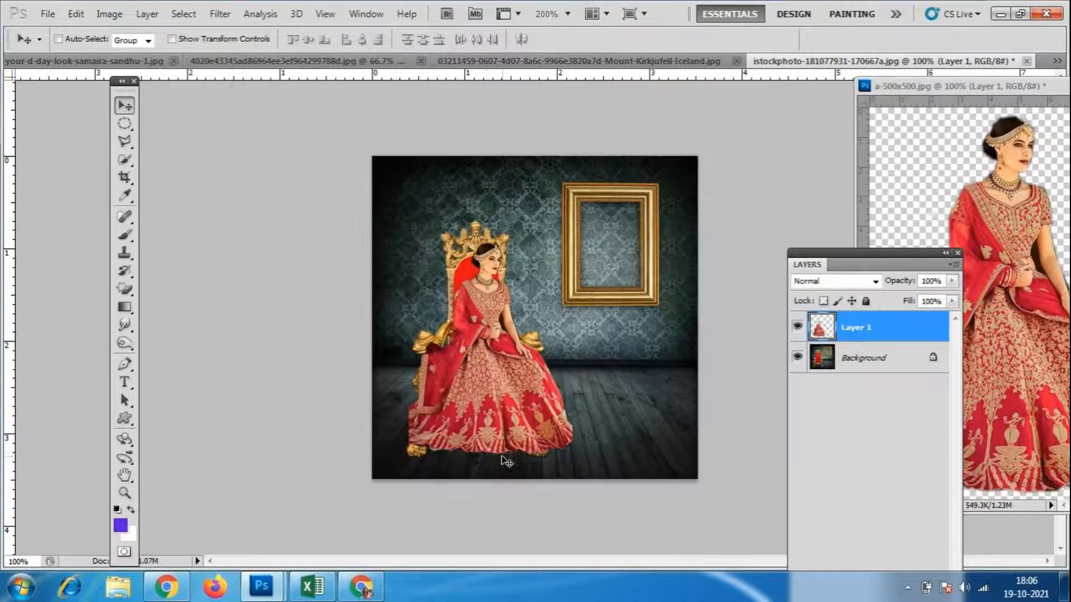
# - Shift the woman slightly up on the throne, scale her layer to 91.85% and fine-tune her seated position
pyautogui.moveTo(492, 392)
pyautogui.mouseDown()
pyautogui.moveTo(517, 413)
pyautogui.moveTo(485, 376)
pyautogui.mouseUp()
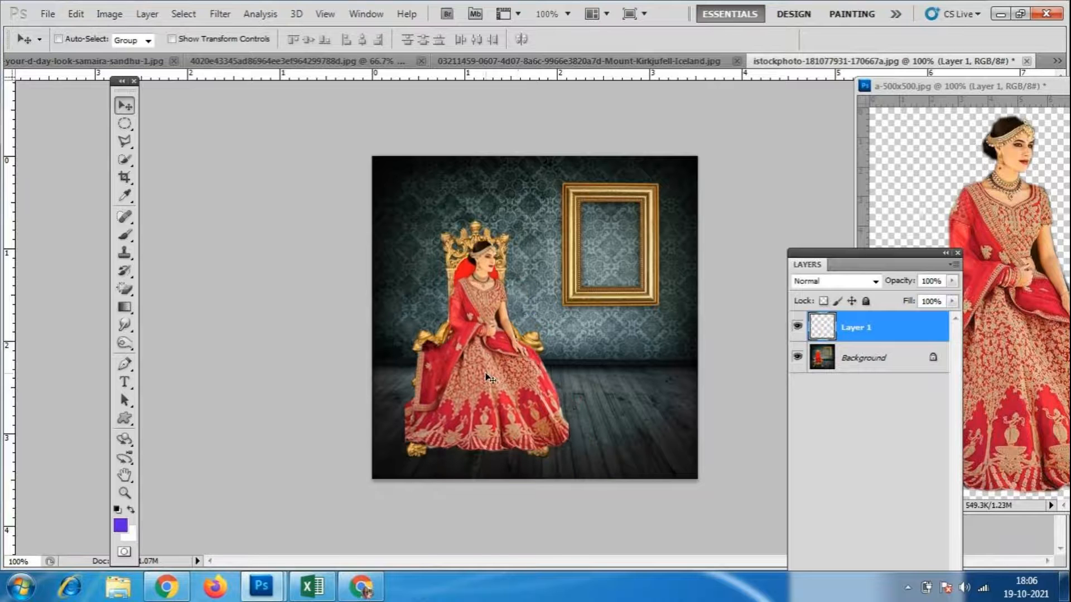
pyautogui.hotkey('ctrl', 't')
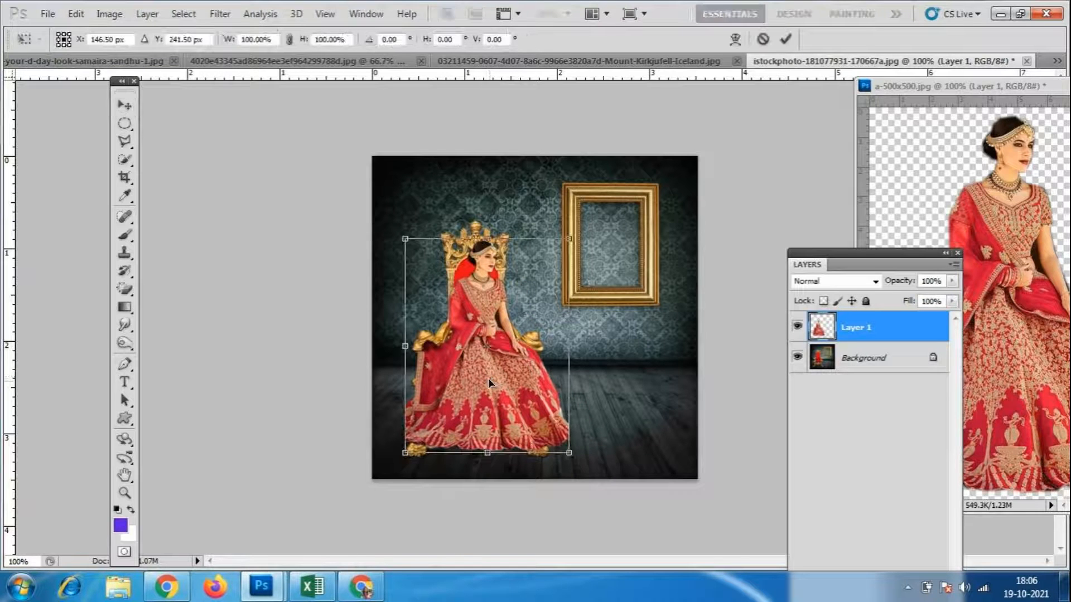
pyautogui.moveTo(569, 453); pyautogui.dragTo(562, 445)
pyautogui.moveTo(498, 333)
pyautogui.mouseDown()
pyautogui.moveTo(497, 351)
pyautogui.moveTo(498, 334)
pyautogui.mouseUp()
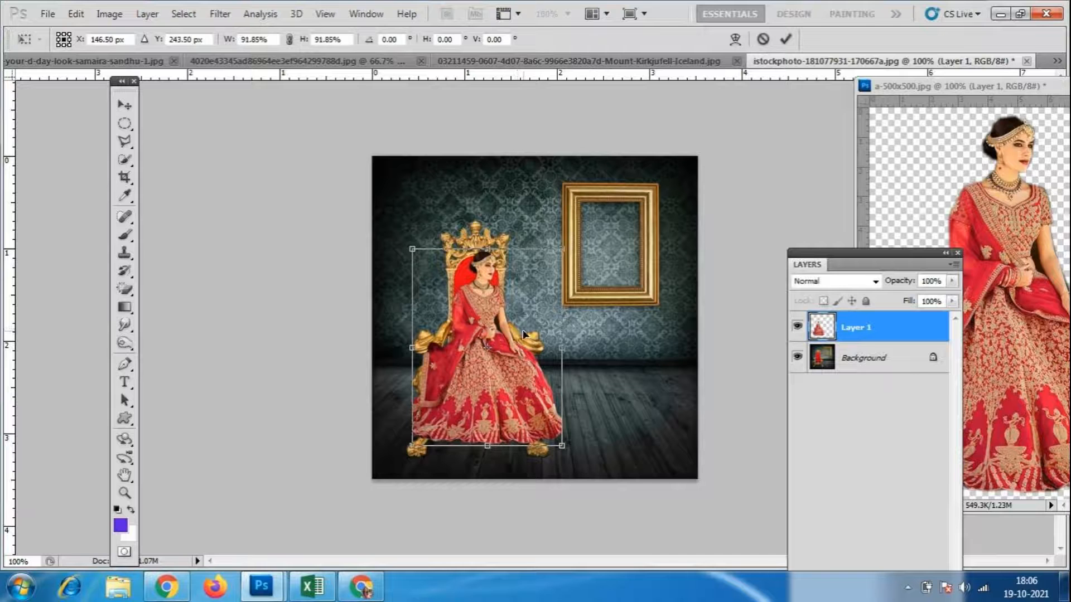
pyautogui.press('Return')
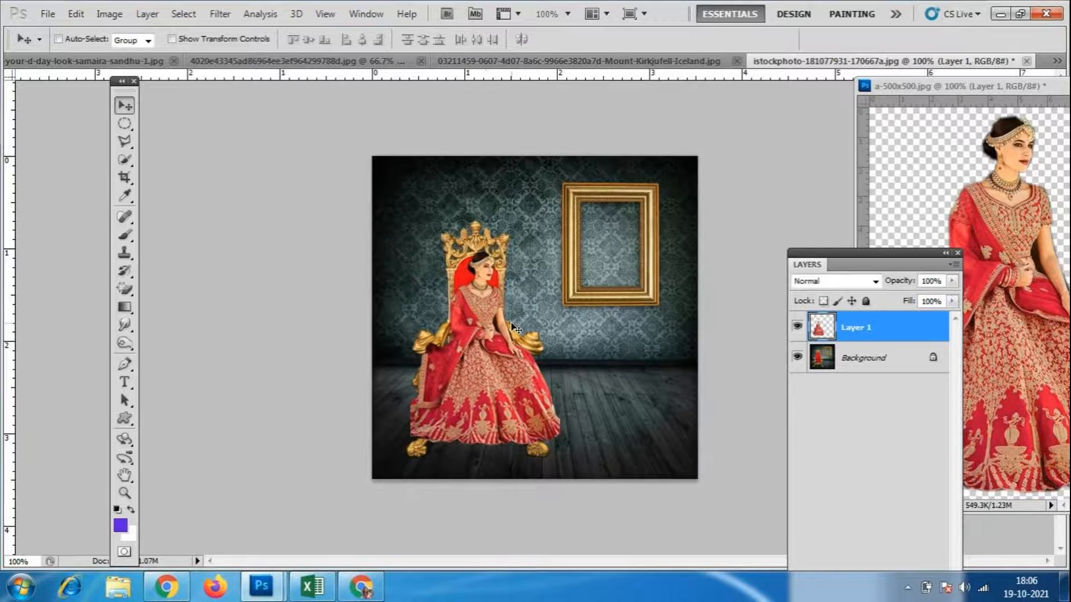
pyautogui.hotkey('ctrl', '+')
pyautogui.hotkey('ctrl', '-')
# - Open the interior-winter-palace image with the grand staircase from the reff folder
pyautogui.click(46, 14)
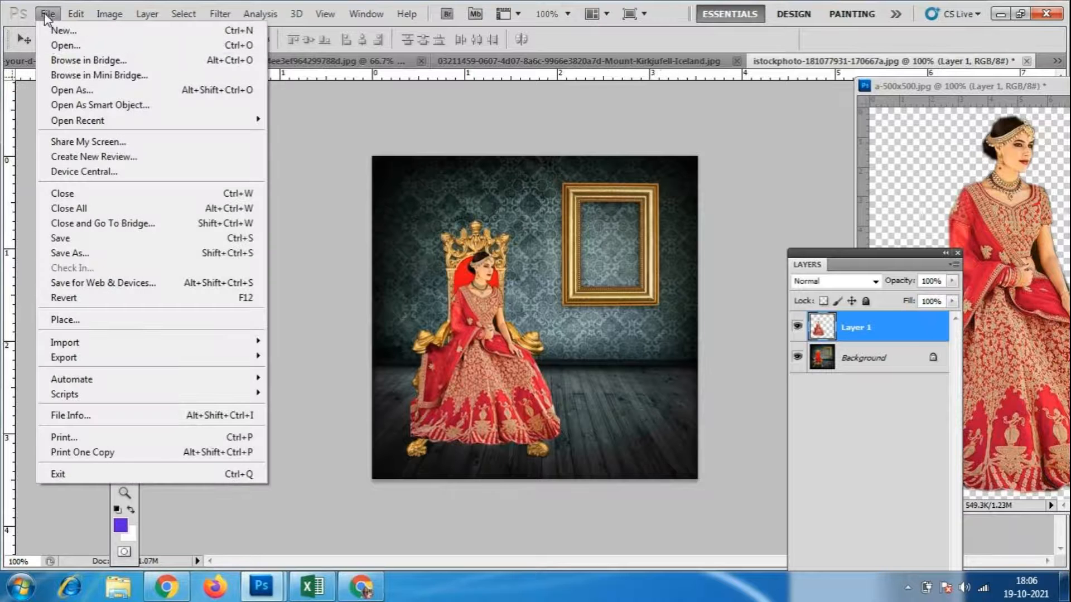
pyautogui.click(48, 47)
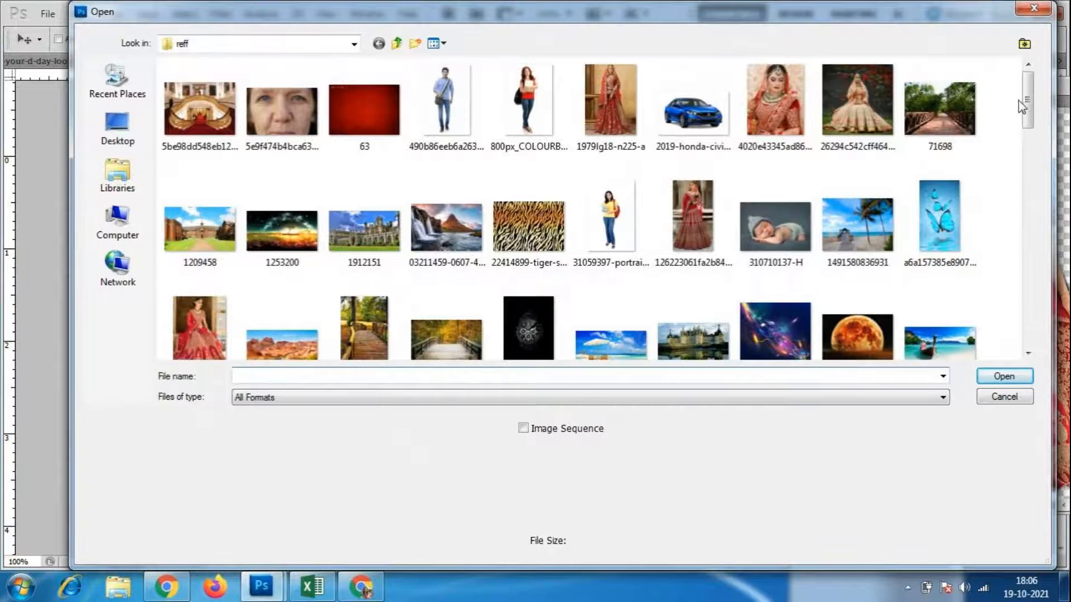
pyautogui.moveTo(1027, 100); pyautogui.dragTo(1028, 206)
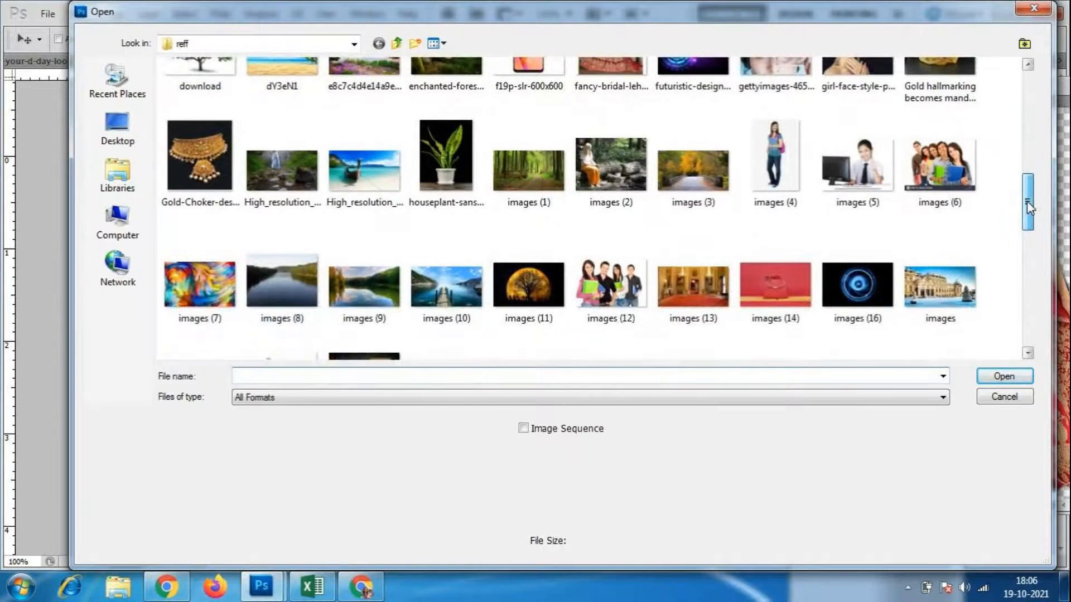
pyautogui.moveTo(1029, 207); pyautogui.dragTo(1029, 253)
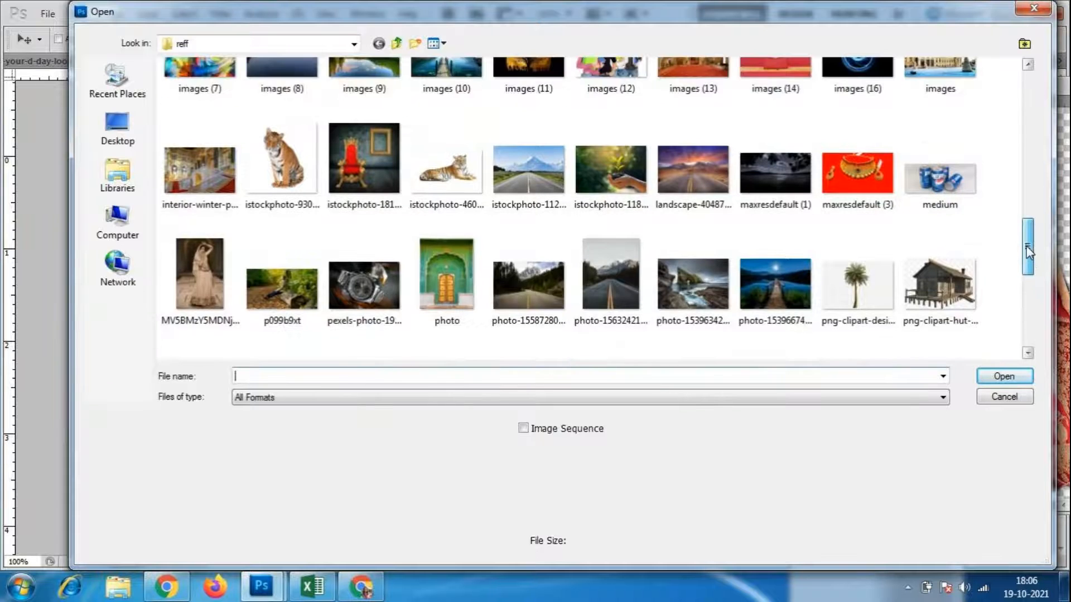
pyautogui.click(201, 162)
pyautogui.click(1004, 376)
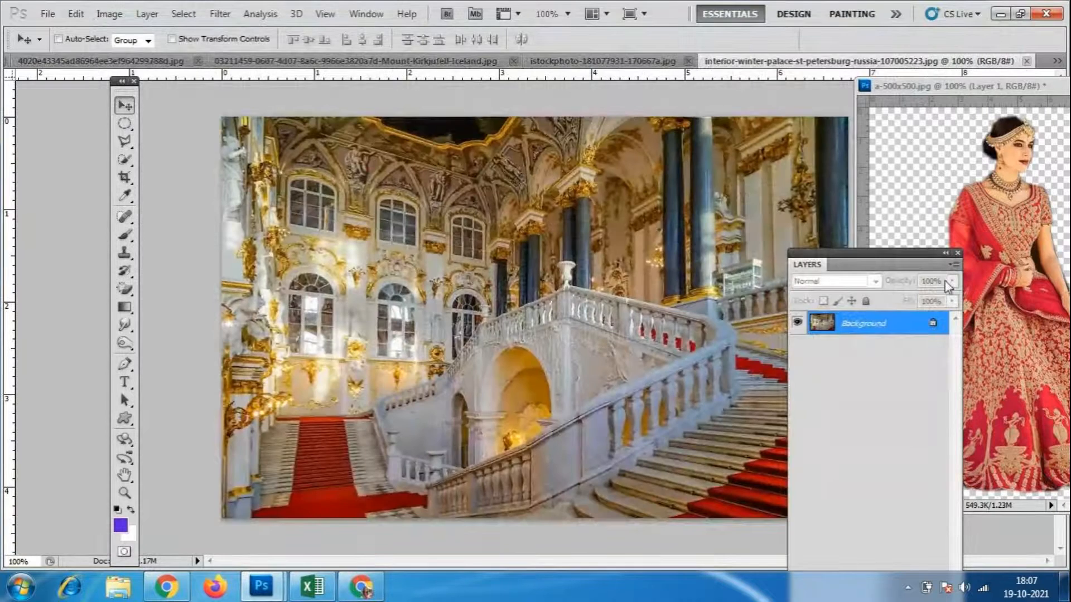
# - Copy the cut-out woman from a-500x500.jpg into the winter palace image
pyautogui.moveTo(913, 252); pyautogui.dragTo(951, 401)
pyautogui.click(1029, 317)
pyautogui.moveTo(1028, 317); pyautogui.dragTo(771, 400)
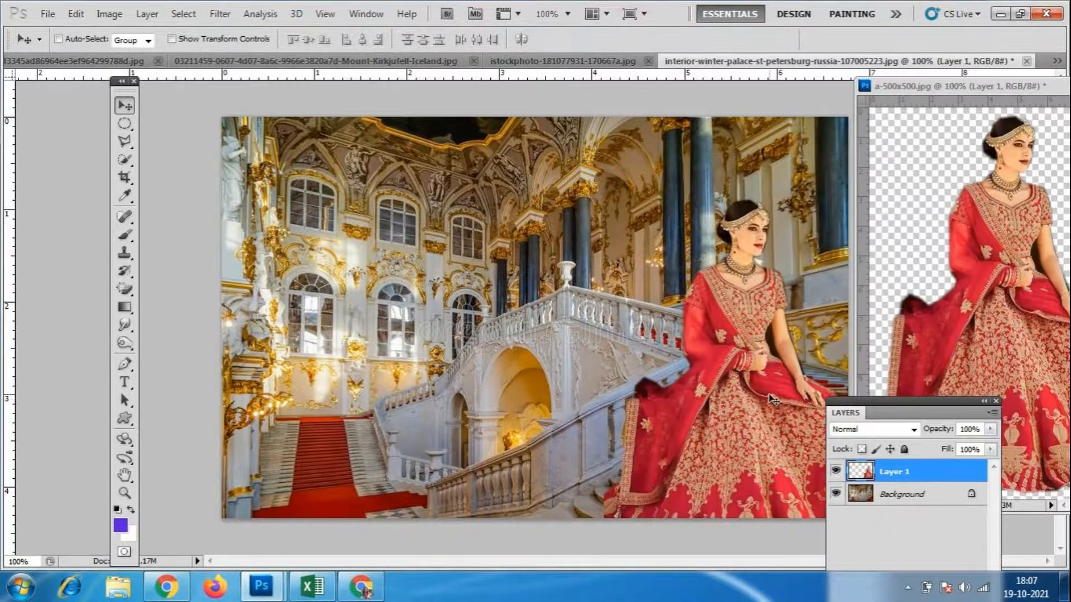
# - Scale the woman's layer to 38.44% and position her on the red-carpeted staircase in the foreground
pyautogui.hotkey('ctrl', 't')
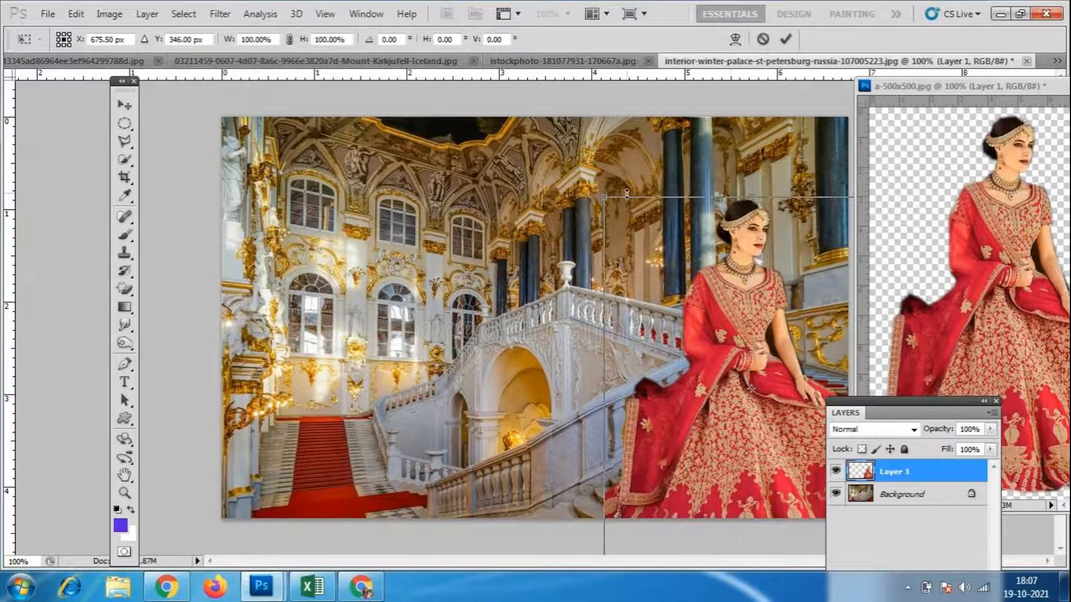
pyautogui.moveTo(604, 195); pyautogui.dragTo(683, 302)
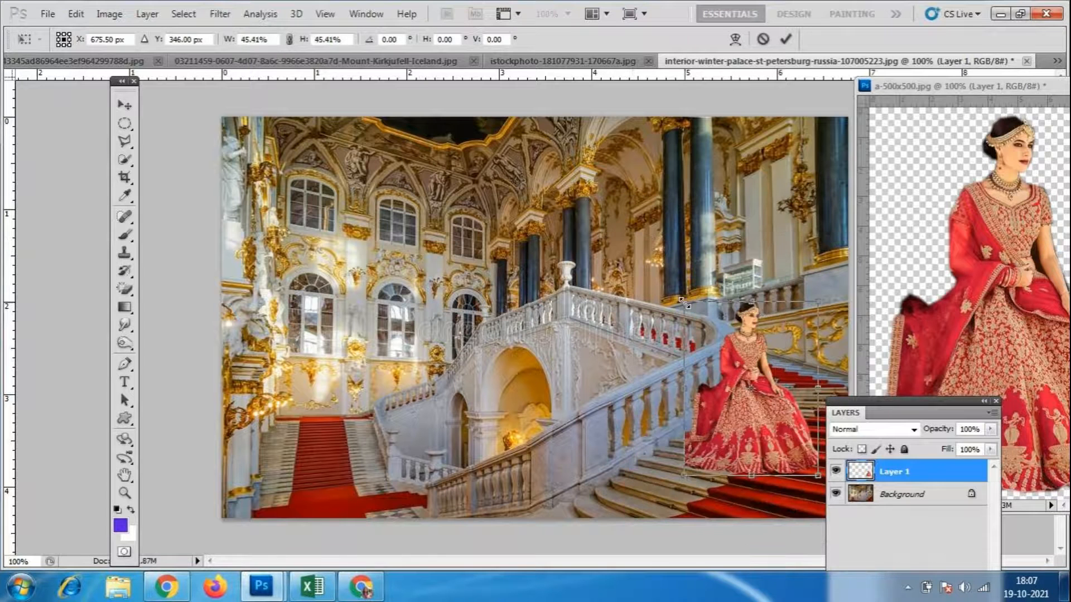
pyautogui.moveTo(734, 379); pyautogui.dragTo(707, 402)
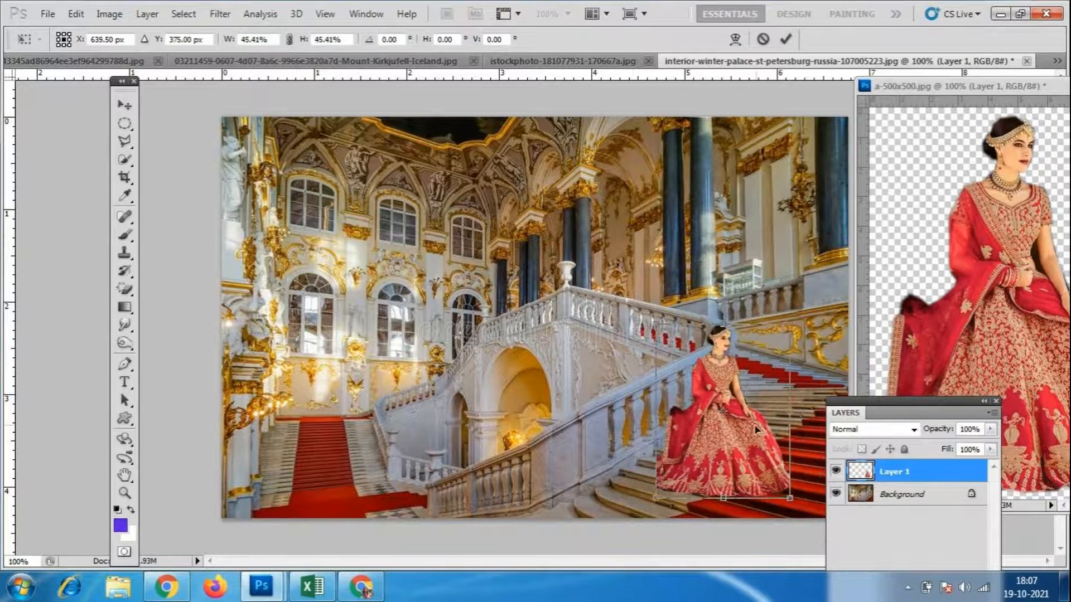
pyautogui.moveTo(656, 325); pyautogui.dragTo(671, 345)
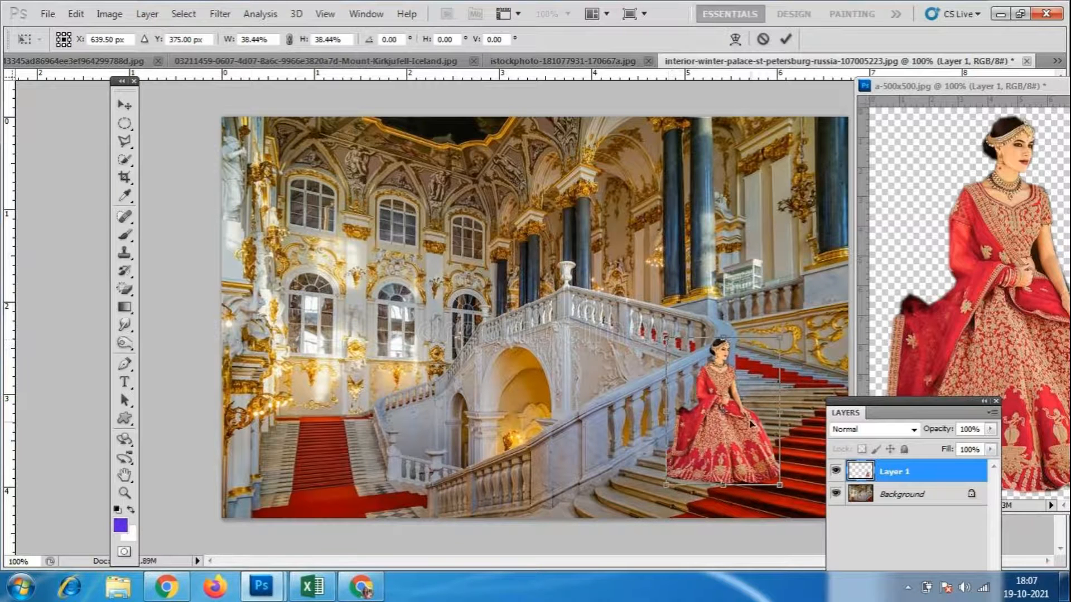
pyautogui.moveTo(754, 428)
pyautogui.mouseDown()
pyautogui.moveTo(434, 429)
pyautogui.moveTo(774, 422)
pyautogui.moveTo(766, 425)
pyautogui.mouseUp()
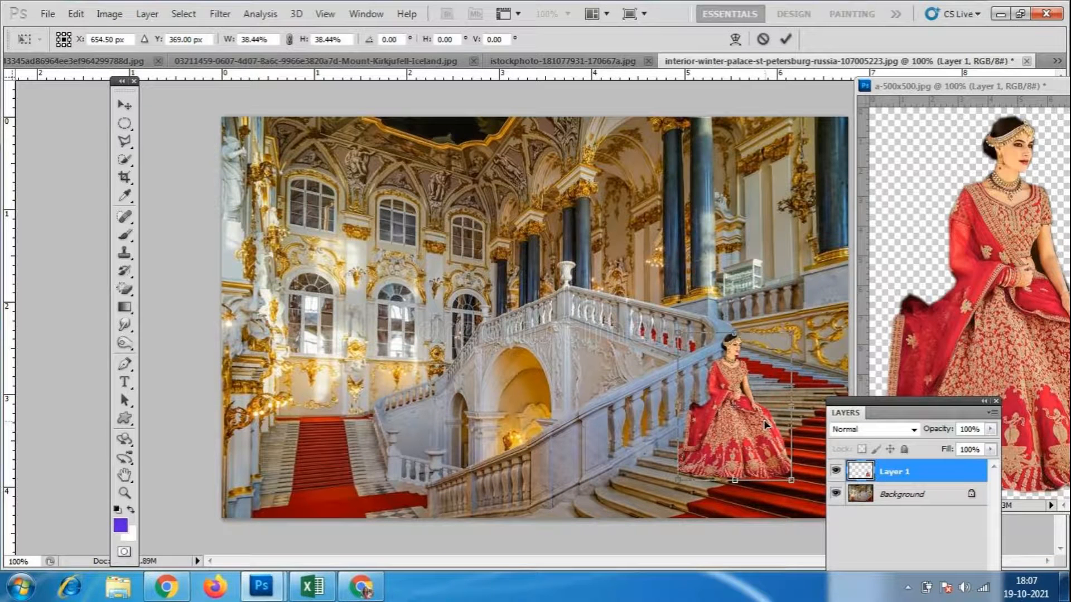
pyautogui.press('Return')
pyautogui.moveTo(769, 429); pyautogui.dragTo(778, 431)
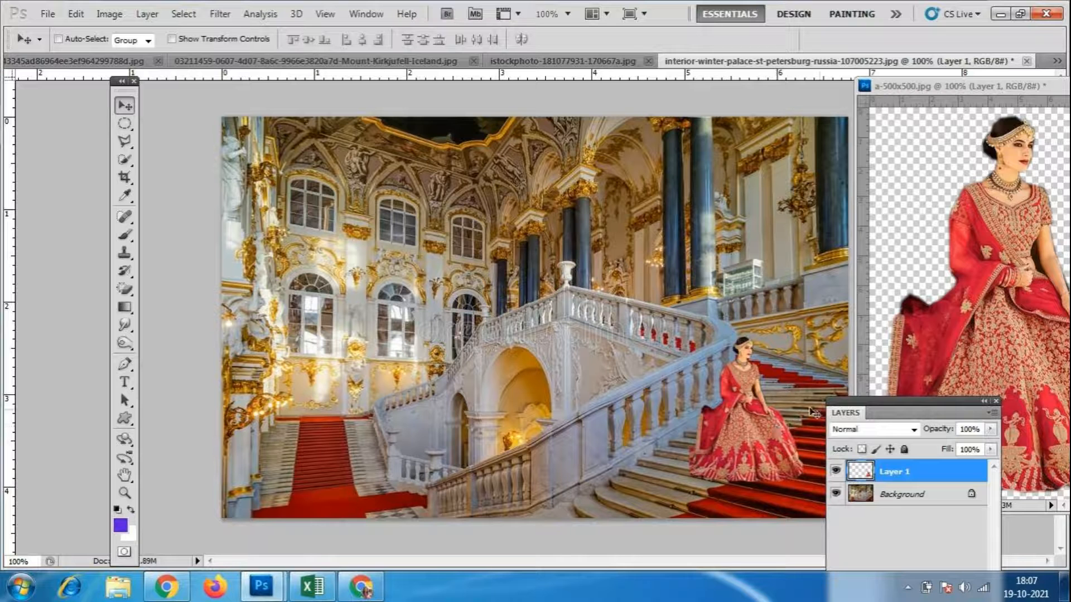
# - Uncover the foreground staircase and move the woman down onto its lowest steps
pyautogui.moveTo(879, 401); pyautogui.dragTo(849, 306)
pyautogui.click(53, 15)
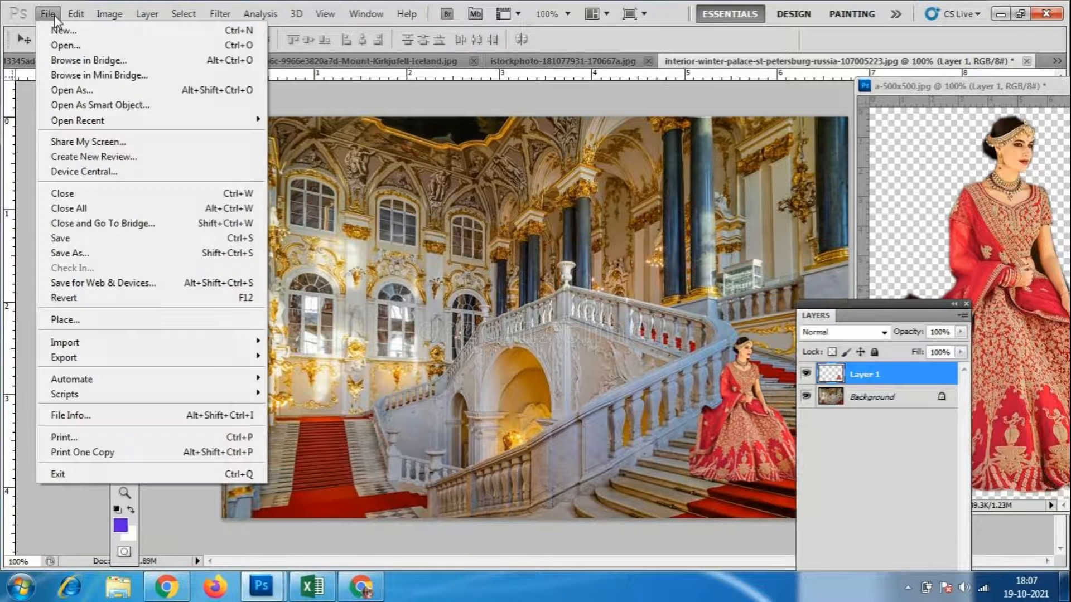
pyautogui.click(831, 304)
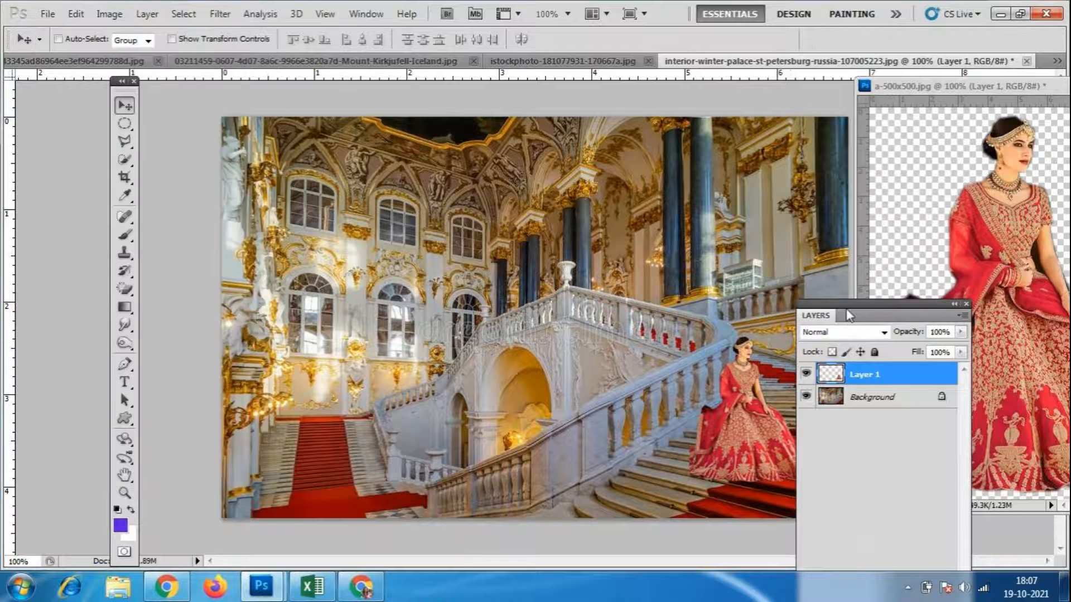
pyautogui.moveTo(831, 304); pyautogui.dragTo(901, 305)
pyautogui.moveTo(742, 433); pyautogui.dragTo(704, 452)
# - Duplicate the woman's layer in a-500x500.jpg and return to the winter palace image
pyautogui.click(946, 93)
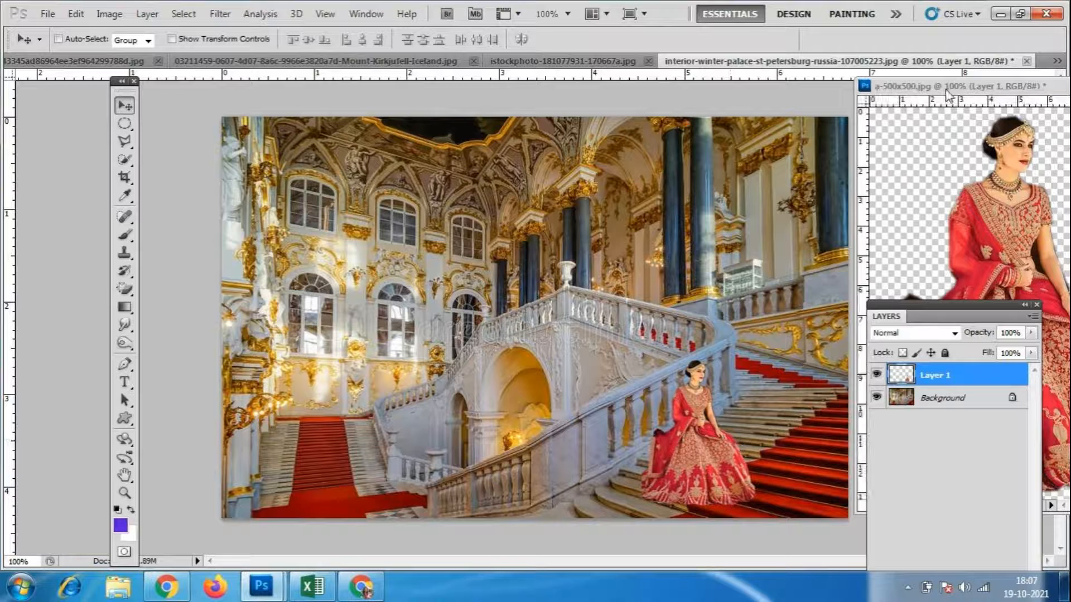
pyautogui.moveTo(947, 94); pyautogui.dragTo(972, 98)
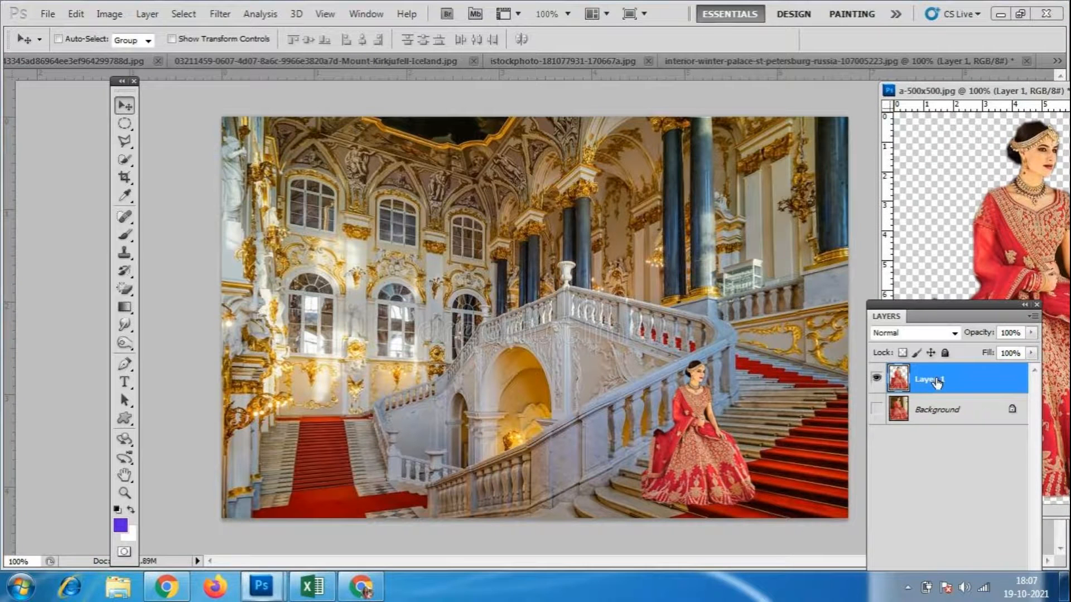
pyautogui.rightClick(937, 377)
pyautogui.click(811, 259)
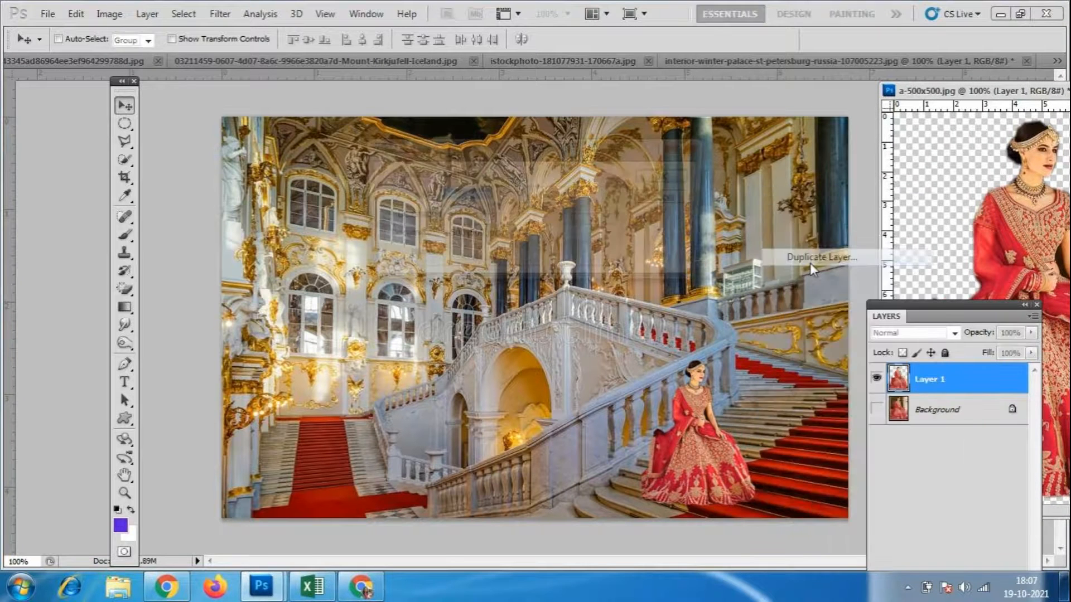
pyautogui.click(658, 182)
pyautogui.click(716, 436)
pyautogui.moveTo(698, 450)
pyautogui.mouseDown()
pyautogui.moveTo(768, 400)
pyautogui.moveTo(716, 462)
pyautogui.mouseUp()
pyautogui.moveTo(962, 306); pyautogui.dragTo(973, 146)
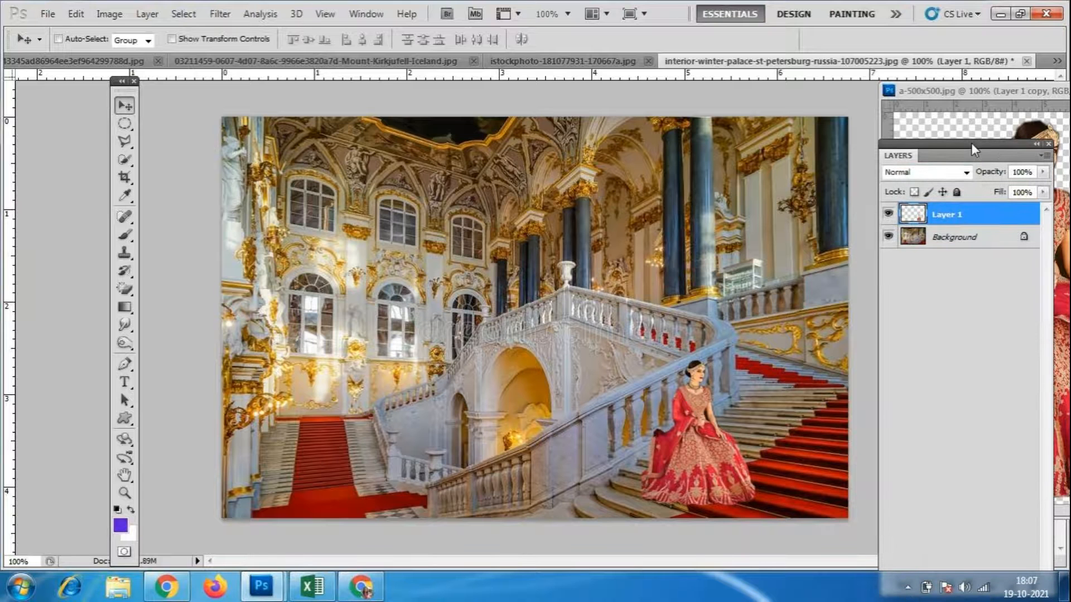
# - Duplicate the woman's layer in the palace image and place the copy higher up the foreground staircase
pyautogui.rightClick(973, 207)
pyautogui.click(856, 257)
pyautogui.click(680, 174)
pyautogui.moveTo(726, 443); pyautogui.dragTo(820, 401)
# - Flip the copied woman horizontally, scale her to 69.68% and raise her further up the stairs
pyautogui.hotkey('ctrl', 't')
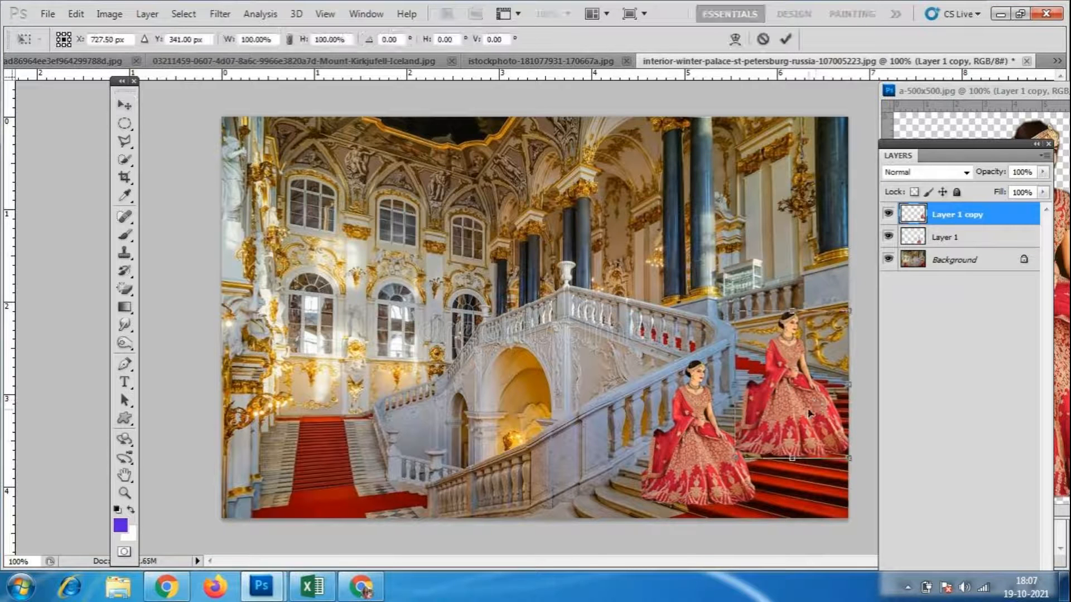
pyautogui.rightClick(807, 413)
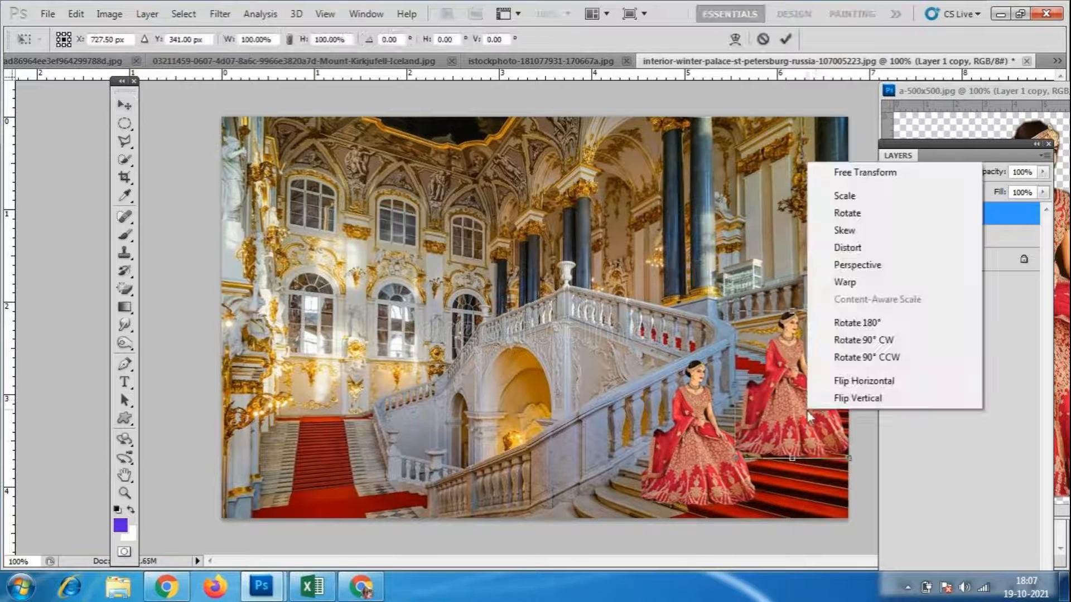
pyautogui.click(860, 382)
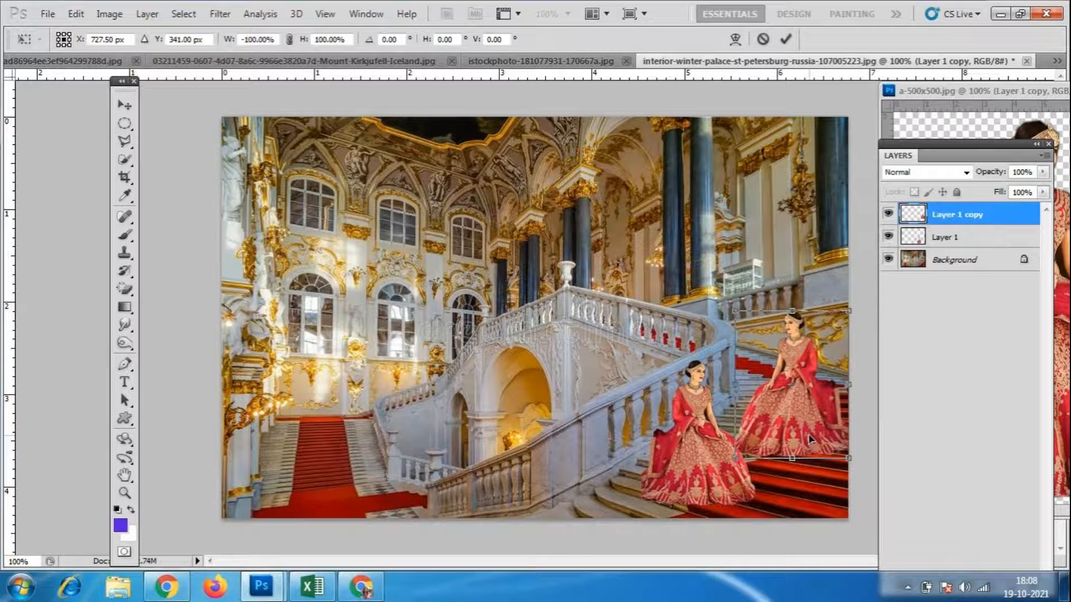
pyautogui.moveTo(735, 311); pyautogui.dragTo(769, 355)
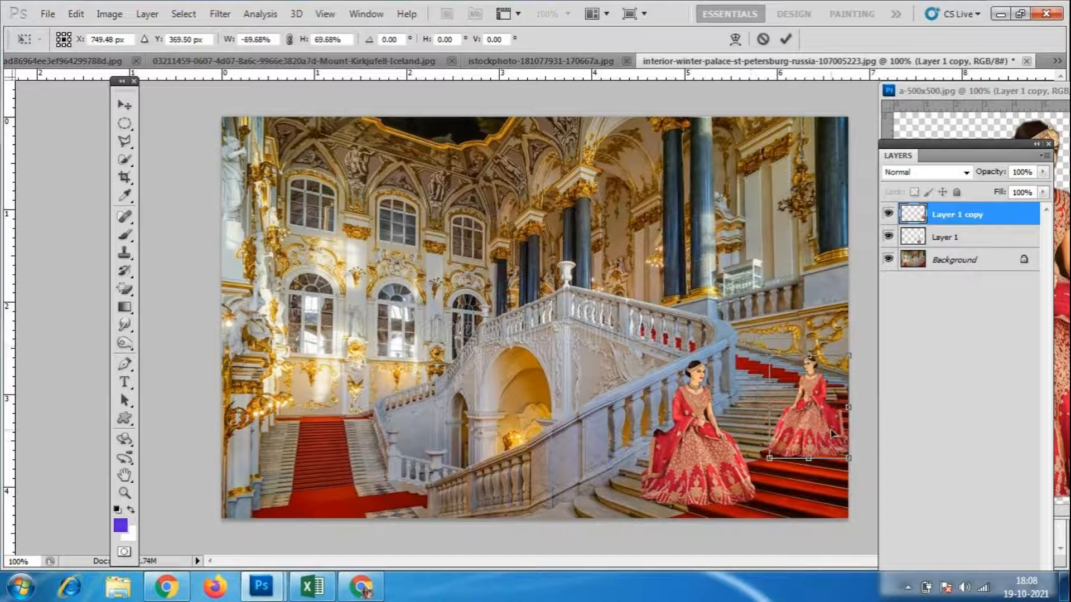
pyautogui.moveTo(824, 454); pyautogui.dragTo(821, 428)
pyautogui.press('Return')
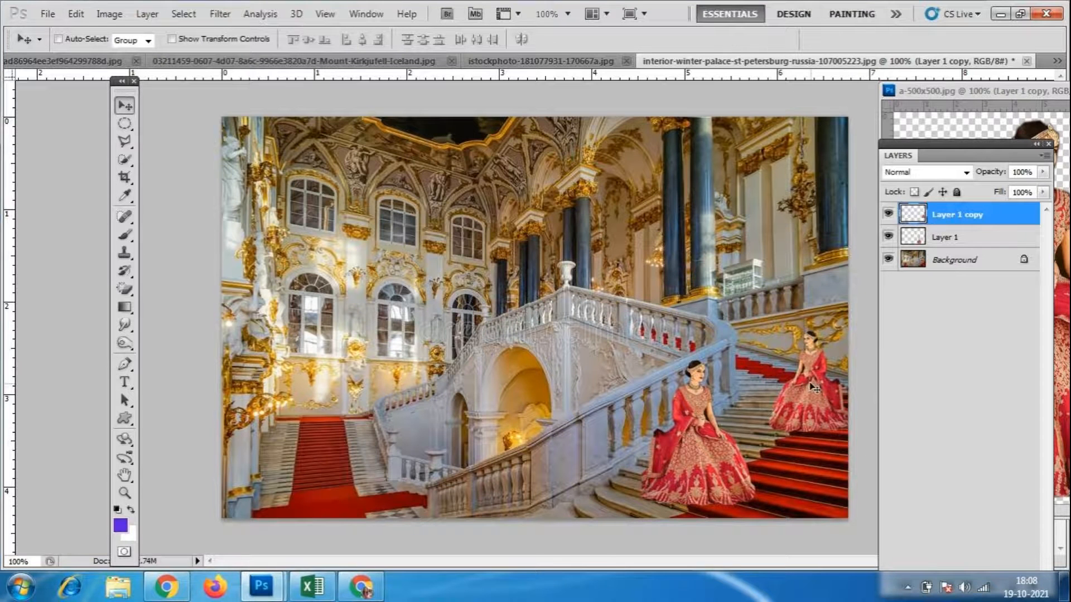
# - Copy the flipped woman onto the distant red-carpeted staircase and scale this copy down to fit it
pyautogui.moveTo(815, 386); pyautogui.dragTo(335, 443)
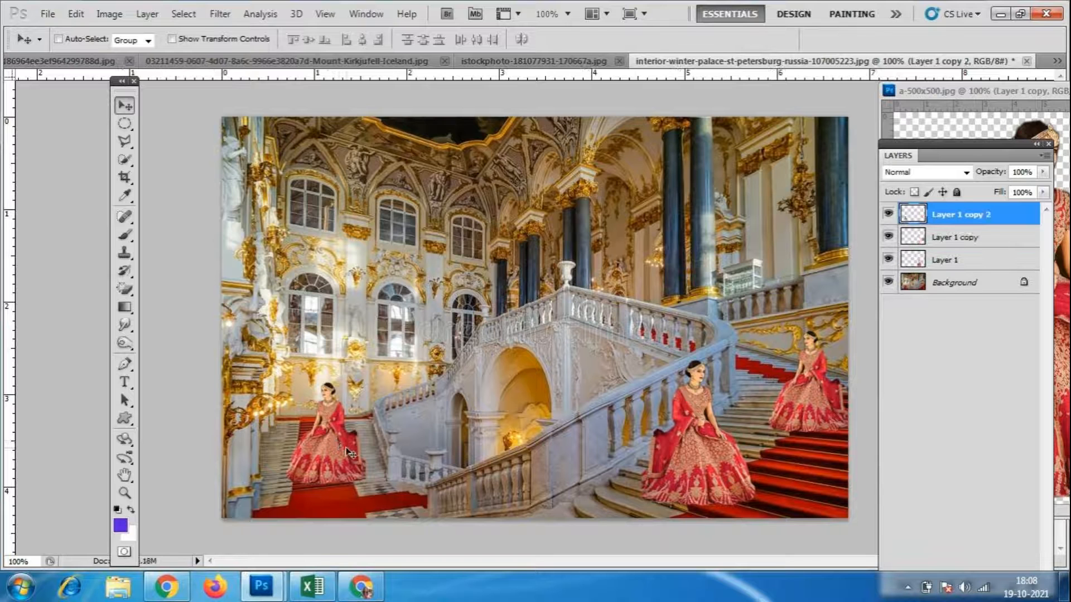
pyautogui.hotkey('ctrl', 't')
pyautogui.moveTo(291, 390); pyautogui.dragTo(311, 426)
pyautogui.press('Return')
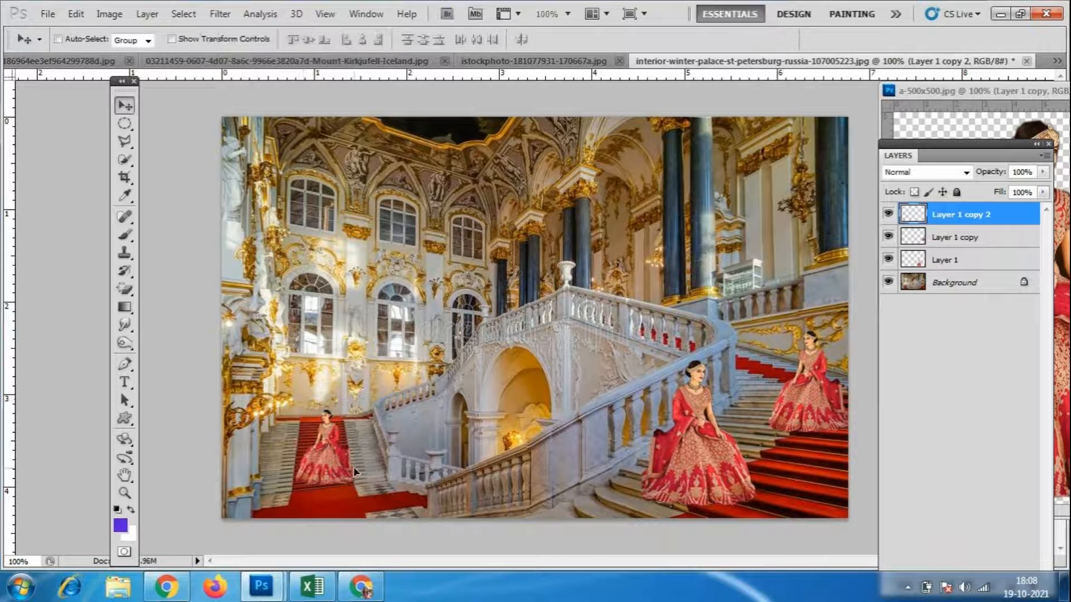
# - Flip the small woman on the distant staircase horizontally and nudge her slightly down the carpet
pyautogui.hotkey('ctrl', 't')
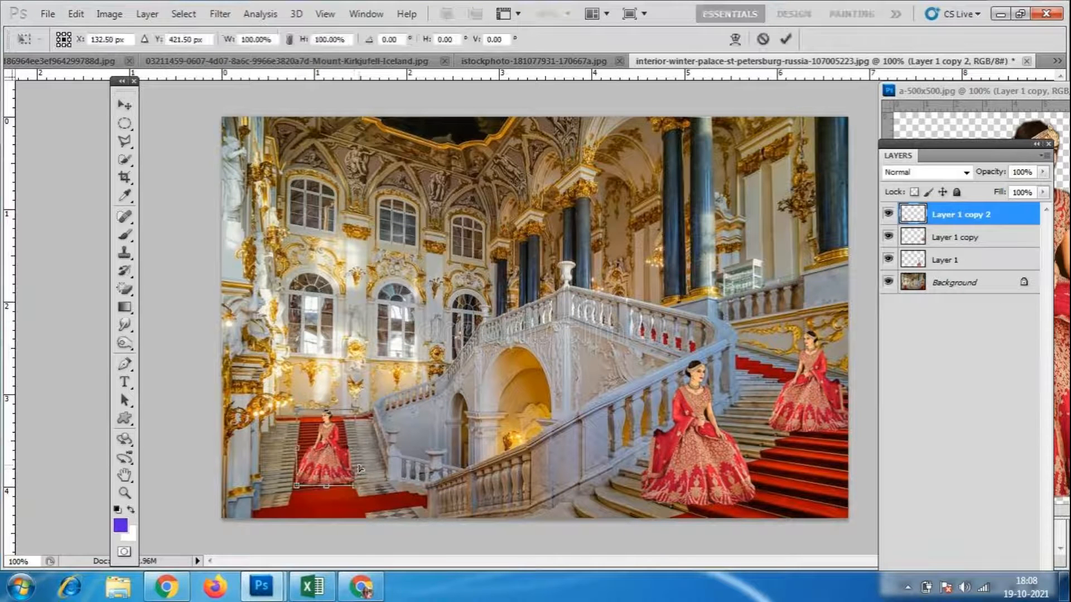
pyautogui.rightClick(327, 468)
pyautogui.click(408, 432)
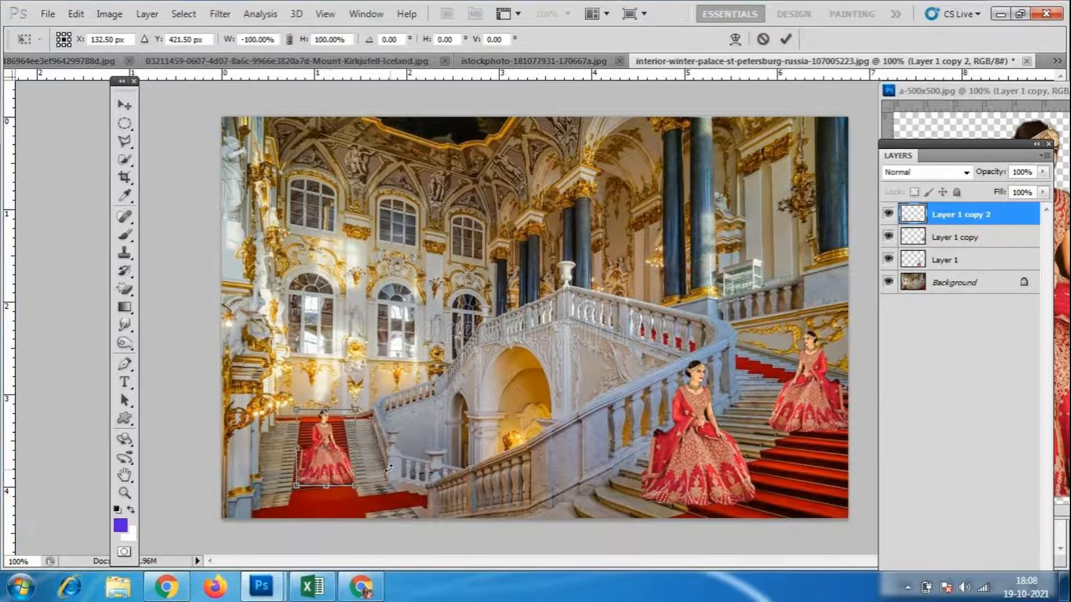
pyautogui.moveTo(338, 469); pyautogui.dragTo(337, 473)
pyautogui.press('Return')
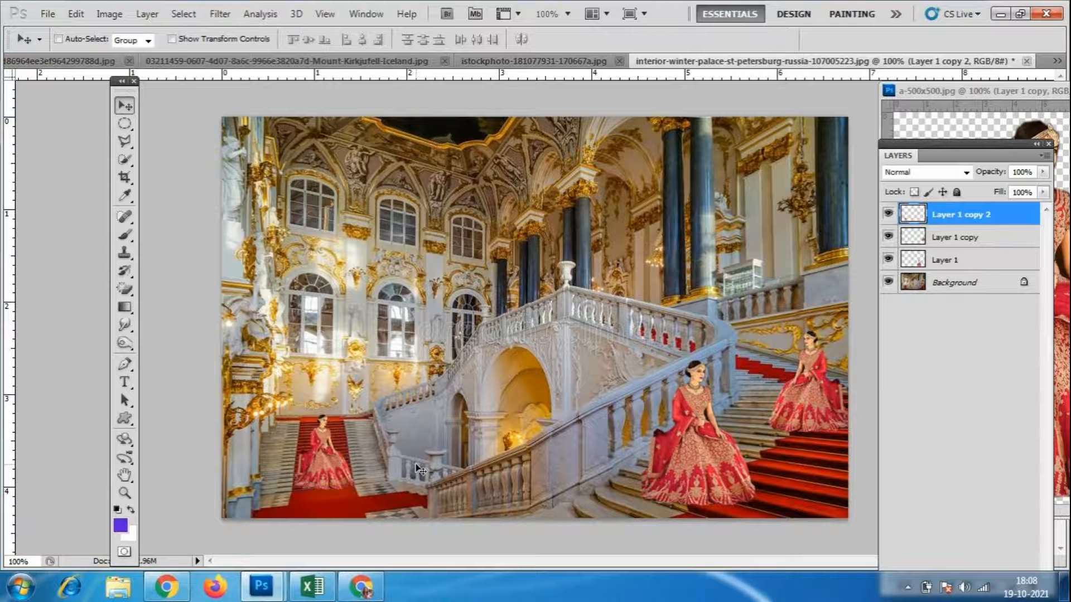
pyautogui.hotkey('ctrl', 'z')
pyautogui.hotkey('ctrl', 'z')
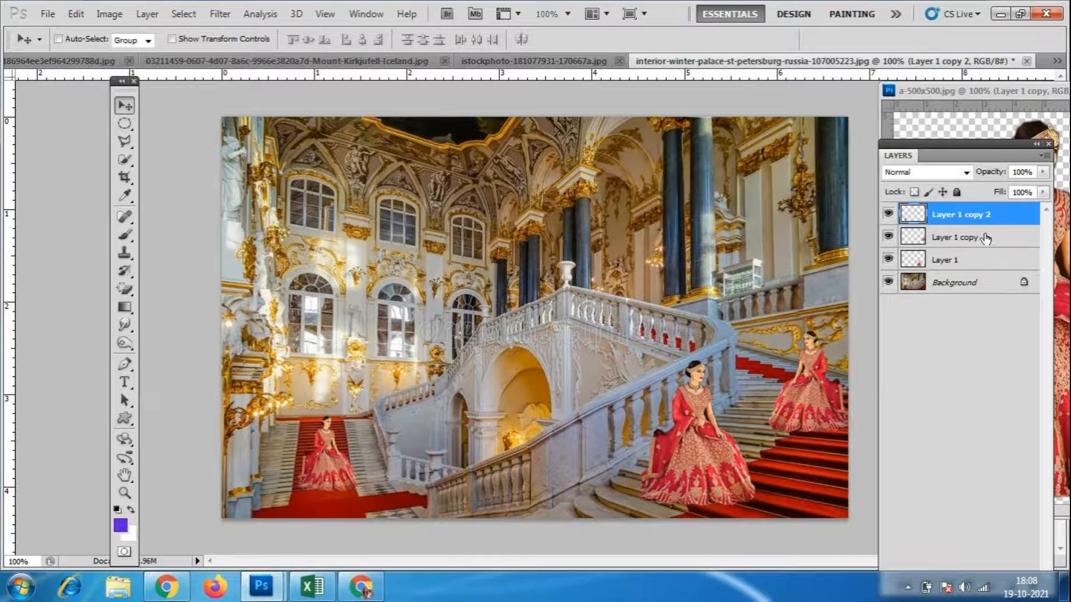
# - Shift the small woman on the distant staircase slightly up and to the left
pyautogui.click(948, 237)
pyautogui.moveTo(942, 144)
pyautogui.mouseDown()
pyautogui.moveTo(971, 133)
pyautogui.moveTo(954, 136)
pyautogui.mouseUp()
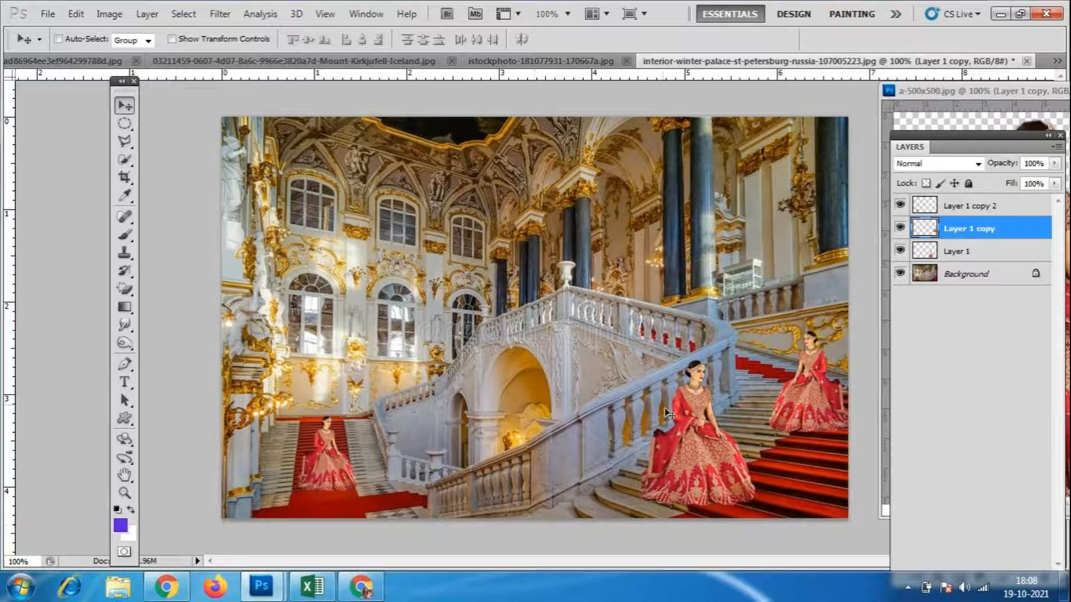
pyautogui.click(985, 210)
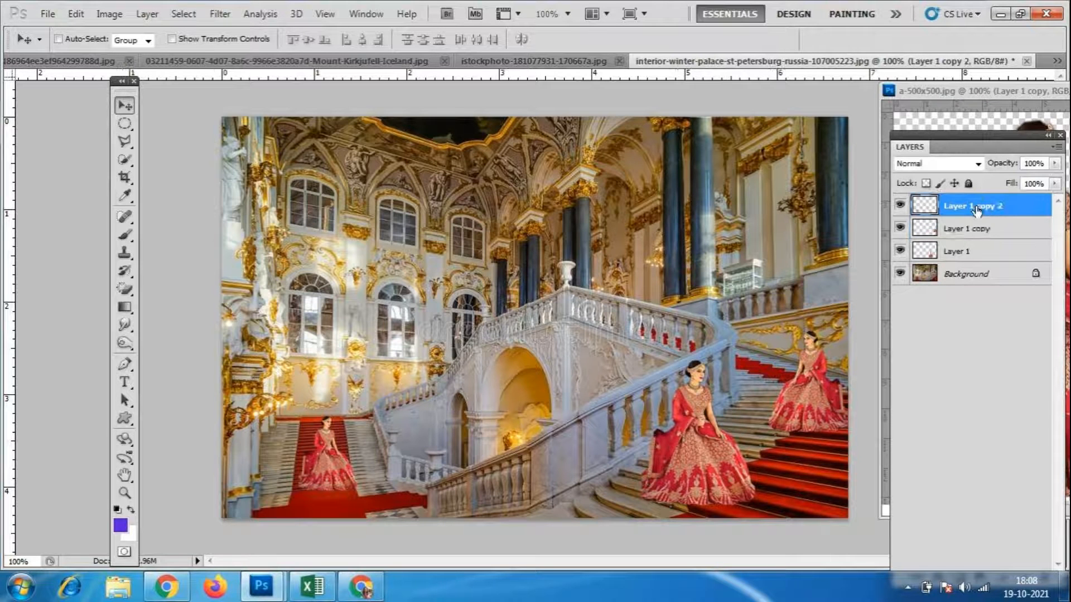
pyautogui.moveTo(817, 401); pyautogui.dragTo(806, 392)
# - Nudge the upper woman on the foreground staircase slightly up and the lower woman slightly up and left
pyautogui.click(980, 234)
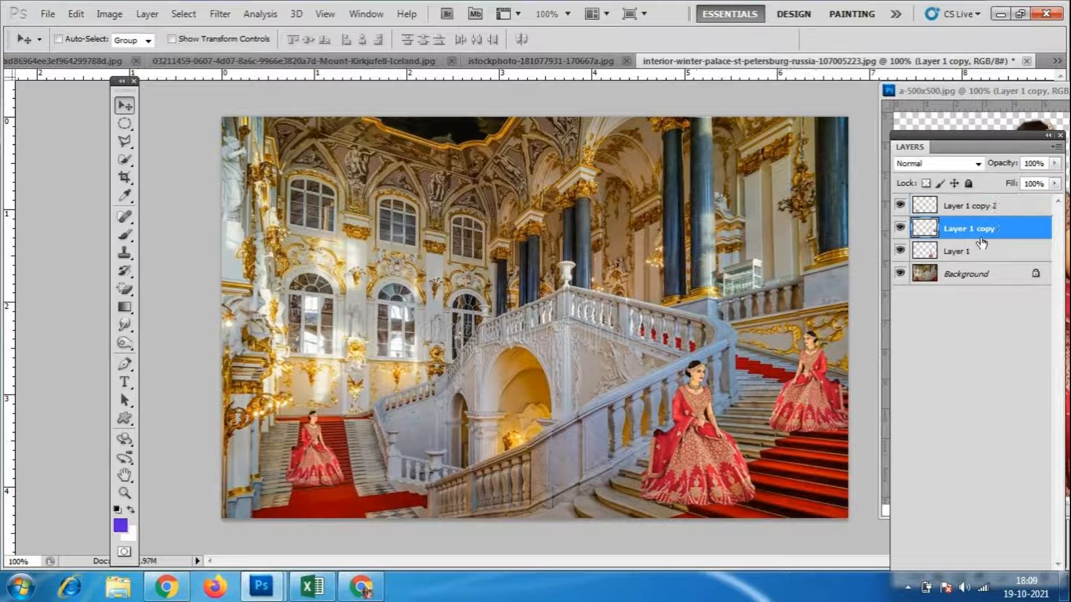
pyautogui.moveTo(829, 369)
pyautogui.mouseDown()
pyautogui.moveTo(829, 358)
pyautogui.moveTo(816, 366)
pyautogui.moveTo(830, 360)
pyautogui.mouseUp()
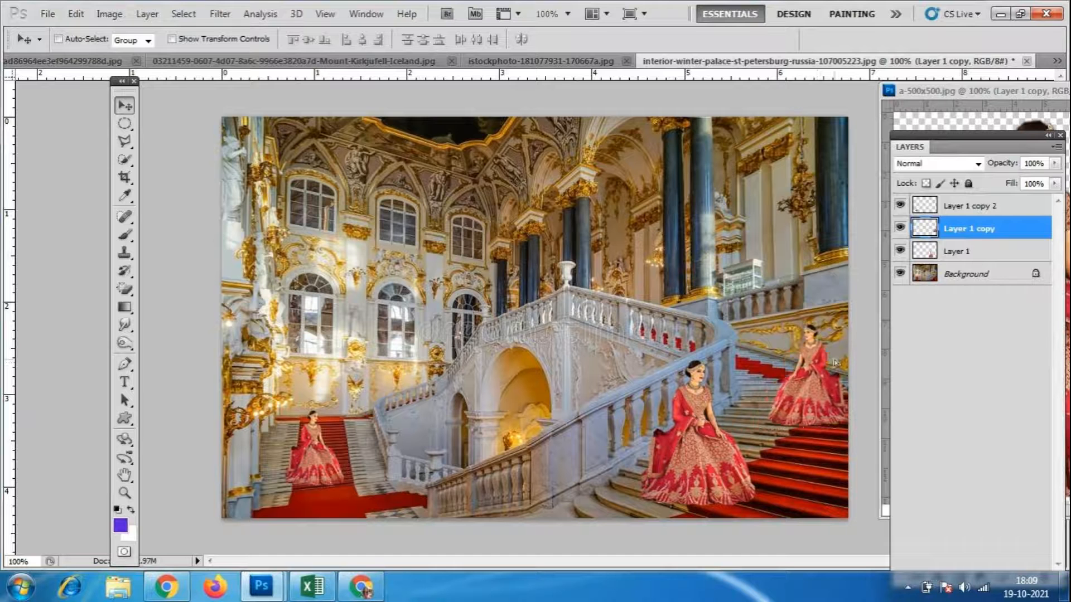
pyautogui.click(988, 258)
pyautogui.moveTo(712, 488); pyautogui.dragTo(709, 483)
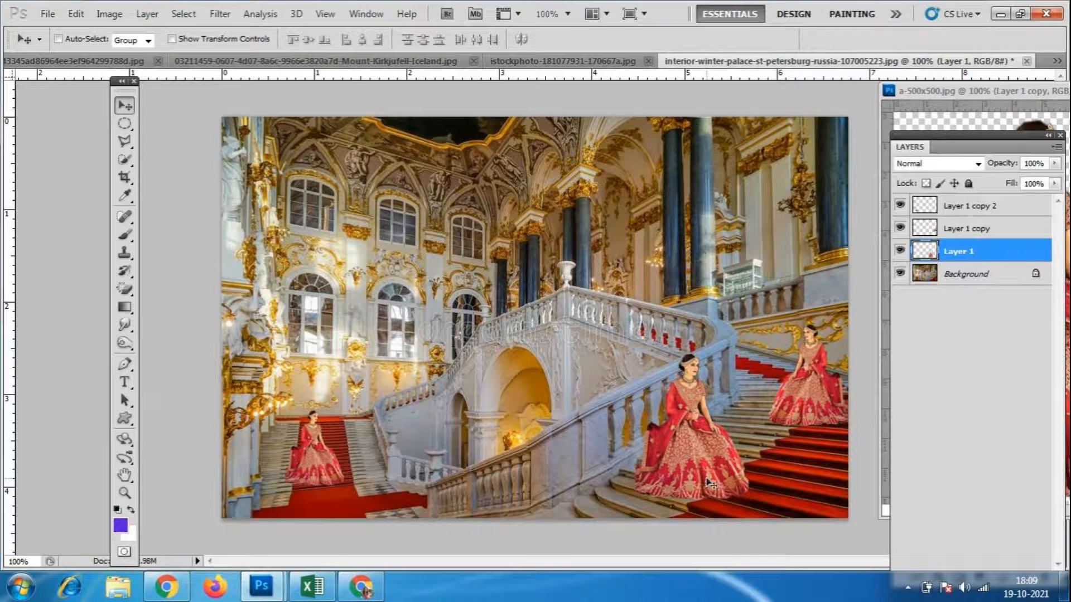
# - Scale the small woman on the distant staircase to about 84% and shift her onto the stone steps beside the red carpet's left edge
pyautogui.click(1002, 202)
pyautogui.hotkey('ctrl', 't')
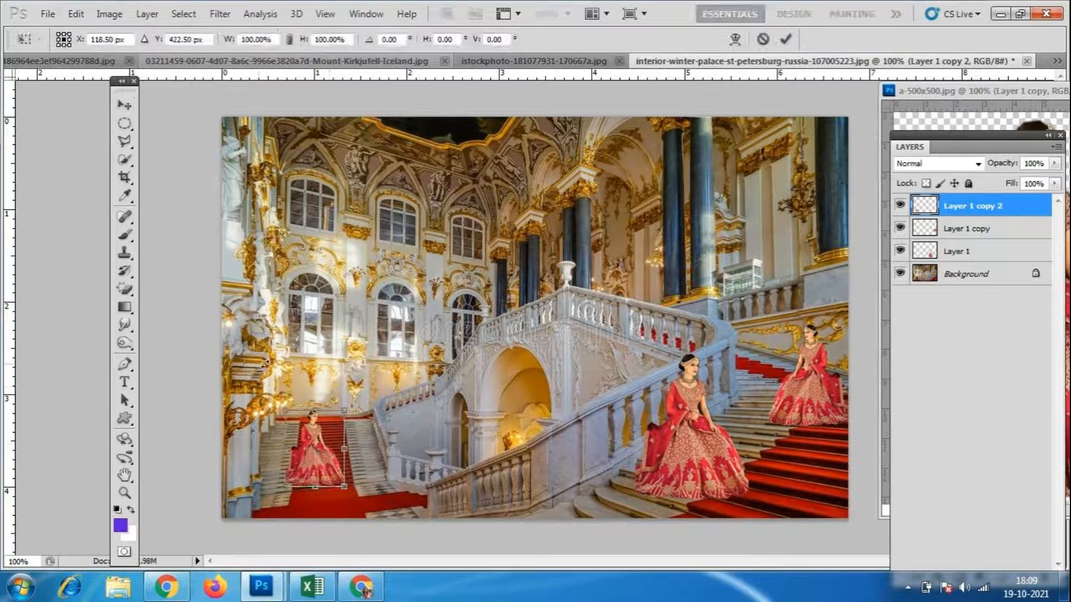
pyautogui.moveTo(285, 411); pyautogui.dragTo(293, 420)
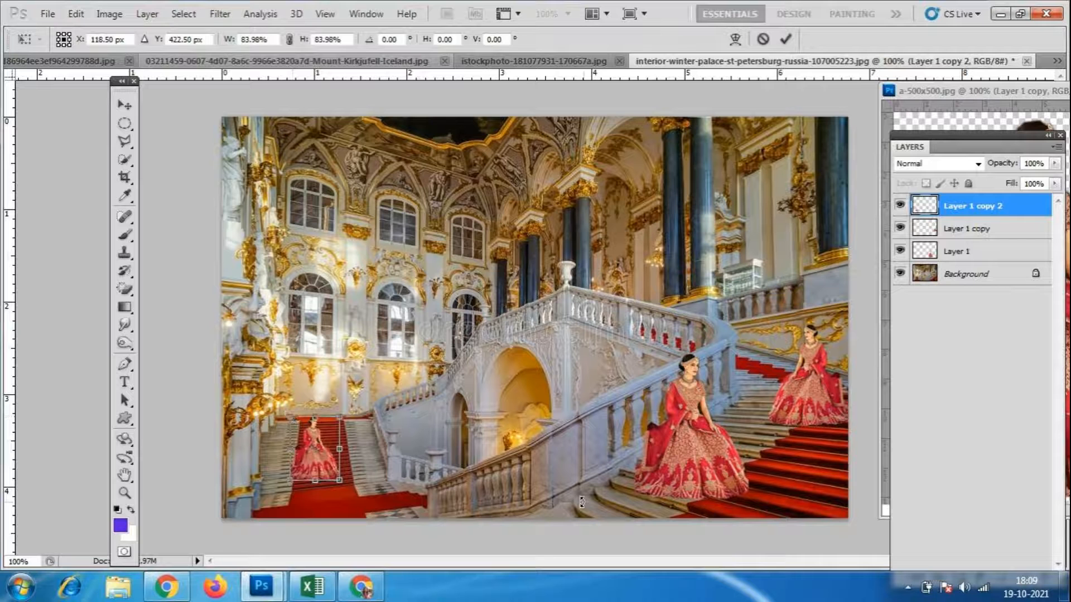
pyautogui.press('Return')
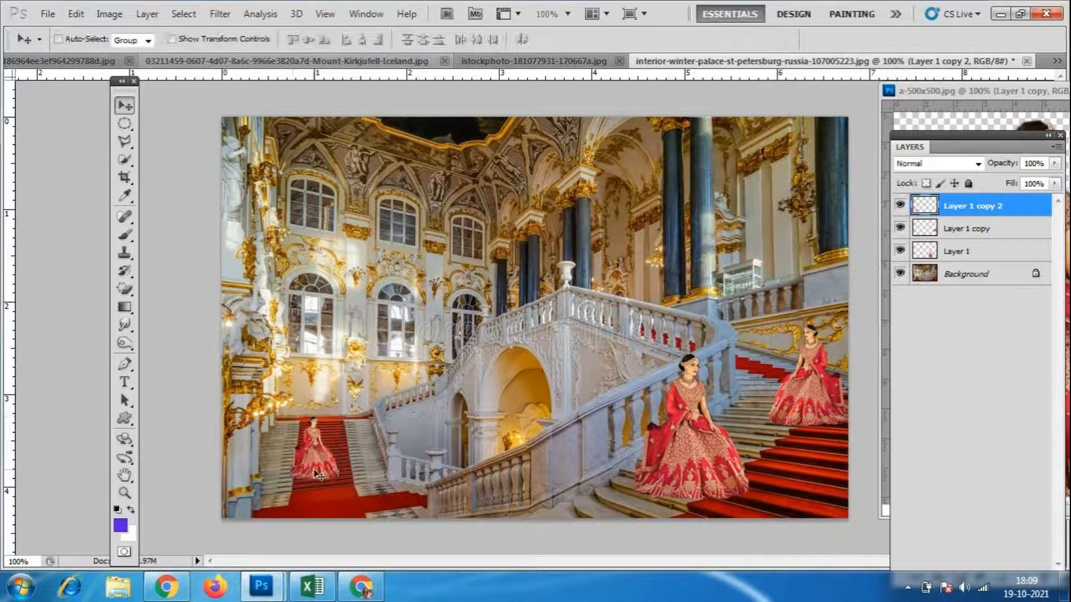
pyautogui.moveTo(318, 478); pyautogui.dragTo(301, 473)
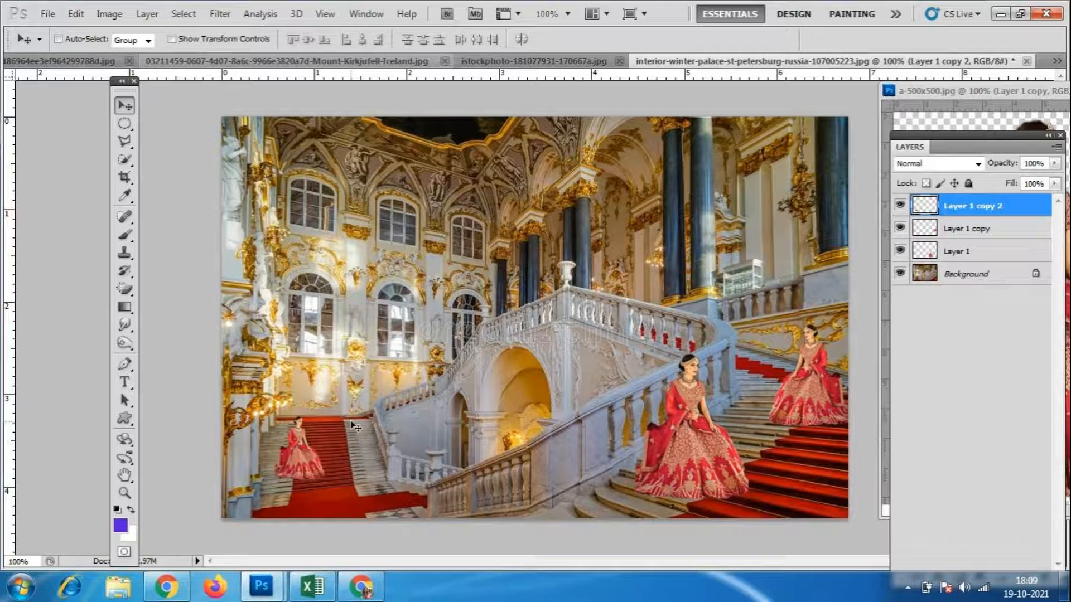
pyautogui.click(363, 589)
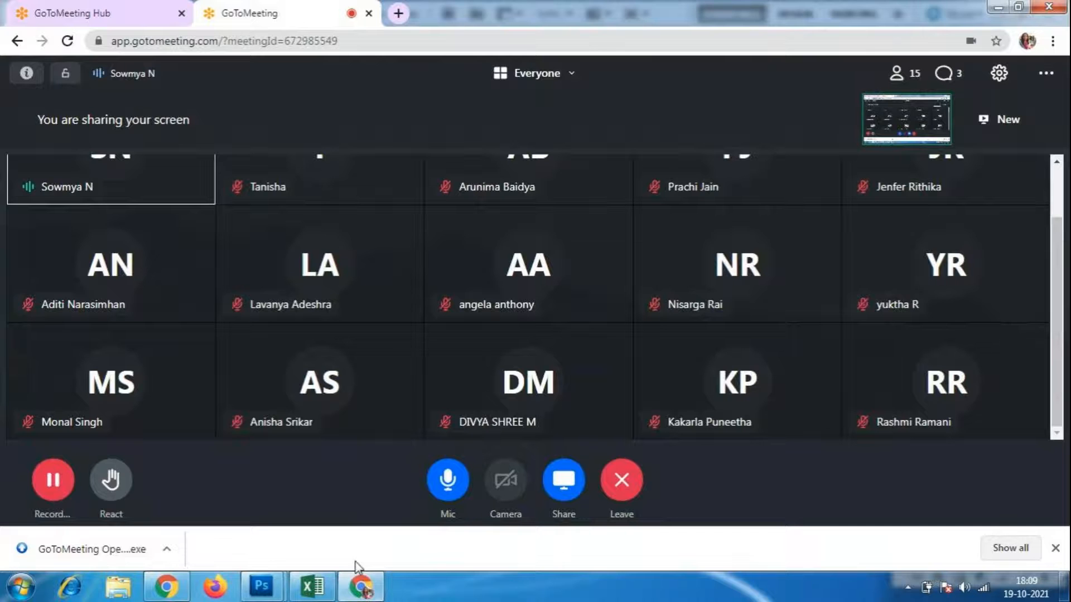
pyautogui.moveTo(262, 590)
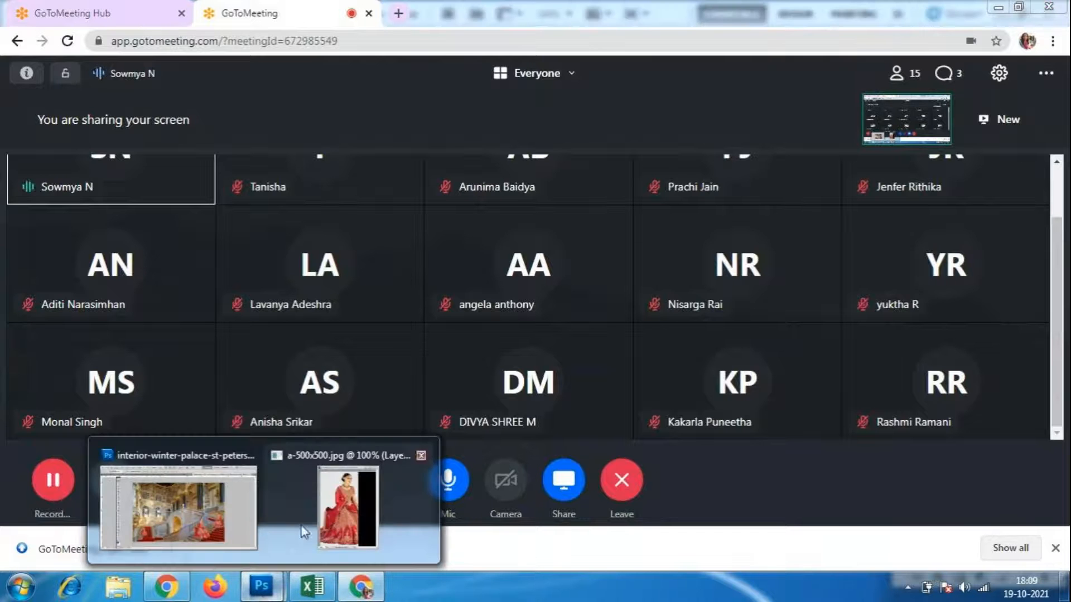
pyautogui.click(227, 511)
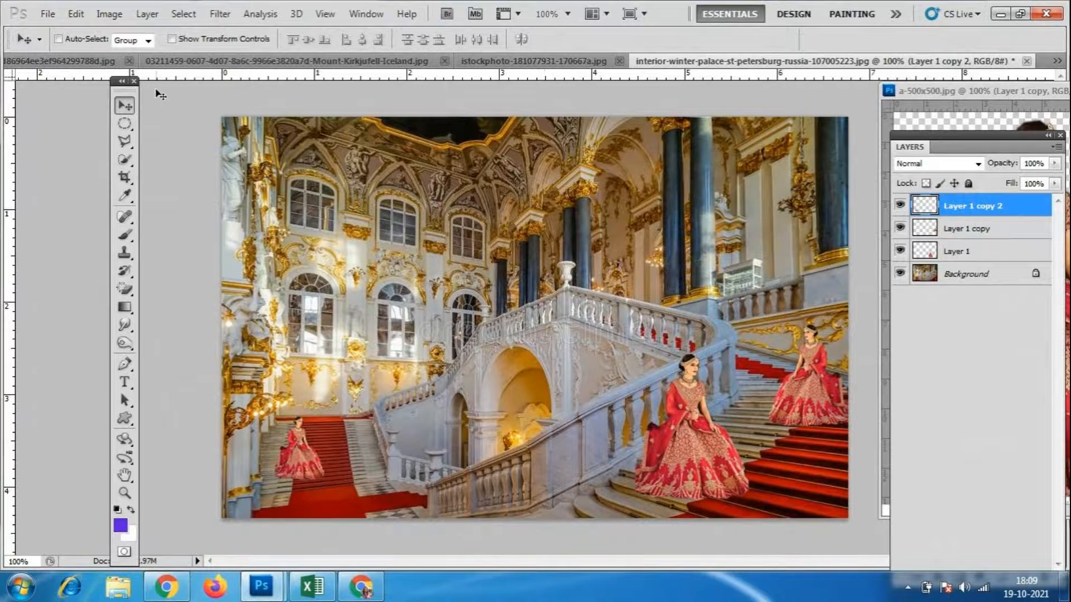
# - Open the d5985fffb78f506edac545241b0ab09e.jpg image of the red throne on carpeted stairs and float it in its own window
pyautogui.click(38, 14)
pyautogui.click(48, 45)
pyautogui.click(449, 232)
pyautogui.scroll(-3, 1016, 144)
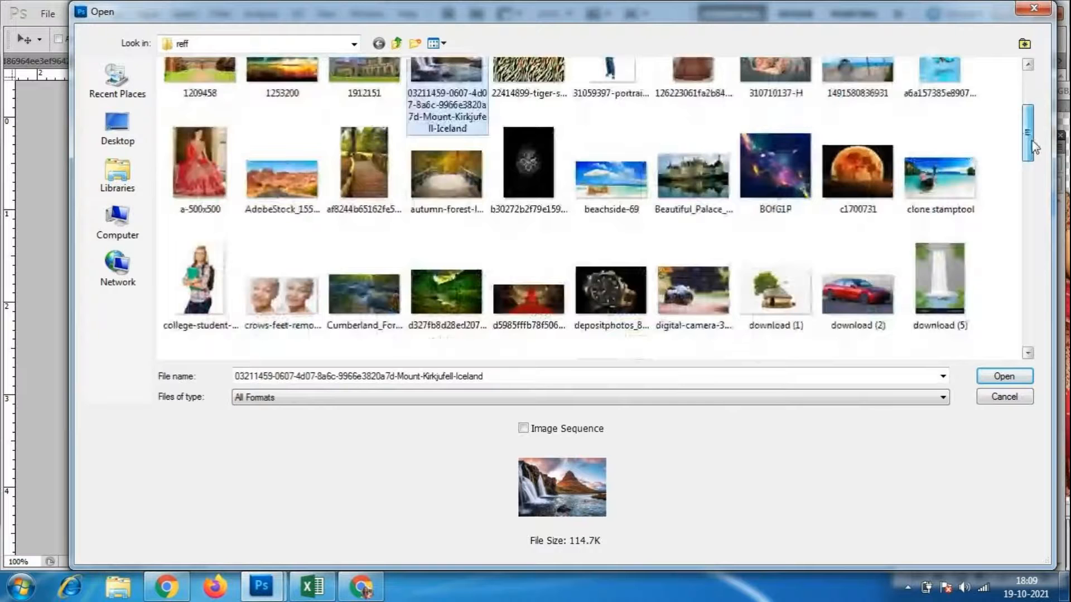
pyautogui.moveTo(1033, 147); pyautogui.dragTo(1033, 175)
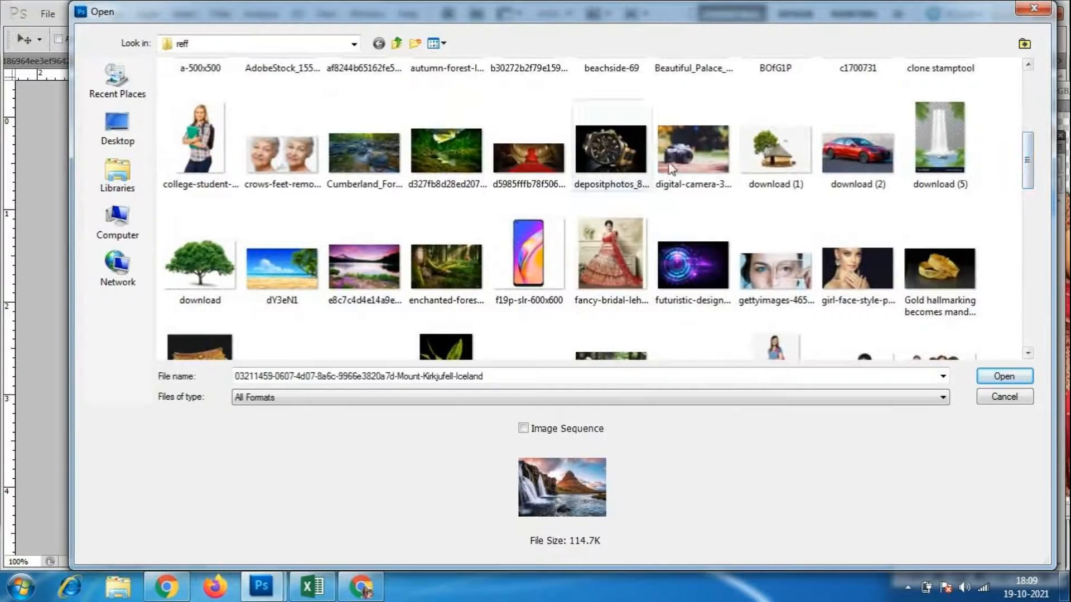
pyautogui.click(528, 158)
pyautogui.click(1002, 377)
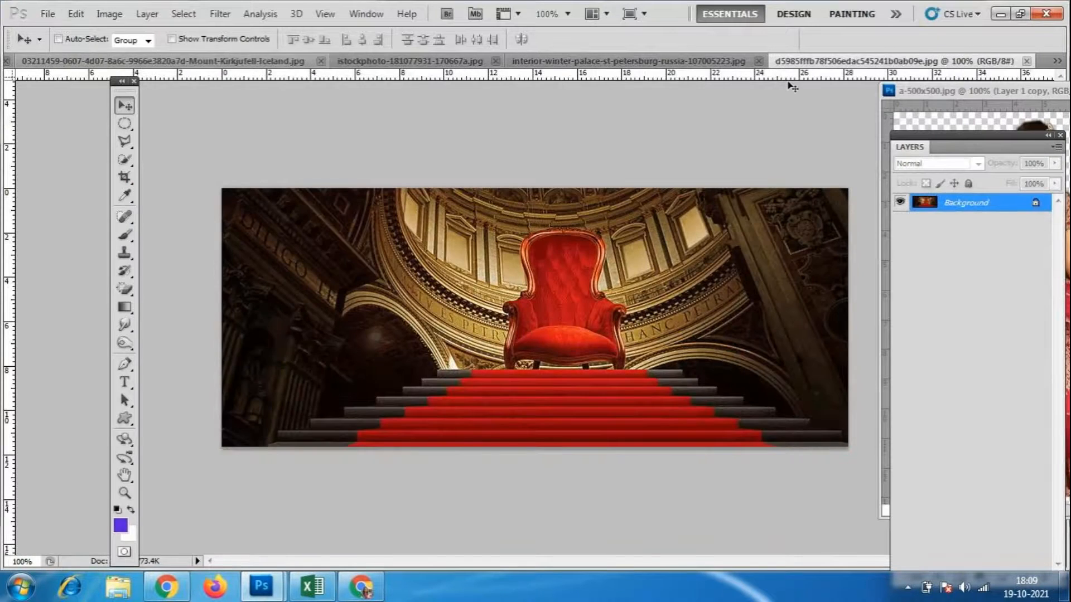
pyautogui.moveTo(824, 62); pyautogui.dragTo(256, 158)
# - Copy the lower foreground woman's layer from the palace image into the red throne image, placing her over the throne
pyautogui.click(718, 475)
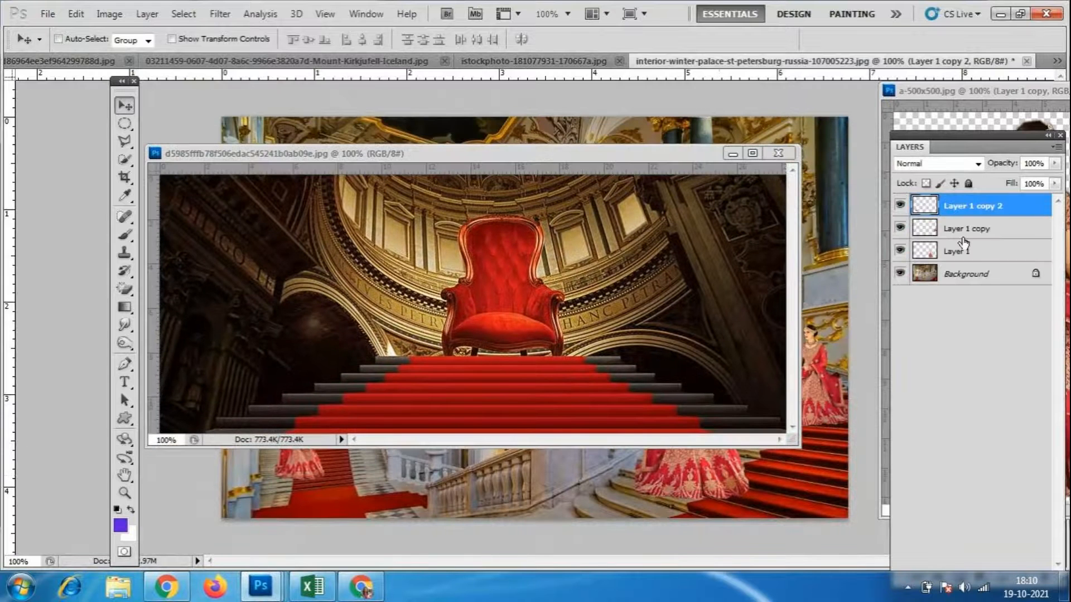
pyautogui.click(964, 229)
pyautogui.click(965, 252)
pyautogui.moveTo(758, 483); pyautogui.dragTo(510, 343)
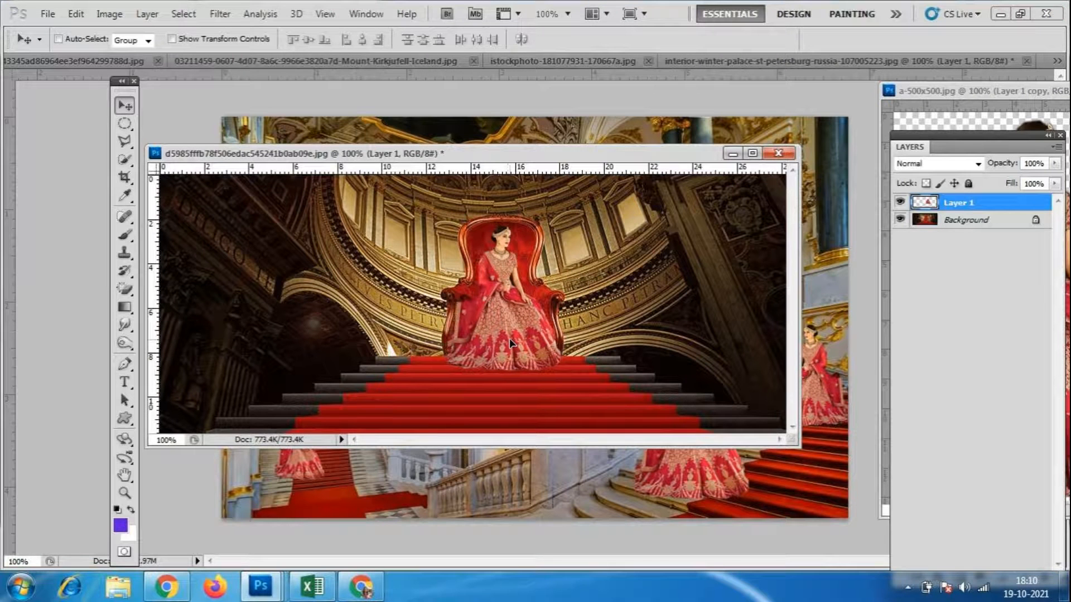
# - Scale the woman up proportionally to match the red throne and position her so she appears seated on it
pyautogui.hotkey('ctrl', 't')
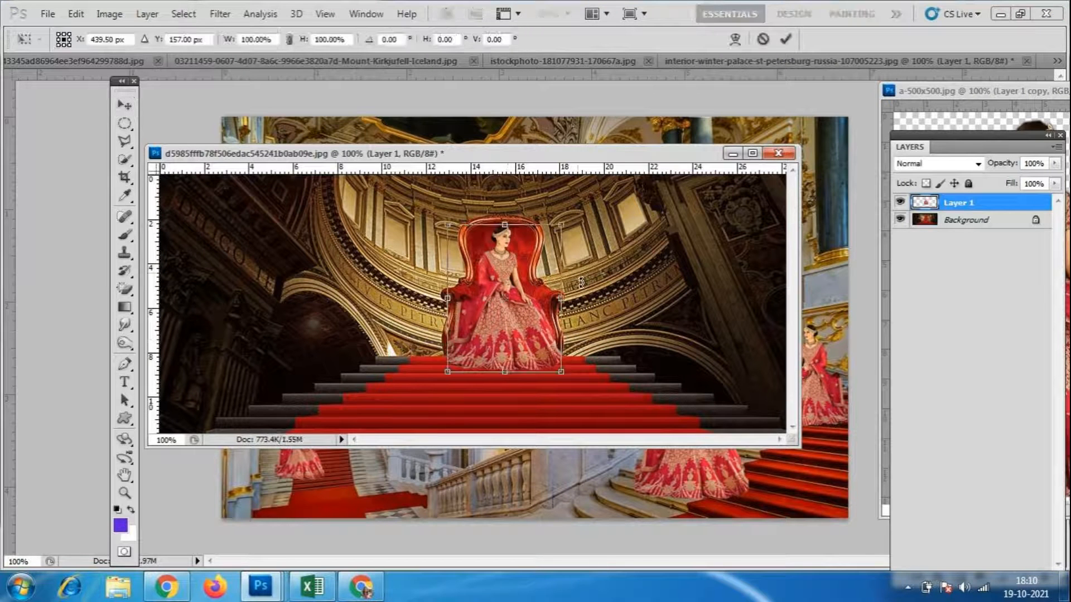
pyautogui.moveTo(561, 226); pyautogui.dragTo(572, 208)
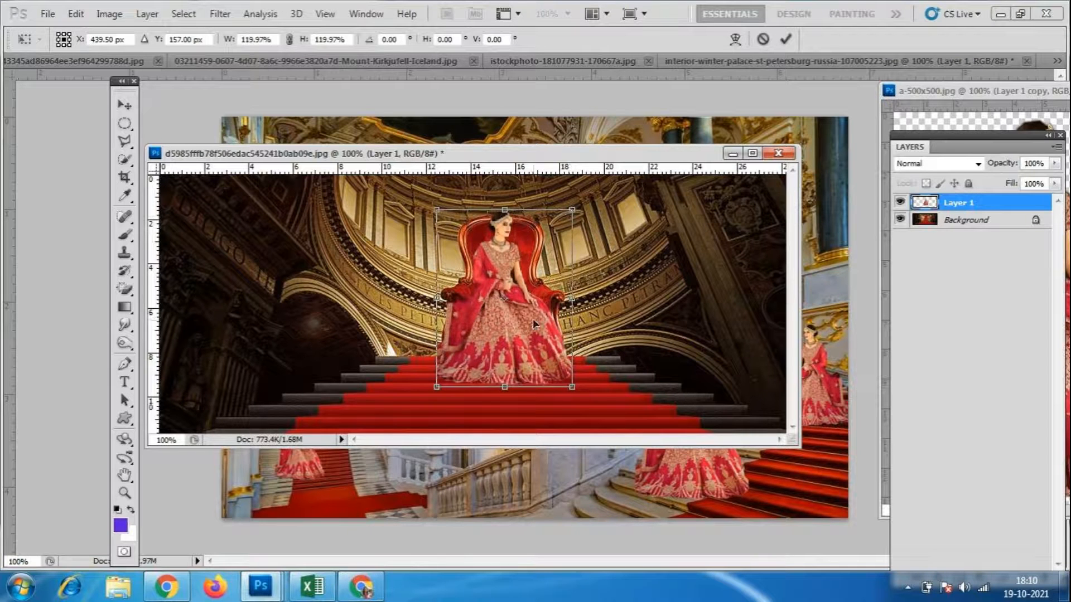
pyautogui.moveTo(533, 319); pyautogui.dragTo(537, 316)
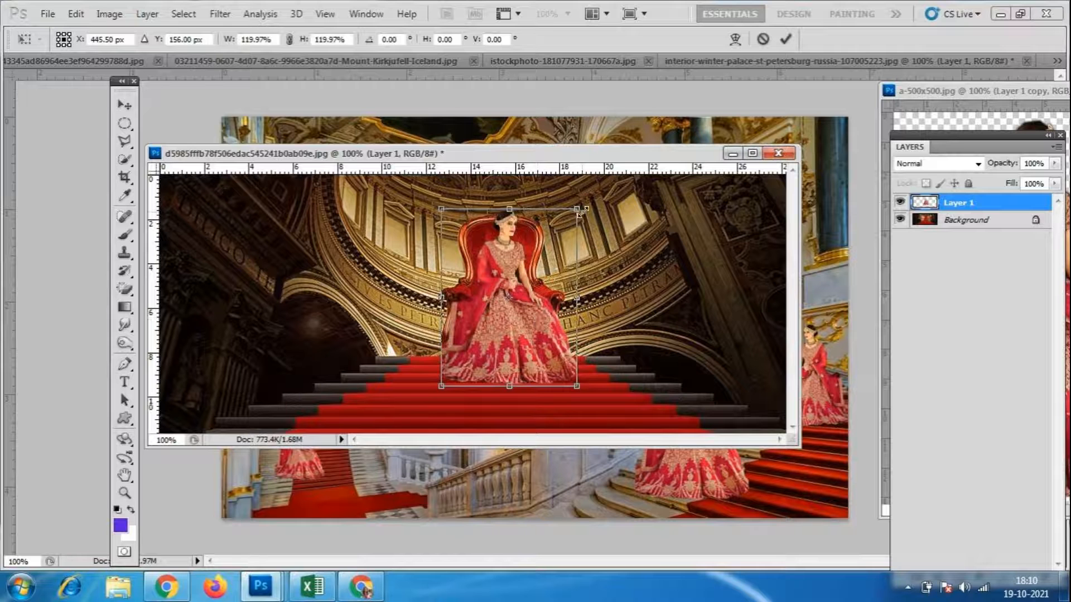
pyautogui.moveTo(581, 213); pyautogui.dragTo(576, 221)
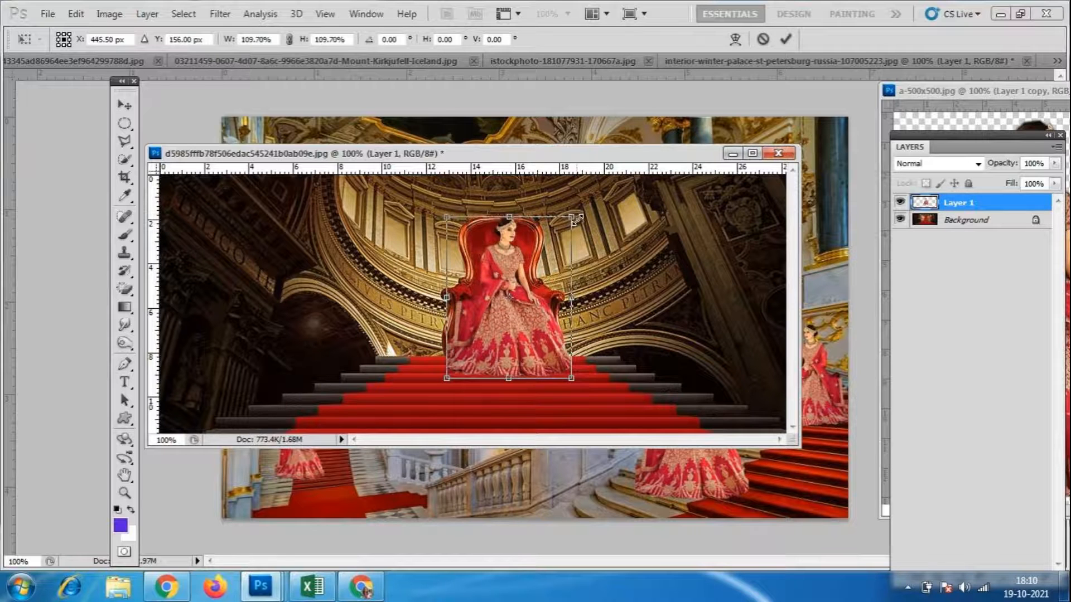
pyautogui.moveTo(539, 334)
pyautogui.mouseDown()
pyautogui.moveTo(540, 342)
pyautogui.moveTo(541, 333)
pyautogui.mouseUp()
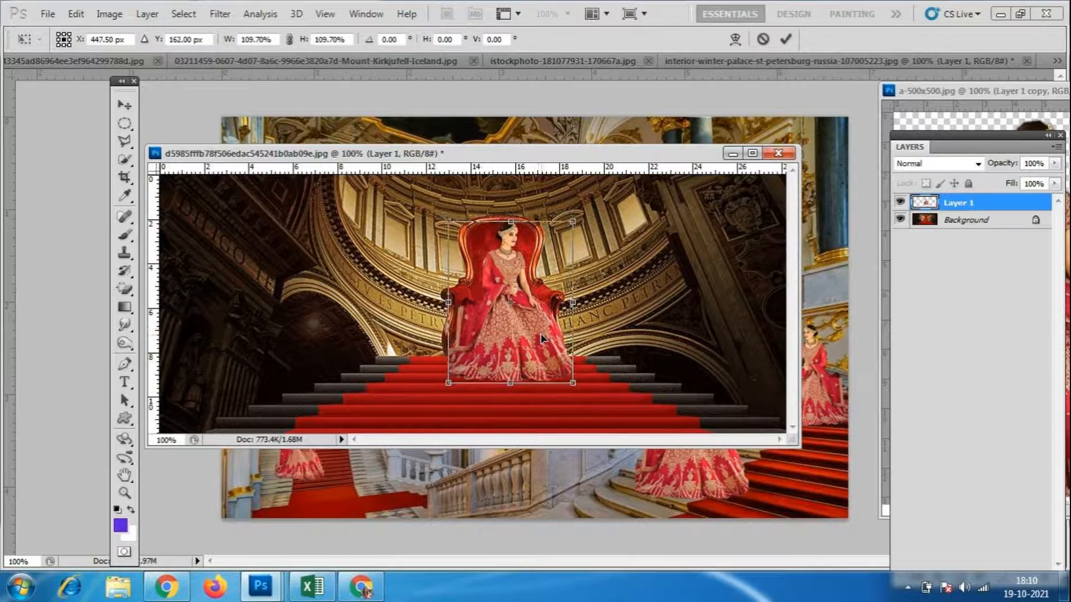
pyautogui.moveTo(571, 219); pyautogui.dragTo(575, 216)
pyautogui.press('Return')
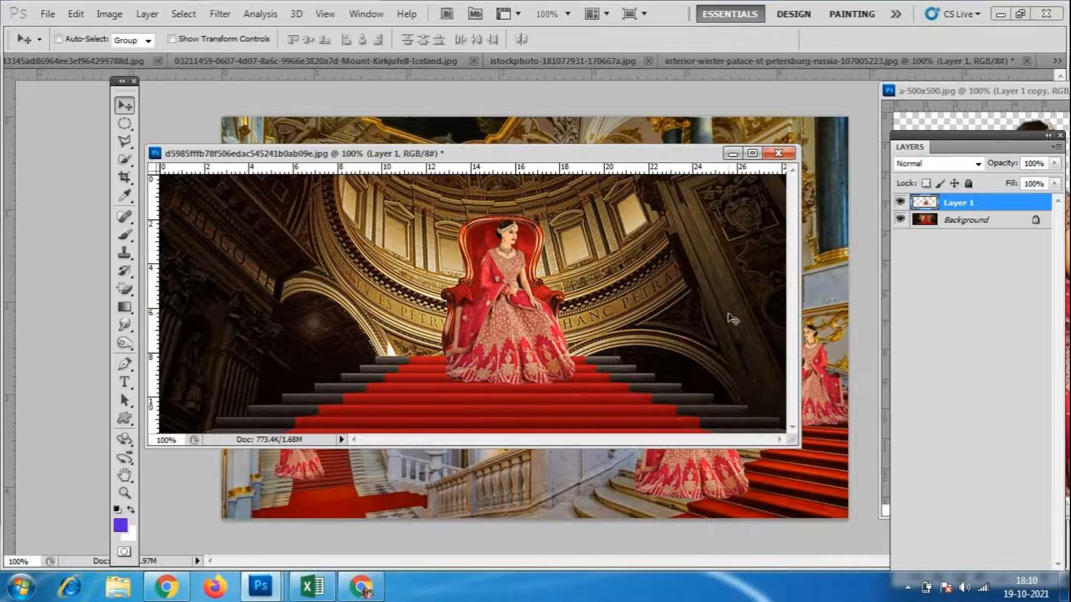
# - Reposition and enlarge the throne image's window, and toggle the woman's layer off and on to compare the composite
pyautogui.moveTo(564, 156); pyautogui.dragTo(587, 118)
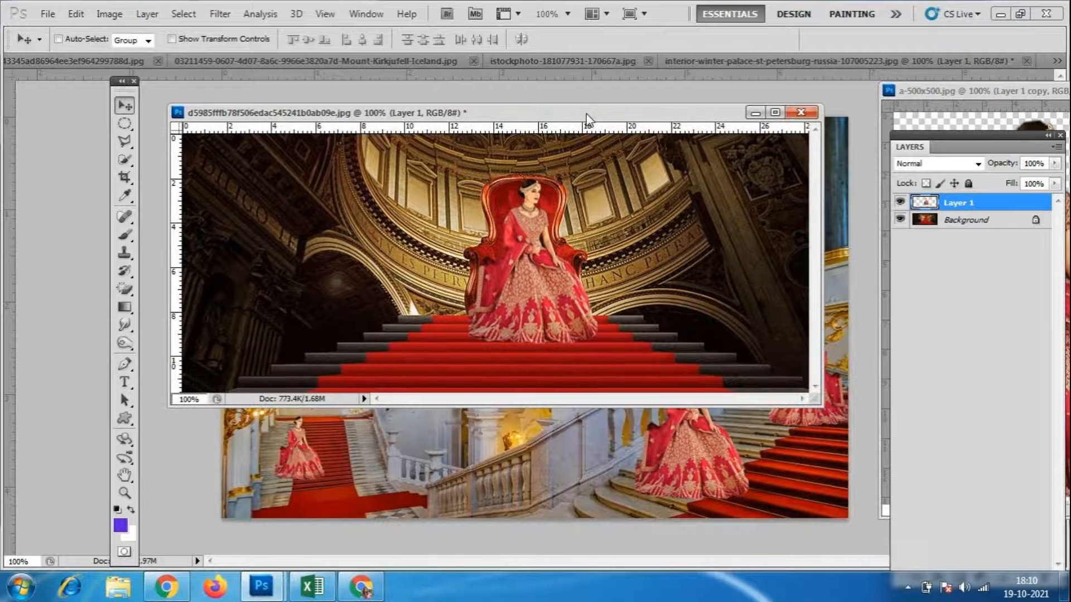
pyautogui.moveTo(819, 405); pyautogui.dragTo(823, 481)
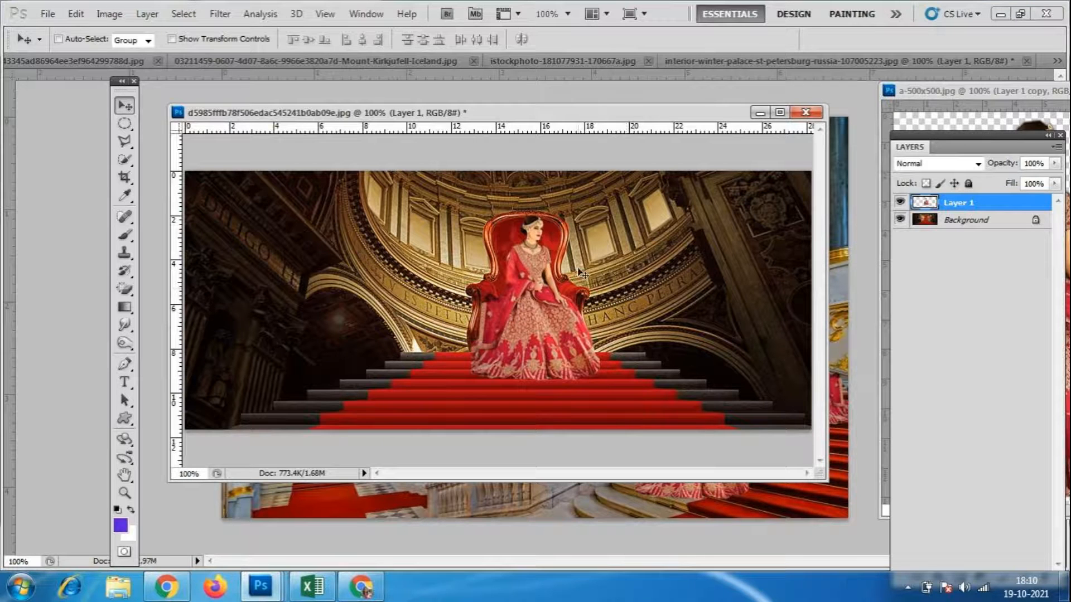
pyautogui.click(899, 204)
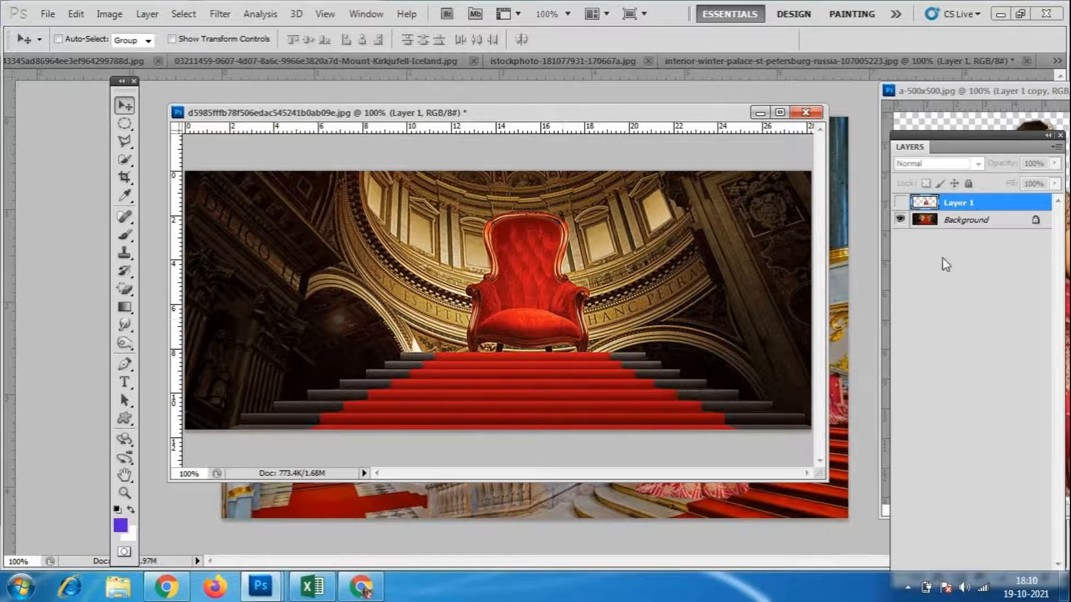
pyautogui.click(899, 202)
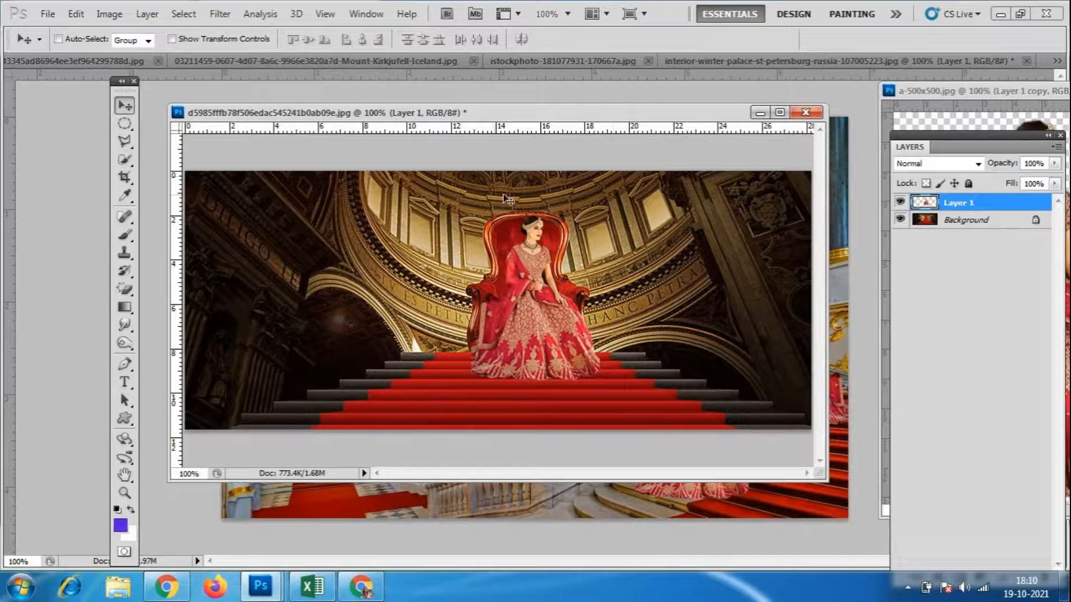
# - Lighten the upper architecture of the throne image's Background layer with the Dodge Tool
pyautogui.click(124, 343)
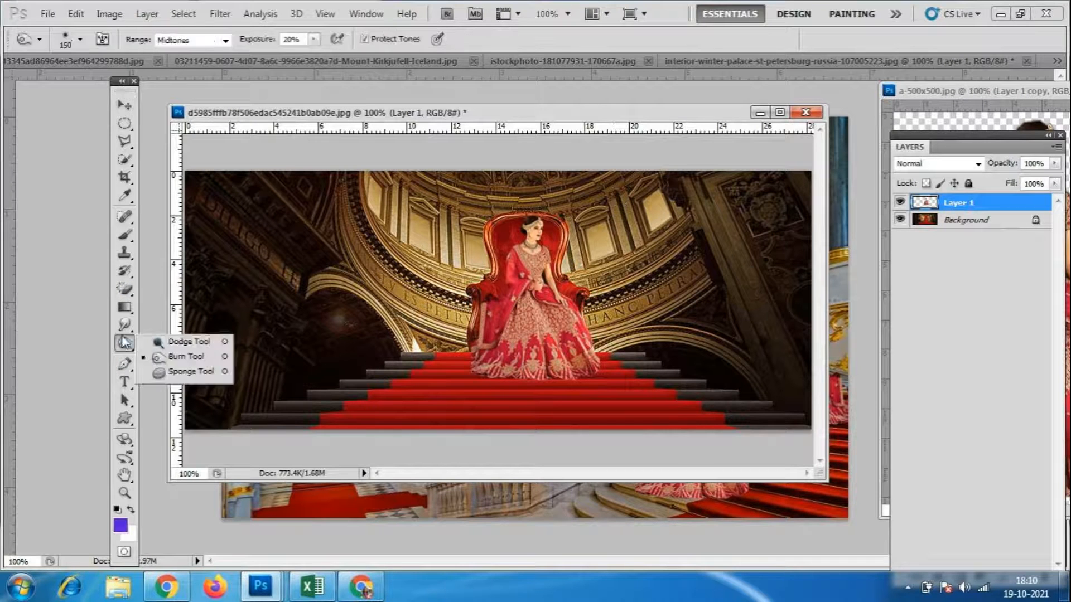
pyautogui.click(214, 341)
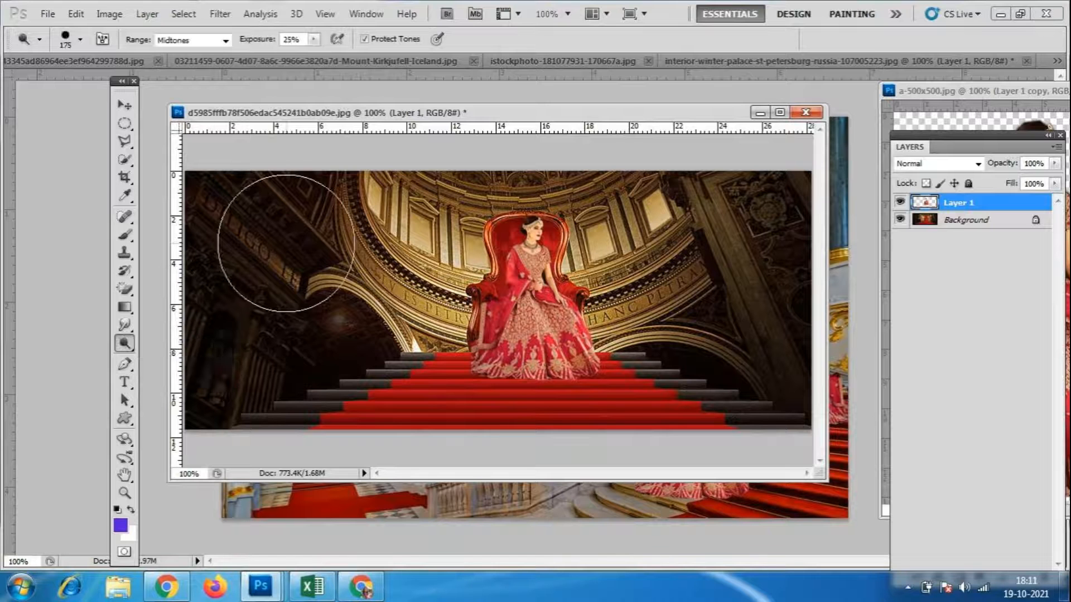
pyautogui.click(979, 222)
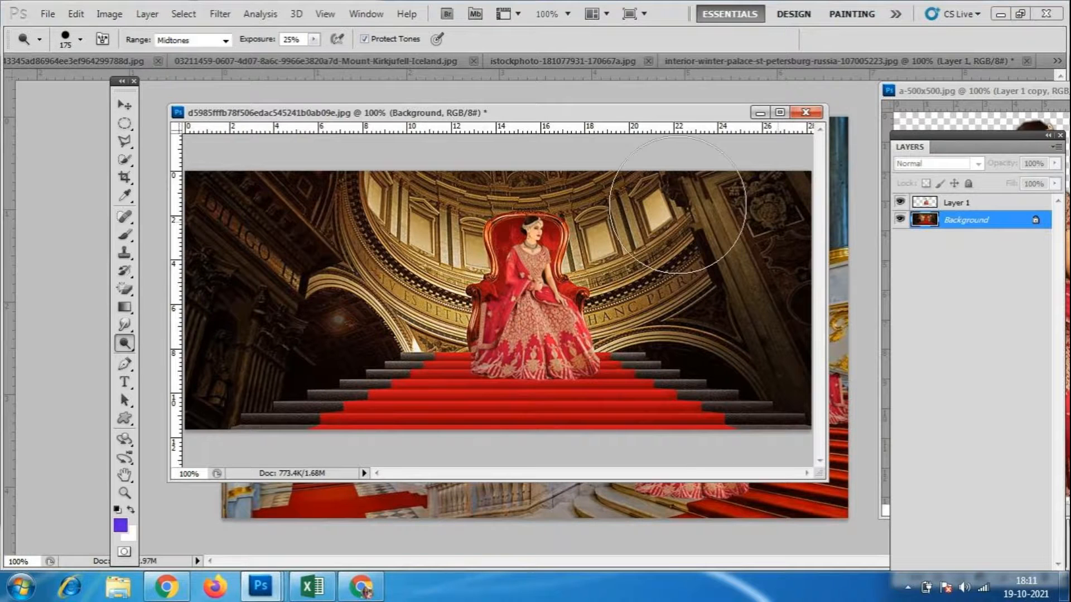
pyautogui.moveTo(706, 196); pyautogui.dragTo(426, 175)
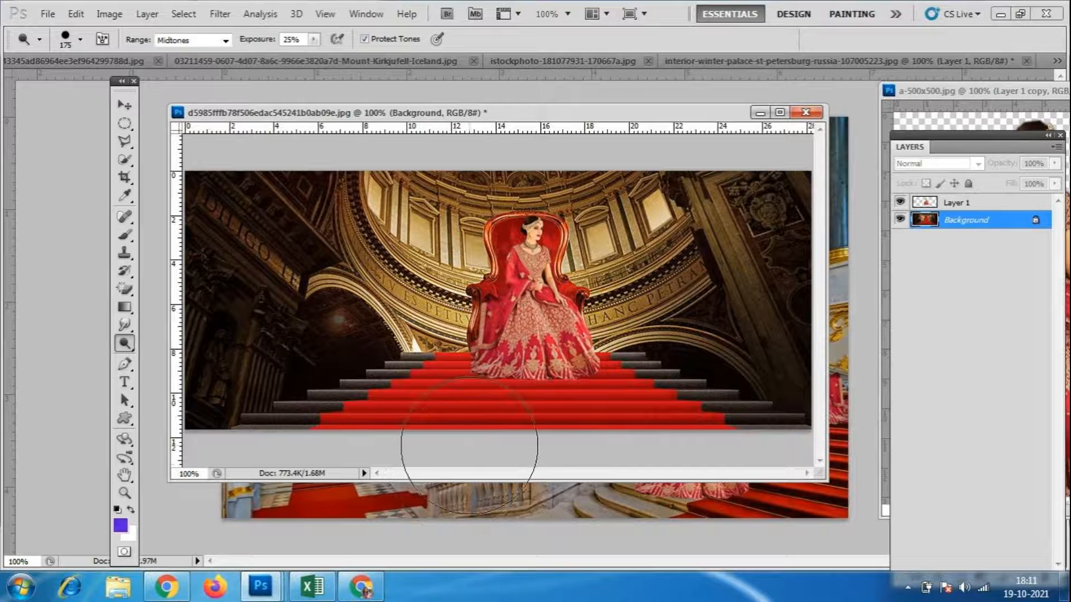
# - Darken the side areas of the throne image's Background layer with the Burn Tool
pyautogui.click(125, 343)
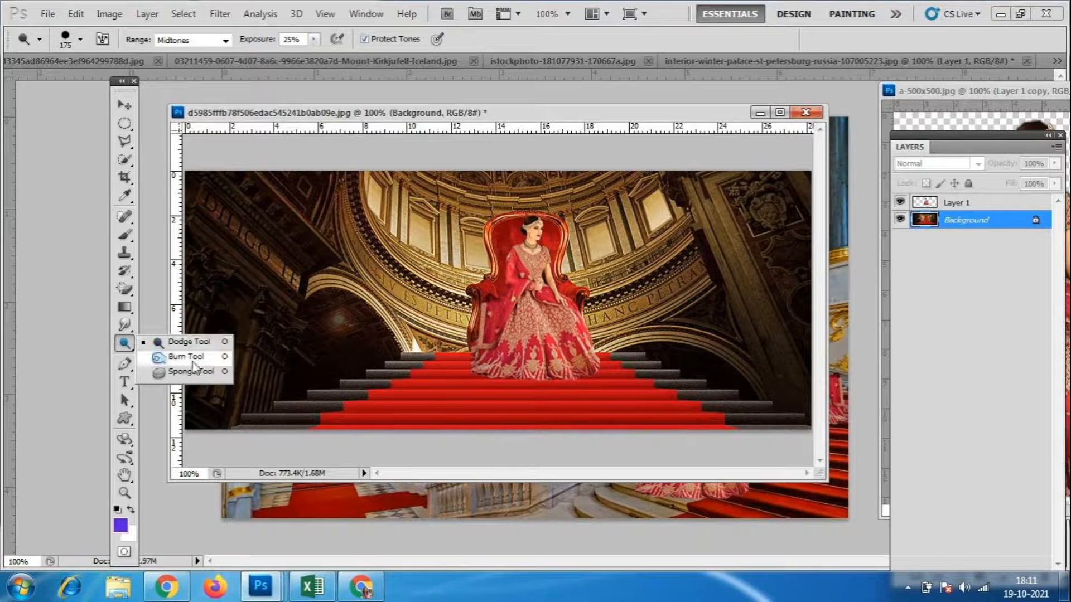
pyautogui.click(192, 360)
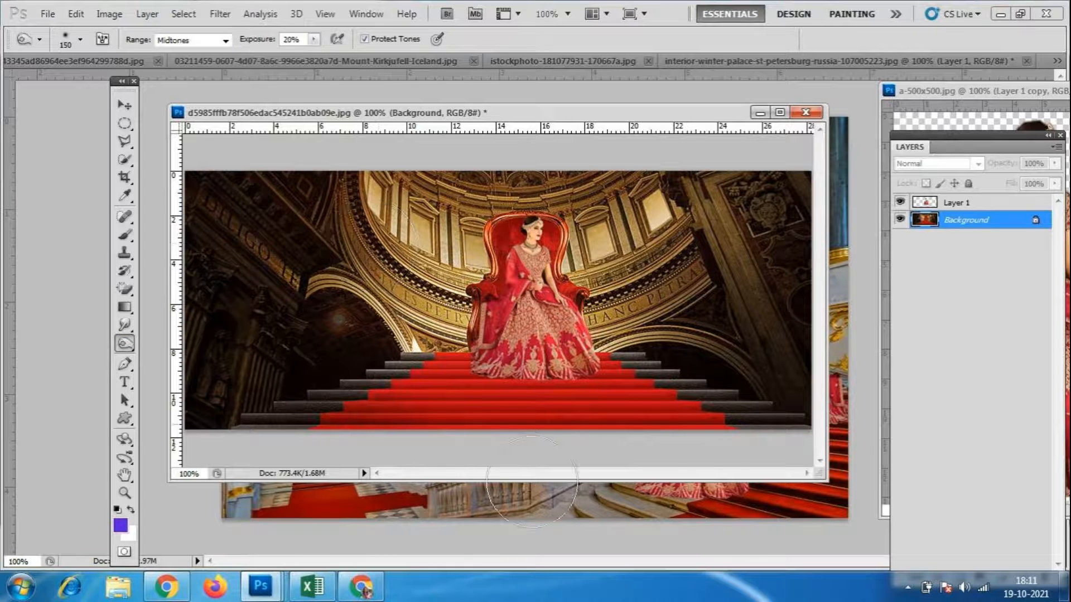
pyautogui.moveTo(753, 322); pyautogui.dragTo(719, 139)
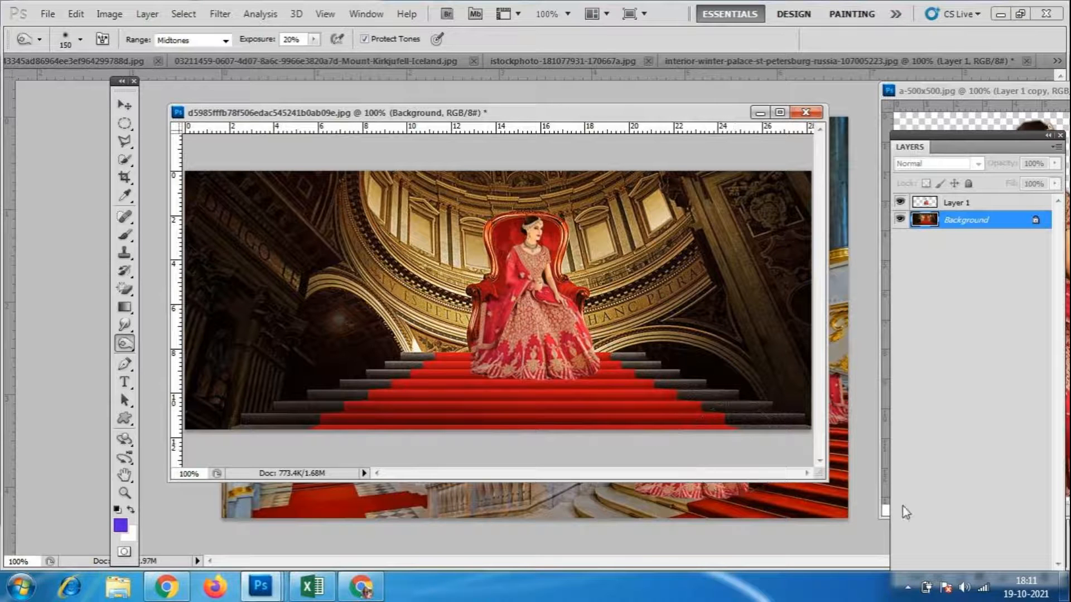
pyautogui.click(806, 112)
pyautogui.click(532, 244)
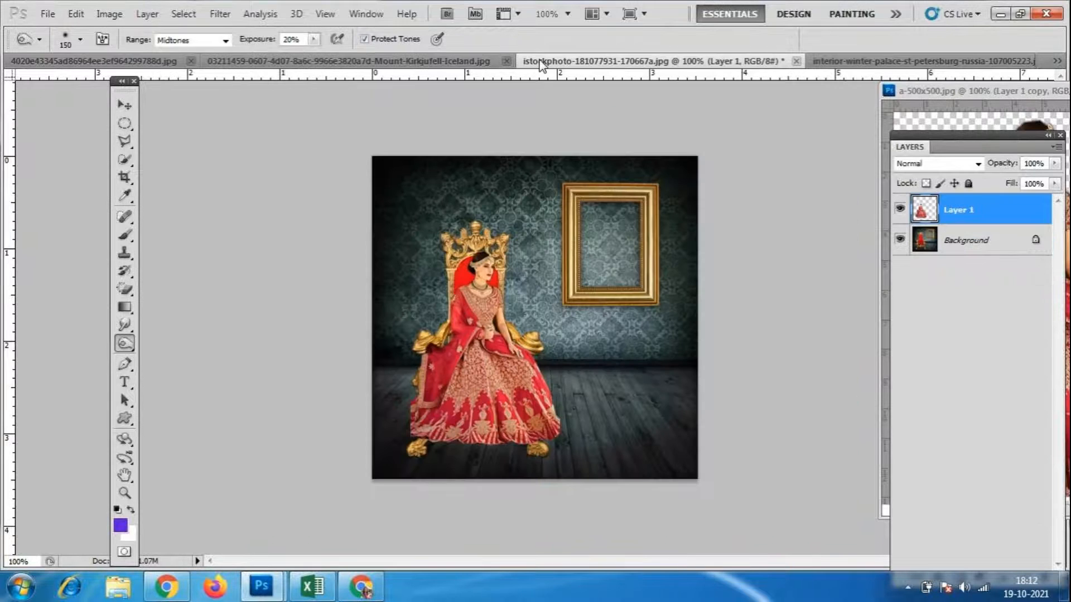
pyautogui.click(540, 61)
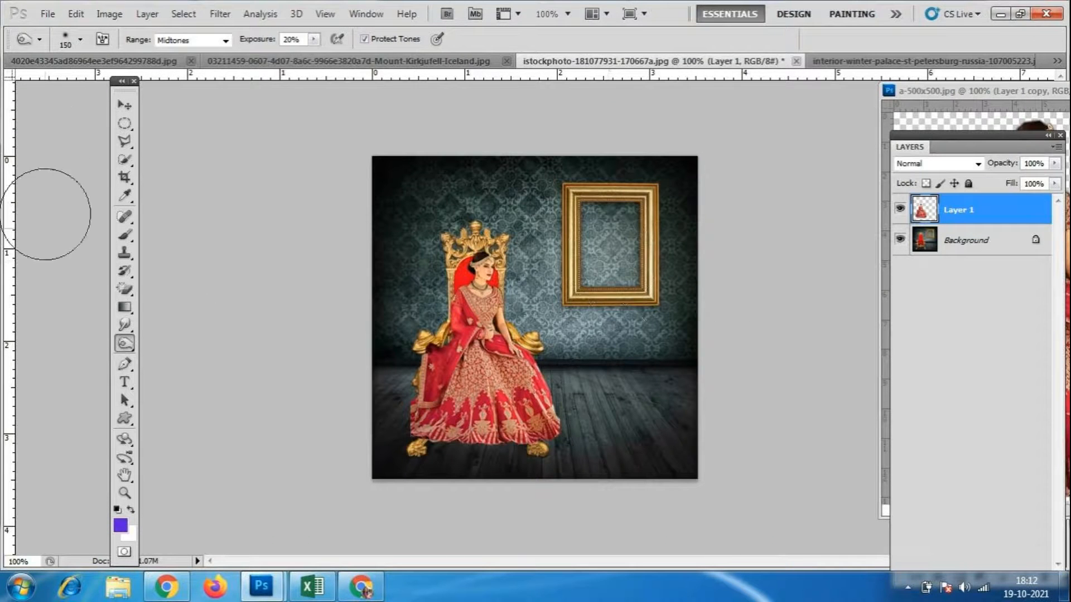
# - Look over the waterfall image, bring the bride portrait 4020e43345ad86964ee3ef964299788d.jpg to the front, and activate the Rectangular Marquee Tool
pyautogui.click(413, 62)
pyautogui.click(704, 60)
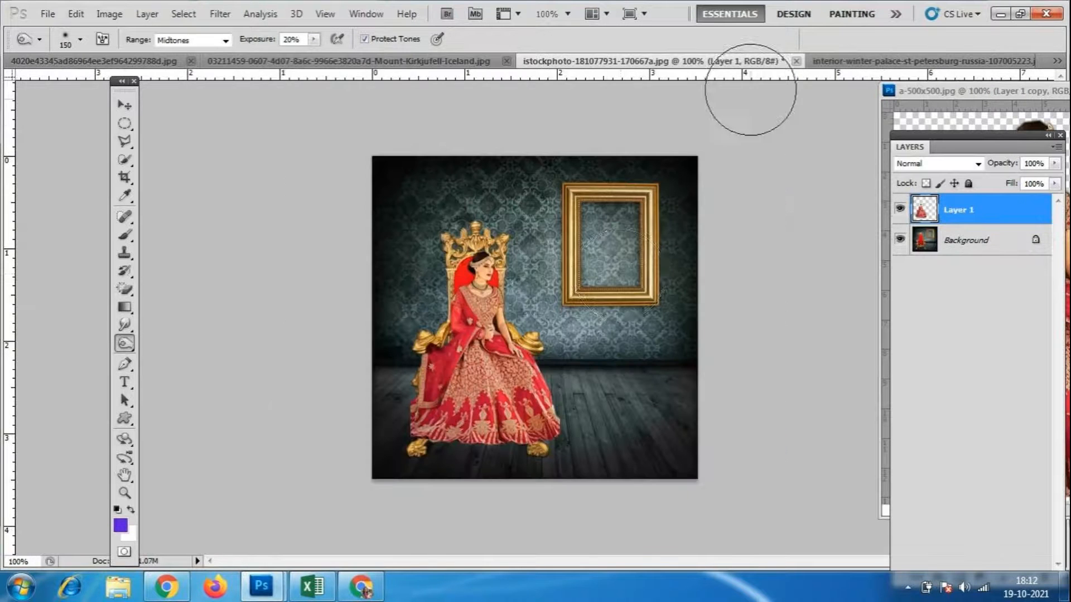
pyautogui.click(413, 61)
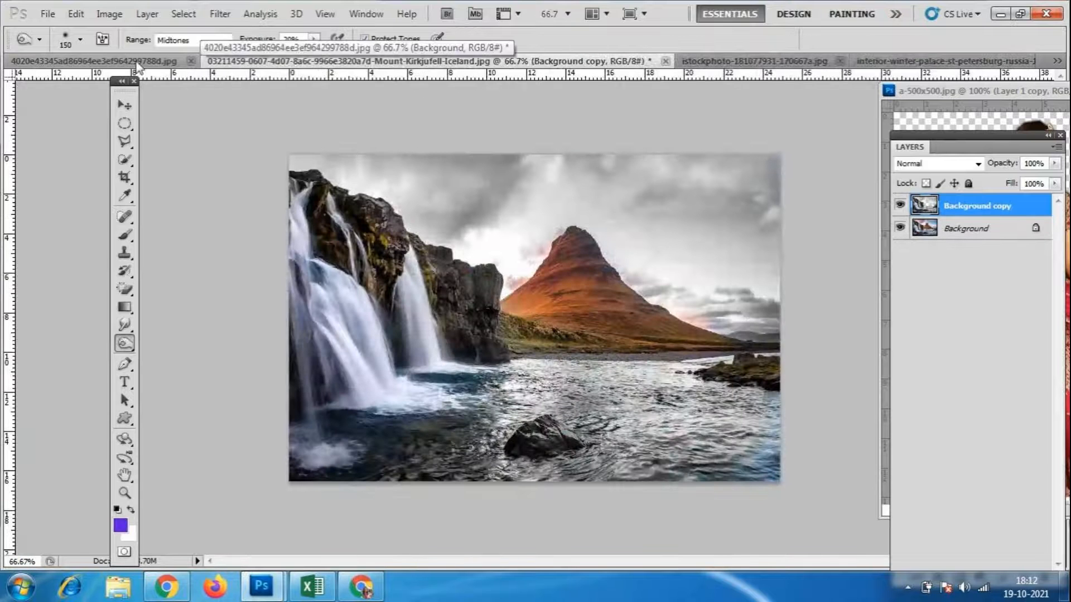
pyautogui.click(137, 63)
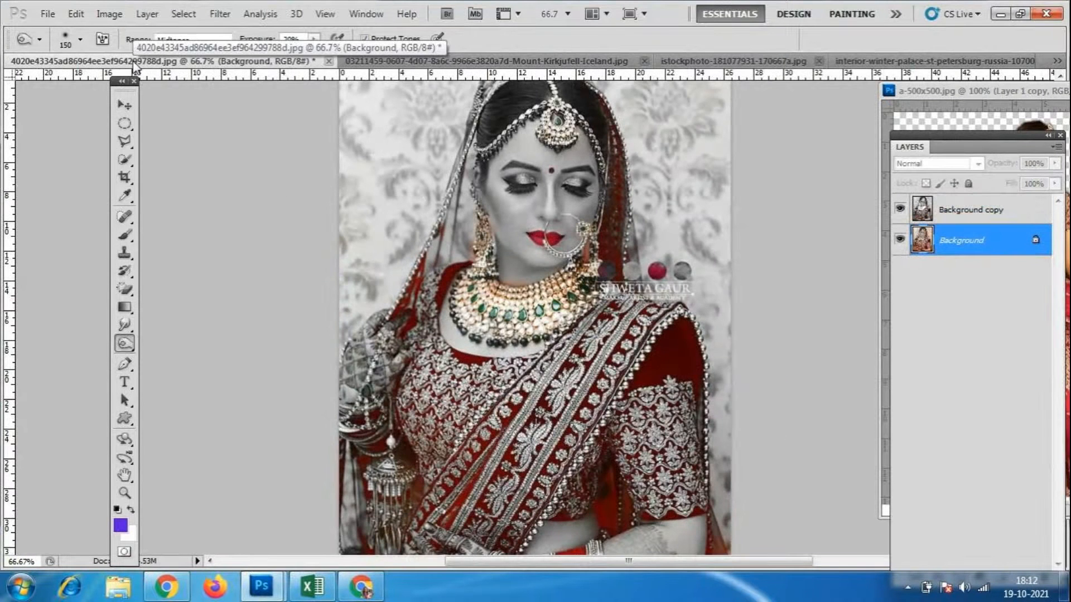
pyautogui.click(128, 123)
pyautogui.click(213, 122)
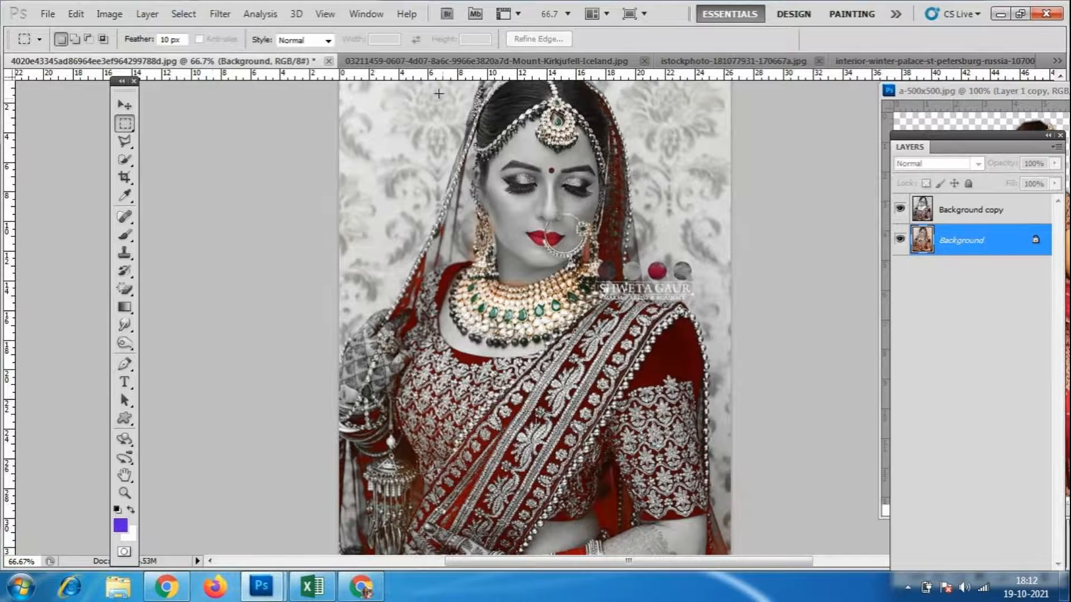
pyautogui.hotkey('ctrl', '-')
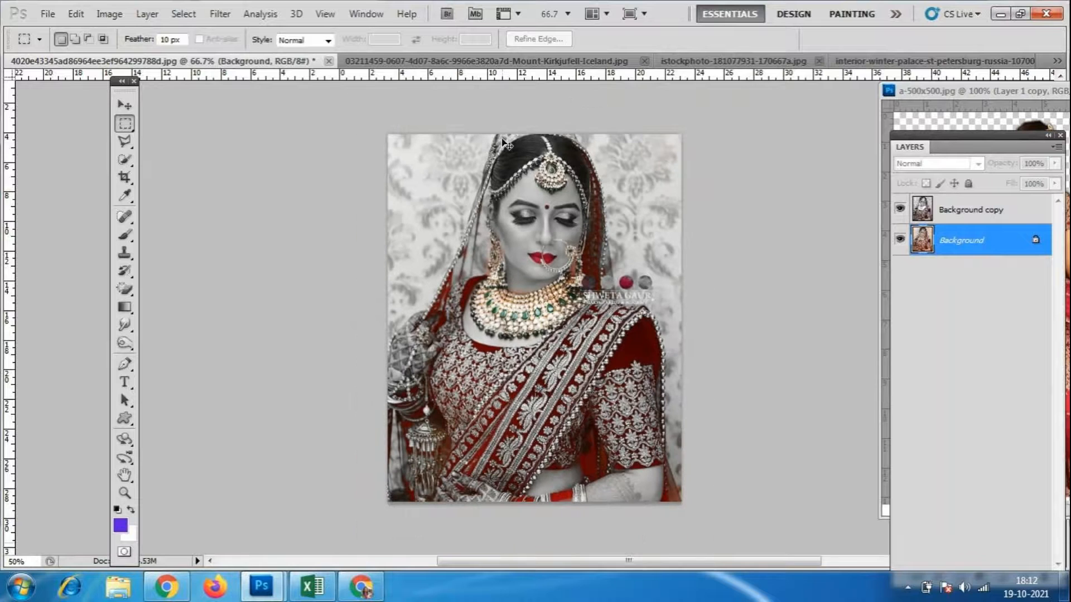
pyautogui.moveTo(452, 119); pyautogui.dragTo(625, 353)
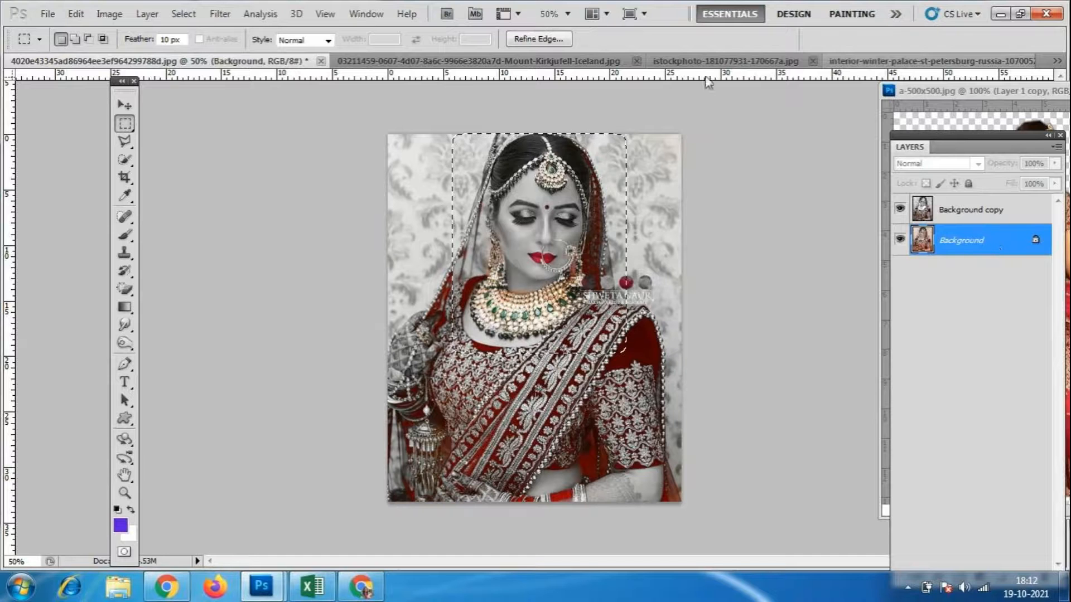
pyautogui.click(122, 105)
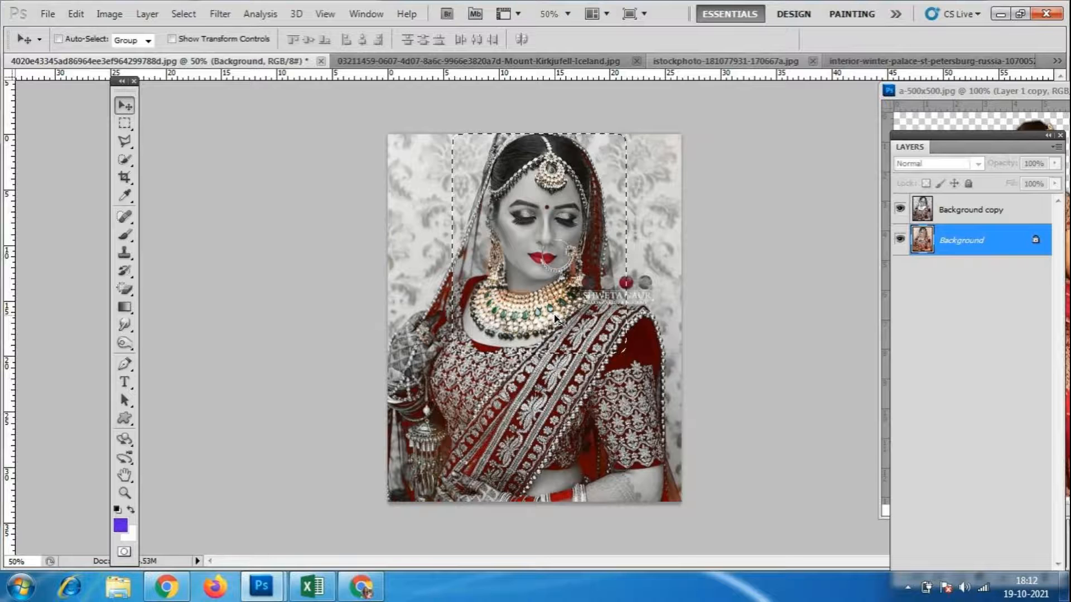
pyautogui.click(895, 60)
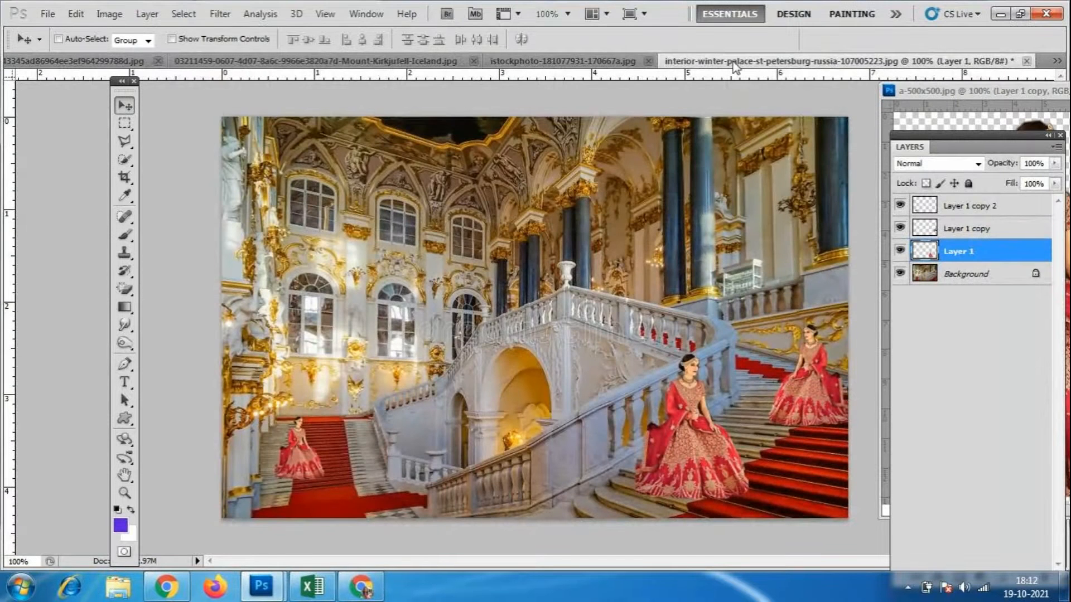
pyautogui.click(583, 65)
pyautogui.hotkey('ctrl', 'v')
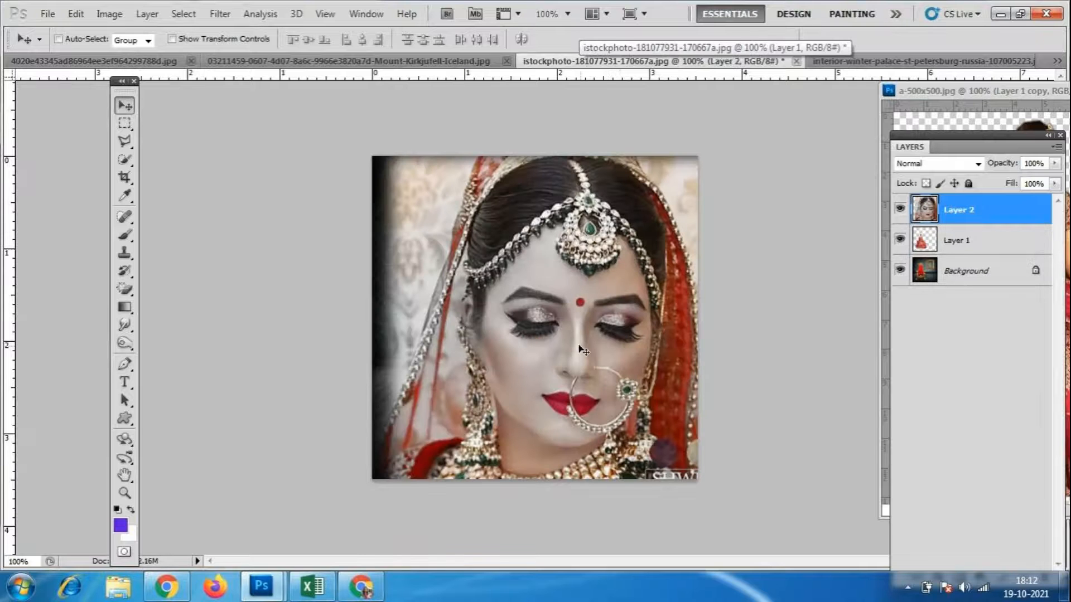
# - Scale down the pasted bride portrait and position it inside the gold picture frame on the wall
pyautogui.hotkey('ctrl', 't')
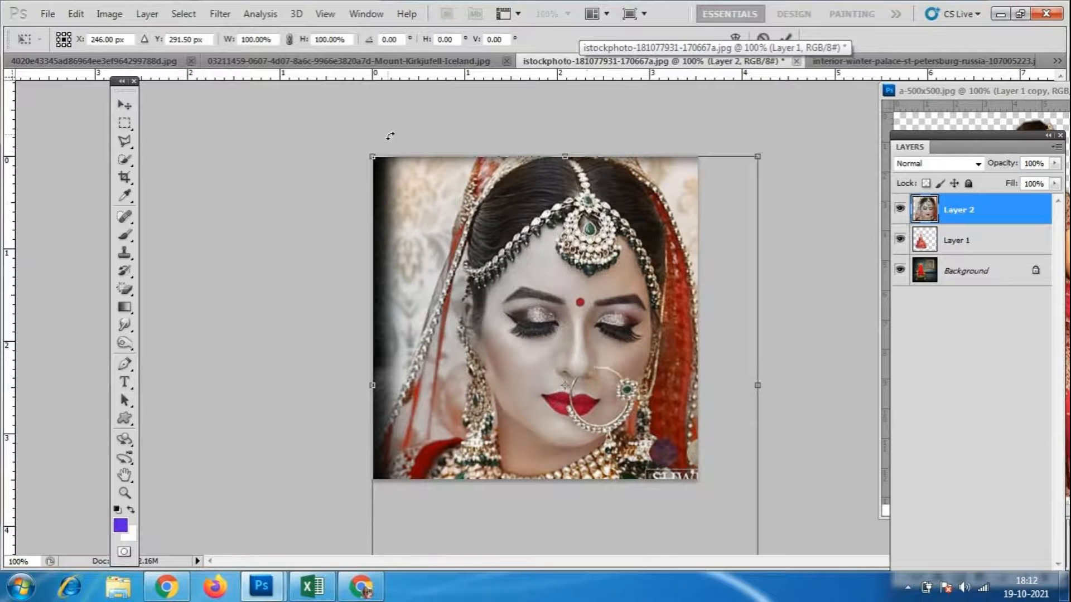
pyautogui.moveTo(366, 149); pyautogui.dragTo(514, 324)
pyautogui.moveTo(593, 348); pyautogui.dragTo(639, 213)
pyautogui.moveTo(665, 312); pyautogui.dragTo(626, 263)
pyautogui.press('Return')
# - Stretch the framed portrait to 102.22% width and 106.60% height so it fills the frame opening
pyautogui.hotkey('ctrl', 't')
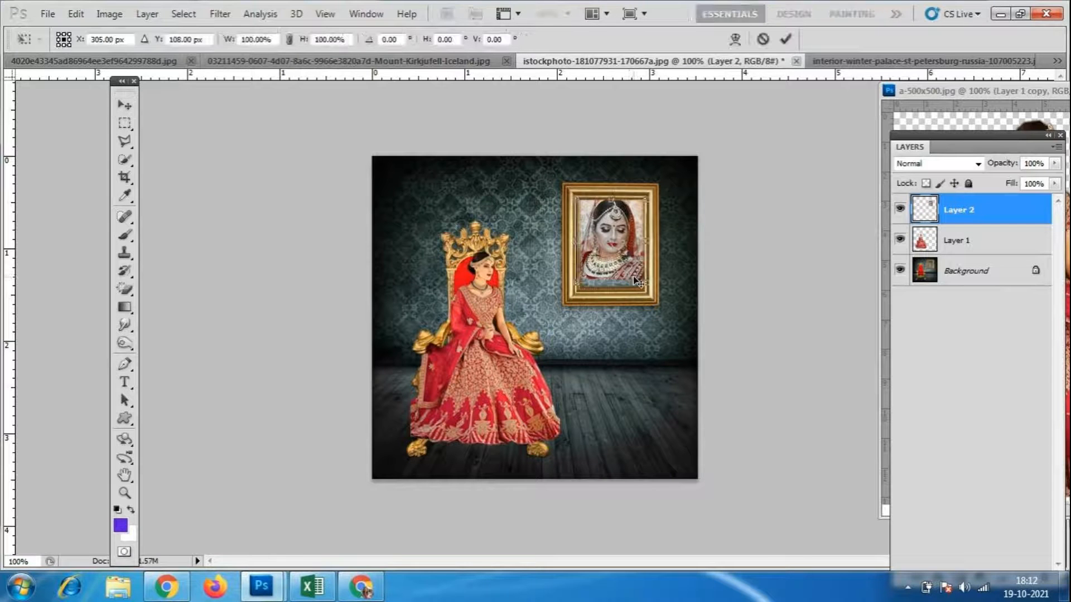
pyautogui.moveTo(575, 243); pyautogui.dragTo(576, 243)
pyautogui.moveTo(611, 284); pyautogui.dragTo(611, 289)
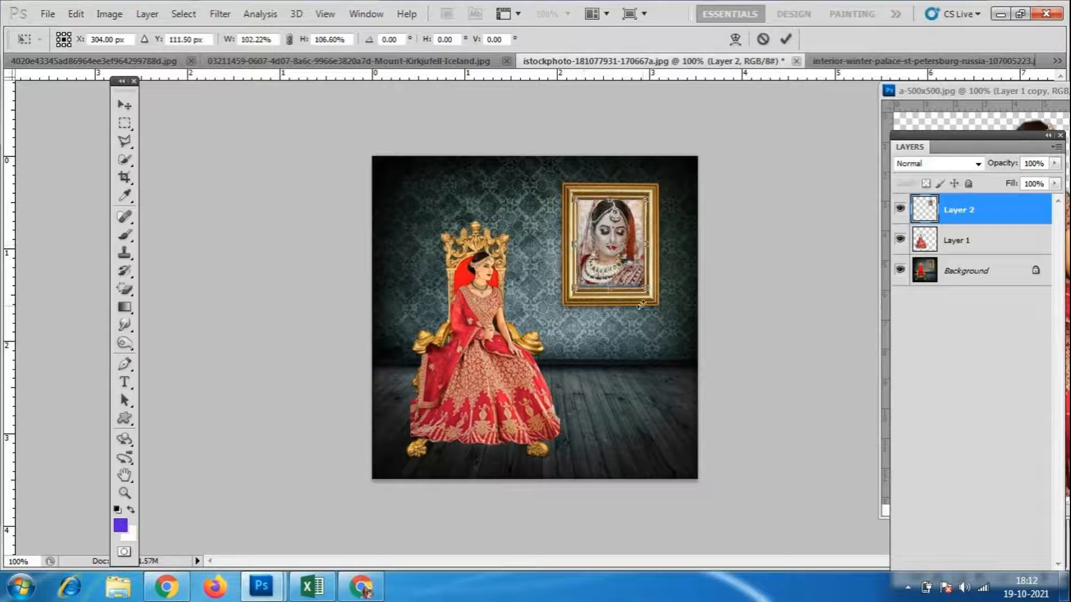
pyautogui.press('Return')
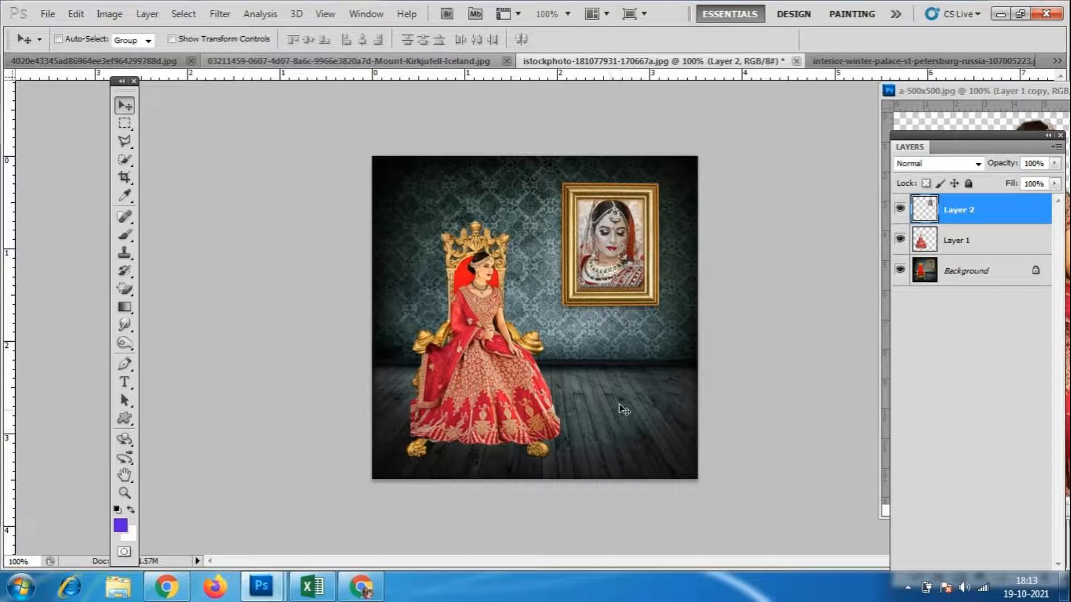
# - Review the waterfall, winter palace and throne images, ending on the bride portrait
pyautogui.click(408, 65)
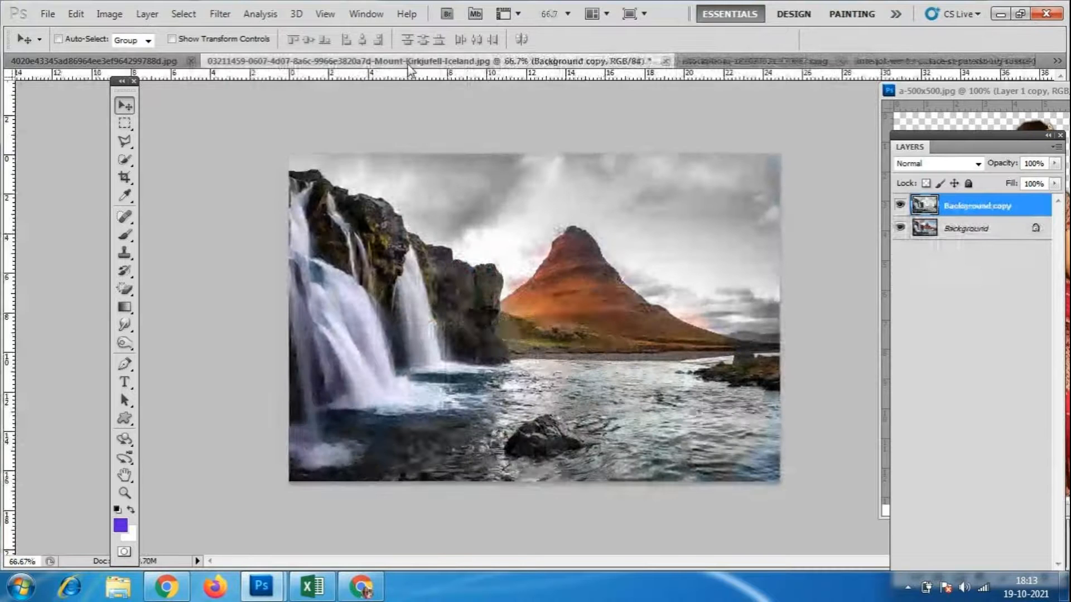
pyautogui.click(938, 62)
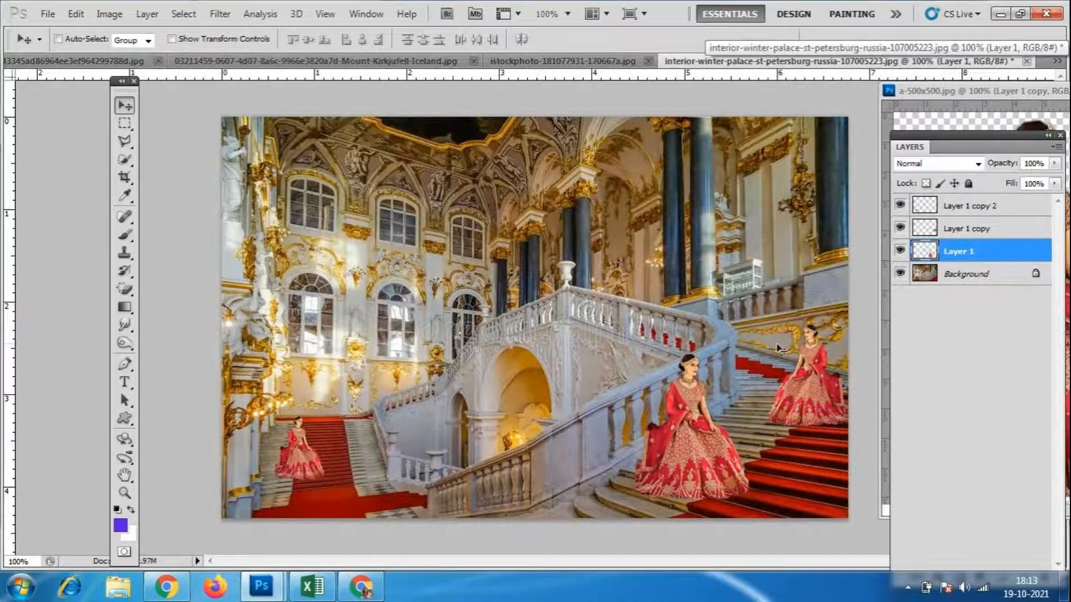
pyautogui.click(563, 61)
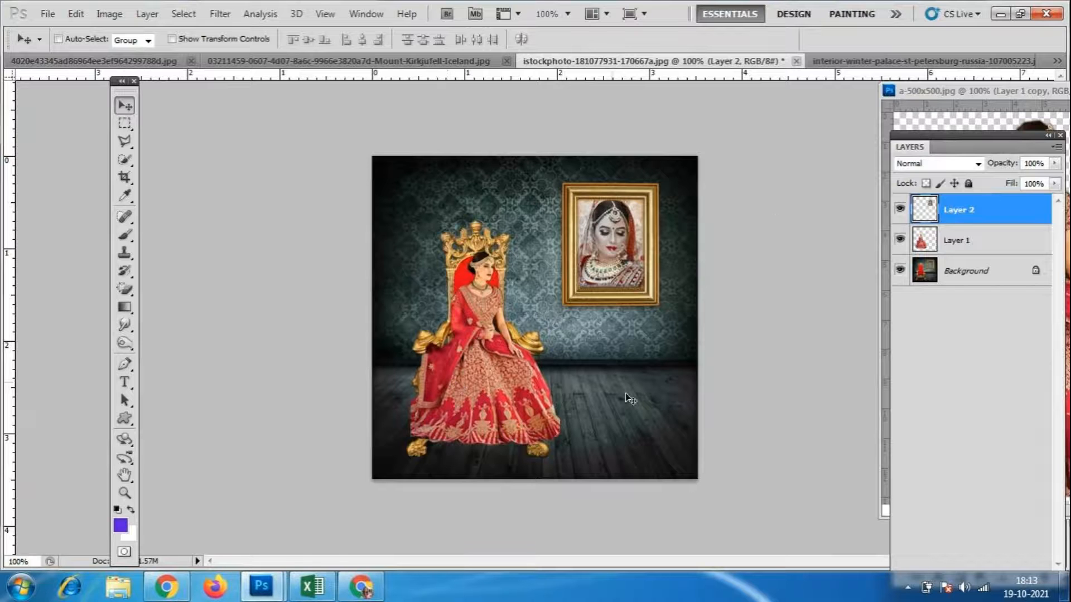
pyautogui.click(308, 62)
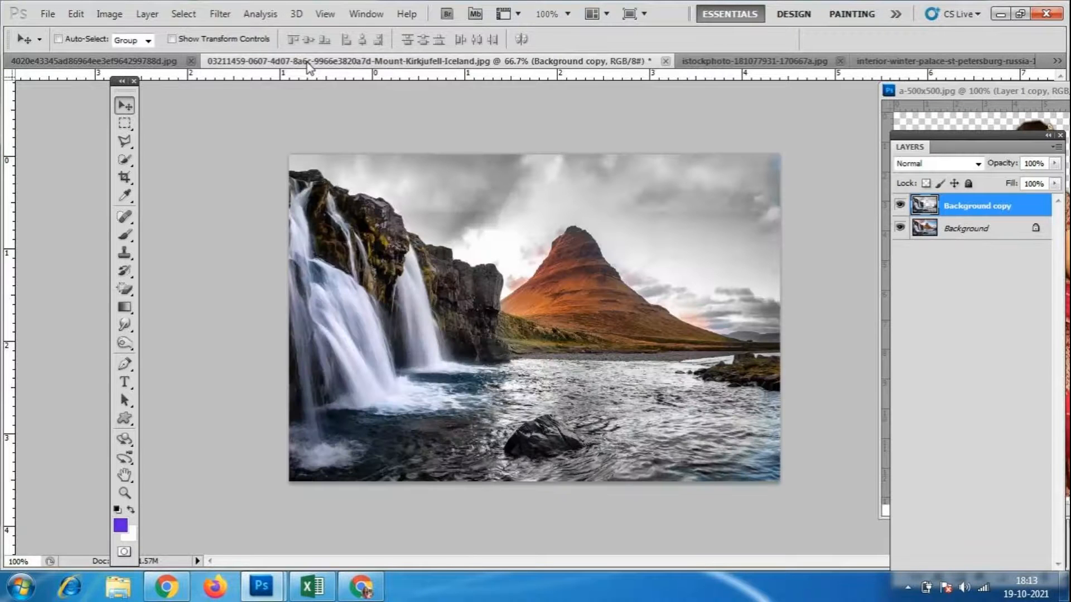
pyautogui.click(72, 59)
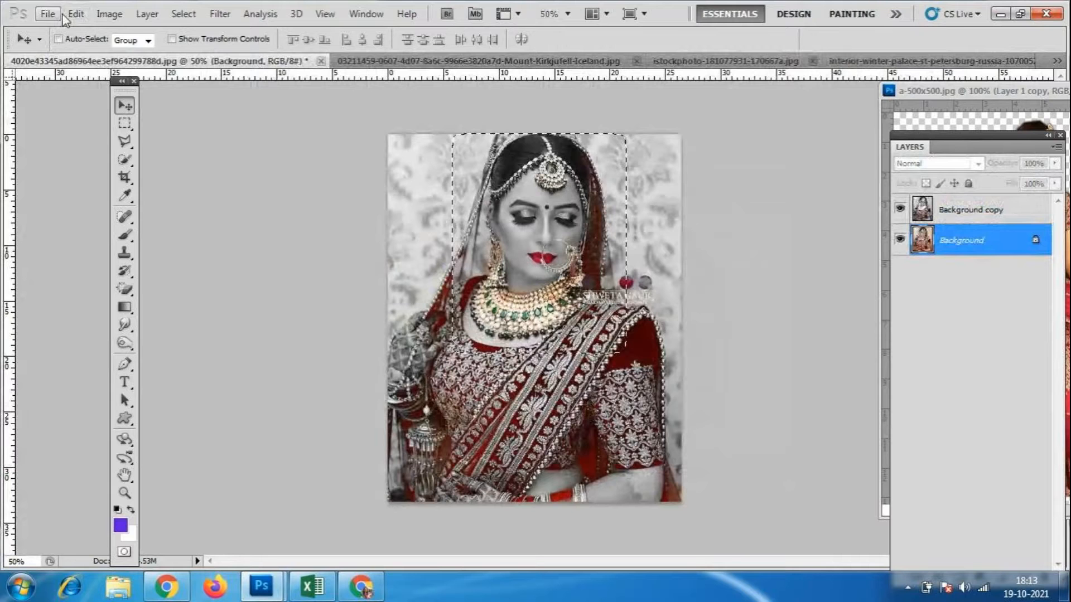
# - Open the palace room image images (13) from the reff folder
pyautogui.click(46, 13)
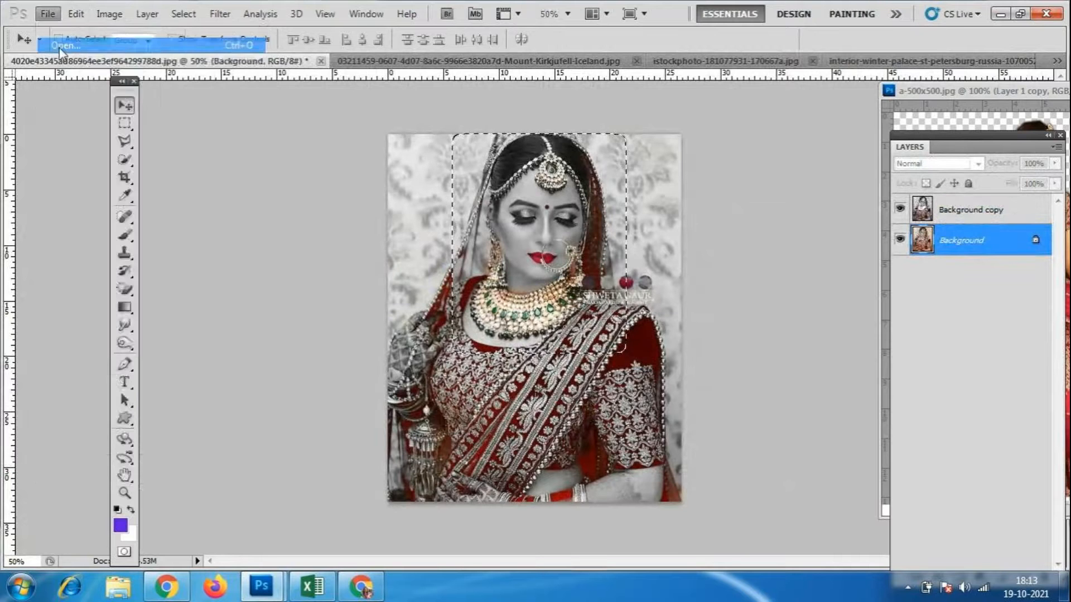
pyautogui.click(61, 48)
pyautogui.moveTo(1023, 146); pyautogui.dragTo(1024, 333)
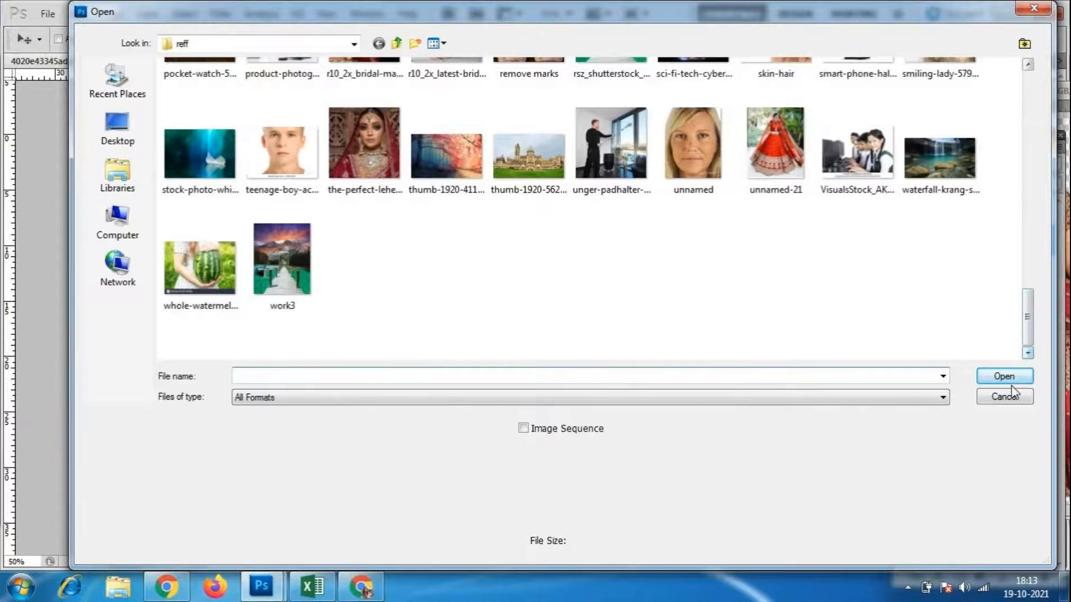
pyautogui.moveTo(1029, 318); pyautogui.dragTo(1031, 276)
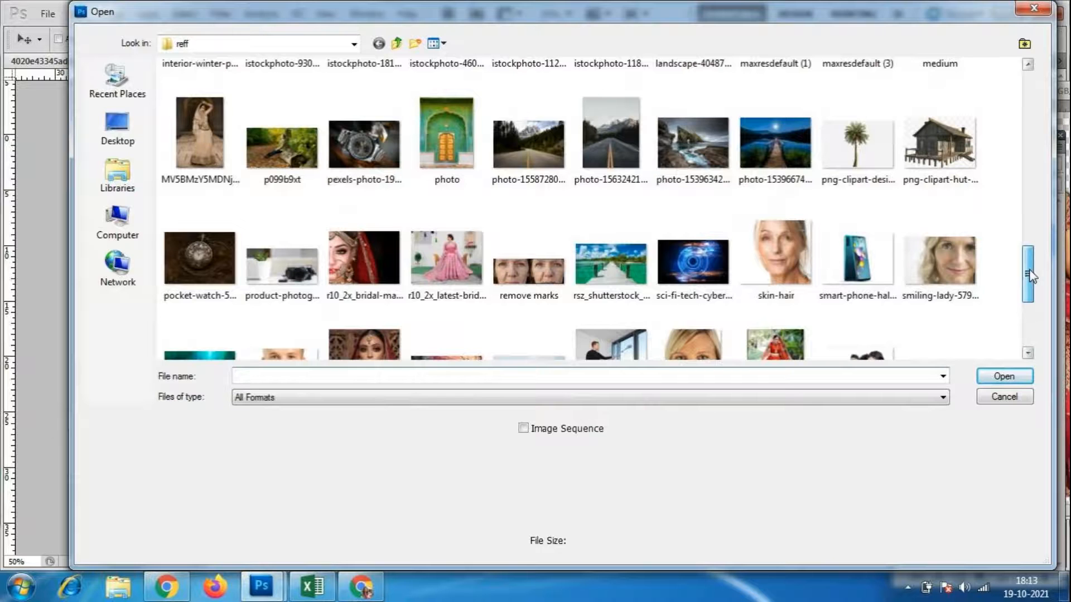
pyautogui.moveTo(1030, 276); pyautogui.dragTo(1028, 226)
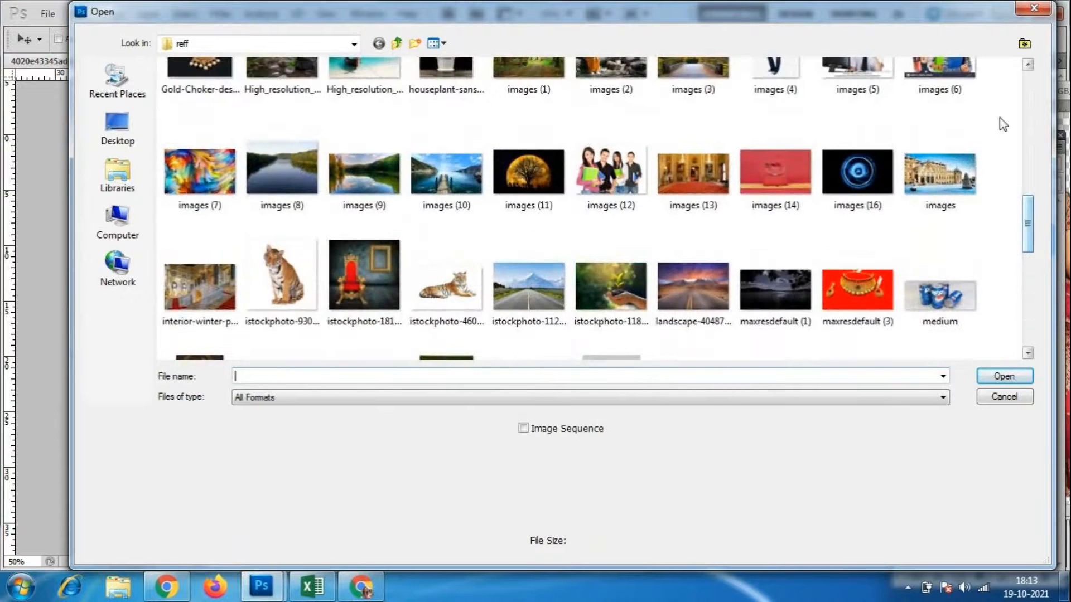
pyautogui.click(693, 178)
pyautogui.click(999, 377)
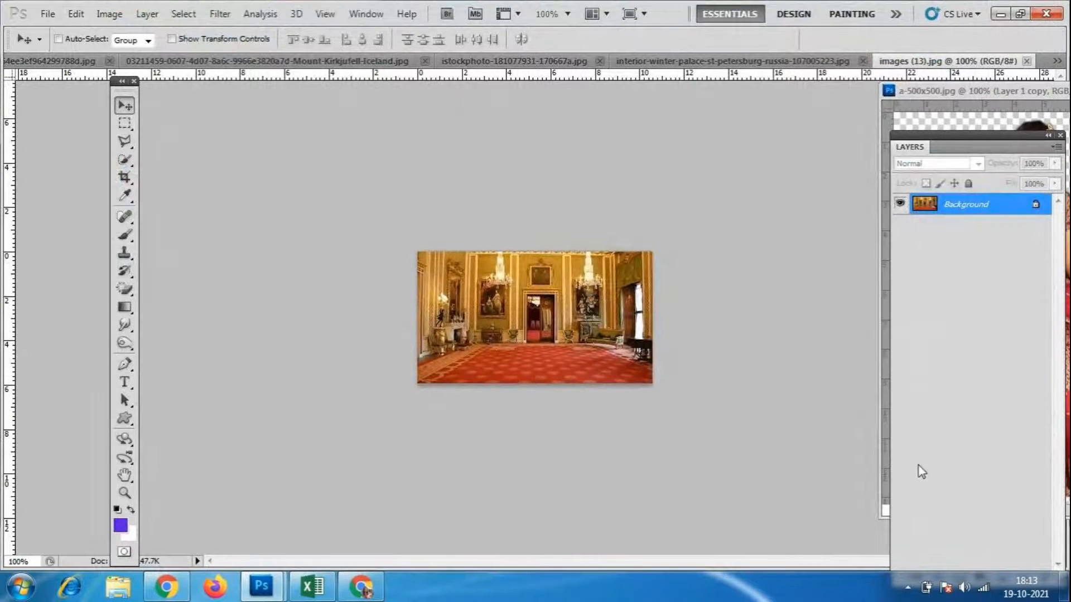
pyautogui.click(125, 123)
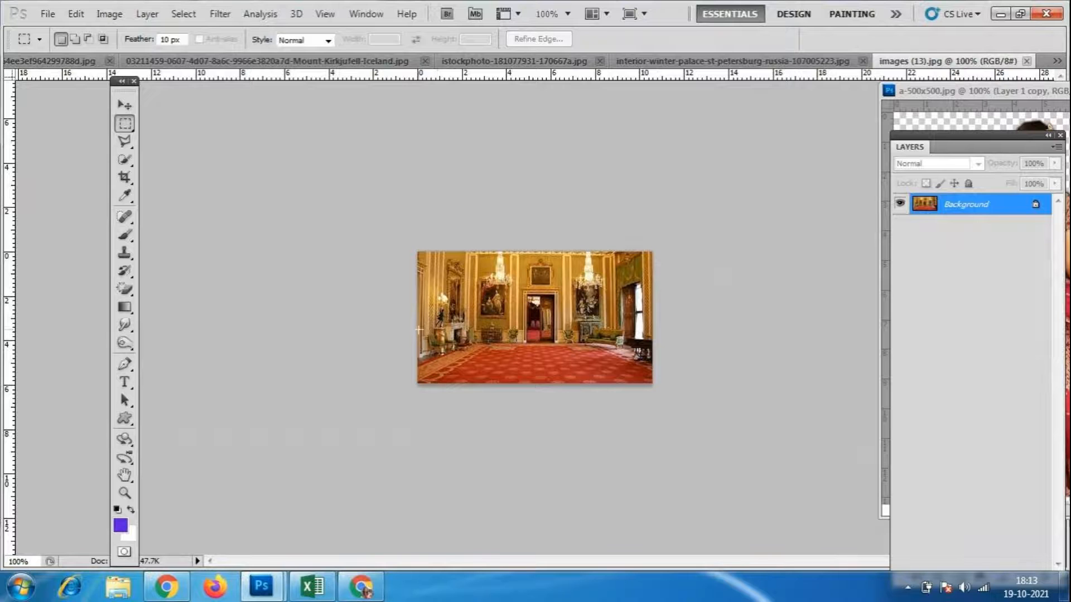
pyautogui.moveTo(419, 331); pyautogui.dragTo(493, 394)
pyautogui.moveTo(586, 402); pyautogui.dragTo(736, 407)
pyautogui.click(595, 458)
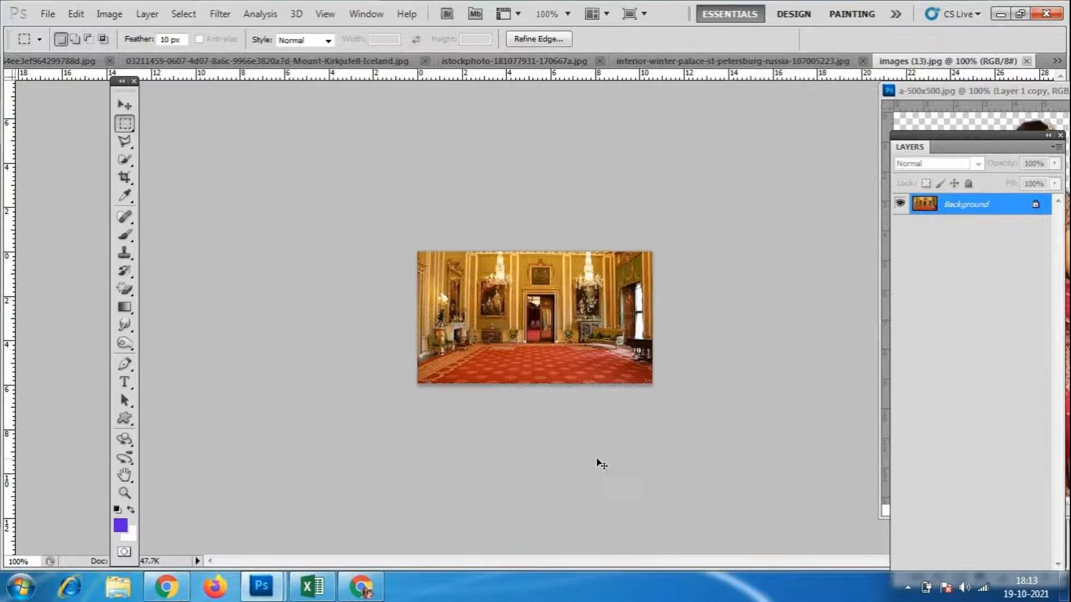
# - Set the Rectangular Marquee feather to 1 px, try a selection across the room image's lower half, and deselect it
pyautogui.doubleClick(182, 39)
pyautogui.press('BackSpace')
pyautogui.write('1')
pyautogui.press('Return')
pyautogui.moveTo(388, 319); pyautogui.dragTo(770, 449)
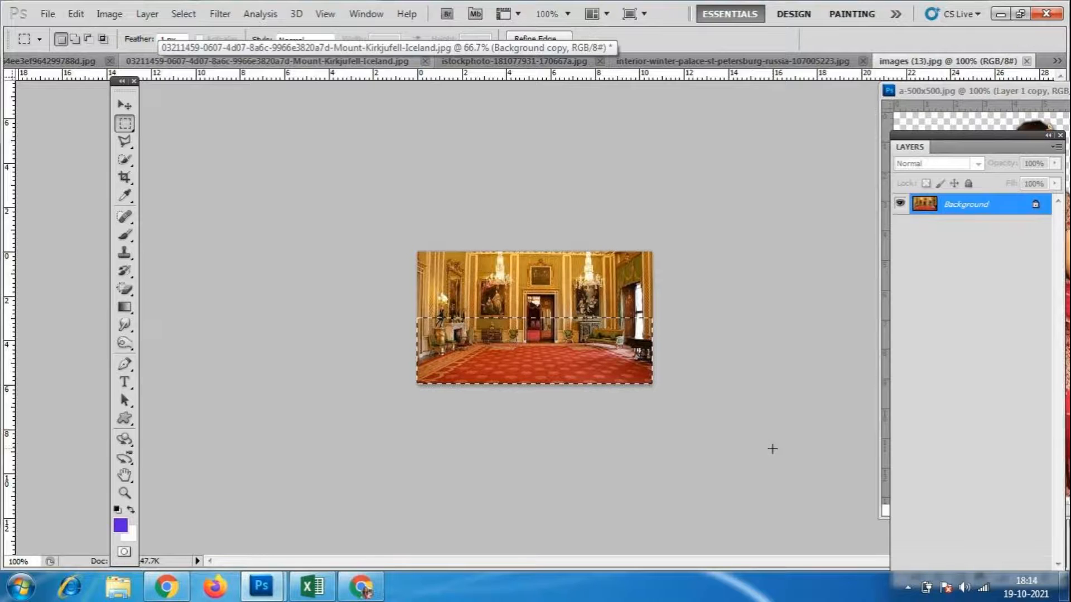
pyautogui.click(770, 446)
# - Group images (13).jpg with the floating a-500x500.jpg window, then float the winter palace image and move it aside
pyautogui.moveTo(948, 61); pyautogui.dragTo(944, 108)
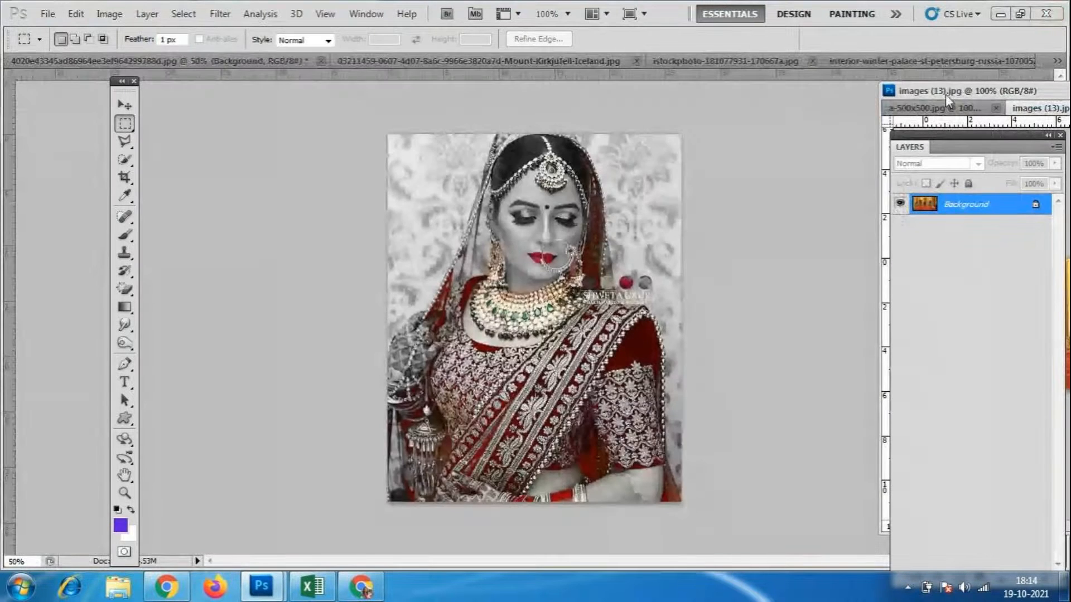
pyautogui.moveTo(979, 89); pyautogui.dragTo(837, 129)
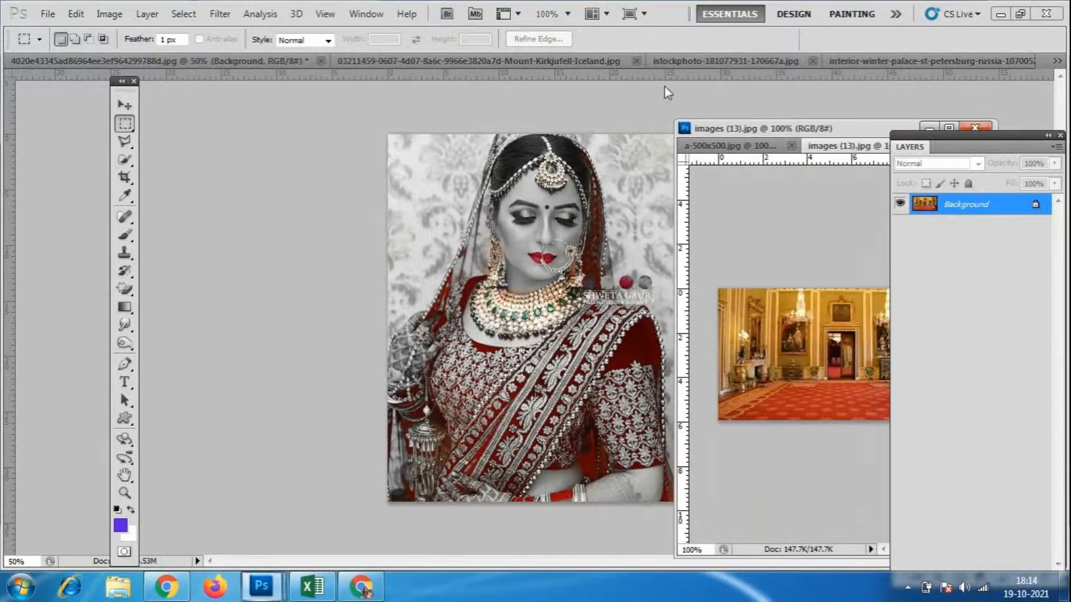
pyautogui.moveTo(929, 62); pyautogui.dragTo(567, 128)
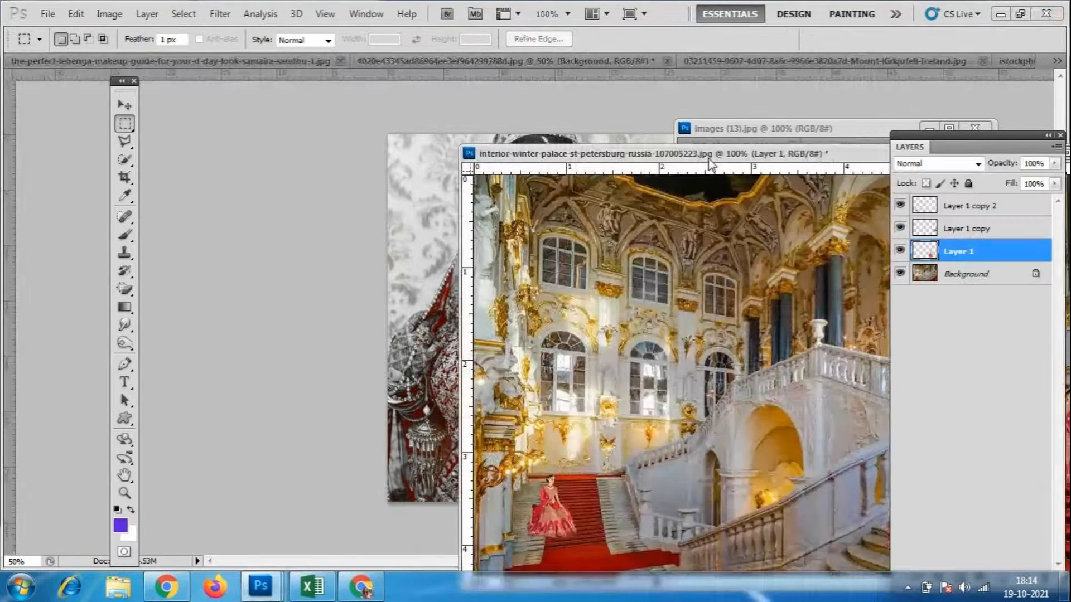
pyautogui.moveTo(720, 132); pyautogui.dragTo(319, 128)
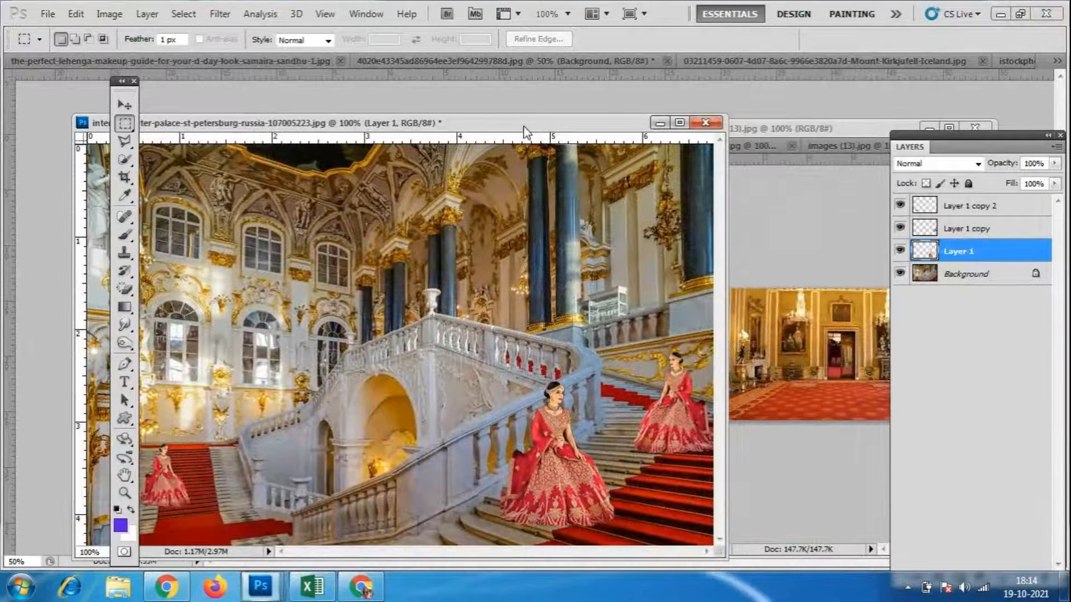
pyautogui.moveTo(533, 129); pyautogui.dragTo(341, 147)
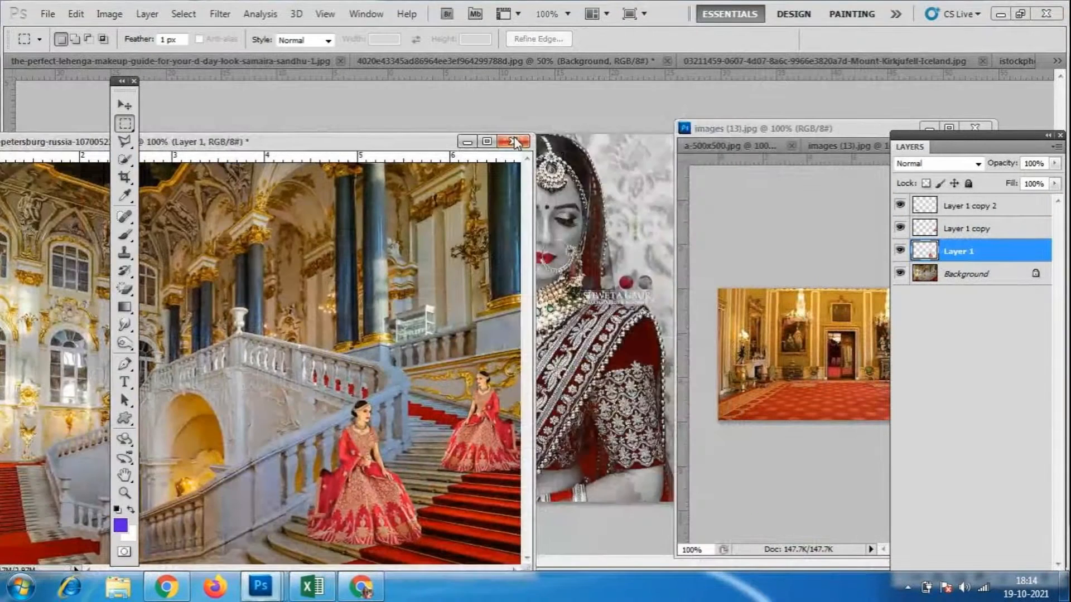
# - Close the Mount Kirkjufell waterfall image and the bride portrait without saving changes
pyautogui.click(848, 61)
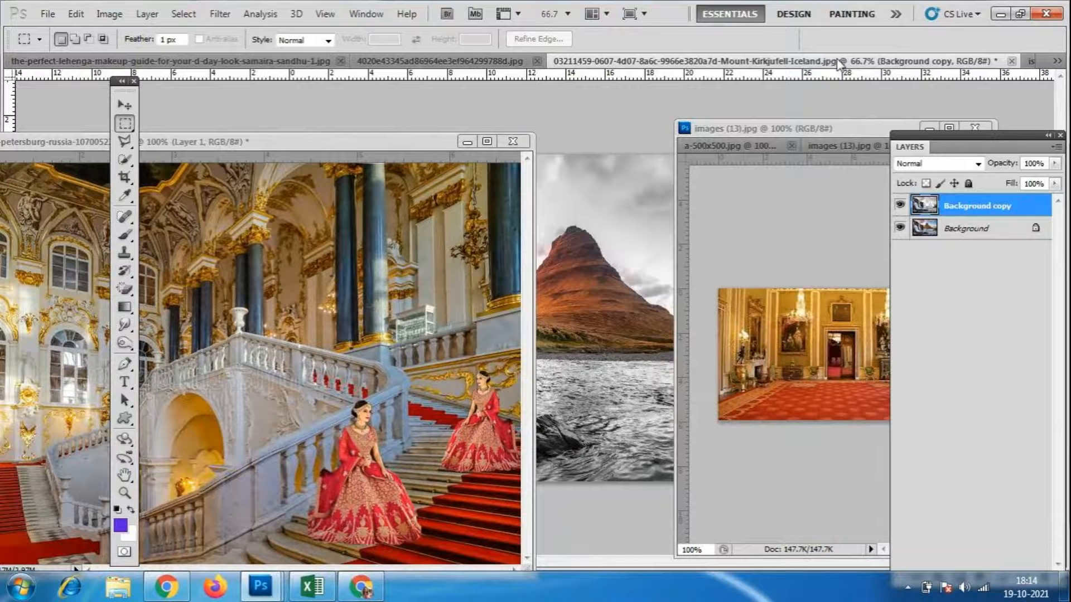
pyautogui.click(1011, 61)
pyautogui.click(543, 240)
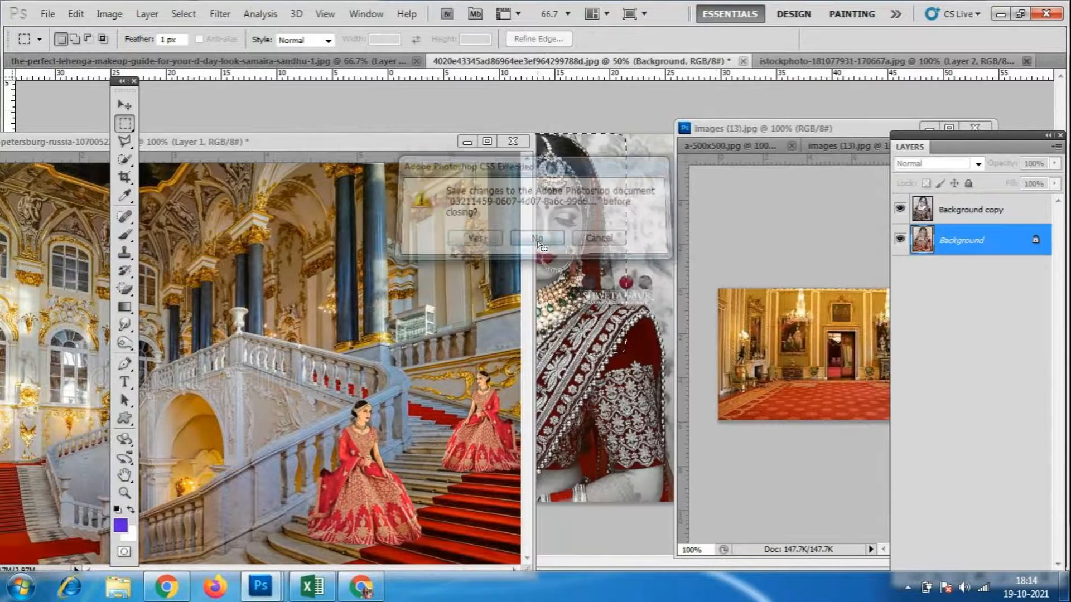
pyautogui.click(742, 62)
pyautogui.click(537, 239)
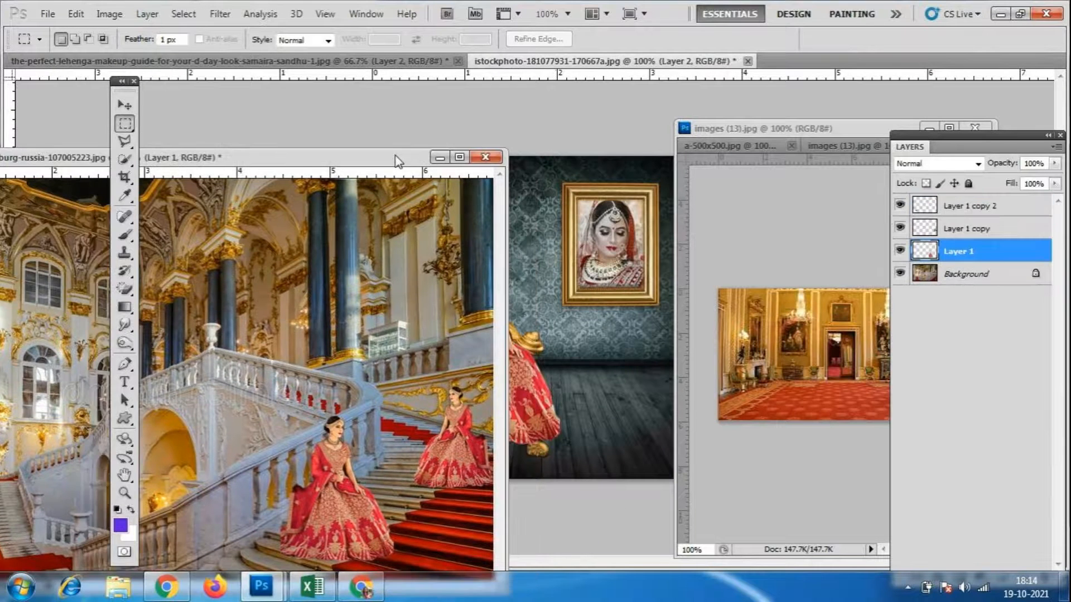
# - Move the winter palace window aside, float the throne composite, and place the images (13).jpg window beside it
pyautogui.moveTo(398, 162); pyautogui.dragTo(214, 243)
pyautogui.moveTo(602, 61); pyautogui.dragTo(479, 92)
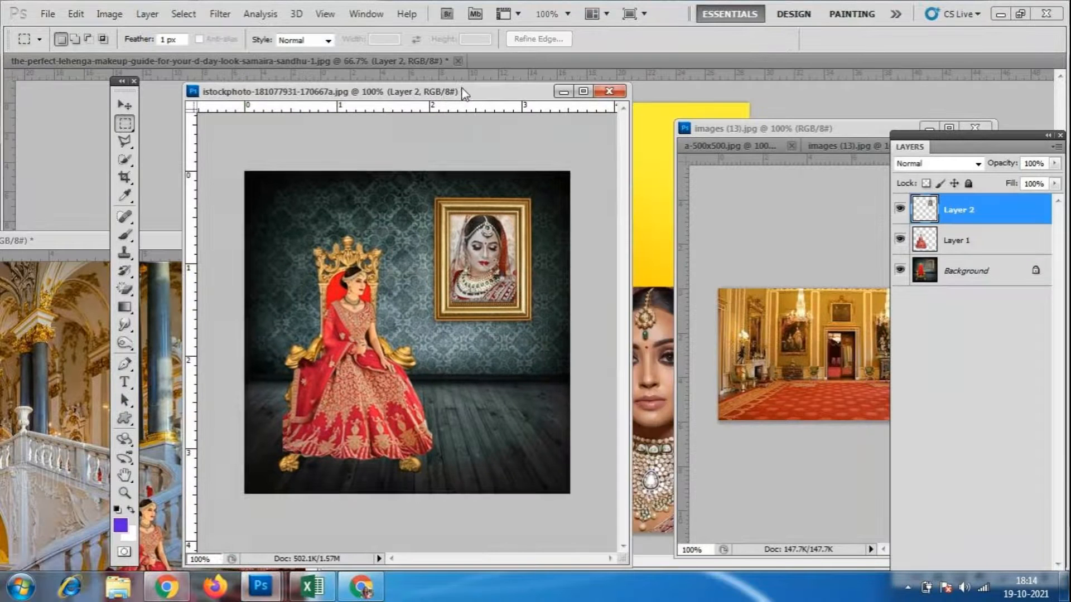
pyautogui.moveTo(851, 134); pyautogui.dragTo(799, 113)
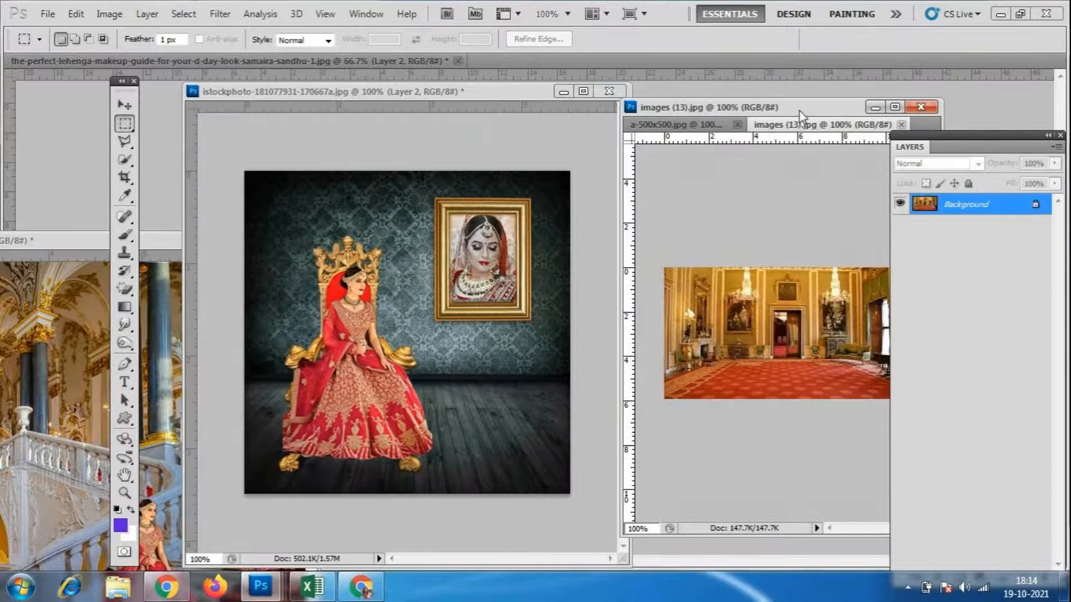
# - Copy the palace room image into the throne composite and scale it to about 141% width and 149% height across the lower part
pyautogui.moveTo(764, 355); pyautogui.dragTo(381, 384)
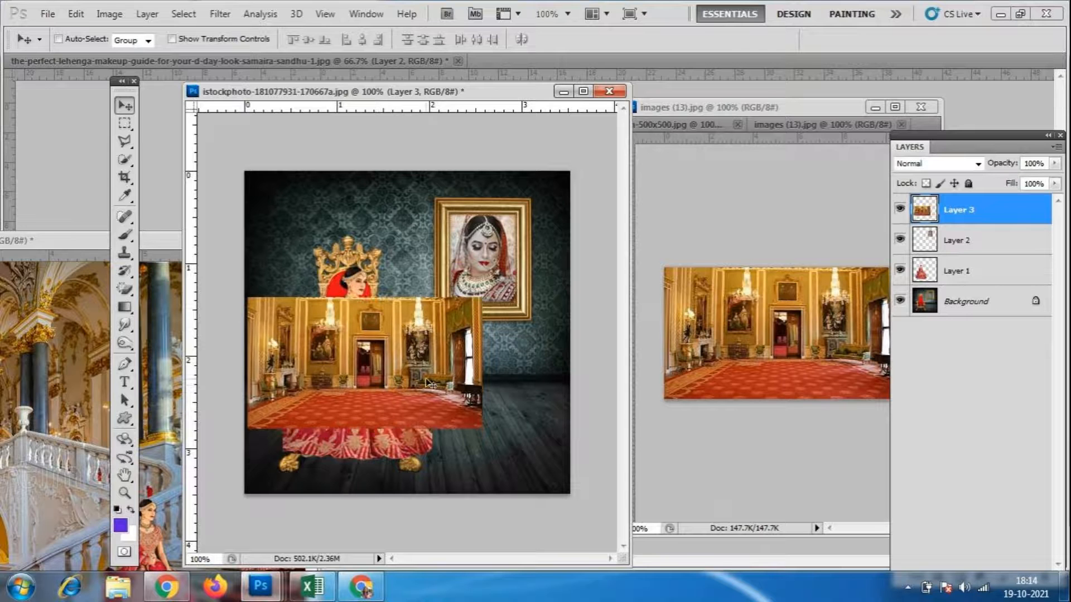
pyautogui.hotkey('ctrl', 't')
pyautogui.moveTo(483, 430); pyautogui.dragTo(570, 505)
pyautogui.moveTo(409, 485); pyautogui.dragTo(410, 494)
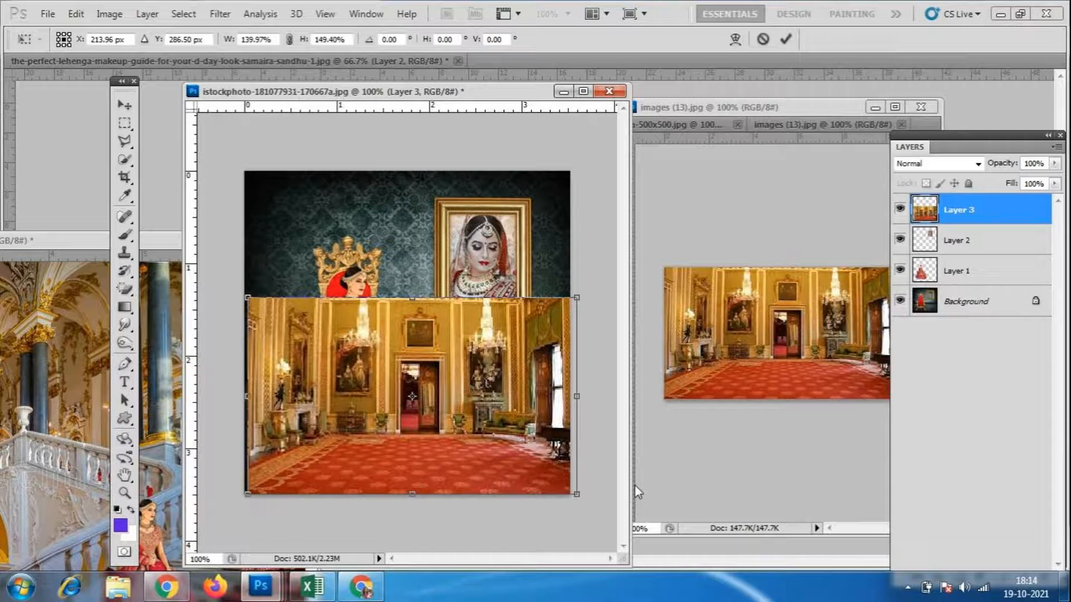
pyautogui.moveTo(247, 396); pyautogui.dragTo(241, 398)
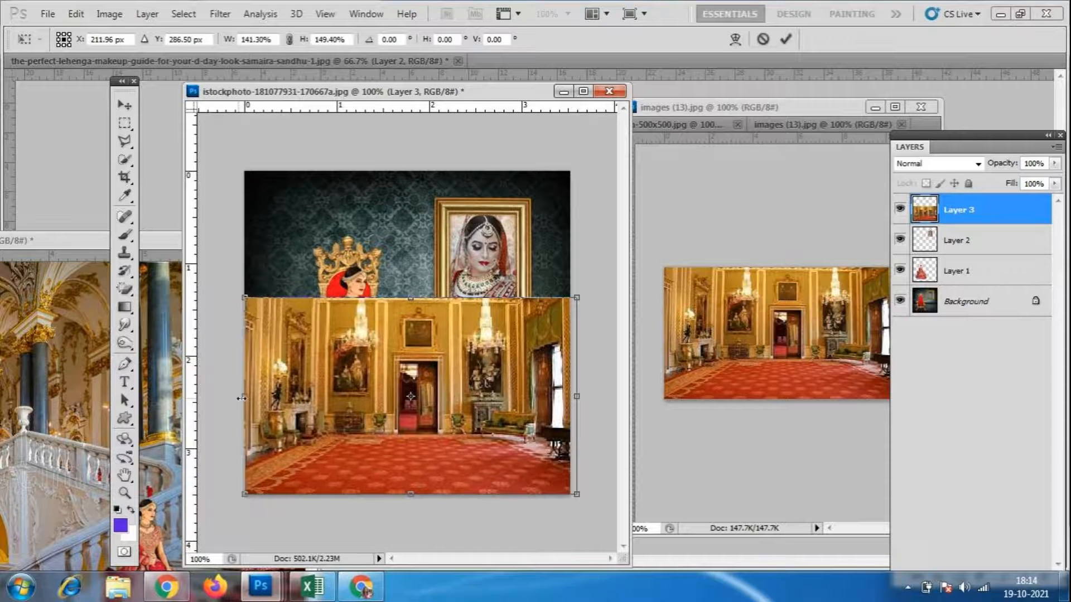
pyautogui.press('Return')
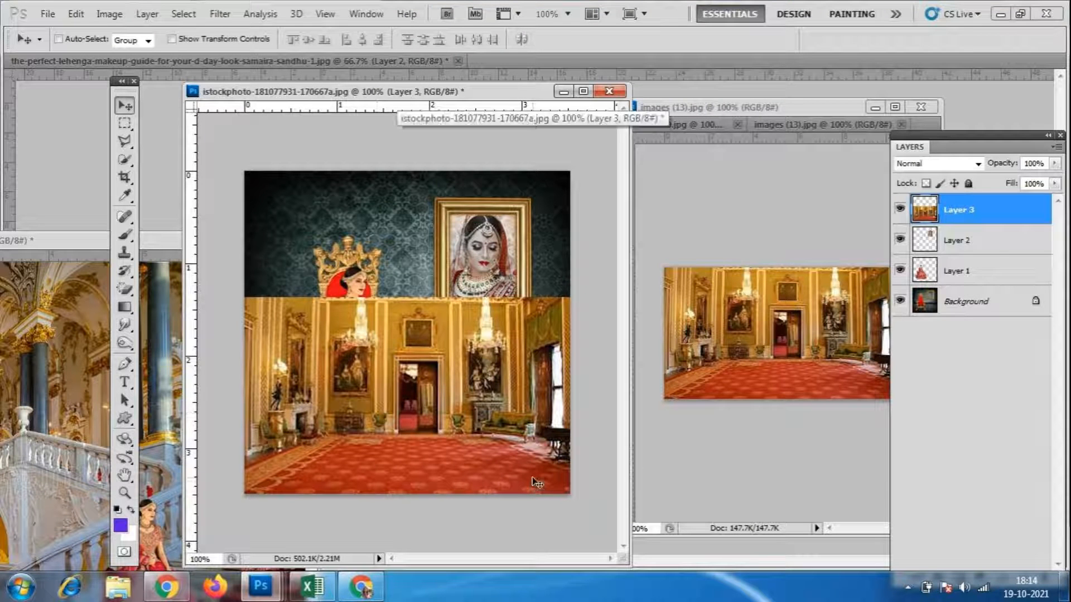
# - Erase the upper strip of the pasted room layer over the woman and picture frame with the Eraser tool
pyautogui.click(124, 289)
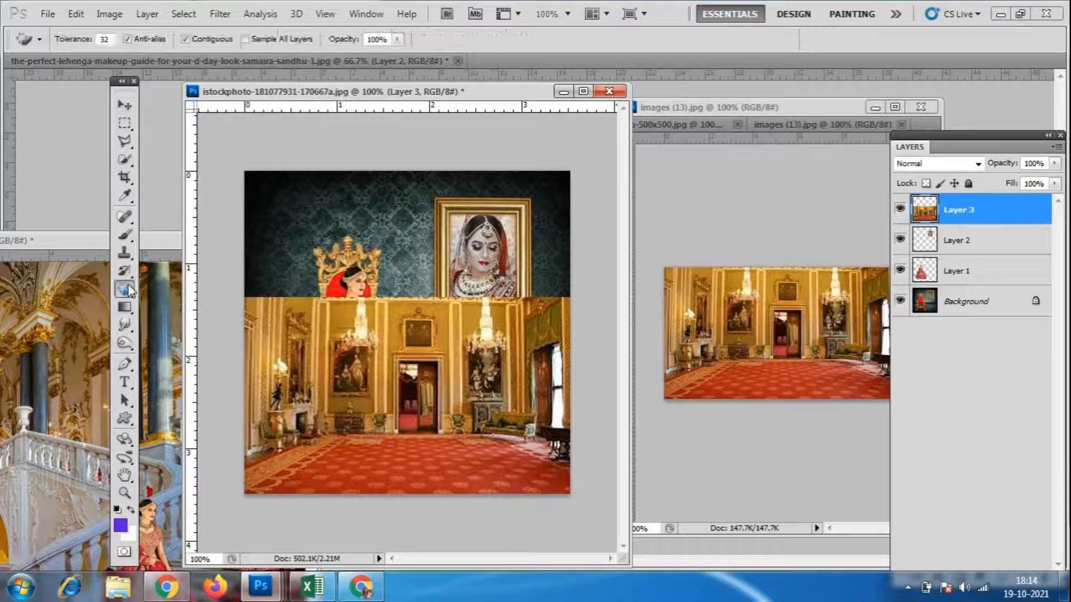
pyautogui.rightClick(125, 288)
pyautogui.click(190, 290)
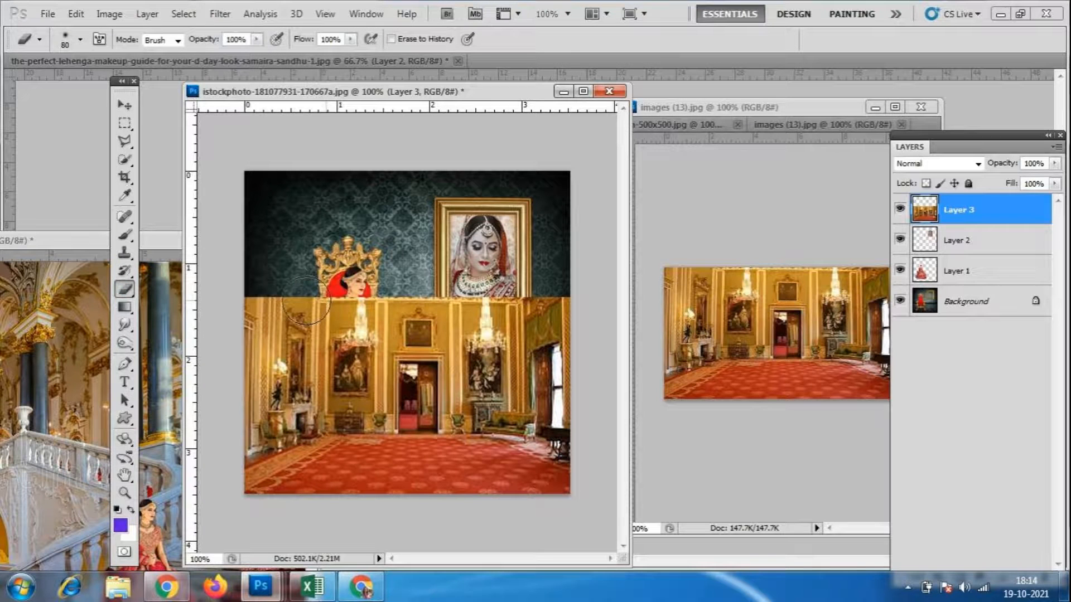
pyautogui.moveTo(329, 323)
pyautogui.mouseDown()
pyautogui.moveTo(521, 308)
pyautogui.moveTo(220, 307)
pyautogui.mouseUp()
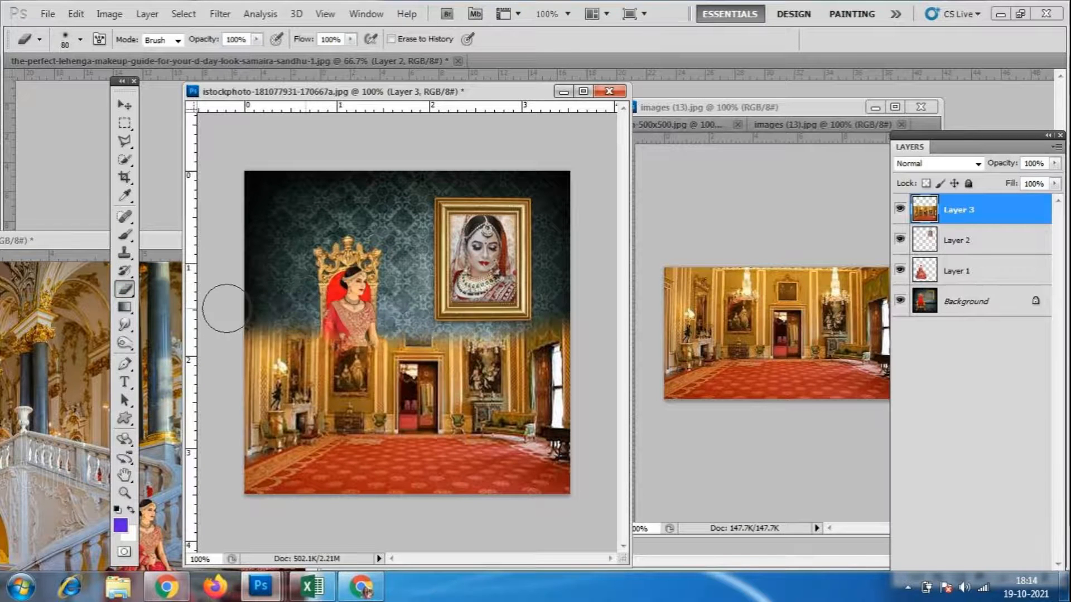
# - Set the eraser opacity to 50% and erase the room's walls down to just above the red carpet
pyautogui.doubleClick(249, 39)
pyautogui.write('50')
pyautogui.press('Return')
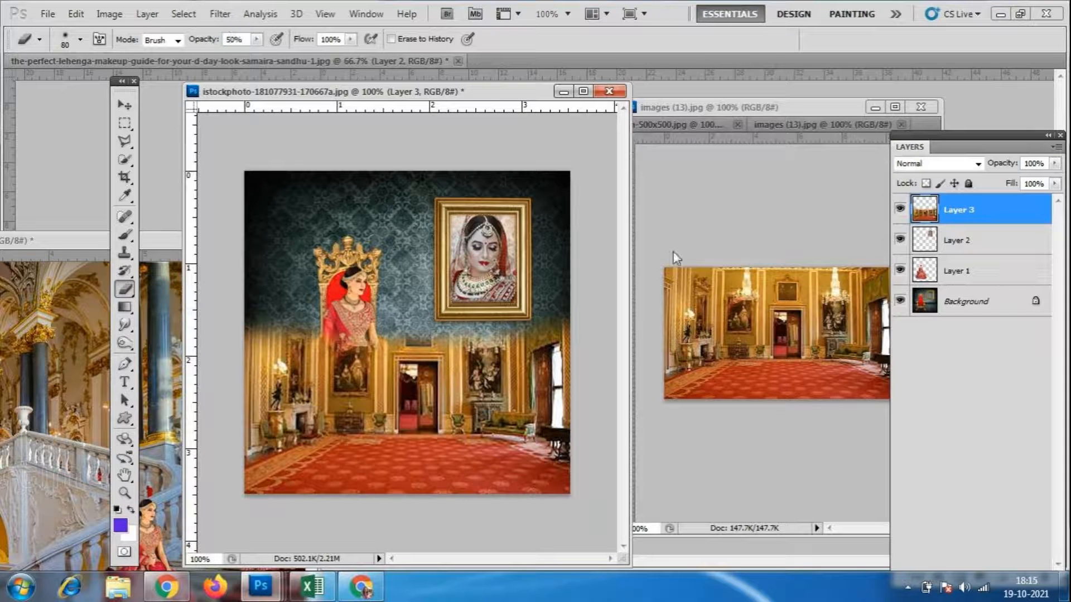
pyautogui.moveTo(545, 331)
pyautogui.mouseDown()
pyautogui.moveTo(313, 356)
pyautogui.moveTo(285, 335)
pyautogui.moveTo(558, 355)
pyautogui.moveTo(274, 368)
pyautogui.moveTo(569, 370)
pyautogui.moveTo(478, 388)
pyautogui.moveTo(452, 380)
pyautogui.moveTo(538, 376)
pyautogui.moveTo(251, 382)
pyautogui.moveTo(592, 374)
pyautogui.moveTo(504, 370)
pyautogui.moveTo(599, 377)
pyautogui.mouseUp()
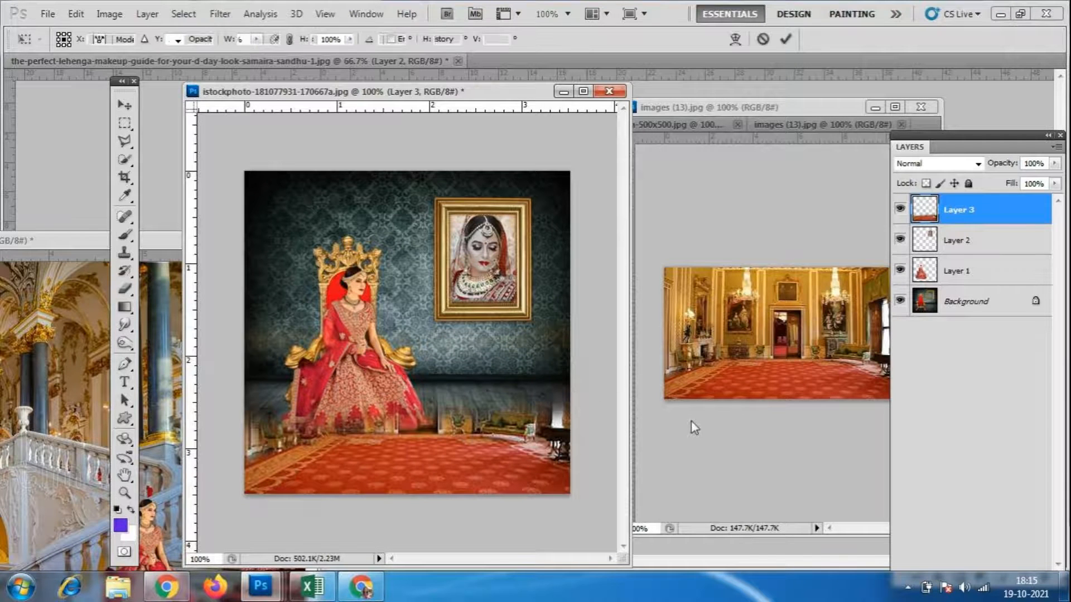
# - Stretch the carpet layer to about 182% height and 107% width, and erase the furniture remnants beyond its far right edge
pyautogui.hotkey('ctrl', 't')
pyautogui.moveTo(411, 297); pyautogui.dragTo(380, 136)
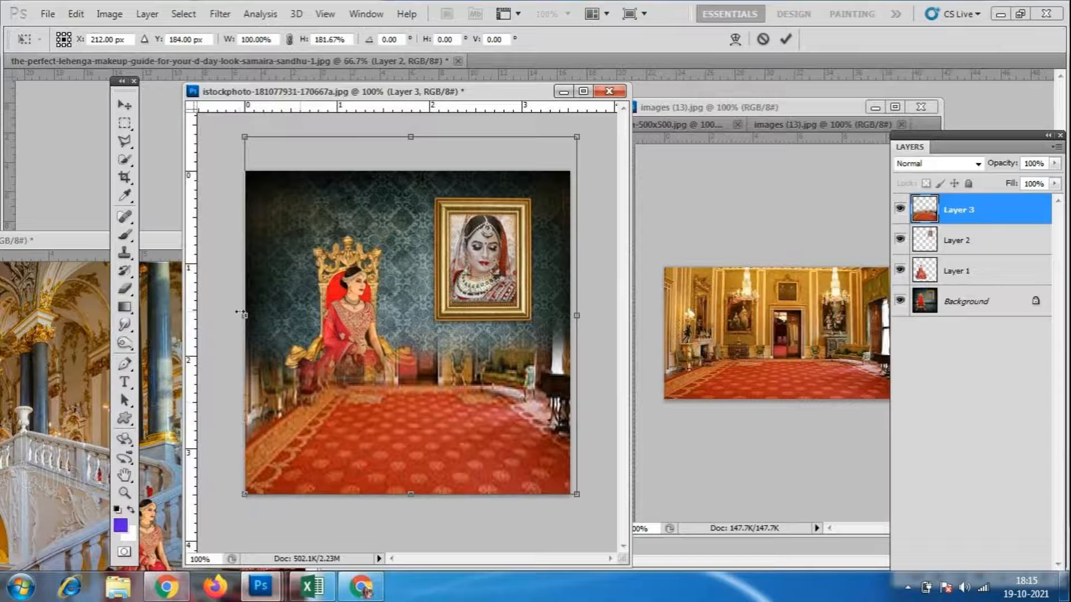
pyautogui.moveTo(244, 316); pyautogui.dragTo(228, 316)
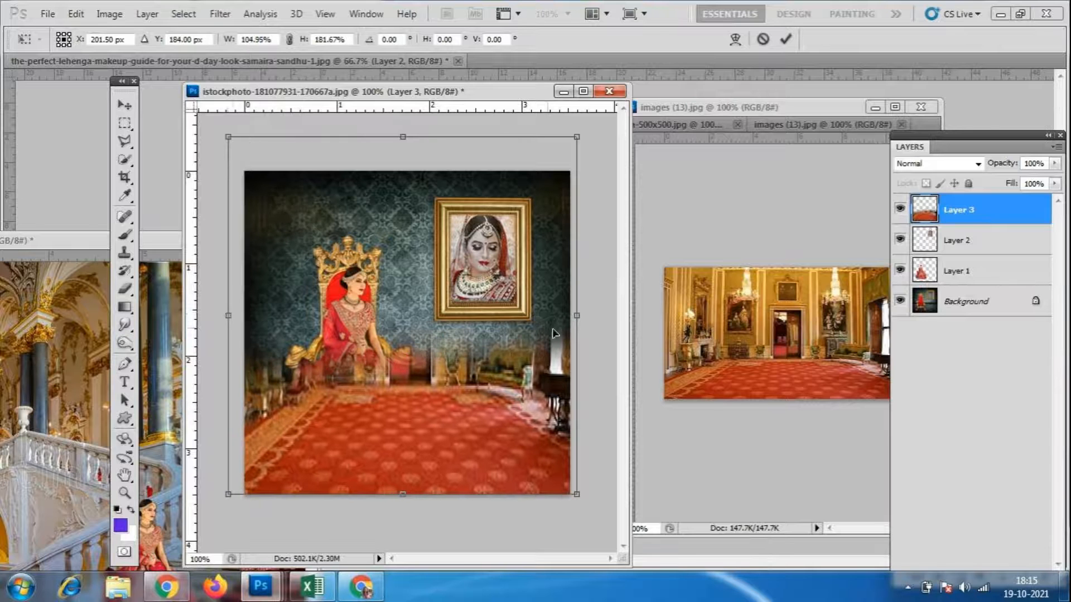
pyautogui.moveTo(569, 314); pyautogui.dragTo(577, 314)
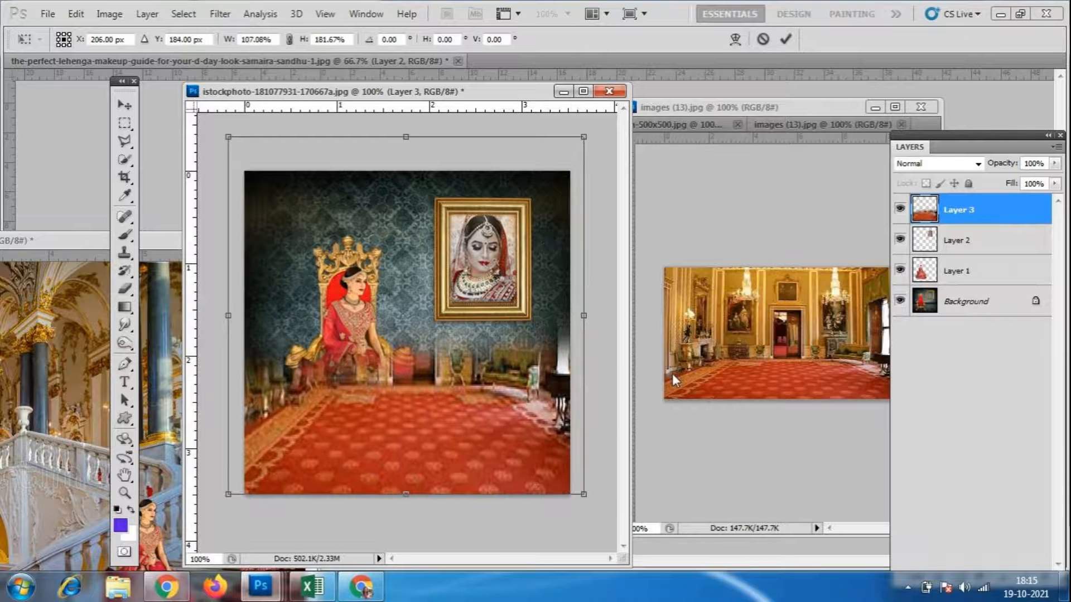
pyautogui.press('Return')
pyautogui.press('e')
pyautogui.moveTo(492, 363)
pyautogui.mouseDown()
pyautogui.moveTo(529, 345)
pyautogui.moveTo(498, 339)
pyautogui.moveTo(509, 345)
pyautogui.moveTo(446, 353)
pyautogui.moveTo(538, 349)
pyautogui.moveTo(568, 361)
pyautogui.moveTo(572, 377)
pyautogui.moveTo(510, 353)
pyautogui.moveTo(569, 383)
pyautogui.mouseUp()
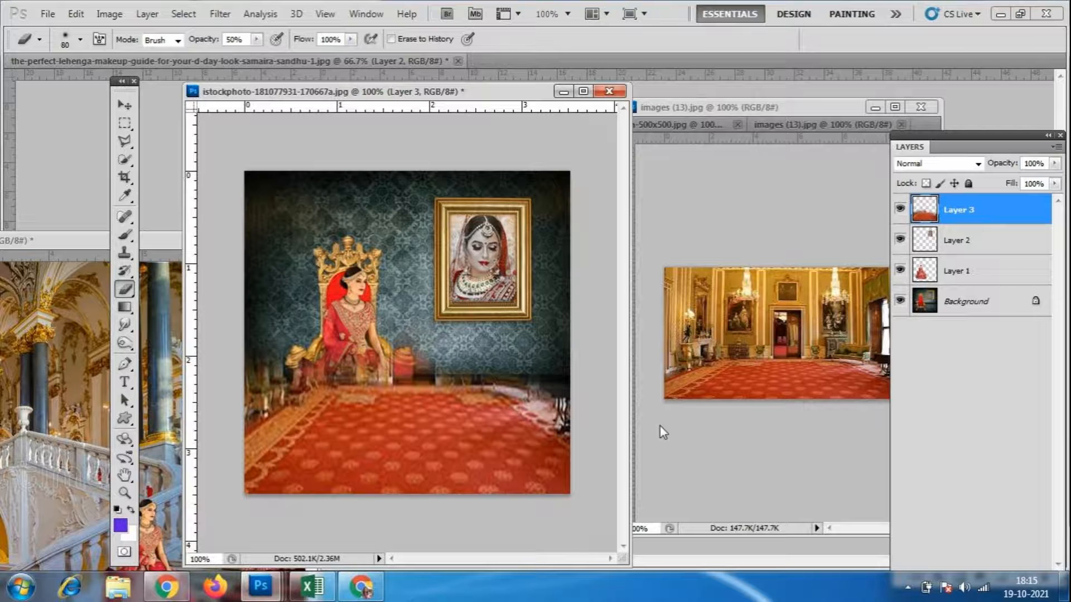
# - Widen the carpet layer on both sides to about 128% and erase more wall and furniture remnants above its back edge
pyautogui.hotkey('ctrl', 't')
pyautogui.moveTo(586, 316); pyautogui.dragTo(623, 315)
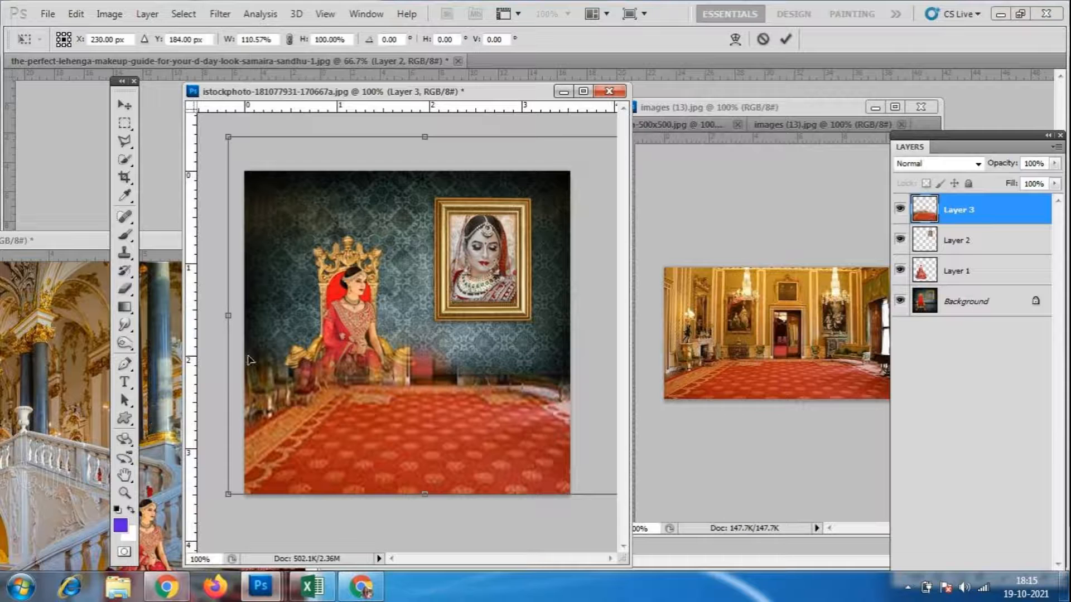
pyautogui.moveTo(228, 316); pyautogui.dragTo(171, 314)
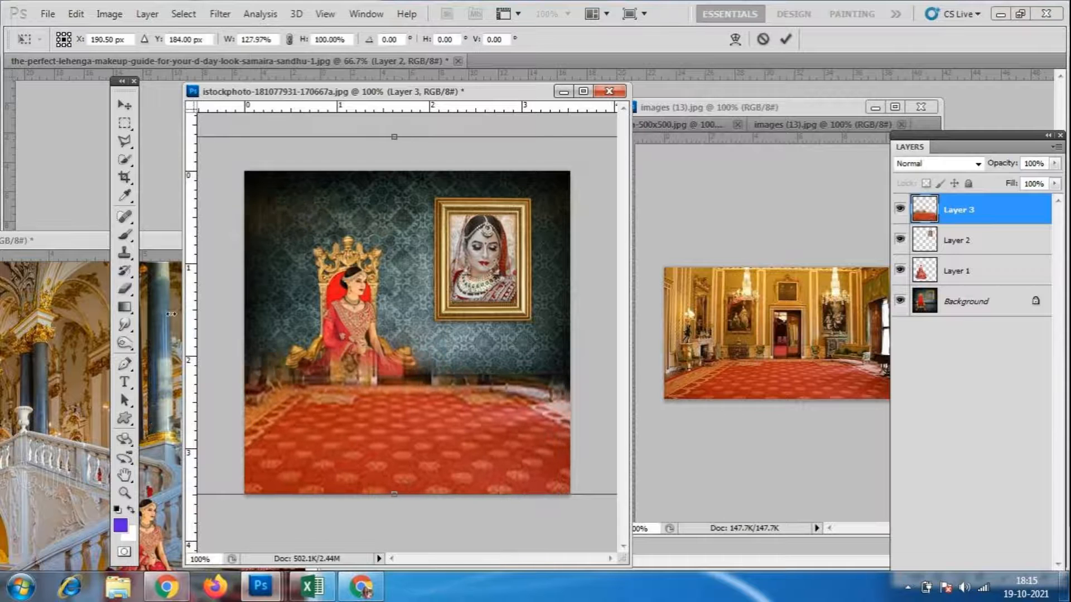
pyautogui.press('Return')
pyautogui.press('e')
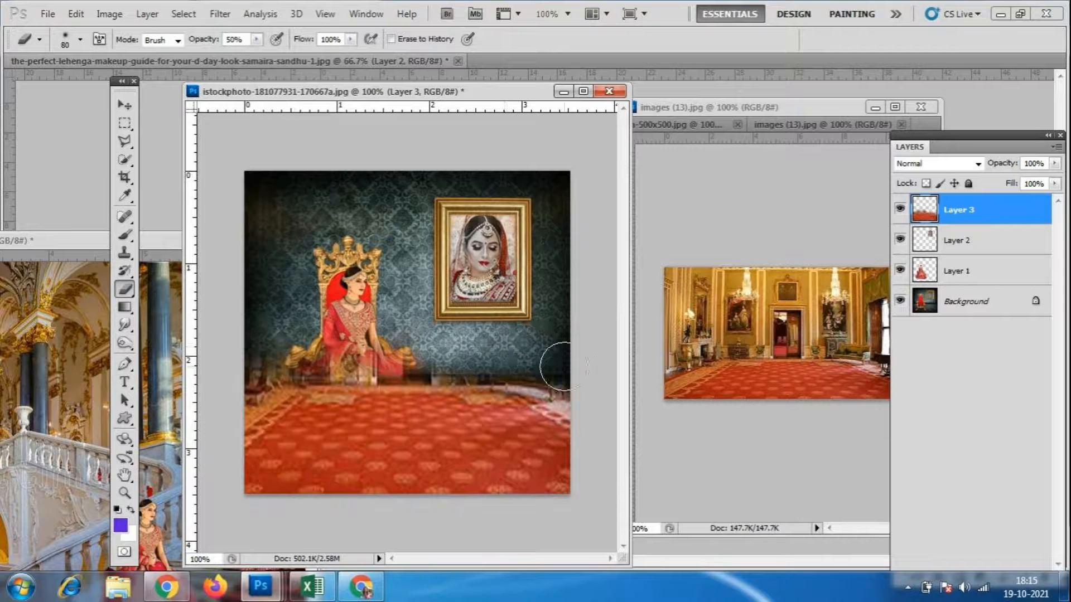
pyautogui.moveTo(473, 352); pyautogui.dragTo(424, 346)
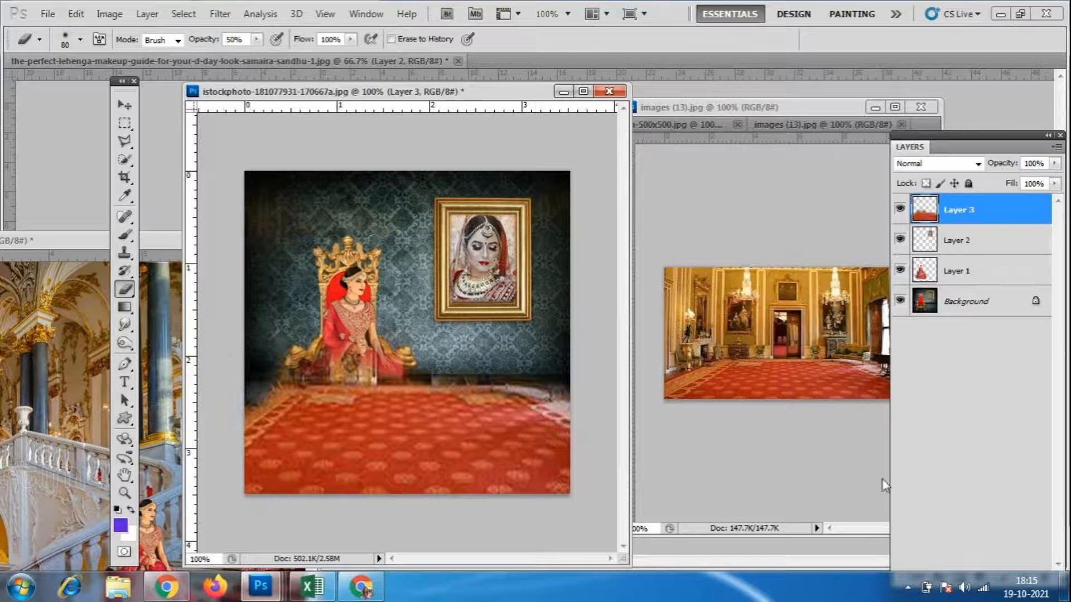
# - Move the carpet layer beneath the woman's layer, stretch it to about 110% height, and widen it slightly on both sides
pyautogui.moveTo(987, 215); pyautogui.dragTo(984, 271)
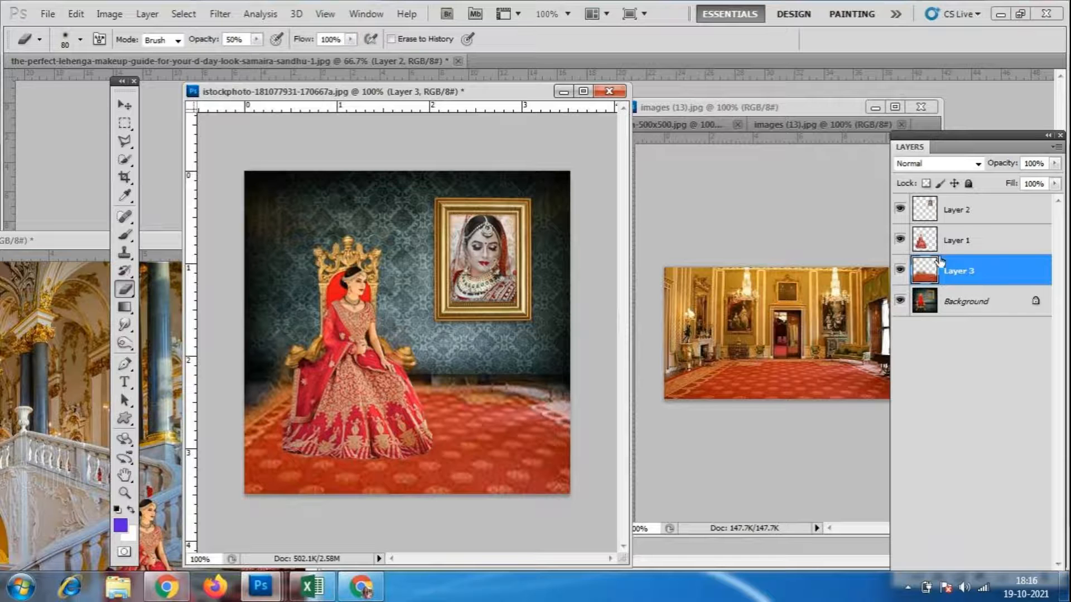
pyautogui.moveTo(979, 282); pyautogui.dragTo(943, 284)
pyautogui.hotkey('ctrl', 't')
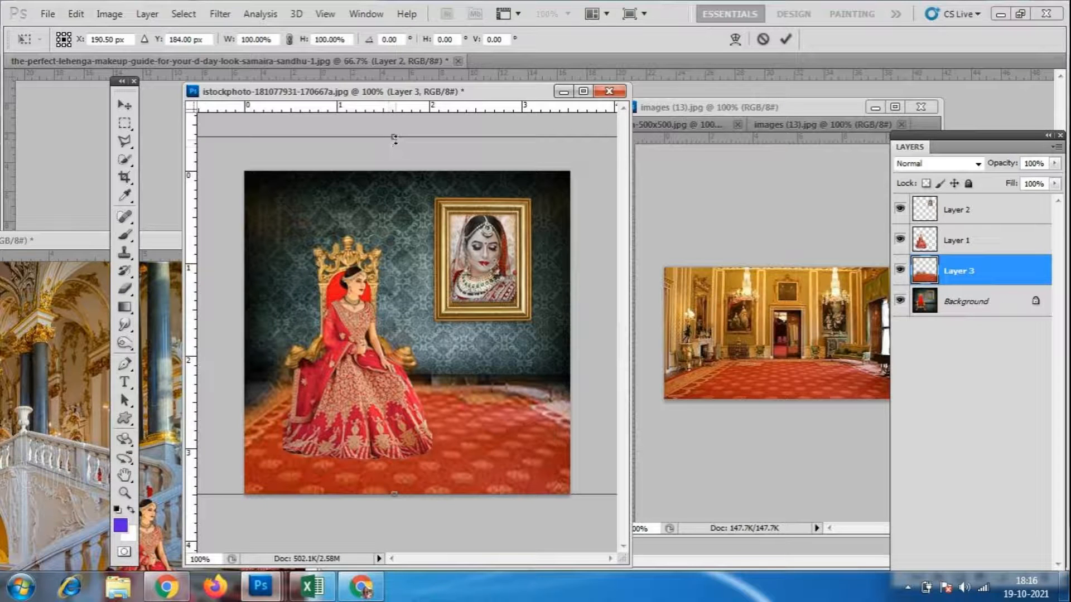
pyautogui.moveTo(394, 139); pyautogui.dragTo(391, 105)
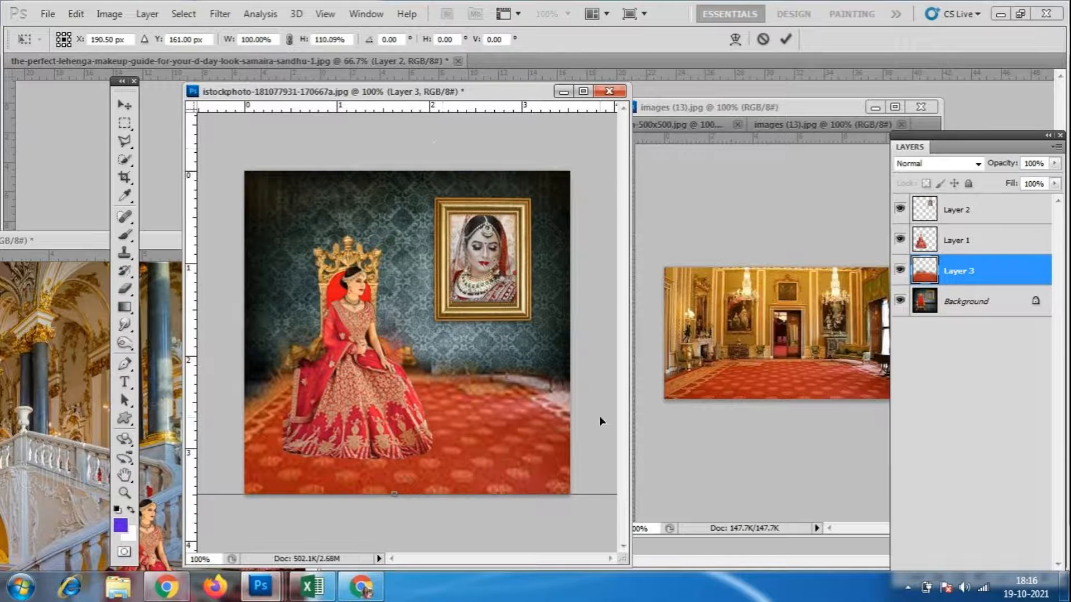
pyautogui.hotkey('ctrl', '-')
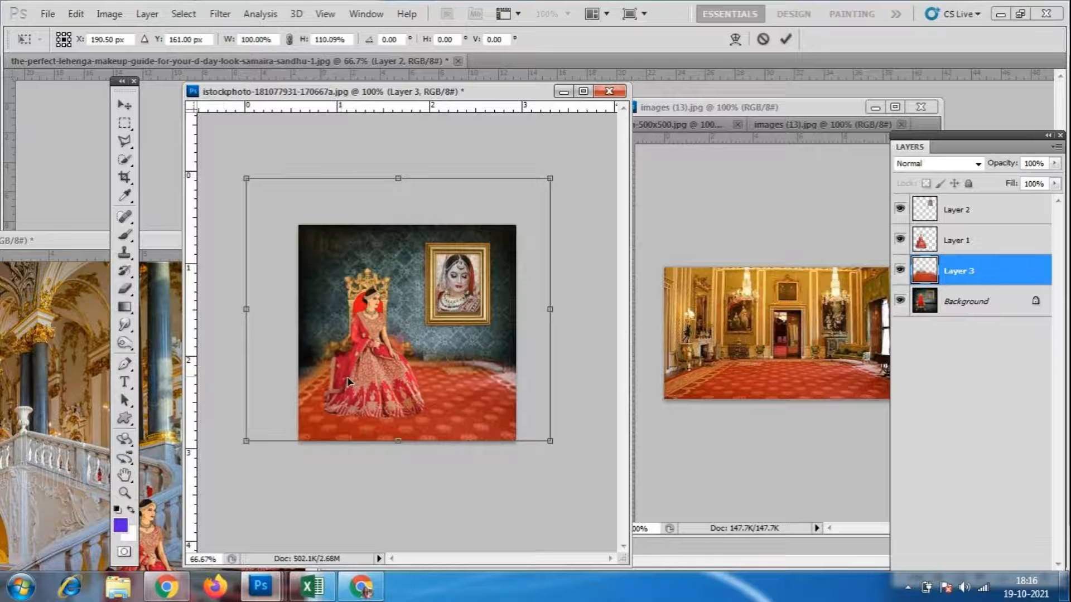
pyautogui.moveTo(245, 308); pyautogui.dragTo(237, 309)
pyautogui.moveTo(550, 309); pyautogui.dragTo(561, 309)
pyautogui.press('Return')
pyautogui.press('e')
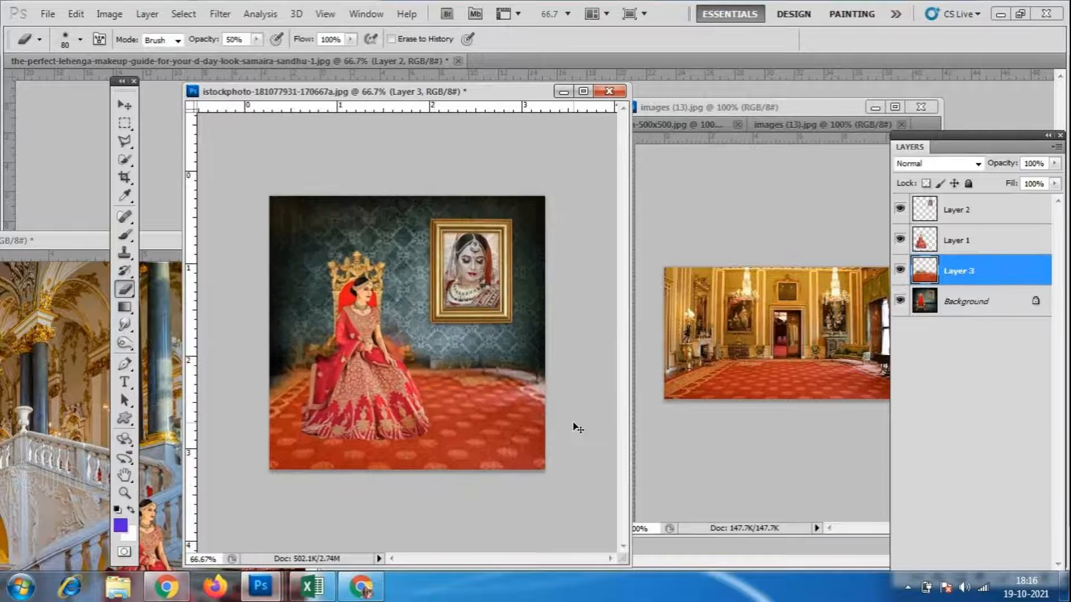
# - Outline the room remnants above the carpet's back edge with the Polygonal Lasso, delete them from the carpet layer, and deselect
pyautogui.hotkey('ctrl', '+')
pyautogui.click(125, 141)
pyautogui.rightClick(126, 143)
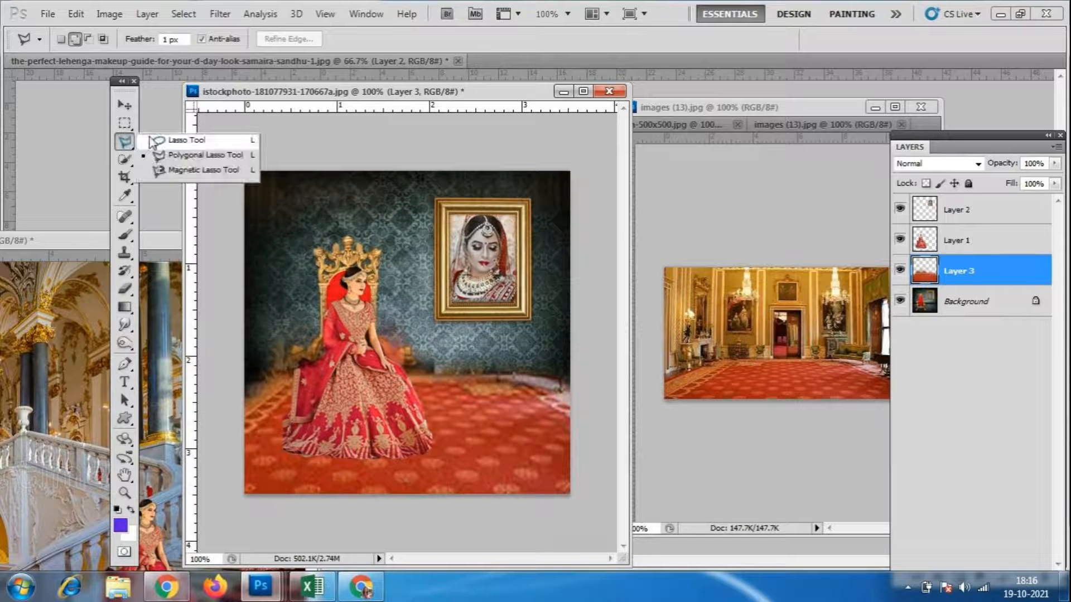
pyautogui.click(217, 149)
pyautogui.click(242, 417)
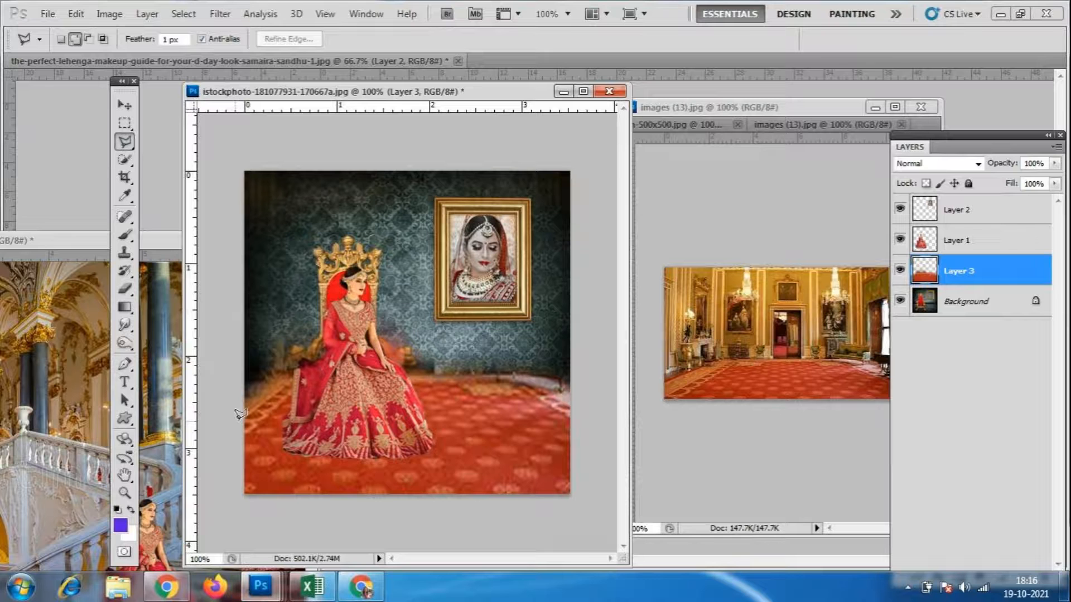
pyautogui.click(277, 378)
pyautogui.click(329, 374)
pyautogui.click(491, 373)
pyautogui.click(584, 414)
pyautogui.click(600, 369)
pyautogui.click(570, 285)
pyautogui.click(285, 298)
pyautogui.click(202, 370)
pyautogui.click(197, 400)
pyautogui.click(220, 440)
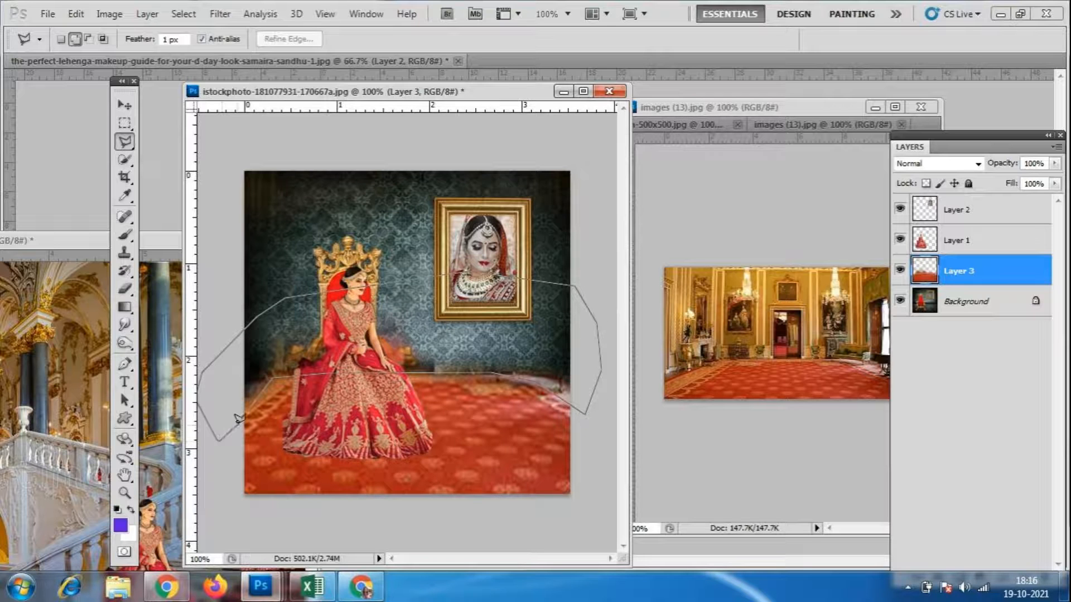
pyautogui.click(239, 417)
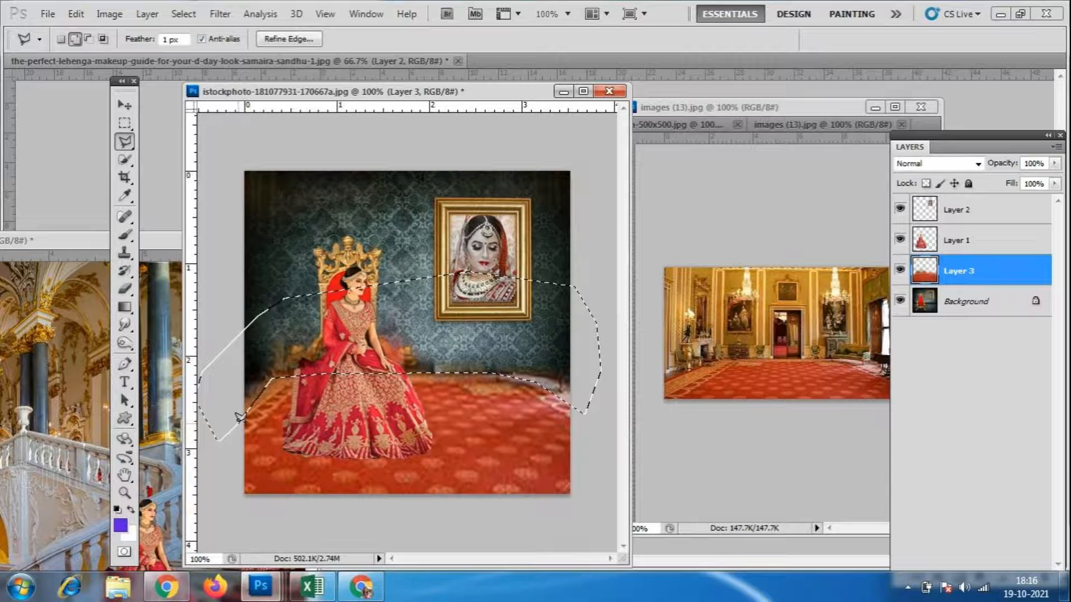
pyautogui.press('Delete')
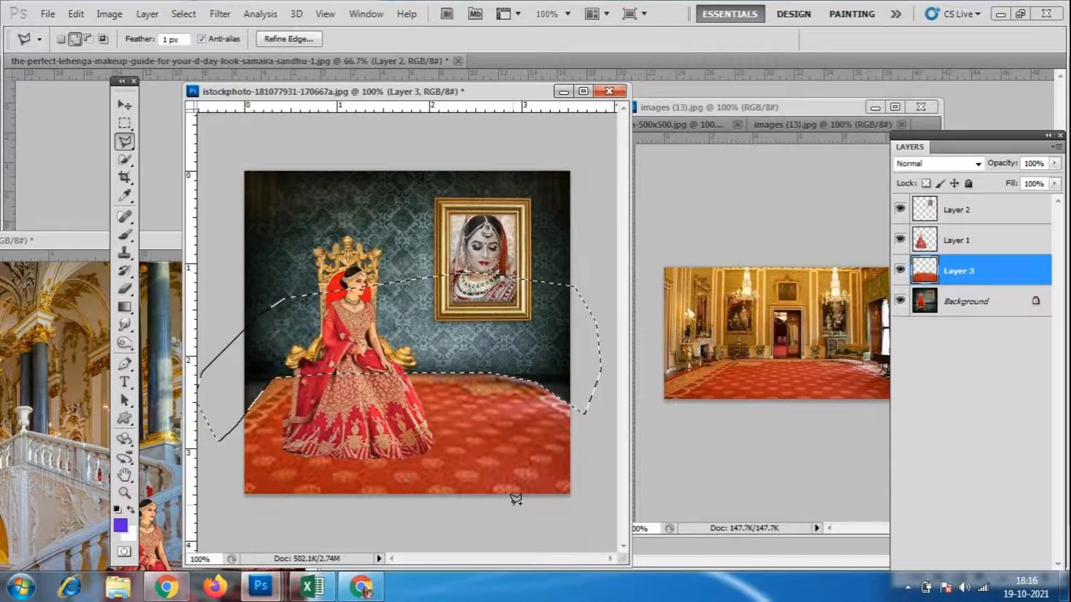
pyautogui.hotkey('ctrl', 'd')
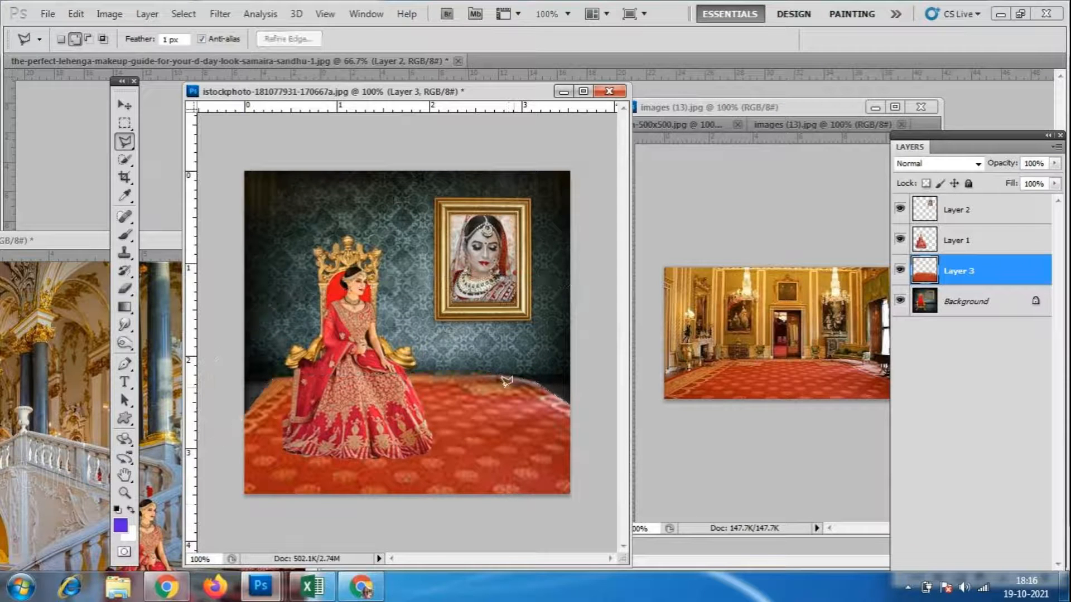
# - Select the area above a straight line across the carpet's back edge, delete it from the carpet layer, and deselect
pyautogui.click(247, 390)
pyautogui.click(579, 387)
pyautogui.click(609, 344)
pyautogui.click(595, 295)
pyautogui.click(522, 275)
pyautogui.click(254, 278)
pyautogui.click(246, 294)
pyautogui.click(230, 363)
pyautogui.click(249, 390)
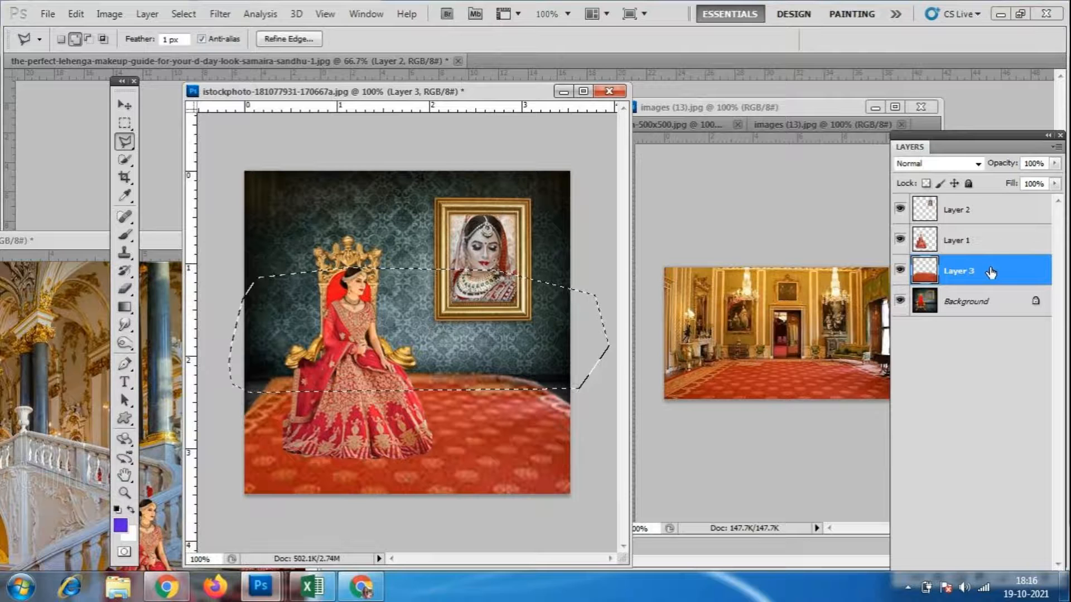
pyautogui.press('Delete')
pyautogui.hotkey('ctrl', 'd')
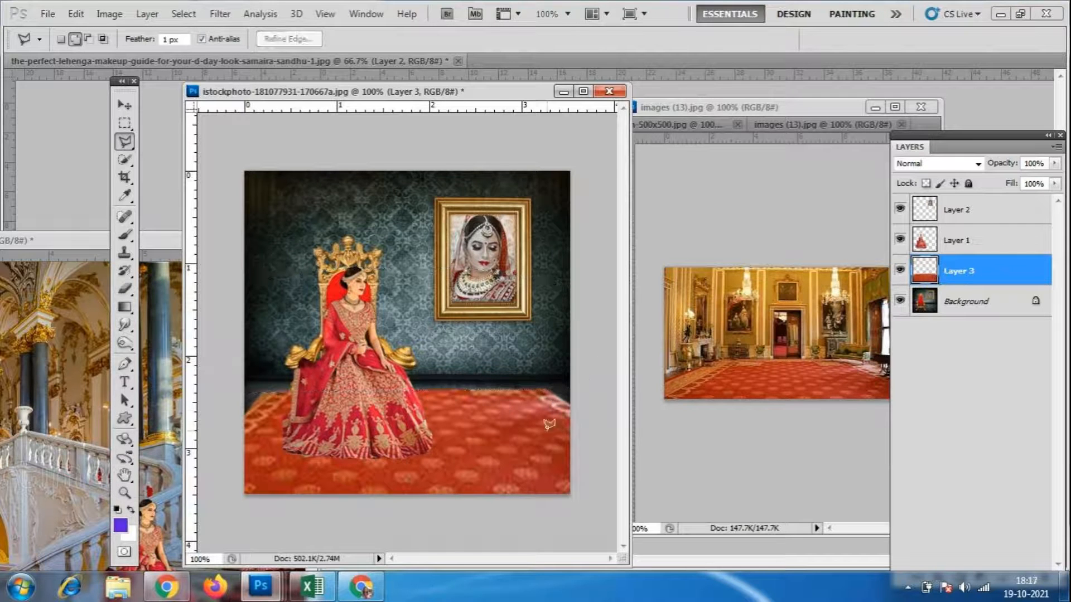
# - Stretch the carpet layer to about 110% height and 118% width, and compare the composite with the carpet hidden and shown
pyautogui.hotkey('ctrl', 't')
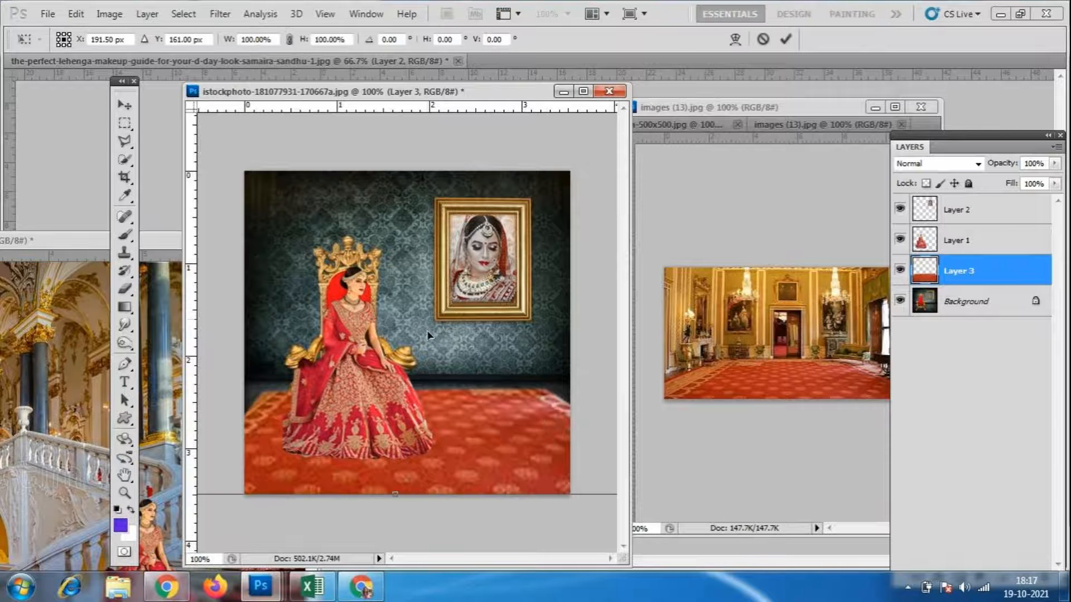
pyautogui.press('Return')
pyautogui.hotkey('ctrl', '-')
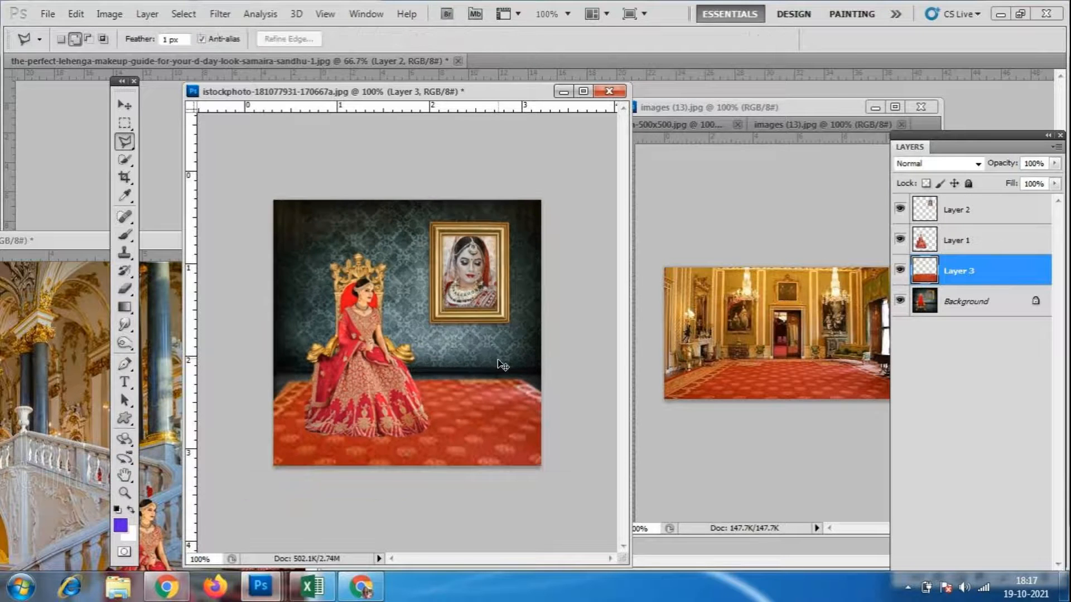
pyautogui.hotkey('ctrl', 't')
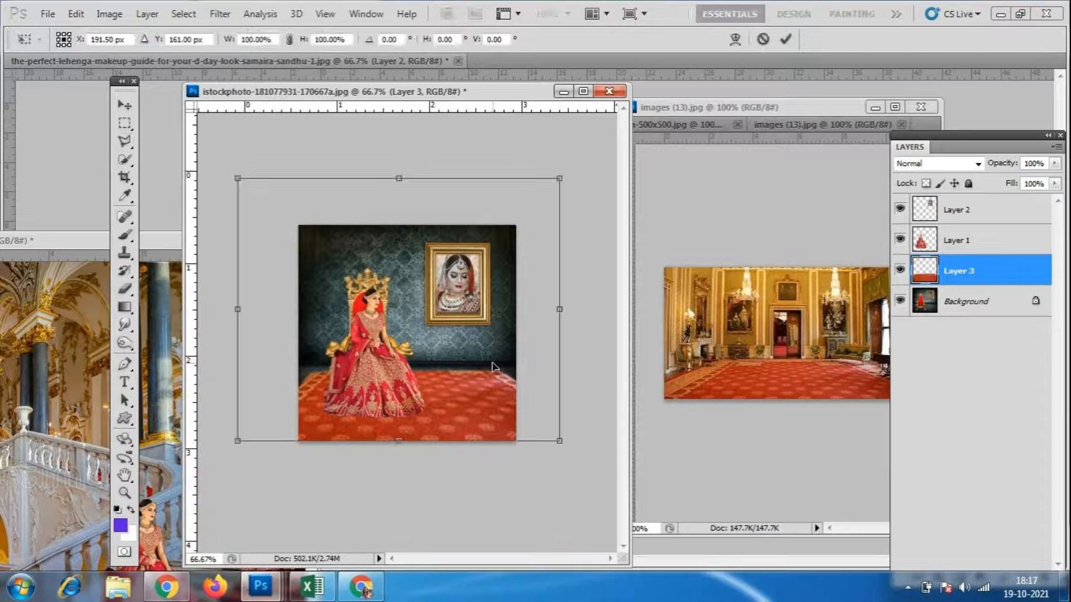
pyautogui.moveTo(398, 178); pyautogui.dragTo(398, 153)
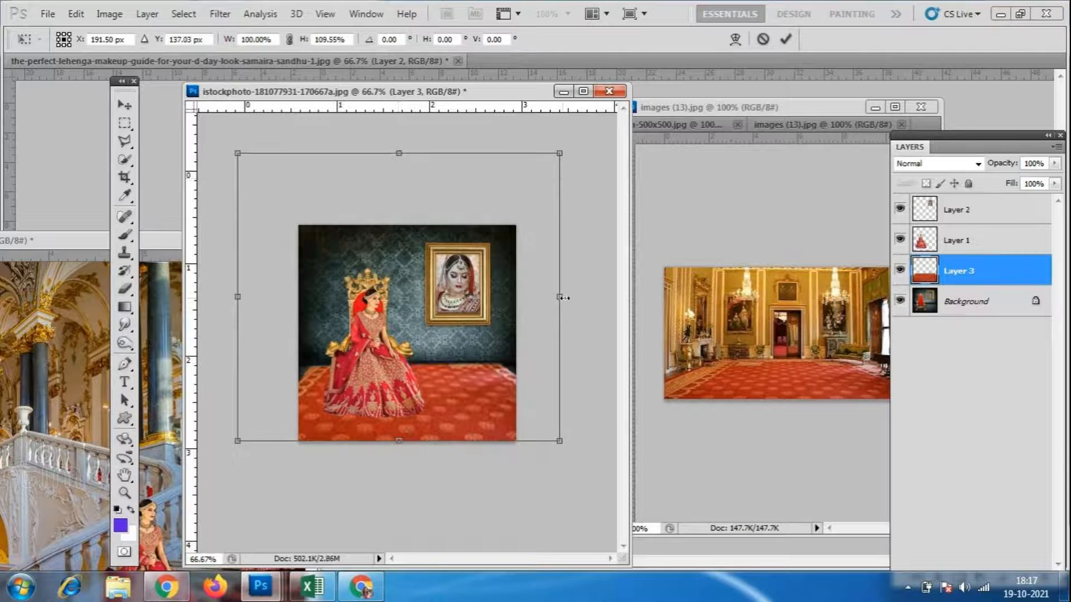
pyautogui.moveTo(559, 297); pyautogui.dragTo(585, 296)
pyautogui.moveTo(238, 297); pyautogui.dragTo(208, 297)
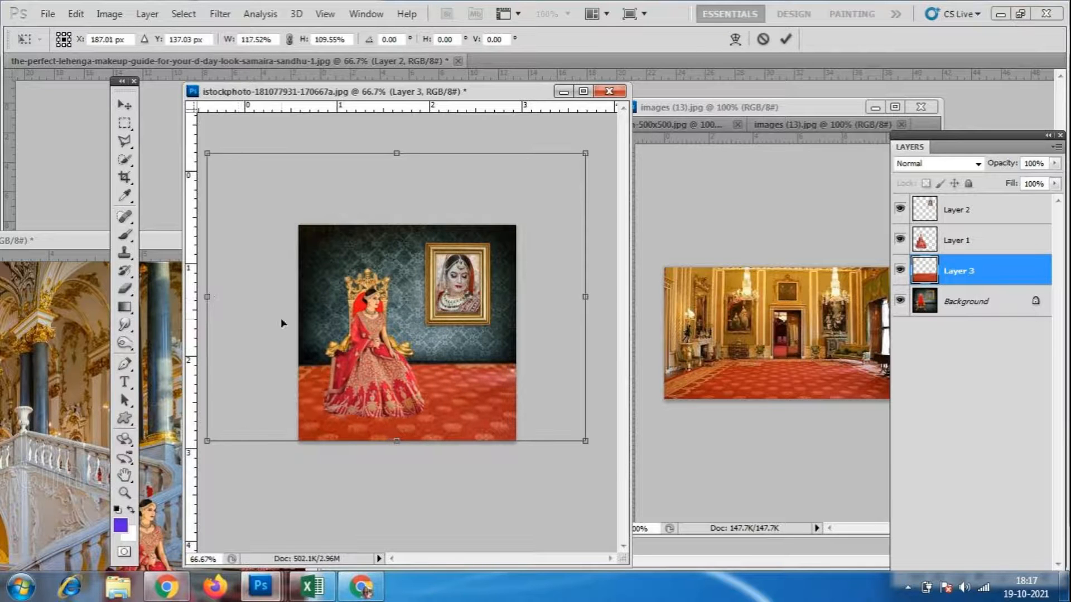
pyautogui.press('Return')
pyautogui.hotkey('ctrl', '-')
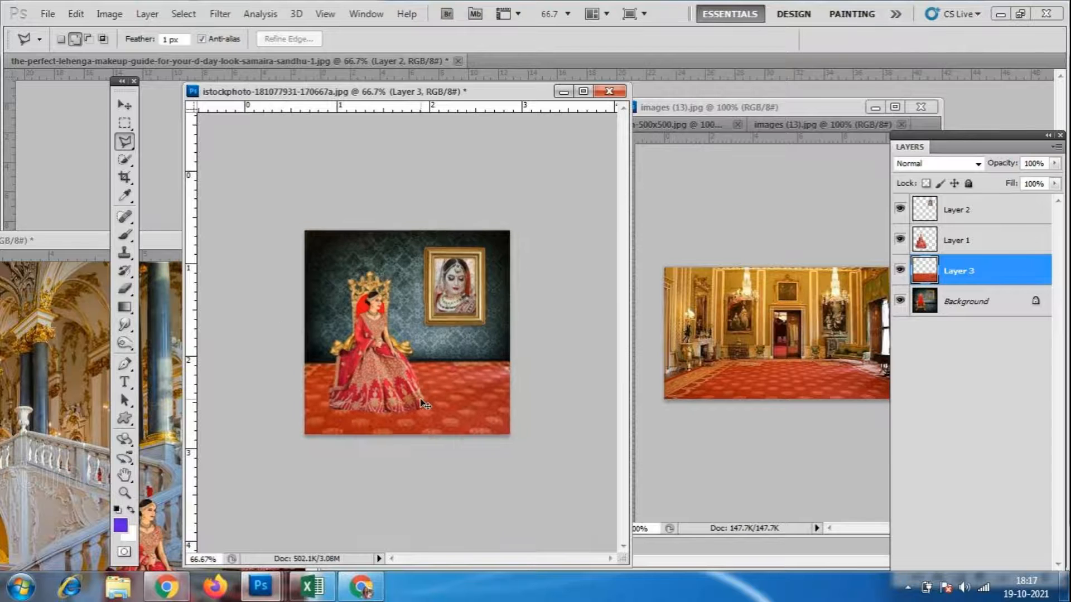
pyautogui.hotkey('ctrl', '+')
pyautogui.hotkey('ctrl', '+')
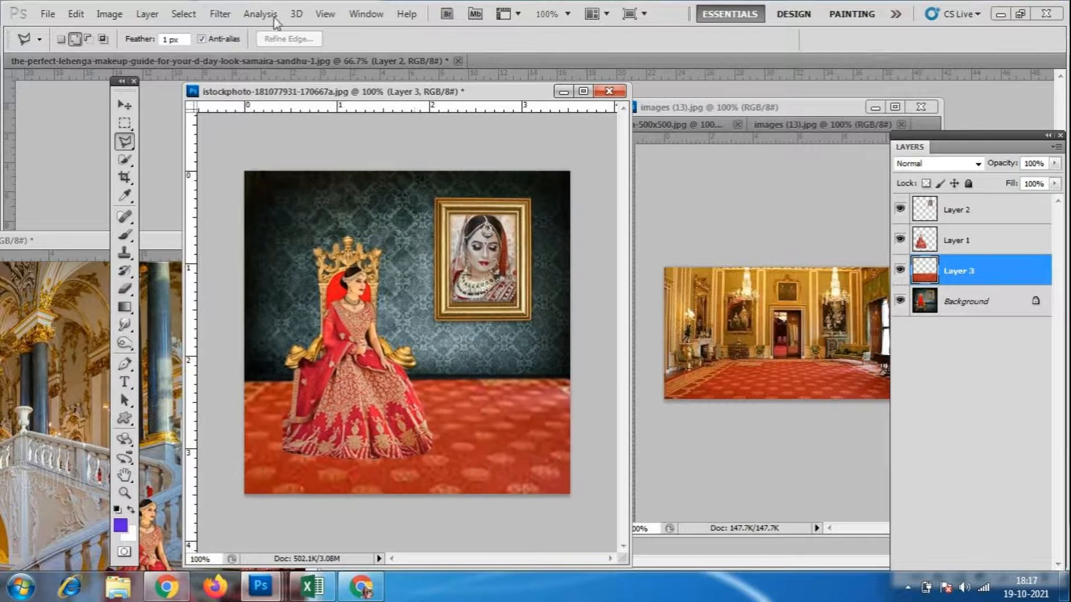
pyautogui.click(900, 270)
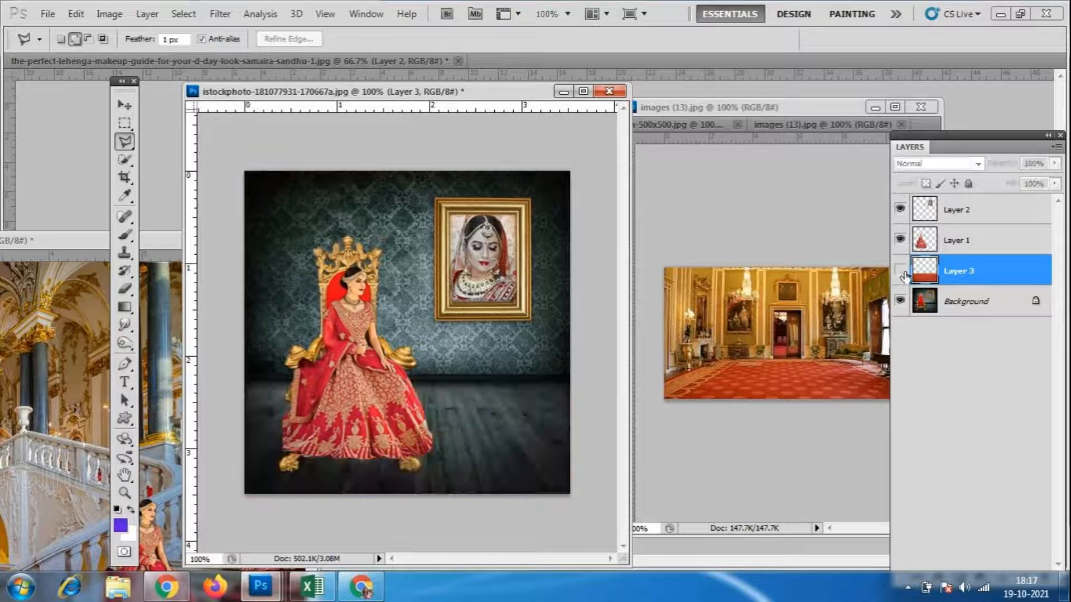
pyautogui.click(901, 271)
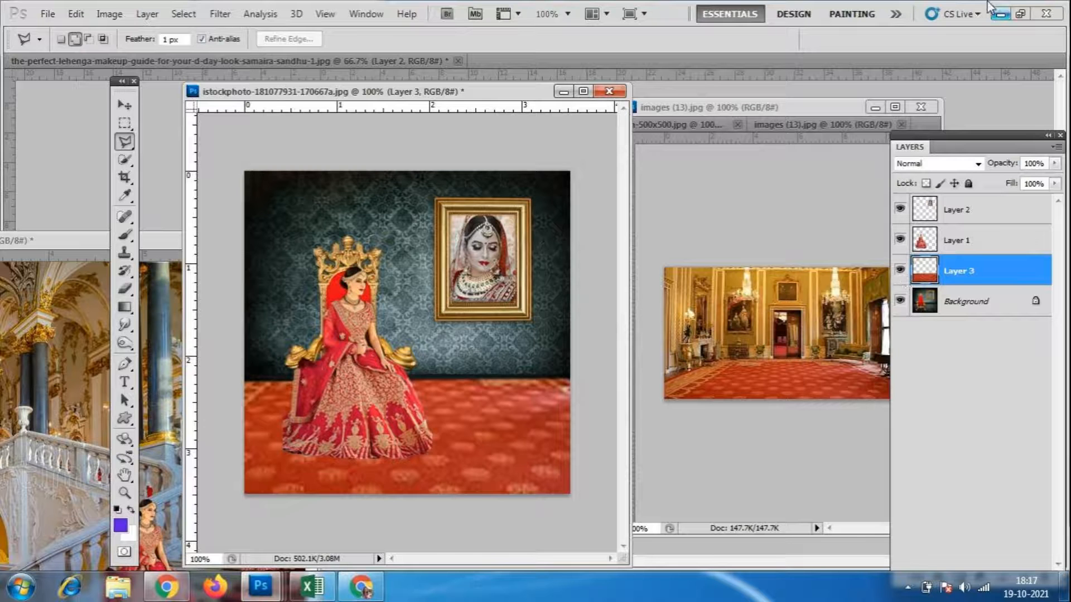
# - Float the winter palace image beside the throne image and marquee-select its upper windows and staircase balustrade
pyautogui.moveTo(355, 94); pyautogui.dragTo(448, 97)
pyautogui.moveTo(179, 244); pyautogui.dragTo(887, 126)
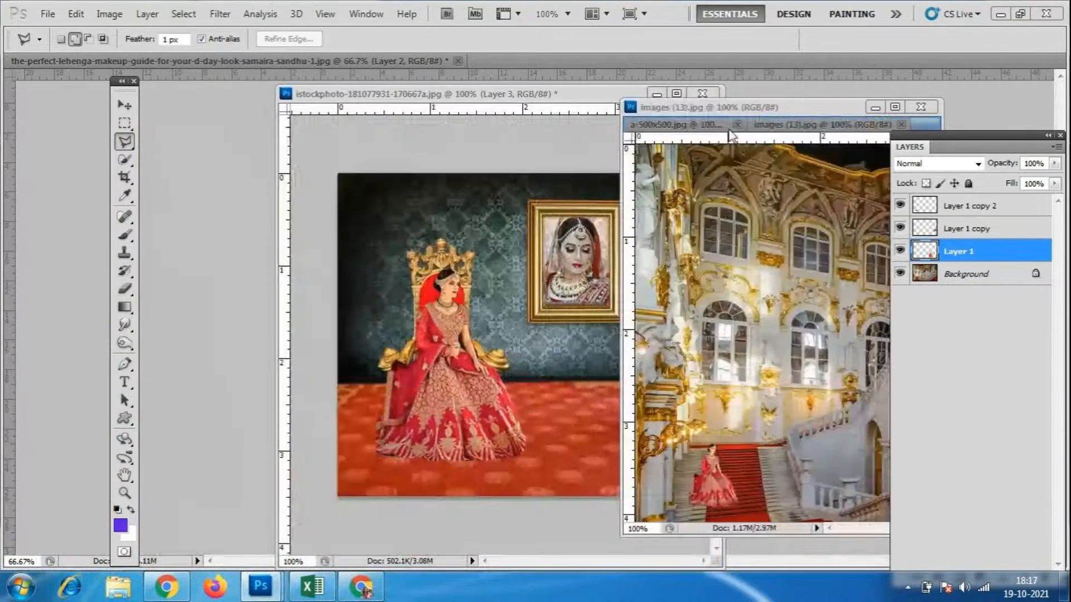
pyautogui.moveTo(783, 115); pyautogui.dragTo(669, 167)
pyautogui.press('m')
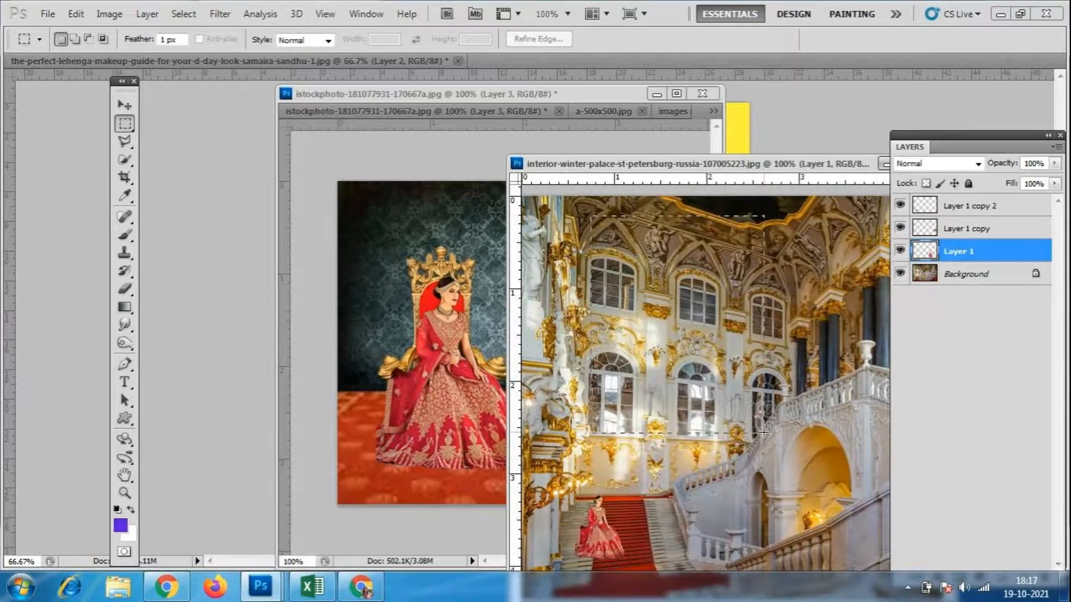
pyautogui.moveTo(764, 432); pyautogui.dragTo(905, 438)
pyautogui.moveTo(755, 167); pyautogui.dragTo(875, 196)
# - Copy the selected palace area from its Background layer into the throne image, above the carpet layer
pyautogui.press('v')
pyautogui.click(780, 356)
pyautogui.click(509, 228)
pyautogui.click(827, 350)
pyautogui.click(524, 239)
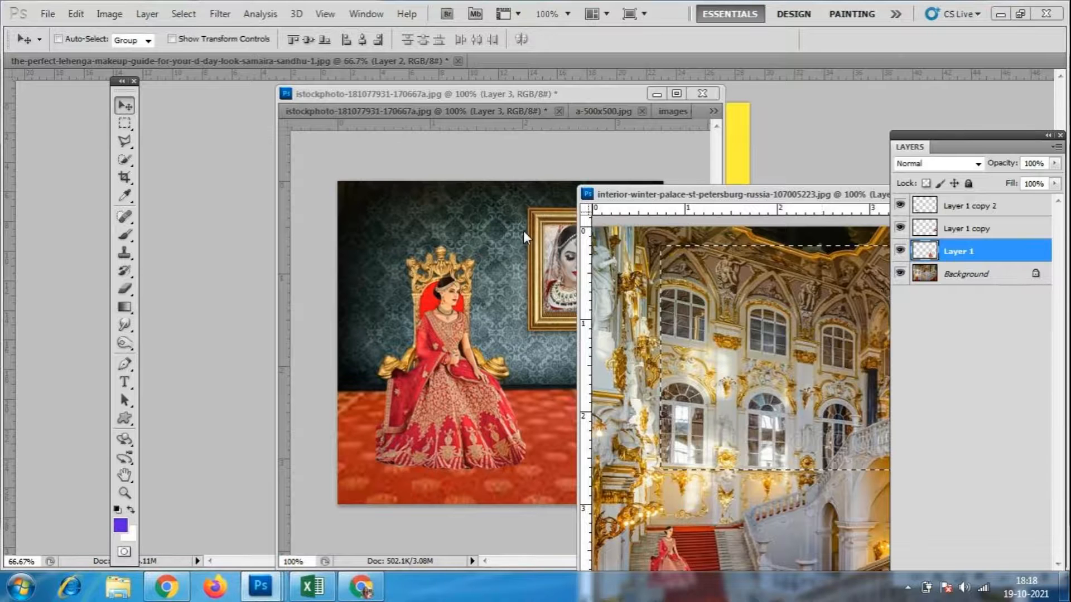
pyautogui.click(965, 274)
pyautogui.moveTo(771, 201); pyautogui.dragTo(694, 166)
pyautogui.moveTo(705, 365); pyautogui.dragTo(494, 309)
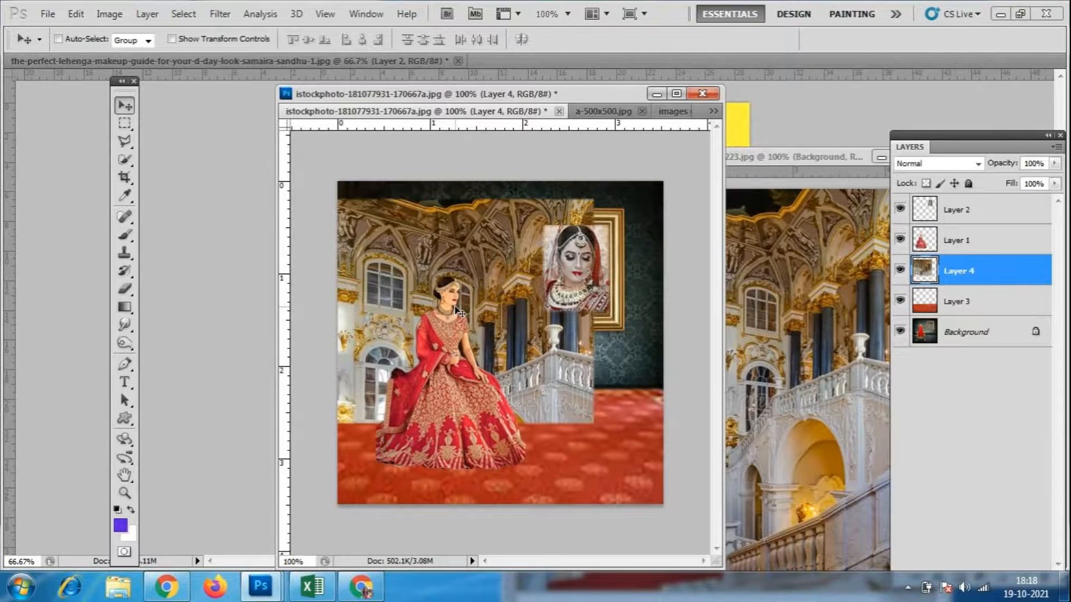
# - Close the winter palace document without saving its changes
pyautogui.click(873, 203)
pyautogui.moveTo(808, 157); pyautogui.dragTo(561, 166)
pyautogui.click(691, 166)
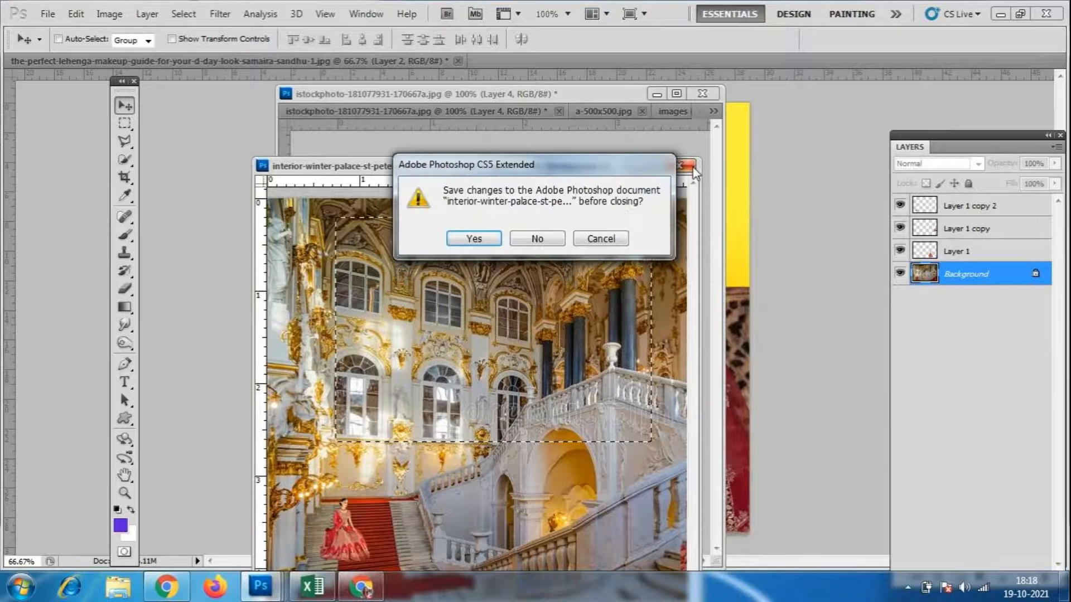
pyautogui.click(541, 238)
# - Dock the throne and a-500x500.jpg documents as tabs, close images (13).jpg, and bring the throne image forward
pyautogui.moveTo(498, 111); pyautogui.dragTo(494, 61)
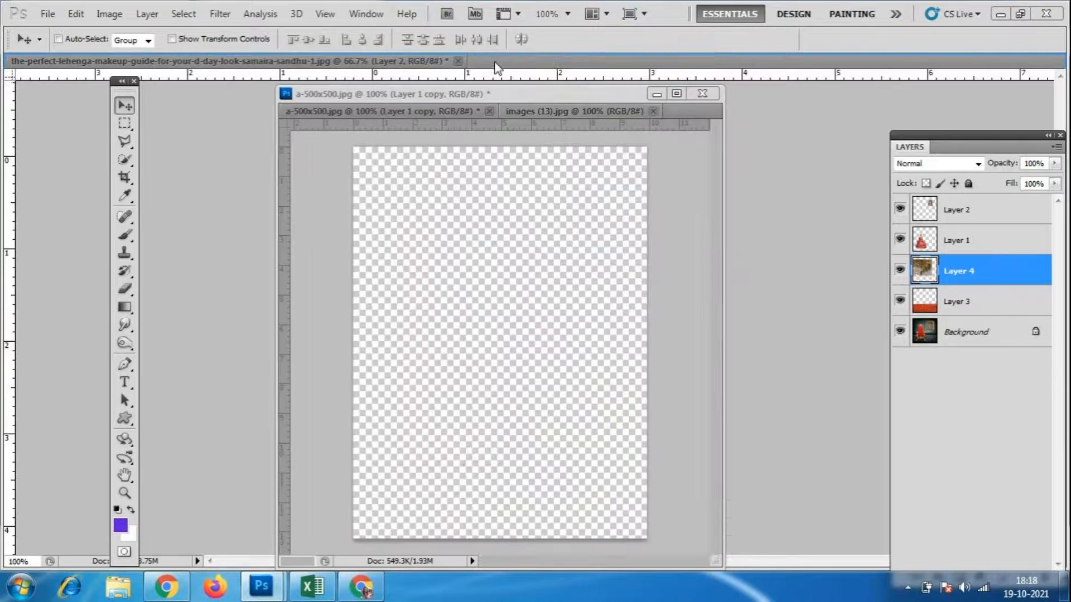
pyautogui.moveTo(574, 111); pyautogui.dragTo(762, 171)
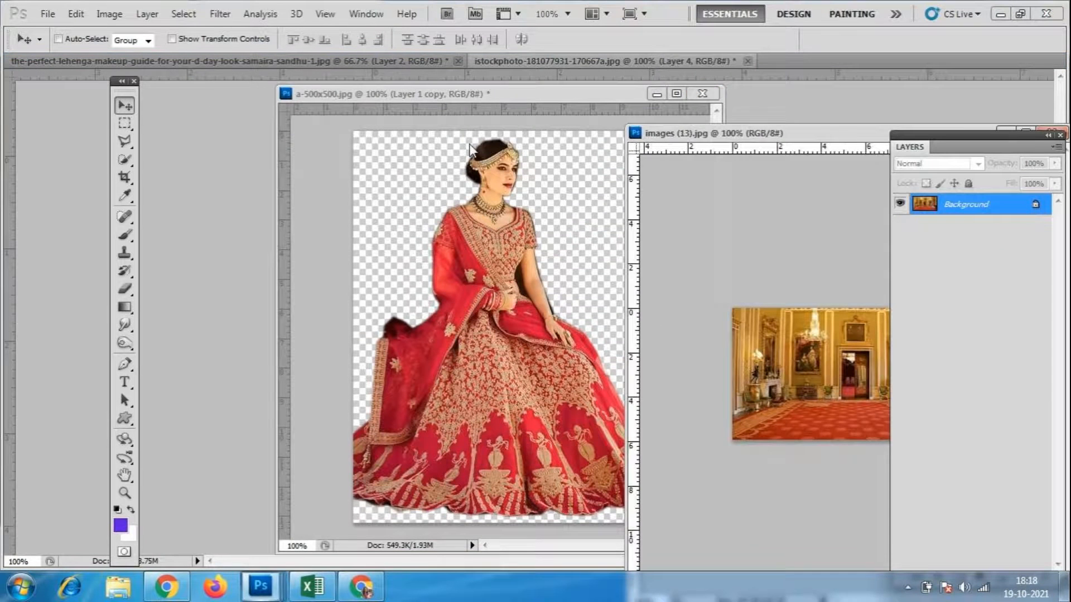
pyautogui.moveTo(548, 99); pyautogui.dragTo(535, 64)
pyautogui.moveTo(757, 142); pyautogui.dragTo(343, 156)
pyautogui.click(643, 147)
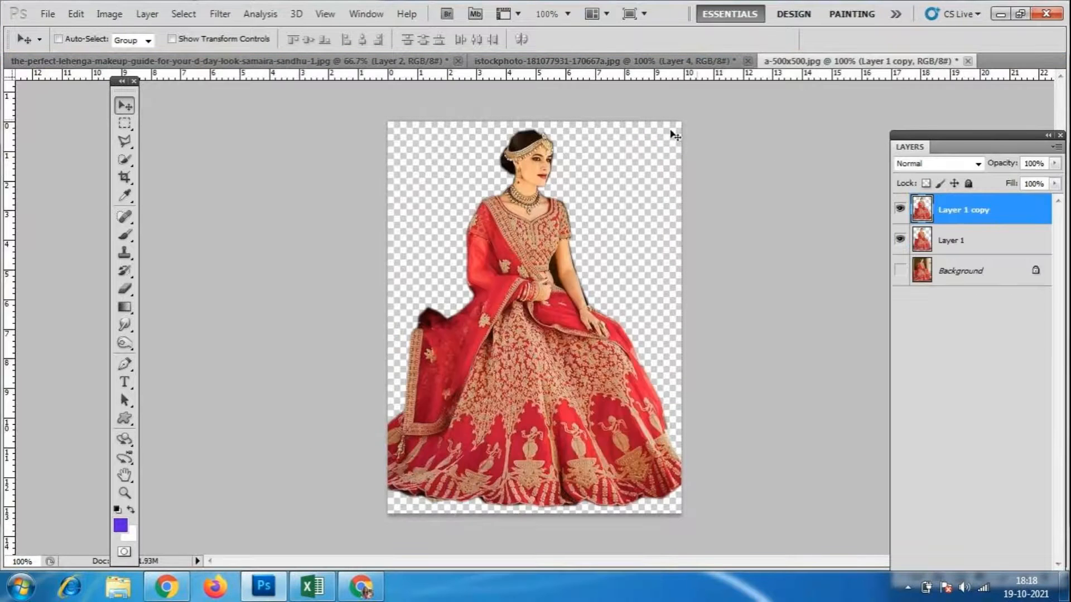
pyautogui.click(601, 62)
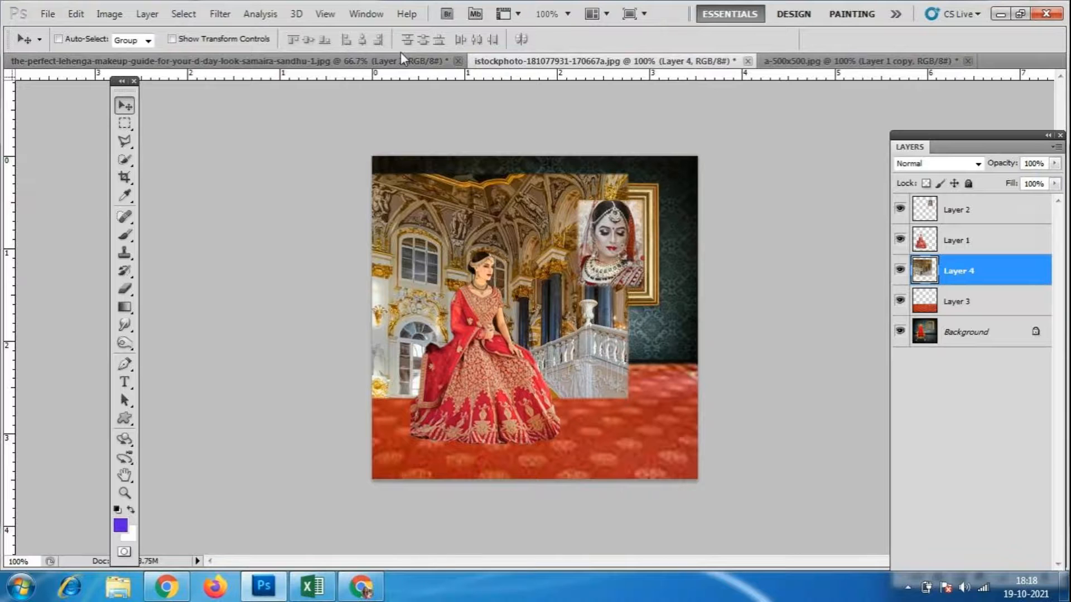
# - Switch to the GoToMeeting window, mute and unmute the microphone, and return to Photoshop
pyautogui.click(361, 585)
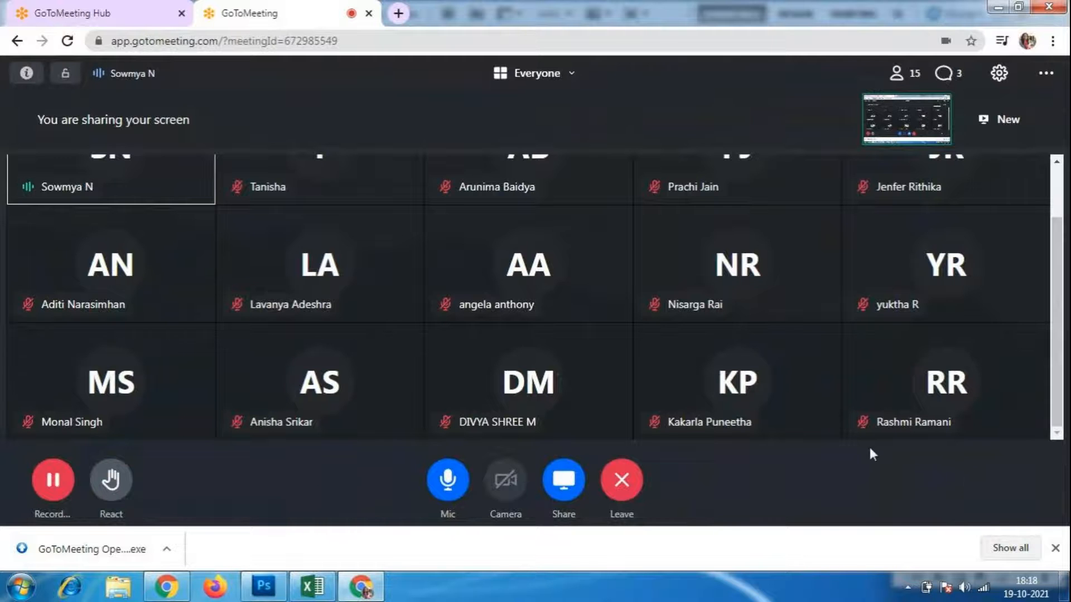
pyautogui.click(448, 480)
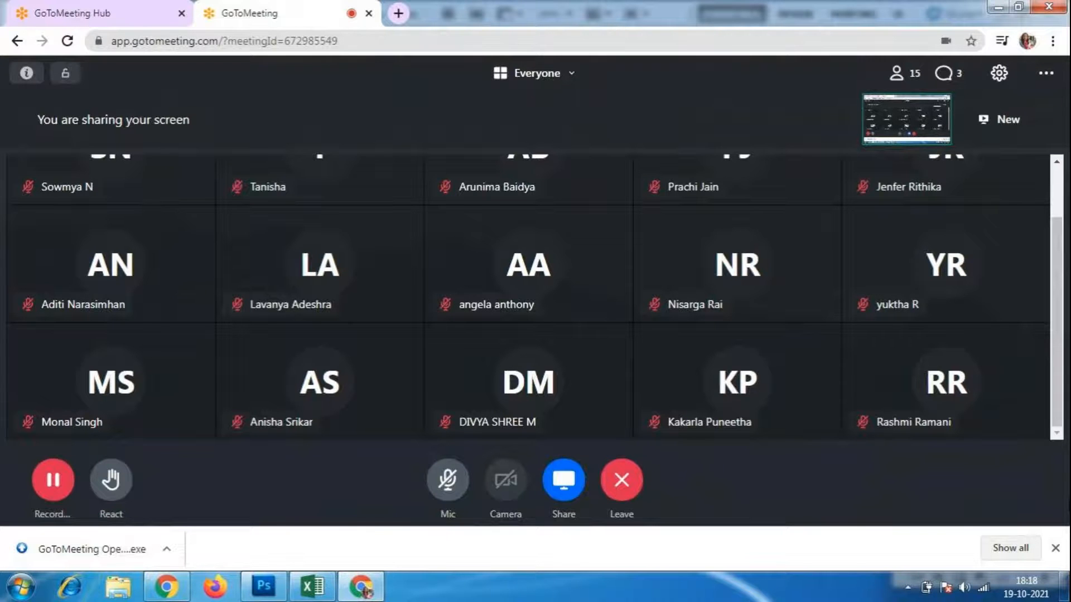
pyautogui.click(446, 478)
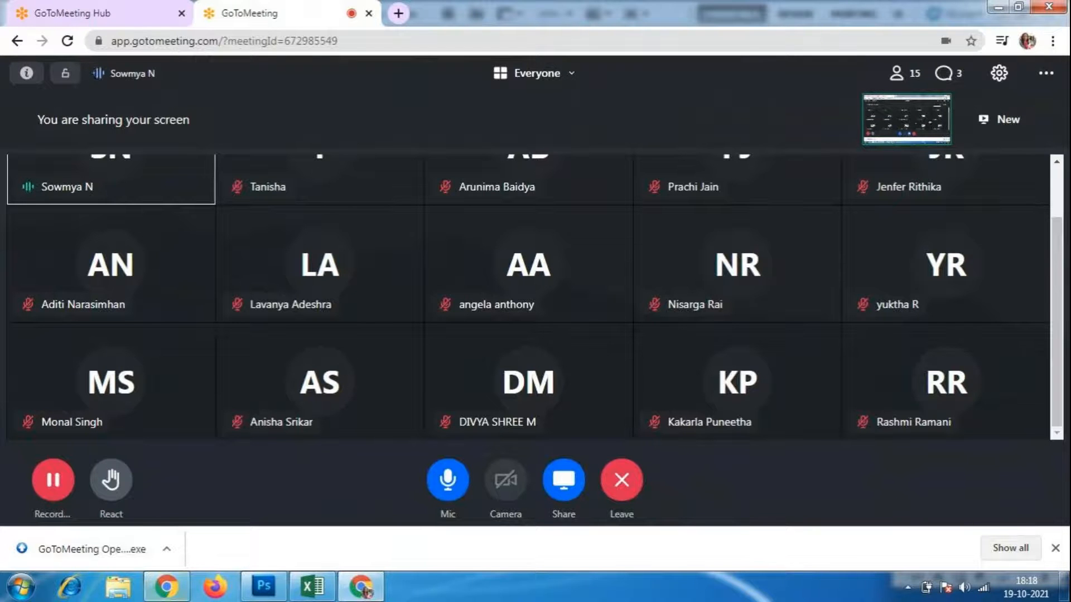
pyautogui.click(264, 586)
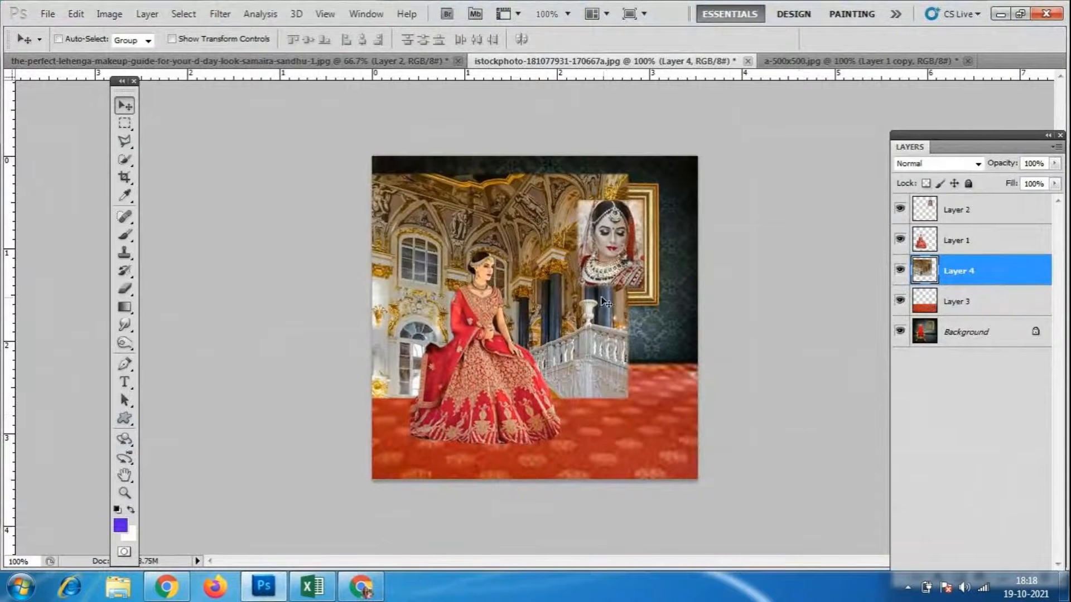
# - Position the palace layer over the wall so it meets the carpet's back edge, and move it beneath the carpet layer
pyautogui.hotkey('ctrl', 't')
pyautogui.moveTo(498, 229); pyautogui.dragTo(557, 213)
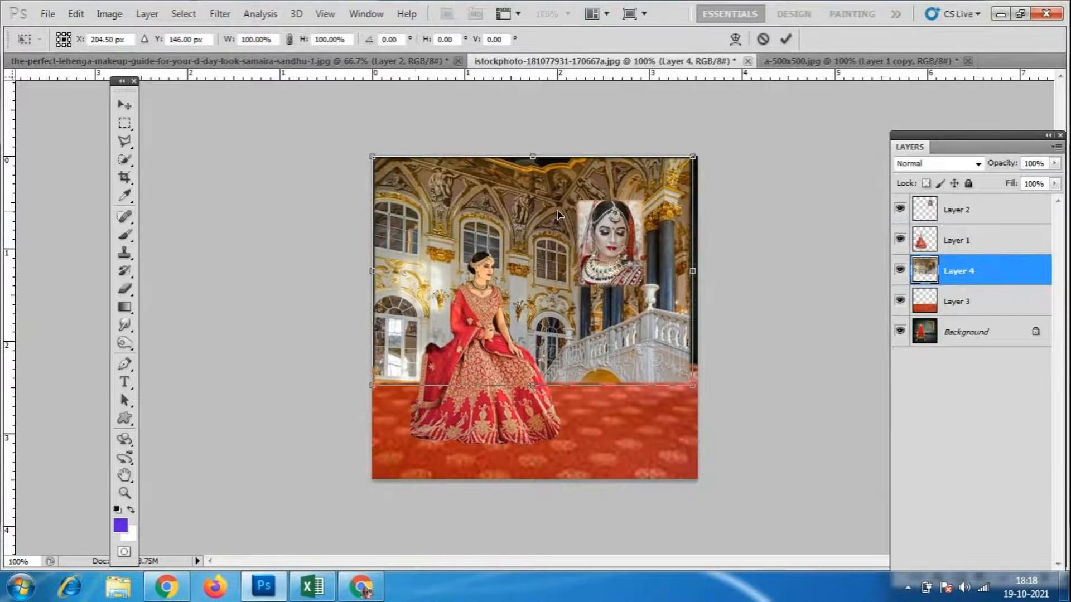
pyautogui.press('Return')
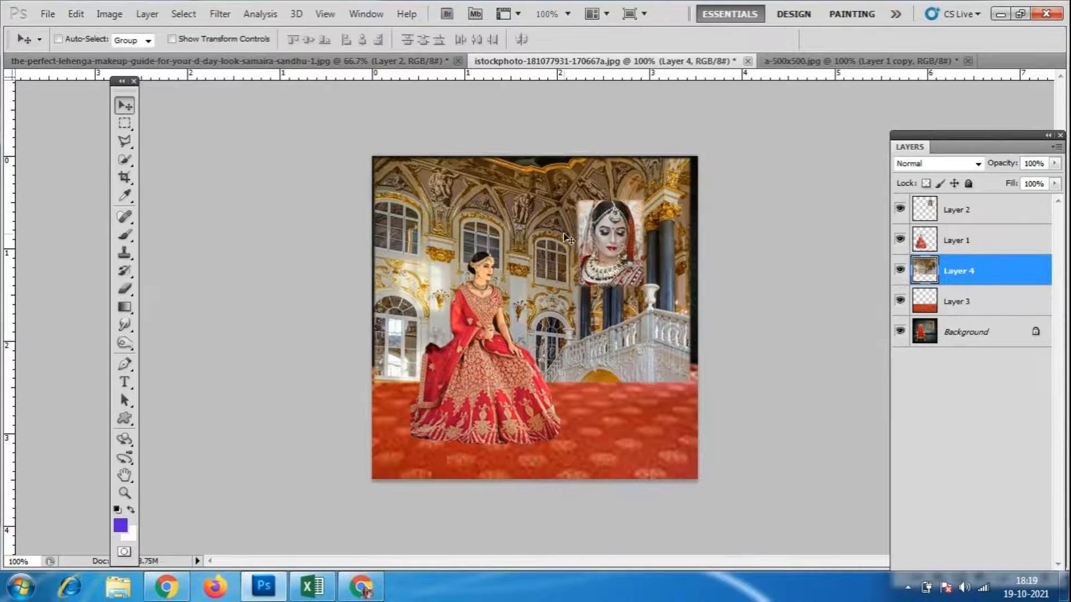
pyautogui.hotkey('ctrl', '+')
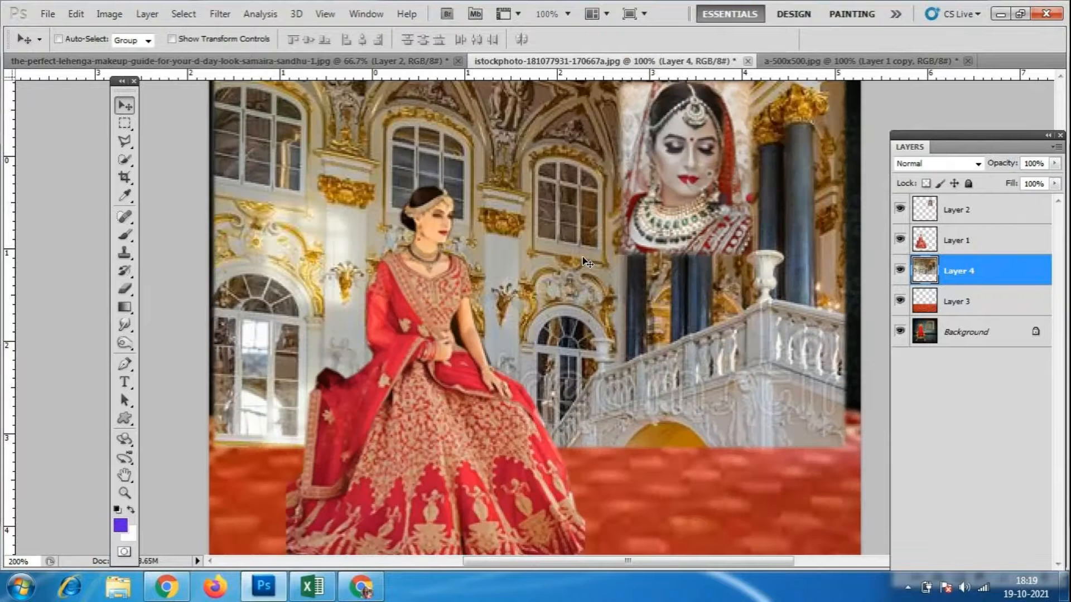
pyautogui.hotkey('ctrl', '-')
pyautogui.hotkey('shift', 'Up')
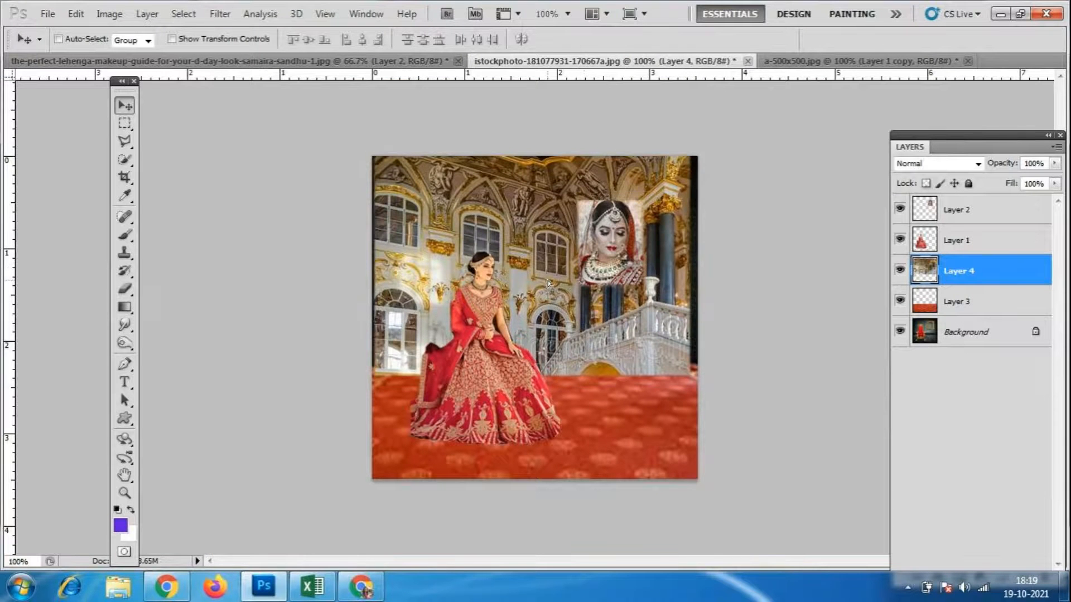
pyautogui.moveTo(548, 283)
pyautogui.mouseDown()
pyautogui.moveTo(575, 283)
pyautogui.moveTo(555, 283)
pyautogui.mouseUp()
pyautogui.hotkey('shift', 'Up')
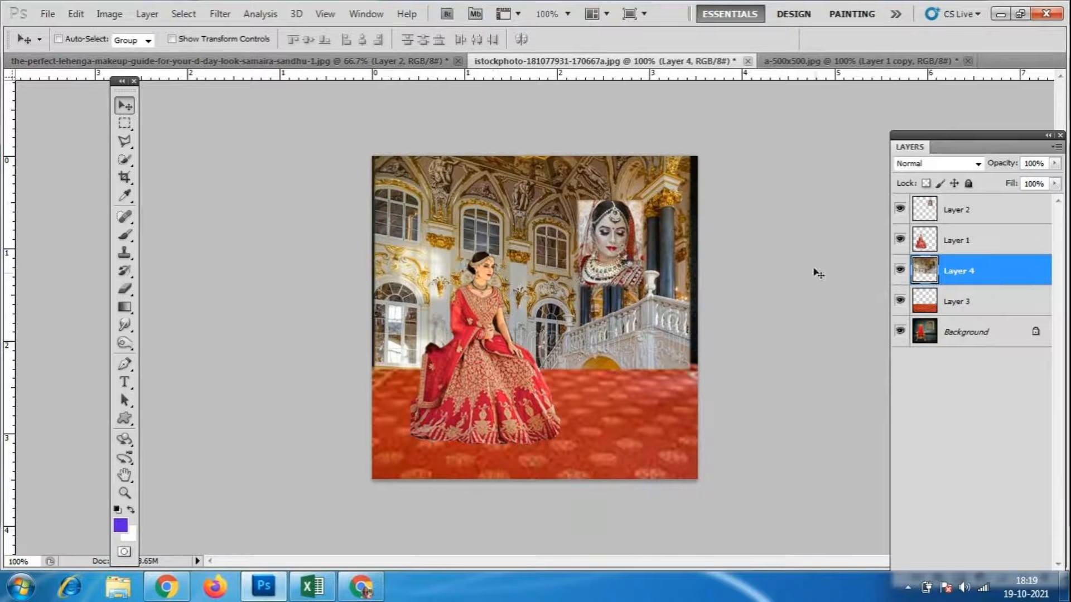
pyautogui.moveTo(978, 275); pyautogui.dragTo(975, 306)
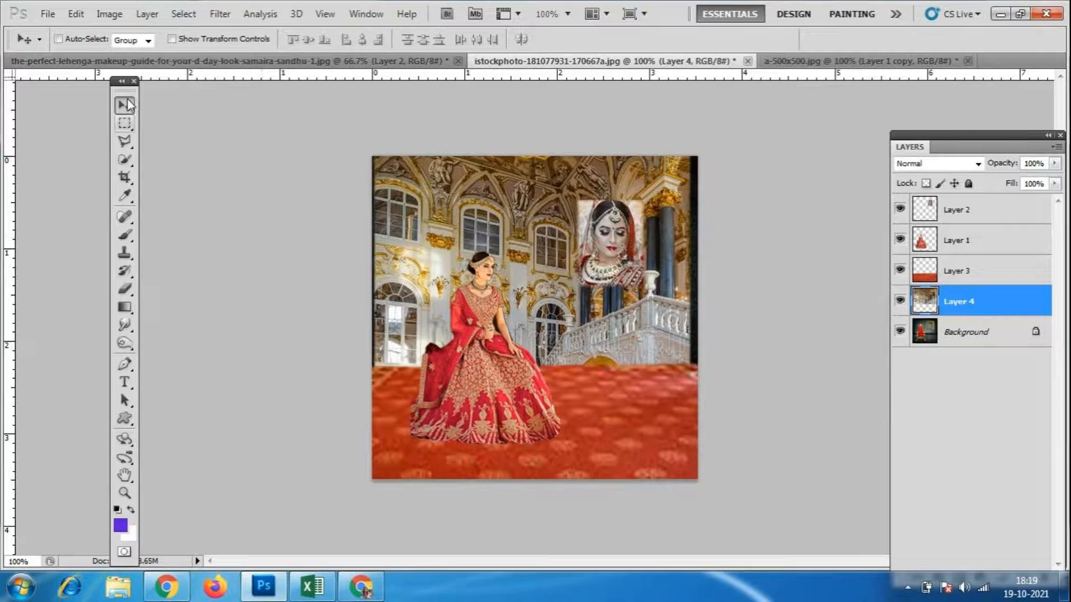
# - Erase softly over the palace layer's columns and upper corner around the portrait, lowering the Eraser opacity to 10%
pyautogui.click(128, 290)
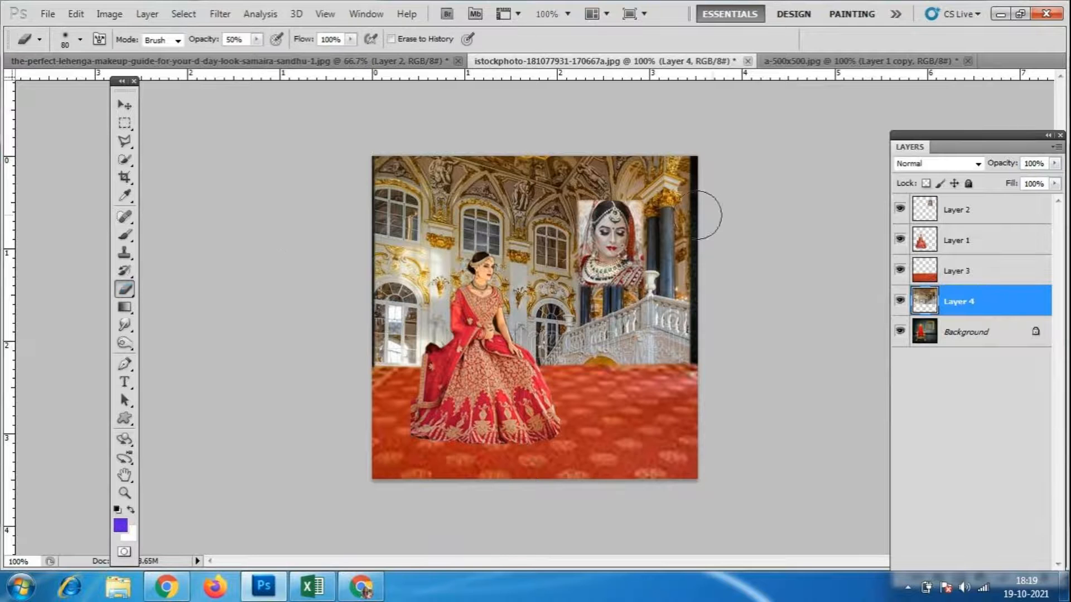
pyautogui.moveTo(602, 170); pyautogui.dragTo(697, 178)
pyautogui.moveTo(247, 39); pyautogui.dragTo(6, 59)
pyautogui.write('10')
pyautogui.press('Return')
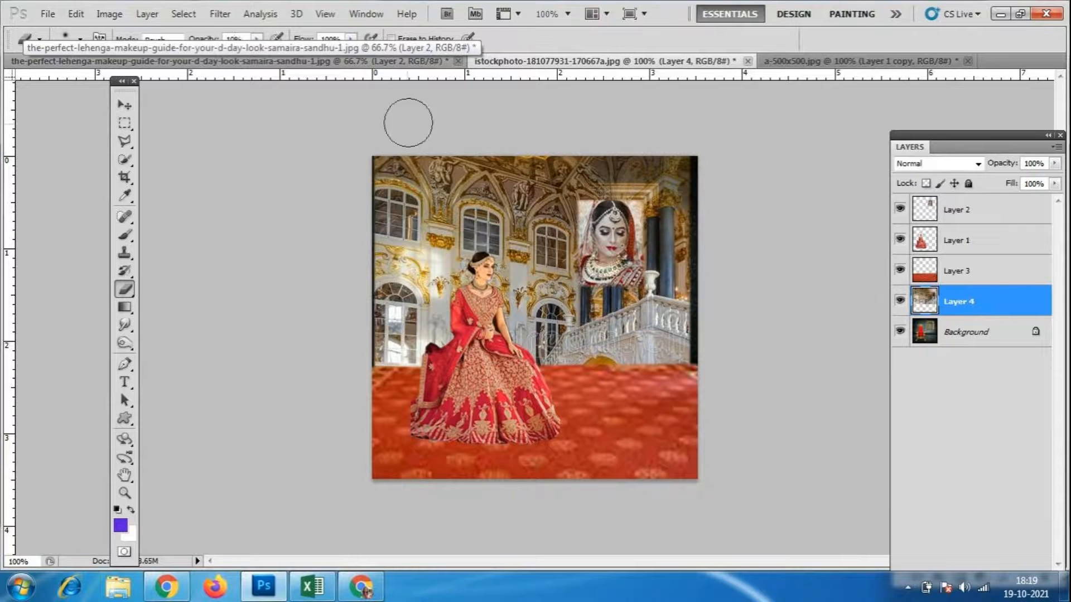
pyautogui.moveTo(671, 212)
pyautogui.mouseDown()
pyautogui.moveTo(665, 245)
pyautogui.moveTo(631, 243)
pyautogui.moveTo(632, 257)
pyautogui.moveTo(632, 227)
pyautogui.moveTo(626, 265)
pyautogui.moveTo(619, 232)
pyautogui.moveTo(585, 203)
pyautogui.moveTo(592, 282)
pyautogui.moveTo(625, 346)
pyautogui.moveTo(677, 329)
pyautogui.mouseUp()
# - Set the Eraser opacity to 25% and erase the palace layer around the portrait to uncover its gold frame and the patterned wall
pyautogui.press('Return')
pyautogui.write('25')
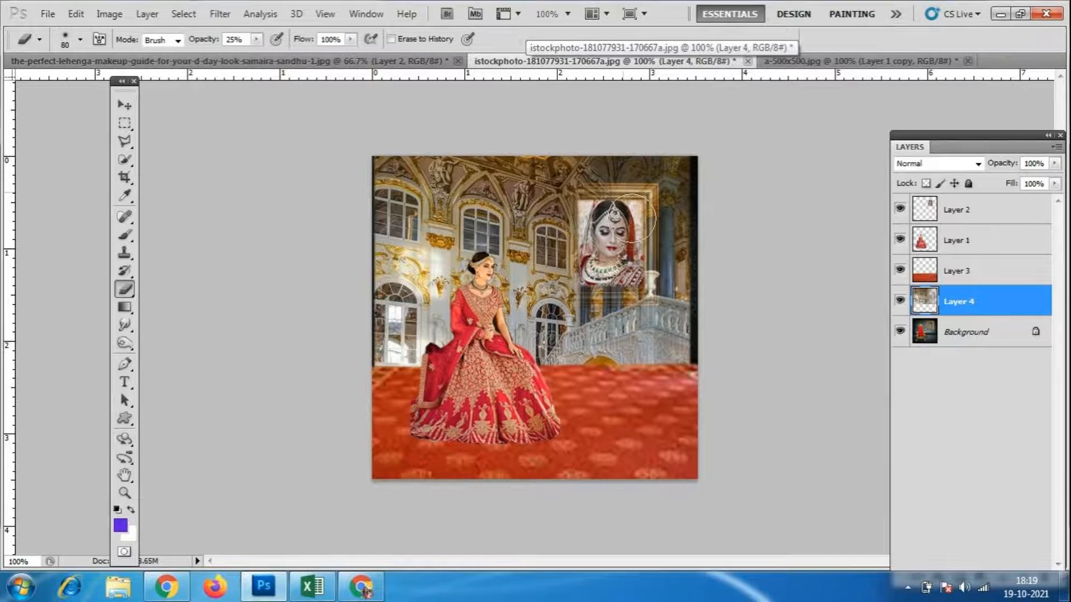
pyautogui.moveTo(654, 206)
pyautogui.mouseDown()
pyautogui.moveTo(668, 186)
pyautogui.moveTo(679, 232)
pyautogui.moveTo(658, 187)
pyautogui.moveTo(666, 344)
pyautogui.moveTo(678, 305)
pyautogui.moveTo(677, 334)
pyautogui.moveTo(670, 324)
pyautogui.moveTo(645, 339)
pyautogui.moveTo(641, 329)
pyautogui.moveTo(570, 356)
pyautogui.moveTo(626, 331)
pyautogui.moveTo(621, 289)
pyautogui.moveTo(605, 319)
pyautogui.moveTo(597, 314)
pyautogui.moveTo(592, 208)
pyautogui.moveTo(580, 202)
pyautogui.moveTo(587, 339)
pyautogui.moveTo(569, 369)
pyautogui.moveTo(711, 354)
pyautogui.moveTo(672, 320)
pyautogui.moveTo(697, 241)
pyautogui.moveTo(686, 161)
pyautogui.moveTo(600, 152)
pyautogui.mouseUp()
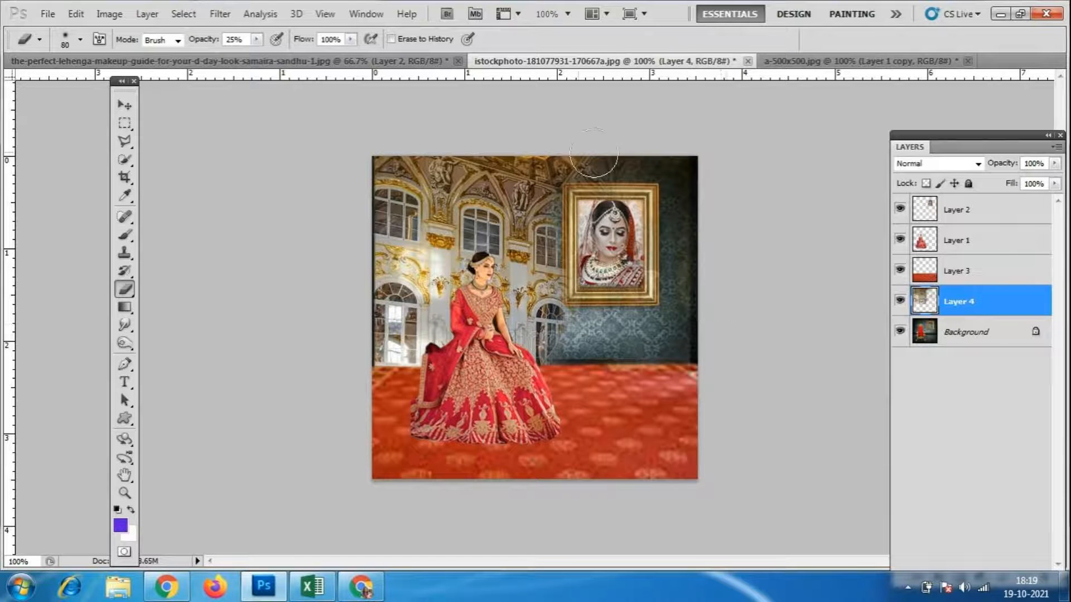
# - Erase the palace layer's lower edge along the carpet and beside the woman's arm, and hide the layer for comparison
pyautogui.moveTo(351, 383)
pyautogui.mouseDown()
pyautogui.moveTo(398, 365)
pyautogui.moveTo(424, 386)
pyautogui.mouseUp()
pyautogui.click(537, 381)
pyautogui.moveTo(585, 378)
pyautogui.mouseDown()
pyautogui.moveTo(555, 371)
pyautogui.moveTo(575, 357)
pyautogui.moveTo(582, 326)
pyautogui.moveTo(552, 367)
pyautogui.mouseUp()
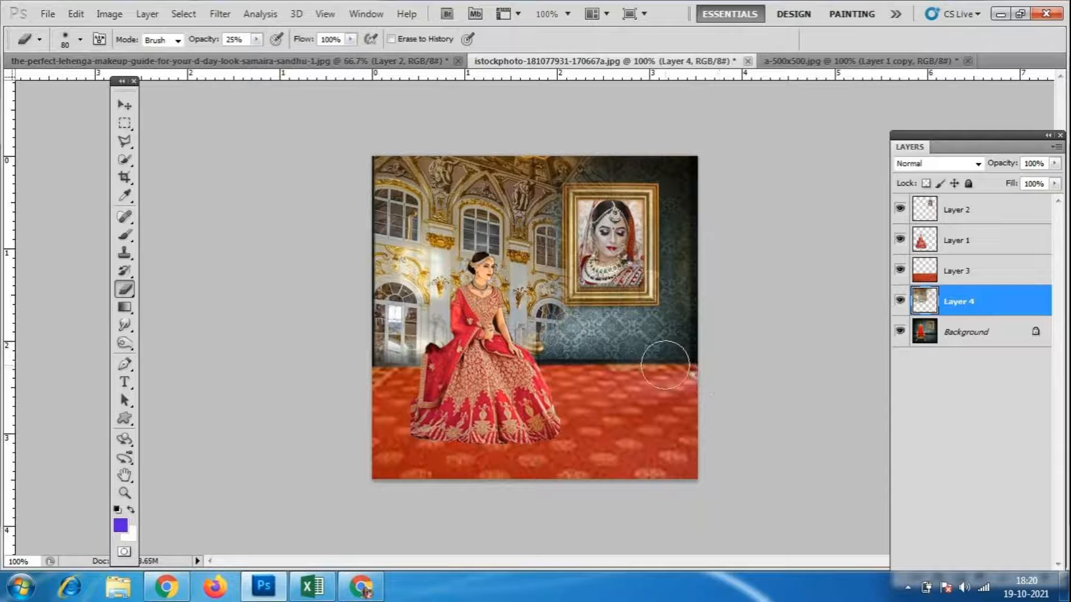
pyautogui.moveTo(550, 338)
pyautogui.mouseDown()
pyautogui.moveTo(527, 321)
pyautogui.moveTo(540, 351)
pyautogui.moveTo(537, 340)
pyautogui.moveTo(559, 361)
pyautogui.moveTo(530, 321)
pyautogui.moveTo(544, 328)
pyautogui.moveTo(551, 340)
pyautogui.moveTo(529, 348)
pyautogui.moveTo(502, 333)
pyautogui.moveTo(510, 337)
pyautogui.moveTo(500, 317)
pyautogui.moveTo(511, 371)
pyautogui.moveTo(474, 319)
pyautogui.moveTo(452, 368)
pyautogui.moveTo(438, 365)
pyautogui.moveTo(438, 388)
pyautogui.moveTo(492, 420)
pyautogui.moveTo(501, 396)
pyautogui.moveTo(523, 407)
pyautogui.mouseUp()
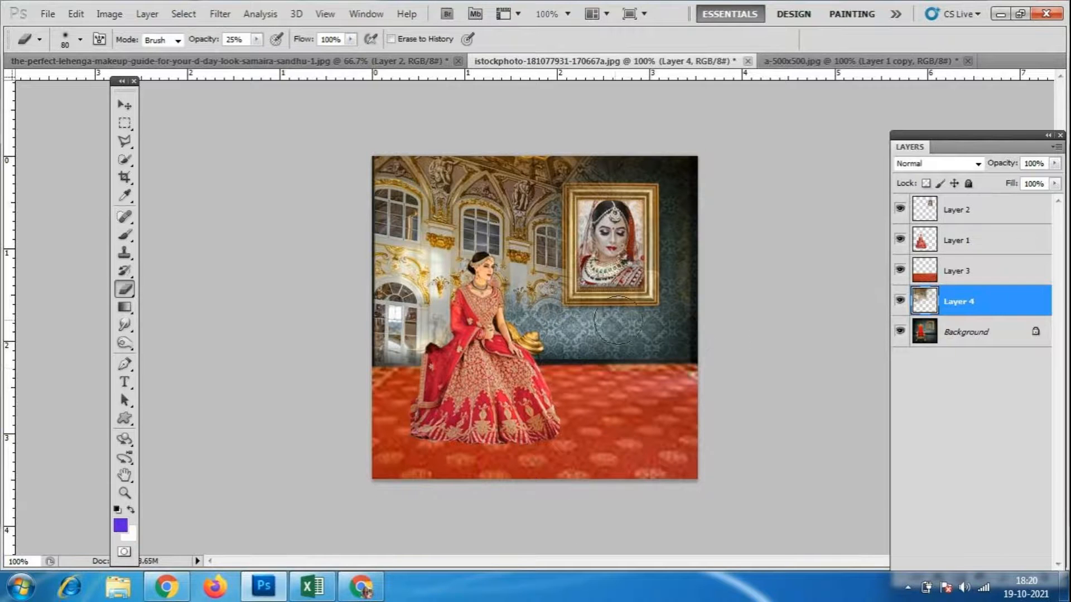
pyautogui.click(900, 302)
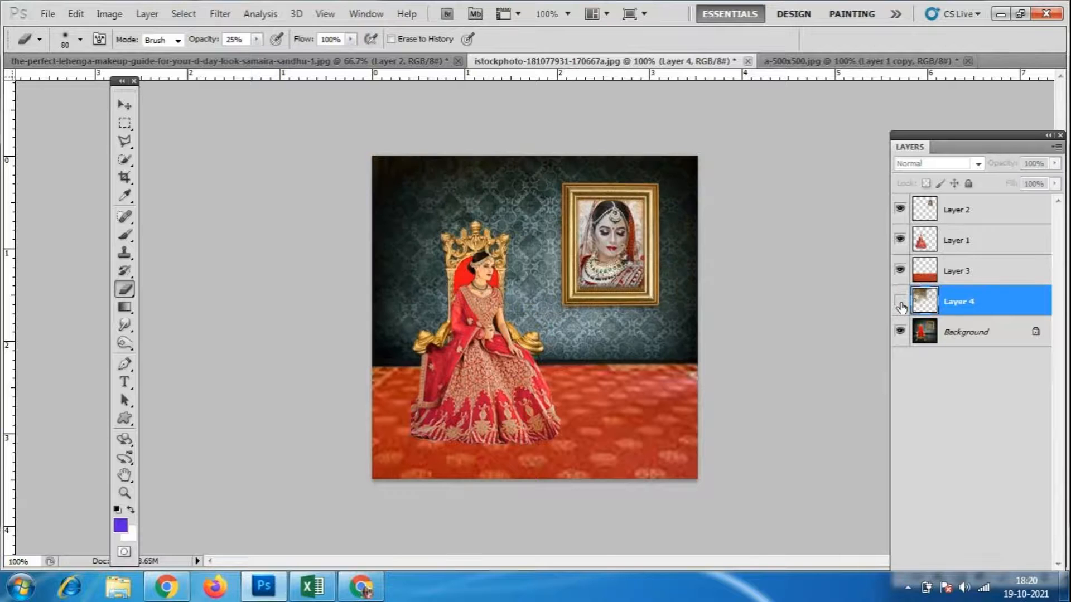
# - Show the palace layer again and erase it over the throne's back, crown and armrests with a 40 px Eraser
pyautogui.click(900, 301)
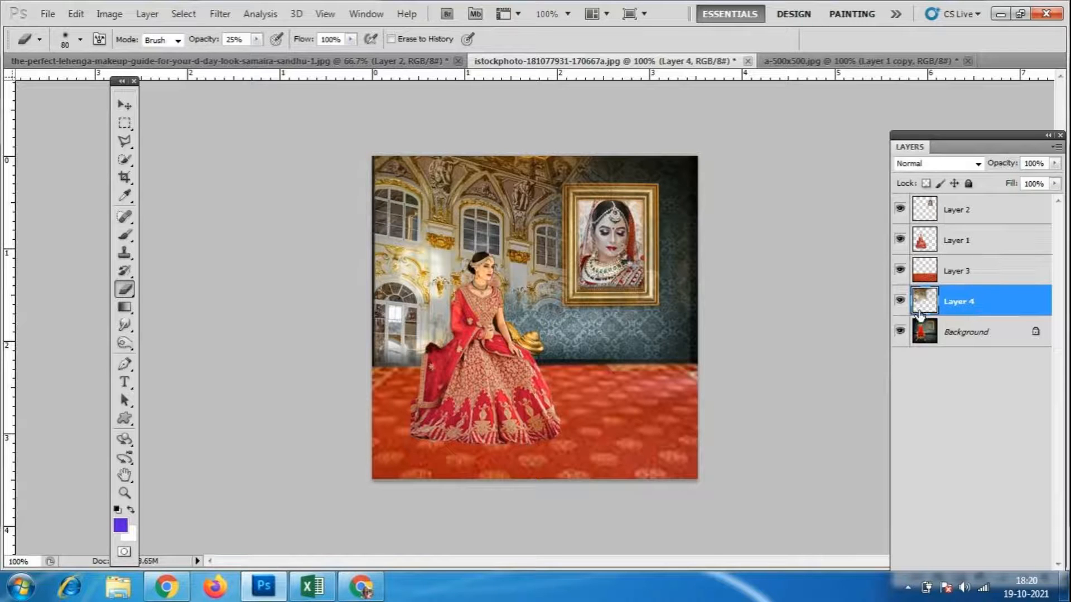
pyautogui.press('[')
pyautogui.press('[')
pyautogui.press('[')
pyautogui.press('[')
pyautogui.moveTo(503, 290)
pyautogui.mouseDown()
pyautogui.moveTo(514, 340)
pyautogui.moveTo(508, 352)
pyautogui.moveTo(537, 359)
pyautogui.moveTo(450, 326)
pyautogui.moveTo(453, 339)
pyautogui.moveTo(440, 328)
pyautogui.moveTo(436, 355)
pyautogui.moveTo(421, 339)
pyautogui.moveTo(416, 356)
pyautogui.moveTo(435, 354)
pyautogui.moveTo(460, 275)
pyautogui.moveTo(494, 266)
pyautogui.moveTo(496, 279)
pyautogui.moveTo(501, 261)
pyautogui.moveTo(500, 270)
pyautogui.moveTo(469, 255)
pyautogui.moveTo(458, 281)
pyautogui.moveTo(455, 242)
pyautogui.moveTo(443, 255)
pyautogui.moveTo(452, 298)
pyautogui.moveTo(456, 274)
pyautogui.moveTo(453, 439)
pyautogui.mouseUp()
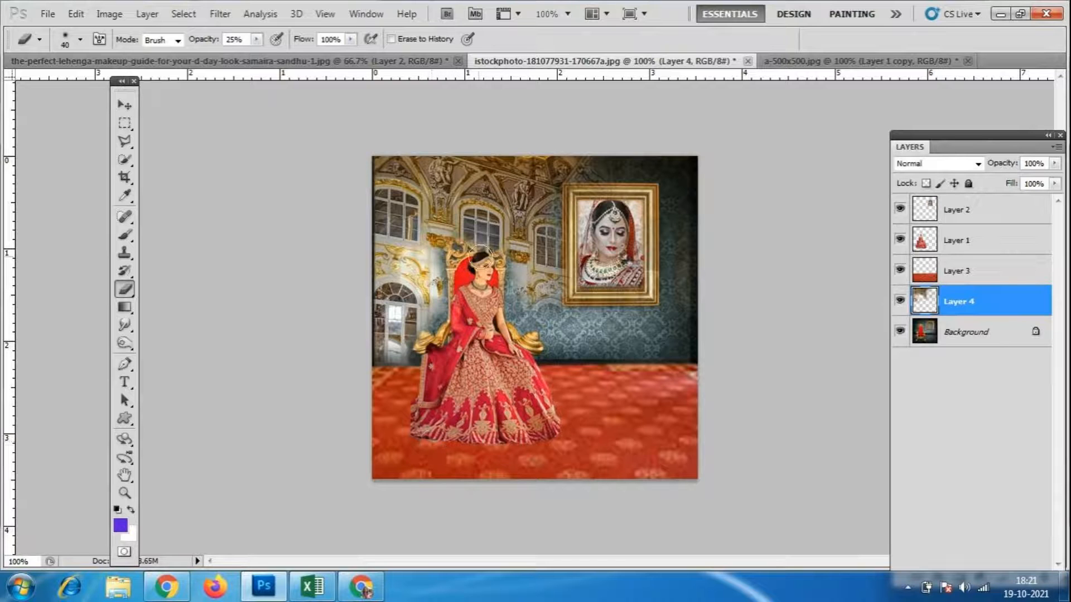
pyautogui.moveTo(475, 241)
pyautogui.mouseDown()
pyautogui.moveTo(477, 226)
pyautogui.moveTo(499, 259)
pyautogui.mouseUp()
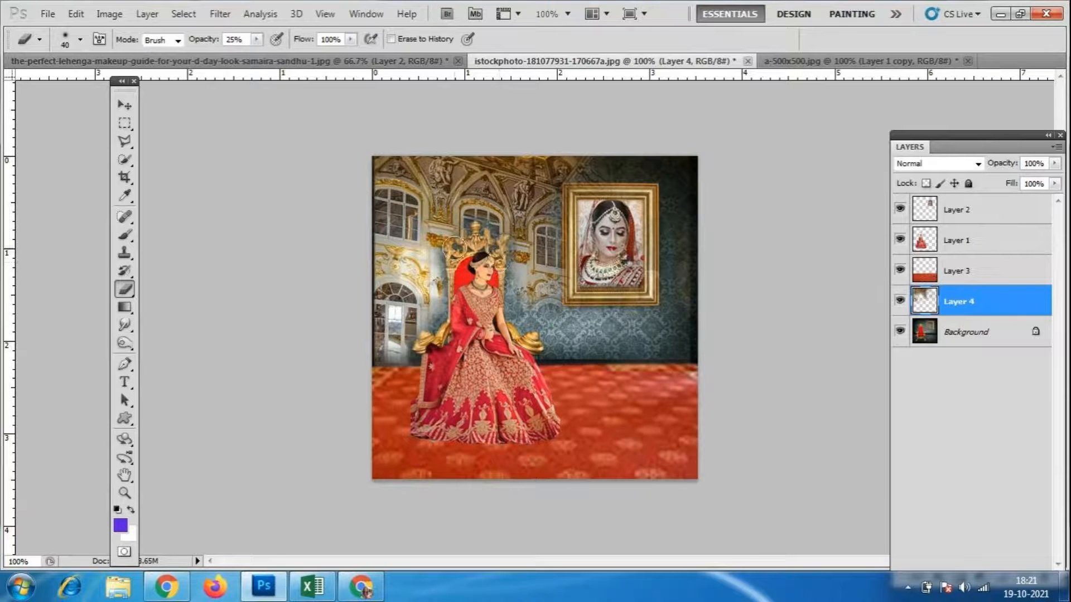
pyautogui.moveTo(453, 244)
pyautogui.mouseDown()
pyautogui.moveTo(441, 244)
pyautogui.moveTo(456, 244)
pyautogui.mouseUp()
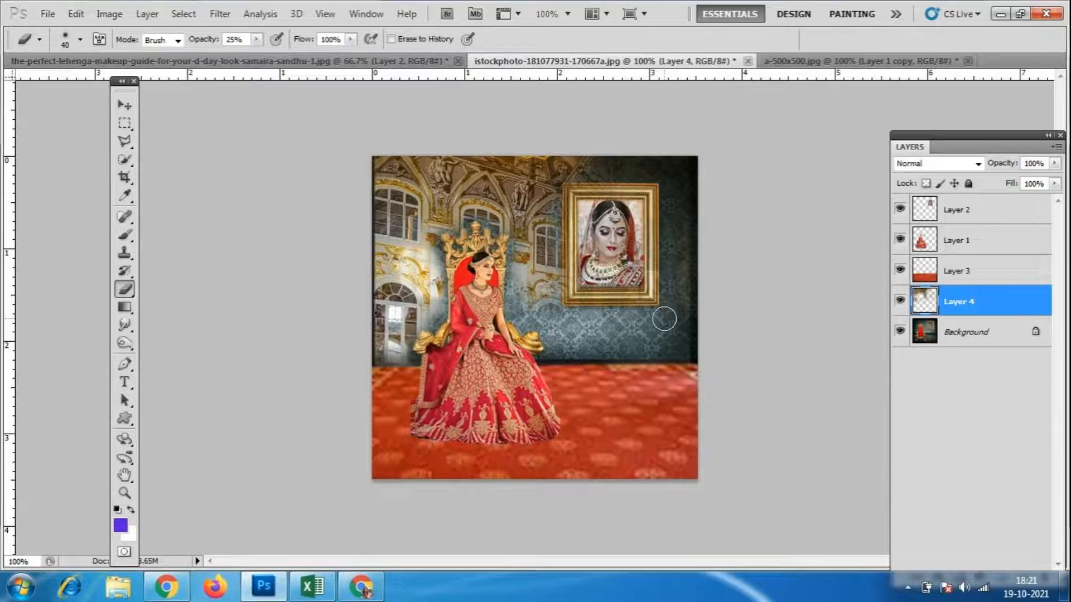
# - Hide every layer above the background except the woman, and stretch her downward to about 105% height to cover the throne's feet
pyautogui.click(900, 301)
pyautogui.moveTo(900, 271); pyautogui.dragTo(900, 208)
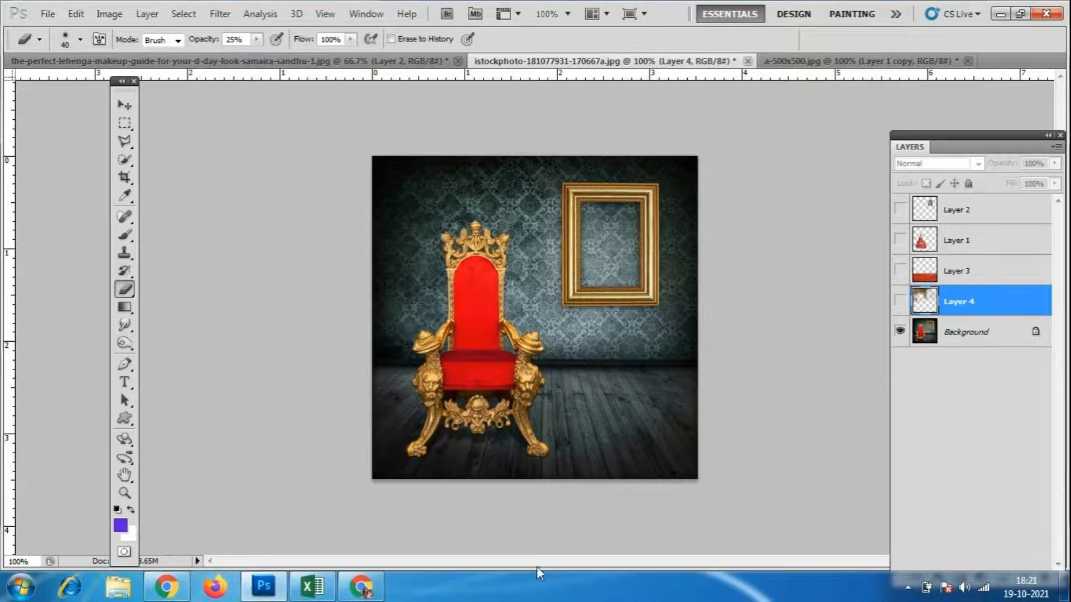
pyautogui.click(900, 240)
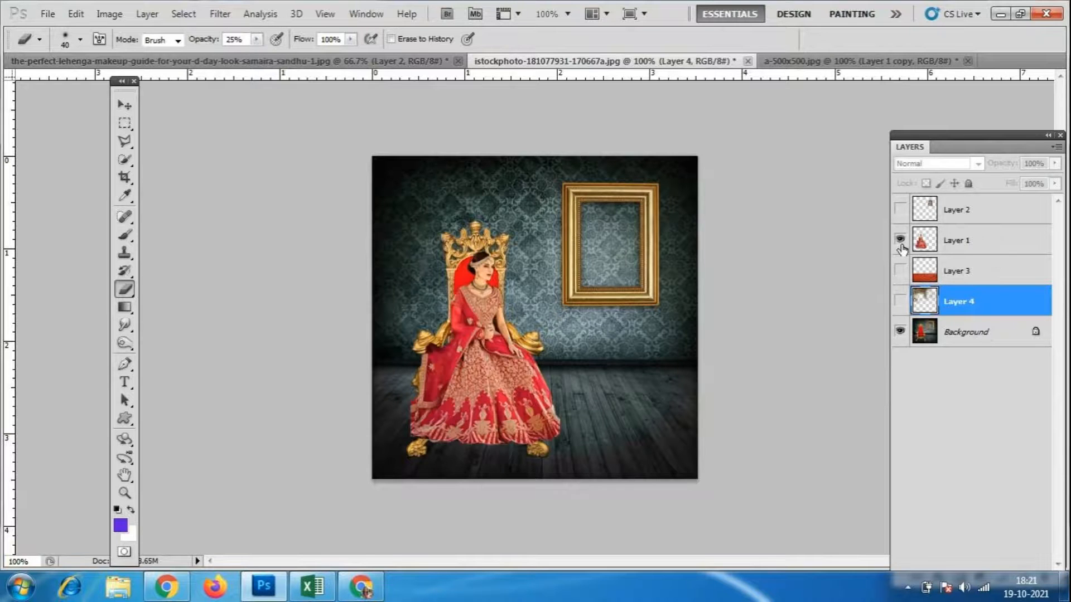
pyautogui.click(971, 243)
pyautogui.hotkey('ctrl', 't')
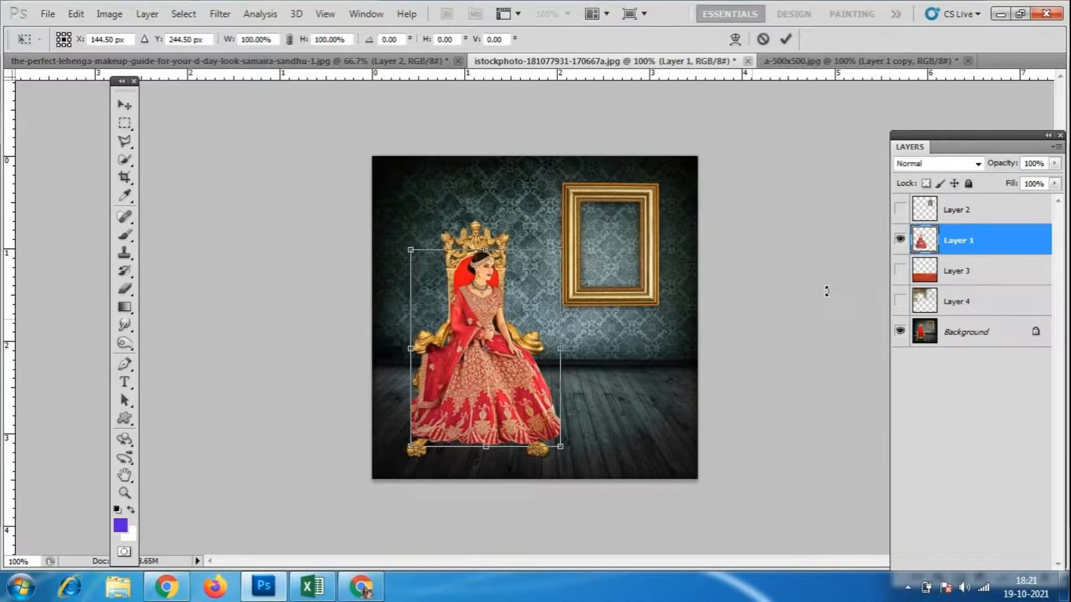
pyautogui.moveTo(486, 449); pyautogui.dragTo(486, 459)
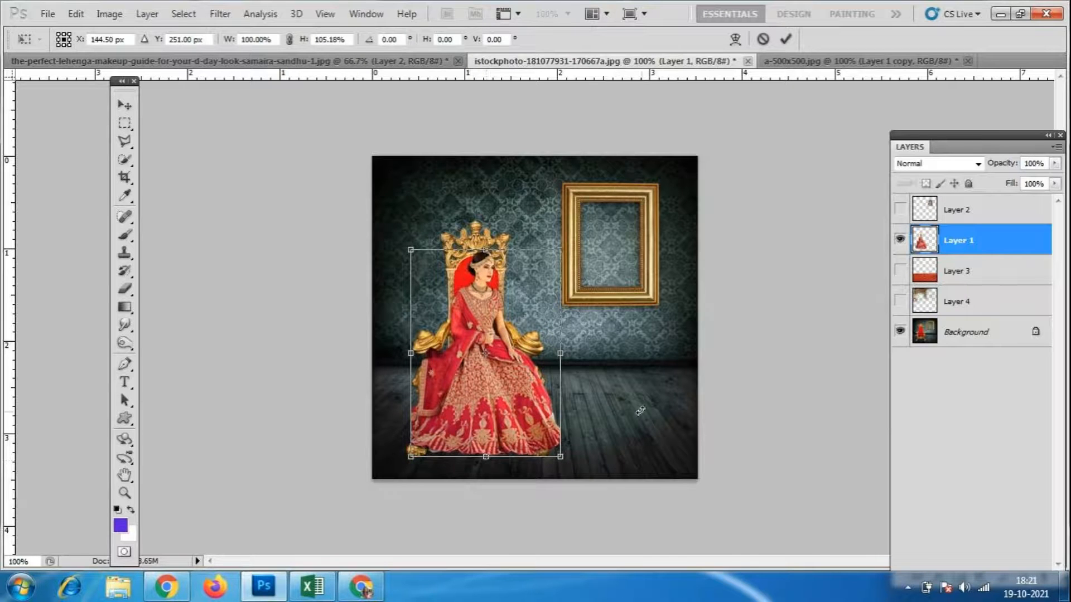
pyautogui.press('Return')
# - Show the carpet, portrait and palace layers again around the stretched woman
pyautogui.press('e')
pyautogui.click(898, 271)
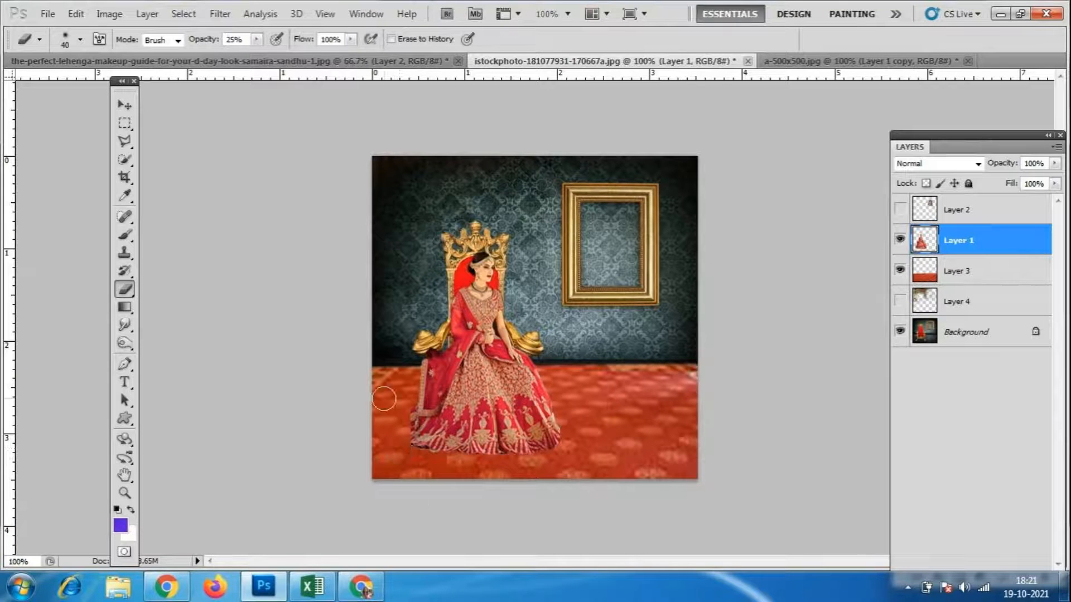
pyautogui.click(899, 209)
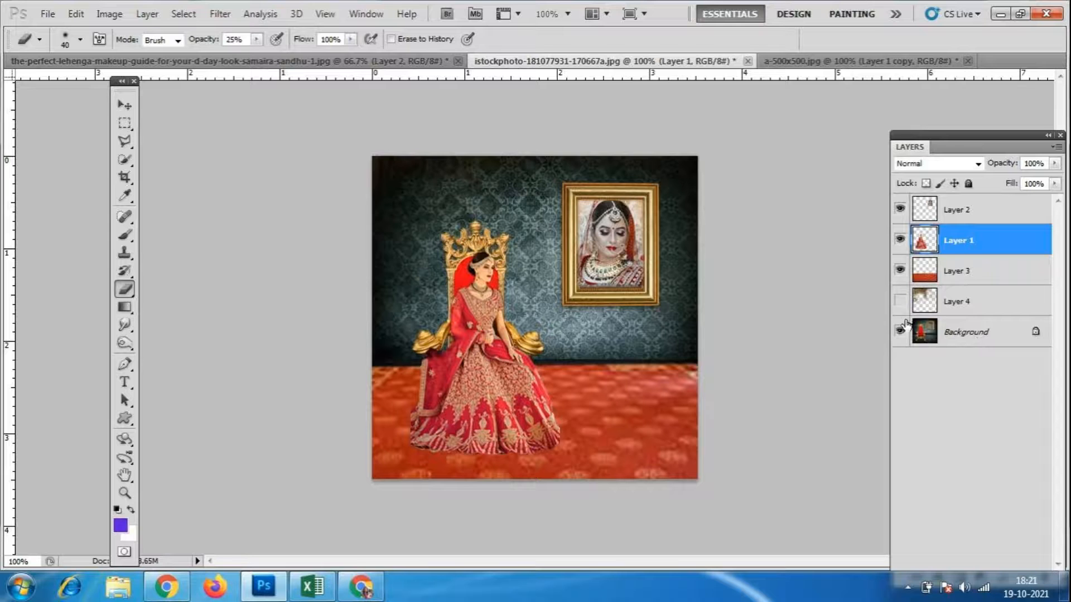
pyautogui.click(900, 302)
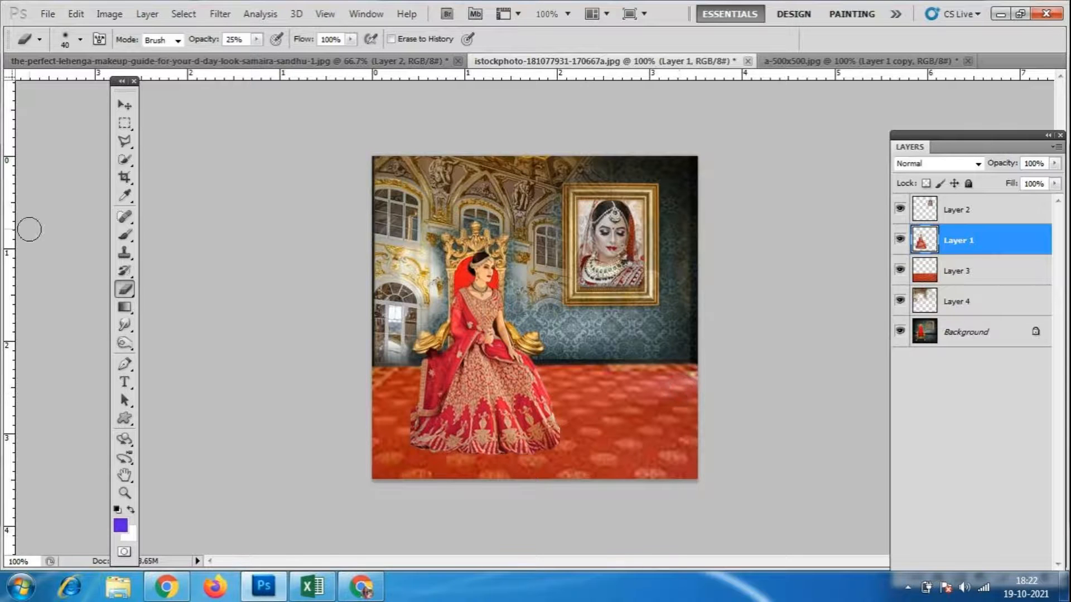
# - Save the layered composite as work1 in Photoshop PSD format in the reff folder, with Maximize Compatibility on
pyautogui.click(47, 15)
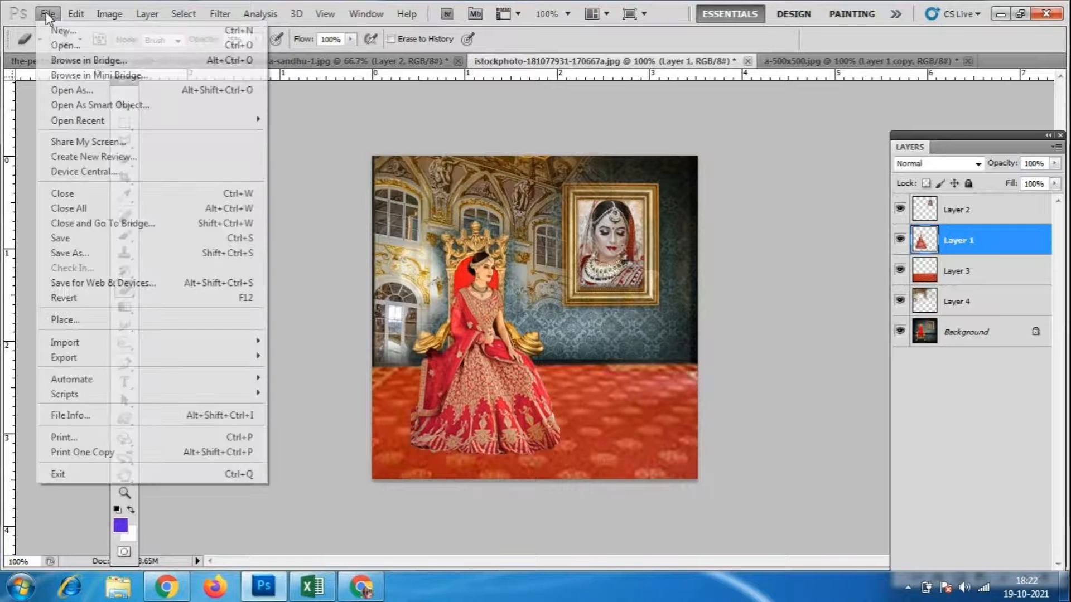
pyautogui.click(69, 254)
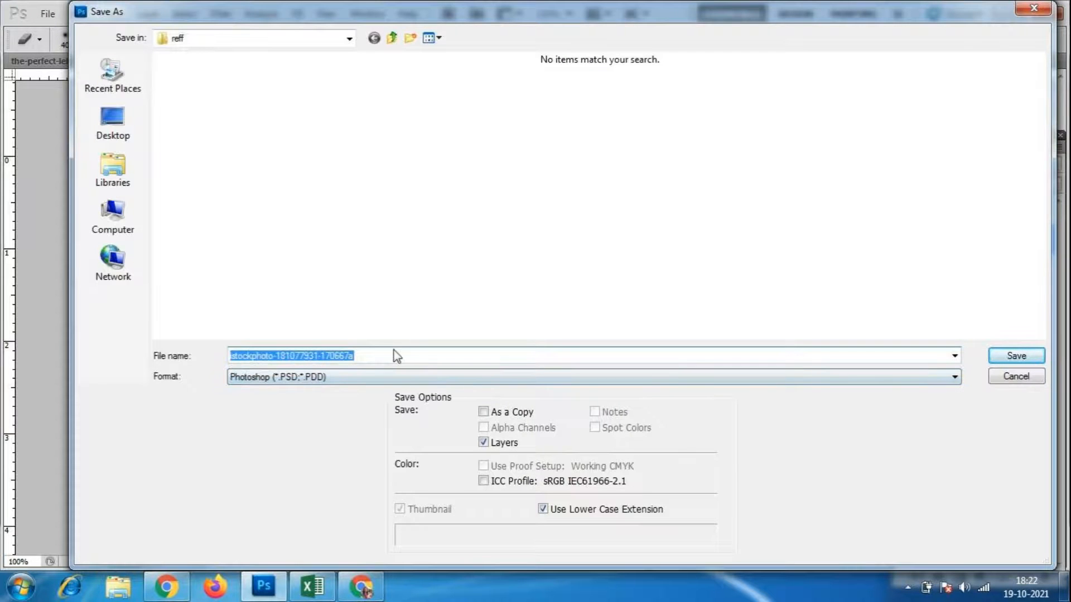
pyautogui.write('wo')
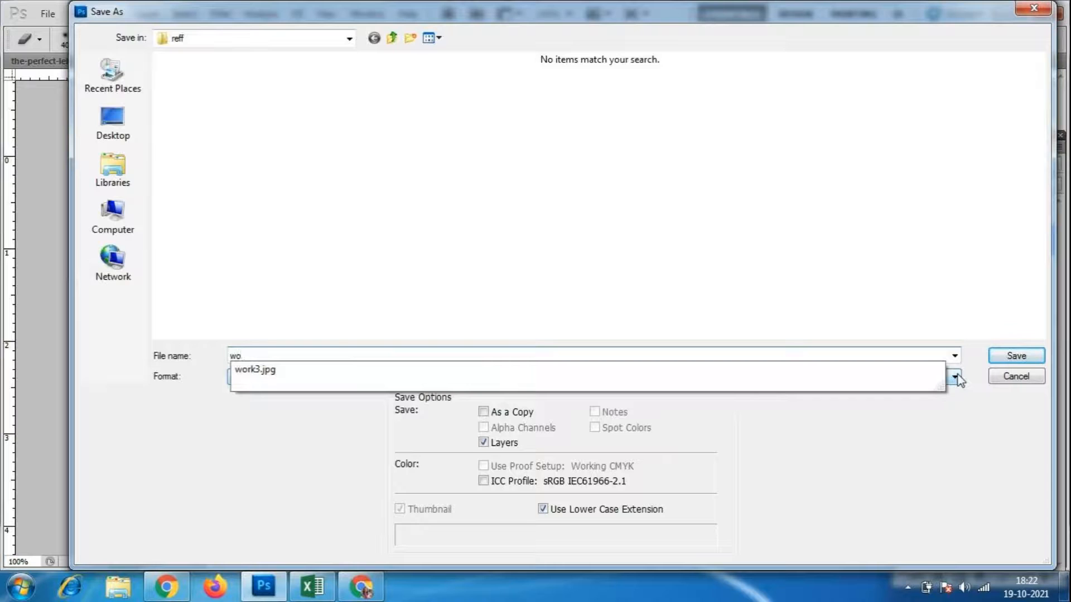
pyautogui.write('rk1')
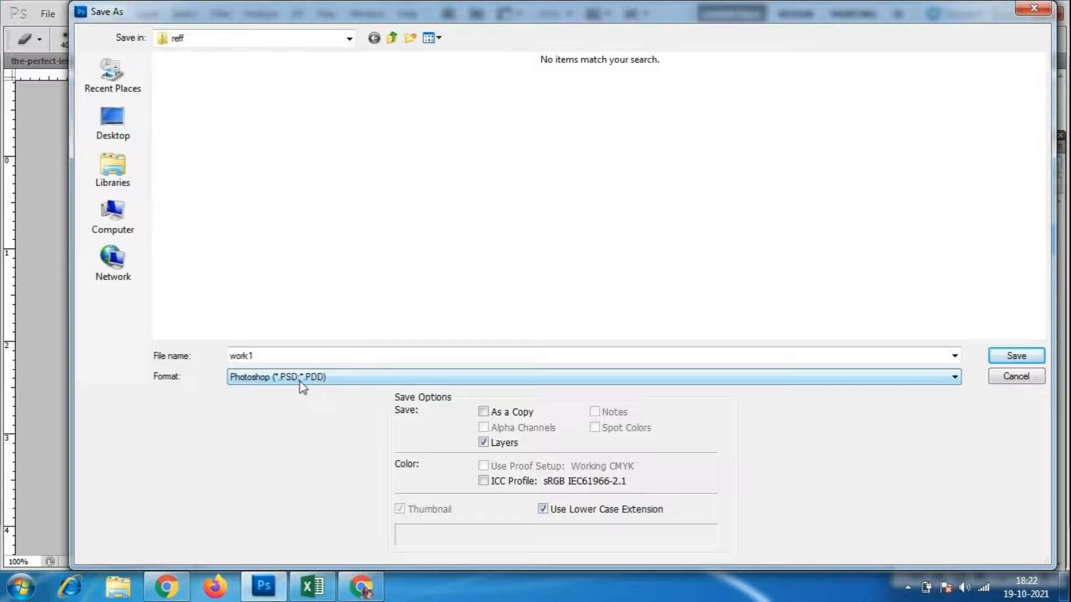
pyautogui.rightClick(345, 190)
pyautogui.click(382, 244)
pyautogui.click(1016, 356)
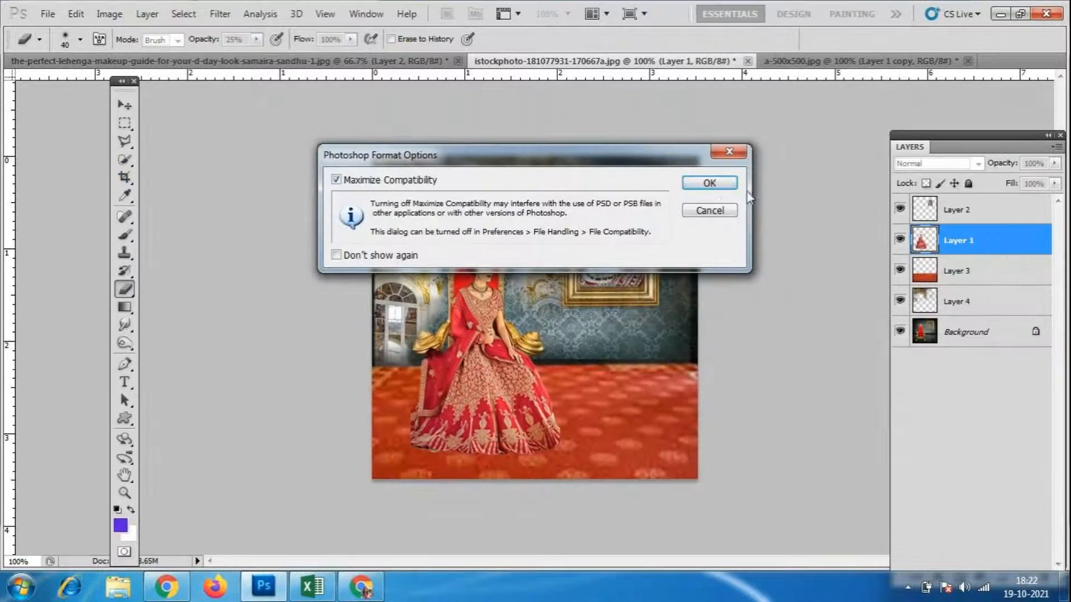
pyautogui.click(716, 184)
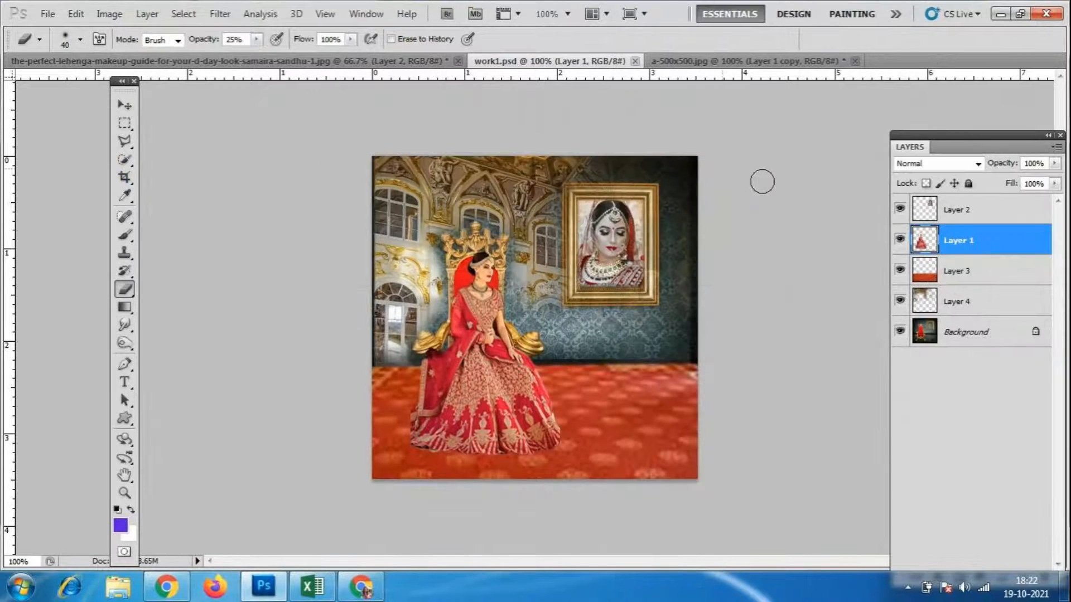
# - Save a JPEG copy named work1.jpg in the photoshop folder at quality 12 with the Baseline ("Standard") format option
pyautogui.click(47, 13)
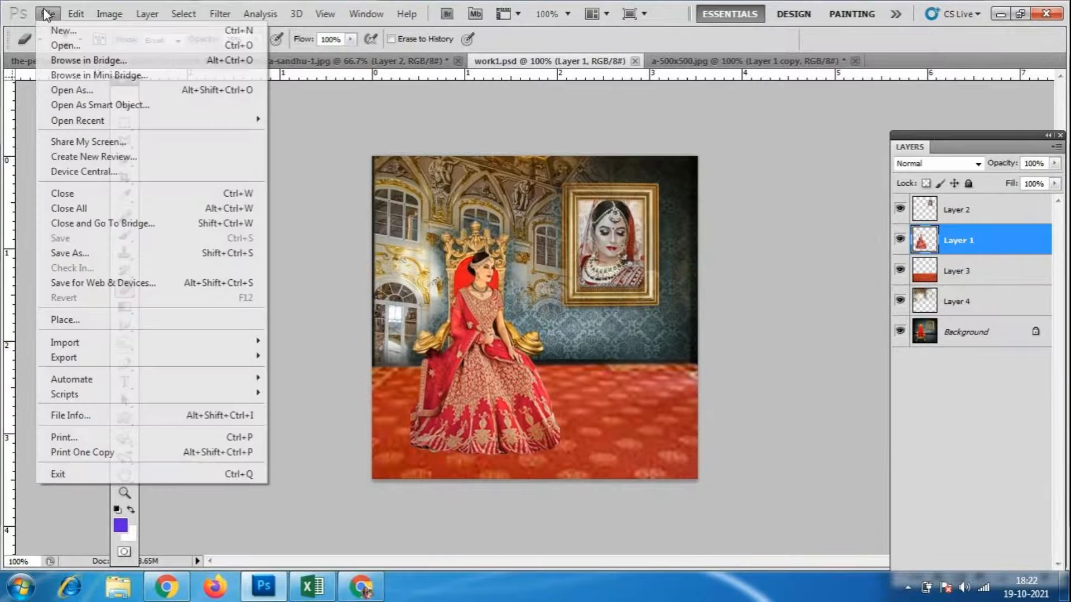
pyautogui.click(72, 252)
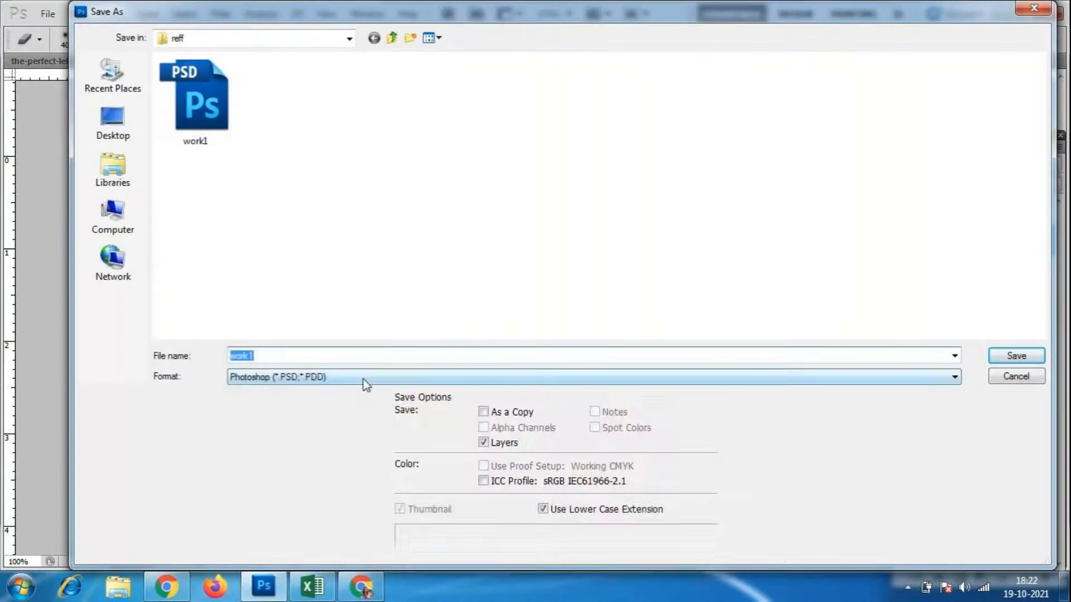
pyautogui.click(360, 374)
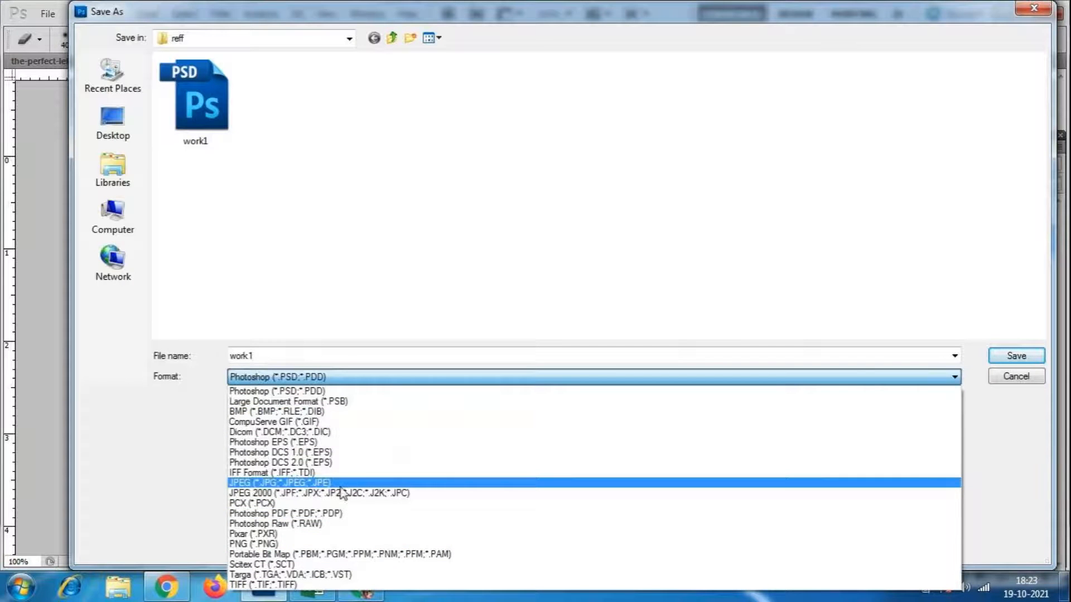
pyautogui.click(310, 483)
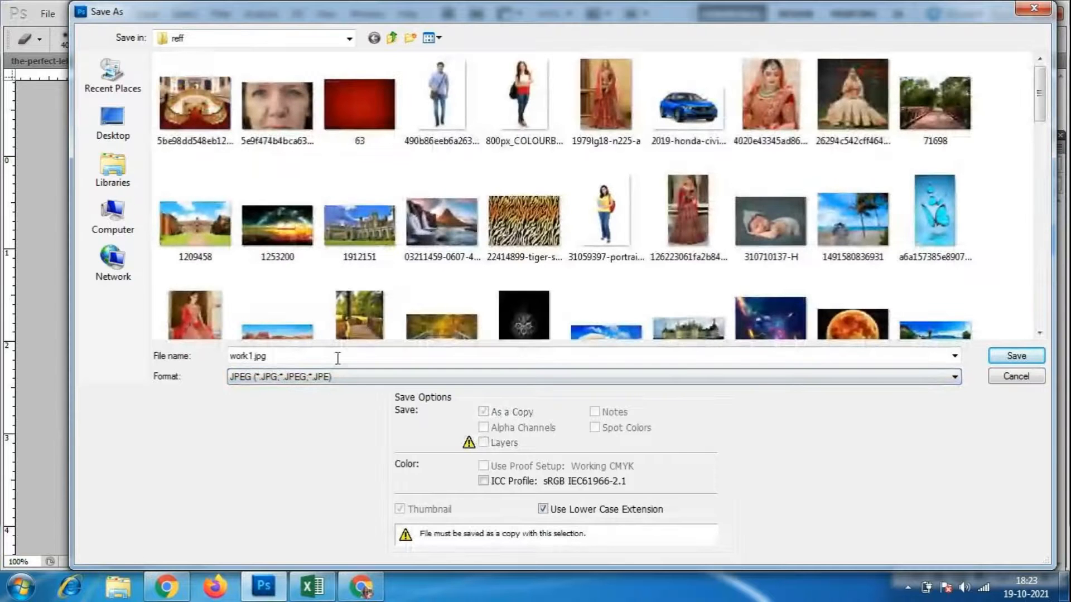
pyautogui.moveTo(1040, 95); pyautogui.dragTo(1047, 304)
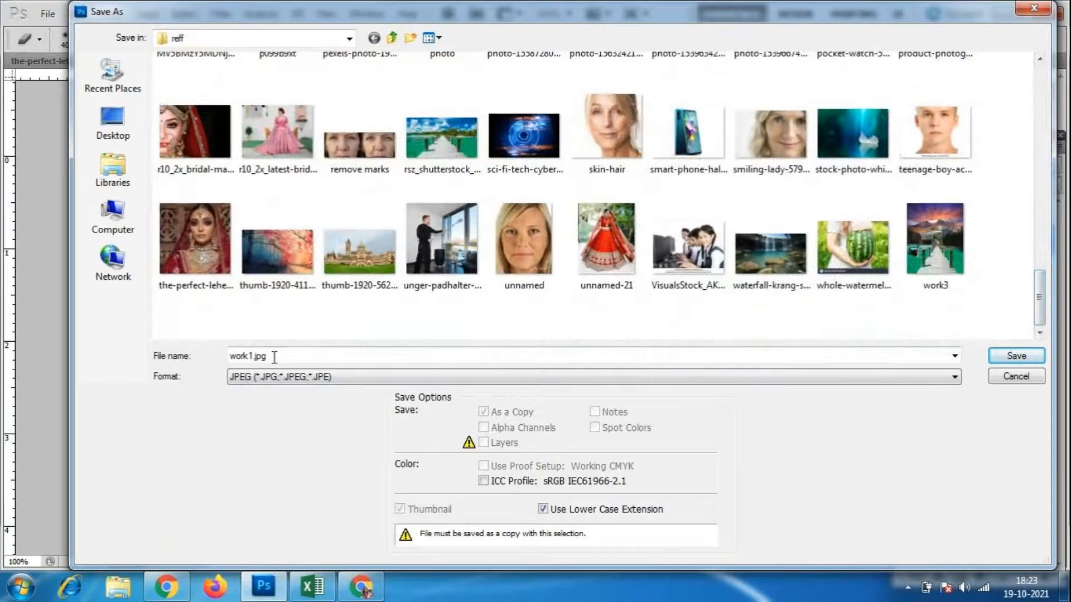
pyautogui.moveTo(1039, 296); pyautogui.dragTo(1021, 99)
pyautogui.click(392, 37)
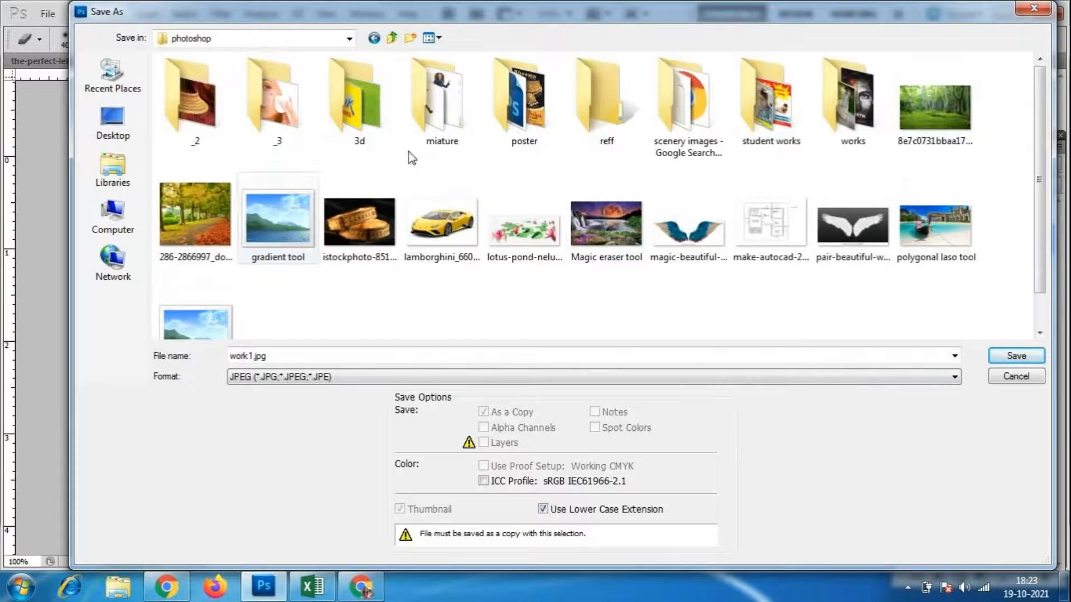
pyautogui.click(1003, 357)
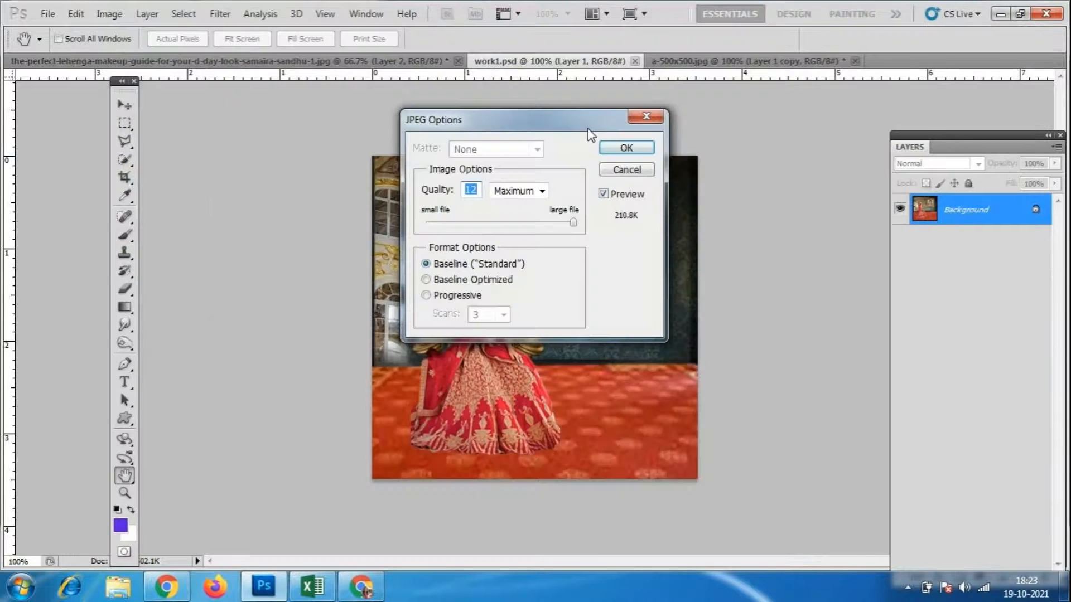
pyautogui.click(626, 148)
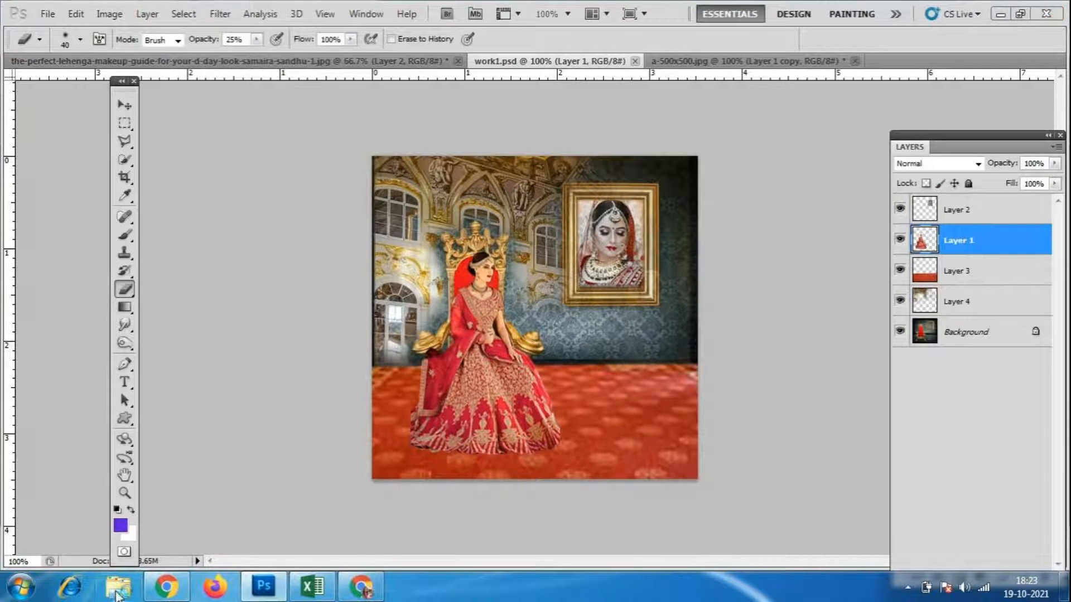
# - Open the work1 JPEG from the photoshop folder inside MMC on the desktop in Windows Photo Viewer and inspect it
pyautogui.click(117, 592)
pyautogui.click(57, 102)
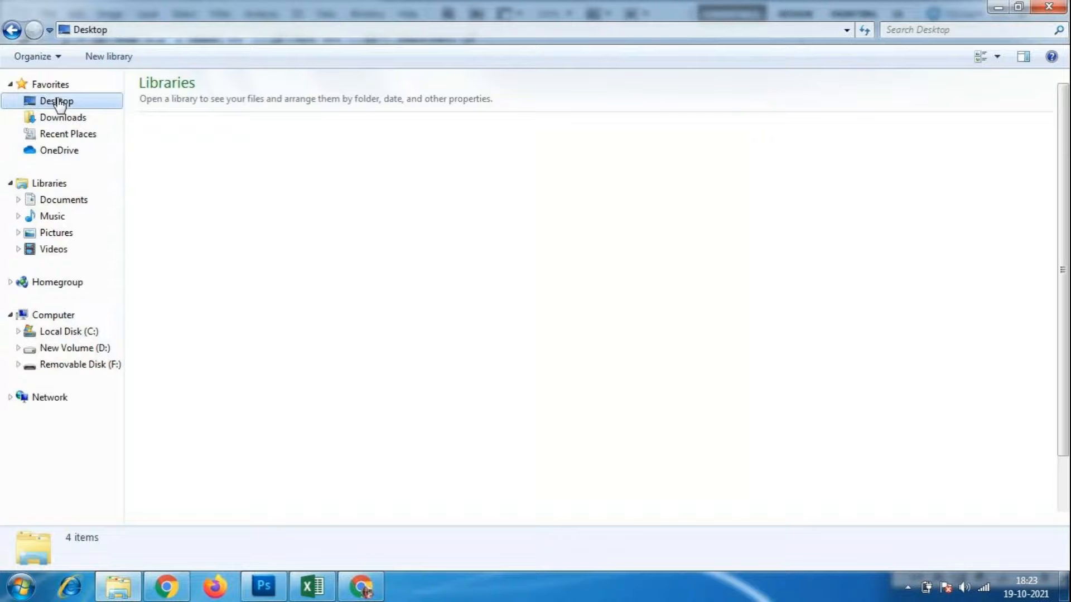
pyautogui.doubleClick(823, 356)
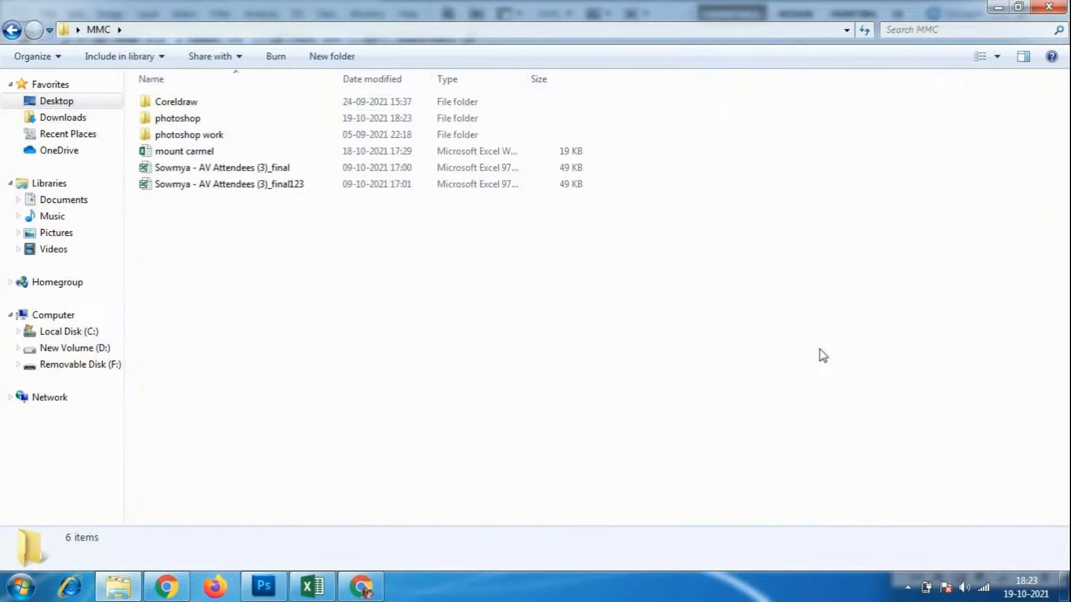
pyautogui.doubleClick(179, 120)
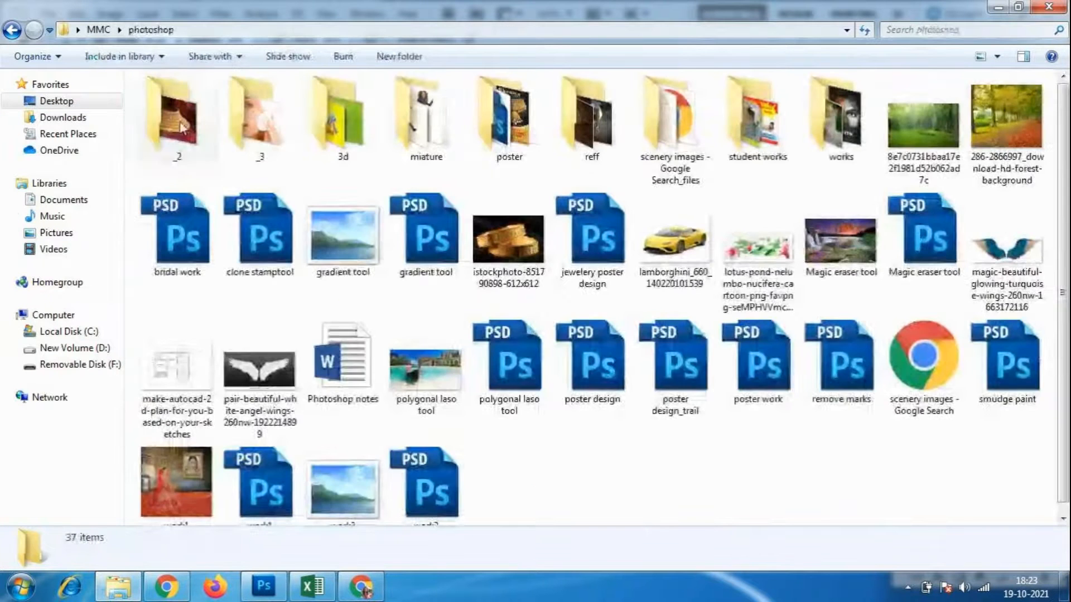
pyautogui.doubleClick(203, 494)
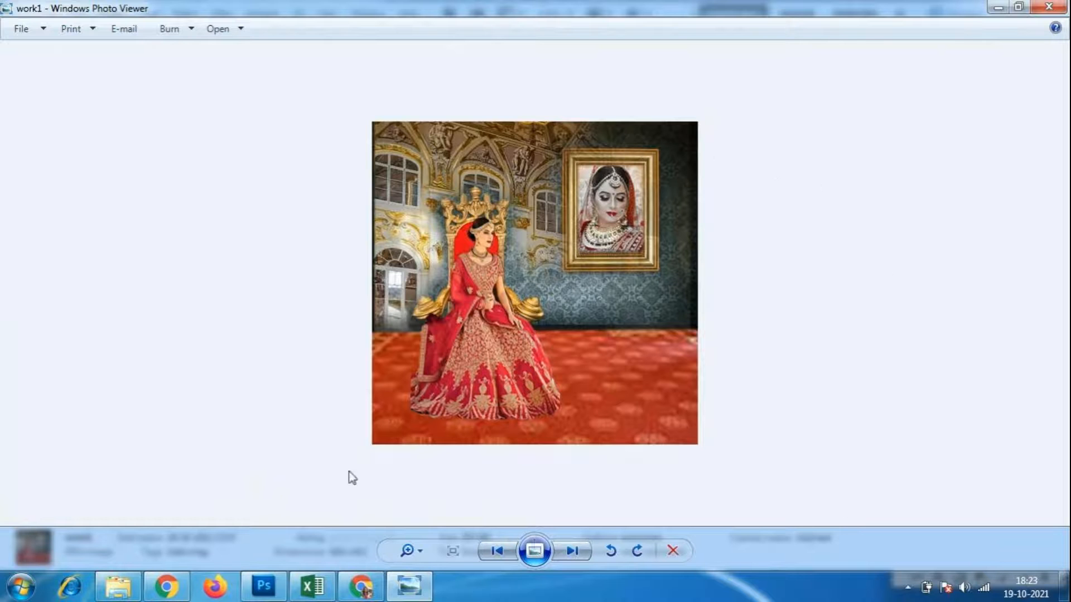
pyautogui.scroll(1, 565, 249)
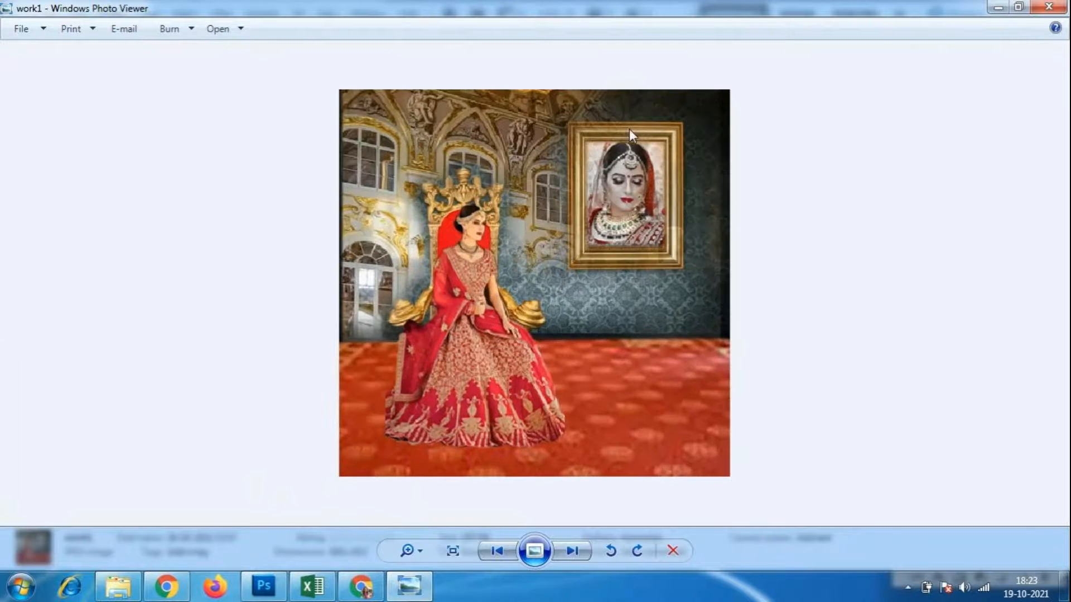
pyautogui.scroll(-1, 468, 91)
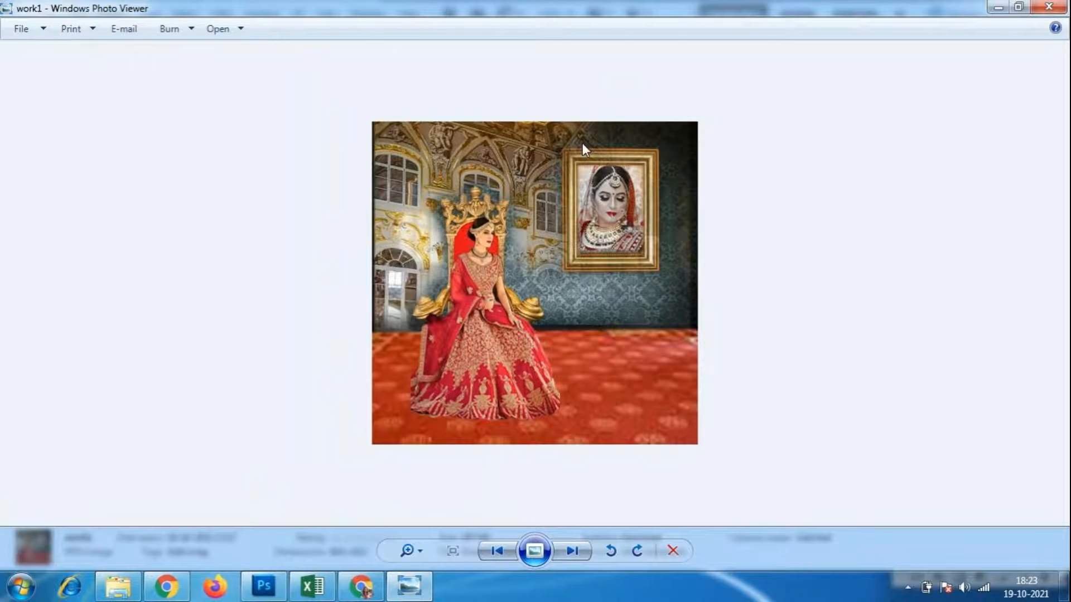
# - Return to Photoshop and lighten the woman's dress and upper body with the Dodge tool, using Midtones range and 25% exposure
pyautogui.click(265, 595)
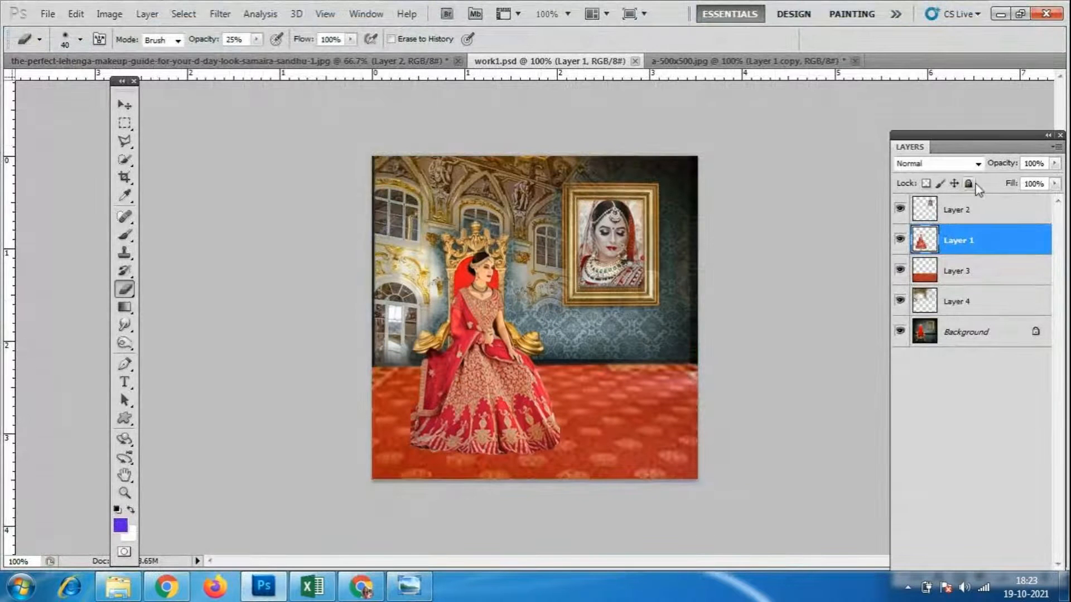
pyautogui.moveTo(980, 139); pyautogui.dragTo(802, 91)
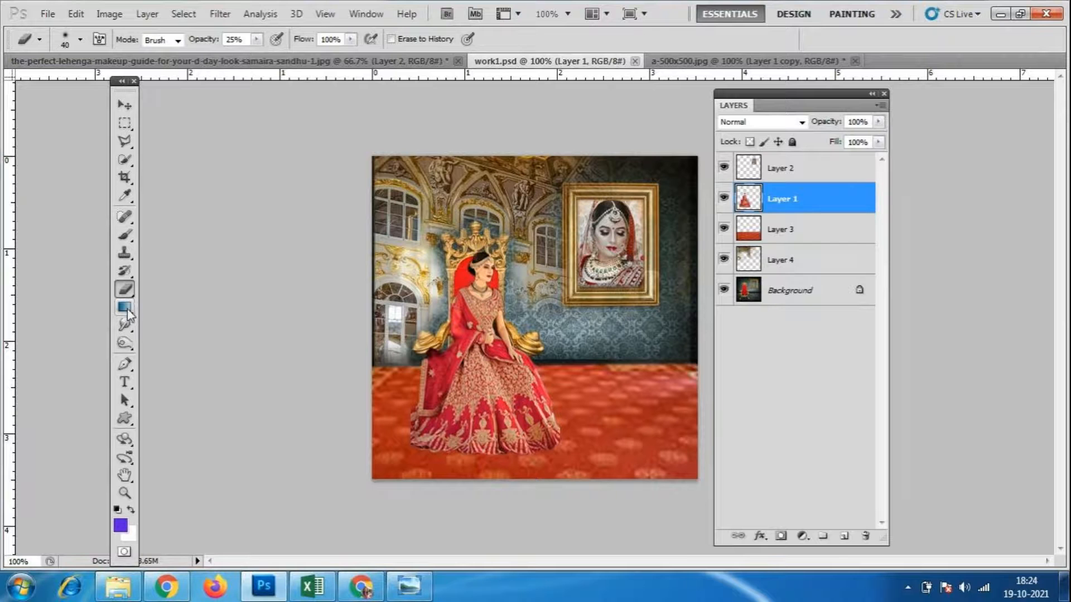
pyautogui.moveTo(131, 349); pyautogui.dragTo(171, 350)
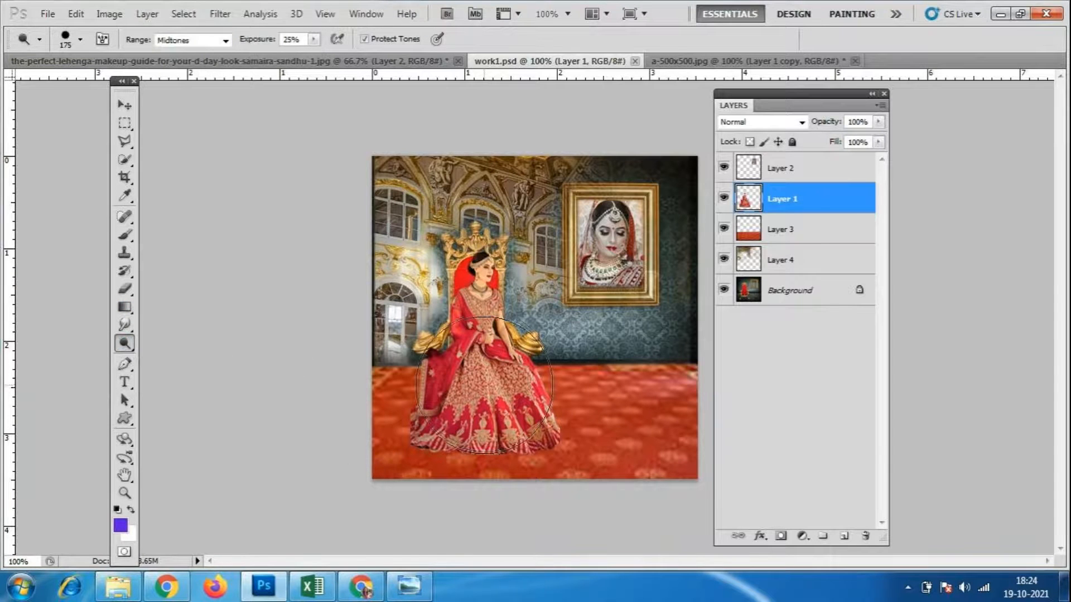
pyautogui.click(488, 378)
pyautogui.moveTo(483, 396)
pyautogui.mouseDown()
pyautogui.moveTo(505, 413)
pyautogui.moveTo(477, 303)
pyautogui.mouseUp()
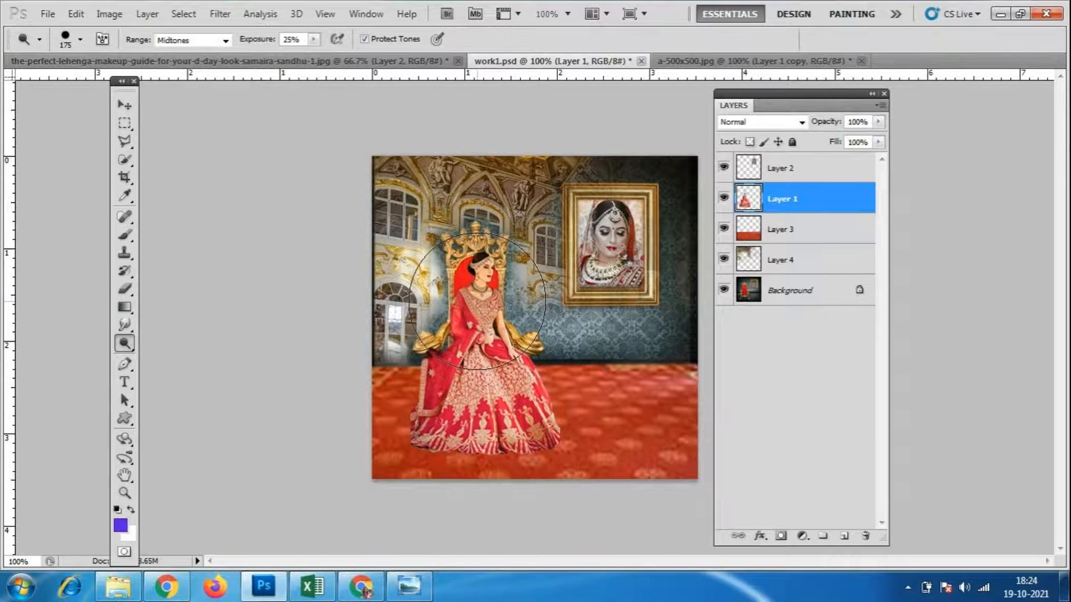
# - Lighten the skirt of the woman's dress on Layer 1 with the Dodge tool, reducing the brush size to 70
pyautogui.click(508, 366)
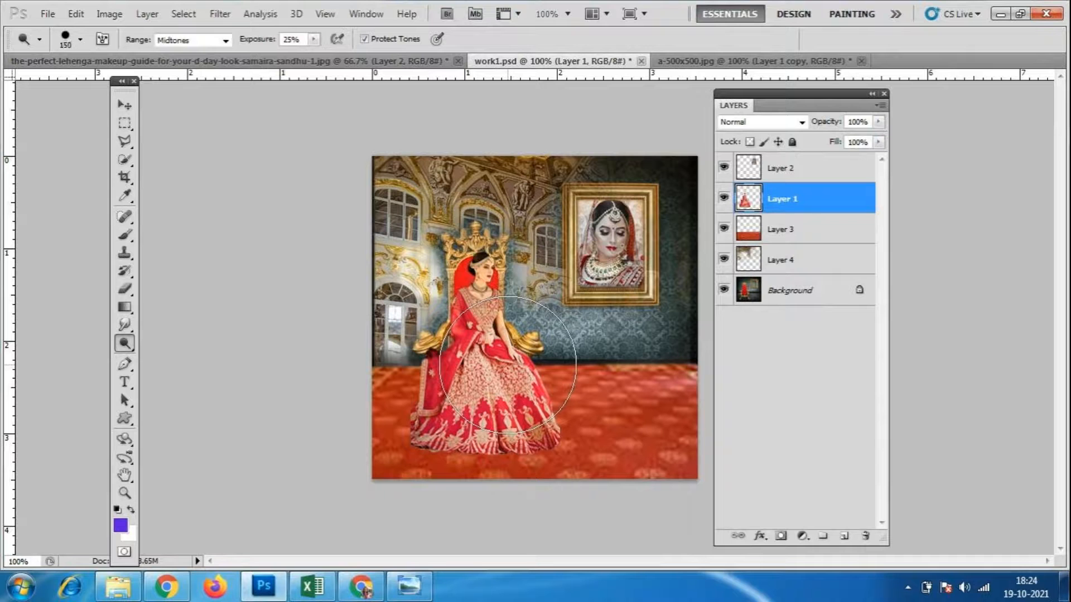
pyautogui.press('[')
pyautogui.press('[')
pyautogui.press('[')
pyautogui.press('[')
pyautogui.press('[')
pyautogui.moveTo(463, 396)
pyautogui.mouseDown()
pyautogui.moveTo(437, 387)
pyautogui.moveTo(487, 425)
pyautogui.moveTo(513, 428)
pyautogui.moveTo(511, 372)
pyautogui.moveTo(536, 409)
pyautogui.mouseUp()
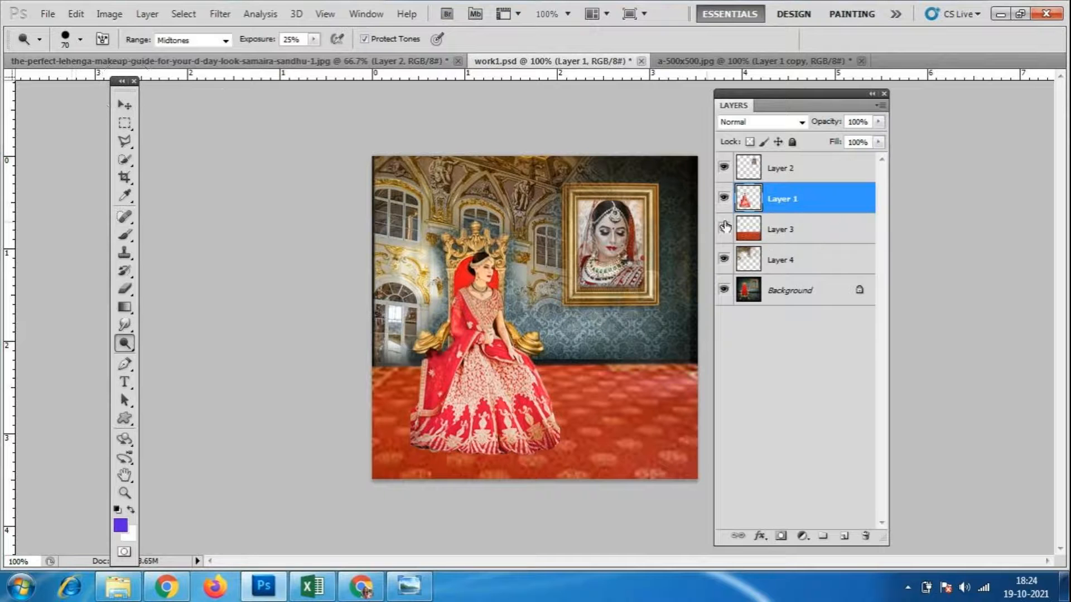
# - With the Background layer active, move the layer list farther from the canvas and save the retouched work1.psd
pyautogui.click(790, 294)
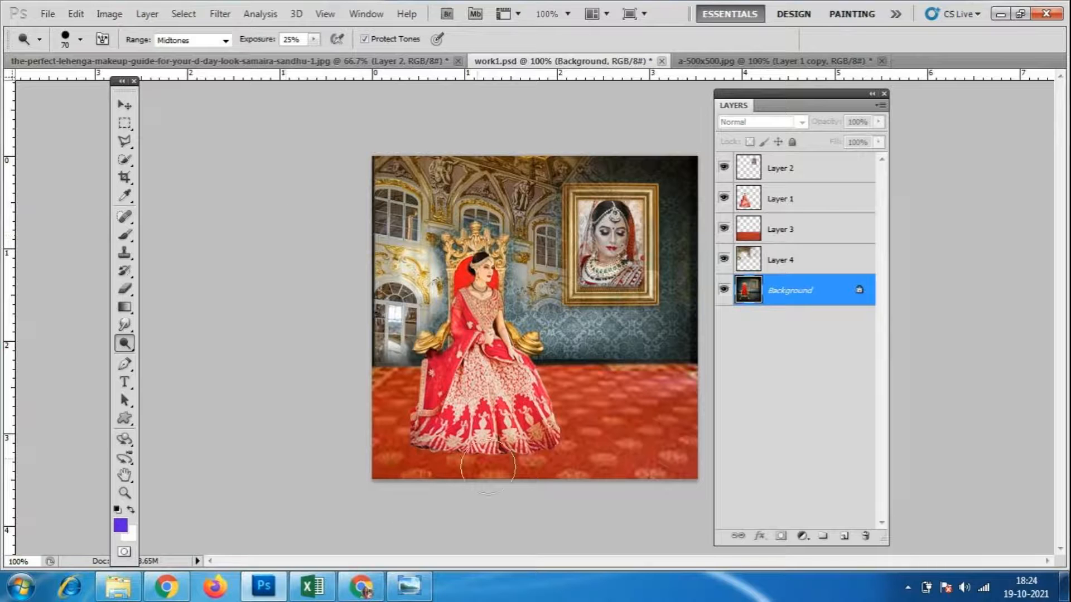
pyautogui.moveTo(806, 93); pyautogui.dragTo(892, 113)
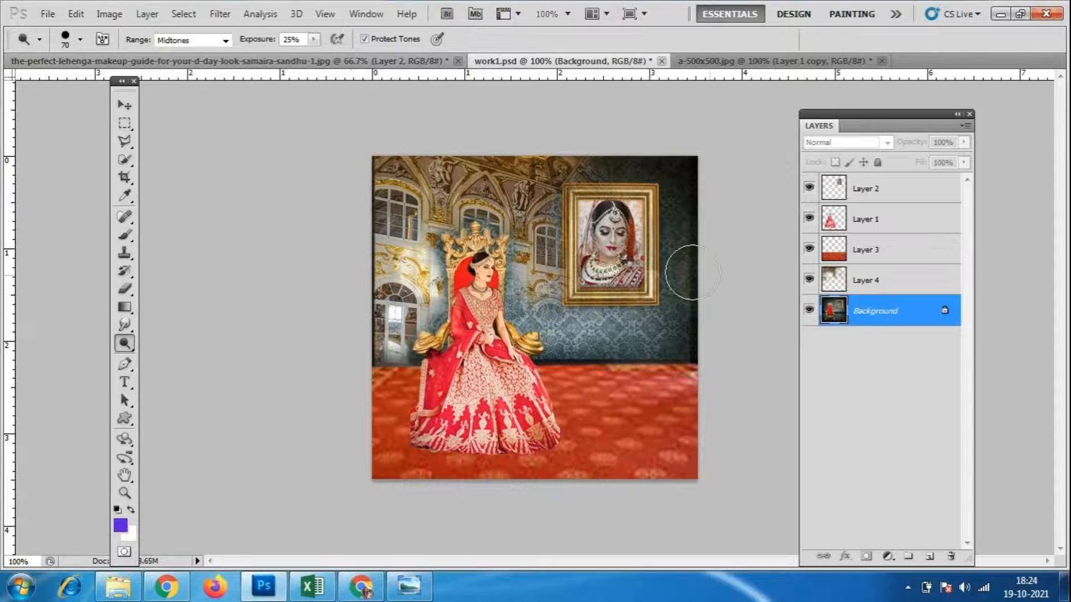
pyautogui.click(48, 13)
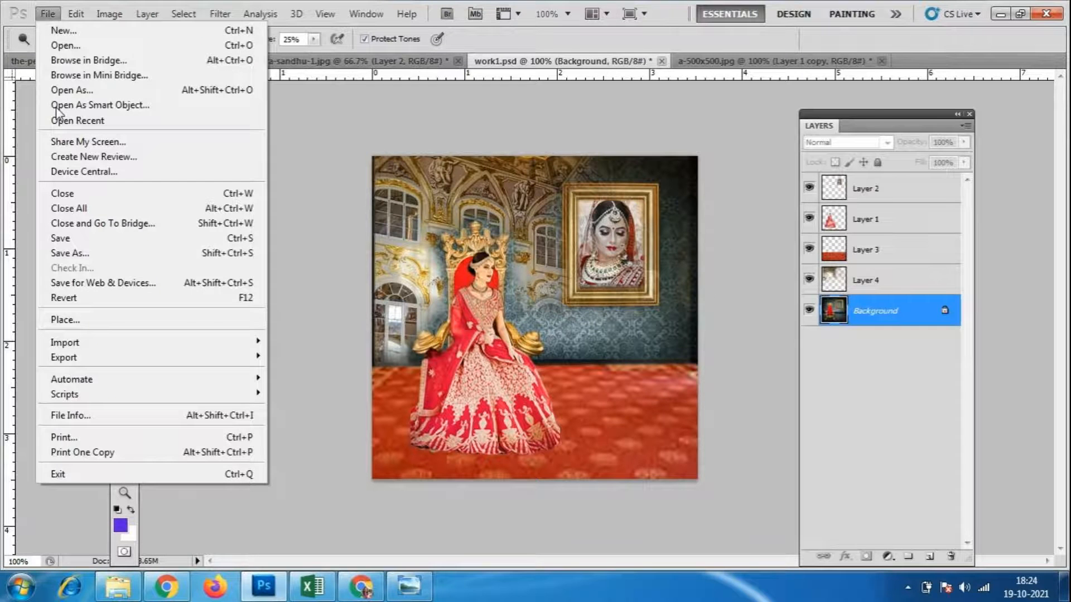
pyautogui.click(79, 238)
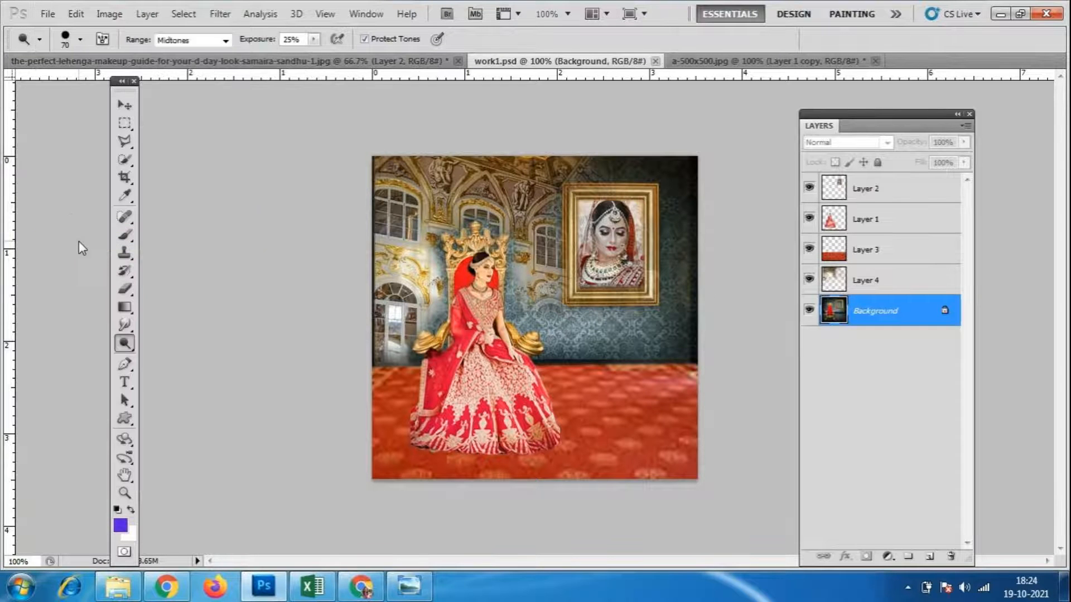
# - Save a JPEG copy over work1.jpg in the photoshop folder at quality 12 with the Baseline ("Standard") format option
pyautogui.click(47, 13)
pyautogui.click(84, 253)
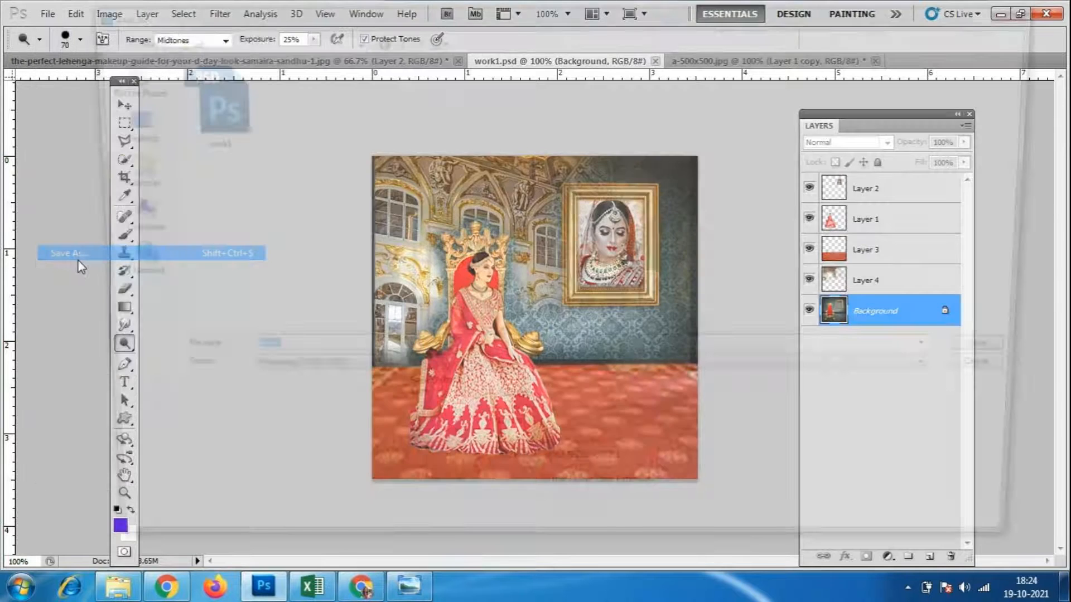
pyautogui.click(315, 378)
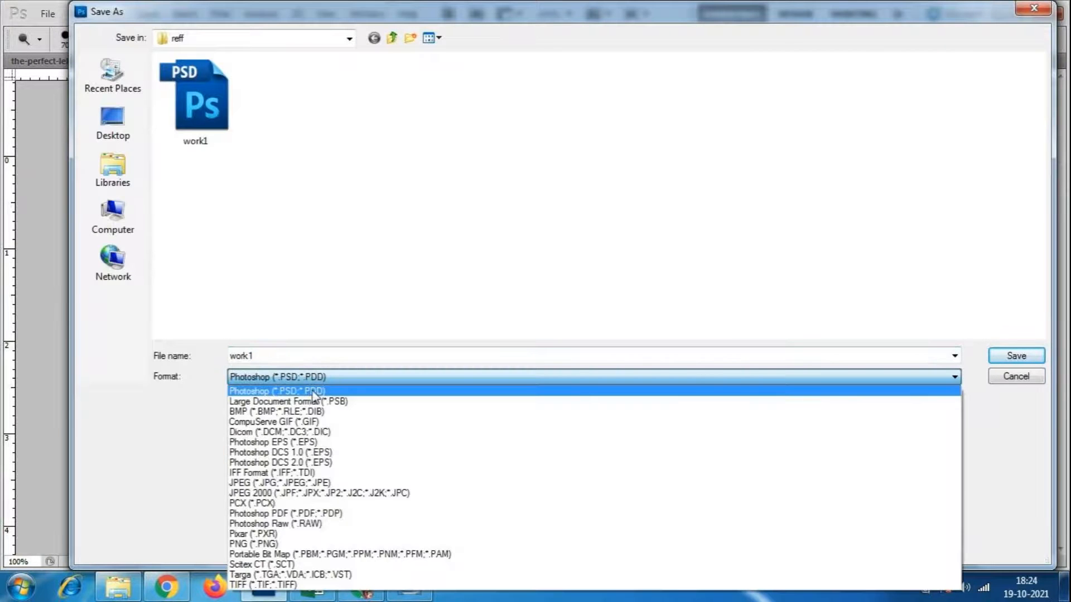
pyautogui.click(306, 494)
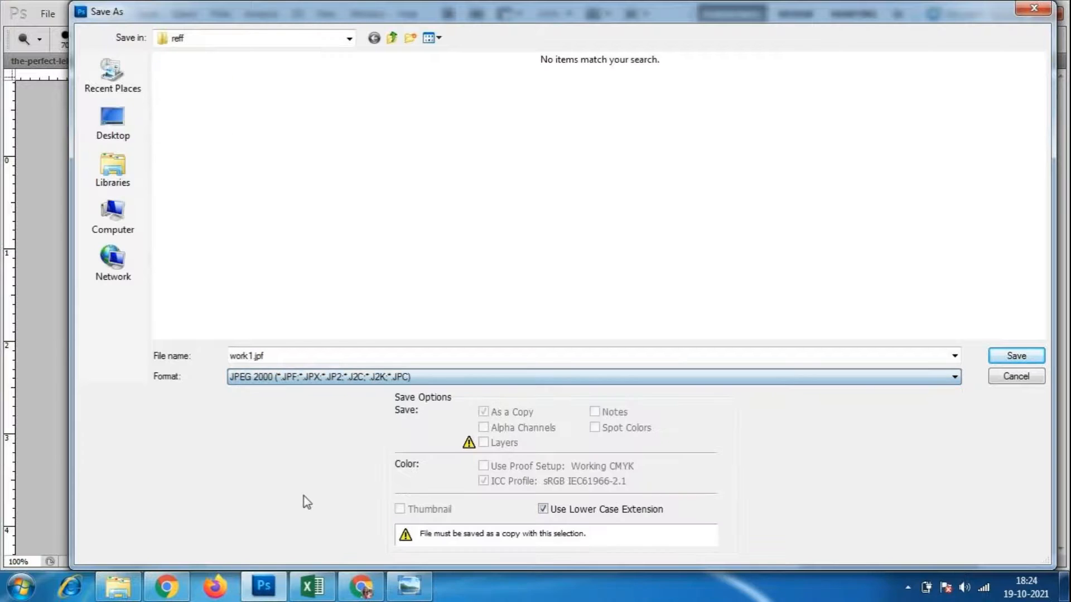
pyautogui.click(446, 377)
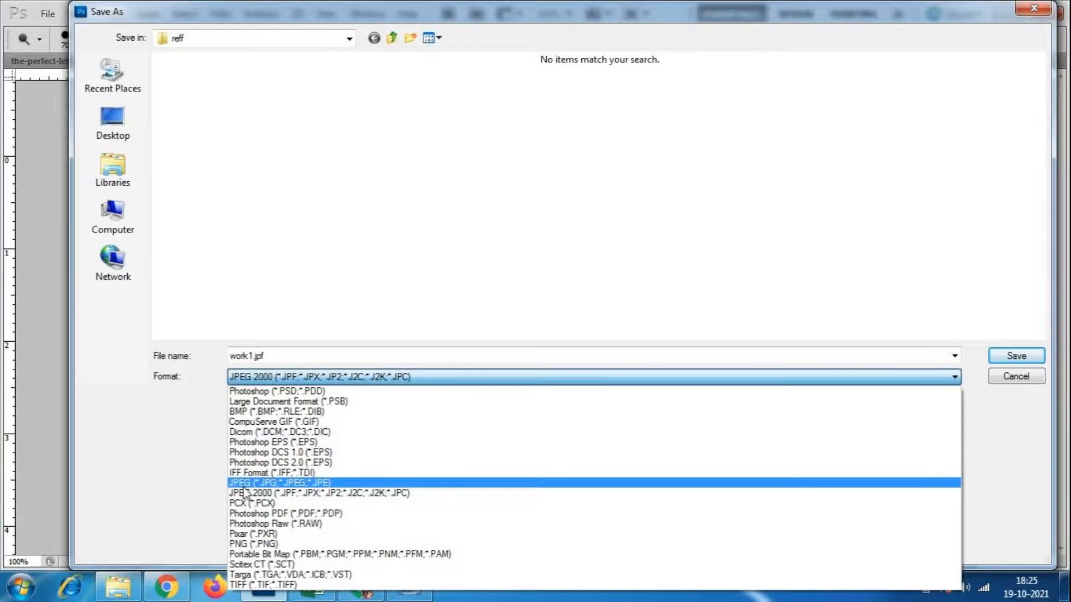
pyautogui.click(313, 485)
pyautogui.moveTo(1040, 103); pyautogui.dragTo(1048, 308)
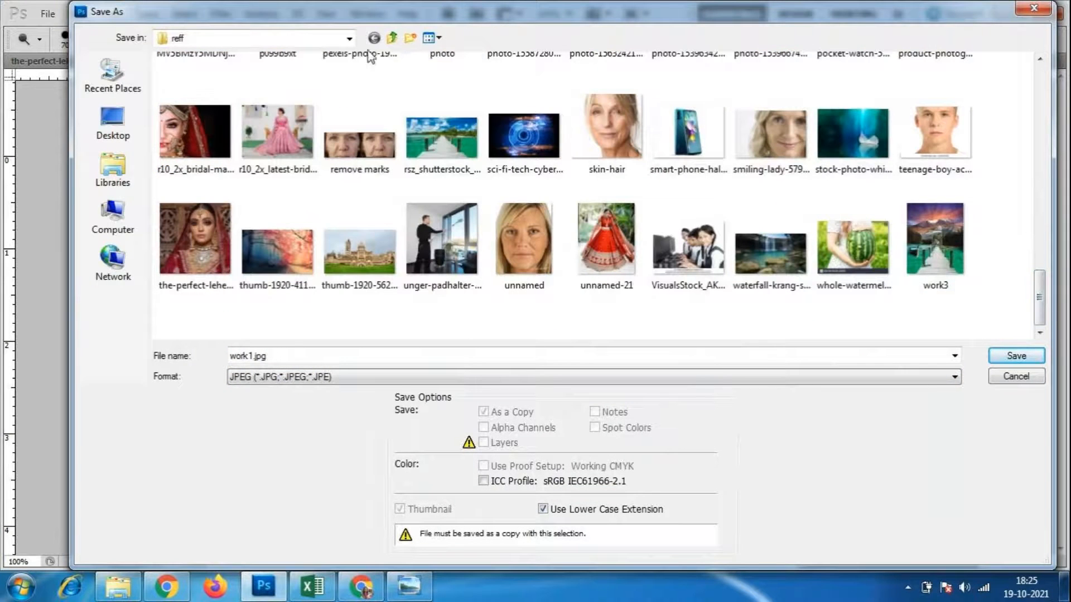
pyautogui.click(392, 38)
pyautogui.click(211, 316)
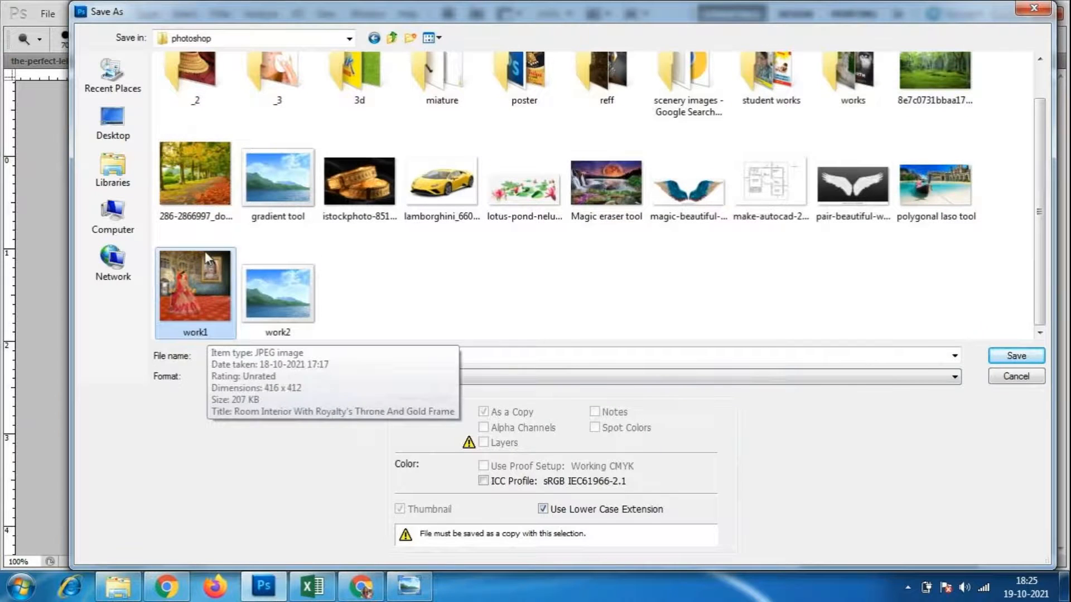
pyautogui.click(1027, 358)
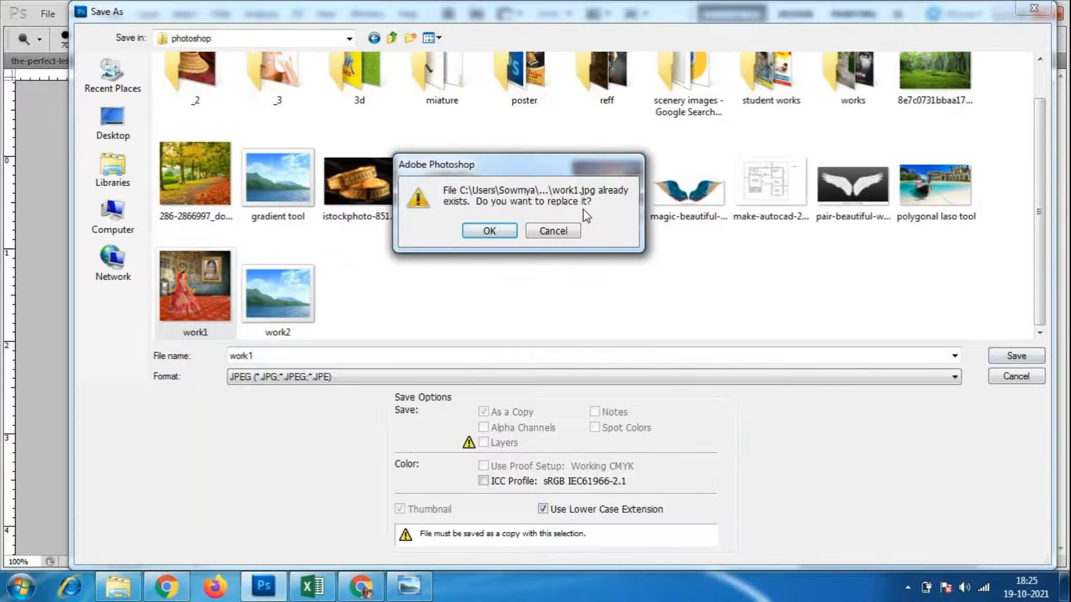
pyautogui.click(487, 233)
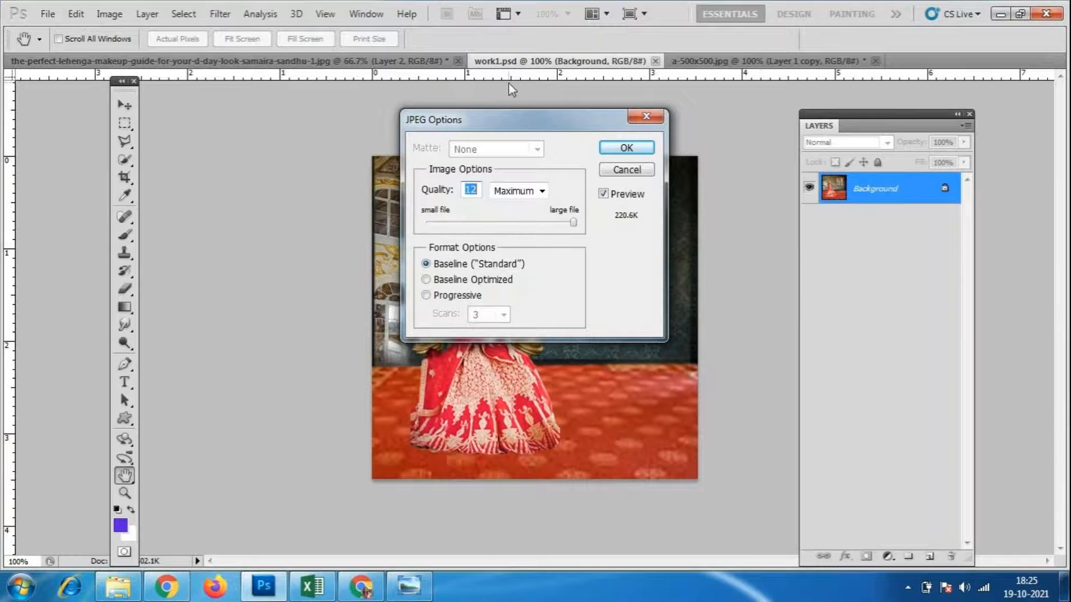
pyautogui.click(627, 149)
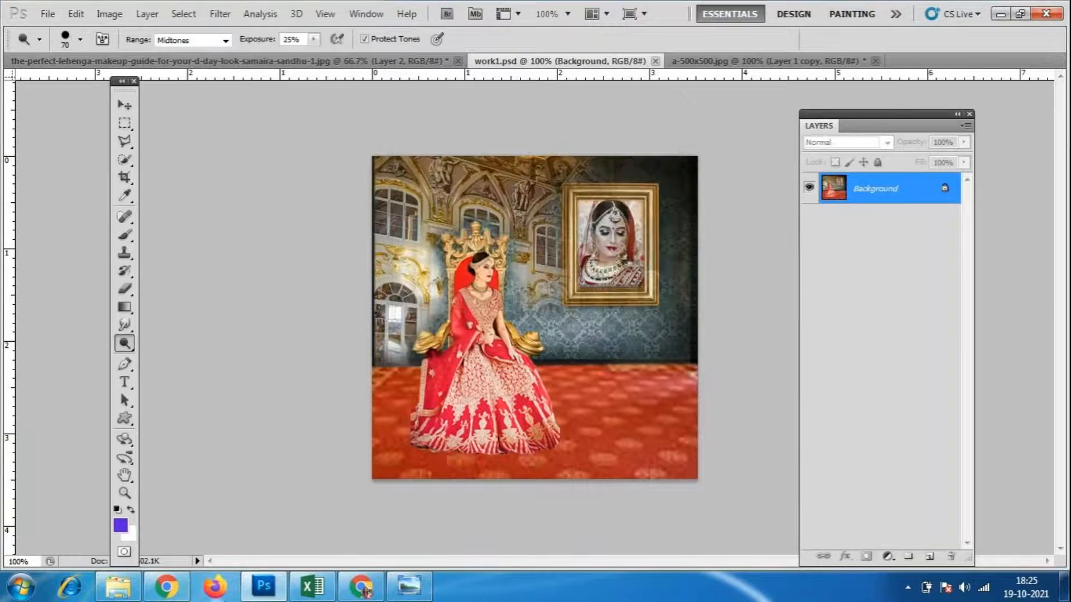
# - Open the updated work1 JPEG in Windows Photo Viewer and inspect the retouched composite
pyautogui.click(129, 586)
pyautogui.doubleClick(183, 487)
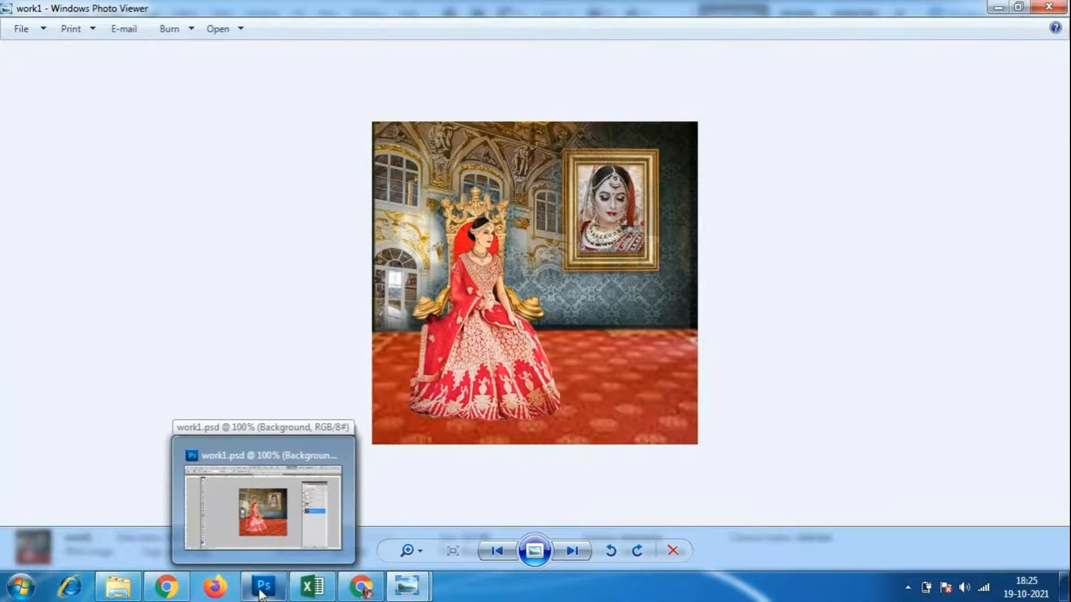
# - Switch to the GoToMeeting page in Chrome and look through the meeting's participant grid
pyautogui.click(368, 588)
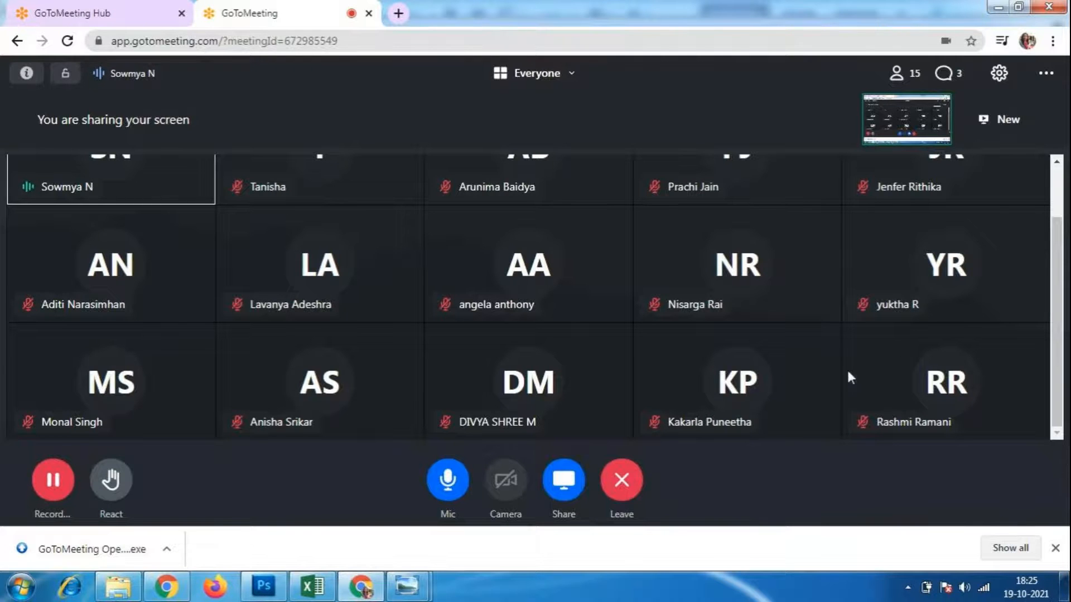
pyautogui.scroll(2, 811, 388)
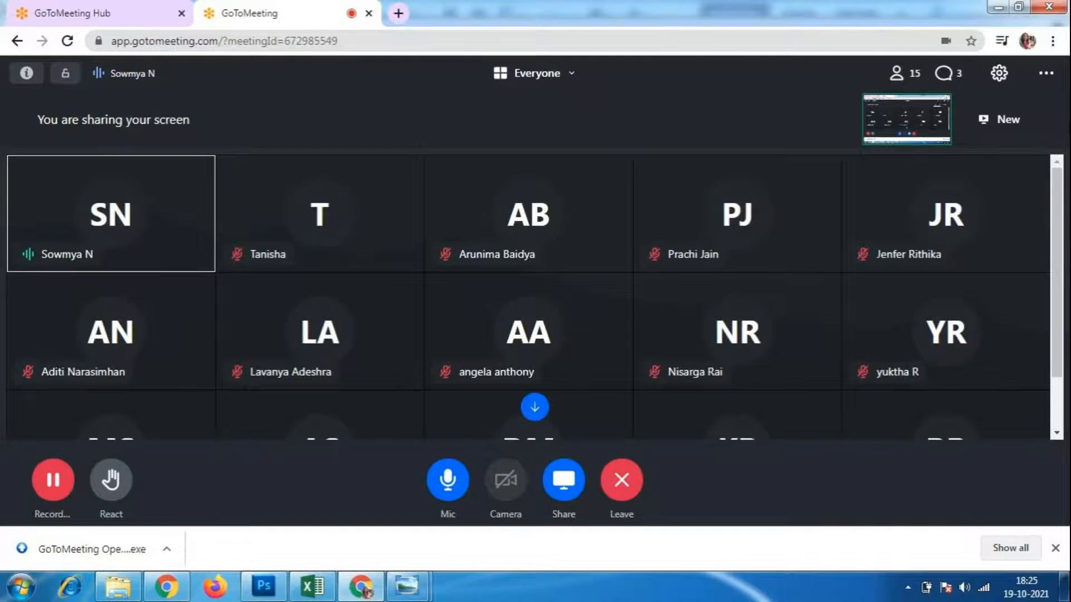
pyautogui.scroll(-2, 1052, 354)
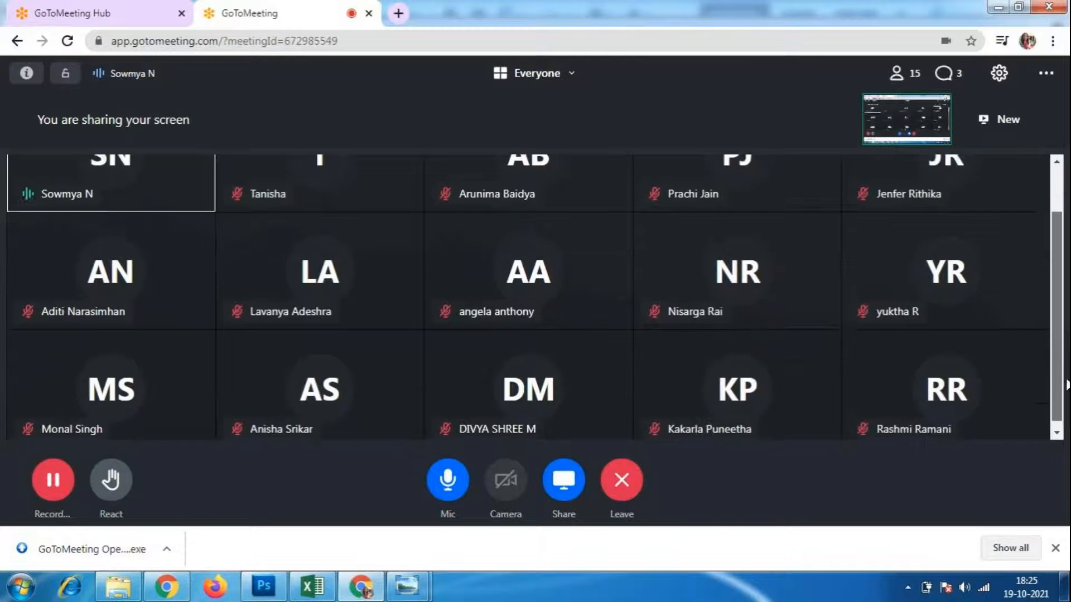
pyautogui.moveTo(1068, 385); pyautogui.dragTo(1069, 391)
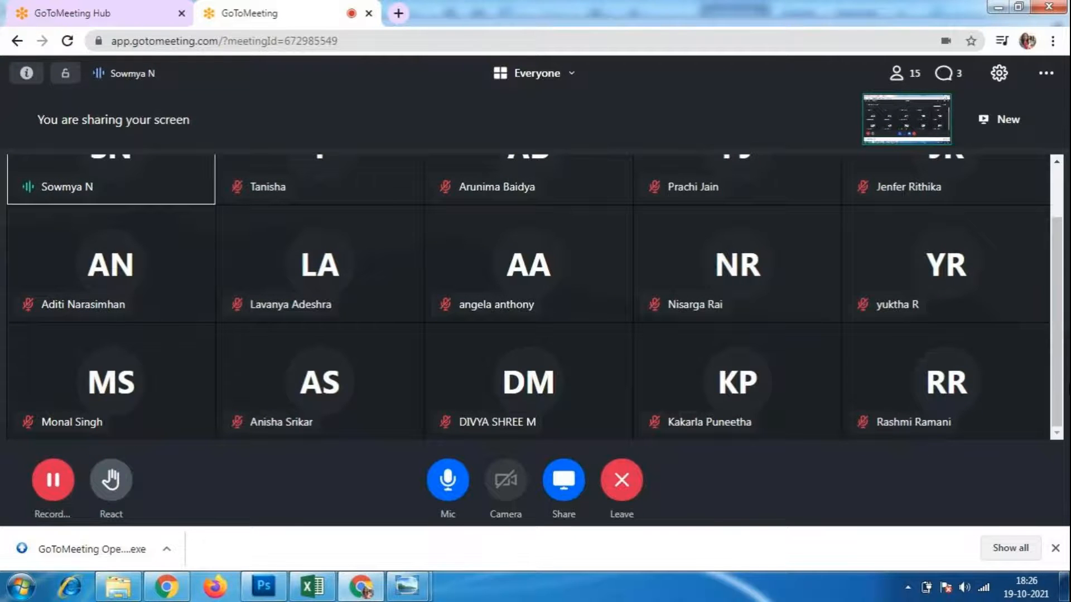
pyautogui.click(361, 593)
pyautogui.click(362, 588)
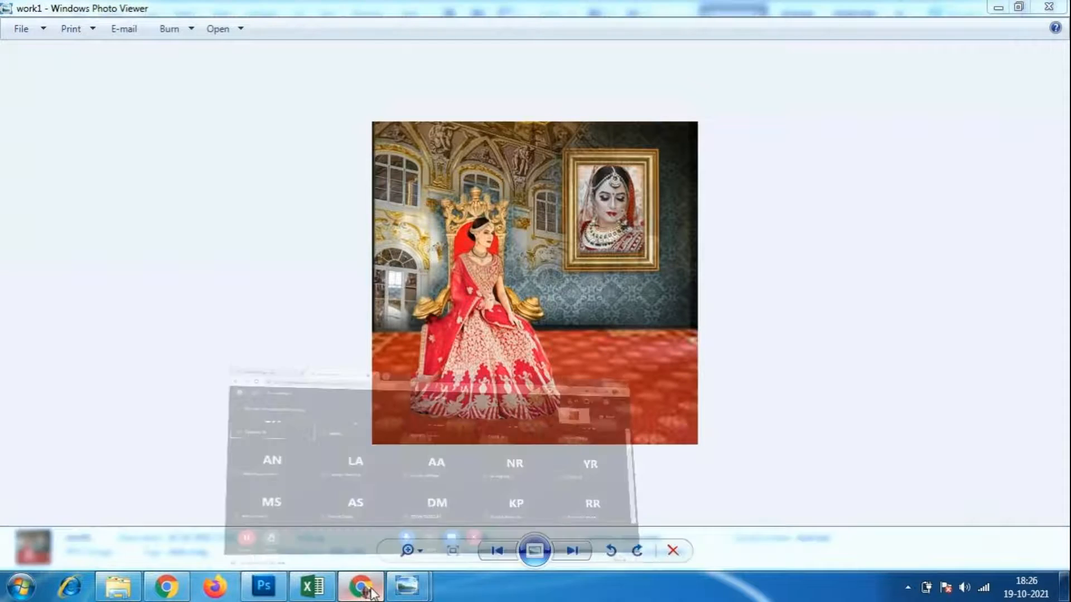
# - Search Google for "photoshop work" in a new Chrome tab and browse the image results for example compositions
pyautogui.click(397, 10)
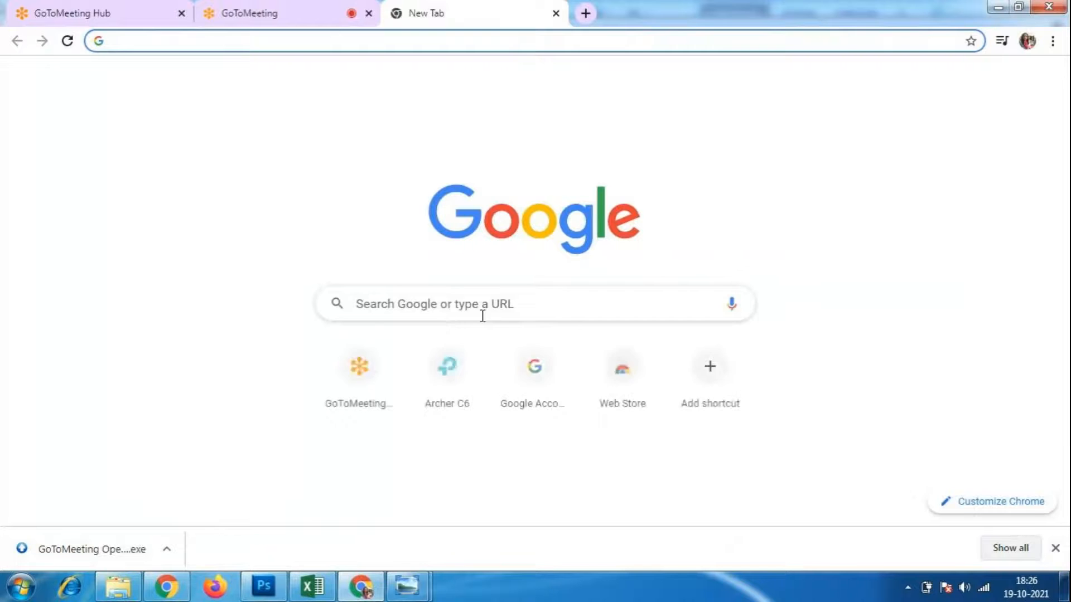
pyautogui.click(484, 311)
pyautogui.write('pho')
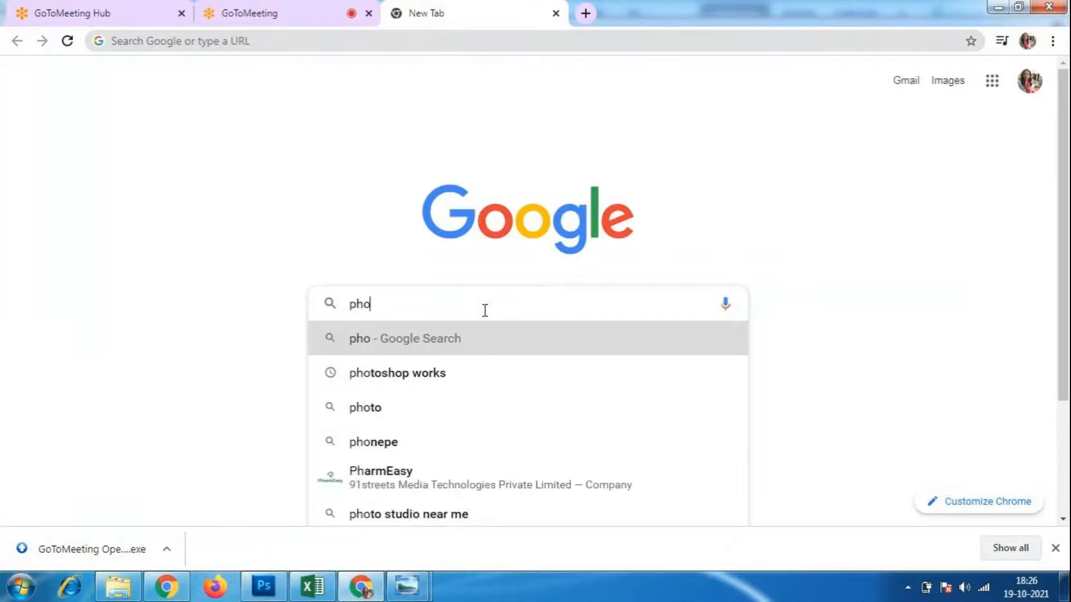
pyautogui.write('toshop ')
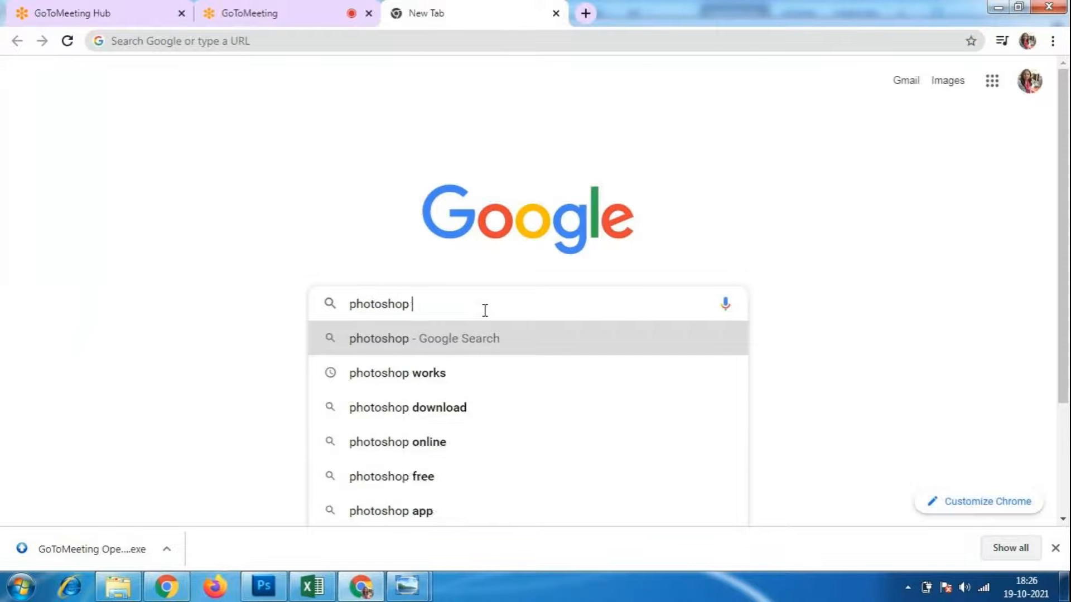
pyautogui.write('work')
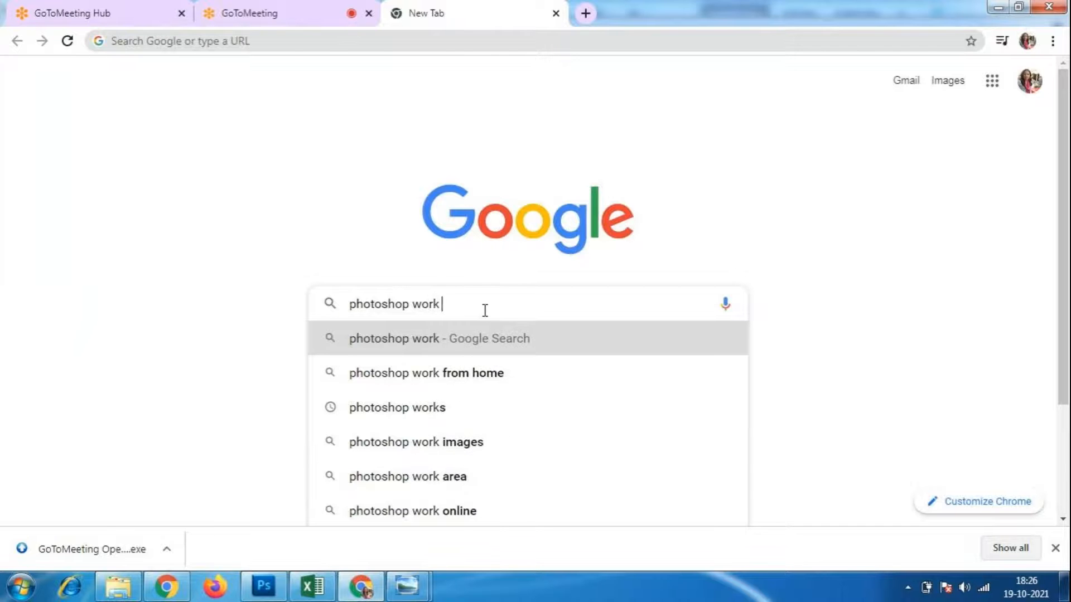
pyautogui.press('Return')
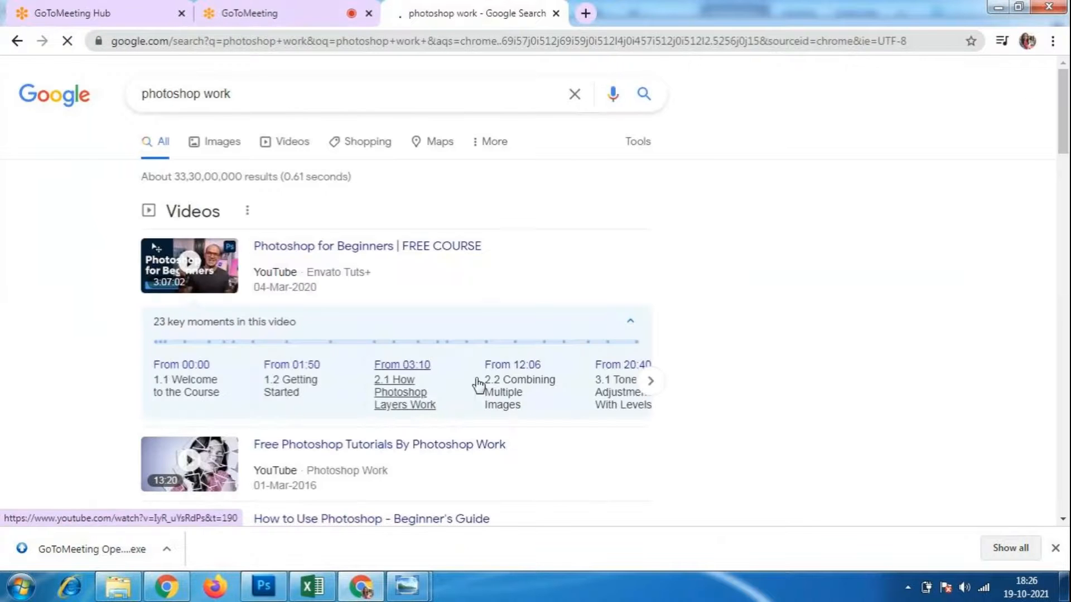
pyautogui.click(206, 146)
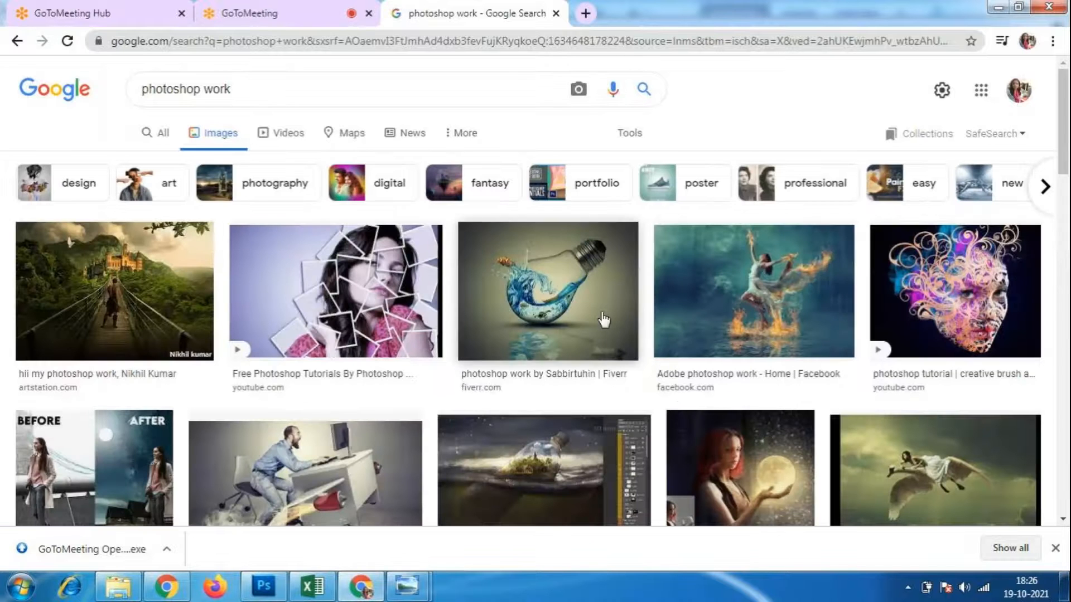
pyautogui.click(721, 336)
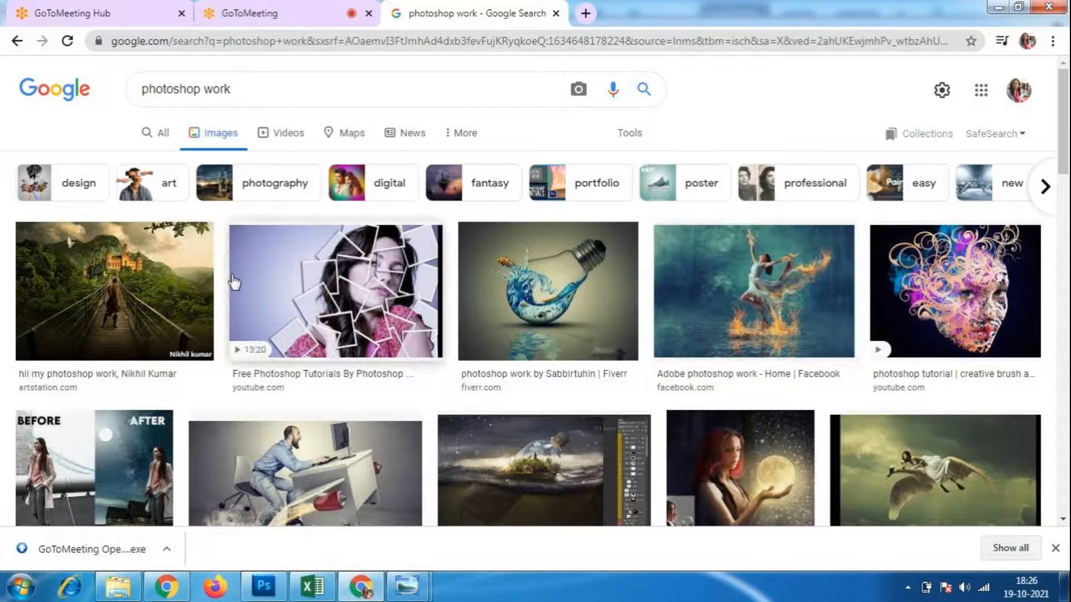
pyautogui.scroll(-3, 778, 277)
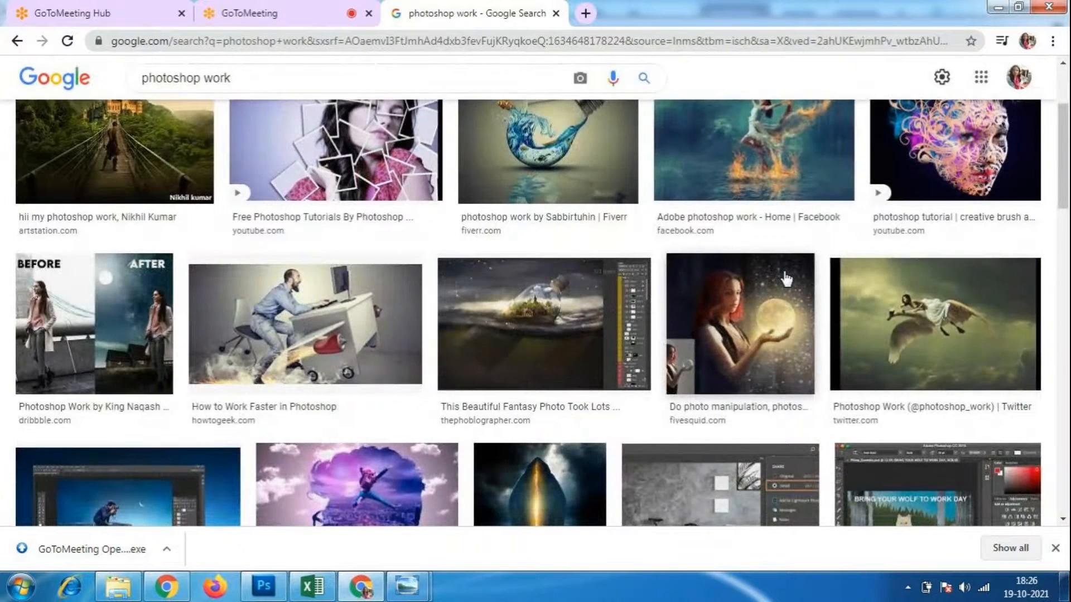
pyautogui.scroll(3, 780, 273)
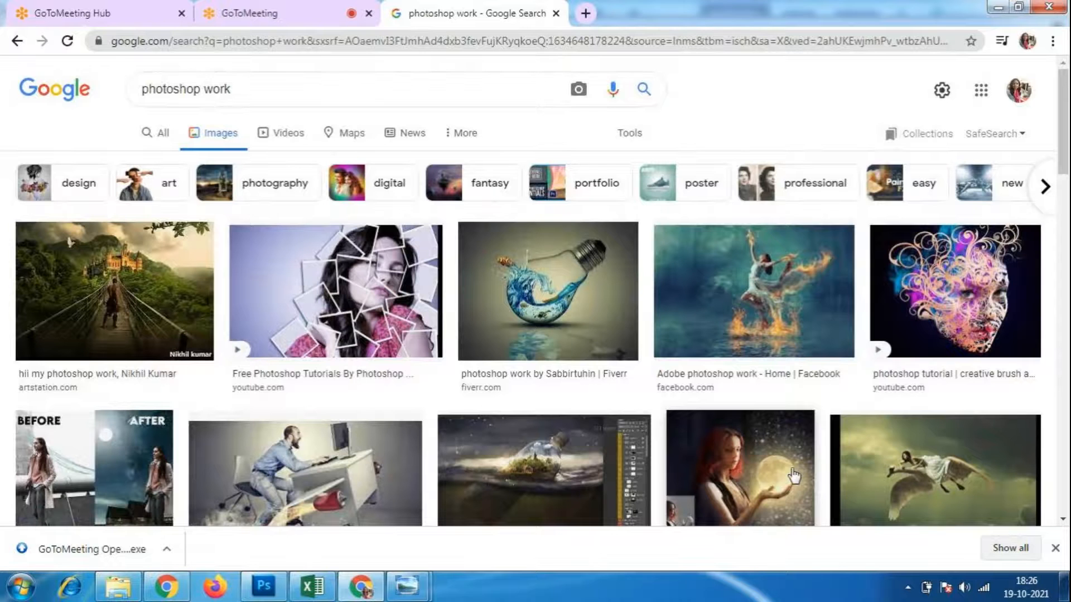
pyautogui.scroll(-10, 892, 306)
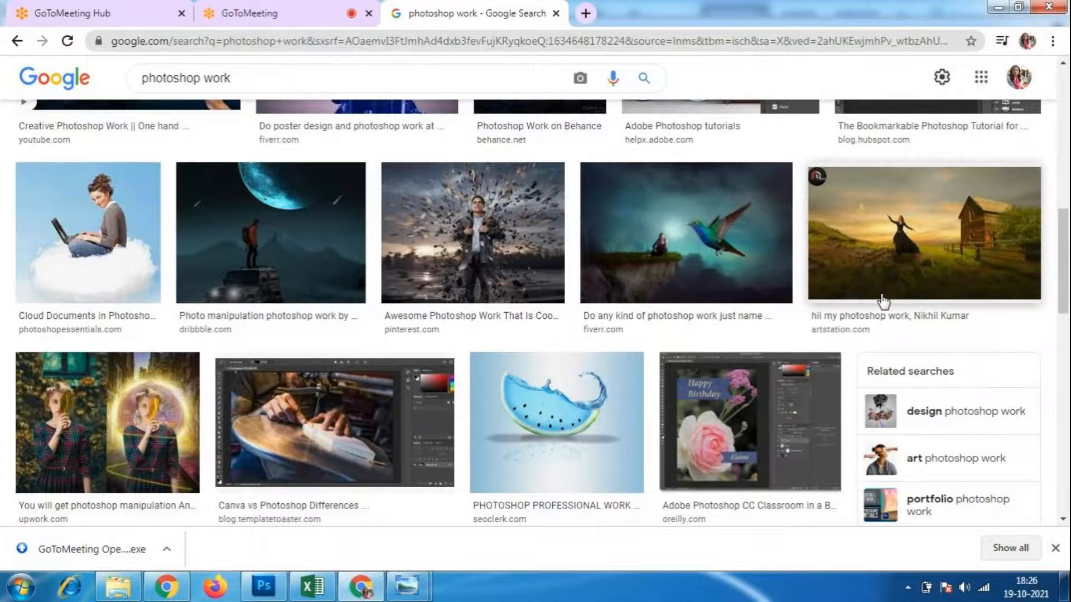
pyautogui.scroll(10, 879, 301)
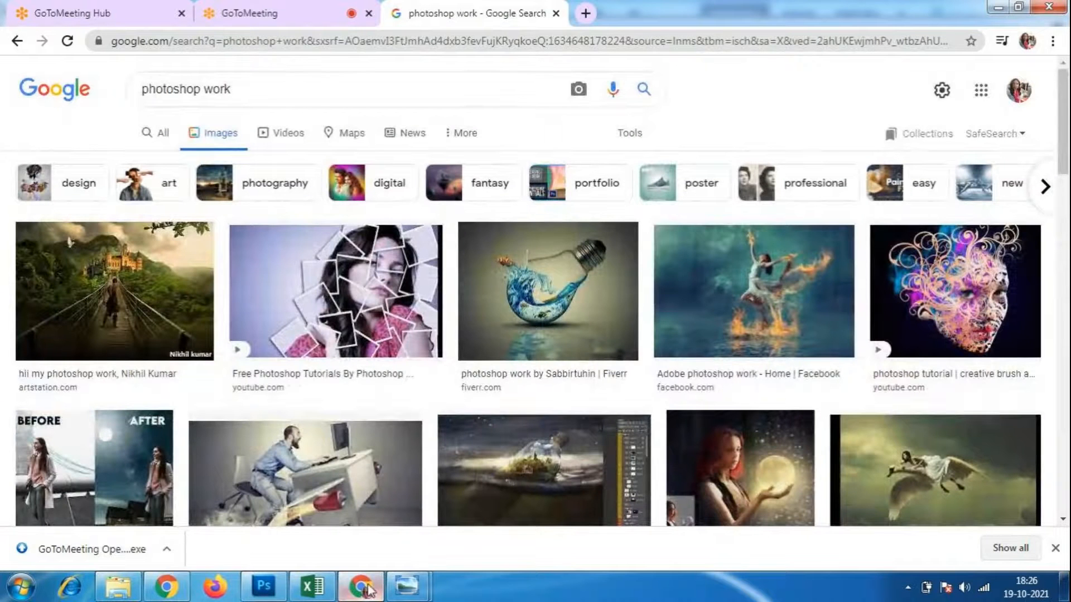
# - Switch to Photoshop and browse the reff folder's images in the Open dialog without opening one
pyautogui.click(263, 585)
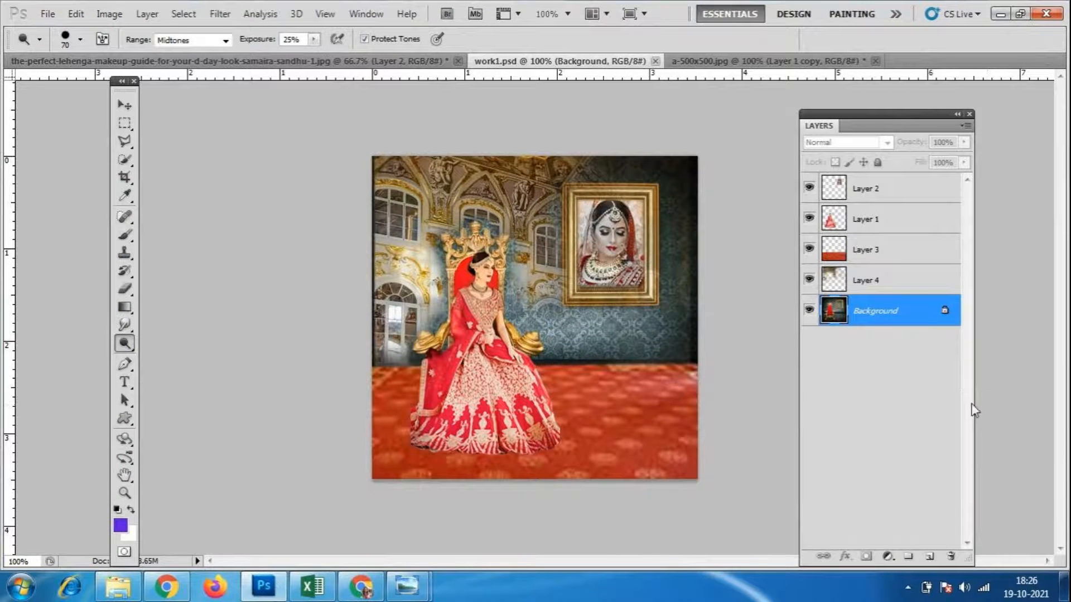
pyautogui.click(39, 16)
pyautogui.click(58, 48)
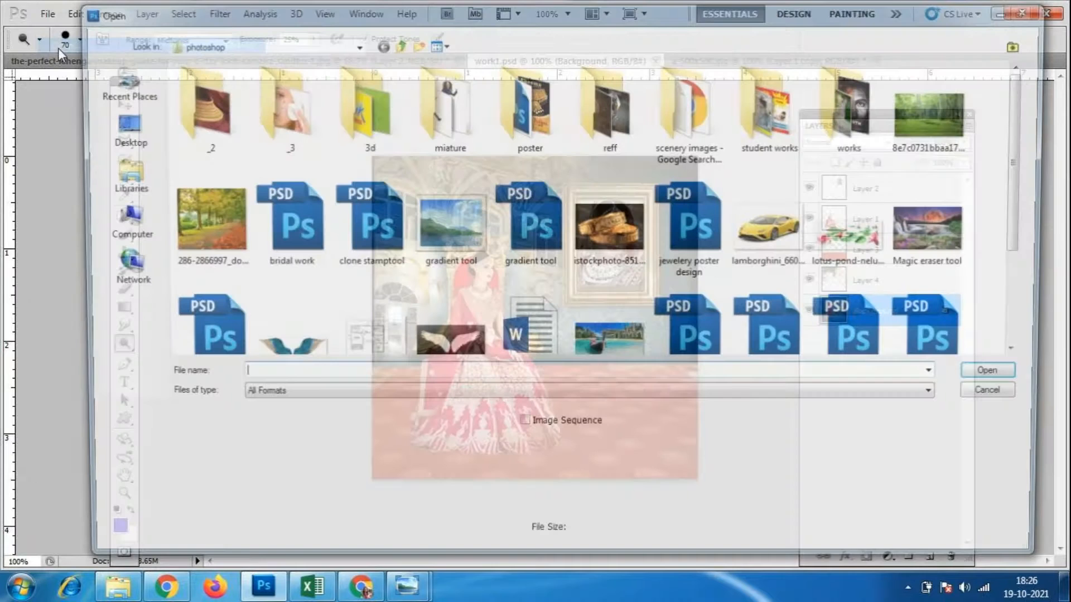
pyautogui.moveTo(1033, 163); pyautogui.dragTo(1033, 174)
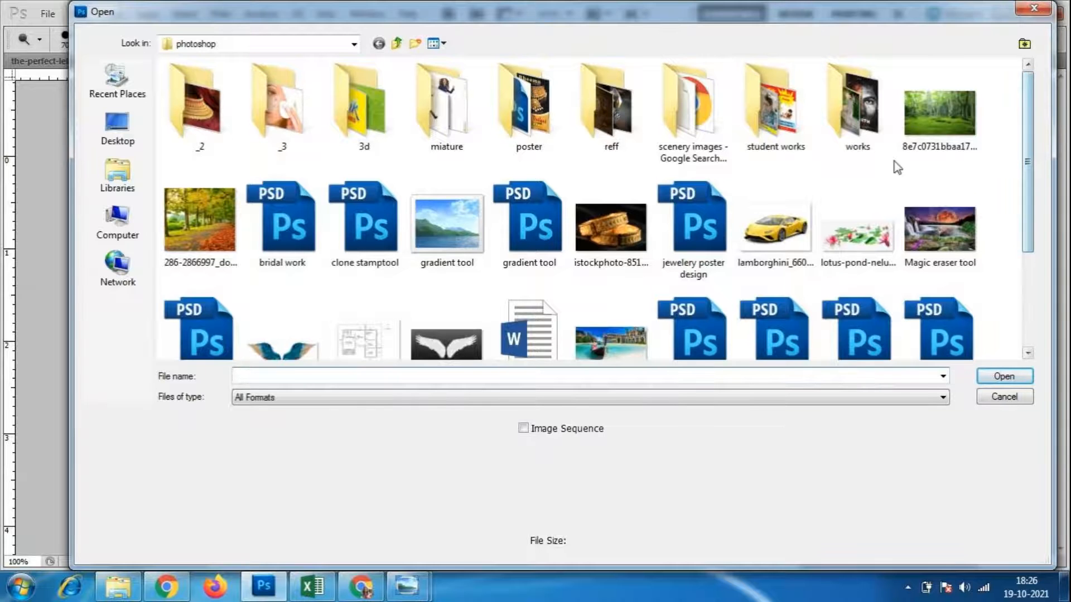
pyautogui.doubleClick(591, 114)
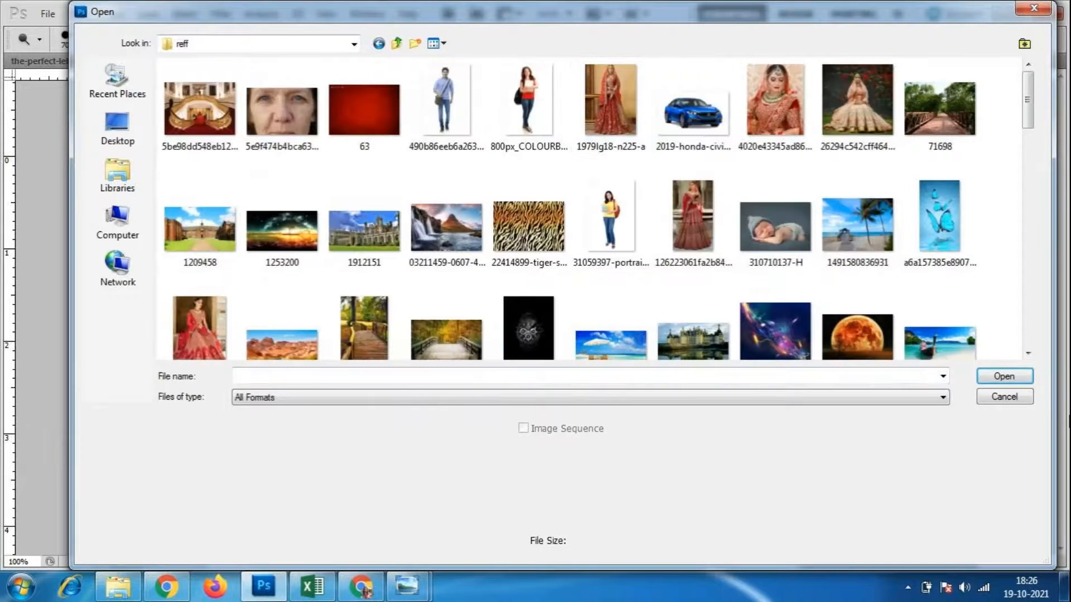
pyautogui.click(995, 396)
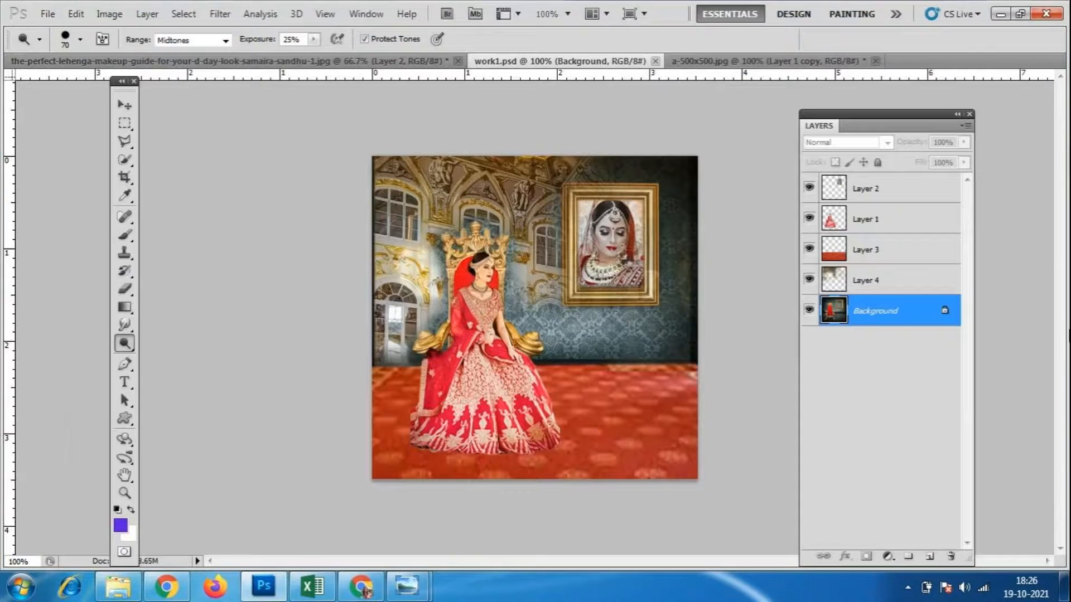
# - Close the work1.psd document and the a-500x500.jpg document, discarding the latter's unsaved changes
pyautogui.click(656, 61)
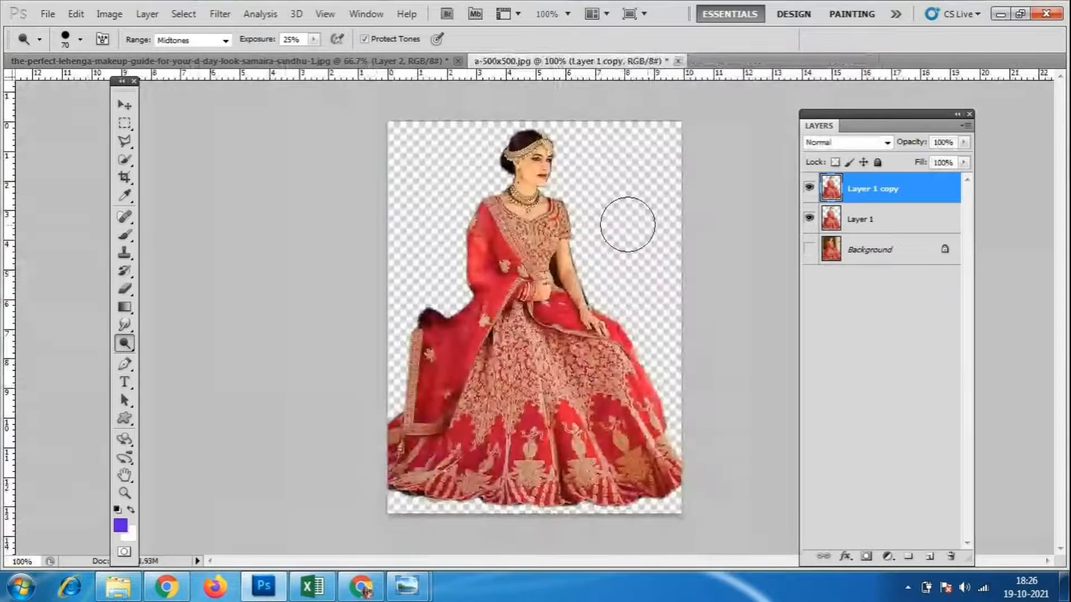
pyautogui.click(677, 61)
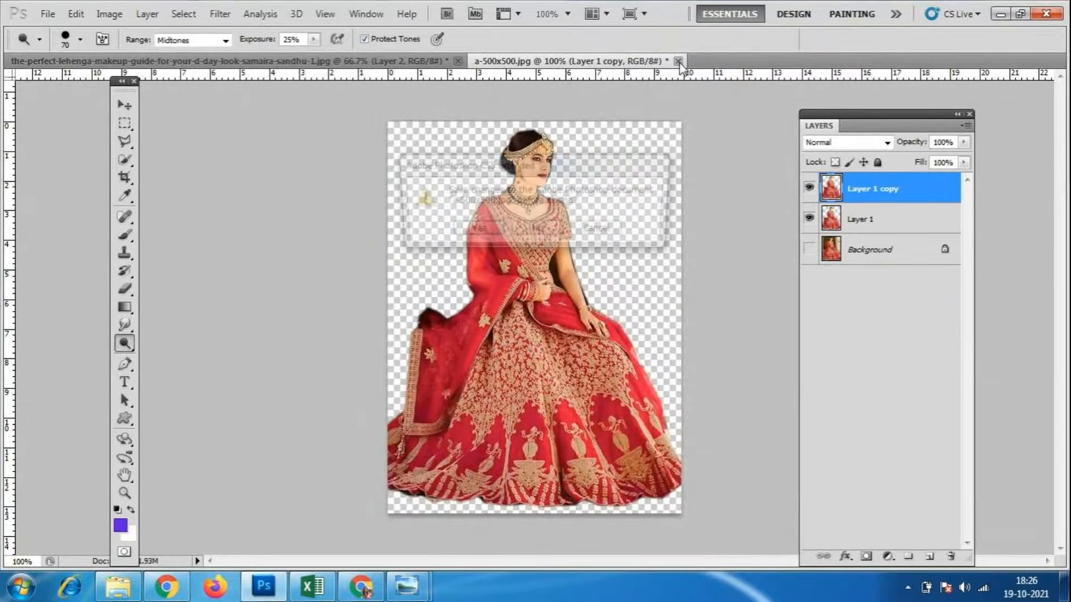
pyautogui.click(538, 230)
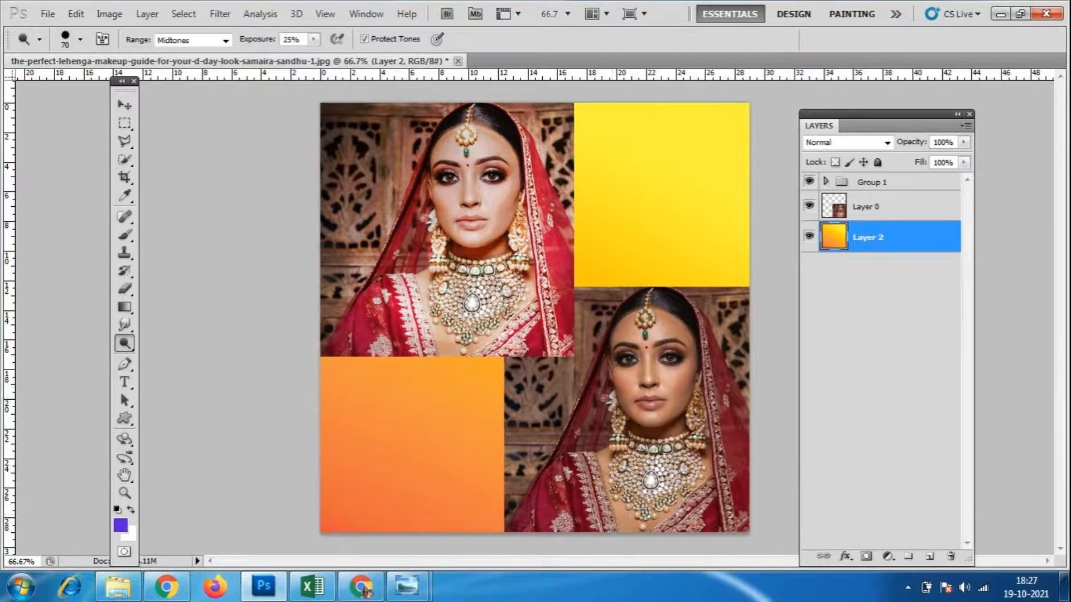
# - Open the wrinkled-face photo 5e9f474b4bca6310ef35e354.jpg from the reff folder and move the Layers panel clear of the image
pyautogui.click(48, 12)
pyautogui.click(51, 48)
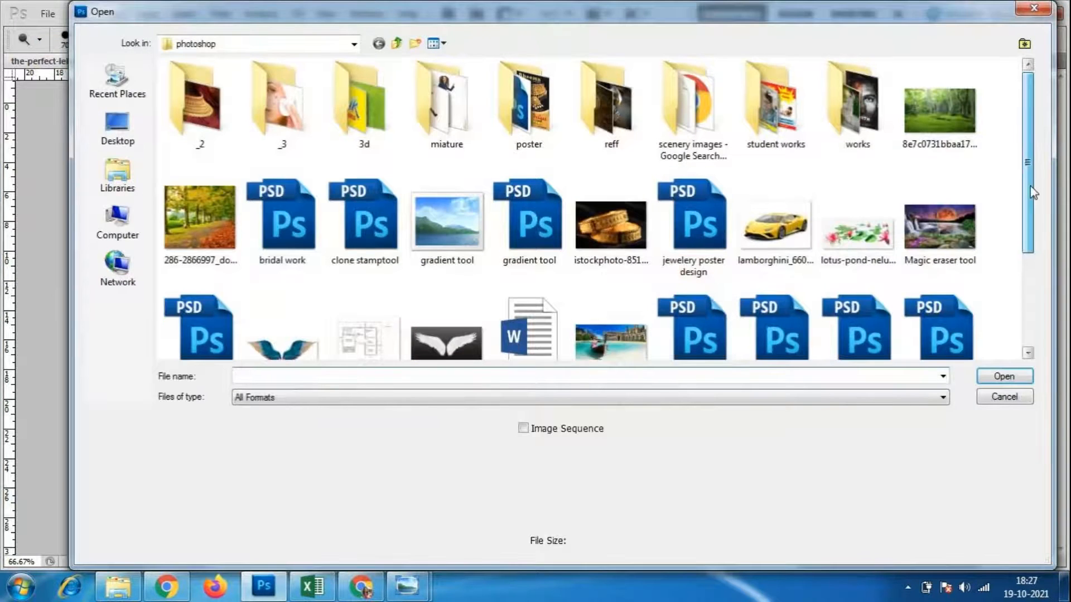
pyautogui.moveTo(1033, 192); pyautogui.dragTo(1029, 226)
pyautogui.doubleClick(579, 130)
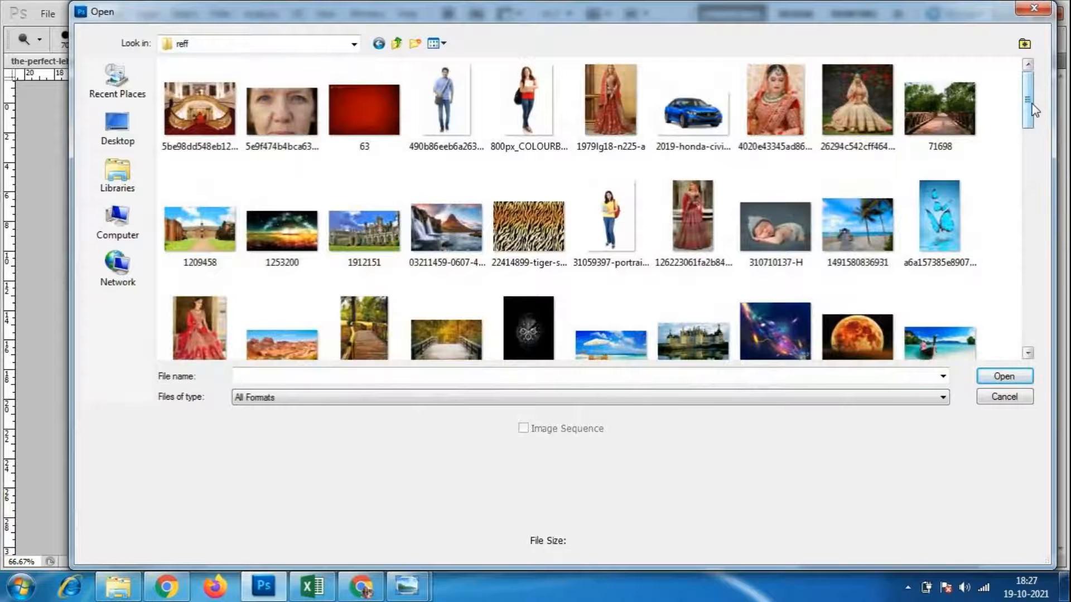
pyautogui.click(283, 96)
pyautogui.click(1003, 377)
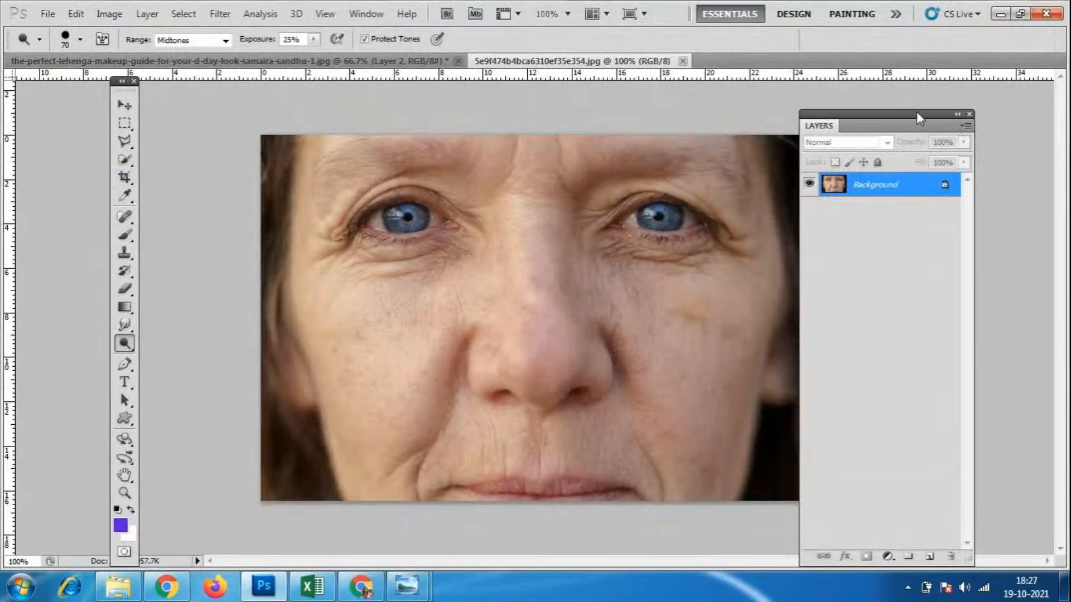
pyautogui.moveTo(915, 119); pyautogui.dragTo(973, 102)
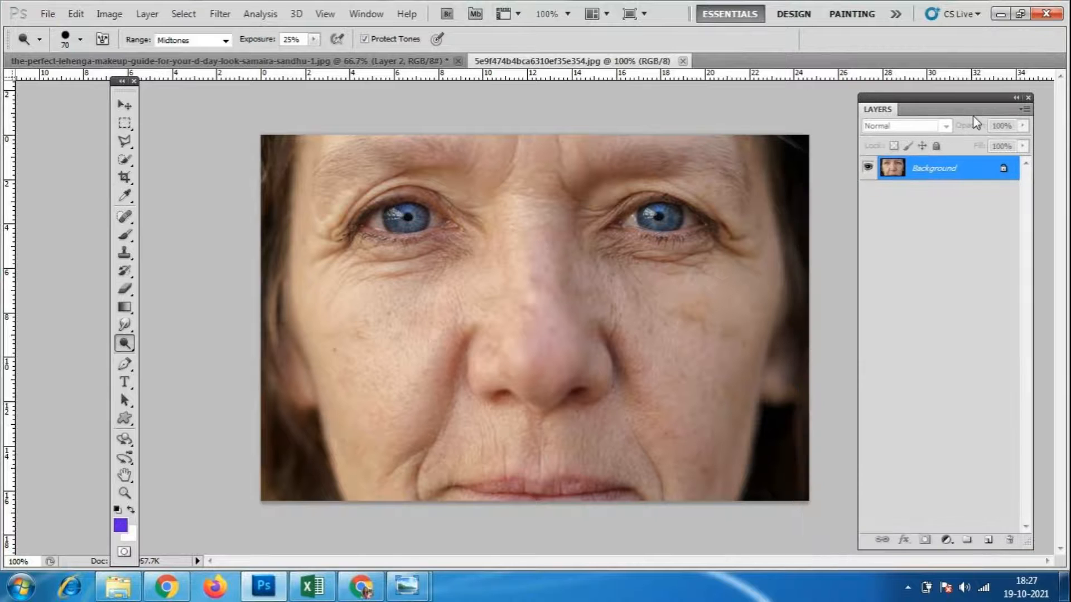
# - Show the Clone Stamp and healing tool variants and choose the Spot Healing Brush Tool
pyautogui.click(124, 105)
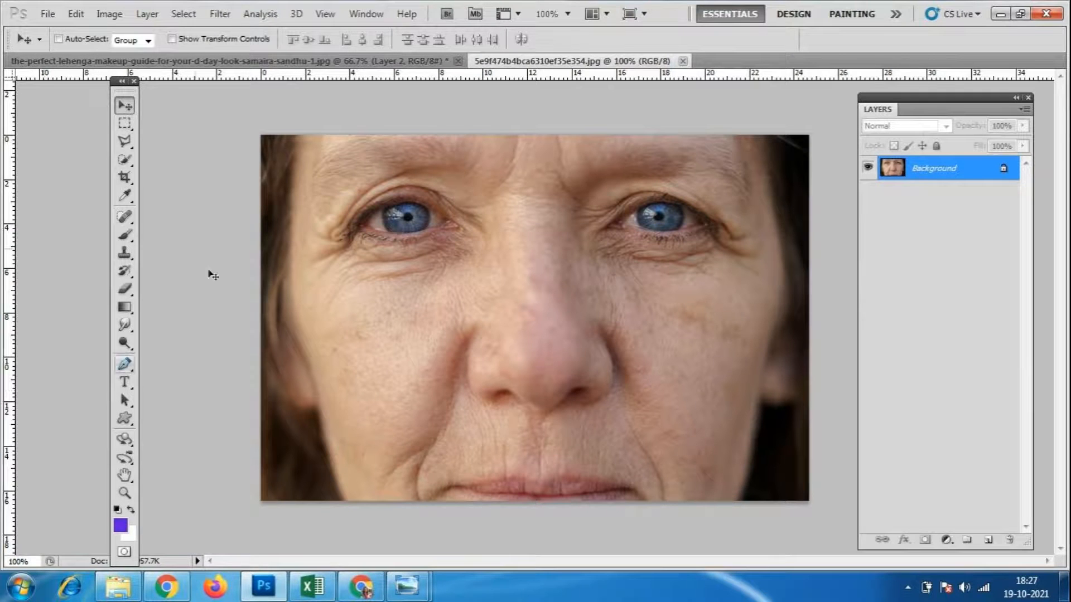
pyautogui.click(124, 252)
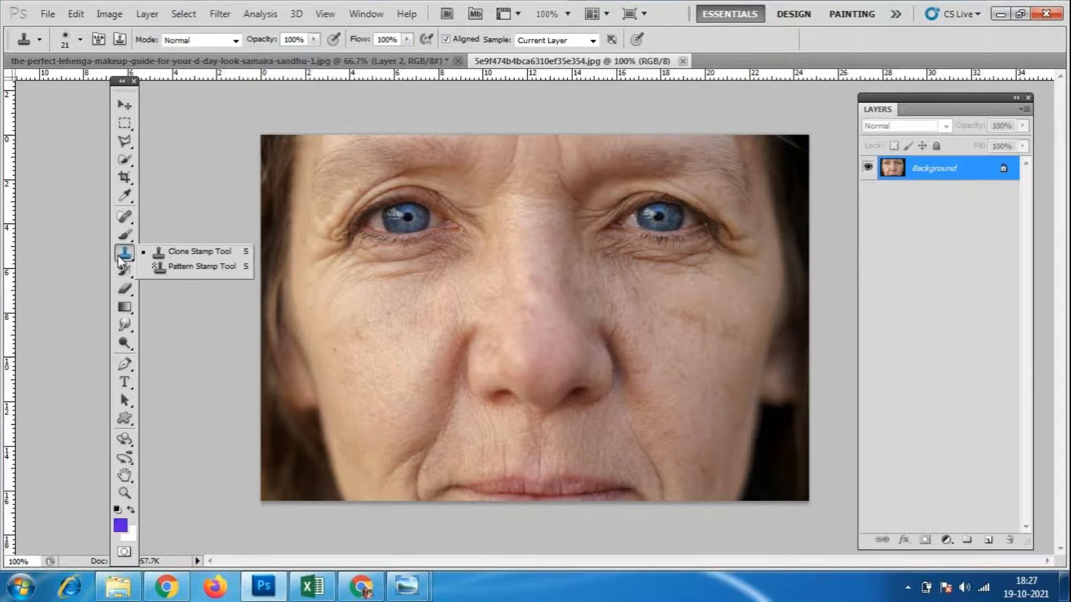
pyautogui.click(129, 220)
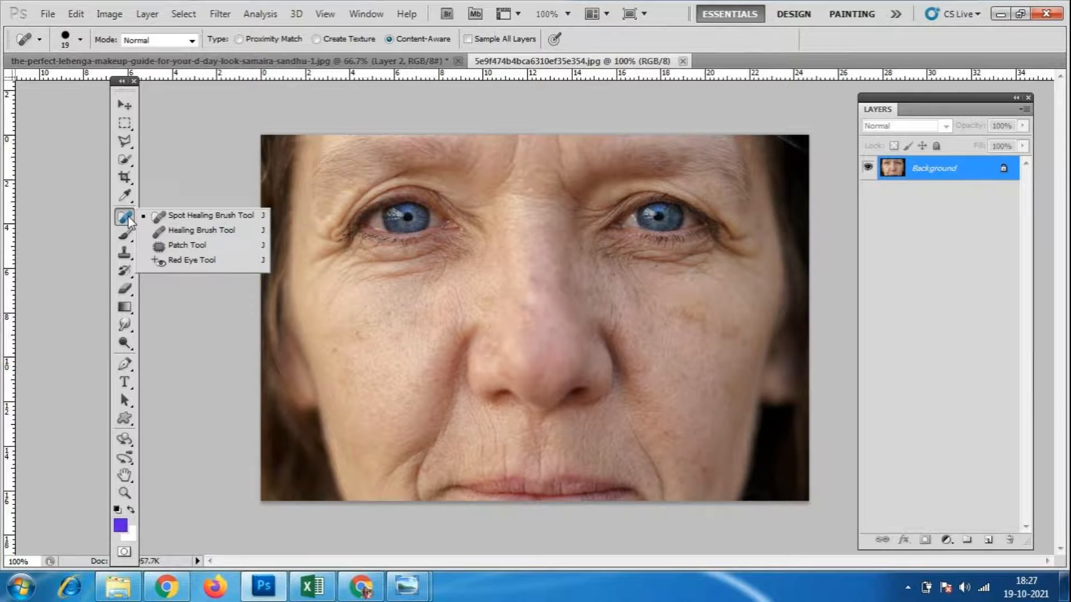
pyautogui.click(173, 216)
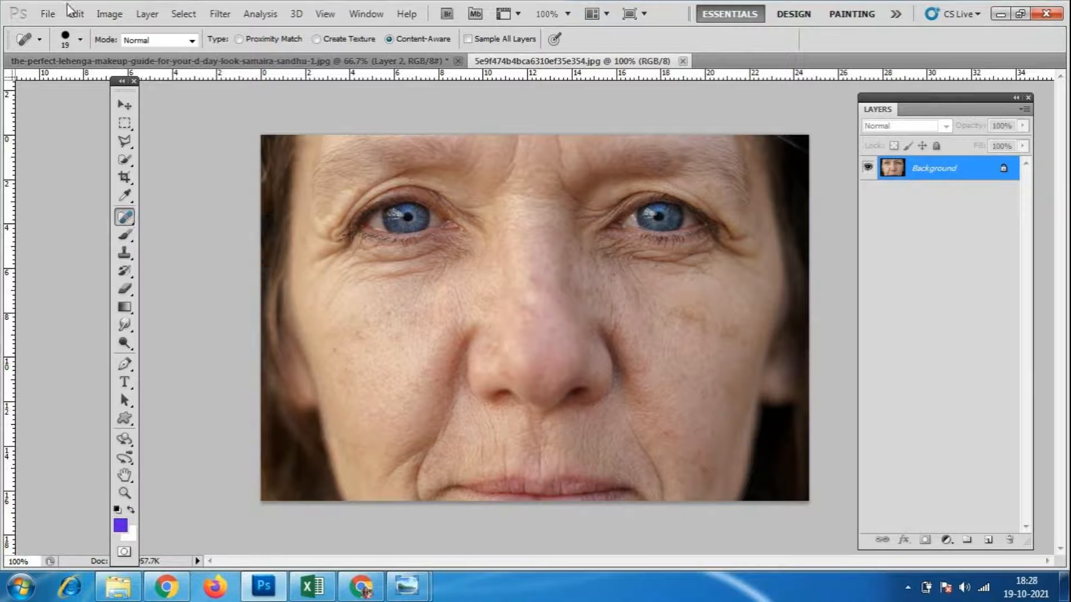
# - Open the teenage-boy-acne-problem photo from the reff folder and shift the Layers panel closer to the image
pyautogui.click(48, 14)
pyautogui.click(53, 47)
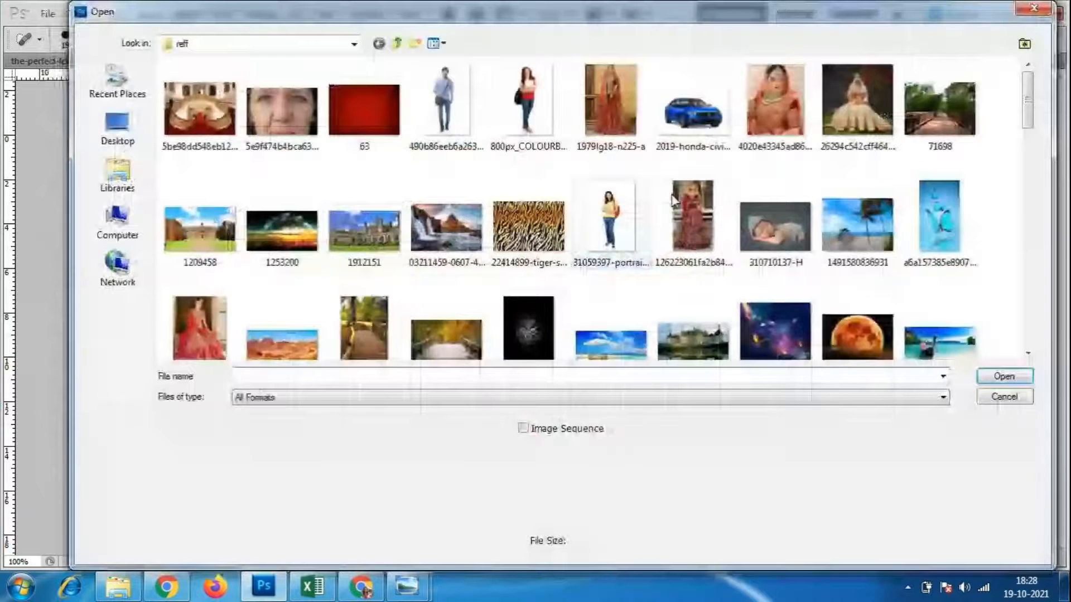
pyautogui.scroll(-4, 1036, 155)
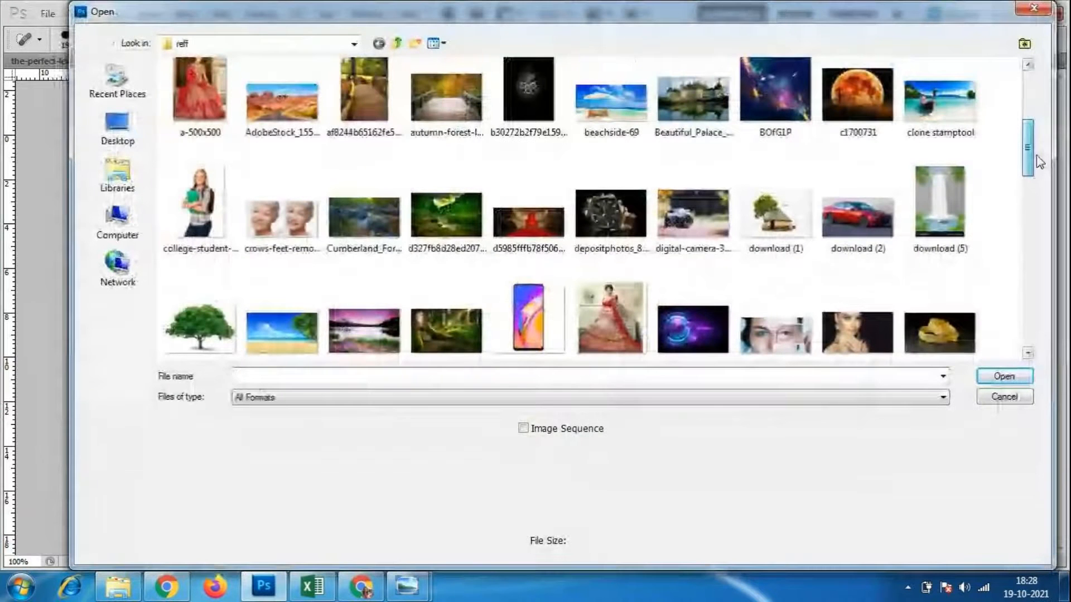
pyautogui.moveTo(1036, 156); pyautogui.dragTo(1034, 333)
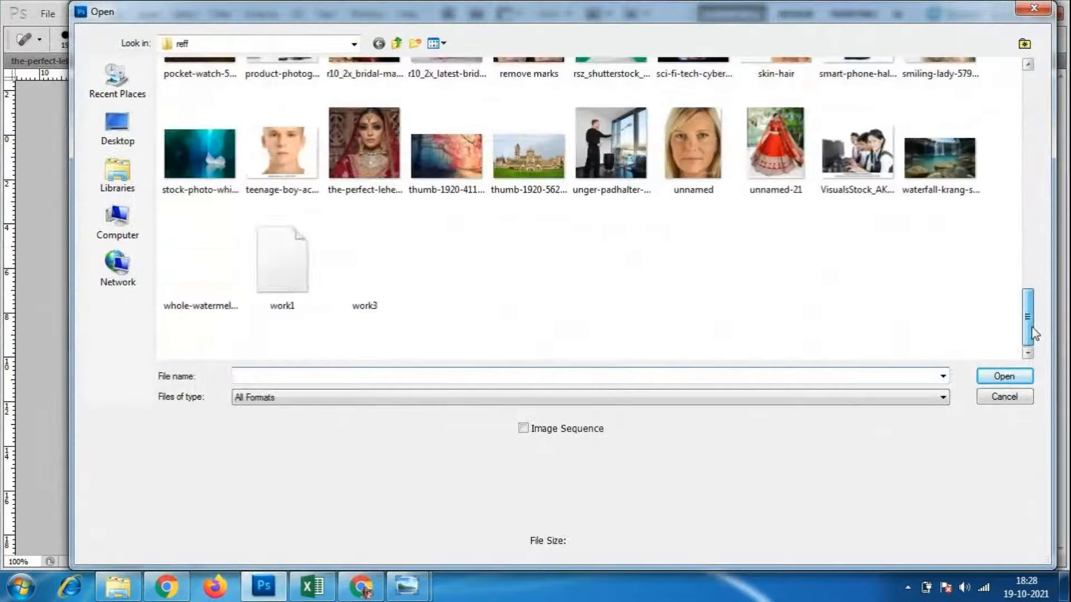
pyautogui.click(282, 153)
pyautogui.click(1003, 376)
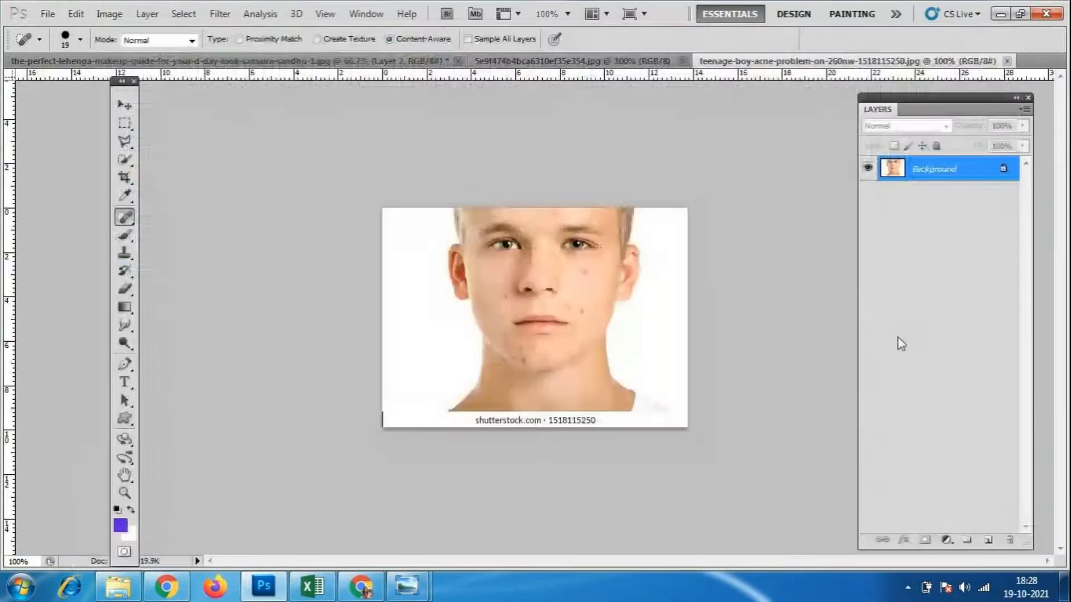
pyautogui.moveTo(967, 97); pyautogui.dragTo(926, 103)
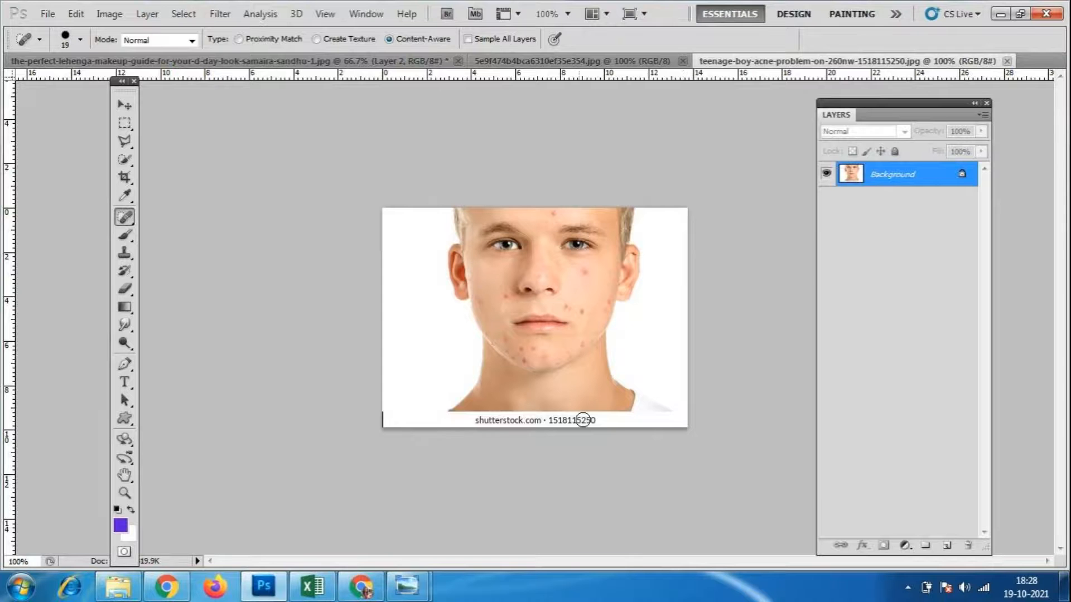
# - View the wrinkled-face photo again, return to the teenage acne photo and select the Move tool
pyautogui.click(580, 62)
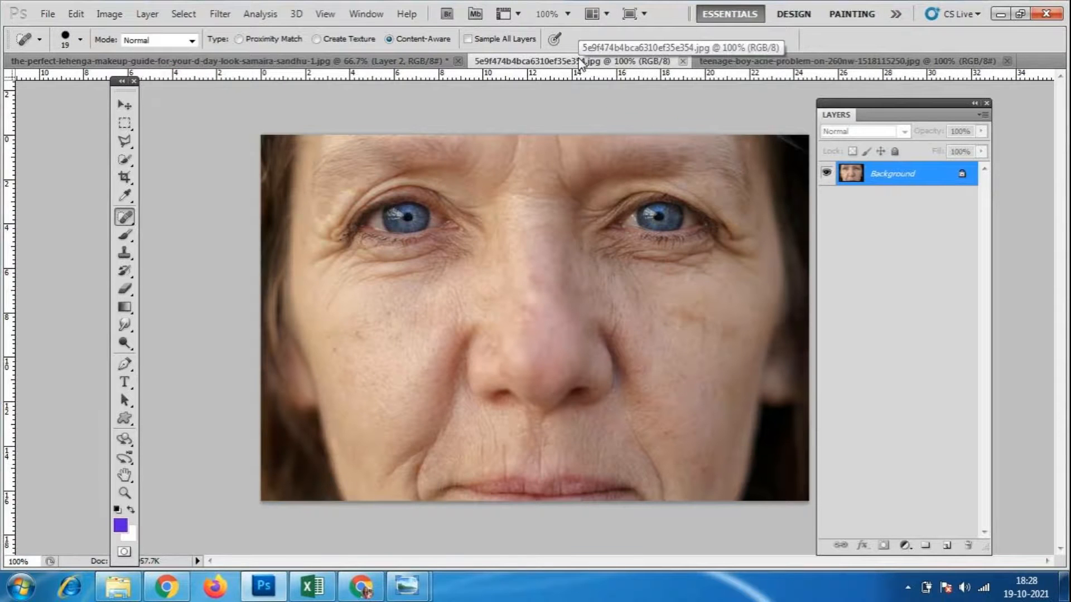
pyautogui.click(831, 60)
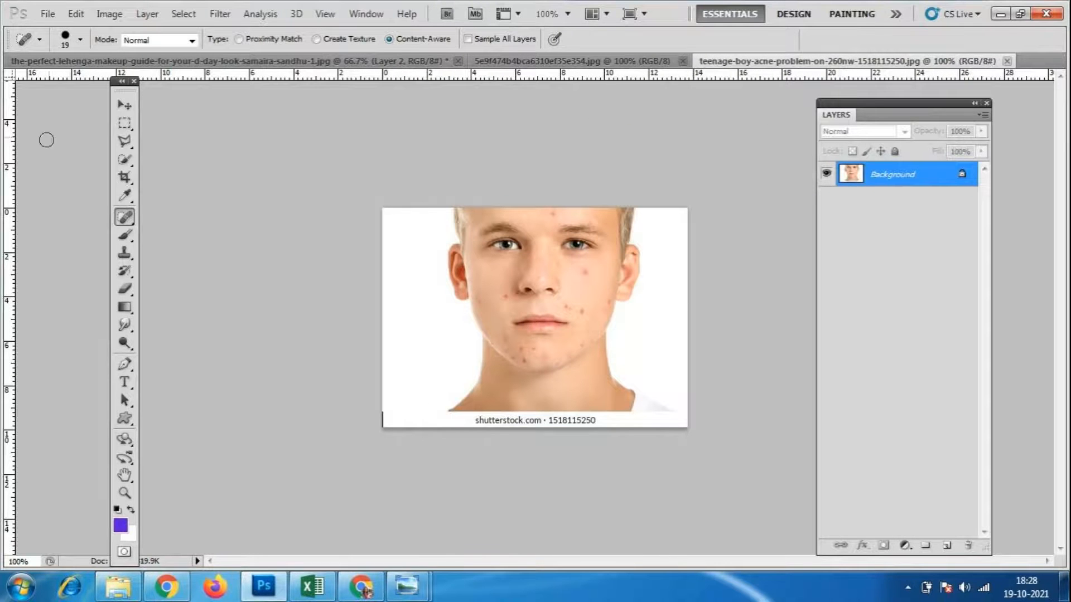
pyautogui.click(123, 106)
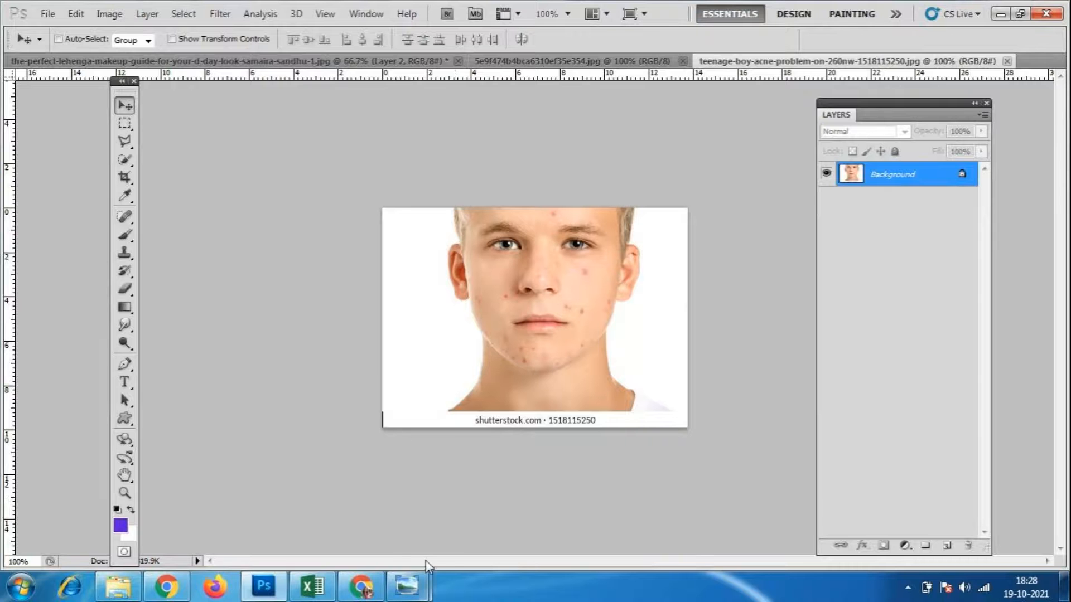
# - Switch to the GoToMeeting page in Chrome and check the meeting's participant grid from its first row
pyautogui.click(367, 592)
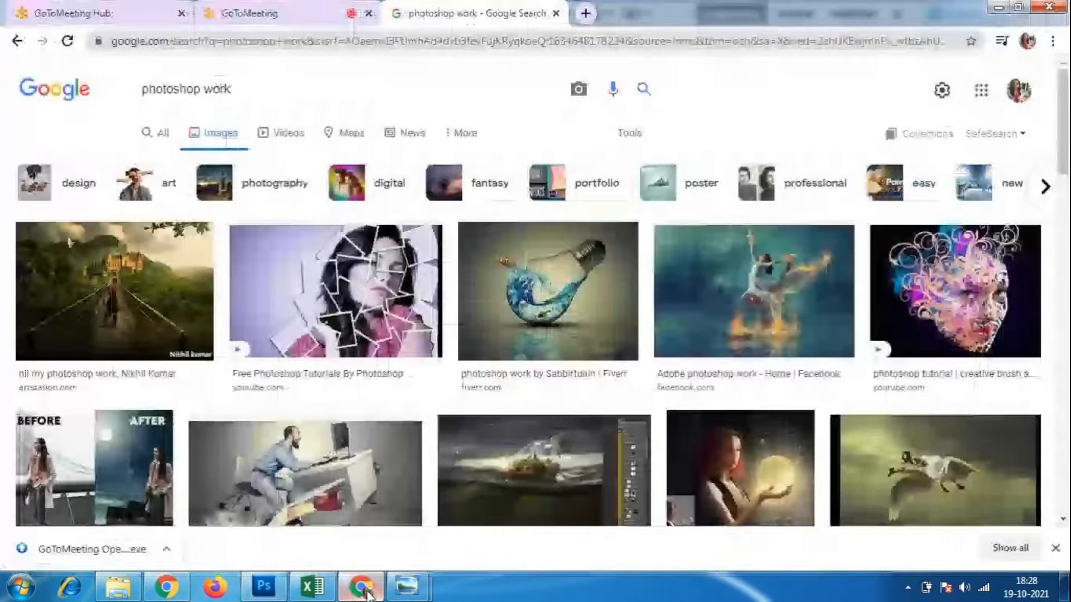
pyautogui.click(367, 593)
pyautogui.click(367, 594)
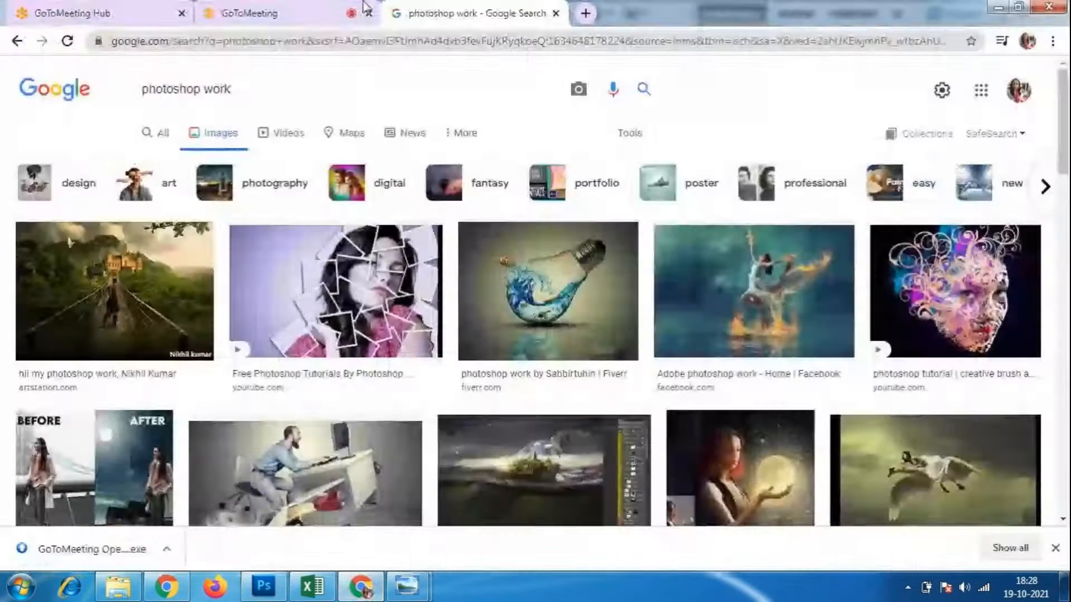
pyautogui.click(250, 13)
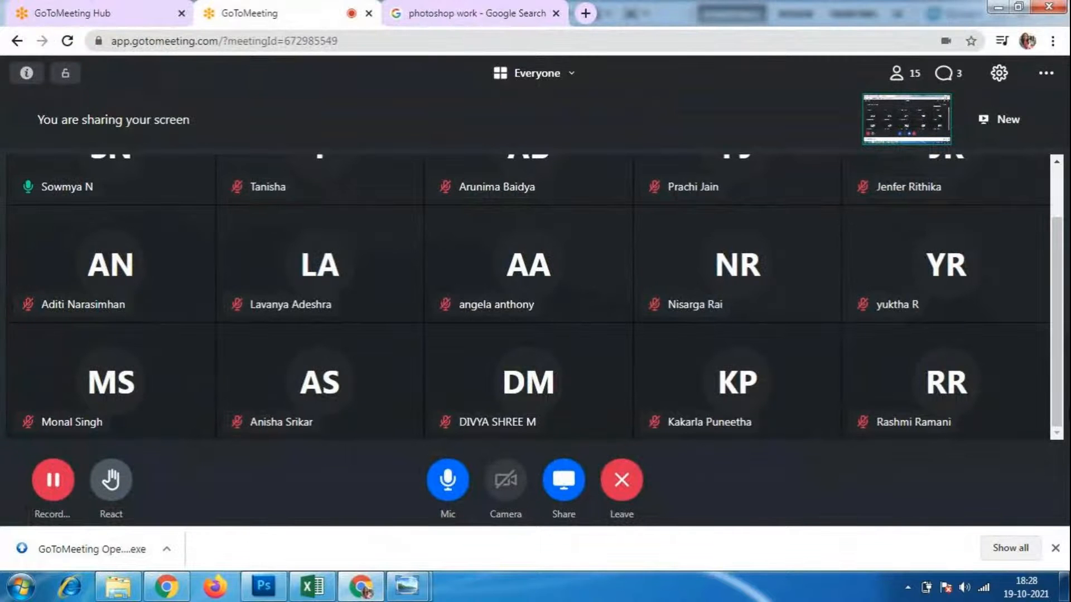
pyautogui.scroll(2, 1055, 275)
pyautogui.moveTo(1052, 270); pyautogui.dragTo(1051, 216)
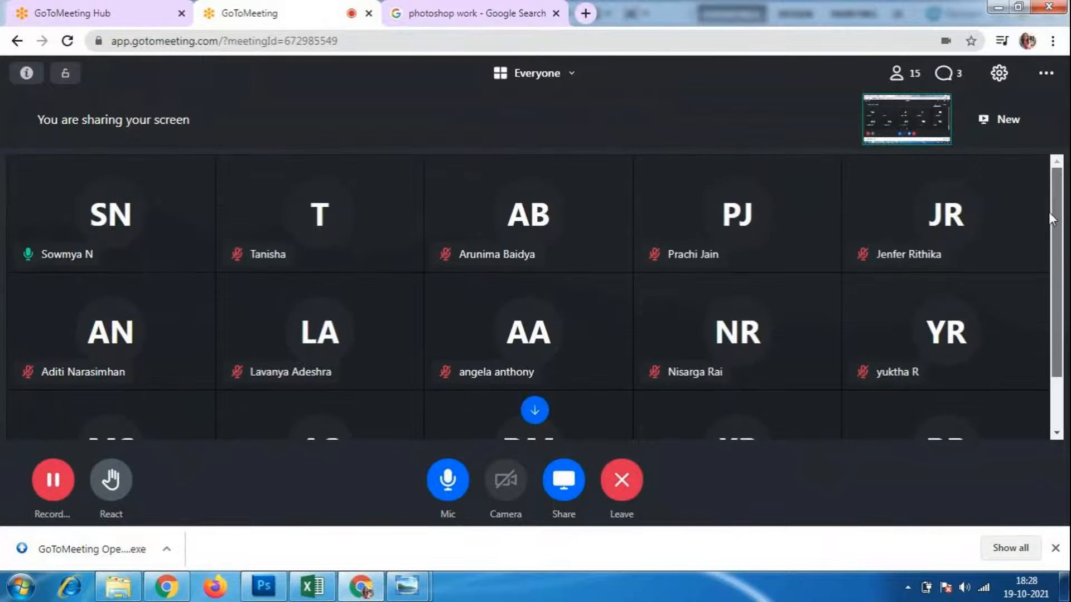
# - Switch back to Photoshop and duplicate the Background layer of the teenage acne photo
pyautogui.click(254, 592)
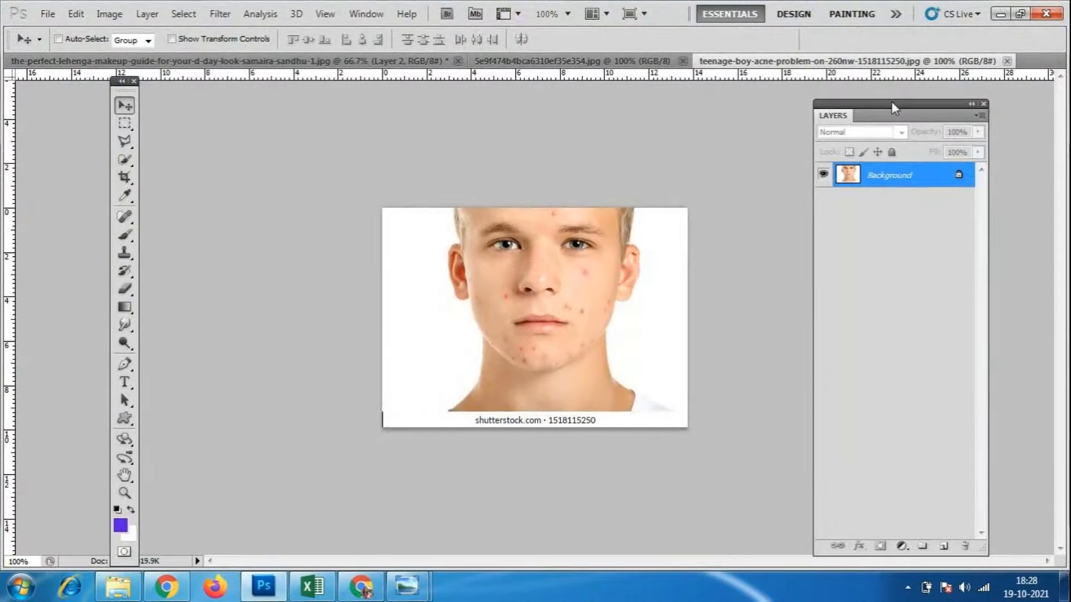
pyautogui.moveTo(890, 101); pyautogui.dragTo(880, 102)
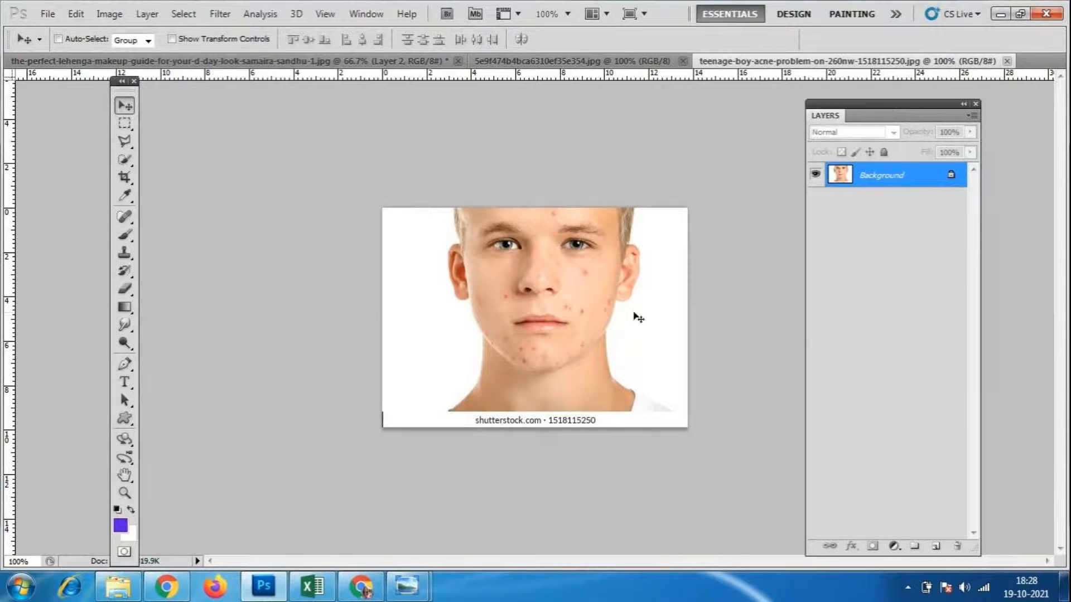
pyautogui.hotkey('ctrl', '+')
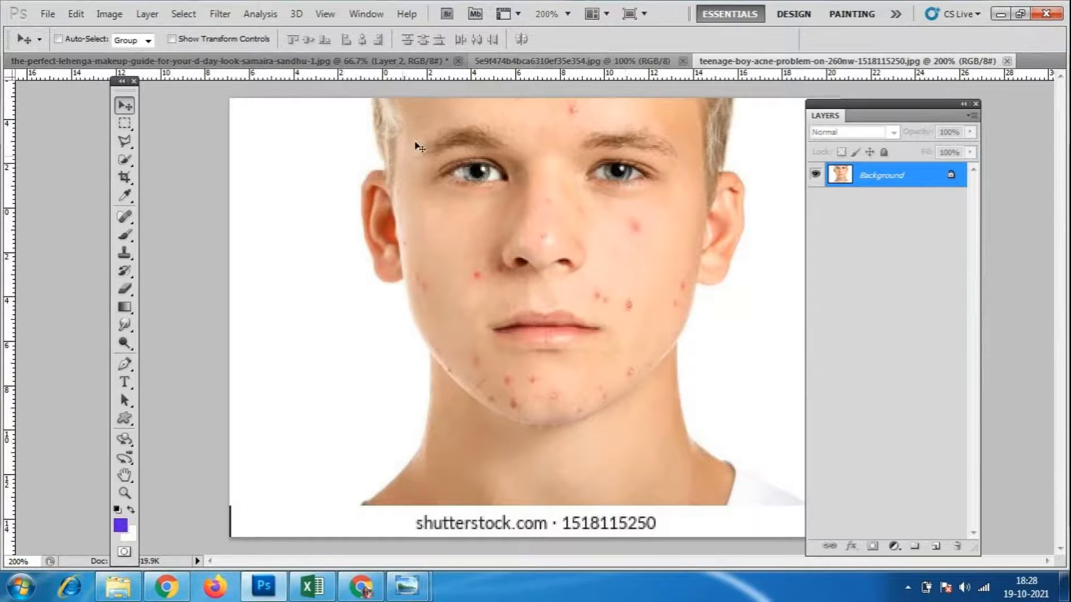
pyautogui.moveTo(926, 107); pyautogui.dragTo(965, 103)
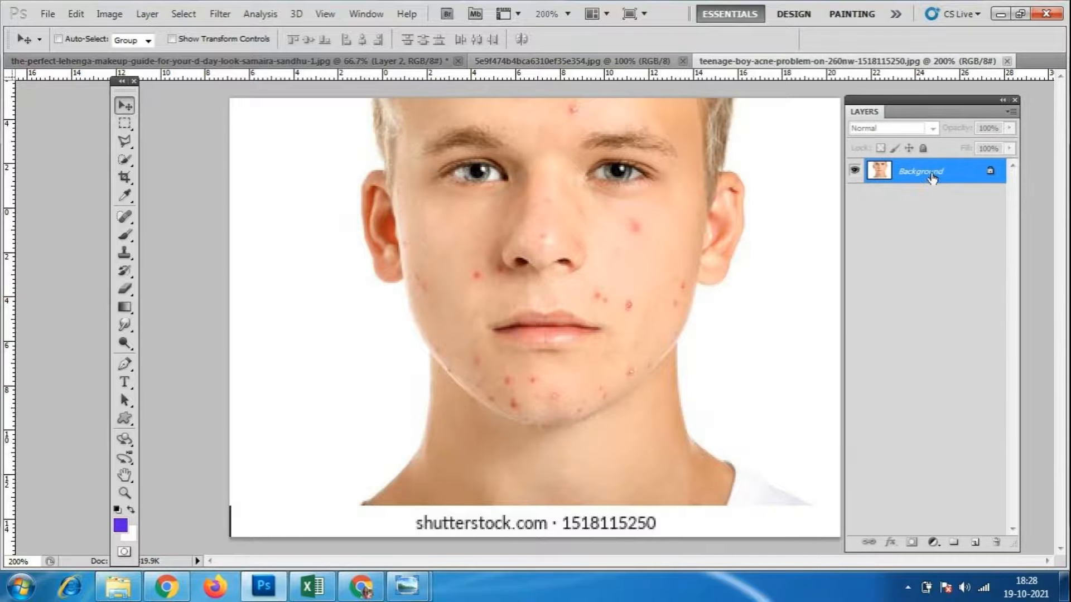
pyautogui.rightClick(933, 175)
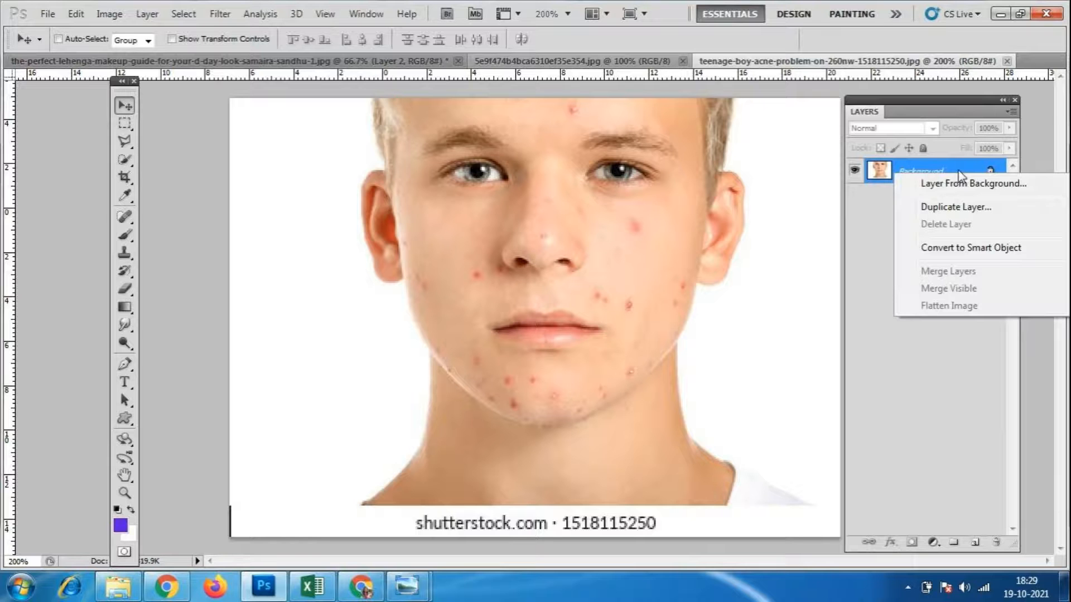
pyautogui.click(961, 214)
pyautogui.click(663, 181)
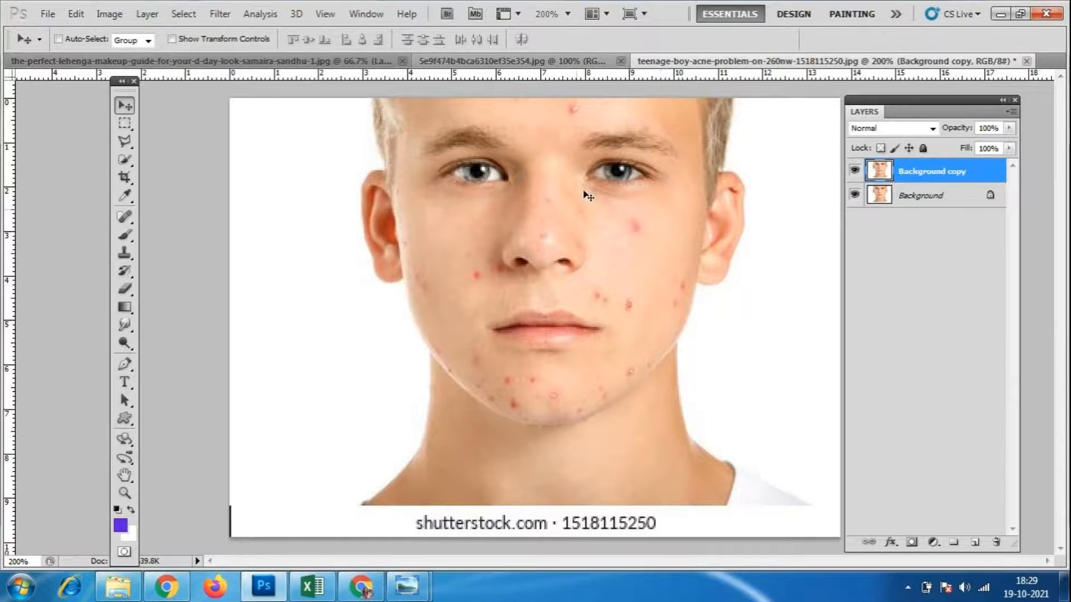
# - Switch to the GoToMeeting page in Chrome, mute the microphone and turn it back on
pyautogui.click(364, 591)
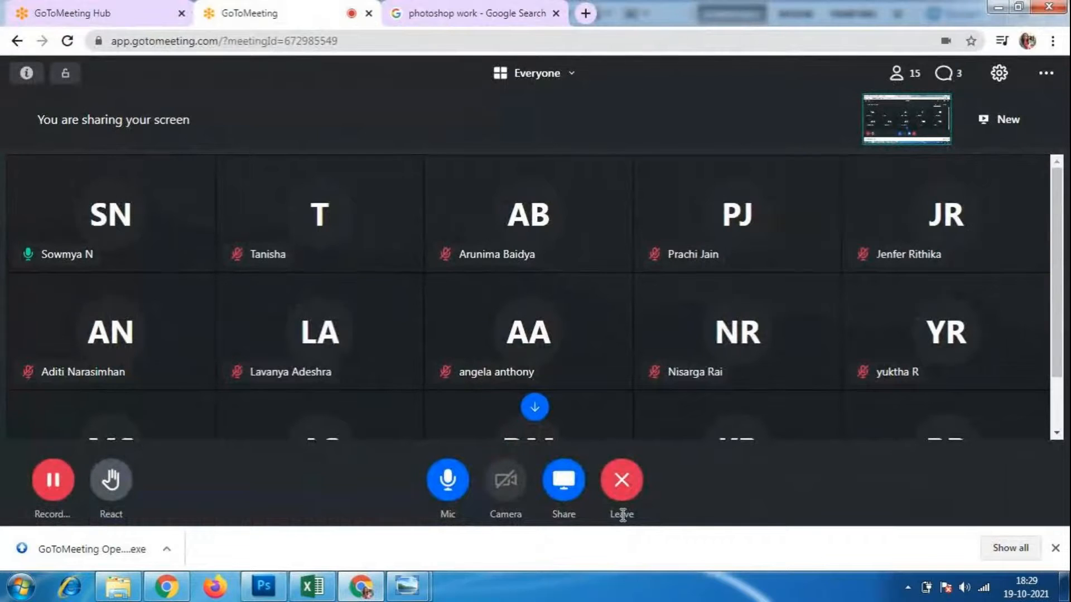
pyautogui.click(448, 480)
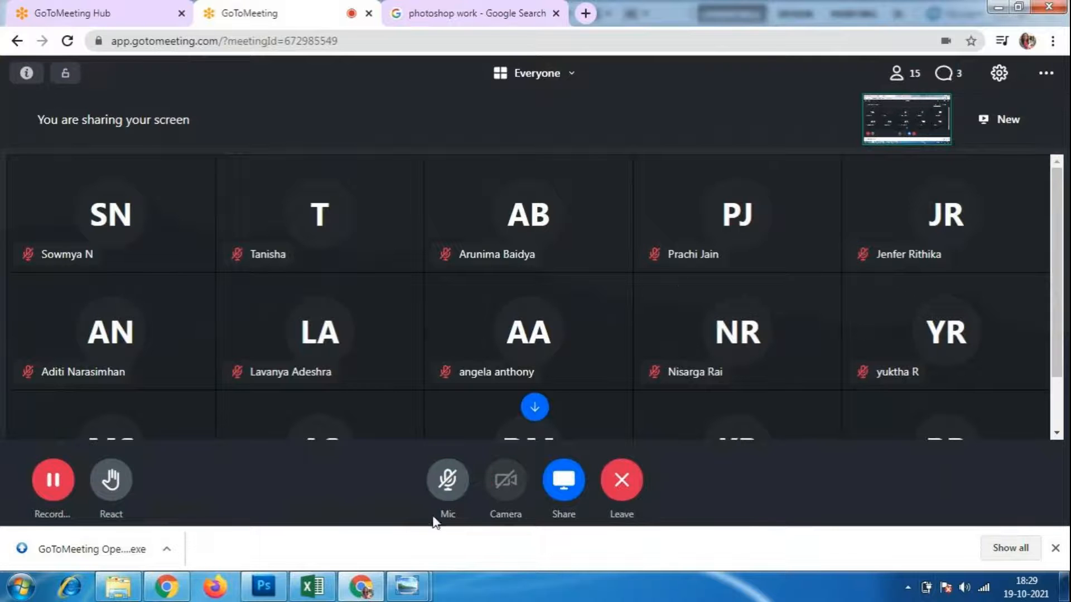
pyautogui.click(451, 488)
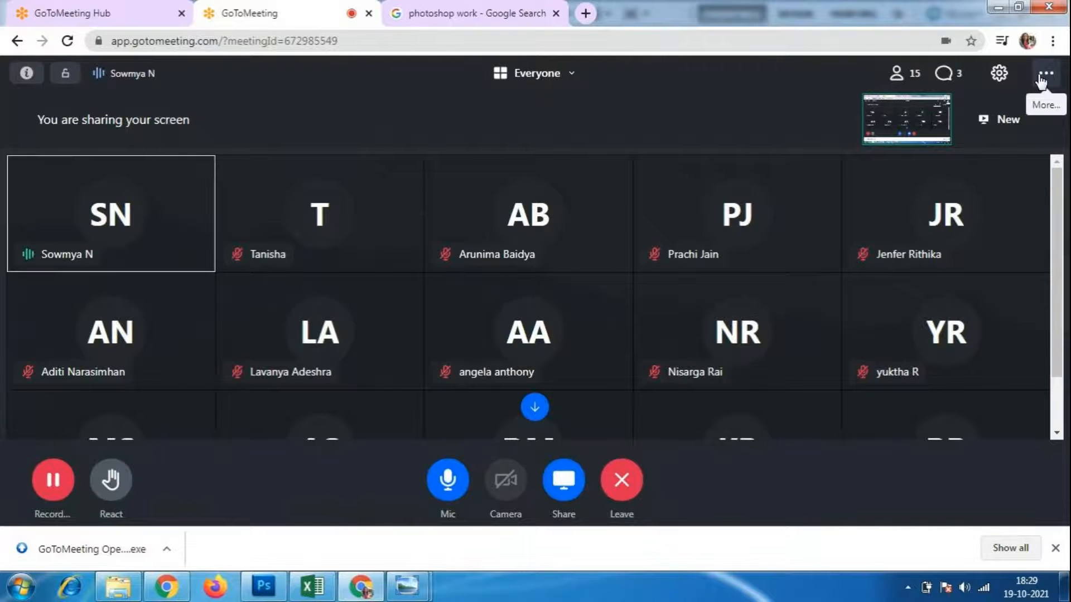
# - Switch from the online meeting to the teenage acne portrait in Photoshop
pyautogui.click(448, 480)
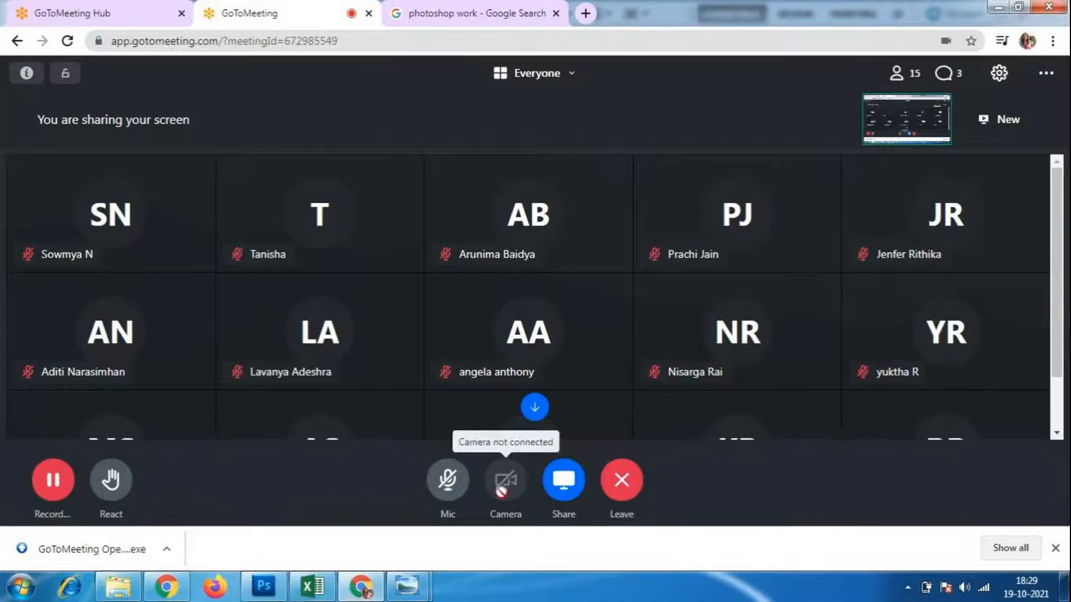
pyautogui.click(448, 479)
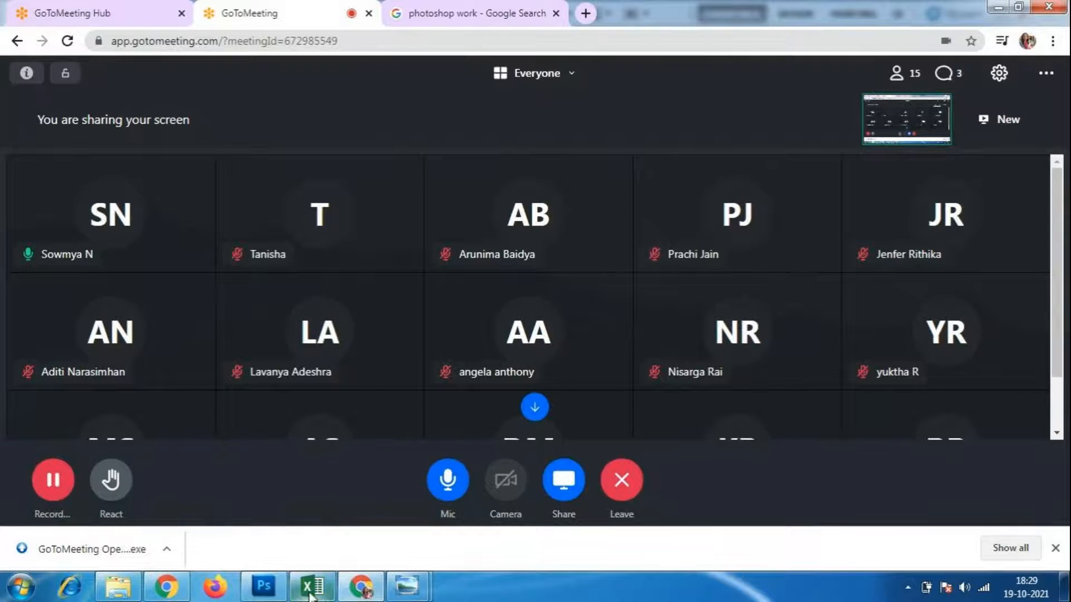
pyautogui.click(272, 590)
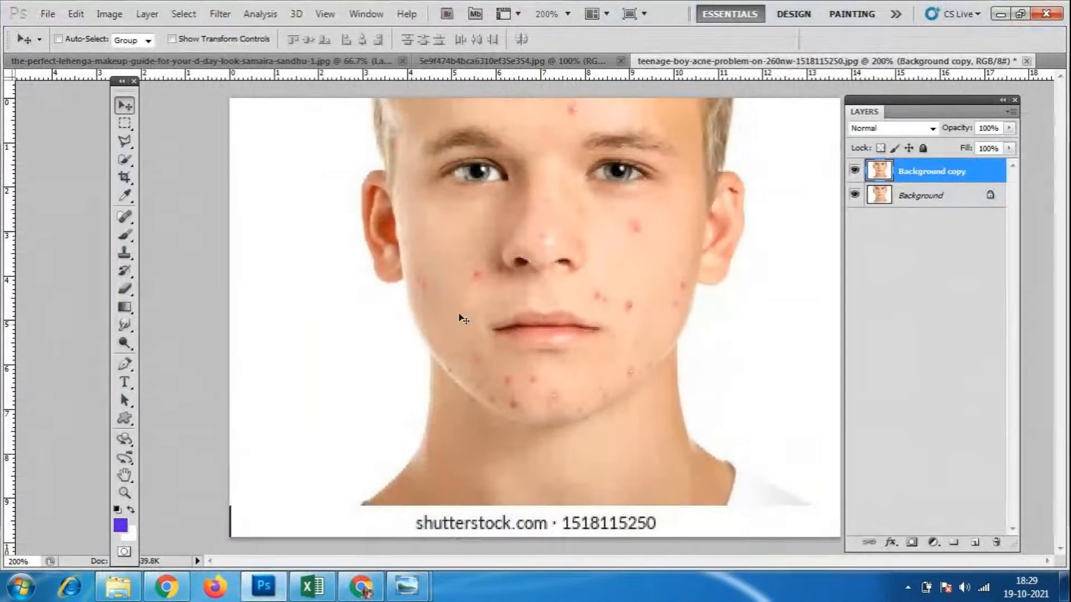
# - Choose the Spot Healing Brush tool for retouching the acne portrait
pyautogui.click(125, 219)
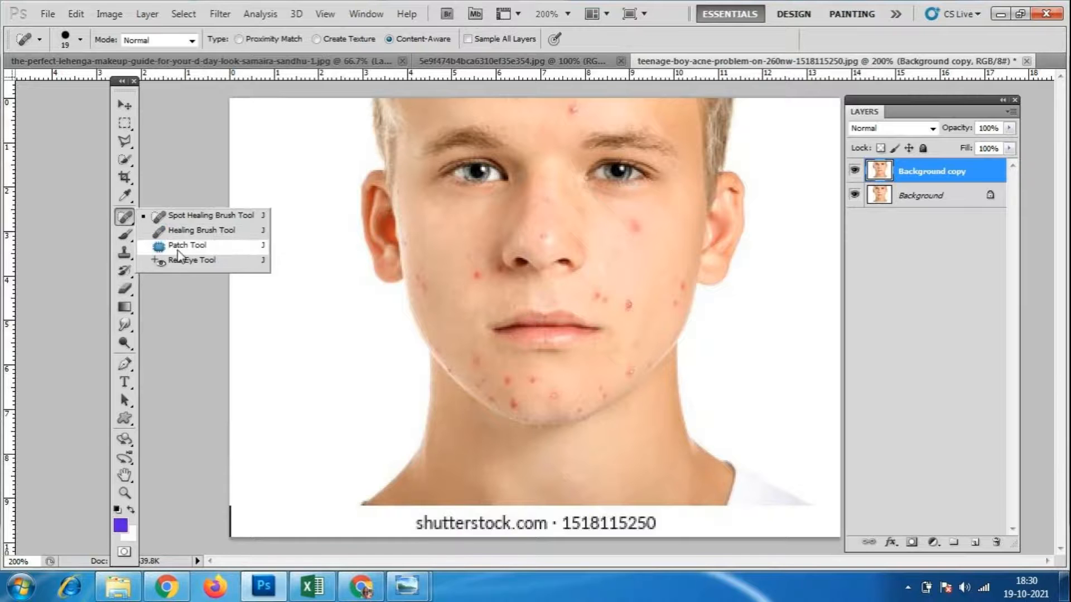
pyautogui.click(210, 217)
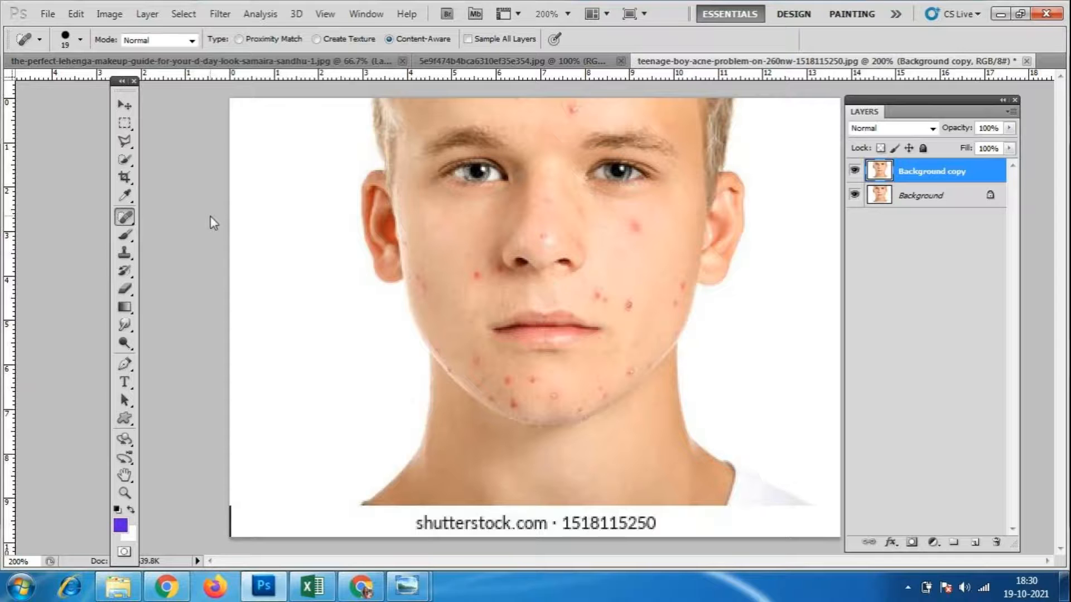
pyautogui.rightClick(129, 219)
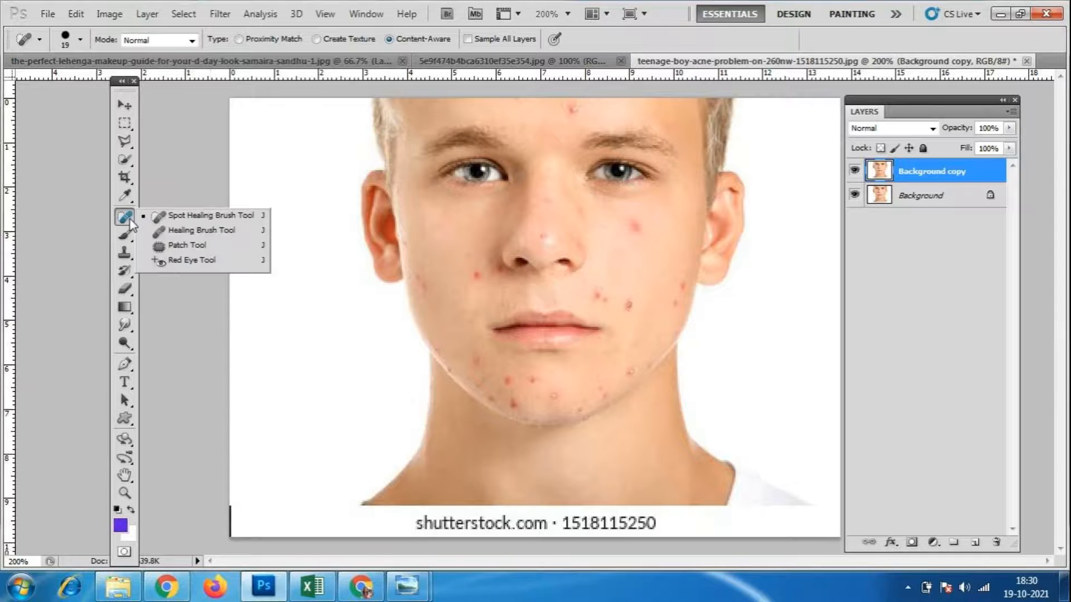
pyautogui.click(200, 217)
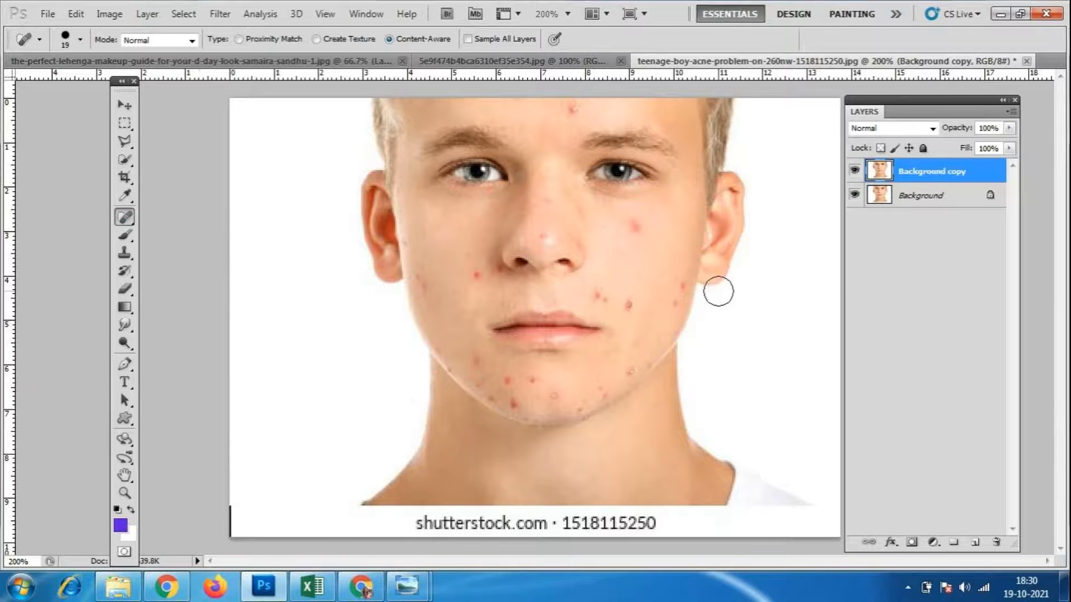
pyautogui.hotkey('ctrl', '+')
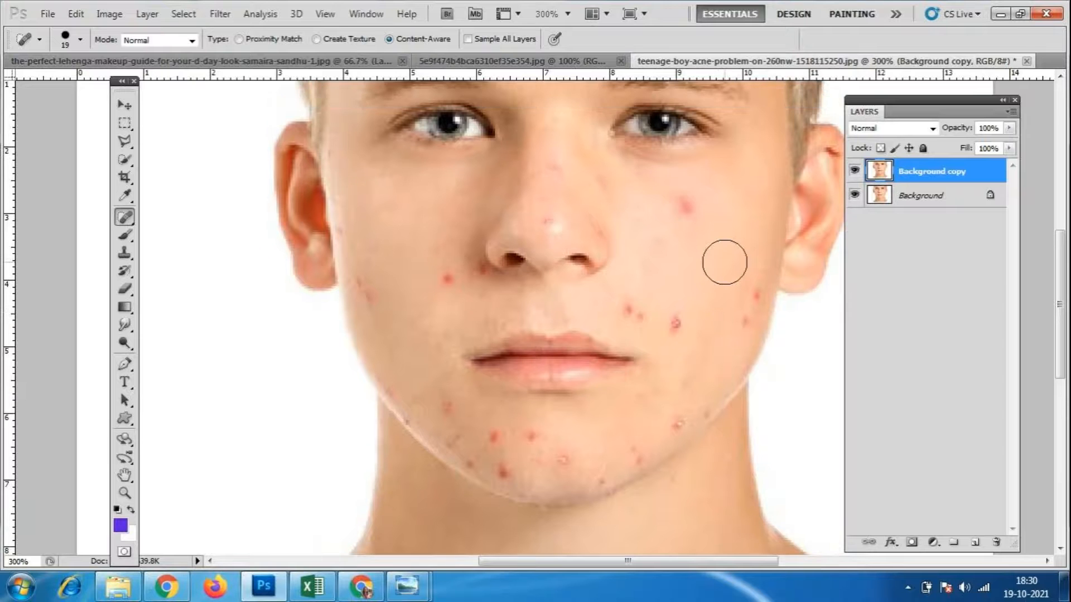
pyautogui.rightClick(126, 220)
pyautogui.click(205, 216)
pyautogui.click(342, 586)
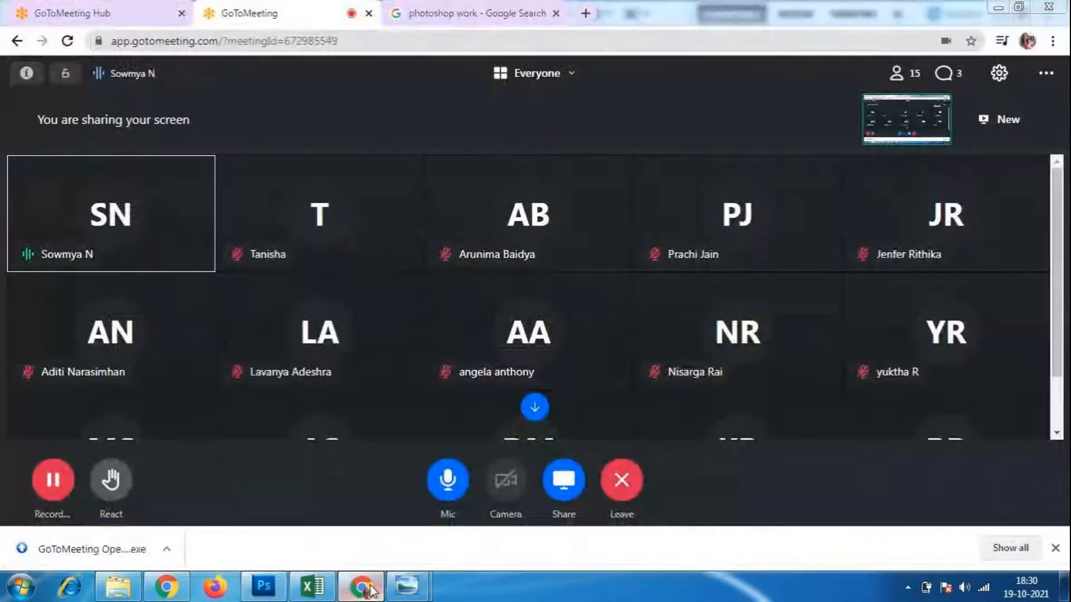
pyautogui.click(342, 587)
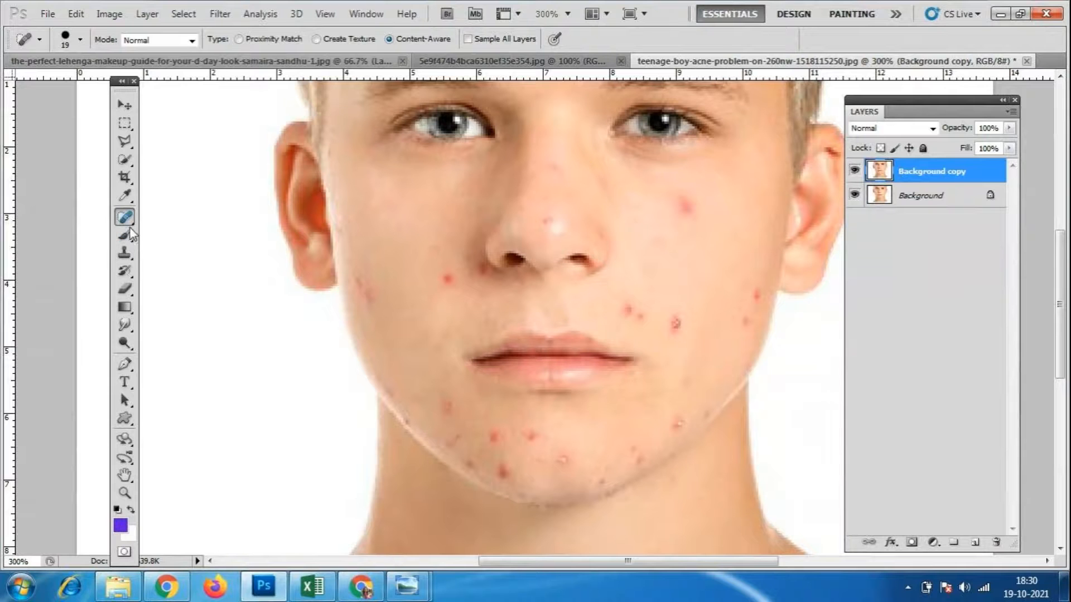
# - Set the Spot Healing Brush size to 15 px
pyautogui.click(80, 40)
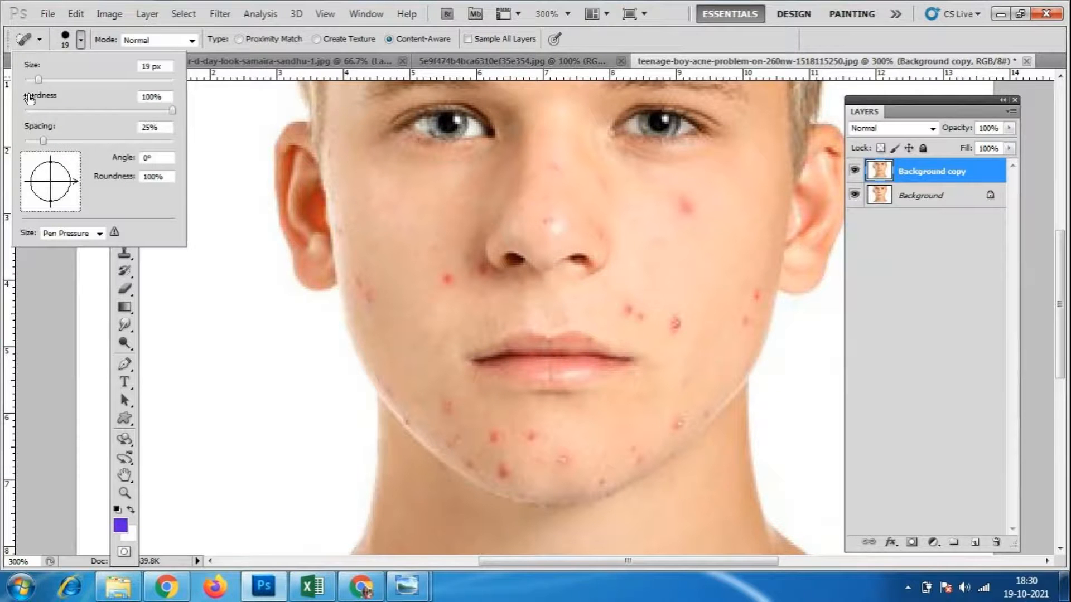
pyautogui.click(646, 43)
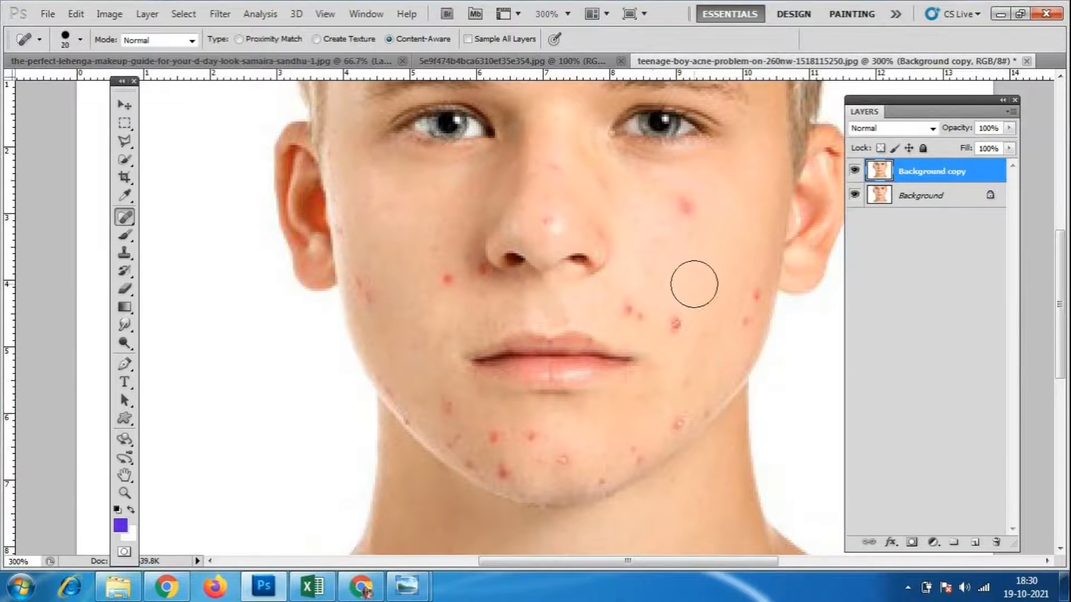
pyautogui.press(']')
pyautogui.press(']')
pyautogui.press(']')
pyautogui.press('[')
pyautogui.press('[')
pyautogui.press('[')
pyautogui.press('[')
pyautogui.press('[')
pyautogui.press('[')
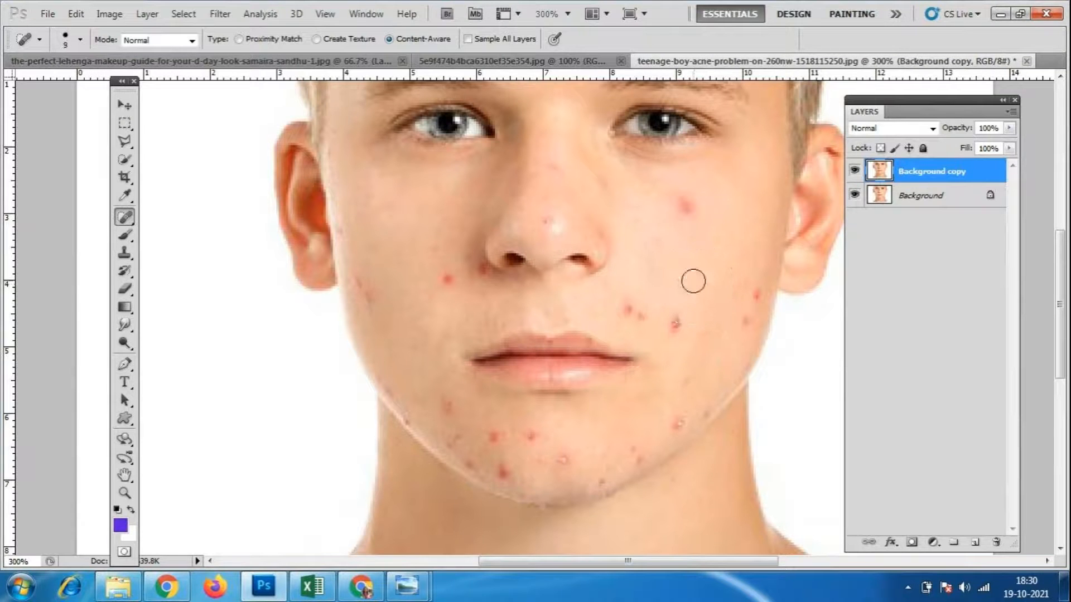
pyautogui.press(']')
# - Heal the pimples on both inner cheeks and the nose on the Background copy layer
pyautogui.click(678, 326)
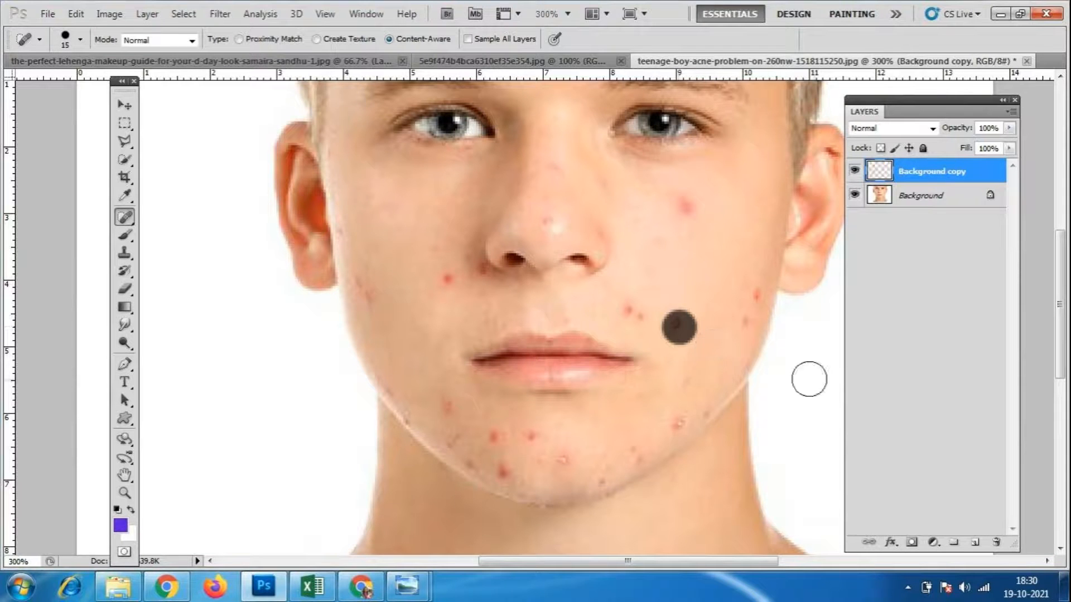
pyautogui.click(630, 310)
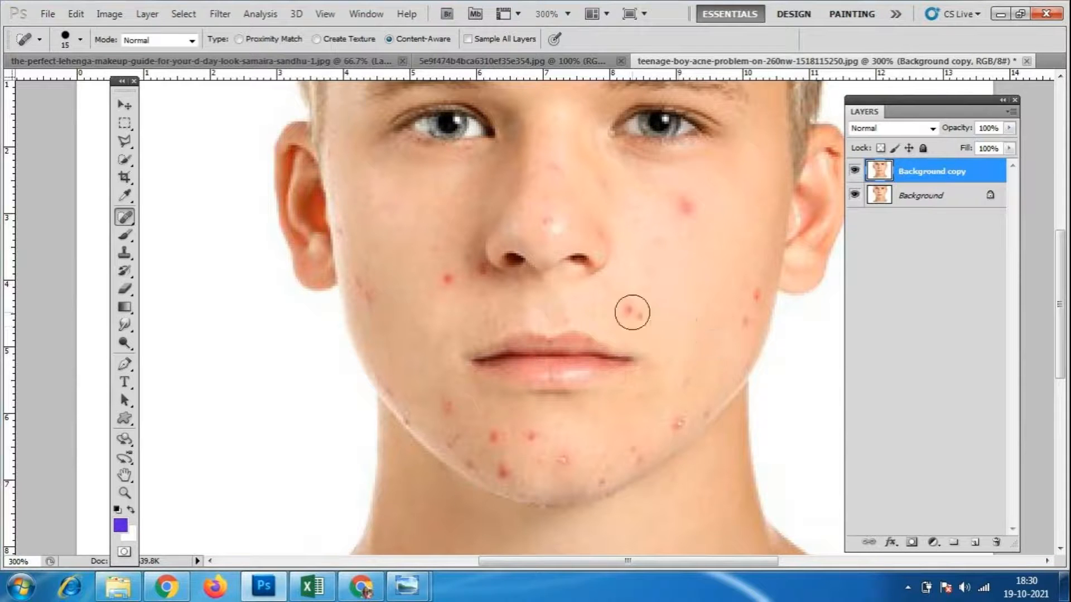
pyautogui.click(694, 208)
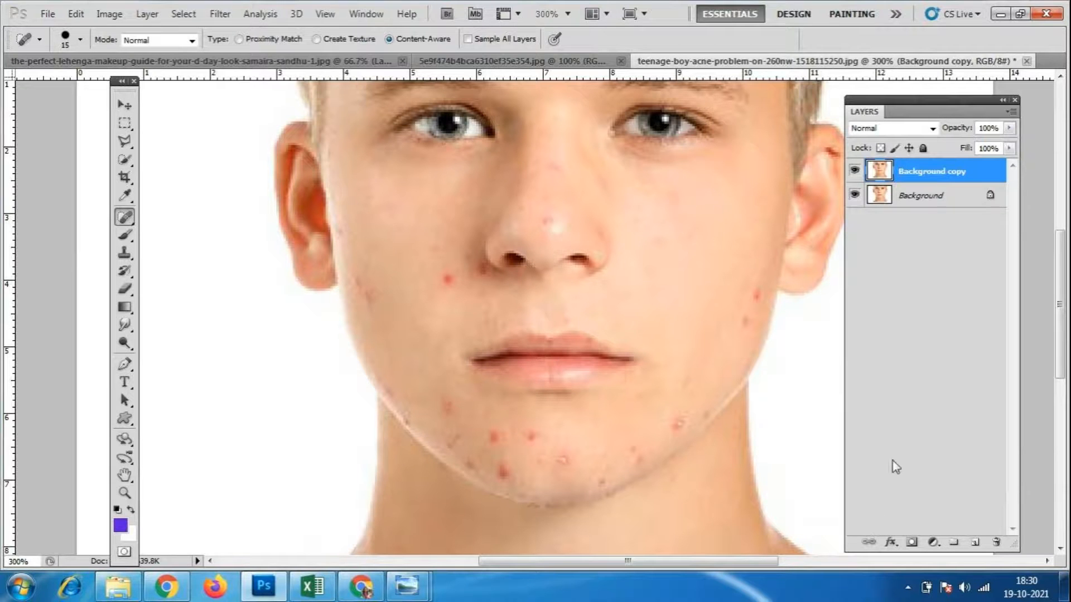
pyautogui.moveTo(544, 293)
pyautogui.mouseDown()
pyautogui.moveTo(418, 276)
pyautogui.moveTo(306, 299)
pyautogui.moveTo(575, 357)
pyautogui.mouseUp()
pyautogui.hotkey('ctrl', 'z')
pyautogui.click(445, 277)
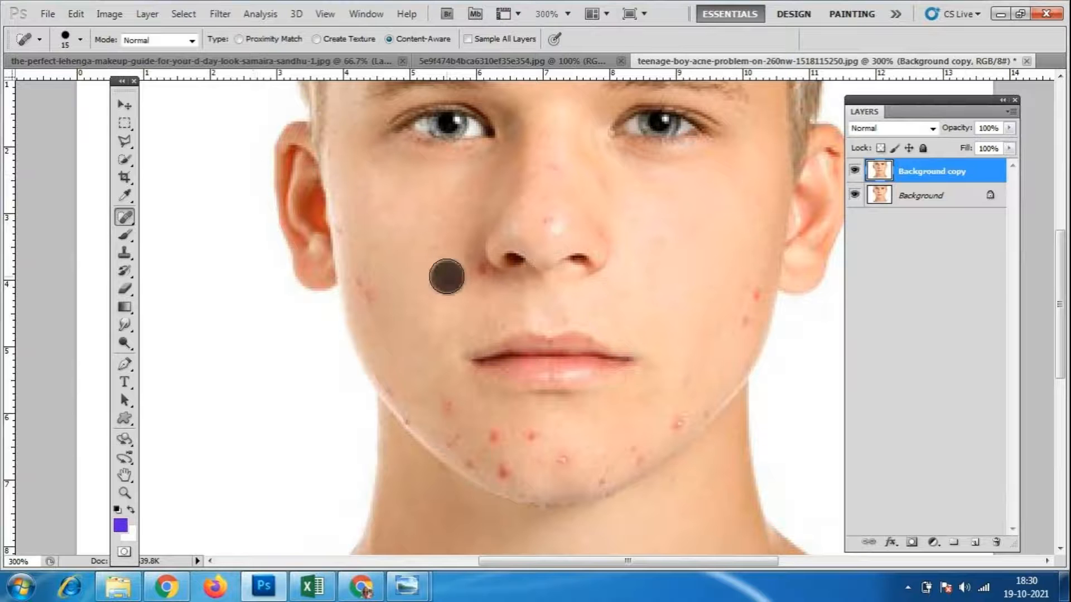
pyautogui.click(547, 218)
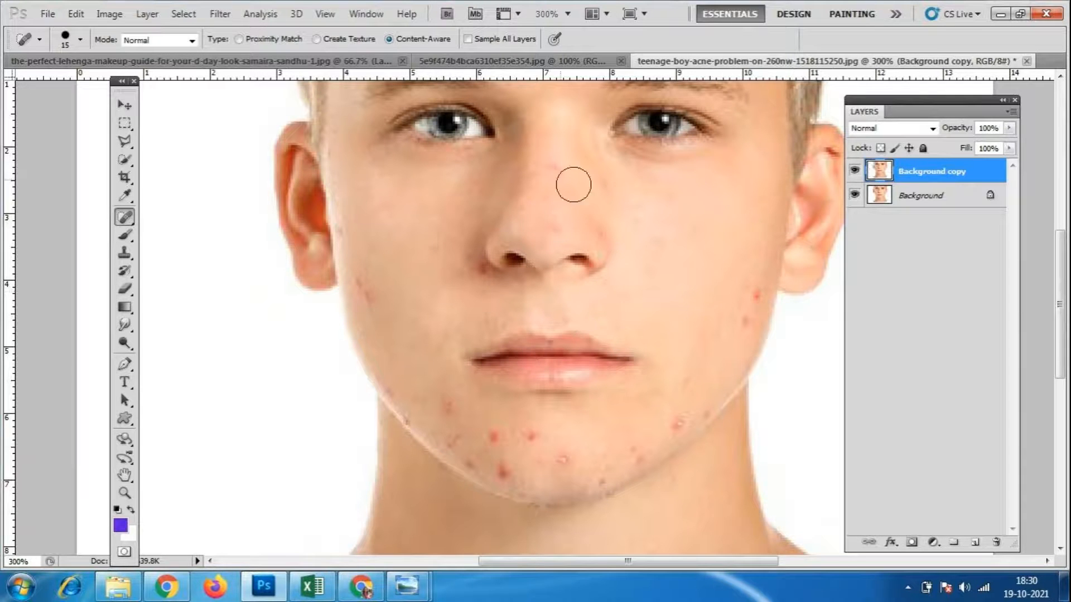
pyautogui.click(555, 170)
pyautogui.click(744, 330)
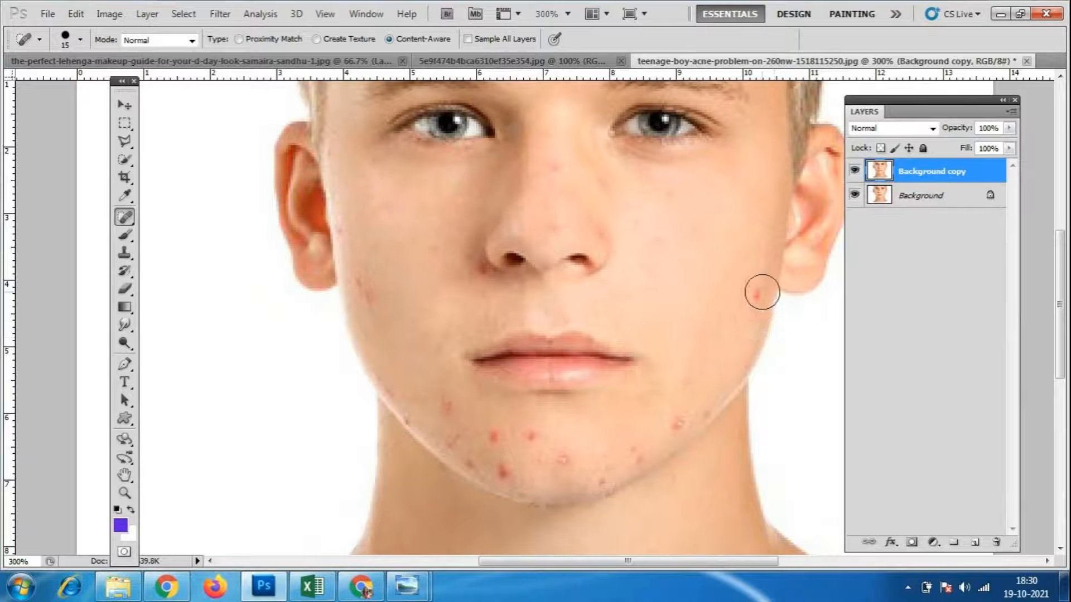
pyautogui.hotkey('ctrl', 'alt', 'z')
pyautogui.hotkey('ctrl', 'alt', 'z')
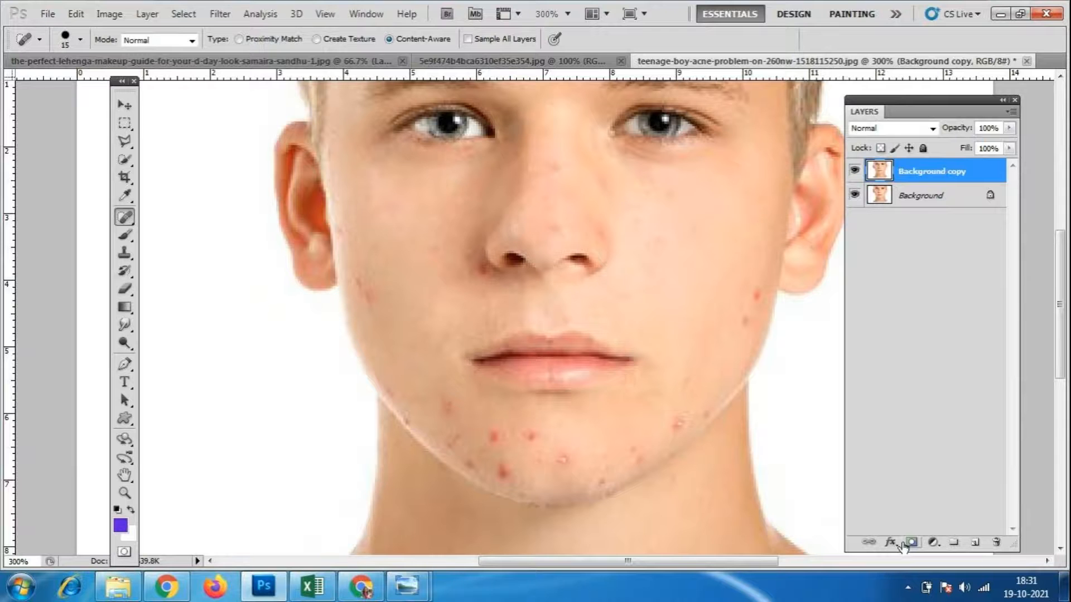
# - Reduce the brush to 10 px and heal the pimples near the outer edges of both cheeks
pyautogui.press('[')
pyautogui.click(761, 297)
pyautogui.hotkey('ctrl', 'z')
pyautogui.click(755, 299)
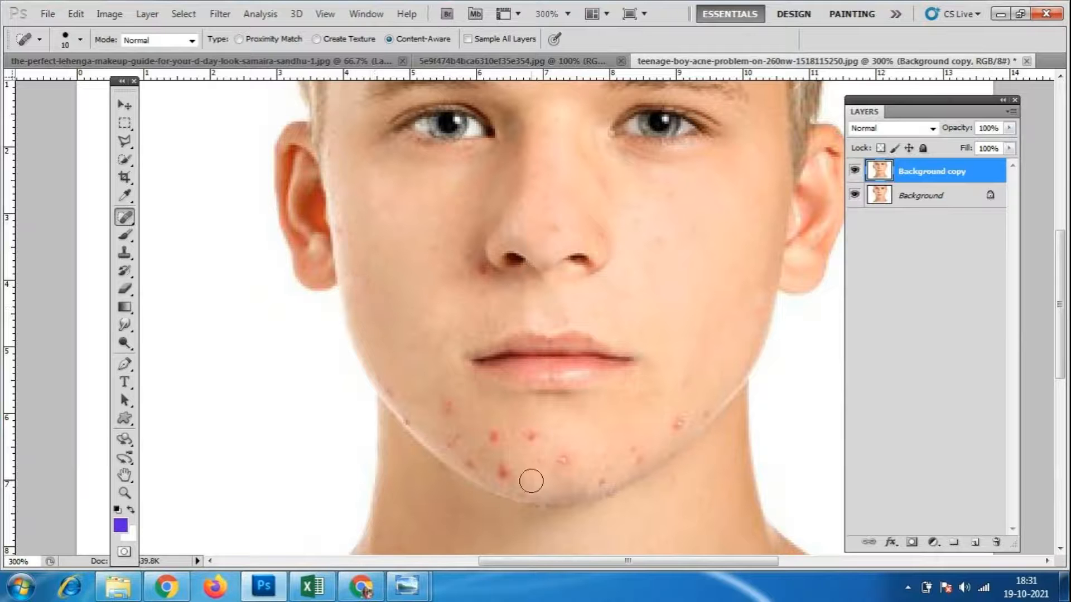
# - Heal the pimples in the middle of the chin and along the jaw on the portrait's right-hand side
pyautogui.click(529, 437)
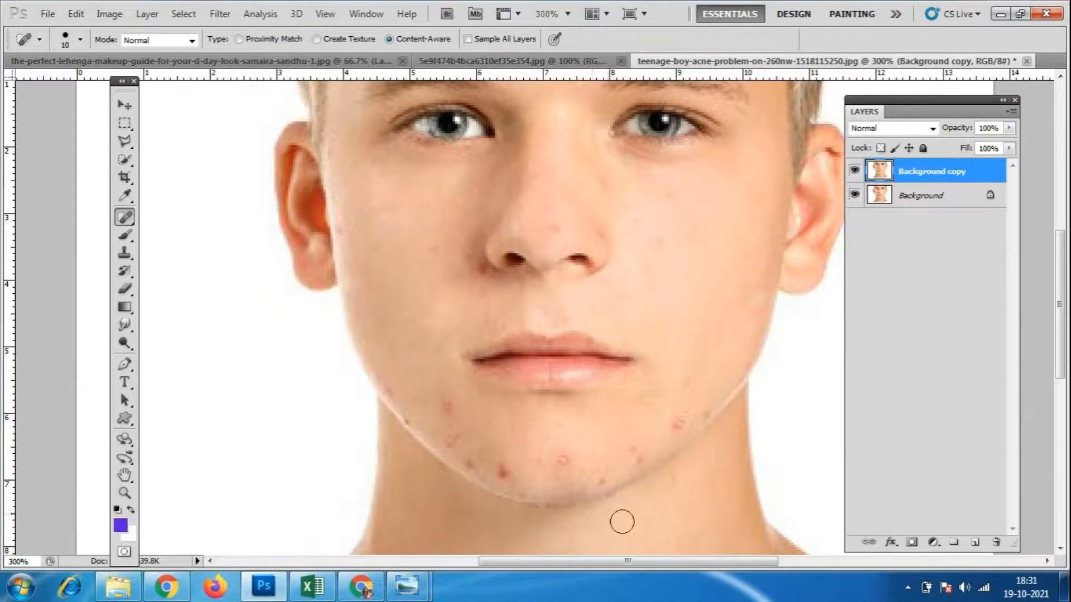
pyautogui.click(563, 463)
pyautogui.click(599, 483)
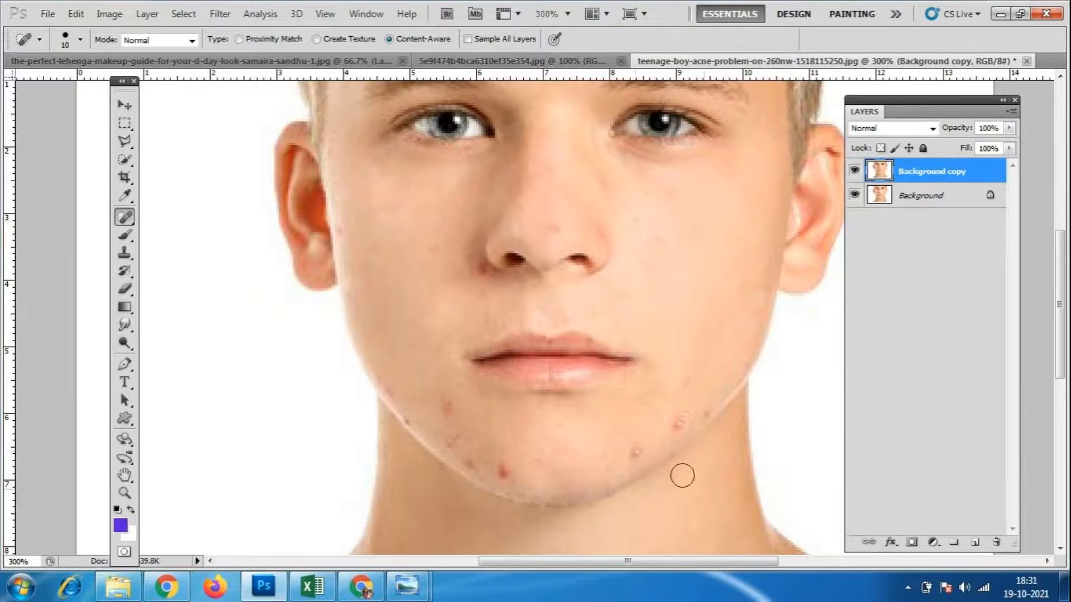
pyautogui.click(636, 451)
pyautogui.click(682, 425)
# - Heal the pimples on the portrait's left-hand chin and jaw, and retouch the opposite chin spot again
pyautogui.click(503, 472)
pyautogui.click(501, 470)
pyautogui.click(474, 463)
pyautogui.click(468, 461)
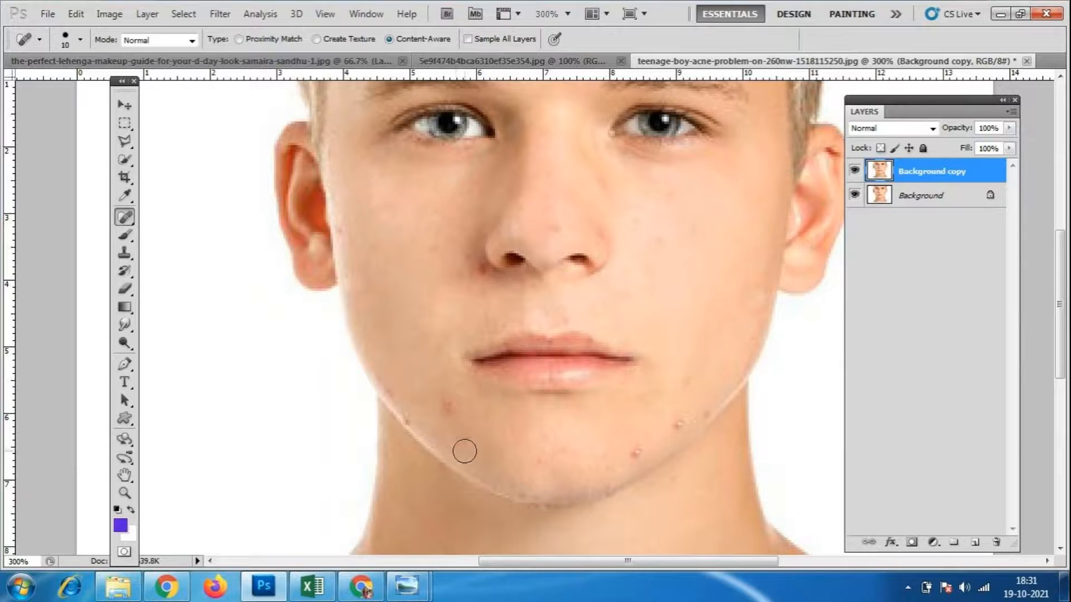
pyautogui.click(444, 407)
pyautogui.click(405, 419)
pyautogui.hotkey('ctrl', 'z')
pyautogui.click(388, 392)
pyautogui.click(635, 449)
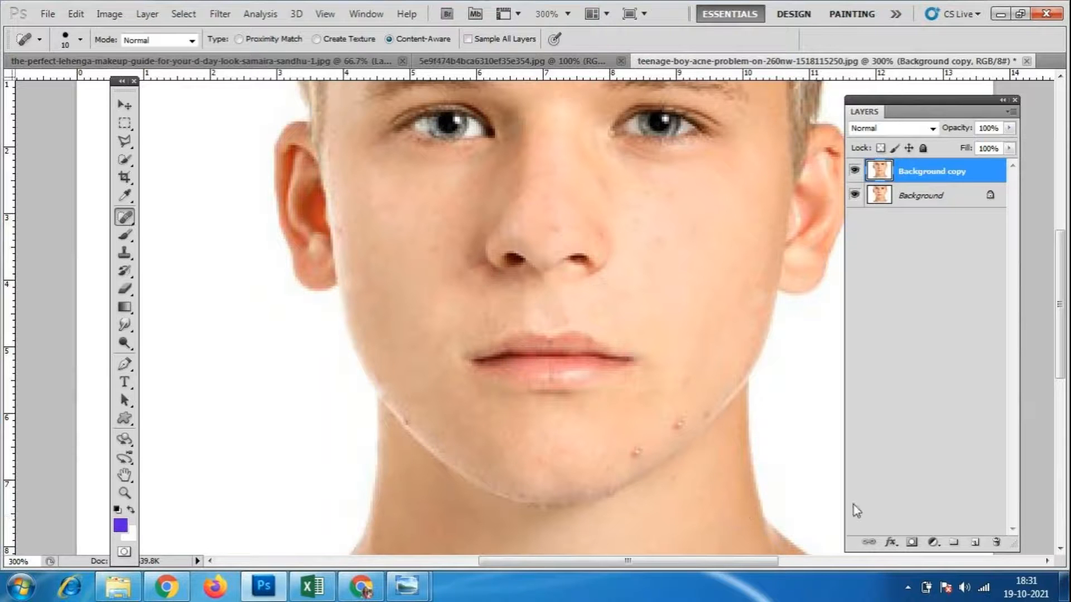
# - Heal the pimple on the forehead above the nose
pyautogui.scroll(1, 742, 360)
pyautogui.scroll(5, 742, 360)
pyautogui.click(596, 221)
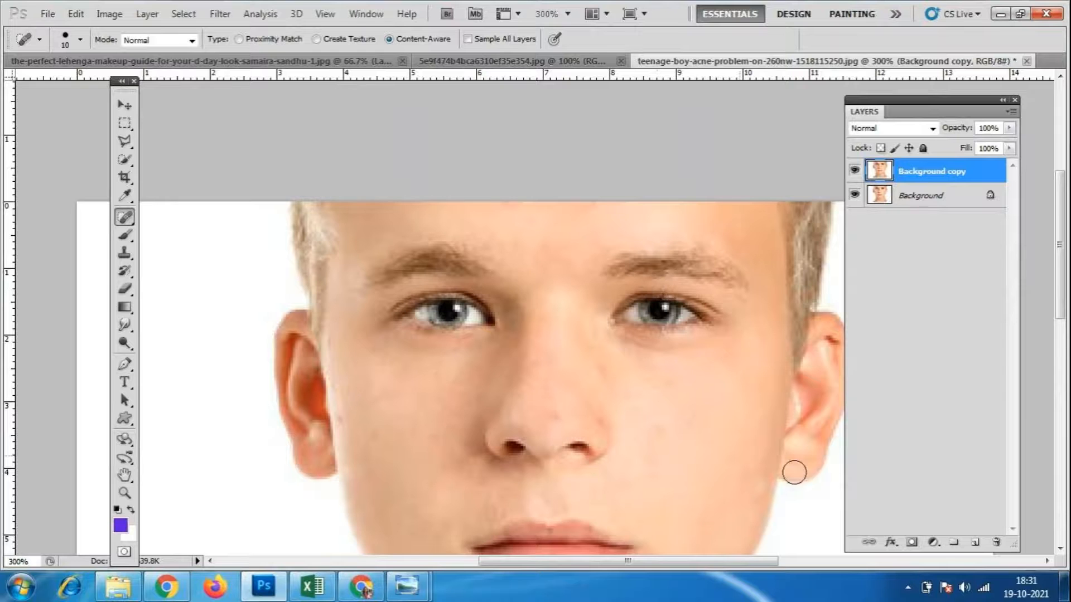
pyautogui.scroll(-5, 707, 401)
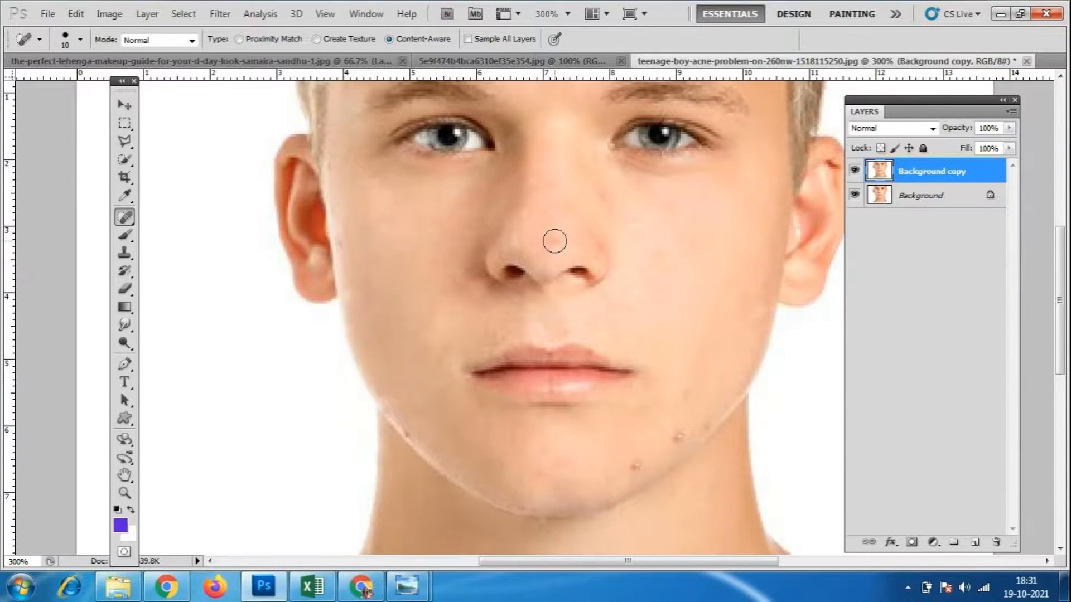
# - Toggle the Background copy layer's visibility repeatedly to compare the retouched skin with the original, leaving the layer shown
pyautogui.click(853, 171)
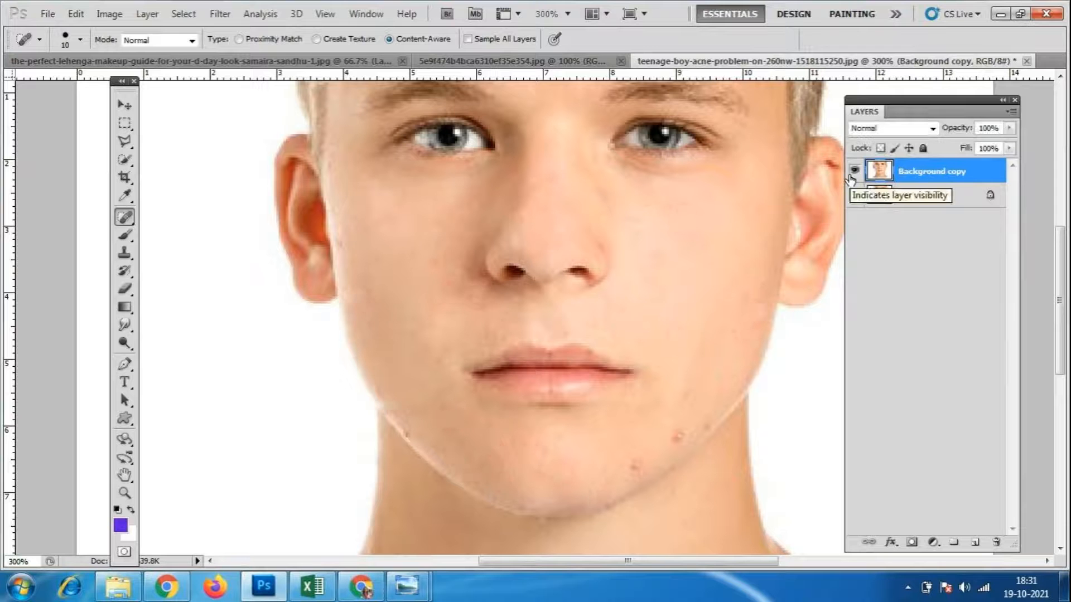
pyautogui.click(849, 176)
pyautogui.click(849, 176)
pyautogui.click(850, 176)
pyautogui.click(849, 177)
pyautogui.click(849, 176)
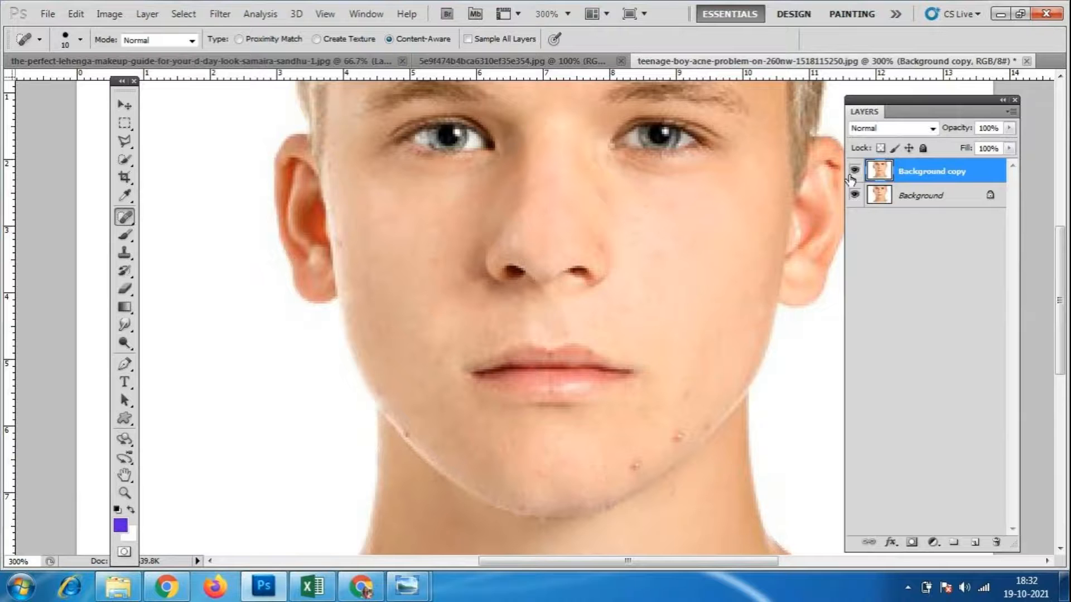
# - Reselect the Spot Healing Brush and heal the remaining blemishes on the chin and both sides of the jawline
pyautogui.click(125, 218)
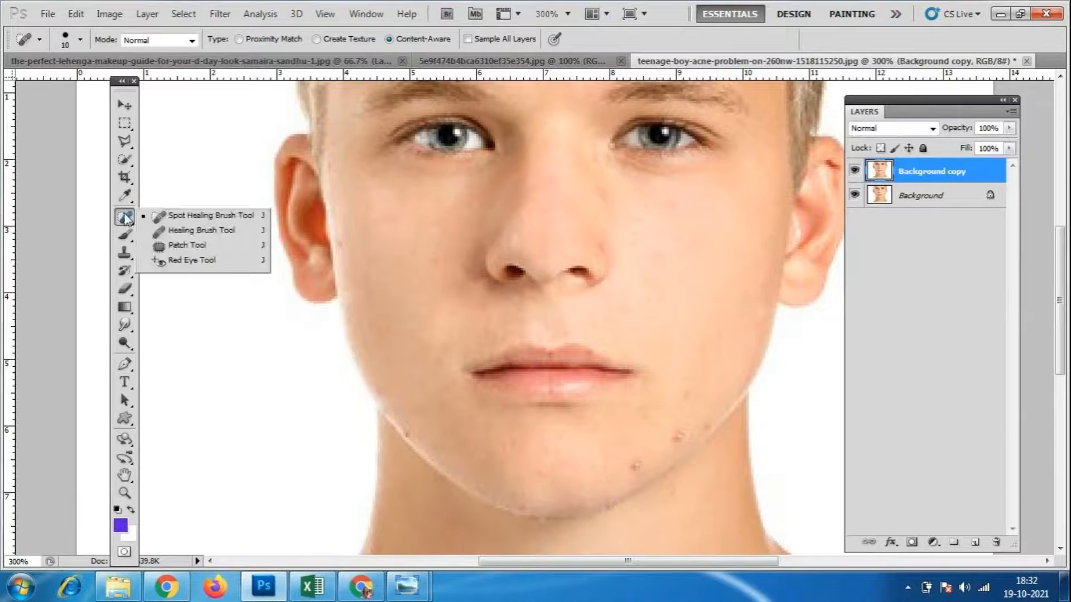
pyautogui.click(219, 217)
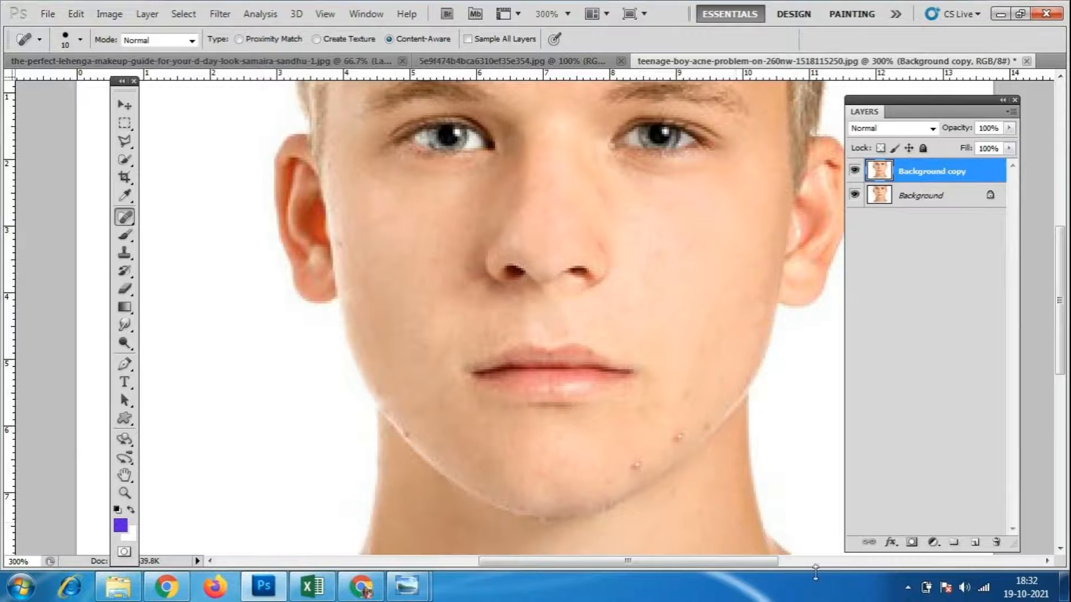
pyautogui.click(682, 437)
pyautogui.click(703, 425)
pyautogui.click(686, 394)
pyautogui.click(491, 437)
pyautogui.moveTo(418, 436); pyautogui.dragTo(401, 421)
# - Heal the small marks on the skin just above both eyebrows
pyautogui.scroll(2, 552, 385)
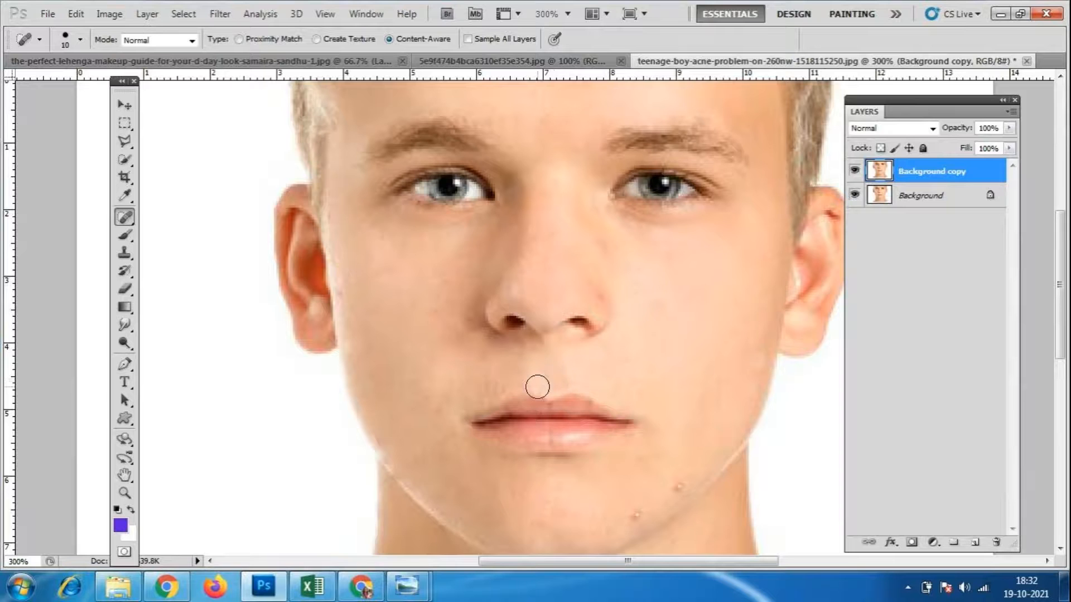
pyautogui.scroll(2, 537, 387)
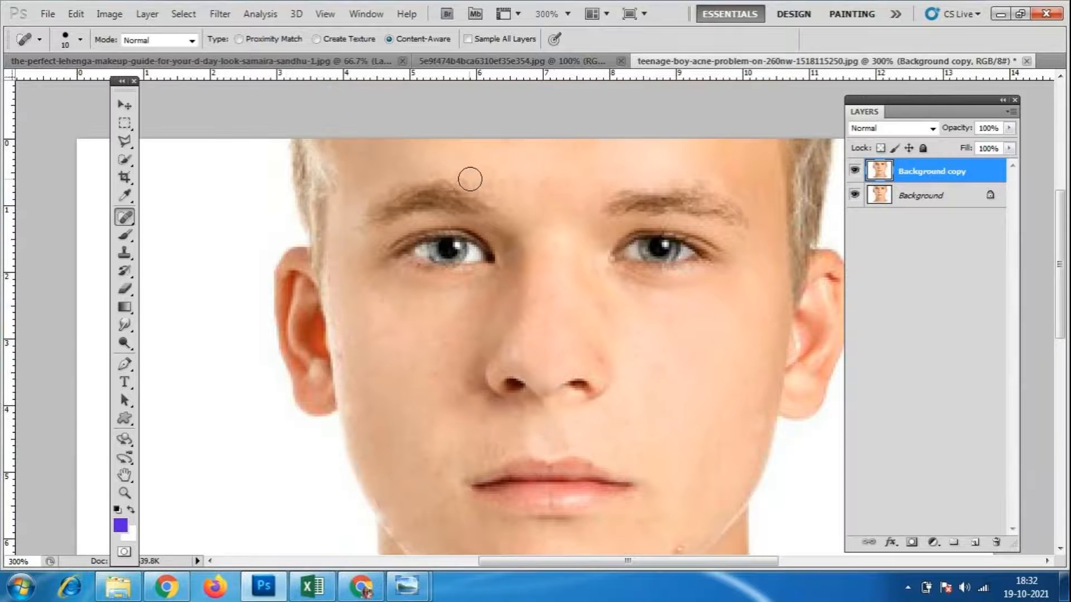
pyautogui.click(453, 176)
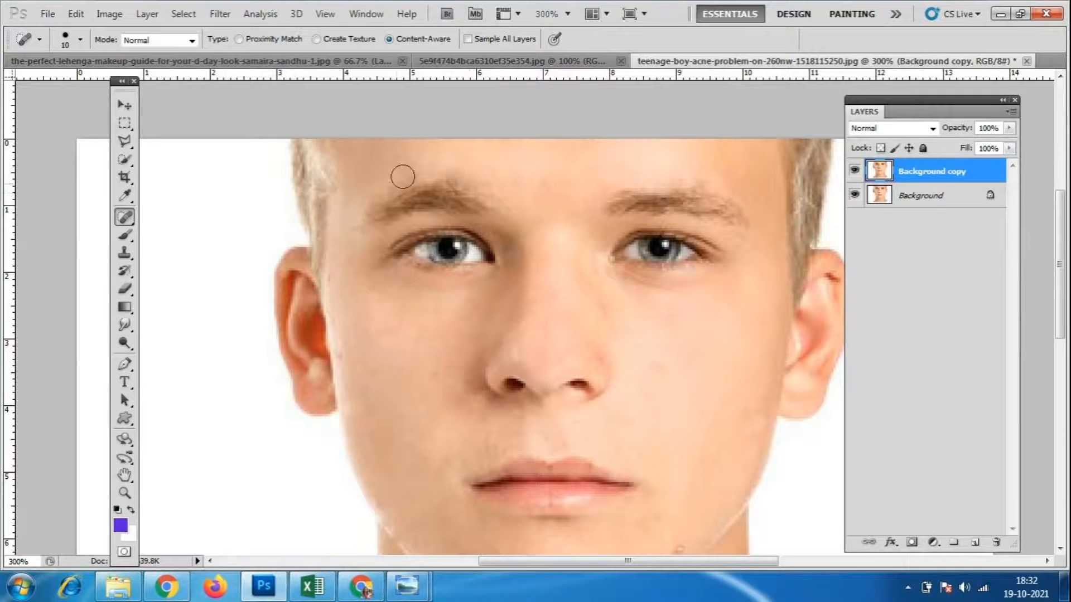
pyautogui.click(701, 178)
pyautogui.click(712, 180)
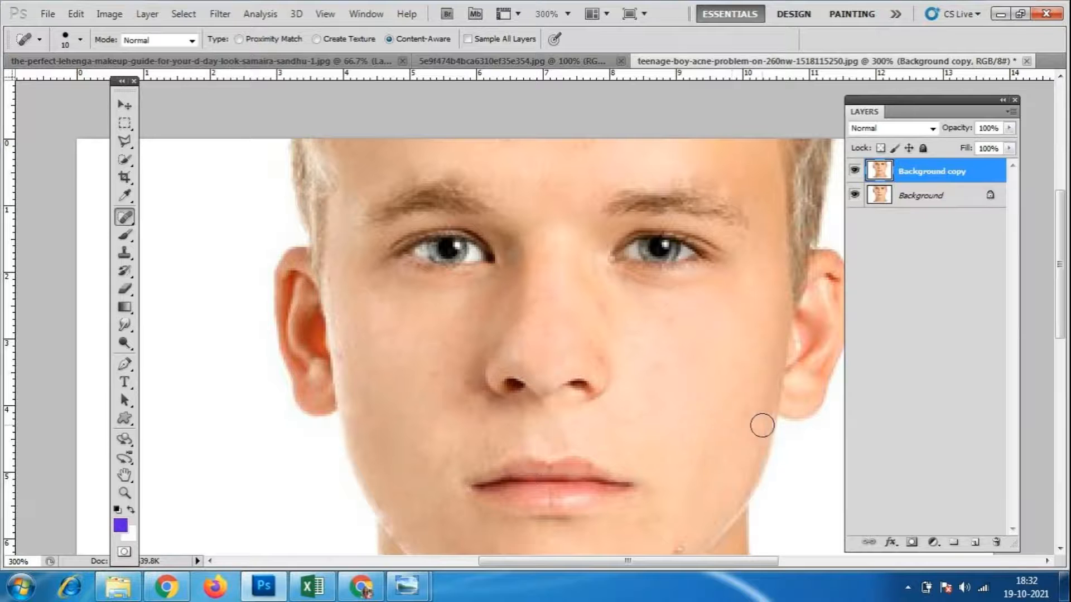
# - Delete the retouched Background copy layer, confirming the deletion, so the original portrait can be retouched again
pyautogui.hotkey('ctrl', '-')
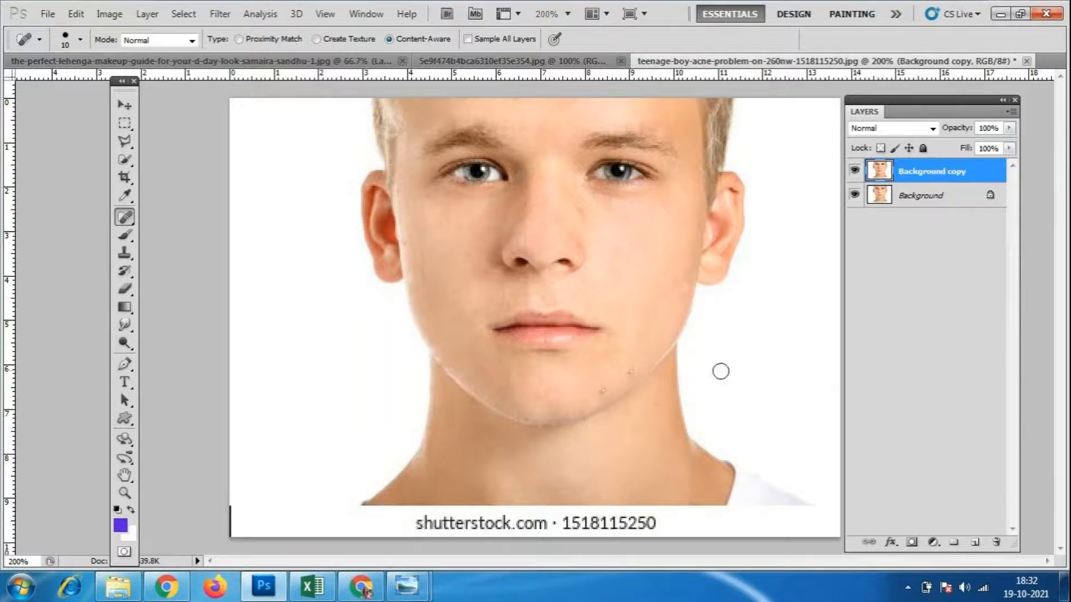
pyautogui.moveTo(915, 102); pyautogui.dragTo(926, 101)
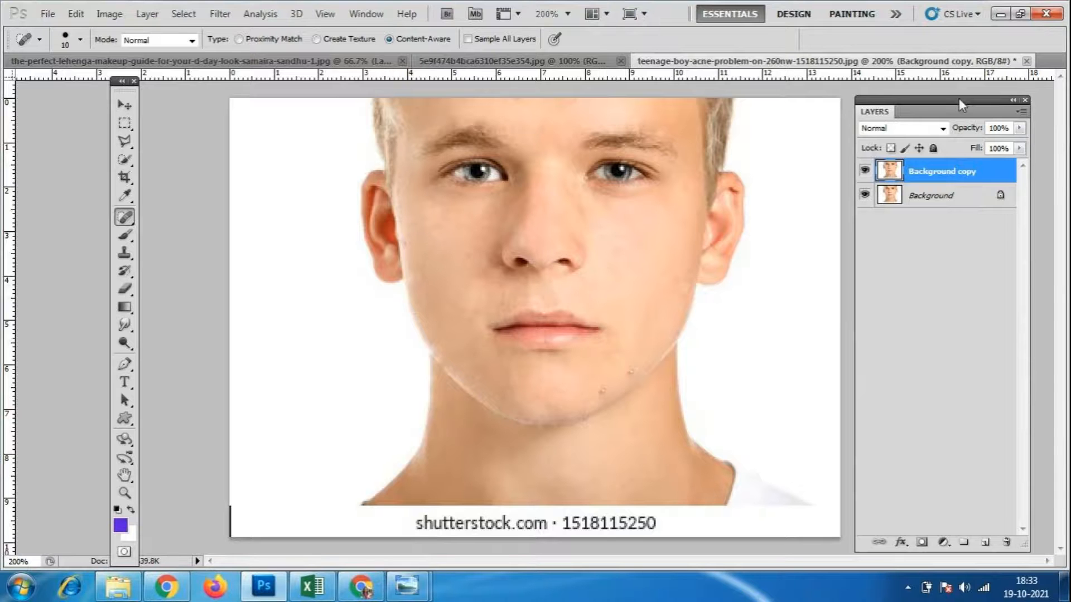
pyautogui.moveTo(958, 98); pyautogui.dragTo(959, 73)
pyautogui.click(1006, 519)
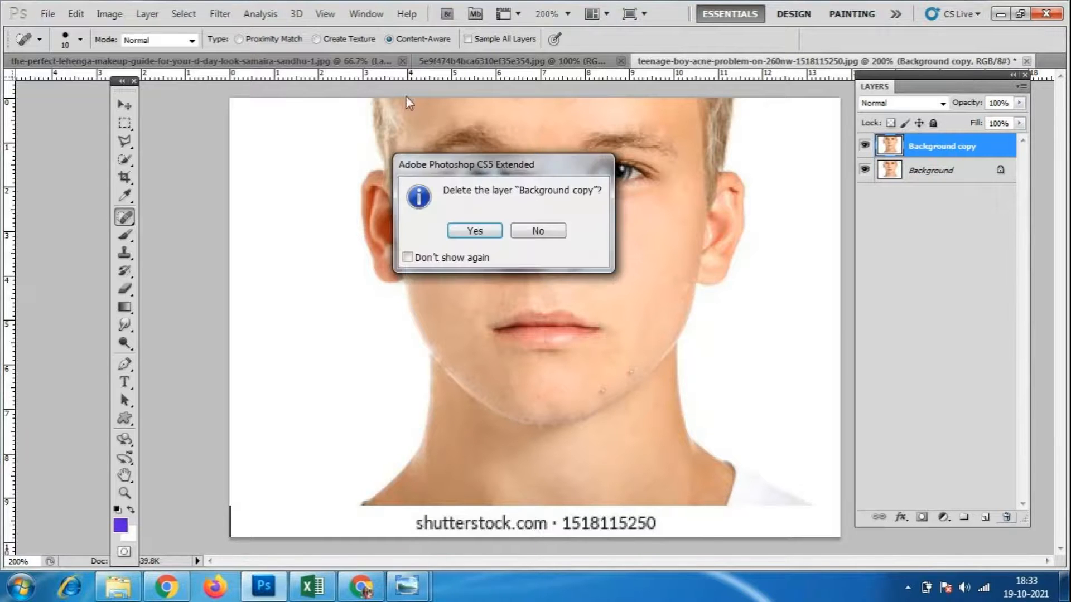
pyautogui.click(451, 230)
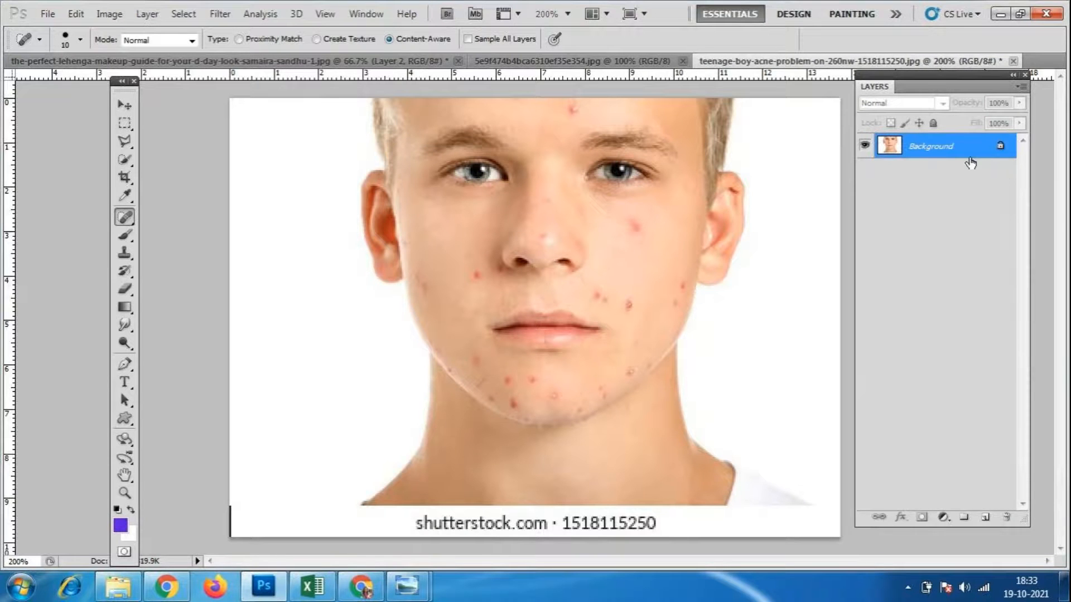
# - Duplicate the Background layer, keeping the default name Background copy
pyautogui.rightClick(933, 143)
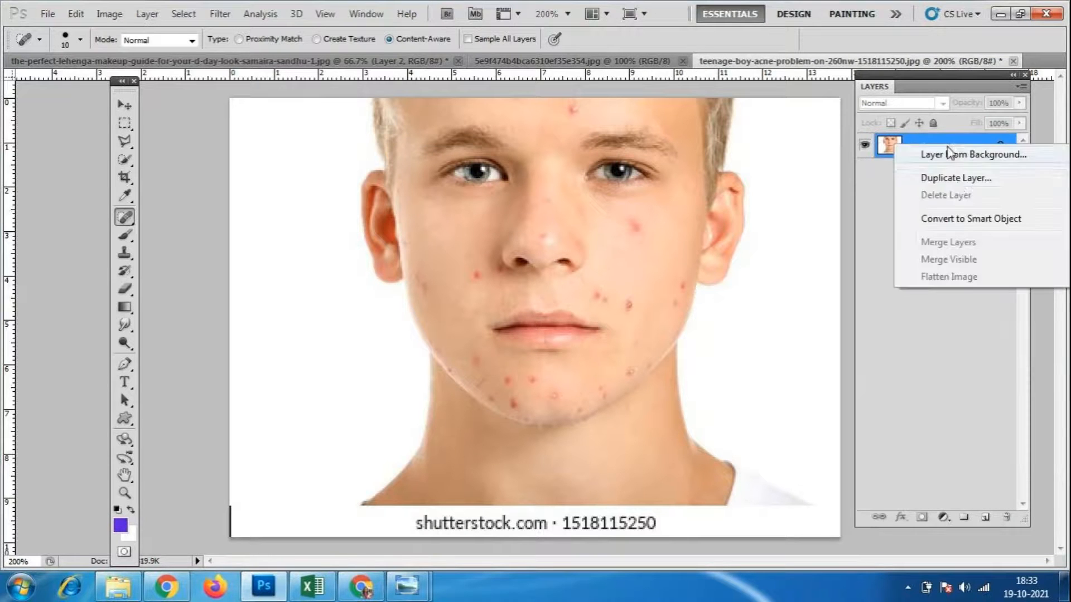
pyautogui.click(955, 179)
pyautogui.click(698, 171)
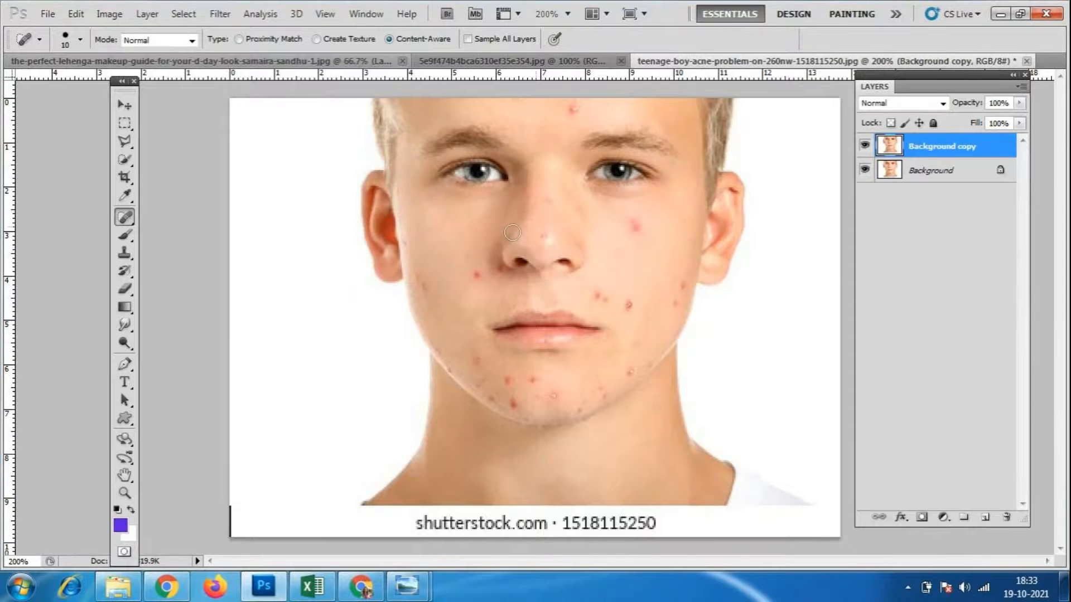
# - Switch to the Healing Brush Tool and set its brush size to 15 for work on the face
pyautogui.rightClick(125, 217)
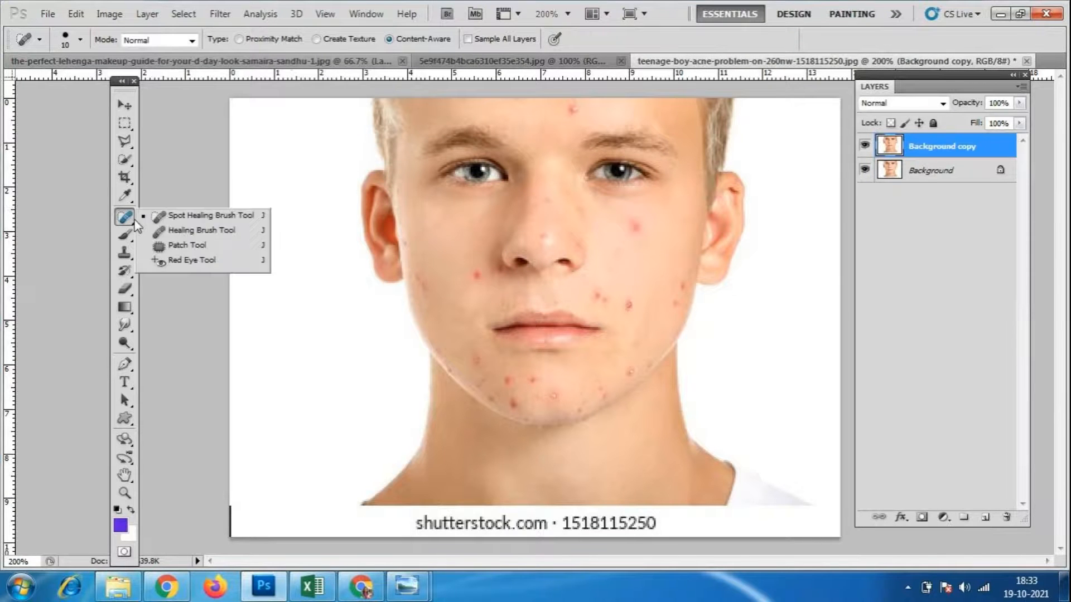
pyautogui.click(202, 230)
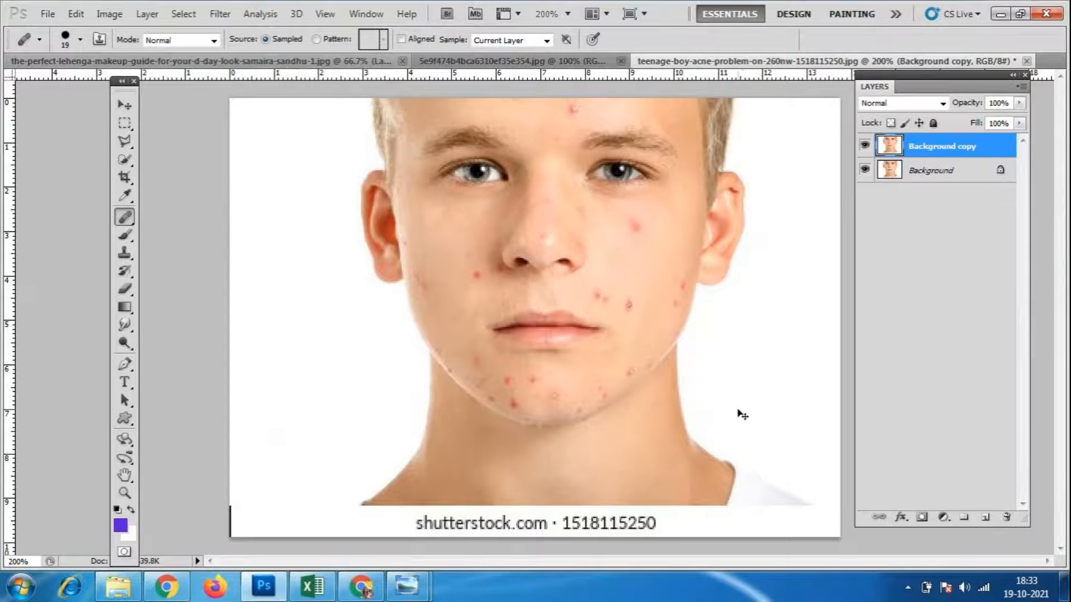
pyautogui.hotkey('ctrl', '+')
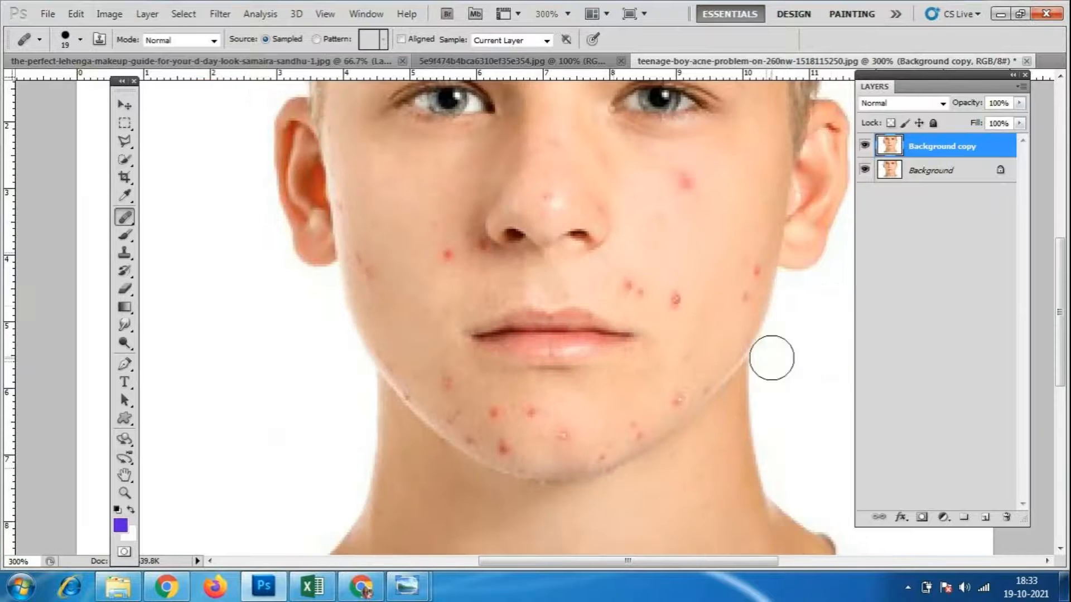
pyautogui.scroll(1, 827, 301)
pyautogui.scroll(1, 805, 309)
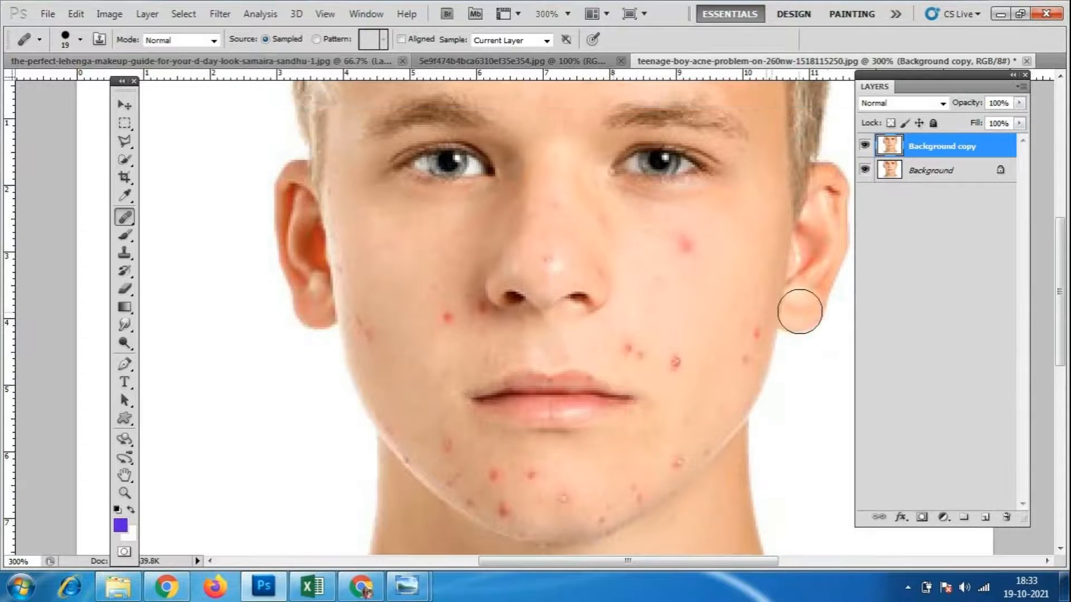
pyautogui.press('[')
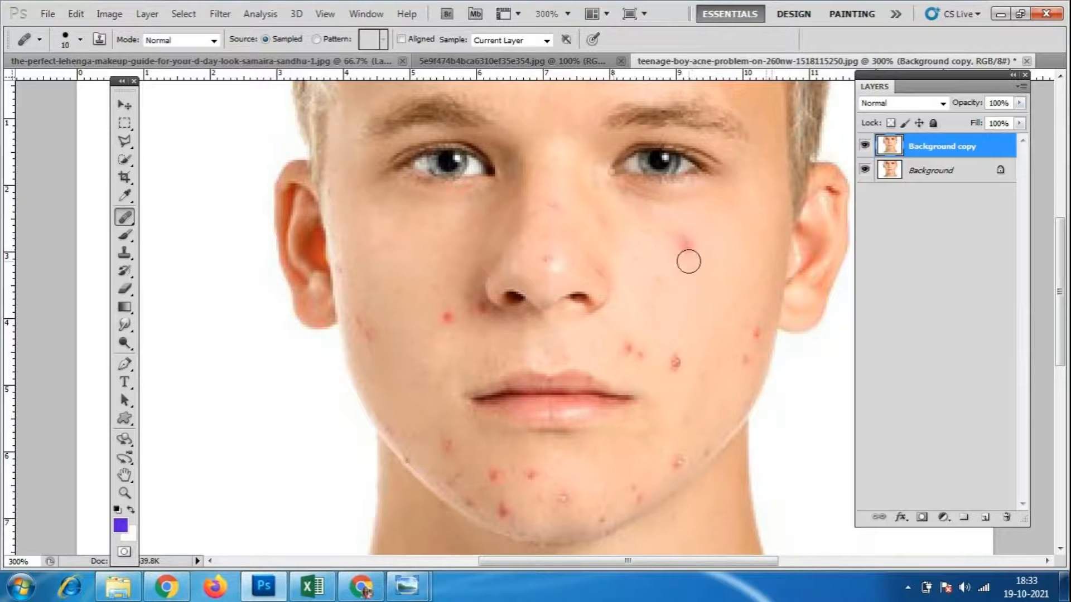
pyautogui.press(']')
pyautogui.scroll(1, 725, 328)
pyautogui.scroll(2, 725, 328)
# - With the Healing Brush, sample clean cheek skin and heal the red pimple on the image's left cheek, beside the nostril
pyautogui.rightClick(128, 217)
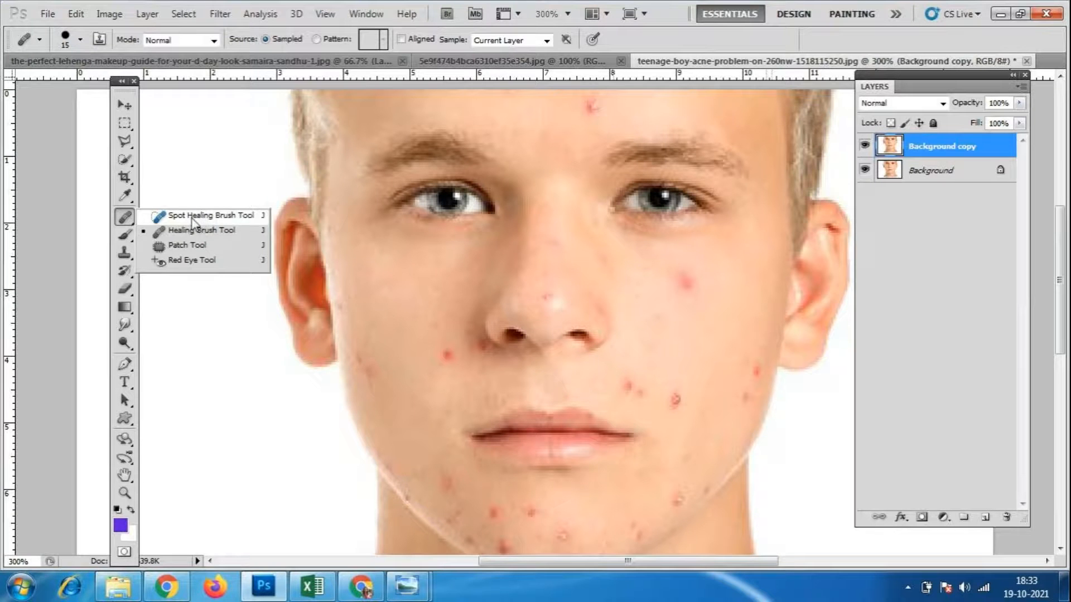
pyautogui.click(216, 235)
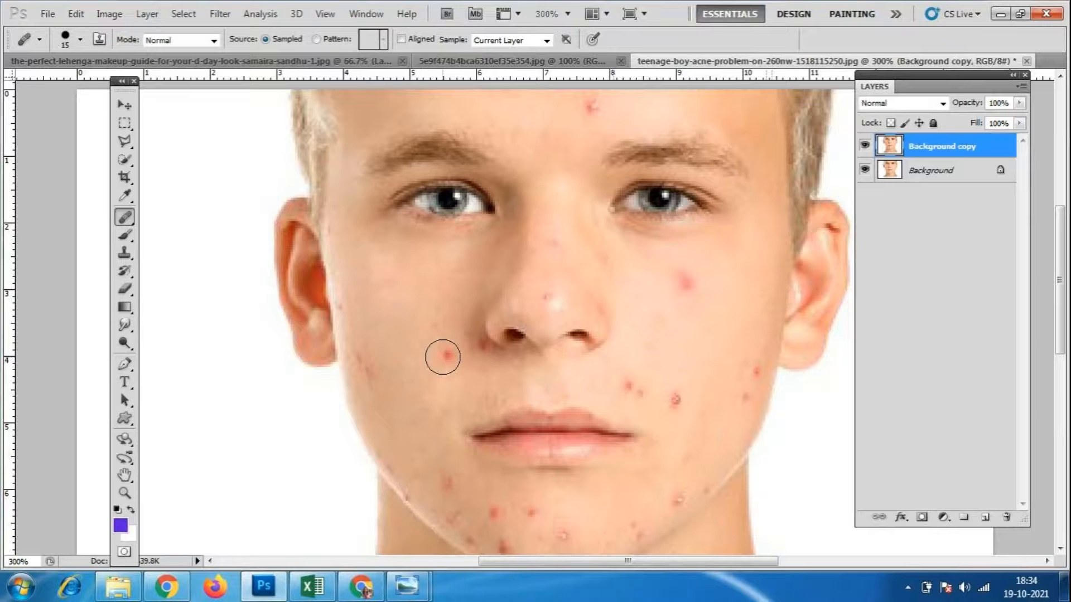
pyautogui.keyDown('alt'); pyautogui.click(418, 372); pyautogui.keyUp('alt')
pyautogui.click(445, 356)
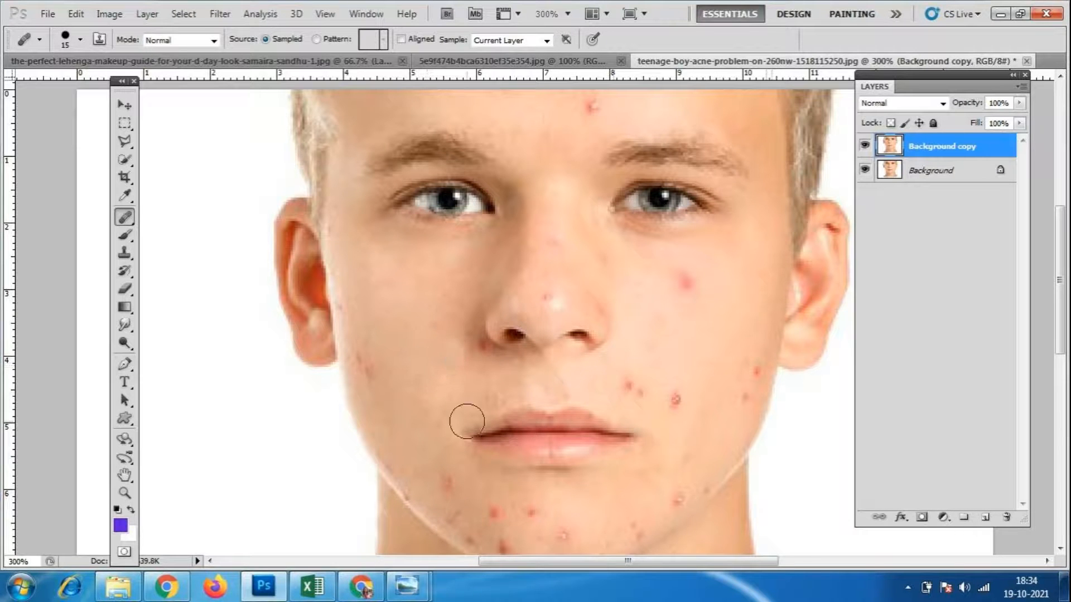
pyautogui.click(613, 363)
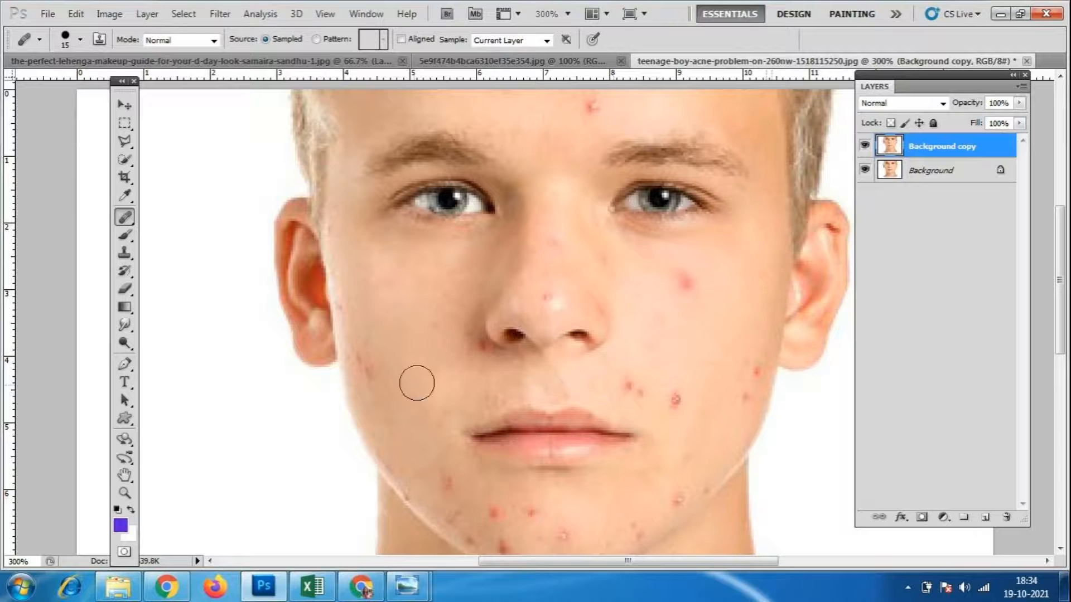
pyautogui.click(616, 479)
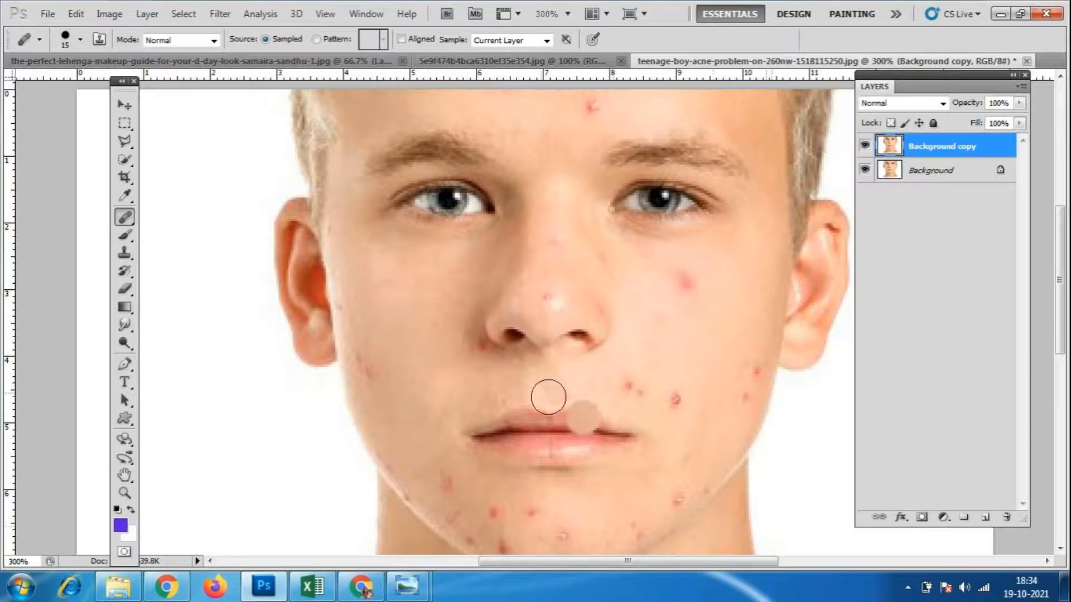
pyautogui.click(665, 356)
pyautogui.click(731, 319)
pyautogui.click(713, 304)
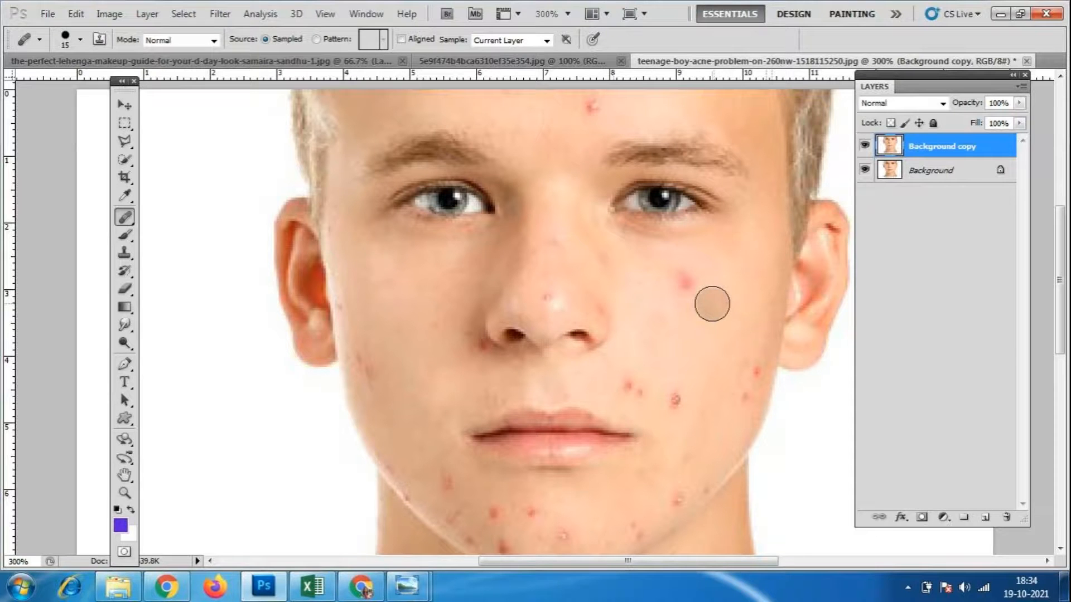
pyautogui.click(707, 311)
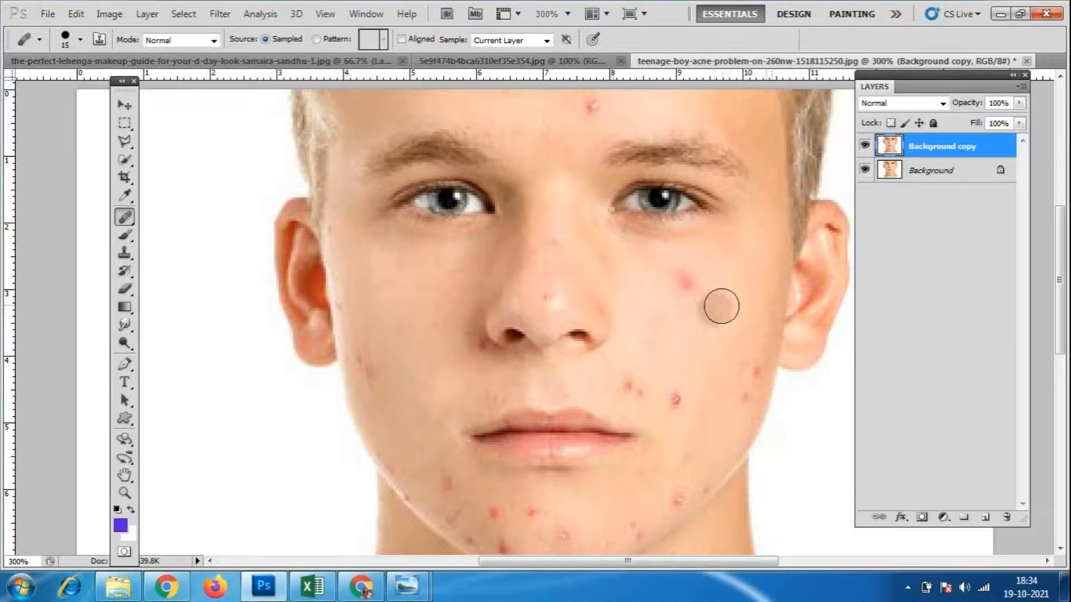
pyautogui.click(685, 316)
pyautogui.click(731, 291)
pyautogui.click(749, 378)
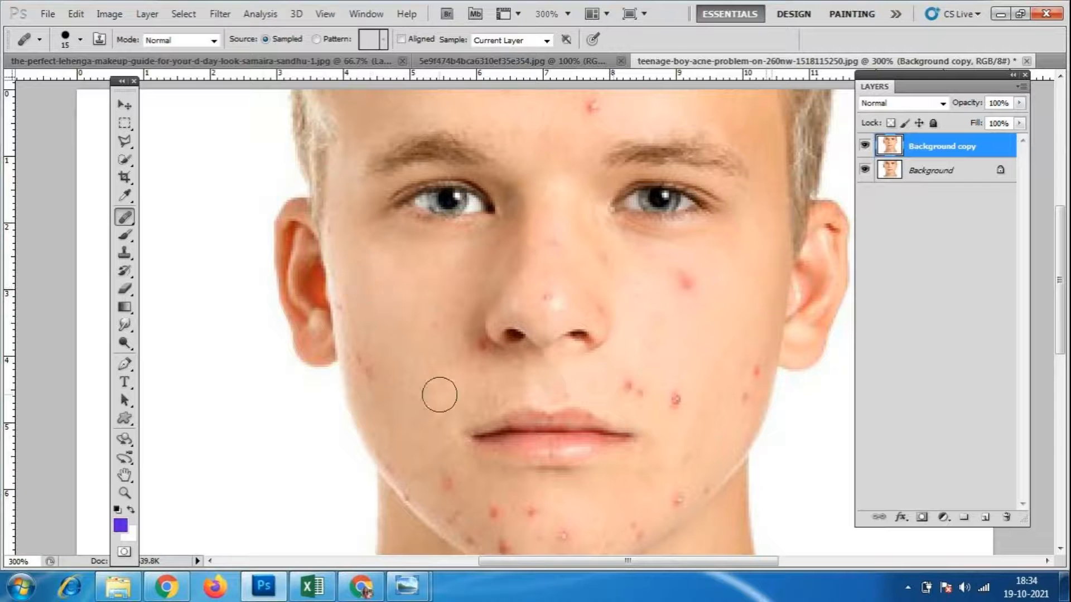
# - Sample clean skin on the image's right cheek and heal the large pink pimple below the eye
pyautogui.click(715, 292)
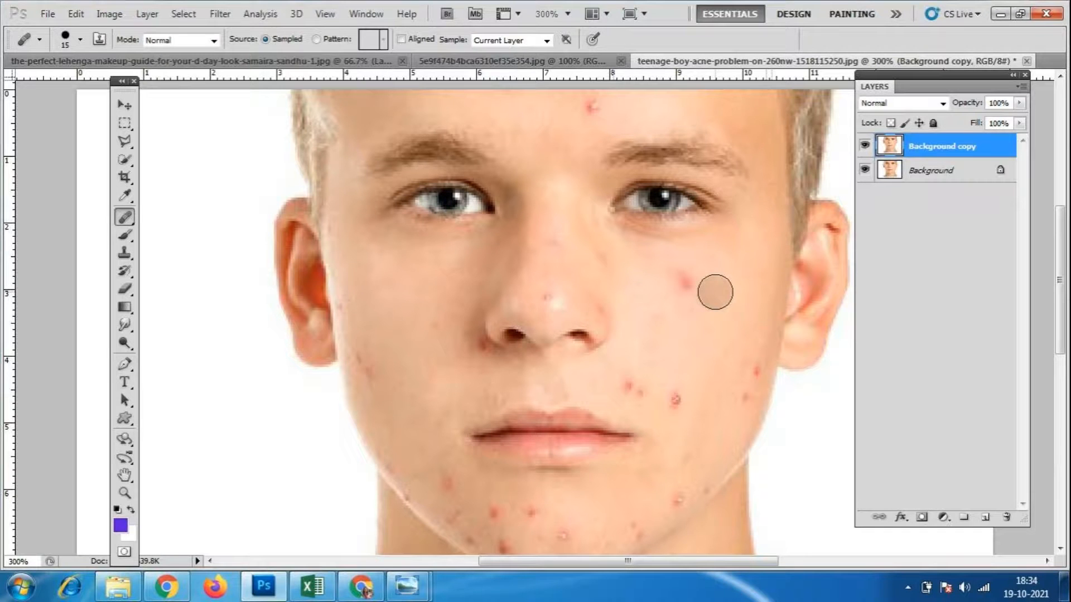
pyautogui.press('alt')
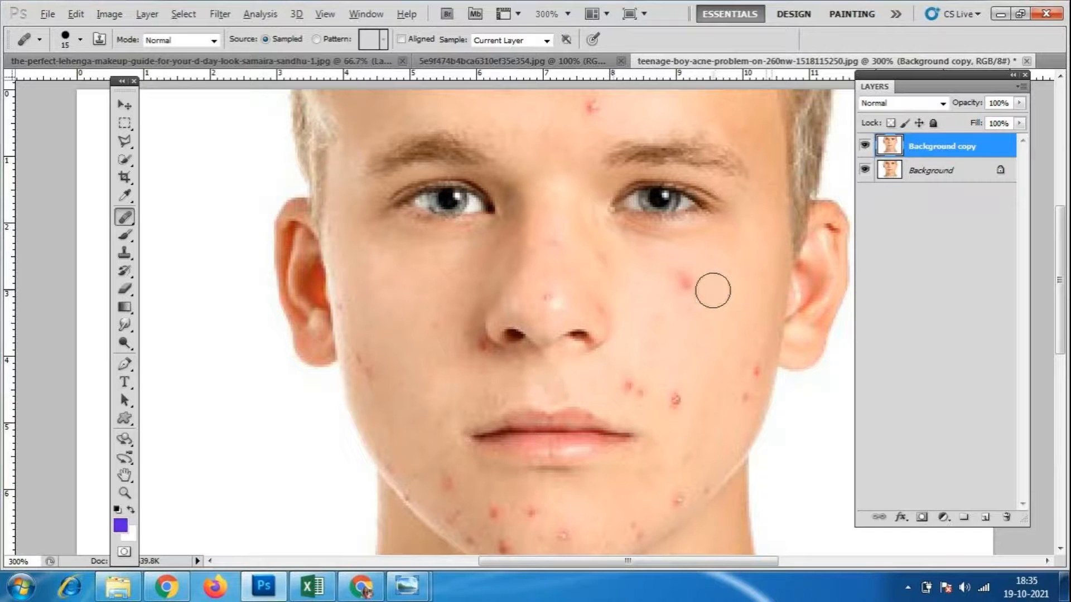
pyautogui.keyDown('alt'); pyautogui.click(712, 290); pyautogui.keyUp('alt')
pyautogui.click(686, 280)
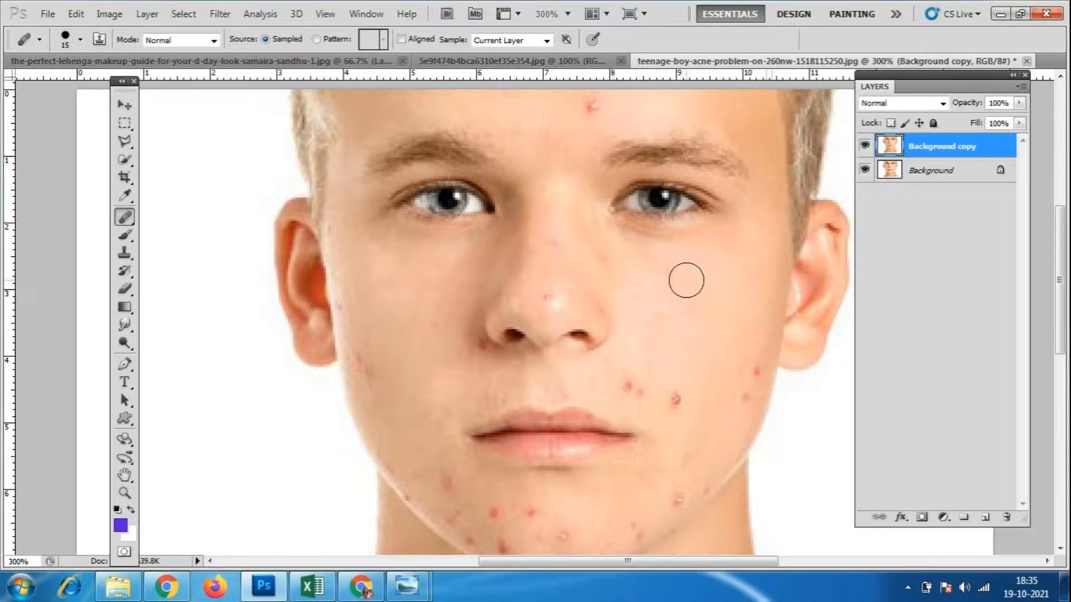
# - Heal the lower of the two small marks at the edge of the image's right cheek, below the earlobe
pyautogui.click(799, 347)
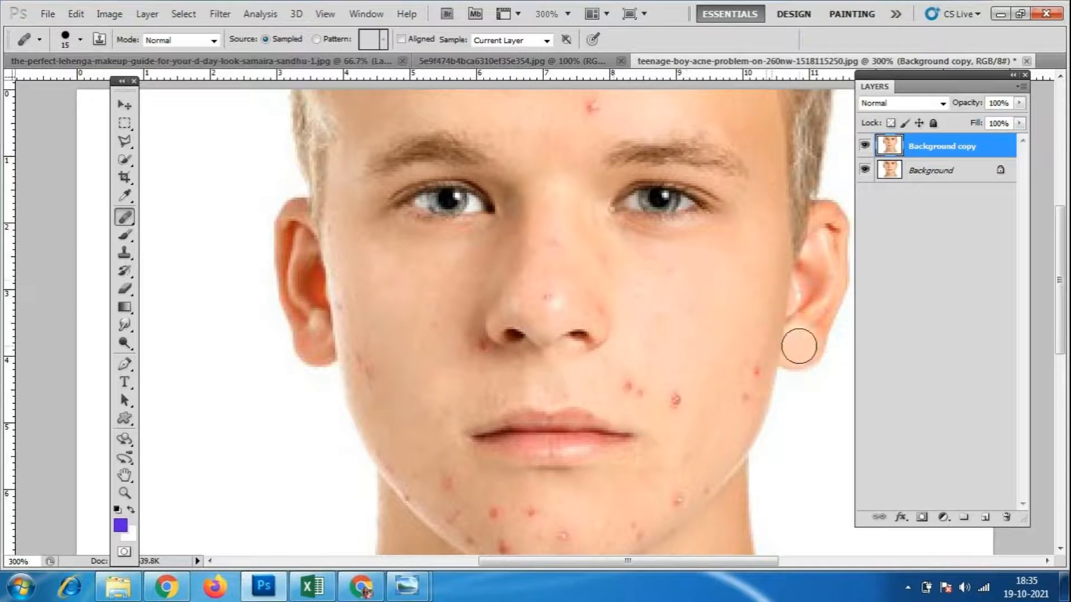
pyautogui.click(785, 331)
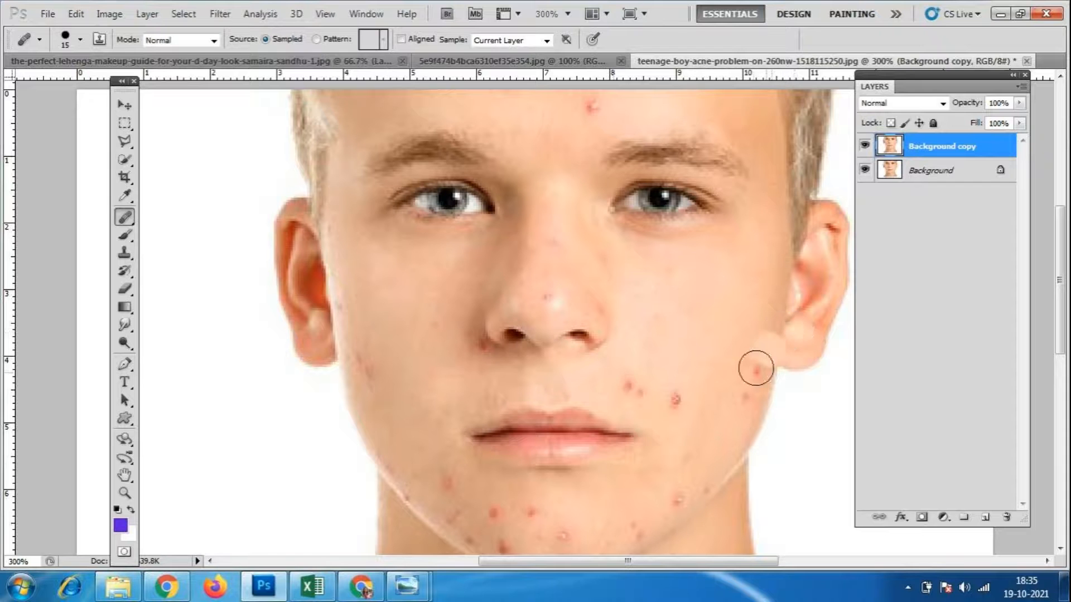
pyautogui.click(772, 440)
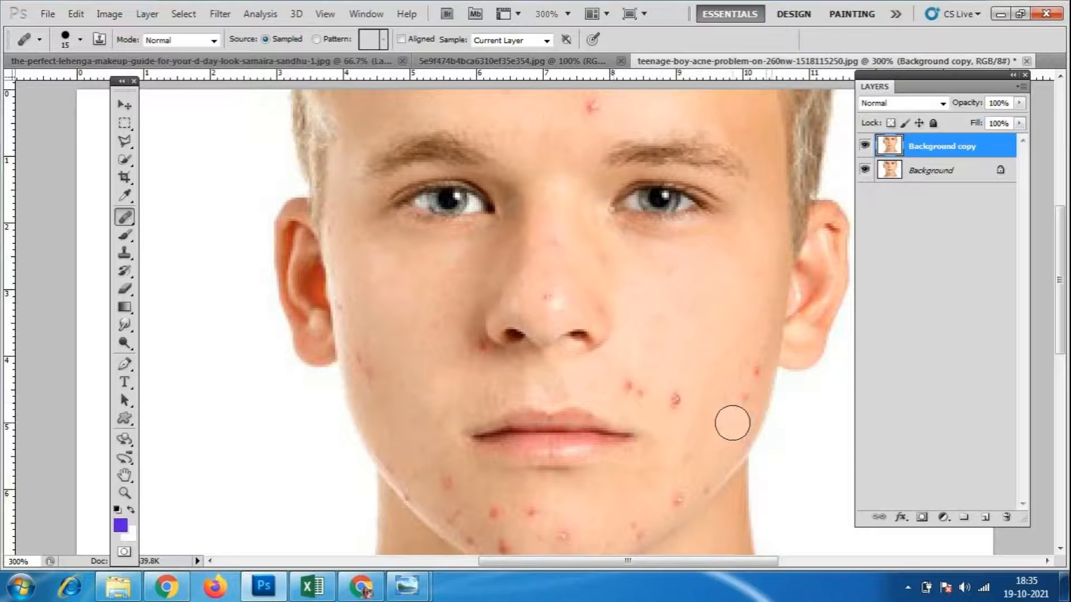
pyautogui.click(745, 399)
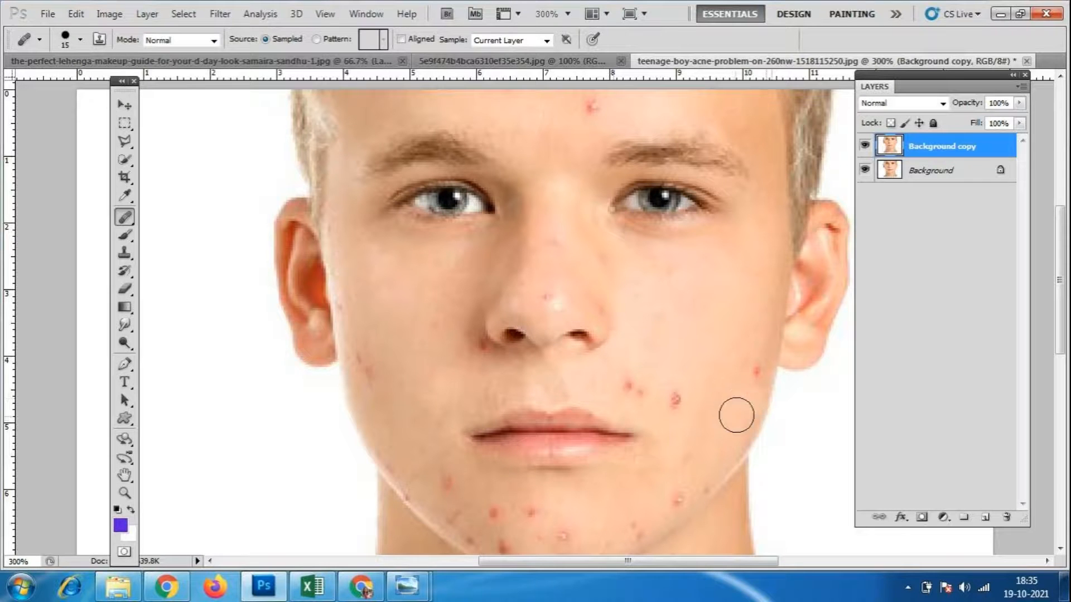
pyautogui.click(786, 394)
pyautogui.click(801, 455)
# - Sample nearby clean skin and heal the cluster of red pimples between the mouth corner and the image's right cheek
pyautogui.scroll(-1, 669, 323)
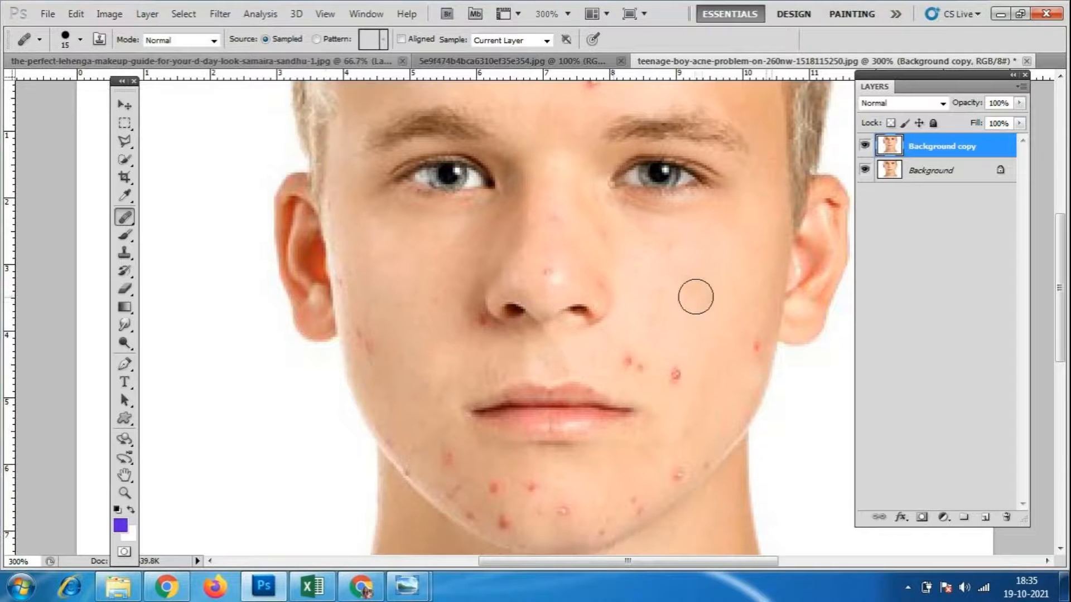
pyautogui.keyDown('alt'); pyautogui.click(690, 390); pyautogui.keyUp('alt')
pyautogui.click(676, 374)
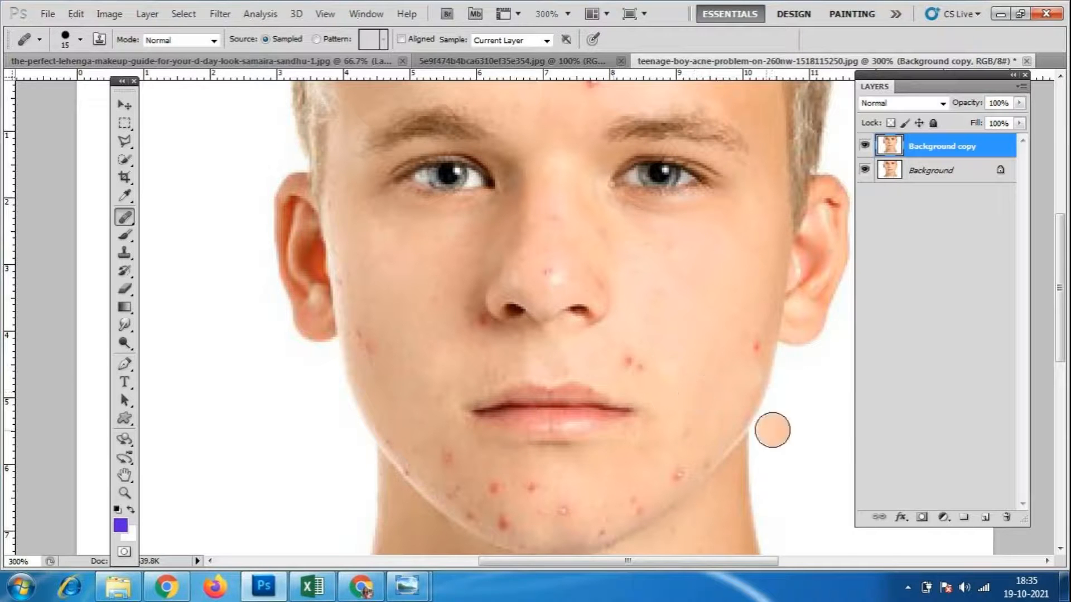
pyautogui.keyDown('alt'); pyautogui.click(660, 370); pyautogui.keyUp('alt')
pyautogui.click(642, 368)
pyautogui.keyDown('alt'); pyautogui.click(640, 368); pyautogui.keyUp('alt')
pyautogui.click(632, 363)
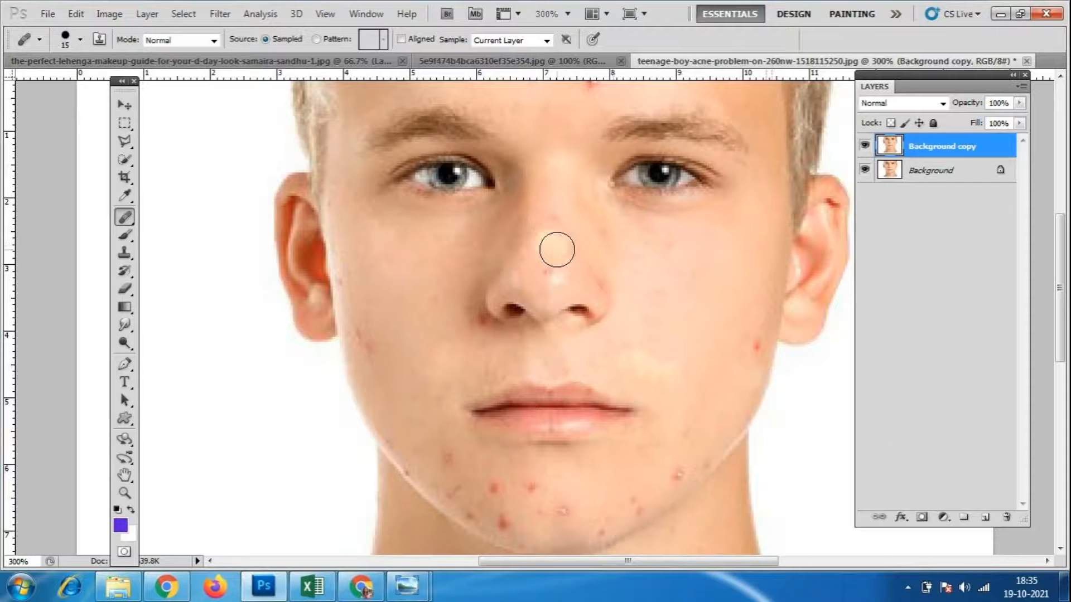
# - Undo the oversized healing stroke on the nose, reduce the brush size to 9 and heal the small pimple on the nose tip
pyautogui.click(565, 277)
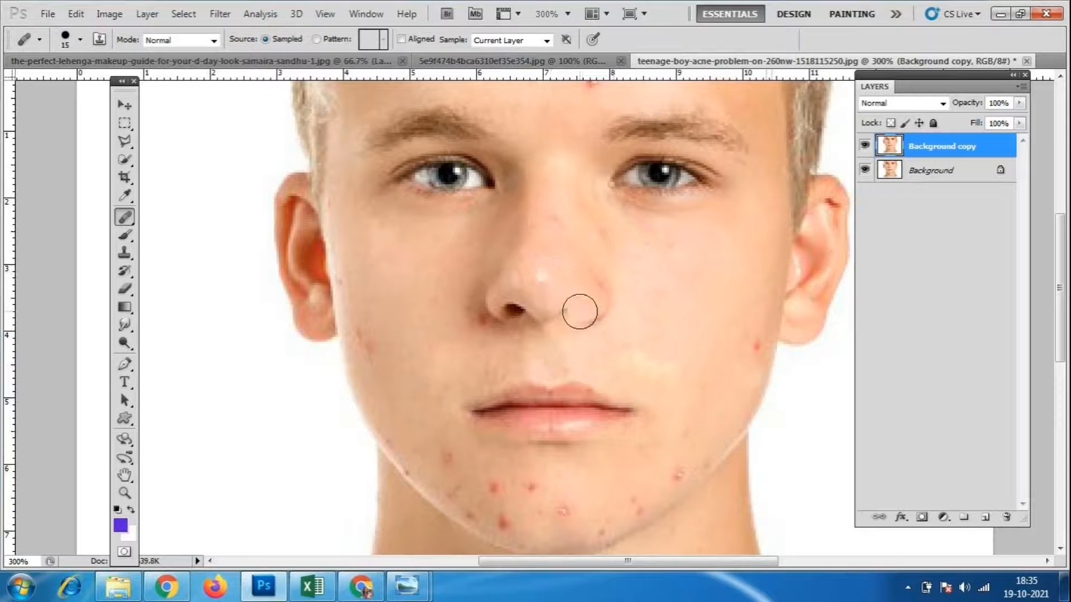
pyautogui.hotkey('ctrl', 'z')
pyautogui.press('[')
pyautogui.press('[')
pyautogui.keyDown('alt'); pyautogui.click(528, 272); pyautogui.keyUp('alt')
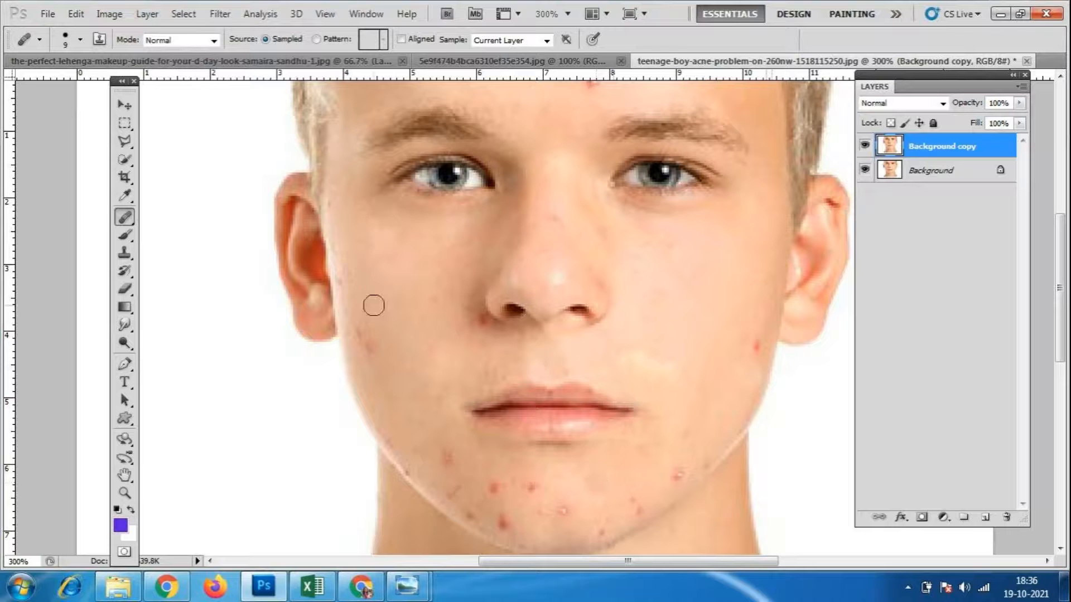
# - Sample clean skin and heal the red marks on the outer edge of the image's left cheek, below the ear
pyautogui.click(410, 383)
pyautogui.click(377, 364)
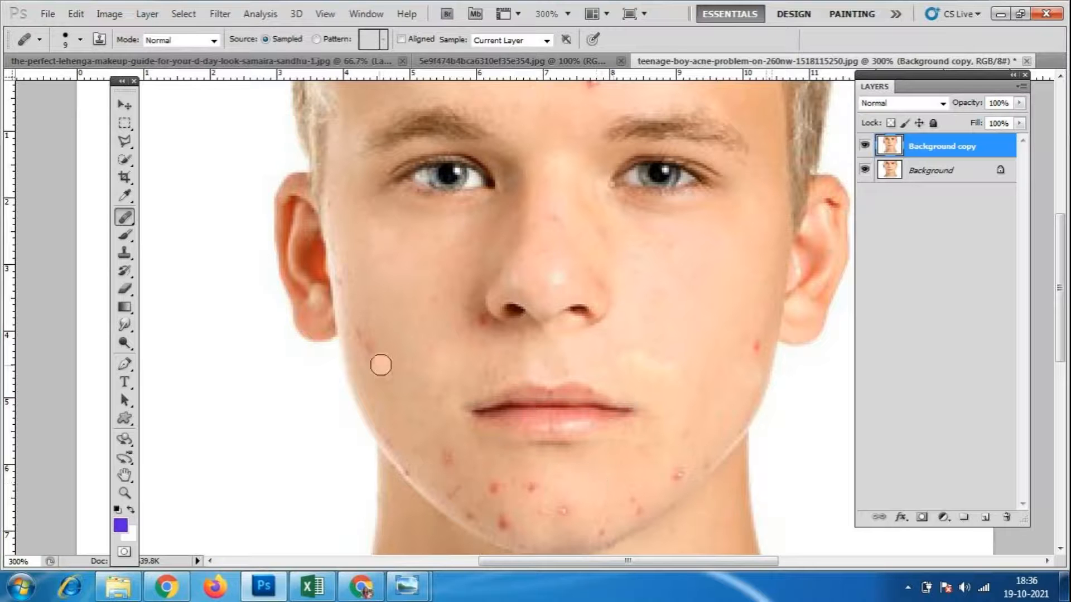
pyautogui.click(370, 371)
pyautogui.click(382, 366)
pyautogui.click(366, 353)
pyautogui.click(359, 336)
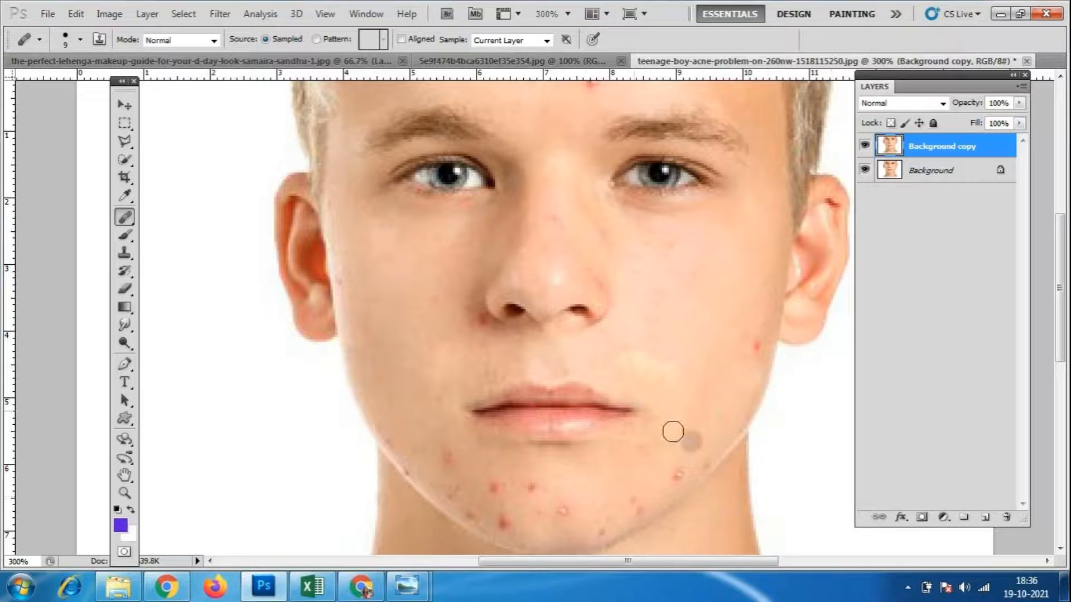
# - Switch to the GoToMeeting page in Chrome and look through the list of meeting participants
pyautogui.click(360, 586)
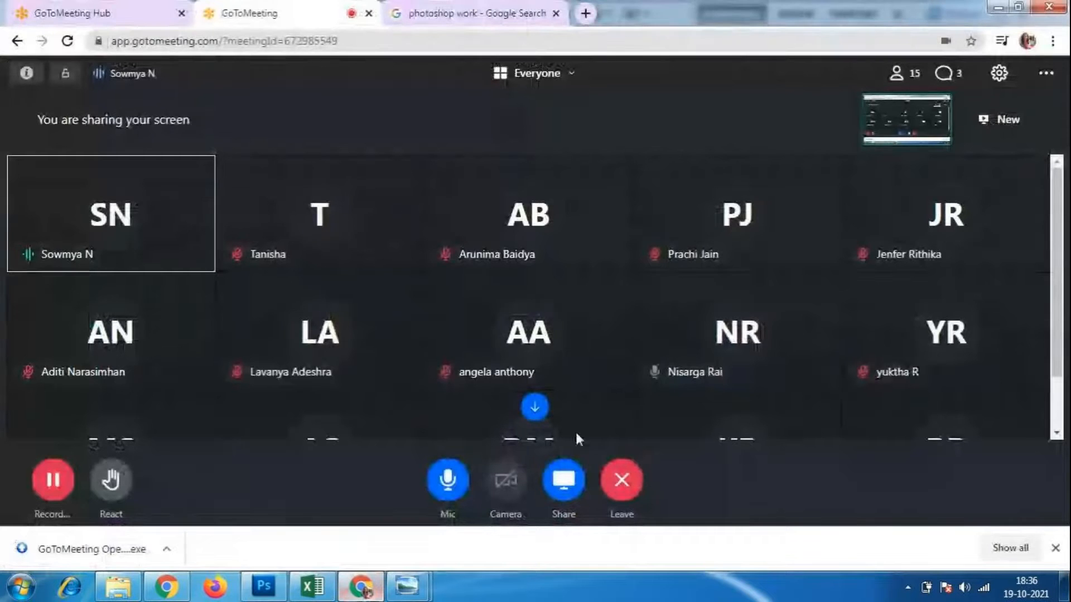
pyautogui.scroll(-3, 919, 367)
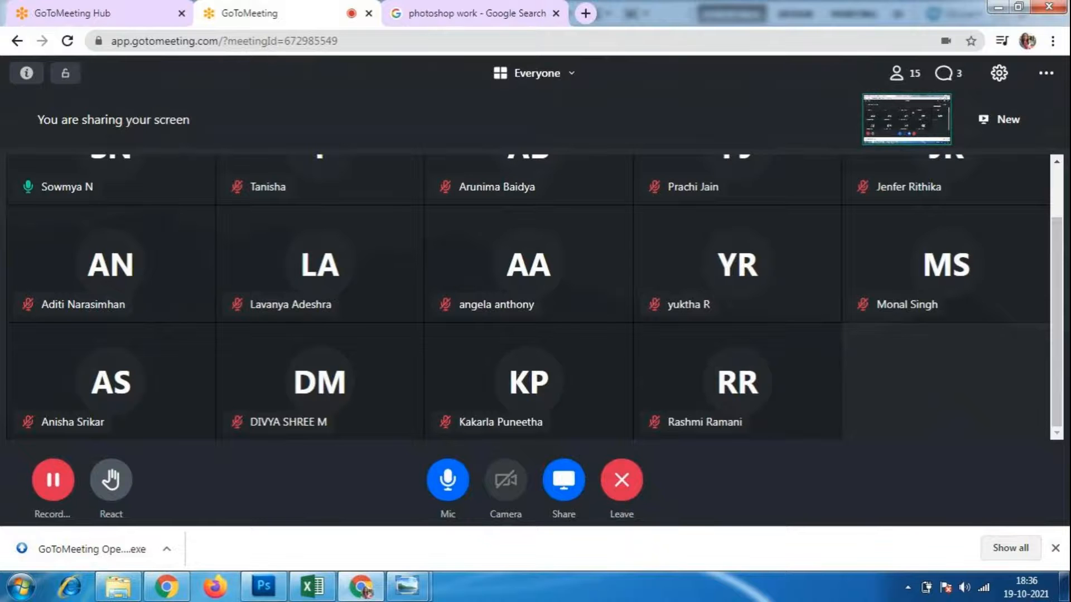
# - Mute and unmute the microphone in the GoToMeeting call, and switch back to the portrait in Photoshop
pyautogui.click(448, 480)
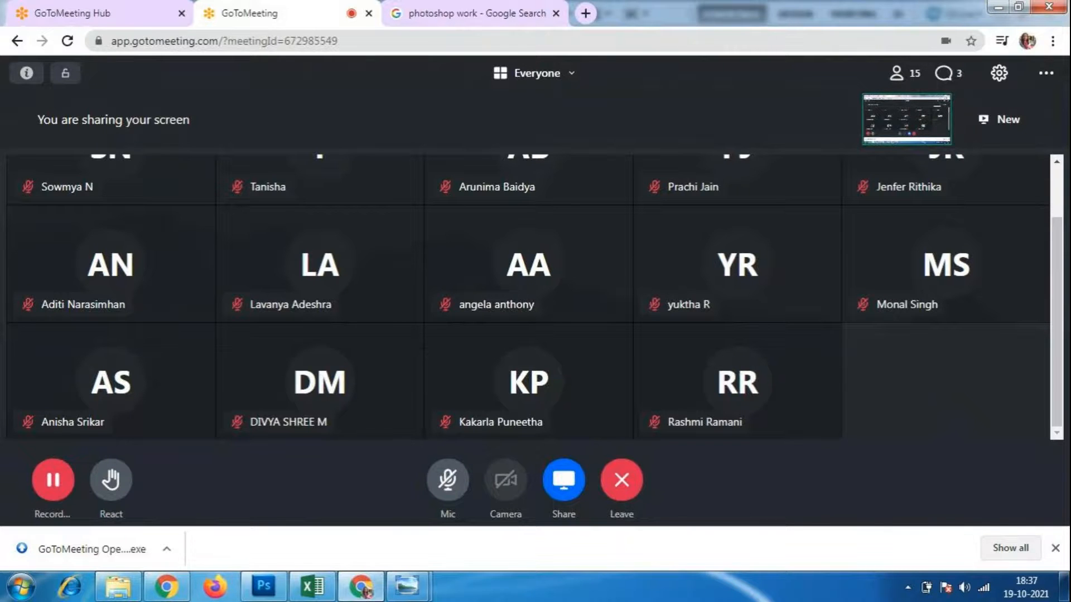
pyautogui.click(452, 484)
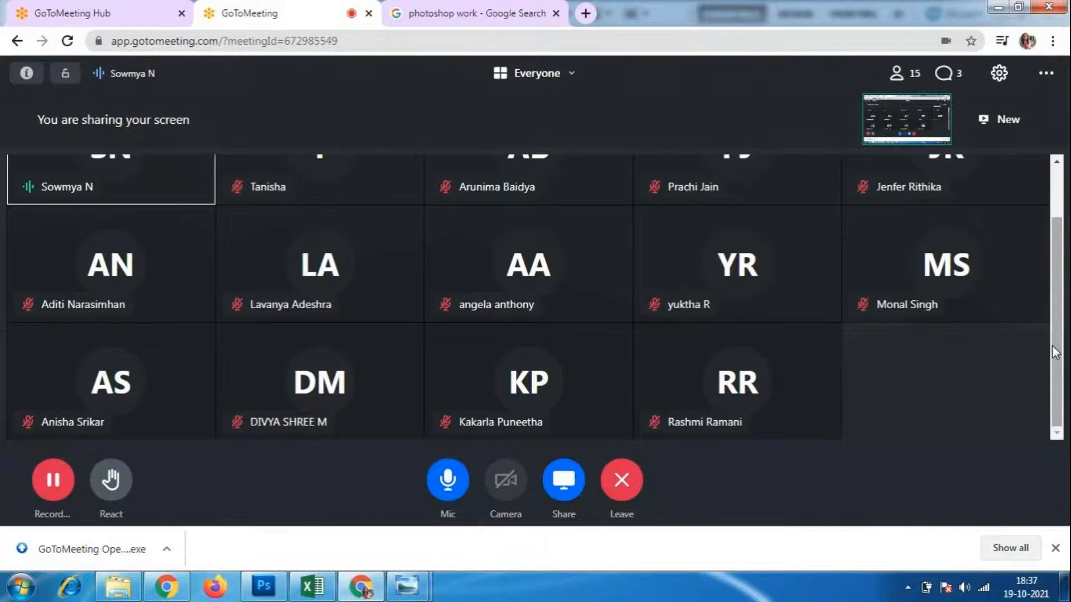
pyautogui.moveTo(1059, 332); pyautogui.dragTo(1056, 297)
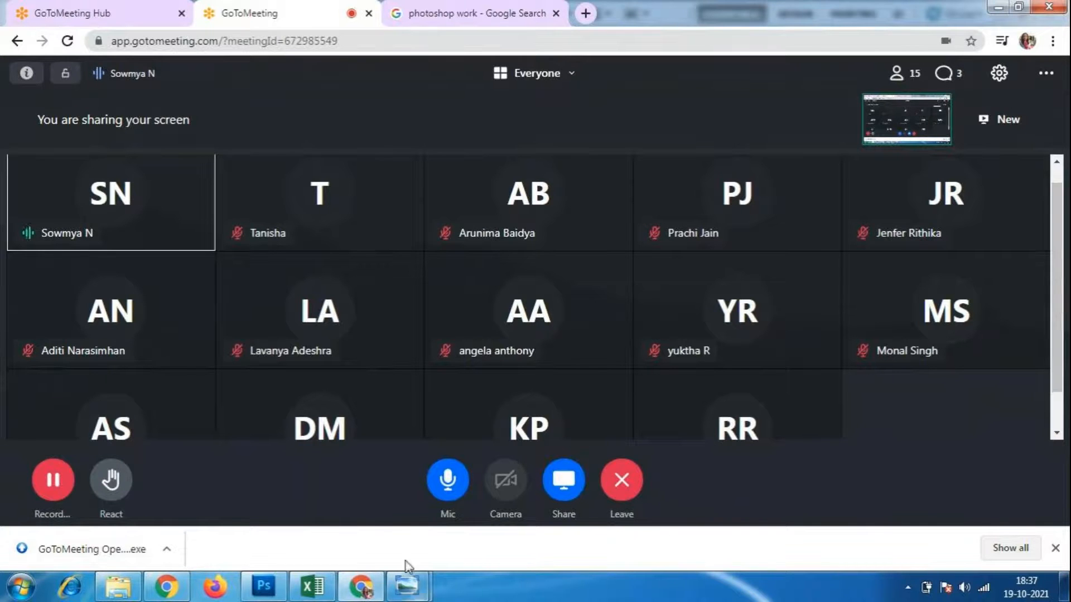
pyautogui.click(263, 585)
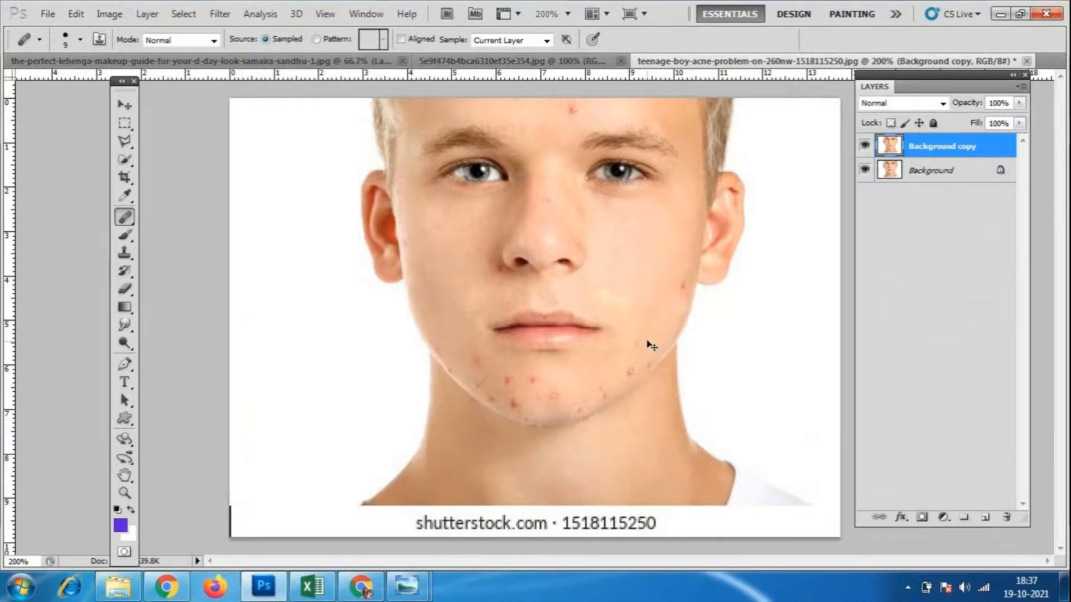
# - Try scaling the Background copy layer proportionally to 55.17% and moving it to the canvas's left edge
pyautogui.hotkey('ctrl', 't')
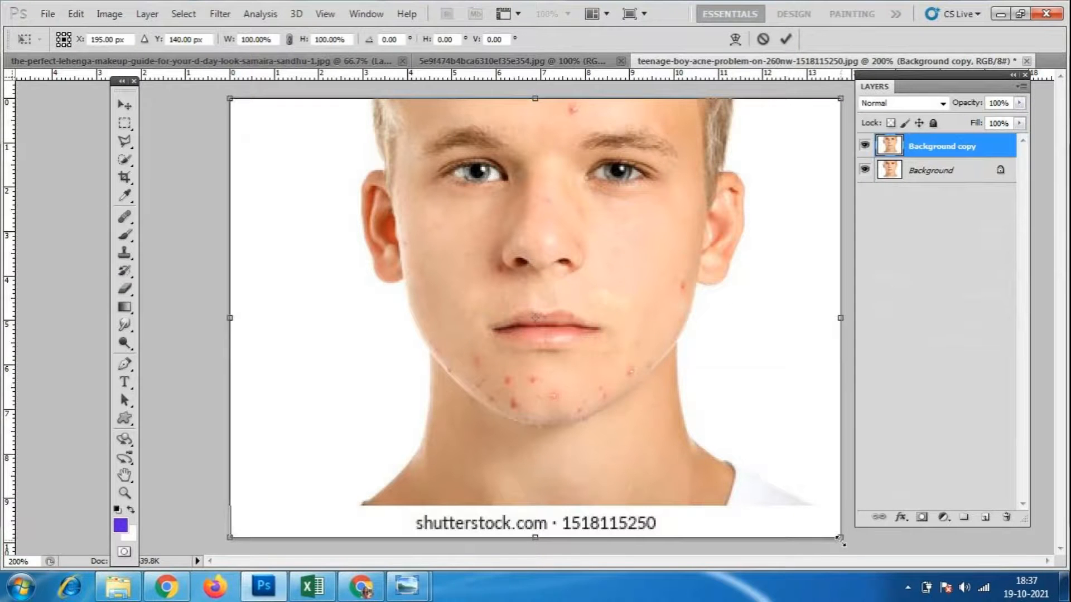
pyautogui.moveTo(839, 538); pyautogui.dragTo(695, 436)
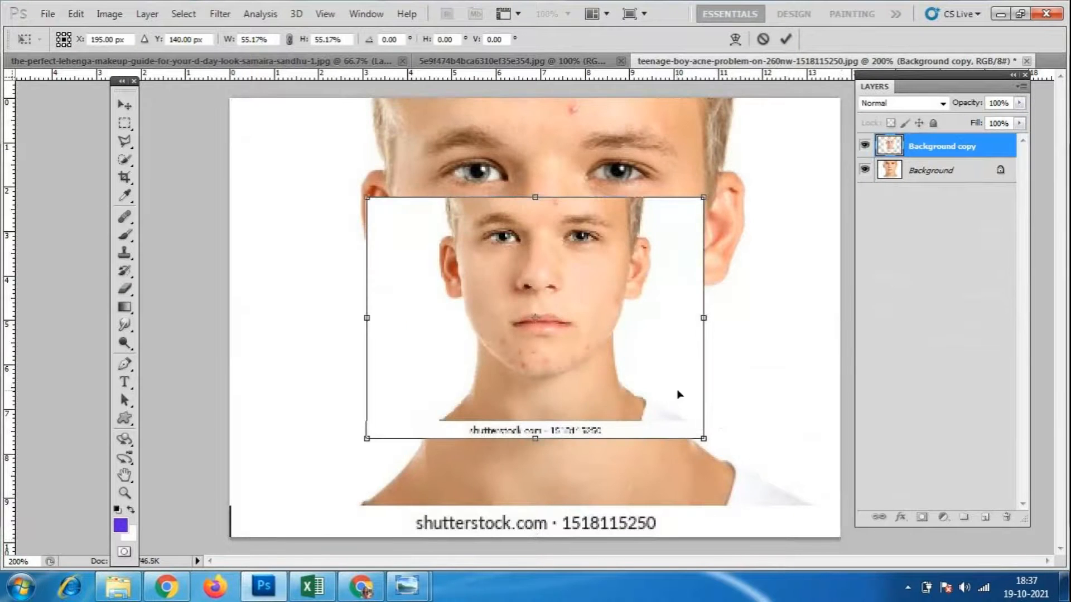
pyautogui.moveTo(649, 390); pyautogui.dragTo(535, 382)
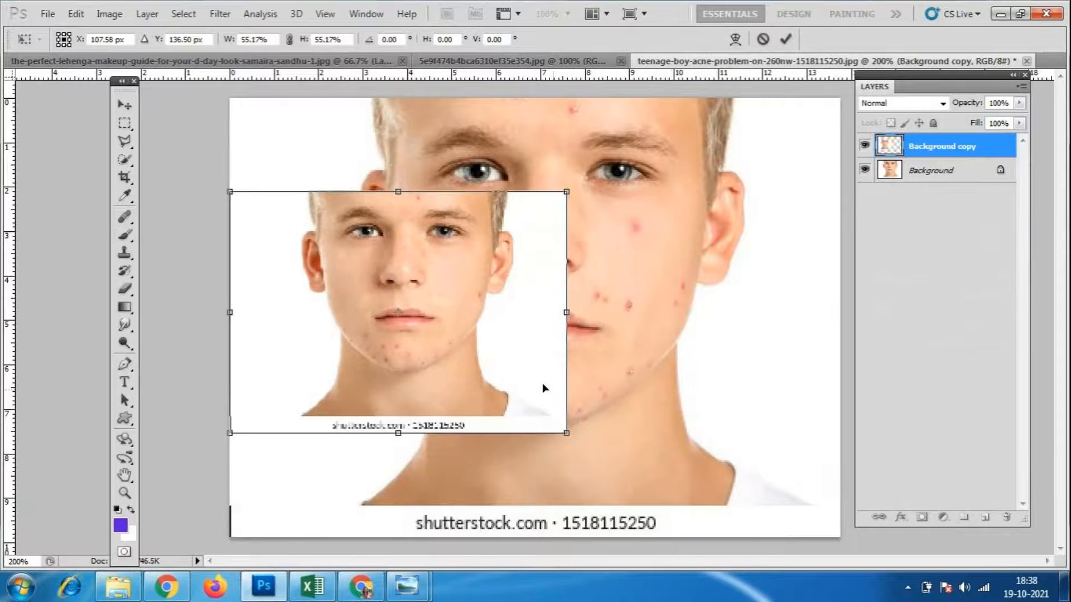
pyautogui.press('Return')
# - Try unlocking the Background layer as Layer 0, scaling it to 56.99% and placing it beside the retouched copy for comparison
pyautogui.press('j')
pyautogui.click(927, 186)
pyautogui.doubleClick(1001, 170)
pyautogui.click(806, 314)
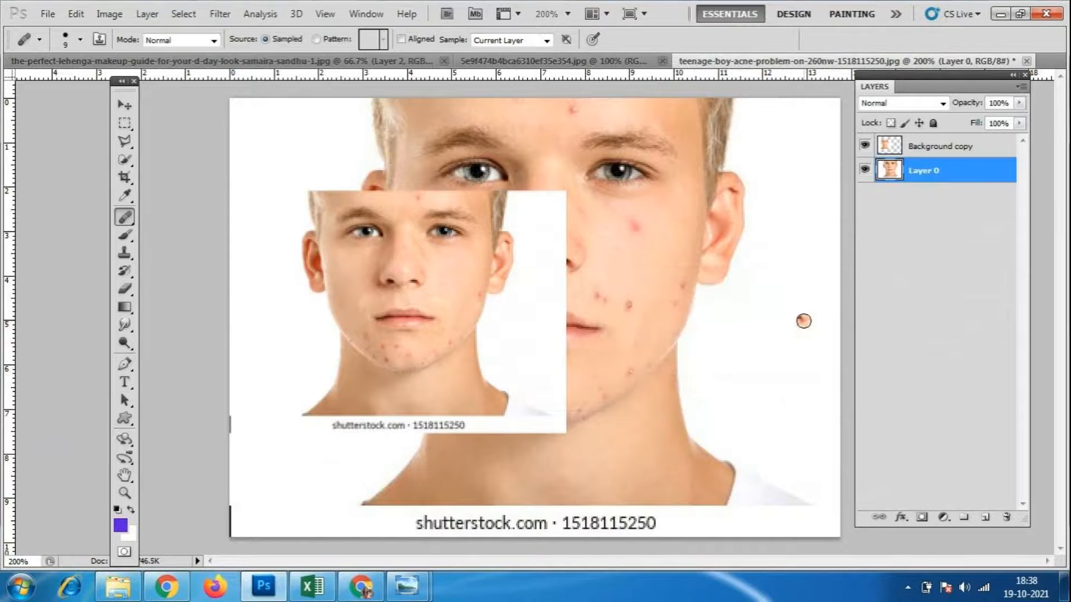
pyautogui.hotkey('ctrl', 't')
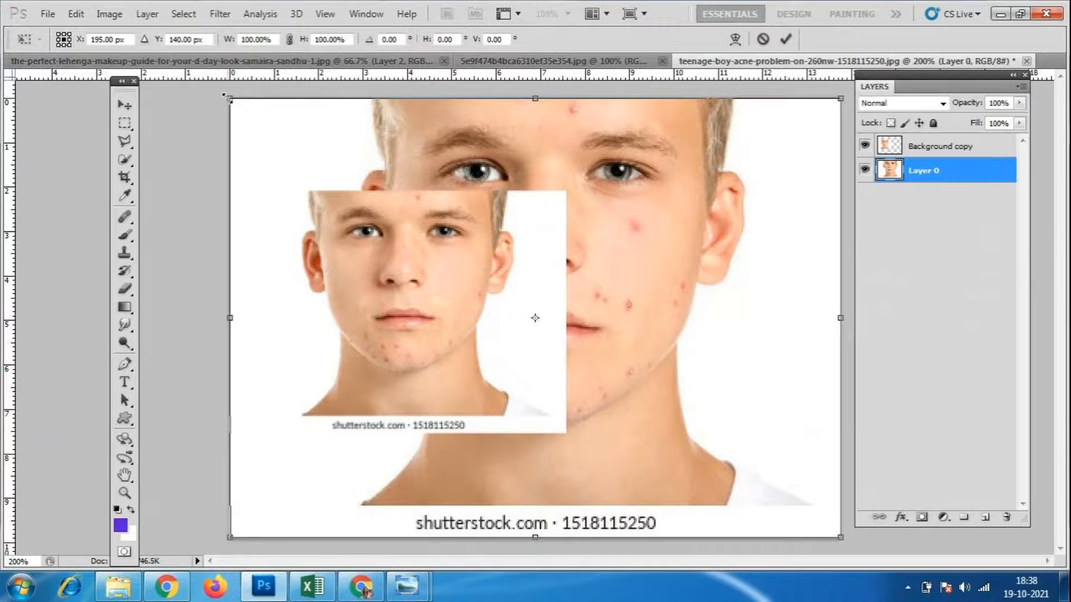
pyautogui.moveTo(225, 96); pyautogui.dragTo(358, 190)
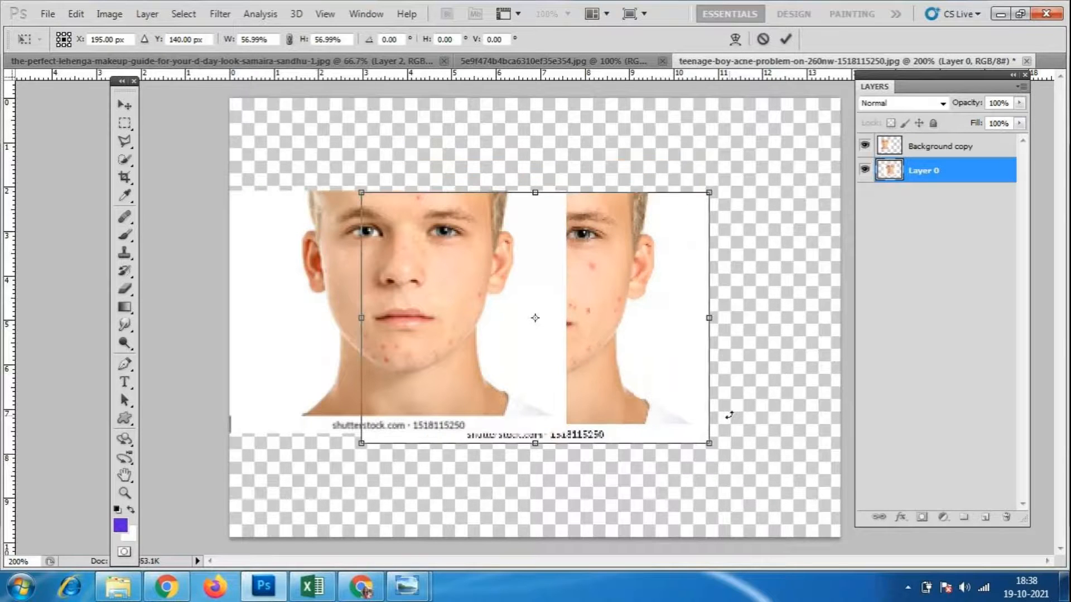
pyautogui.moveTo(651, 389); pyautogui.dragTo(857, 382)
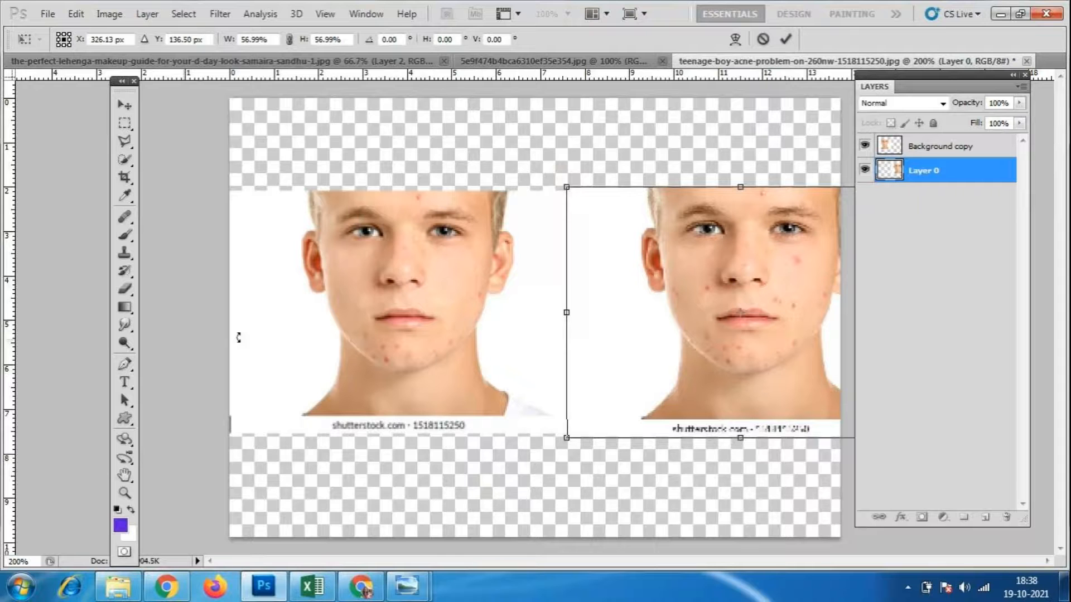
pyautogui.press('Return')
pyautogui.press('j')
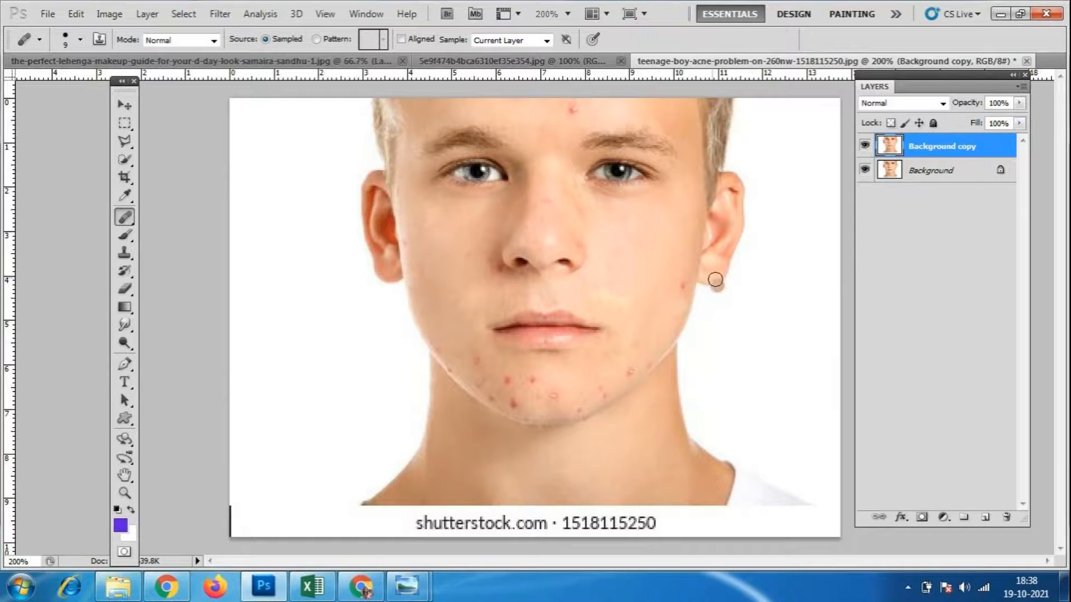
pyautogui.click(265, 495)
pyautogui.click(829, 493)
# - Switch to the Patch Tool in Source mode and patch the red pimple below the lower lip with clean skin
pyautogui.hotkey('ctrl', '+')
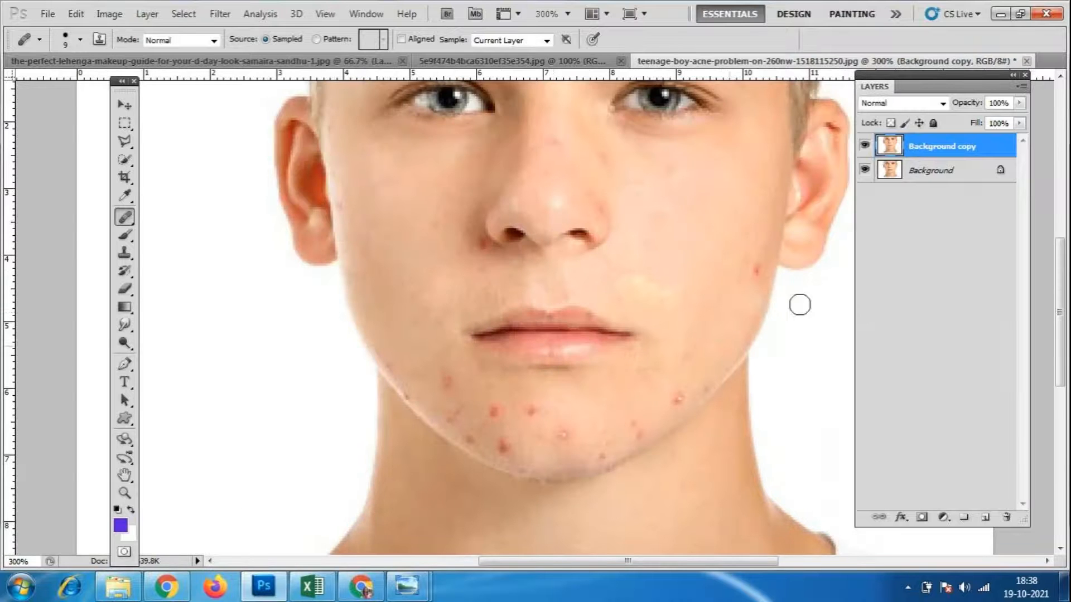
pyautogui.scroll(-2, 555, 313)
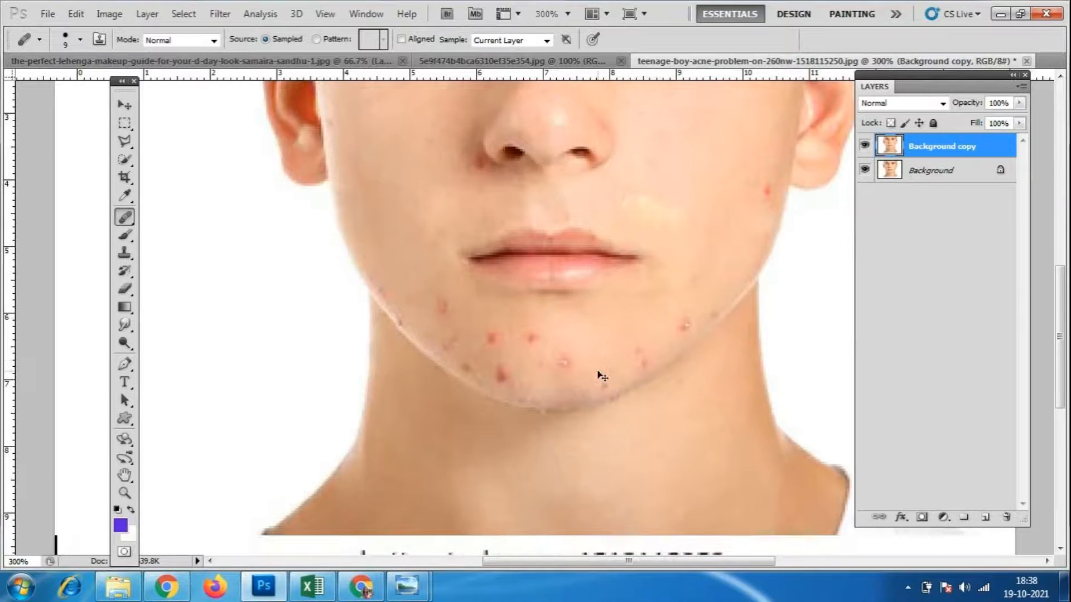
pyautogui.hotkey('ctrl', '+')
pyautogui.scroll(-1, 547, 335)
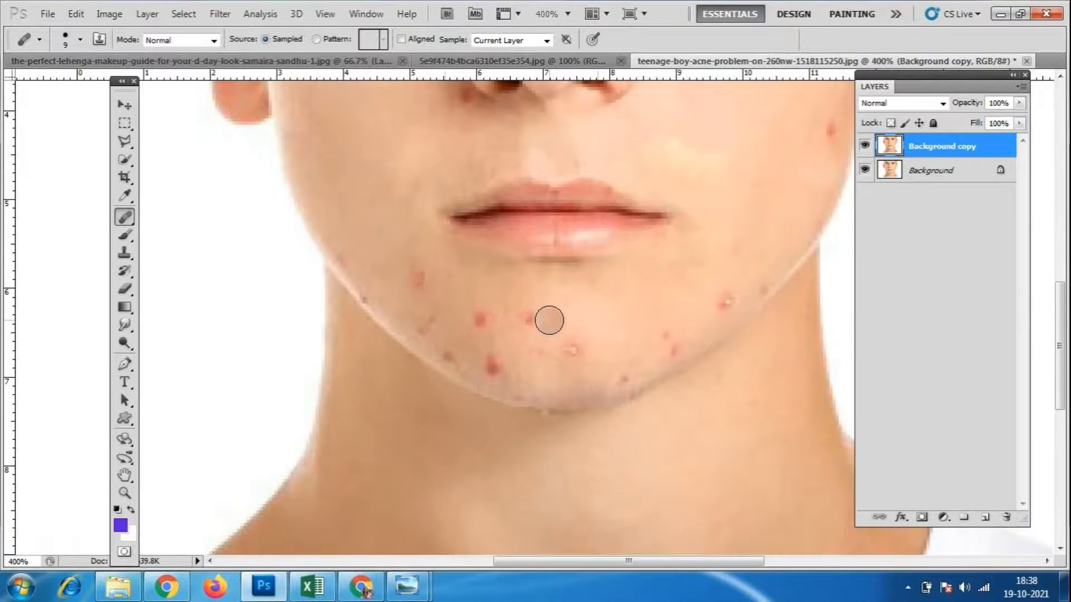
pyautogui.click(125, 218)
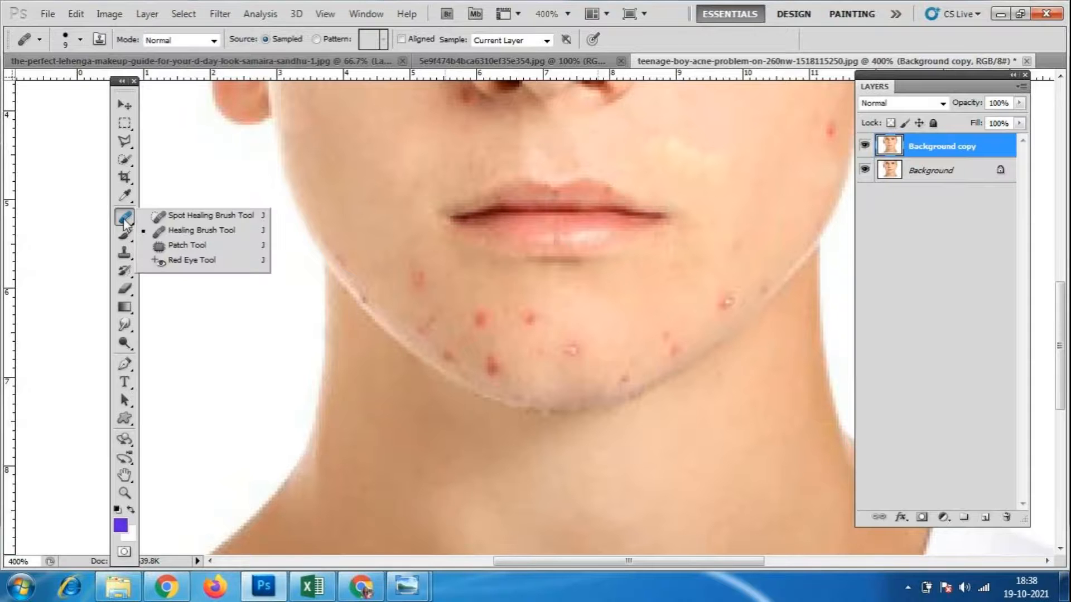
pyautogui.click(187, 246)
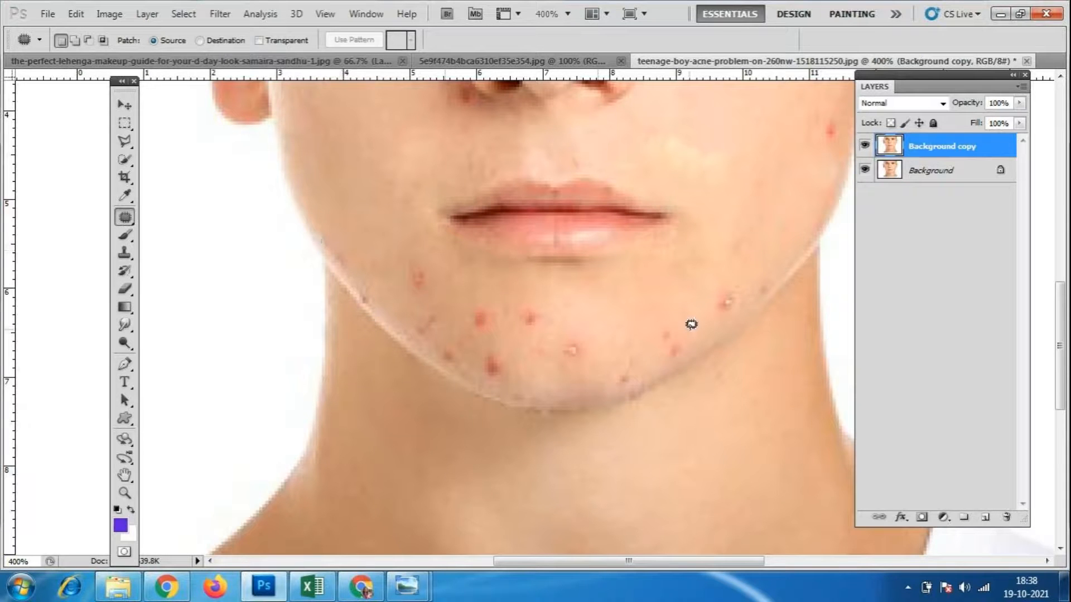
pyautogui.moveTo(541, 334)
pyautogui.mouseDown()
pyautogui.moveTo(547, 297)
pyautogui.moveTo(525, 301)
pyautogui.moveTo(520, 315)
pyautogui.moveTo(540, 334)
pyautogui.mouseUp()
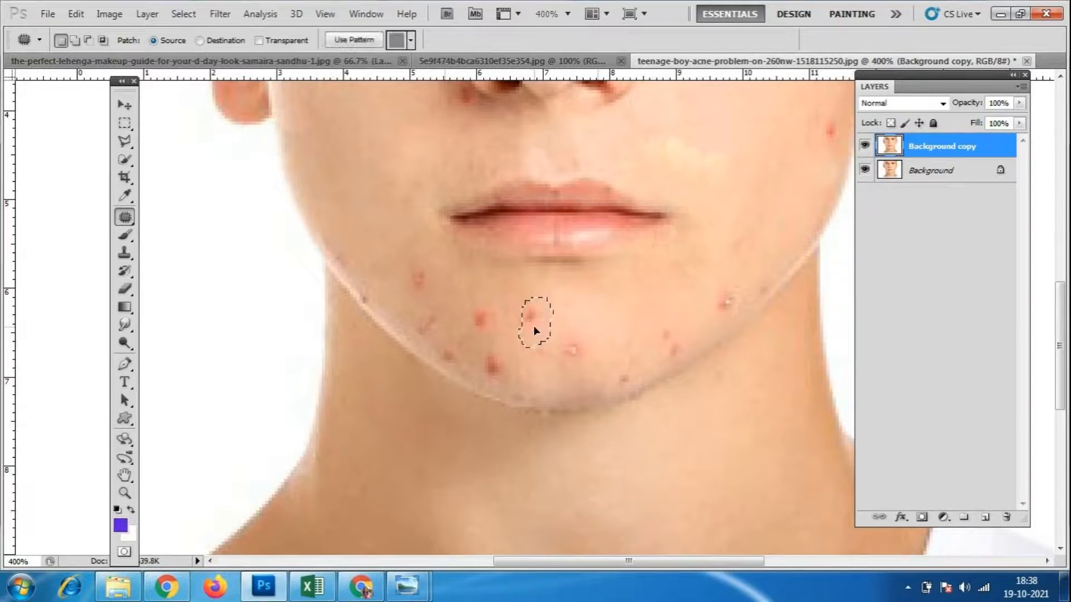
pyautogui.moveTo(557, 321); pyautogui.dragTo(619, 401)
pyautogui.hotkey('ctrl', 'd')
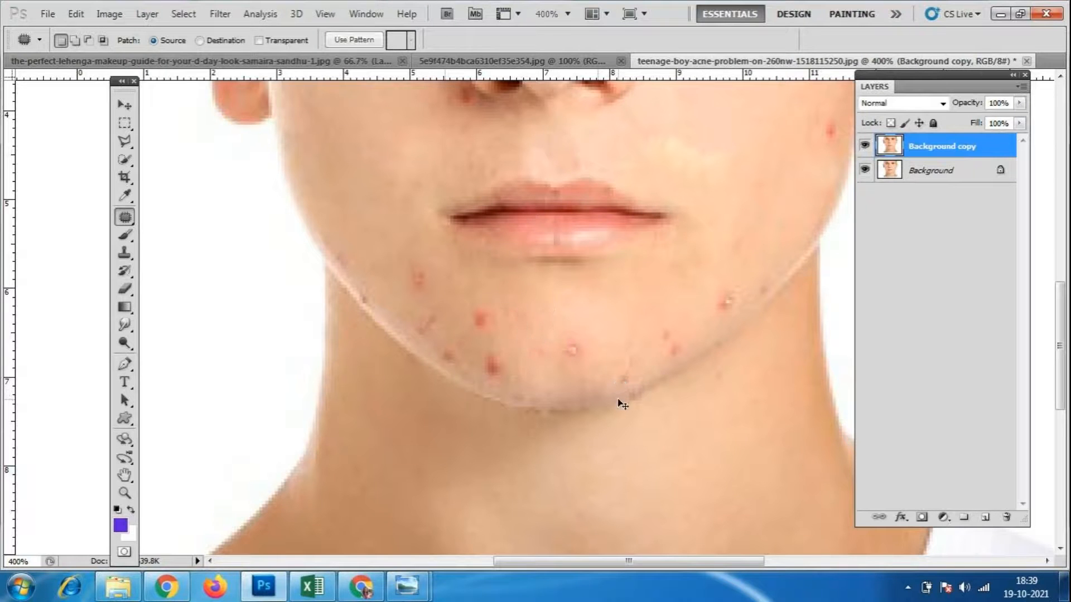
# - Patch the red pimple on the image's left side of the chin and the one below that mouth corner with clean skin
pyautogui.moveTo(479, 333)
pyautogui.mouseDown()
pyautogui.moveTo(492, 303)
pyautogui.moveTo(476, 296)
pyautogui.moveTo(466, 306)
pyautogui.moveTo(483, 334)
pyautogui.moveTo(514, 331)
pyautogui.mouseUp()
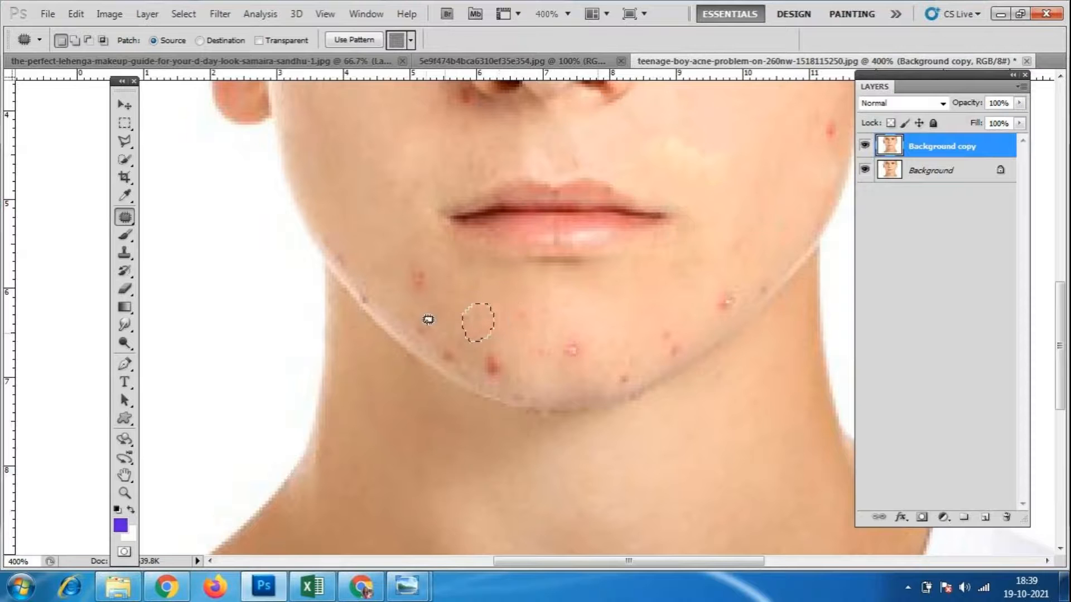
pyautogui.hotkey('ctrl', 'd')
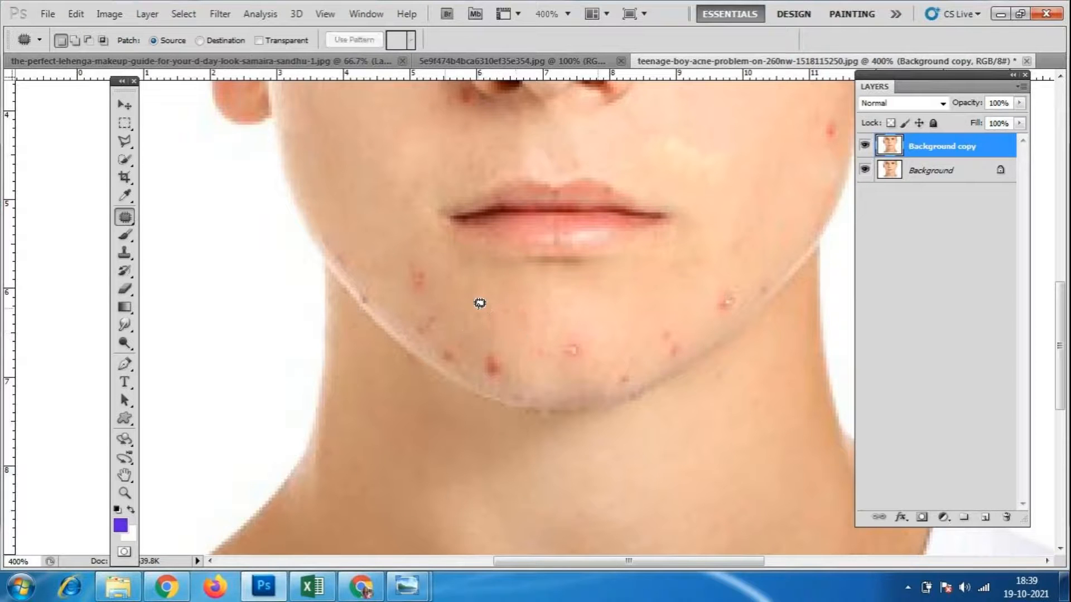
pyautogui.moveTo(425, 290)
pyautogui.mouseDown()
pyautogui.moveTo(430, 261)
pyautogui.moveTo(406, 261)
pyautogui.moveTo(409, 285)
pyautogui.moveTo(447, 288)
pyautogui.mouseUp()
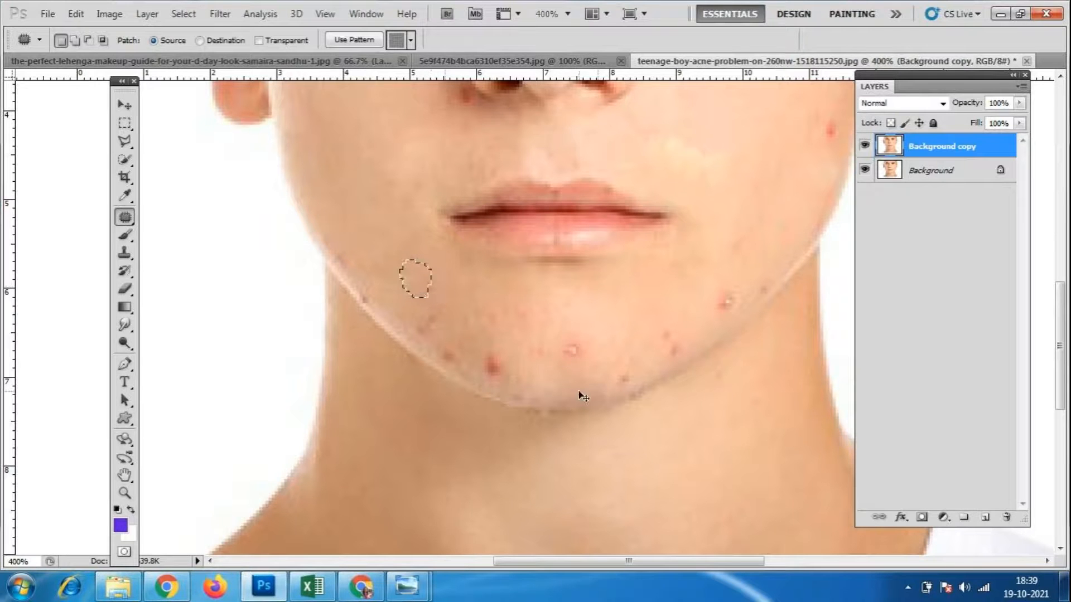
pyautogui.hotkey('ctrl', 'd')
# - Patch the red pimple on the image's right cheek below the ear and the red mark beside the image's left nostril
pyautogui.scroll(5, 684, 356)
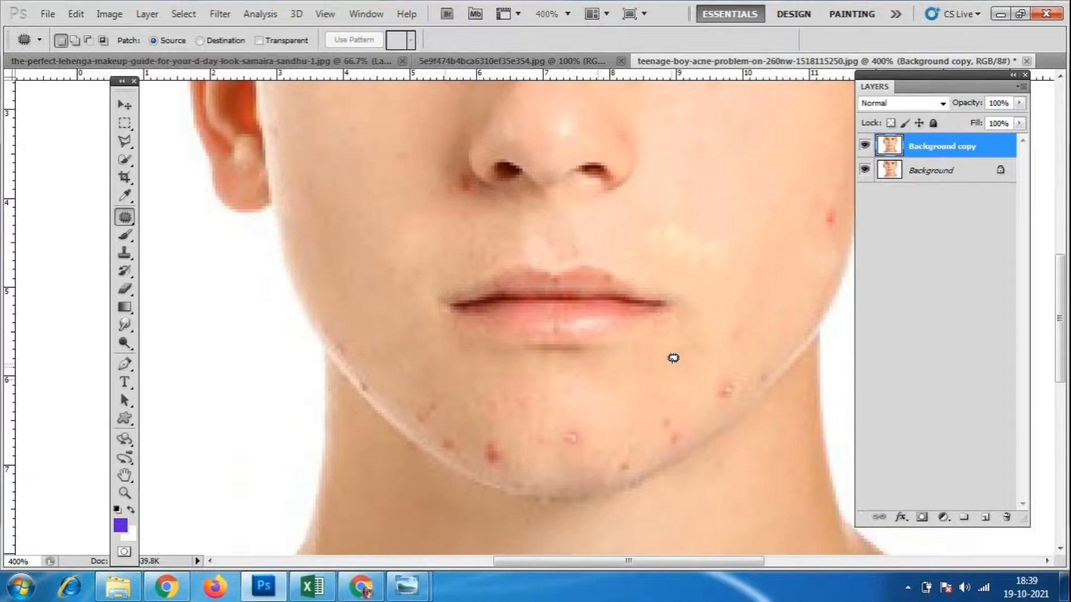
pyautogui.moveTo(735, 561); pyautogui.dragTo(766, 562)
pyautogui.moveTo(722, 302)
pyautogui.mouseDown()
pyautogui.moveTo(729, 286)
pyautogui.moveTo(717, 304)
pyautogui.moveTo(708, 280)
pyautogui.moveTo(723, 308)
pyautogui.moveTo(734, 291)
pyautogui.mouseUp()
pyautogui.hotkey('ctrl', 'd')
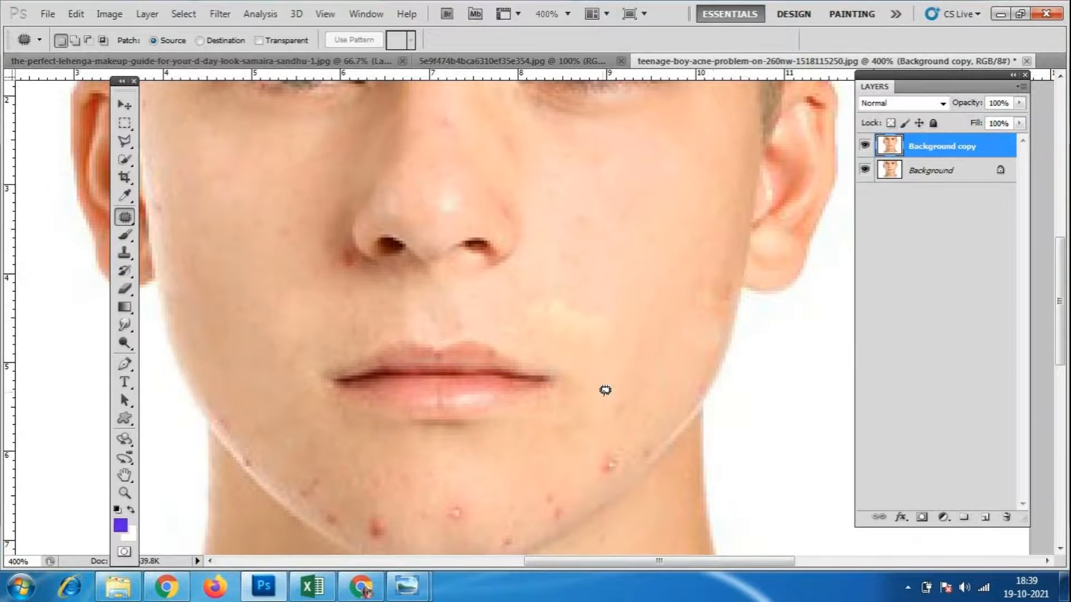
pyautogui.scroll(-2, 608, 379)
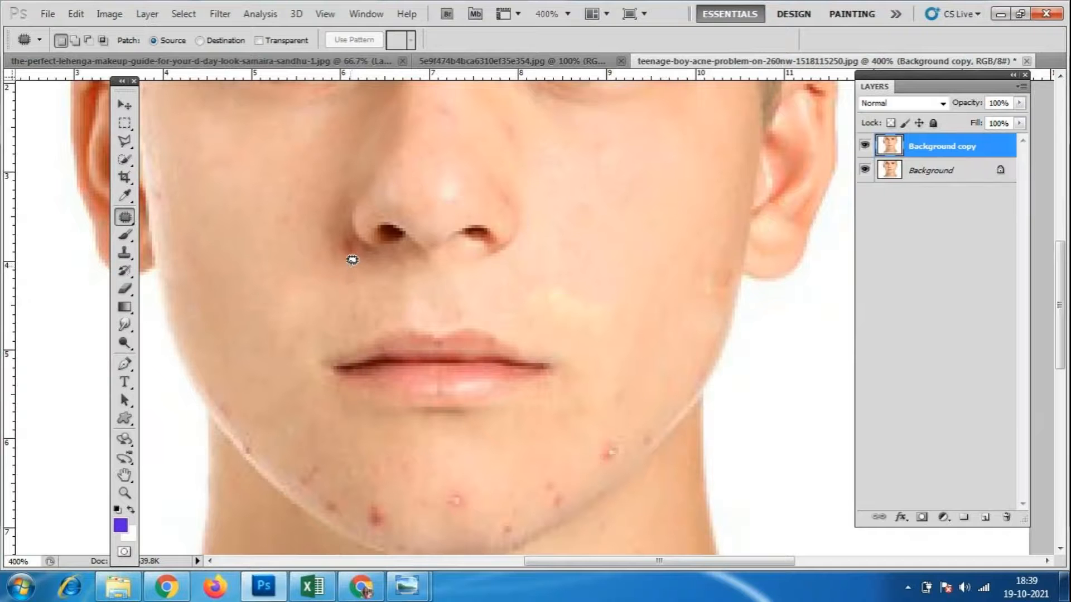
pyautogui.moveTo(351, 258)
pyautogui.mouseDown()
pyautogui.moveTo(358, 244)
pyautogui.moveTo(348, 229)
pyautogui.moveTo(363, 253)
pyautogui.moveTo(344, 242)
pyautogui.mouseUp()
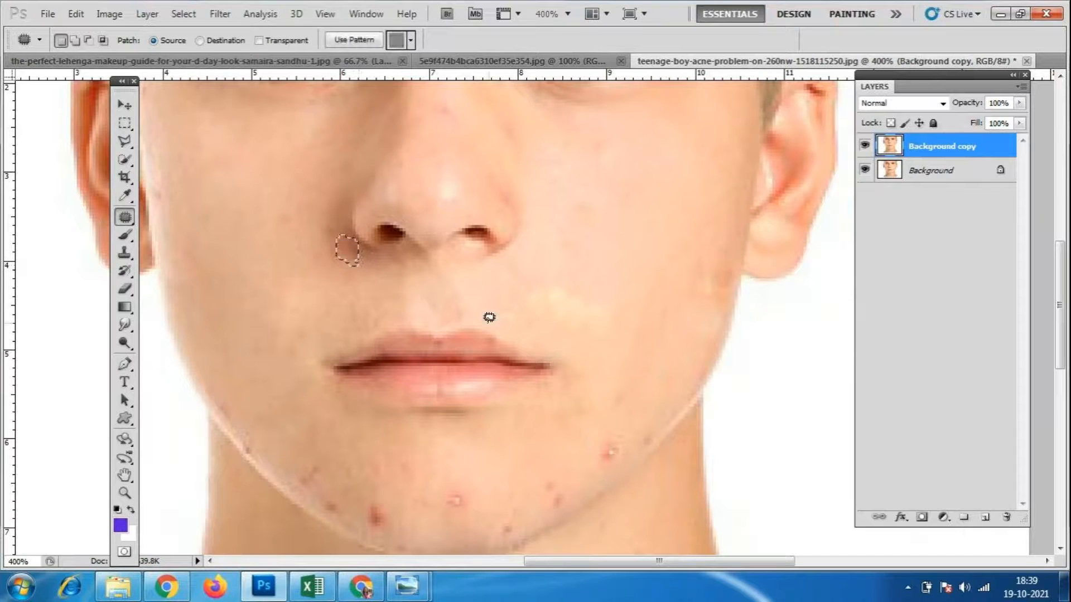
pyautogui.hotkey('ctrl', 'd')
pyautogui.scroll(-2, 448, 331)
pyautogui.scroll(-3, 447, 330)
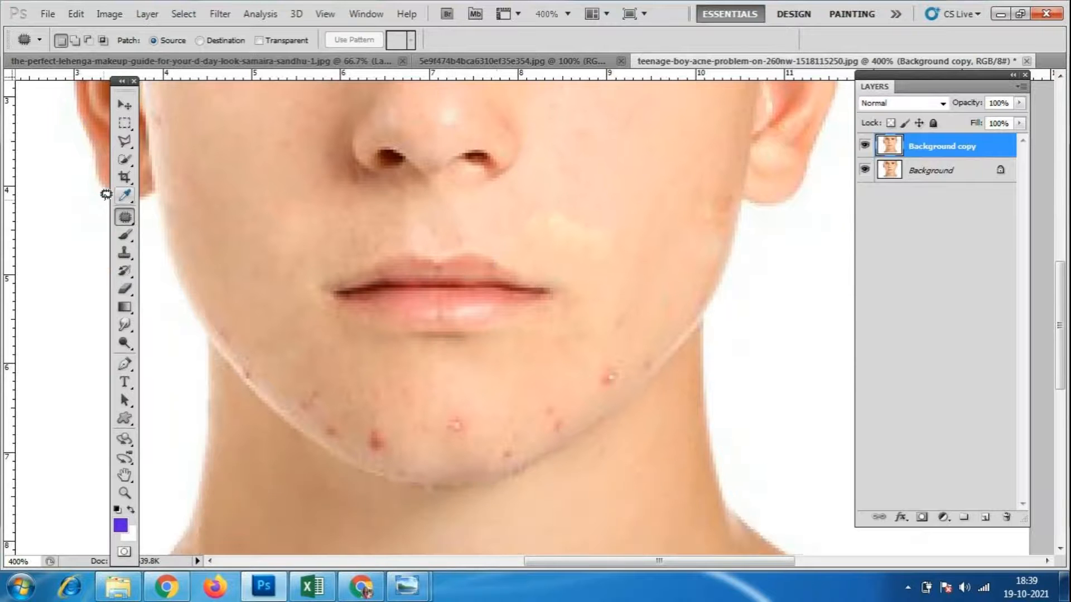
pyautogui.rightClick(124, 217)
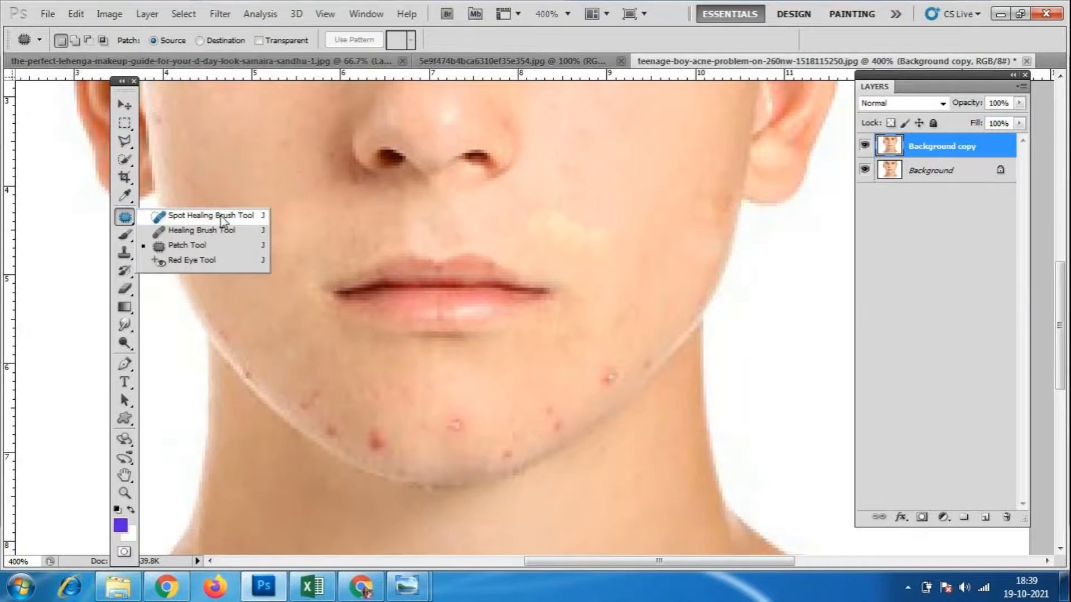
pyautogui.click(220, 217)
pyautogui.click(605, 380)
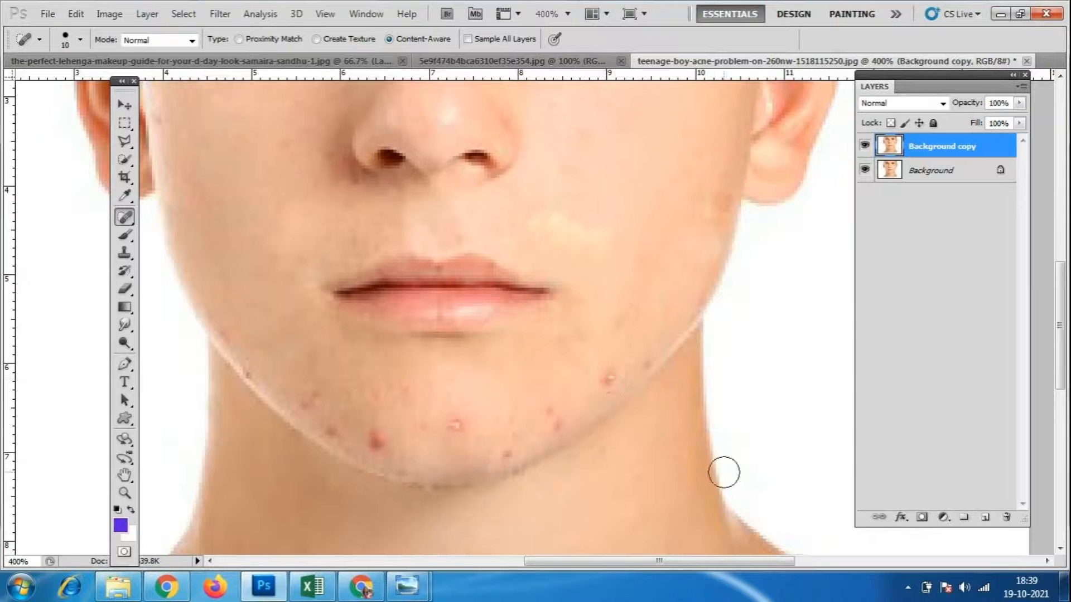
# - Return to the Patch Tool and patch the white-tipped pimple near the jawline on the image's right side
pyautogui.rightClick(124, 217)
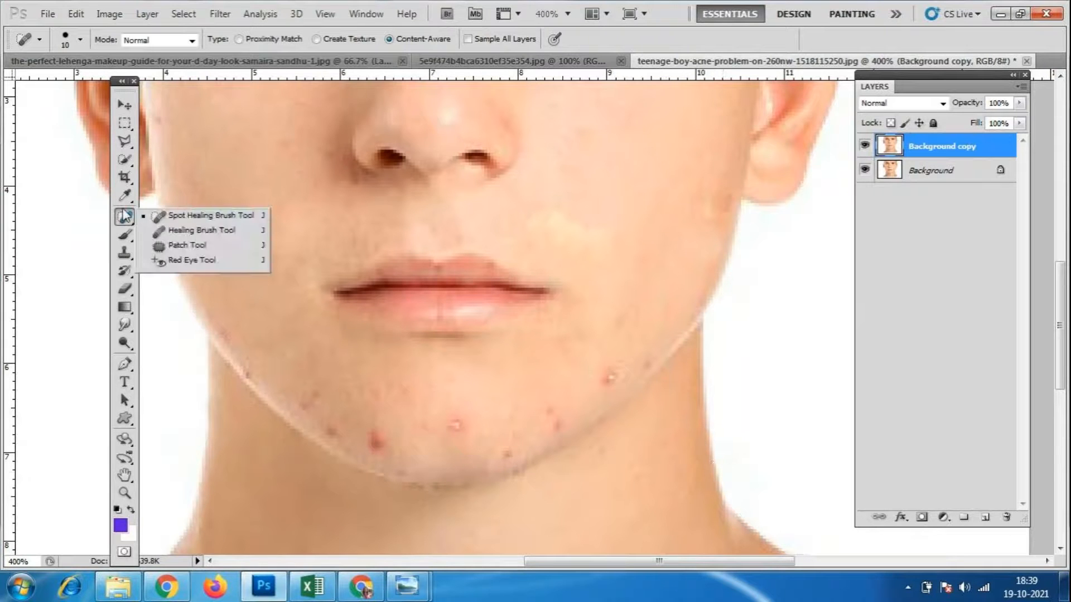
pyautogui.click(196, 246)
pyautogui.moveTo(619, 383)
pyautogui.mouseDown()
pyautogui.moveTo(624, 375)
pyautogui.moveTo(593, 366)
pyautogui.moveTo(611, 383)
pyautogui.moveTo(596, 397)
pyautogui.mouseUp()
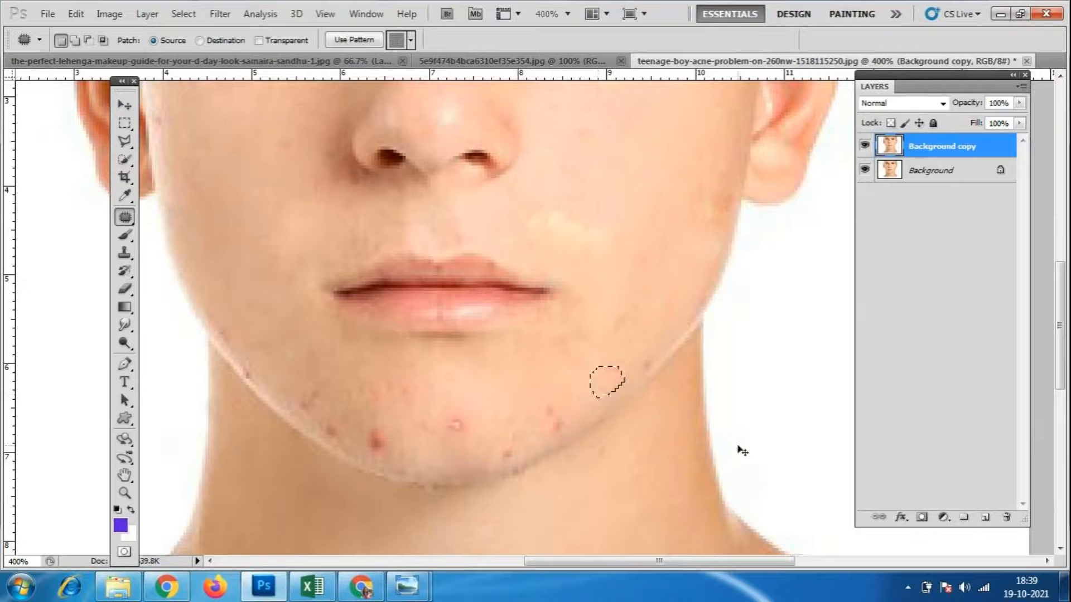
pyautogui.hotkey('ctrl', 'd')
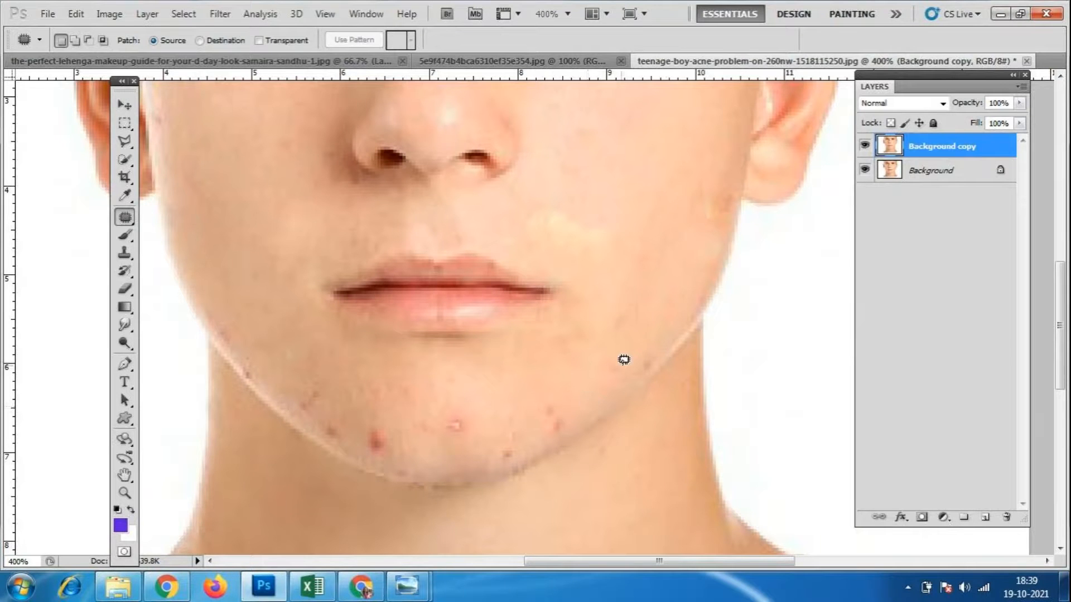
# - Patch the white-tipped pimple in the middle of the chin and the dark red pimple at its lower left in the image
pyautogui.moveTo(450, 437)
pyautogui.mouseDown()
pyautogui.moveTo(471, 414)
pyautogui.moveTo(446, 414)
pyautogui.moveTo(447, 440)
pyautogui.moveTo(486, 435)
pyautogui.mouseUp()
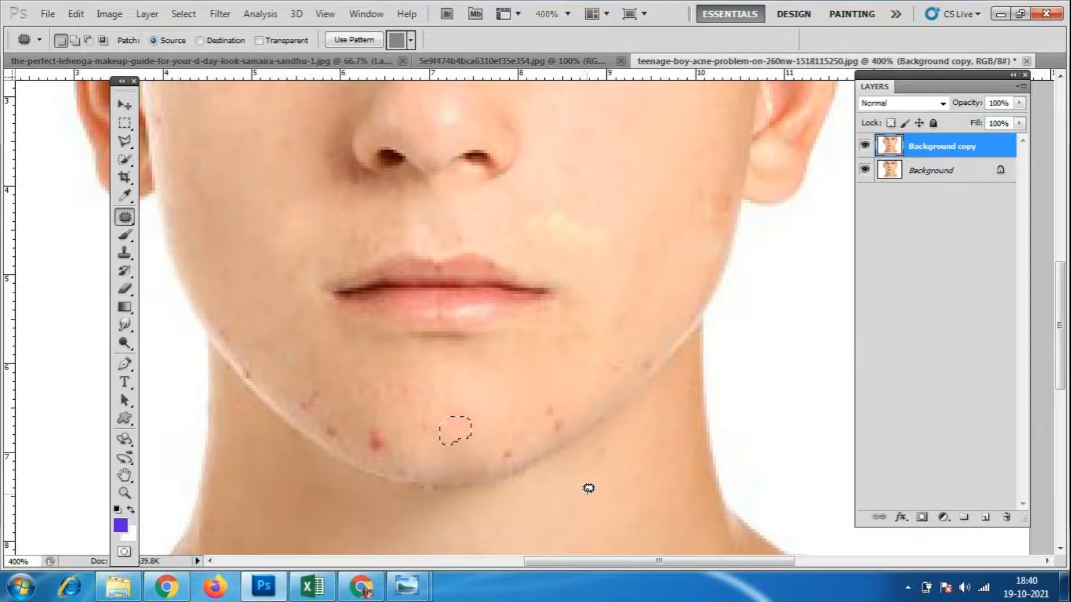
pyautogui.hotkey('ctrl', 'd')
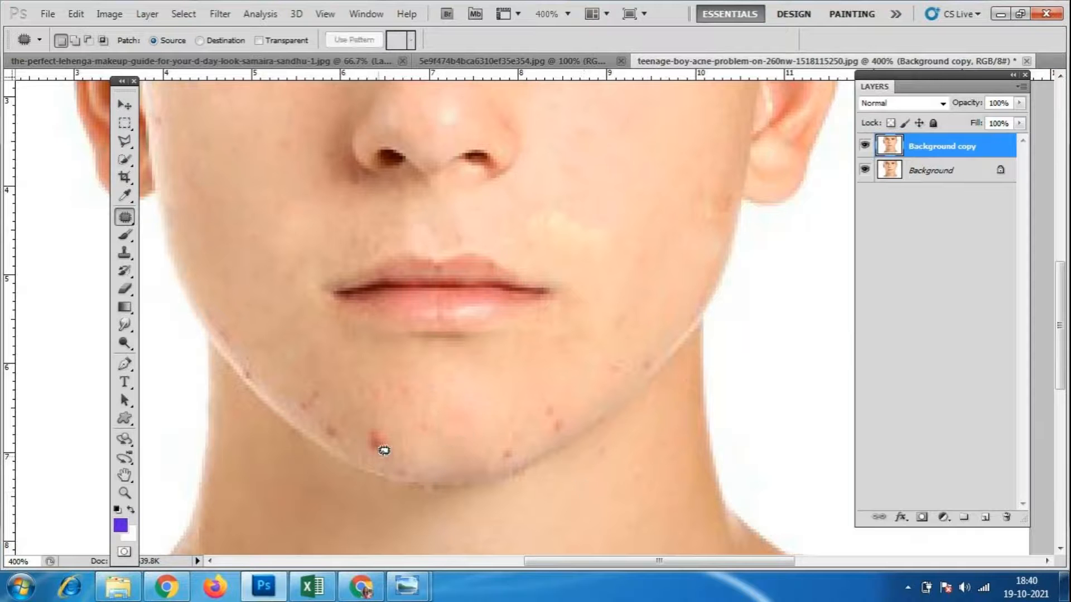
pyautogui.moveTo(392, 441)
pyautogui.mouseDown()
pyautogui.moveTo(355, 448)
pyautogui.moveTo(379, 458)
pyautogui.moveTo(418, 446)
pyautogui.mouseUp()
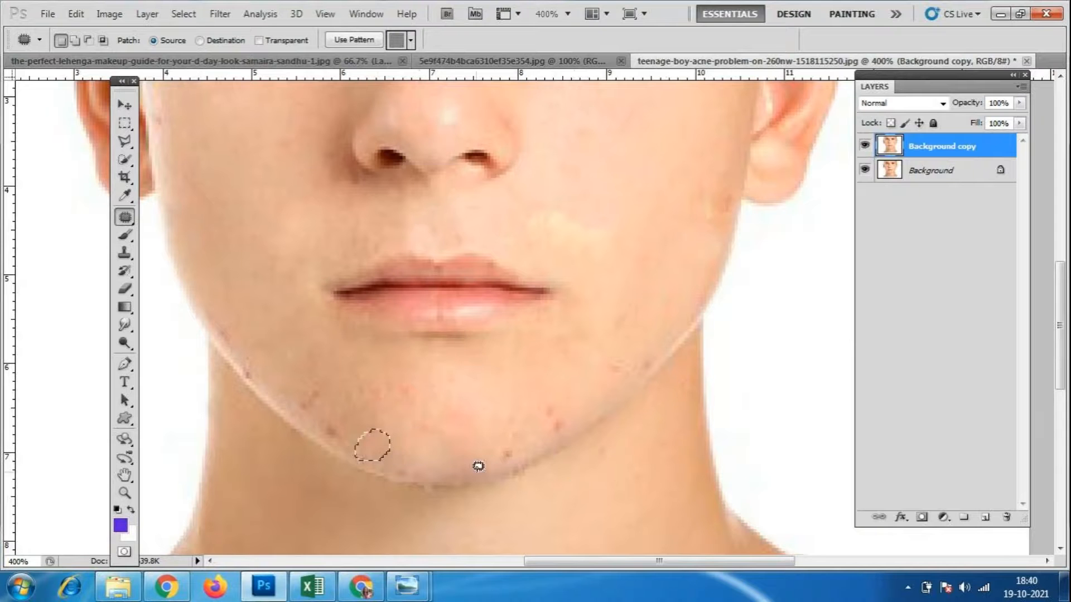
# - Patch the red pimple on the upper forehead above the inner end of the image's right eyebrow with clean skin
pyautogui.hotkey('ctrl', 'd')
pyautogui.scroll(1, 539, 442)
pyautogui.scroll(10, 539, 442)
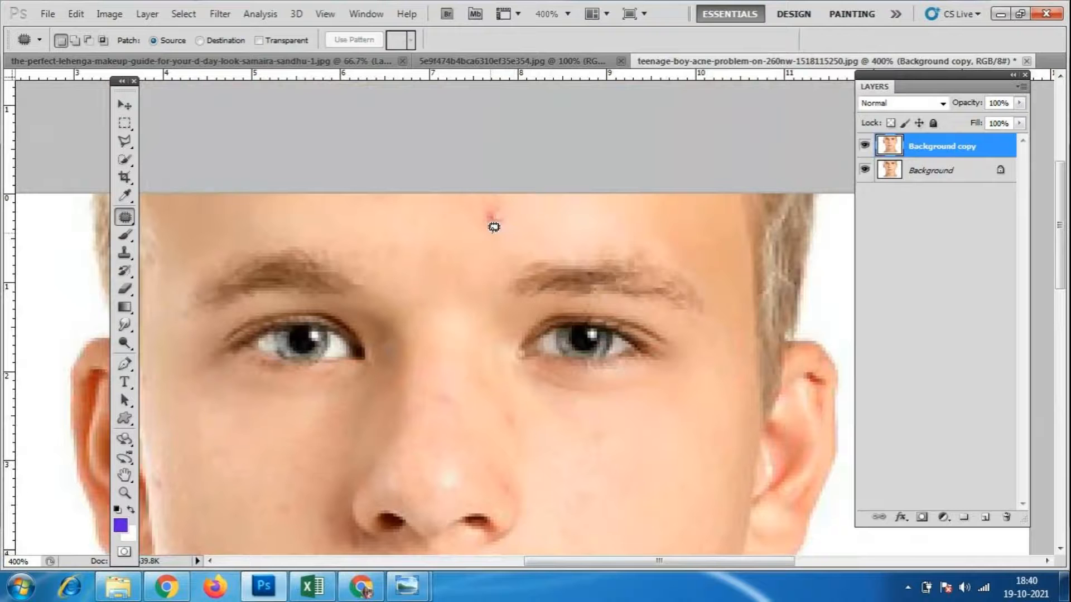
pyautogui.moveTo(502, 227)
pyautogui.mouseDown()
pyautogui.moveTo(509, 203)
pyautogui.moveTo(495, 189)
pyautogui.moveTo(474, 208)
pyautogui.moveTo(553, 237)
pyautogui.mouseUp()
pyautogui.hotkey('ctrl', 'd')
pyautogui.scroll(-2, 561, 326)
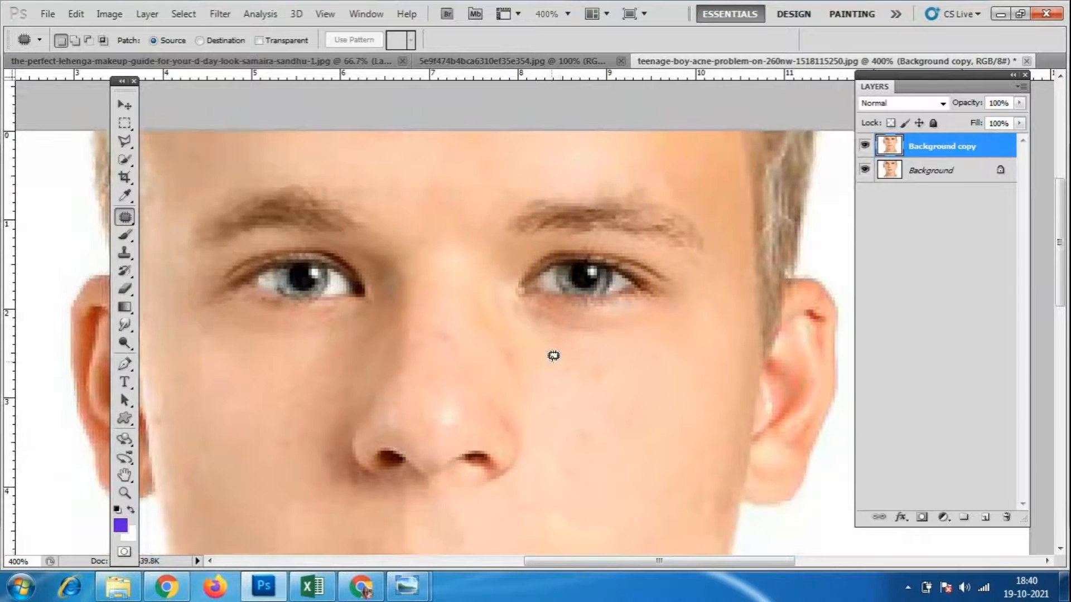
# - Patch the red pimples at the lower edge of the chin on the image's right side with clean skin
pyautogui.scroll(-3, 555, 352)
pyautogui.scroll(-10, 570, 326)
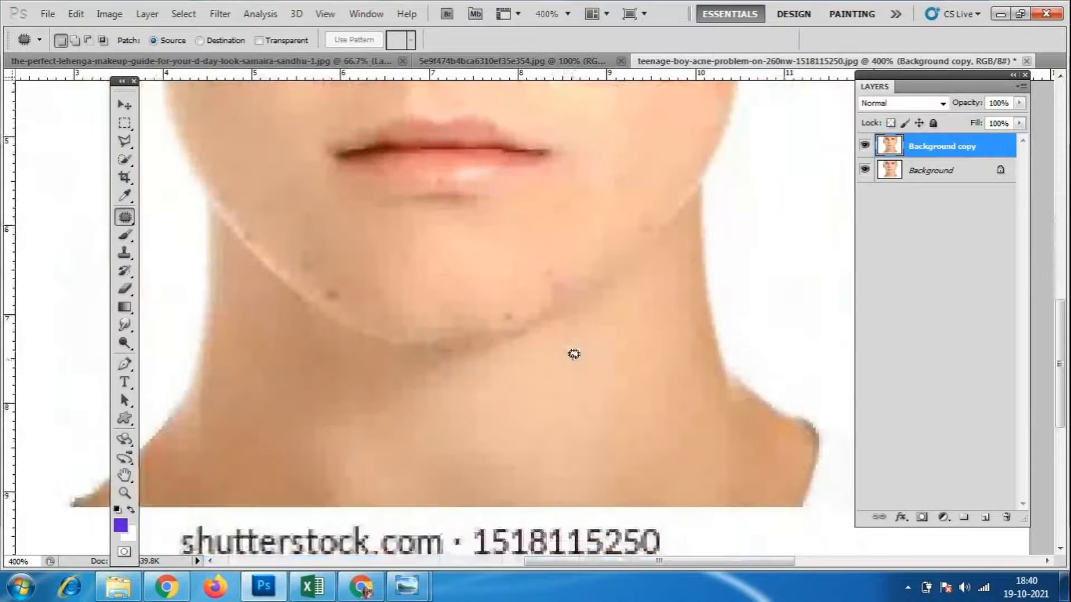
pyautogui.moveTo(550, 279)
pyautogui.mouseDown()
pyautogui.moveTo(573, 284)
pyautogui.moveTo(549, 261)
pyautogui.moveTo(545, 283)
pyautogui.moveTo(636, 314)
pyautogui.mouseUp()
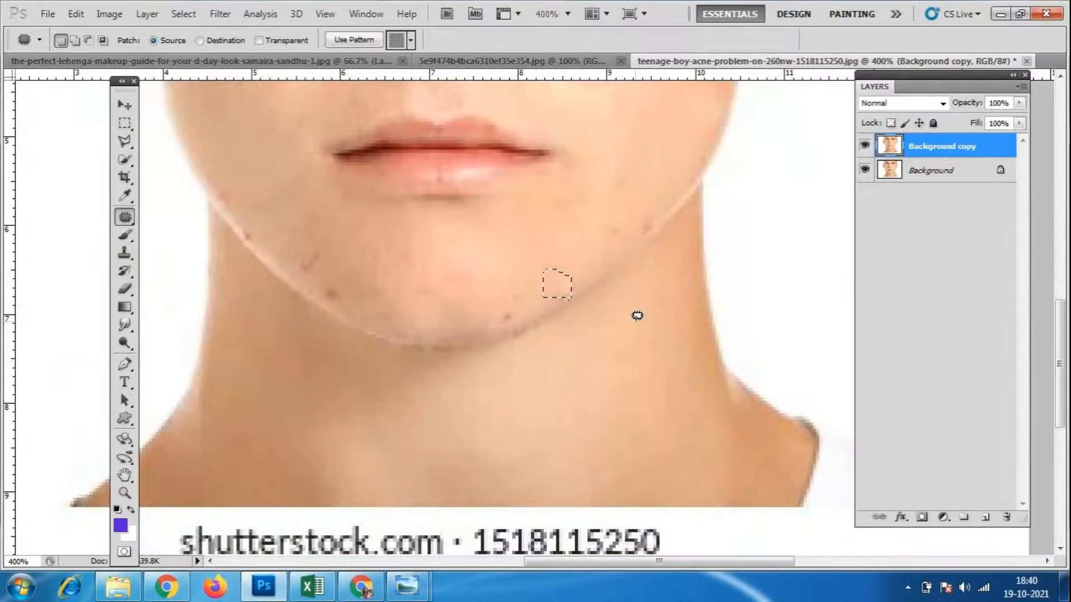
pyautogui.hotkey('ctrl', 'd')
# - Try patching over both eyes, one after the other, with skin from the area between the eyebrows
pyautogui.scroll(10, 558, 256)
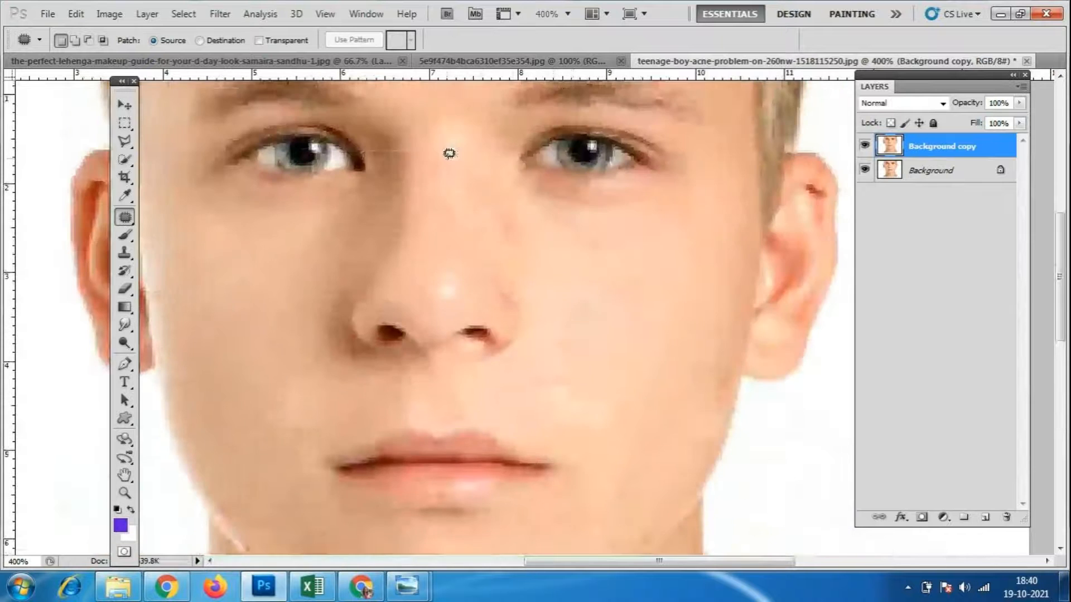
pyautogui.moveTo(587, 191)
pyautogui.mouseDown()
pyautogui.moveTo(529, 192)
pyautogui.moveTo(507, 240)
pyautogui.moveTo(562, 267)
pyautogui.moveTo(656, 261)
pyautogui.moveTo(689, 230)
pyautogui.moveTo(664, 202)
pyautogui.moveTo(580, 184)
pyautogui.mouseUp()
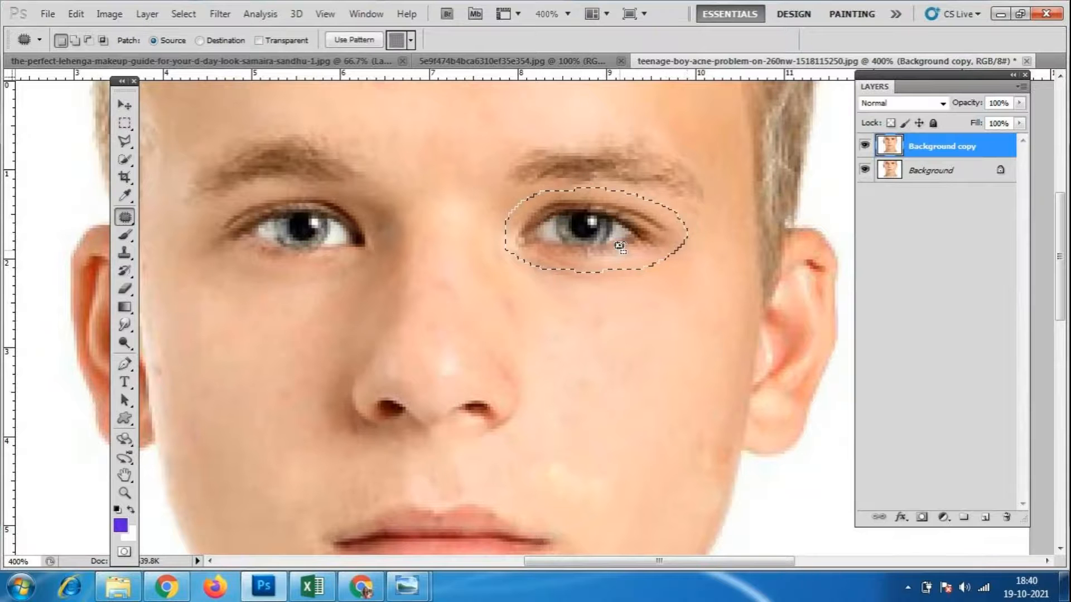
pyautogui.moveTo(582, 231)
pyautogui.mouseDown()
pyautogui.moveTo(533, 223)
pyautogui.moveTo(435, 153)
pyautogui.mouseUp()
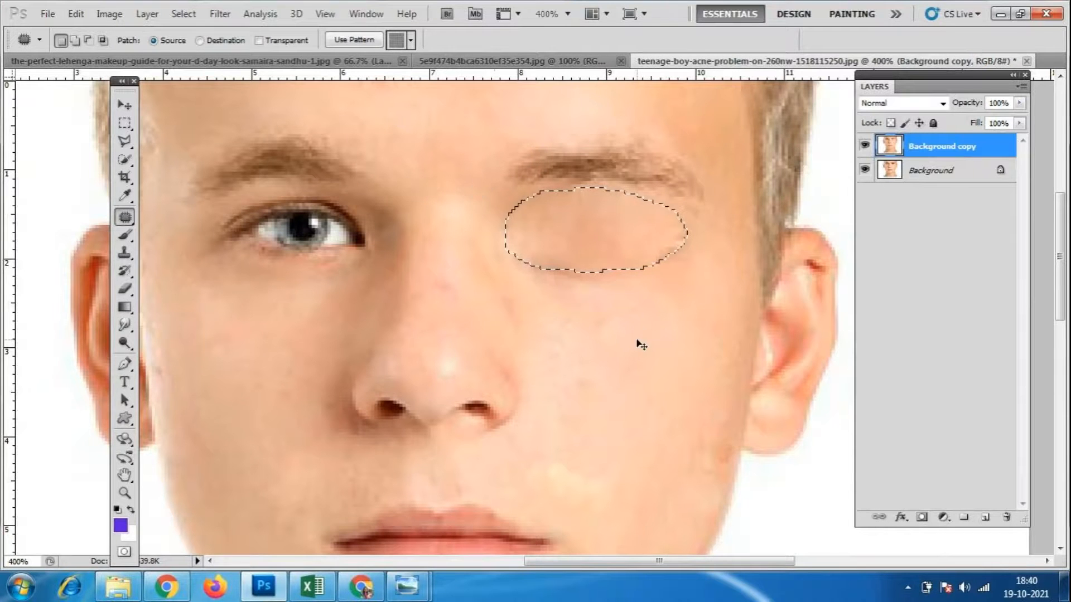
pyautogui.hotkey('ctrl', 'd')
pyautogui.scroll(2, 639, 333)
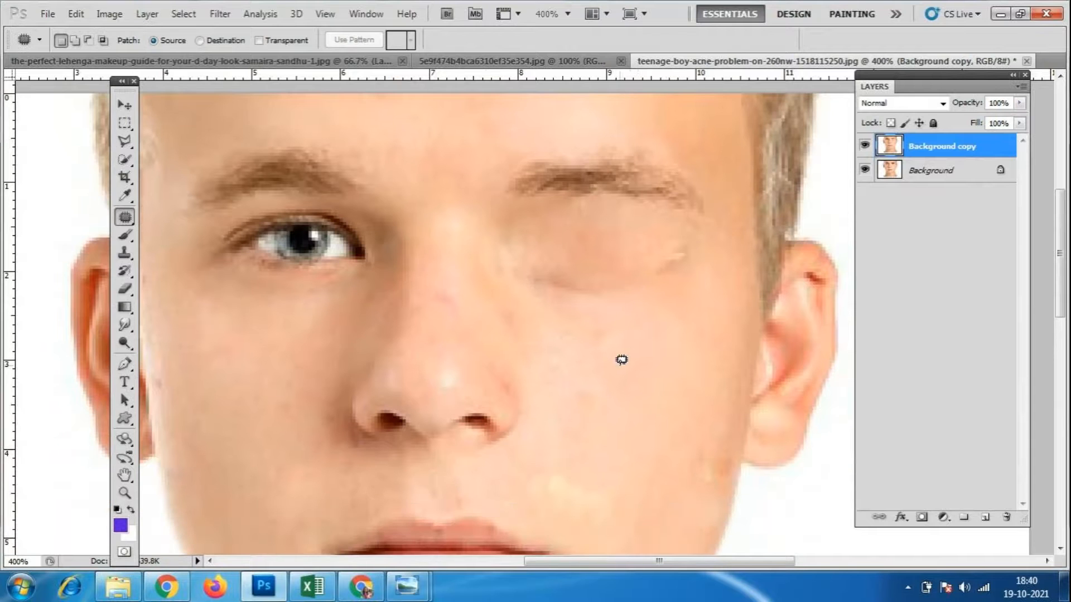
pyautogui.moveTo(355, 274)
pyautogui.mouseDown()
pyautogui.moveTo(370, 218)
pyautogui.moveTo(305, 187)
pyautogui.moveTo(204, 224)
pyautogui.moveTo(216, 259)
pyautogui.moveTo(279, 275)
pyautogui.moveTo(373, 263)
pyautogui.mouseUp()
pyautogui.moveTo(300, 257)
pyautogui.mouseDown()
pyautogui.moveTo(358, 241)
pyautogui.moveTo(446, 186)
pyautogui.moveTo(449, 156)
pyautogui.mouseUp()
pyautogui.hotkey('ctrl', 'd')
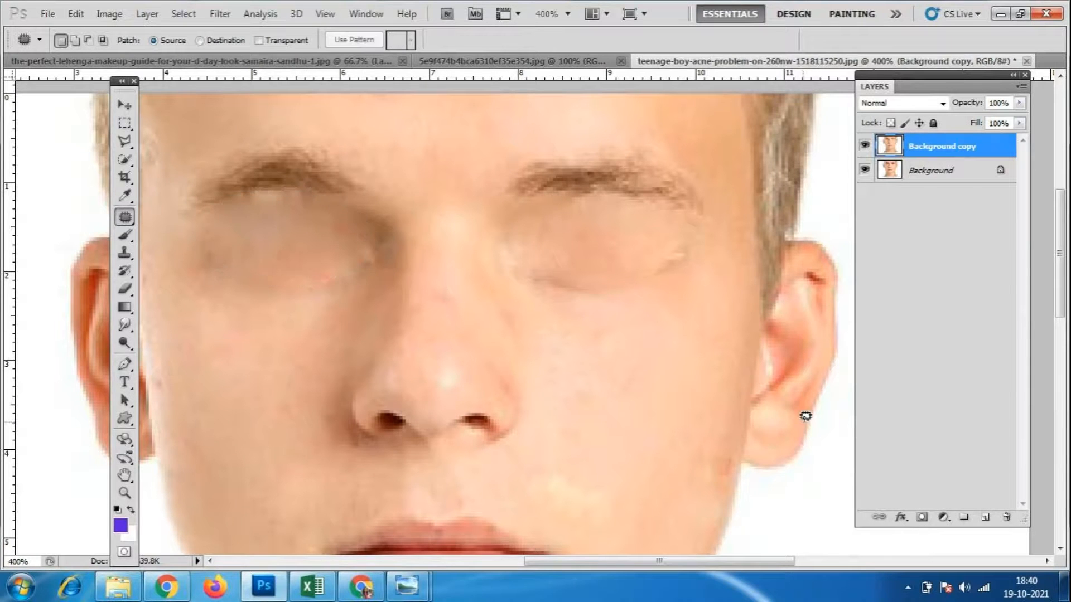
pyautogui.hotkey('ctrl', '-')
pyautogui.hotkey('ctrl', '-')
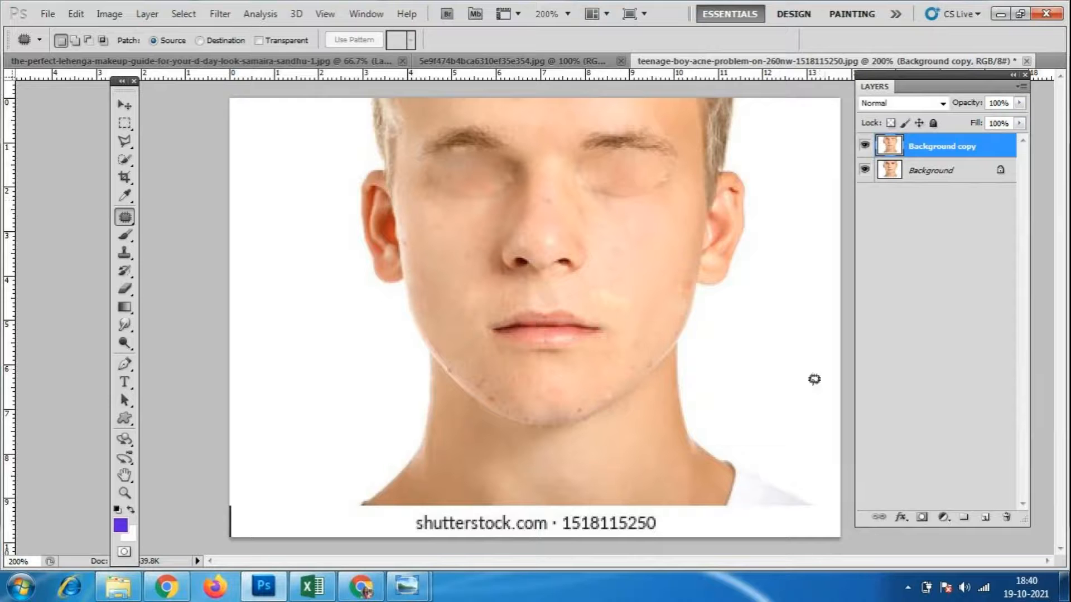
# - Undo the patches over both eyes and clear the remaining selection
pyautogui.hotkey('ctrl', 'alt', 'z')
pyautogui.hotkey('ctrl', 'alt', 'z')
pyautogui.hotkey('ctrl', 'alt', 'z')
pyautogui.hotkey('ctrl', 'alt', 'z')
pyautogui.hotkey('ctrl', 'alt', 'z')
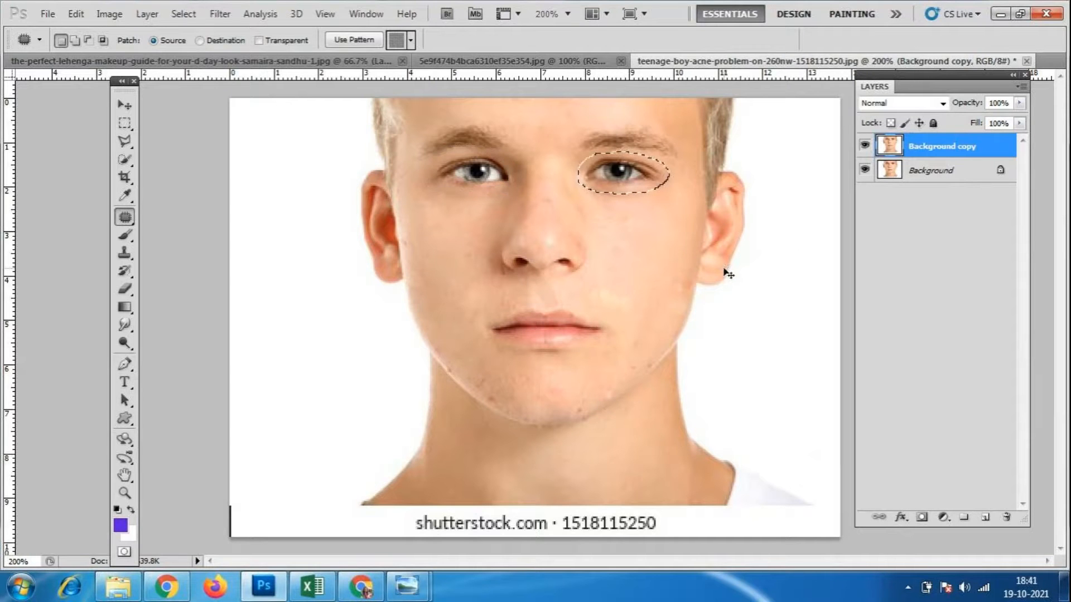
pyautogui.hotkey('ctrl', 'd')
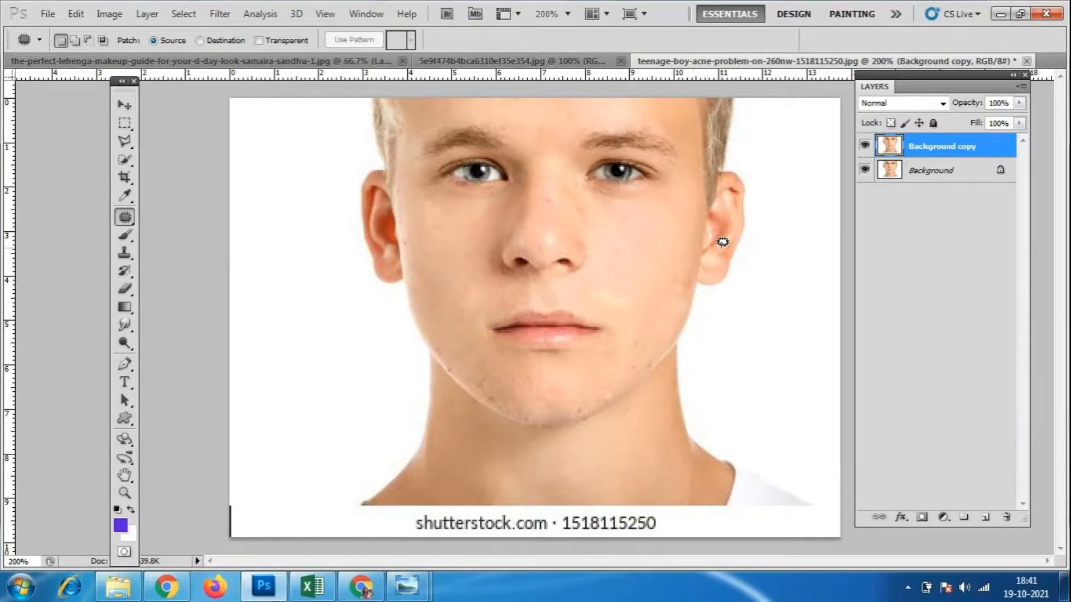
# - Toggle the Background copy layer's visibility several times to compare the retouched face with the original, leaving the layer visible
pyautogui.click(864, 149)
pyautogui.click(865, 149)
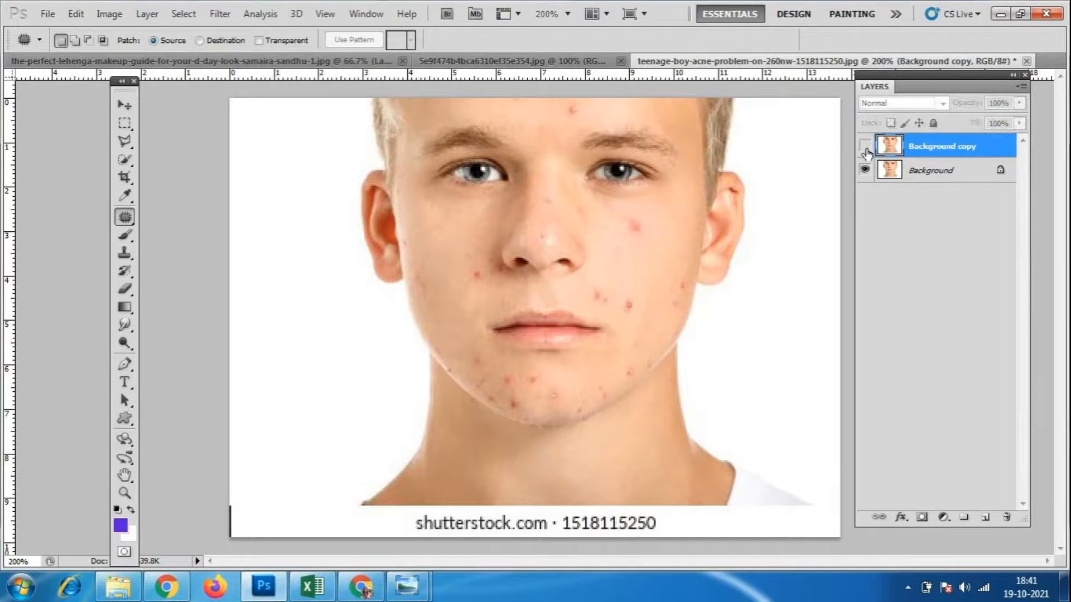
pyautogui.click(865, 146)
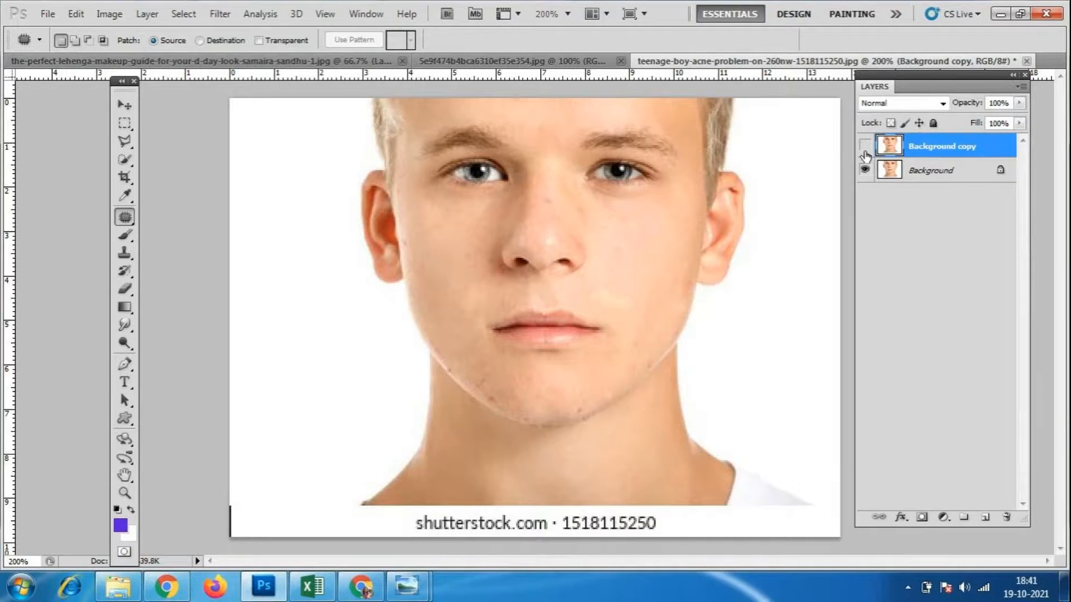
pyautogui.click(865, 146)
pyautogui.click(865, 146)
pyautogui.click(864, 146)
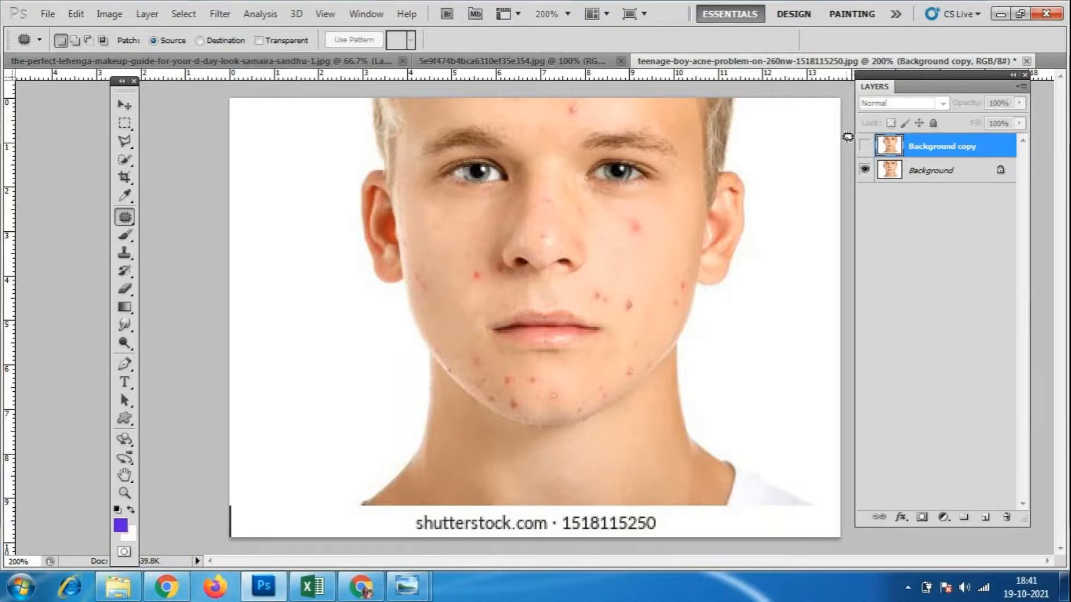
pyautogui.click(865, 146)
# - Switch to the open document 5e9f474b4bca6310ef35e354.jpg and duplicate its Background layer
pyautogui.click(48, 14)
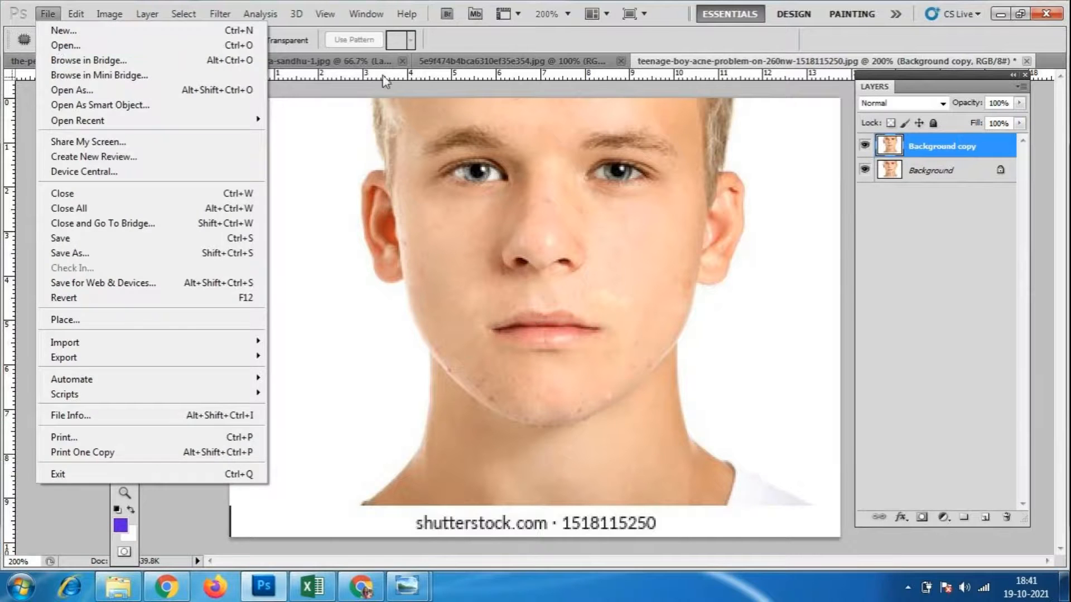
pyautogui.click(571, 59)
pyautogui.click(571, 62)
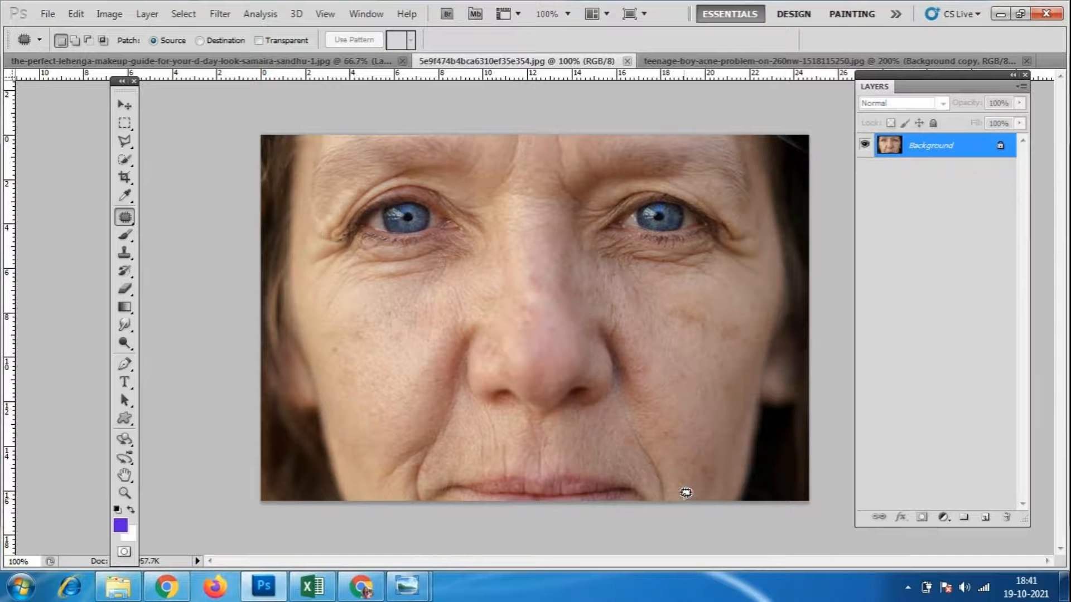
pyautogui.hotkey('ctrl', '+')
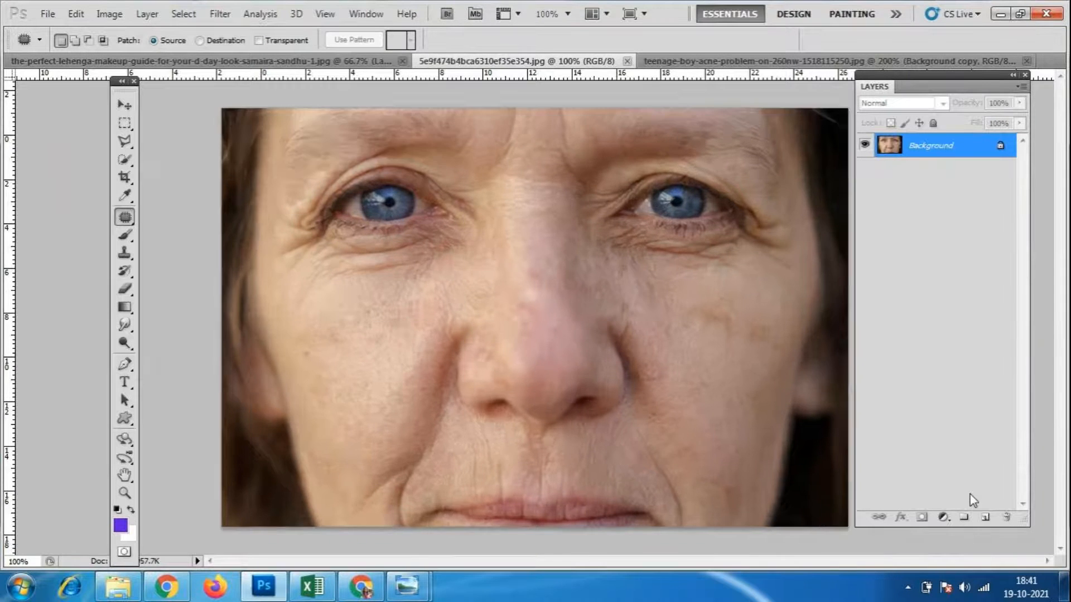
pyautogui.hotkey('ctrl', '-')
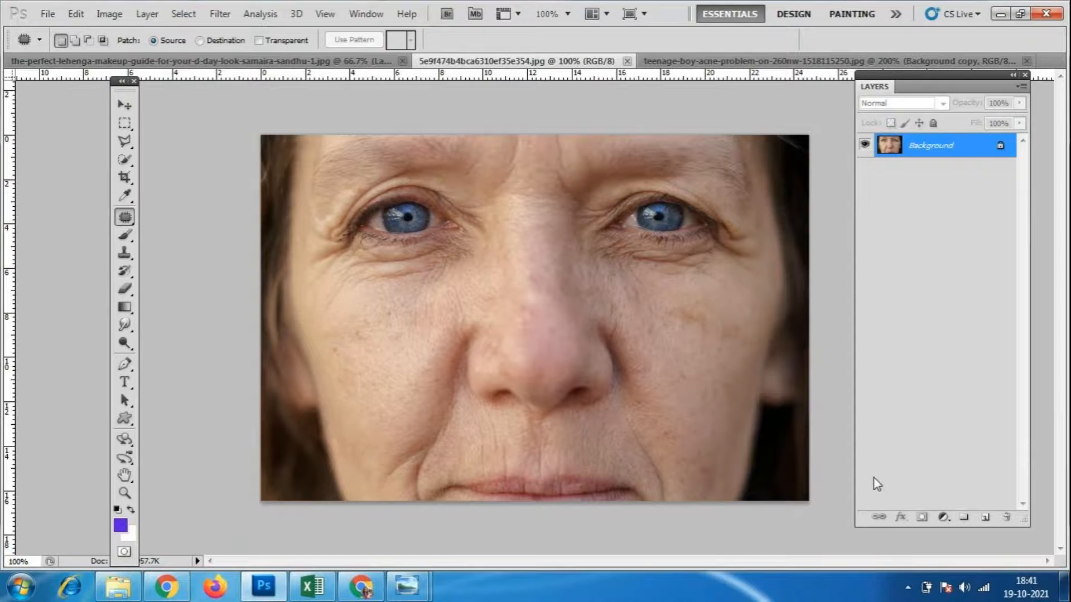
pyautogui.rightClick(914, 146)
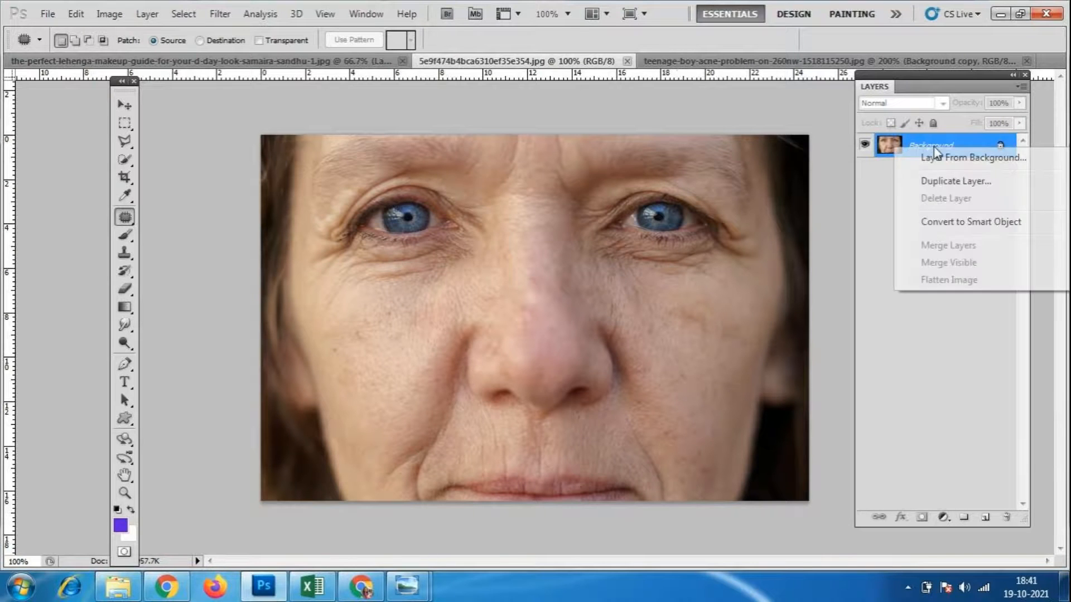
pyautogui.click(955, 181)
pyautogui.press('Return')
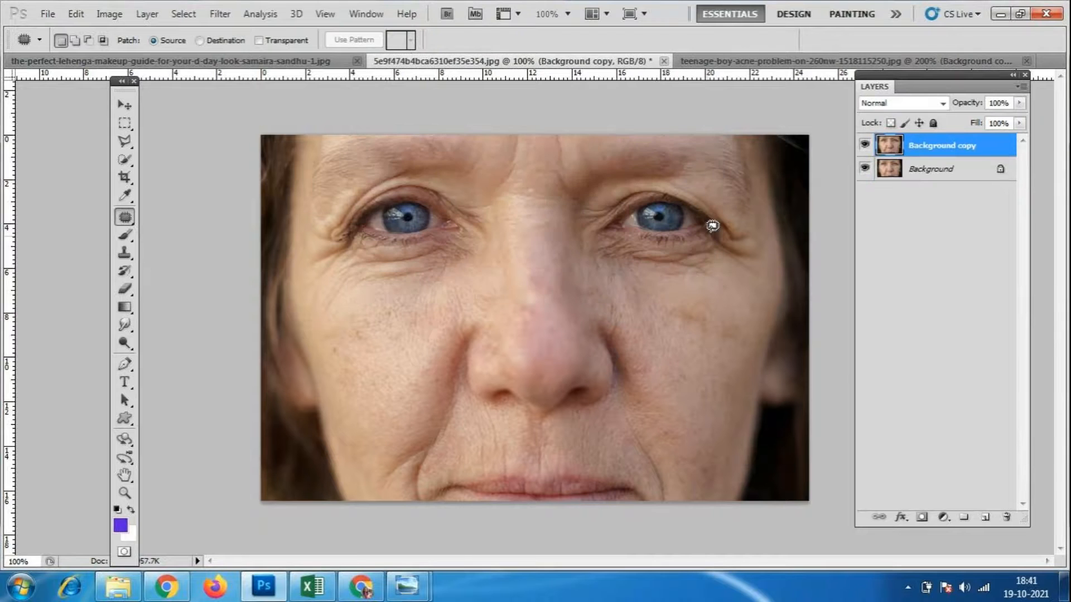
# - Switch to the Spot Healing Brush, enlarge the brush, and heal the long wrinkle beneath the eye on the image's left side
pyautogui.hotkey('ctrl', '+')
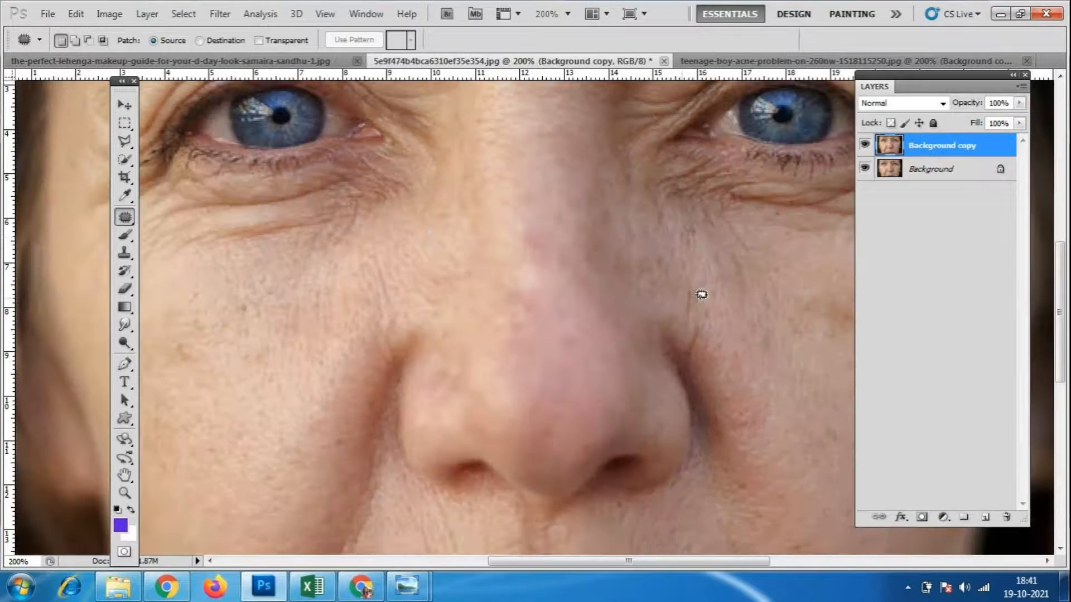
pyautogui.scroll(2, 421, 256)
pyautogui.moveTo(636, 564); pyautogui.dragTo(561, 558)
pyautogui.scroll(1, 521, 138)
pyautogui.scroll(2, 520, 137)
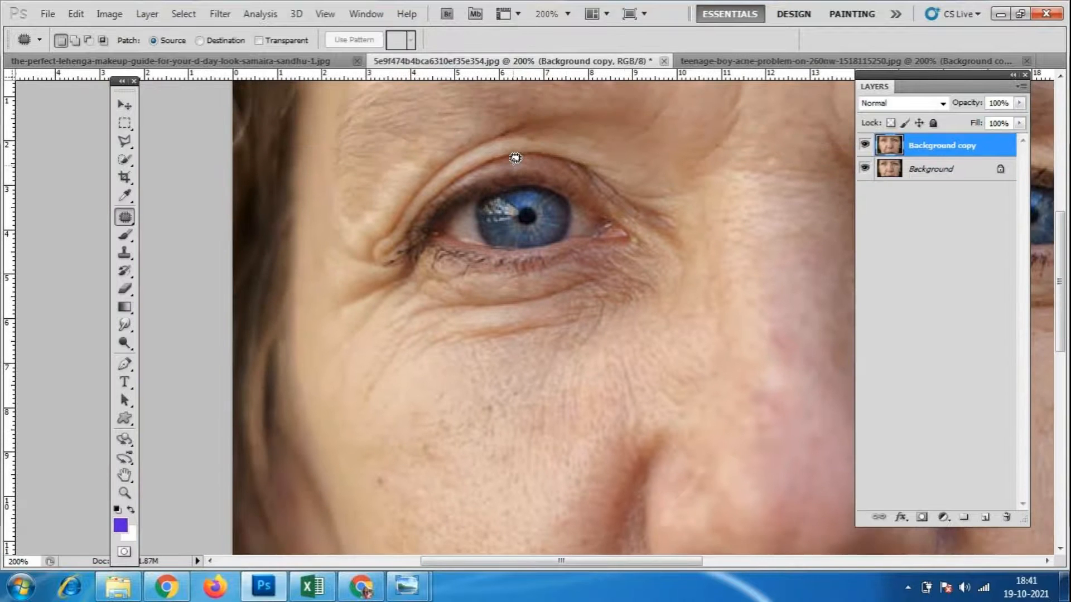
pyautogui.rightClick(126, 223)
pyautogui.click(204, 217)
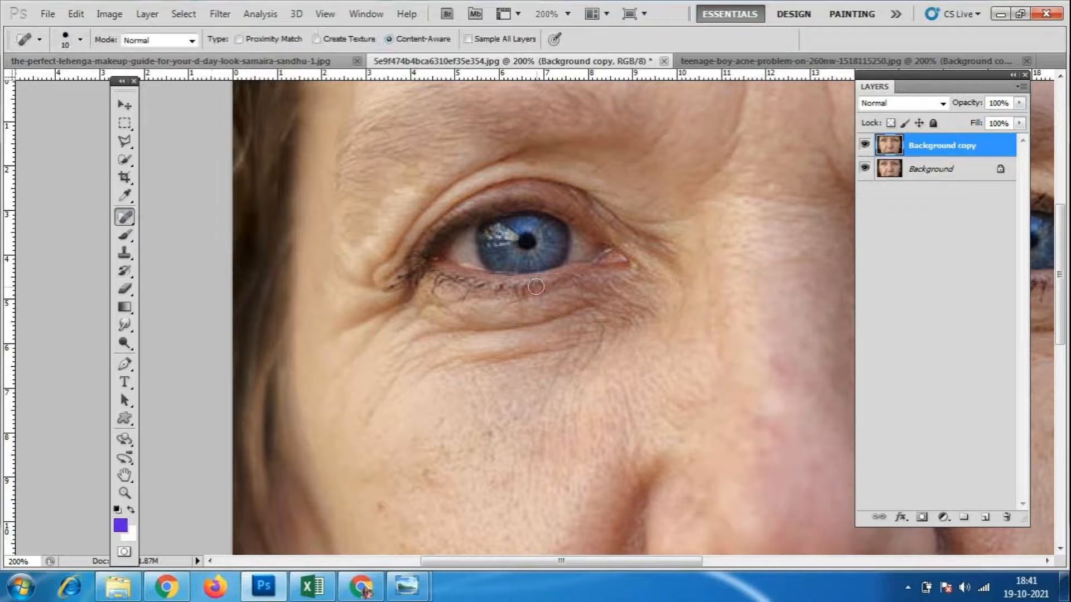
pyautogui.press(']')
pyautogui.press(']')
pyautogui.moveTo(559, 343)
pyautogui.mouseDown()
pyautogui.moveTo(565, 355)
pyautogui.moveTo(498, 358)
pyautogui.mouseUp()
# - Reduce the brush size to 20 and heal the fine creases on the outer cheek below the image's left eye
pyautogui.press('[')
pyautogui.click(447, 364)
pyautogui.click(454, 355)
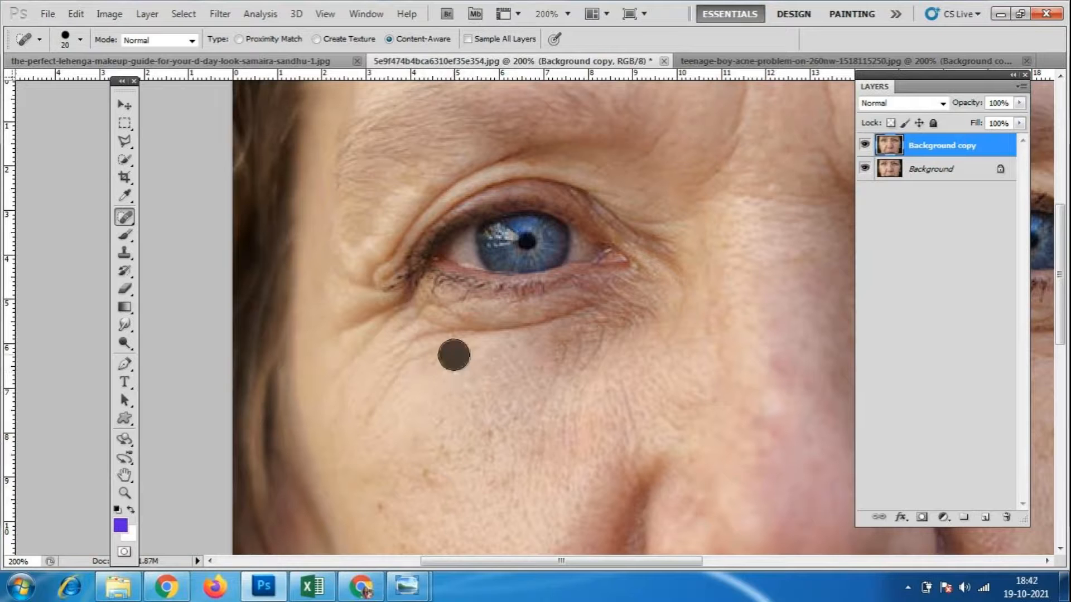
pyautogui.click(411, 345)
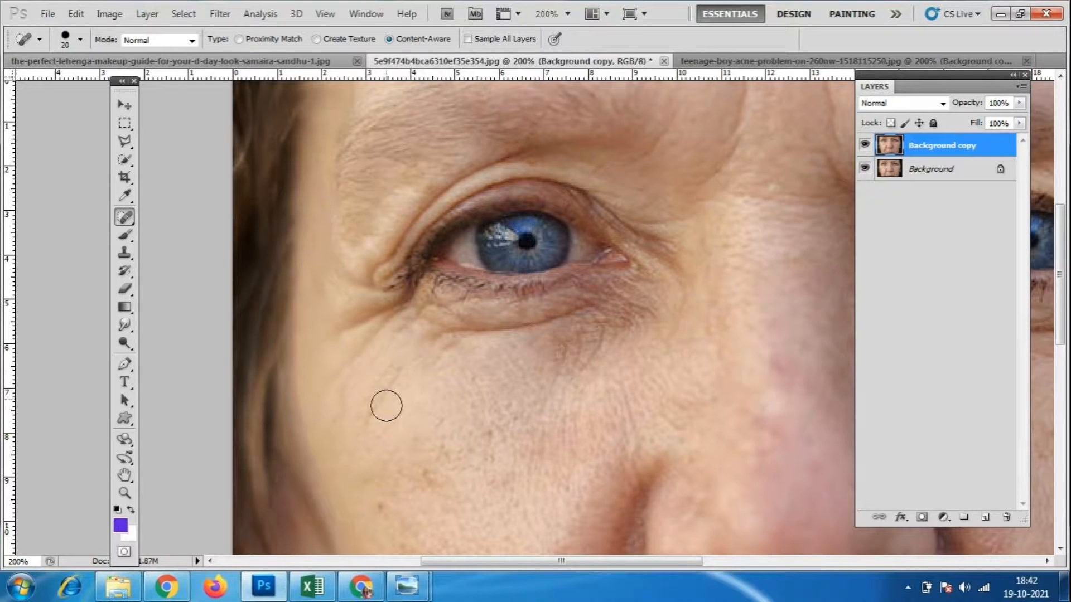
pyautogui.click(370, 416)
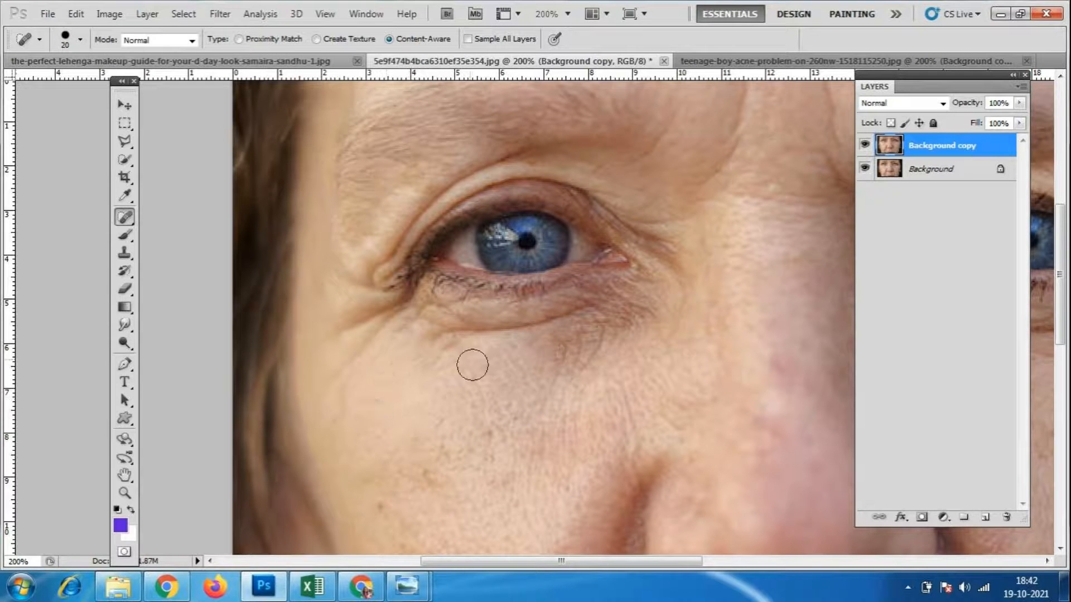
# - Heal the under-eye fold close to the lower lid and the fine lines beneath it on the image's left side
pyautogui.moveTo(451, 338); pyautogui.dragTo(489, 341)
pyautogui.click(489, 336)
pyautogui.click(547, 323)
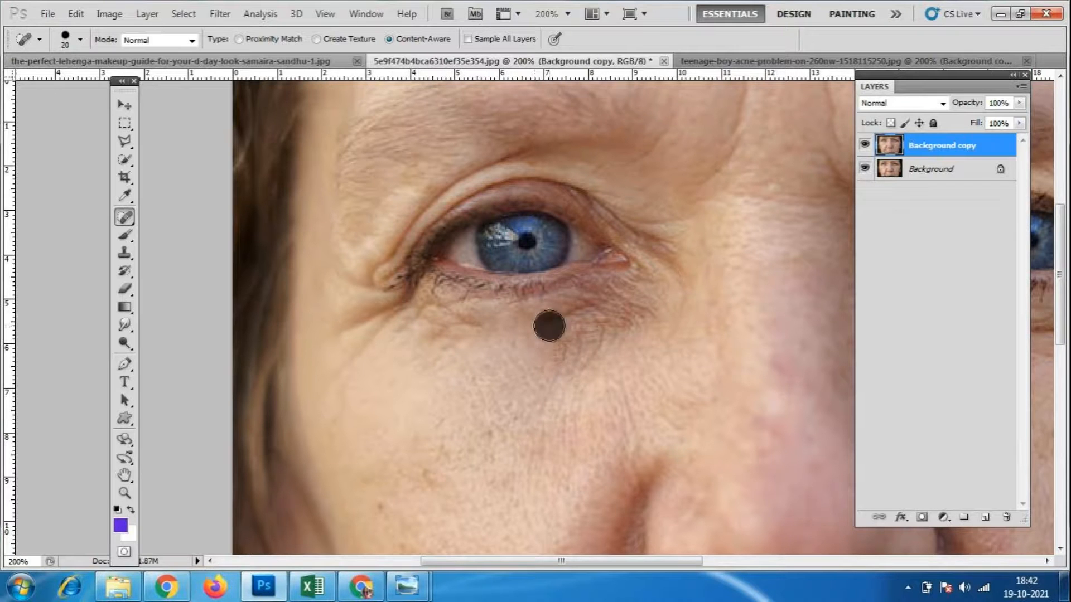
pyautogui.click(546, 320)
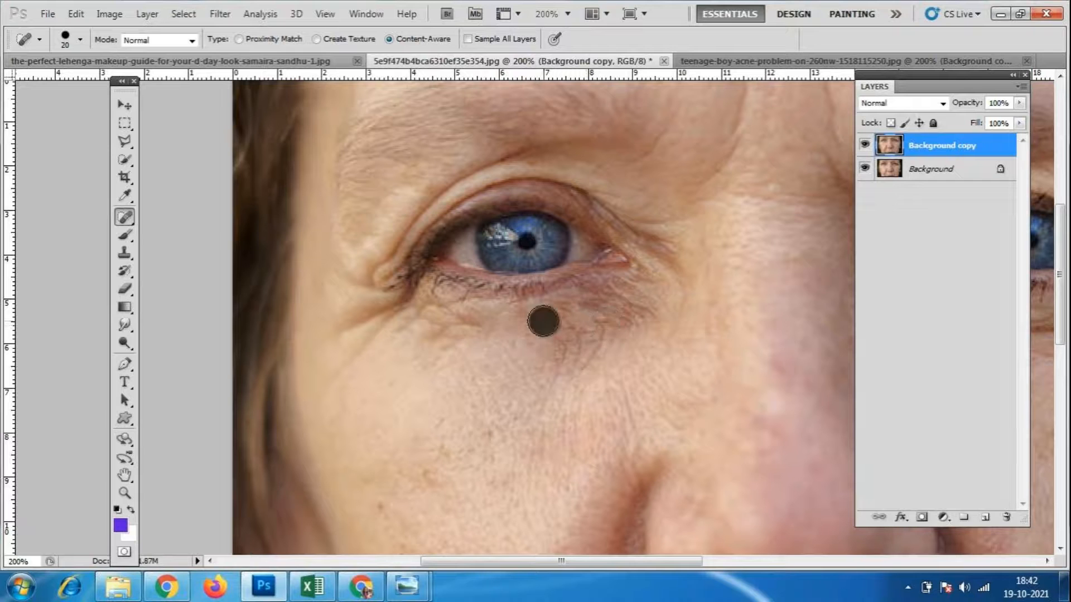
pyautogui.click(443, 331)
pyautogui.click(439, 340)
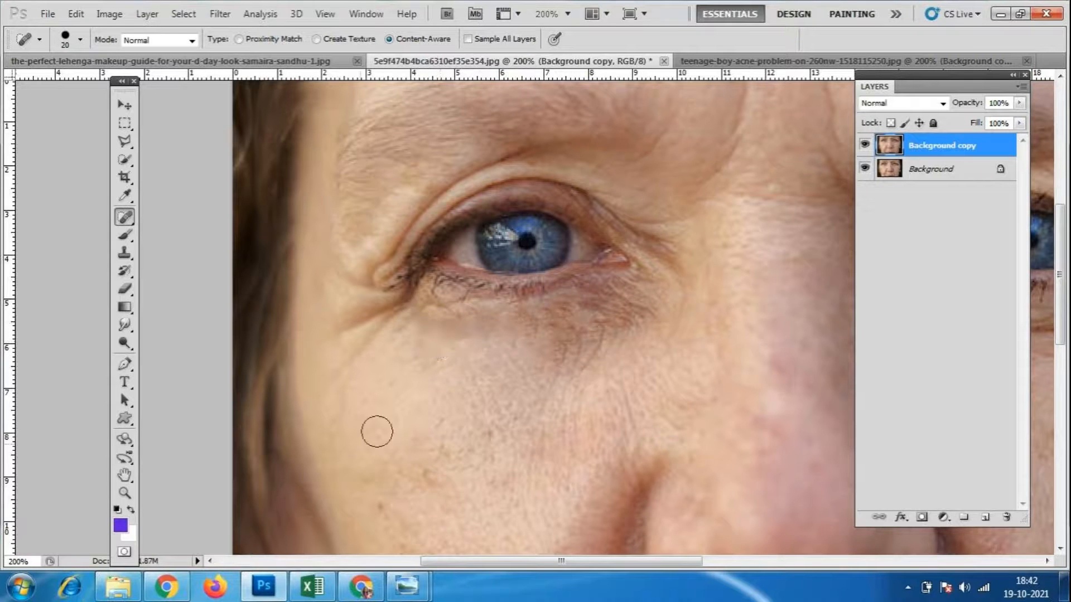
pyautogui.click(583, 361)
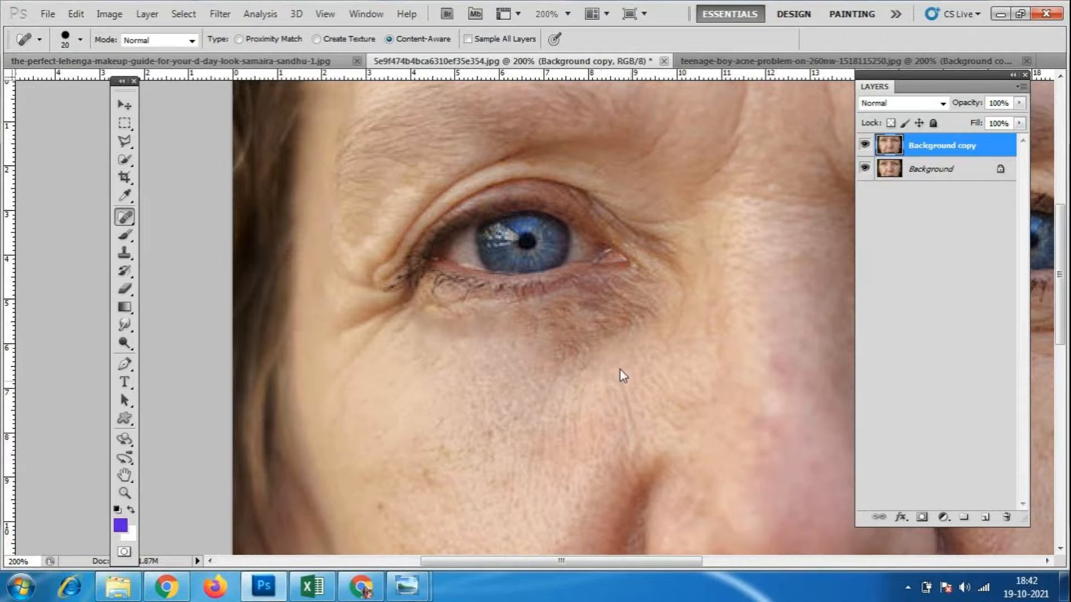
# - Heal the crow's-foot crease at the outer corner and the fold beside the inner corner of the image's left eye
pyautogui.scroll(3, 597, 216)
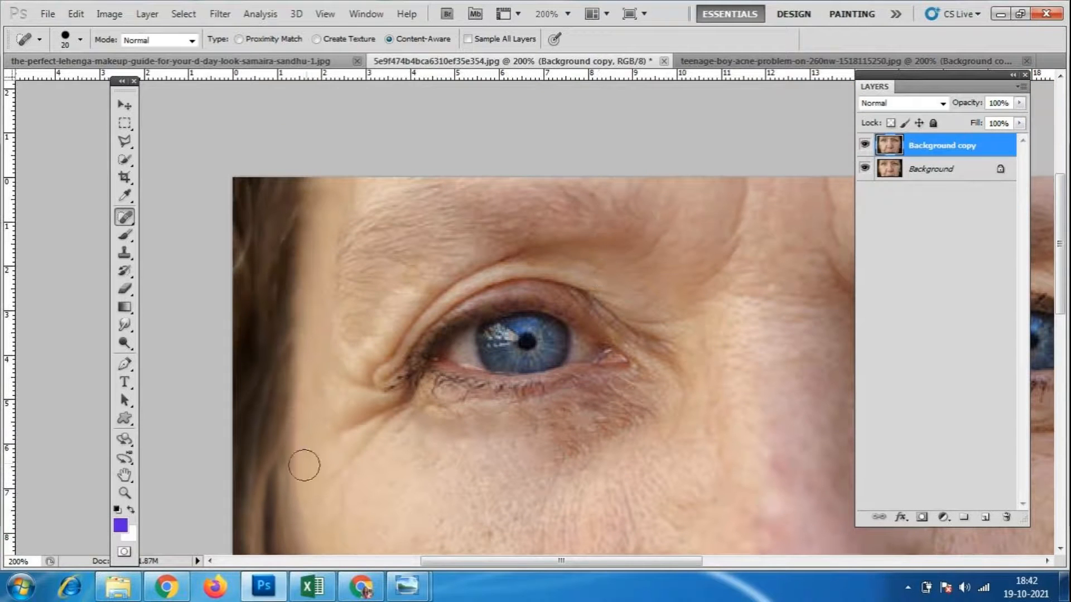
pyautogui.click(369, 416)
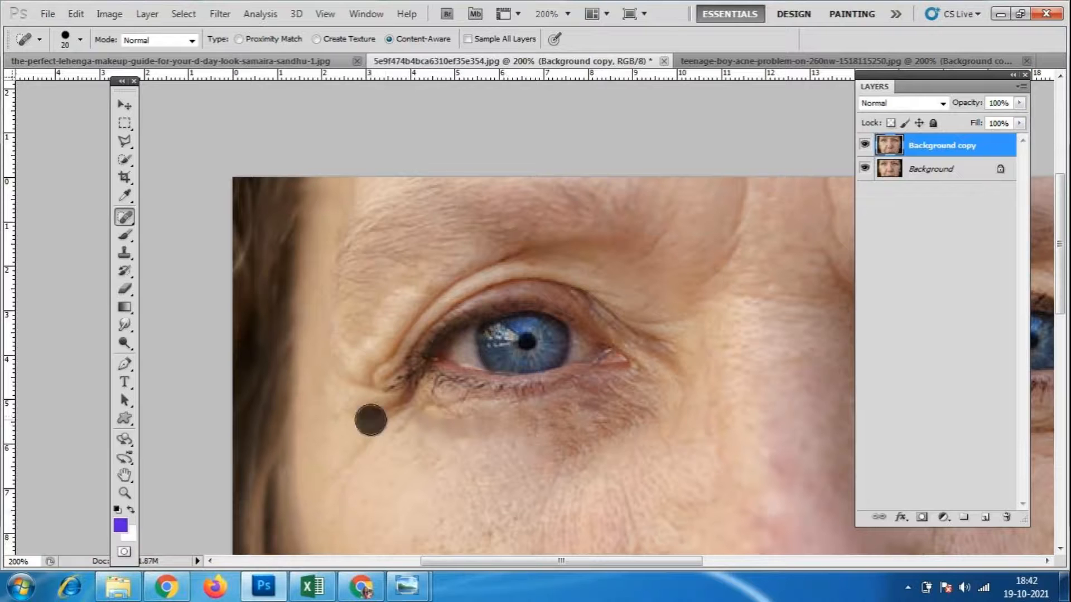
pyautogui.click(384, 417)
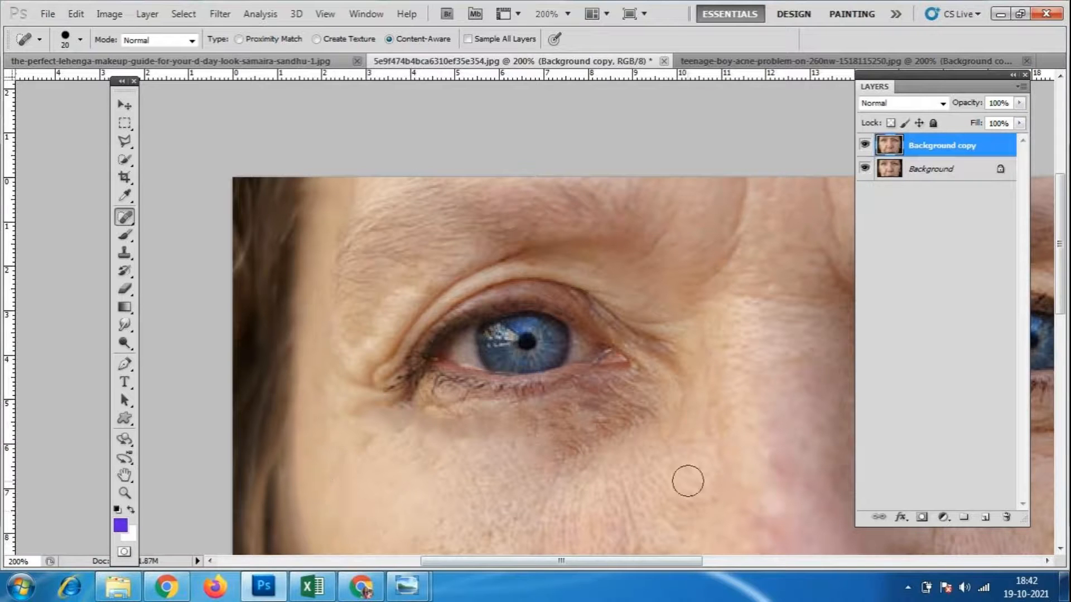
pyautogui.click(659, 347)
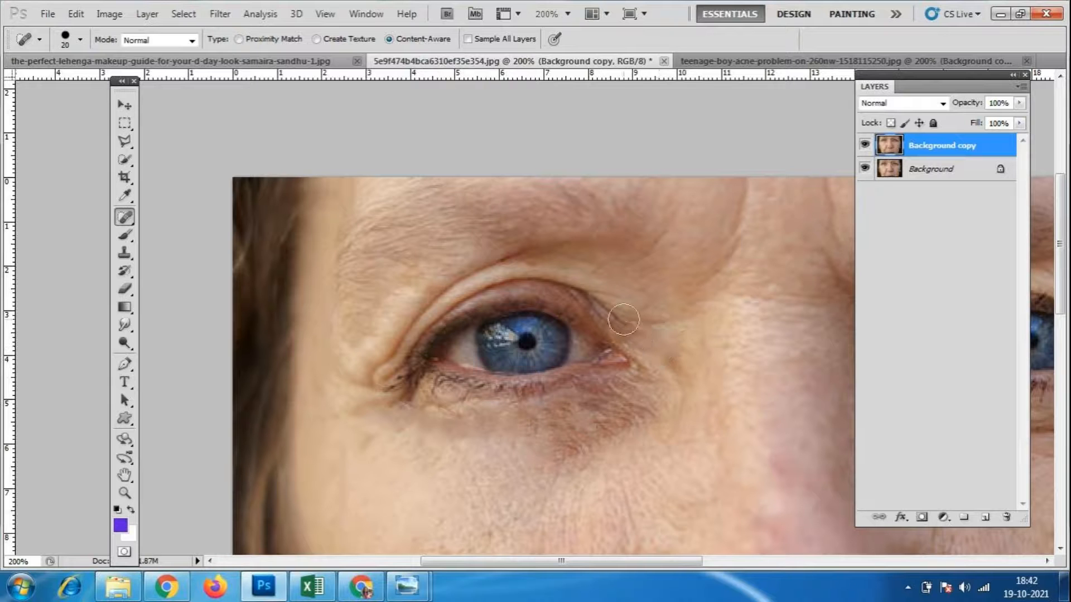
# - Heal the upper-lid crease running past the inner corner of the eye on the image's left side
pyautogui.moveTo(601, 304); pyautogui.dragTo(623, 320)
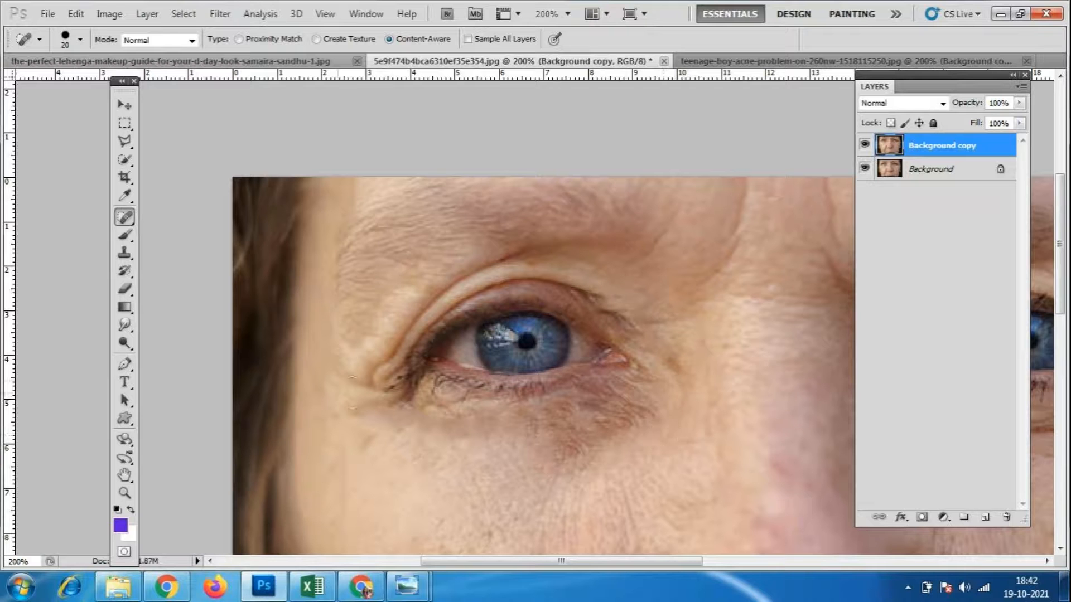
pyautogui.click(645, 323)
pyautogui.click(610, 311)
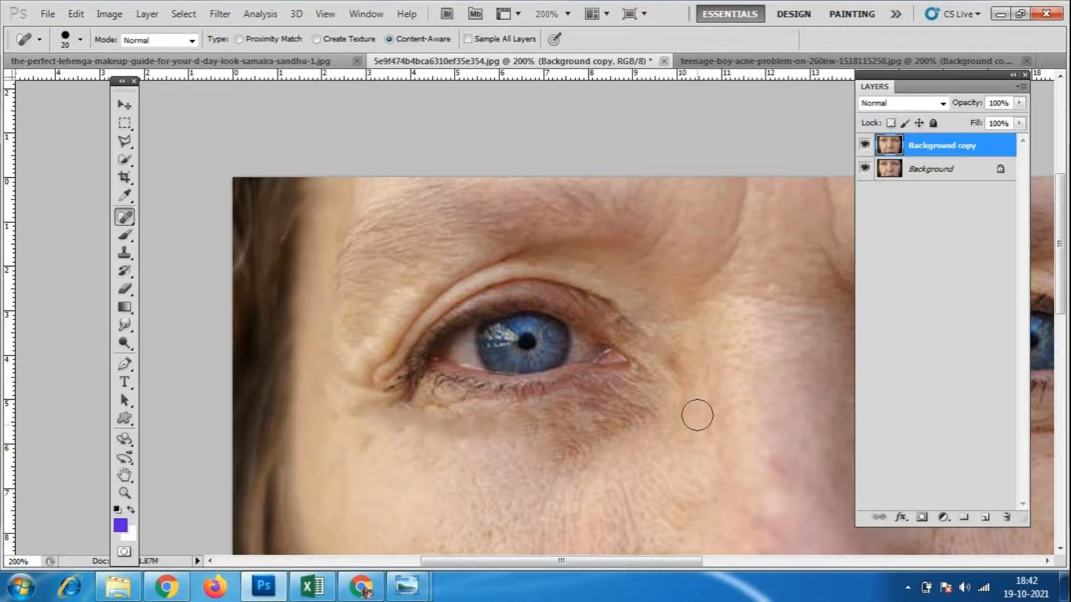
# - Heal the vertical frown line between the eyebrows on the image's left side, from the nose bridge up to the forehead edge
pyautogui.scroll(-3, 648, 391)
pyautogui.scroll(-2, 647, 401)
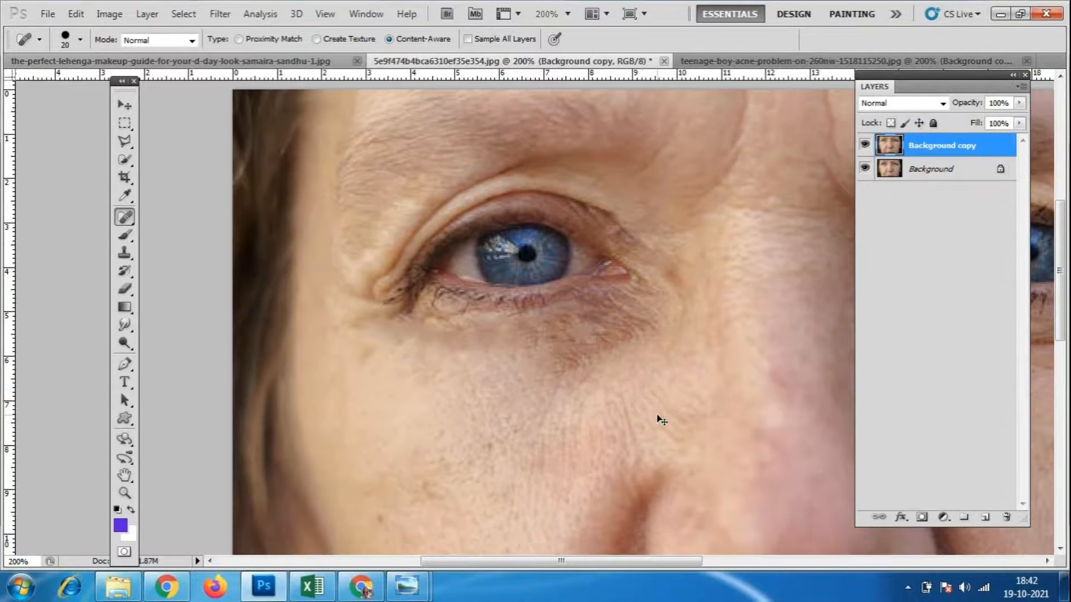
pyautogui.hotkey('ctrl', '-')
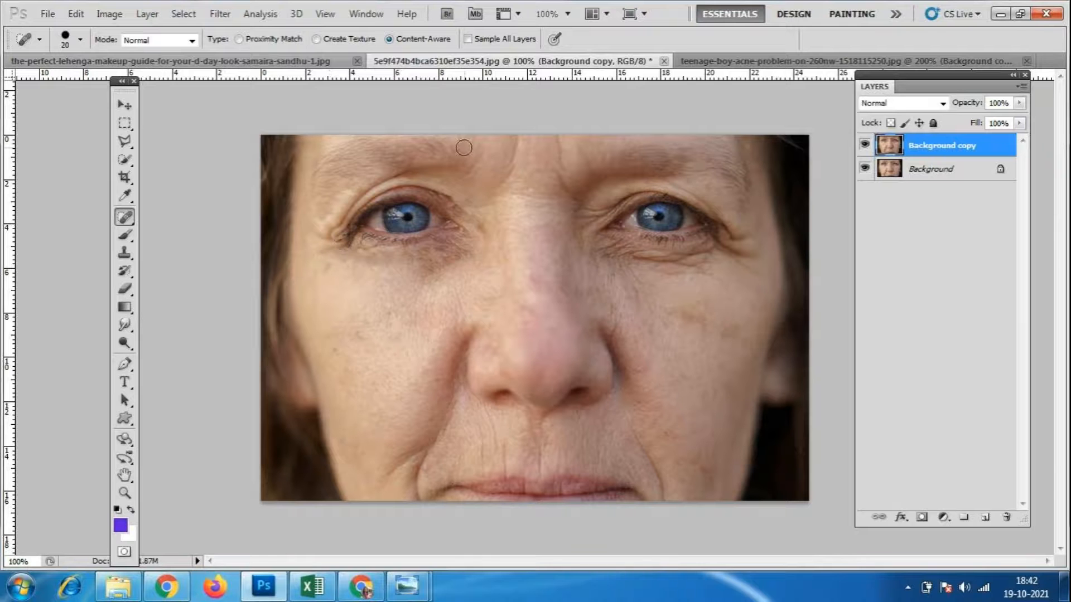
pyautogui.click(623, 166)
pyautogui.hotkey('ctrl', '+')
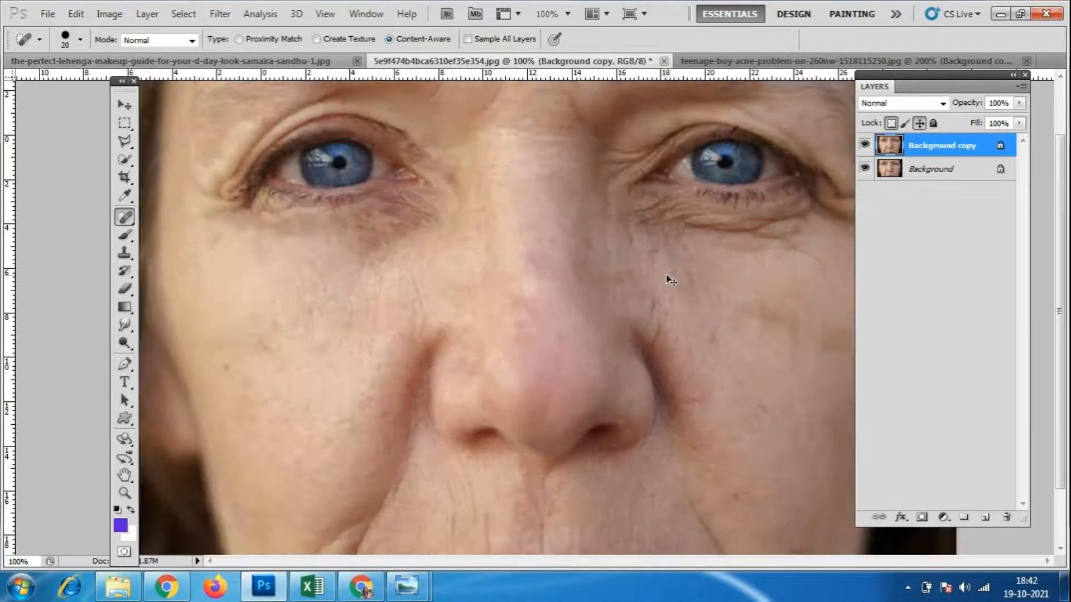
pyautogui.scroll(4, 550, 210)
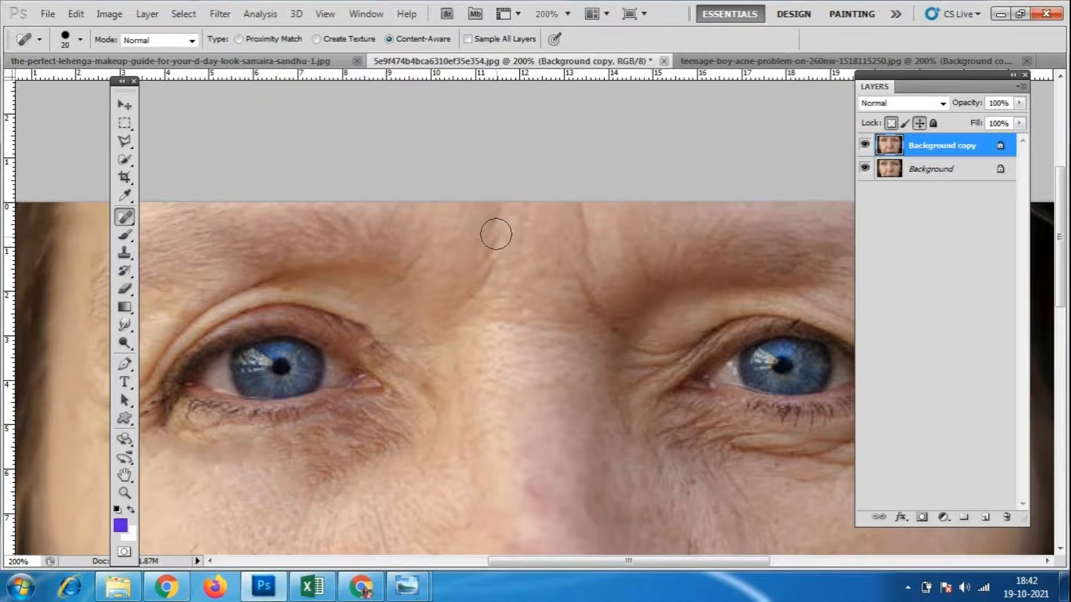
pyautogui.click(465, 300)
pyautogui.click(480, 291)
pyautogui.click(491, 252)
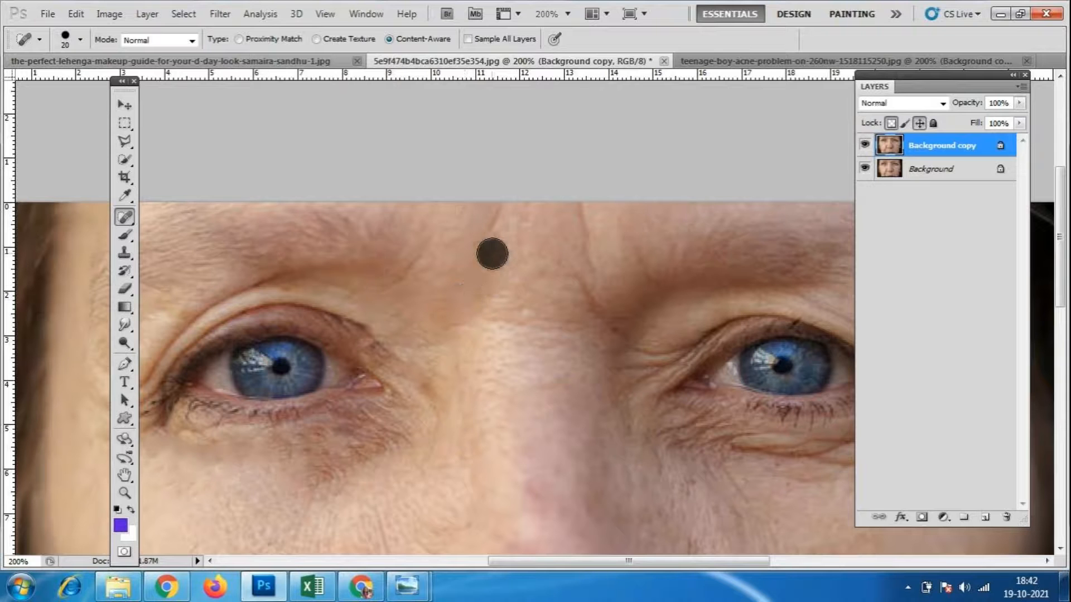
pyautogui.click(494, 245)
pyautogui.click(494, 227)
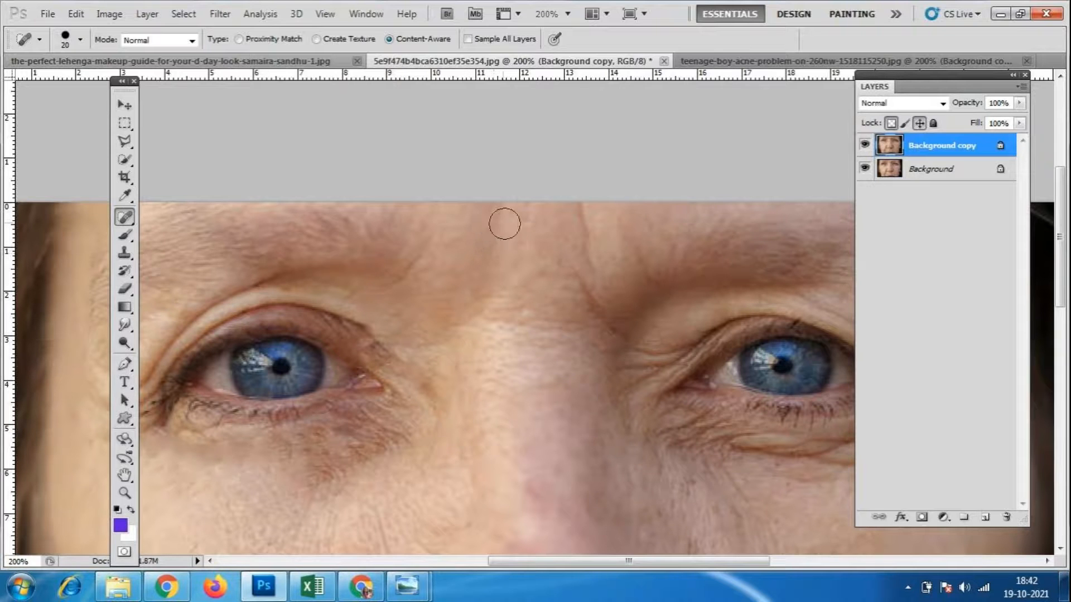
# - Heal the second frown line between the eyebrows, beside the inner end of the brow on the image's right side
pyautogui.click(584, 253)
pyautogui.click(583, 224)
pyautogui.click(585, 219)
pyautogui.click(587, 293)
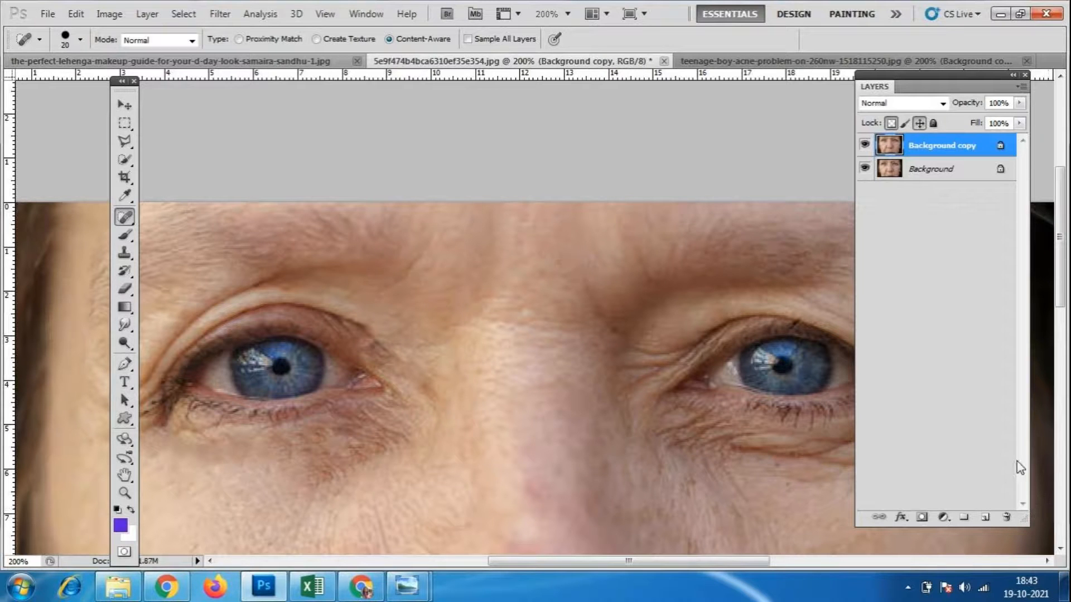
pyautogui.click(595, 299)
# - Heal the fine creases on the upper cheek below the image's right eye and the crow's-foot lines beyond its outer corner
pyautogui.scroll(-3, 743, 357)
pyautogui.scroll(-1, 742, 357)
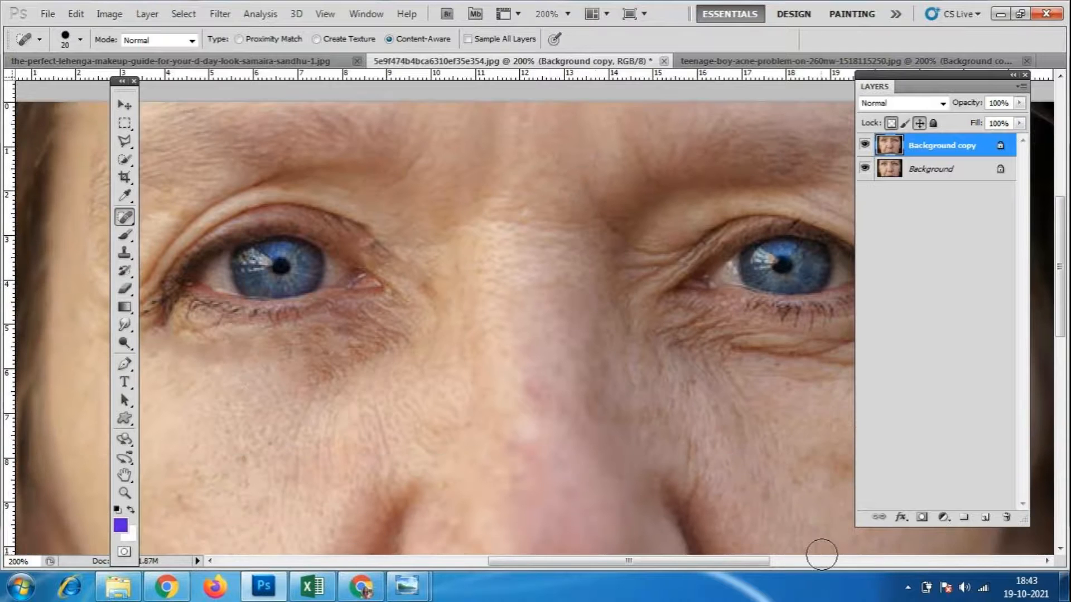
pyautogui.moveTo(730, 562); pyautogui.dragTo(820, 562)
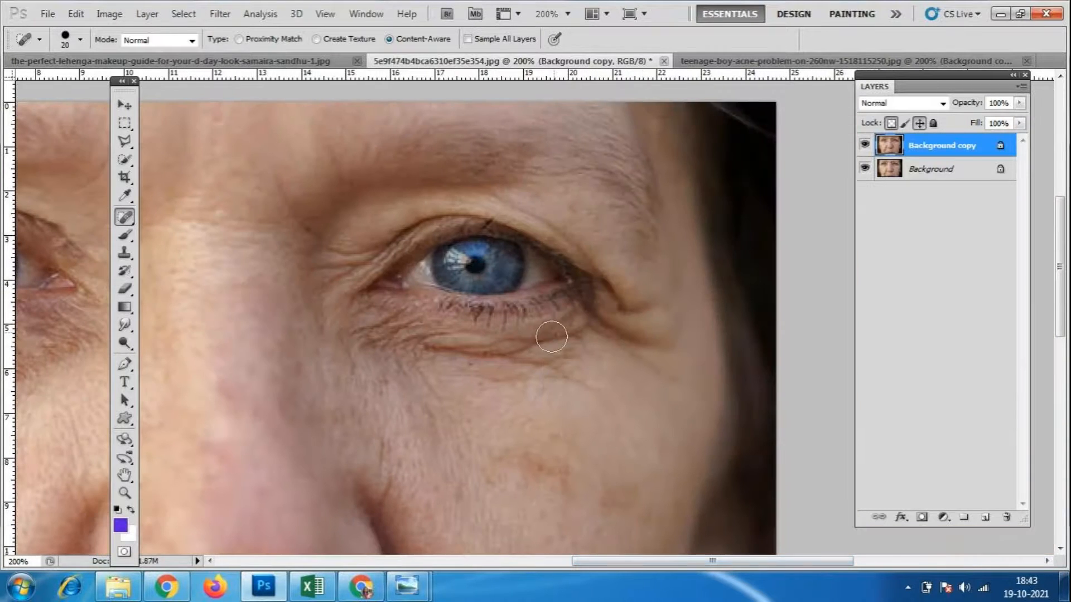
pyautogui.moveTo(559, 384); pyautogui.dragTo(572, 383)
pyautogui.click(580, 388)
pyautogui.click(556, 368)
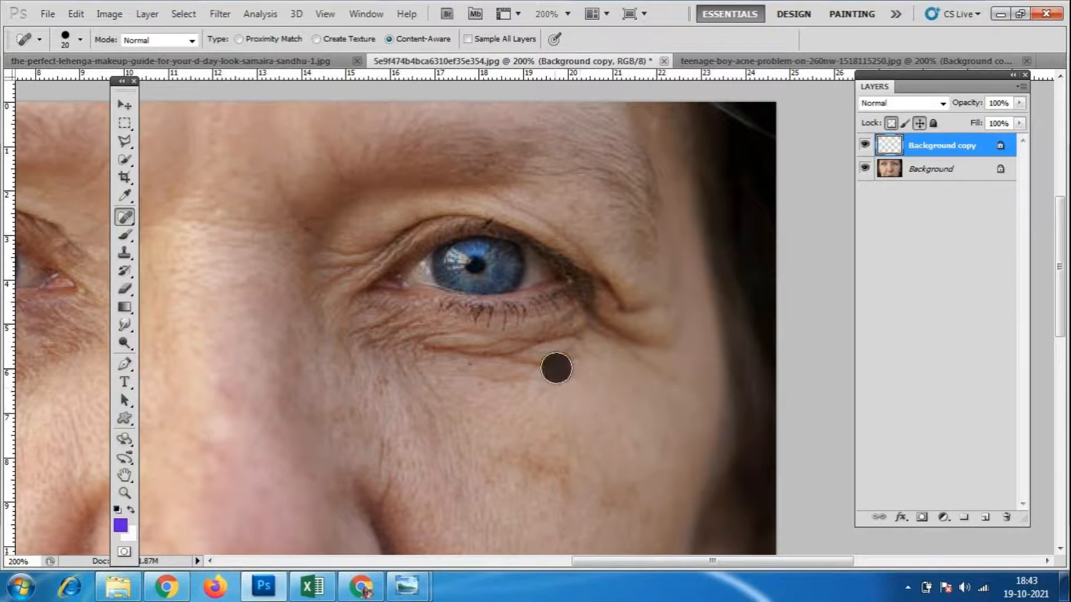
pyautogui.click(544, 368)
pyautogui.click(529, 372)
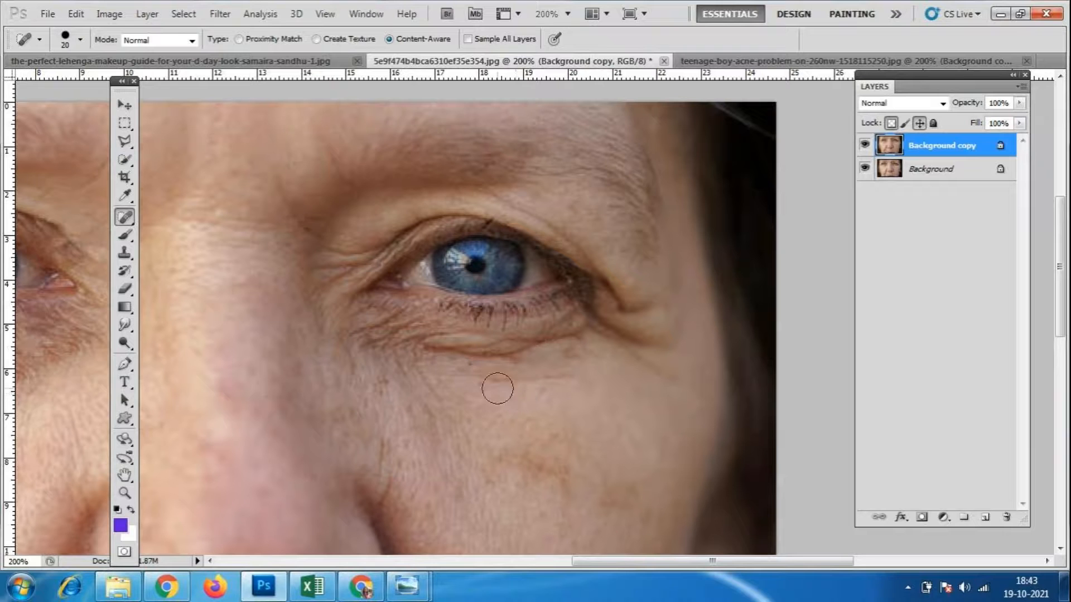
pyautogui.click(453, 377)
pyautogui.click(630, 346)
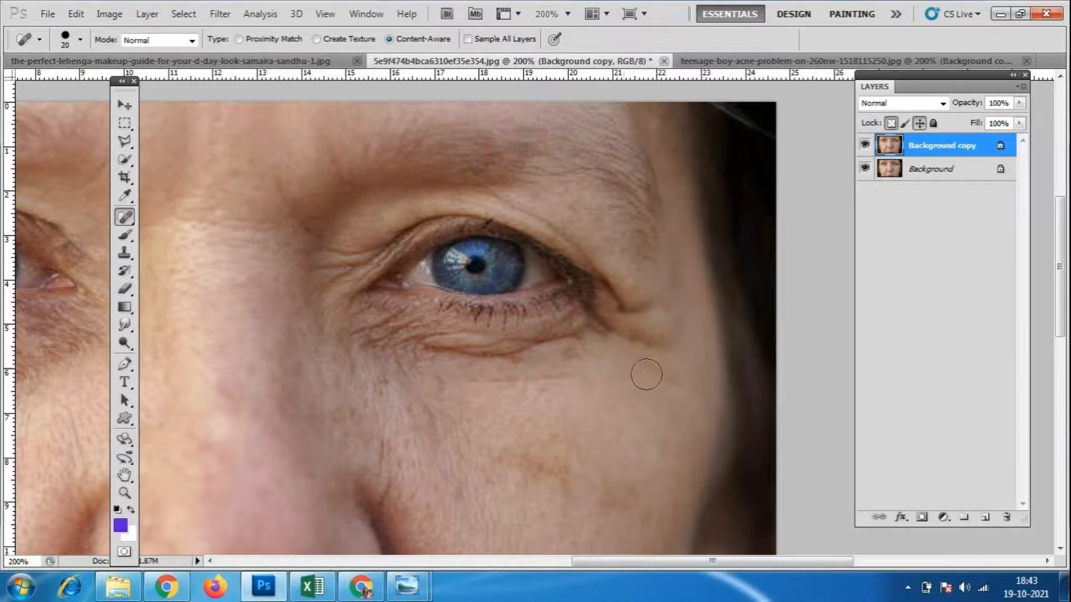
pyautogui.click(643, 309)
# - Heal the inner and middle parts of the long wrinkle beneath the image's right eye and the lines just under it
pyautogui.click(487, 391)
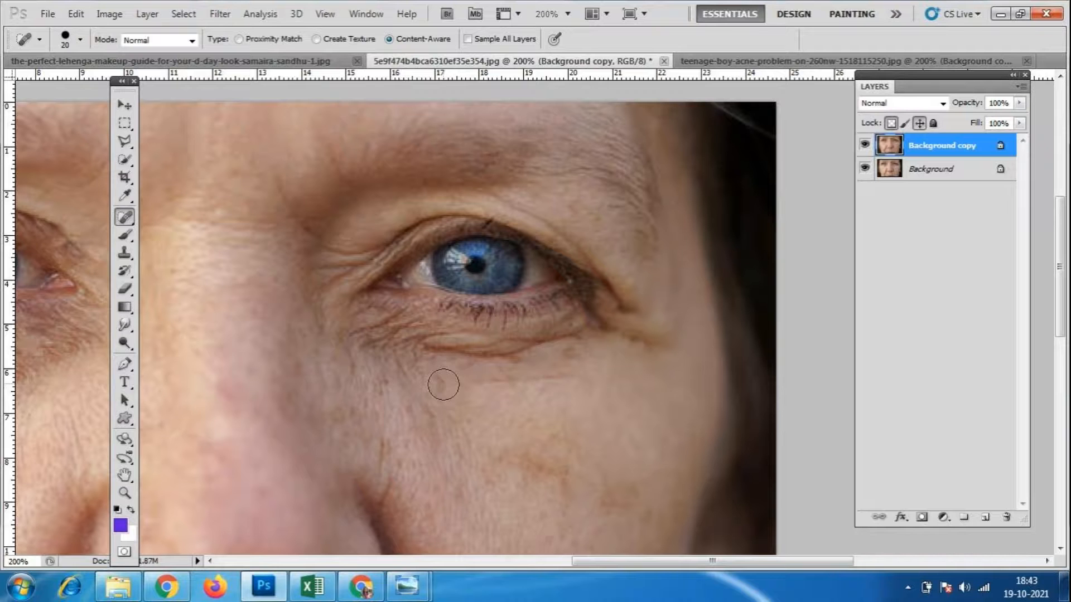
pyautogui.moveTo(569, 373); pyautogui.dragTo(577, 361)
pyautogui.moveTo(475, 379); pyautogui.dragTo(473, 380)
pyautogui.moveTo(407, 351); pyautogui.dragTo(408, 351)
pyautogui.moveTo(413, 336); pyautogui.dragTo(413, 335)
pyautogui.moveTo(450, 366)
pyautogui.mouseDown()
pyautogui.moveTo(425, 349)
pyautogui.moveTo(497, 367)
pyautogui.moveTo(489, 356)
pyautogui.moveTo(539, 349)
pyautogui.moveTo(515, 350)
pyautogui.mouseUp()
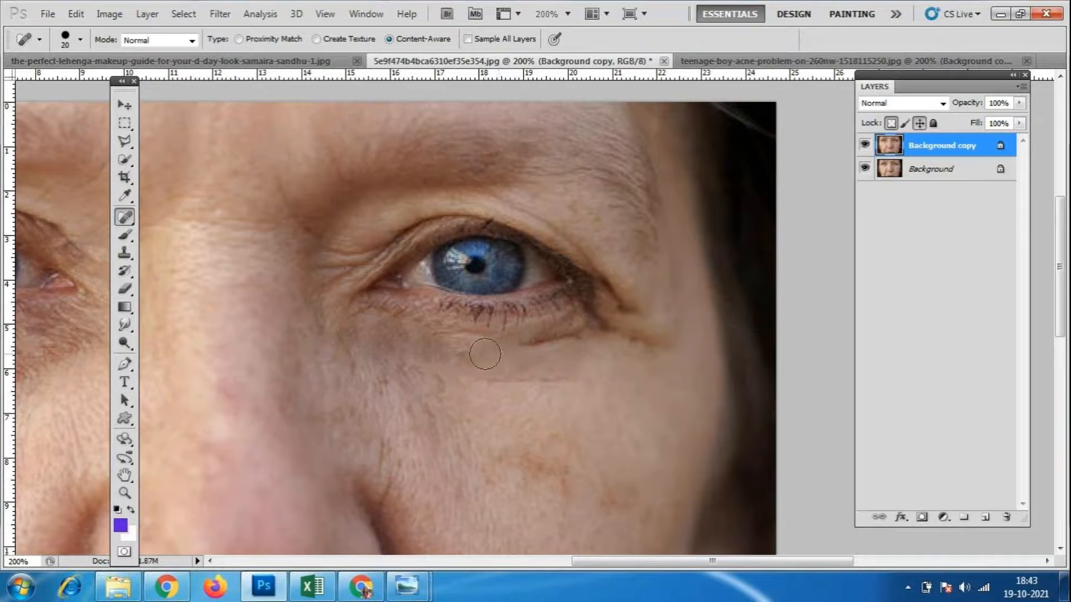
# - Heal the remaining folds close to the lower lid of the image's right eye, working toward its inner corner
pyautogui.click(454, 345)
pyautogui.moveTo(454, 335); pyautogui.dragTo(453, 335)
pyautogui.click(433, 331)
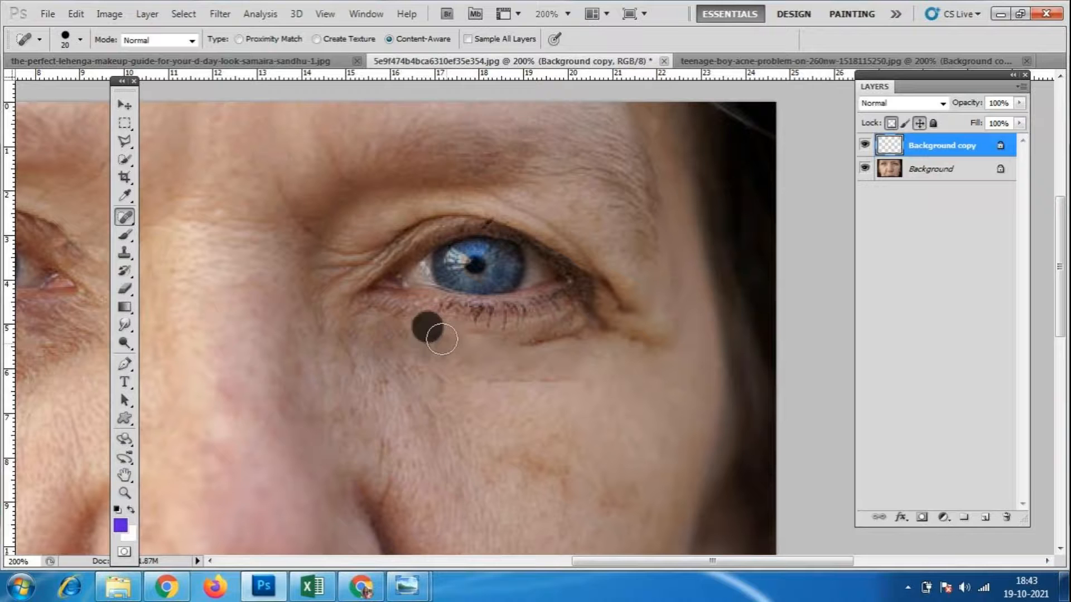
pyautogui.click(398, 326)
pyautogui.click(359, 323)
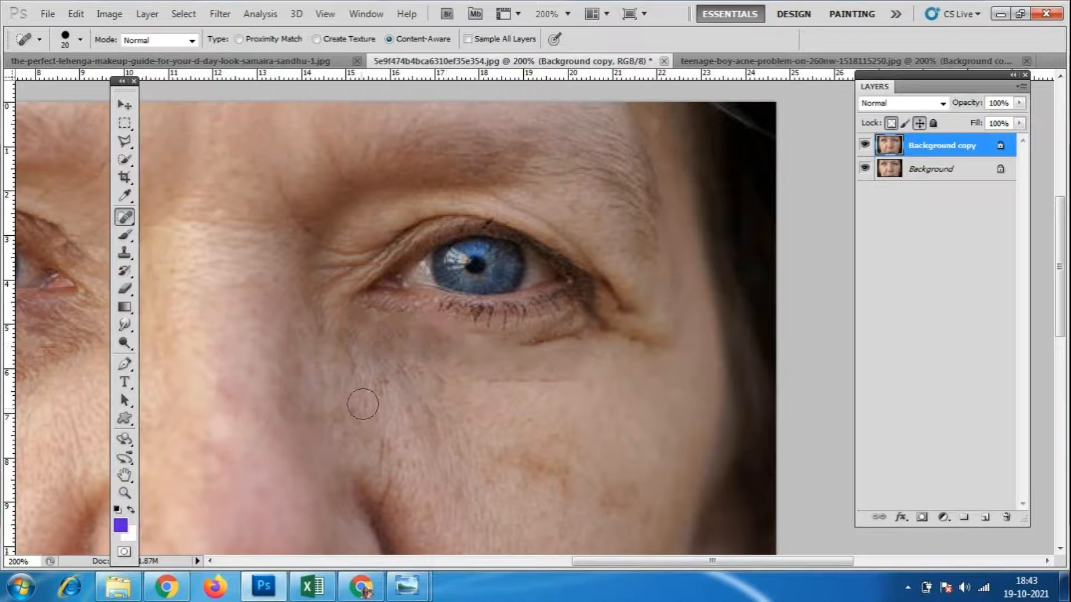
# - Heal the creases between the nose bridge and the inner corner of the image's right eye
pyautogui.moveTo(342, 269); pyautogui.dragTo(343, 269)
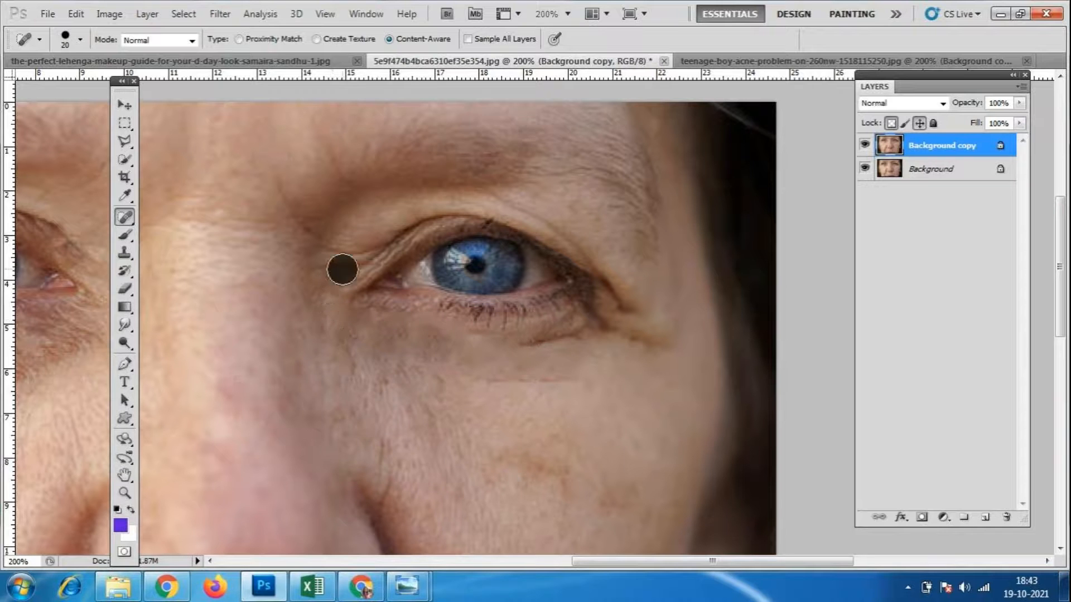
pyautogui.click(351, 253)
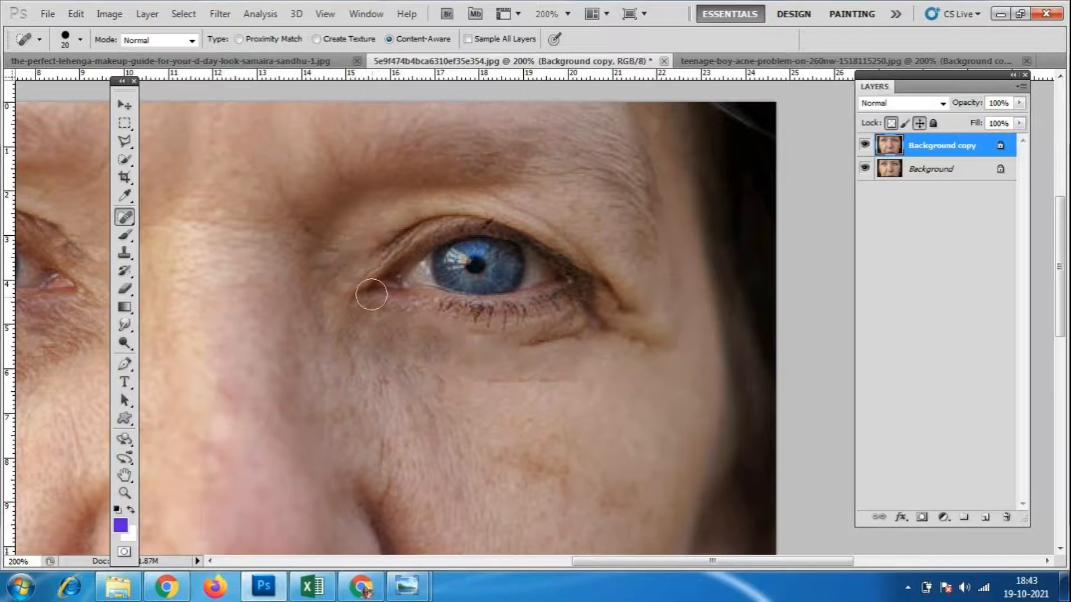
pyautogui.click(323, 273)
# - Heal along the faint horizontal line on the upper cheek beneath the image's right eye
pyautogui.click(560, 375)
pyautogui.click(550, 379)
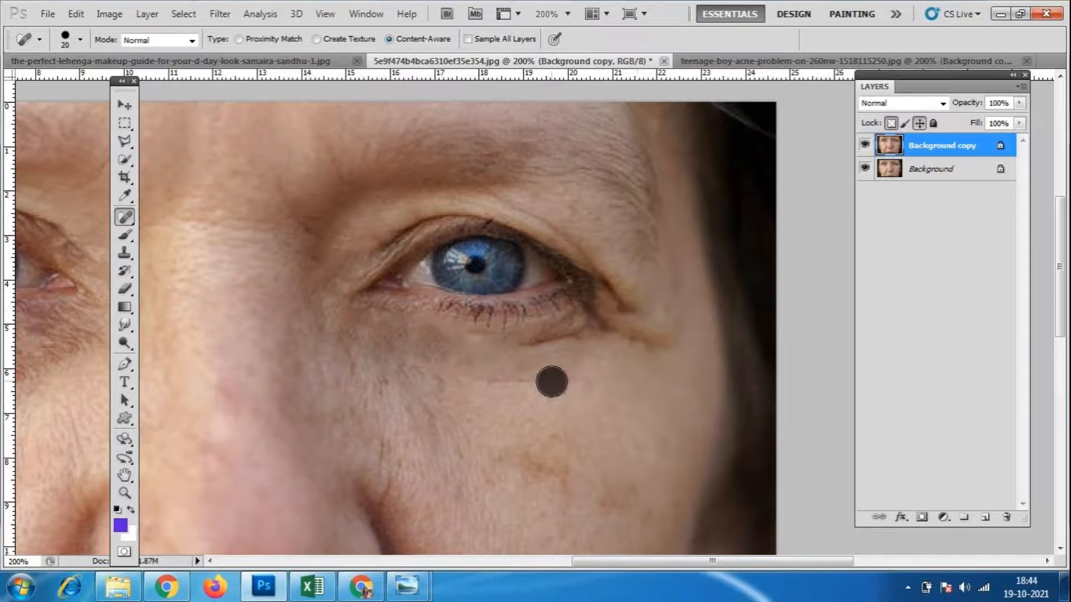
pyautogui.click(520, 380)
pyautogui.click(569, 379)
pyautogui.click(491, 384)
pyautogui.click(549, 382)
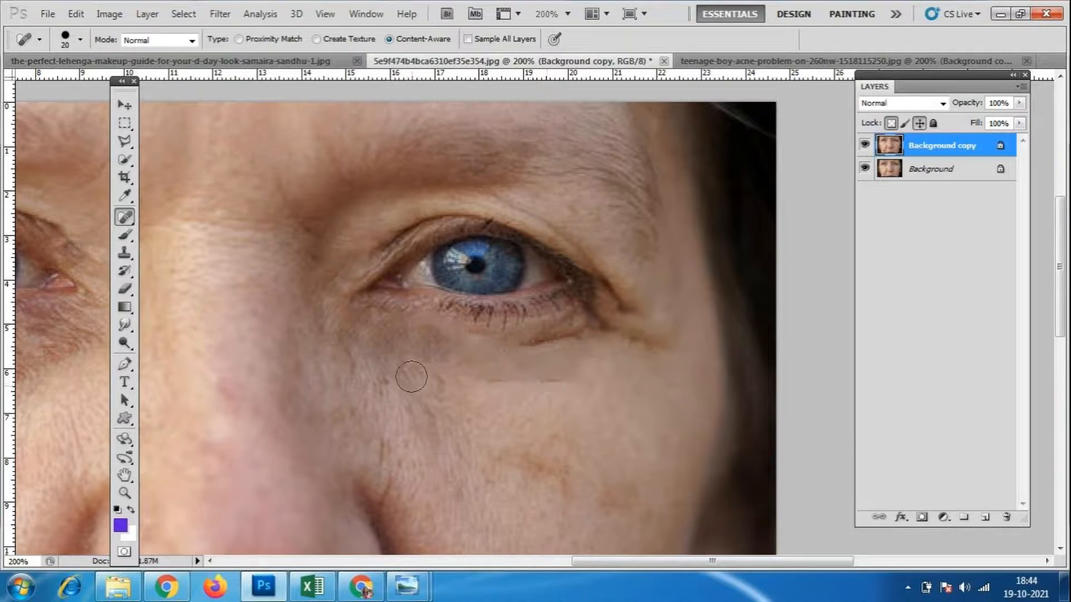
# - Touch up the skin at the inner end of the image's right eyebrow and beside the nose bridge
pyautogui.scroll(-1, 416, 387)
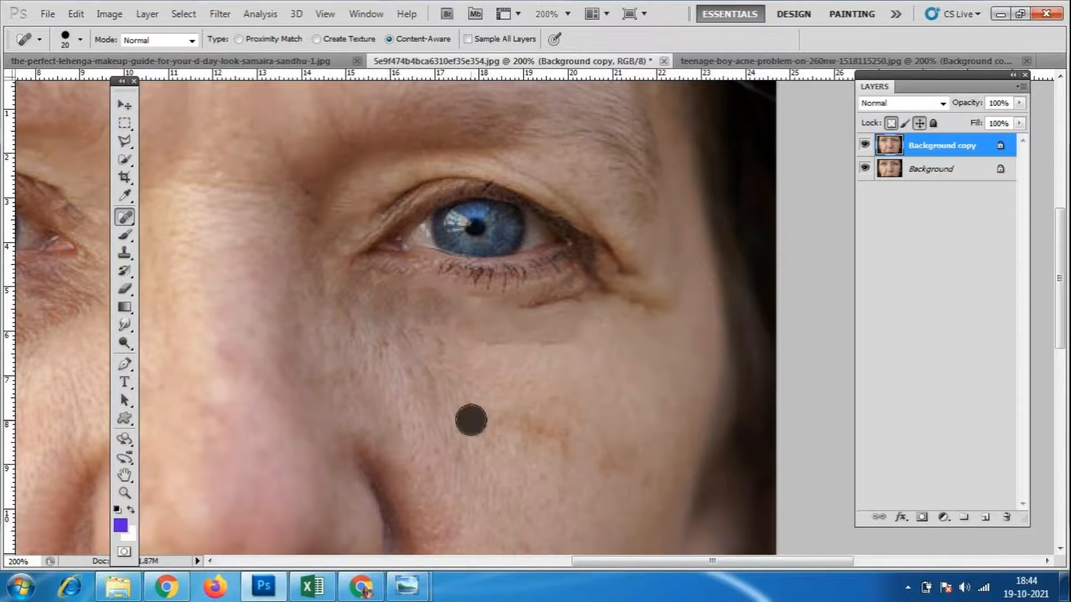
pyautogui.scroll(4, 717, 451)
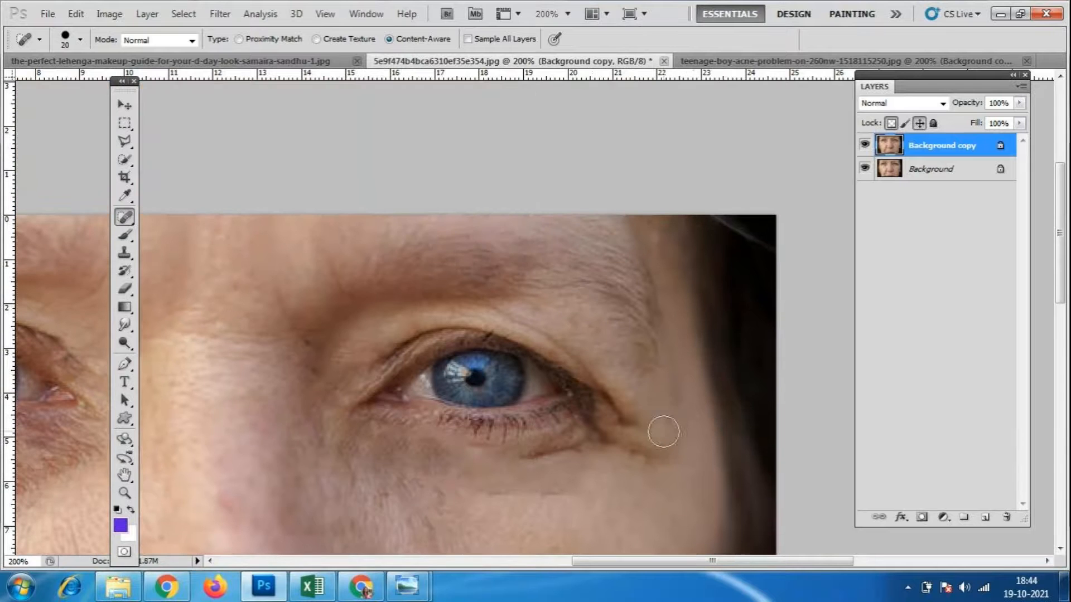
pyautogui.click(276, 299)
pyautogui.click(326, 265)
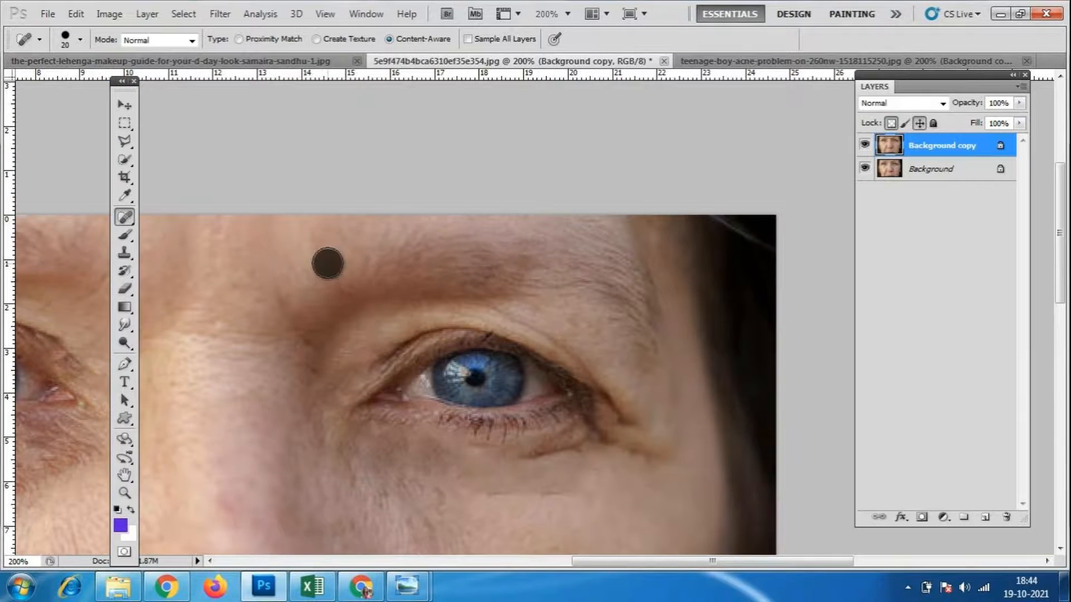
pyautogui.click(326, 400)
# - Heal the fold above the upper lid of the image's right eye, between the lid and the outer brow
pyautogui.click(586, 368)
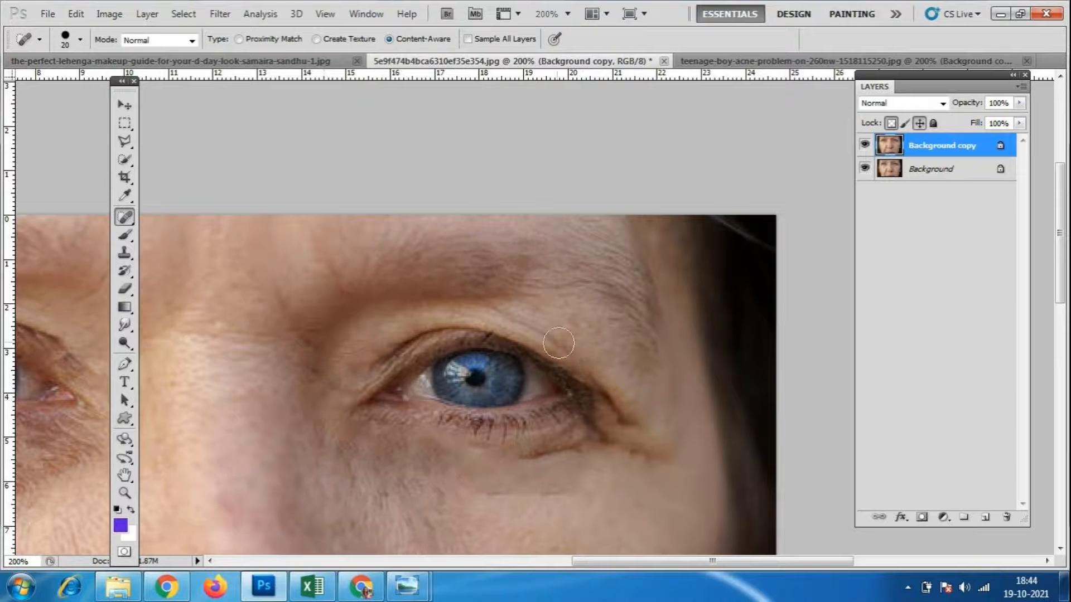
pyautogui.click(513, 321)
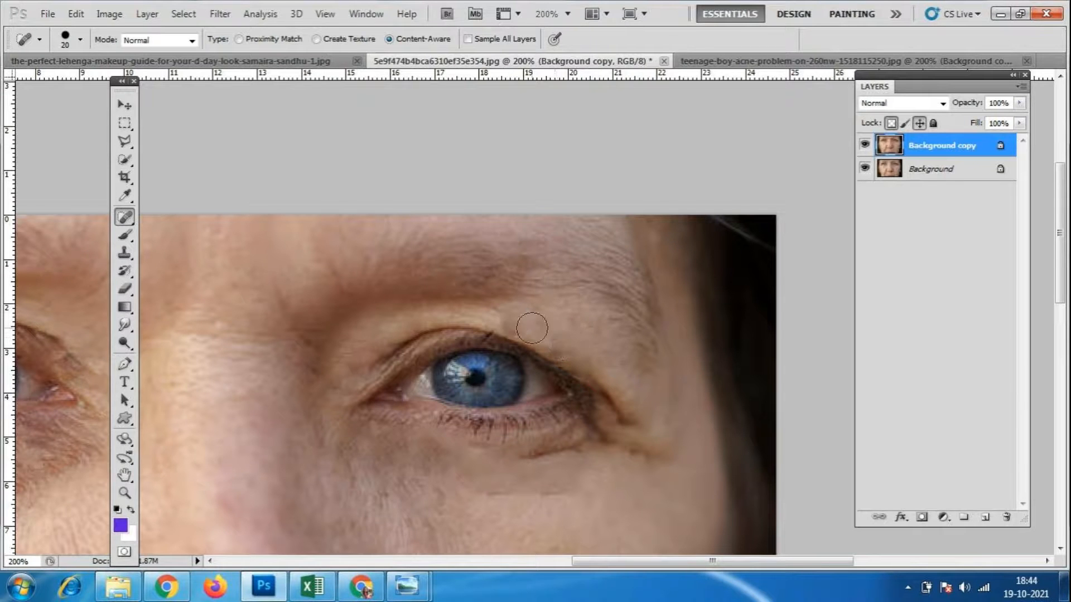
pyautogui.click(496, 316)
# - Heal the deep crow's-foot creases at the outer corner of the image's right eye
pyautogui.click(627, 445)
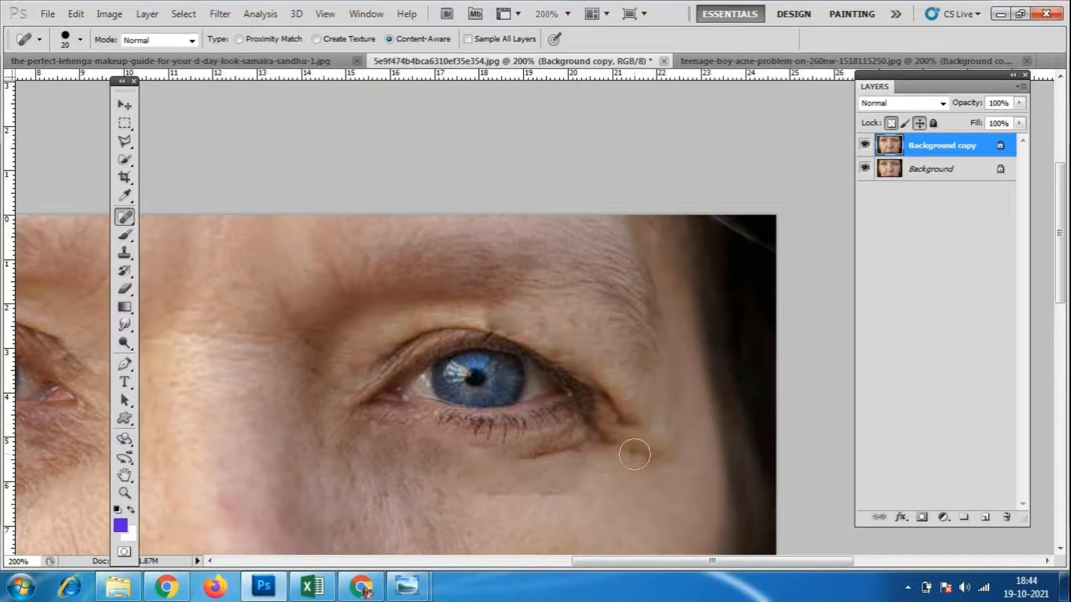
pyautogui.click(672, 459)
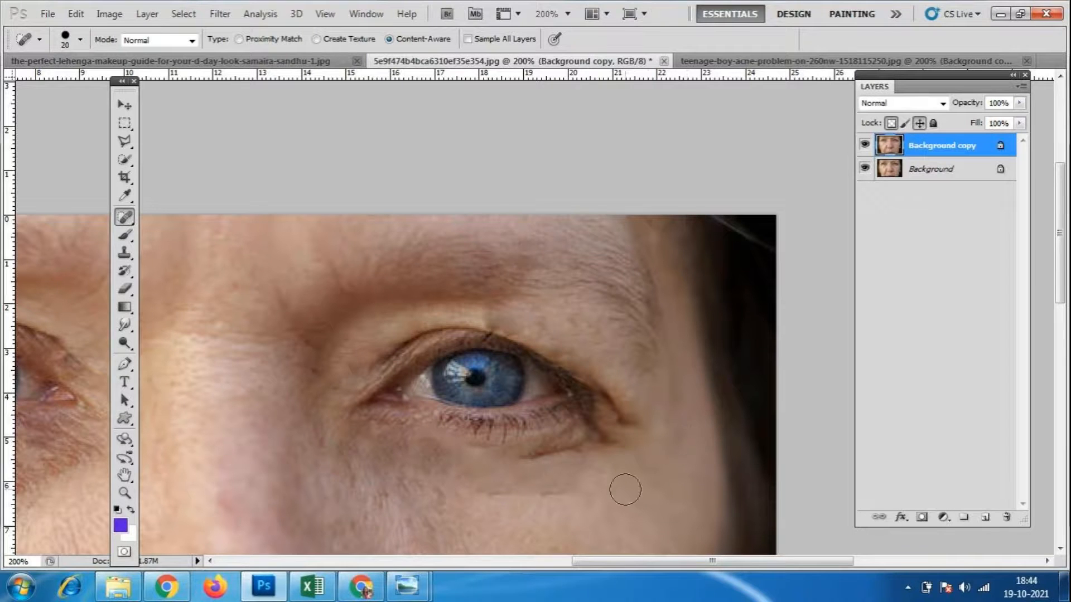
pyautogui.scroll(-2, 607, 475)
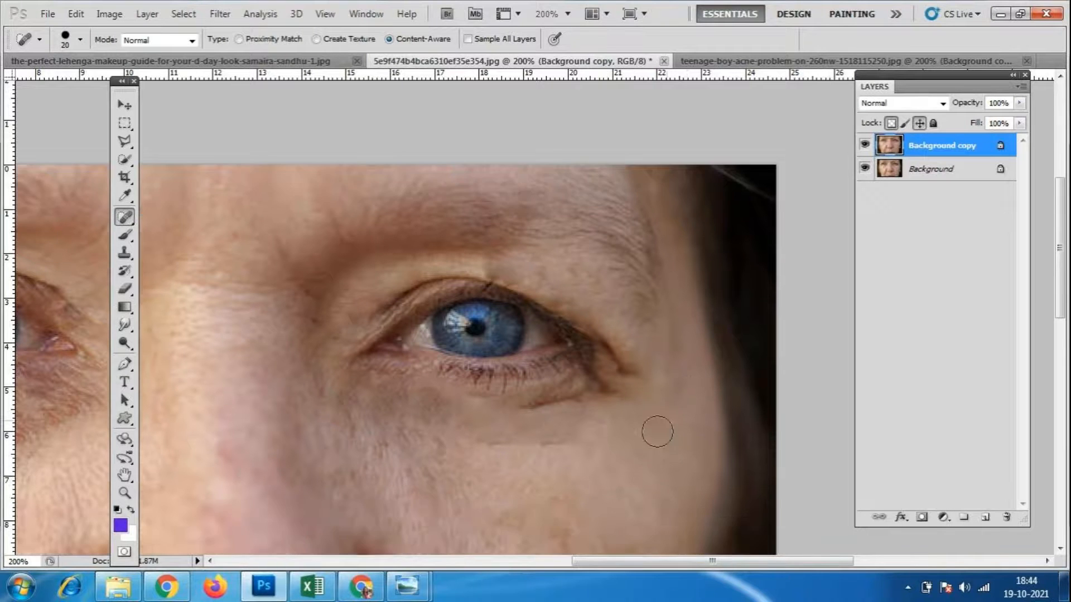
pyautogui.click(621, 360)
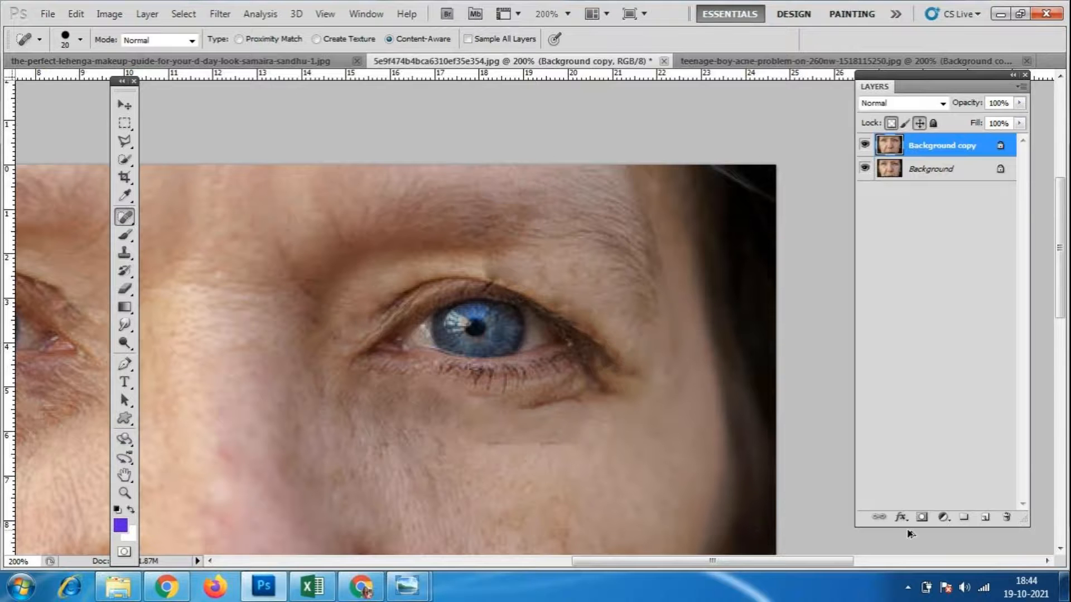
# - Compare the retouched face with the original by hiding and reshowing the Background copy layer
pyautogui.scroll(-5, 529, 427)
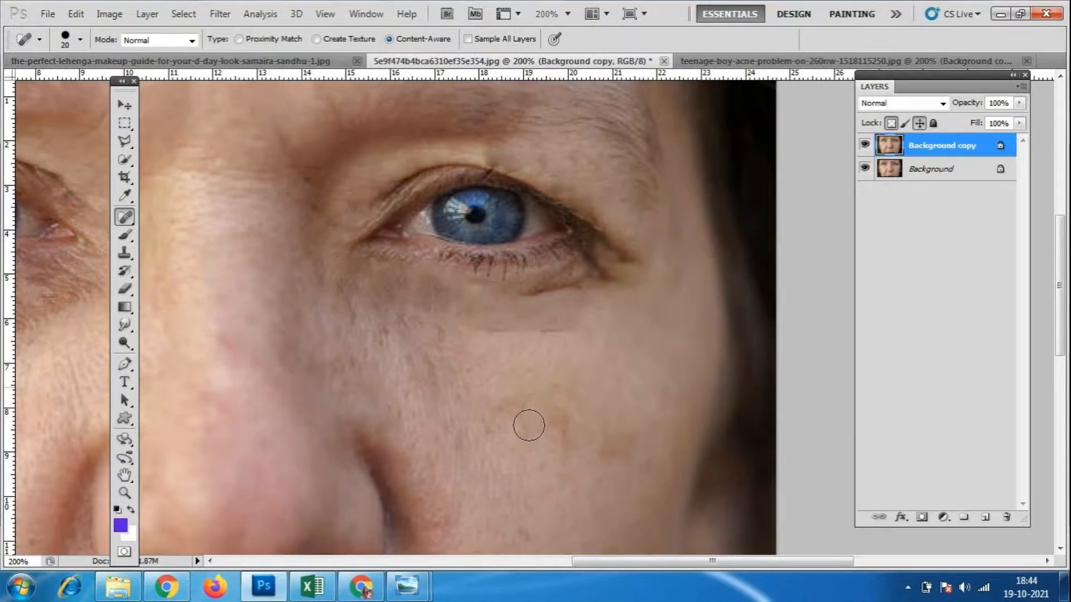
pyautogui.hotkey('ctrl', '-')
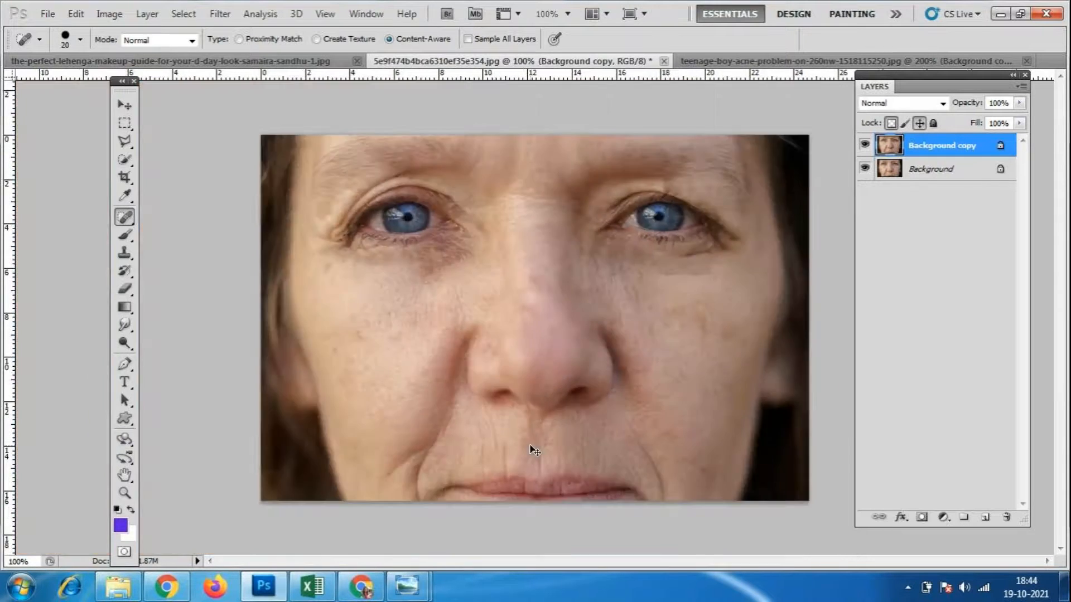
pyautogui.click(865, 145)
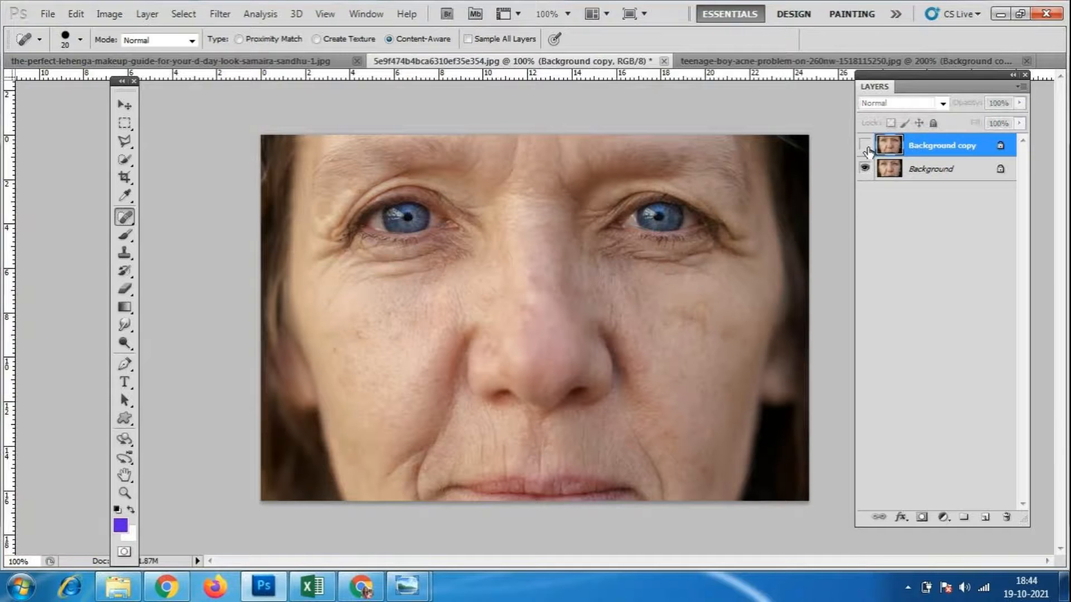
pyautogui.click(865, 147)
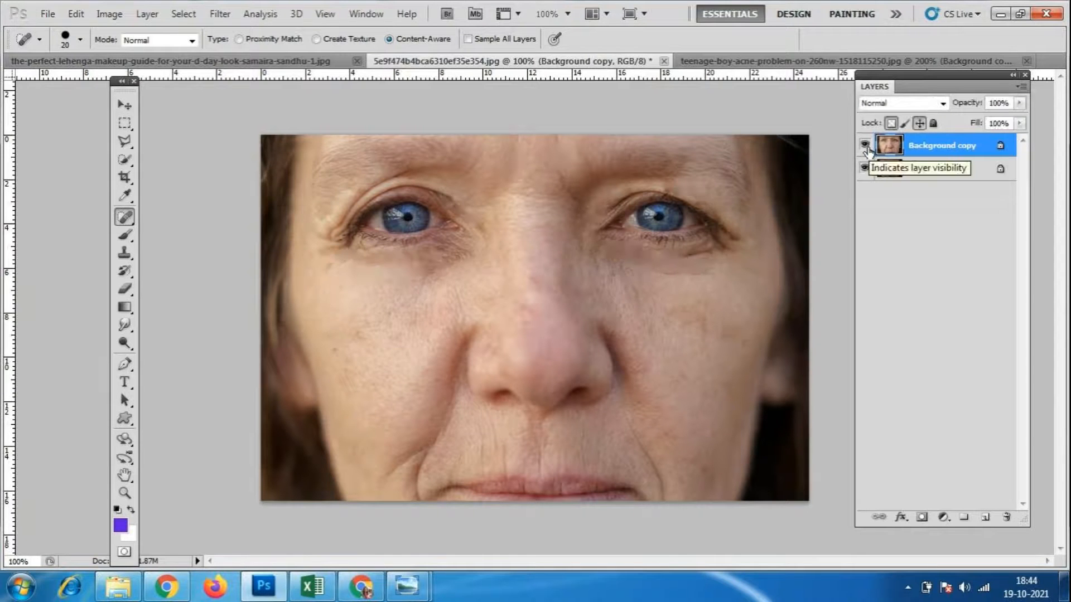
# - Toggle the visibility of the Background copy layer repeatedly to check the healed eye areas against the untouched portrait
pyautogui.click(865, 146)
pyautogui.click(864, 146)
pyautogui.click(864, 146)
pyautogui.click(865, 146)
pyautogui.click(865, 146)
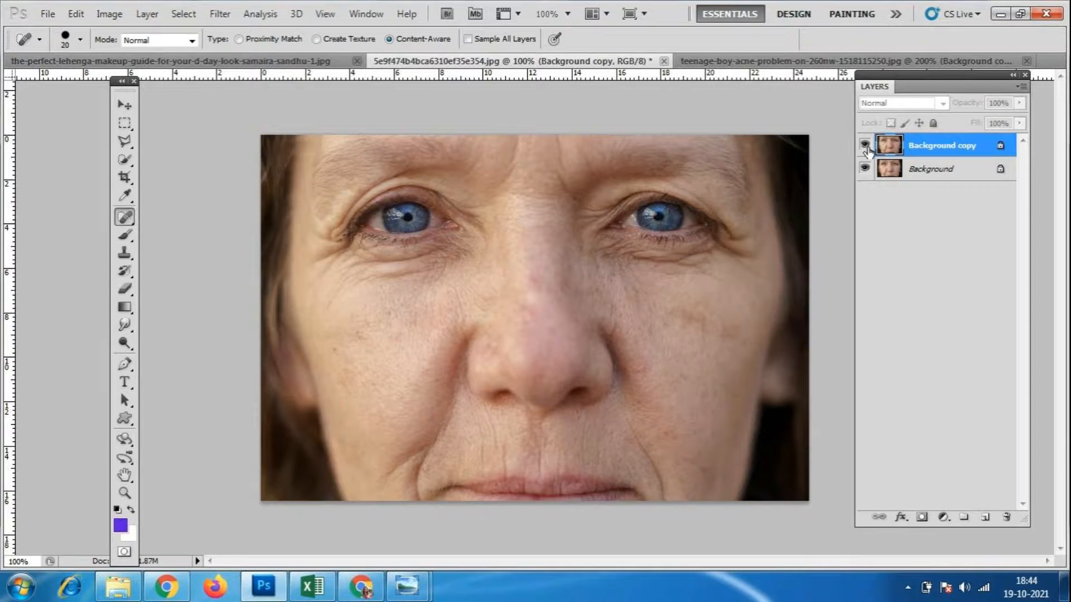
pyautogui.click(864, 146)
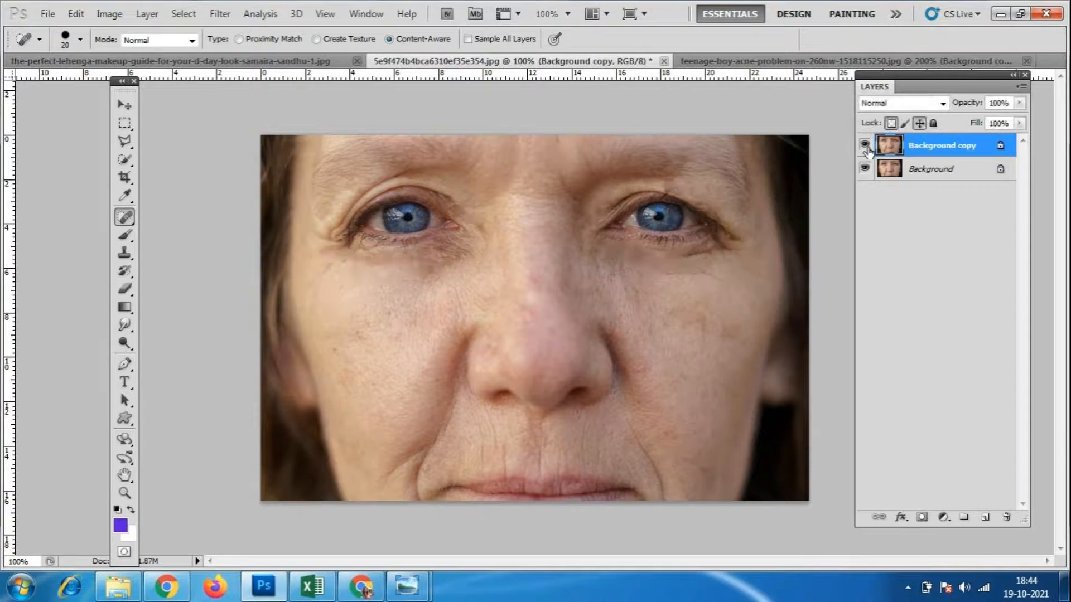
pyautogui.click(865, 146)
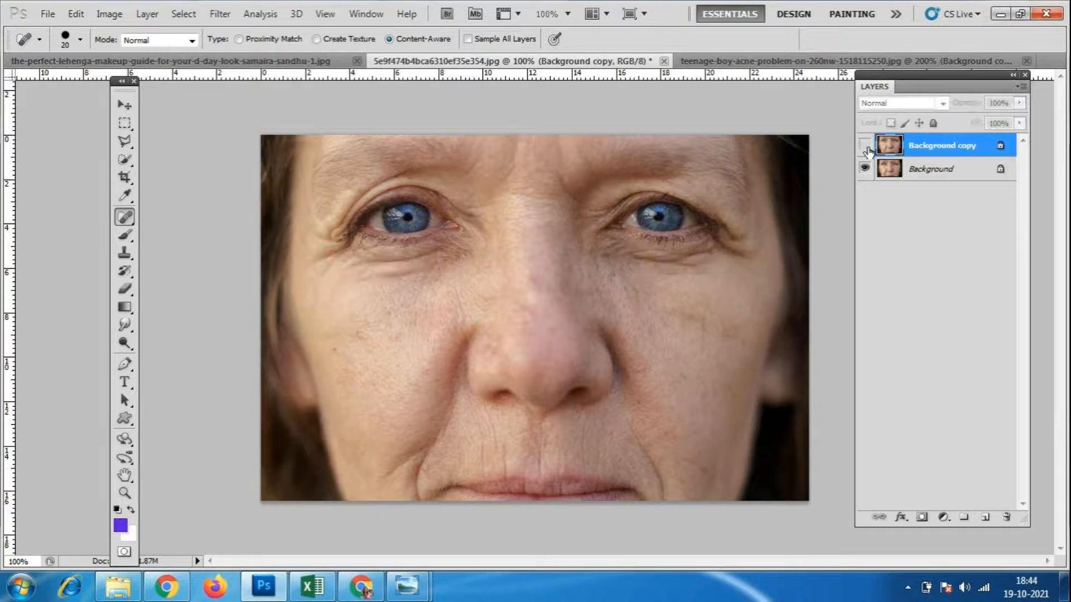
pyautogui.click(864, 146)
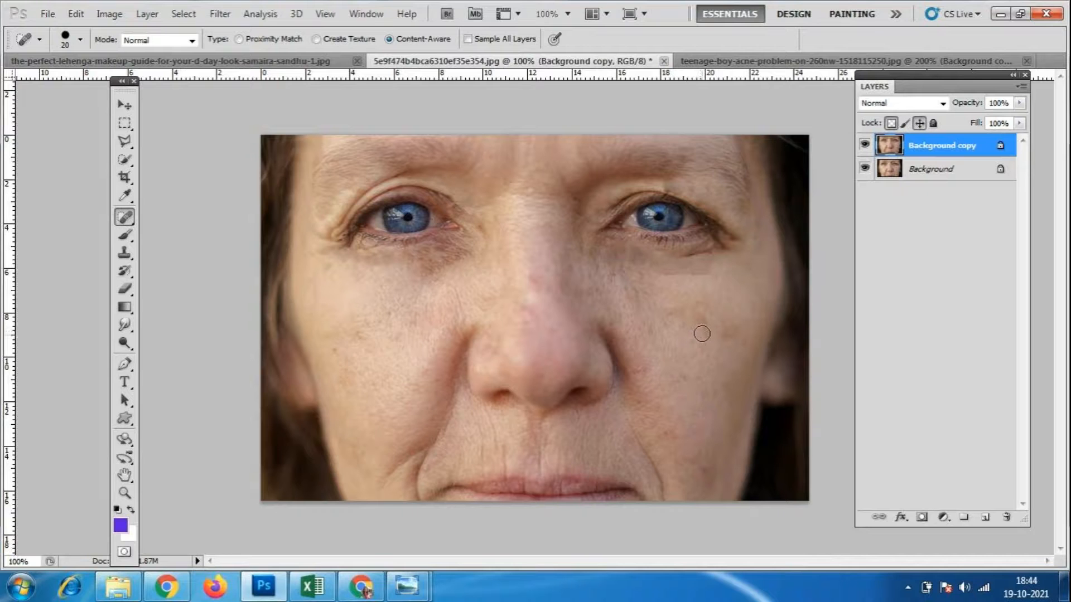
# - Heal the upper end of the smile line beside the mouth on the image's right
pyautogui.click(637, 438)
pyautogui.click(638, 444)
pyautogui.click(641, 446)
pyautogui.click(645, 447)
pyautogui.click(649, 458)
pyautogui.click(641, 445)
# - Heal the vertical wrinkles above the image's left half of the upper lip with a 25 px brush
pyautogui.hotkey('ctrl', '+')
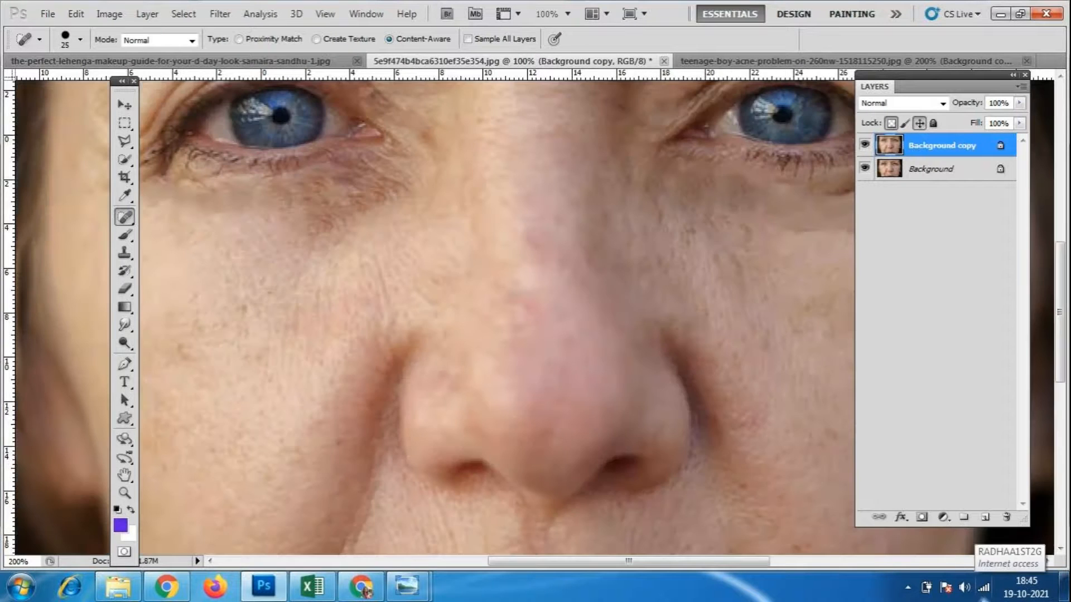
pyautogui.scroll(-5, 755, 351)
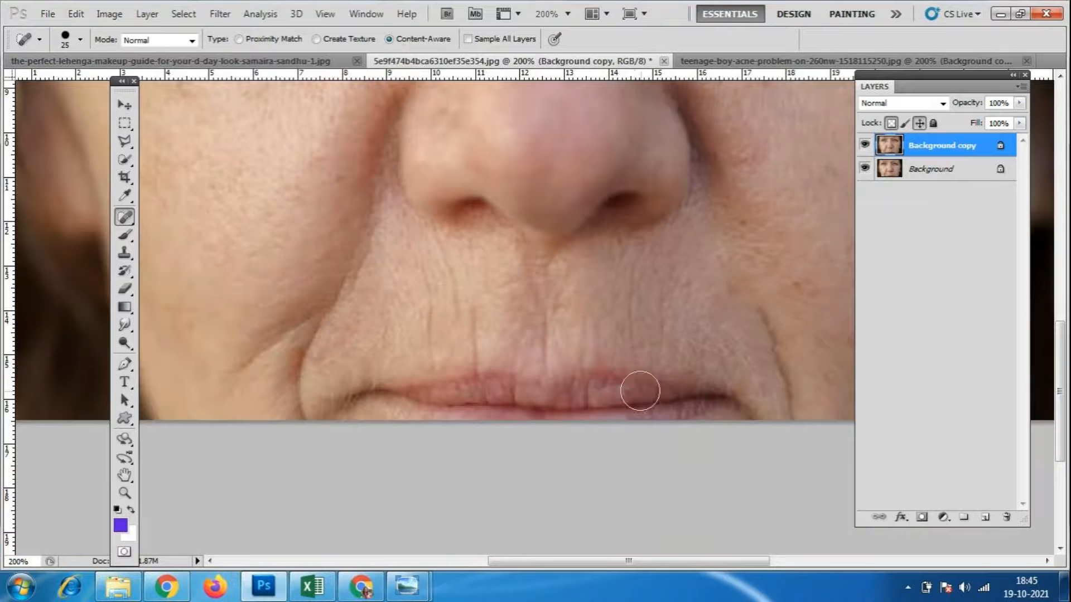
pyautogui.click(452, 311)
pyautogui.click(443, 267)
pyautogui.click(429, 313)
pyautogui.click(430, 340)
pyautogui.click(478, 330)
pyautogui.click(443, 328)
pyautogui.click(425, 291)
pyautogui.click(429, 346)
pyautogui.click(354, 284)
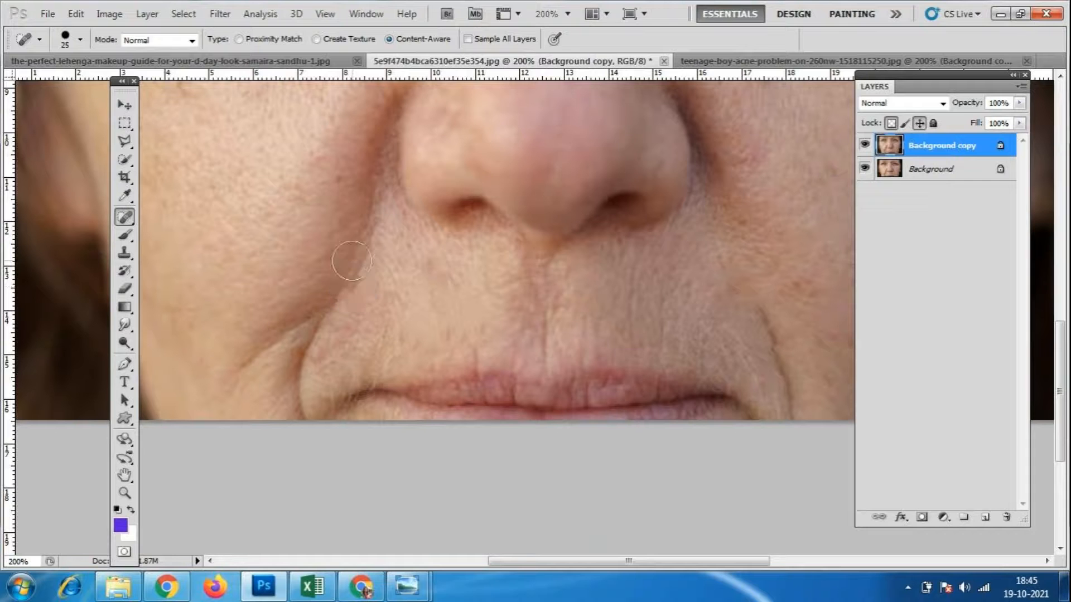
# - Heal the short crease branching across the lower cheek from the image's left smile line
pyautogui.click(247, 355)
pyautogui.click(234, 402)
pyautogui.click(257, 350)
pyautogui.click(275, 327)
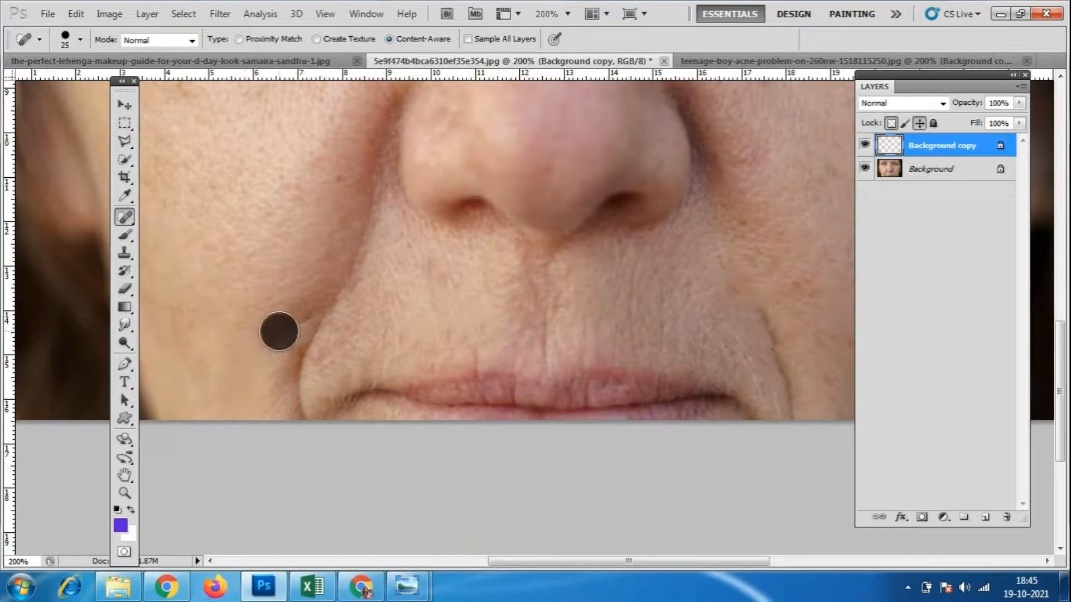
pyautogui.click(296, 313)
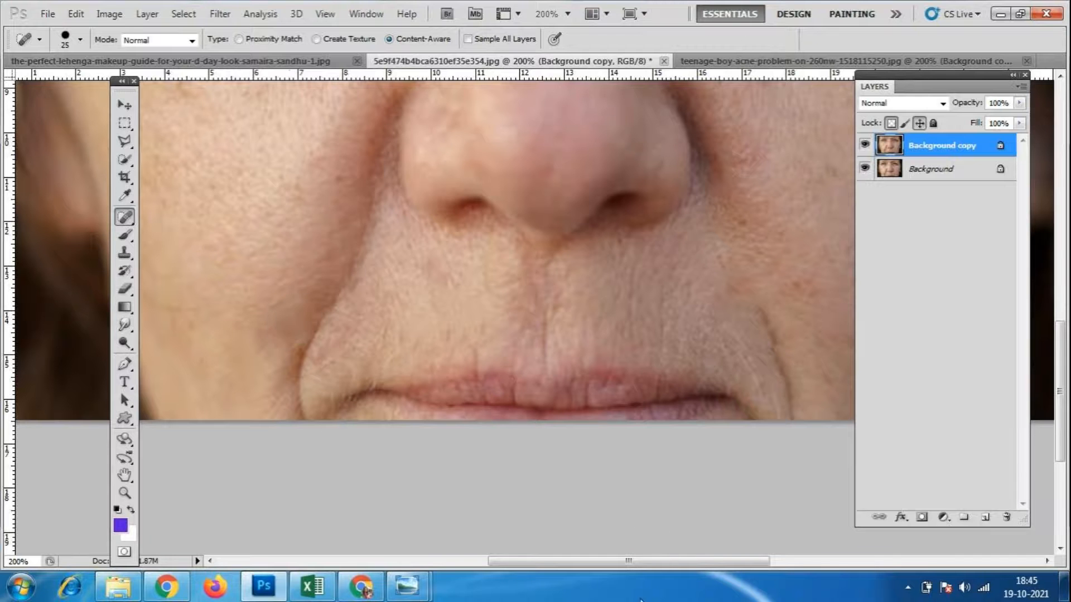
# - Heal the deep fold and leftover dark spots running down beside the image's right mouth corner
pyautogui.moveTo(701, 564); pyautogui.dragTo(745, 568)
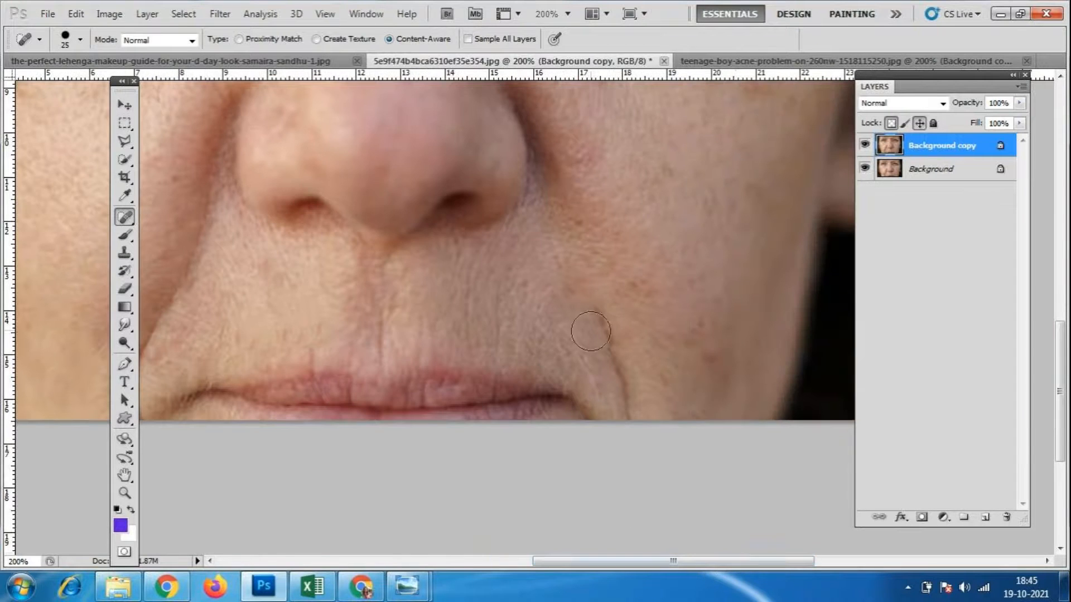
pyautogui.click(608, 327)
pyautogui.click(626, 382)
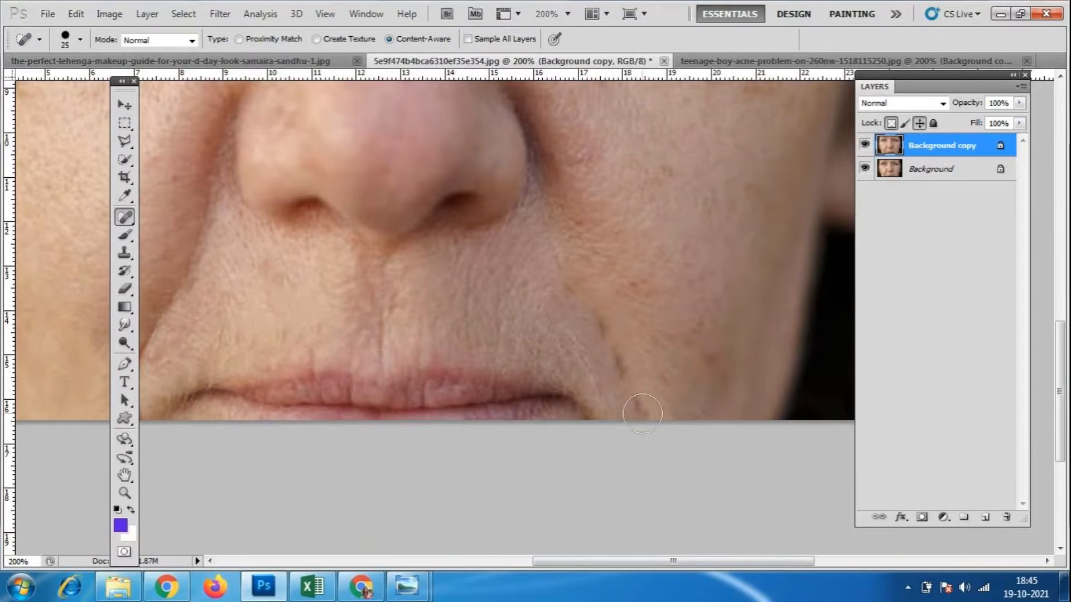
pyautogui.click(619, 395)
pyautogui.click(620, 368)
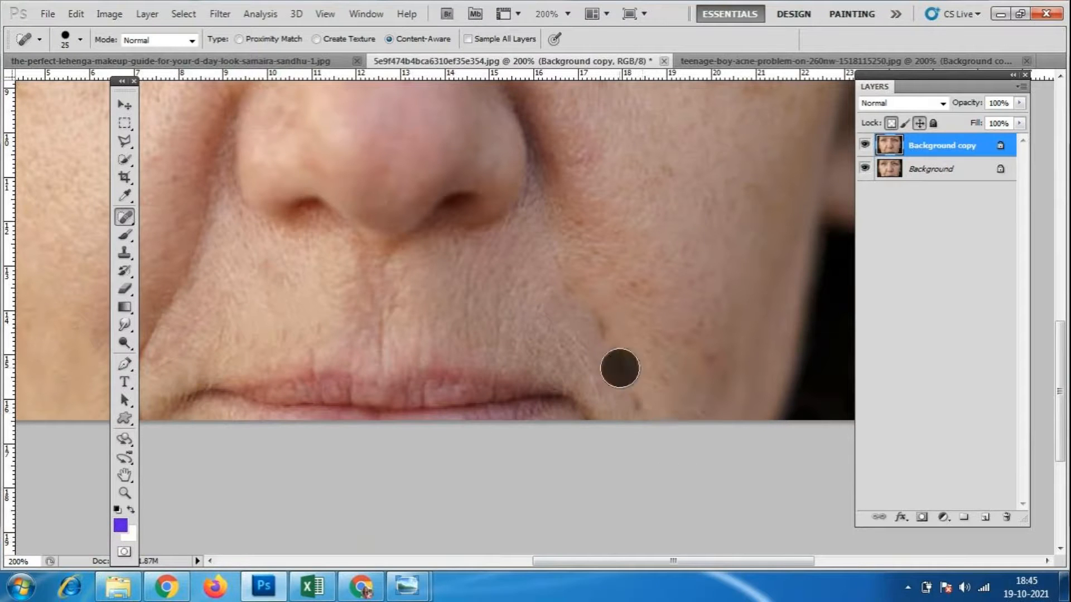
pyautogui.click(596, 317)
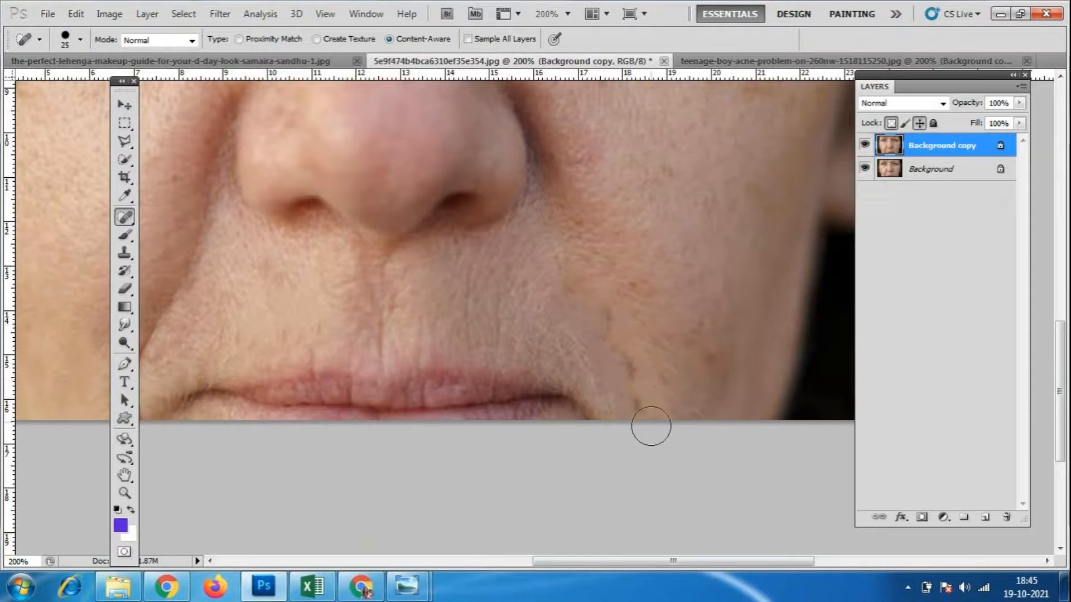
pyautogui.click(609, 315)
pyautogui.click(569, 285)
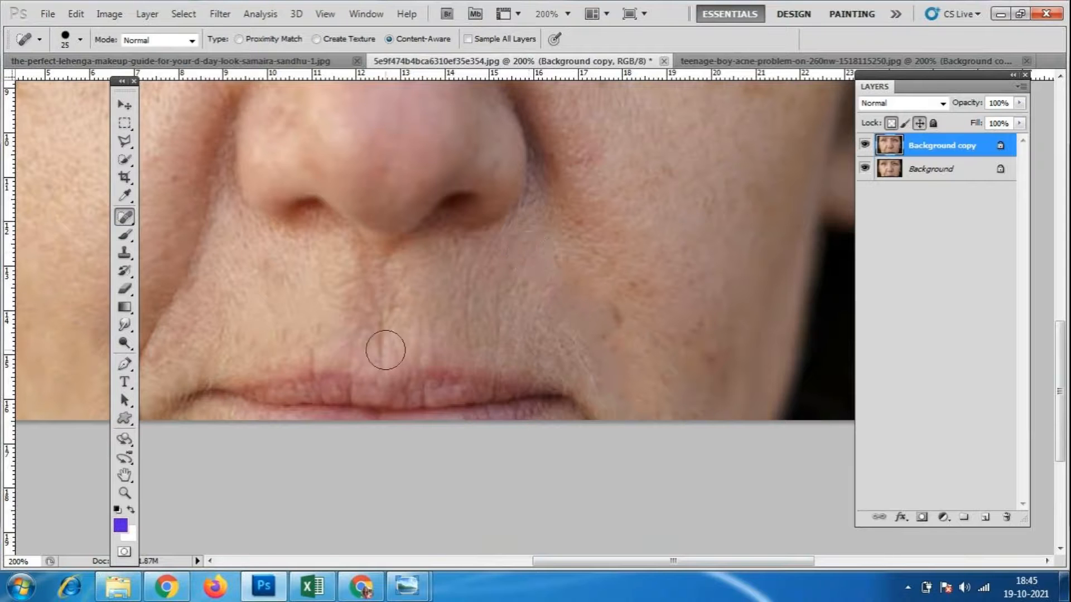
# - Heal the vertical groove between nose and upper lip, and smooth the upper lip's cracks with a 15 px brush
pyautogui.click(378, 297)
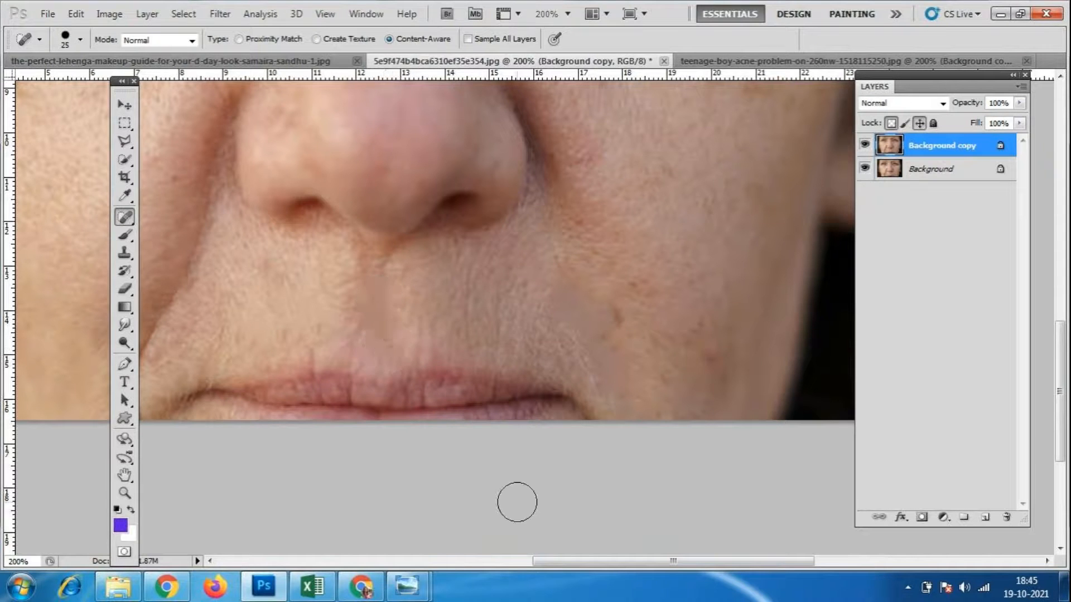
pyautogui.press('[')
pyautogui.click(418, 395)
pyautogui.click(472, 393)
pyautogui.click(422, 397)
pyautogui.click(402, 402)
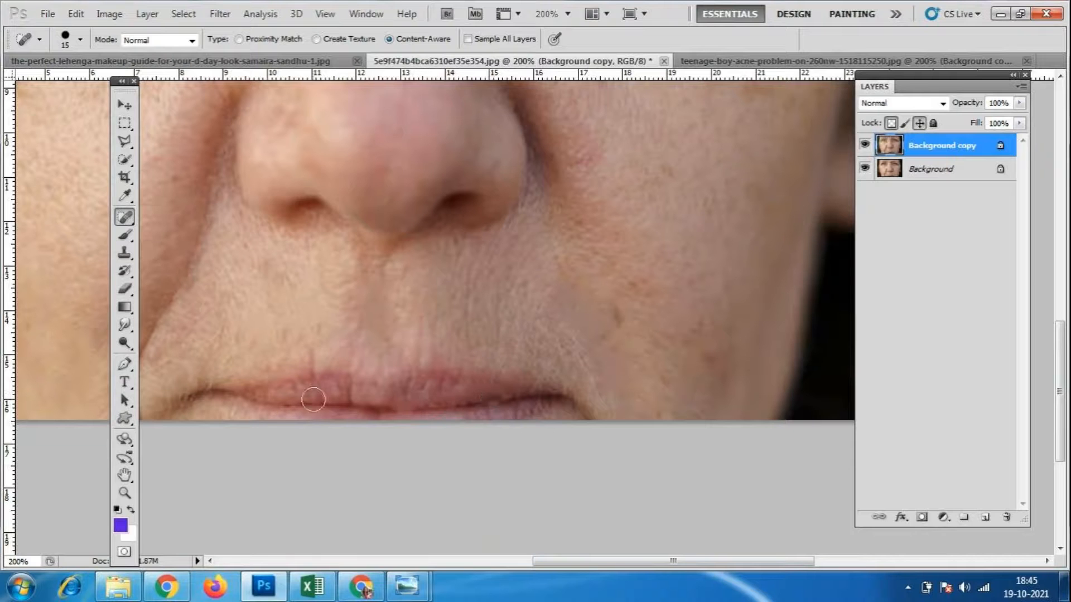
pyautogui.click(350, 395)
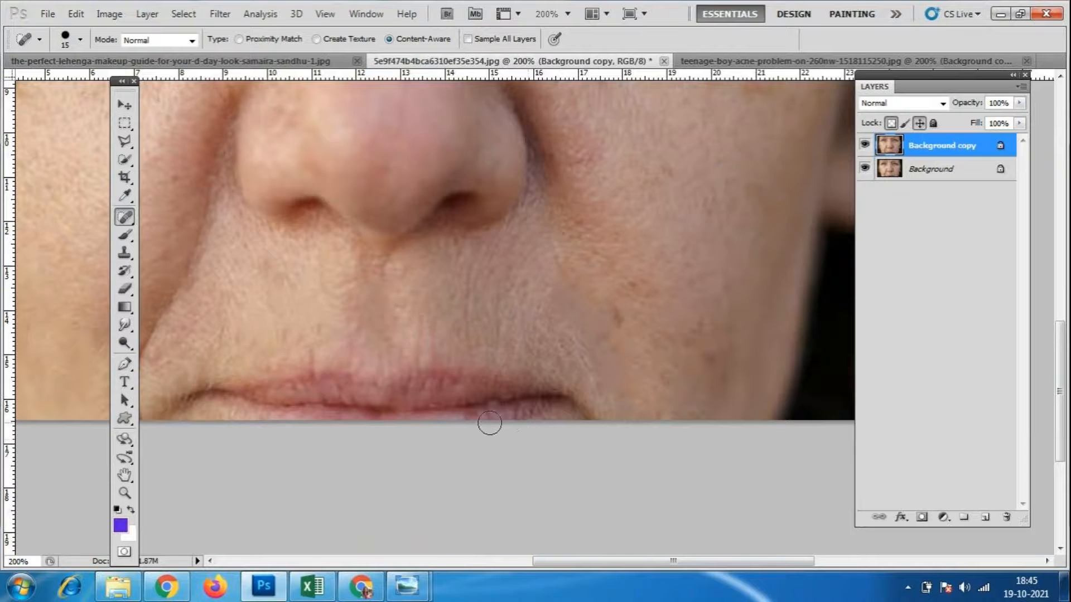
# - Touch up the skin just above the image's left mouth corner
pyautogui.click(222, 341)
pyautogui.click(219, 326)
pyautogui.click(220, 328)
# - Compare the healed mouth area with the original by hiding and reshowing the Background copy layer
pyautogui.click(864, 147)
pyautogui.click(864, 146)
pyautogui.click(864, 147)
pyautogui.click(864, 146)
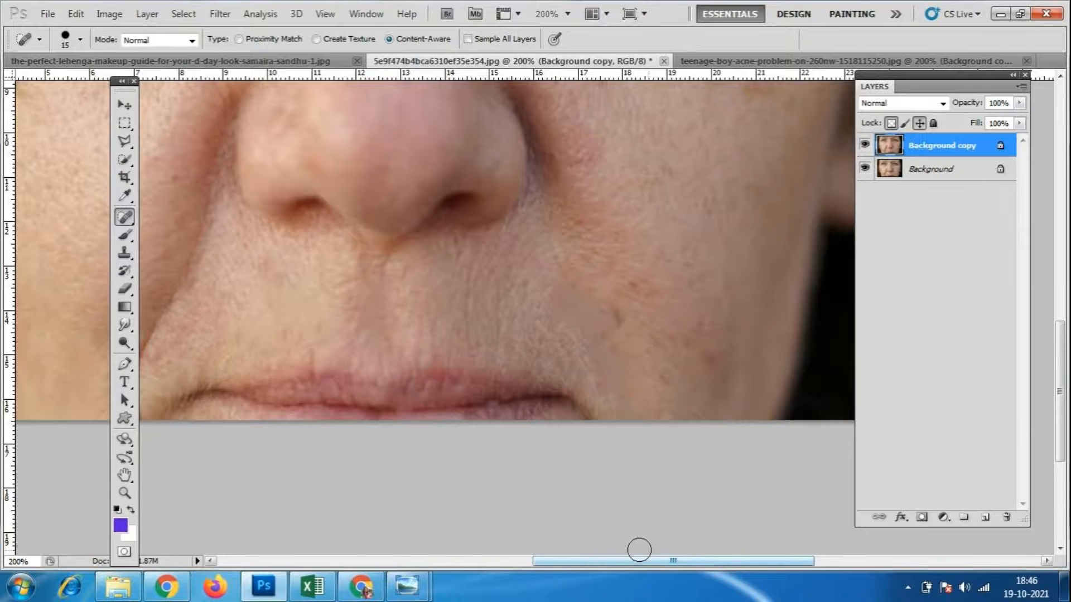
# - Heal along the image's left smile line from the nostril down beside the mouth corner with a 15 px brush
pyautogui.moveTo(673, 560); pyautogui.dragTo(642, 561)
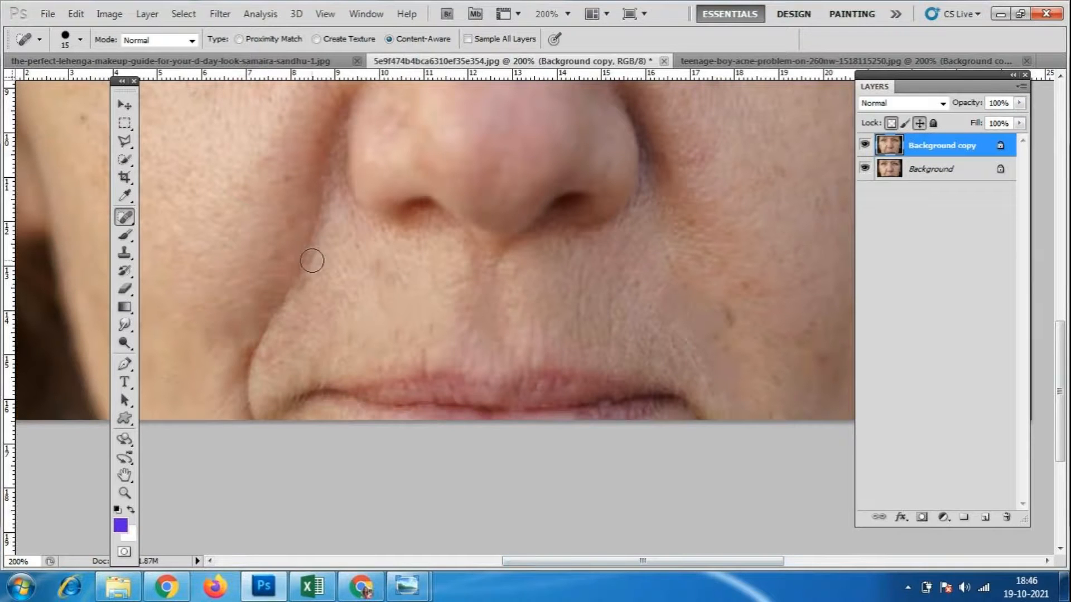
pyautogui.click(314, 222)
pyautogui.click(300, 272)
pyautogui.click(273, 317)
pyautogui.click(262, 342)
pyautogui.click(254, 356)
pyautogui.click(251, 359)
pyautogui.click(260, 341)
pyautogui.click(245, 368)
pyautogui.click(251, 369)
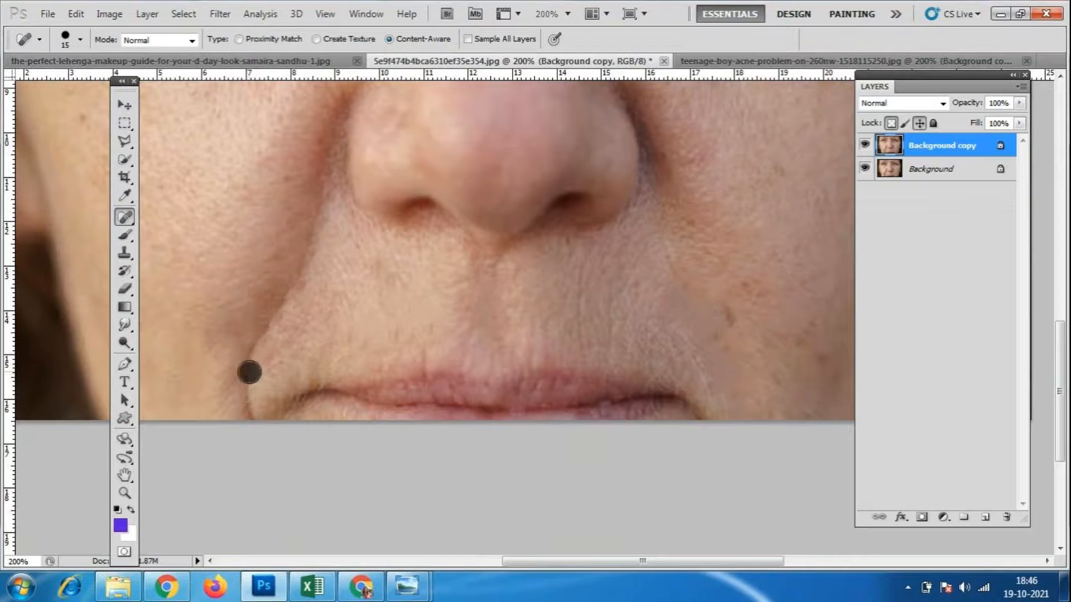
# - Soften the rest of the image's left smile line and the skin above the lip with a 30 px brush
pyautogui.press(']')
pyautogui.press(']')
pyautogui.press(']')
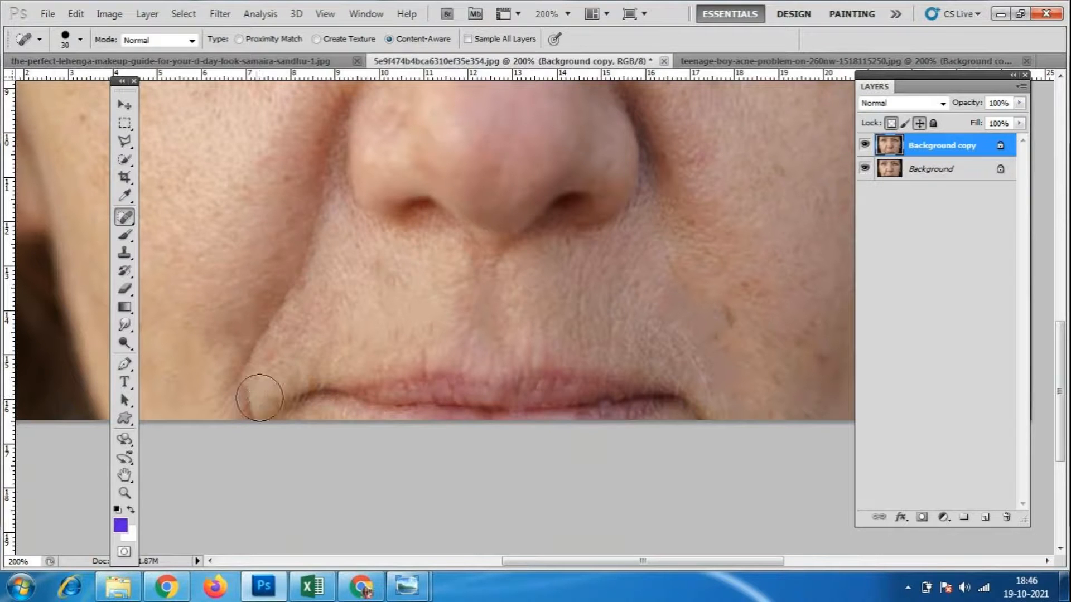
pyautogui.click(247, 384)
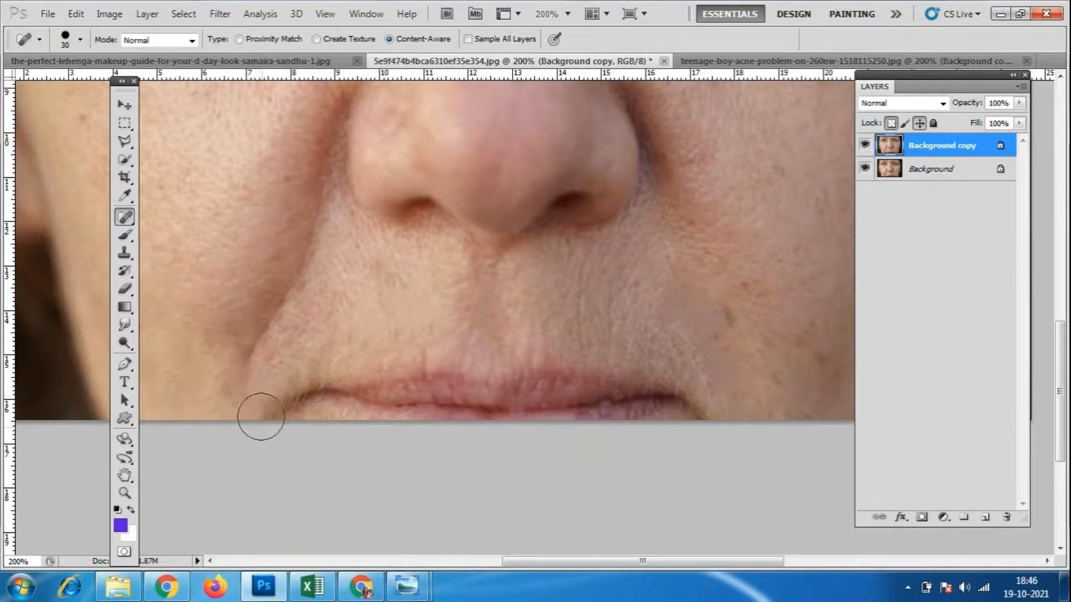
pyautogui.click(248, 351)
pyautogui.click(285, 312)
pyautogui.click(296, 267)
pyautogui.click(430, 306)
pyautogui.click(256, 393)
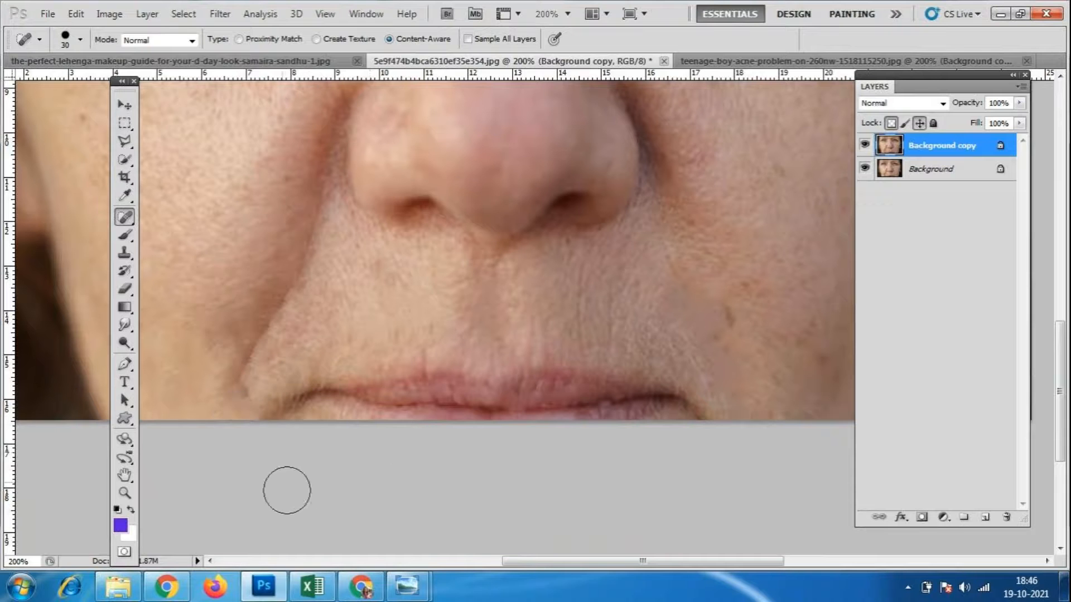
# - Refine the lower part of the image's left smile line with a 20 px brush
pyautogui.press('[')
pyautogui.click(243, 392)
pyautogui.click(238, 370)
pyautogui.click(251, 352)
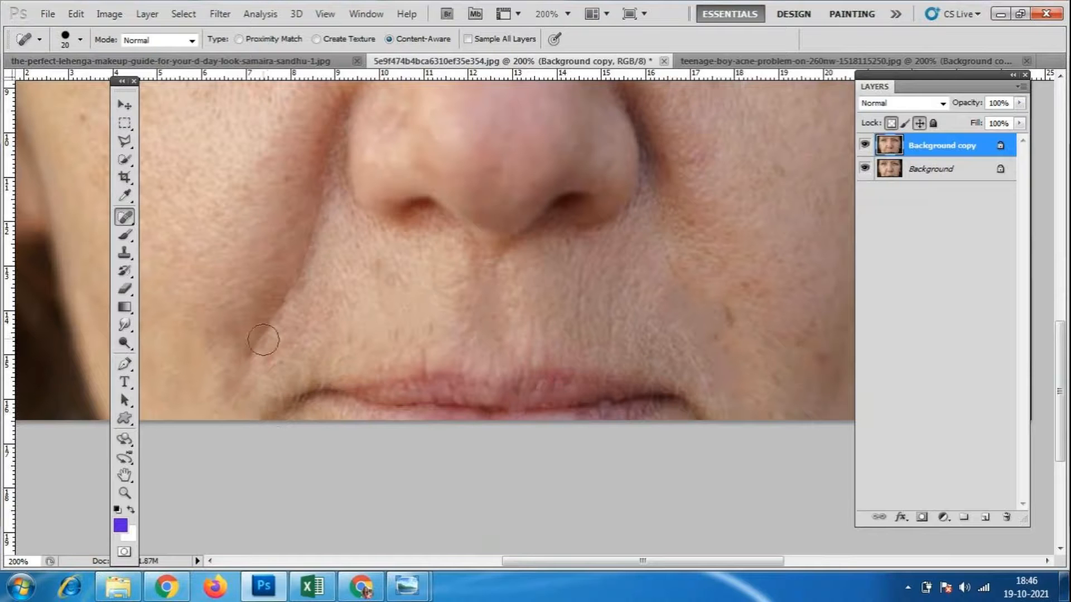
pyautogui.click(282, 297)
pyautogui.click(250, 341)
pyautogui.click(245, 360)
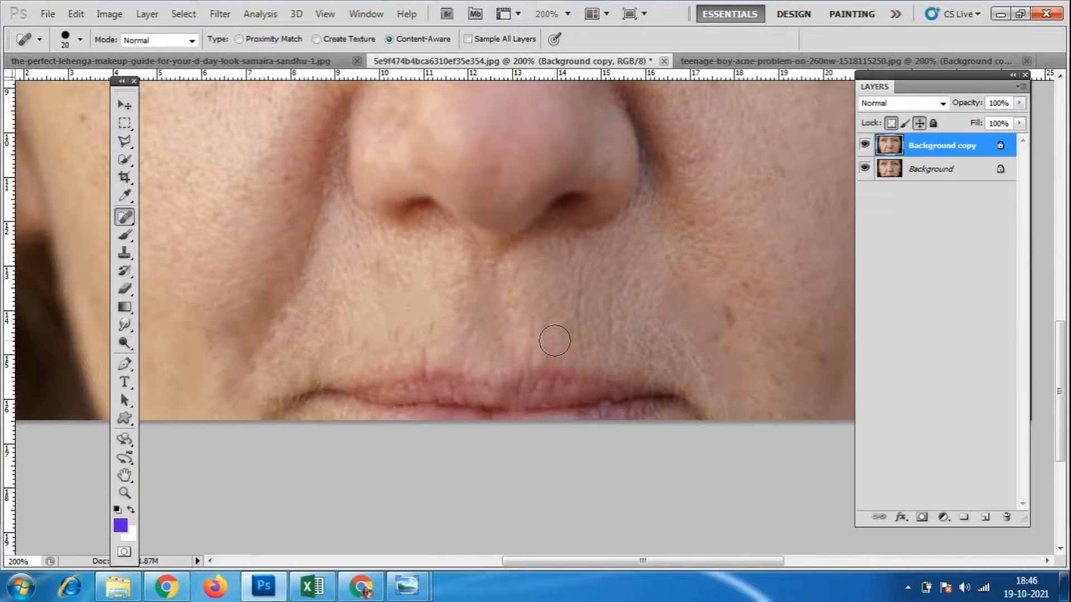
# - Heal the upper stretch of the image's left smile line and the fine cheek lines beside the nose
pyautogui.scroll(1, 567, 348)
pyautogui.scroll(4, 567, 349)
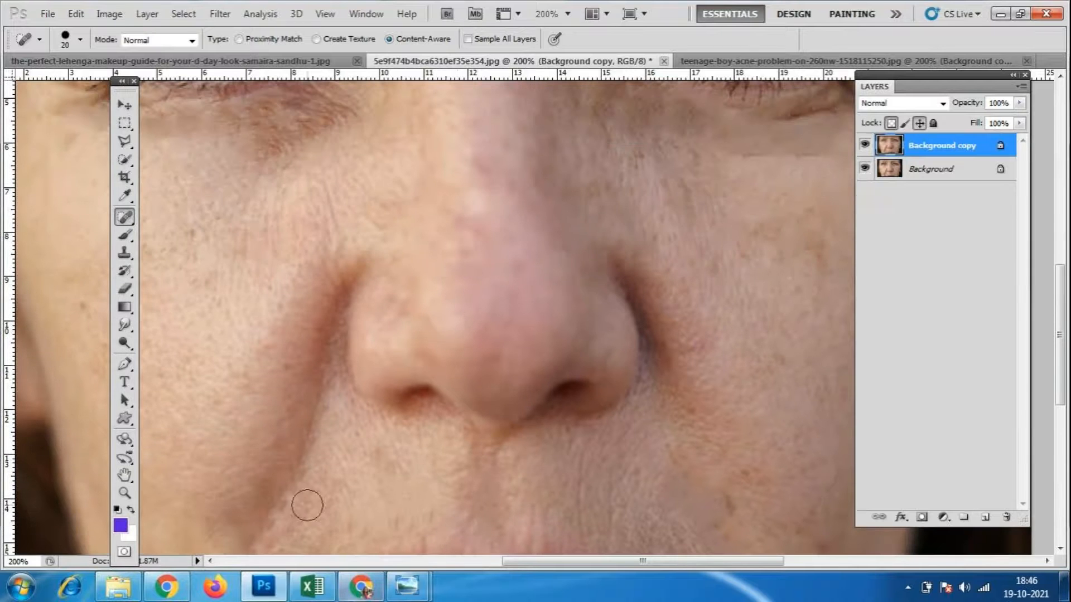
pyautogui.click(314, 448)
pyautogui.scroll(1, 595, 389)
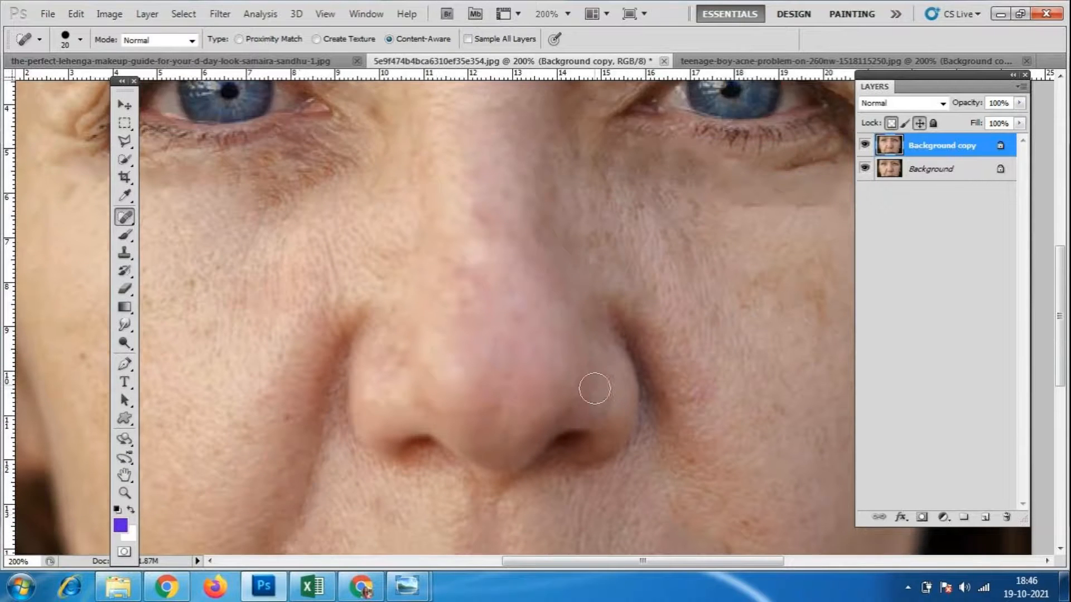
pyautogui.scroll(3, 595, 389)
pyautogui.click(332, 328)
pyautogui.click(329, 315)
# - Heal the wrinkles below the inner corner of the image's left eye and the crease beneath the image's right eye
pyautogui.click(254, 276)
pyautogui.click(283, 270)
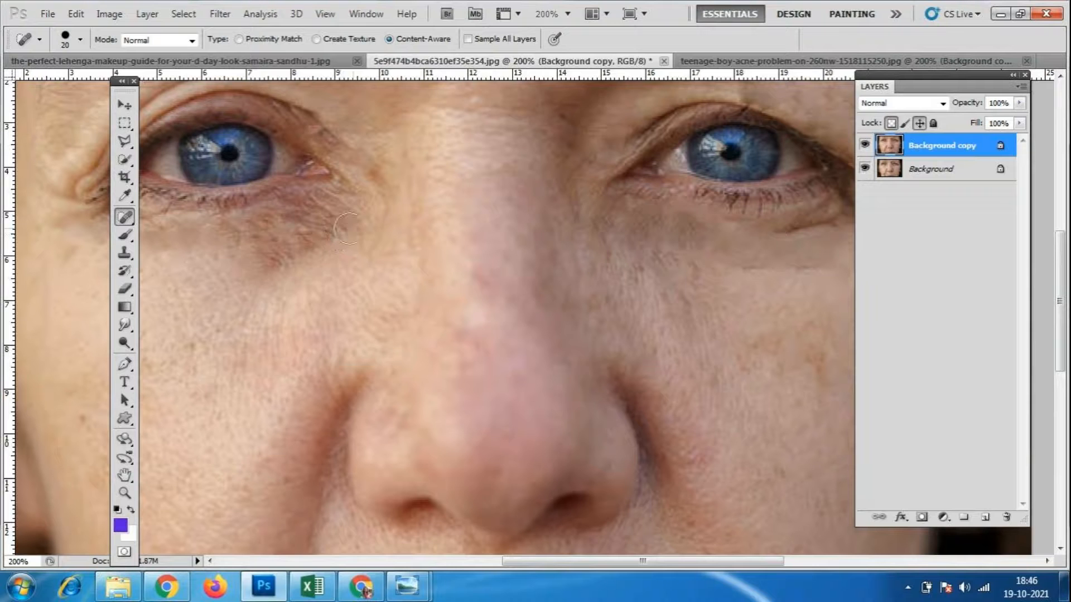
pyautogui.click(330, 209)
pyautogui.click(320, 205)
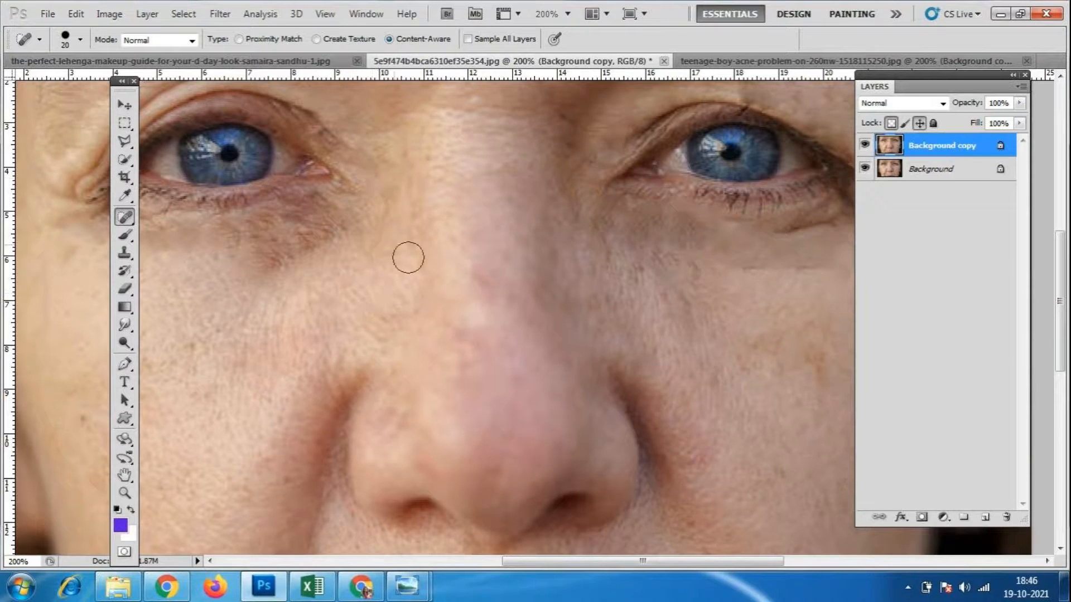
pyautogui.click(344, 177)
pyautogui.click(306, 239)
pyautogui.click(784, 224)
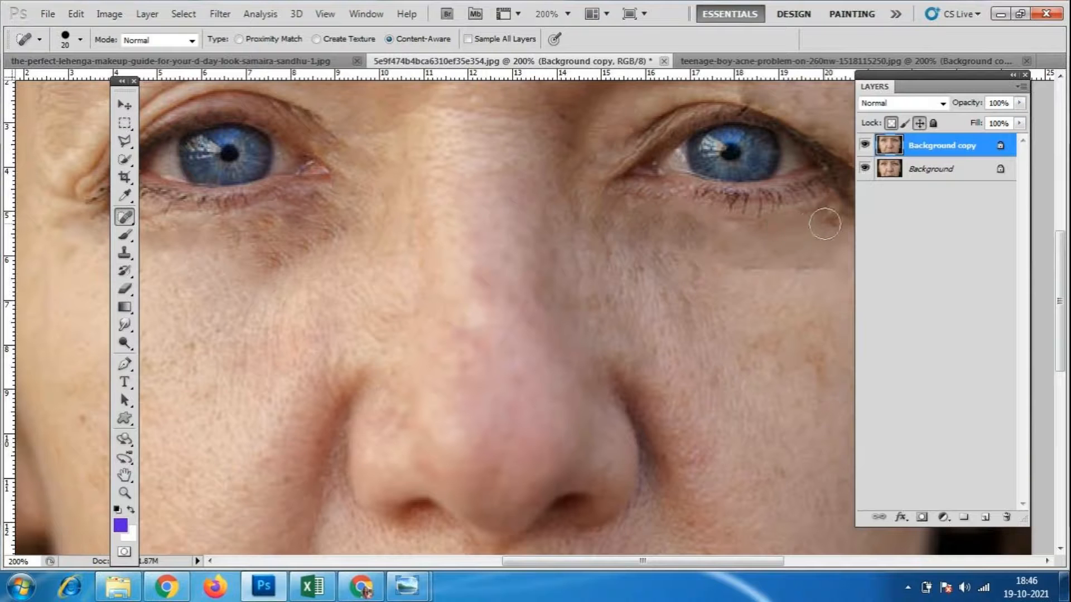
pyautogui.click(758, 229)
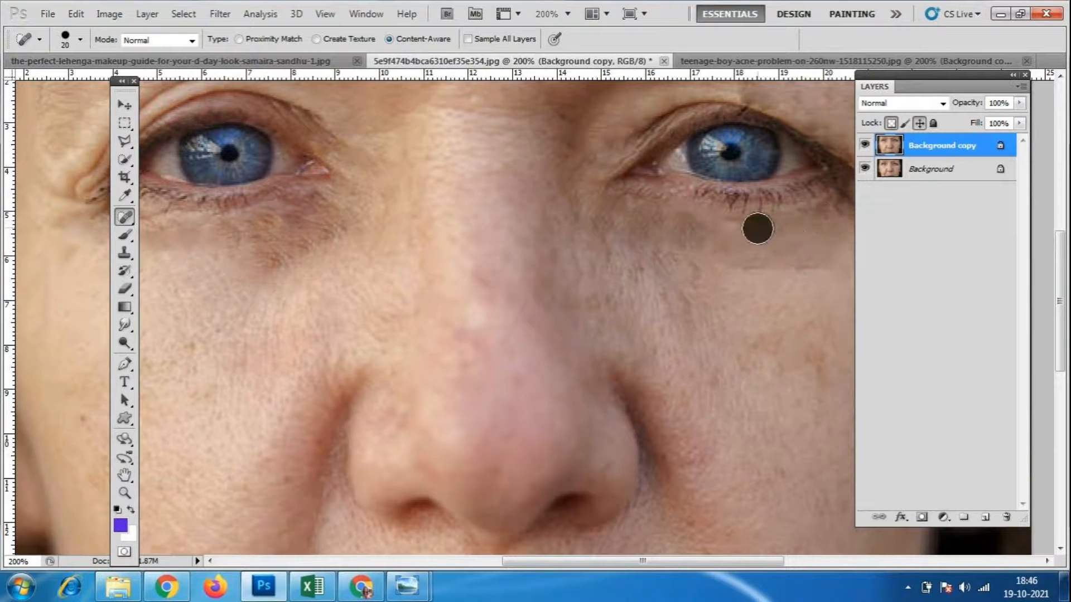
# - Check the whole face against the original layer, and heal the hard patch edge beneath the image's right eye
pyautogui.hotkey('ctrl', '-')
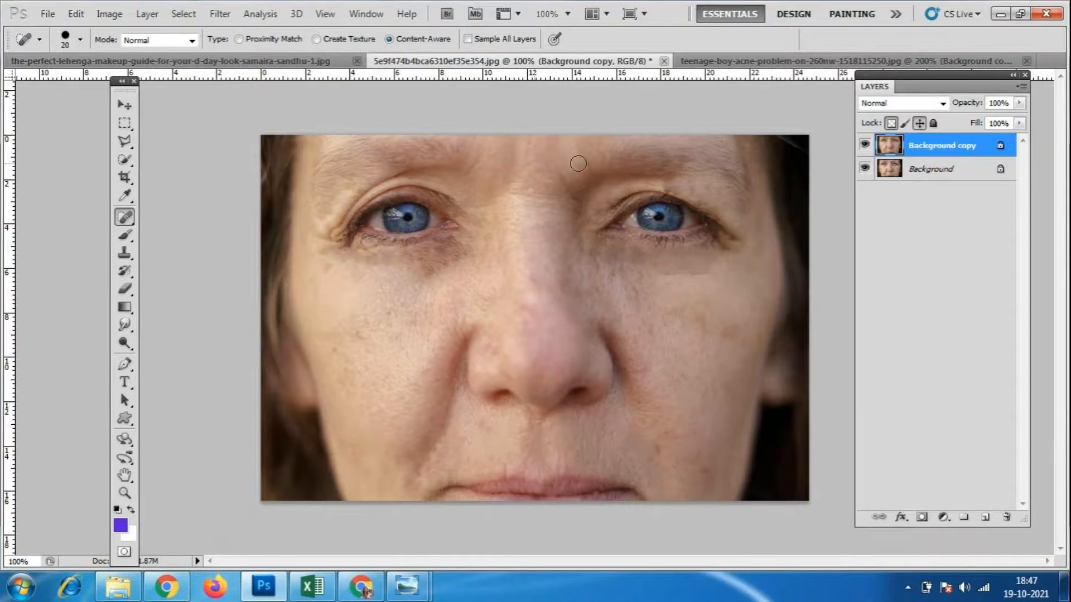
pyautogui.click(864, 167)
pyautogui.click(865, 146)
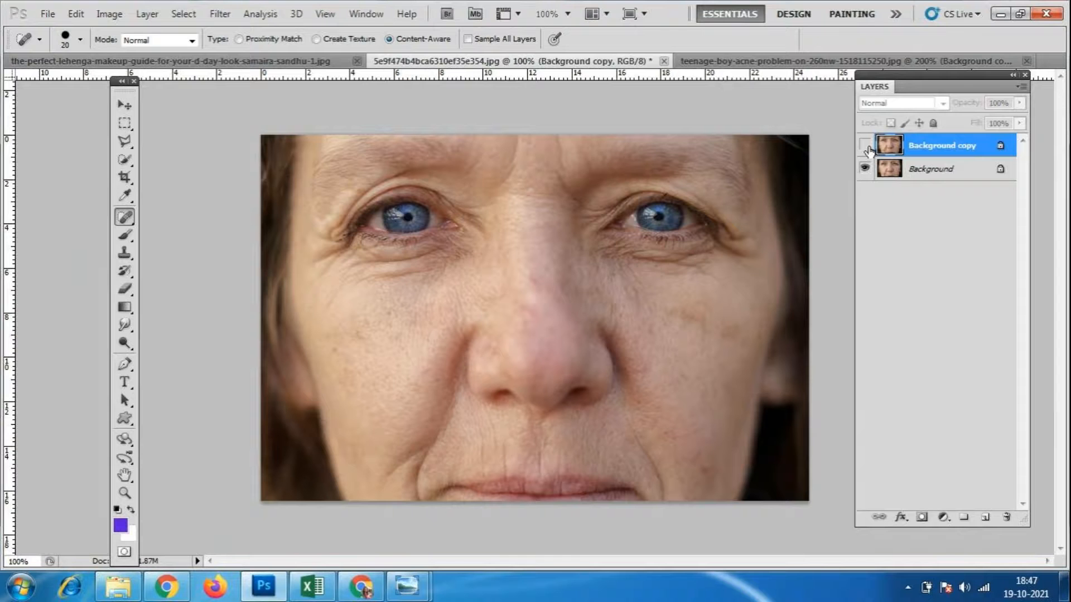
pyautogui.click(865, 146)
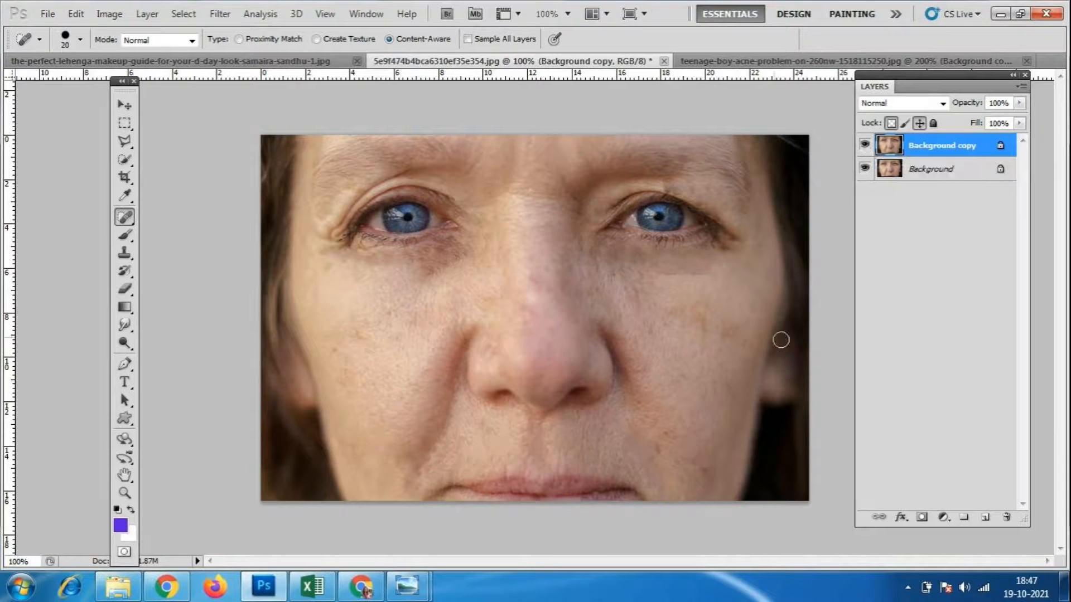
pyautogui.moveTo(674, 274); pyautogui.dragTo(711, 275)
# - Compare the finished face retouch with the original by switching the Background copy layer off and on
pyautogui.click(864, 145)
pyautogui.click(864, 146)
pyautogui.click(864, 149)
pyautogui.click(864, 149)
pyautogui.click(863, 149)
pyautogui.click(863, 148)
pyautogui.click(865, 145)
pyautogui.click(864, 145)
# - Open the crows-feet-removal image from the reff folder and examine its side-by-side before-and-after layout
pyautogui.click(119, 586)
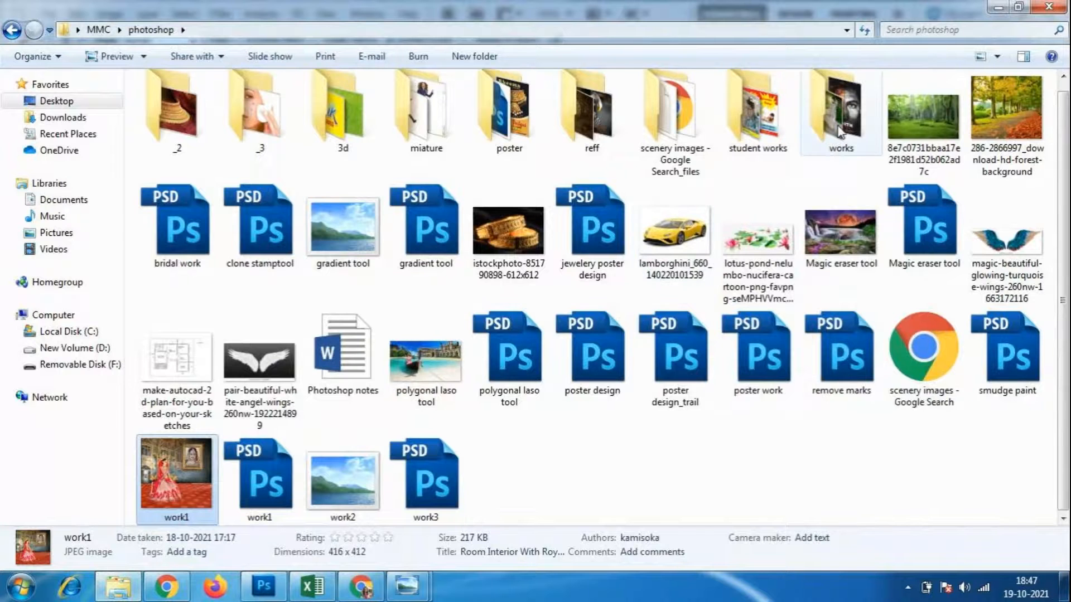
pyautogui.scroll(1, 694, 299)
pyautogui.doubleClick(598, 126)
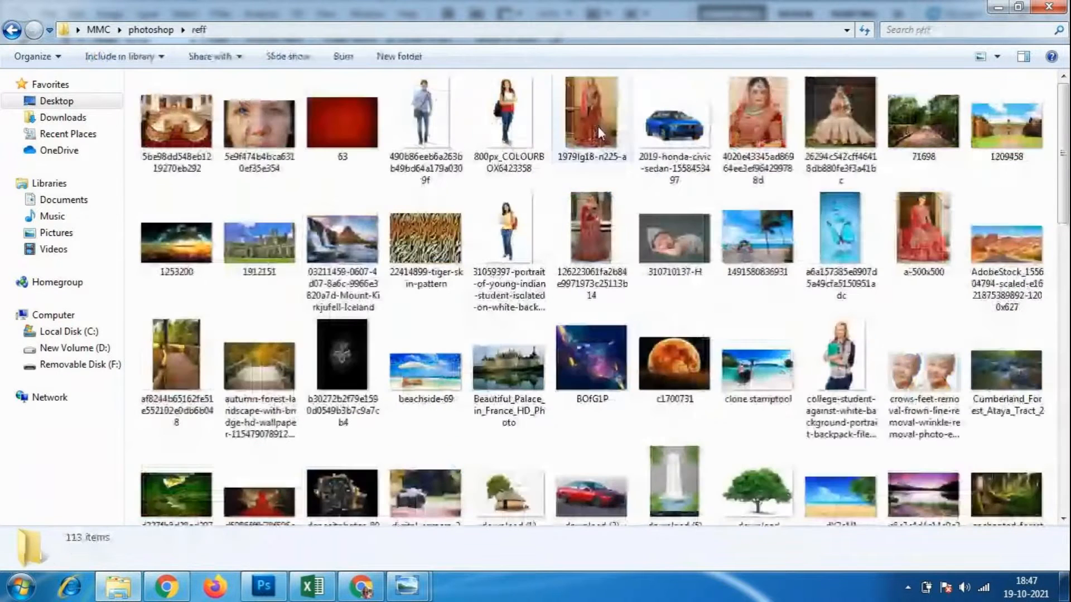
pyautogui.scroll(-5, 751, 444)
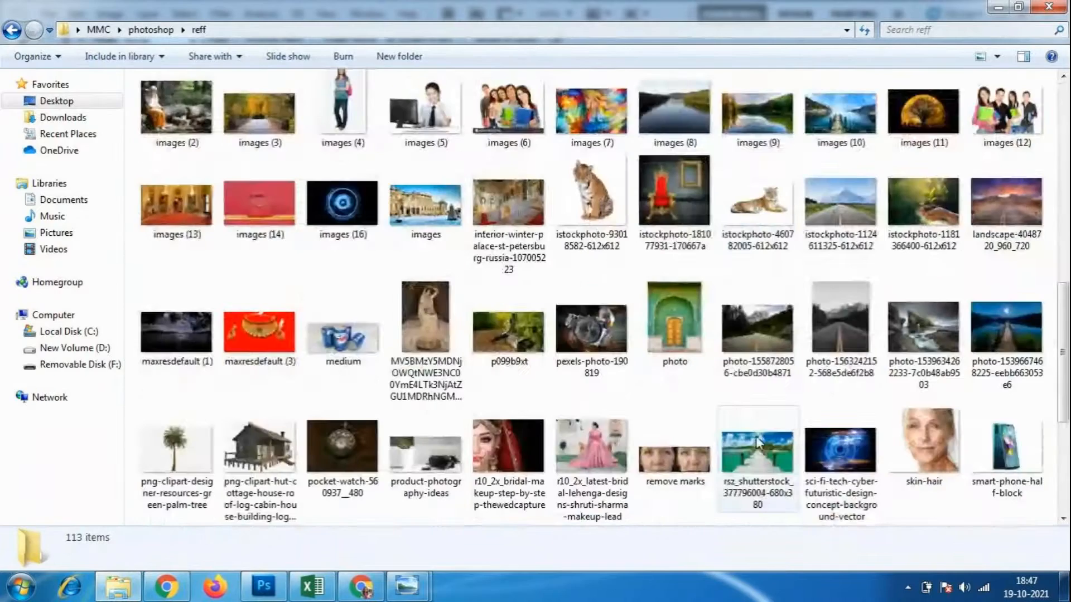
pyautogui.scroll(3, 953, 123)
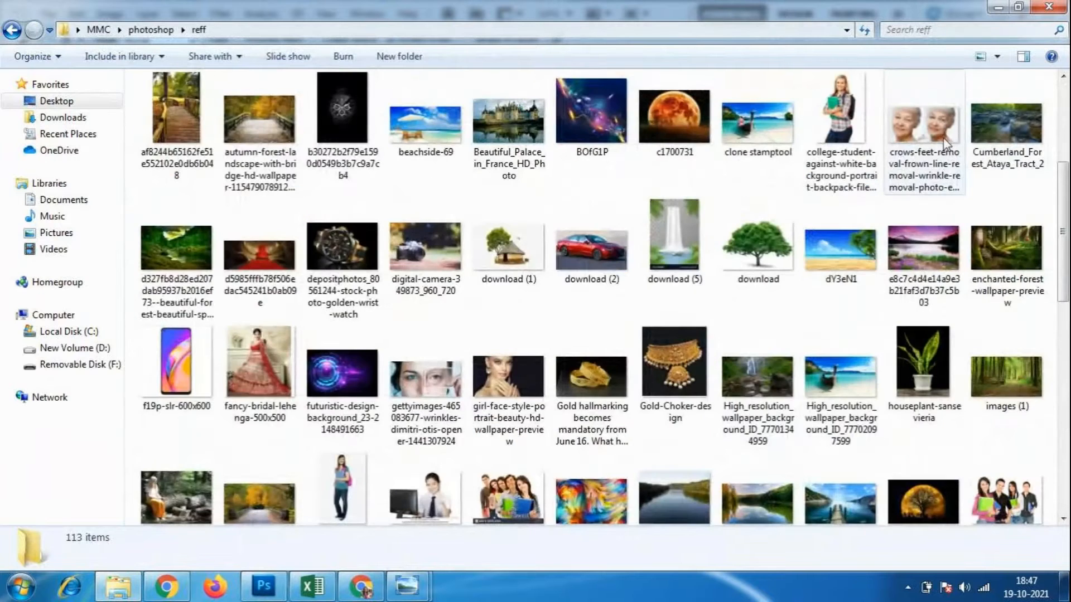
pyautogui.doubleClick(946, 144)
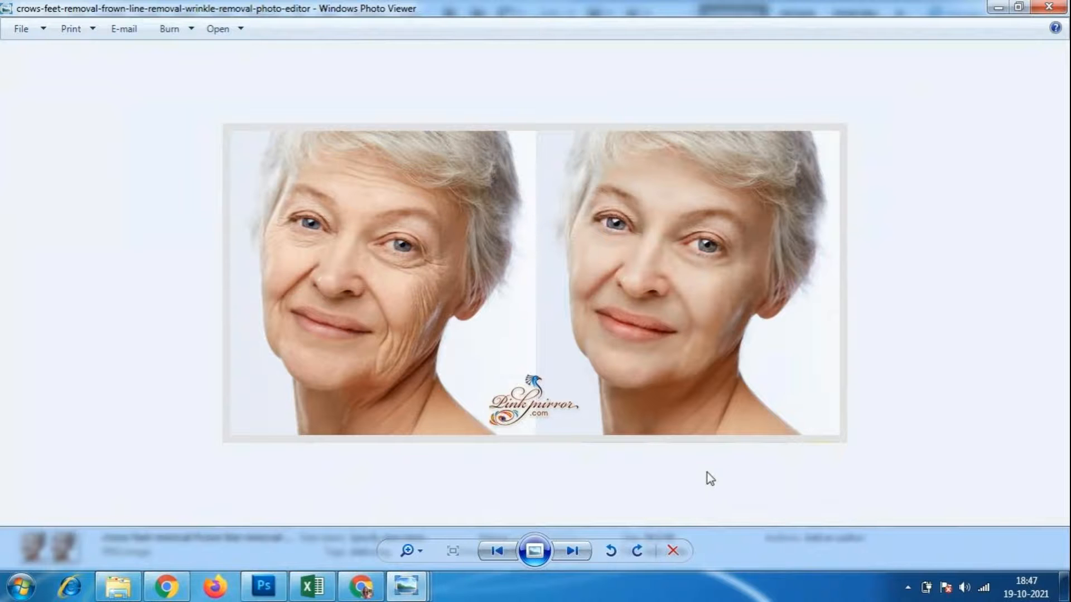
pyautogui.scroll(2, 279, 224)
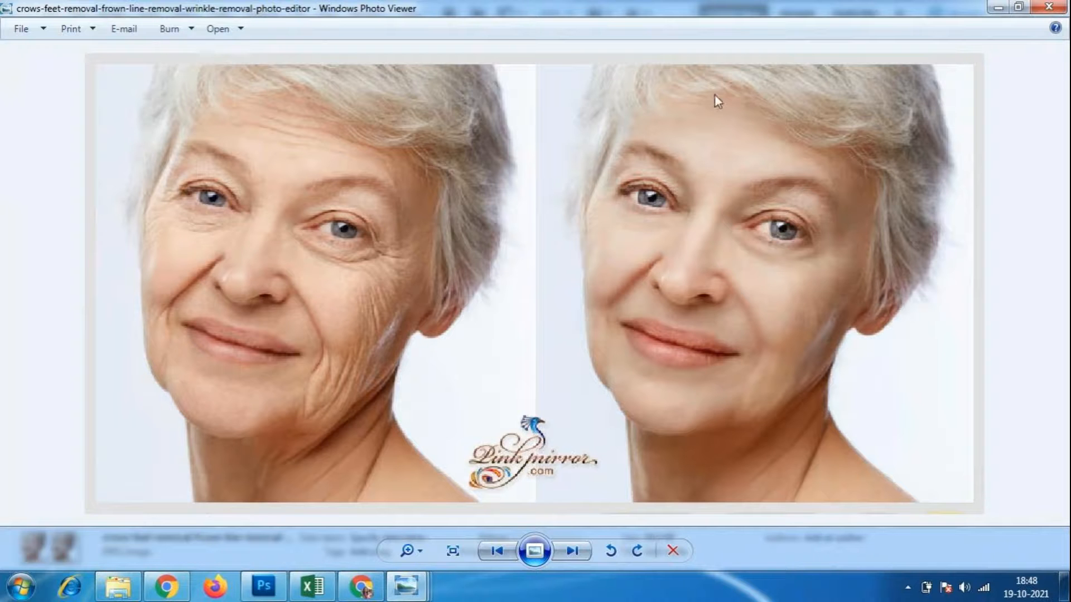
# - Switch back to Photoshop and release the position lock on the Background copy layer, leaving its blending options at their defaults
pyautogui.click(263, 585)
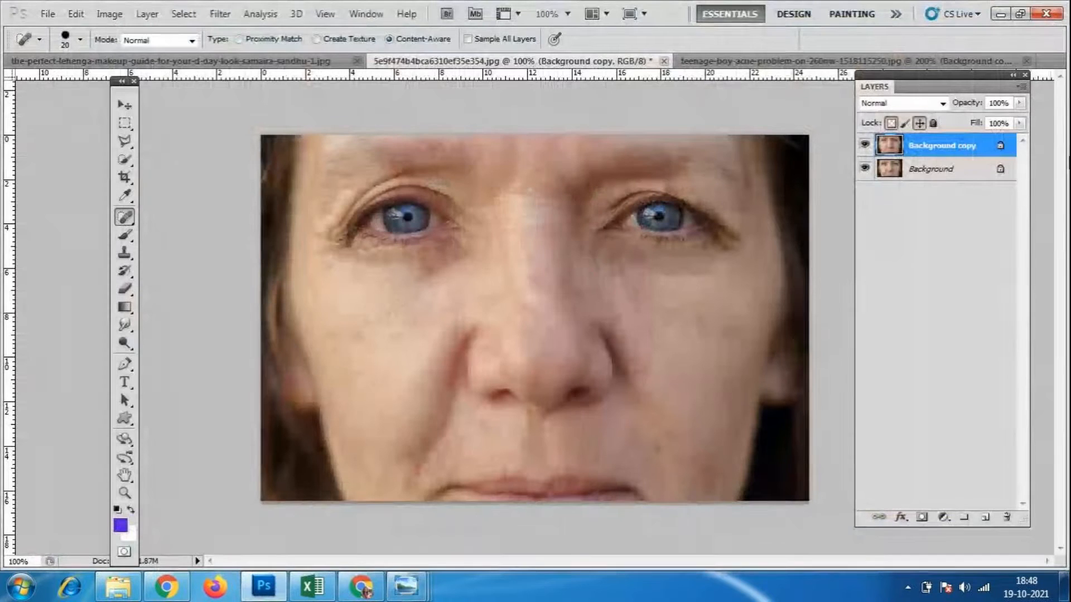
pyautogui.doubleClick(1005, 154)
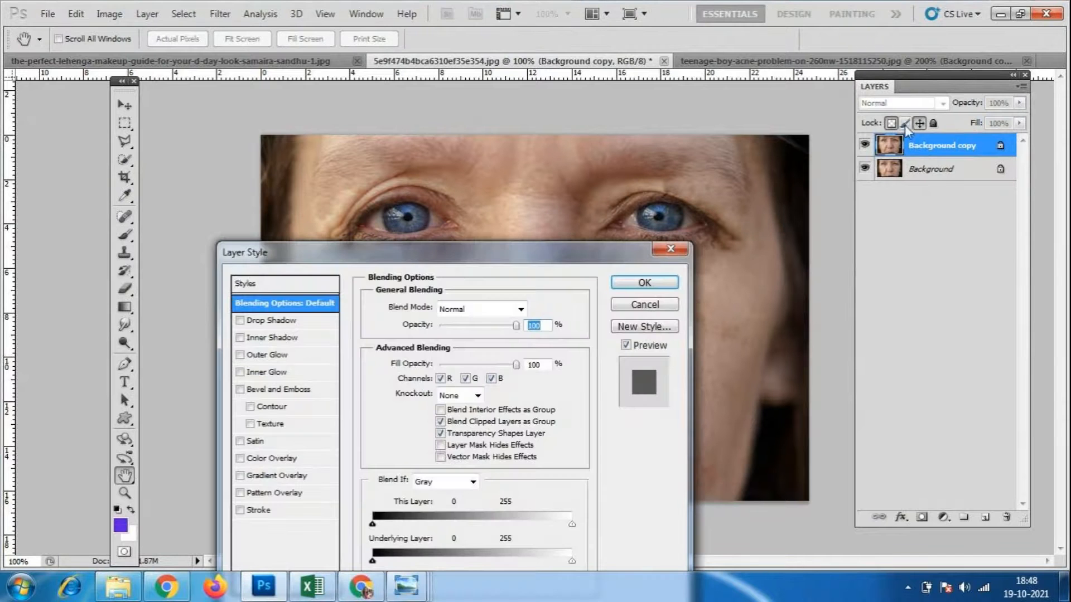
pyautogui.click(645, 304)
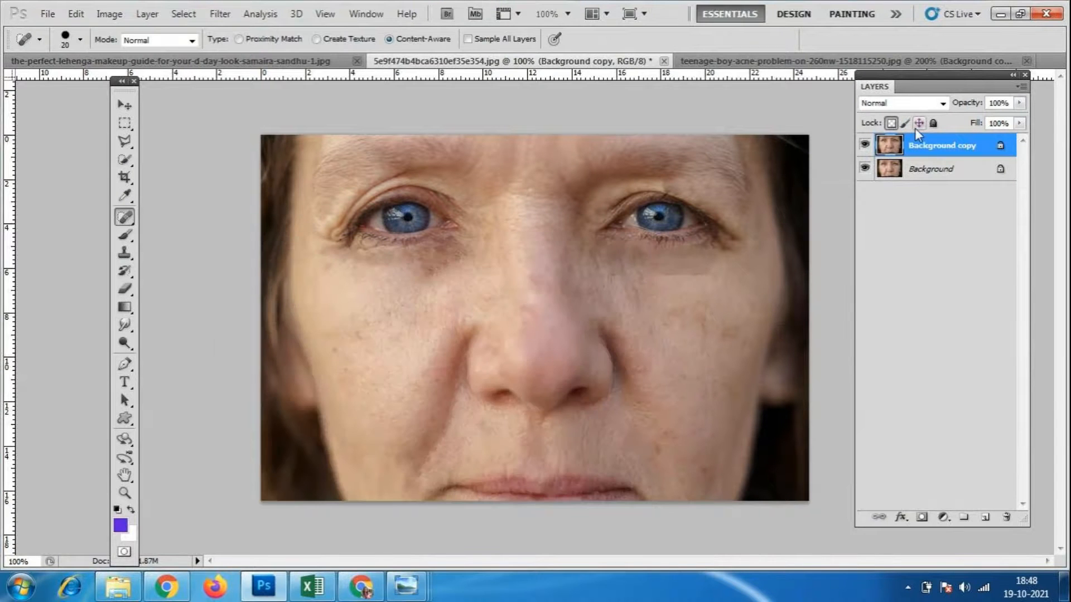
pyautogui.doubleClick(1007, 153)
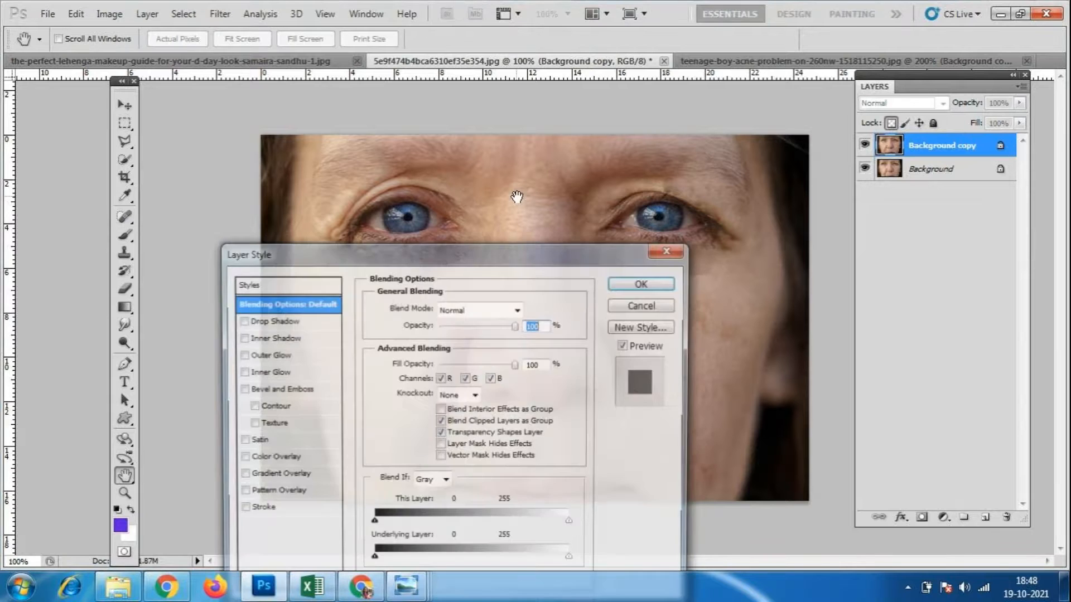
pyautogui.click(650, 284)
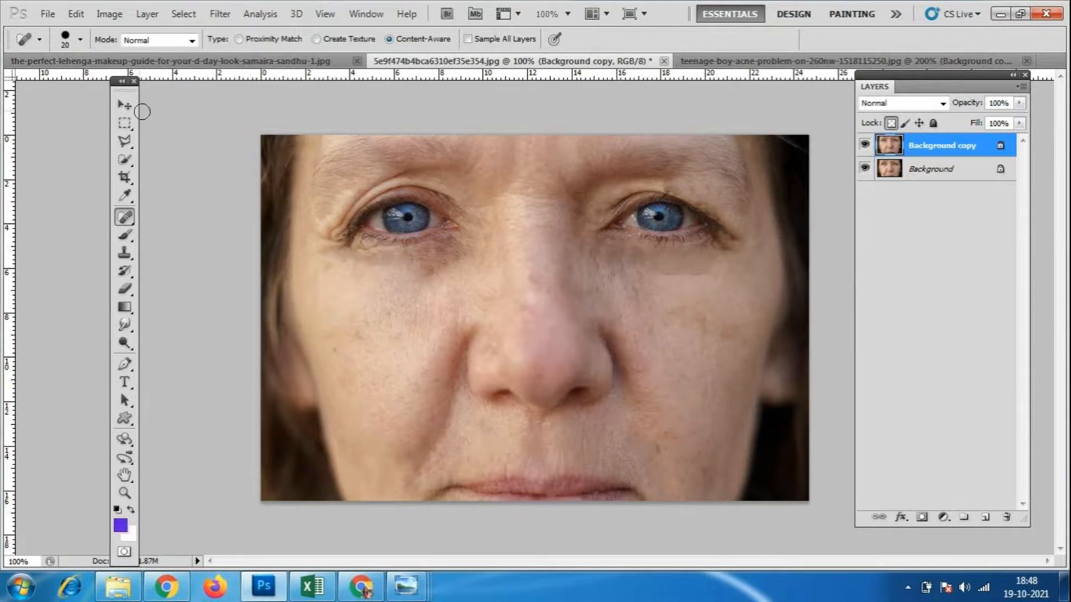
# - Shrink the retouched Background copy layer proportionally to roughly two thirds and fit it into the canvas's upper-left corner
pyautogui.click(124, 104)
pyautogui.hotkey('ctrl', 't')
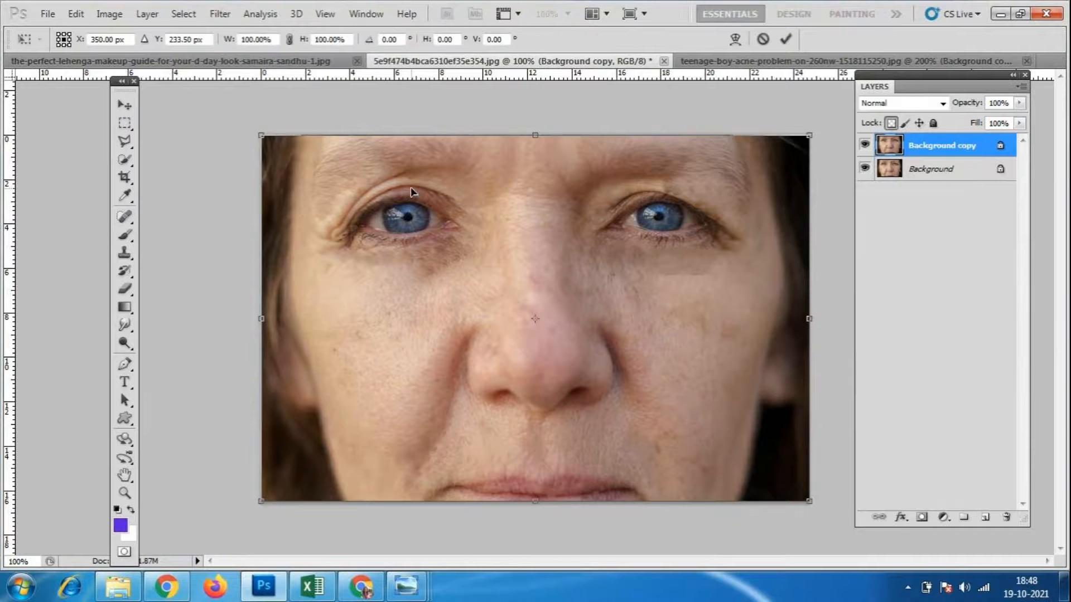
pyautogui.moveTo(808, 133); pyautogui.dragTo(718, 198)
pyautogui.moveTo(653, 308); pyautogui.dragTo(563, 262)
pyautogui.press('Return')
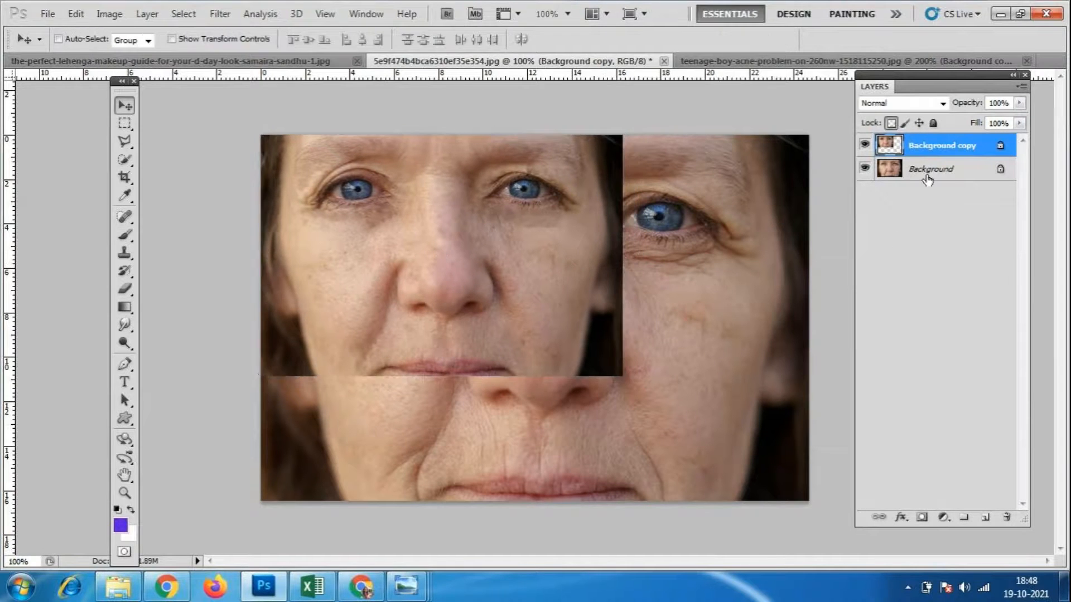
# - Convert the locked Background into a regular layer named Layer 0, with Normal mode and 100% opacity
pyautogui.click(930, 169)
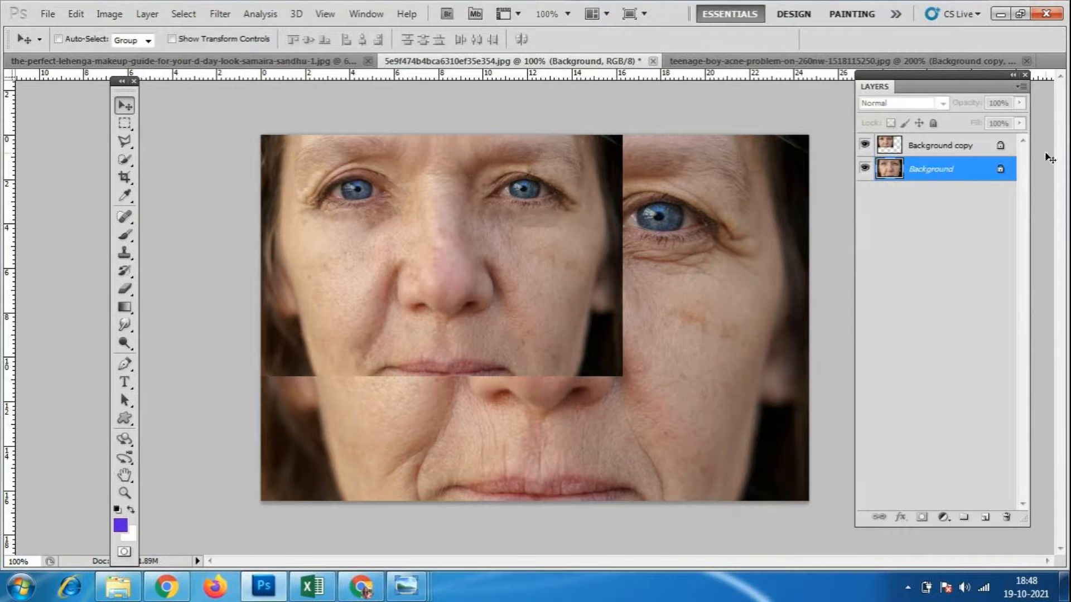
pyautogui.doubleClick(999, 171)
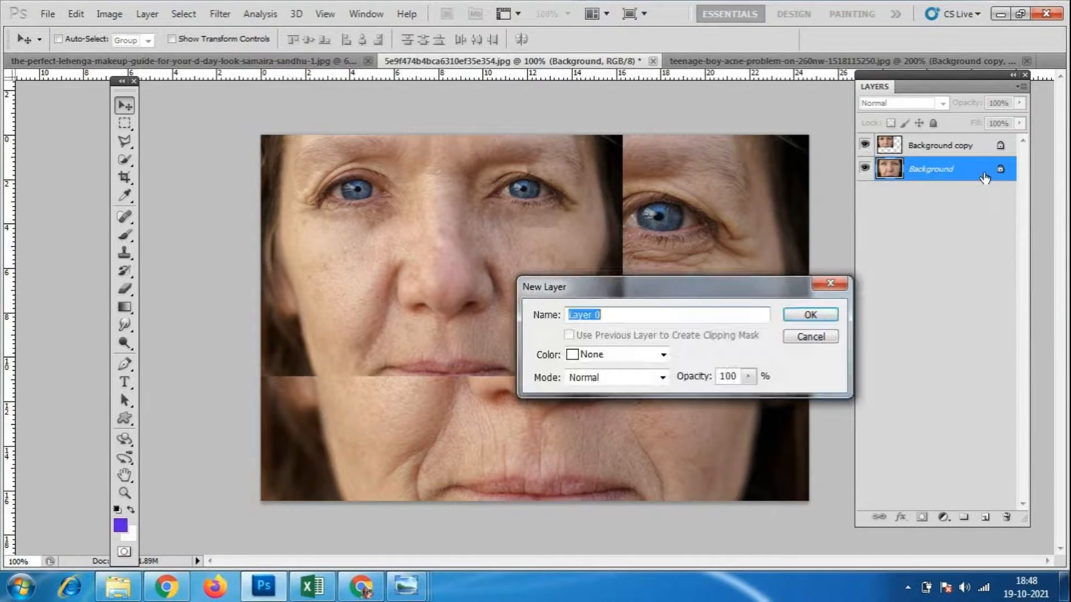
pyautogui.click(812, 312)
# - Scale Layer 0 proportionally to about 50% and place it against the canvas's right edge at mid-height
pyautogui.hotkey('ctrl', 't')
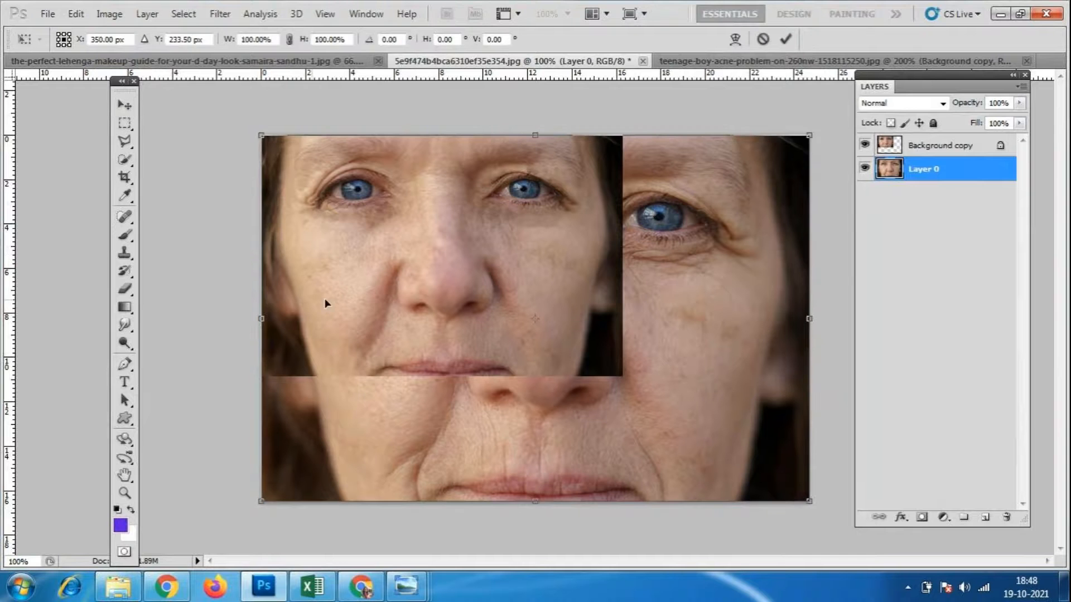
pyautogui.moveTo(265, 134); pyautogui.dragTo(386, 195)
pyautogui.moveTo(638, 407); pyautogui.dragTo(749, 399)
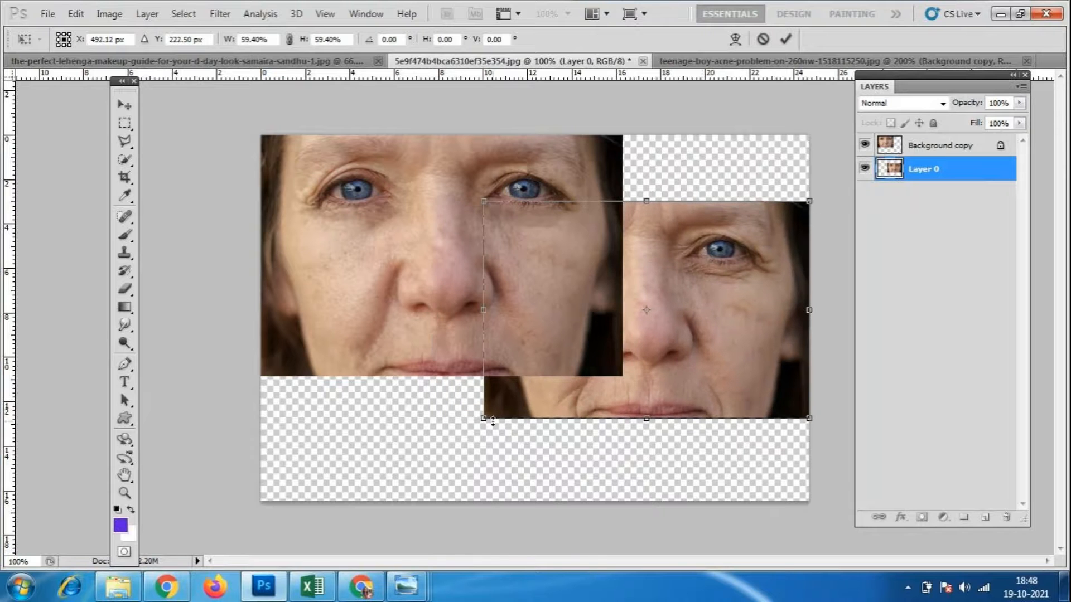
pyautogui.moveTo(483, 418); pyautogui.dragTo(518, 413)
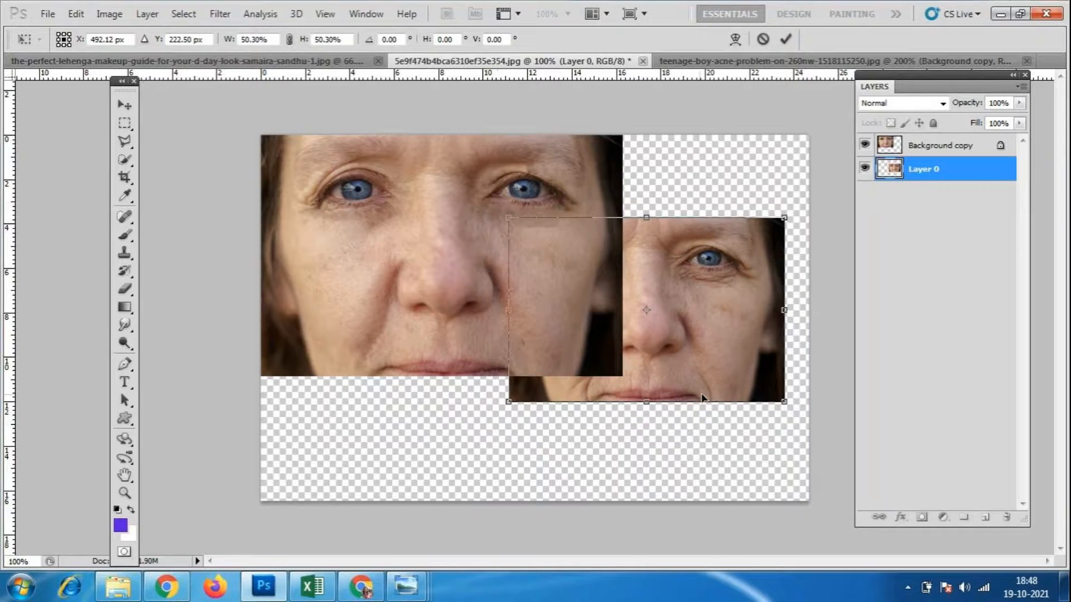
pyautogui.moveTo(702, 398); pyautogui.dragTo(732, 395)
pyautogui.press('Return')
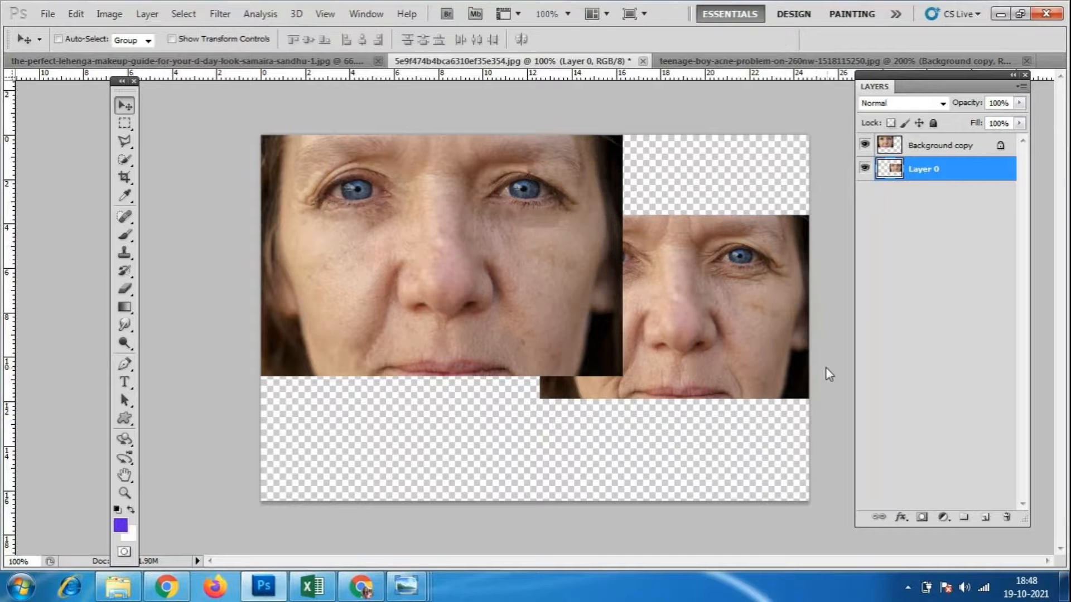
# - Scale the Background copy layer down again to about 79% and place it in the canvas's left half beside Layer 0
pyautogui.click(959, 148)
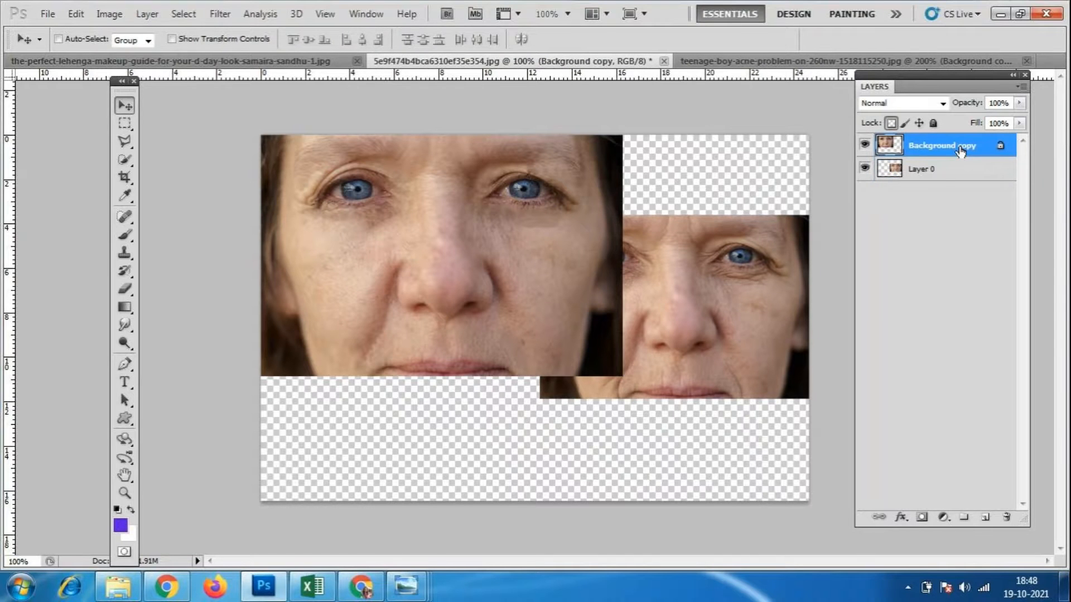
pyautogui.hotkey('ctrl', 't')
pyautogui.moveTo(625, 377); pyautogui.dragTo(595, 358)
pyautogui.moveTo(582, 302); pyautogui.dragTo(523, 357)
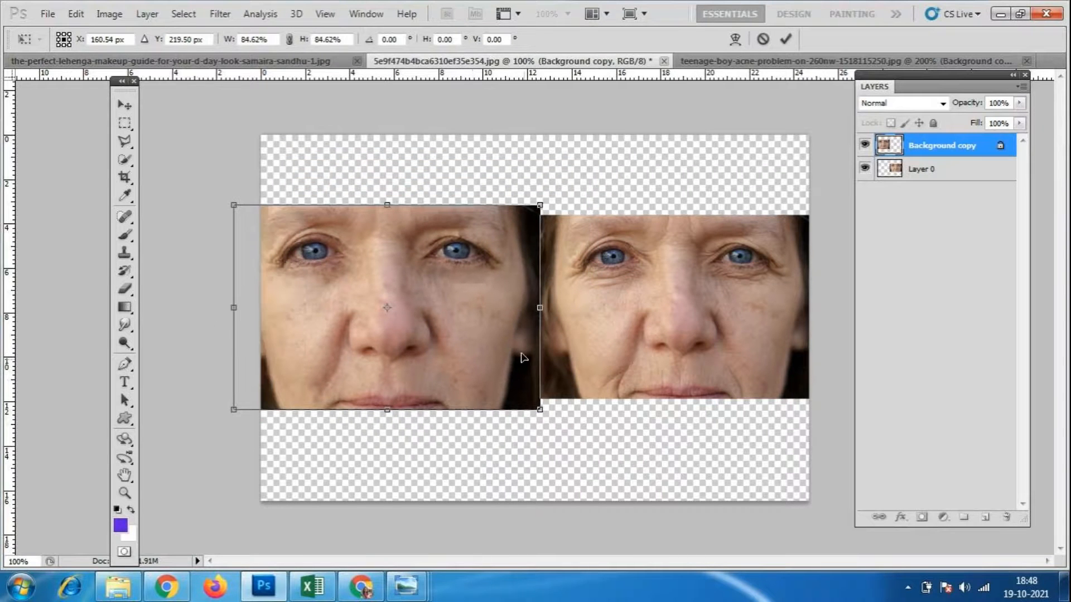
pyautogui.moveTo(539, 409); pyautogui.dragTo(487, 351)
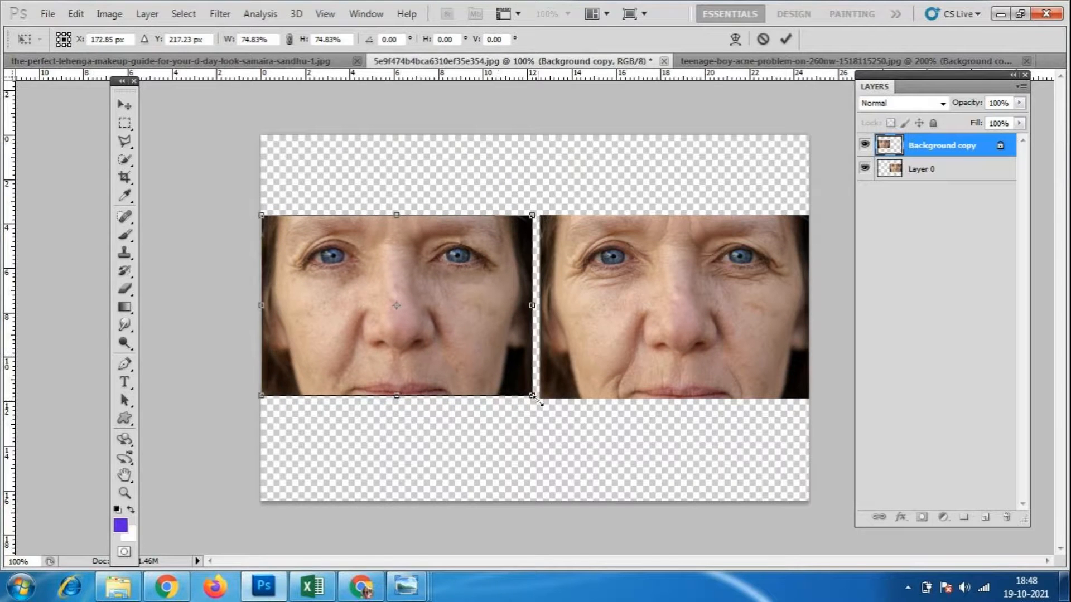
pyautogui.moveTo(538, 401); pyautogui.dragTo(544, 411)
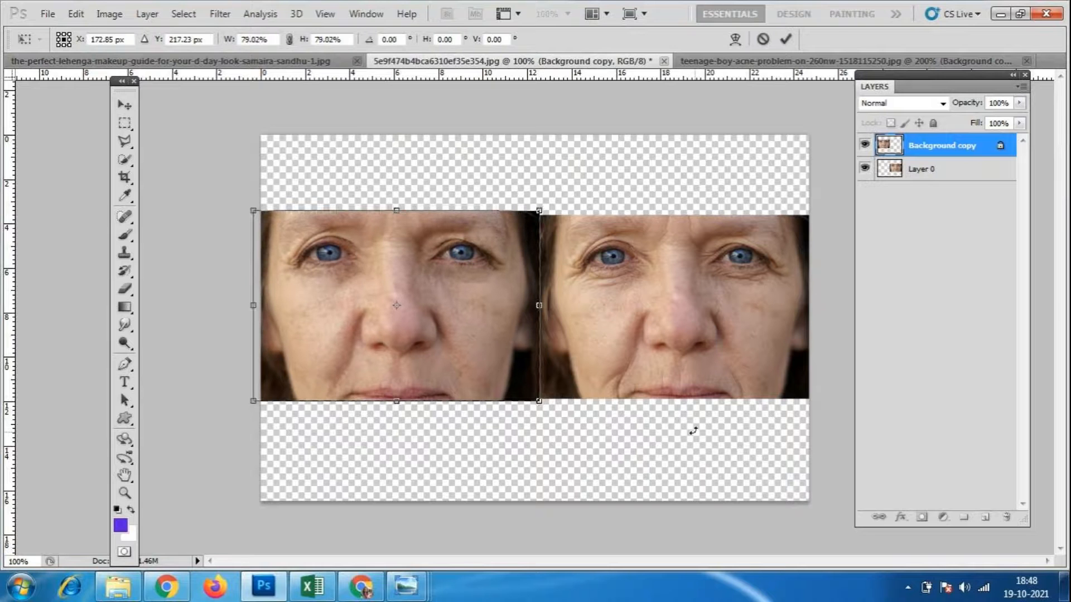
pyautogui.press('Return')
pyautogui.moveTo(488, 308); pyautogui.dragTo(490, 310)
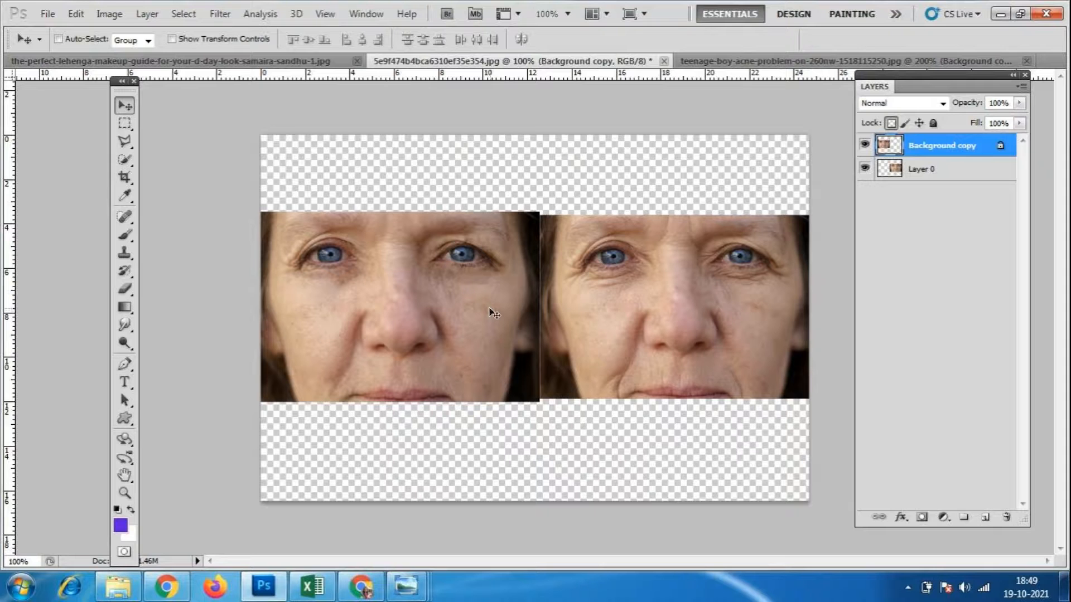
pyautogui.hotkey('ctrl', 't')
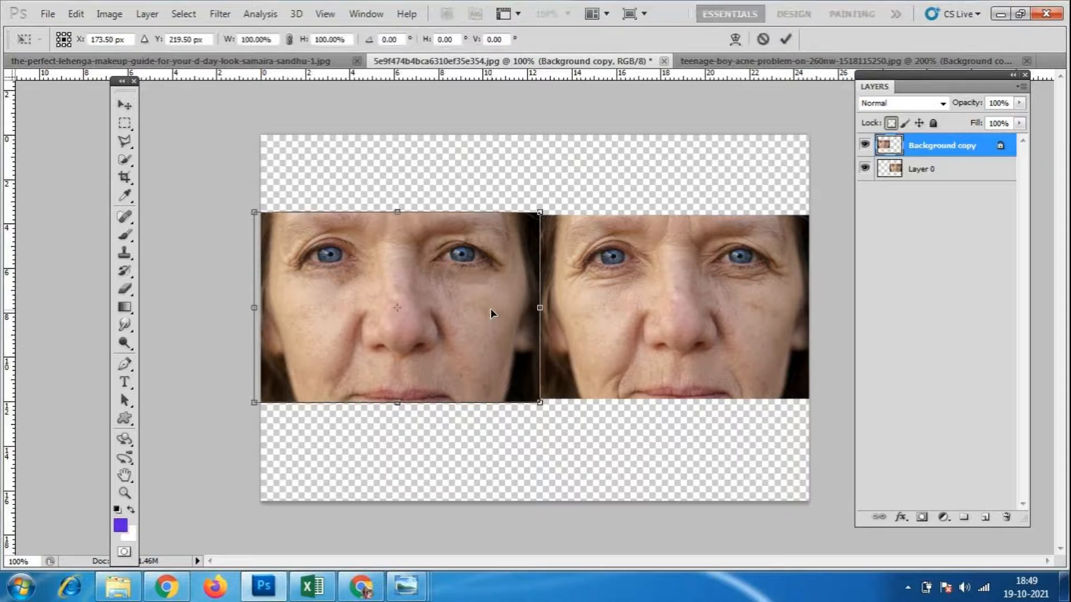
pyautogui.press('Return')
# - Swap the two portraits so the original on Layer 0 sits on the canvas's left and the retouched copy on its right
pyautogui.moveTo(439, 321); pyautogui.dragTo(668, 368)
pyautogui.click(926, 170)
pyautogui.moveTo(677, 241); pyautogui.dragTo(400, 245)
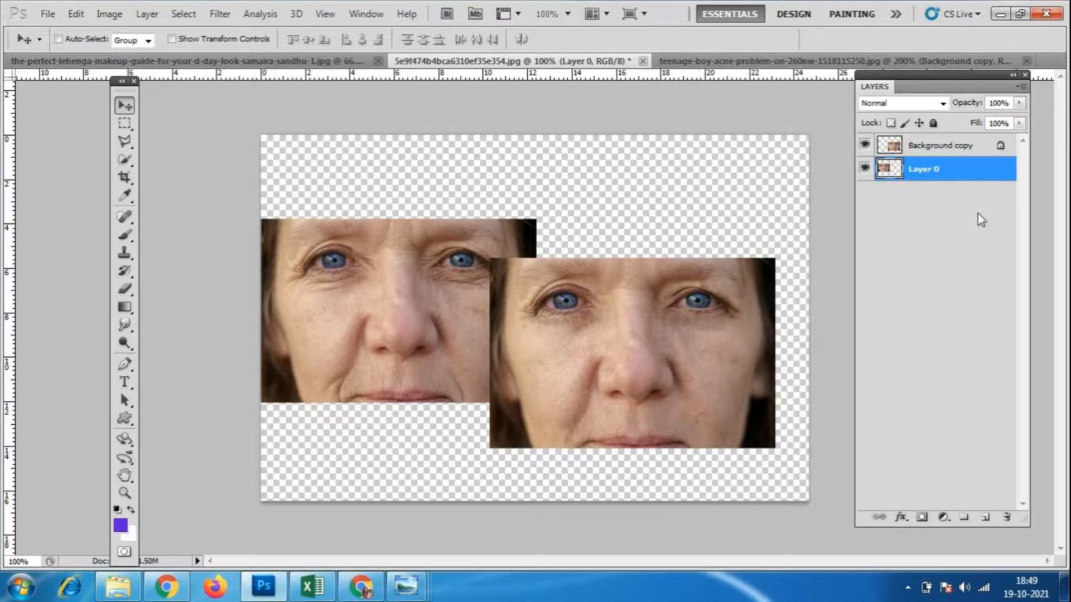
pyautogui.click(948, 148)
pyautogui.moveTo(619, 418); pyautogui.dragTo(670, 382)
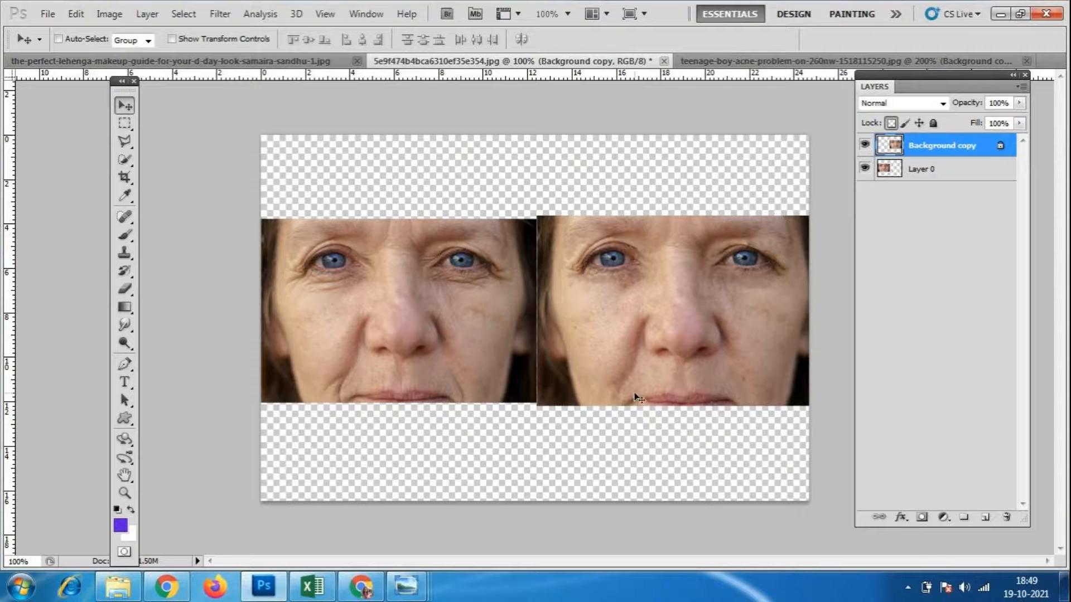
# - Scale the retouched copy to about 98% and again to about 96%, and align it beside the original, leaving a narrow gap
pyautogui.hotkey('ctrl', 't')
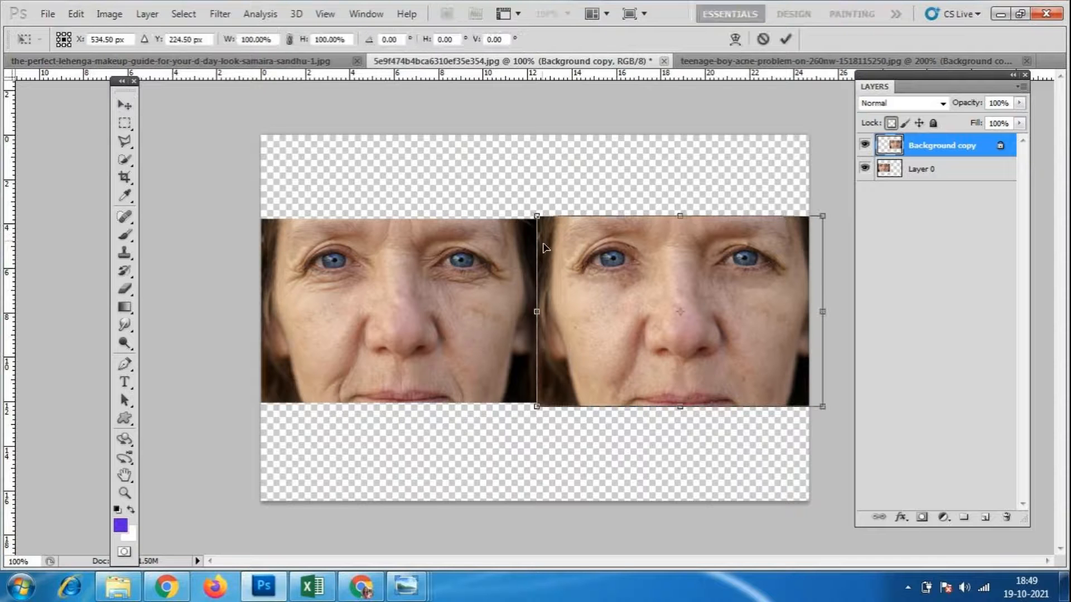
pyautogui.moveTo(537, 218); pyautogui.dragTo(536, 217)
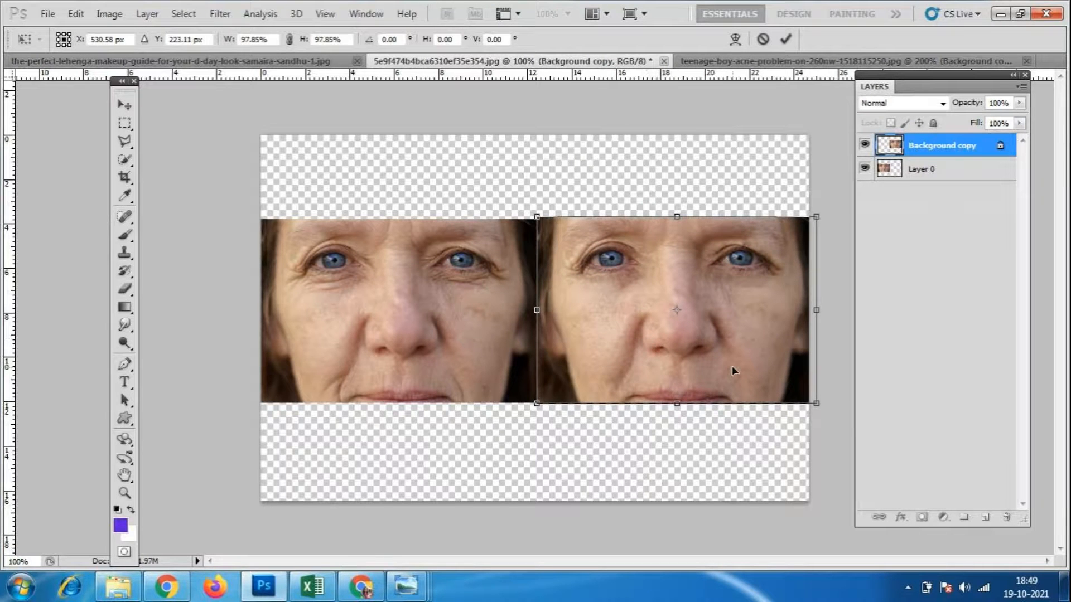
pyautogui.press('Return')
pyautogui.hotkey('ctrl', 't')
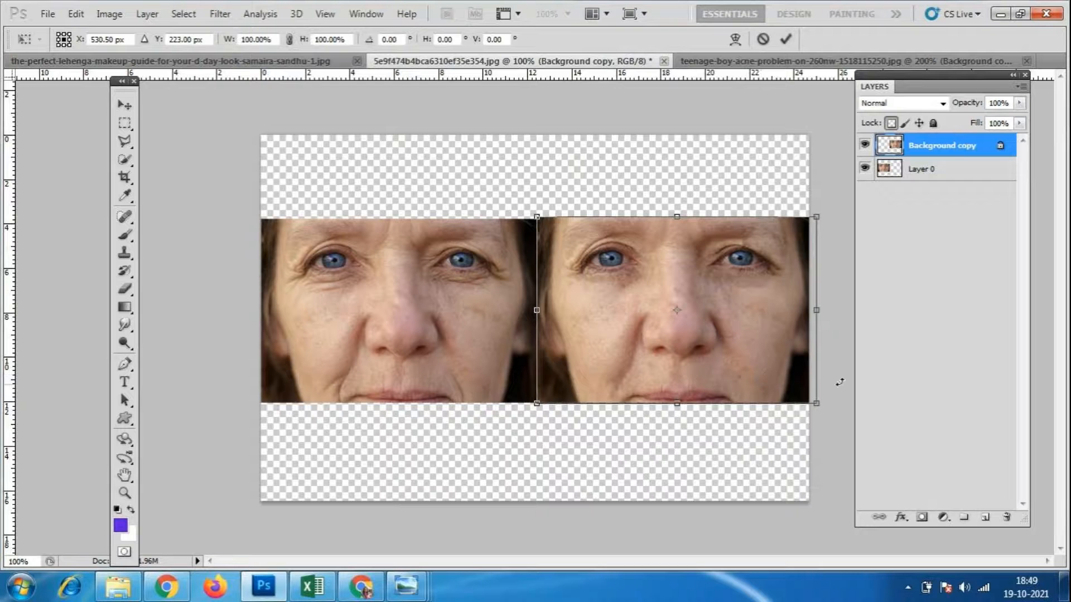
pyautogui.moveTo(813, 406); pyautogui.dragTo(803, 397)
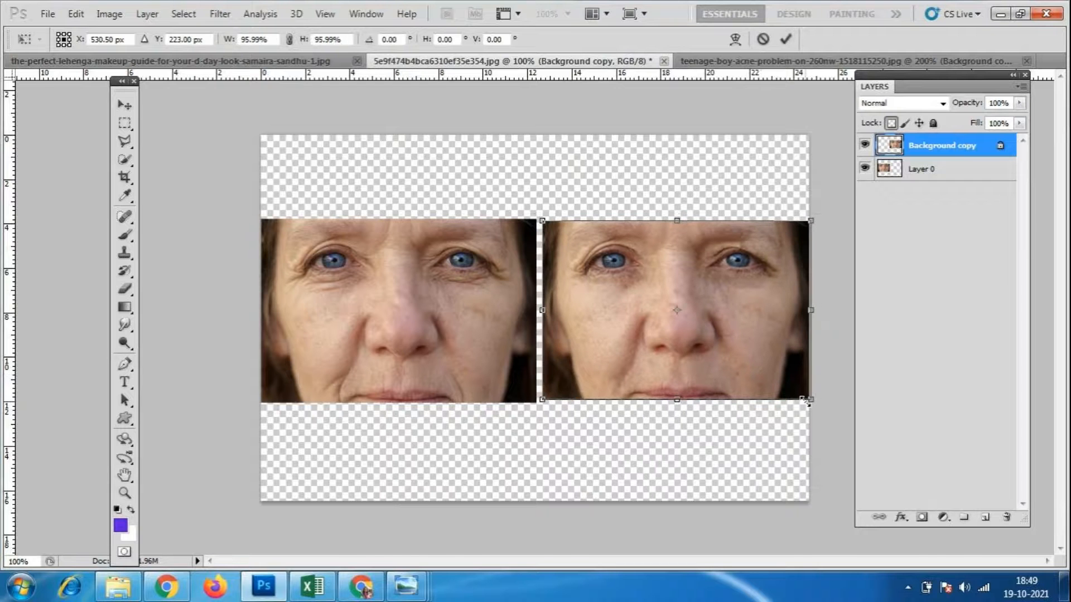
pyautogui.moveTo(755, 361); pyautogui.dragTo(757, 364)
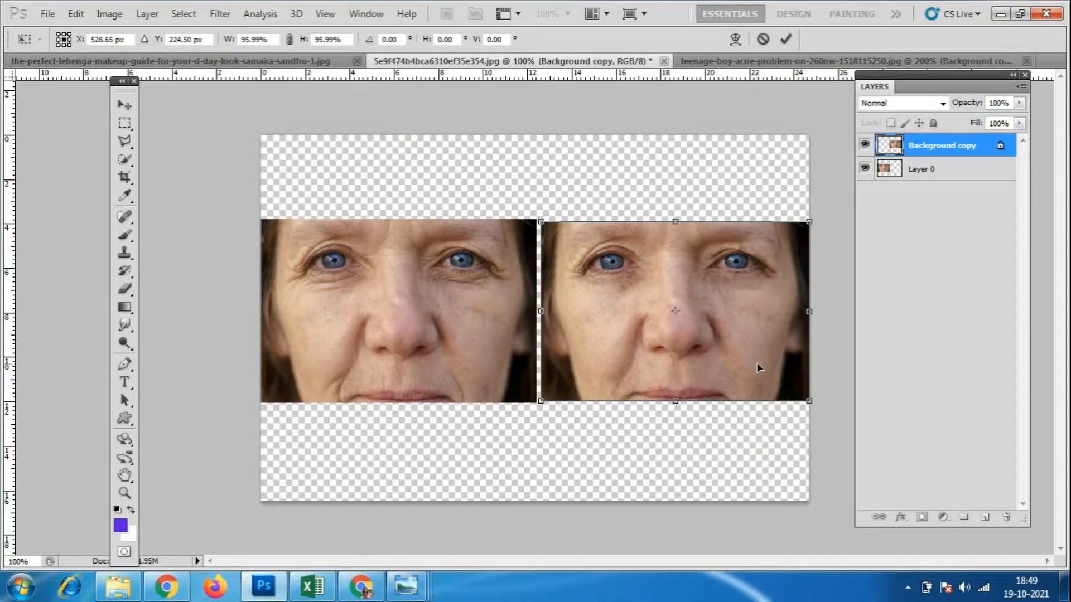
pyautogui.press('Return')
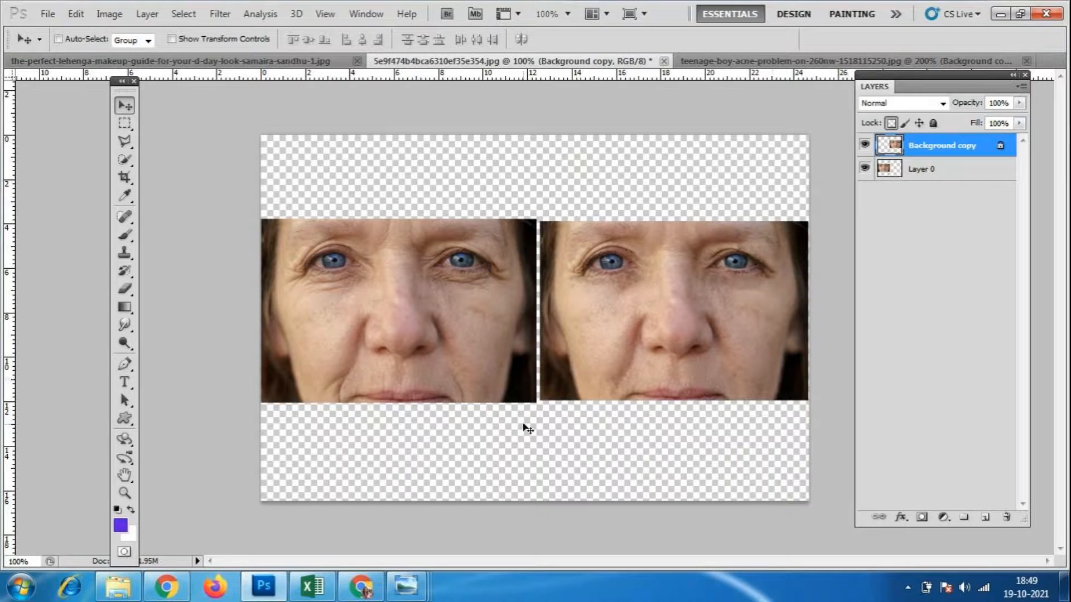
# - Add a new empty layer directly above Layer 0
pyautogui.click(931, 173)
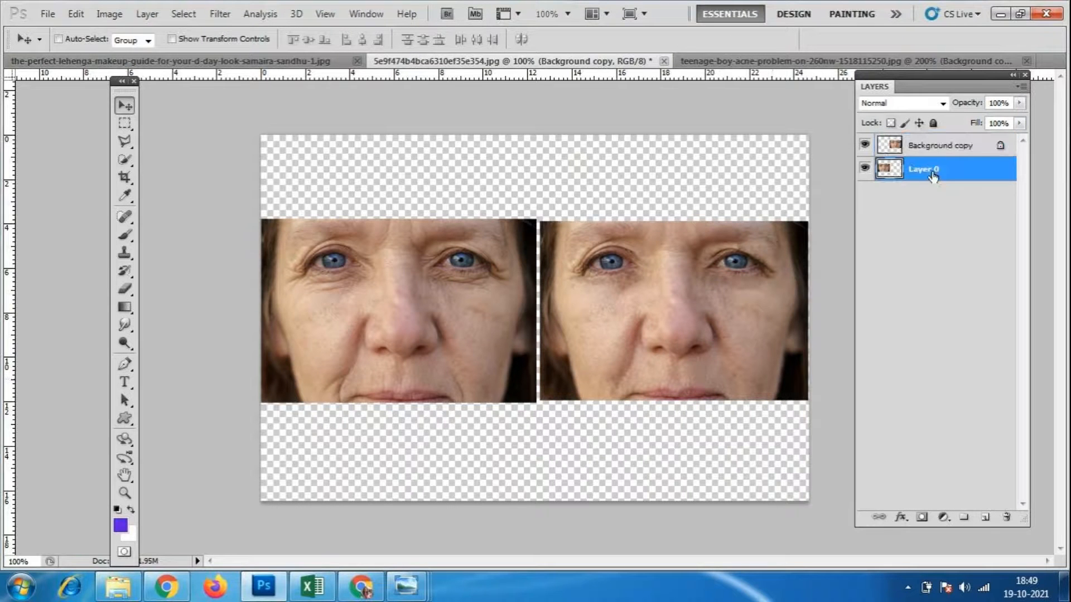
pyautogui.click(985, 517)
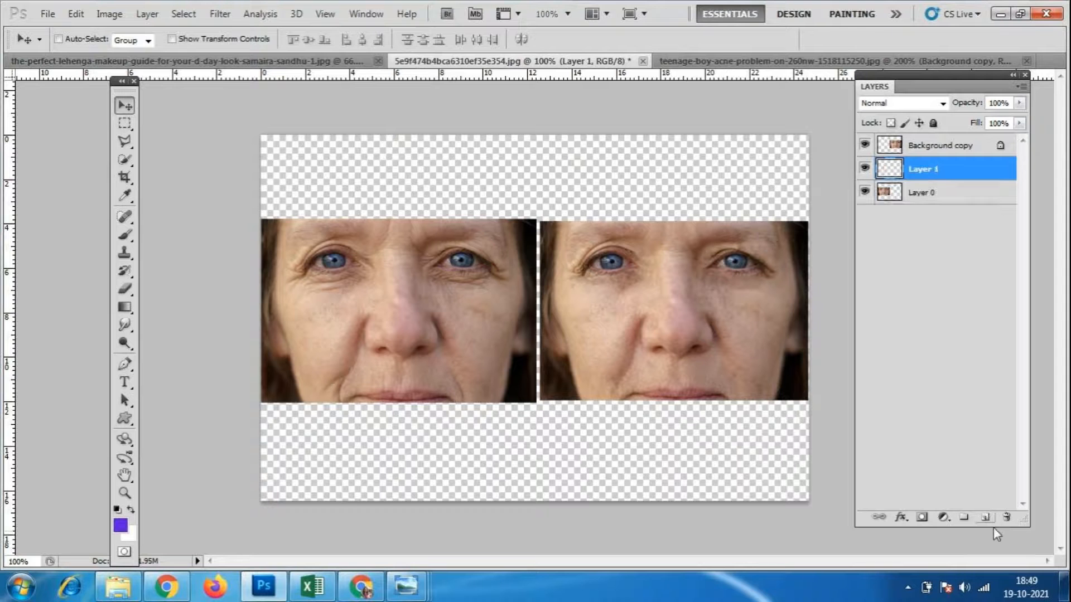
# - Fill Layer 1 with the violet foreground colour using the Paint Bucket and move it beneath Layer 0 as the background
pyautogui.click(126, 308)
pyautogui.rightClick(127, 309)
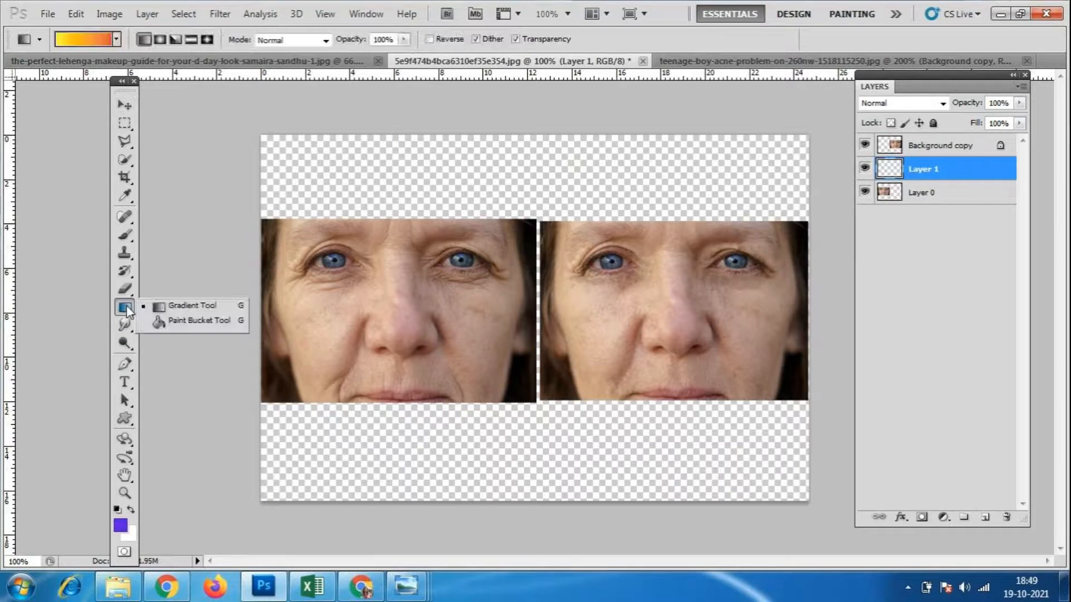
pyautogui.click(189, 325)
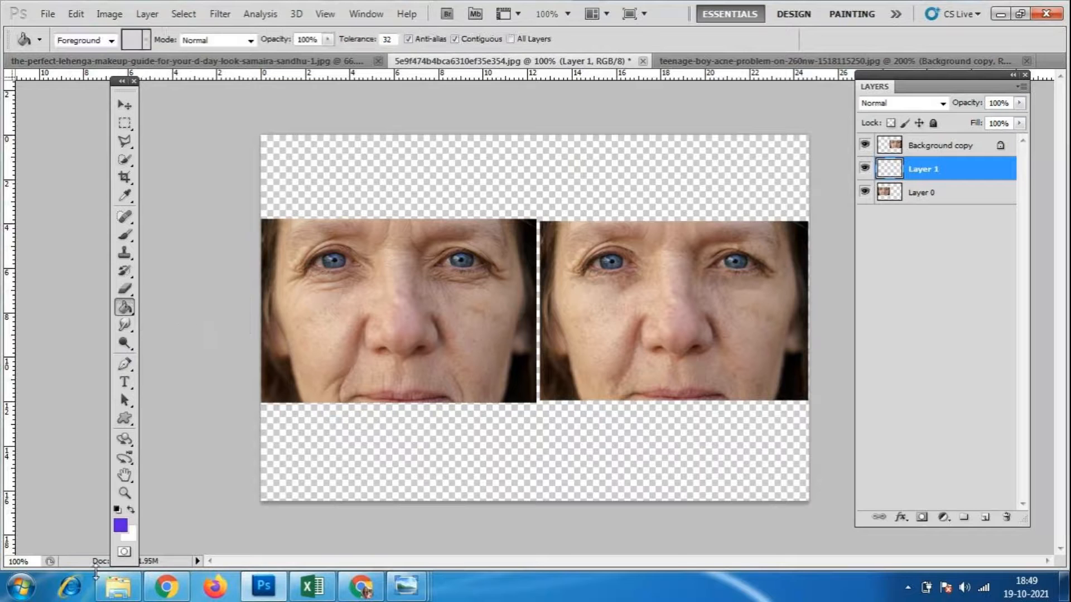
pyautogui.click(506, 174)
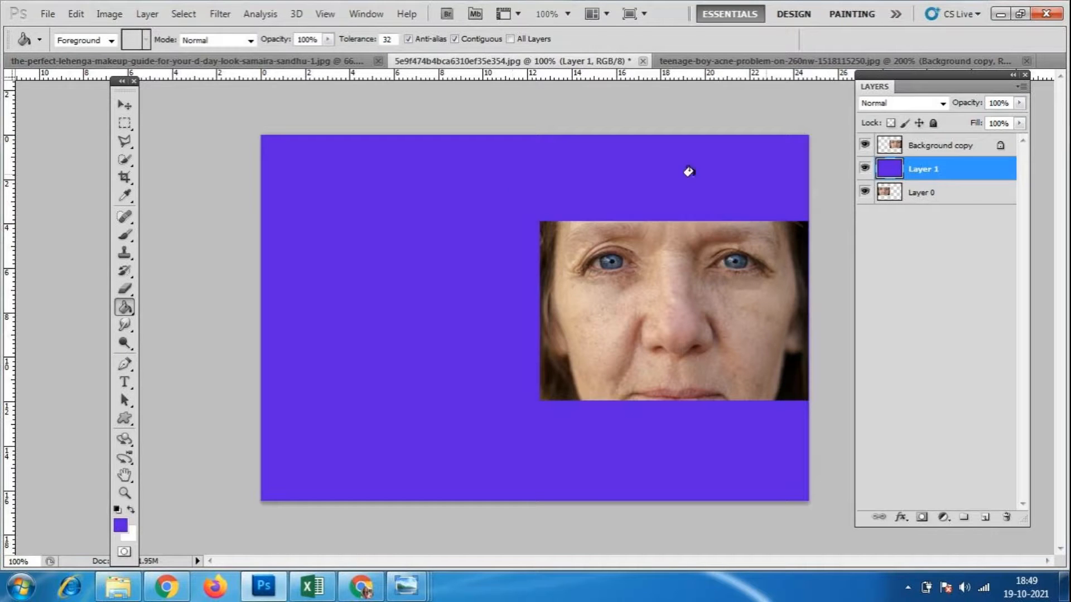
pyautogui.moveTo(947, 172); pyautogui.dragTo(952, 216)
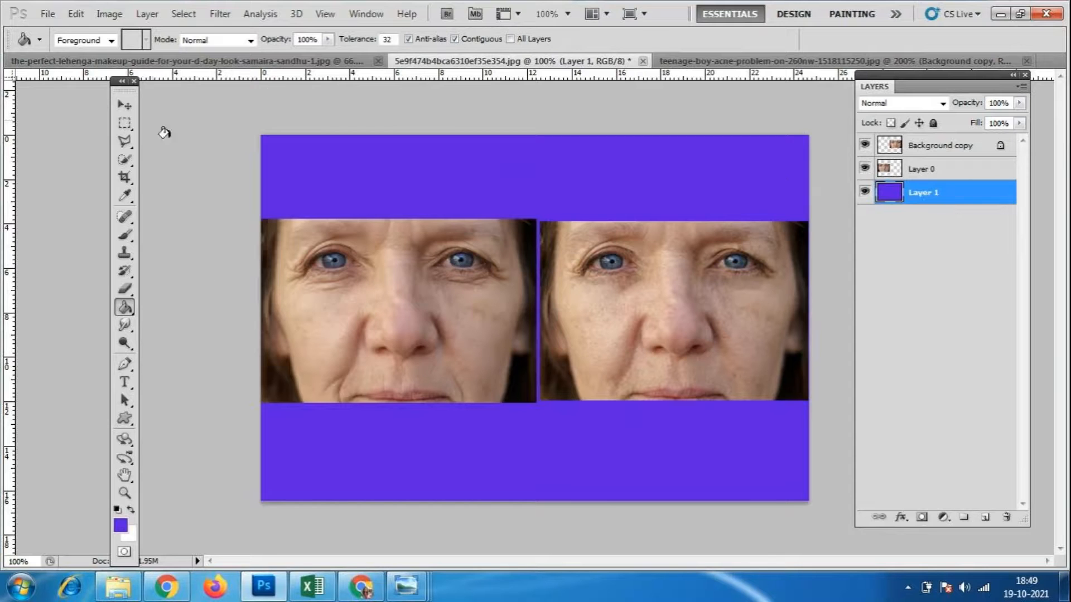
# - Select a full-width rectangular band extending above and below the two portraits, and add a new empty layer above Layer 1
pyautogui.click(124, 123)
pyautogui.rightClick(124, 123)
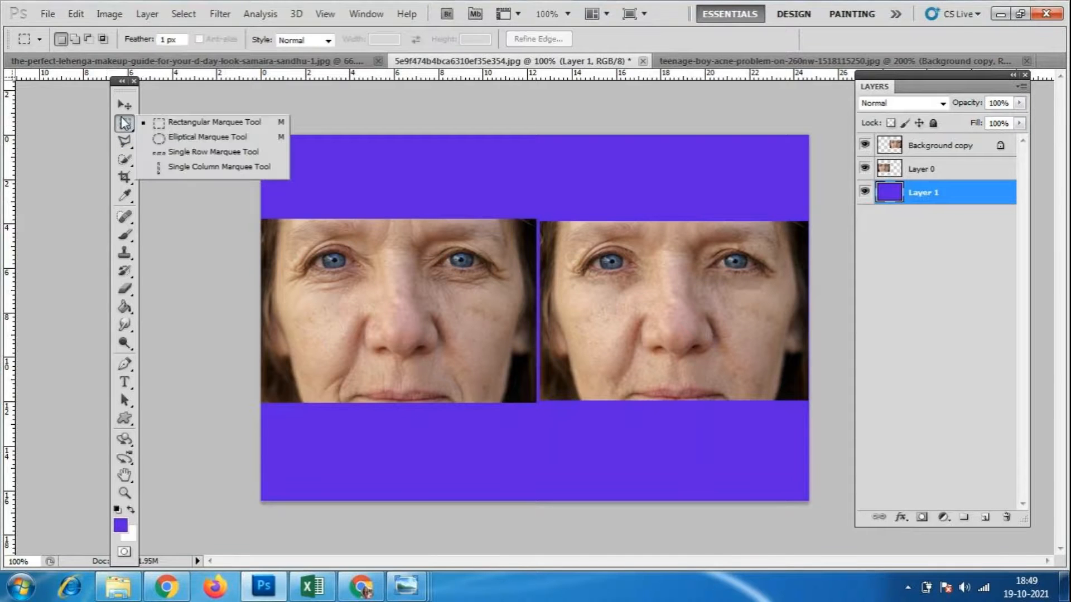
pyautogui.click(197, 122)
pyautogui.moveTo(262, 189); pyautogui.dragTo(821, 439)
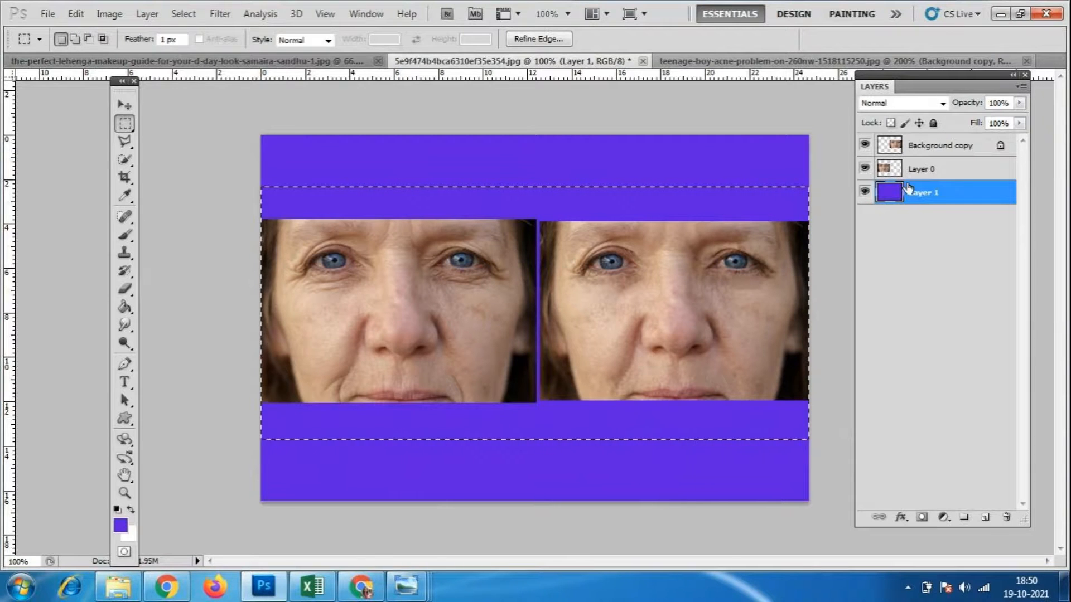
pyautogui.click(985, 517)
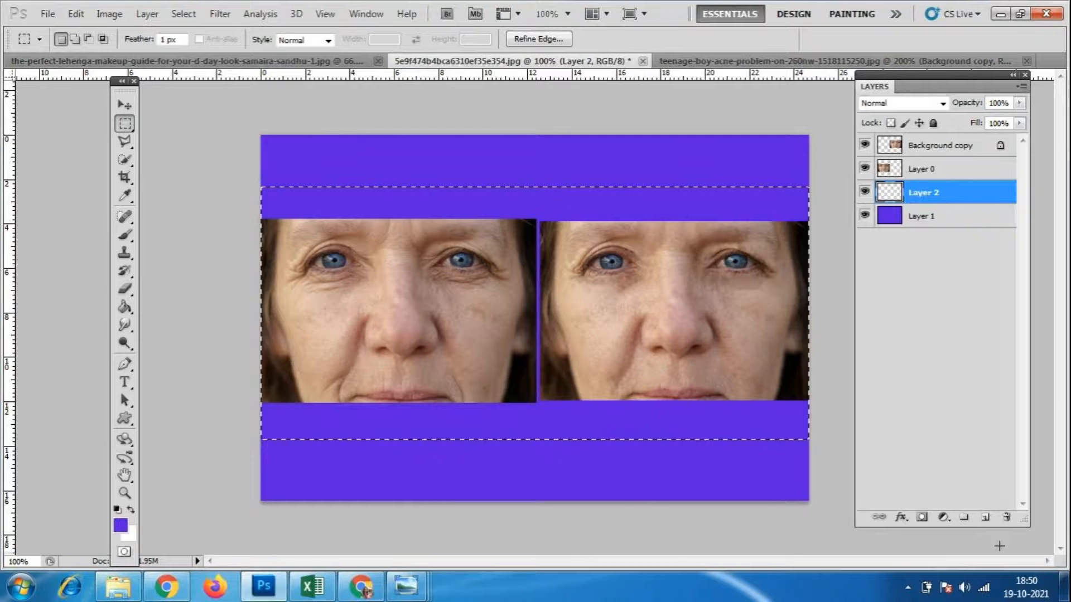
# - Set the foreground colour to light lavender b79df1, fill the selected band on Layer 2 with it, and clear the selection
pyautogui.click(120, 525)
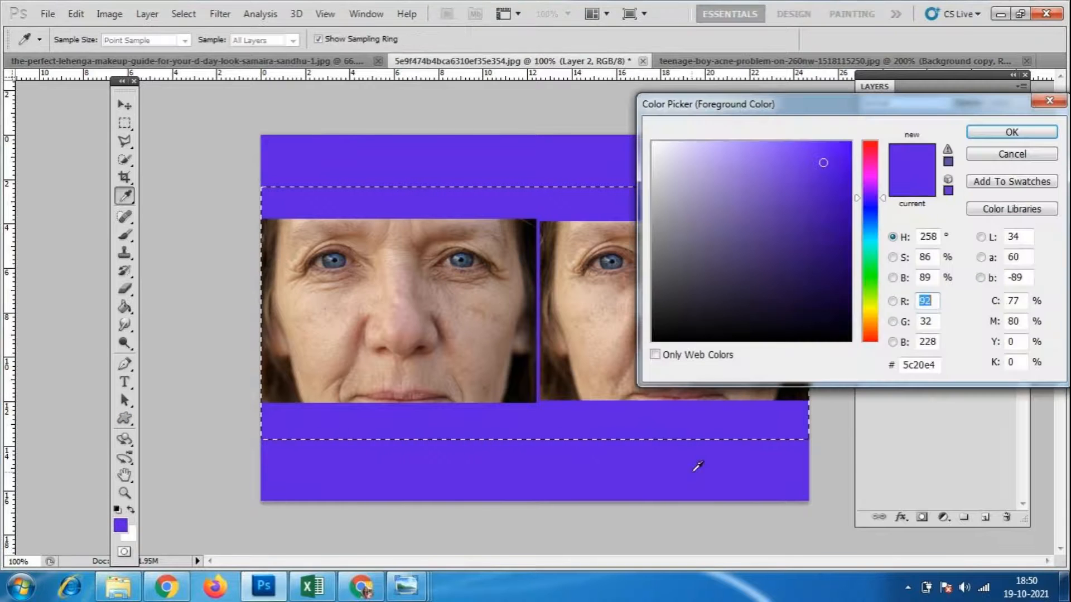
pyautogui.click(721, 152)
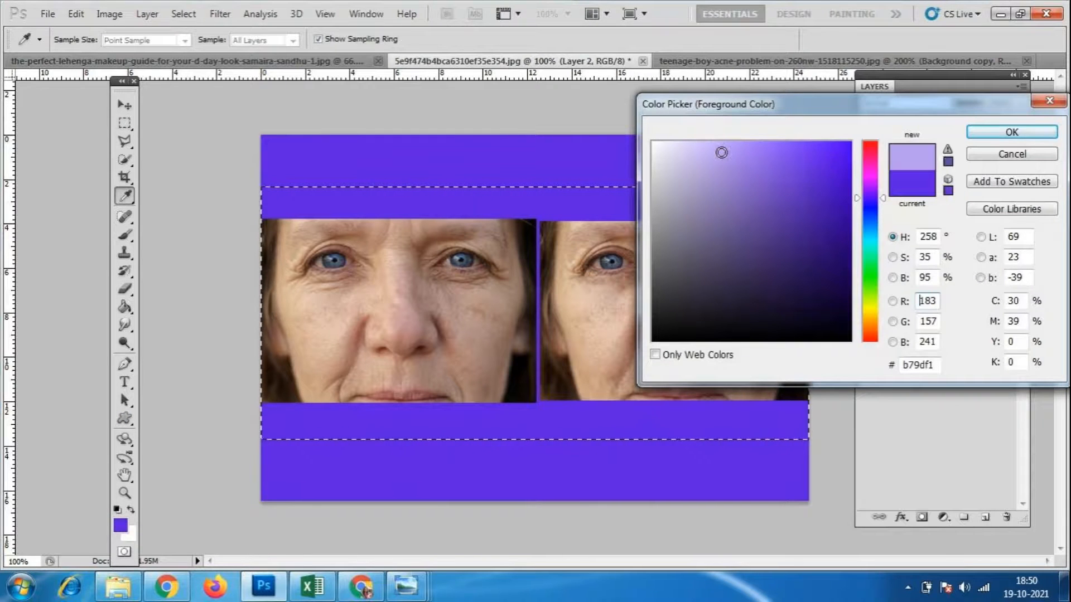
pyautogui.click(1011, 135)
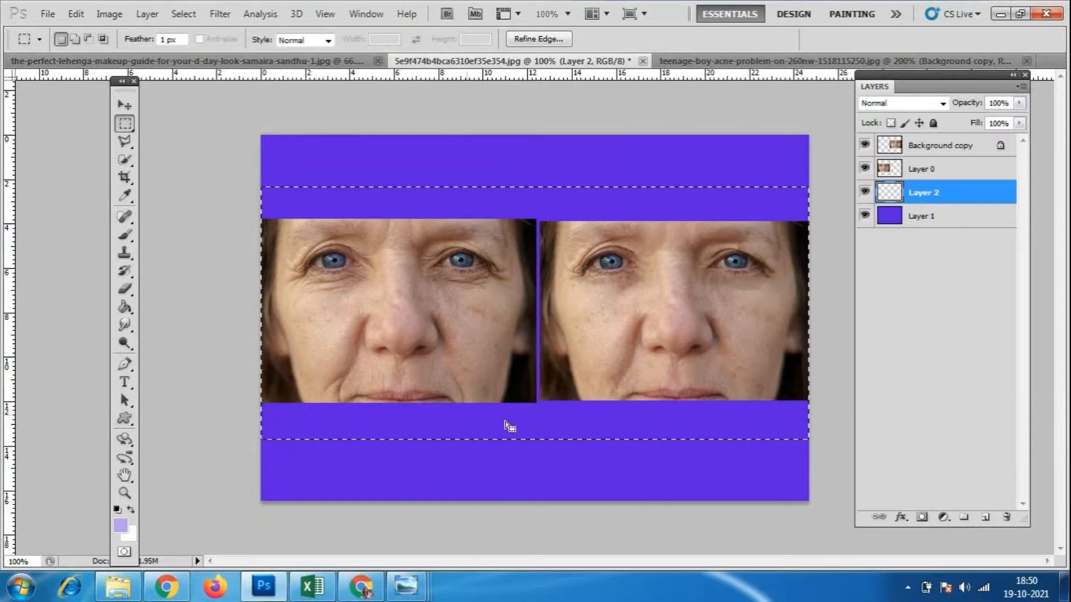
pyautogui.click(124, 308)
pyautogui.click(490, 433)
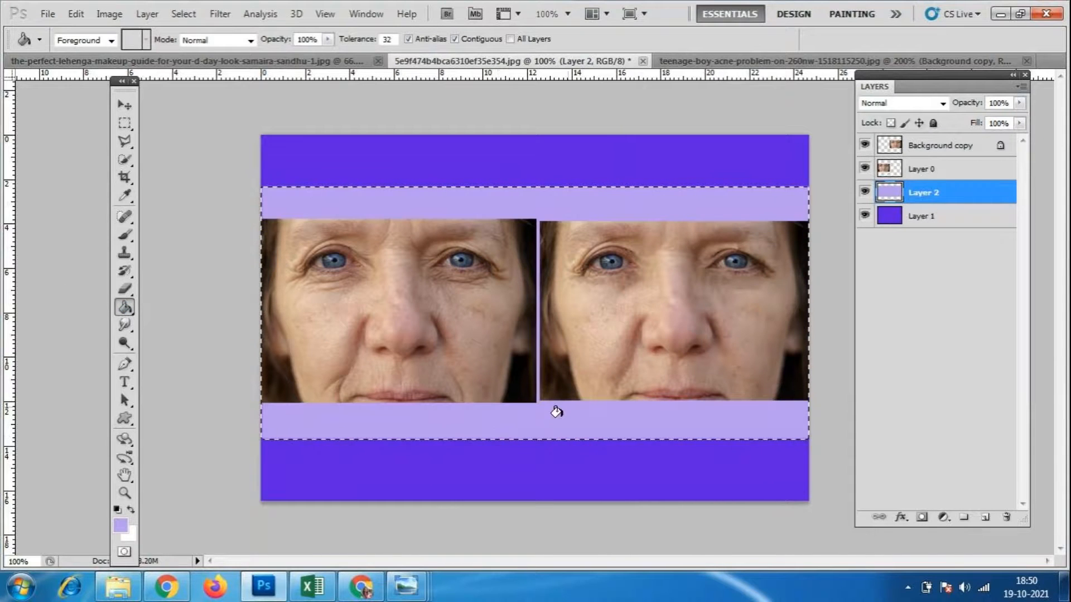
pyautogui.hotkey('ctrl', 'd')
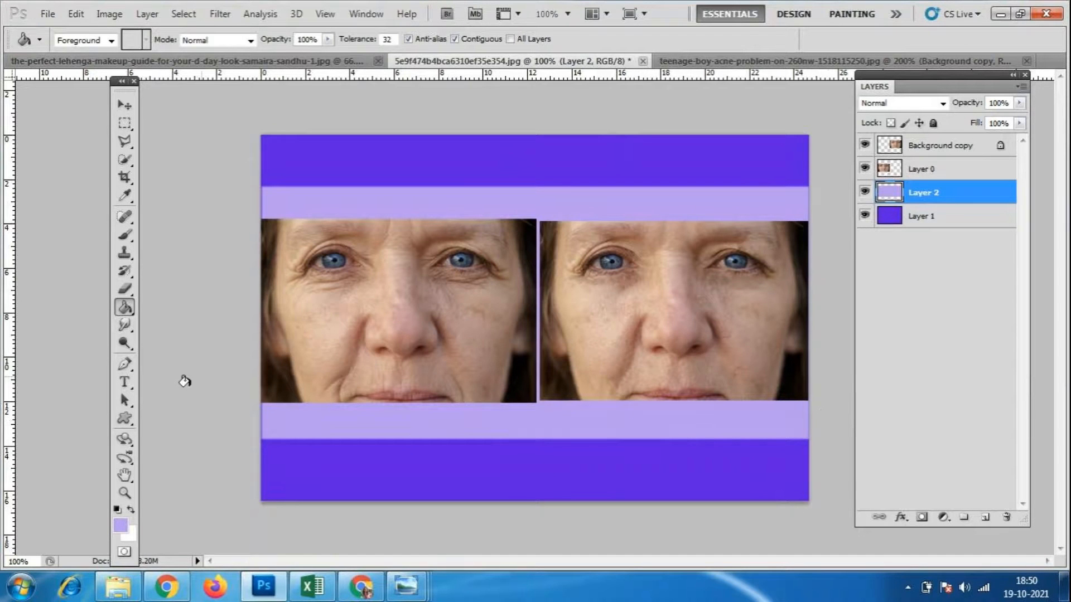
# - Select a narrower full-width band that just encloses both portraits, and add a new empty layer above Layer 2
pyautogui.click(125, 124)
pyautogui.rightClick(127, 127)
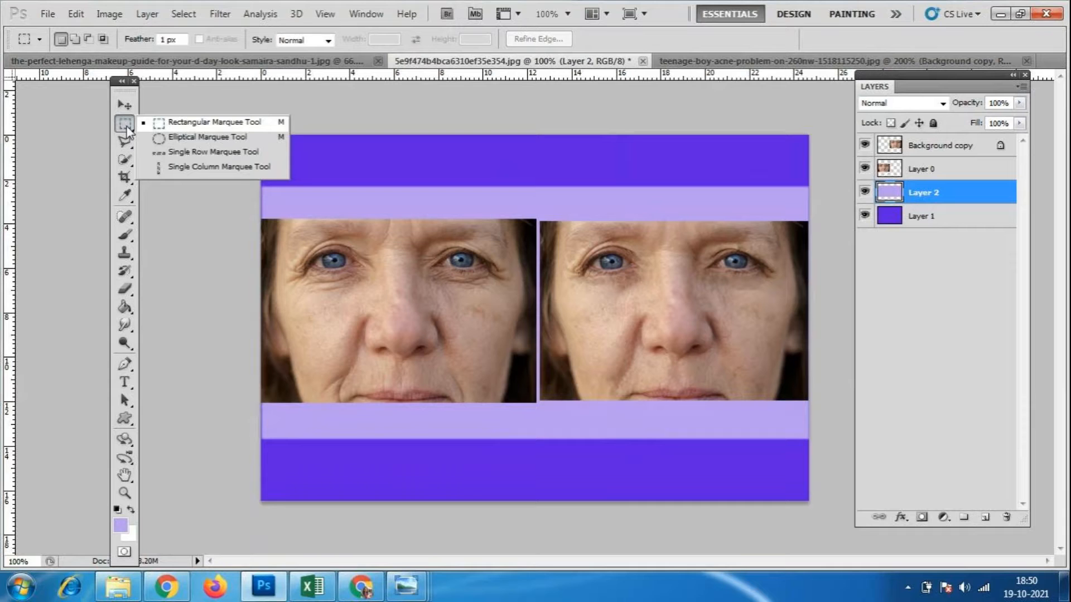
pyautogui.click(207, 124)
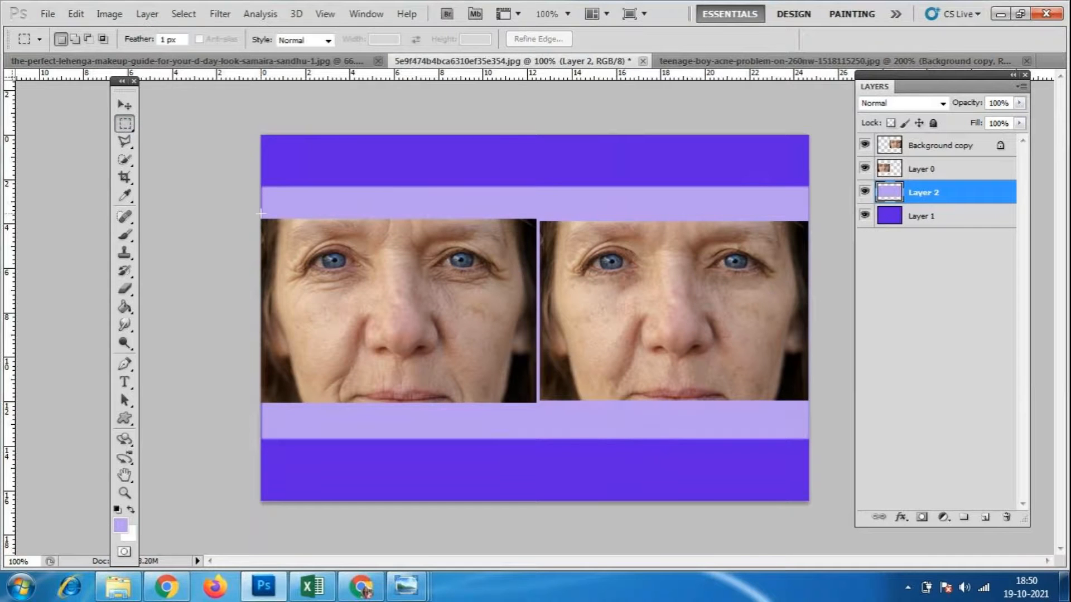
pyautogui.moveTo(490, 361); pyautogui.dragTo(828, 411)
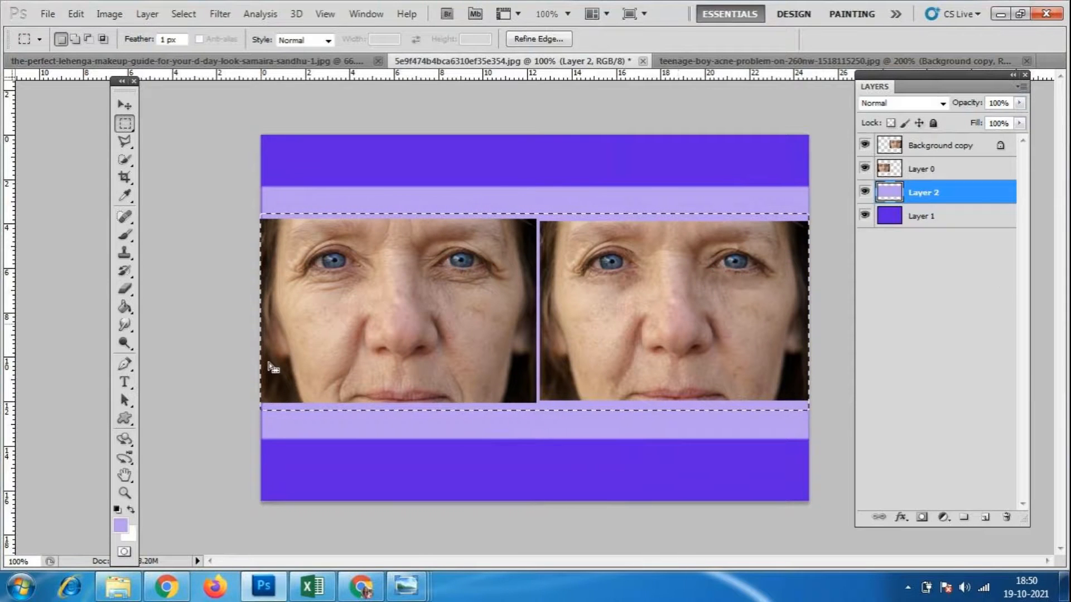
pyautogui.click(986, 518)
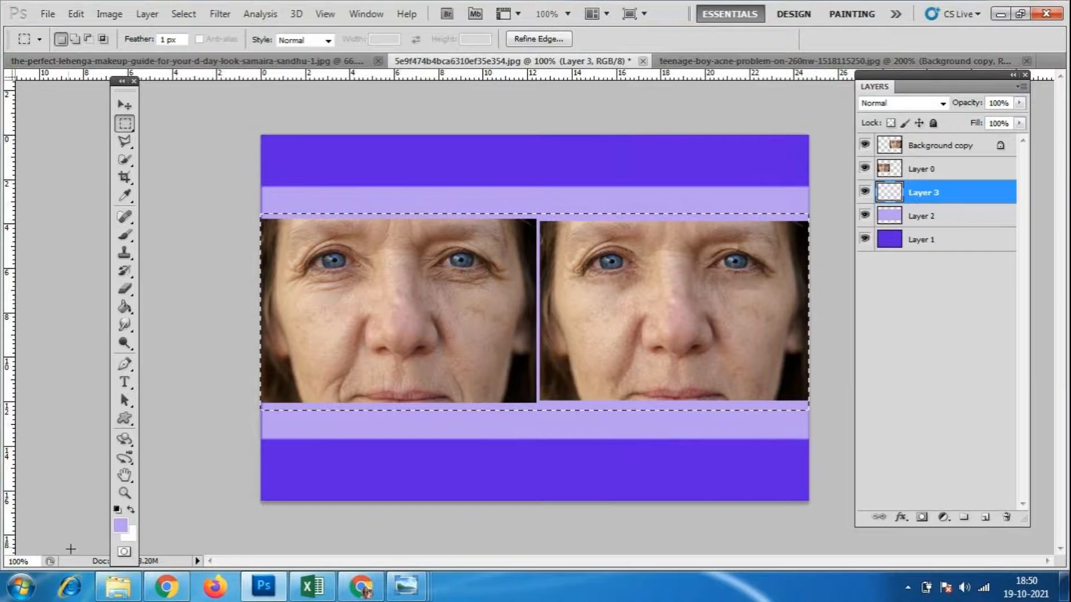
# - Fill the selected band on Layer 3 with white (ffffff) and clear the selection
pyautogui.click(116, 525)
pyautogui.click(653, 137)
pyautogui.click(994, 132)
pyautogui.click(125, 306)
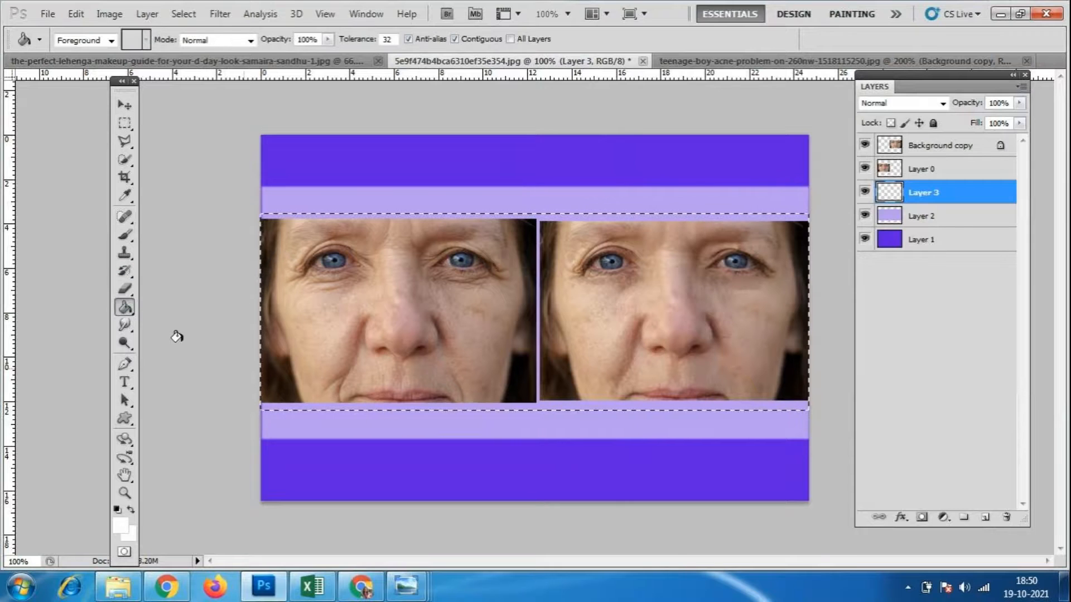
pyautogui.click(562, 216)
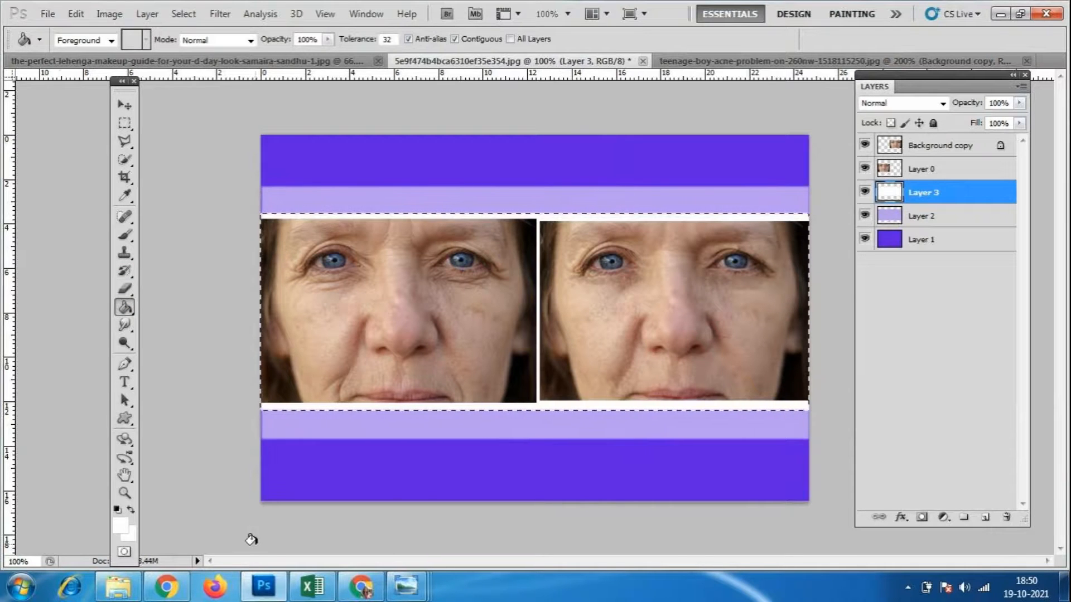
pyautogui.hotkey('ctrl', 'd')
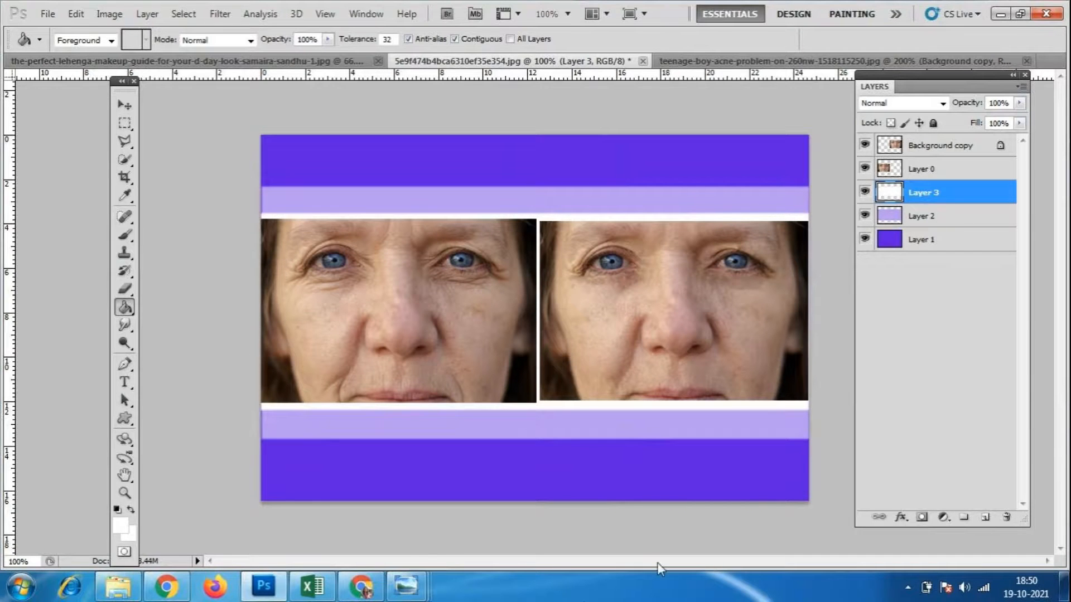
# - Reselect the narrower band, fill it on Layer 3 with black (000000), and clear the selection
pyautogui.hotkey('ctrl', 'shift', 'd')
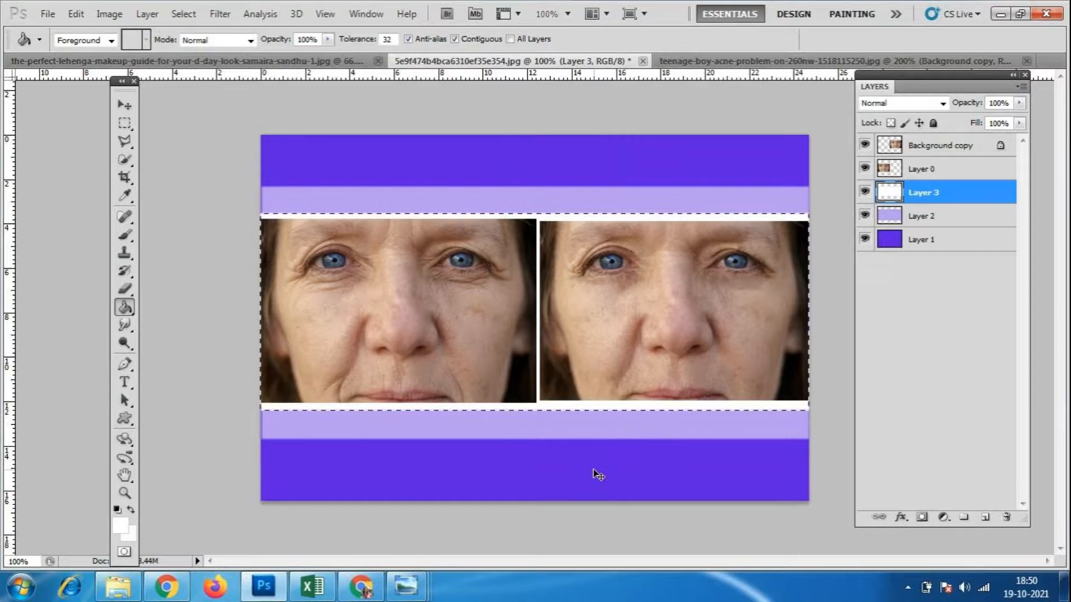
pyautogui.click(120, 525)
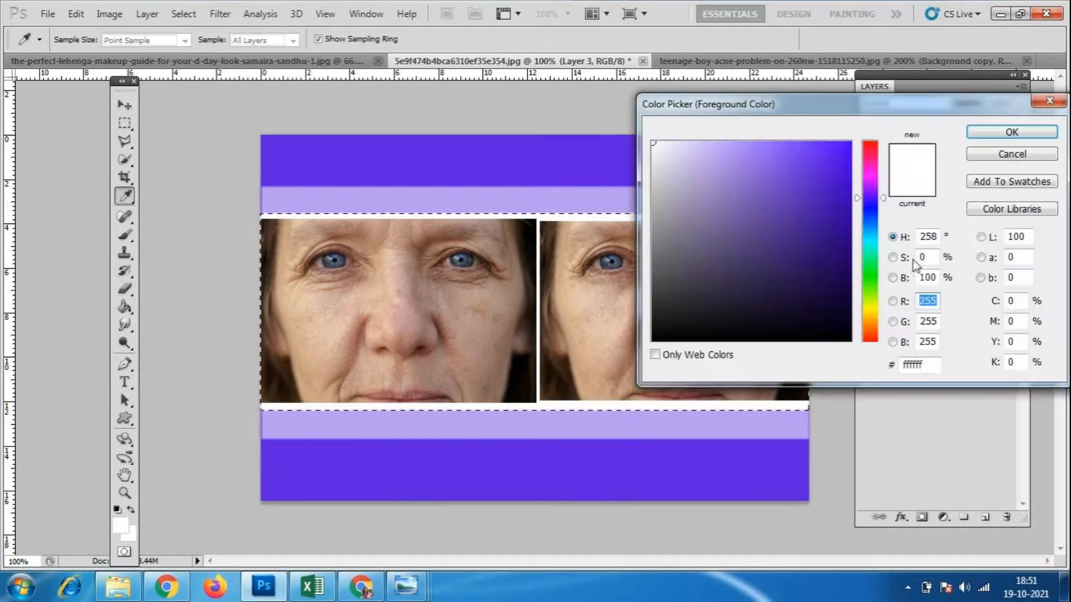
pyautogui.click(850, 340)
pyautogui.click(1012, 132)
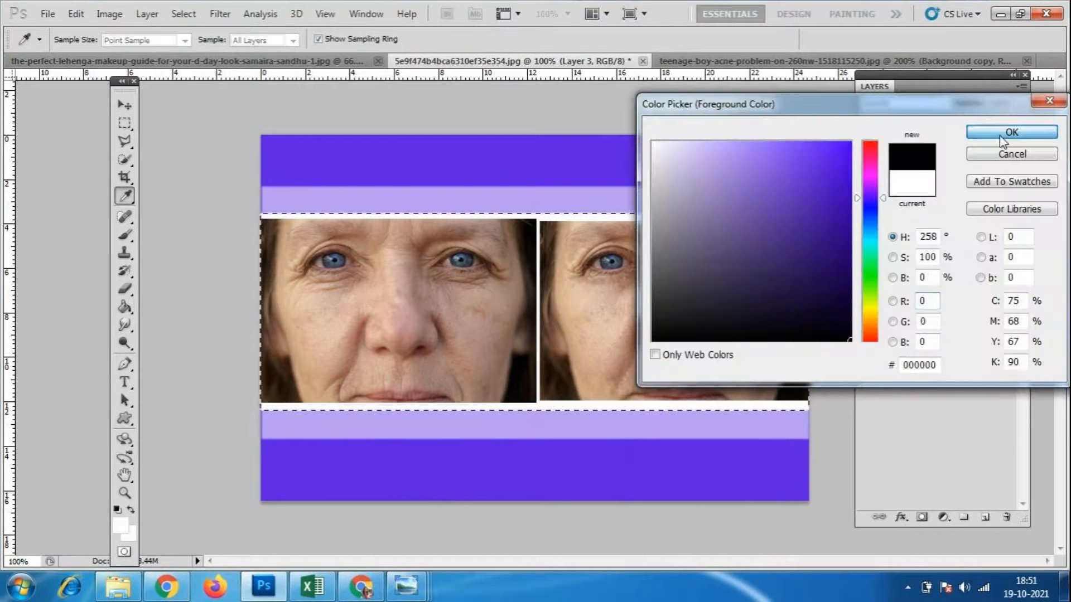
pyautogui.click(124, 306)
pyautogui.click(567, 409)
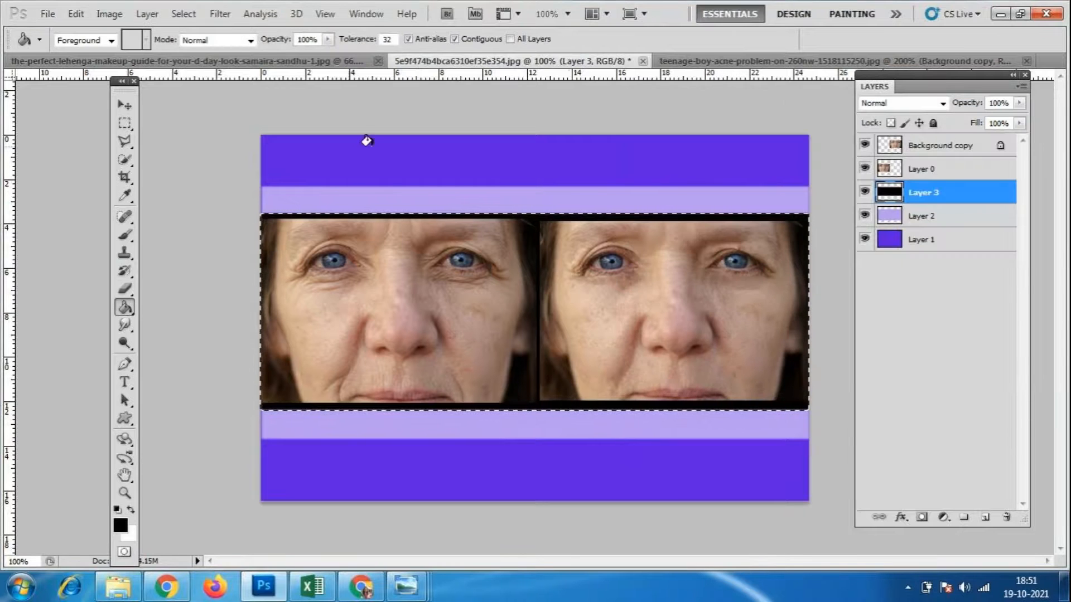
pyautogui.hotkey('ctrl', 'd')
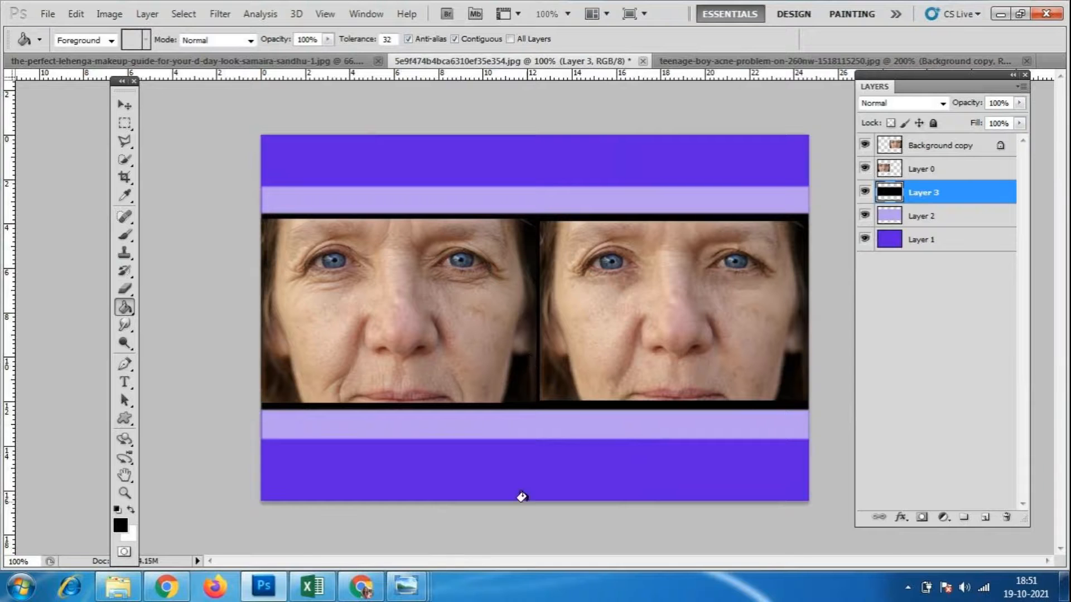
# - Select a thin vertical strip over the gap between the two portraits, and add a new empty layer above Layer 3
pyautogui.click(126, 123)
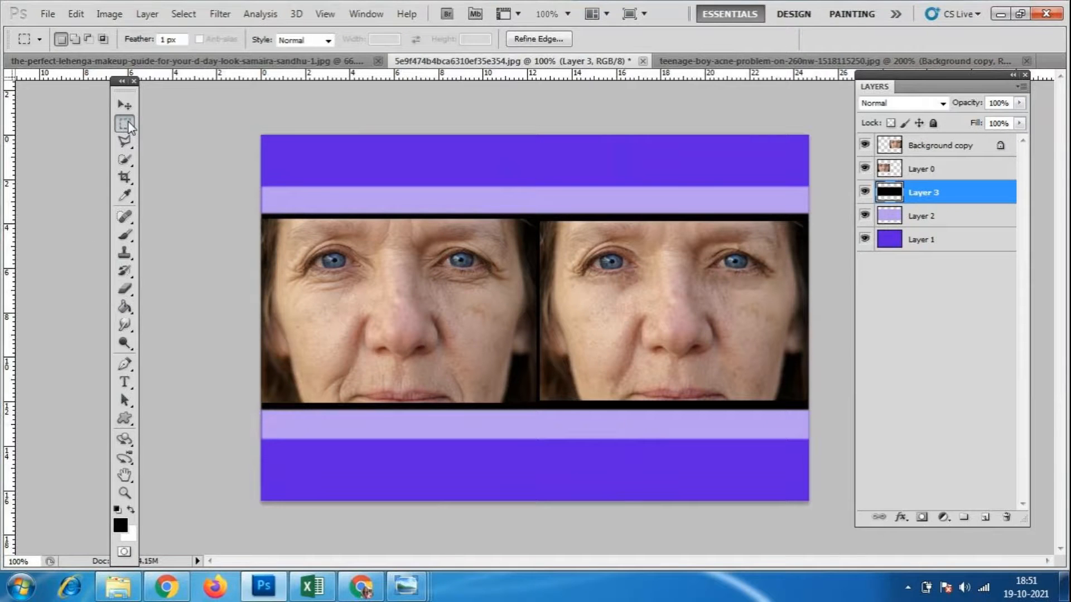
pyautogui.rightClick(128, 122)
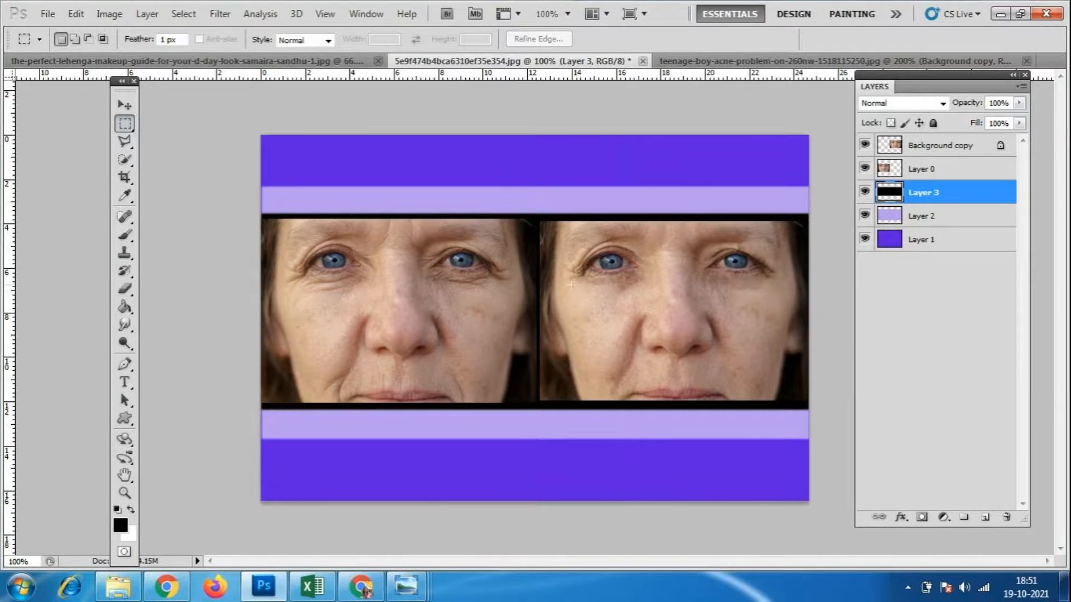
pyautogui.moveTo(540, 347); pyautogui.dragTo(541, 409)
pyautogui.click(611, 410)
pyautogui.hotkey('ctrl', '+')
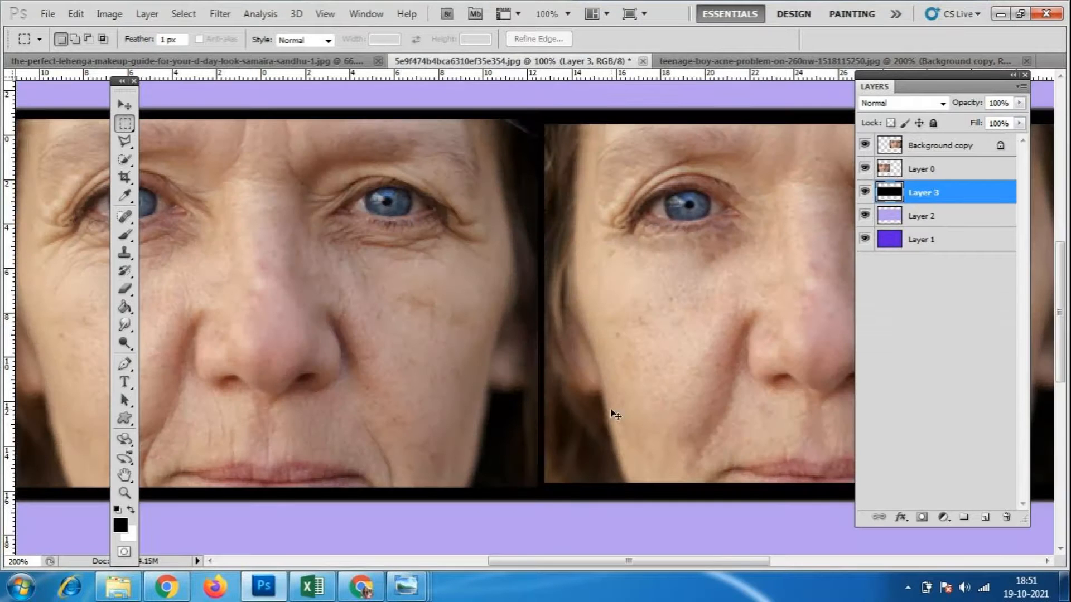
pyautogui.moveTo(529, 109); pyautogui.dragTo(552, 497)
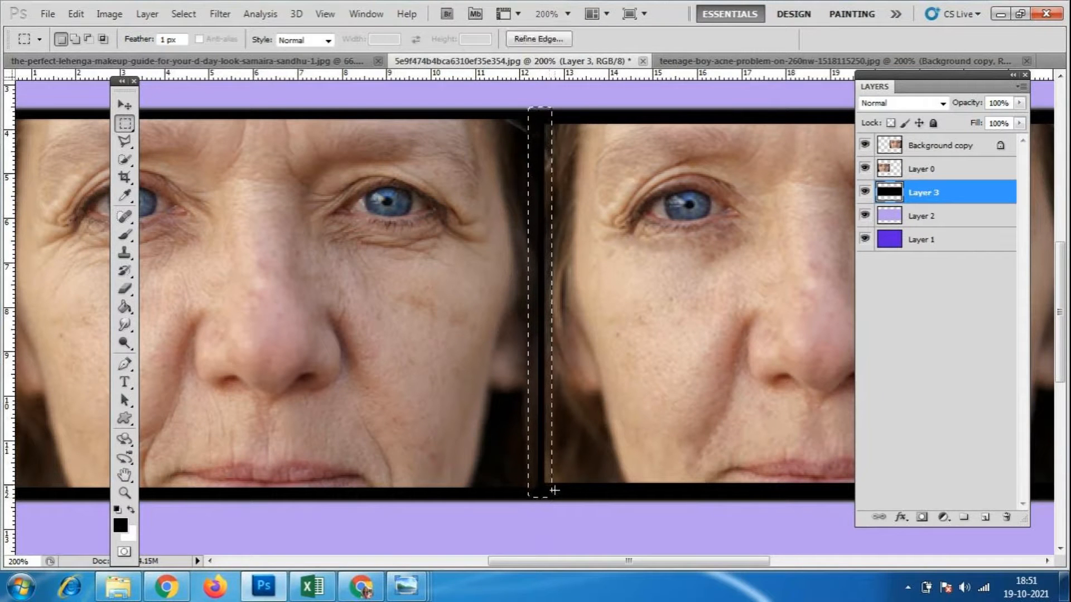
pyautogui.click(984, 517)
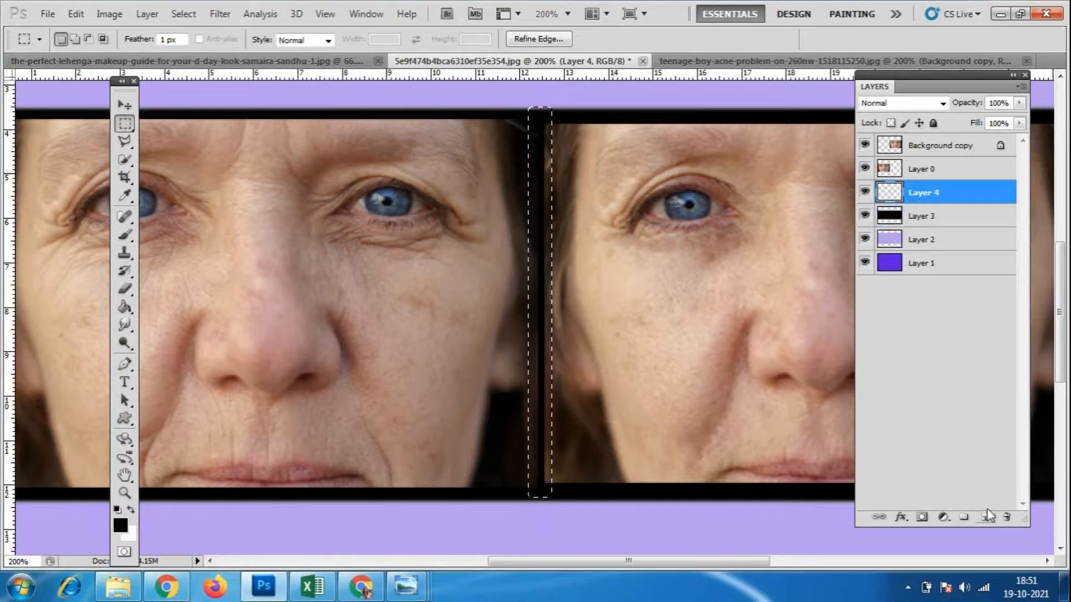
# - Fill the thin strip on Layer 4 with white (ffffff), deselect it, and move Layer 4 to the top of the layer stack
pyautogui.click(125, 308)
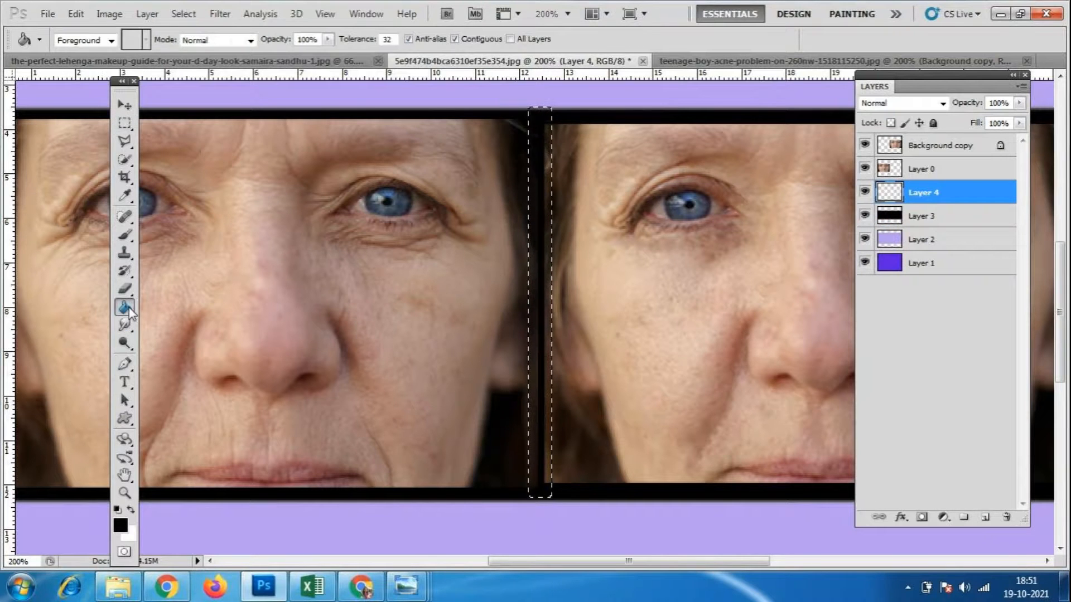
pyautogui.click(120, 525)
pyautogui.click(652, 142)
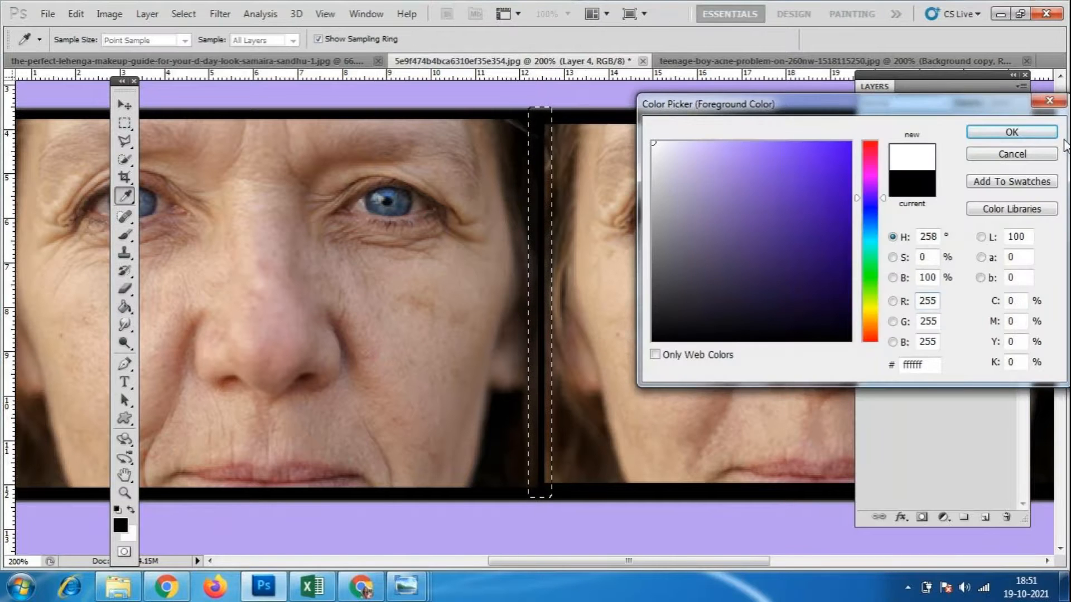
pyautogui.click(1021, 132)
pyautogui.click(546, 233)
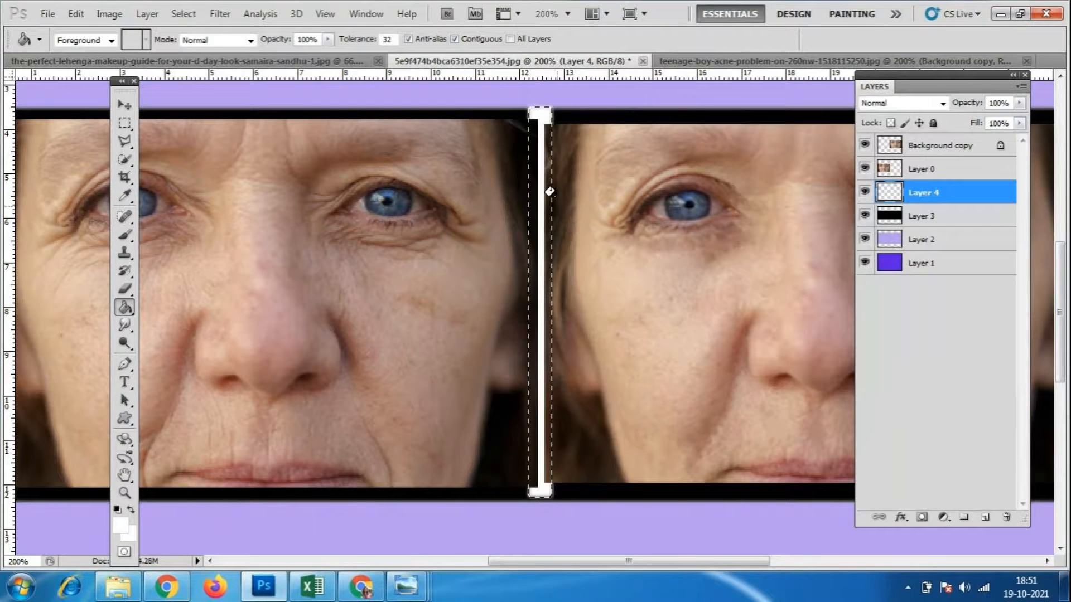
pyautogui.hotkey('ctrl', 'd')
pyautogui.moveTo(937, 200); pyautogui.dragTo(934, 147)
pyautogui.hotkey('ctrl', '-')
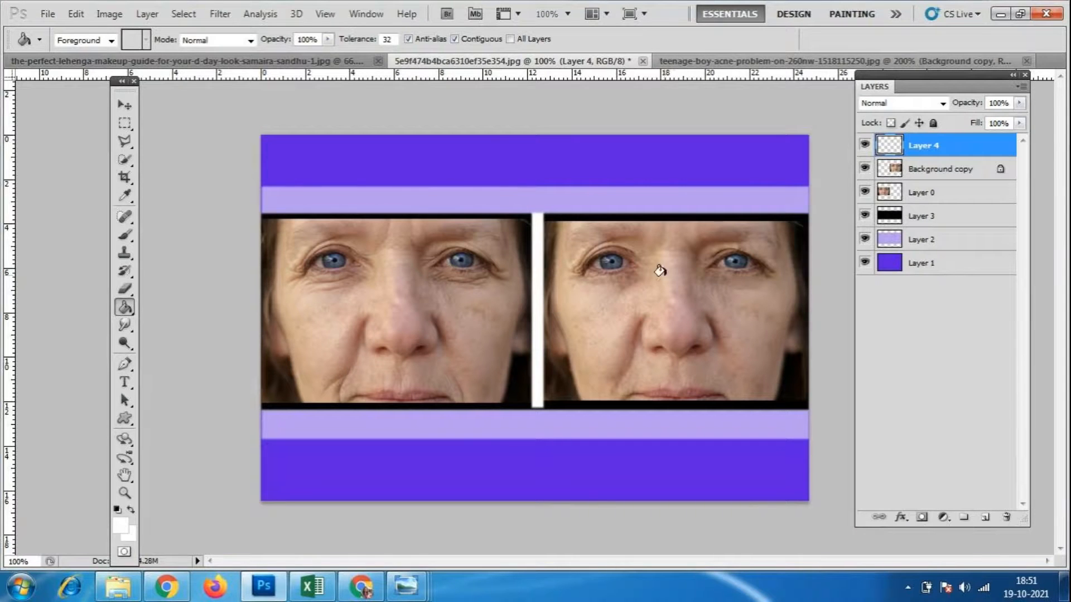
# - Narrow the white divider strip on Layer 4 to about 28.57% of its width, keeping it between the two portraits
pyautogui.click(124, 123)
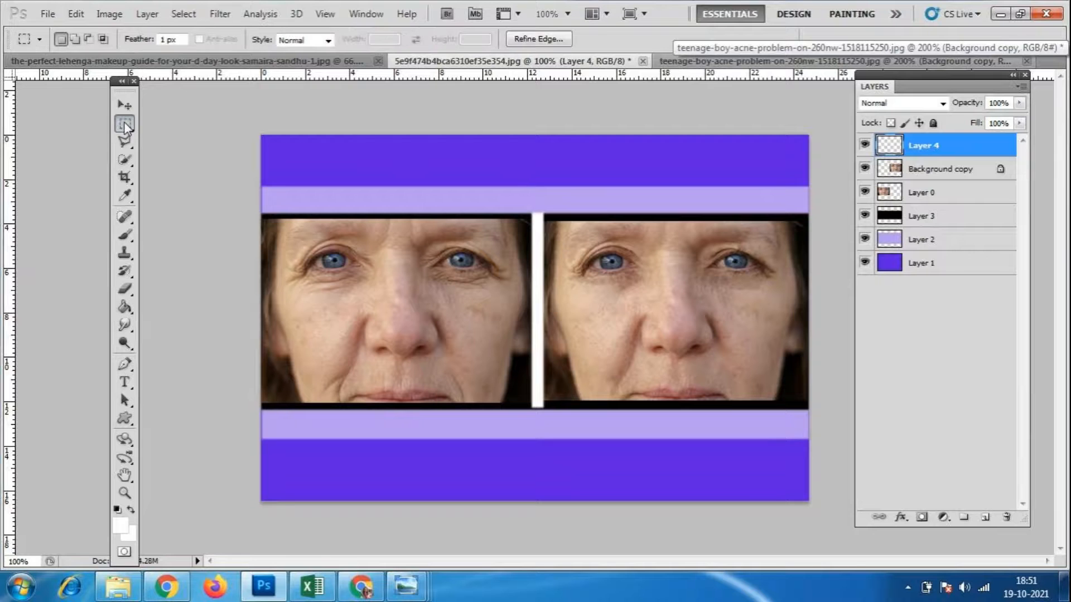
pyautogui.click(206, 125)
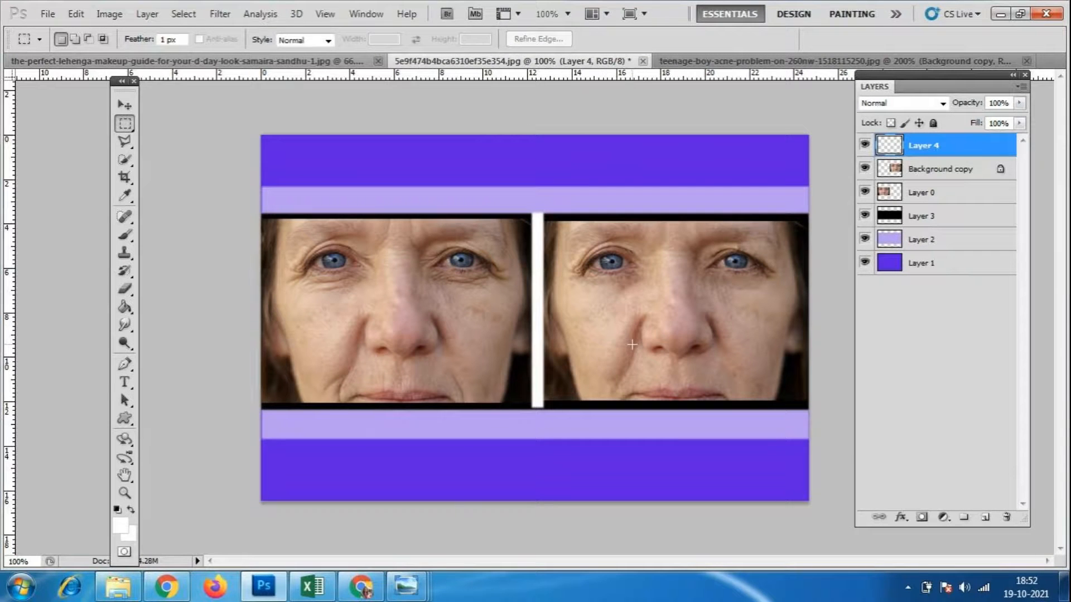
pyautogui.hotkey('ctrl', 't')
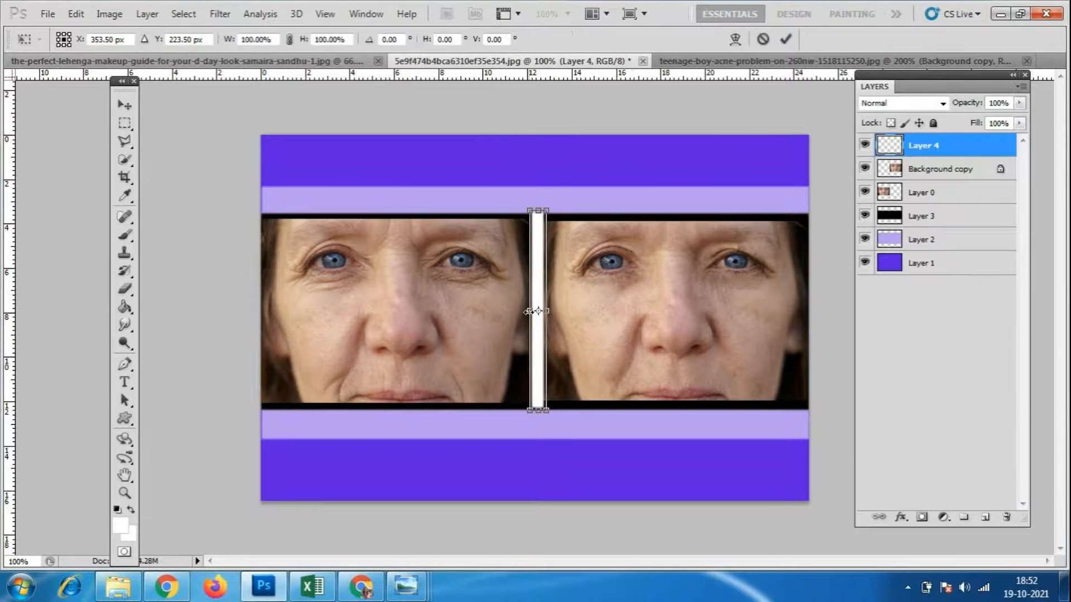
pyautogui.moveTo(527, 310); pyautogui.dragTo(541, 311)
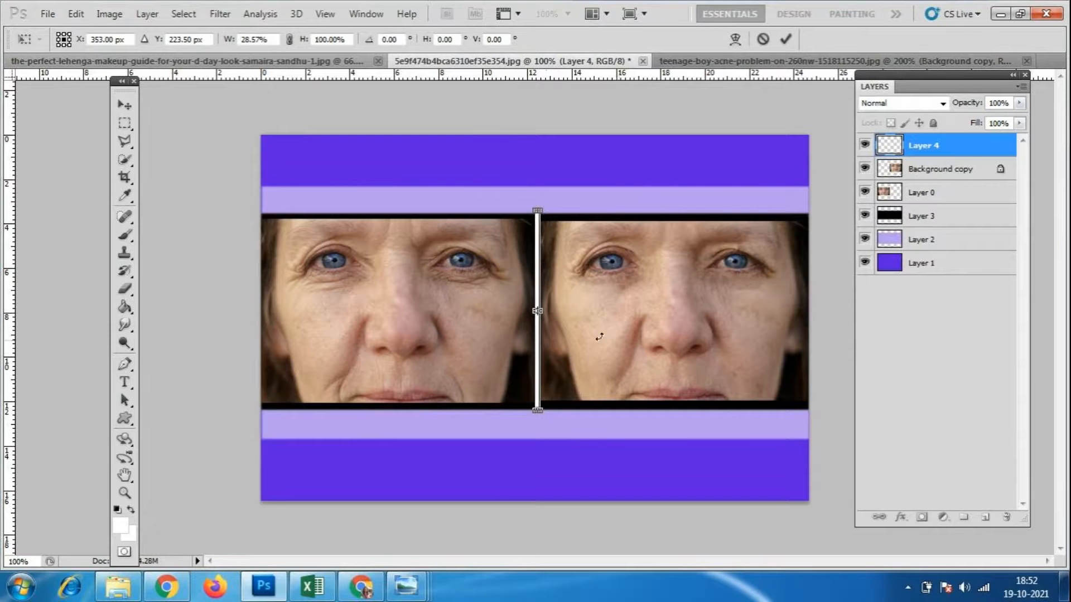
pyautogui.press('Return')
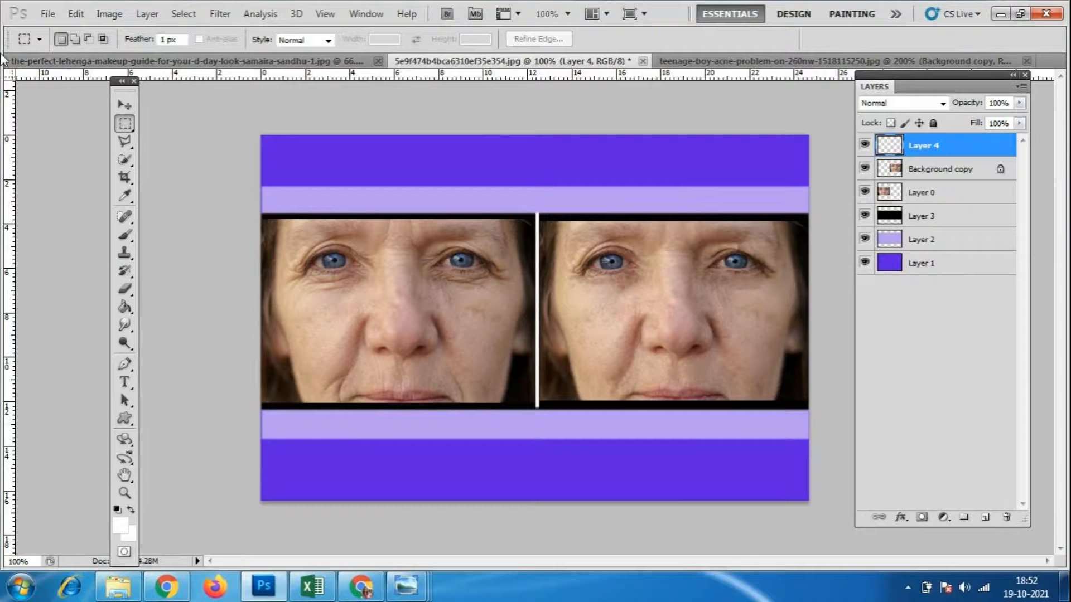
pyautogui.click(119, 102)
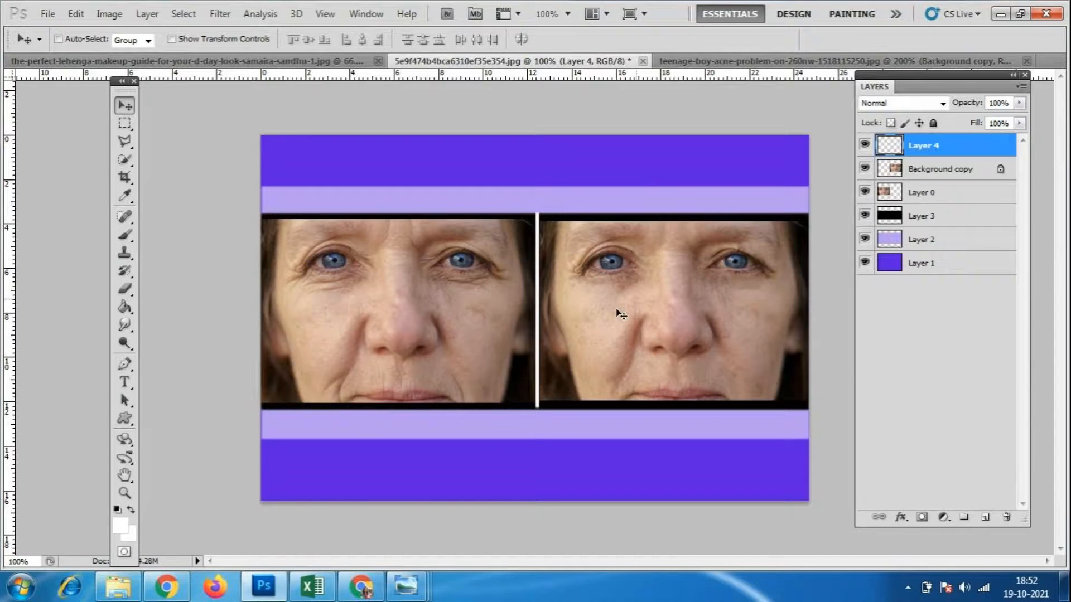
# - Lighten the retouched face on the Background copy layer using the Dodge tool at size 175, Midtones range and 25% exposure
pyautogui.moveTo(401, 583)
pyautogui.click(126, 326)
pyautogui.rightClick(132, 330)
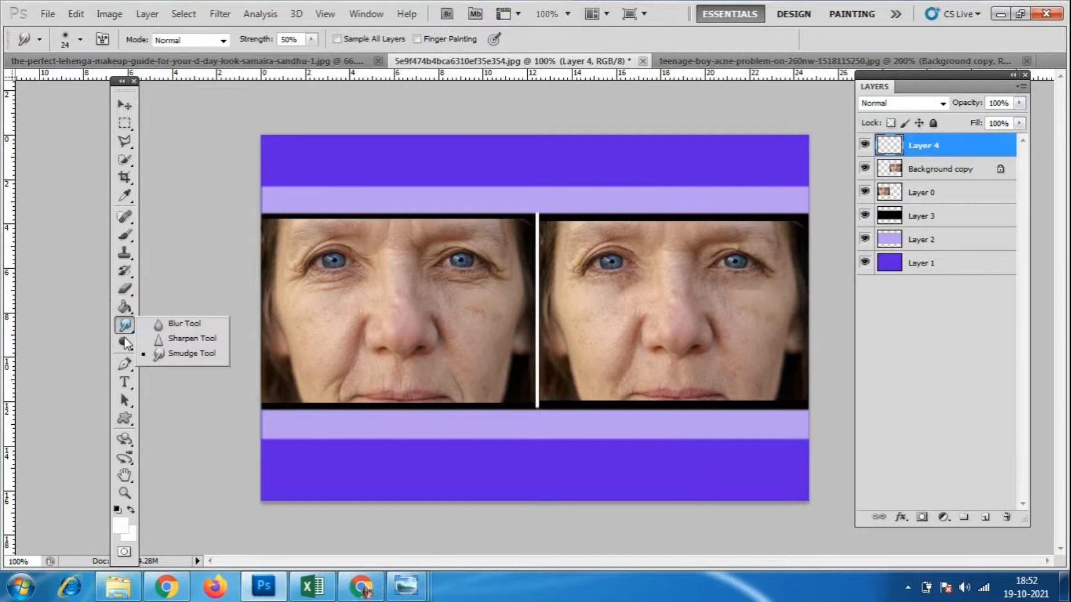
pyautogui.click(126, 343)
pyautogui.rightClick(126, 345)
pyautogui.click(184, 342)
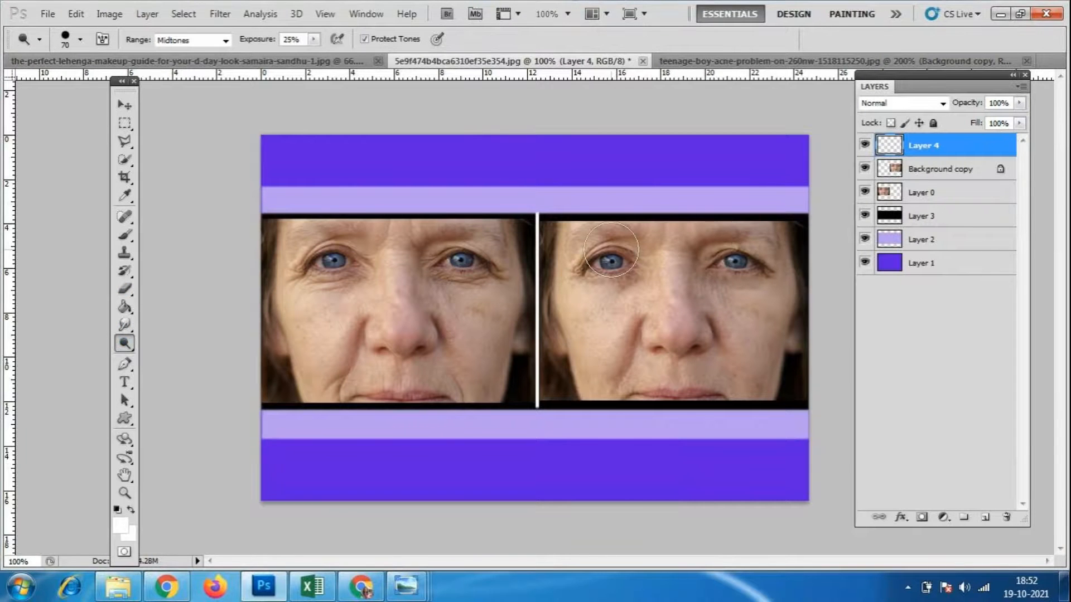
pyautogui.press(']')
pyautogui.press(']')
pyautogui.press(']')
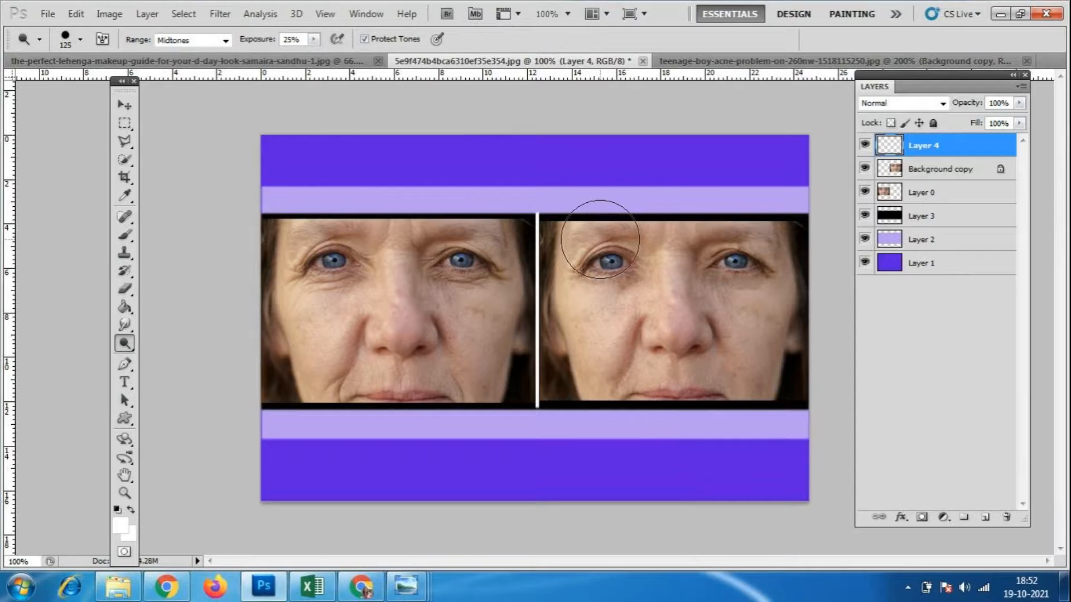
pyautogui.press(']')
pyautogui.press(']')
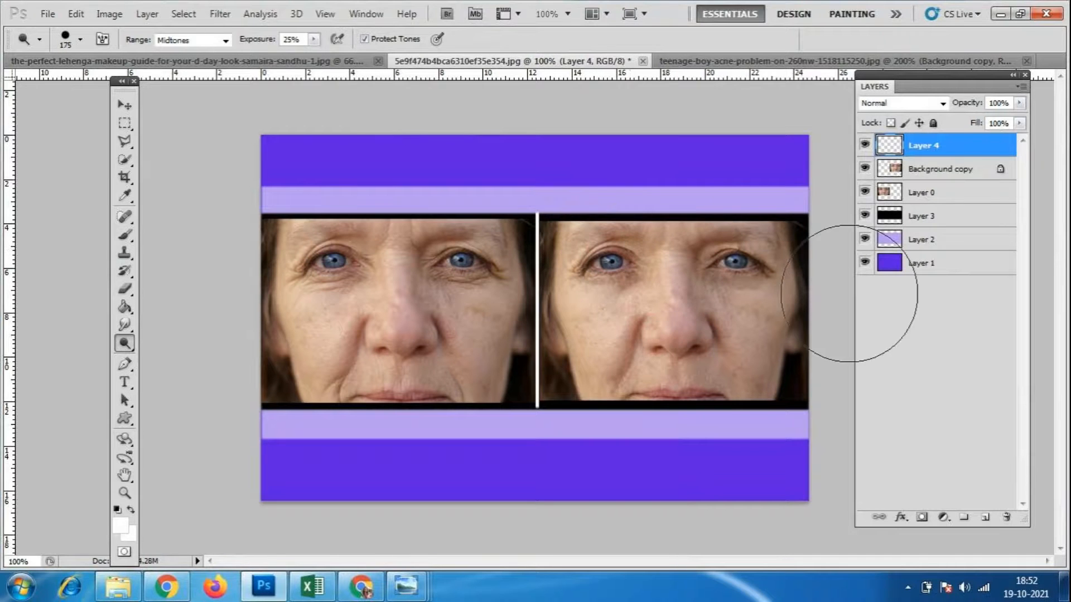
pyautogui.click(941, 169)
pyautogui.moveTo(590, 262)
pyautogui.mouseDown()
pyautogui.moveTo(717, 265)
pyautogui.moveTo(609, 258)
pyautogui.moveTo(712, 337)
pyautogui.mouseUp()
pyautogui.moveTo(613, 374)
pyautogui.mouseDown()
pyautogui.moveTo(760, 239)
pyautogui.moveTo(626, 240)
pyautogui.moveTo(626, 383)
pyautogui.mouseUp()
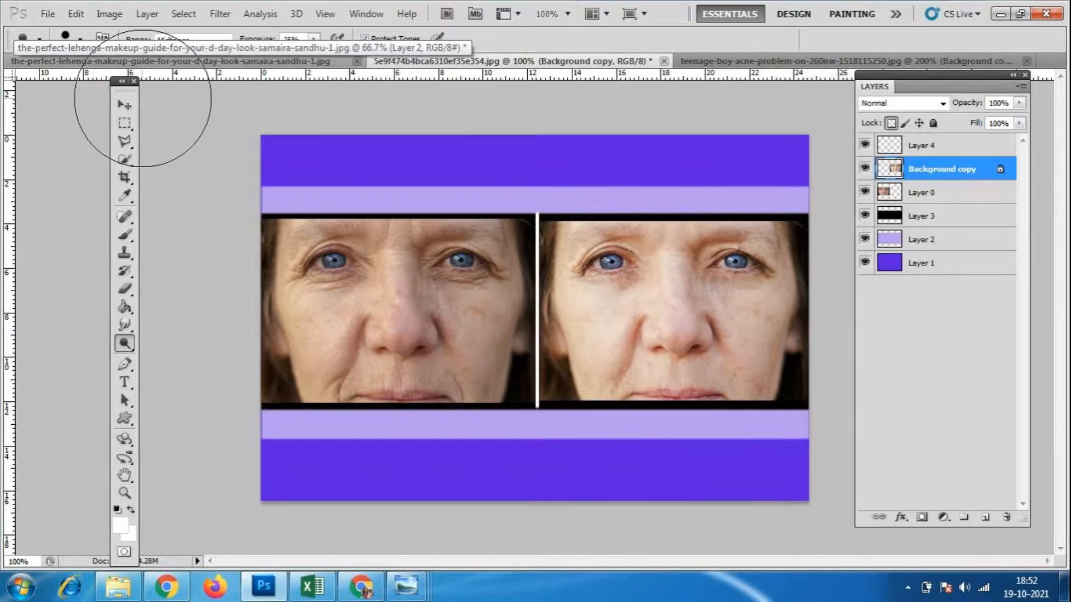
pyautogui.click(124, 105)
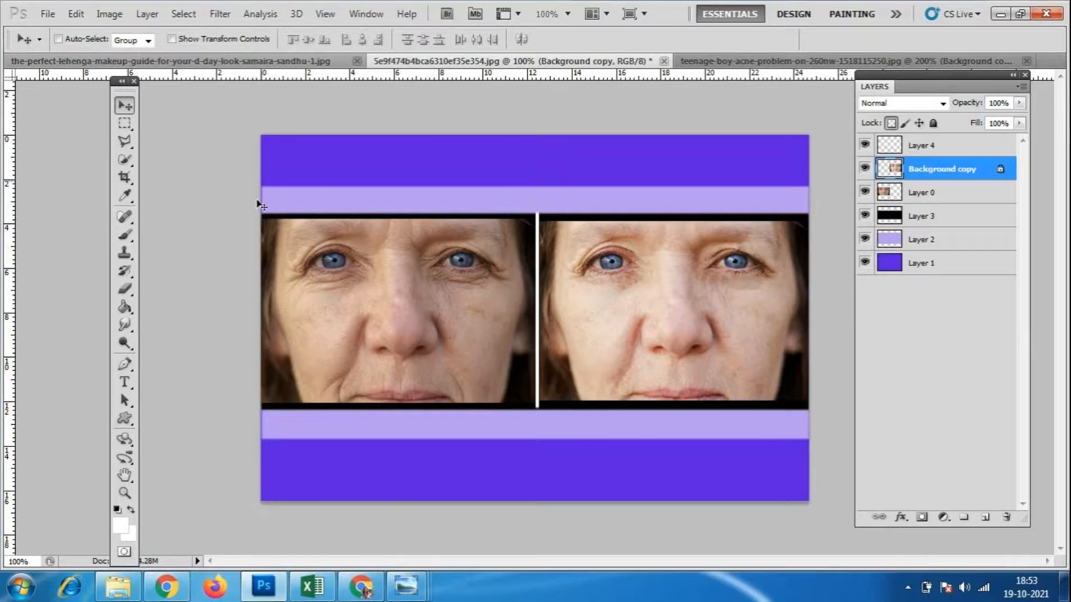
# - Select a full-width band slightly taller than the black band behind the portraits, and add a new empty layer above Layer 3
pyautogui.click(124, 123)
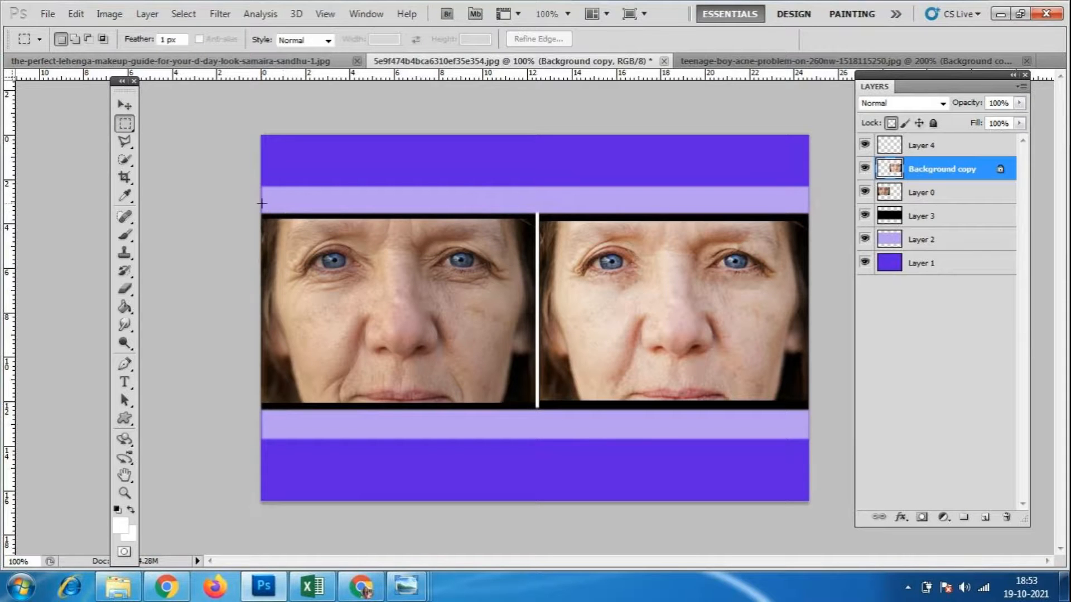
pyautogui.moveTo(262, 211); pyautogui.dragTo(815, 412)
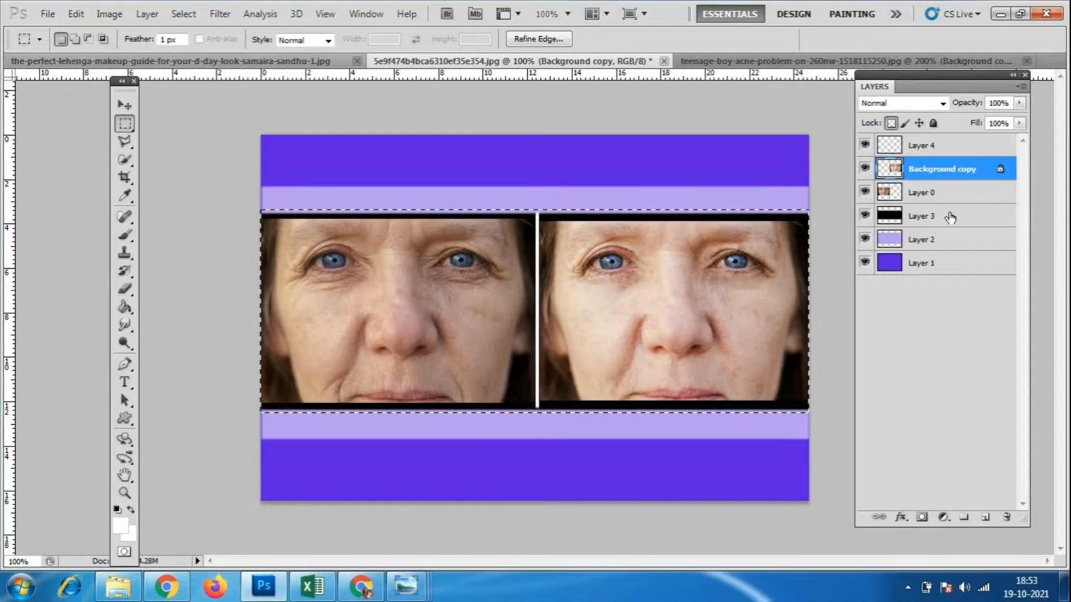
pyautogui.click(931, 224)
pyautogui.click(985, 518)
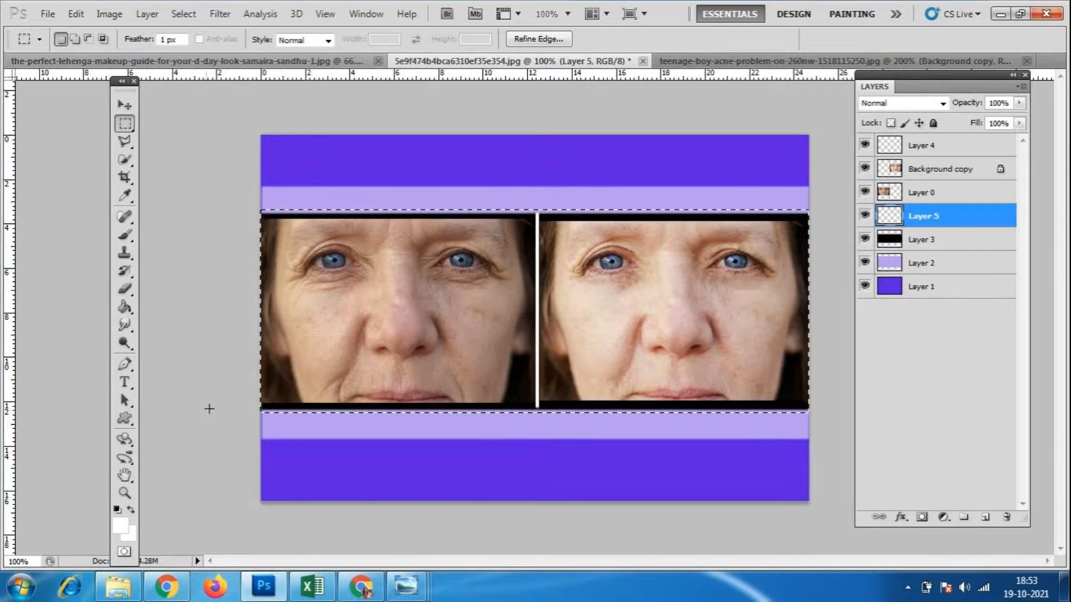
# - Try filling the selected band on Layer 5 with a yellow-to-orange linear gradient, and undo it
pyautogui.moveTo(125, 311); pyautogui.dragTo(146, 304)
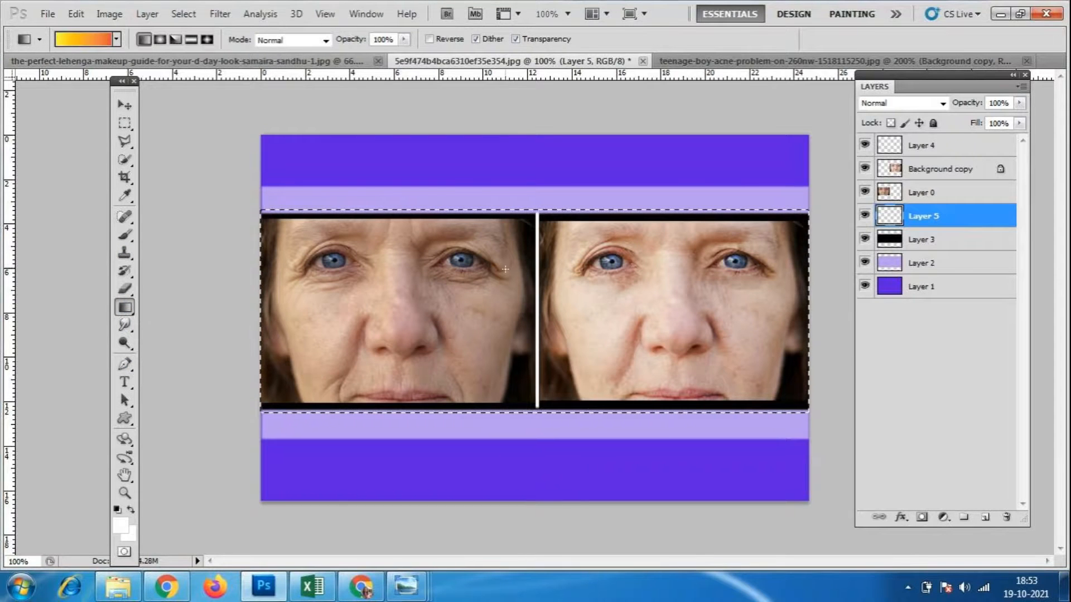
pyautogui.moveTo(463, 189); pyautogui.dragTo(586, 424)
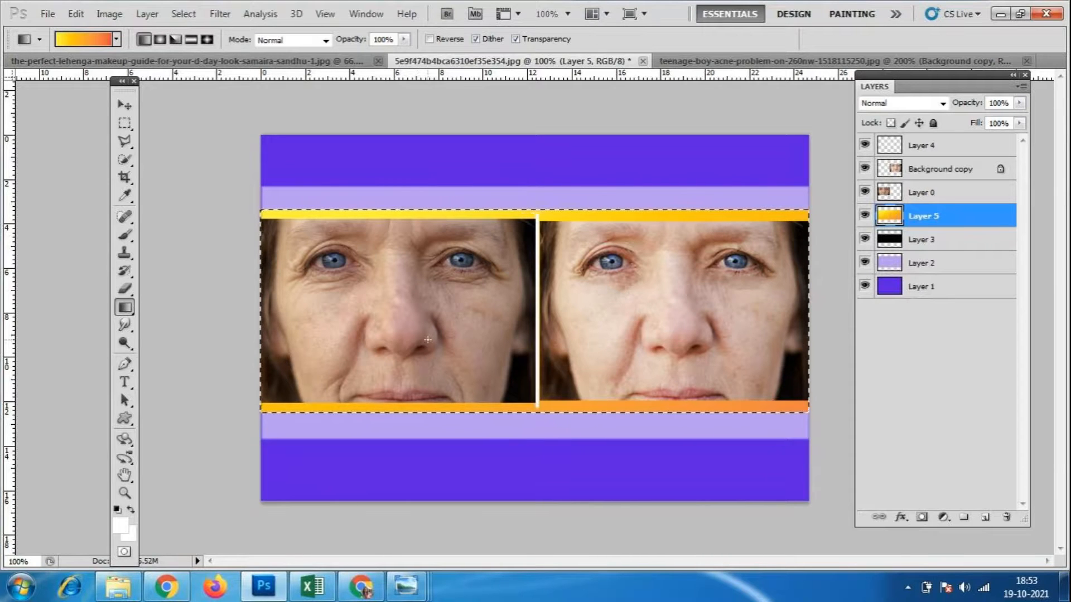
pyautogui.hotkey('ctrl', 'z')
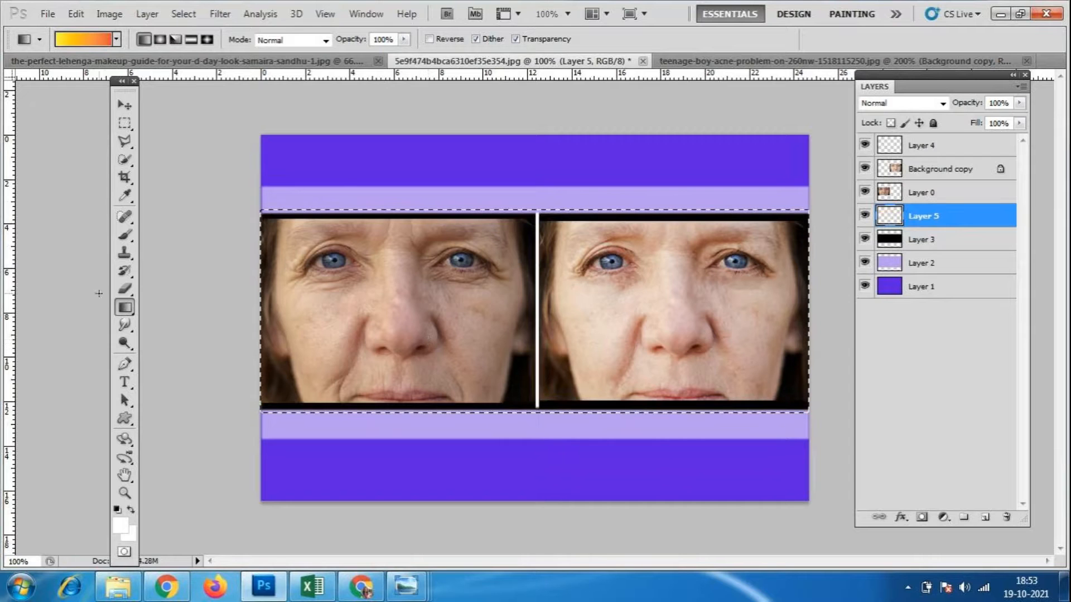
# - Fill the selected band on Layer 5 with white using the Paint Bucket, and clear the selection
pyautogui.click(125, 307)
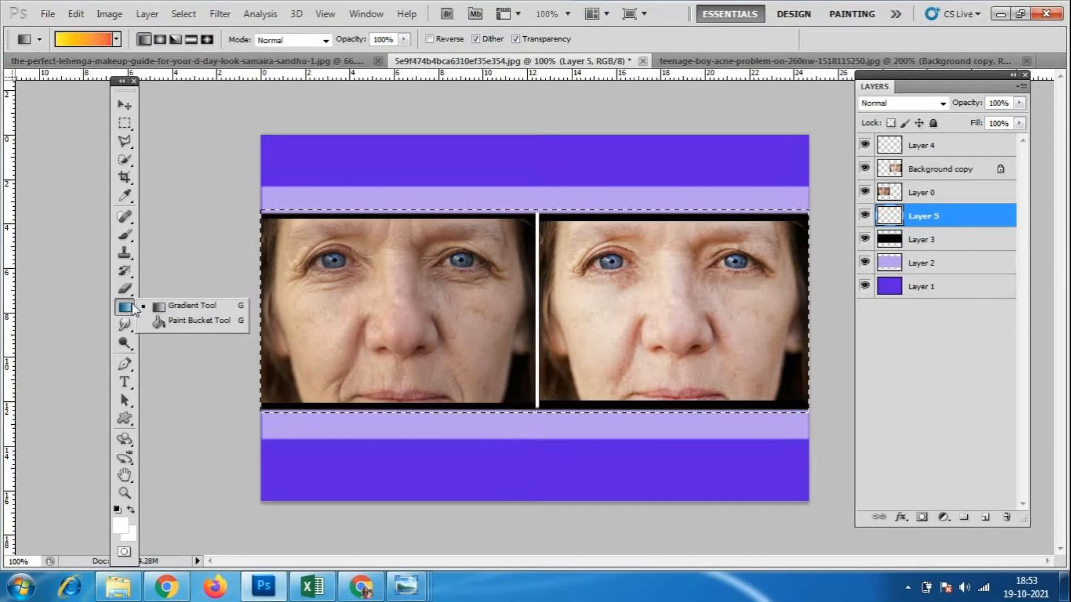
pyautogui.click(217, 323)
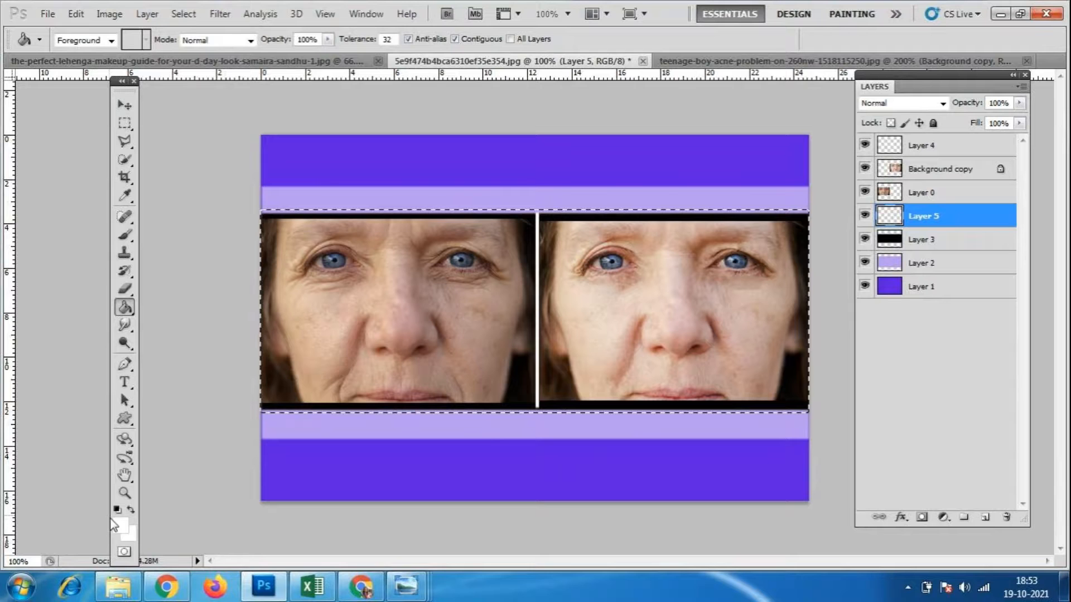
pyautogui.click(544, 214)
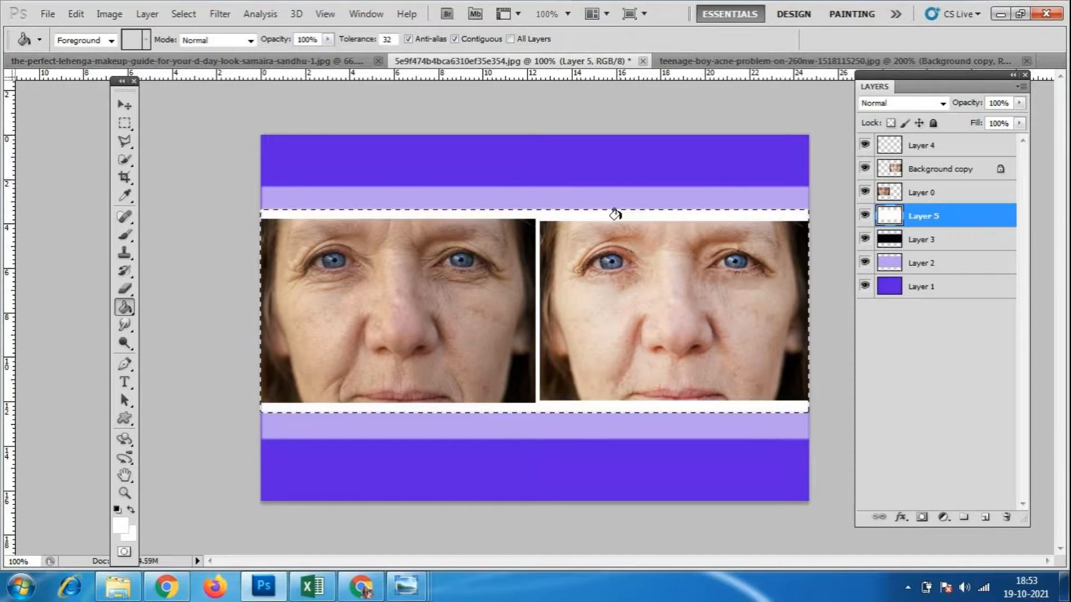
pyautogui.hotkey('ctrl', 'd')
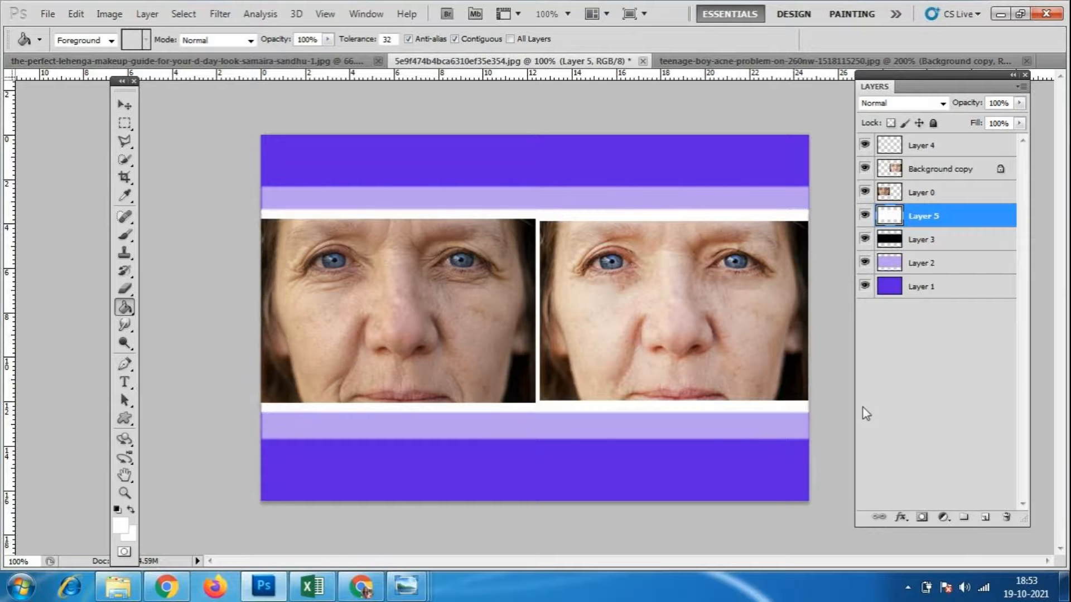
# - Activate the Move tool and select Layer 0, which holds the unretouched portrait
pyautogui.click(124, 104)
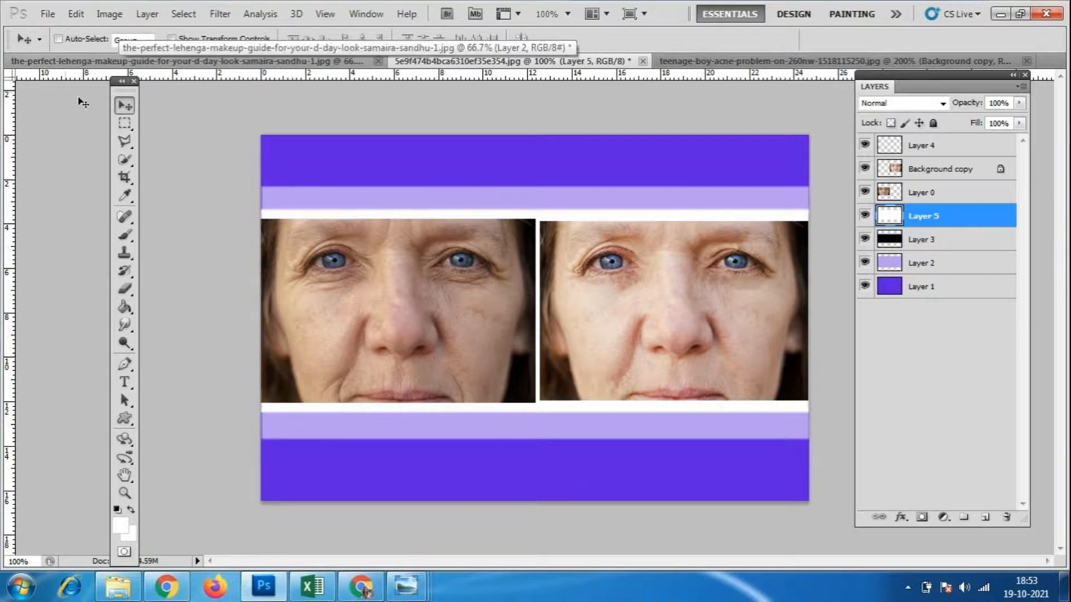
pyautogui.click(914, 192)
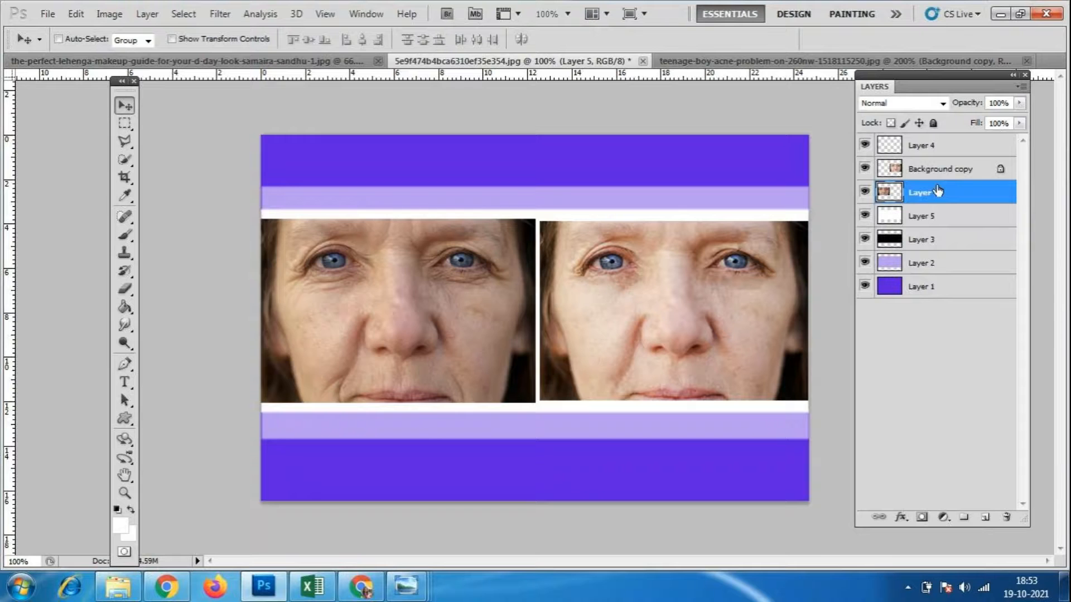
# - Stretch the Background copy photo to about 102.6% height so its upper and lower edges align with the Layer 0 photo
pyautogui.click(864, 191)
pyautogui.click(864, 192)
pyautogui.hotkey('ctrl', '+')
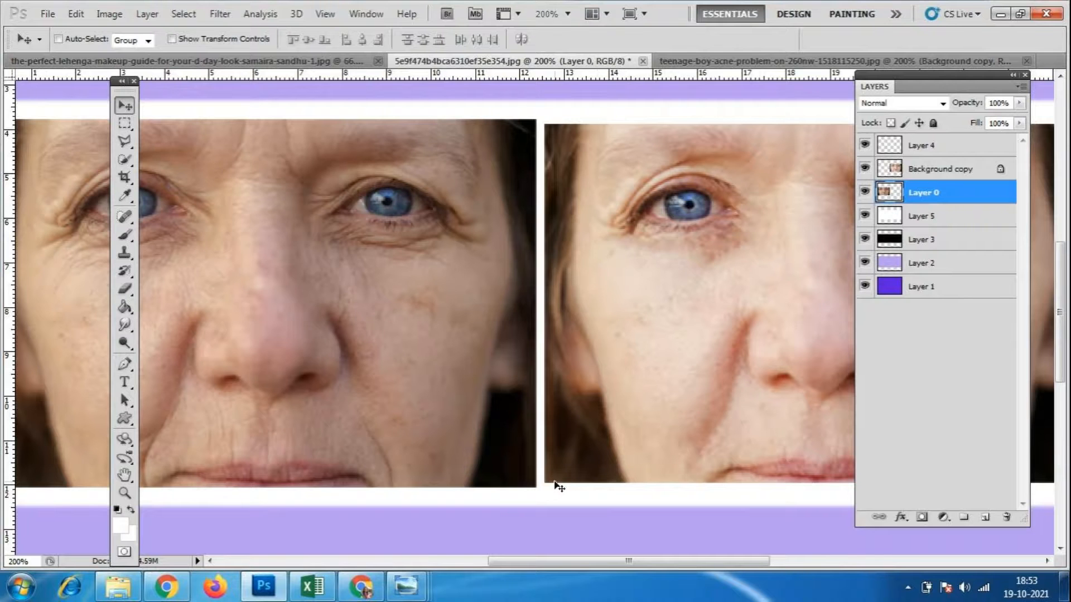
pyautogui.click(942, 170)
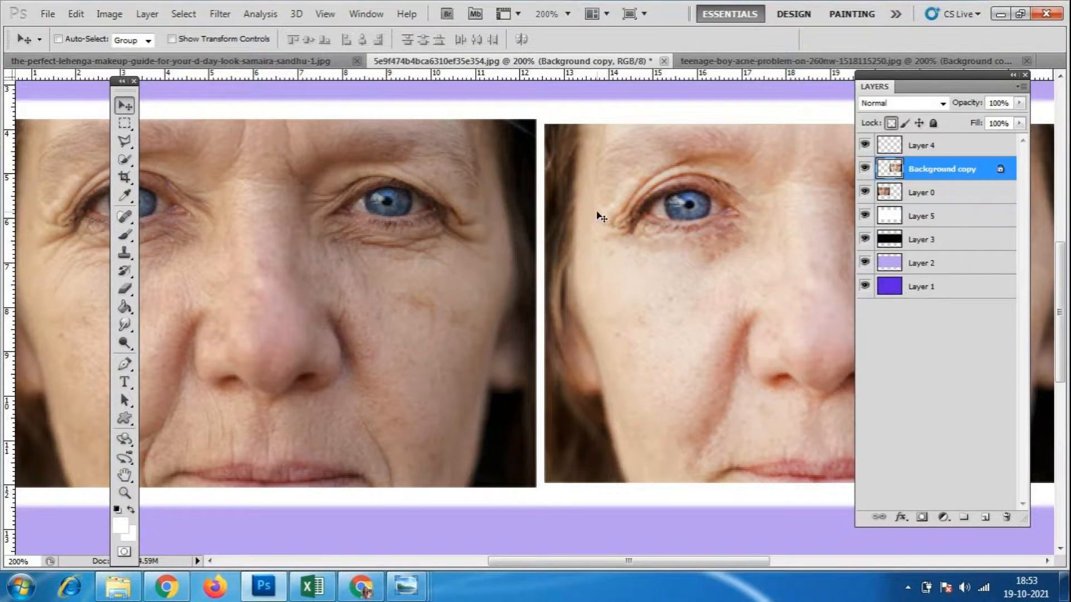
pyautogui.hotkey('ctrl', 't')
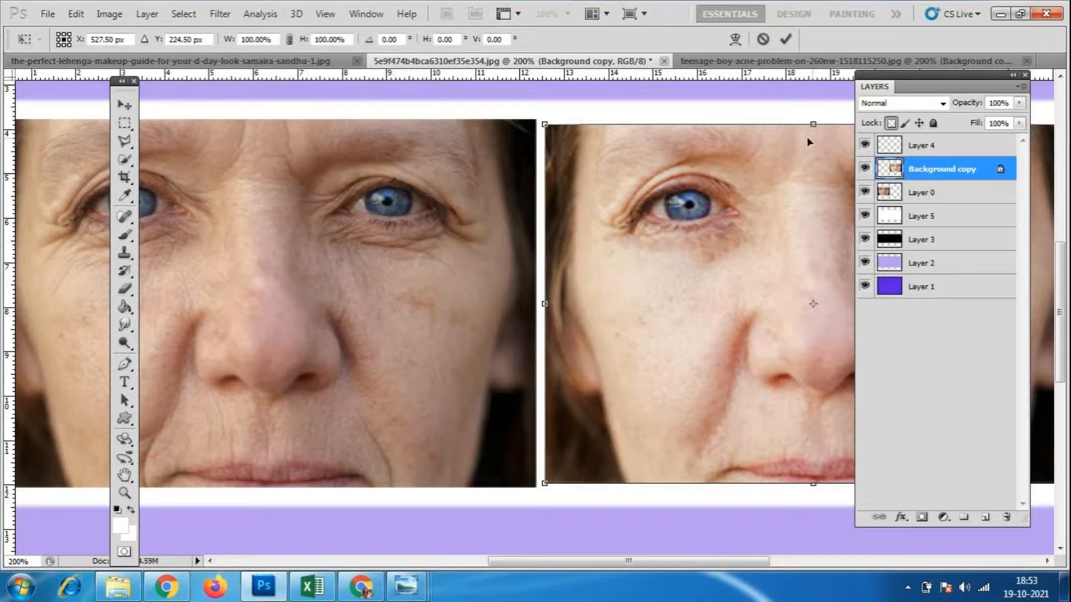
pyautogui.moveTo(813, 123); pyautogui.dragTo(813, 119)
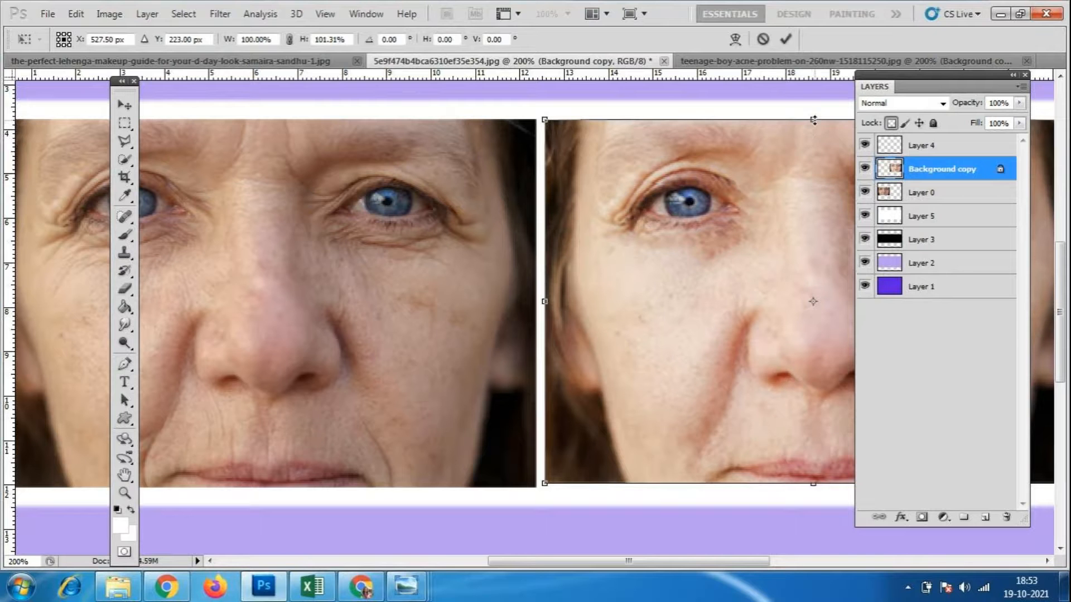
pyautogui.moveTo(813, 485); pyautogui.dragTo(815, 491)
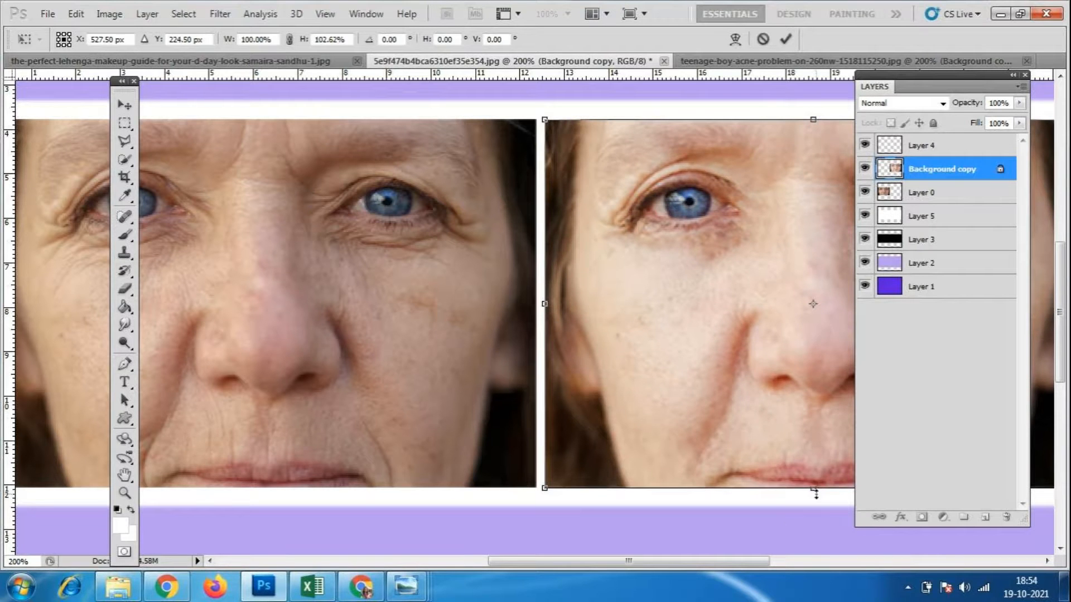
pyautogui.press('Return')
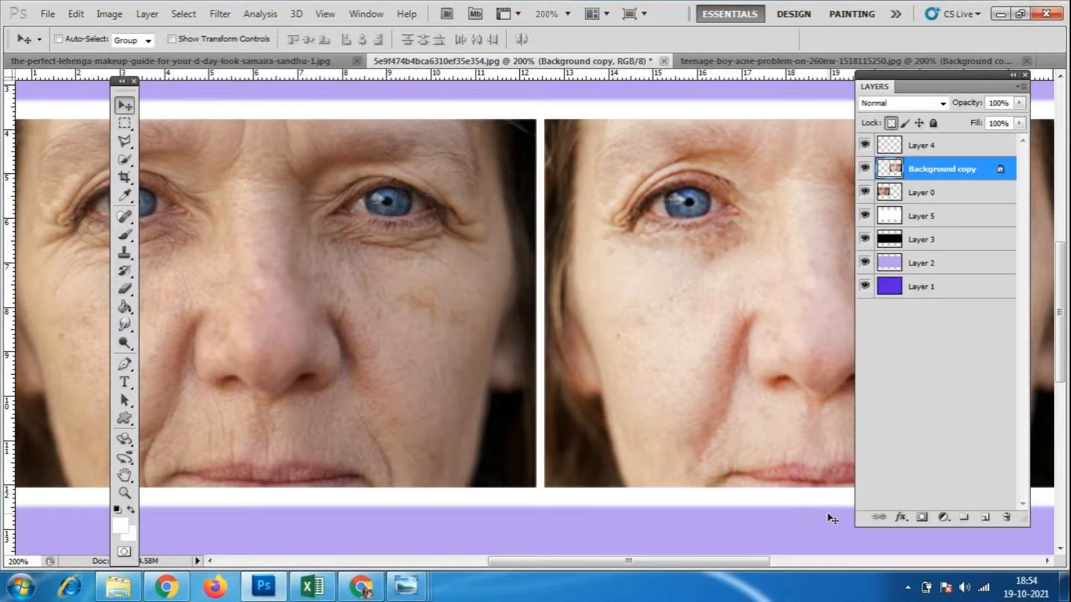
pyautogui.hotkey('ctrl', '-')
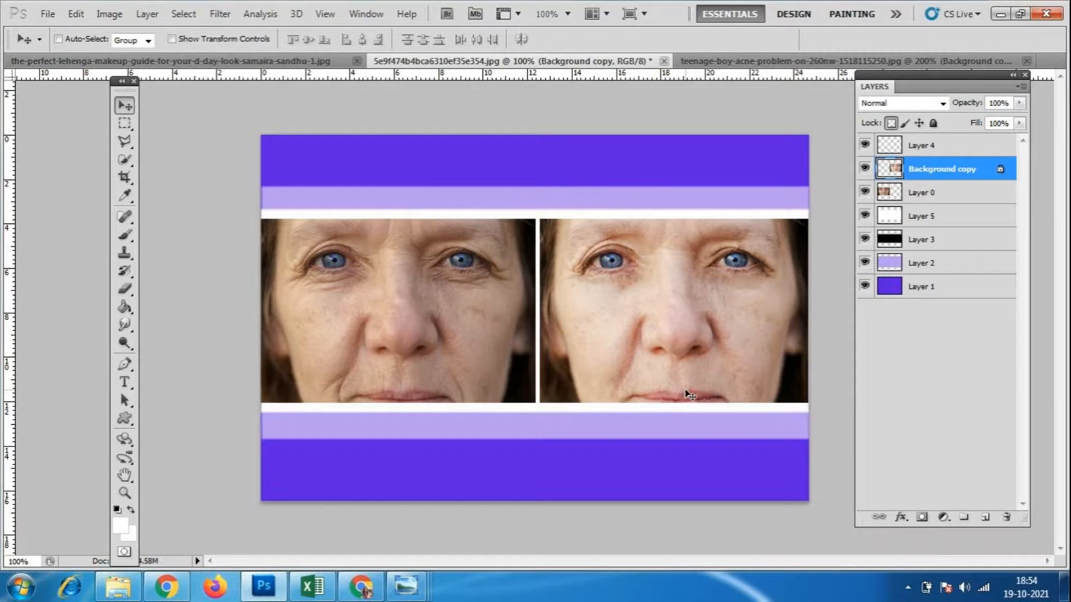
# - Switch to the GoToMeeting window and look through the meeting's participants and their microphone status
pyautogui.click(360, 585)
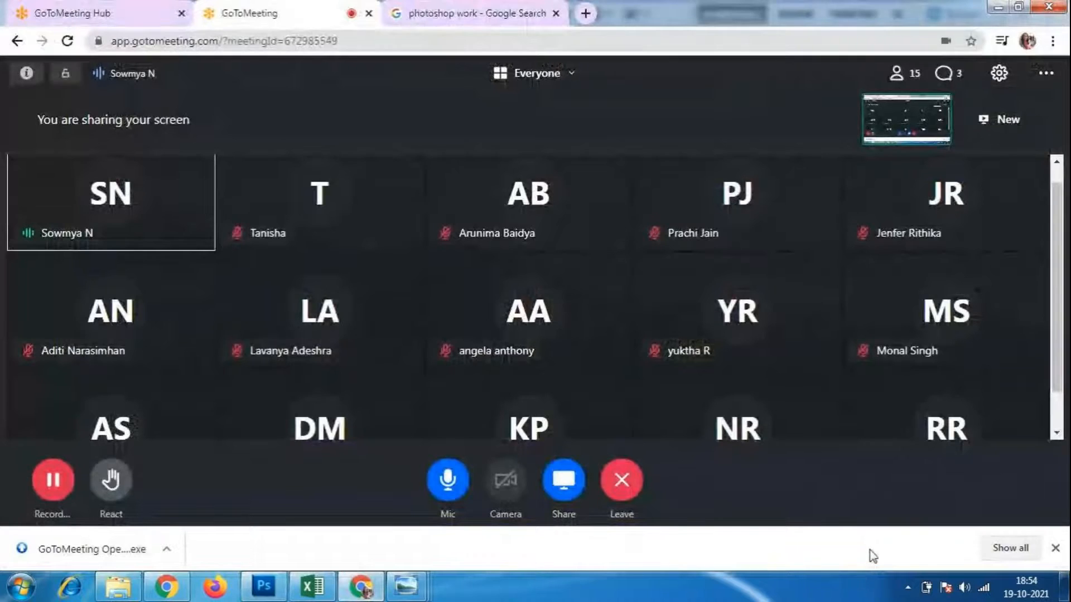
pyautogui.click(1057, 433)
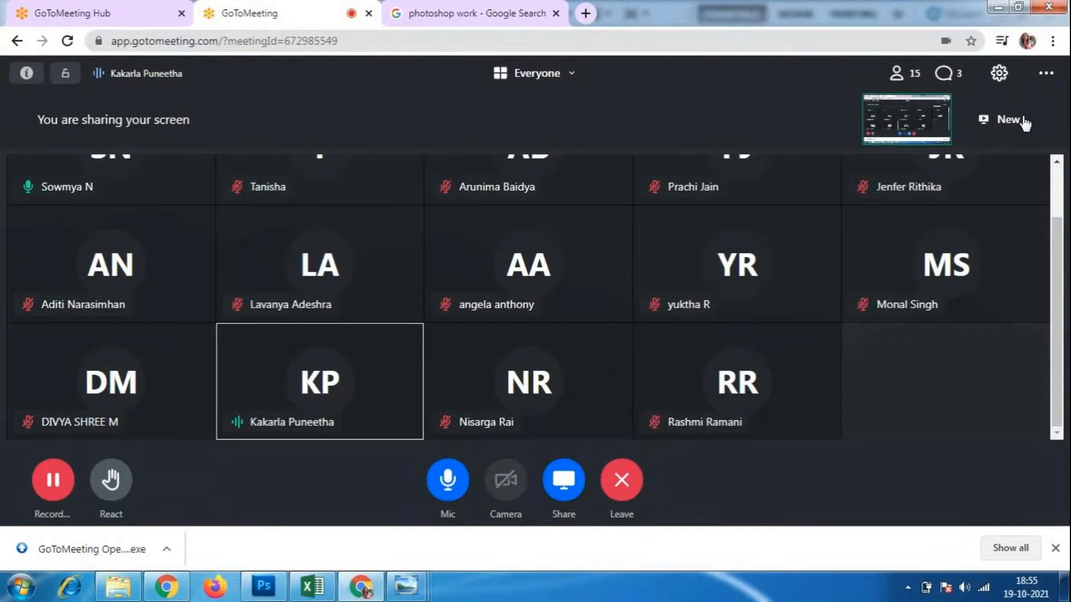
pyautogui.scroll(1, 1064, 268)
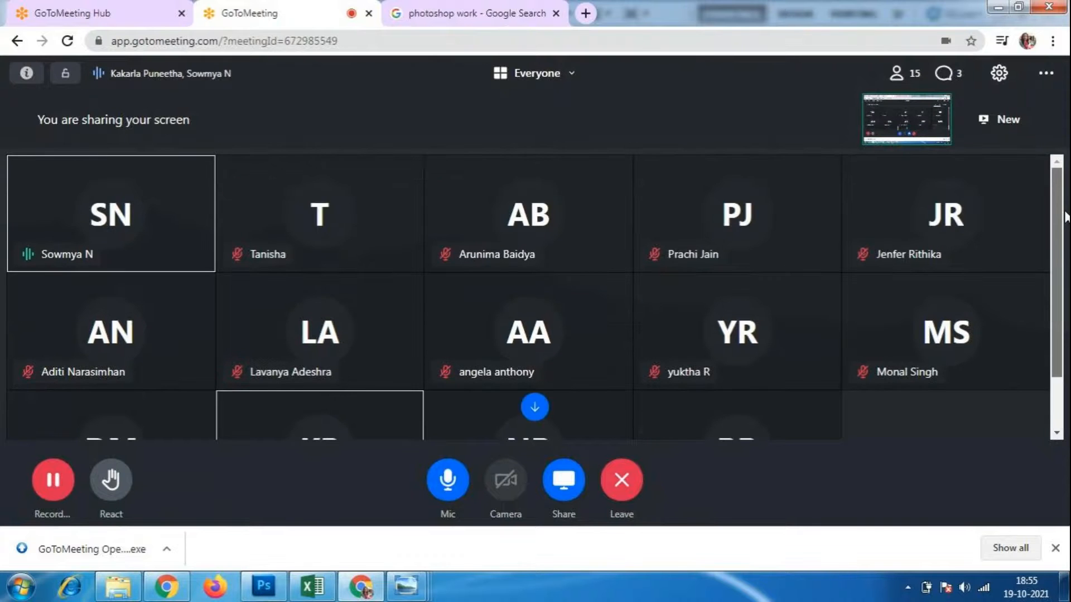
pyautogui.scroll(-1, 1064, 301)
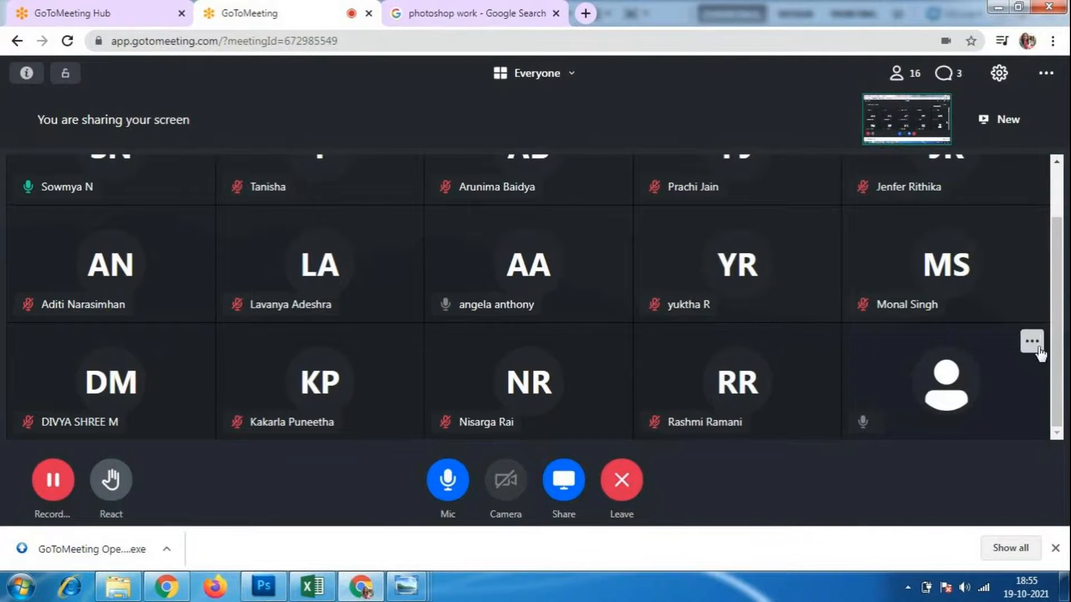
pyautogui.scroll(3, 1066, 360)
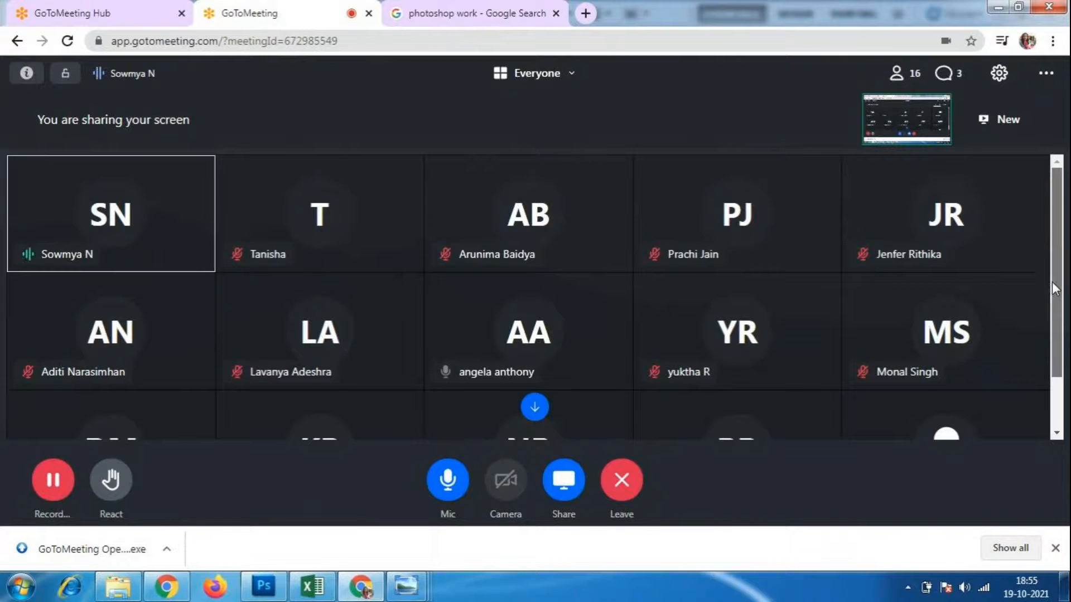
pyautogui.scroll(-2, 1056, 335)
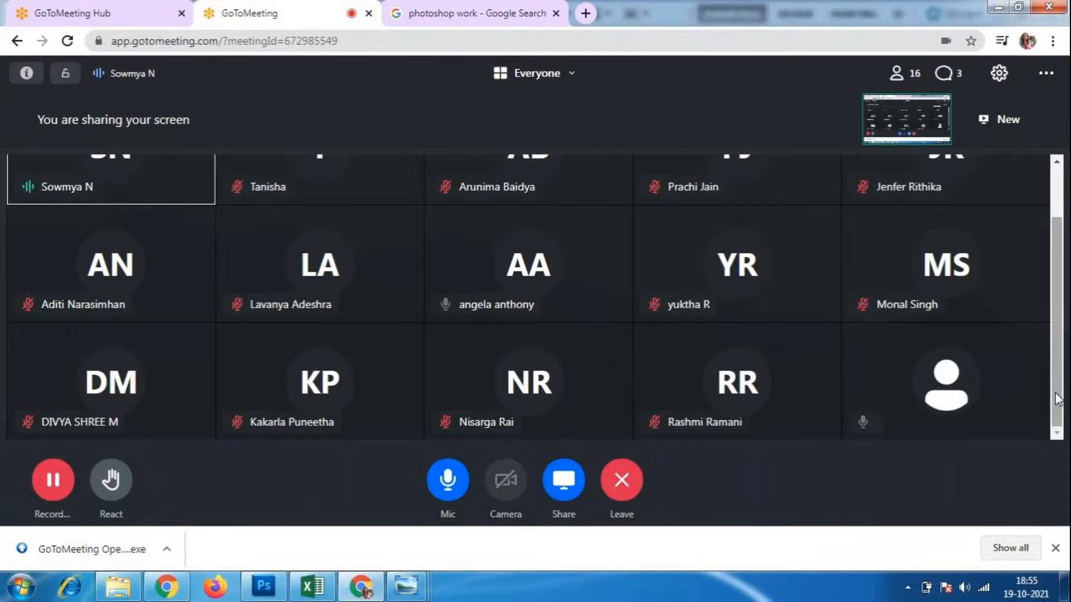
pyautogui.moveTo(1057, 395); pyautogui.dragTo(1058, 356)
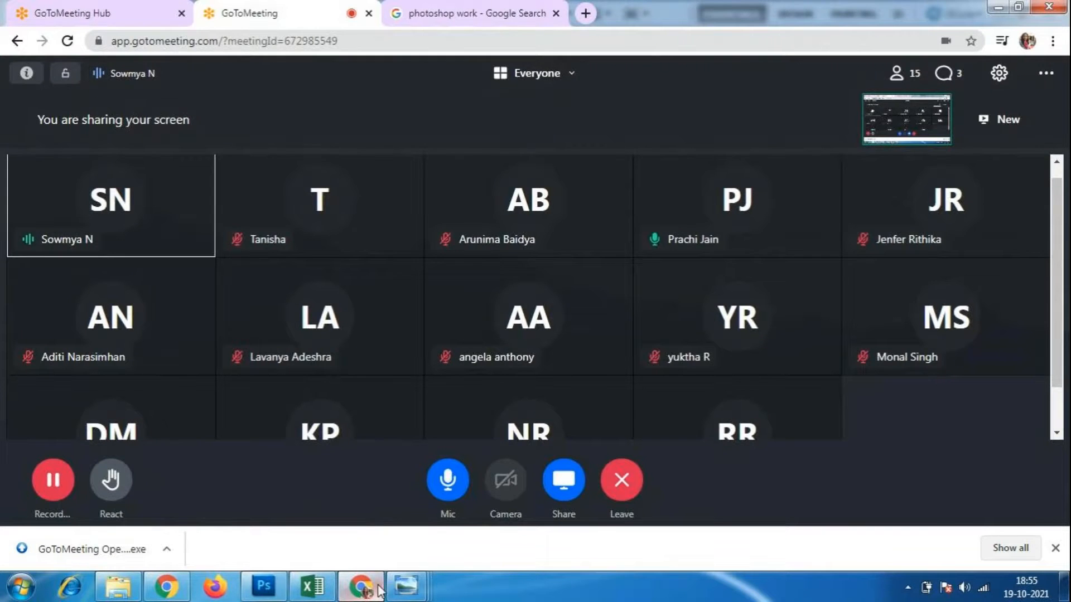
# - Switch to Photoshop and activate the Spot Healing Brush tool
pyautogui.click(264, 586)
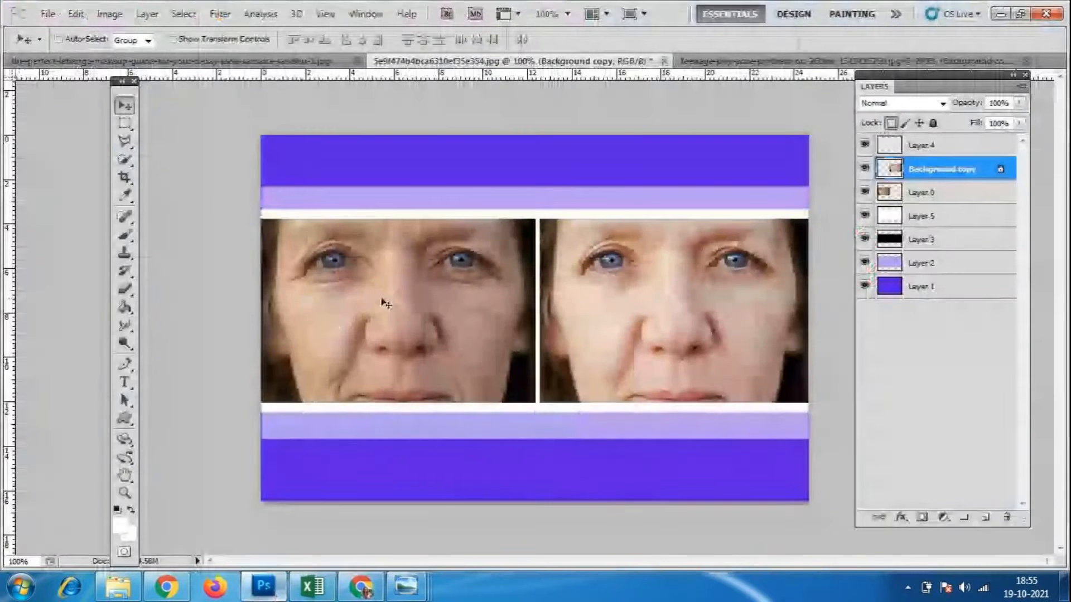
pyautogui.click(125, 217)
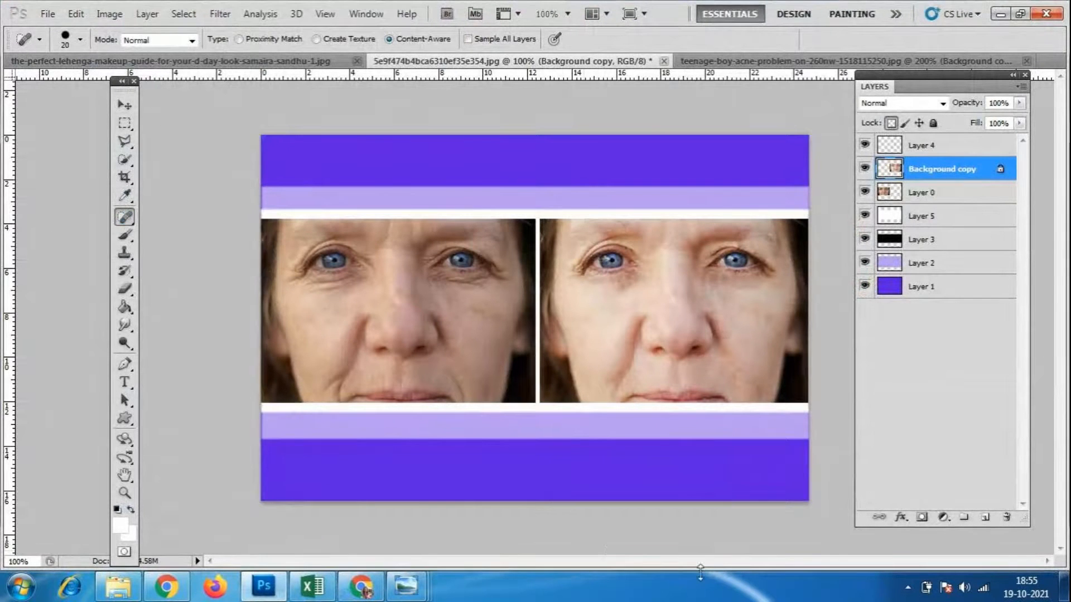
# - Return to the GoToMeeting window and check who is speaking among the participants
pyautogui.click(360, 587)
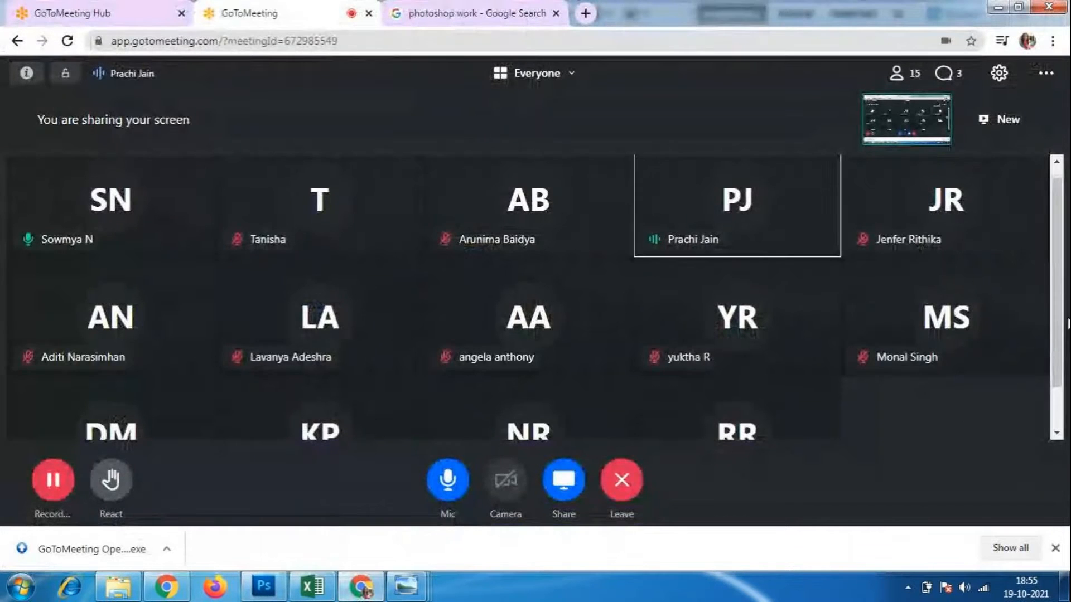
pyautogui.moveTo(1055, 325); pyautogui.dragTo(1055, 362)
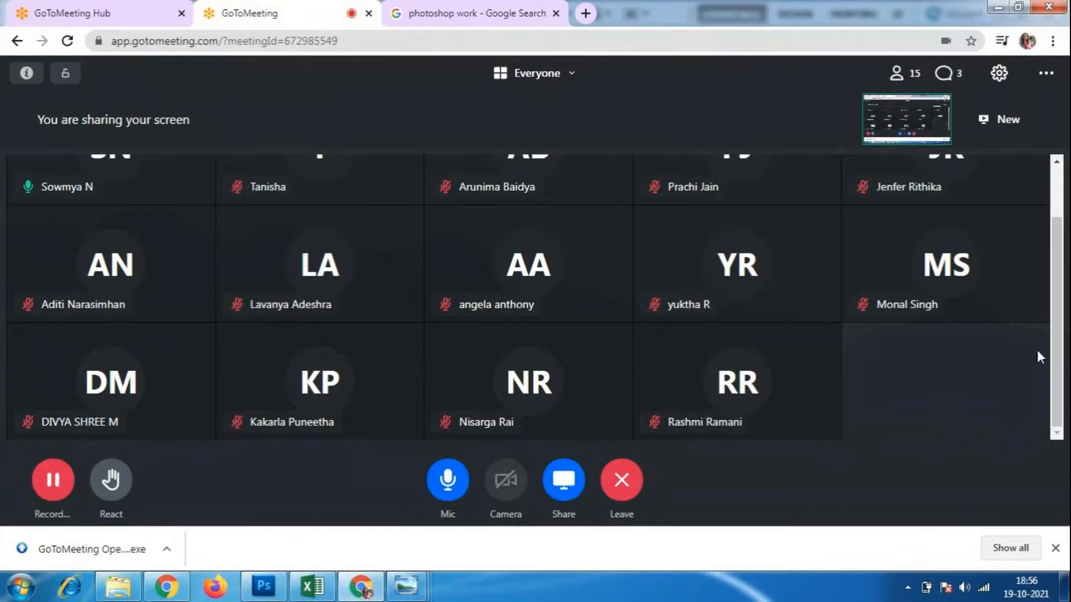
pyautogui.moveTo(1063, 286); pyautogui.dragTo(1058, 226)
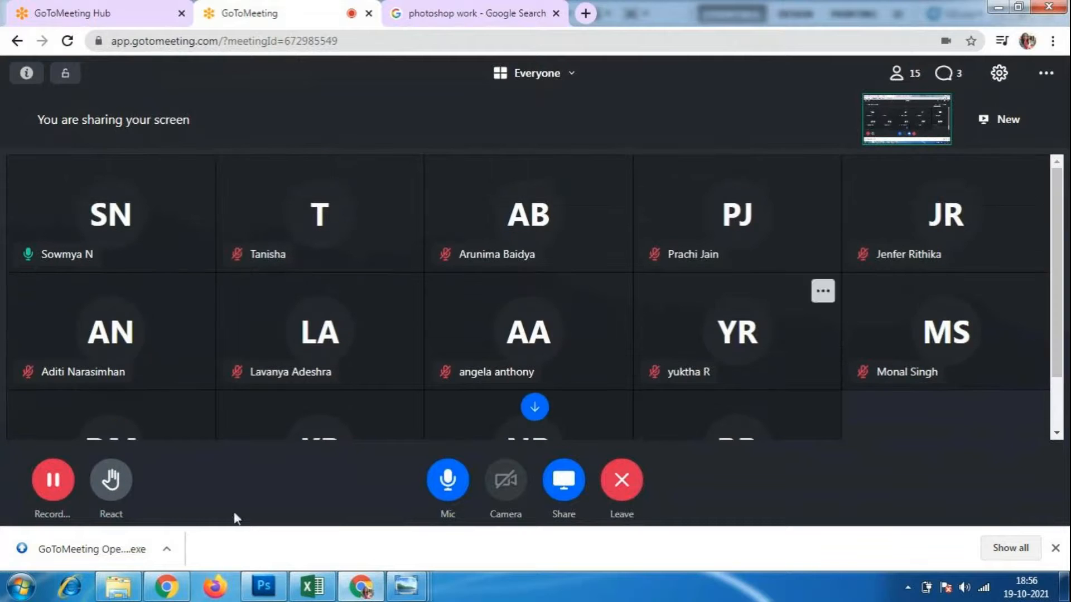
# - Switch to the reff folder in Windows Explorer, preview the gettyimages wrinkles picture, and look through the other pictures for a portrait to retouch
pyautogui.click(119, 586)
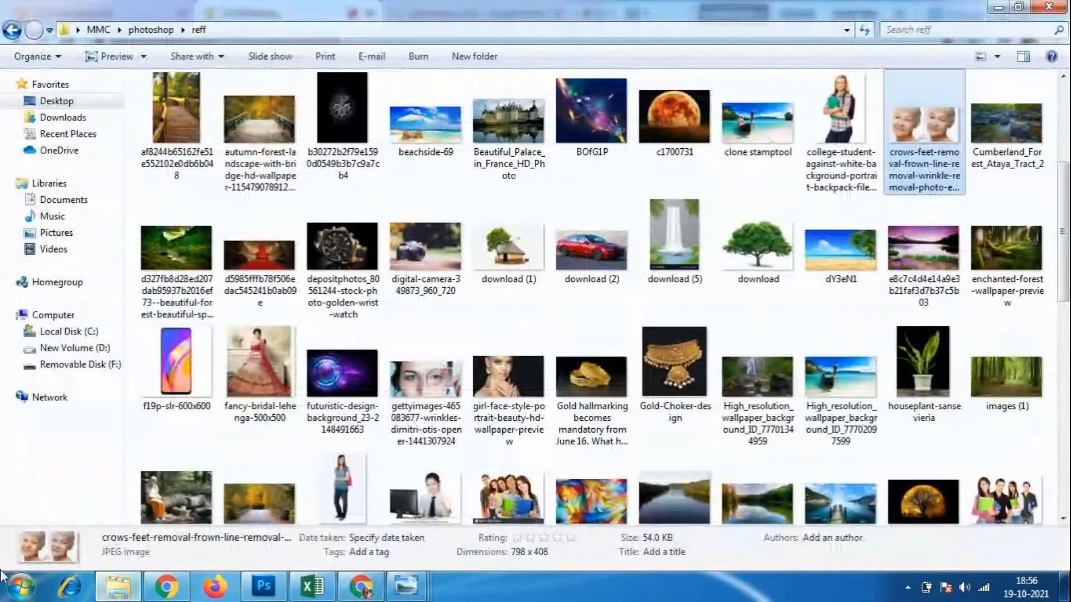
pyautogui.doubleClick(446, 385)
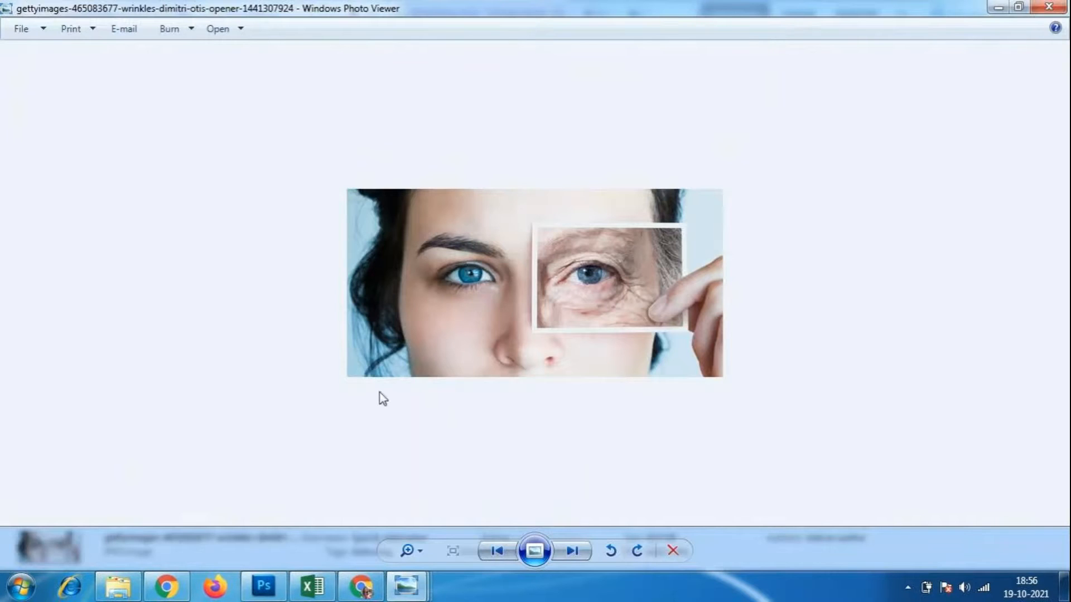
pyautogui.scroll(1, 627, 304)
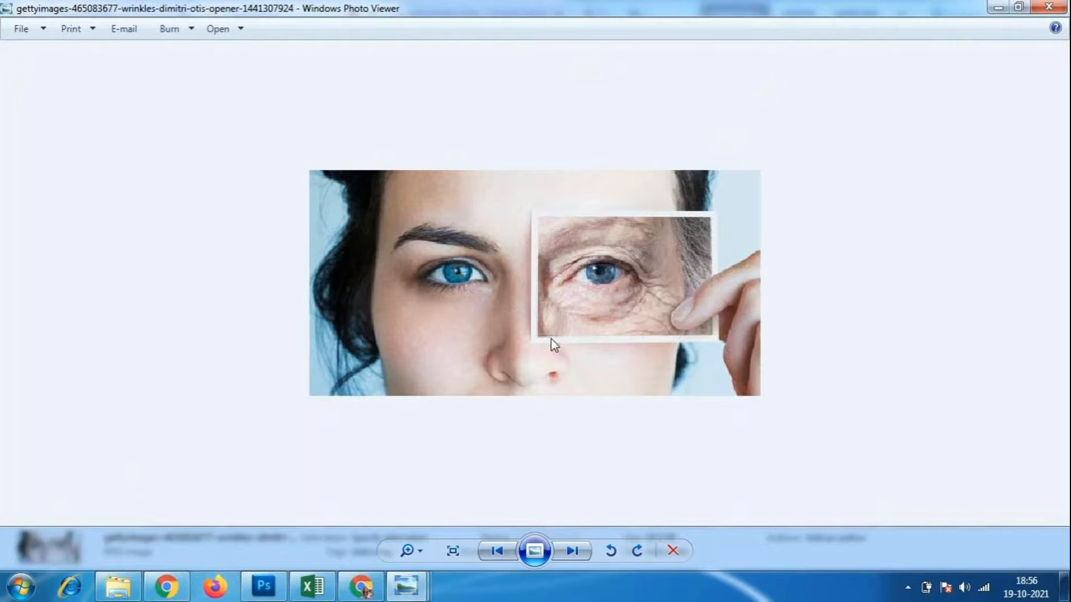
pyautogui.scroll(-1, 697, 214)
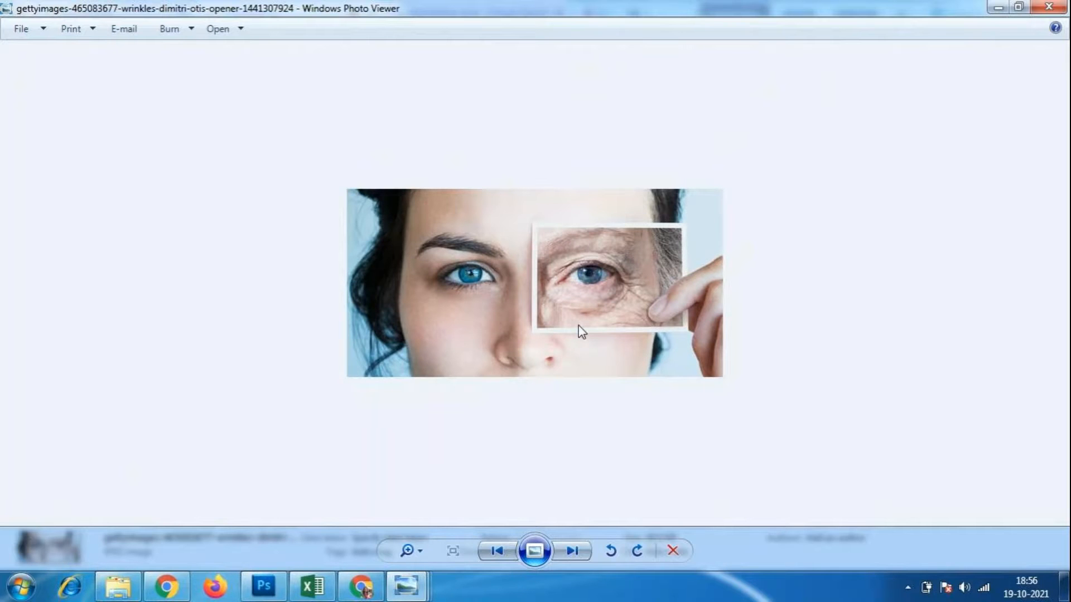
pyautogui.click(1048, 7)
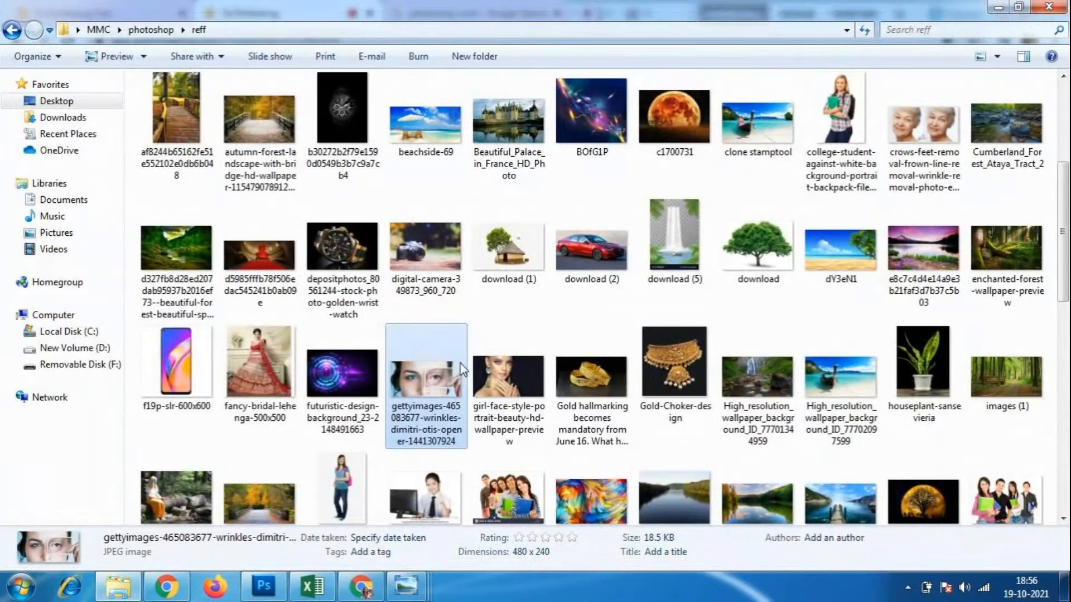
pyautogui.scroll(-10, 502, 366)
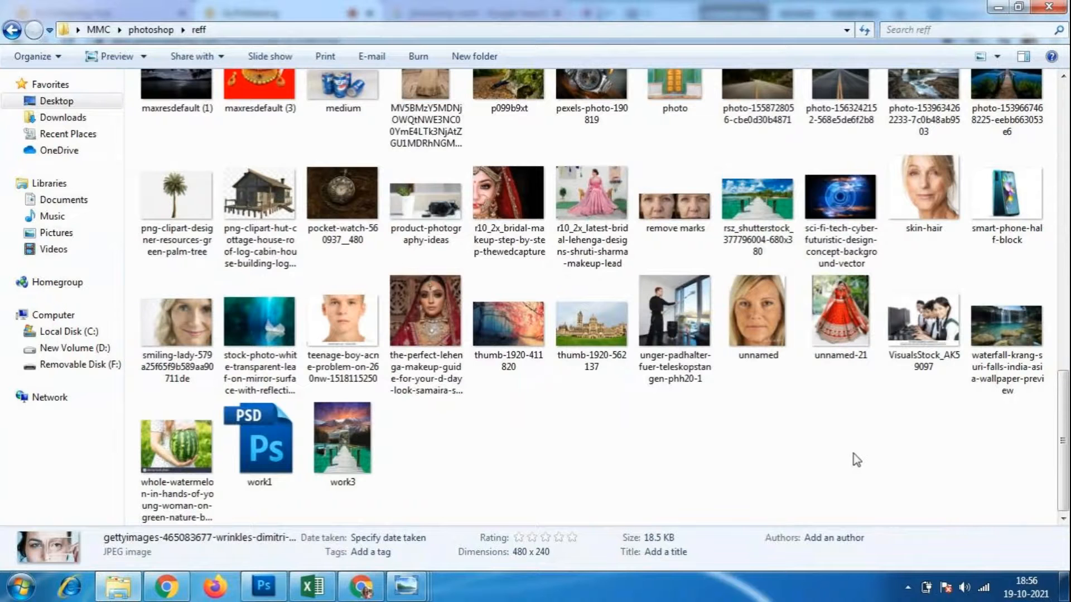
pyautogui.scroll(5, 858, 449)
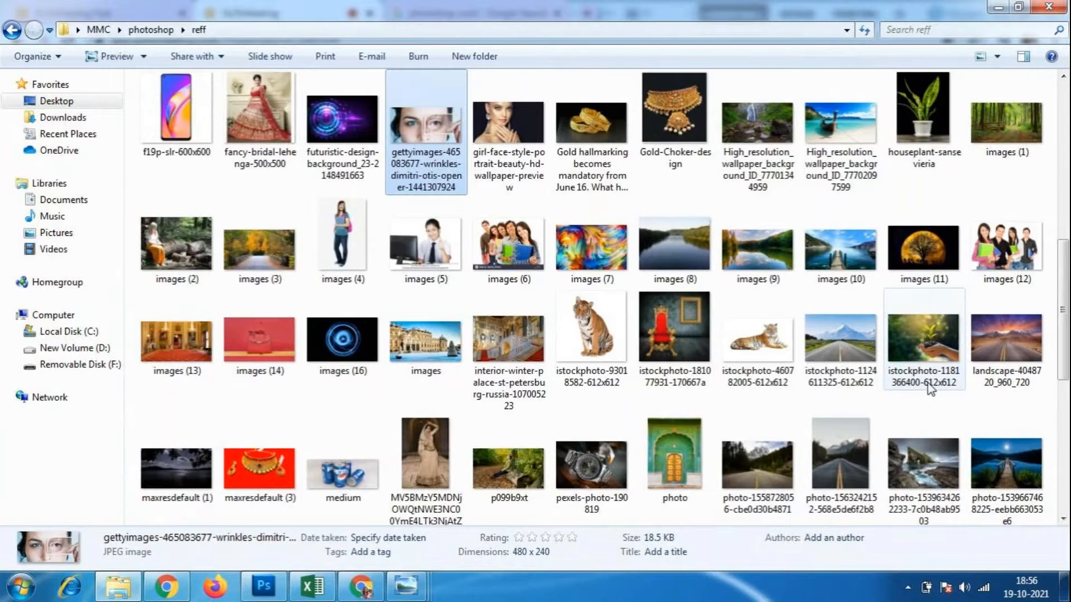
pyautogui.scroll(5, 931, 389)
pyautogui.scroll(-4, 941, 381)
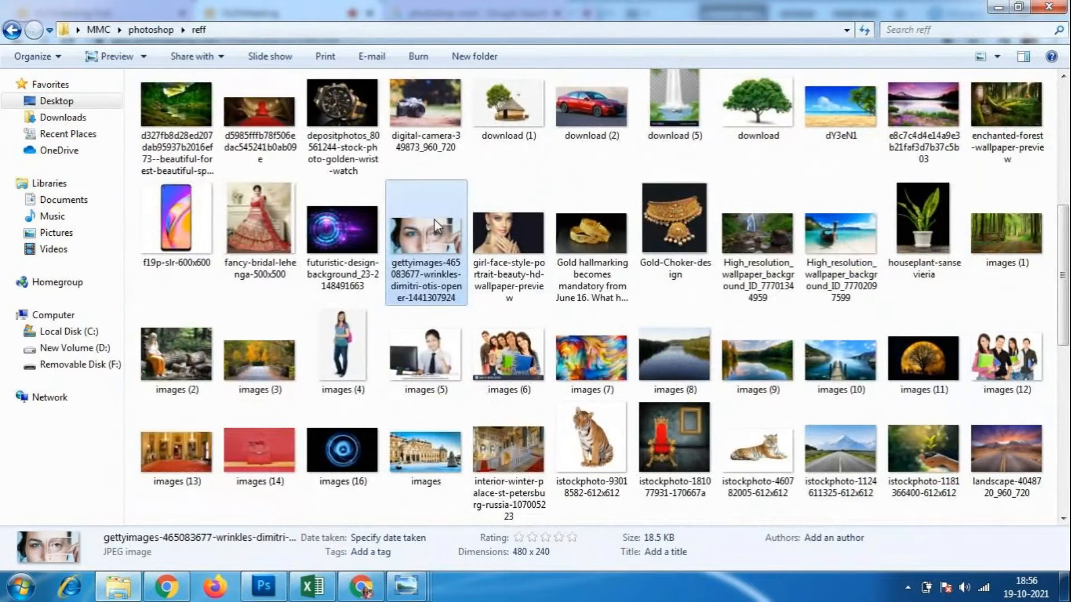
pyautogui.scroll(-5, 772, 432)
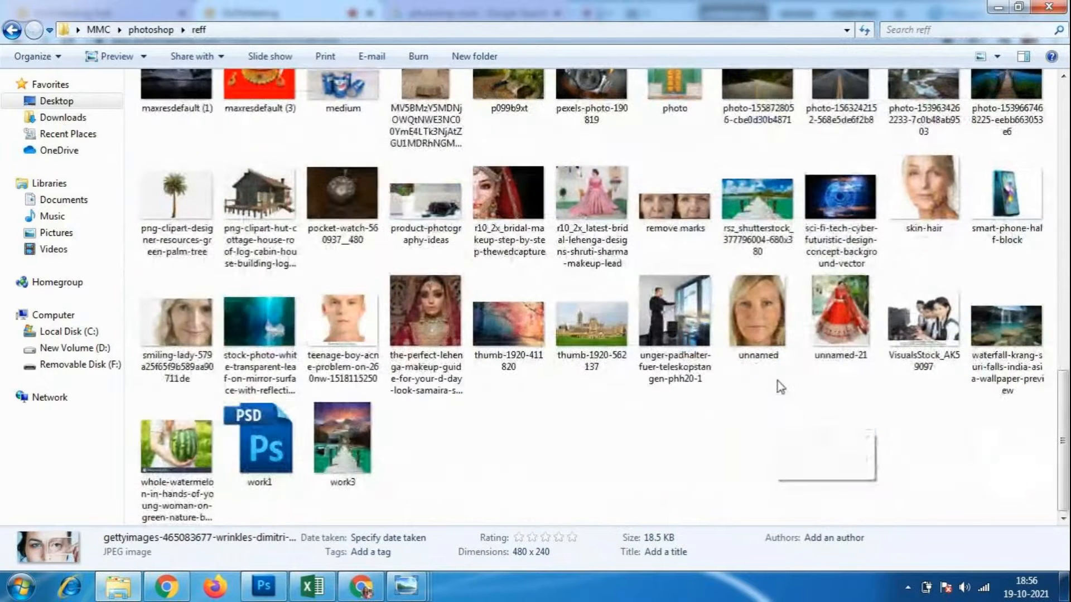
# - Switch to Photoshop, open the unnamed portrait from the reff folder, and close it again
pyautogui.click(264, 585)
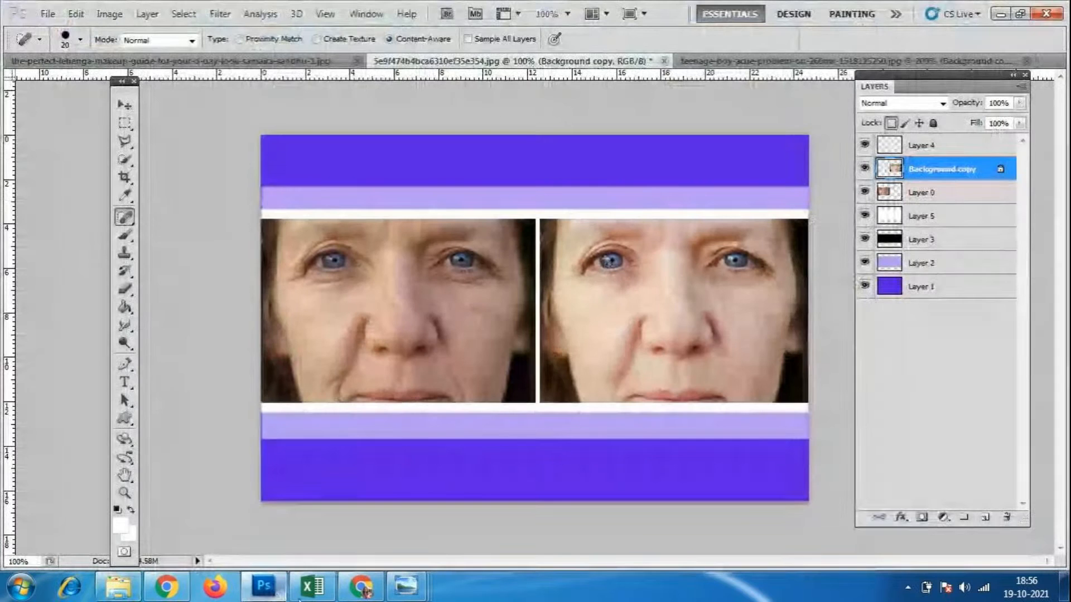
pyautogui.click(48, 13)
pyautogui.click(55, 39)
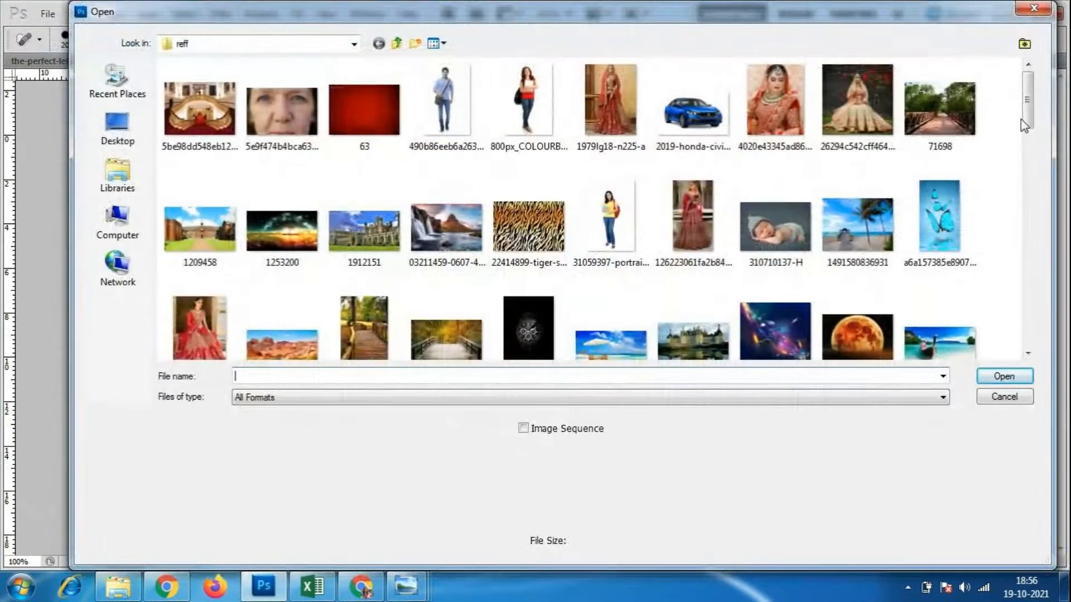
pyautogui.moveTo(1027, 121); pyautogui.dragTo(1038, 352)
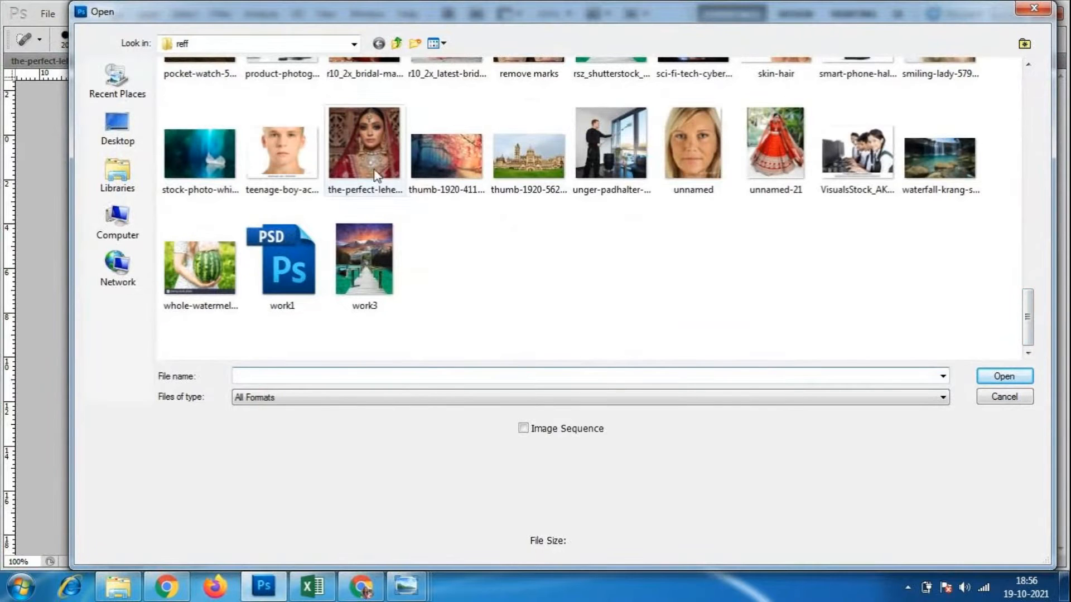
pyautogui.click(695, 146)
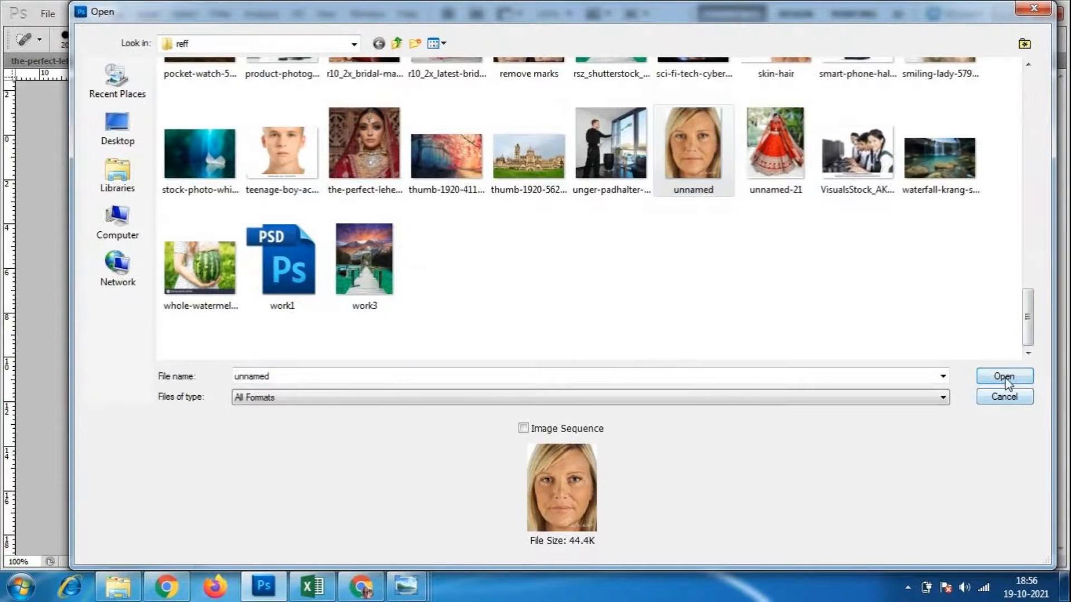
pyautogui.click(1004, 376)
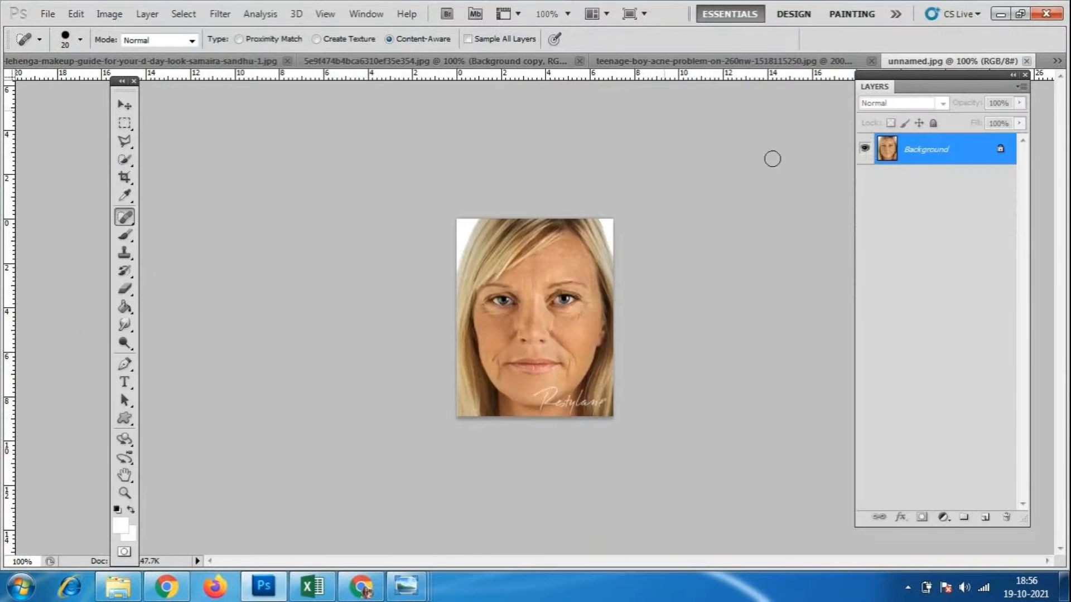
pyautogui.click(1026, 61)
# - Open the skin-hair portrait from the reff folder
pyautogui.click(47, 14)
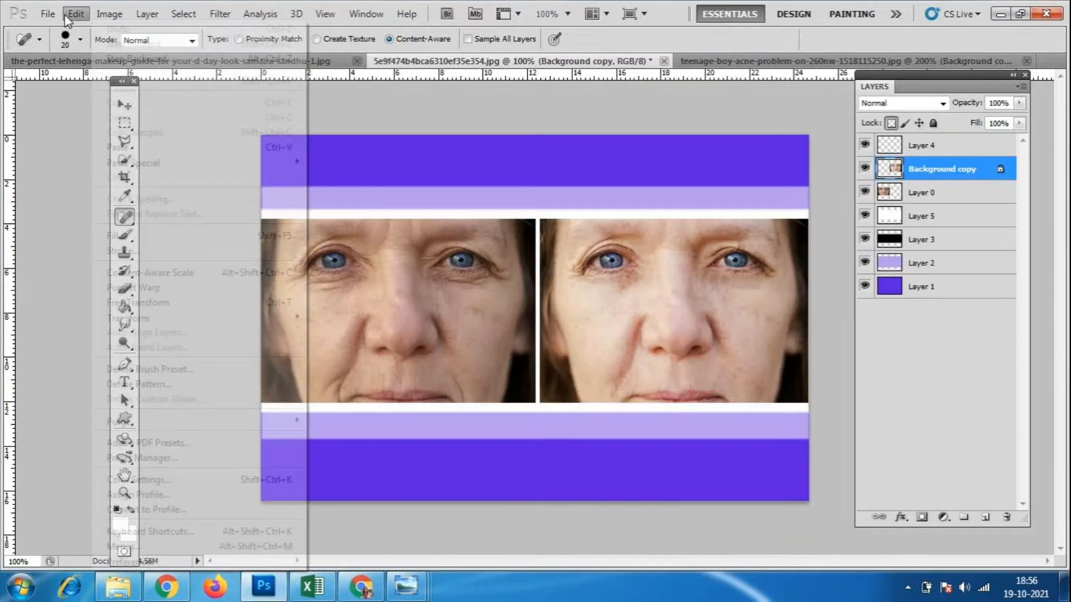
pyautogui.click(64, 45)
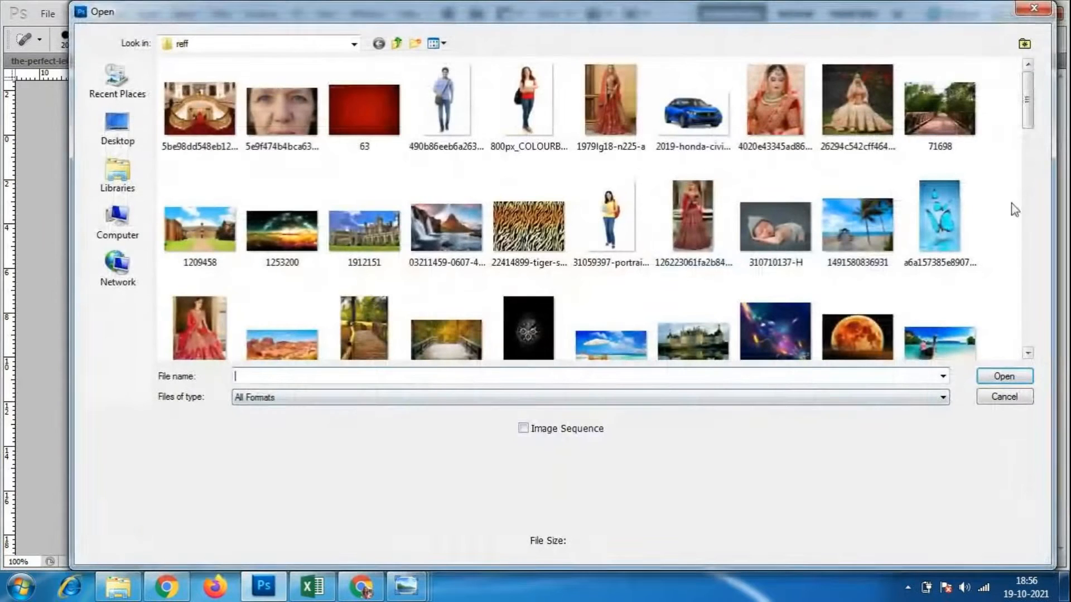
pyautogui.moveTo(1026, 96); pyautogui.dragTo(1016, 296)
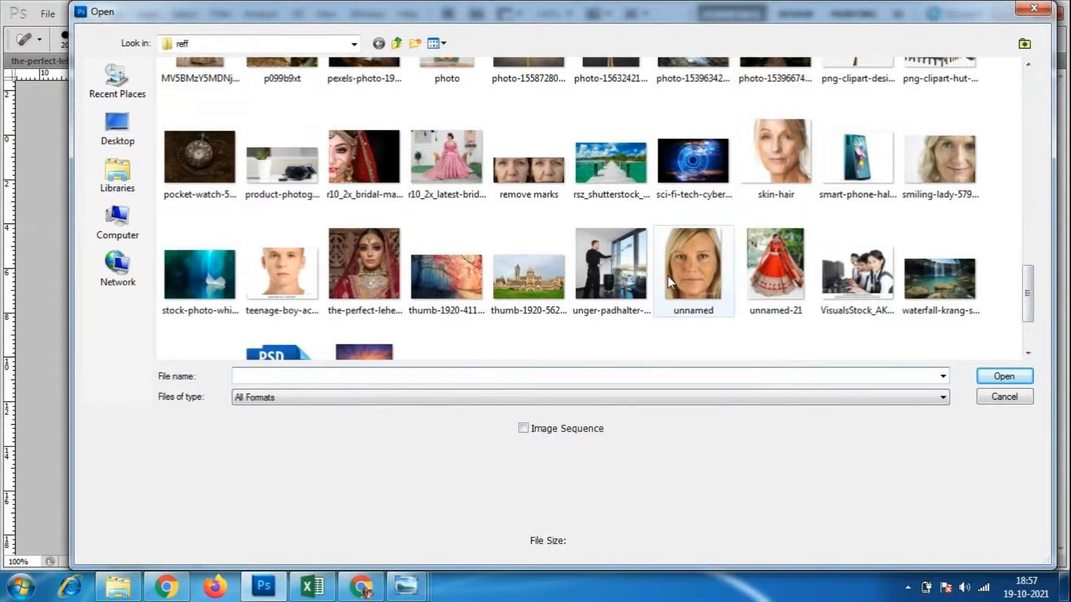
pyautogui.click(803, 154)
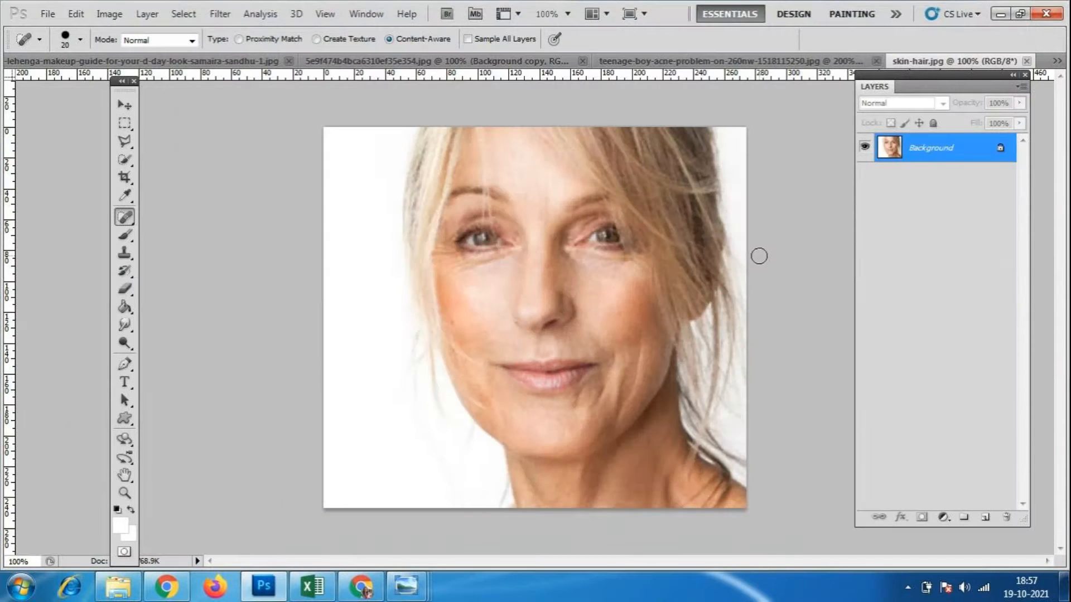
# - Duplicate the Background layer of the skin-hair portrait, keeping the suggested name
pyautogui.rightClick(913, 151)
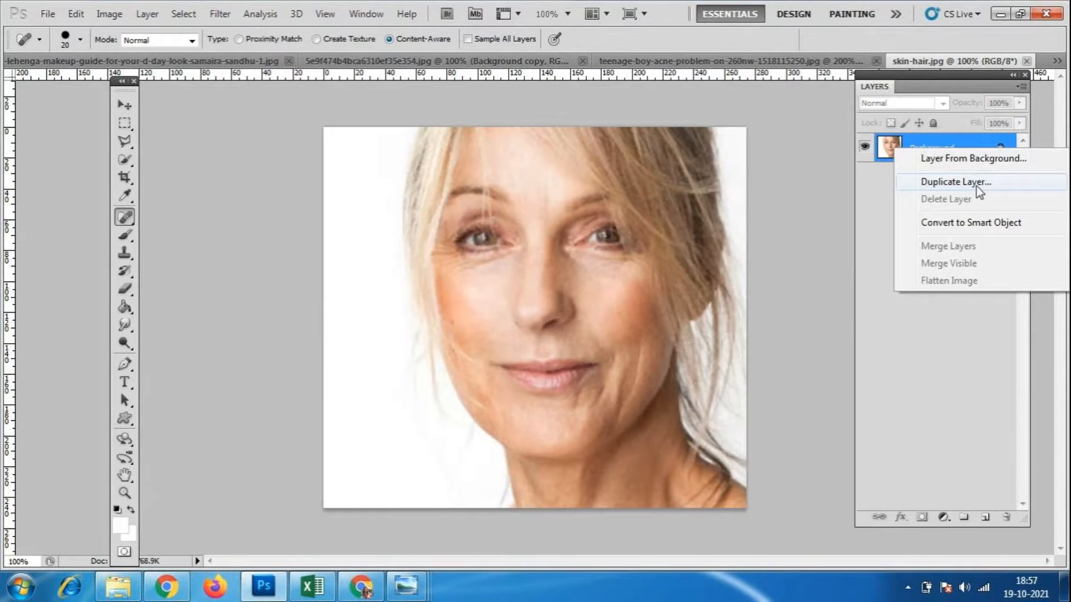
pyautogui.click(979, 184)
pyautogui.click(669, 175)
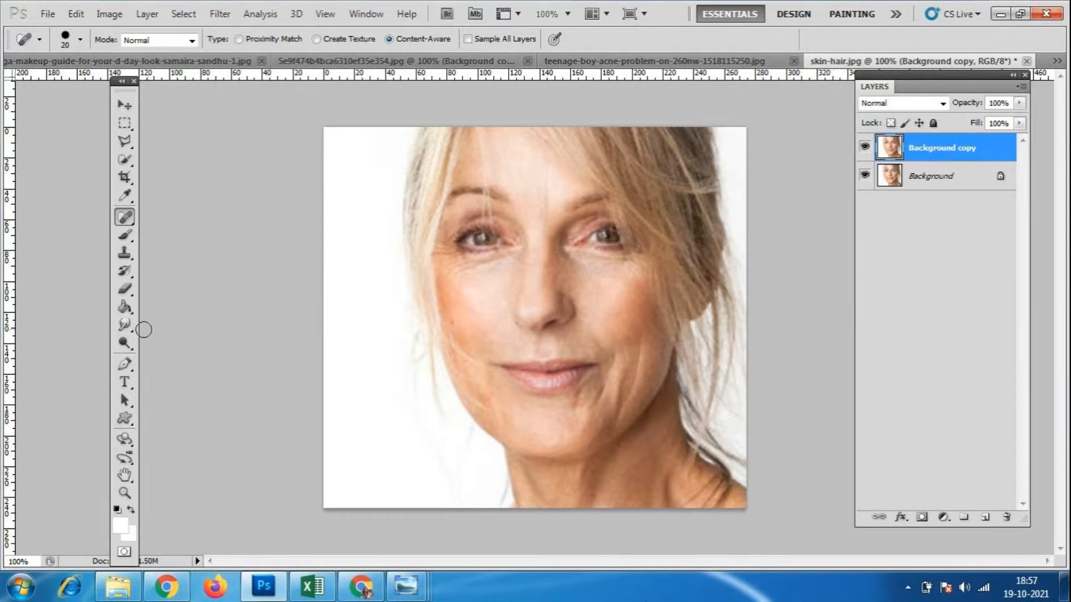
# - Select the left half of the portrait up to the nose's centre with the Rectangular Marquee and copy it onto a new layer
pyautogui.click(125, 123)
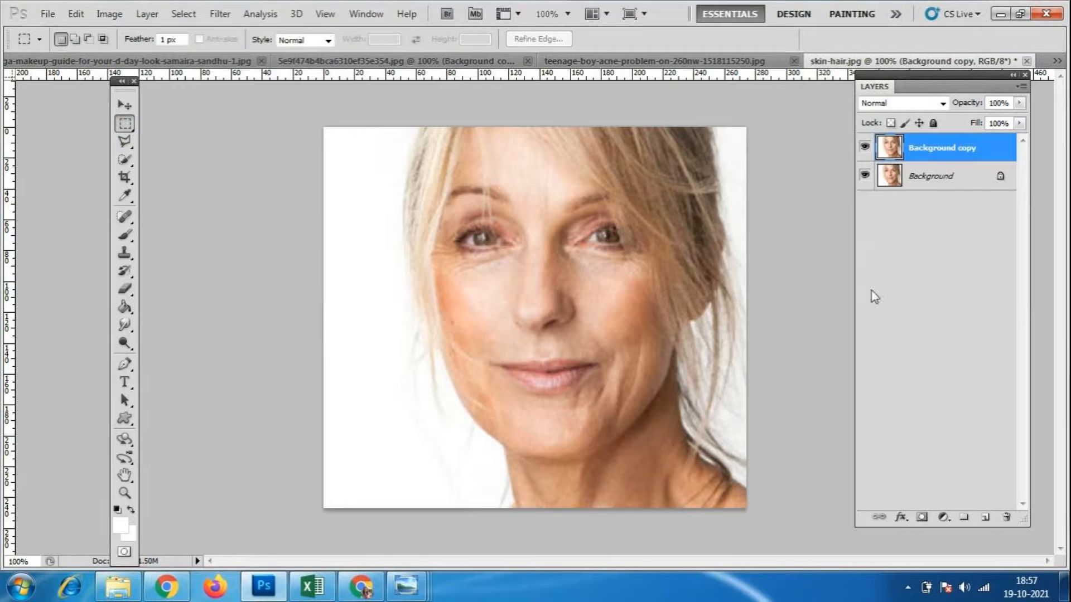
pyautogui.moveTo(541, 123); pyautogui.dragTo(767, 522)
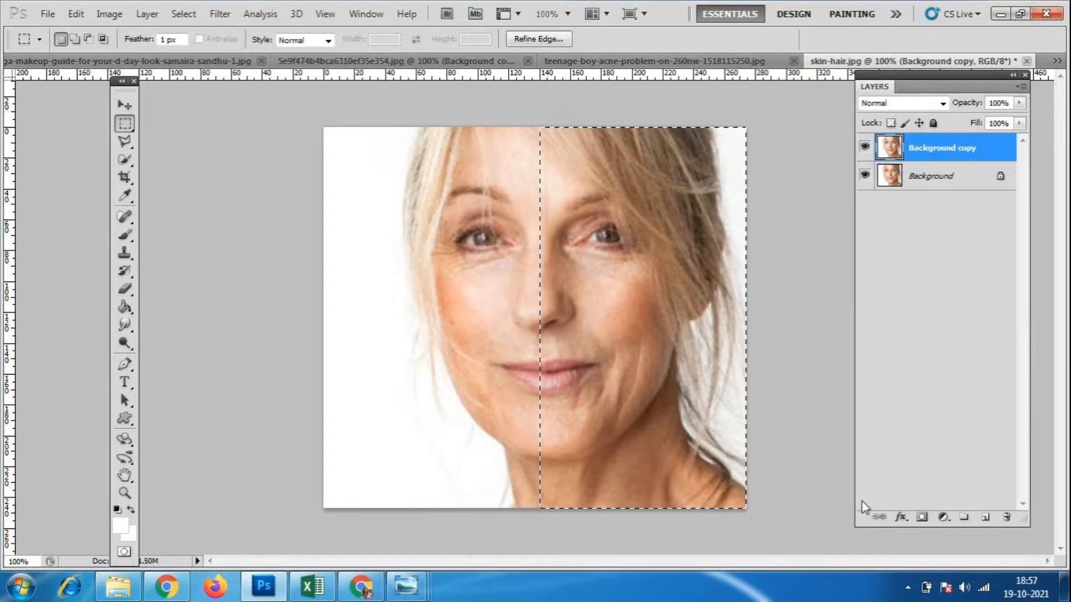
pyautogui.click(821, 484)
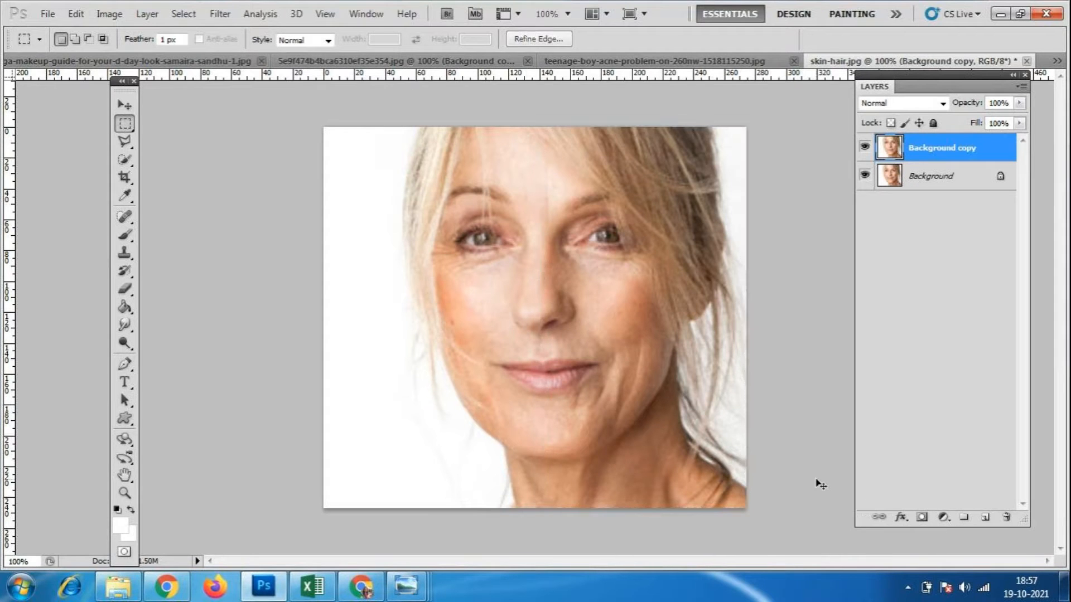
pyautogui.moveTo(324, 128); pyautogui.dragTo(541, 532)
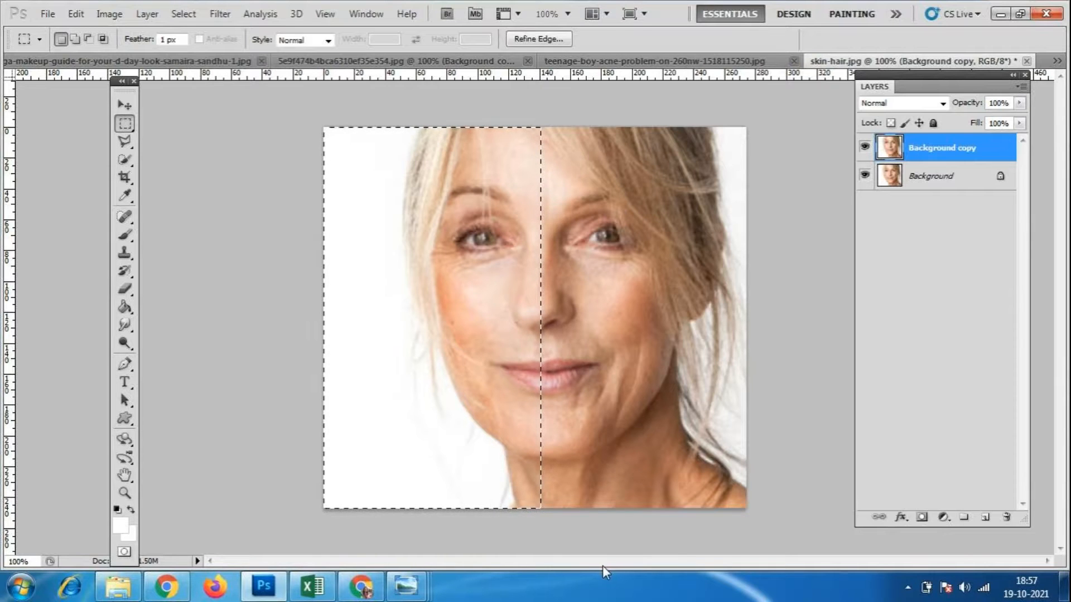
pyautogui.hotkey('ctrl', 'j')
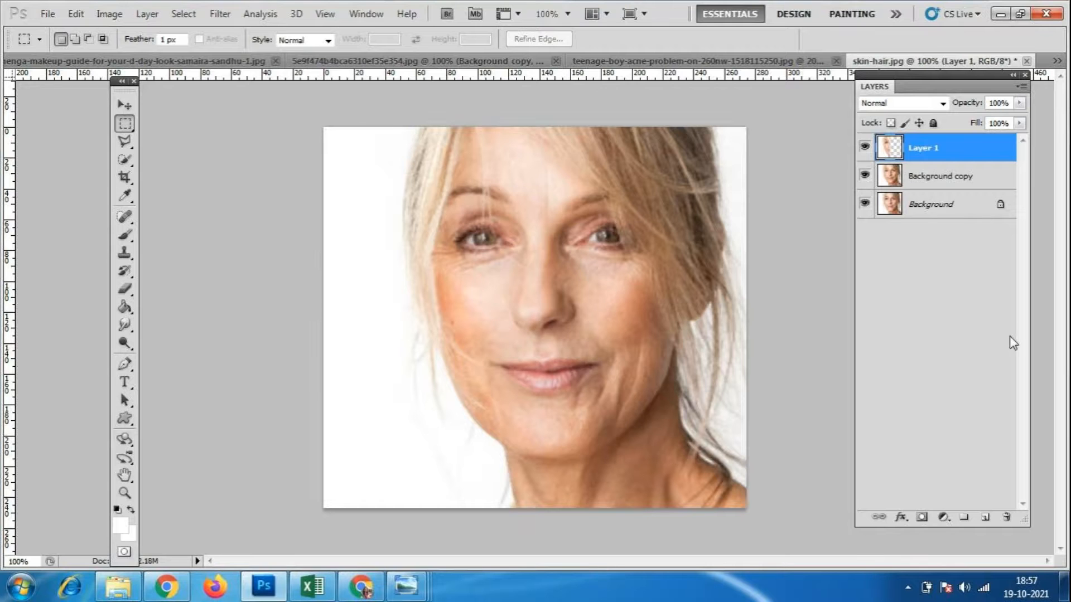
pyautogui.click(865, 206)
pyautogui.click(865, 175)
# - Heal the wrinkles below the outer corner of the left-half eye with the Spot Healing Brush
pyautogui.hotkey('ctrl', '+')
pyautogui.scroll(5, 424, 247)
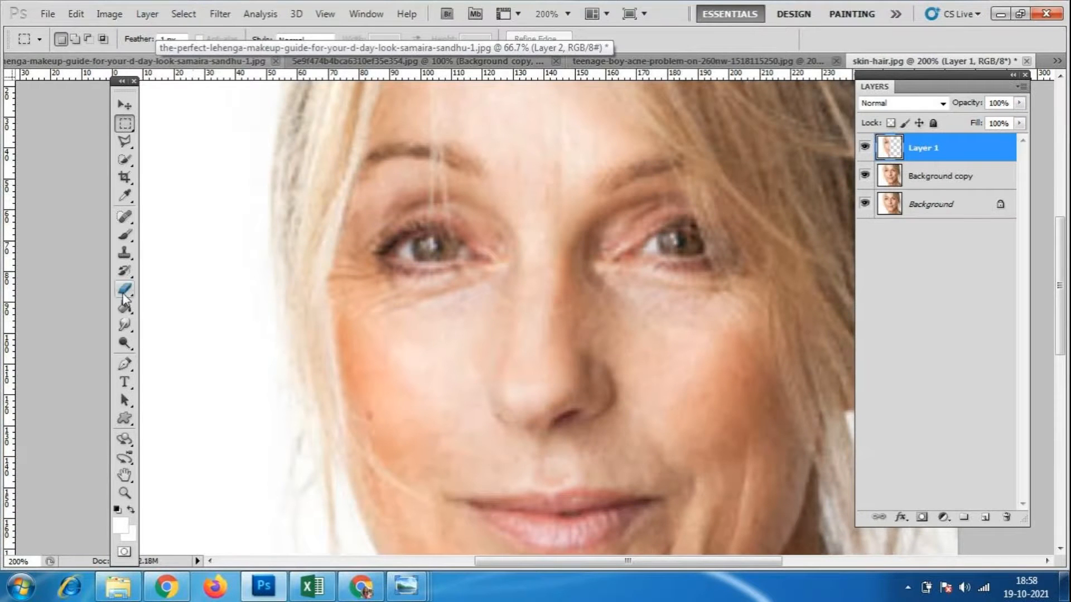
pyautogui.click(125, 253)
pyautogui.click(126, 218)
pyautogui.click(126, 217)
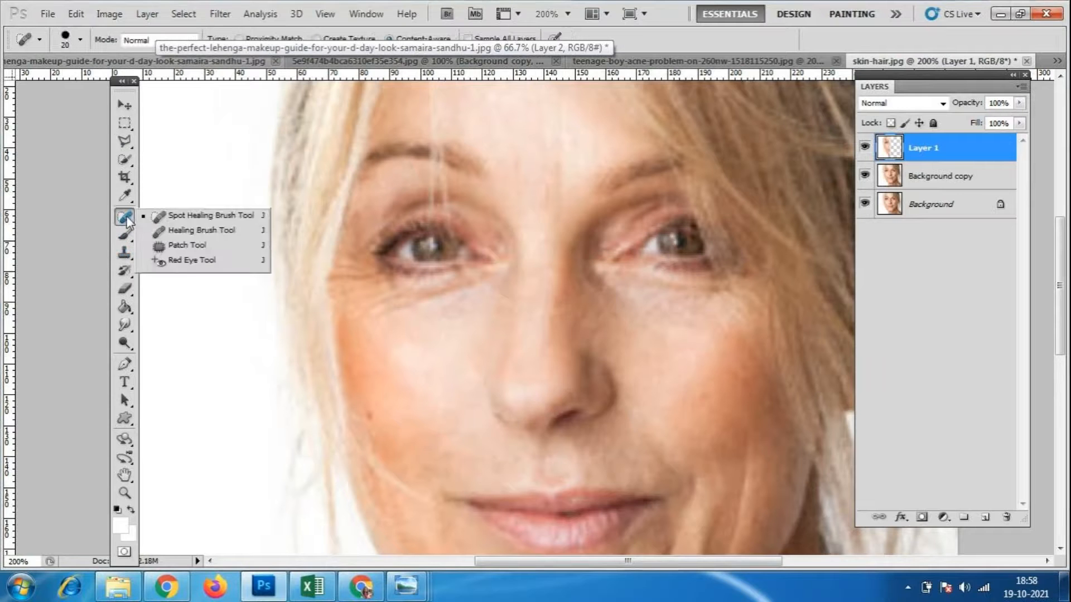
pyautogui.click(167, 212)
pyautogui.click(380, 313)
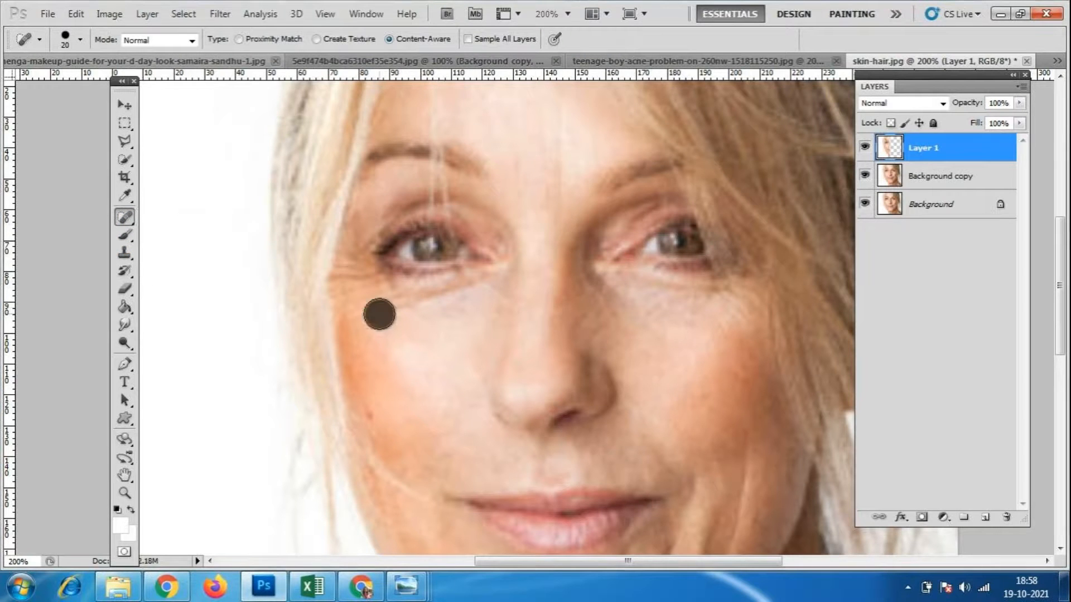
pyautogui.click(389, 308)
pyautogui.click(400, 310)
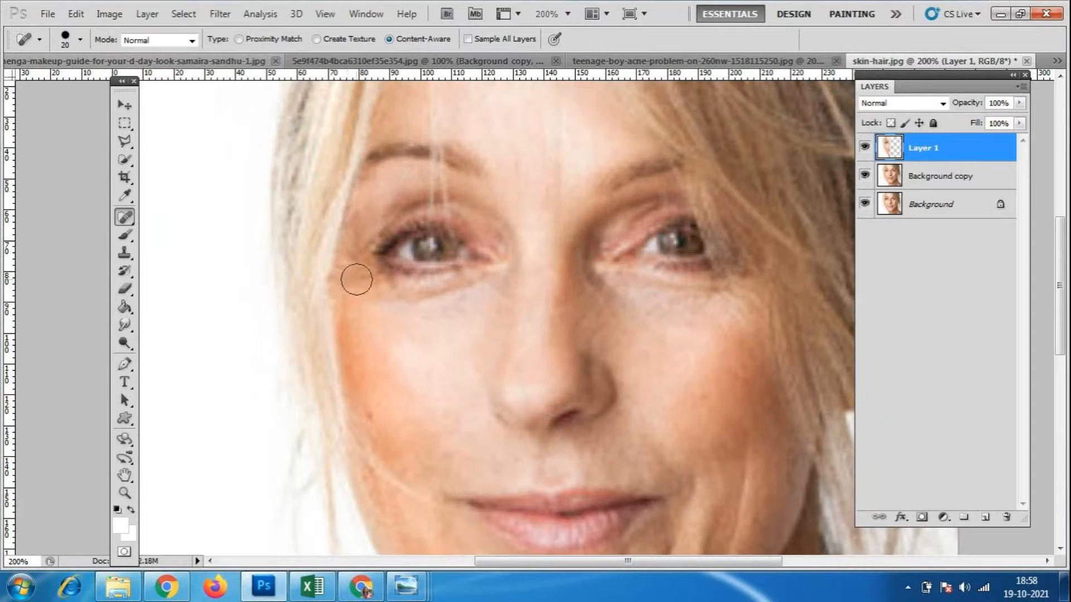
# - Heal the remaining fine lines under the left-half eye, from the outer corner towards the nose
pyautogui.click(387, 302)
pyautogui.click(415, 306)
pyautogui.click(444, 300)
pyautogui.click(425, 300)
pyautogui.click(386, 303)
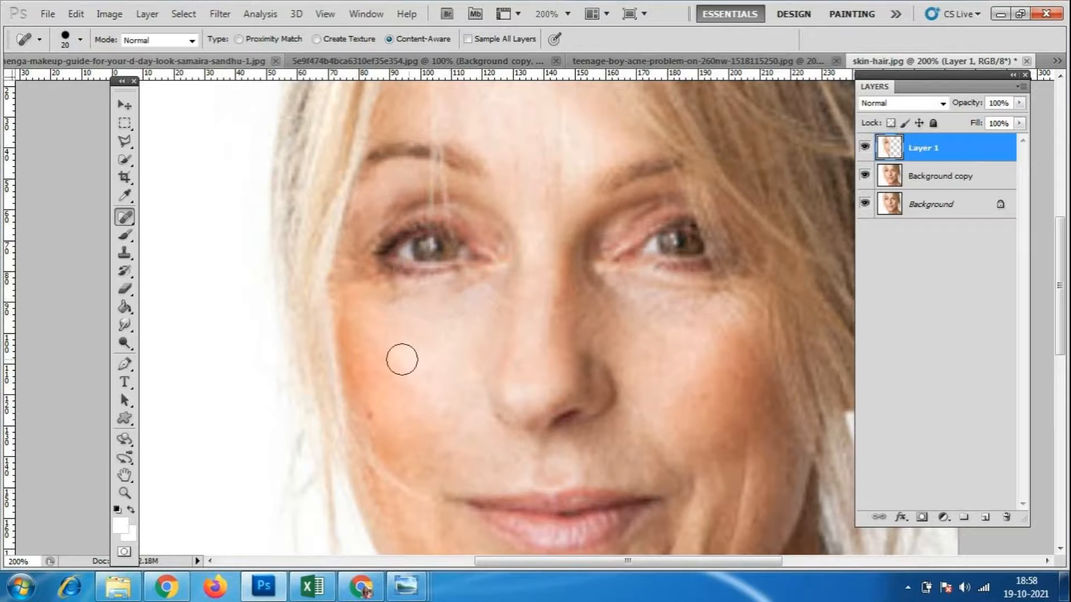
pyautogui.click(392, 304)
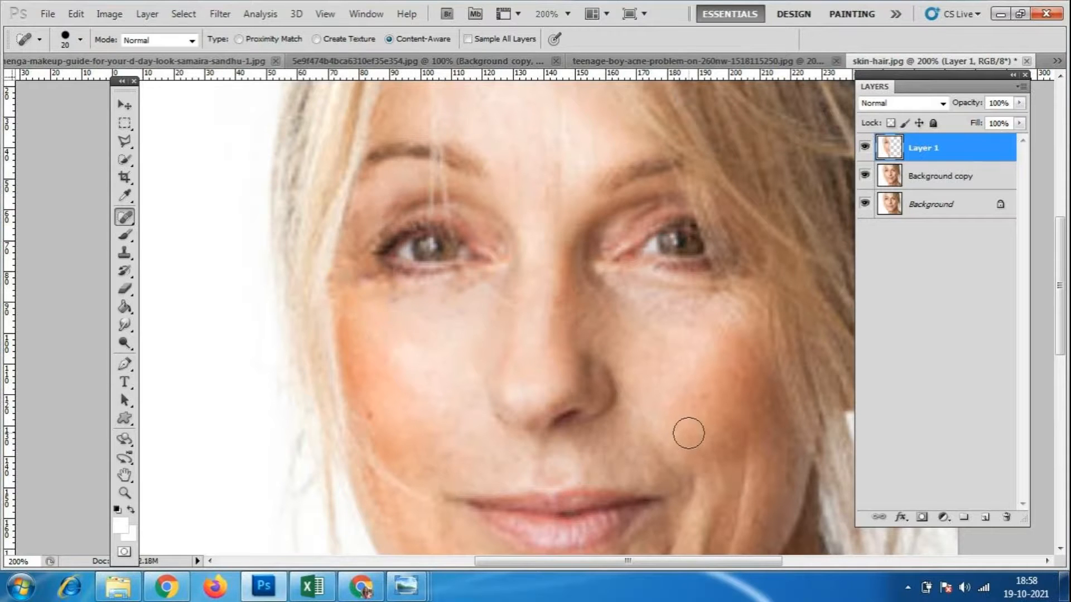
# - Heal marks on the lower cheek and chin, and toggle the two background layers' visibility to check the retouched half
pyautogui.hotkey('ctrl', '-')
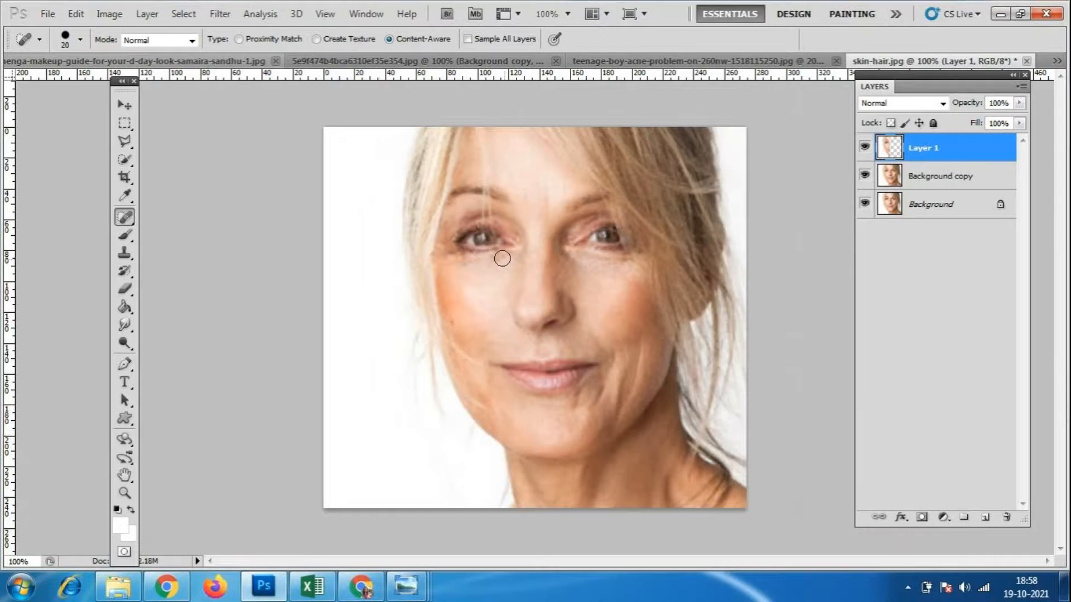
pyautogui.click(484, 392)
pyautogui.click(473, 401)
pyautogui.click(576, 413)
pyautogui.click(598, 407)
pyautogui.click(866, 179)
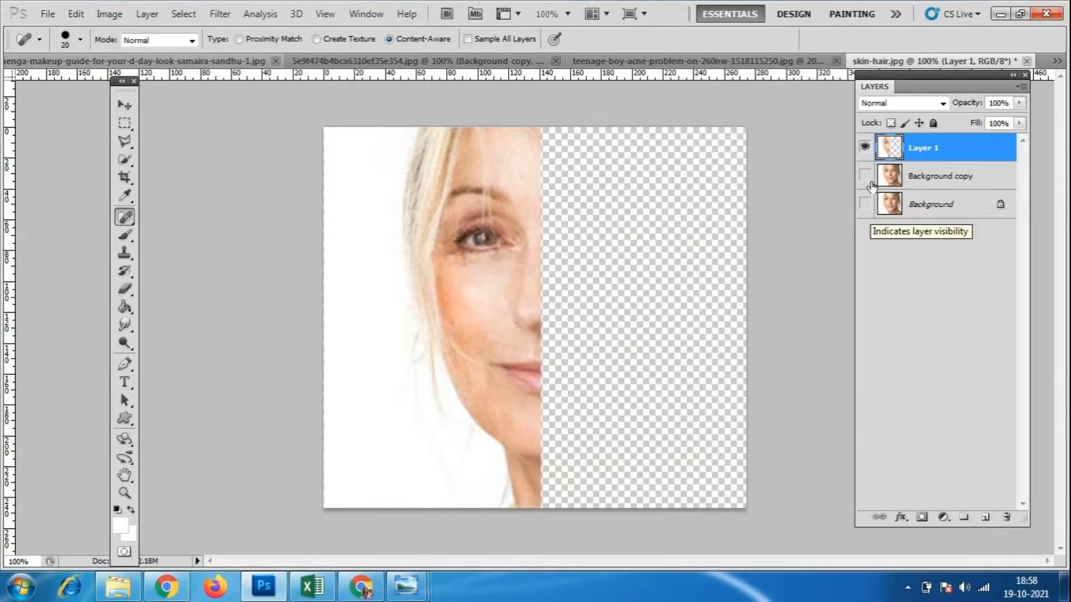
pyautogui.click(481, 215)
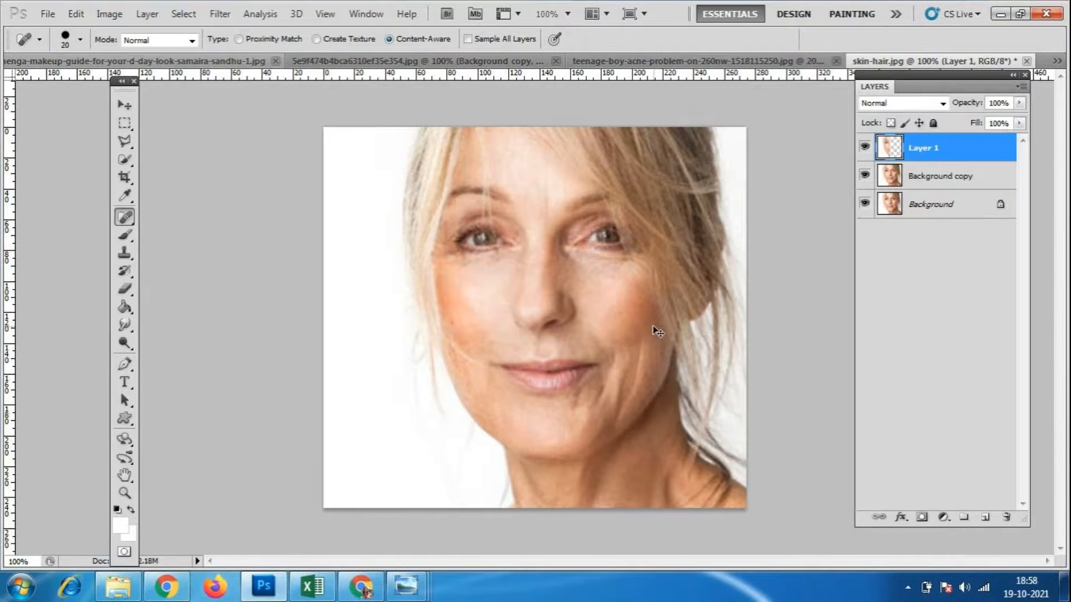
# - Heal the inner upper eyelid, the dark spot on the cheek and the skin above the mouth corner on the left half
pyautogui.hotkey('ctrl', '-')
pyautogui.hotkey('ctrl', '+')
pyautogui.hotkey('ctrl', '+')
pyautogui.scroll(1, 512, 256)
pyautogui.scroll(1, 512, 256)
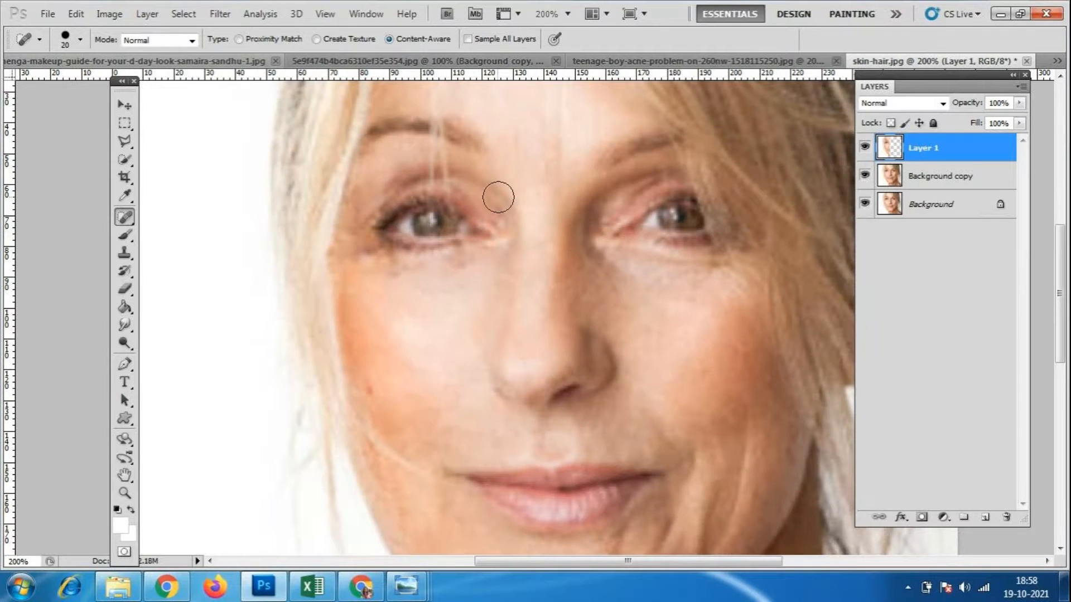
pyautogui.click(465, 167)
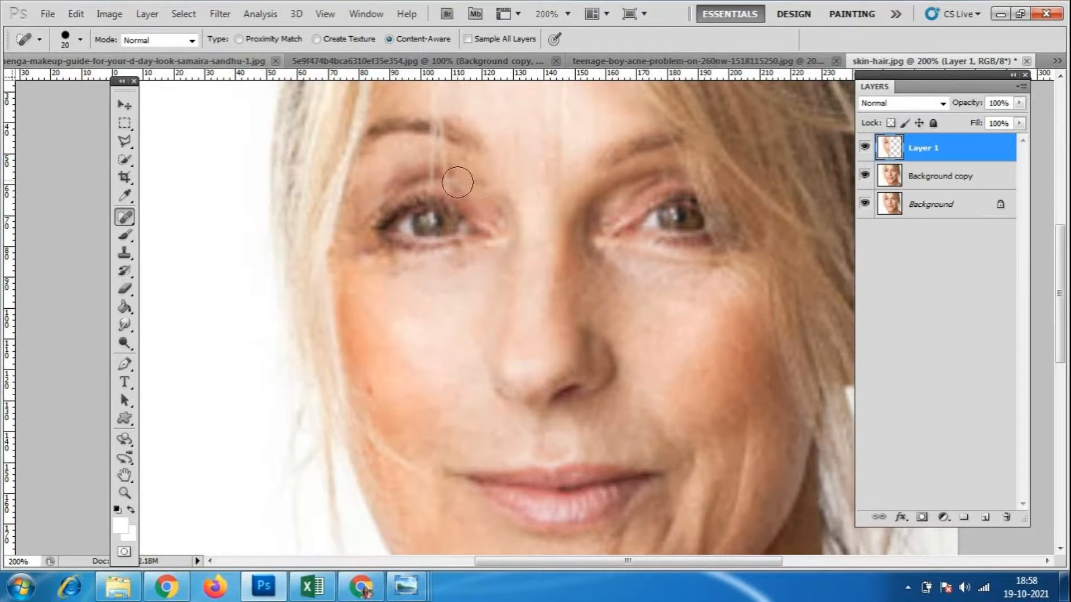
pyautogui.click(472, 162)
pyautogui.click(484, 181)
pyautogui.click(370, 380)
pyautogui.click(481, 429)
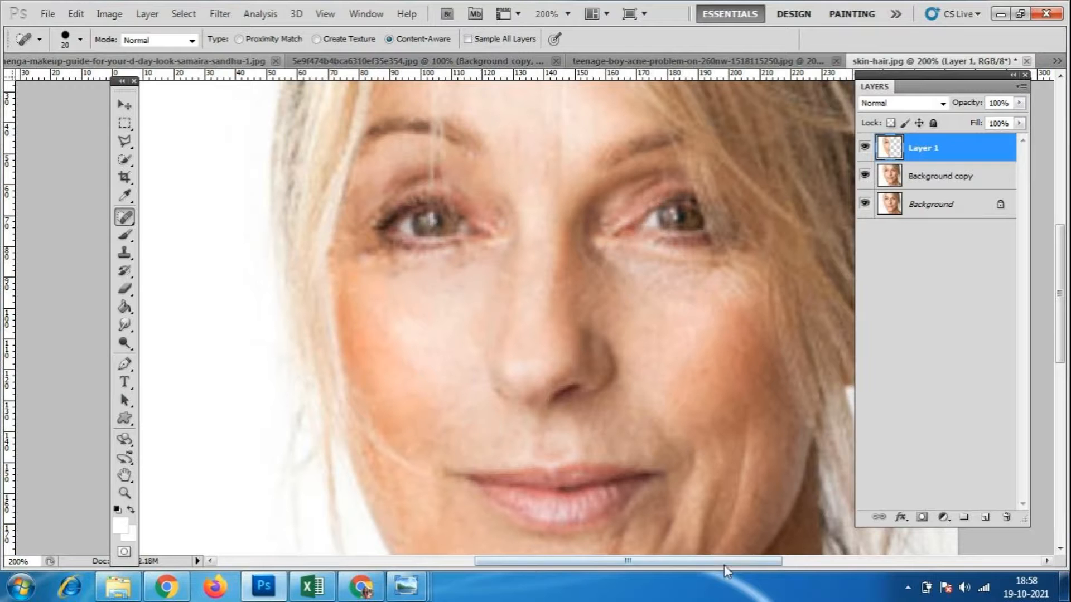
# - Heal the dark blotches left under the left-half eye and beside its outer corner
pyautogui.scroll(-1, 518, 373)
pyautogui.click(462, 255)
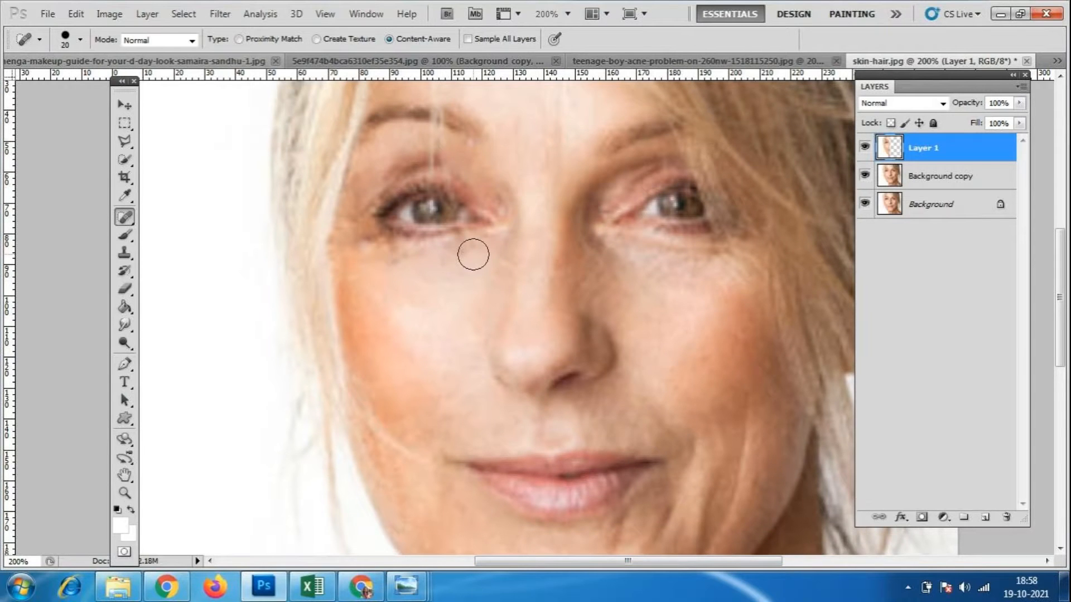
pyautogui.click(394, 258)
pyautogui.click(364, 247)
pyautogui.scroll(-3, 489, 355)
pyautogui.scroll(-3, 489, 355)
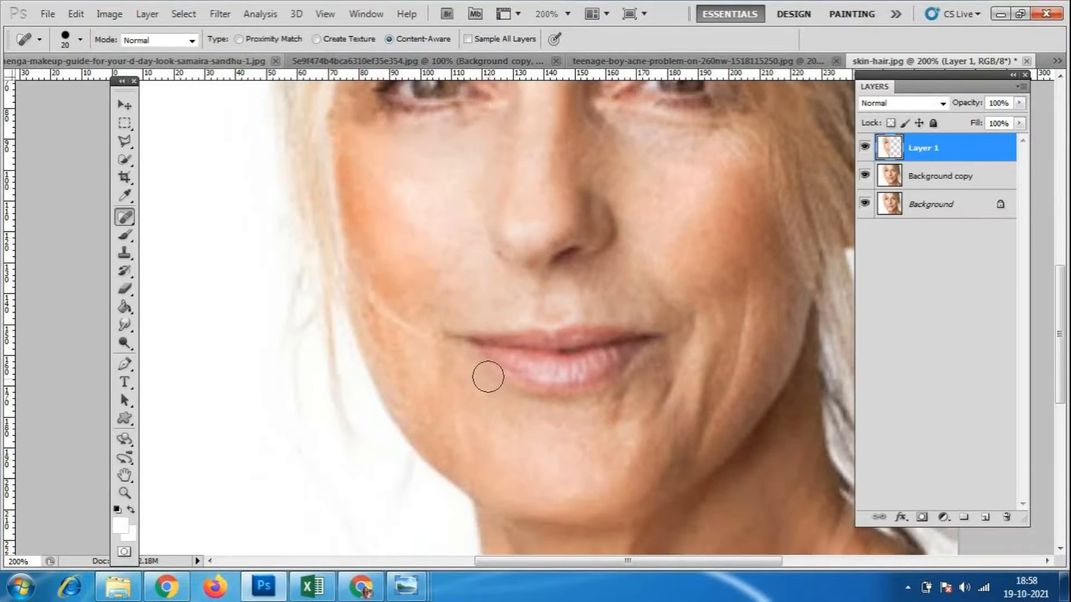
pyautogui.scroll(3, 478, 364)
pyautogui.scroll(3, 478, 364)
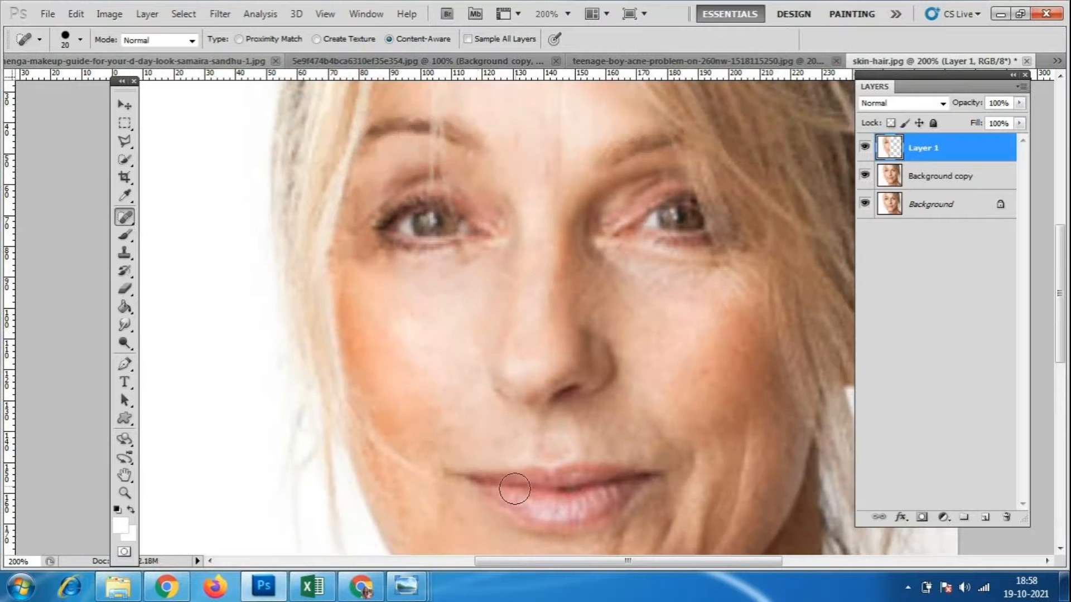
# - Retouch the inner corner, upper eyelid crease and outer edge of the left-half eye with the Spot Healing Brush
pyautogui.click(497, 216)
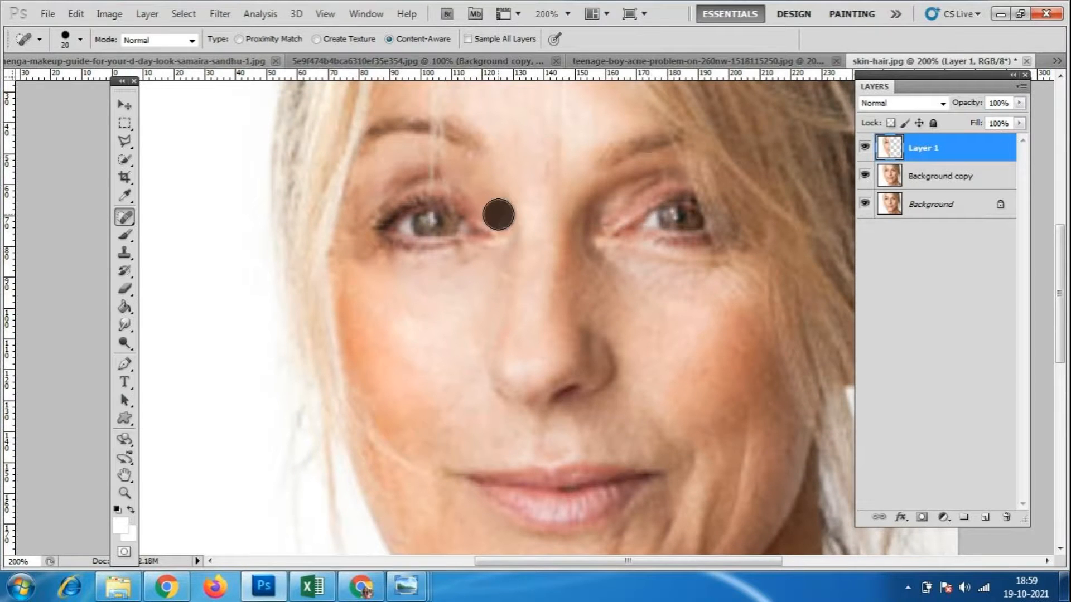
pyautogui.click(422, 171)
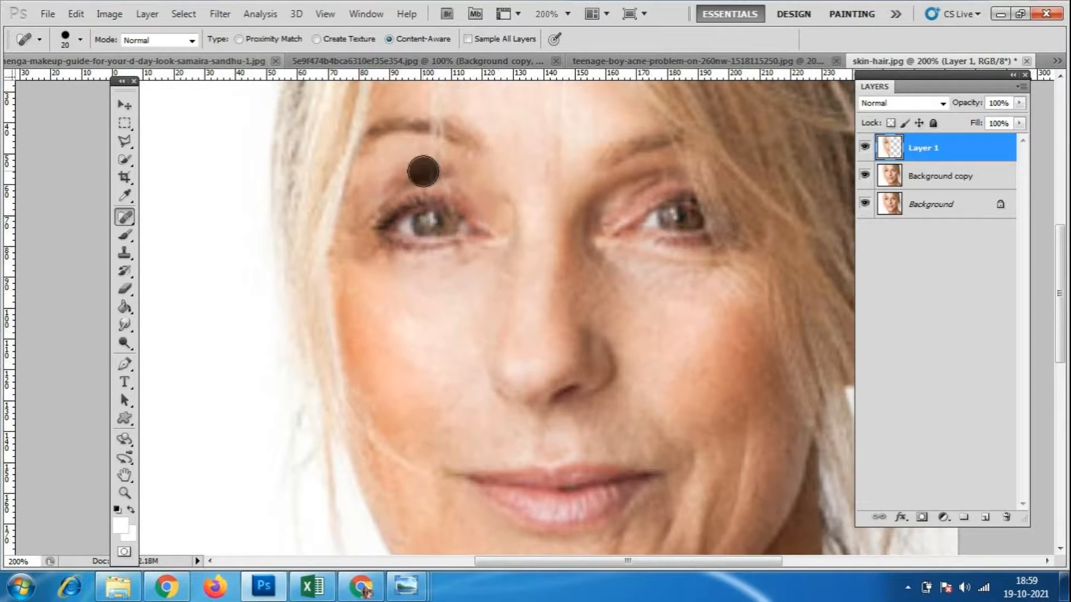
pyautogui.click(368, 201)
pyautogui.click(411, 177)
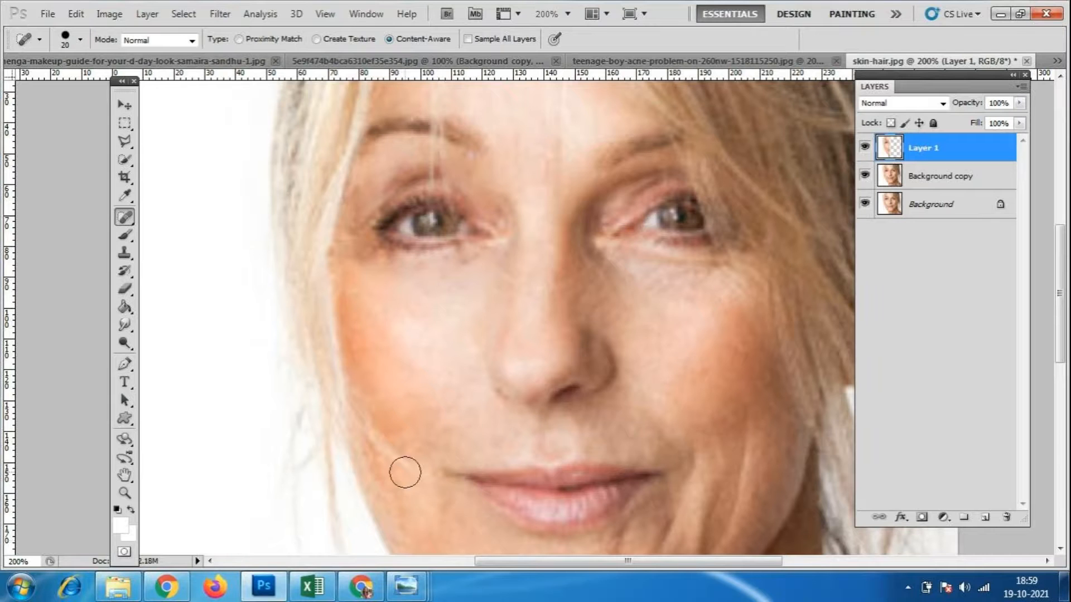
# - Remove the stray hair strand crossing the lower cheek on the left half with the Spot Healing Brush
pyautogui.click(384, 454)
pyautogui.click(372, 441)
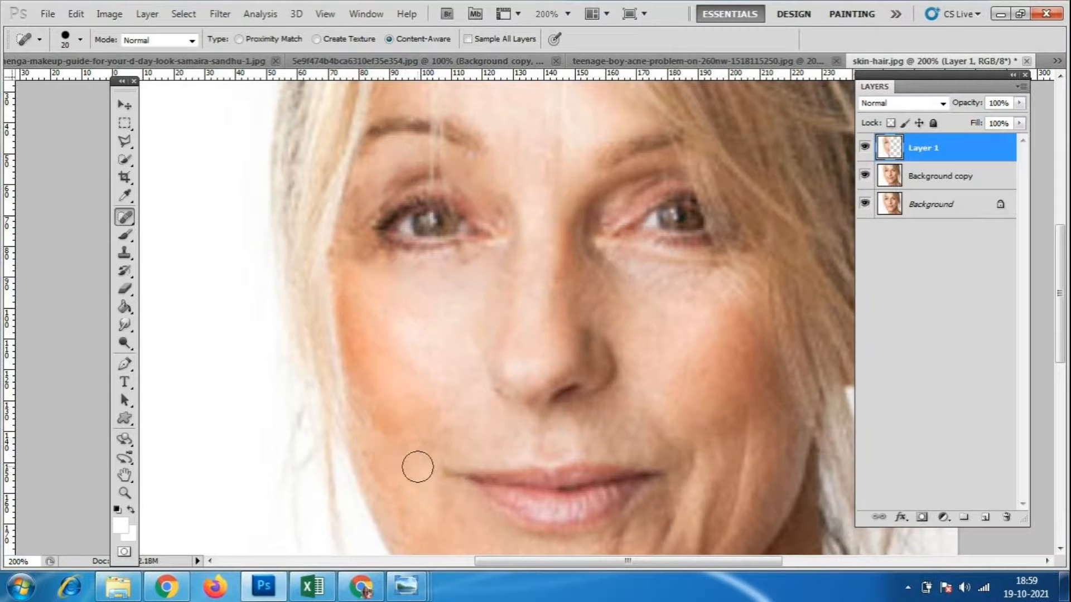
pyautogui.click(370, 424)
pyautogui.click(366, 411)
pyautogui.click(397, 460)
pyautogui.click(382, 432)
pyautogui.click(398, 504)
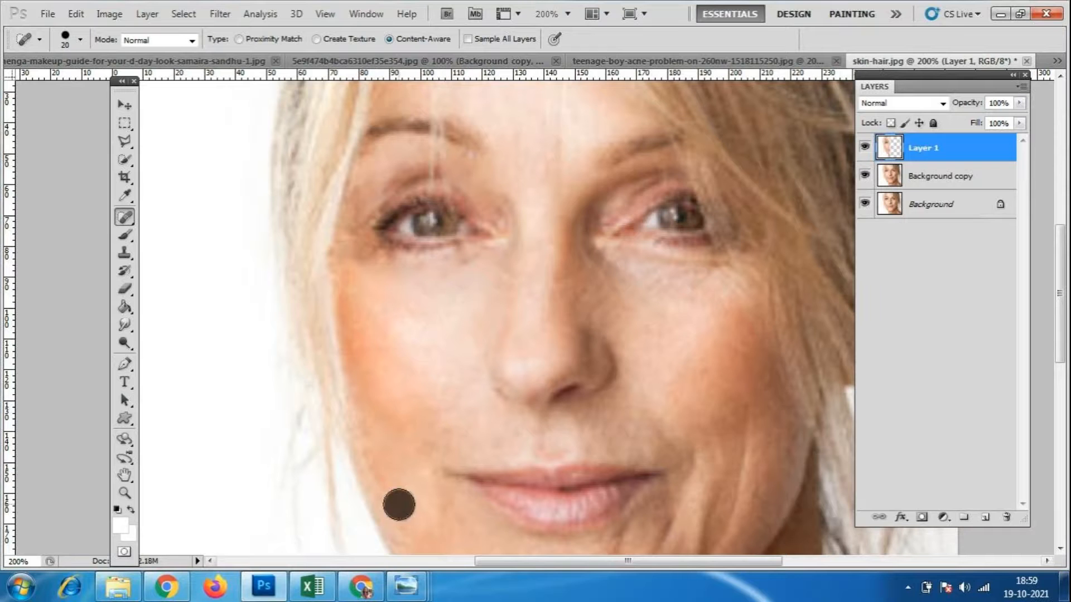
pyautogui.click(371, 462)
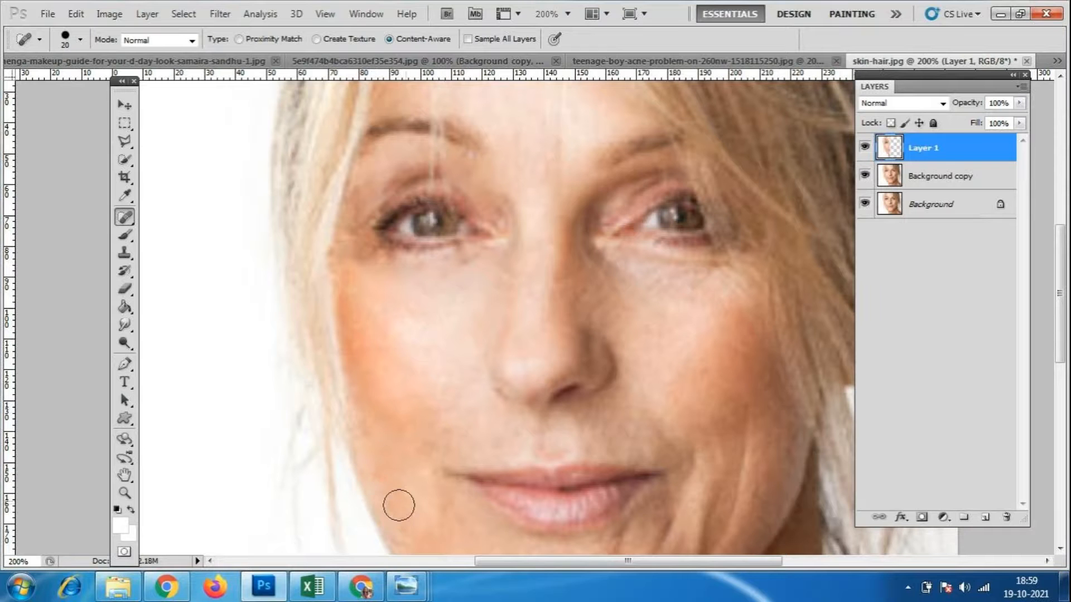
# - Remove the stray hair strands crossing the forehead, then those on the left-half upper eyelid with the Spot Healing Brush at size 15
pyautogui.scroll(5, 540, 241)
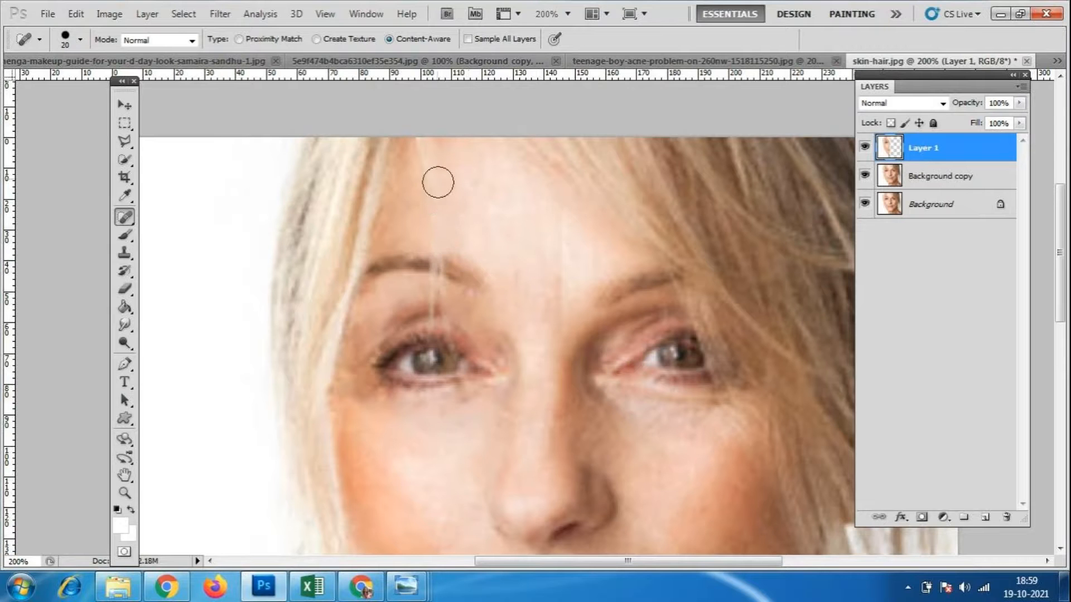
pyautogui.click(422, 146)
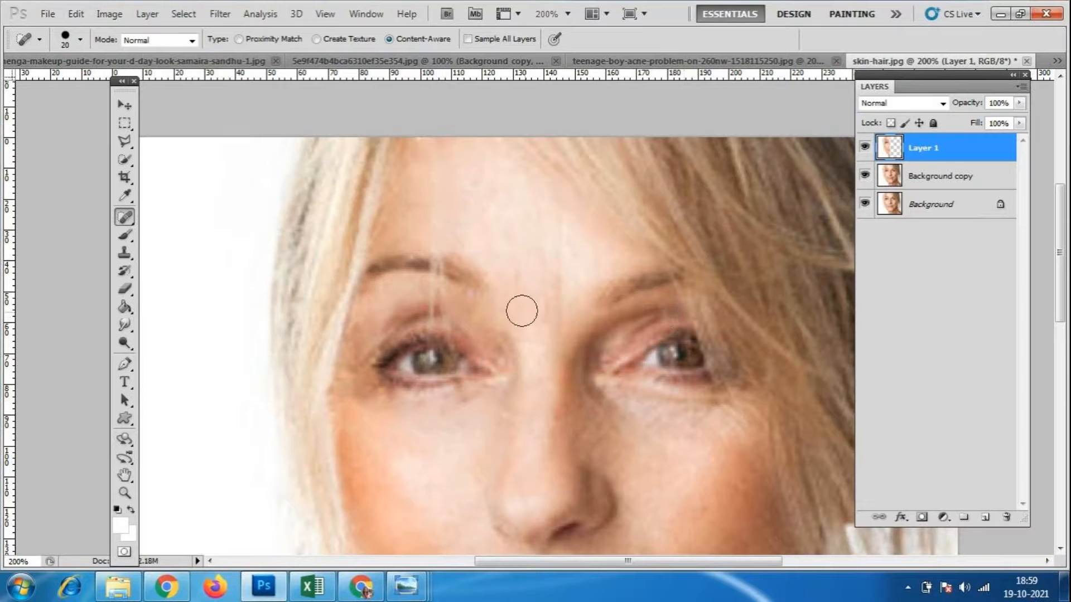
pyautogui.press('[')
pyautogui.press('[')
pyautogui.press('[')
pyautogui.press(']')
pyautogui.press(']')
pyautogui.click(440, 298)
pyautogui.click(430, 296)
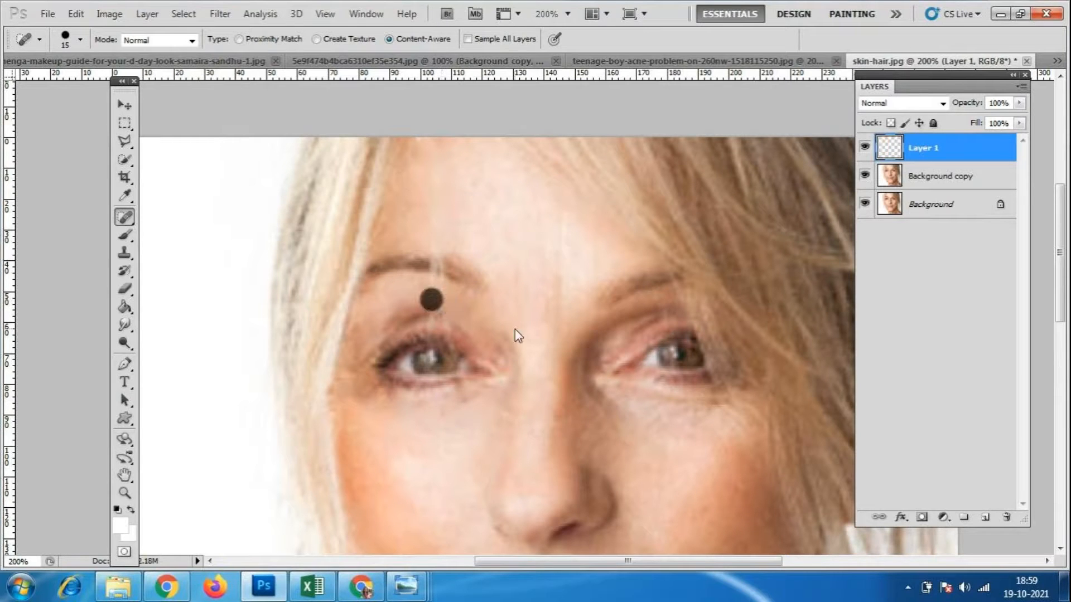
pyautogui.click(426, 302)
pyautogui.click(435, 292)
pyautogui.click(440, 290)
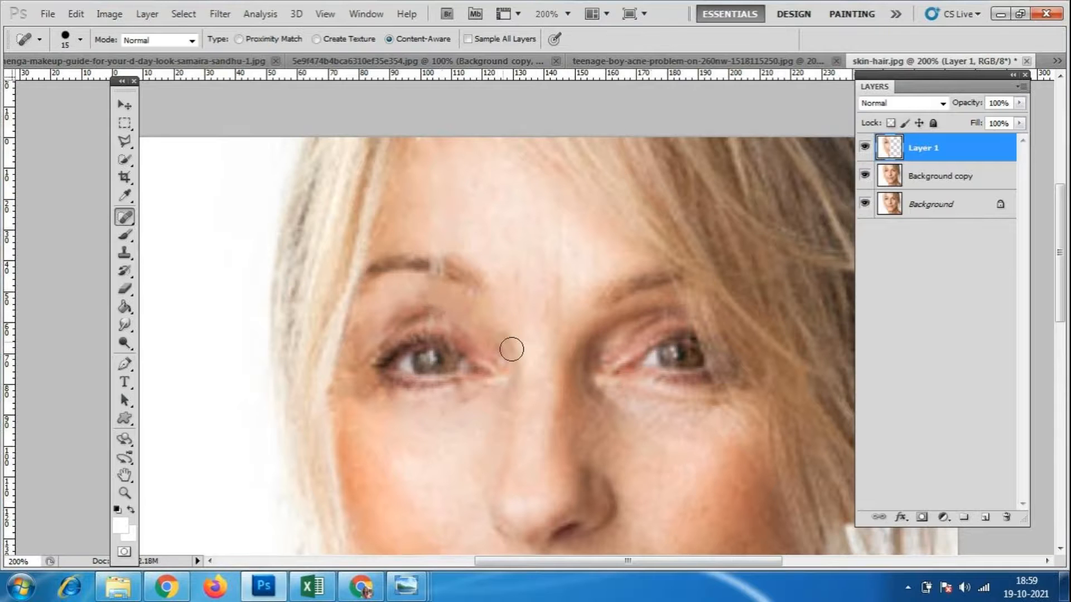
# - Try to lighten the left half of the portrait with the Dodge tool on midtones at 25% exposure and brush size 175
pyautogui.scroll(-1, 496, 343)
pyautogui.scroll(-2, 491, 337)
pyautogui.hotkey('ctrl', '-')
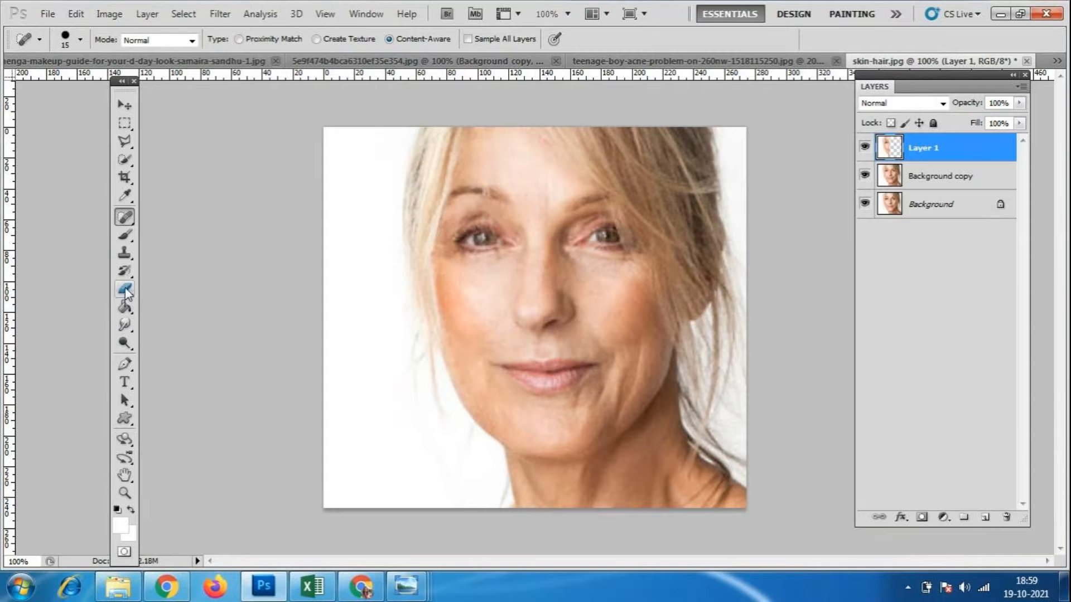
pyautogui.click(123, 343)
pyautogui.moveTo(123, 344); pyautogui.dragTo(176, 342)
pyautogui.moveTo(442, 143)
pyautogui.mouseDown()
pyautogui.moveTo(435, 334)
pyautogui.moveTo(454, 108)
pyautogui.moveTo(495, 509)
pyautogui.moveTo(471, 168)
pyautogui.moveTo(480, 552)
pyautogui.mouseUp()
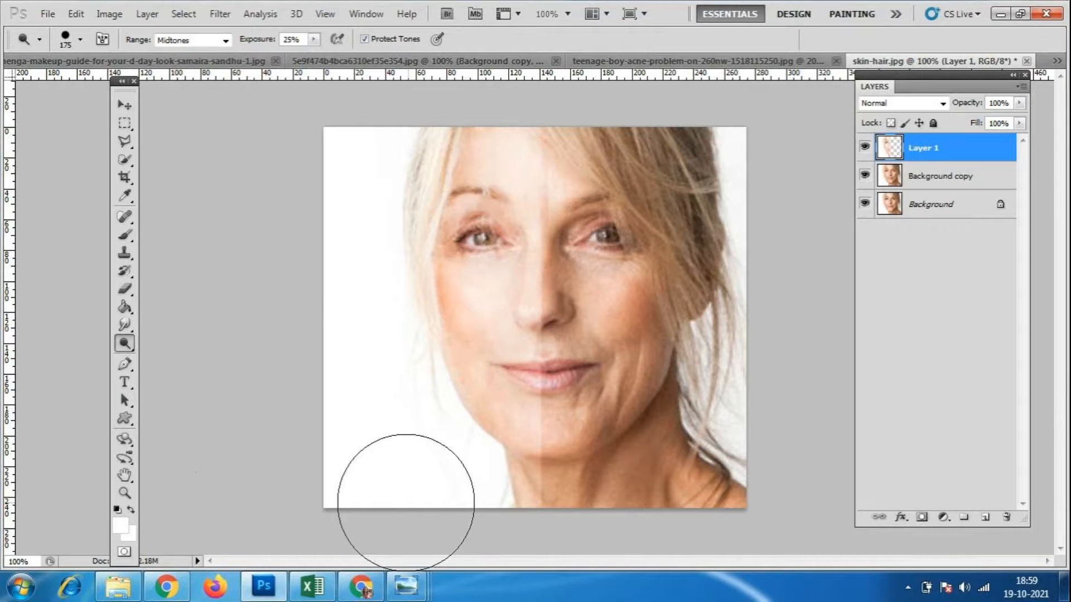
pyautogui.moveTo(455, 363); pyautogui.dragTo(442, 95)
pyautogui.hotkey('ctrl', 'z')
pyautogui.hotkey('ctrl', 'alt', 'z')
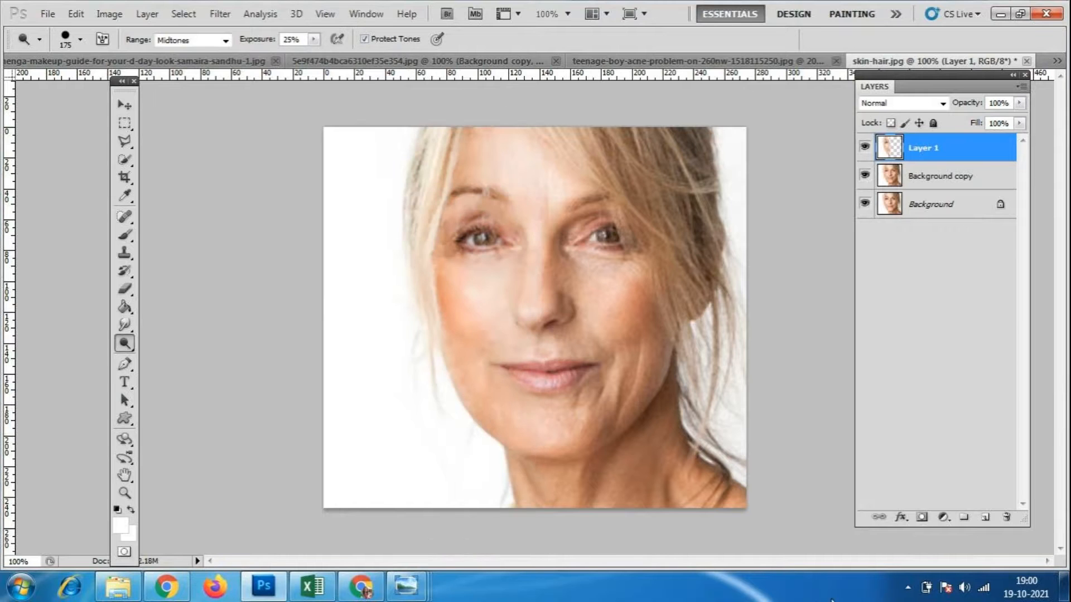
pyautogui.moveTo(479, 535)
pyautogui.mouseDown()
pyautogui.moveTo(454, 318)
pyautogui.moveTo(446, 106)
pyautogui.moveTo(491, 307)
pyautogui.moveTo(488, 567)
pyautogui.mouseUp()
pyautogui.hotkey('ctrl', 'z')
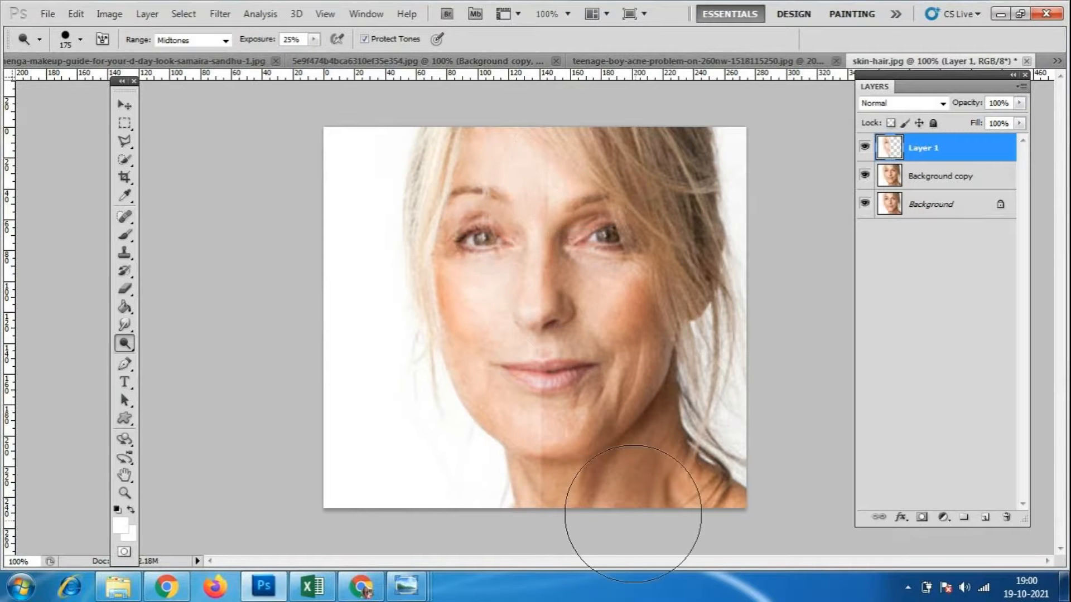
pyautogui.hotkey('ctrl', 'z')
# - Open the smiling-lady portrait from the reff folder
pyautogui.click(56, 14)
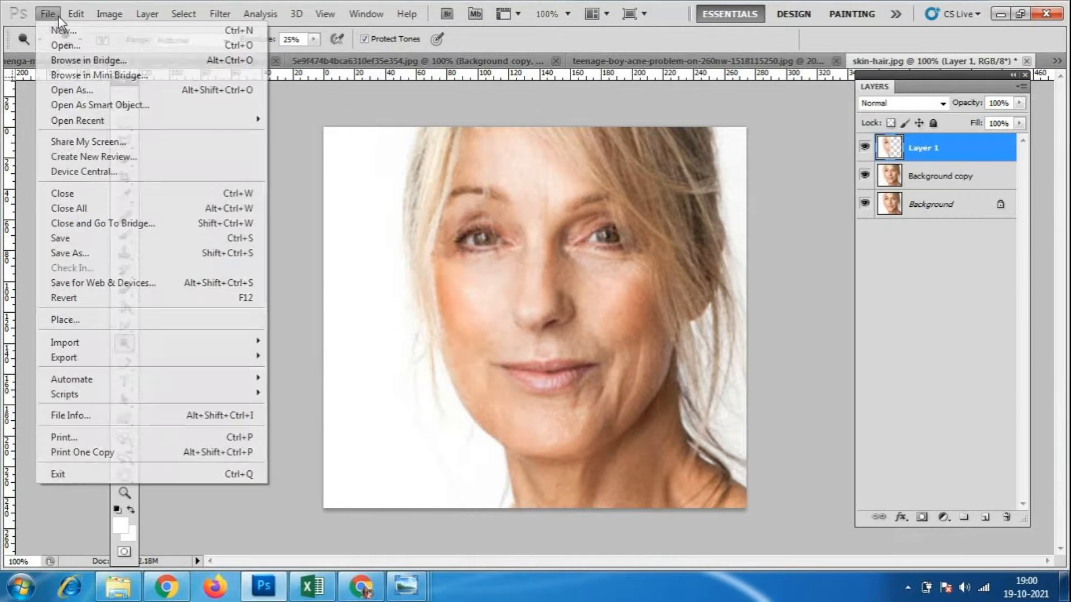
pyautogui.click(56, 50)
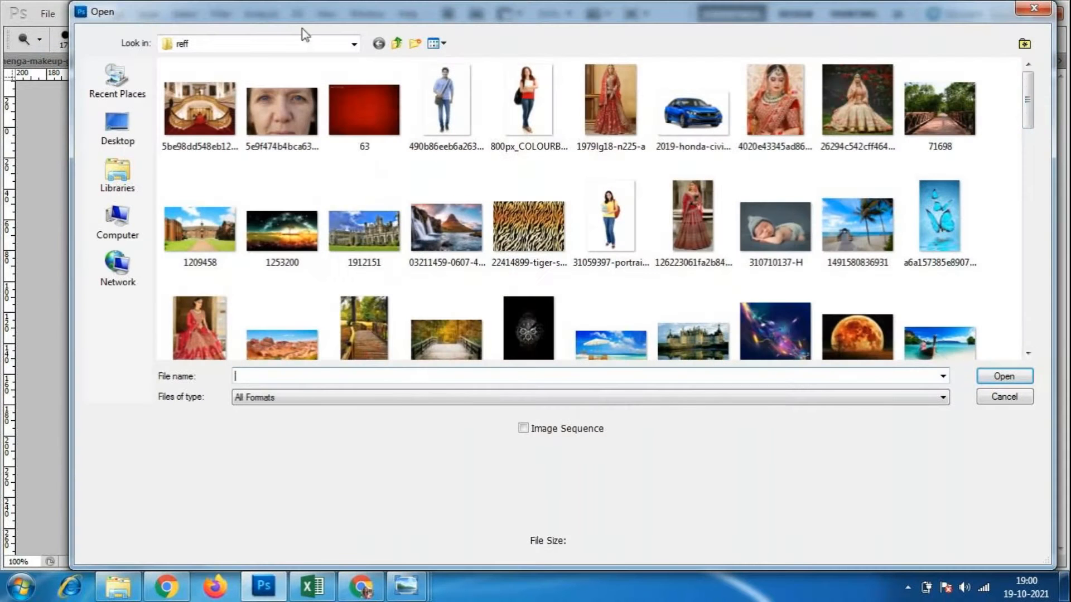
pyautogui.moveTo(1022, 137); pyautogui.dragTo(1048, 364)
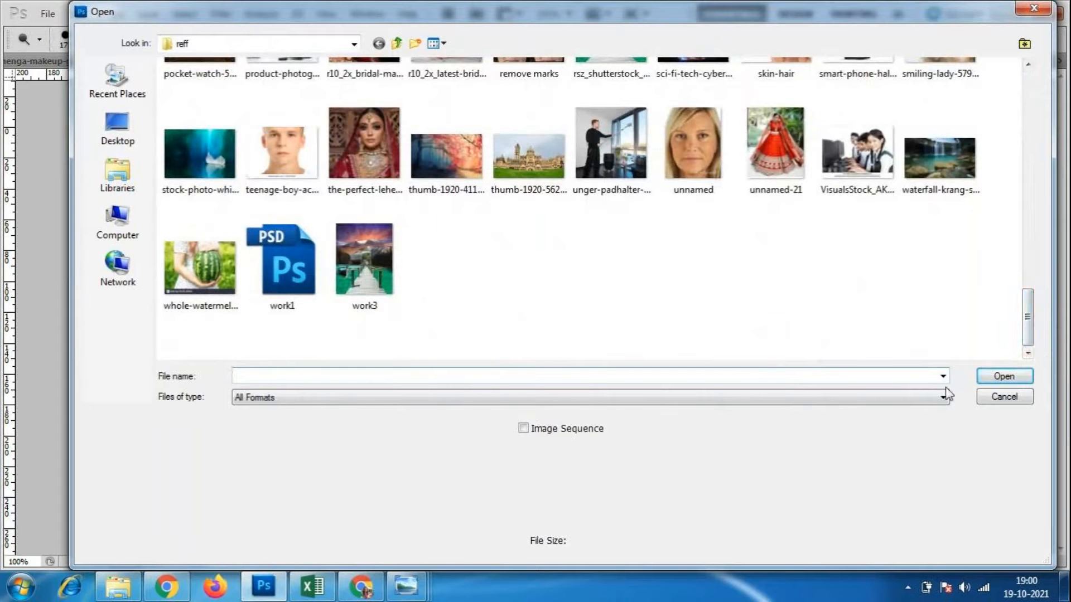
pyautogui.scroll(3, 1028, 329)
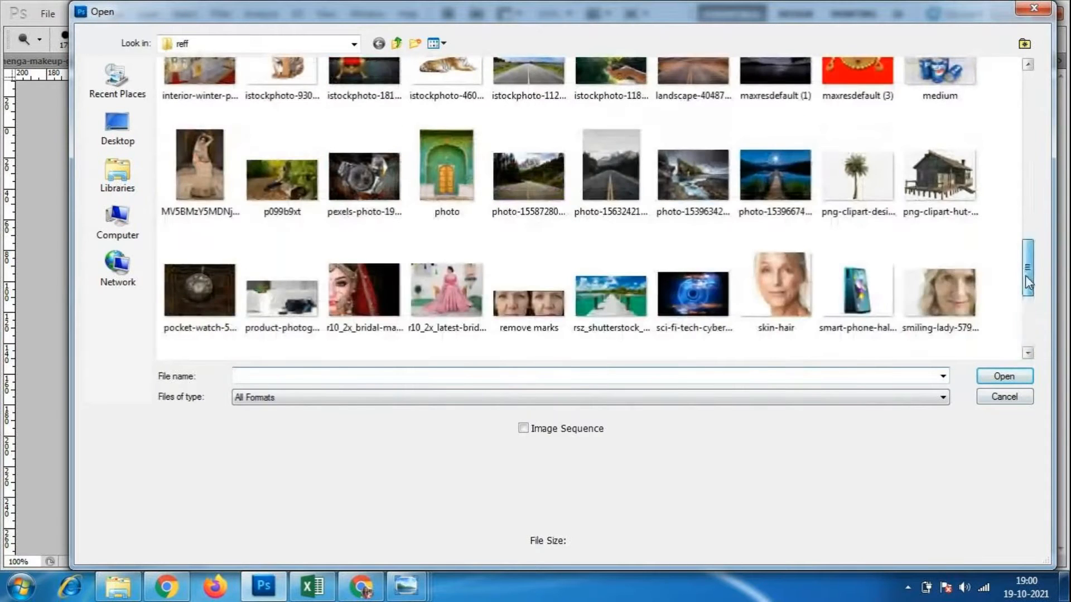
pyautogui.click(955, 303)
pyautogui.click(1002, 376)
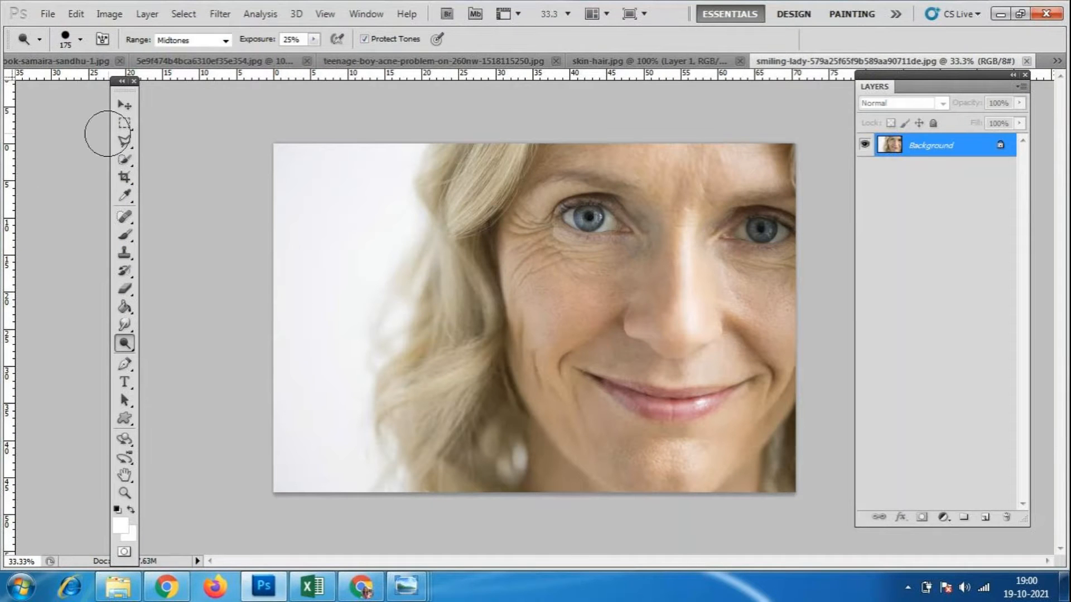
# - Select the left part of the portrait up to the middle of the nose and copy it to a new layer
pyautogui.click(125, 126)
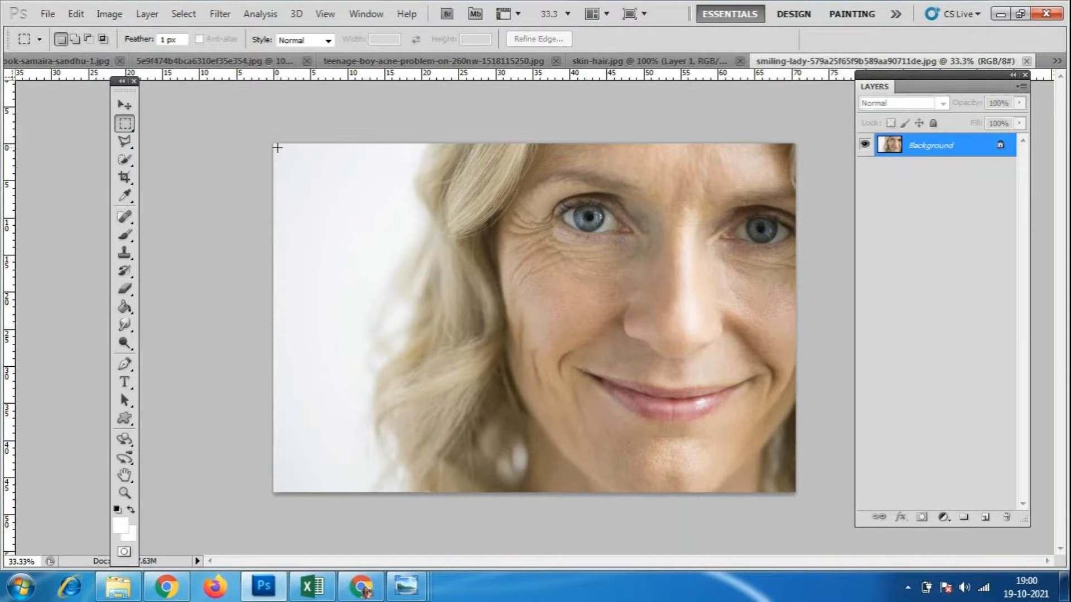
pyautogui.moveTo(664, 467); pyautogui.dragTo(681, 505)
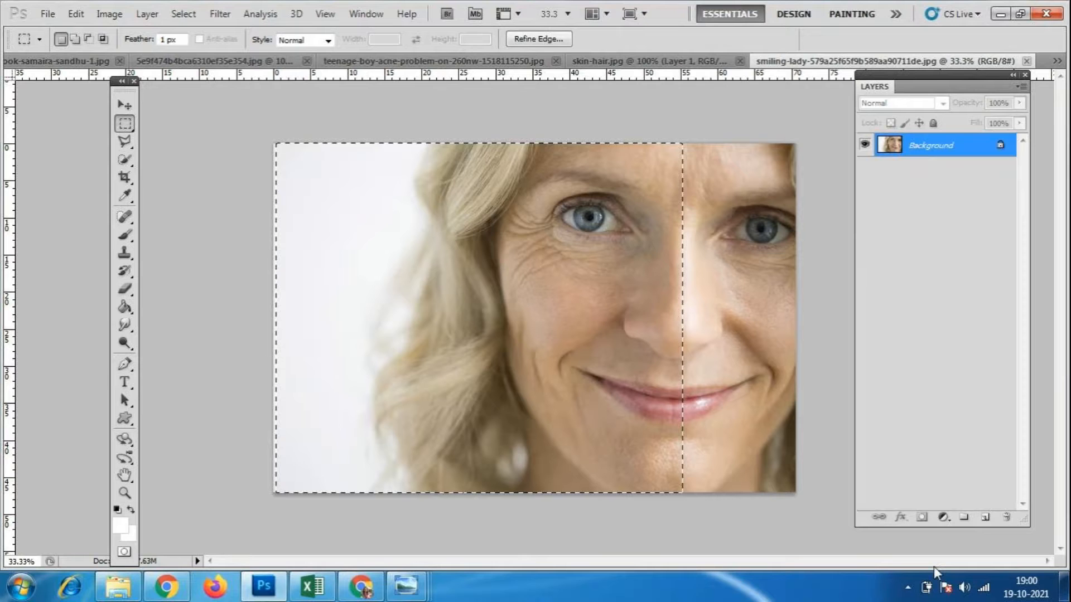
pyautogui.hotkey('ctrl', 'j')
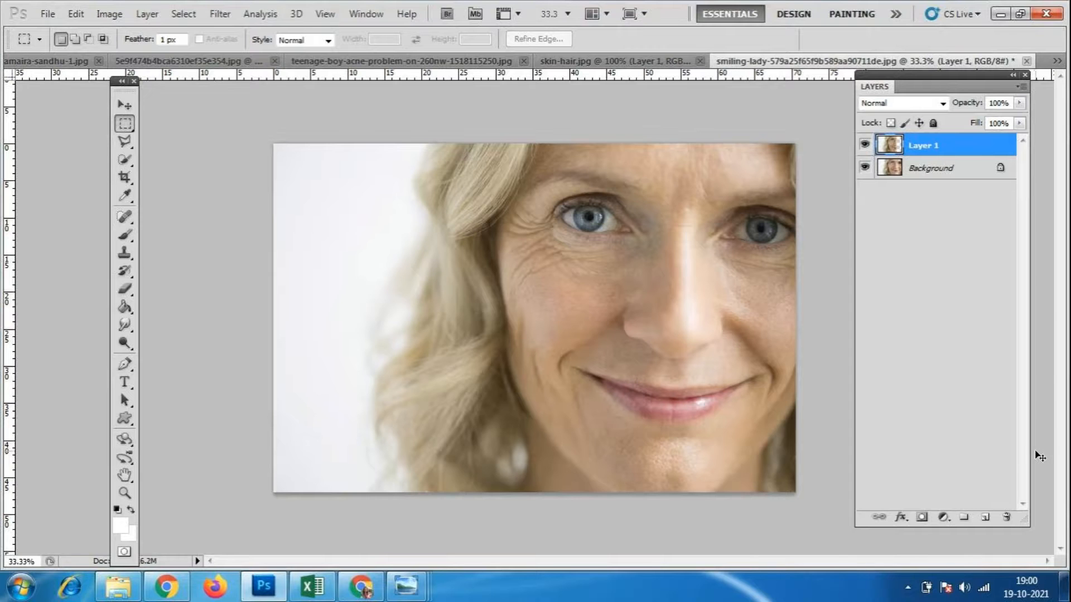
# - Heal the outer ends of the wrinkles on the upper cheek with the Spot Healing Brush at size 45
pyautogui.hotkey('ctrl', '+')
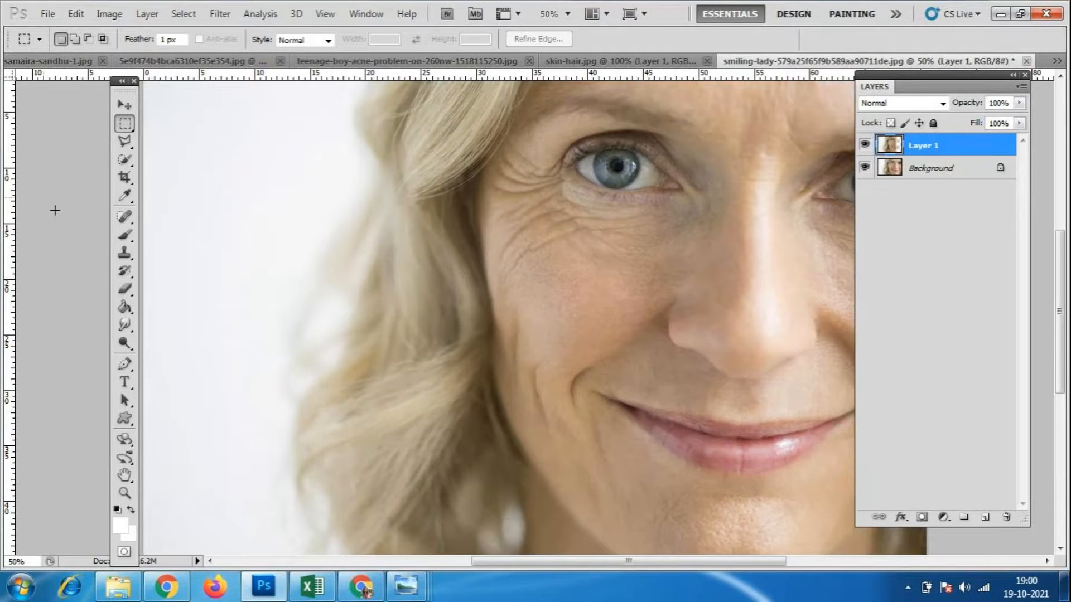
pyautogui.click(125, 289)
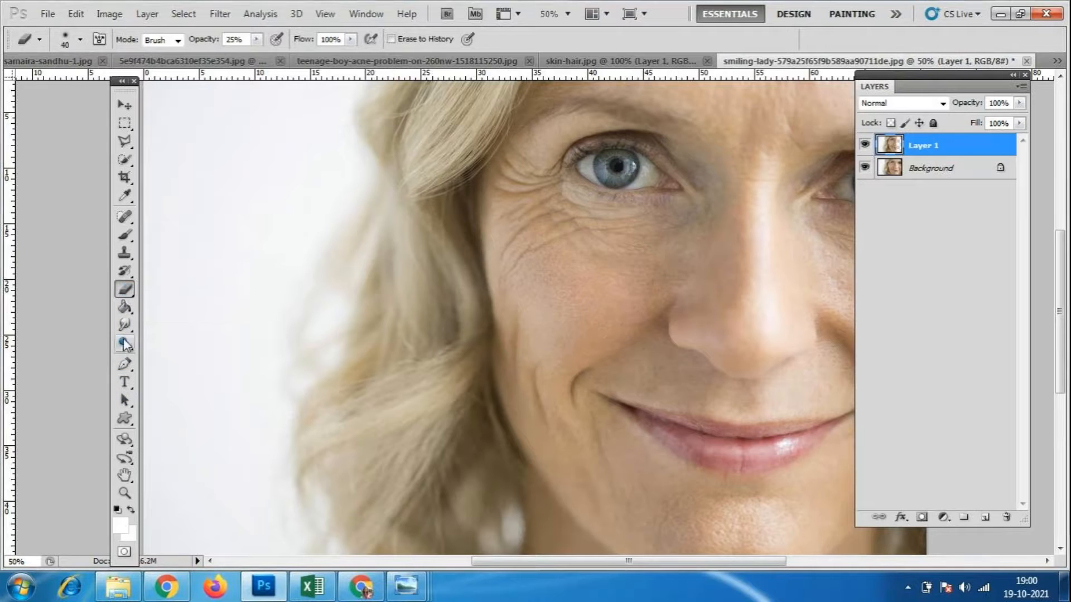
pyautogui.click(125, 217)
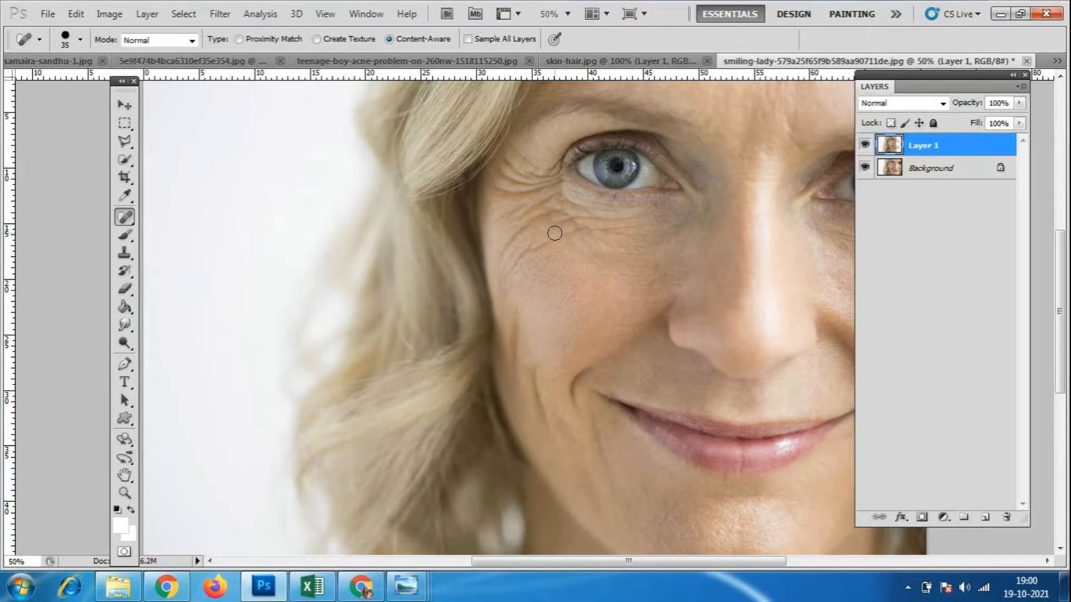
pyautogui.hotkey('ctrl', '+')
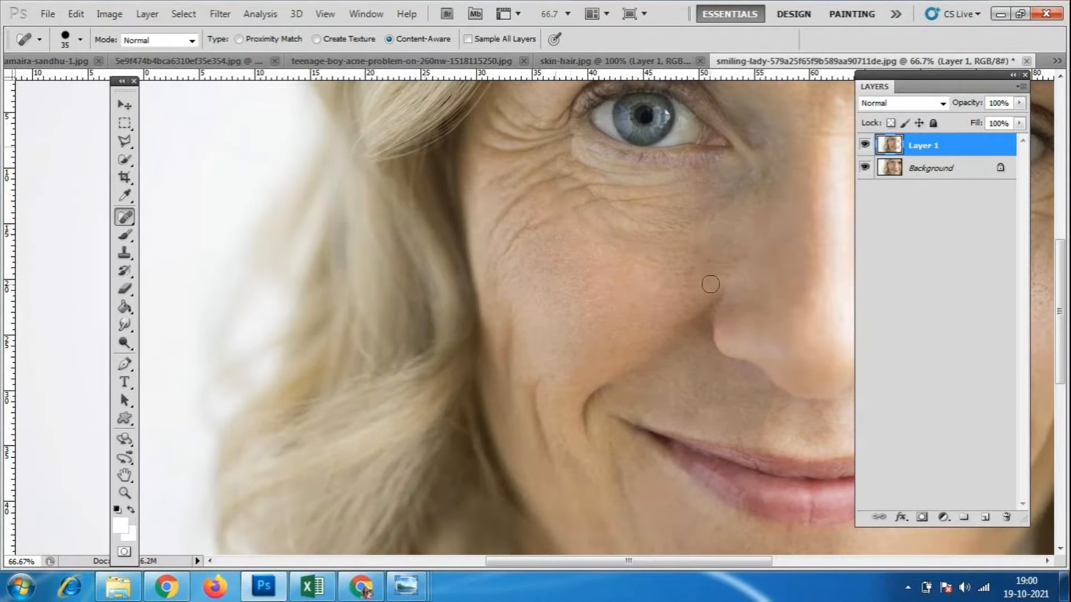
pyautogui.press(']')
pyautogui.moveTo(537, 227); pyautogui.dragTo(537, 227)
pyautogui.moveTo(495, 259); pyautogui.dragTo(495, 232)
pyautogui.click(495, 218)
pyautogui.click(511, 204)
pyautogui.click(488, 234)
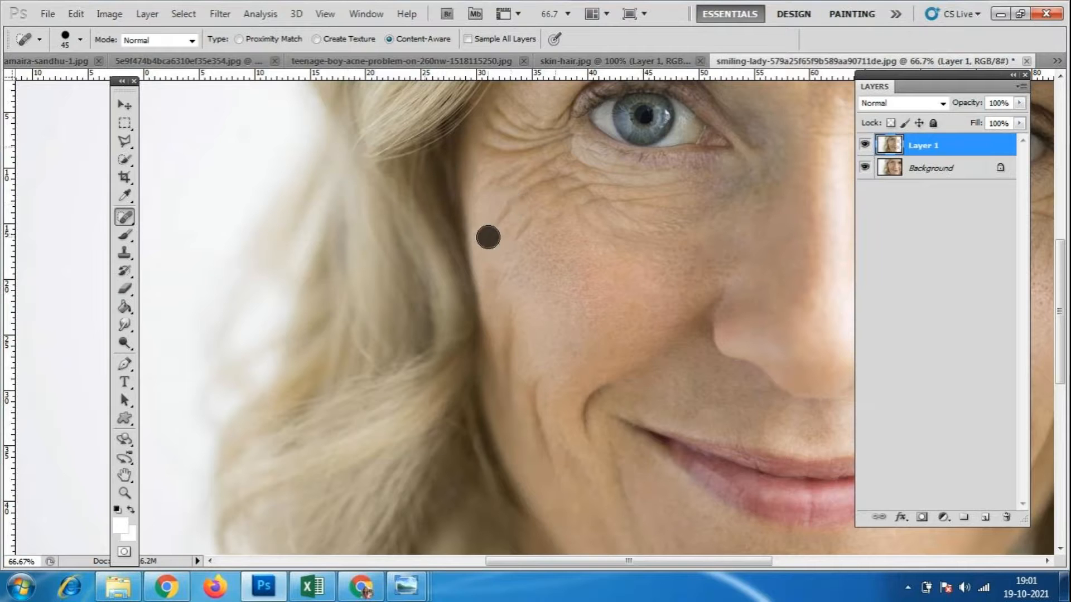
pyautogui.click(505, 207)
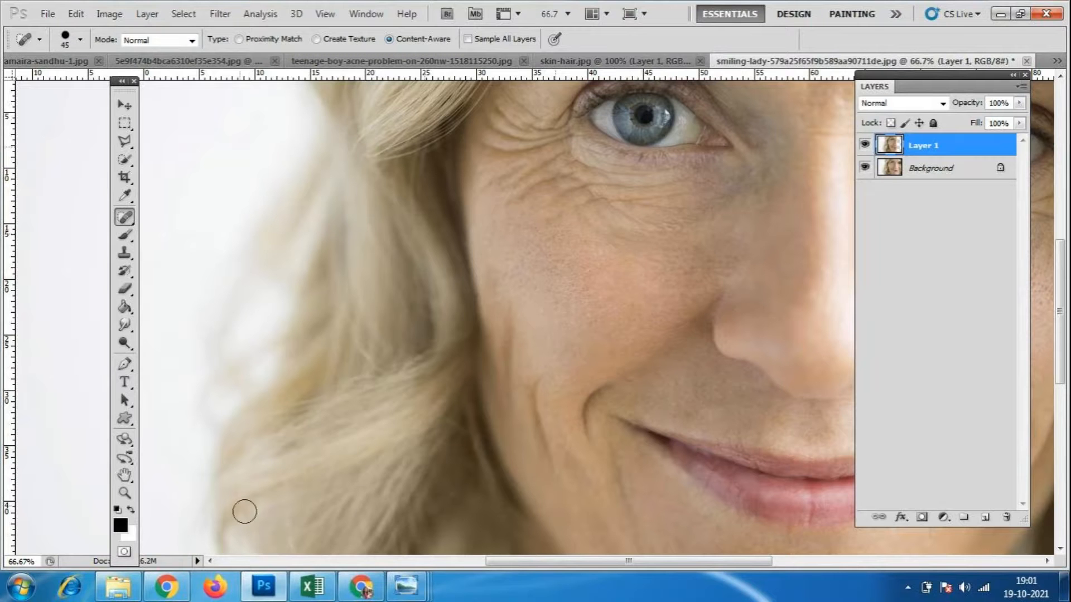
# - Heal the wrinkle ends below the outer eye corner near the hairline with the Spot Healing Brush
pyautogui.hotkey('ctrl', '+')
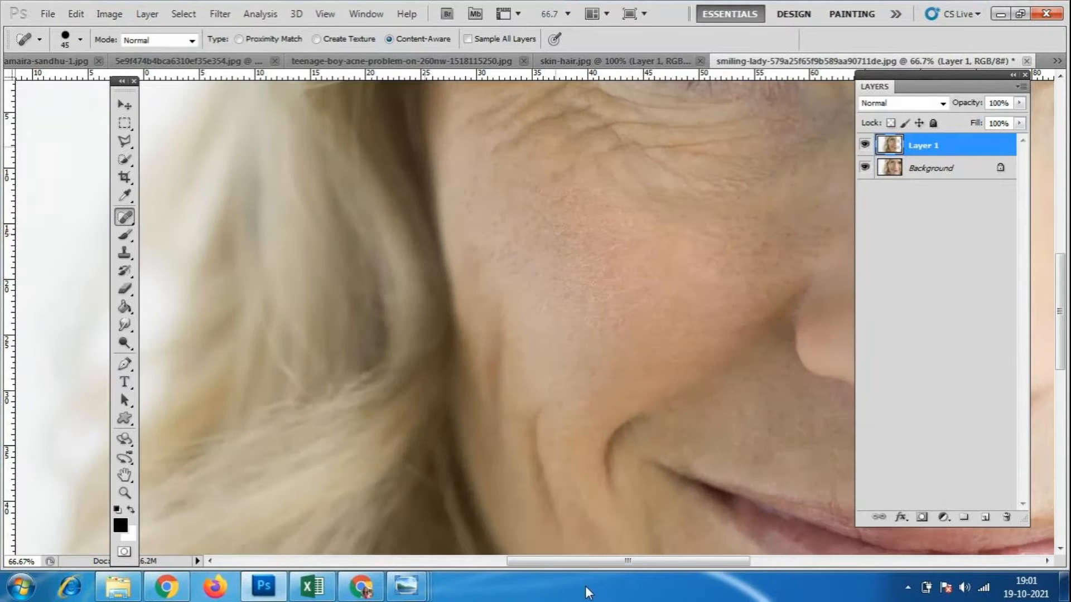
pyautogui.scroll(3, 552, 327)
pyautogui.click(560, 299)
pyautogui.click(571, 284)
pyautogui.click(521, 256)
pyautogui.click(502, 256)
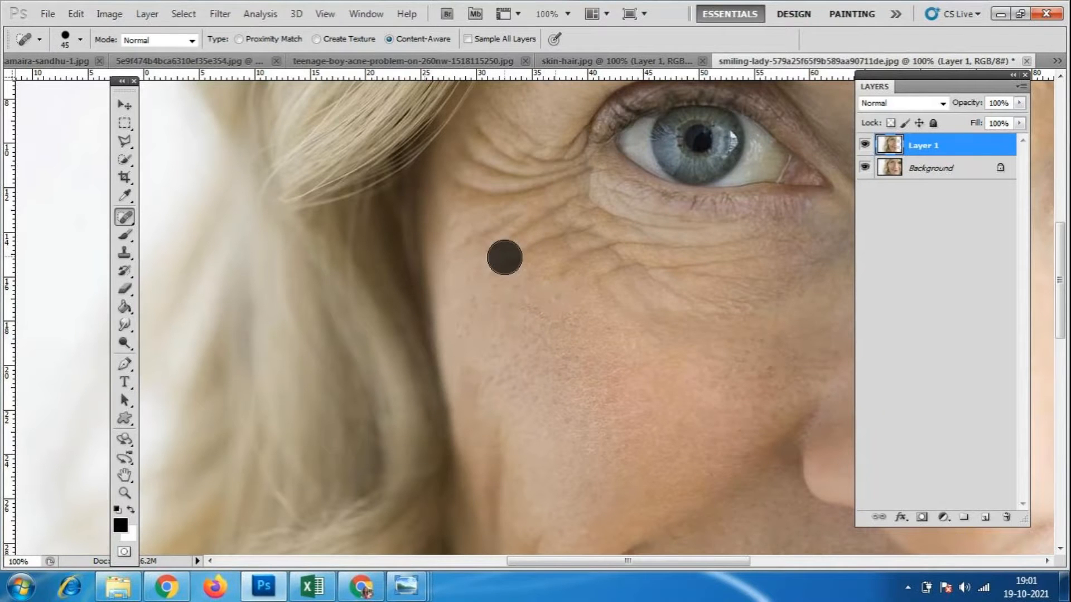
pyautogui.moveTo(480, 242); pyautogui.dragTo(461, 247)
pyautogui.click(503, 229)
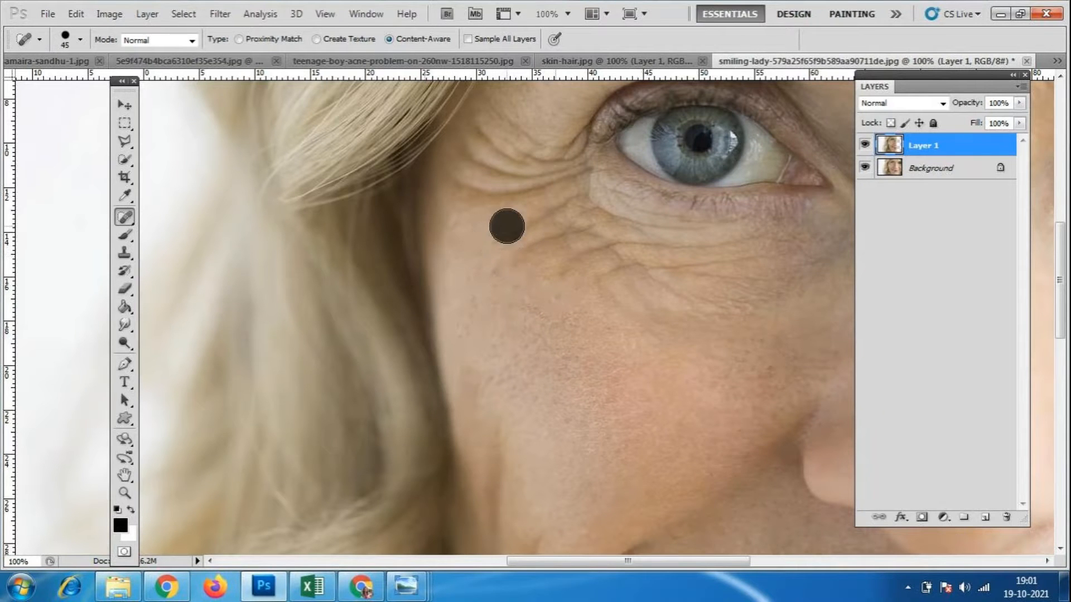
pyautogui.click(536, 244)
pyautogui.click(542, 242)
# - Heal the outer cheek fold and the upper part of the vertical crease on the lower cheek with the Spot Healing Brush
pyautogui.scroll(-6, 586, 313)
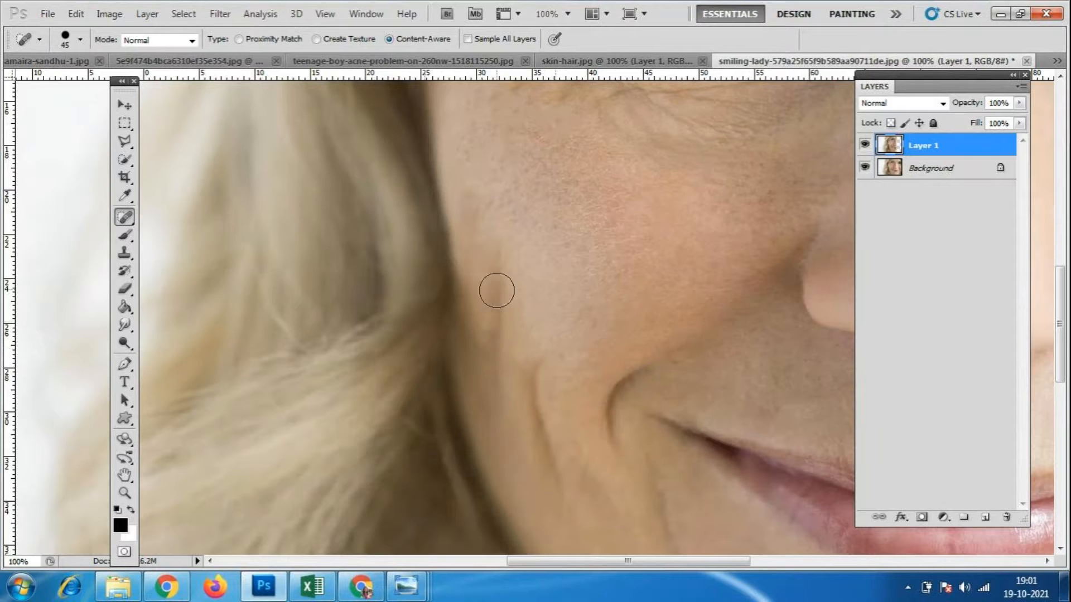
pyautogui.click(495, 288)
pyautogui.scroll(-3, 613, 340)
pyautogui.moveTo(535, 307)
pyautogui.mouseDown()
pyautogui.moveTo(576, 392)
pyautogui.moveTo(594, 489)
pyautogui.mouseUp()
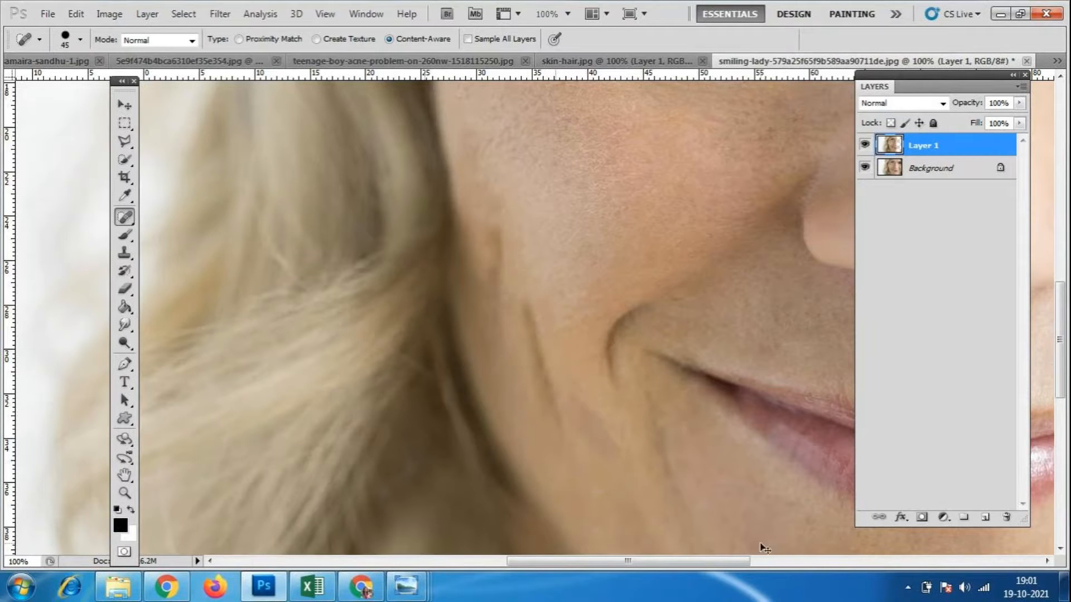
pyautogui.click(526, 315)
pyautogui.click(529, 328)
pyautogui.click(533, 334)
pyautogui.click(535, 355)
# - Switch to the Healing Brush at size 35 and cover the top of the lower-cheek crease with skin sampled beside it
pyautogui.click(124, 235)
pyautogui.click(123, 218)
pyautogui.click(126, 223)
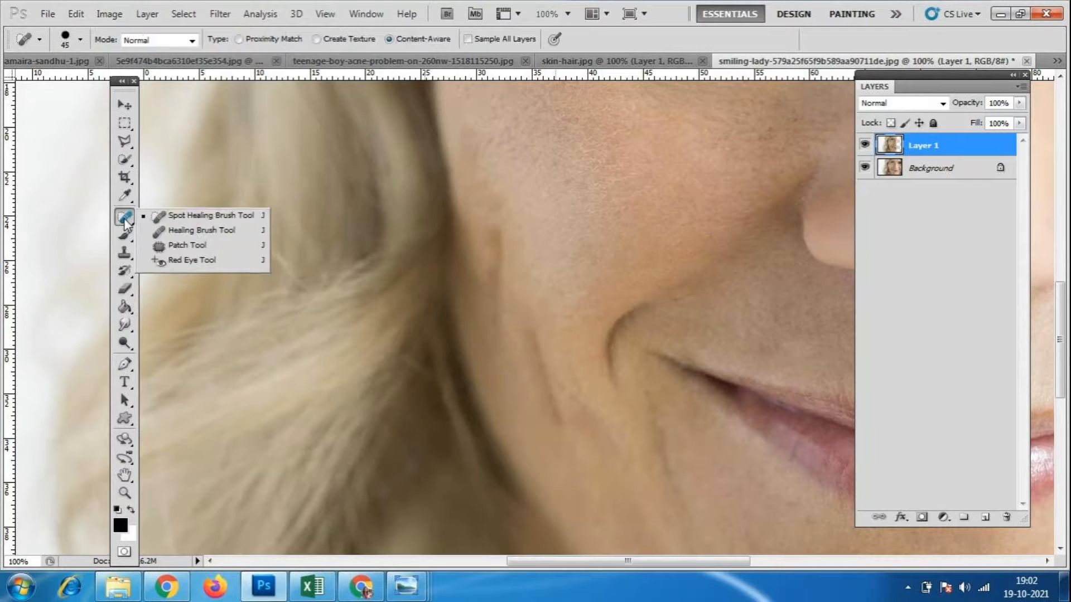
pyautogui.click(236, 224)
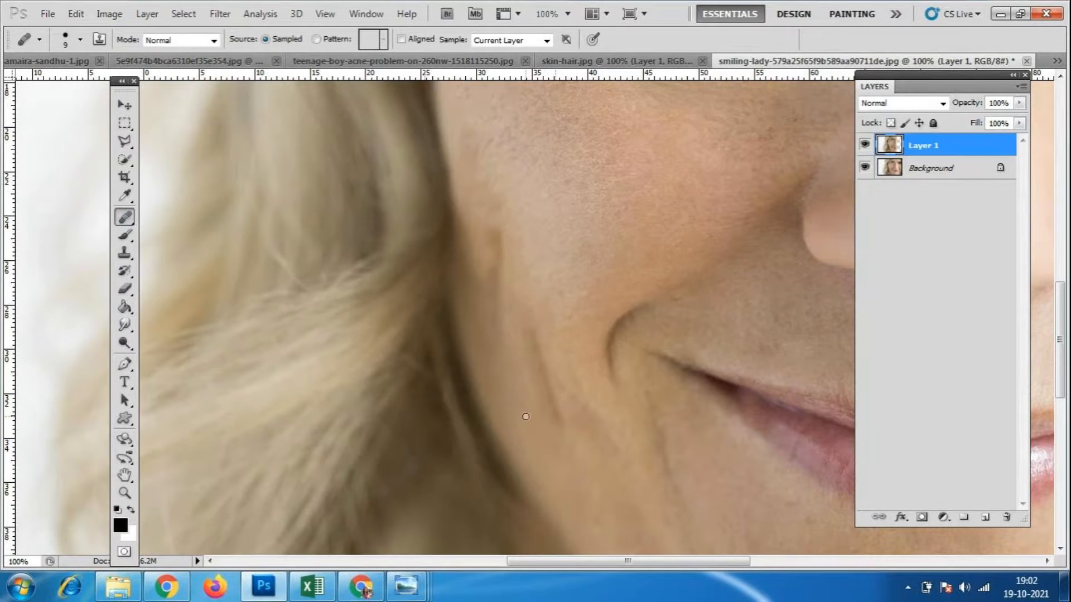
pyautogui.press(']')
pyautogui.press(']')
pyautogui.press(']')
pyautogui.press(']')
pyautogui.press(']')
pyautogui.press(']')
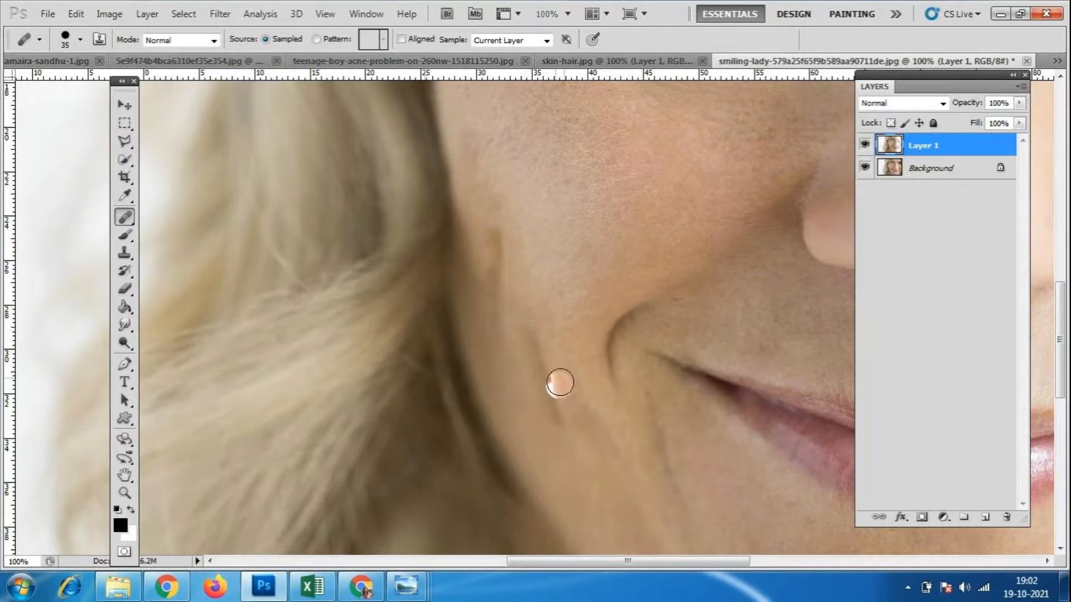
pyautogui.keyDown('alt'); pyautogui.click(557, 339); pyautogui.keyUp('alt')
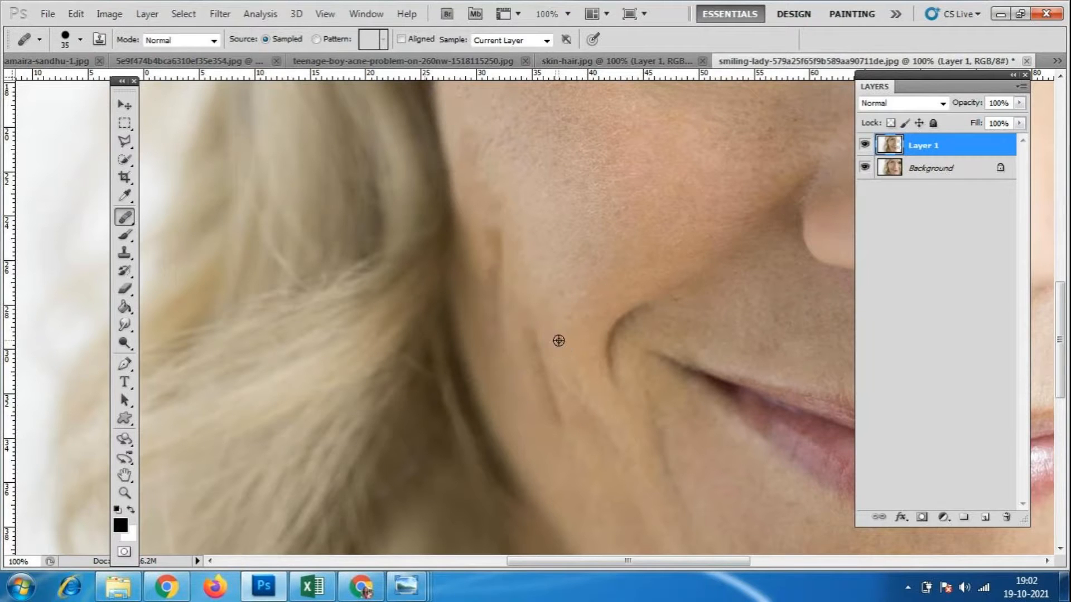
pyautogui.click(531, 337)
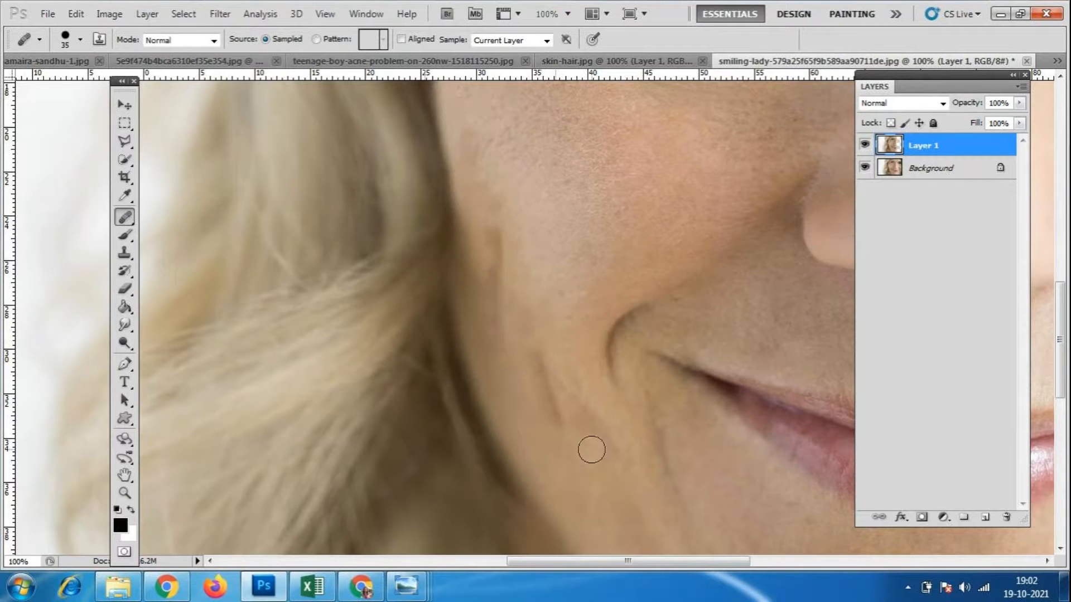
# - Heal the remaining middle and lower parts of the cheek crease with skin sampled around it
pyautogui.keyDown('alt'); pyautogui.click(528, 374); pyautogui.keyUp('alt')
pyautogui.click(536, 382)
pyautogui.keyDown('alt'); pyautogui.click(533, 342); pyautogui.keyUp('alt')
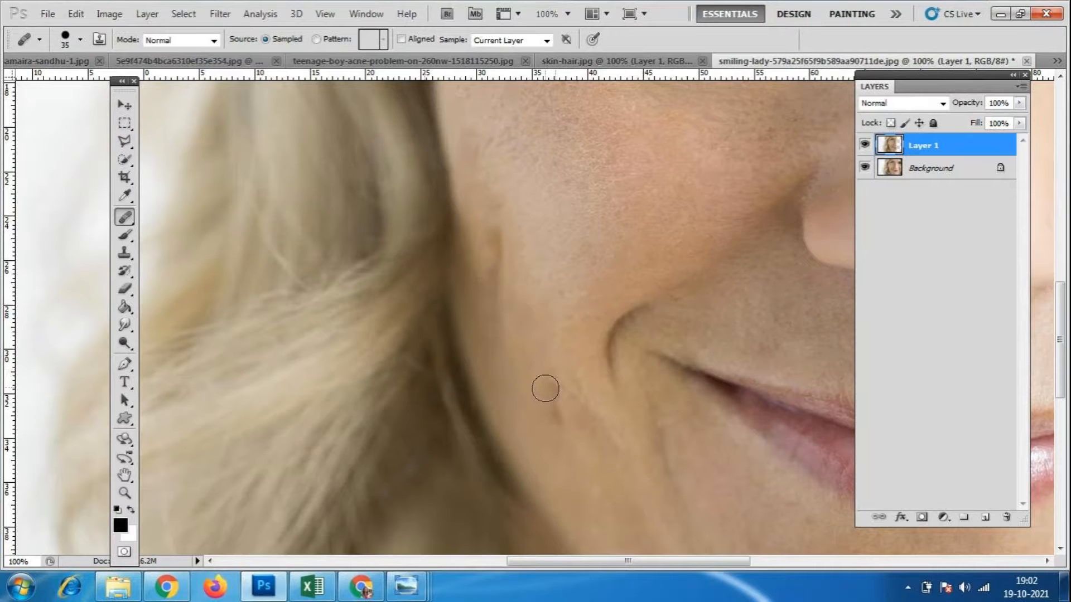
pyautogui.keyDown('alt'); pyautogui.click(555, 414); pyautogui.keyUp('alt')
pyautogui.click(552, 402)
pyautogui.click(553, 388)
pyautogui.click(561, 429)
pyautogui.click(547, 396)
# - Blend the discoloured outer cheek patch near the hairline with the Healing Brush, resampling clean skin beside it
pyautogui.scroll(3, 605, 363)
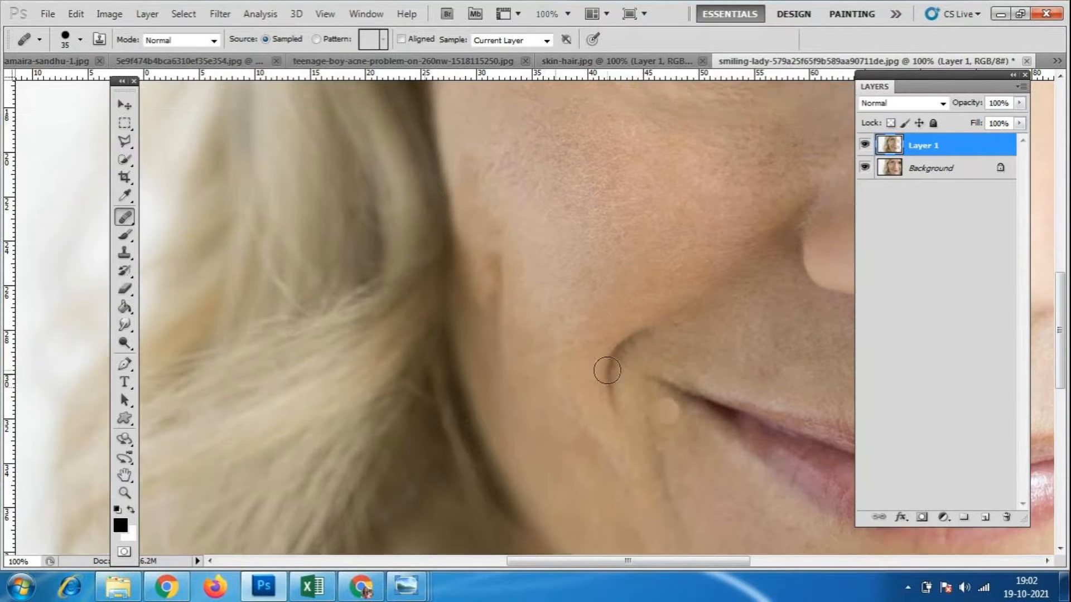
pyautogui.click(494, 425)
pyautogui.click(497, 364)
pyautogui.click(495, 353)
pyautogui.keyDown('alt'); pyautogui.click(526, 409); pyautogui.keyUp('alt')
pyautogui.click(498, 408)
pyautogui.click(490, 389)
pyautogui.moveTo(675, 471); pyautogui.dragTo(689, 495)
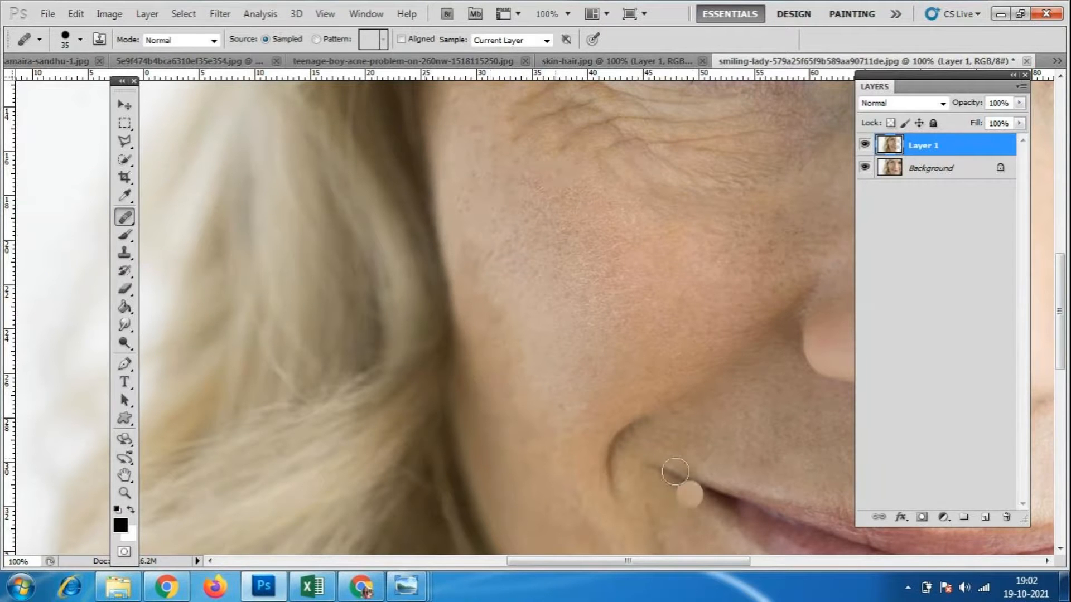
# - Examine the retouched cheek and the remaining wrinkles around the eye at different magnifications
pyautogui.hotkey('ctrl', '-')
pyautogui.hotkey('ctrl', '-')
pyautogui.hotkey('ctrl', '-')
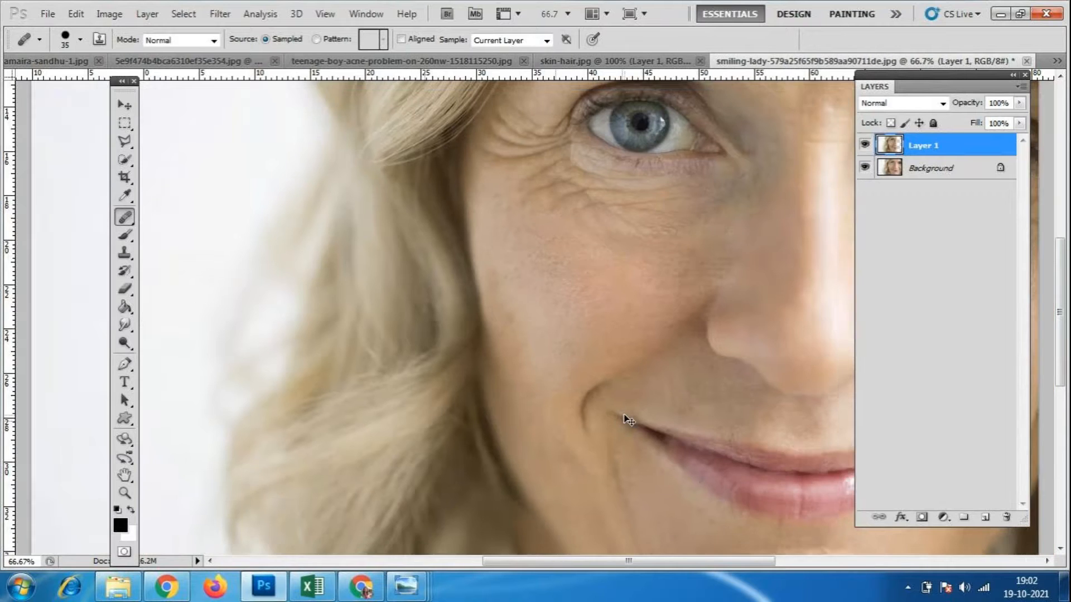
pyautogui.scroll(-2, 664, 351)
pyautogui.scroll(3, 660, 352)
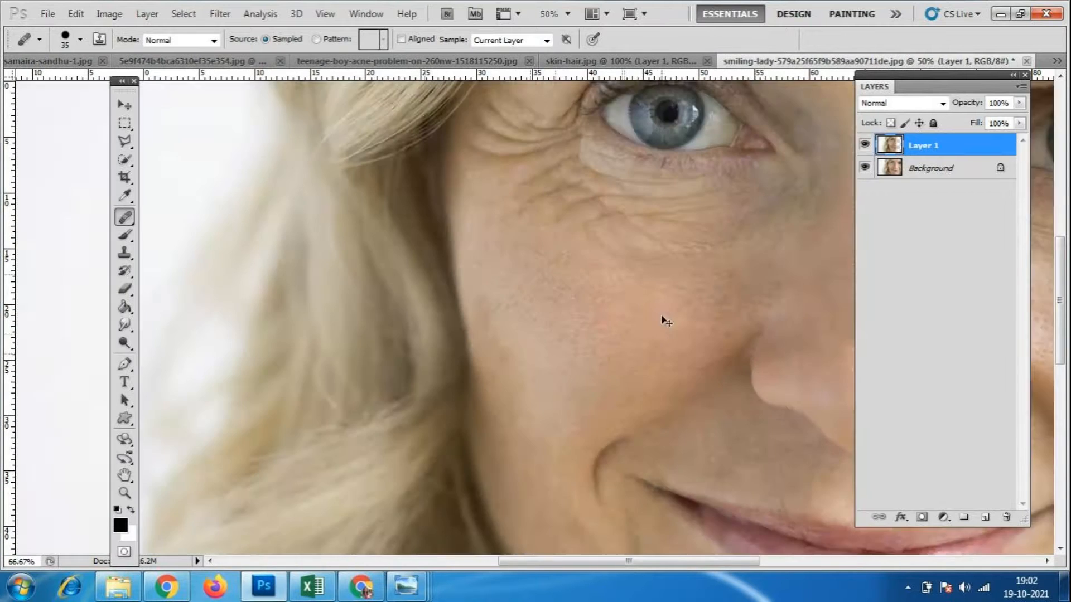
pyautogui.hotkey('ctrl', '+')
pyautogui.hotkey('ctrl', '+')
pyautogui.scroll(5, 687, 279)
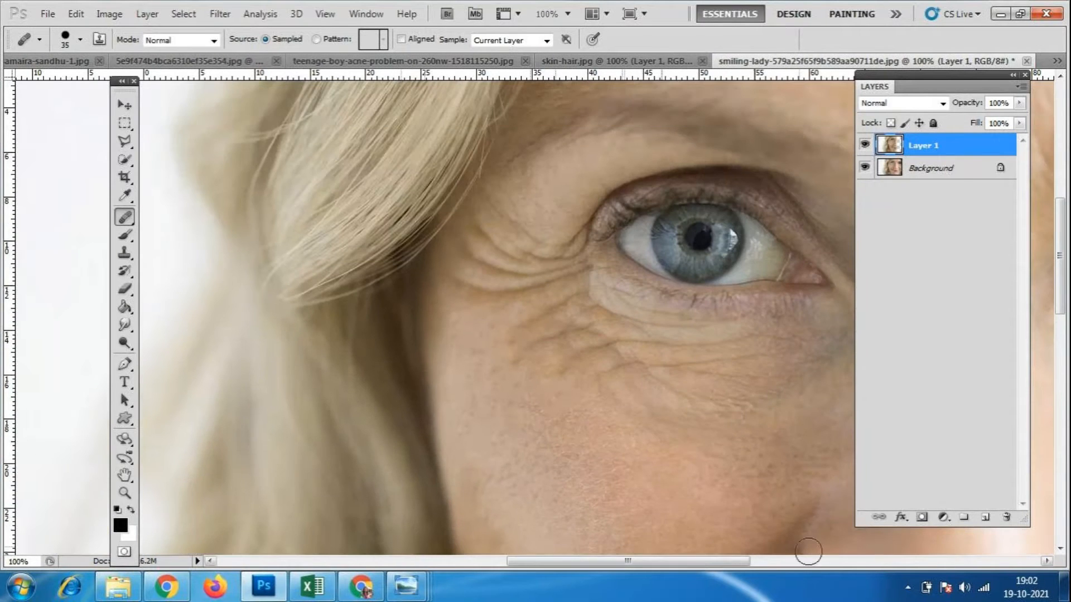
pyautogui.moveTo(696, 561); pyautogui.dragTo(749, 562)
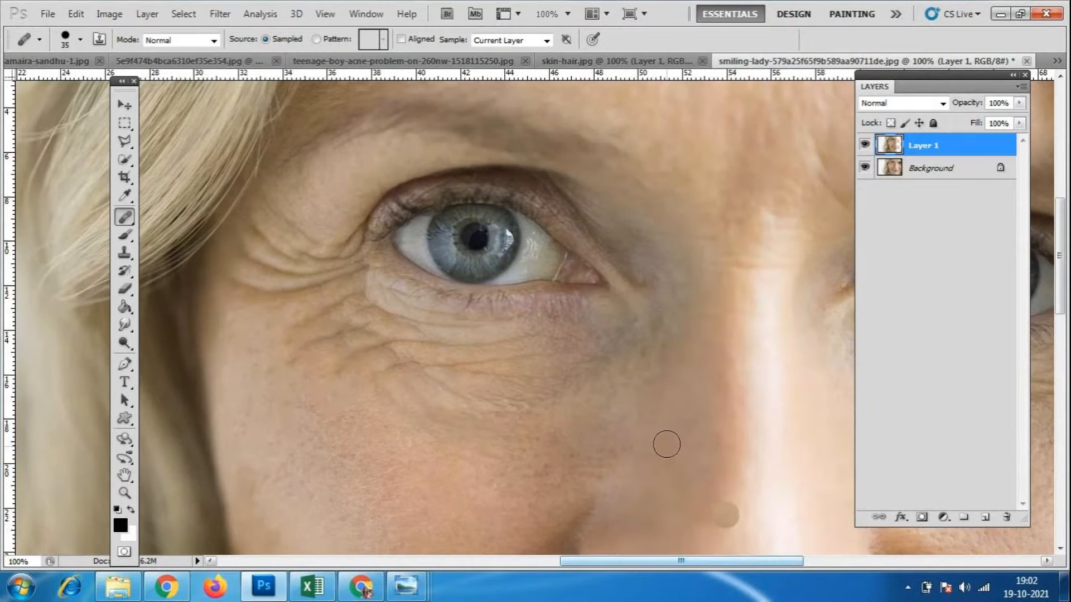
pyautogui.scroll(3, 664, 441)
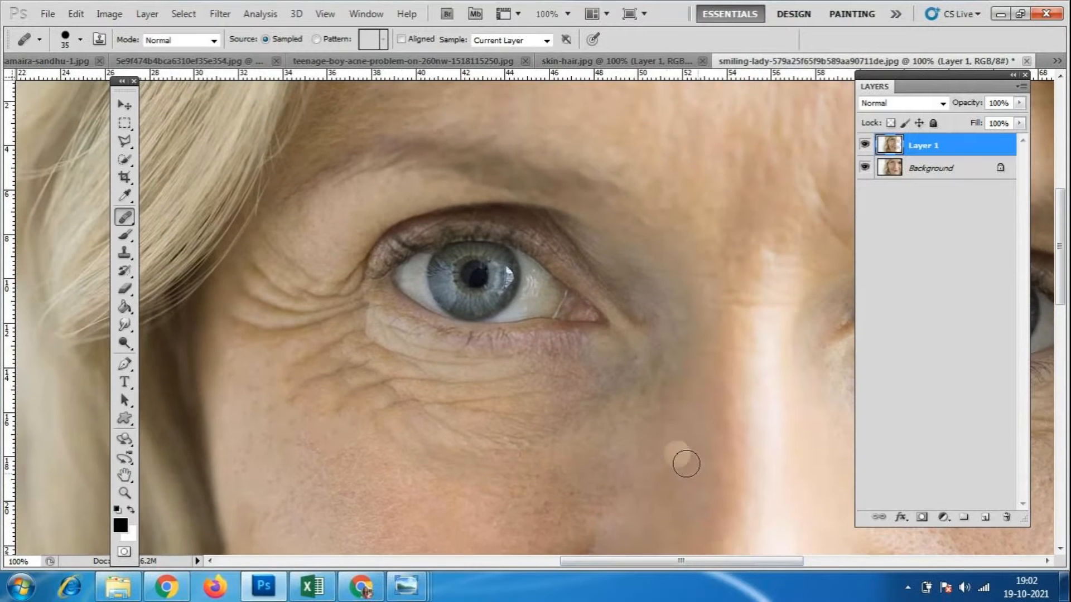
# - Copy a rectangular area around the eye and eyebrow from Layer 1 to a new layer and hide the copy
pyautogui.click(125, 123)
pyautogui.hotkey('ctrl', '-')
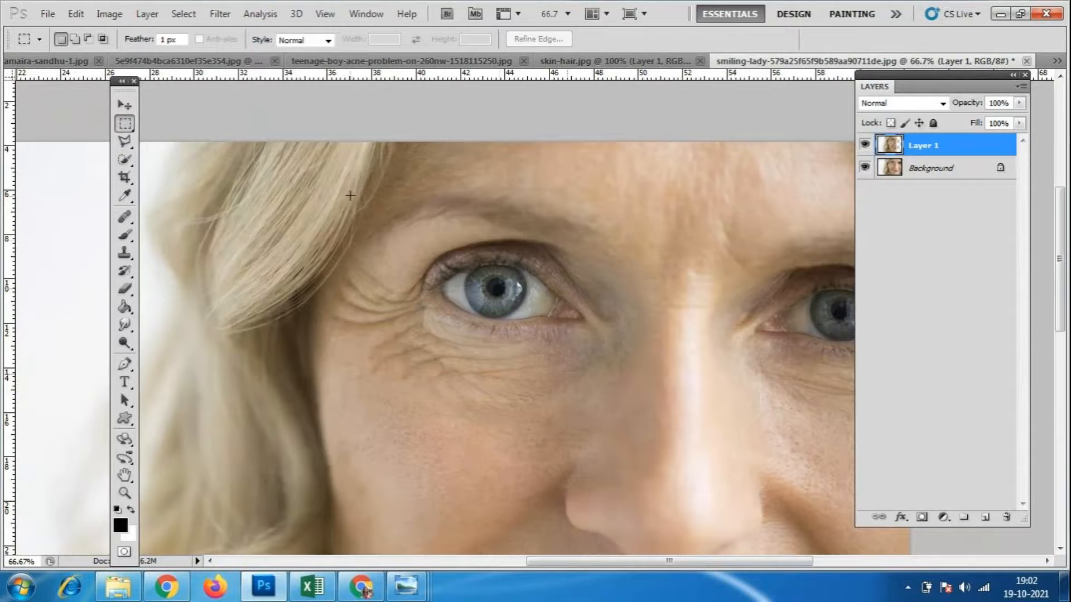
pyautogui.moveTo(564, 388); pyautogui.dragTo(621, 426)
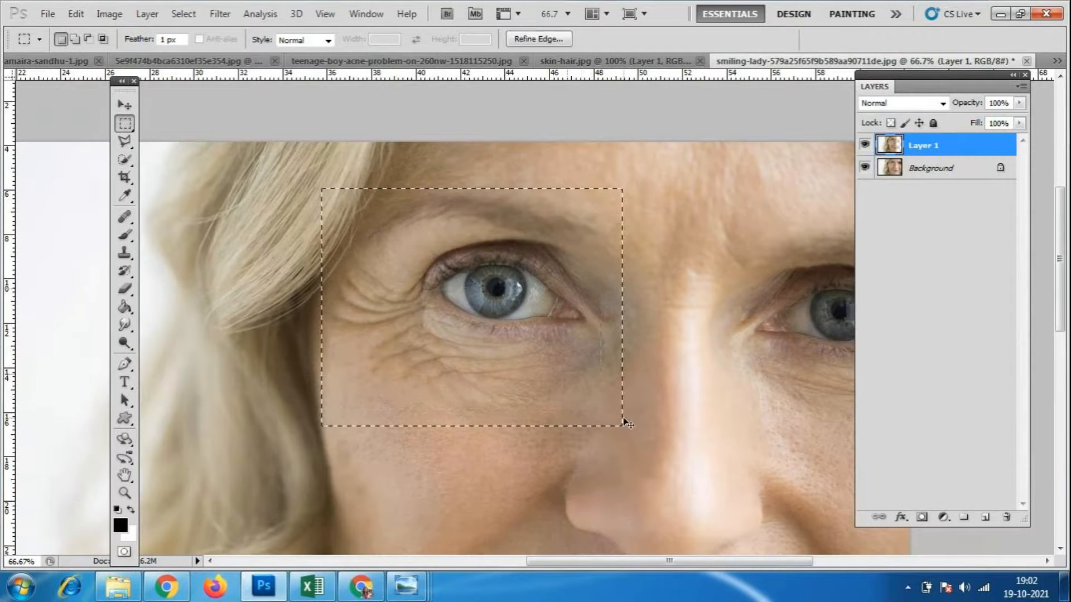
pyautogui.hotkey('ctrl', 'd')
pyautogui.moveTo(590, 367); pyautogui.dragTo(634, 421)
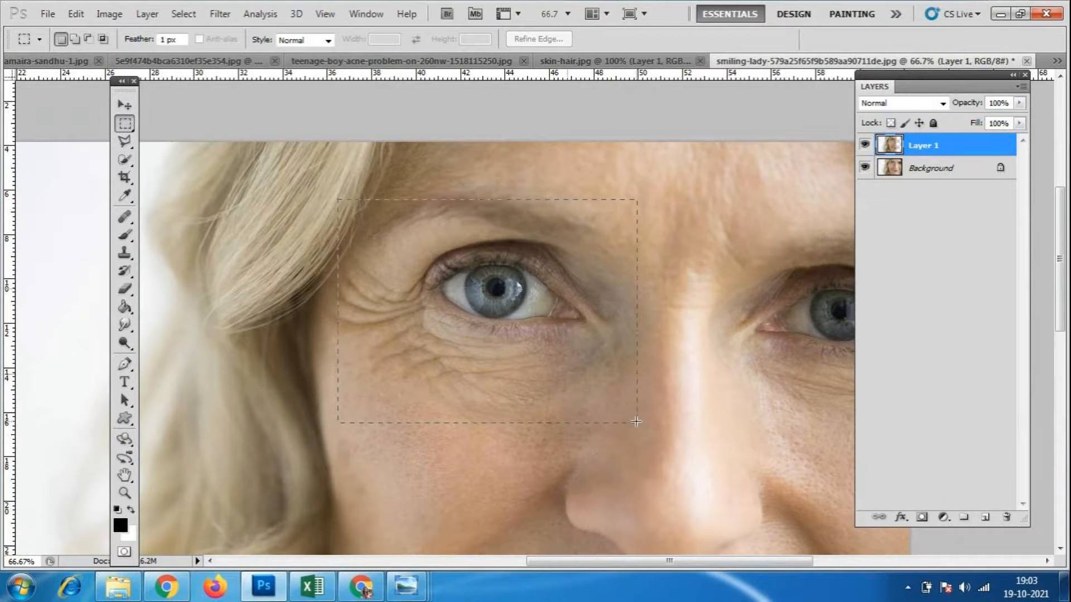
pyautogui.moveTo(637, 420); pyautogui.dragTo(637, 422)
pyautogui.hotkey('ctrl', 'j')
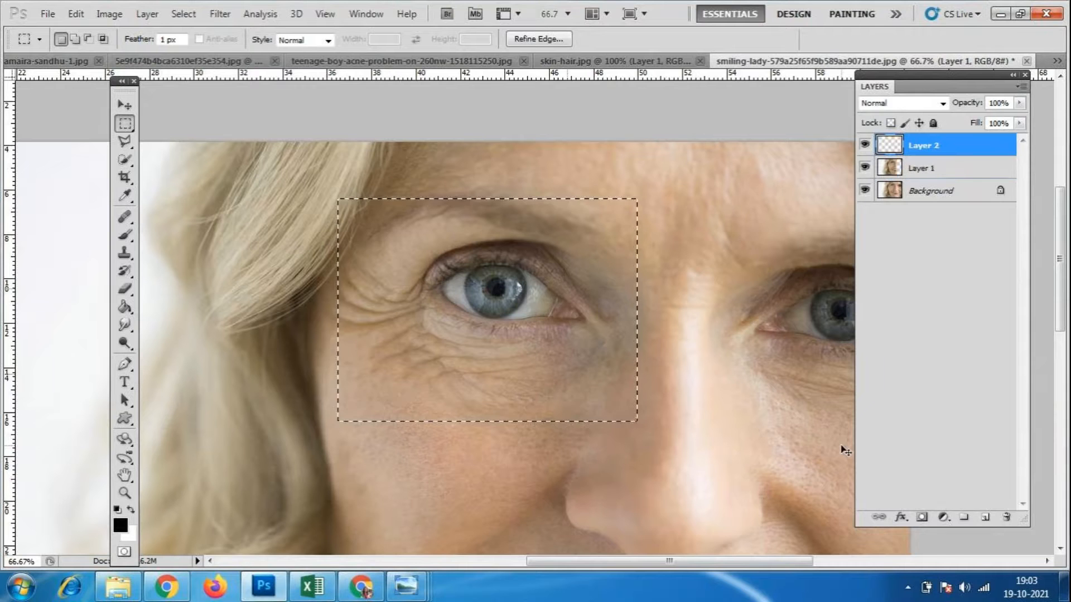
pyautogui.hotkey('ctrl', 'd')
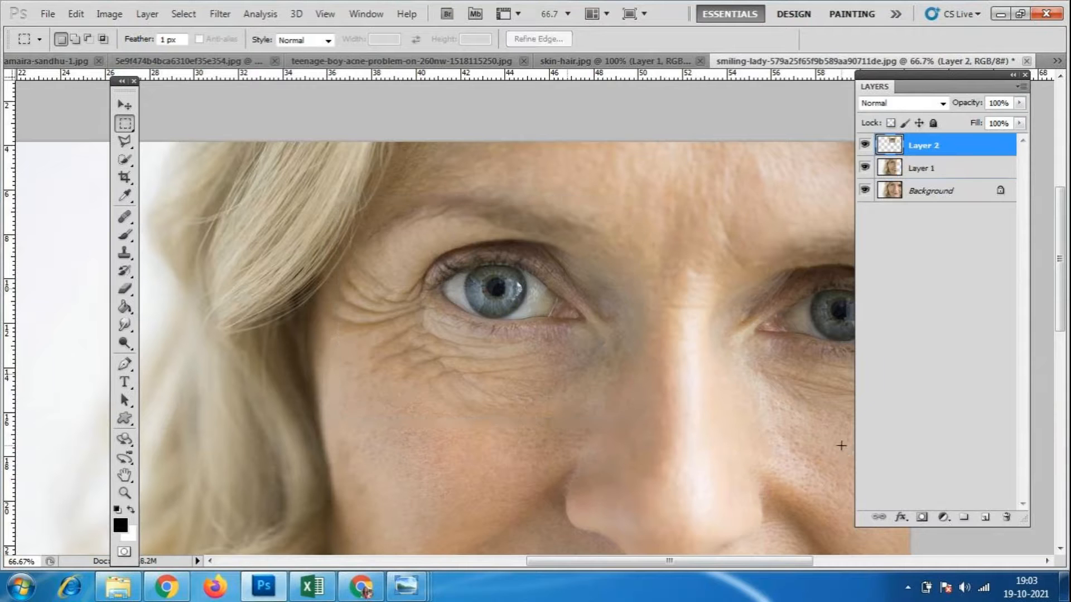
pyautogui.click(865, 146)
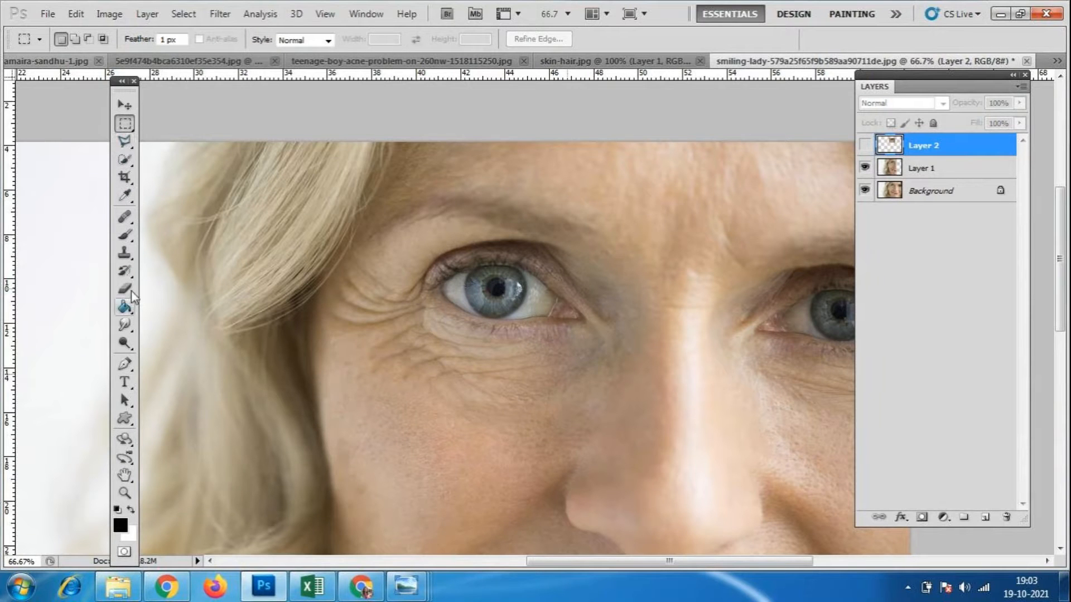
# - Switch to the Spot Healing Brush and heal the wrinkles below the outer eye corner on Layer 1
pyautogui.moveTo(125, 220); pyautogui.dragTo(167, 215)
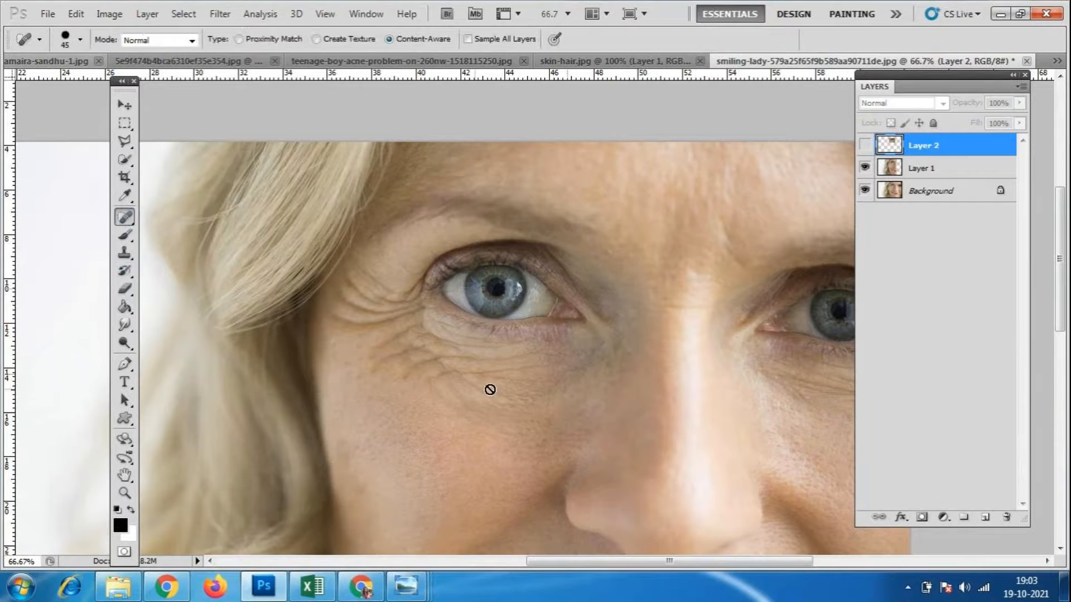
pyautogui.click(949, 173)
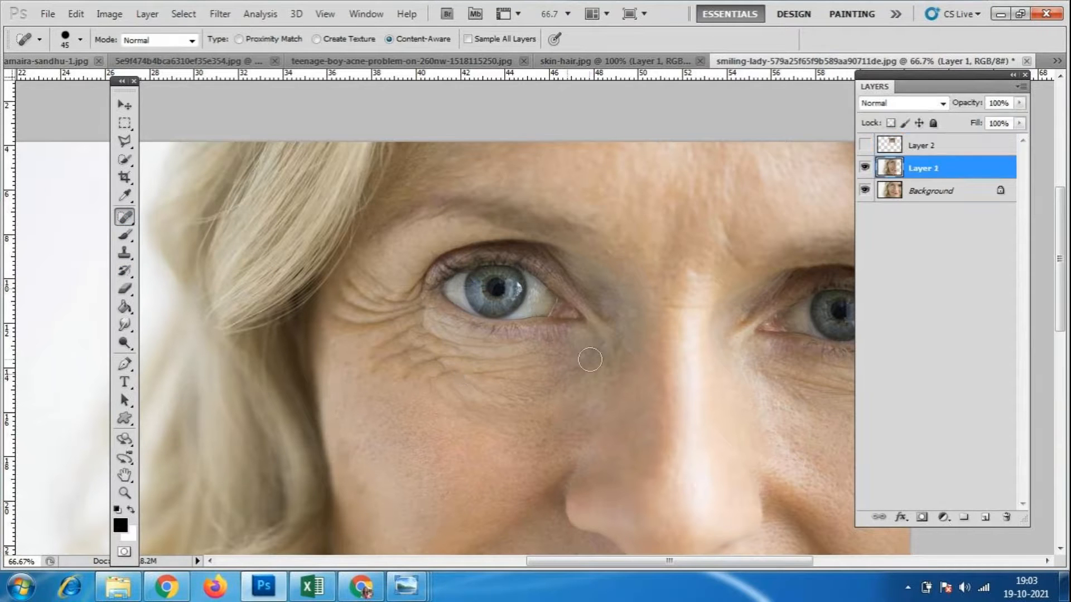
pyautogui.click(426, 369)
pyautogui.click(427, 366)
pyautogui.click(415, 368)
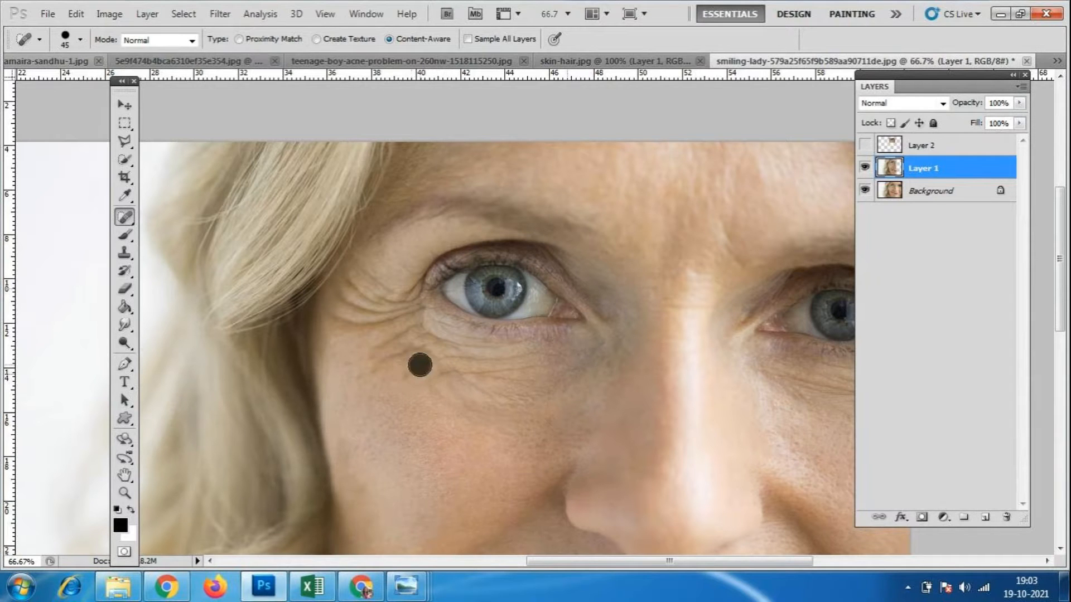
# - Heal the fine creases farther below the lower eyelid, where the under-eye area meets the cheek
pyautogui.hotkey('ctrl', '+')
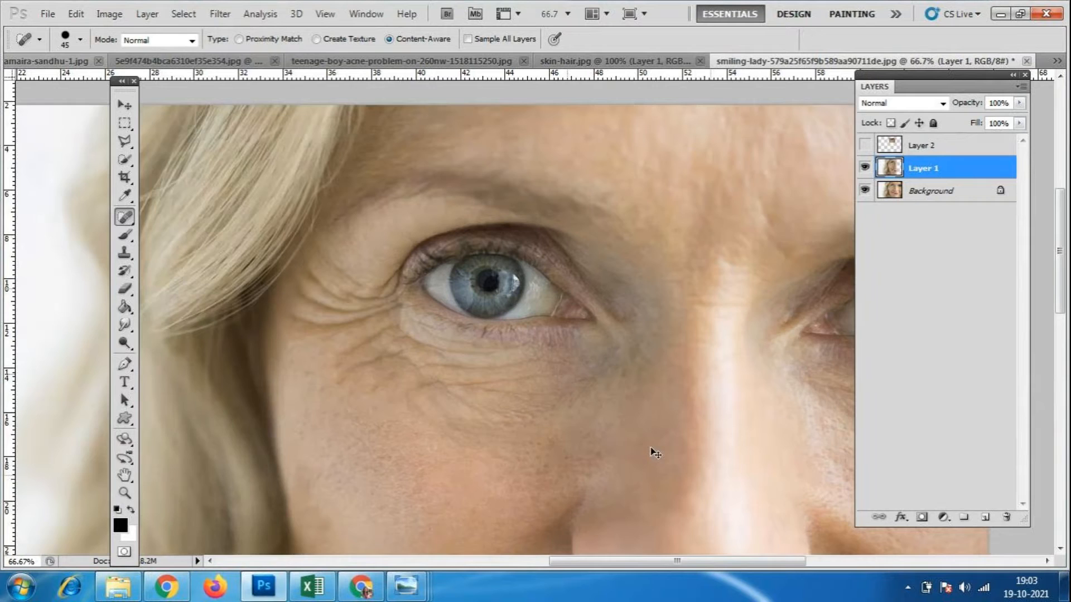
pyautogui.click(438, 440)
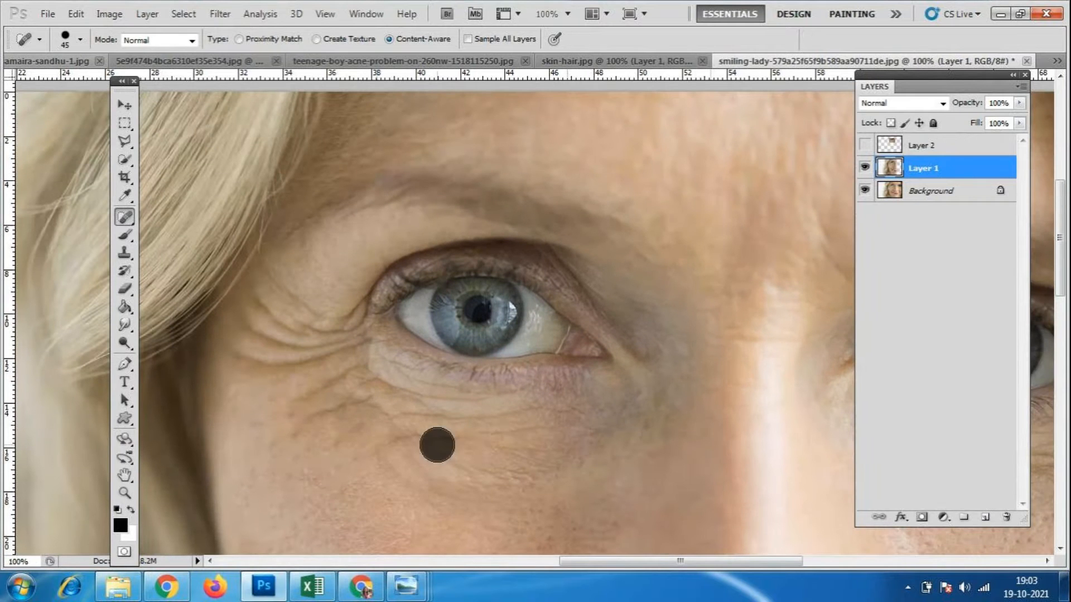
pyautogui.click(419, 435)
pyautogui.click(389, 443)
pyautogui.click(441, 482)
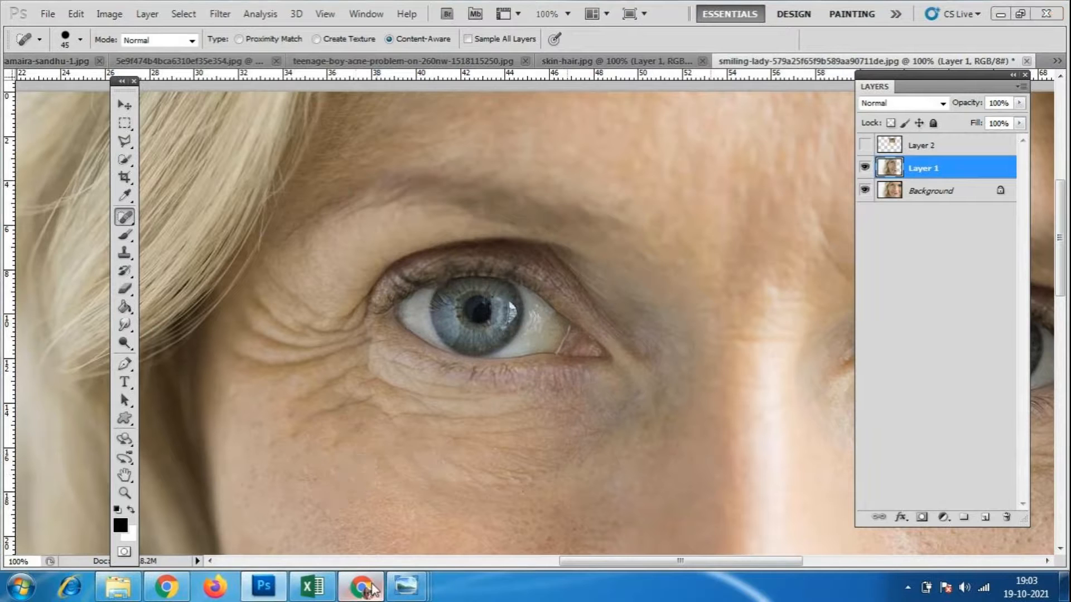
# - Switch to the GoToMeeting window in Chrome, look through the participant tiles, and return to Photoshop
pyautogui.click(361, 585)
pyautogui.scroll(-2, 970, 304)
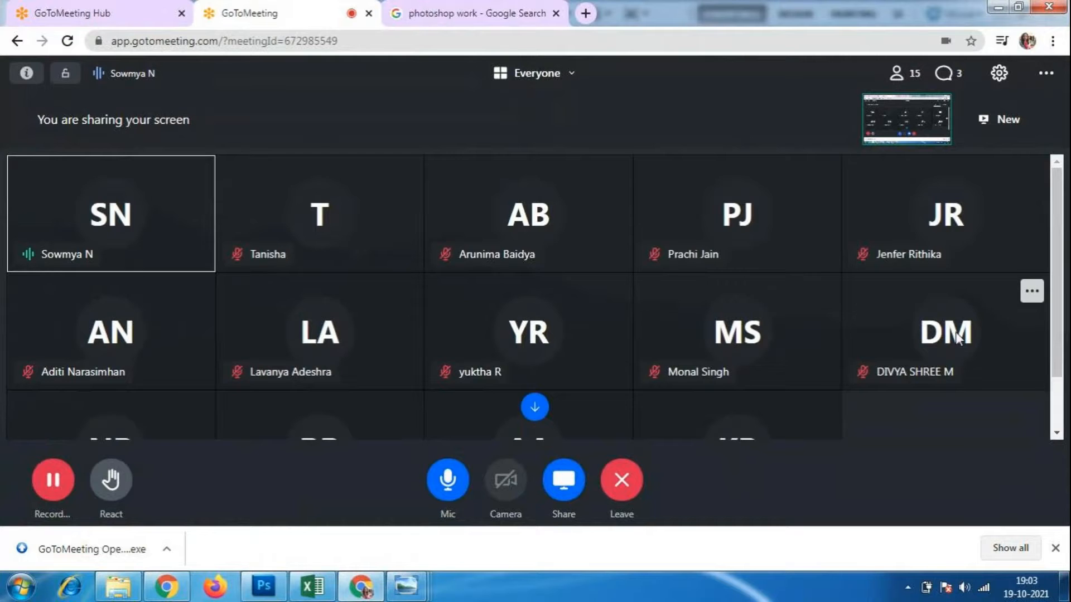
pyautogui.scroll(-2, 920, 324)
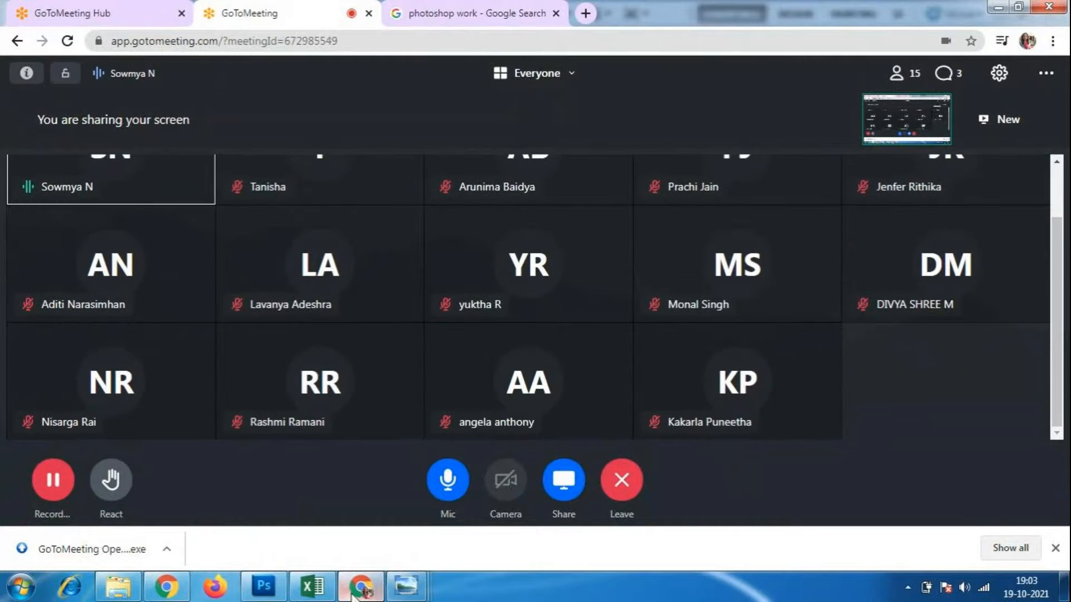
pyautogui.click(371, 594)
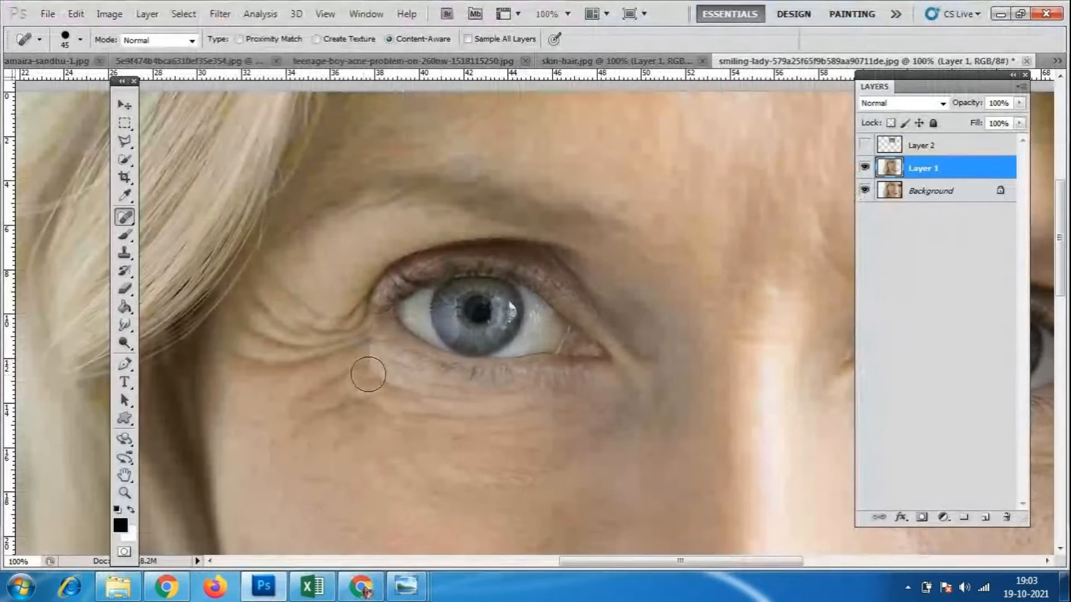
# - Heal the outer end of the lowest crow's-foot wrinkle near the hairline with the Spot Healing Brush
pyautogui.click(239, 353)
pyautogui.click(256, 367)
pyautogui.click(240, 356)
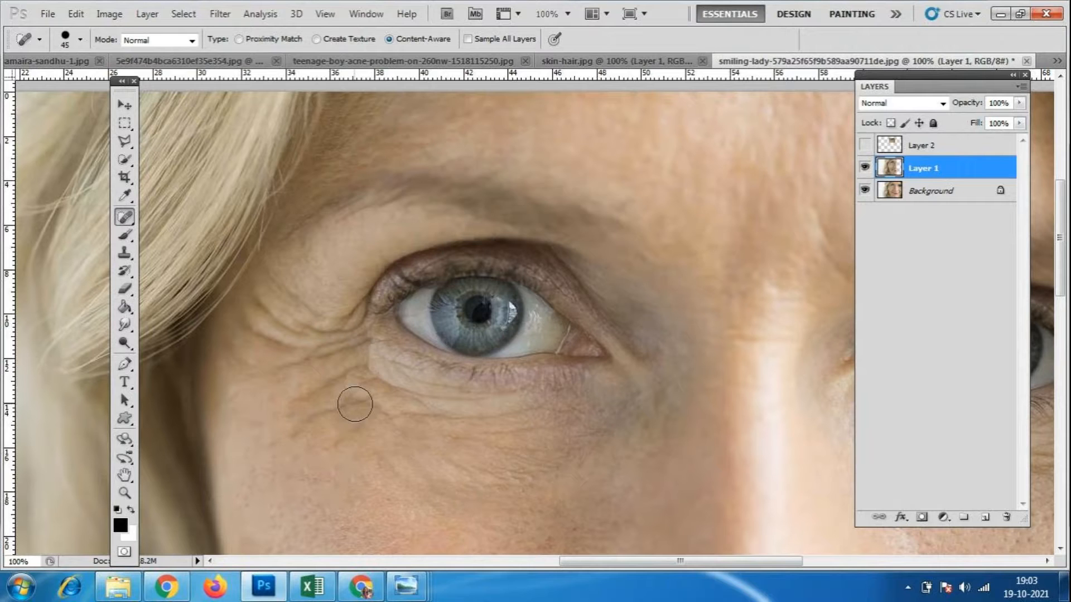
# - Heal the under-eye fold from below the outer eye corner to beneath the middle of the eye
pyautogui.click(369, 388)
pyautogui.click(392, 407)
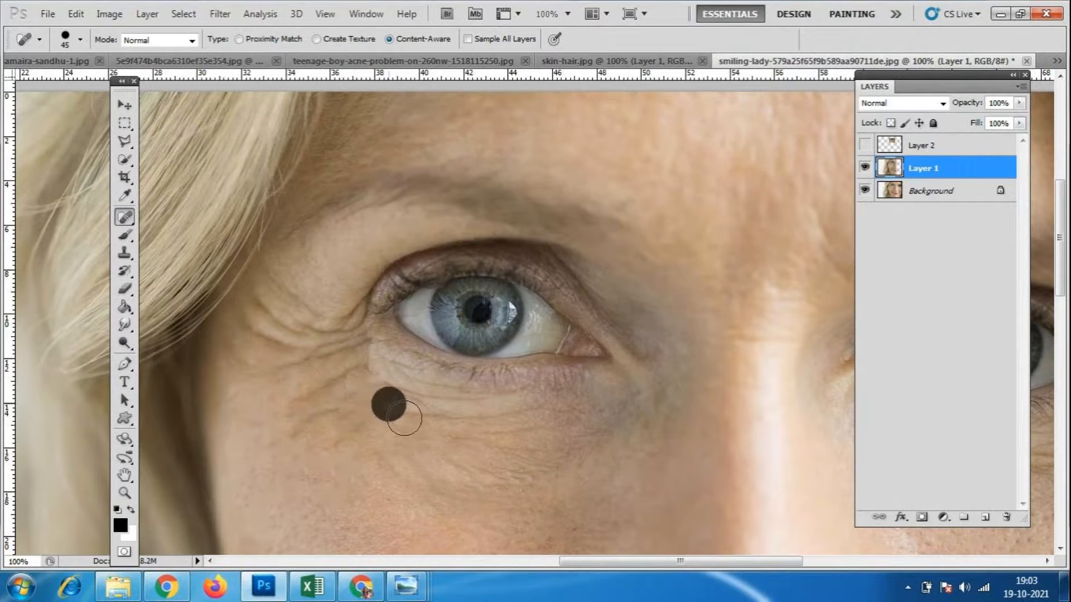
pyautogui.click(405, 423)
pyautogui.click(451, 424)
pyautogui.click(477, 422)
pyautogui.click(390, 388)
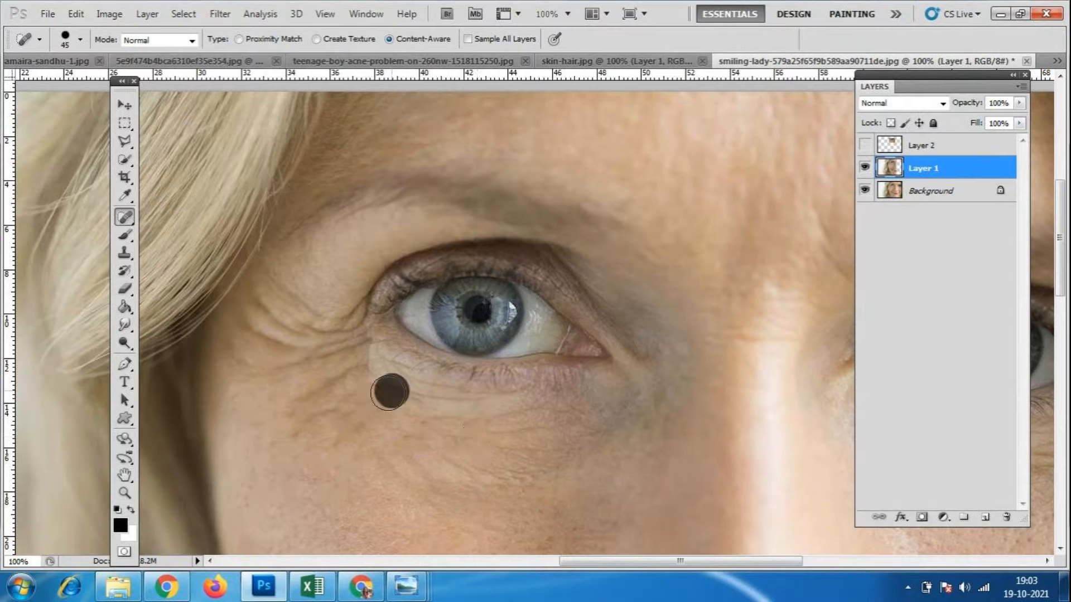
# - Heal the creases on the upper cheek below and outside the outer eye corner
pyautogui.click(353, 411)
pyautogui.click(311, 419)
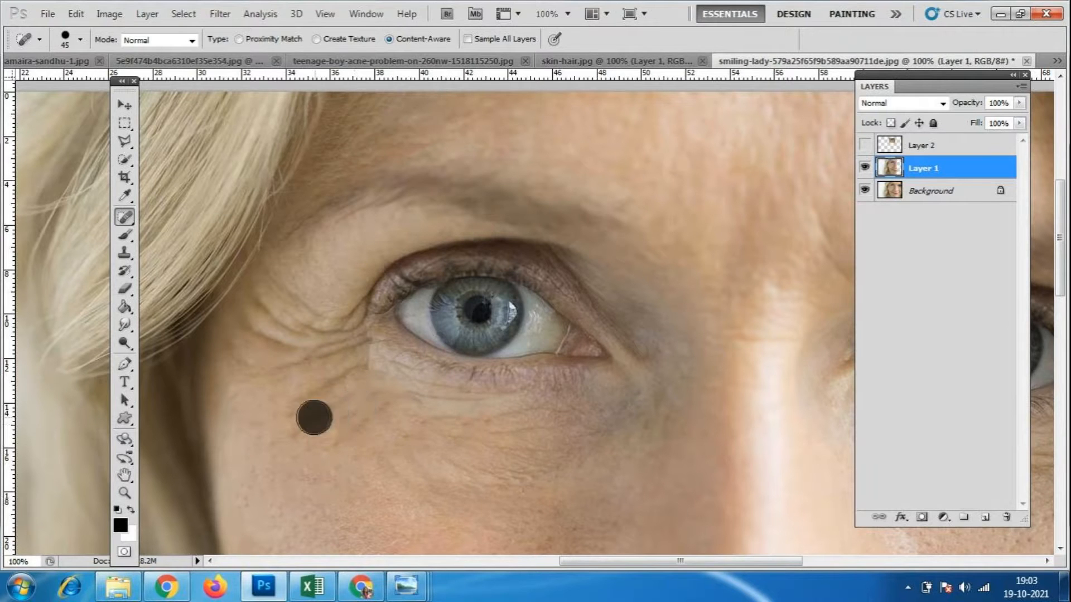
pyautogui.click(397, 475)
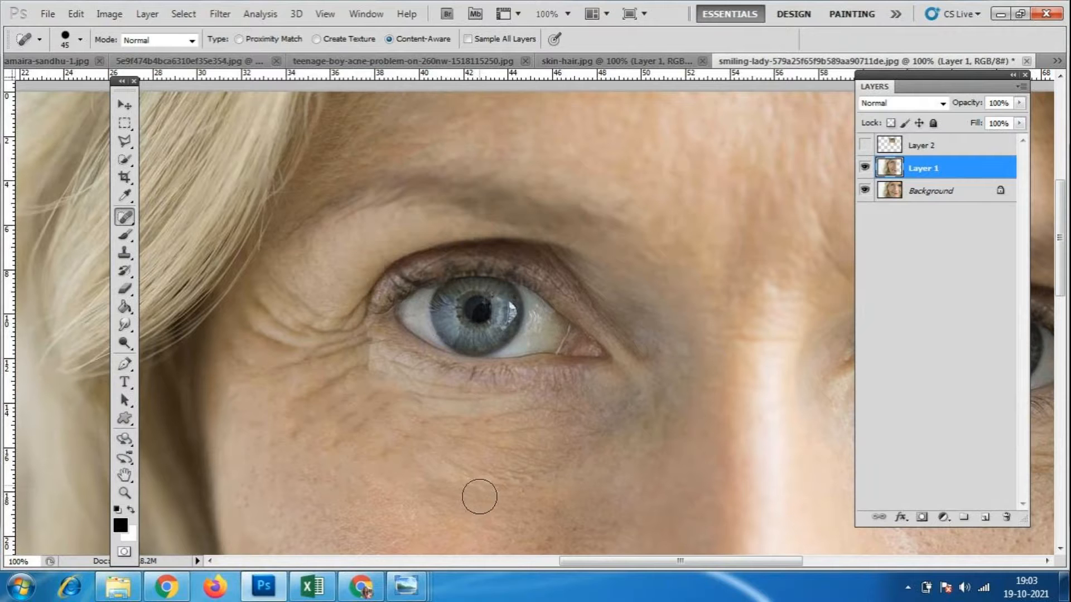
pyautogui.click(417, 426)
pyautogui.click(390, 445)
pyautogui.click(393, 456)
# - Heal the remaining lines under the middle and inner part of the eye
pyautogui.click(576, 424)
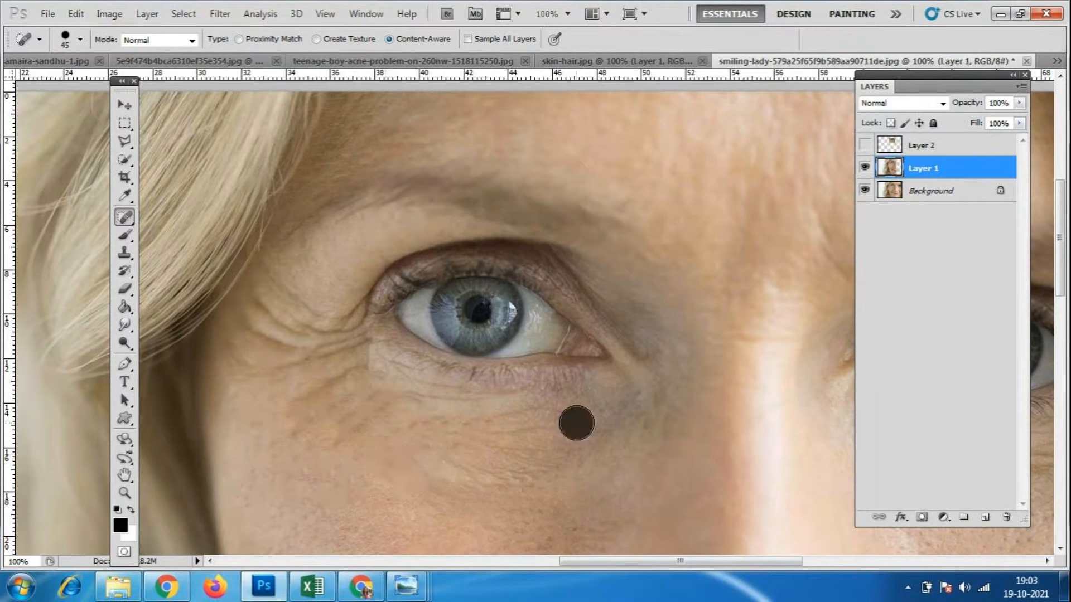
pyautogui.click(484, 422)
pyautogui.click(479, 424)
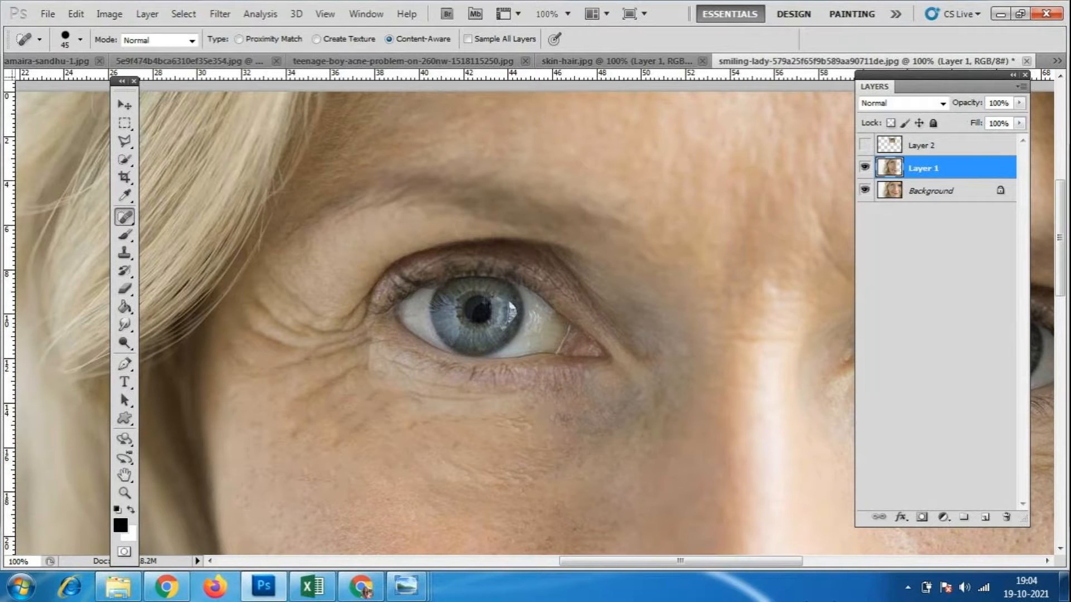
# - Heal the diagonal folds and dark patches directly below the outer eye corner
pyautogui.click(326, 384)
pyautogui.click(337, 375)
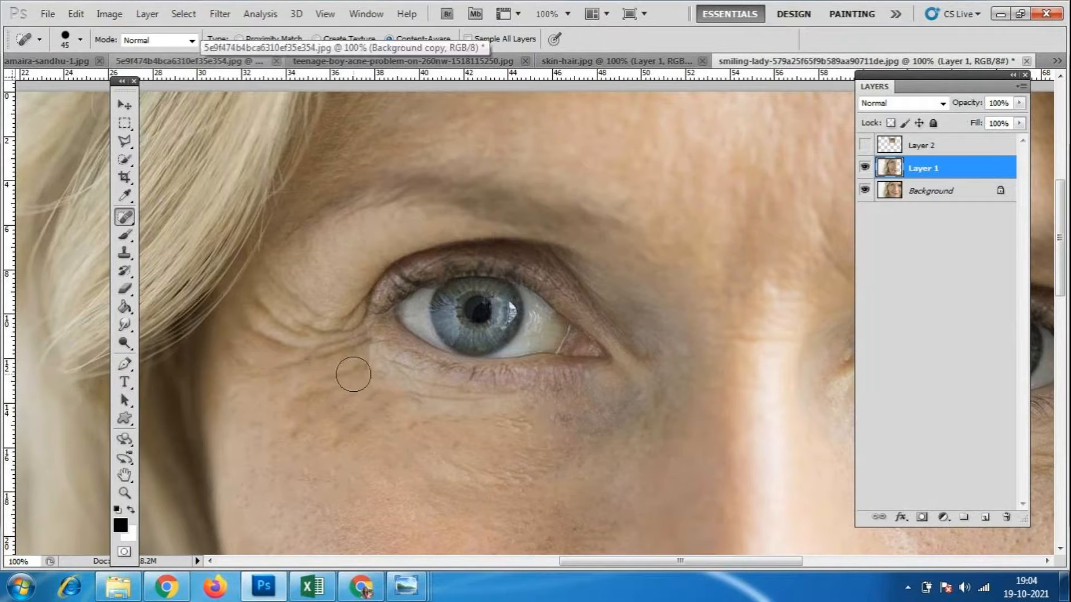
pyautogui.click(336, 445)
pyautogui.click(353, 427)
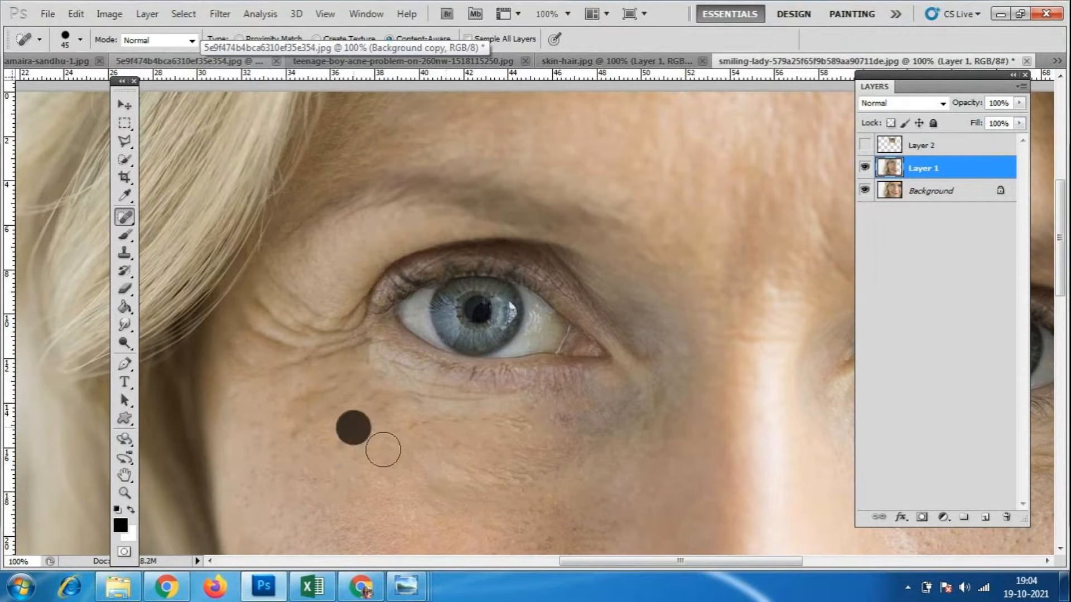
pyautogui.click(333, 404)
pyautogui.click(347, 414)
# - Heal crow's-feet wrinkles and uneven skin between the outer eye corner and the hairline with the Spot Healing Brush
pyautogui.click(287, 366)
pyautogui.click(262, 337)
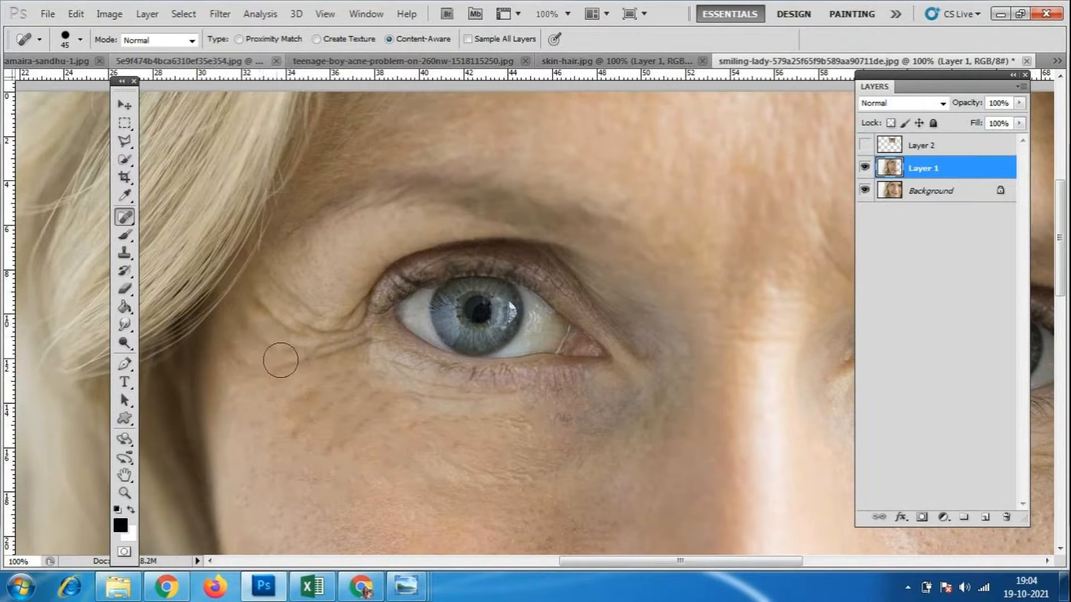
pyautogui.click(311, 401)
pyautogui.click(268, 379)
pyautogui.click(247, 369)
pyautogui.click(229, 357)
pyautogui.click(296, 391)
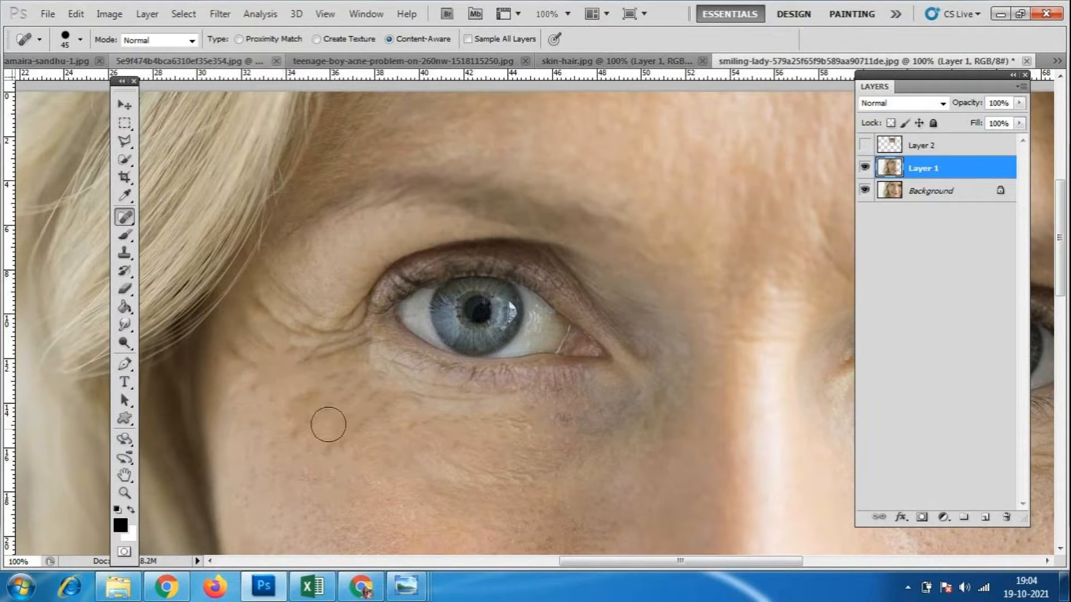
pyautogui.click(301, 292)
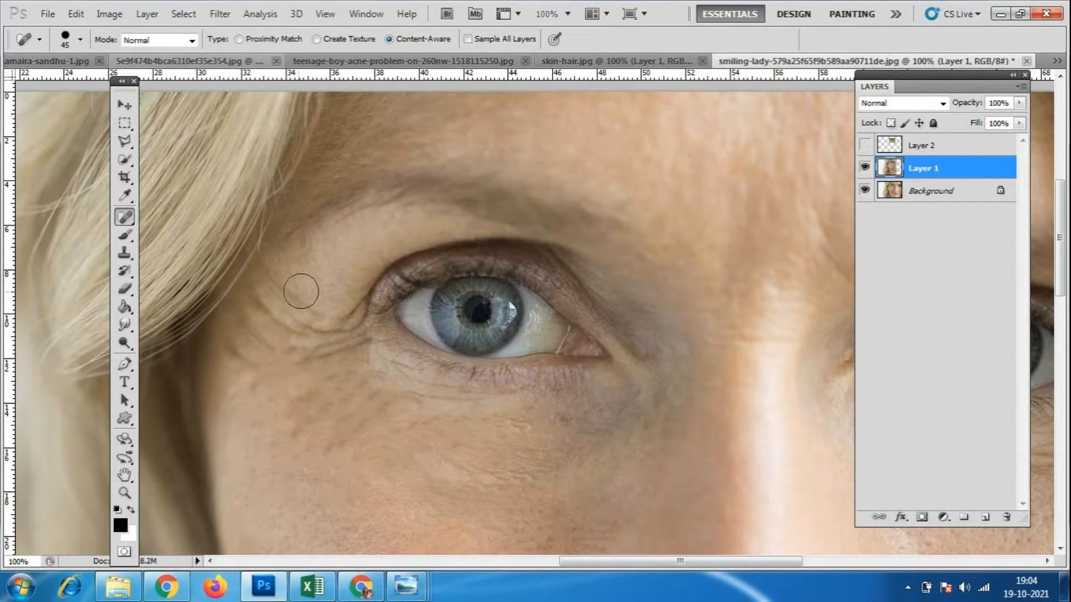
pyautogui.click(270, 288)
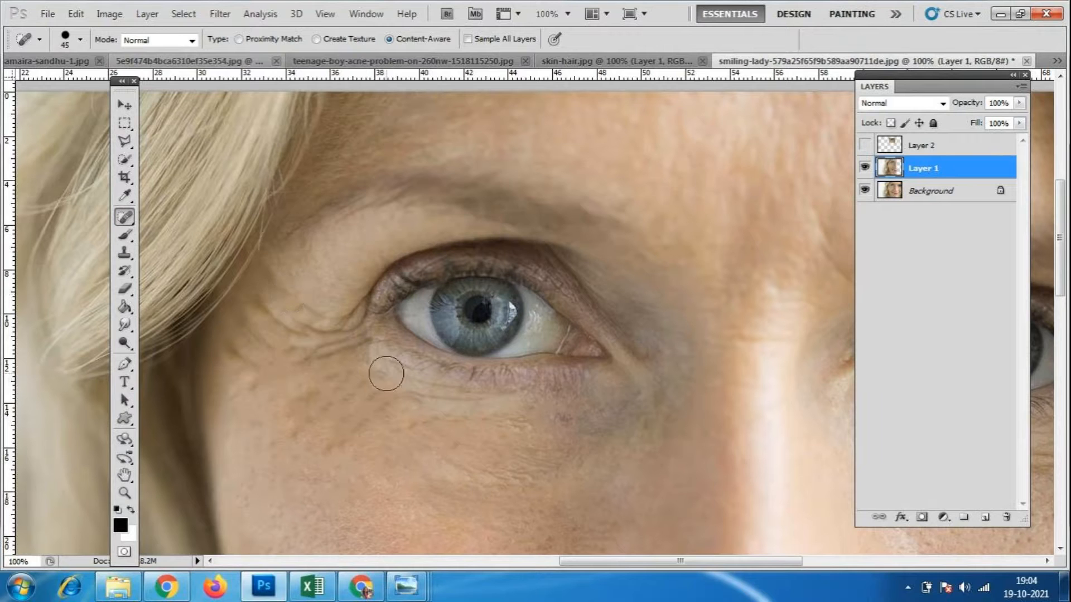
# - Heal the creases outside the outer eye corner, the lines along the lower eyelid and the marks on the upper cheek
pyautogui.click(290, 301)
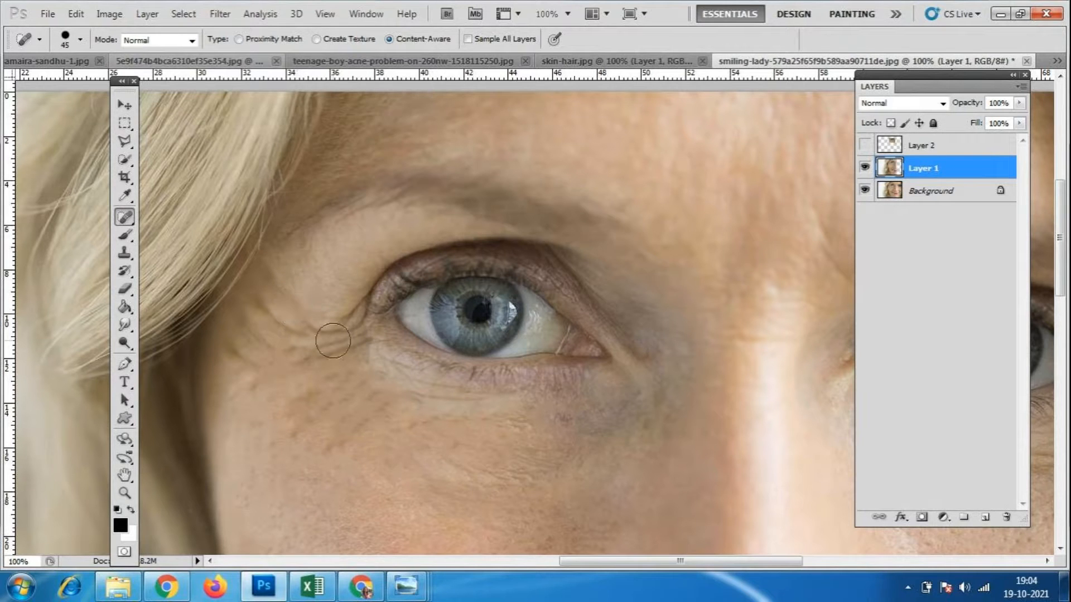
pyautogui.click(277, 286)
pyautogui.scroll(-3, 476, 471)
pyautogui.click(413, 365)
pyautogui.click(504, 368)
pyautogui.click(447, 359)
pyautogui.click(561, 361)
pyautogui.click(593, 357)
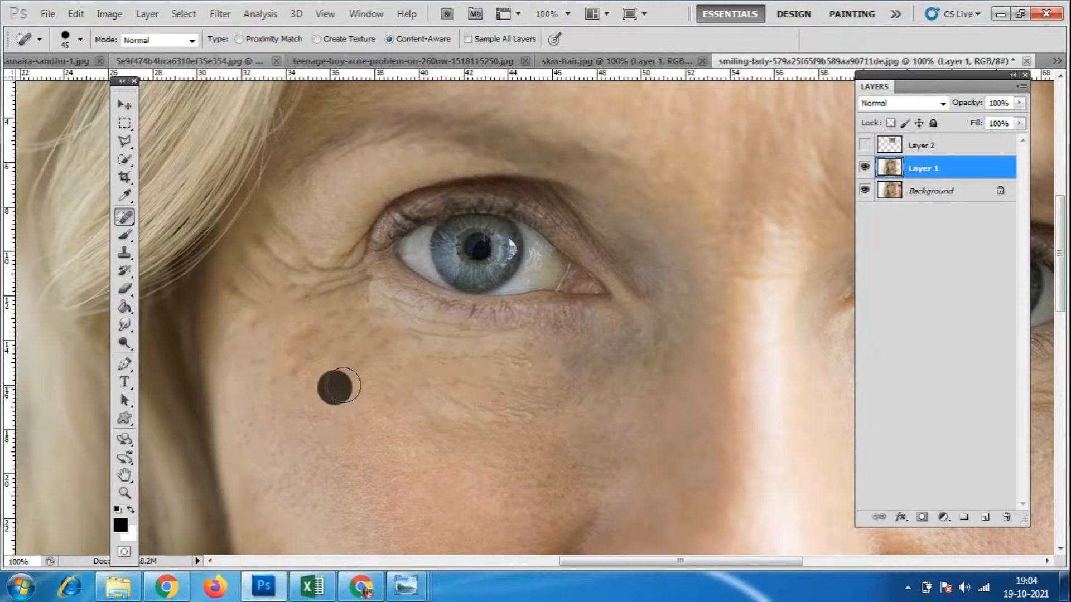
pyautogui.click(363, 369)
pyautogui.click(350, 343)
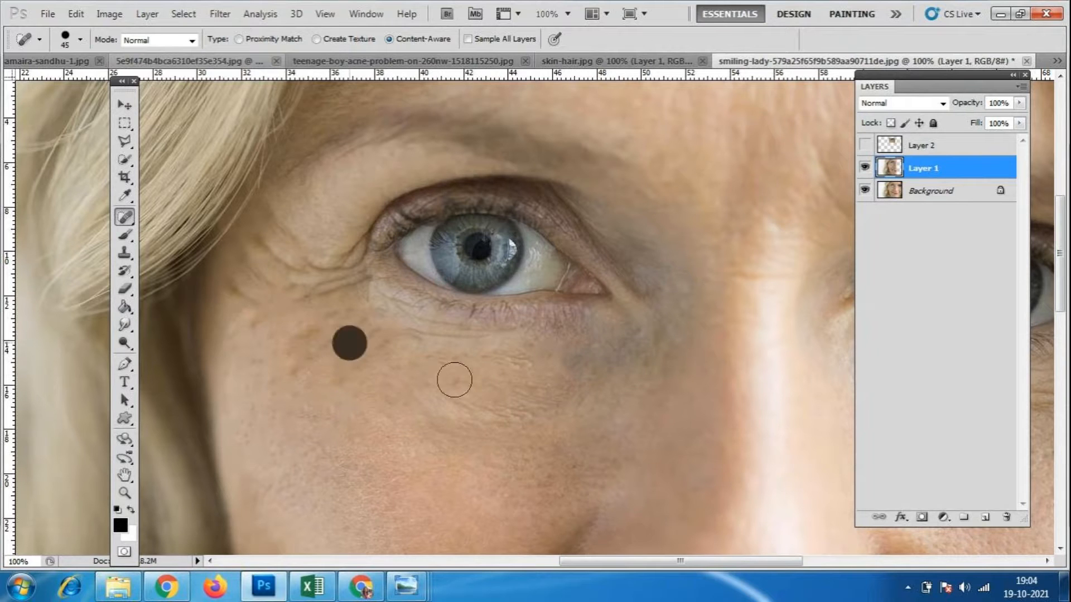
# - Compare the portrait before and after retouching at 50% zoom by repeatedly hiding and showing Layer 1
pyautogui.hotkey('ctrl', '-')
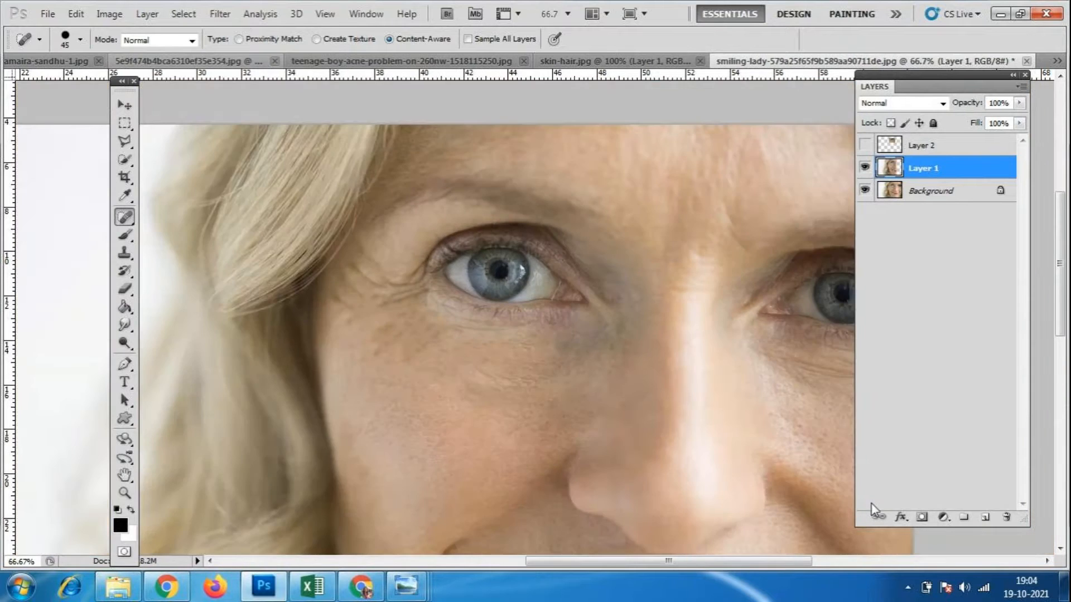
pyautogui.hotkey('ctrl', '-')
pyautogui.click(865, 168)
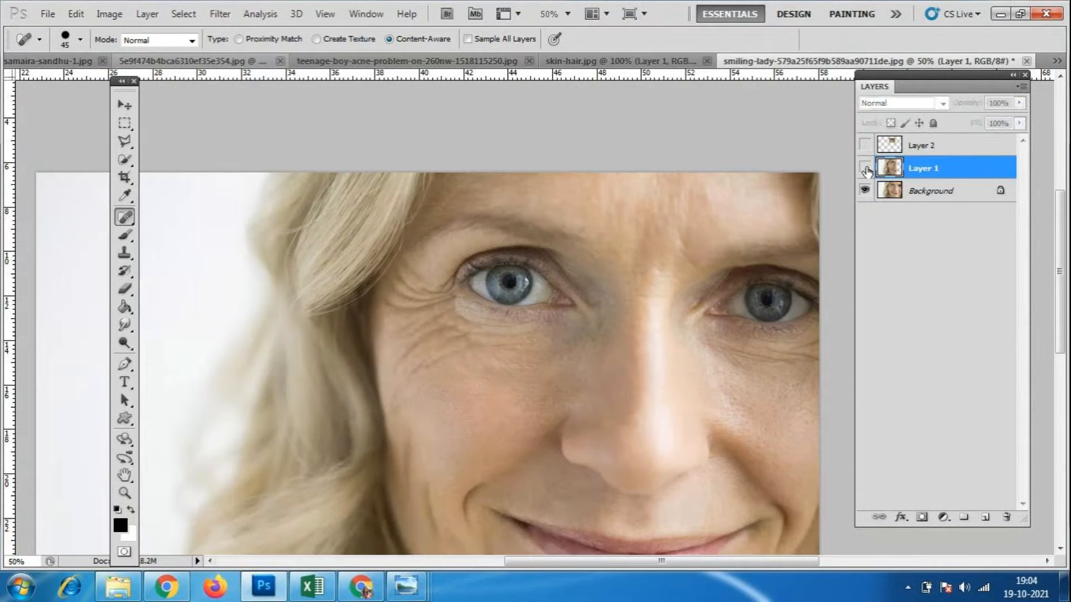
pyautogui.click(864, 168)
pyautogui.click(865, 168)
pyautogui.click(865, 168)
pyautogui.click(865, 167)
pyautogui.click(865, 168)
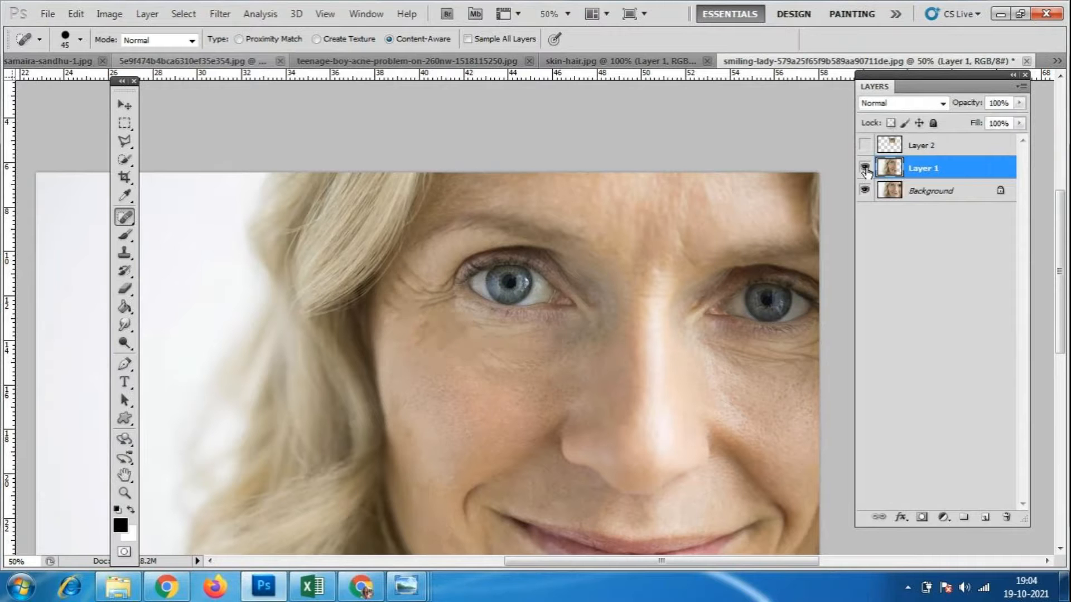
pyautogui.click(865, 167)
pyautogui.click(865, 168)
# - Check Layer 2's content and move Layer 1 above it in the layer stack
pyautogui.click(865, 145)
pyautogui.click(865, 146)
pyautogui.hotkey('ctrl', ']')
# - Heal the crow's-feet creases directly beside the outer eye corner at 100% zoom
pyautogui.hotkey('ctrl', '+')
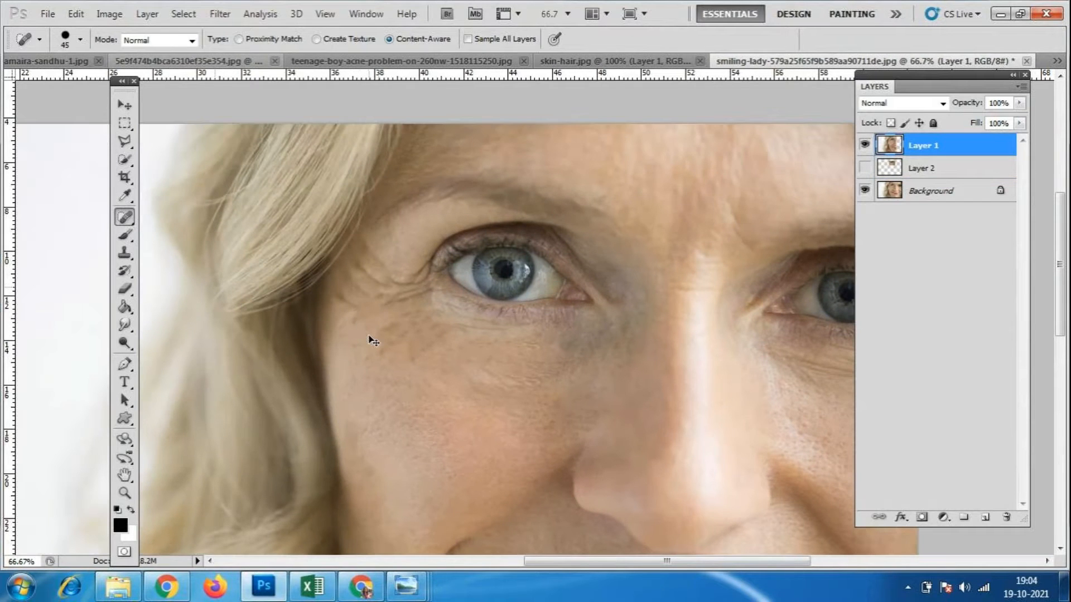
pyautogui.hotkey('ctrl', '+')
pyautogui.moveTo(313, 284); pyautogui.dragTo(314, 283)
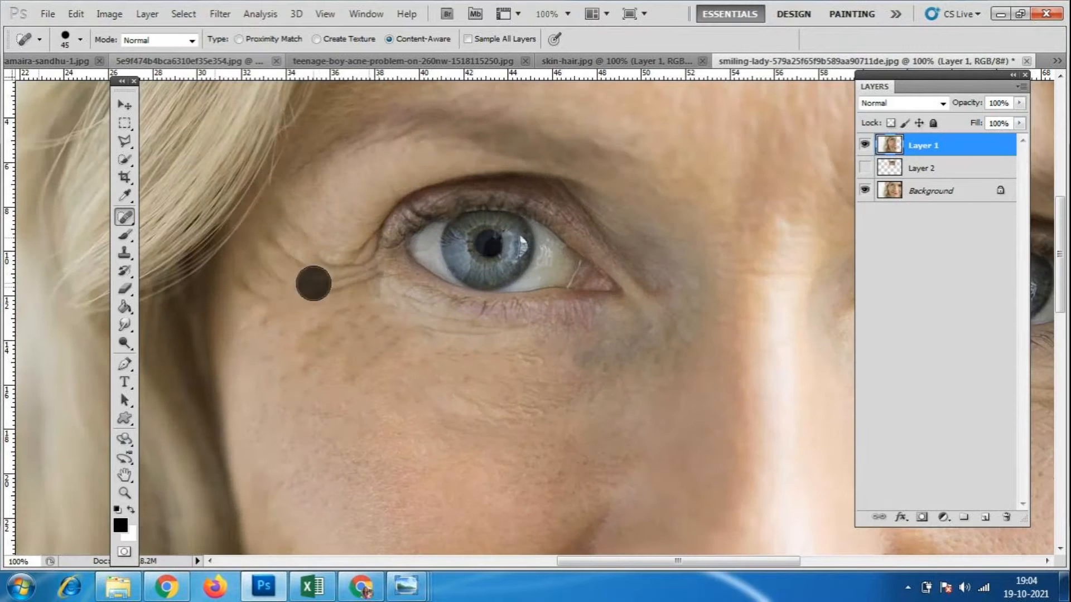
pyautogui.click(342, 280)
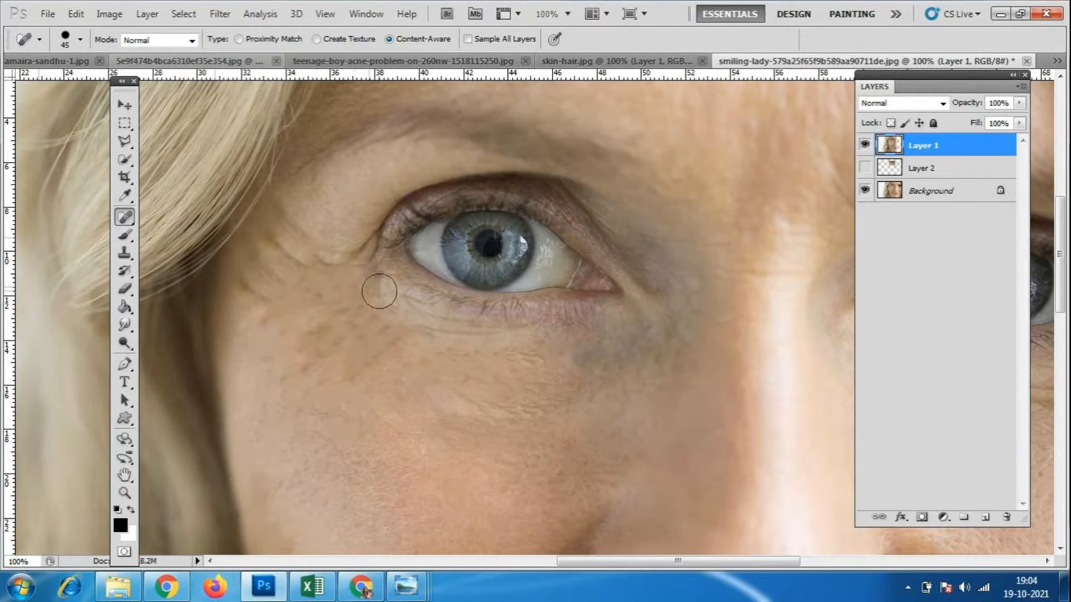
pyautogui.click(332, 264)
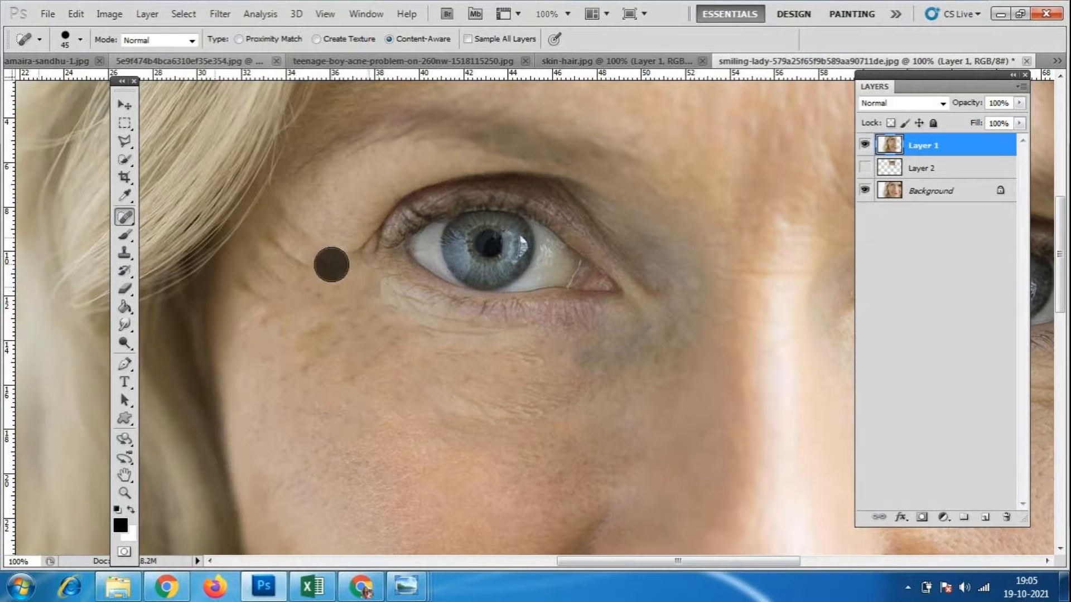
pyautogui.click(298, 260)
pyautogui.click(281, 254)
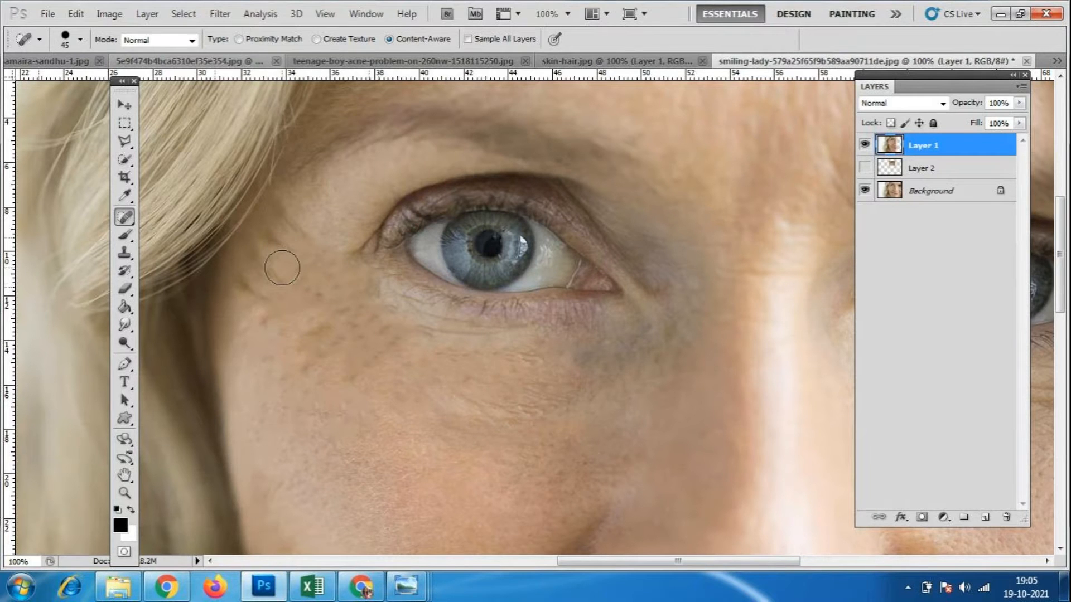
# - Heal the fine lines and uneven skin between the crow's-feet area and the hairline
pyautogui.click(273, 241)
pyautogui.click(269, 277)
pyautogui.click(258, 293)
pyautogui.click(246, 289)
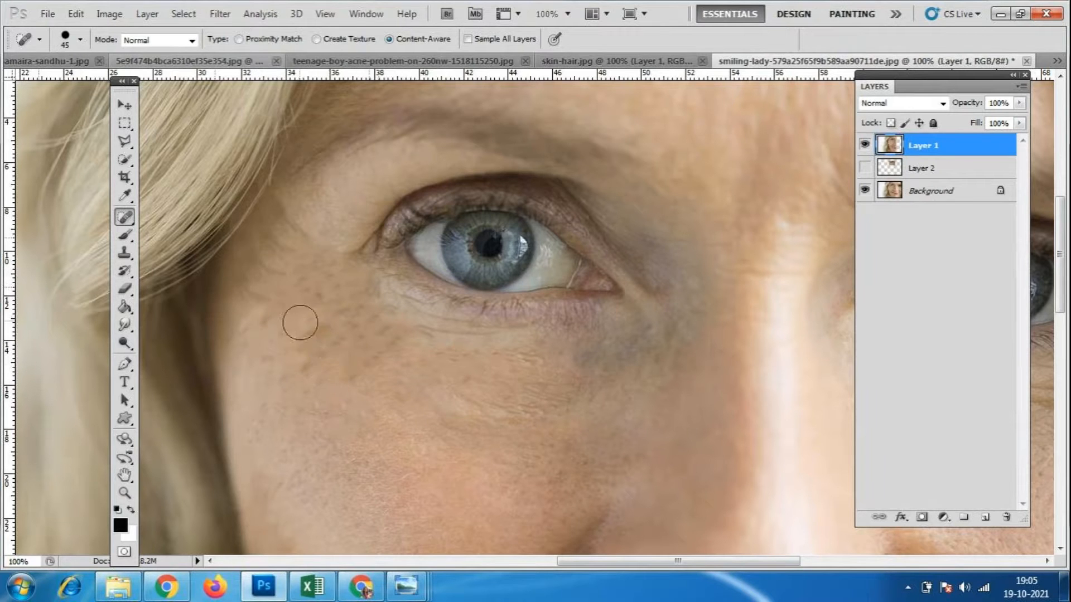
pyautogui.moveTo(262, 297); pyautogui.dragTo(296, 327)
# - Heal the curved lines under the lower eyelid and the rough skin on the upper cheek below them
pyautogui.scroll(2, 347, 366)
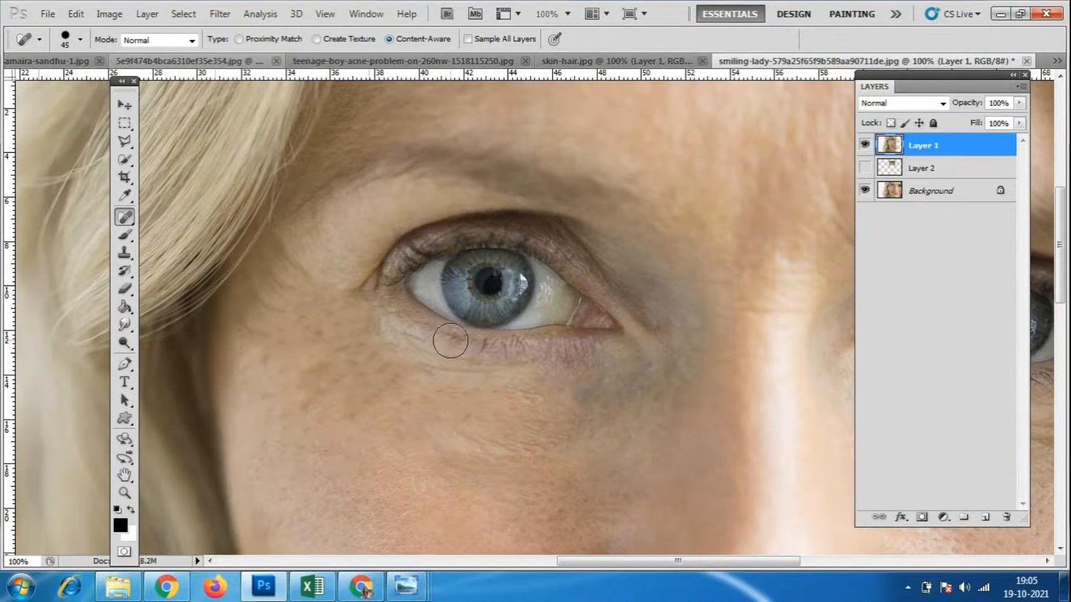
pyautogui.click(375, 377)
pyautogui.click(376, 373)
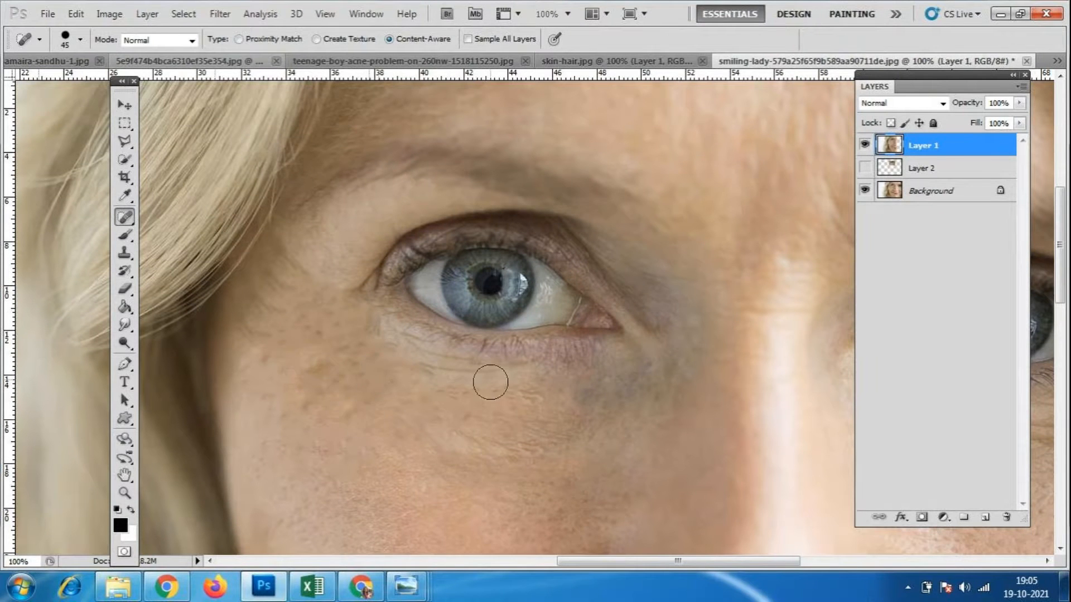
pyautogui.click(445, 363)
pyautogui.click(425, 357)
pyautogui.click(404, 343)
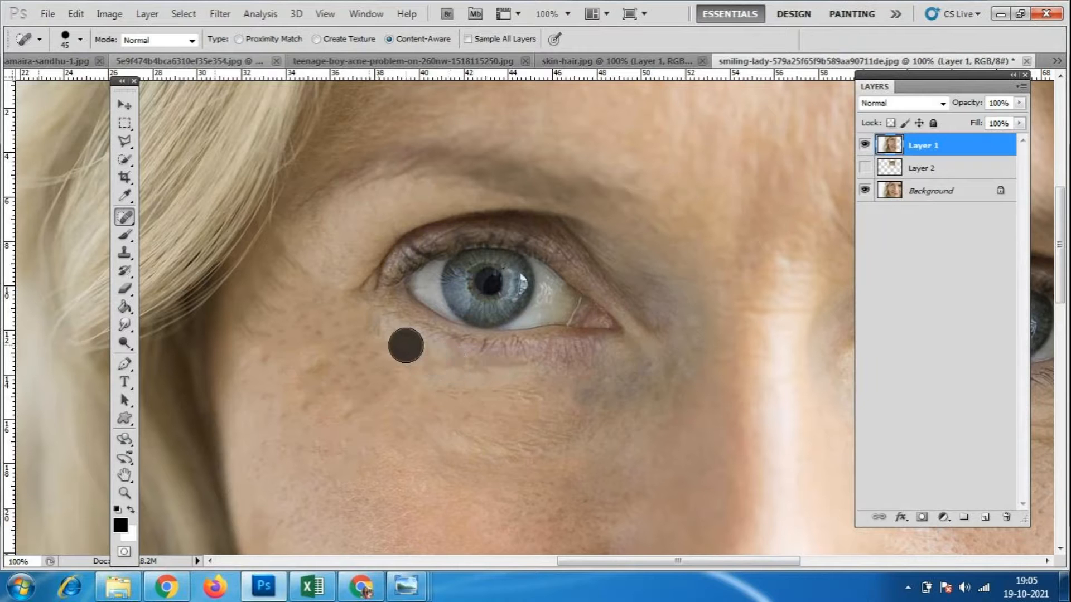
pyautogui.click(526, 368)
pyautogui.click(481, 440)
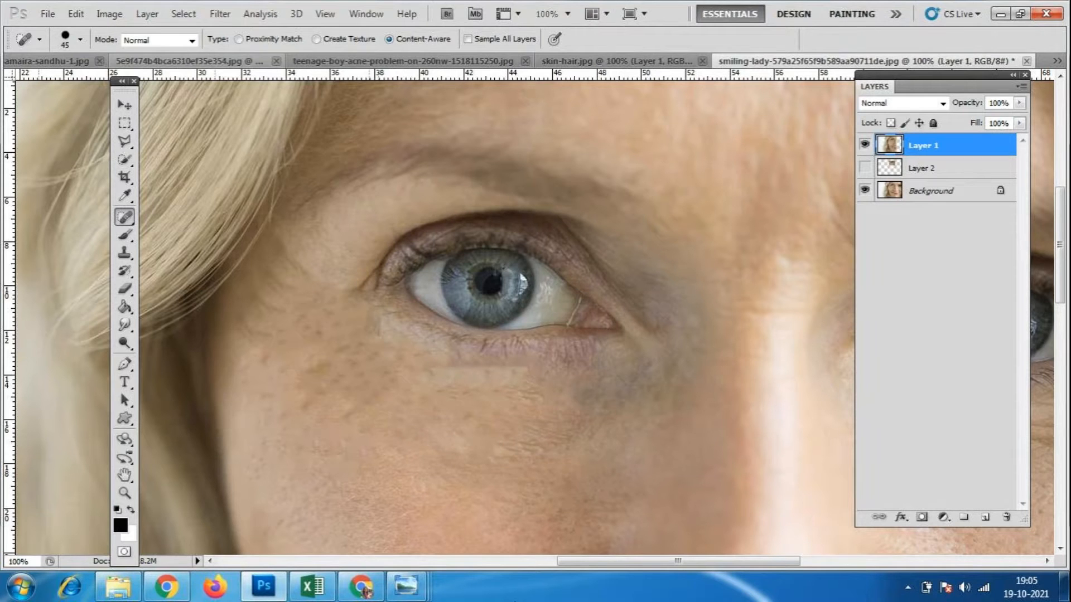
# - Heal the dark spots on the outer cheek, the leftover creases at the temple and the rough patch below the eye
pyautogui.click(300, 376)
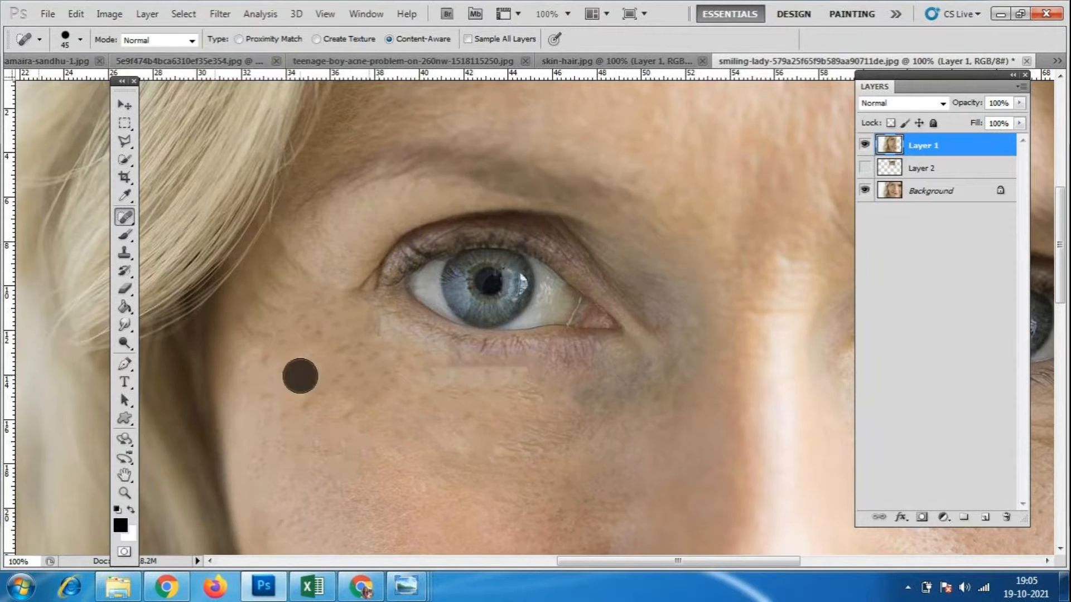
pyautogui.click(261, 329)
pyautogui.click(281, 285)
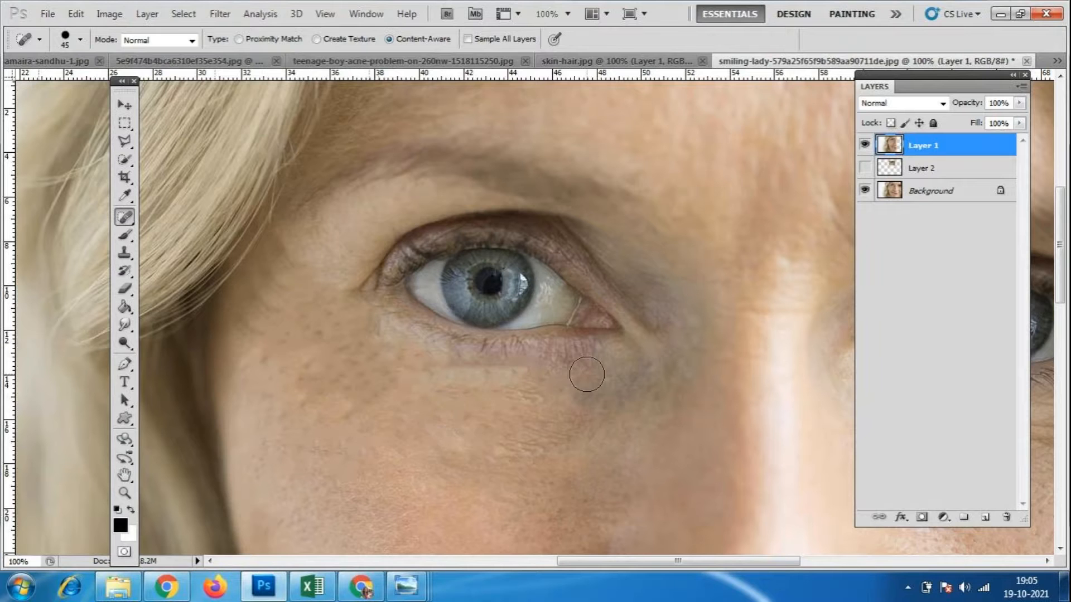
pyautogui.scroll(-1, 591, 376)
pyautogui.click(541, 415)
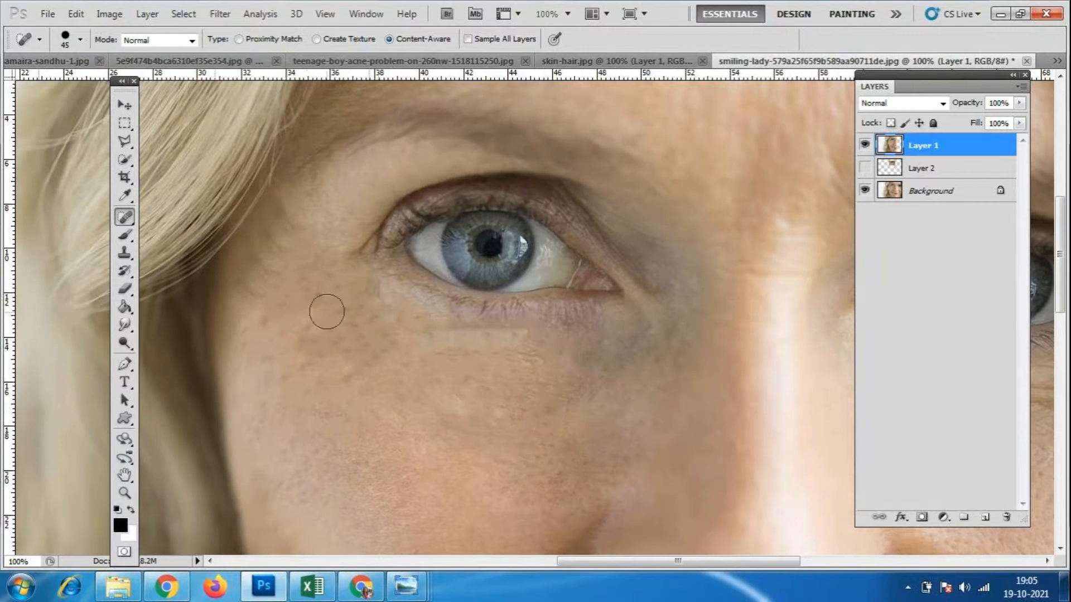
pyautogui.click(276, 241)
# - Heal the light streak under the lower eyelid and the skin toward the inner eye corner
pyautogui.click(456, 329)
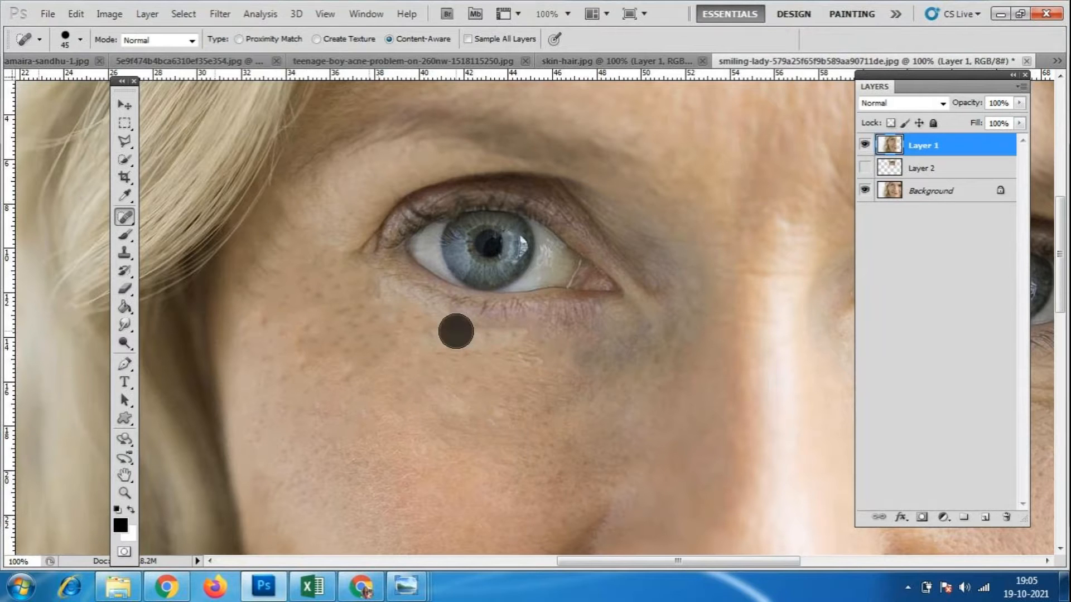
pyautogui.click(509, 337)
pyautogui.click(568, 343)
pyautogui.click(612, 337)
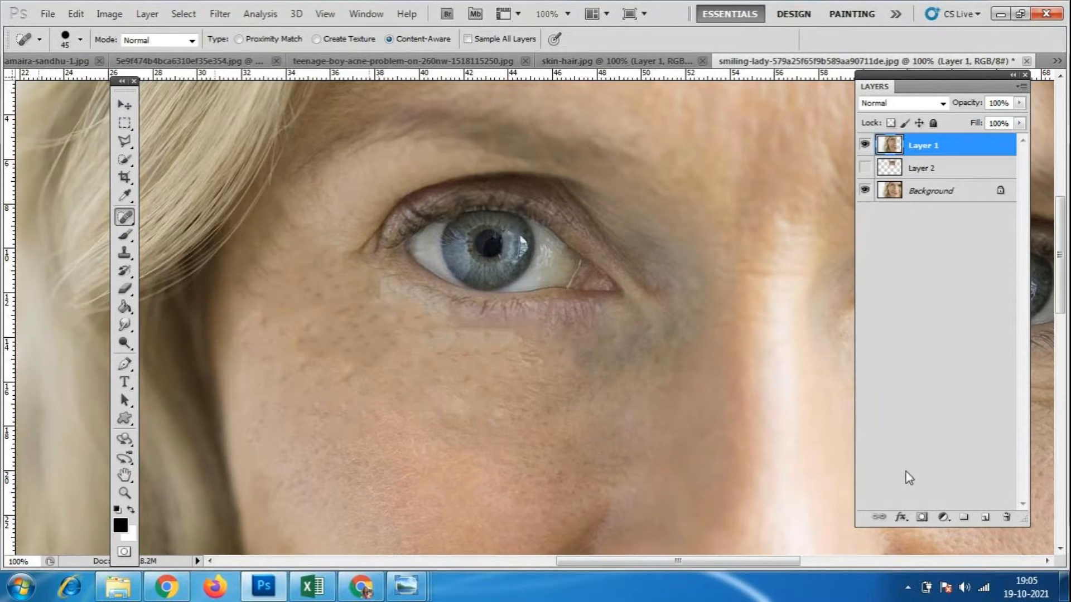
# - Compare the whole portrait before and after healing at 33.3% zoom by repeatedly hiding and showing Layer 1
pyautogui.hotkey('ctrl', '-')
pyautogui.hotkey('ctrl', '-')
pyautogui.hotkey('ctrl', '-')
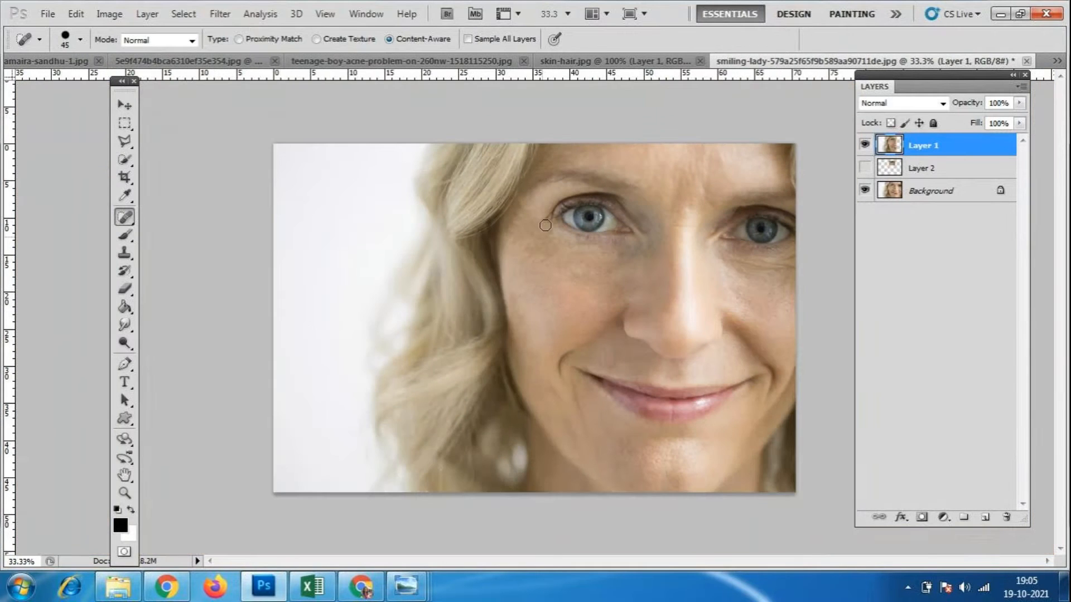
pyautogui.click(865, 145)
pyautogui.click(864, 146)
pyautogui.click(865, 146)
pyautogui.click(865, 146)
pyautogui.click(864, 146)
pyautogui.click(864, 146)
pyautogui.click(865, 146)
pyautogui.click(865, 146)
pyautogui.click(865, 146)
# - Switch to the Dodge tool with a 250 px brush and set its exposure to 20%
pyautogui.click(119, 343)
pyautogui.rightClick(118, 343)
pyautogui.click(210, 345)
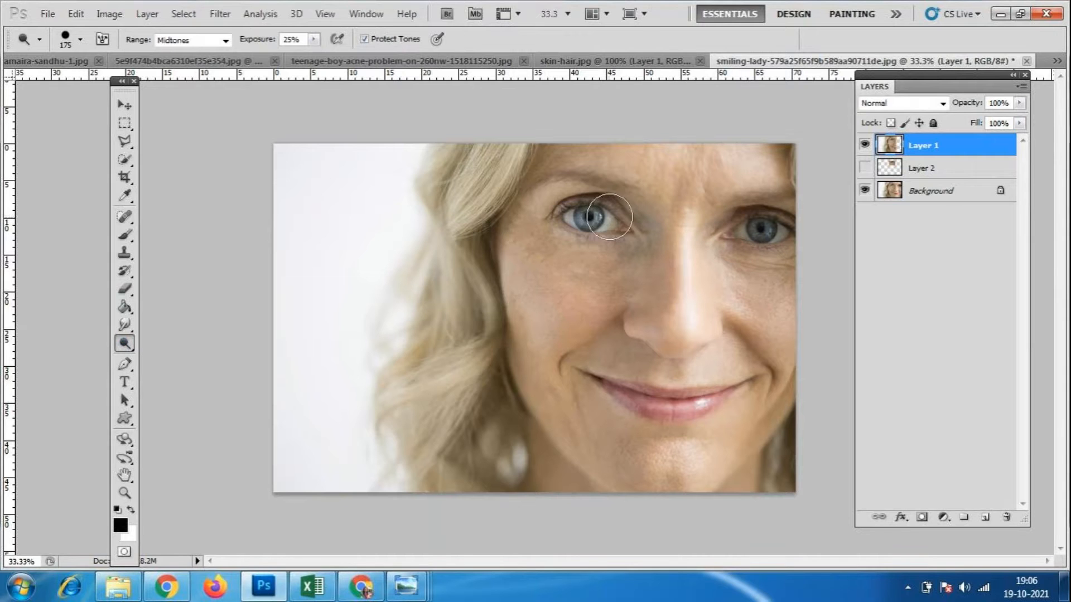
pyautogui.press(']')
pyautogui.press(']')
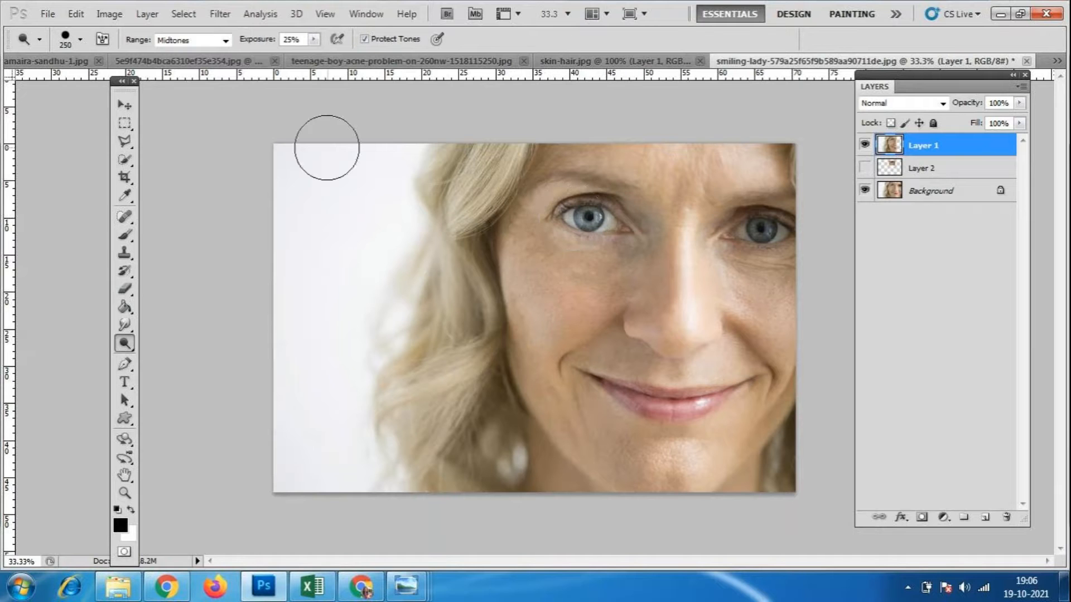
pyautogui.click(300, 39)
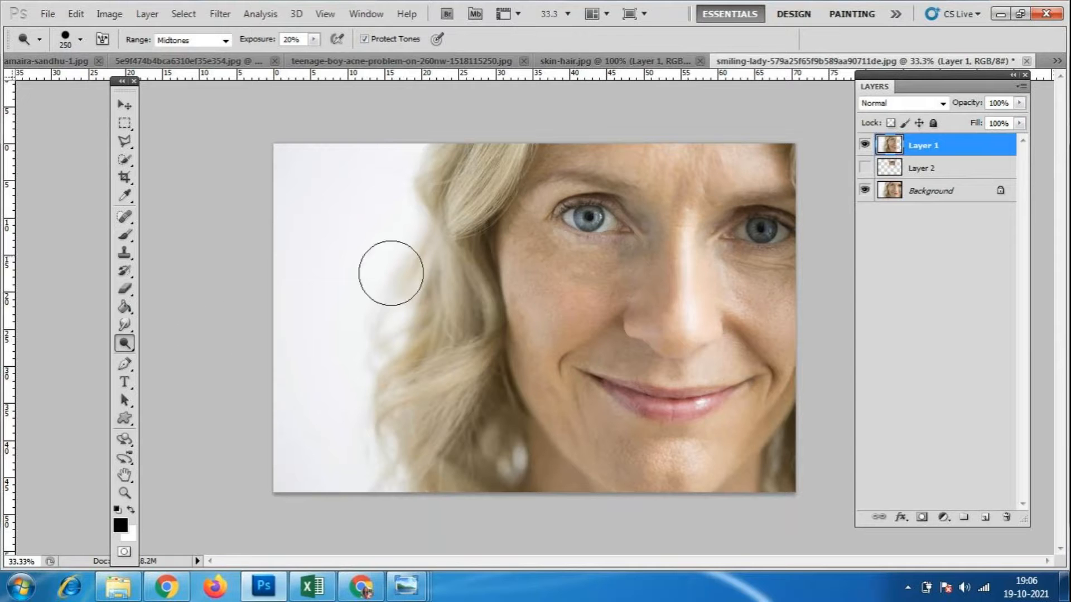
# - Try to brighten the face from the brow down to the jaw with a 500 px dodge brush, and undo the stroke
pyautogui.press(']')
pyautogui.press(']')
pyautogui.press(']')
pyautogui.moveTo(563, 165)
pyautogui.mouseDown()
pyautogui.moveTo(521, 178)
pyautogui.moveTo(500, 226)
pyautogui.moveTo(494, 333)
pyautogui.moveTo(514, 409)
pyautogui.mouseUp()
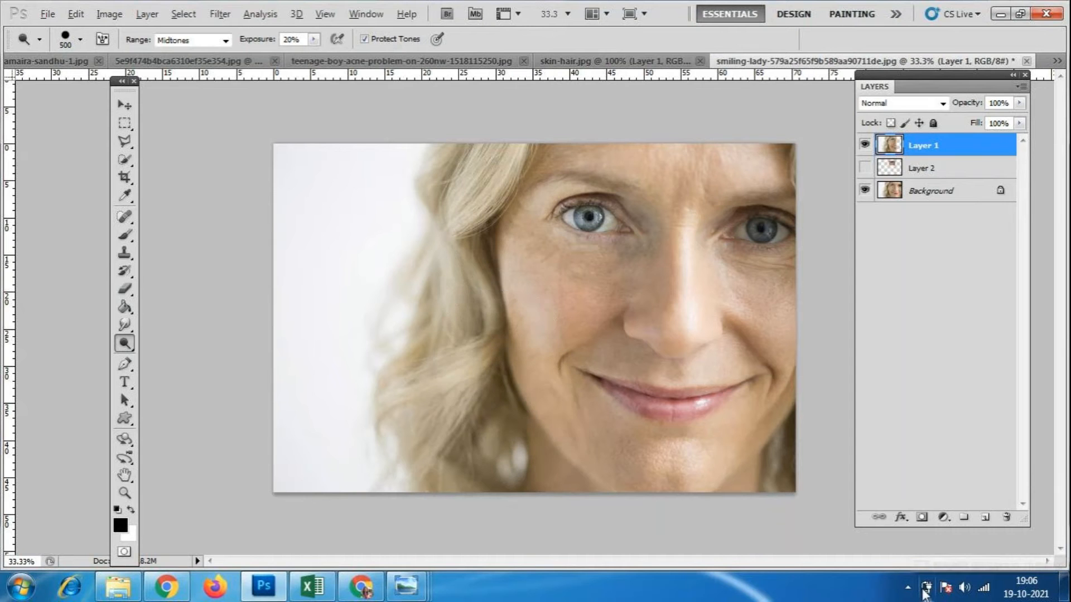
pyautogui.hotkey('ctrl', 'z')
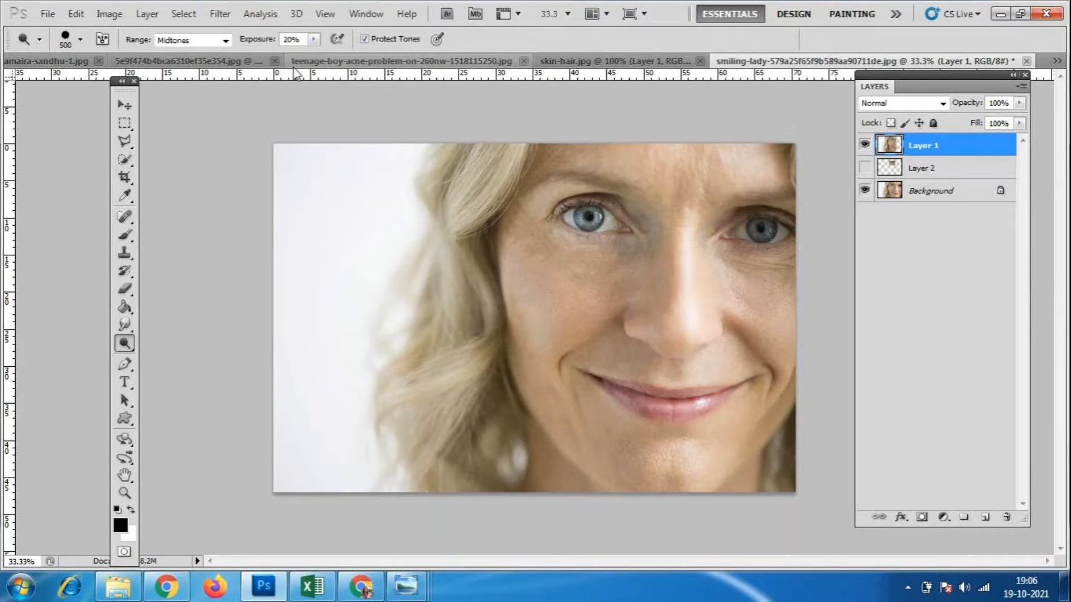
# - Enlarge the dodge brush to 1300 px to cover most of the face
pyautogui.press(']')
pyautogui.press(']')
pyautogui.press(']')
pyautogui.press(']')
pyautogui.press(']')
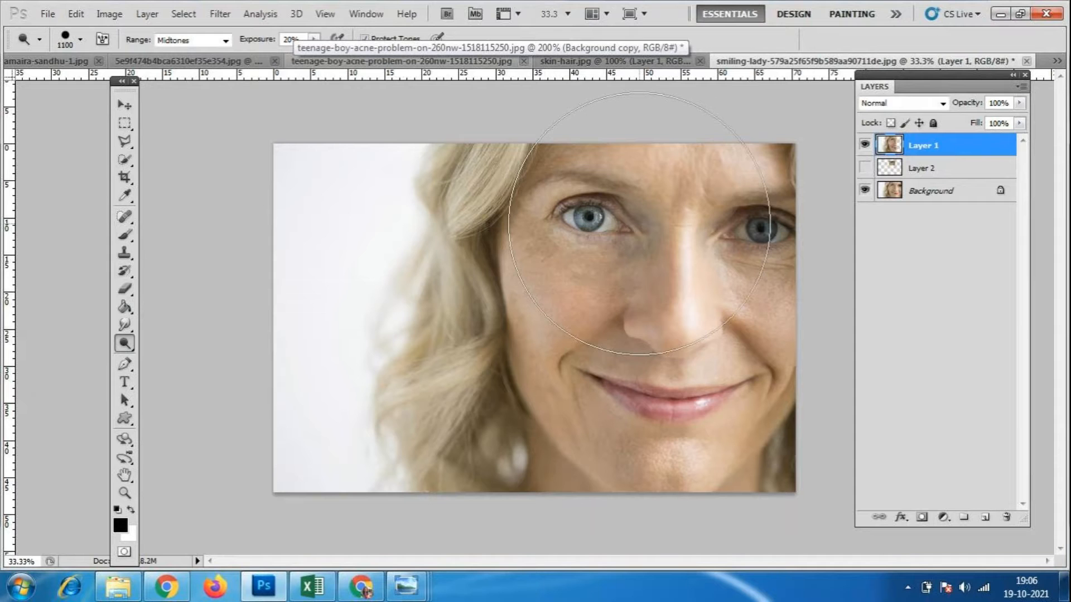
pyautogui.press(']')
pyautogui.press(']')
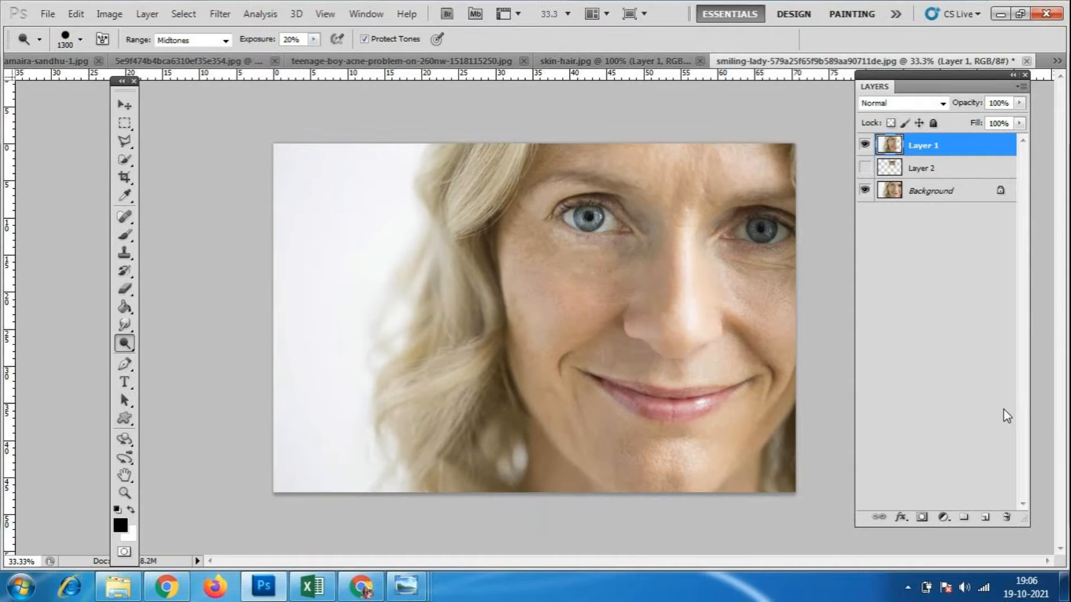
# - Set the dodge exposure to 10% and enlarge the brush to 1700 px
pyautogui.doubleClick(299, 39)
pyautogui.write('10')
pyautogui.press('Return')
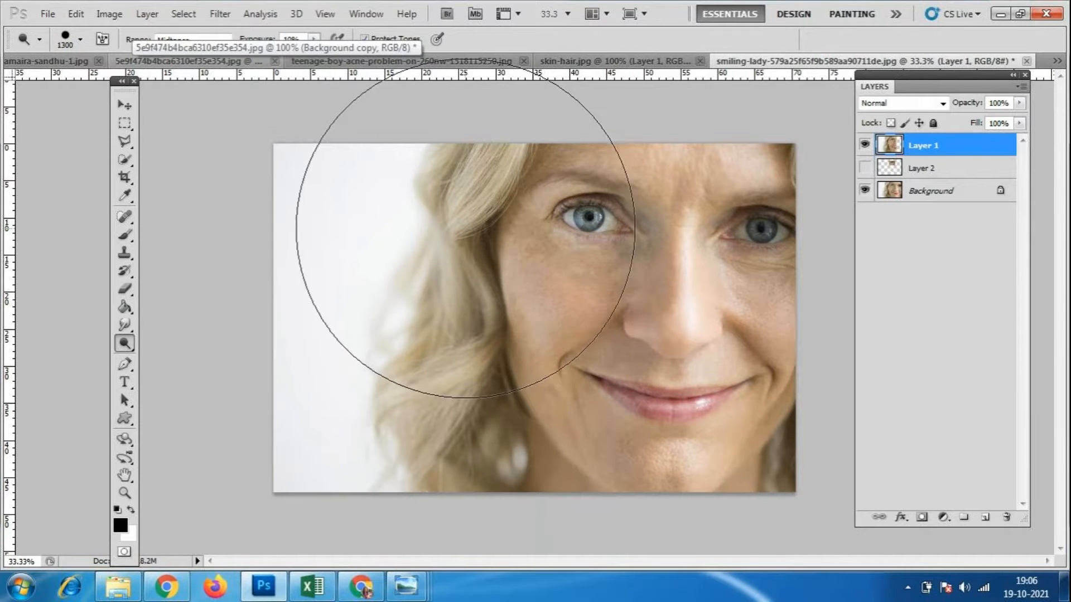
pyautogui.press(']')
pyautogui.press(']')
pyautogui.press(']')
pyautogui.press(']')
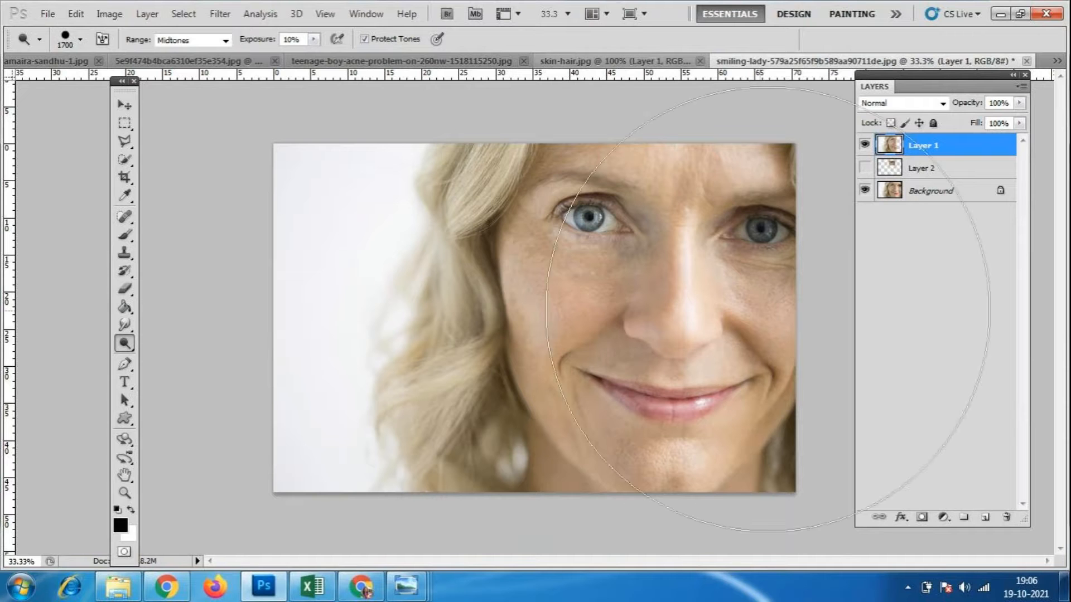
# - Compare the brightened, retouched portrait with the original by hiding and showing Layer 1
pyautogui.click(864, 146)
pyautogui.click(865, 146)
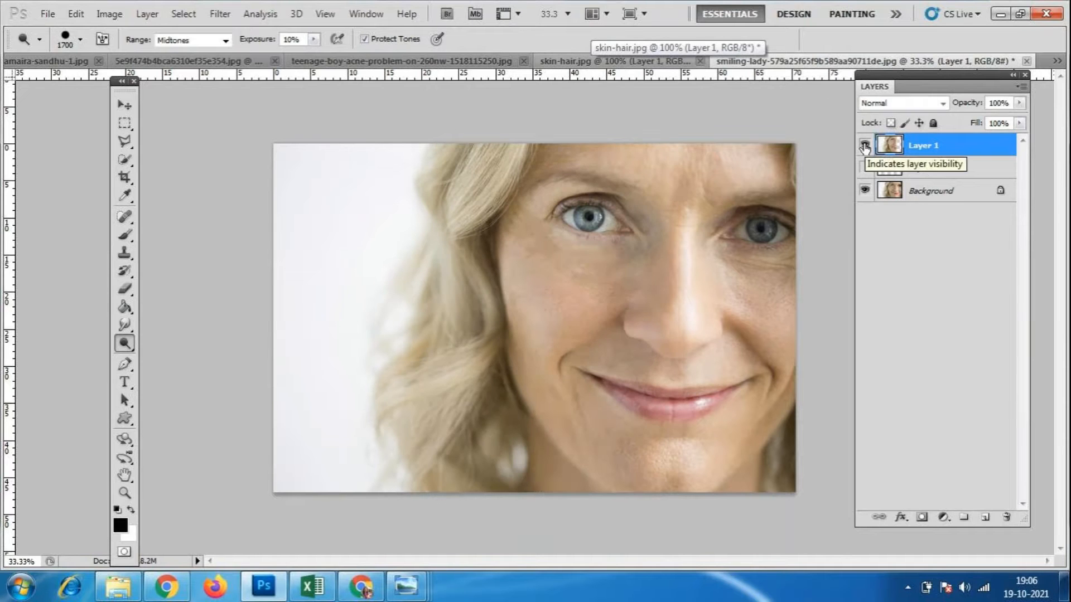
pyautogui.click(865, 146)
pyautogui.click(864, 145)
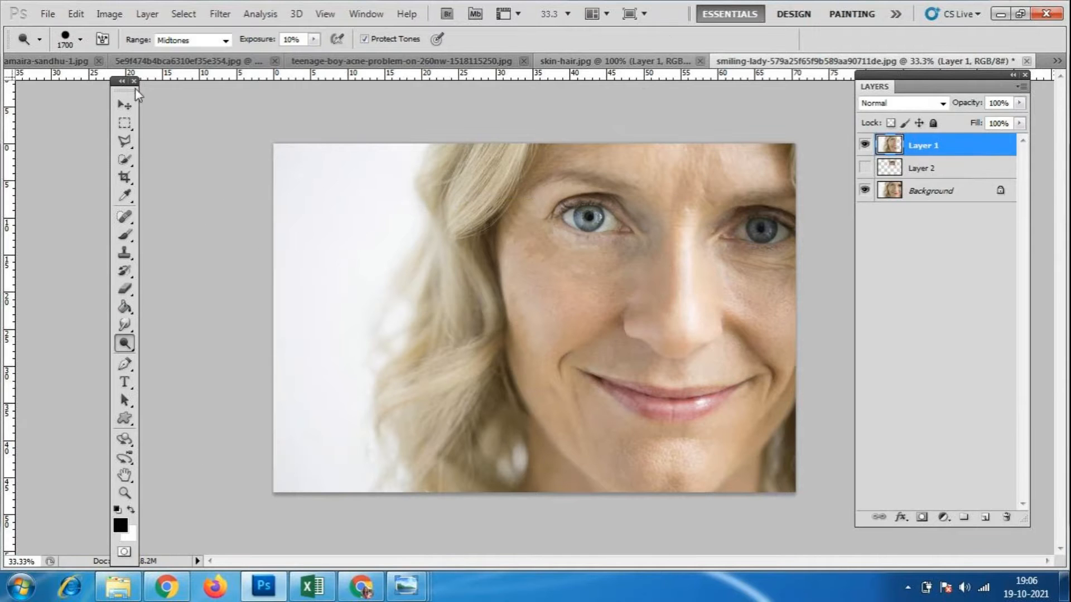
# - Switch to the Move tool and place Layer 2 above Layer 1 in the layer stack
pyautogui.click(125, 105)
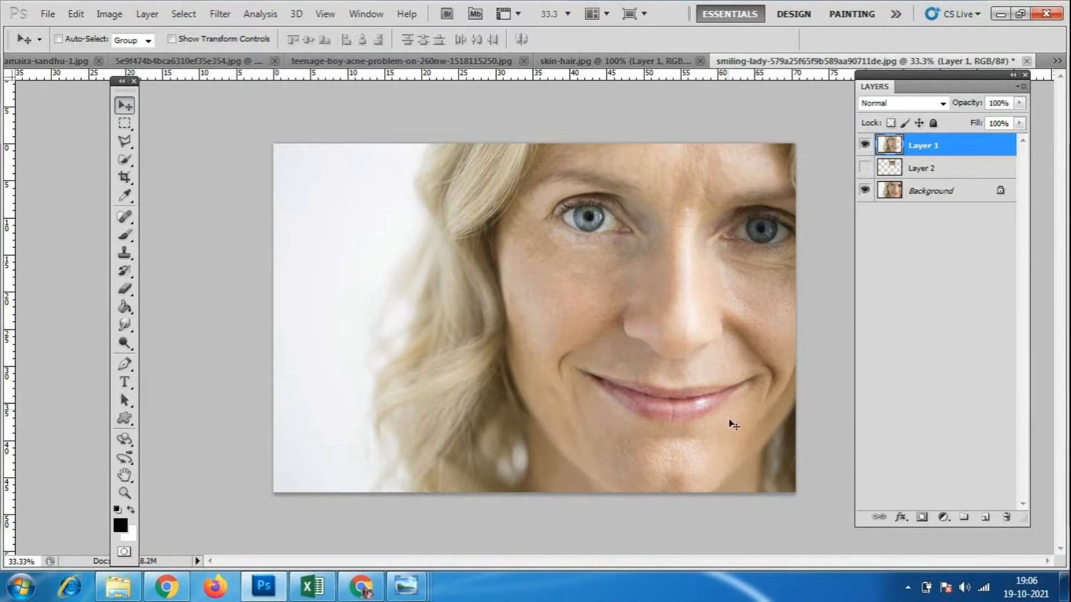
pyautogui.moveTo(958, 167); pyautogui.dragTo(934, 139)
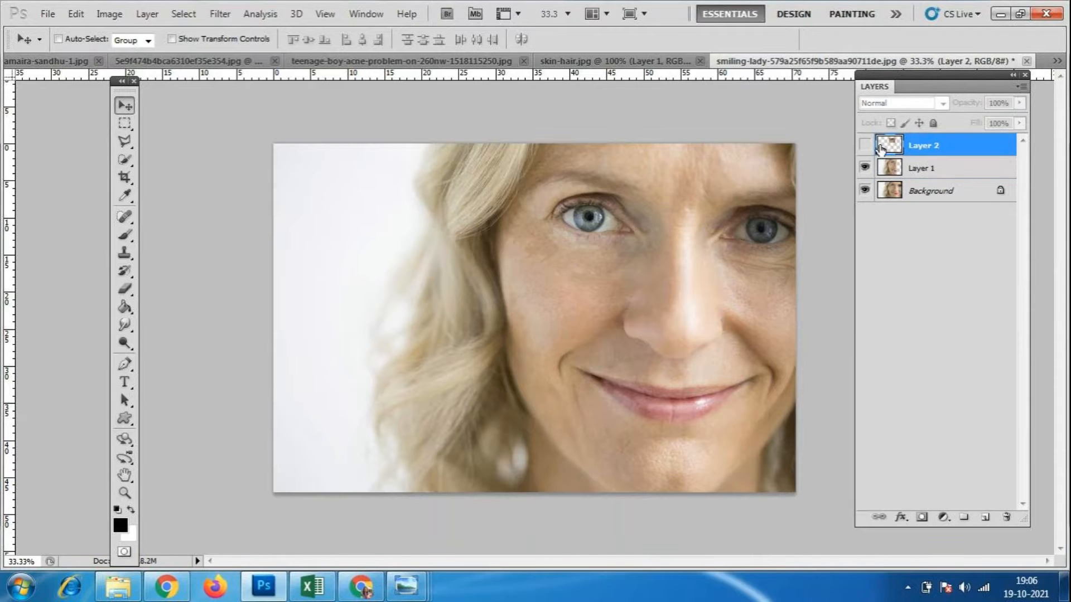
# - Compare the eye area before and after retouching by hiding and showing Layer 2, leaving it shown
pyautogui.click(864, 145)
pyautogui.click(865, 145)
pyautogui.click(865, 145)
pyautogui.click(864, 145)
pyautogui.click(864, 145)
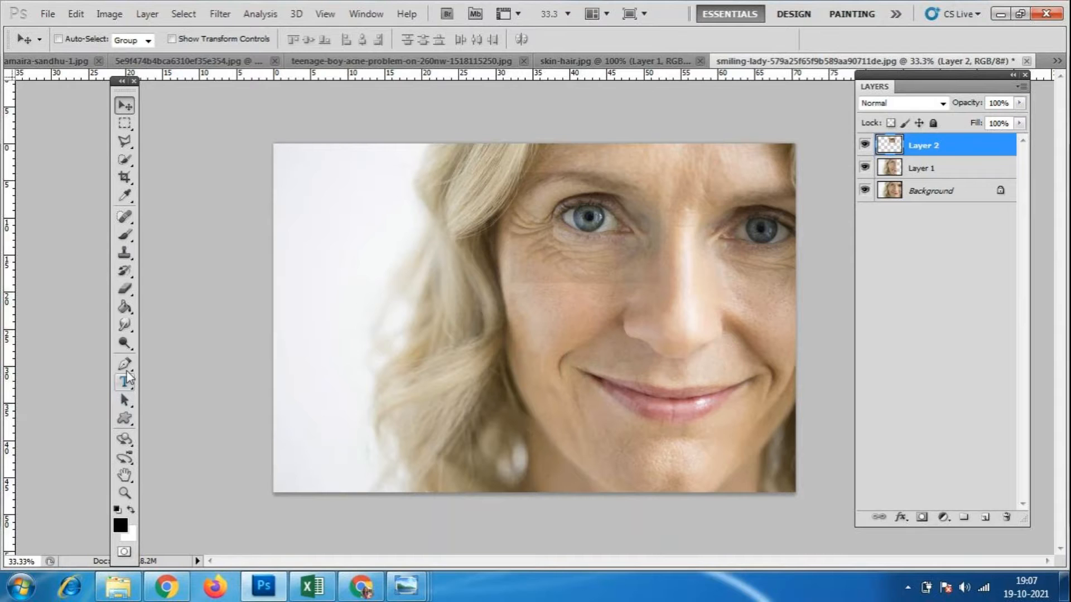
# - Darken the original eye patch on Layer 2 using the Burn tool with a 900 px brush, and switch back to the Move tool
pyautogui.moveTo(125, 347); pyautogui.dragTo(171, 356)
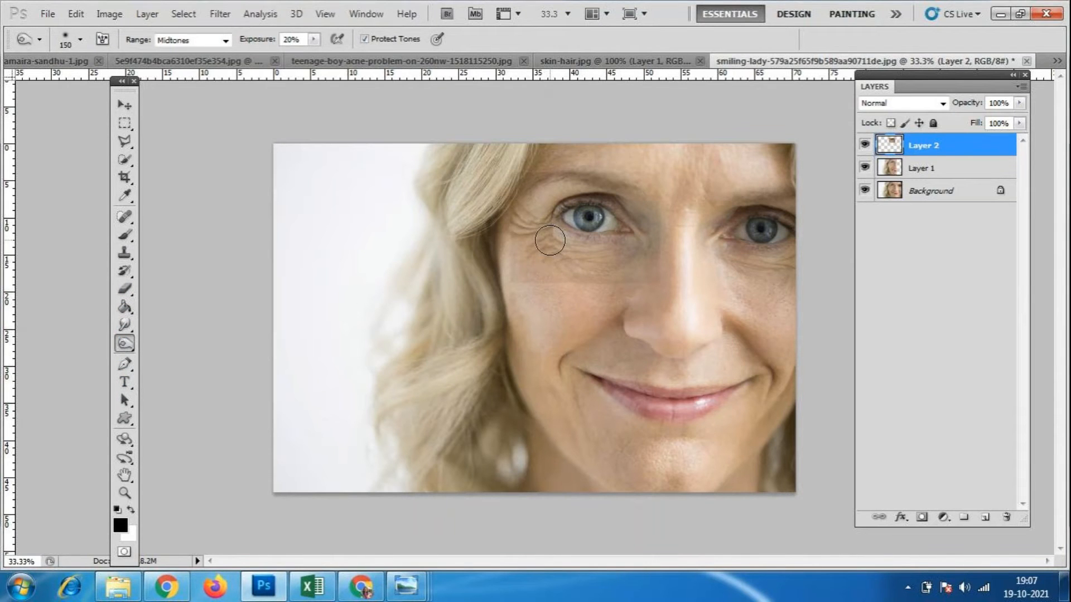
pyautogui.press(']')
pyautogui.press(']')
pyautogui.press(']')
pyautogui.press(']')
pyautogui.press(']')
pyautogui.press(']')
pyautogui.press(']')
pyautogui.press(']')
pyautogui.press(']')
pyautogui.press(']')
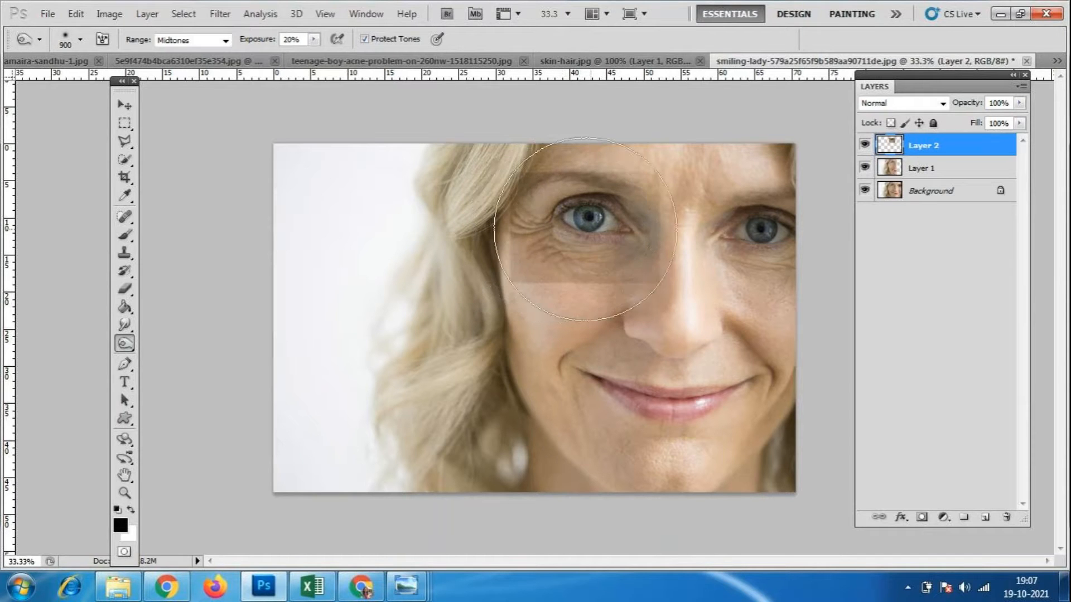
pyautogui.moveTo(594, 230)
pyautogui.mouseDown()
pyautogui.moveTo(543, 230)
pyautogui.moveTo(598, 225)
pyautogui.mouseUp()
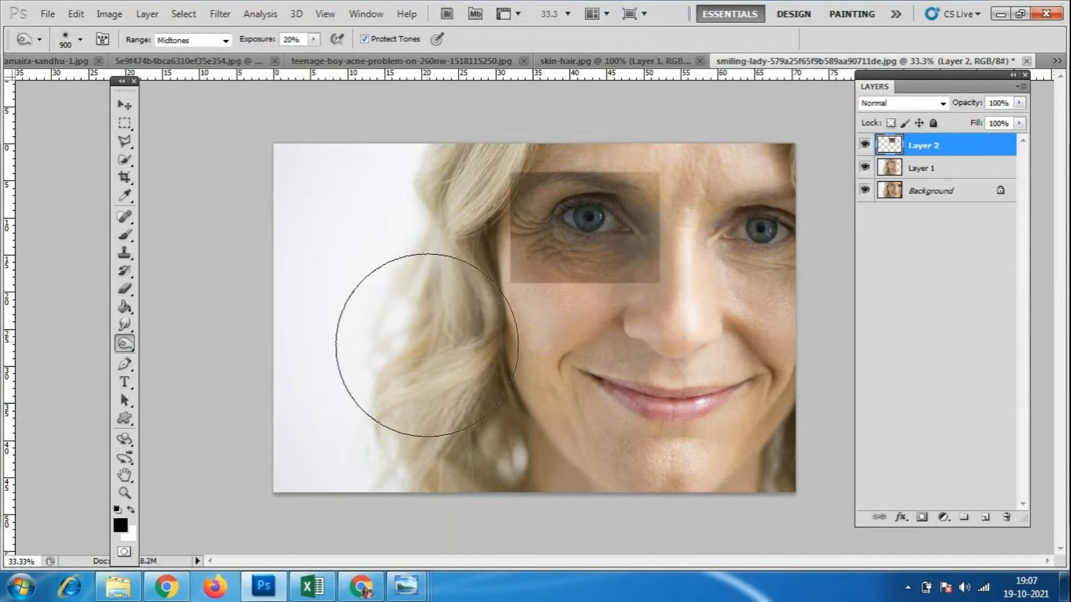
pyautogui.press('v')
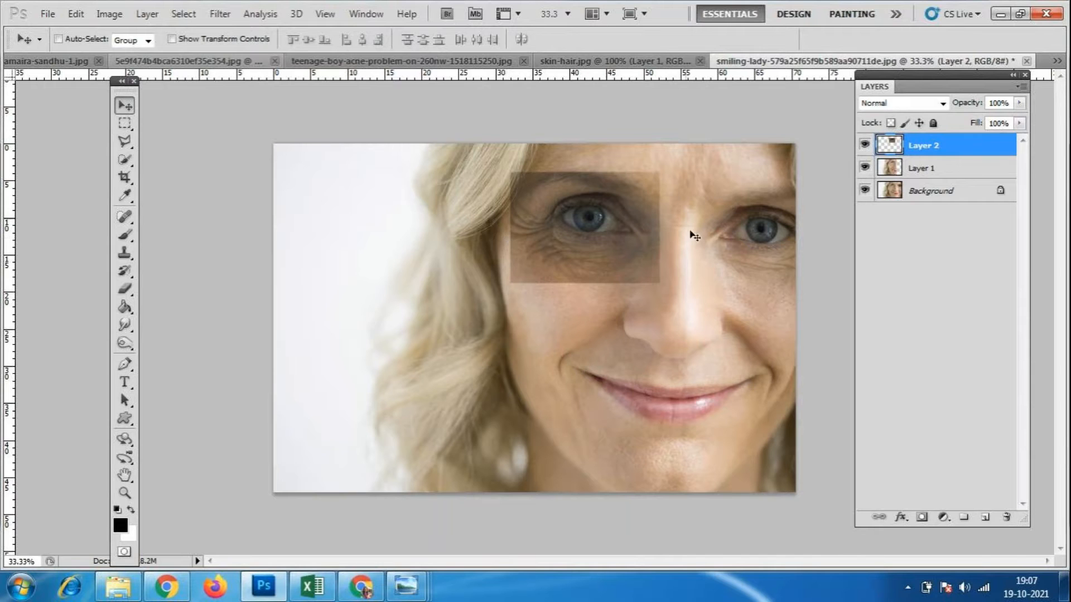
# - Compare the burned patch and the retouched portrait with the original by hiding and showing Layers 2 and 1, leaving only Layer 2 hidden
pyautogui.click(863, 145)
pyautogui.click(864, 145)
pyautogui.click(864, 145)
pyautogui.click(864, 167)
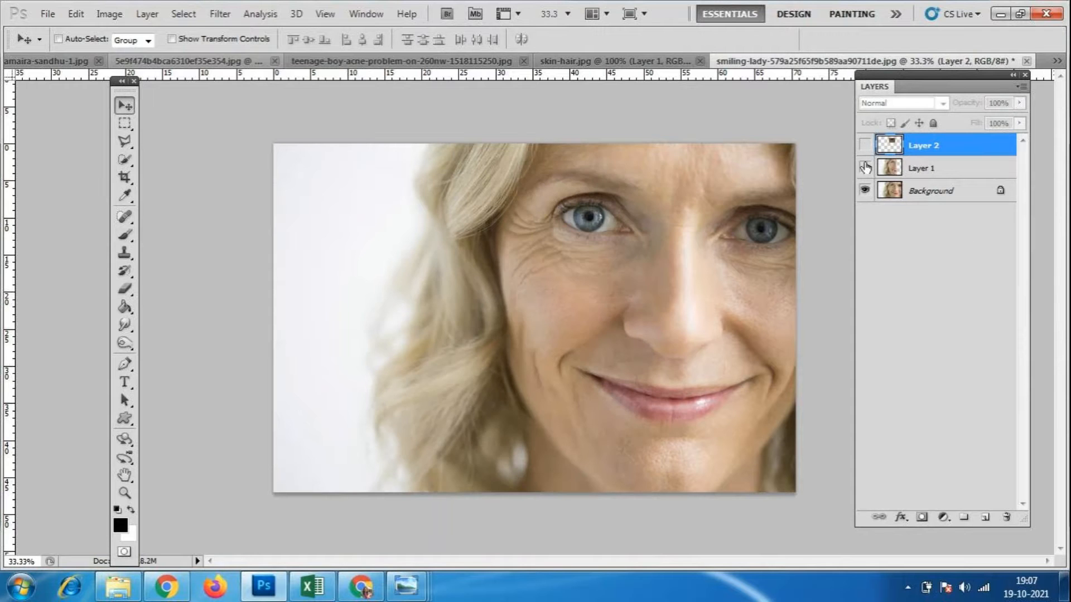
pyautogui.click(864, 168)
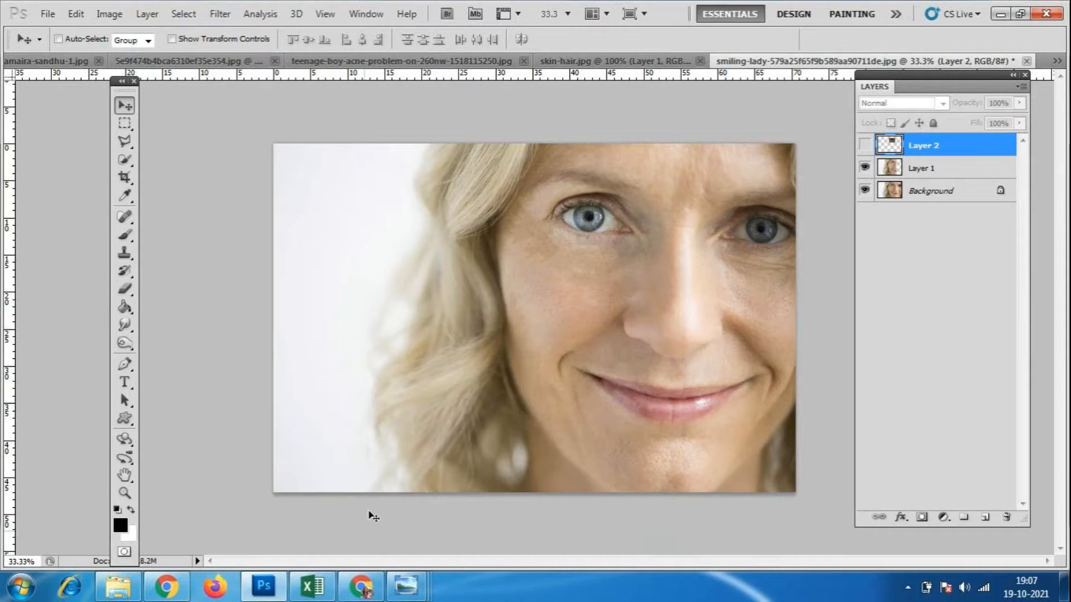
pyautogui.click(864, 169)
pyautogui.click(864, 169)
pyautogui.click(863, 145)
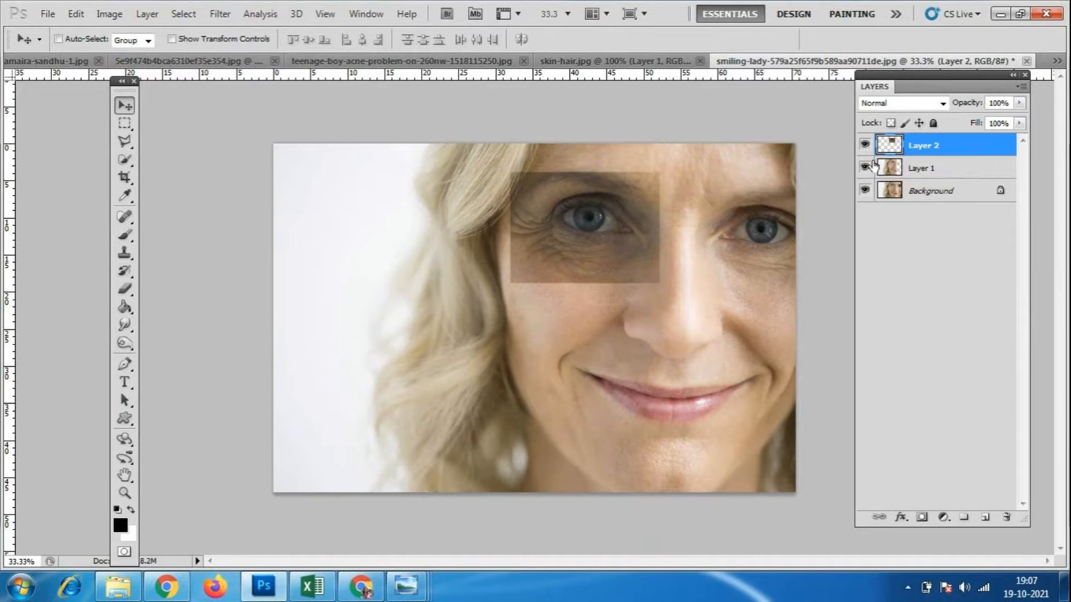
pyautogui.click(864, 146)
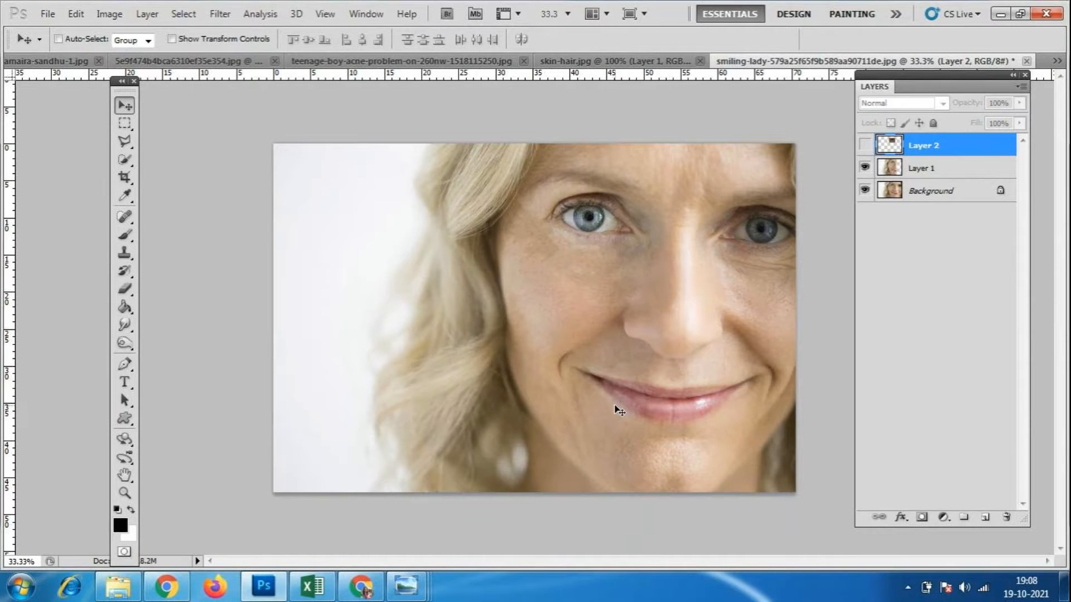
# - Switch to File Explorer and view the "remove marks" before/after sample image in the reff folder
pyautogui.click(167, 593)
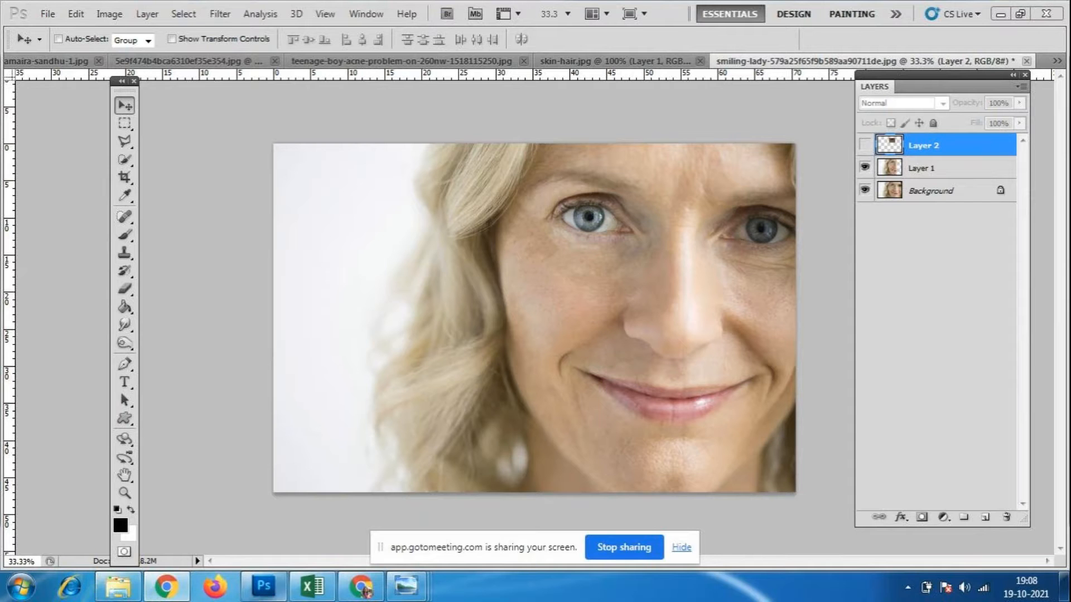
pyautogui.click(119, 586)
pyautogui.click(692, 420)
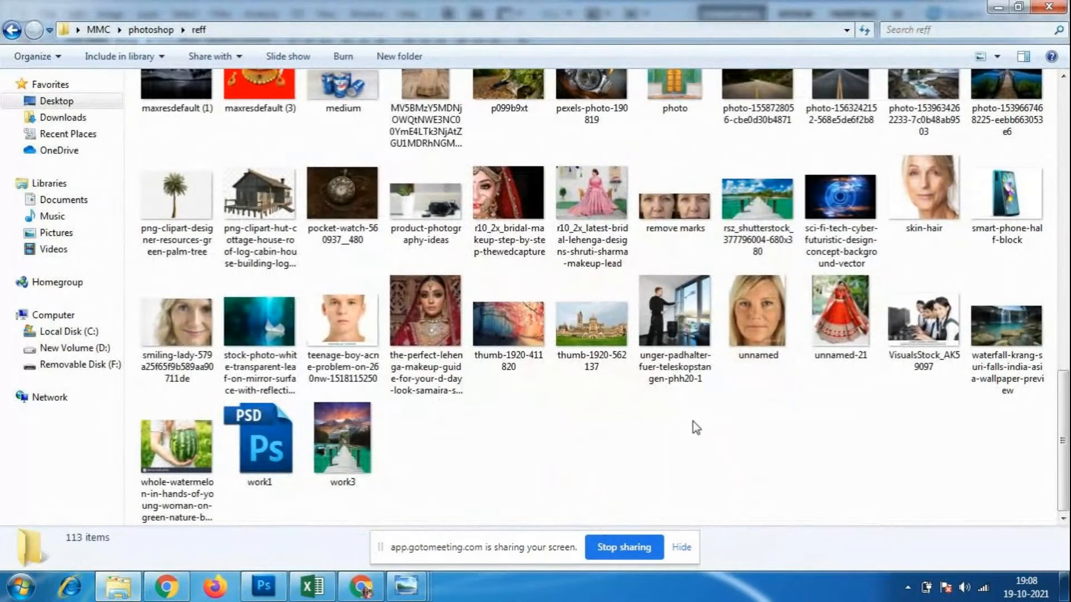
pyautogui.doubleClick(675, 207)
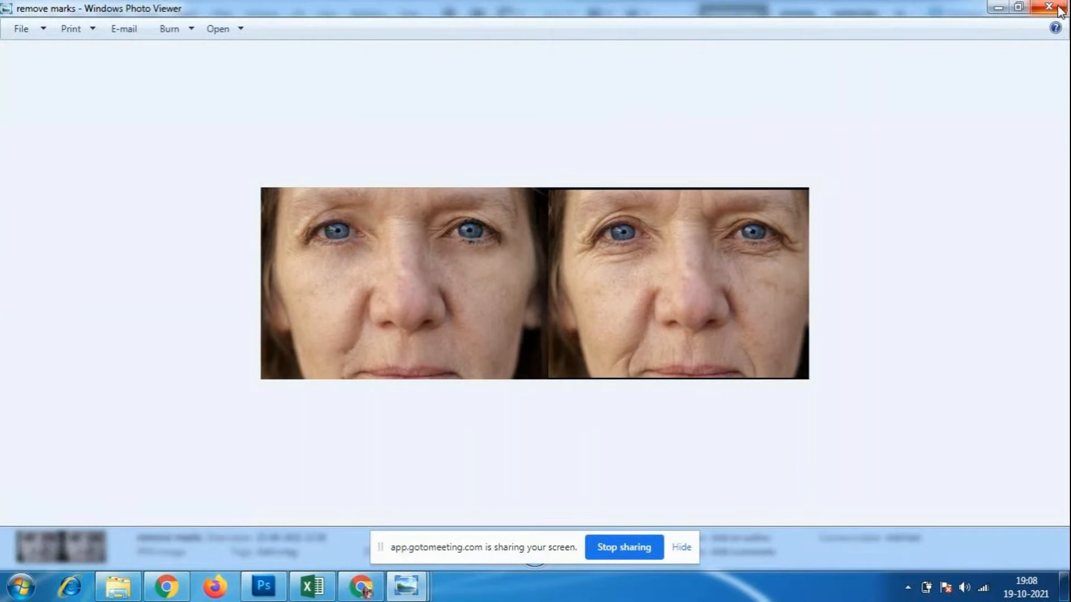
pyautogui.click(1057, 10)
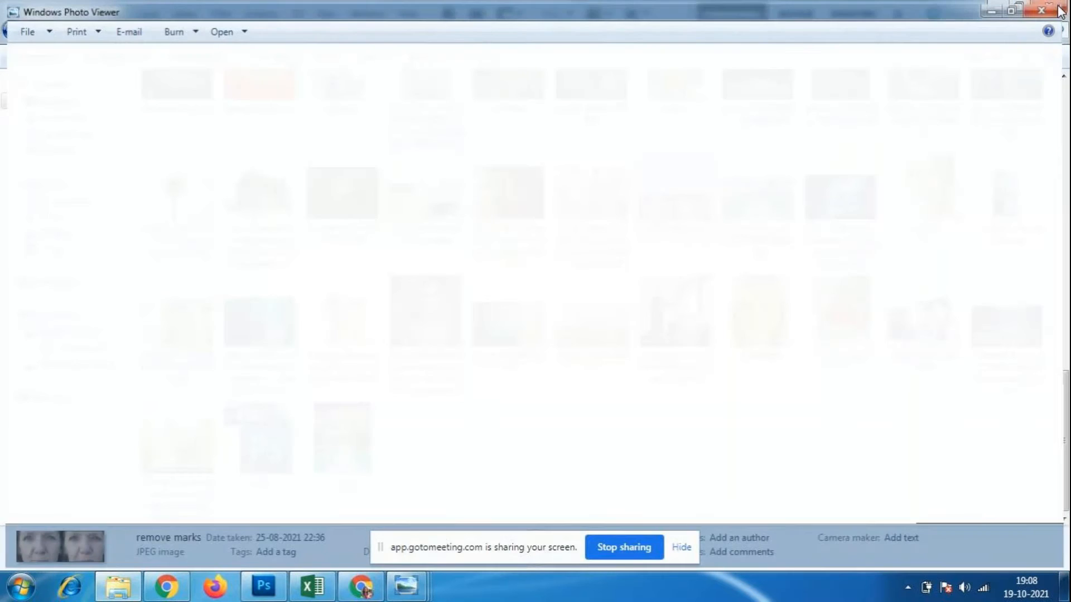
pyautogui.click(825, 523)
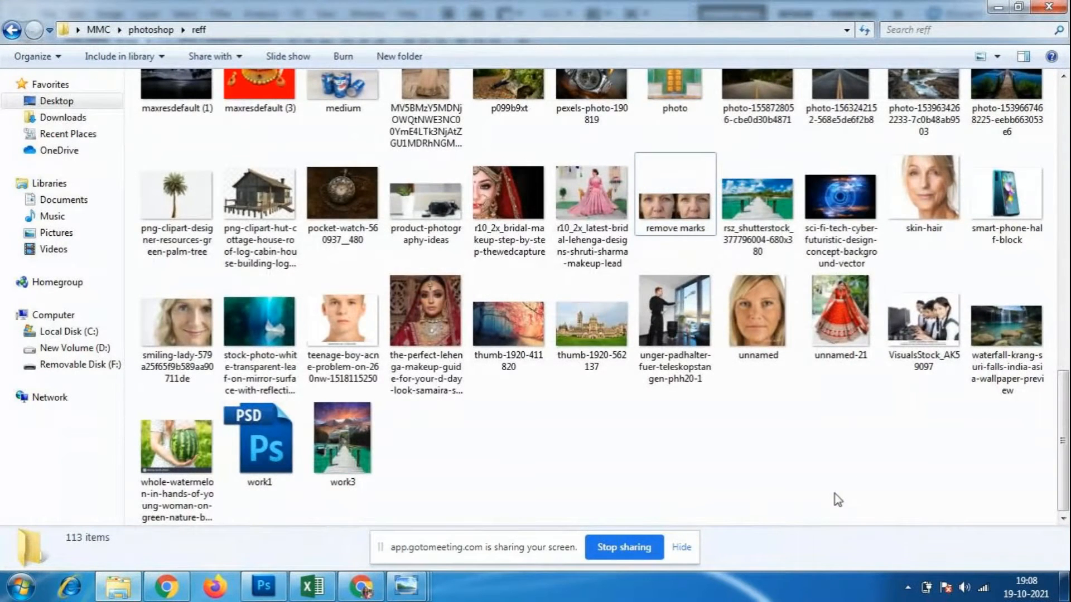
# - View the crows-feet-removal before/after sample image, and open the works folder inside the photoshop folder
pyautogui.scroll(10, 858, 442)
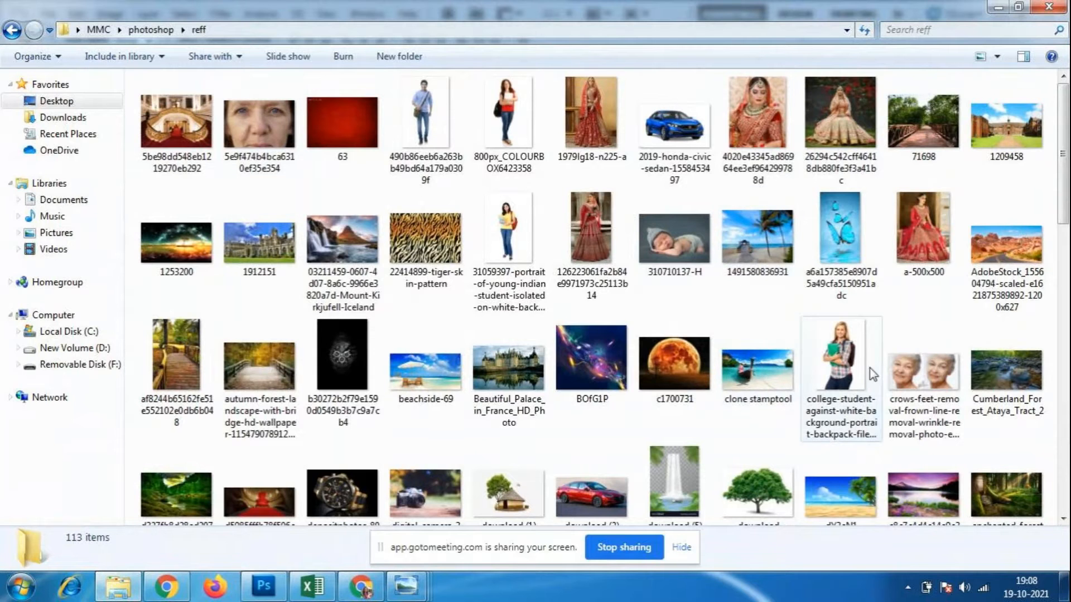
pyautogui.doubleClick(923, 370)
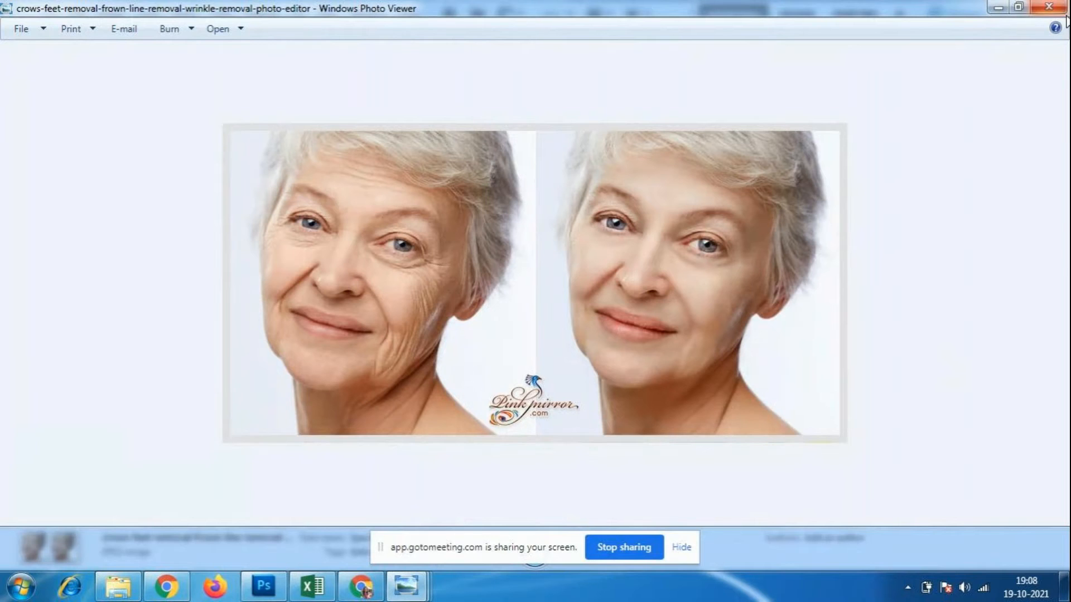
pyautogui.click(1049, 7)
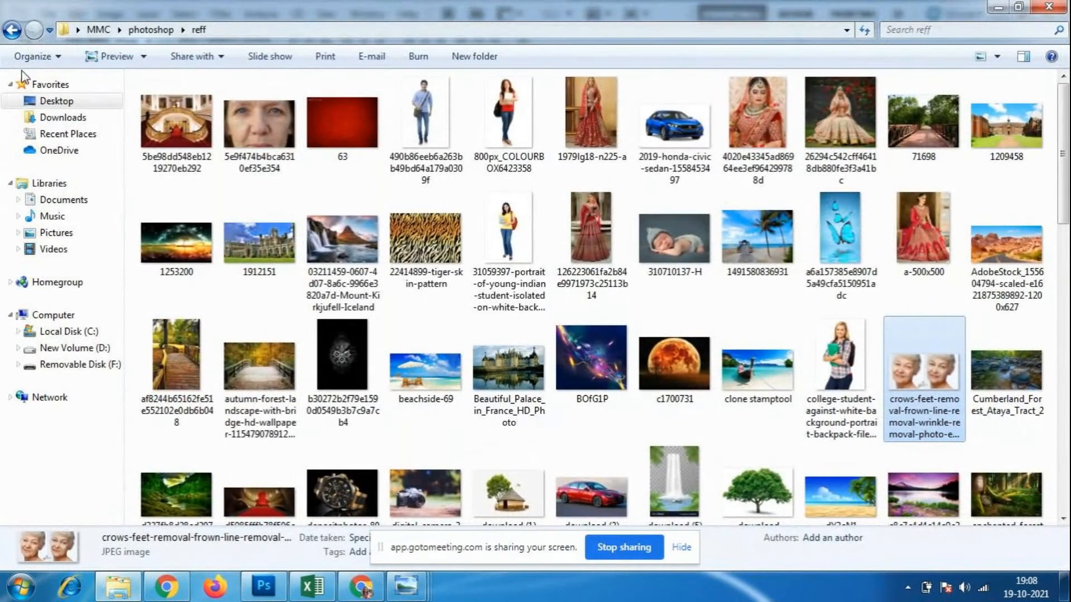
pyautogui.click(12, 32)
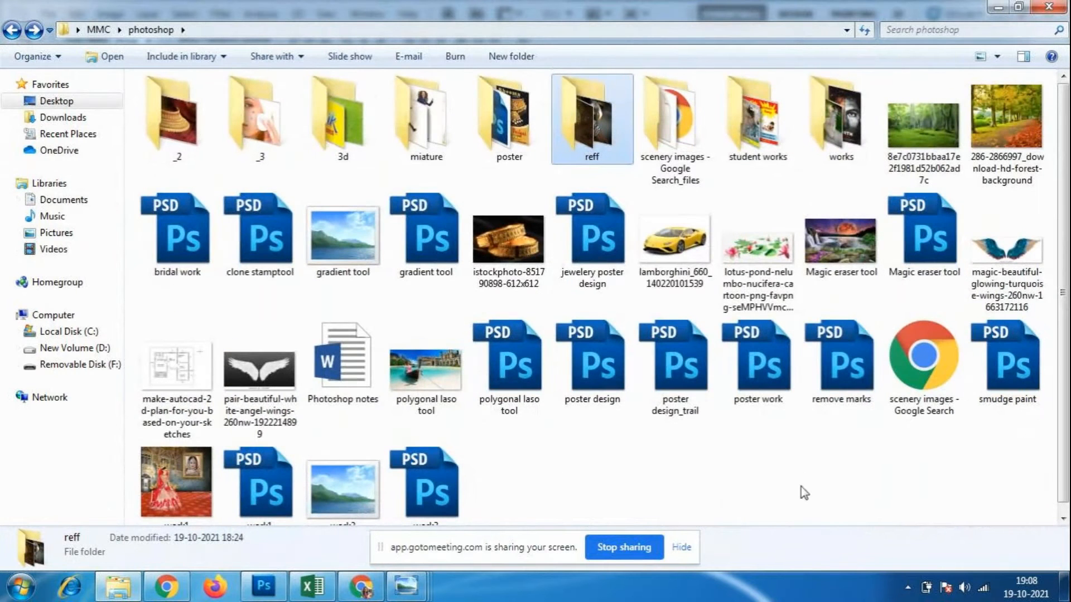
pyautogui.doubleClick(839, 128)
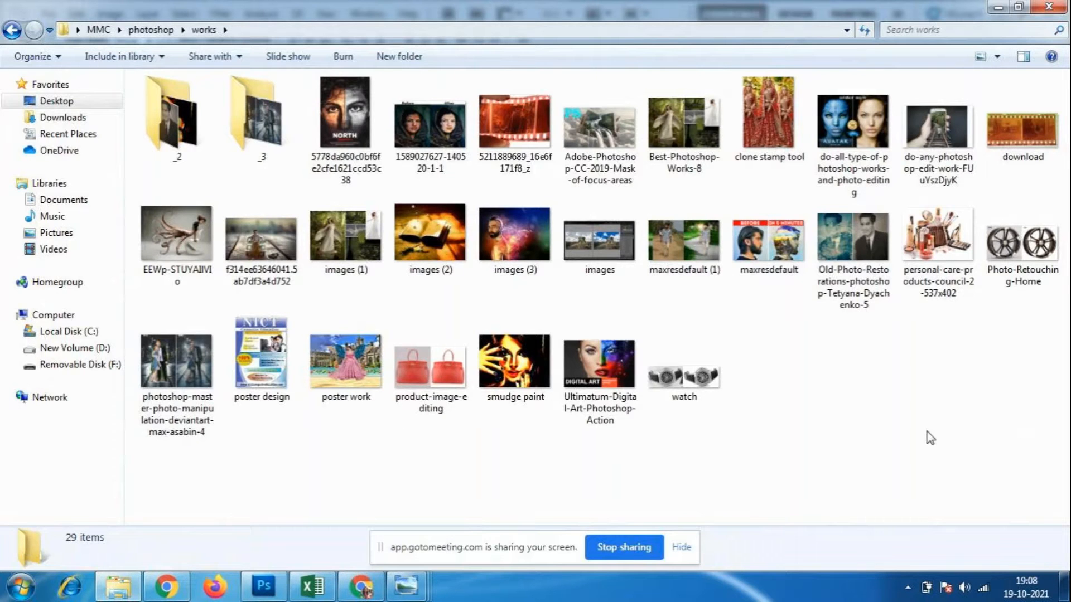
# - Switch to the GoToMeeting window in Chrome and look through the meeting participants
pyautogui.click(361, 588)
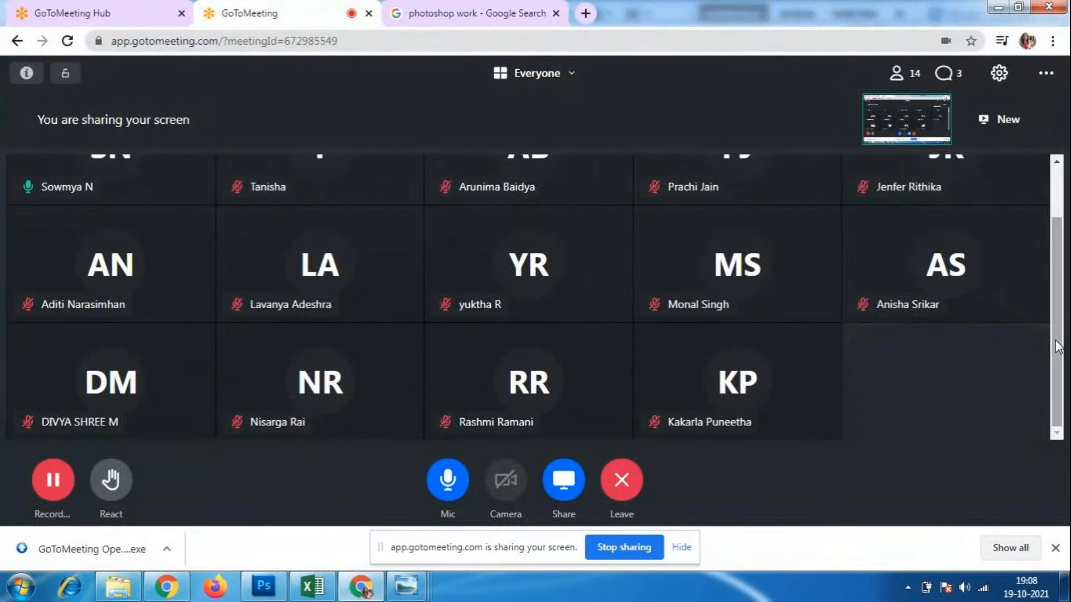
pyautogui.scroll(2, 1056, 312)
pyautogui.scroll(-2, 1059, 275)
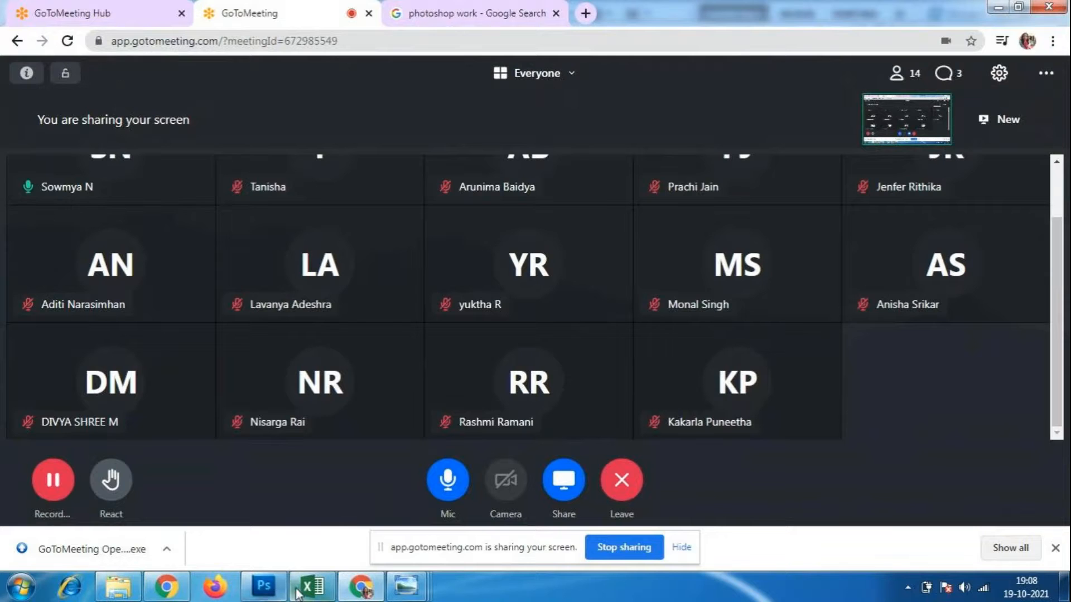
# - Return to Photoshop and save the layered portrait in the reff folder as a PSD named "healing brush tool" with Maximize Compatibility enabled
pyautogui.click(264, 585)
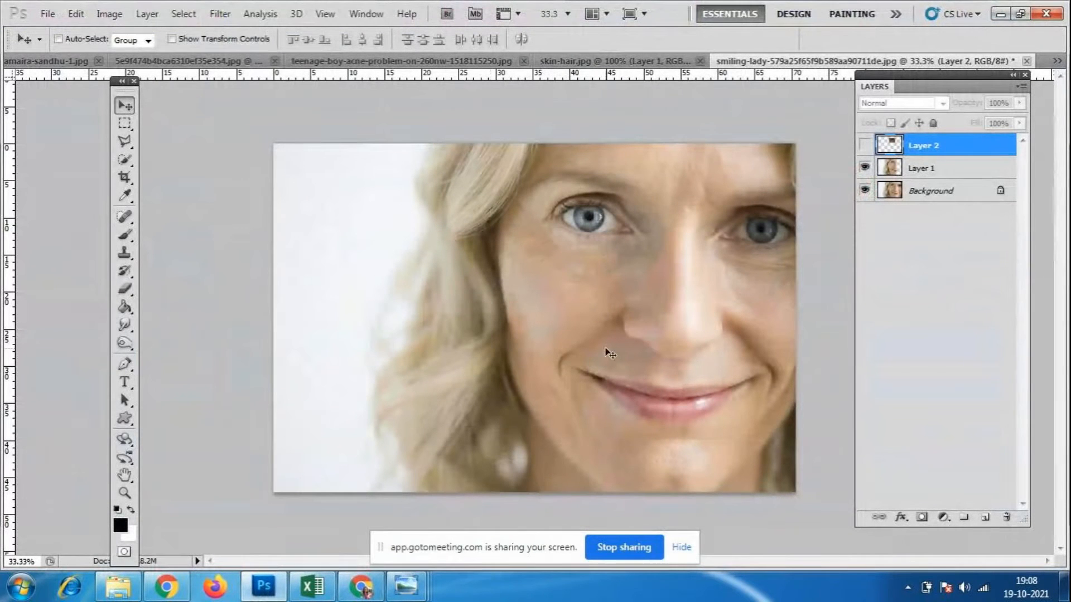
pyautogui.click(47, 14)
pyautogui.click(85, 256)
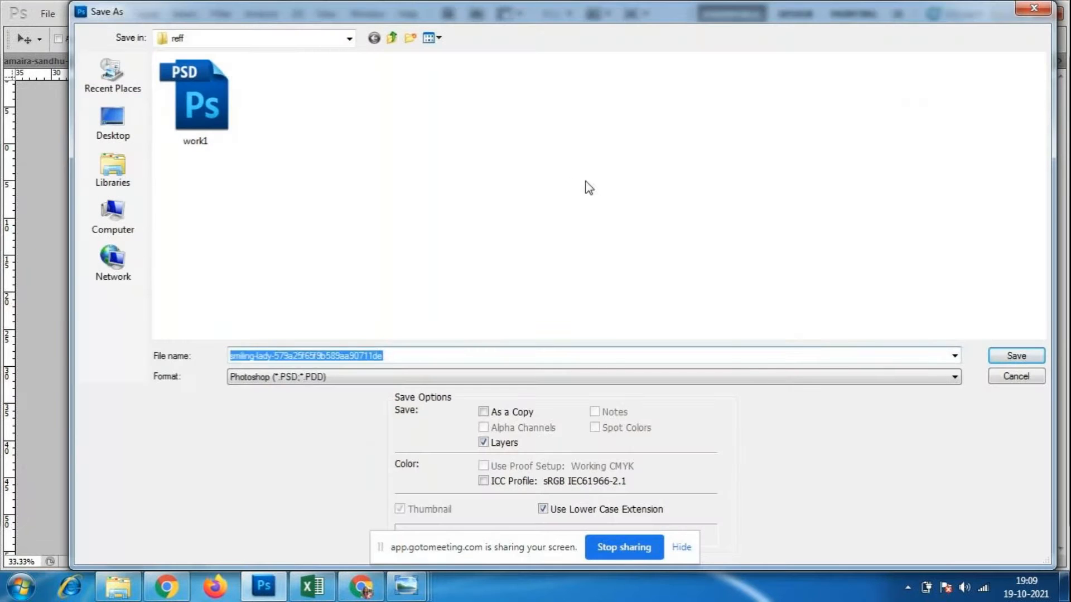
pyautogui.rightClick(574, 163)
pyautogui.click(628, 226)
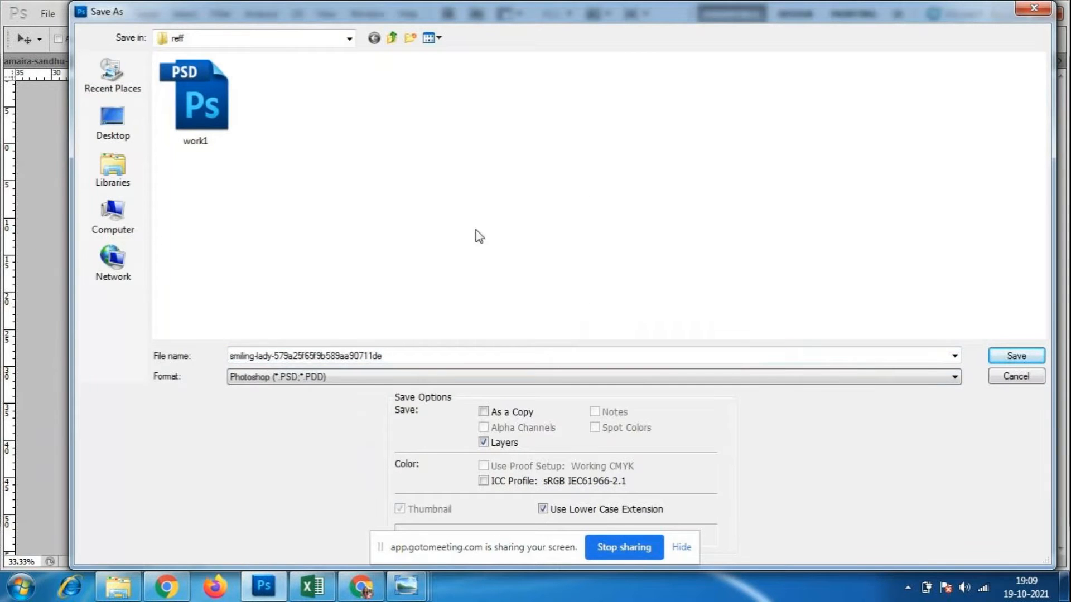
pyautogui.doubleClick(374, 355)
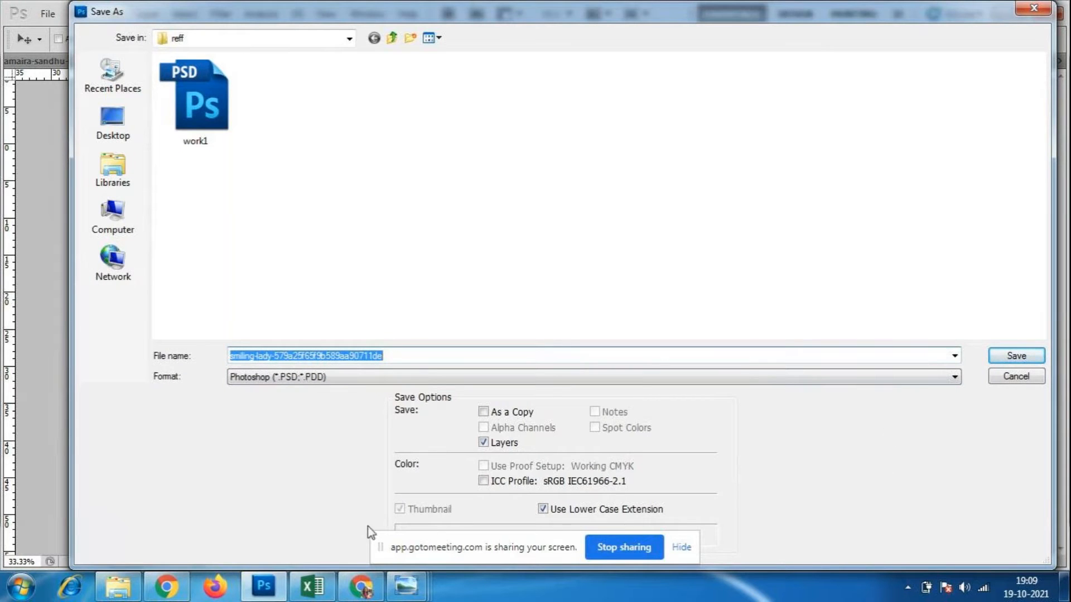
pyautogui.click(272, 585)
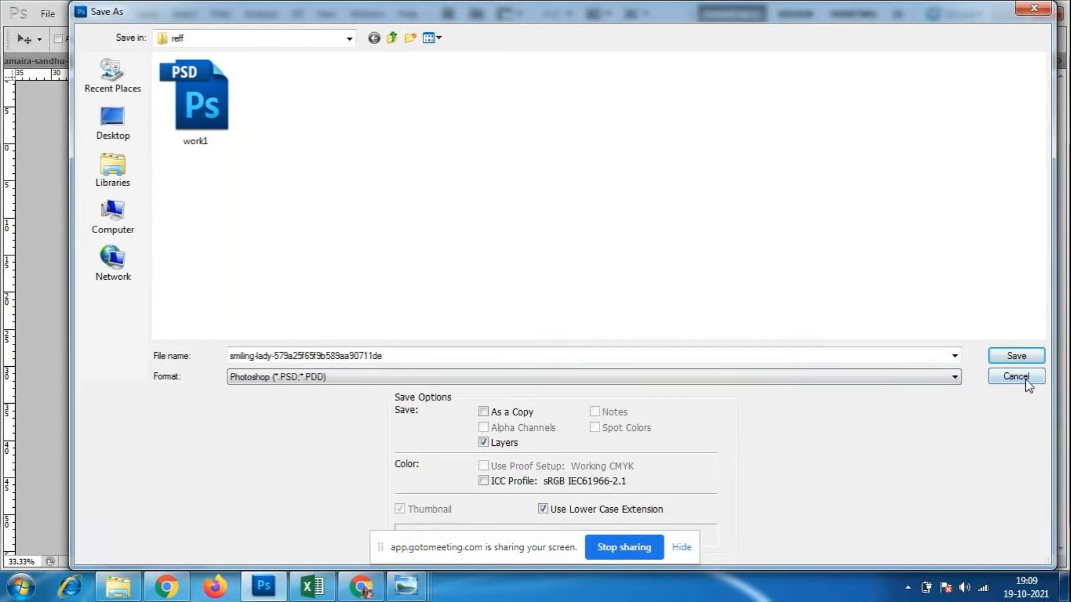
pyautogui.doubleClick(446, 355)
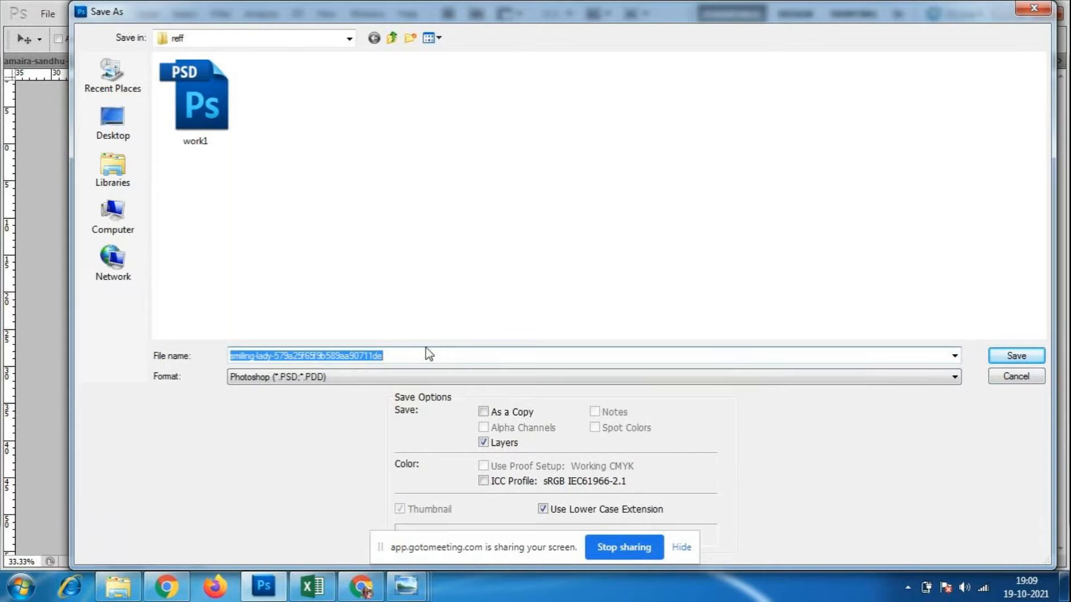
pyautogui.write('healing brus')
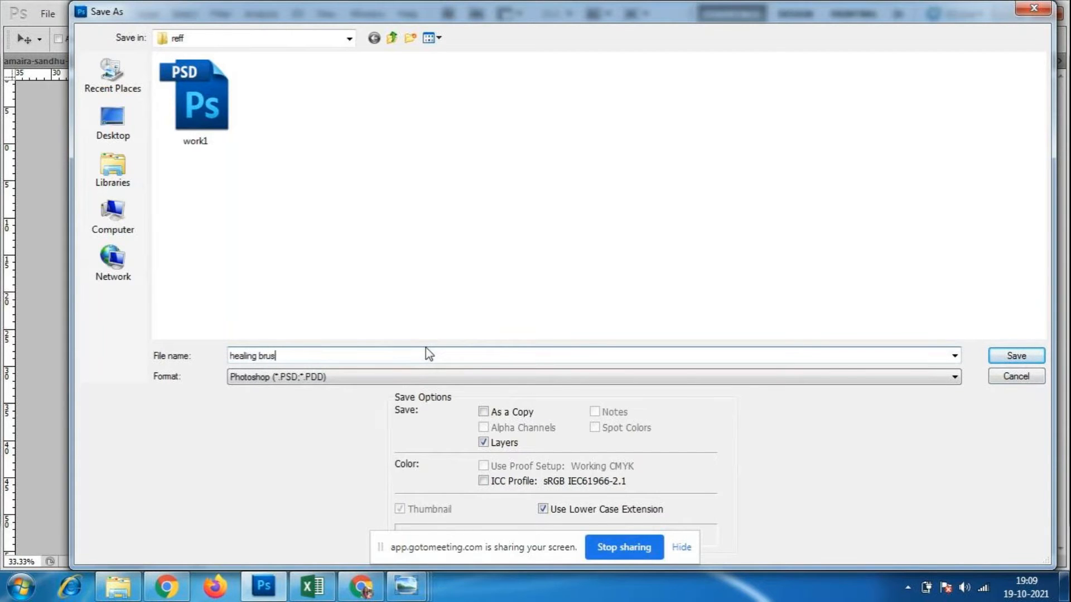
pyautogui.write('h tool')
pyautogui.click(1016, 357)
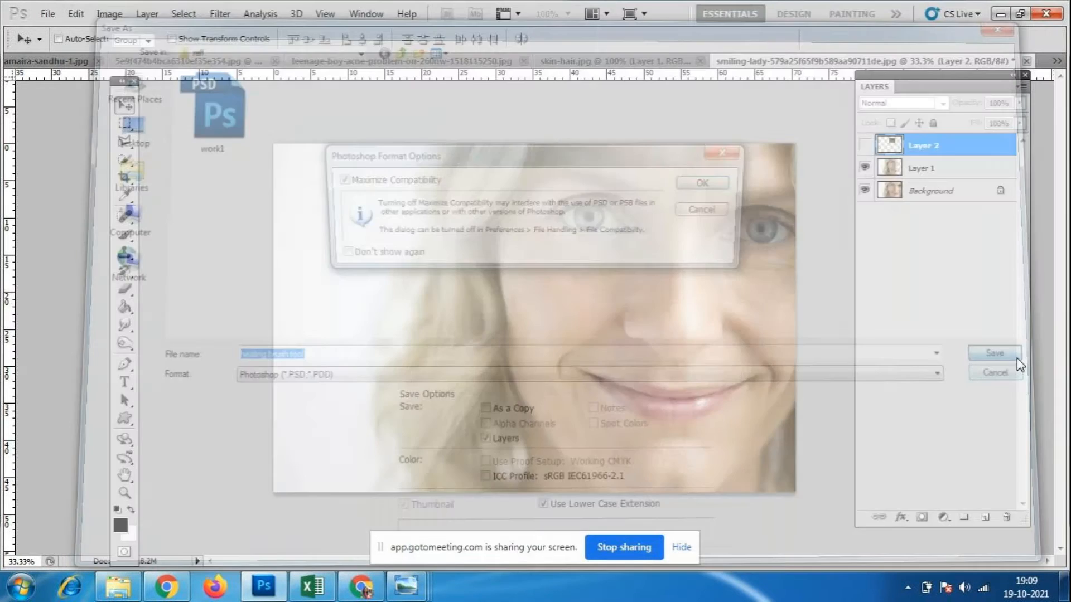
pyautogui.click(727, 187)
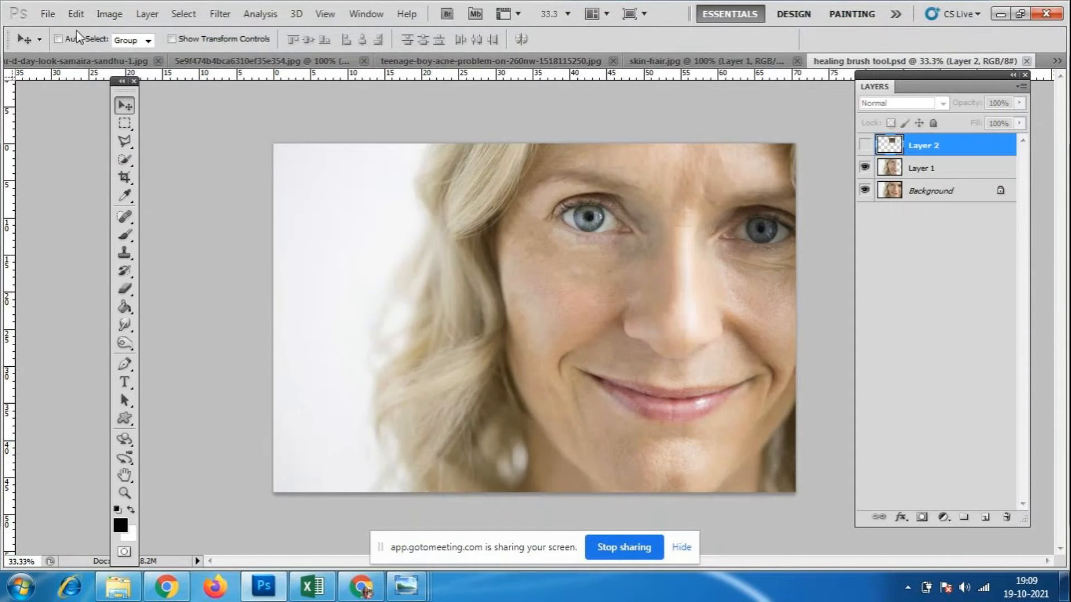
# - Open the girl-face-style-portrait-beauty-hd-wallpaper-preview image from the reff folder
pyautogui.click(48, 14)
pyautogui.click(52, 45)
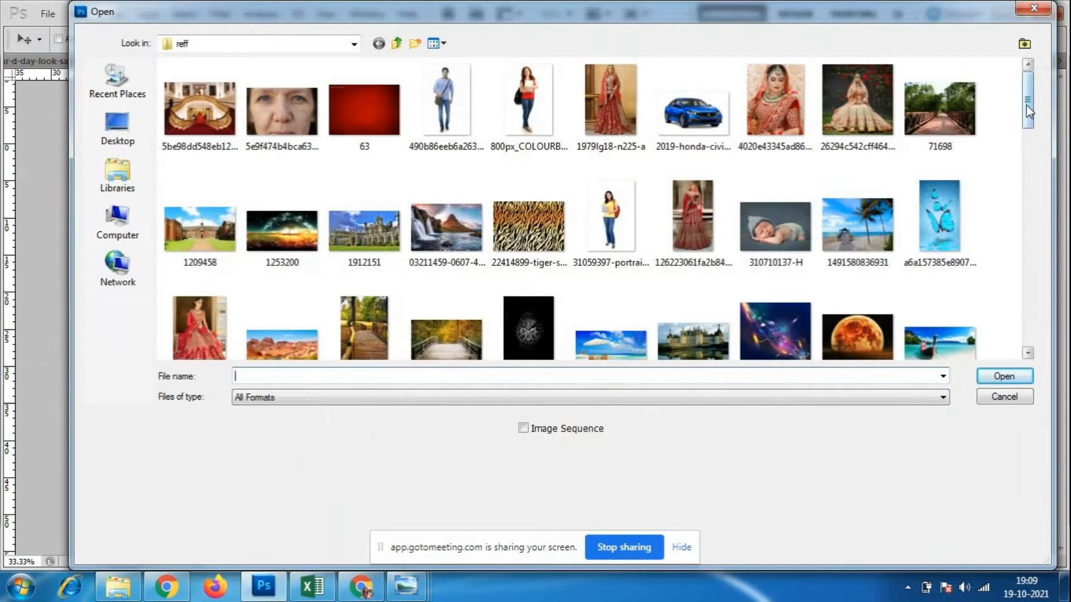
pyautogui.click(1029, 177)
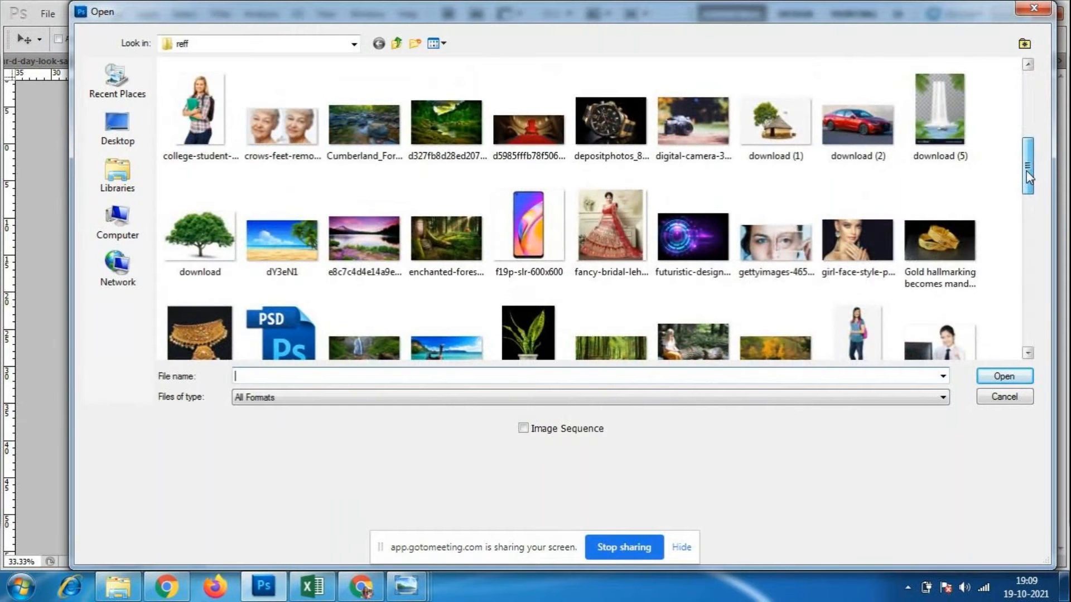
pyautogui.moveTo(1029, 177); pyautogui.dragTo(1021, 307)
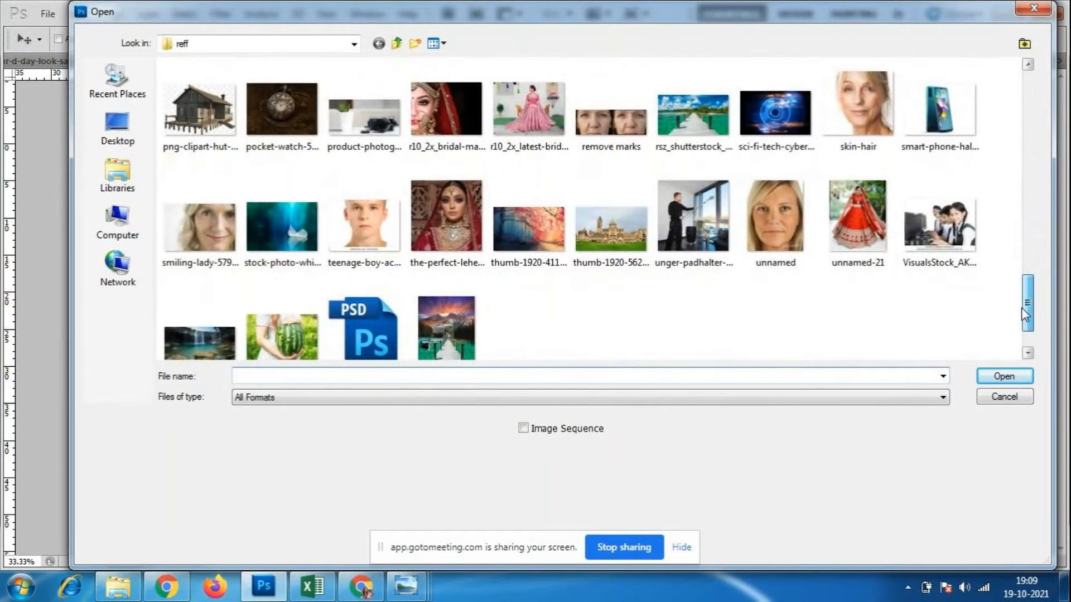
pyautogui.click(436, 209)
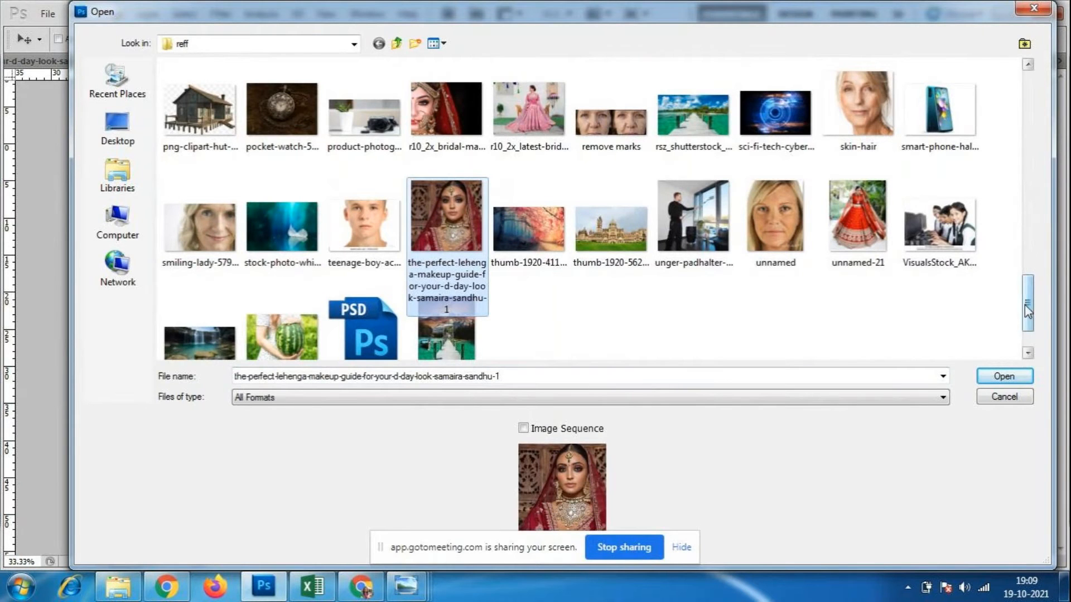
pyautogui.moveTo(1027, 309); pyautogui.dragTo(1020, 200)
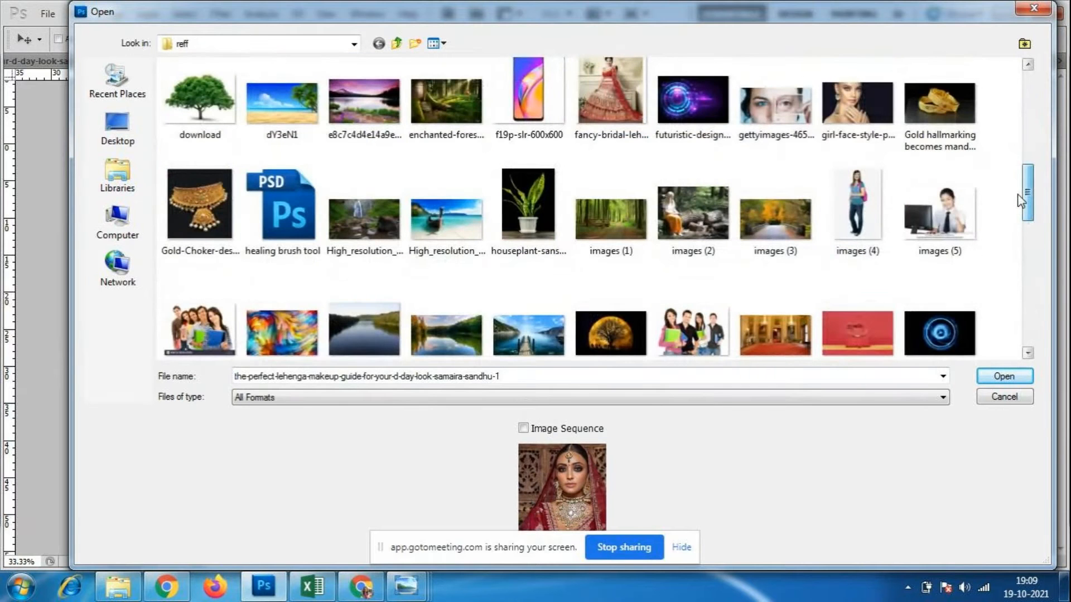
pyautogui.click(881, 99)
pyautogui.click(1003, 376)
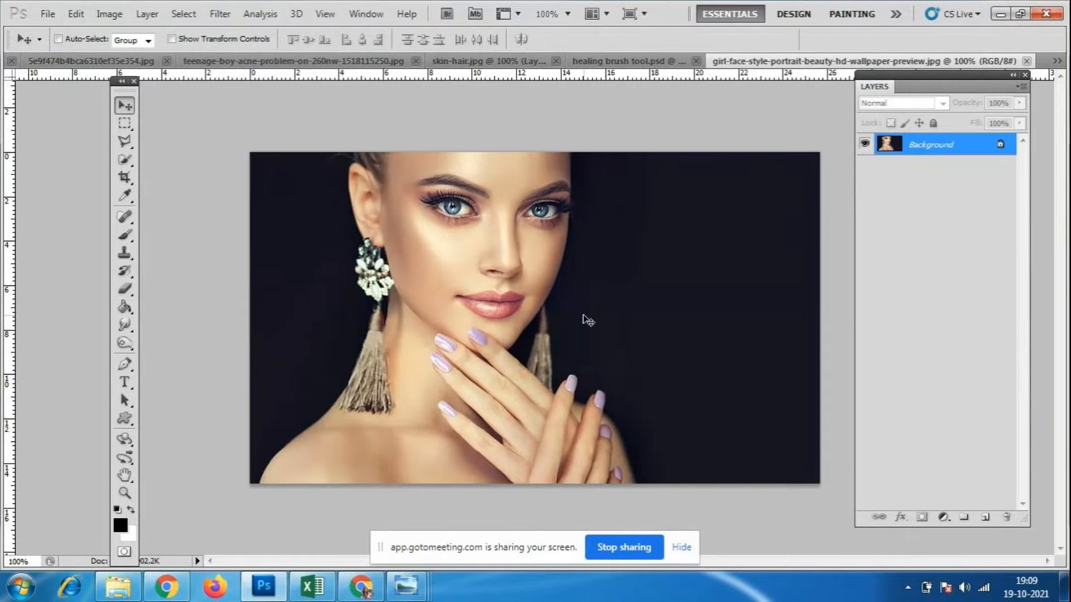
# - Open the 22414899-tiger-skin-pattern image from the reff folder
pyautogui.click(48, 14)
pyautogui.click(54, 44)
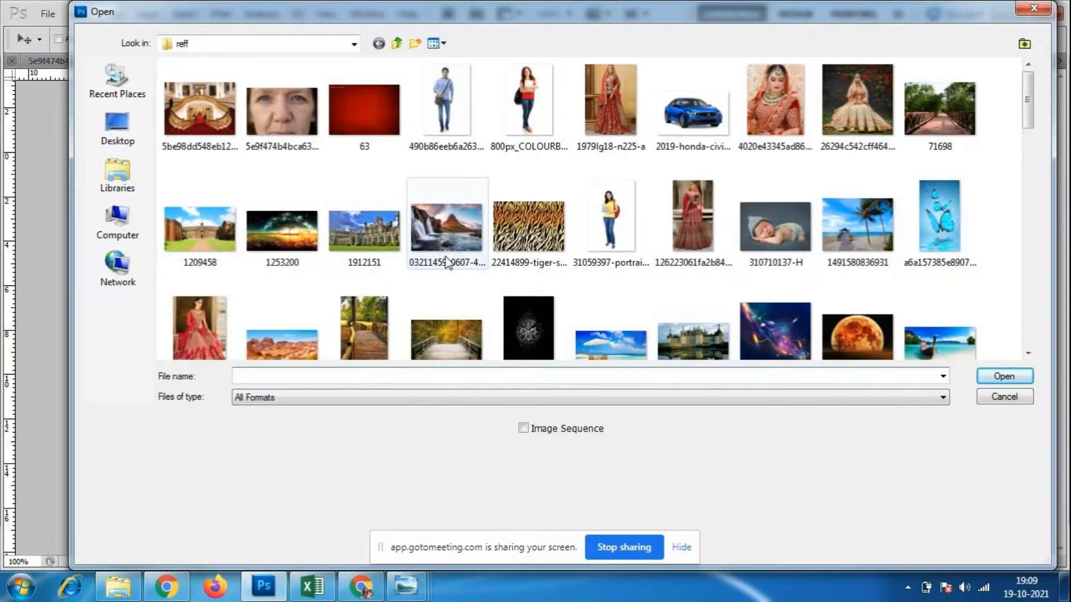
pyautogui.click(529, 228)
pyautogui.click(1002, 377)
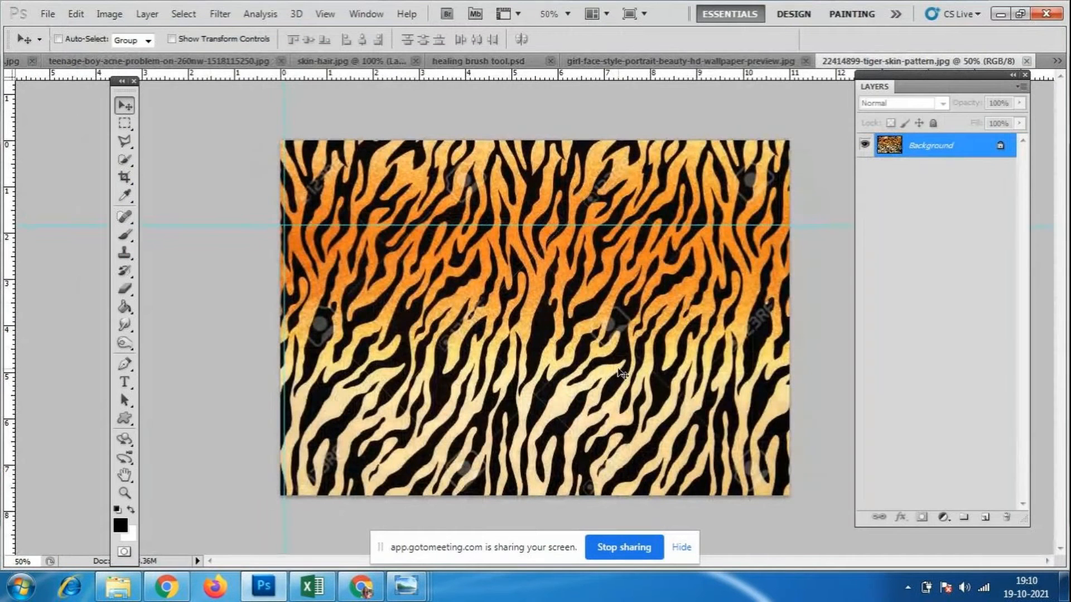
# - Float the tiger-skin image in its own window and copy the pattern into the girl portrait as a new layer
pyautogui.moveTo(898, 62); pyautogui.dragTo(434, 141)
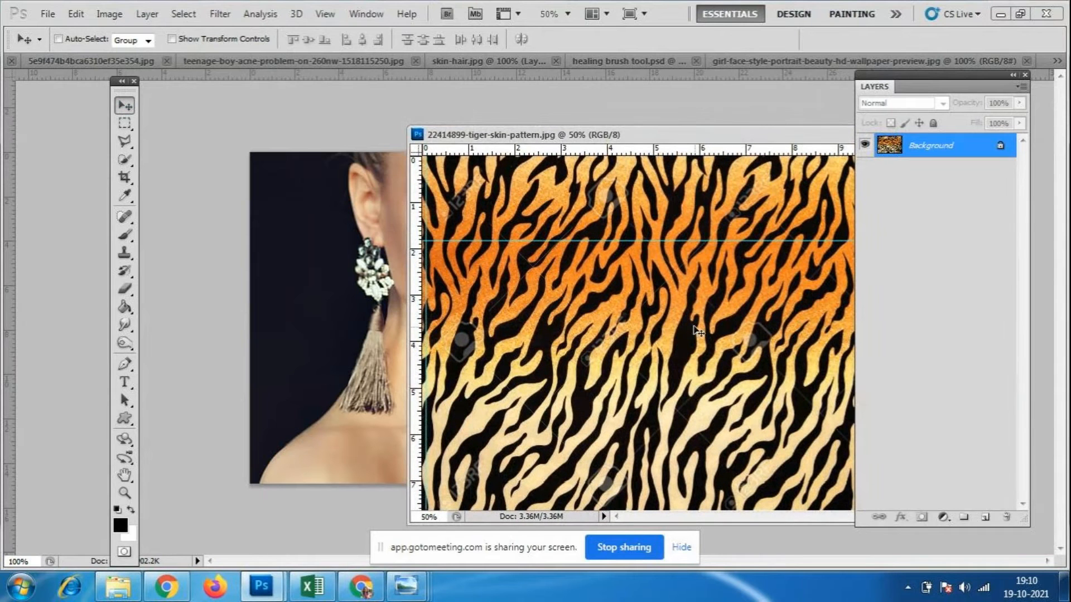
pyautogui.moveTo(358, 316); pyautogui.dragTo(359, 316)
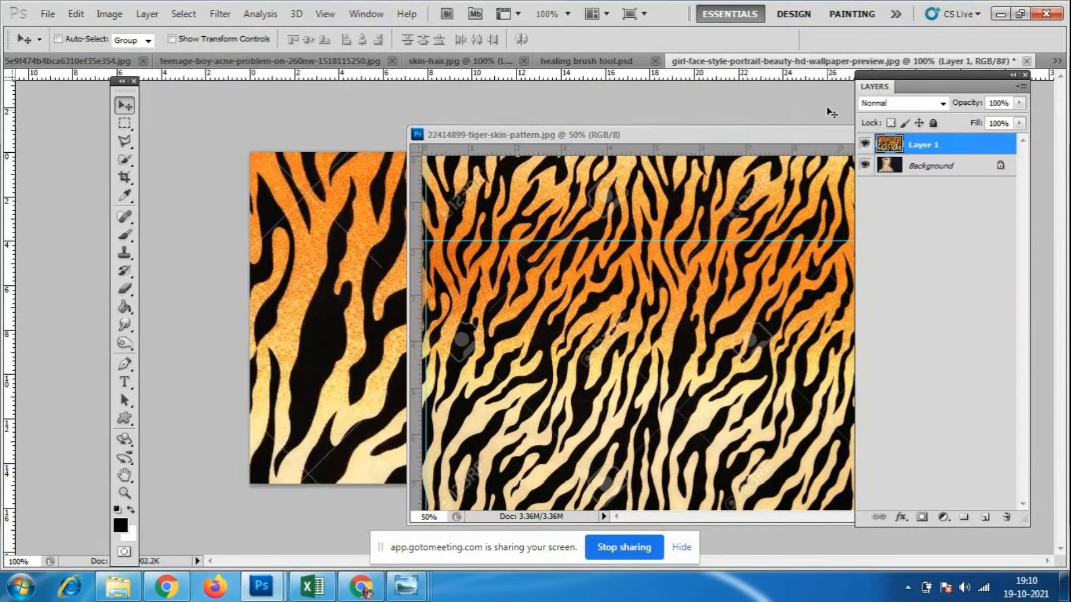
pyautogui.moveTo(781, 136); pyautogui.dragTo(505, 158)
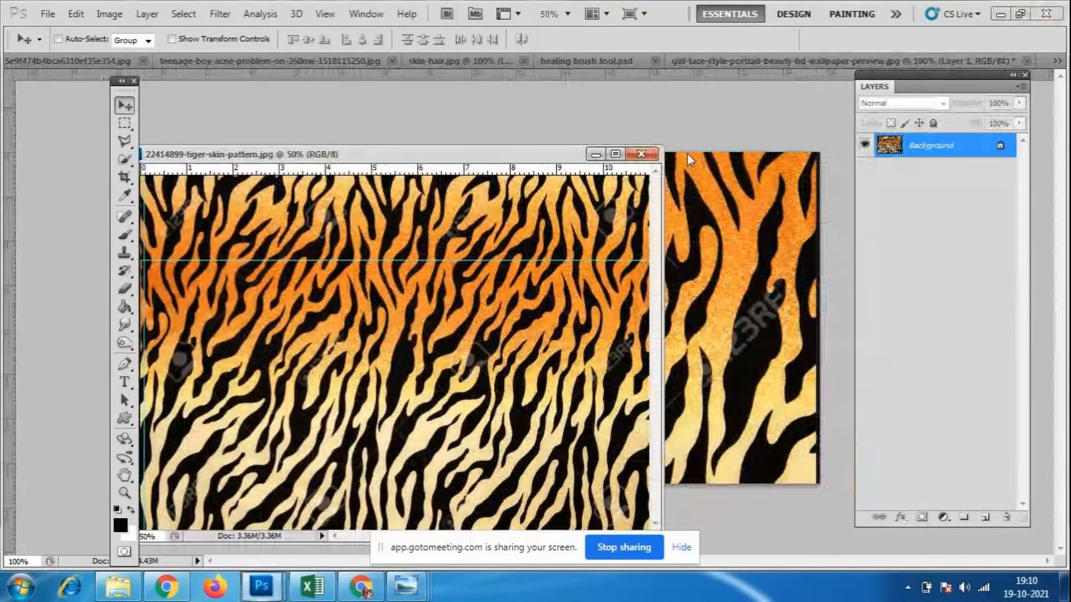
pyautogui.click(686, 212)
pyautogui.moveTo(568, 325); pyautogui.dragTo(583, 330)
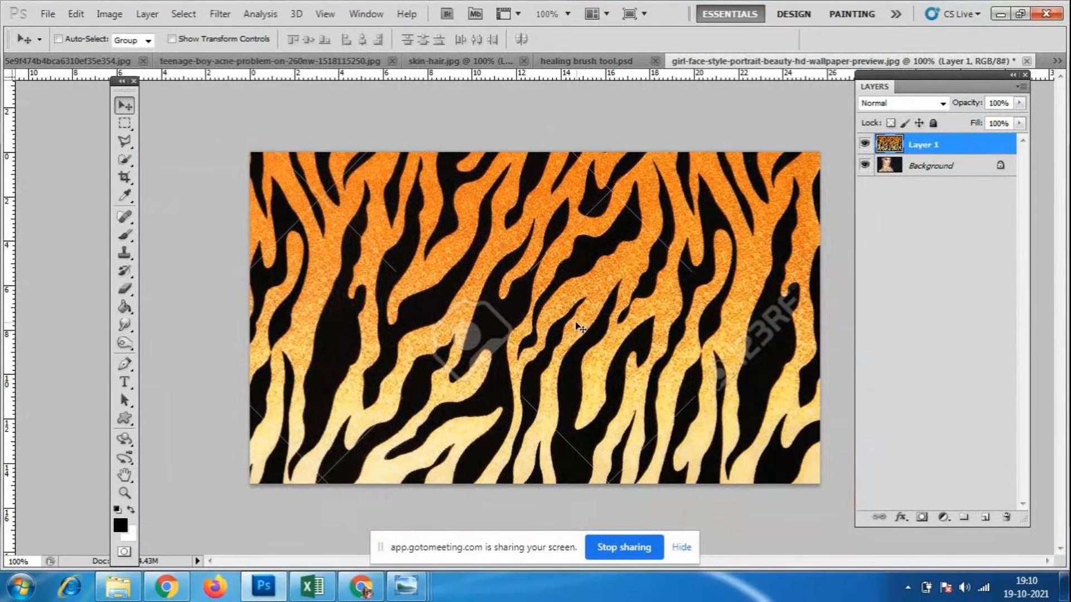
# - Scale the tiger pattern layer proportionally to about 29% with Free Transform and place it over the woman's face
pyautogui.hotkey('ctrl', 't')
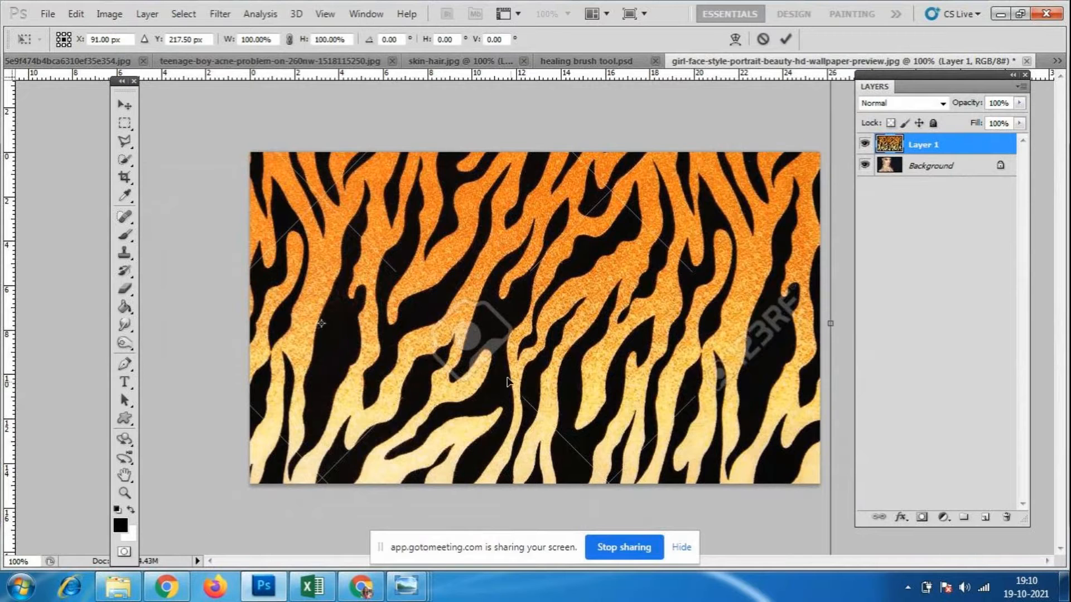
pyautogui.hotkey('ctrl', '-')
pyautogui.hotkey('ctrl', '-')
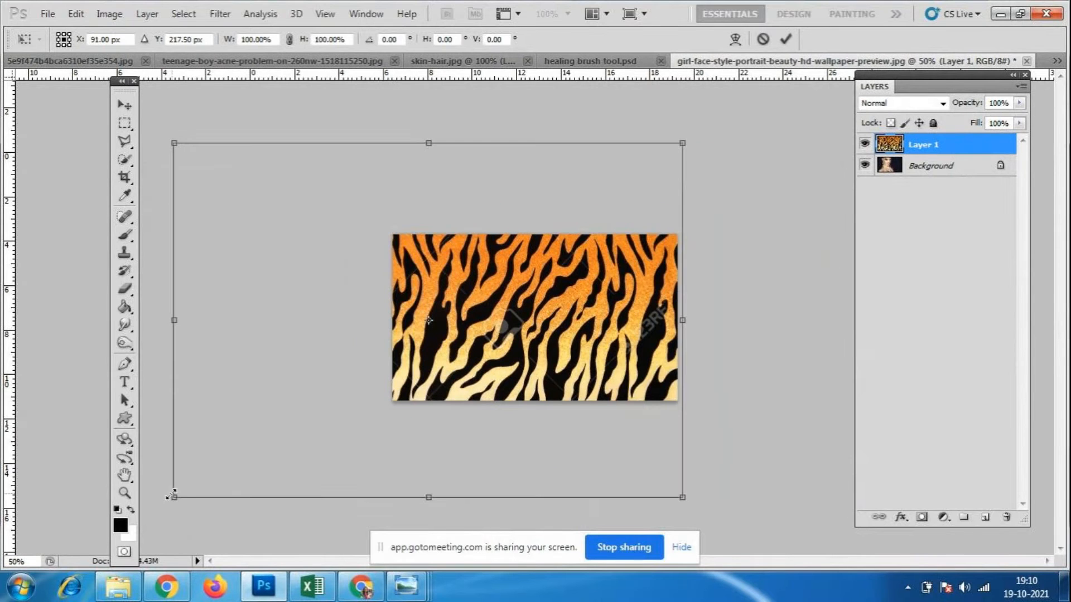
pyautogui.moveTo(174, 498); pyautogui.dragTo(355, 370)
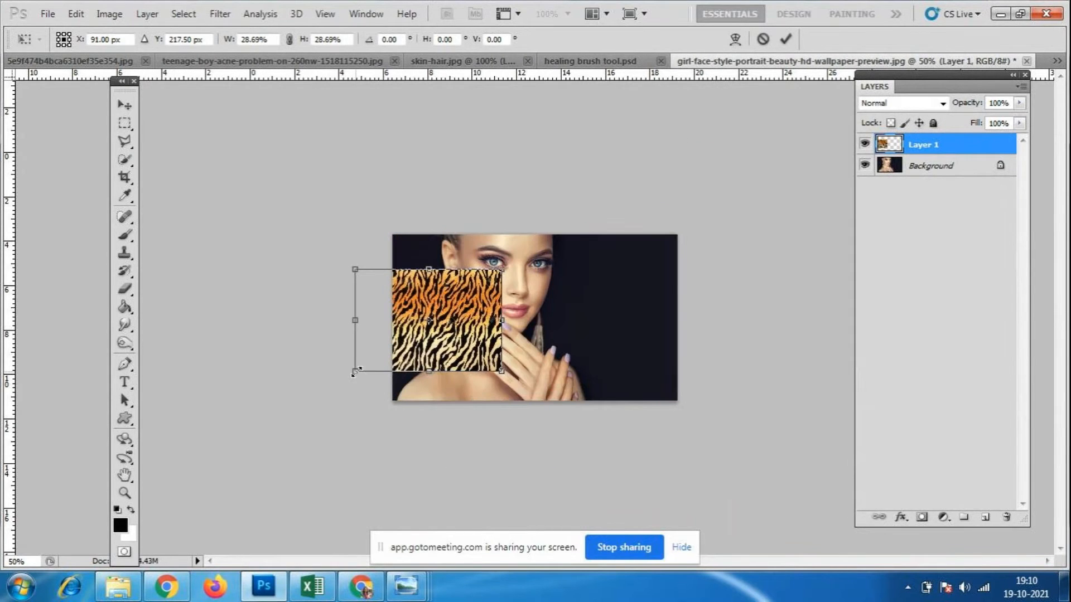
pyautogui.moveTo(475, 368); pyautogui.dragTo(570, 333)
pyautogui.press('Return')
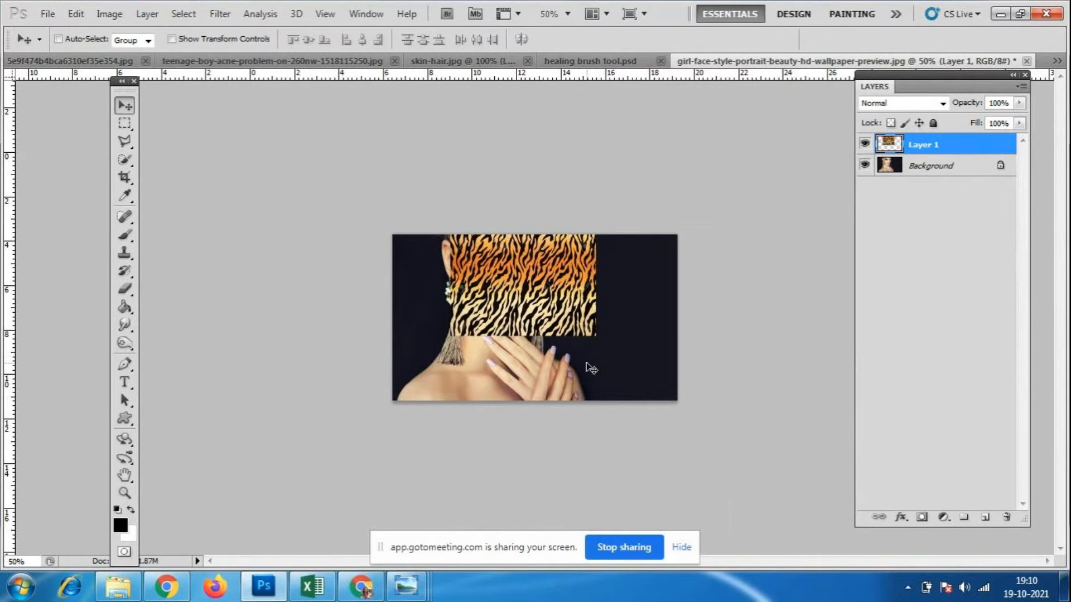
pyautogui.hotkey('ctrl', '1')
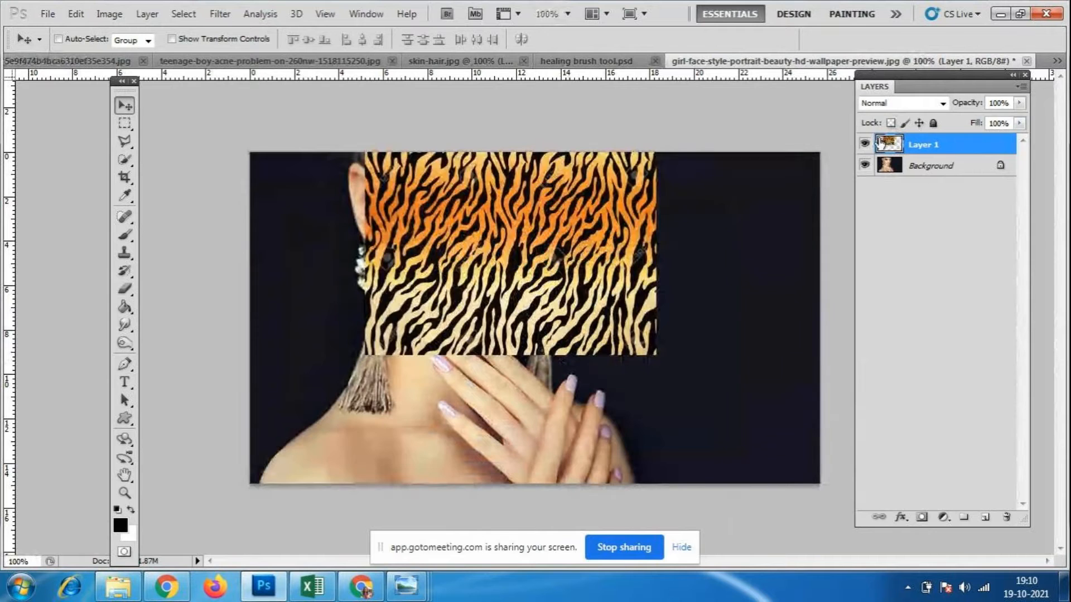
# - Hide the tiger pattern layer, make the Background layer active and choose the Polygonal Lasso tool
pyautogui.click(864, 144)
pyautogui.click(927, 177)
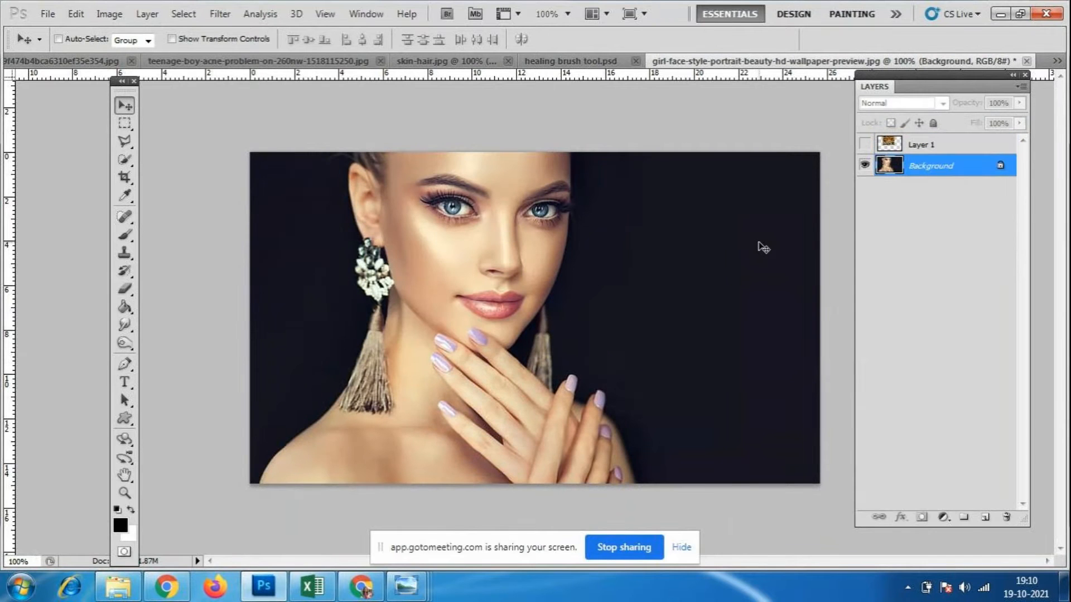
pyautogui.hotkey('ctrl', '+')
pyautogui.scroll(3, 537, 177)
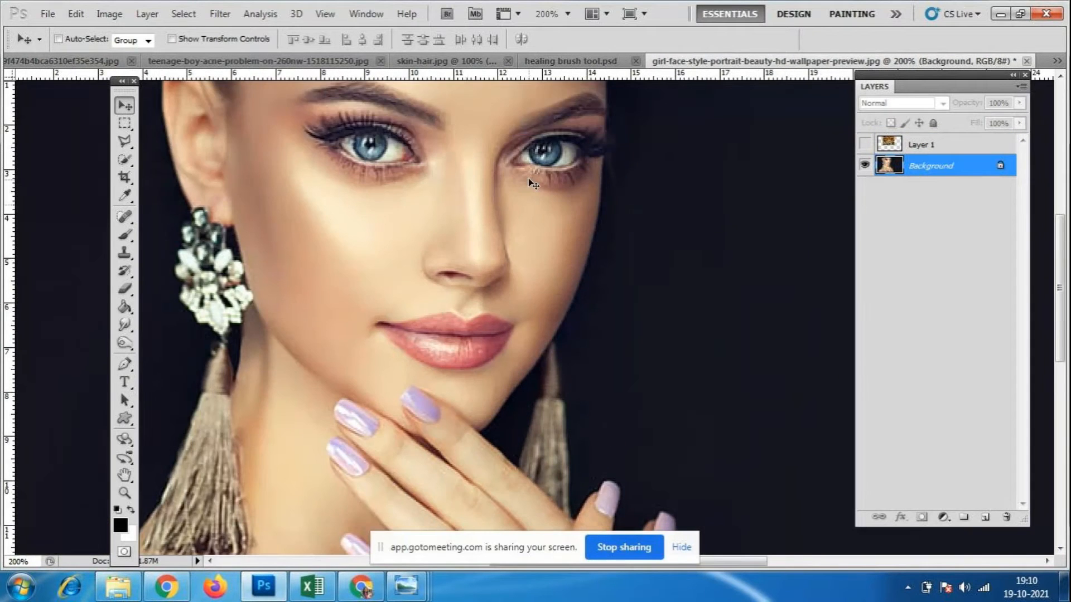
pyautogui.click(127, 140)
pyautogui.rightClick(128, 141)
pyautogui.click(204, 146)
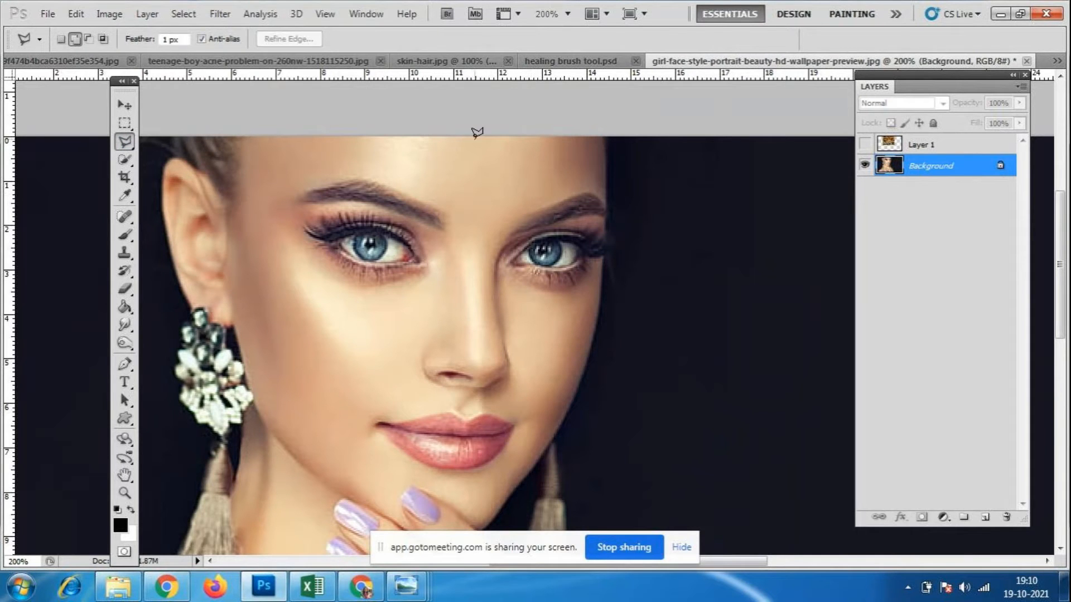
pyautogui.click(472, 134)
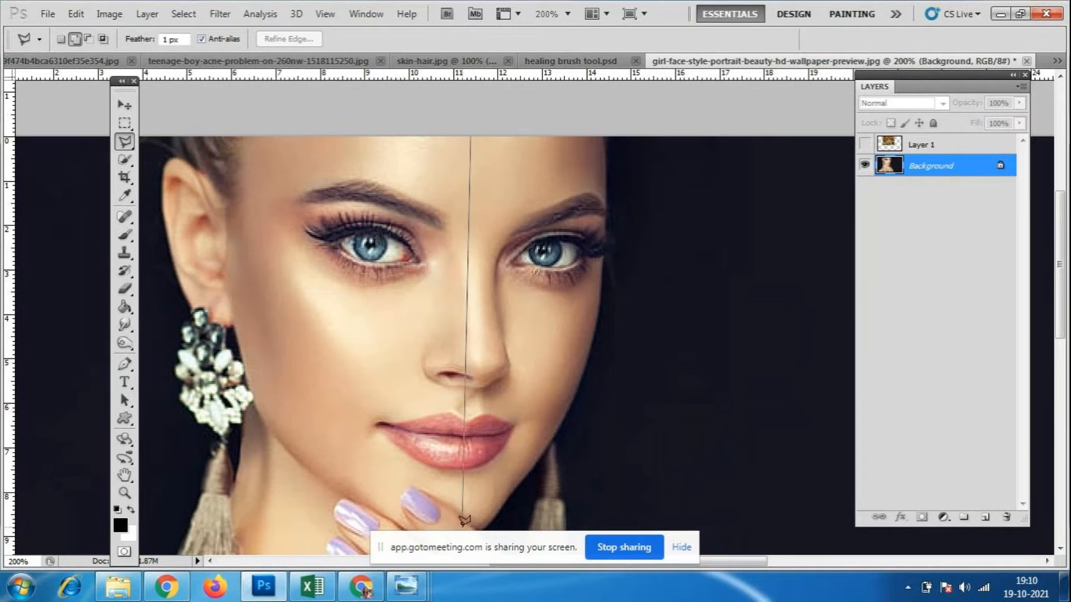
pyautogui.hotkey('ctrl', '-')
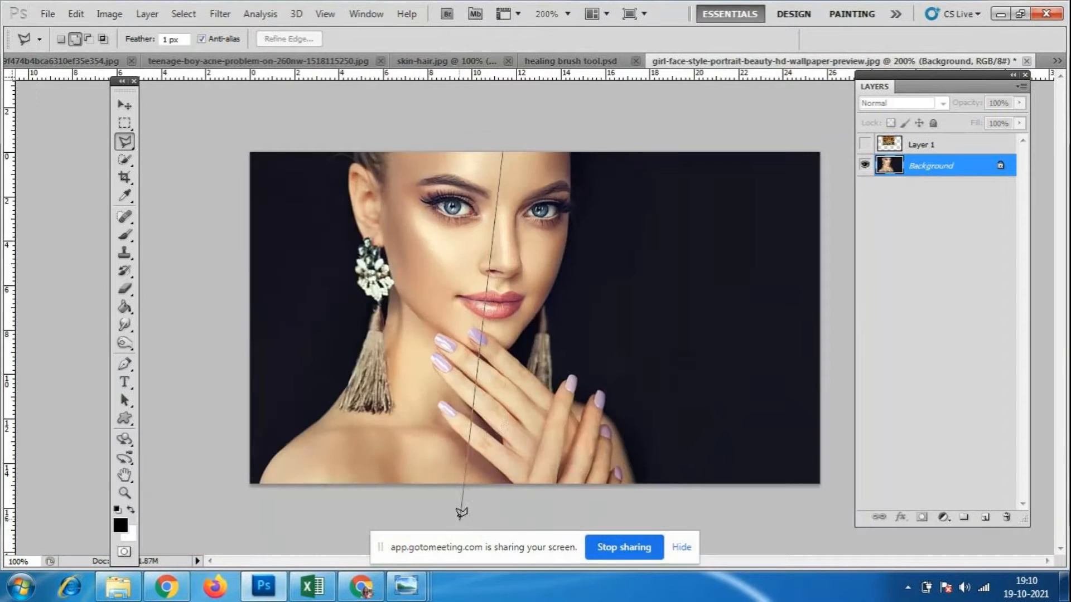
pyautogui.click(493, 357)
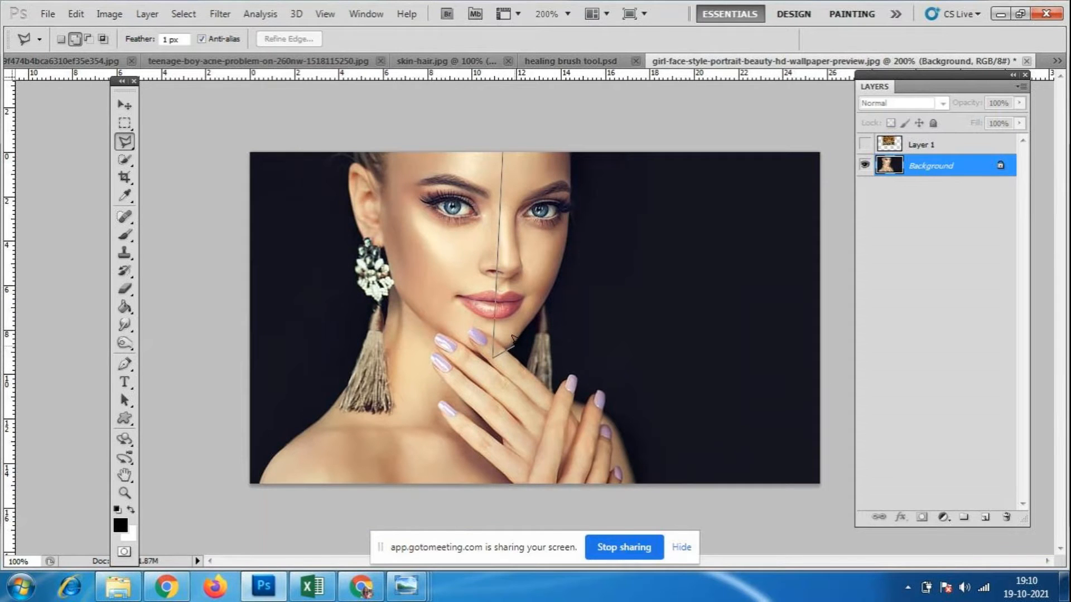
pyautogui.hotkey('ctrl', '+')
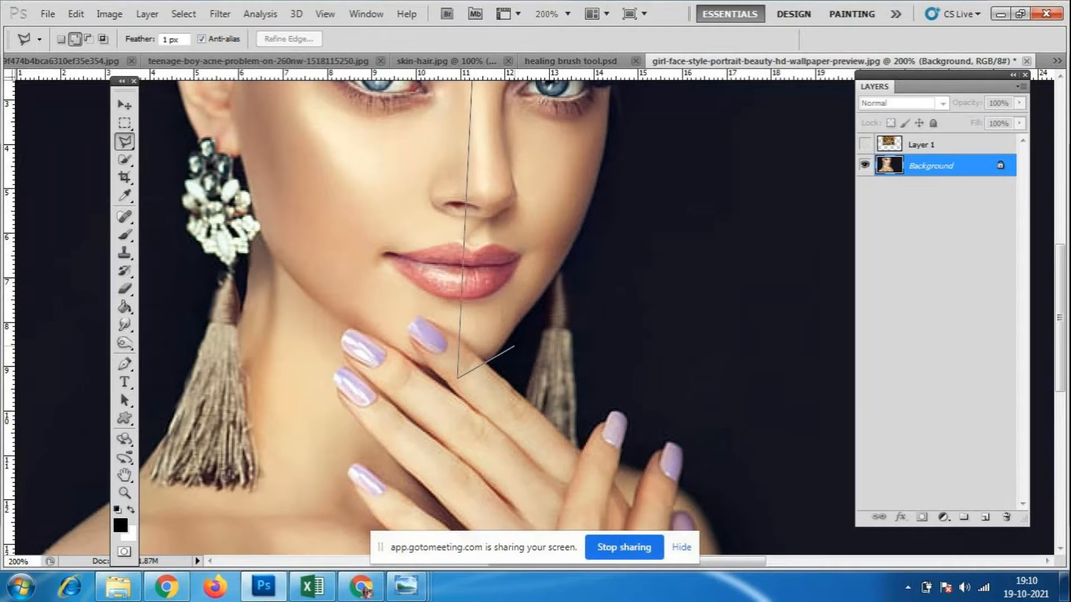
pyautogui.doubleClick(514, 347)
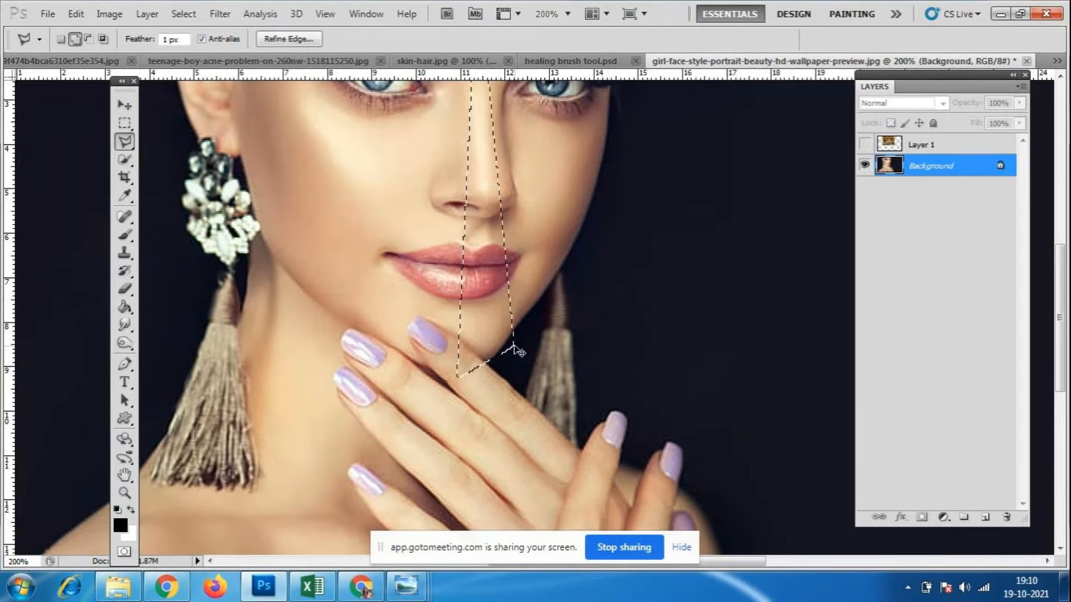
pyautogui.hotkey('ctrl', 'd')
# - Select the half of the face beside the visible ear, following the hairline, jaw and chin and closing along the nose's centre line
pyautogui.scroll(5, 534, 304)
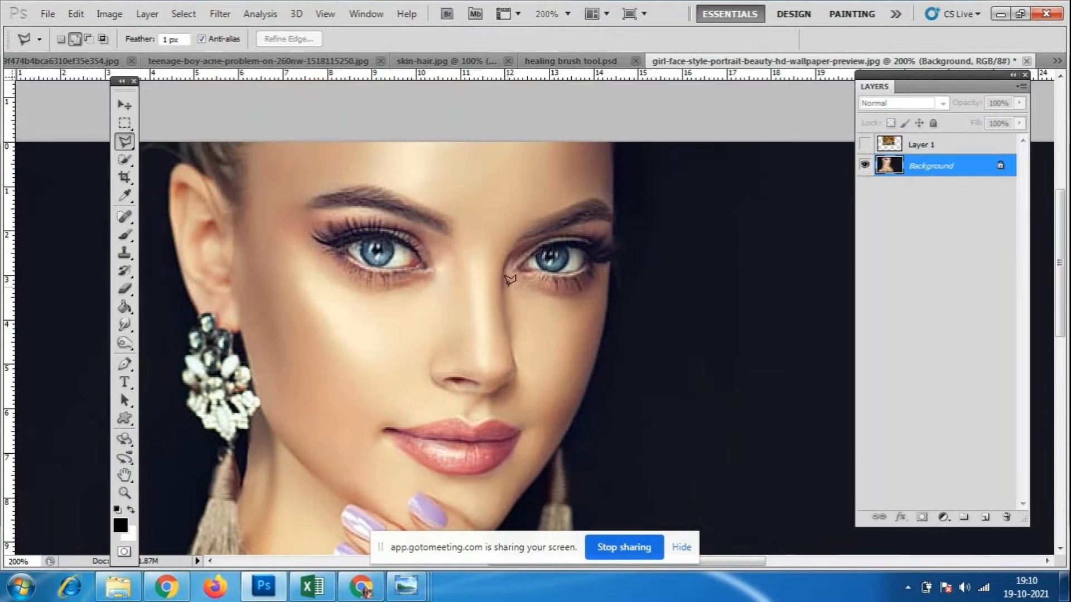
pyautogui.click(463, 143)
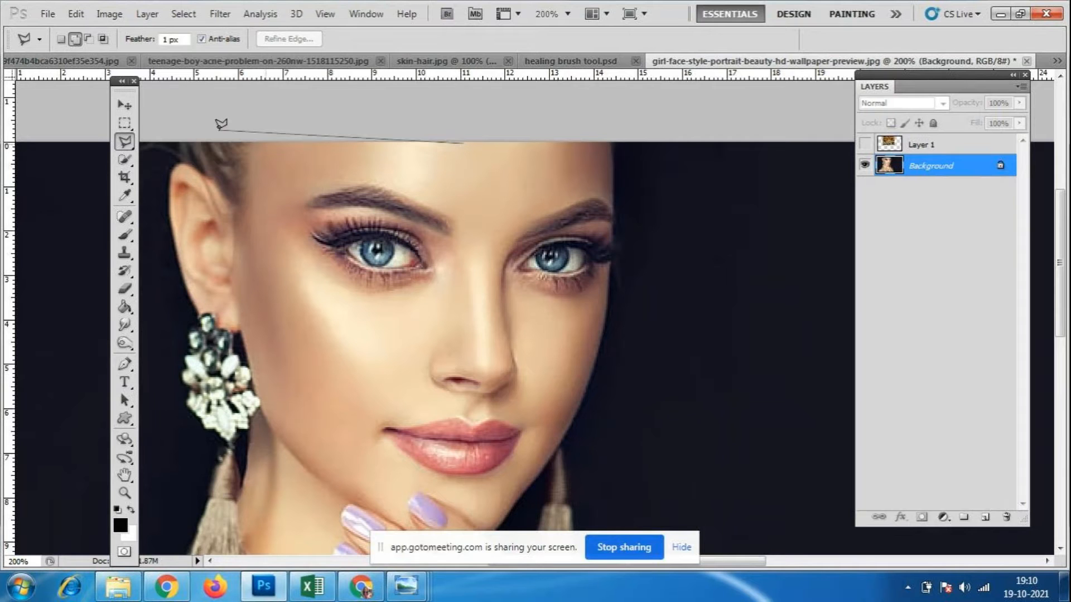
pyautogui.click(243, 143)
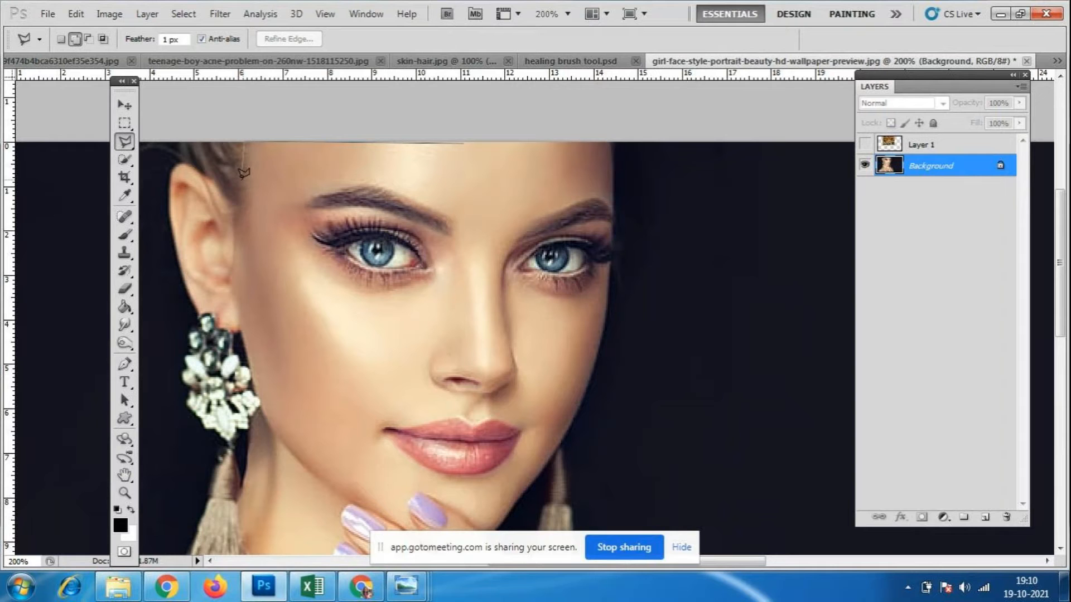
pyautogui.click(231, 230)
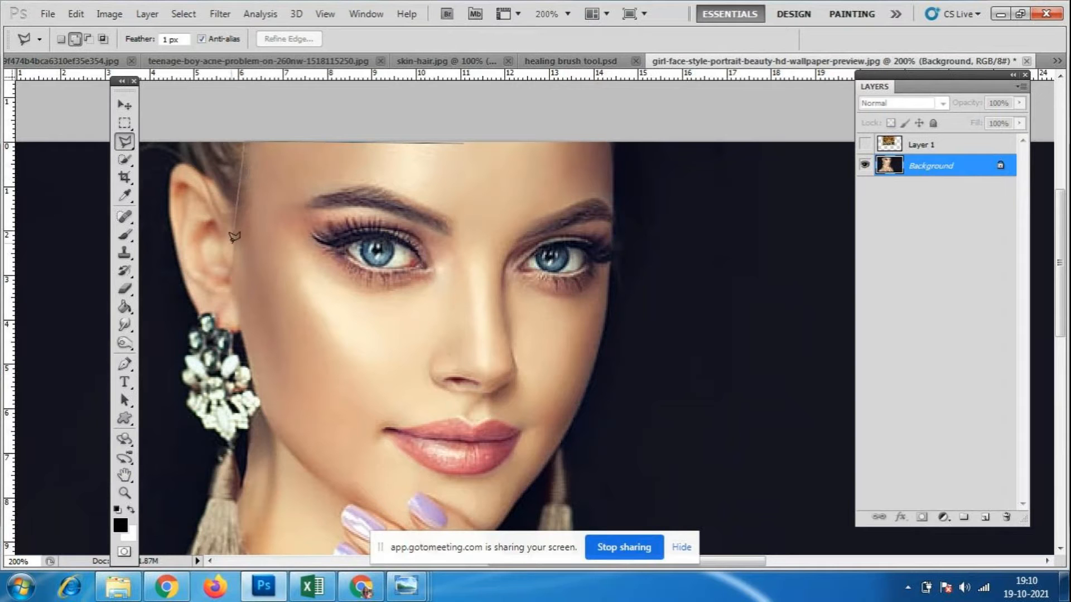
pyautogui.click(243, 319)
pyautogui.click(270, 415)
pyautogui.click(295, 455)
pyautogui.click(339, 493)
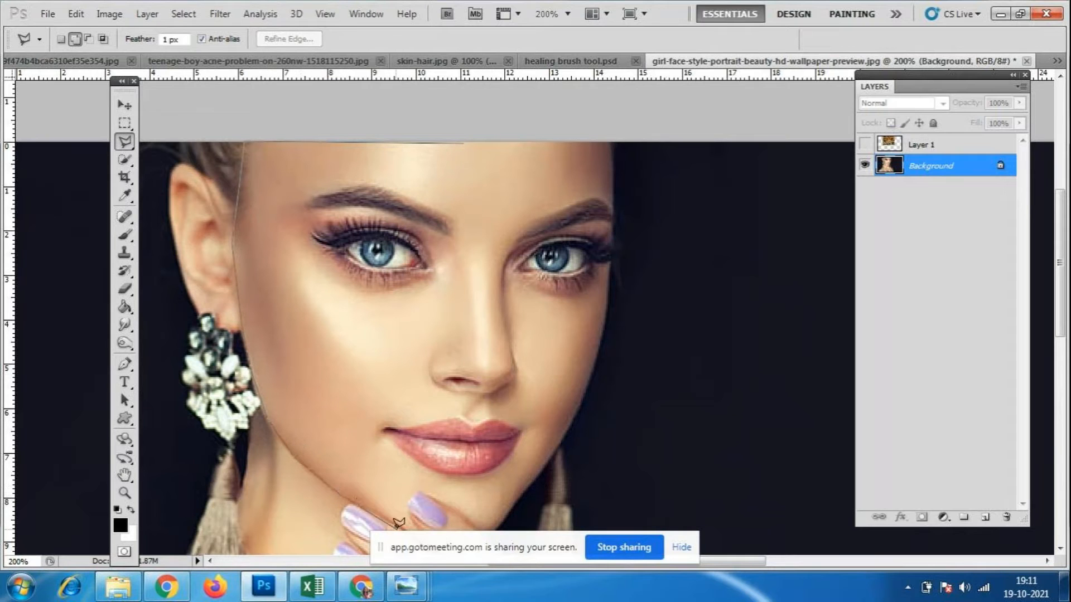
pyautogui.click(398, 528)
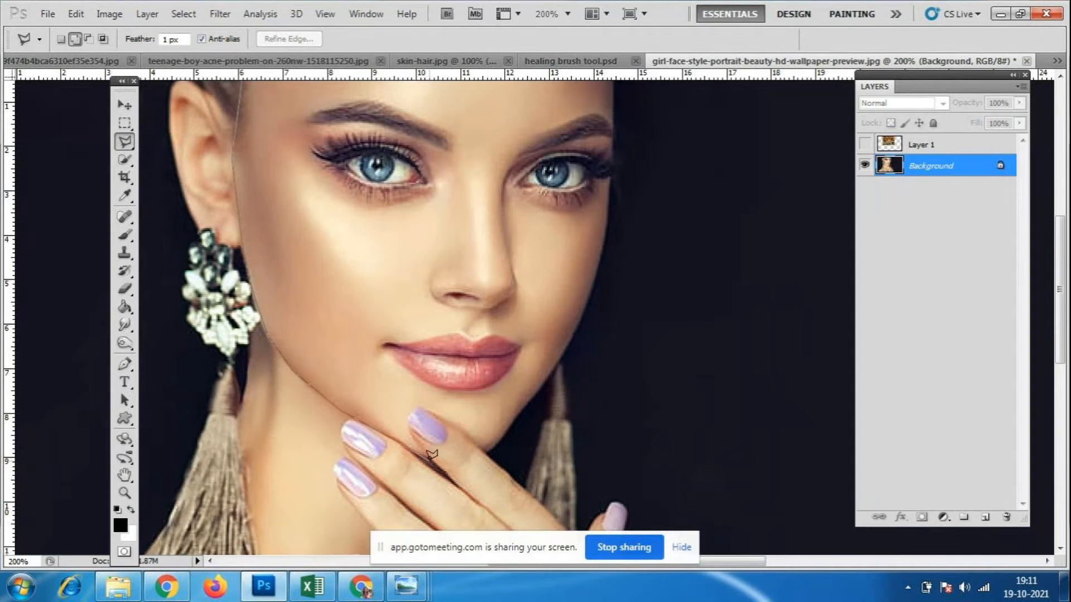
pyautogui.click(467, 464)
pyautogui.click(478, 449)
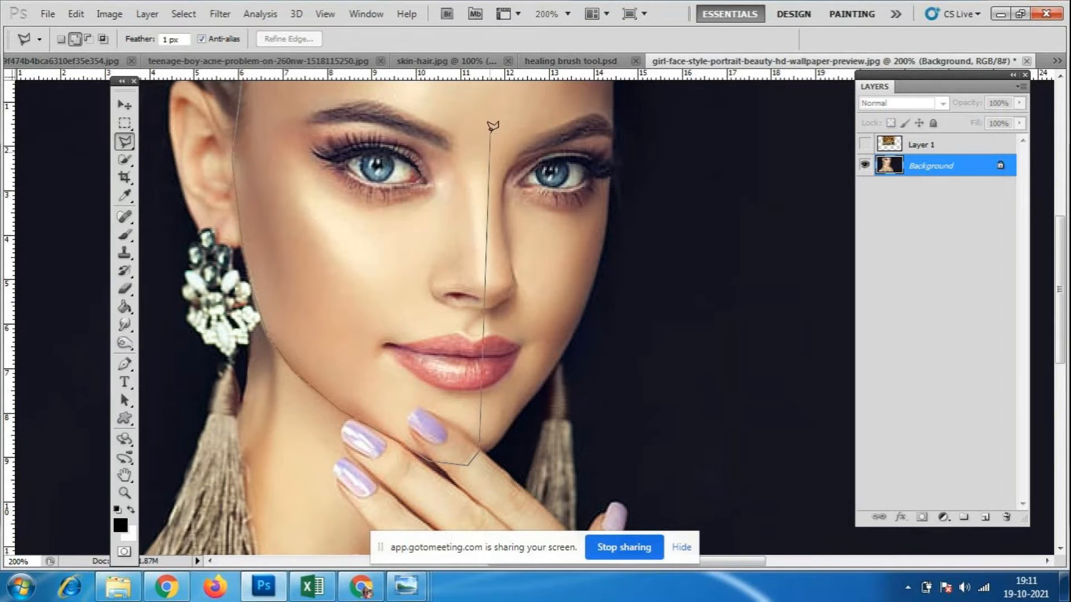
pyautogui.scroll(3, 487, 111)
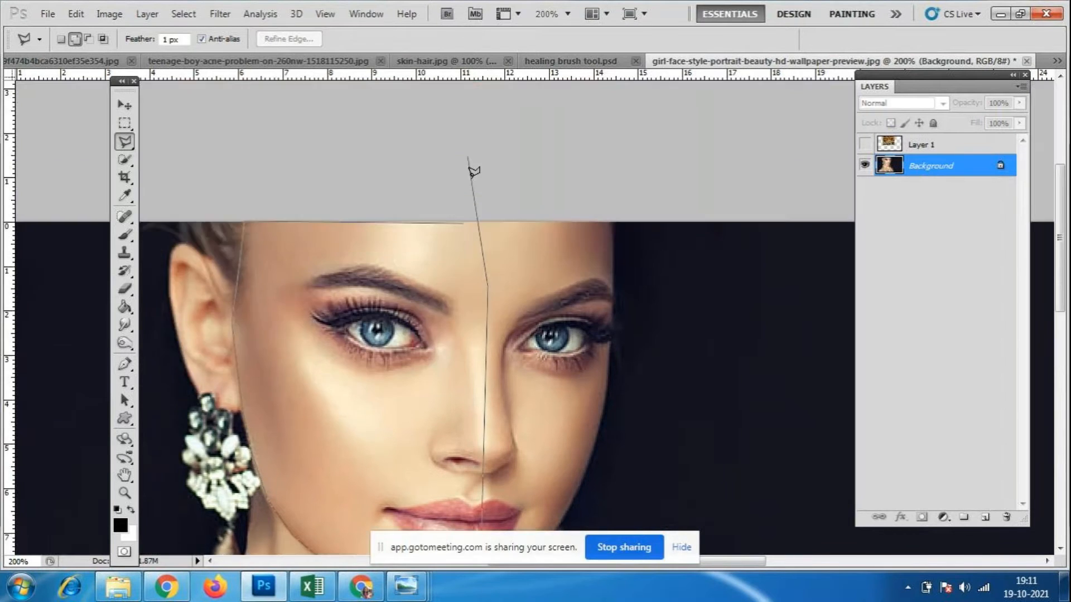
pyautogui.click(485, 221)
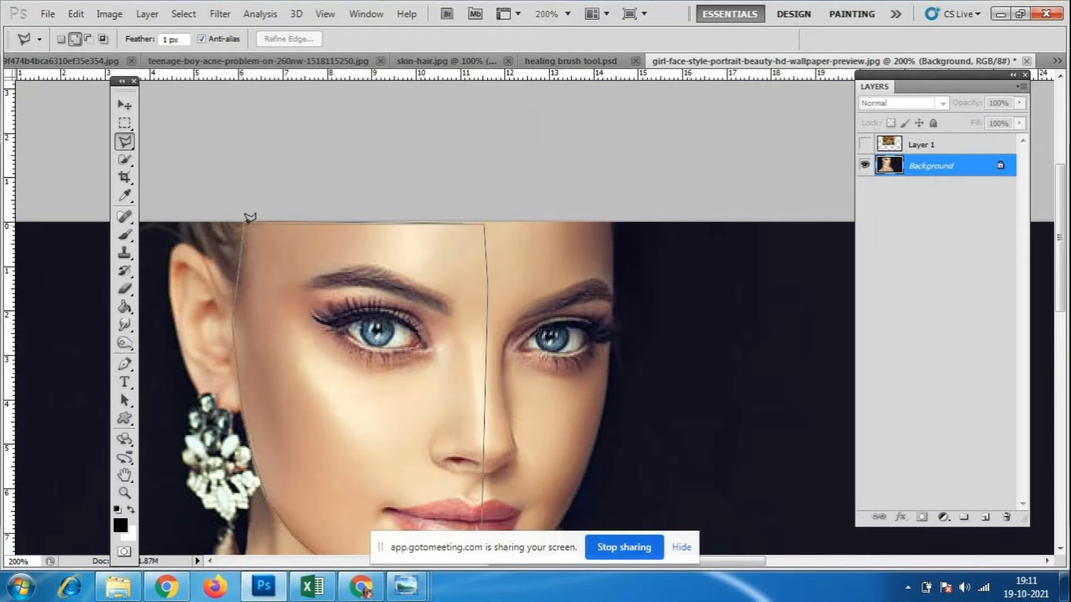
pyautogui.click(246, 216)
pyautogui.scroll(-1, 526, 239)
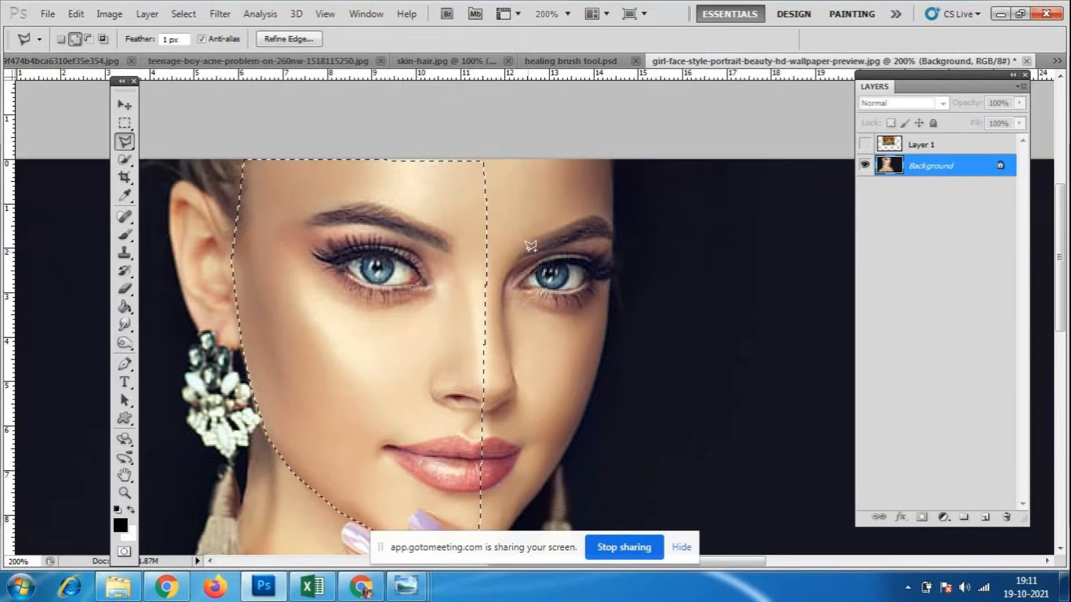
# - Add the visible ear, down to the top of the earring, to the half-face selection with the Polygonal Lasso
pyautogui.scroll(-1, 527, 239)
pyautogui.scroll(2, 241, 285)
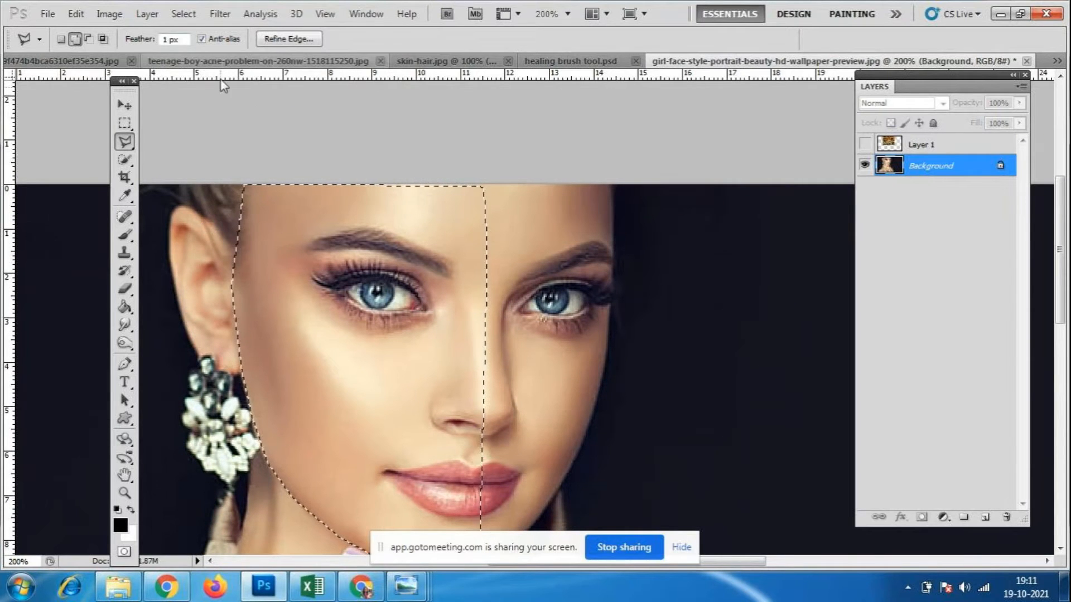
pyautogui.click(74, 40)
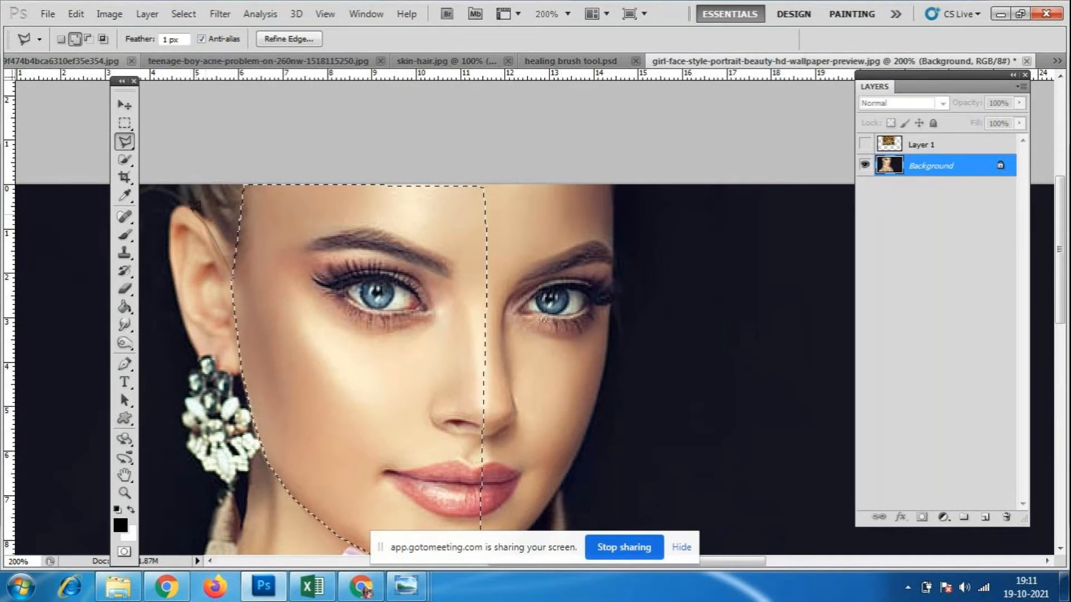
pyautogui.click(181, 206)
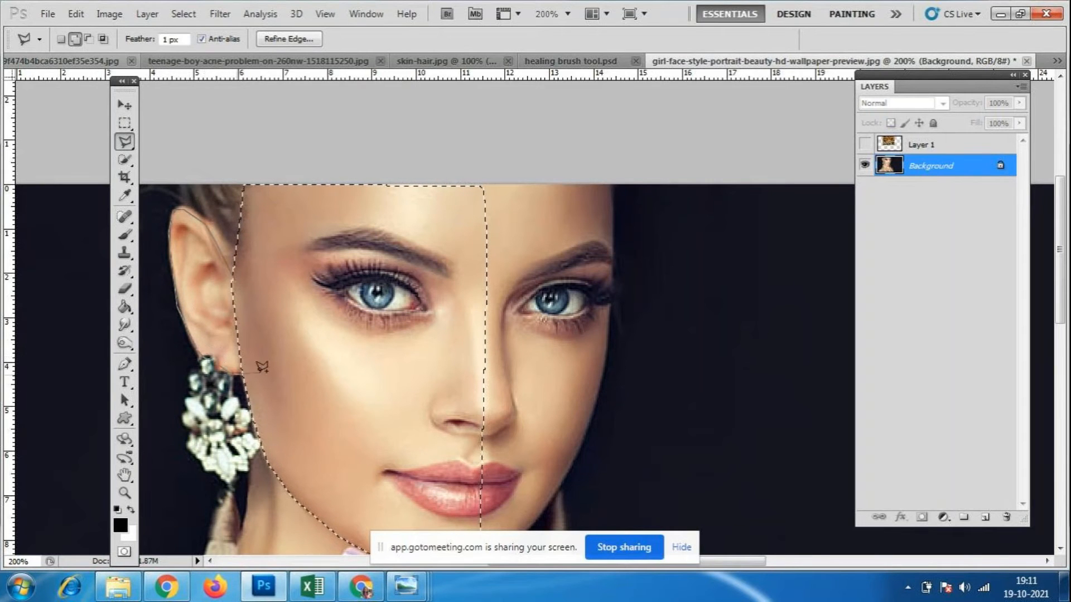
pyautogui.doubleClick(232, 273)
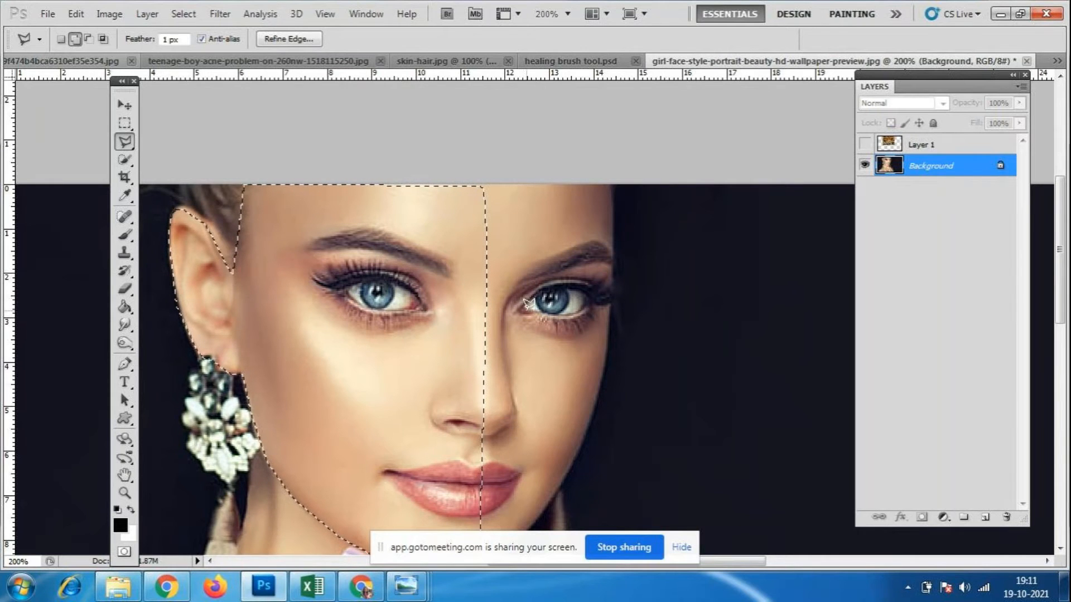
# - Make the tiger pattern layer active and visible over the half-face selection
pyautogui.hotkey('ctrl', '-')
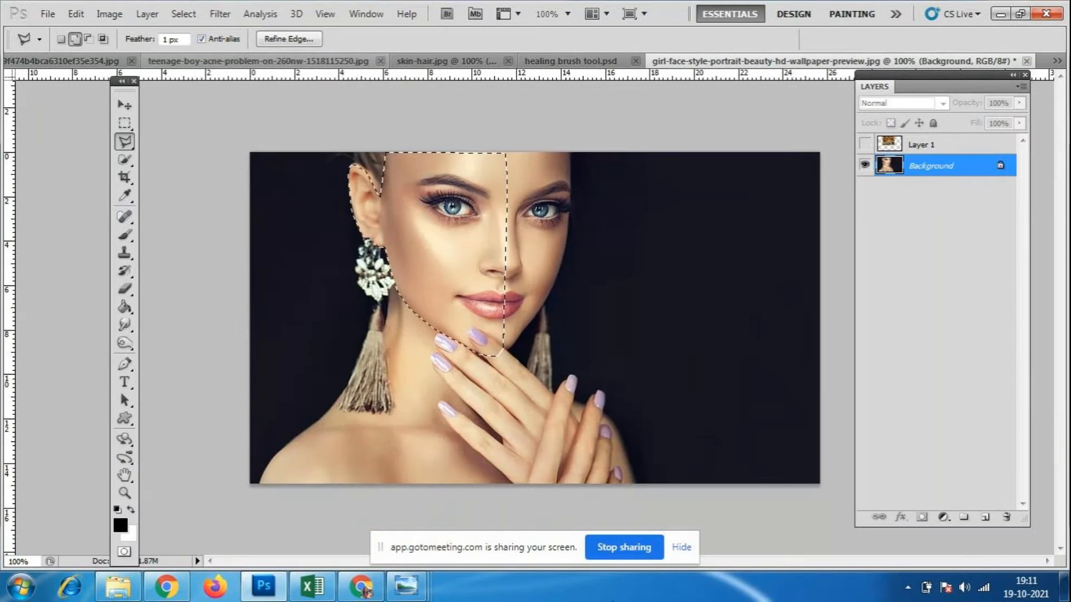
pyautogui.hotkey('ctrl', '+')
pyautogui.hotkey('ctrl', '-')
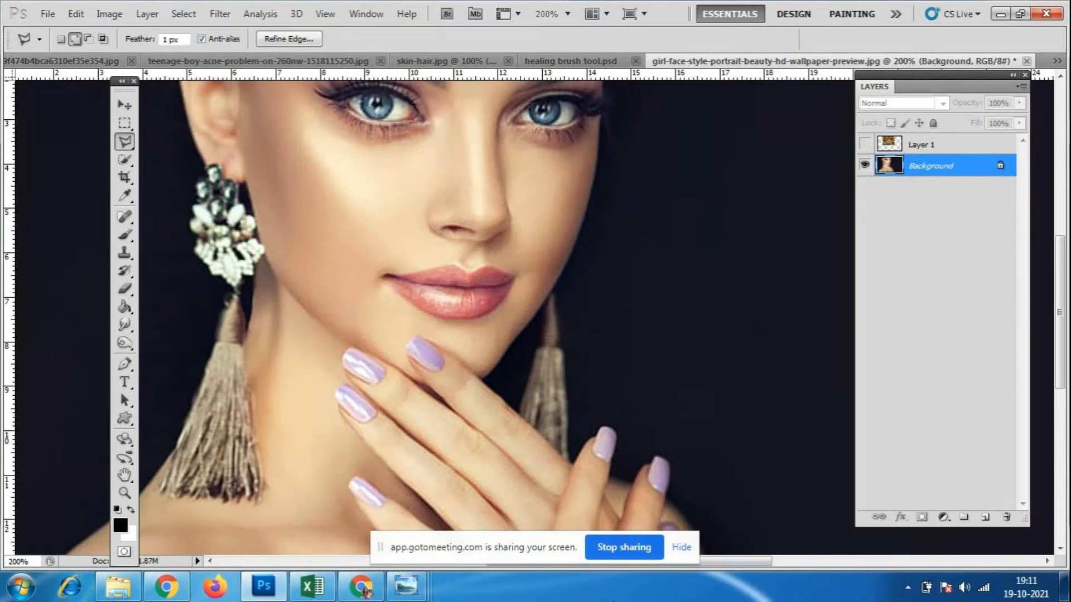
pyautogui.click(923, 144)
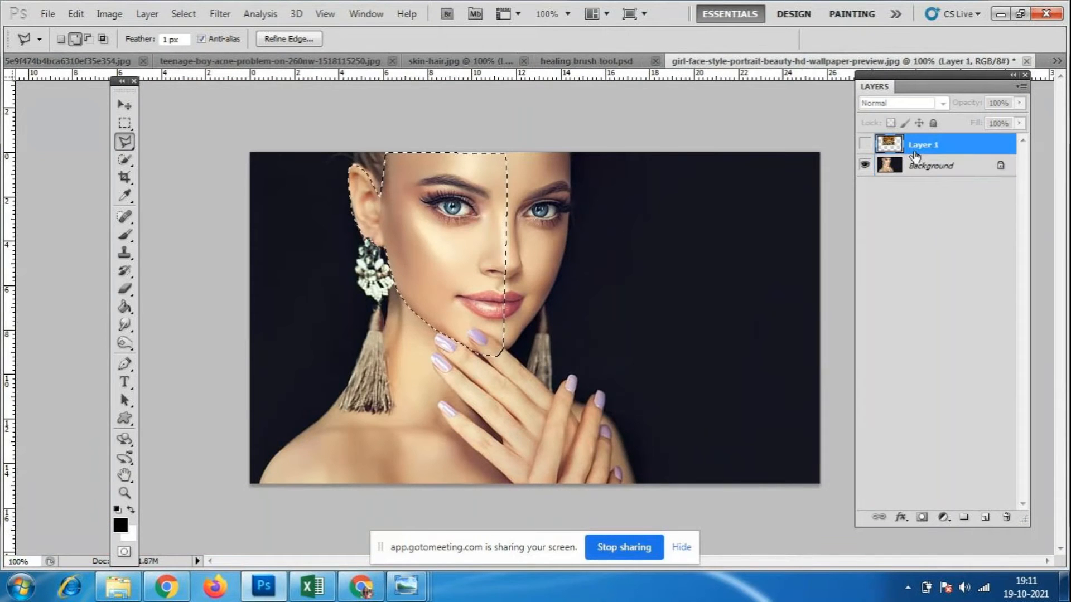
pyautogui.click(864, 144)
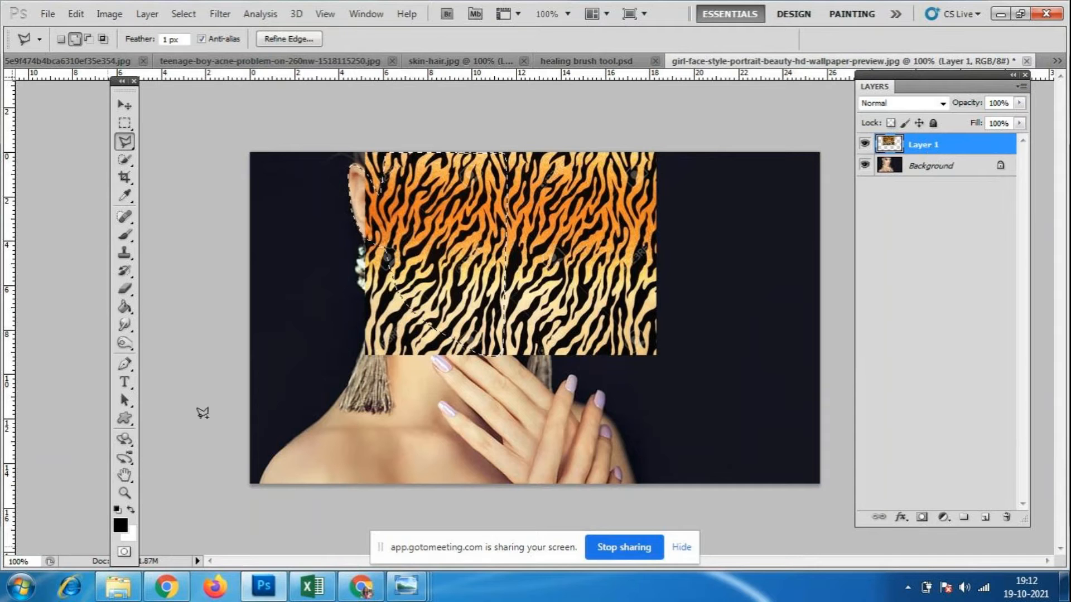
# - Switch to the GoToMeeting window and look through the participant grid
pyautogui.click(362, 593)
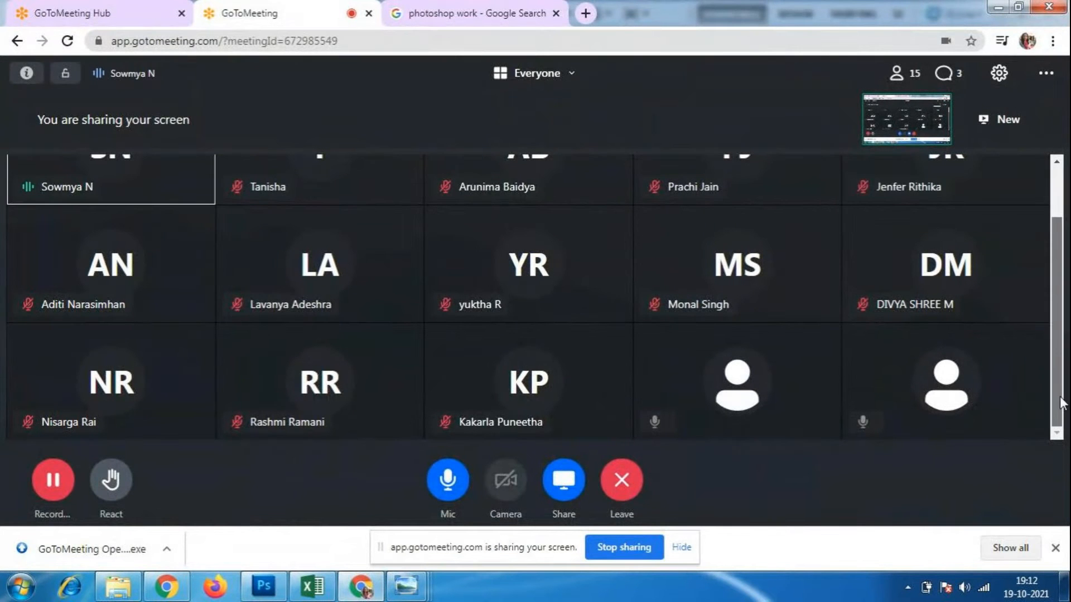
pyautogui.scroll(2, 1054, 368)
pyautogui.scroll(-2, 1054, 279)
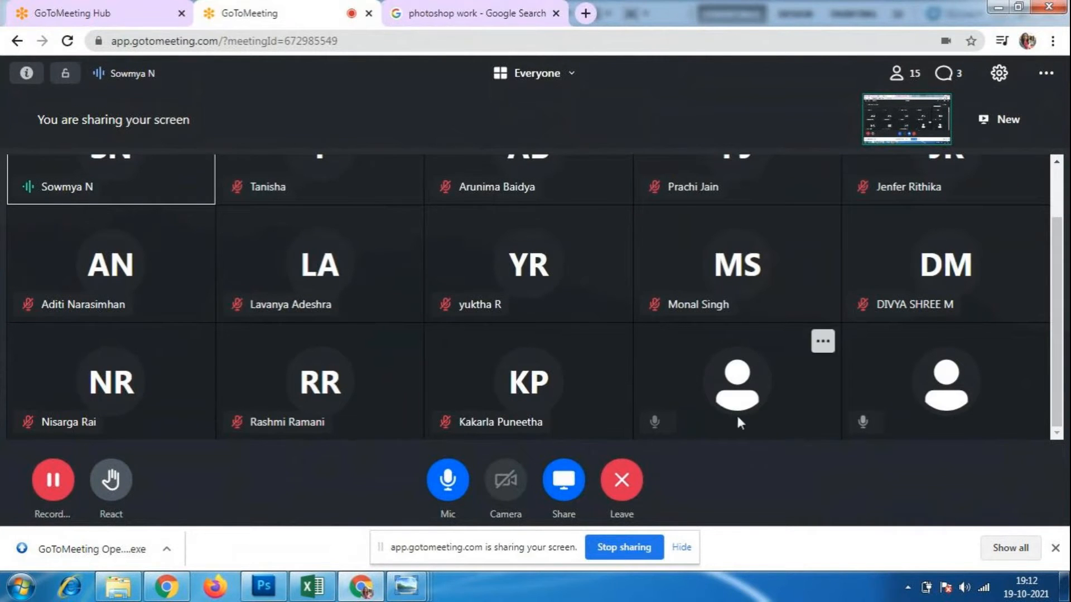
pyautogui.scroll(1, 1065, 324)
pyautogui.scroll(2, 1065, 324)
pyautogui.scroll(-3, 534, 411)
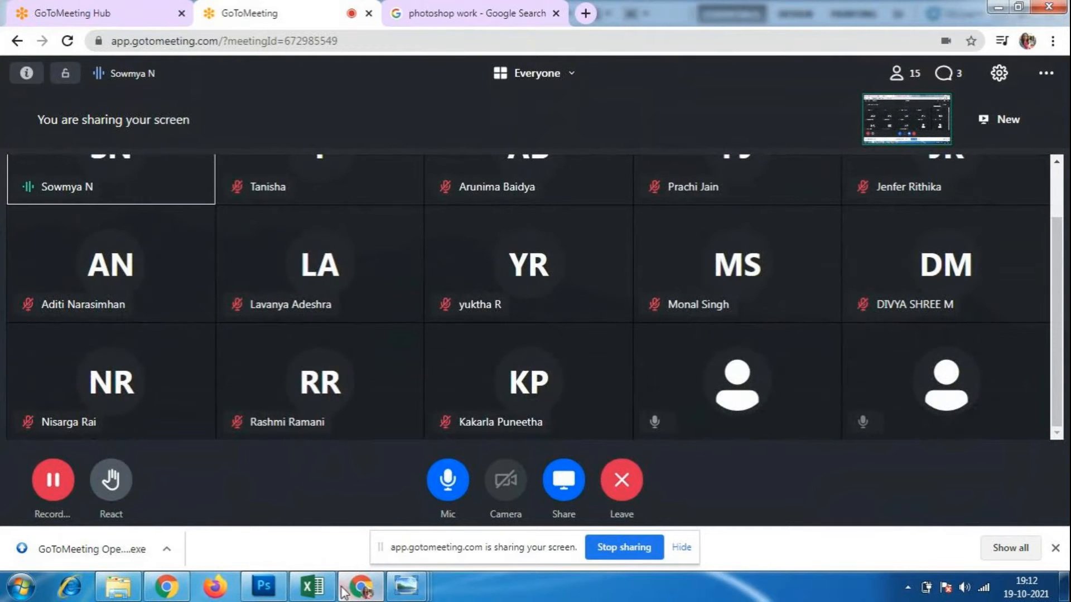
# - Switch back to Photoshop and add a layer mask to the tiger pattern layer from the half-face selection
pyautogui.click(262, 590)
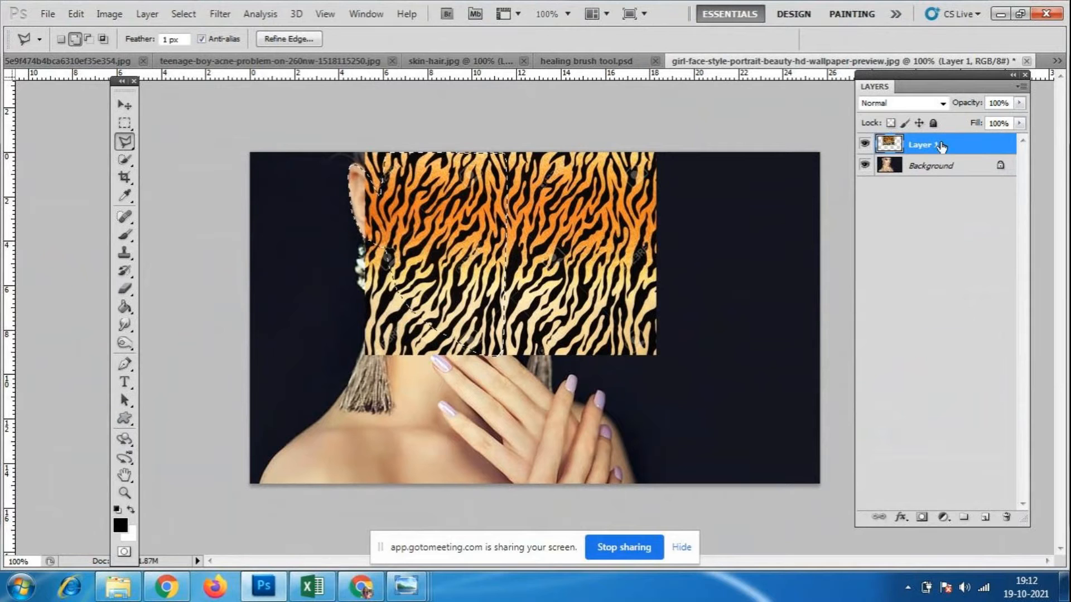
pyautogui.click(921, 519)
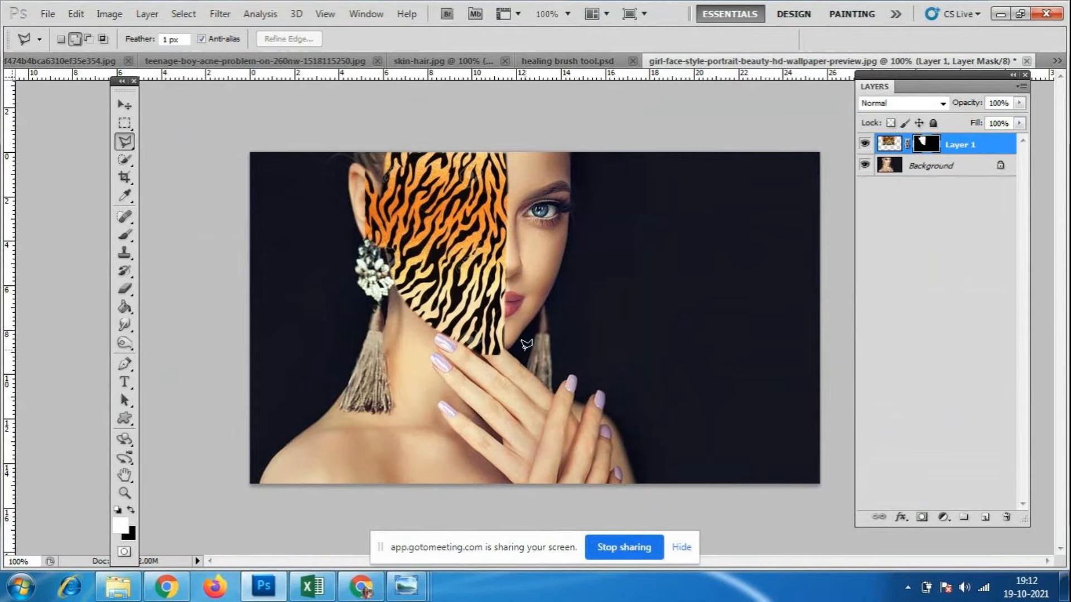
# - Try the Screen and Darken blend modes on the masked tiger pattern layer
pyautogui.click(941, 104)
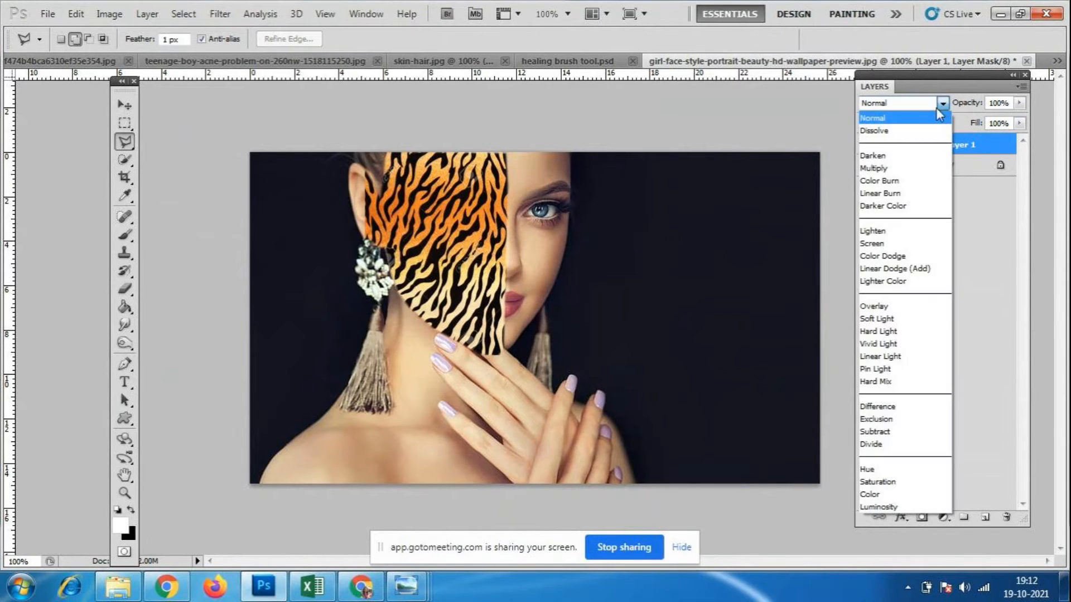
pyautogui.click(869, 243)
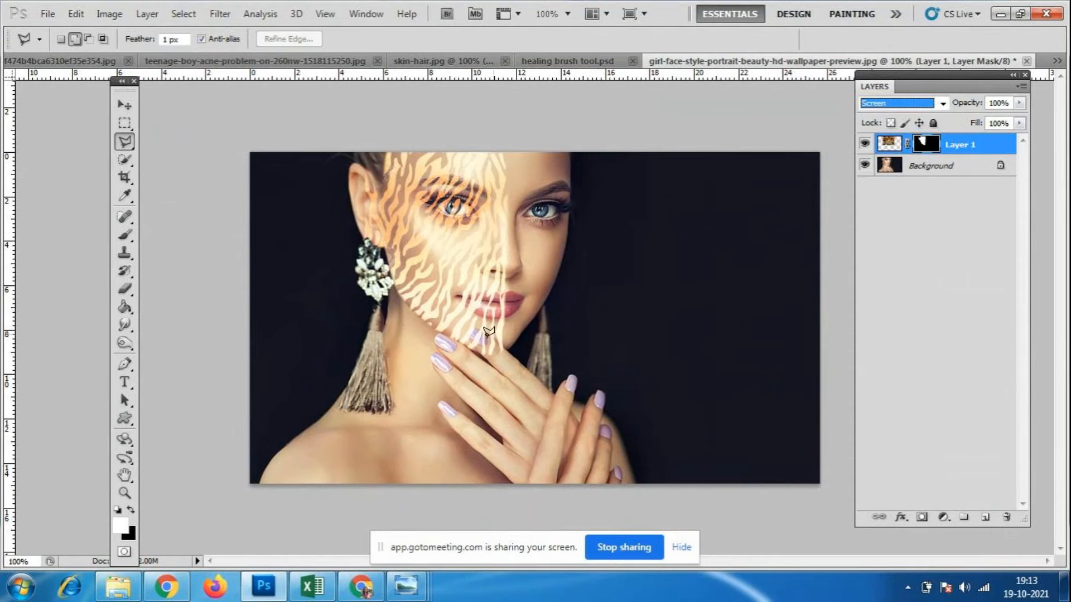
pyautogui.click(942, 104)
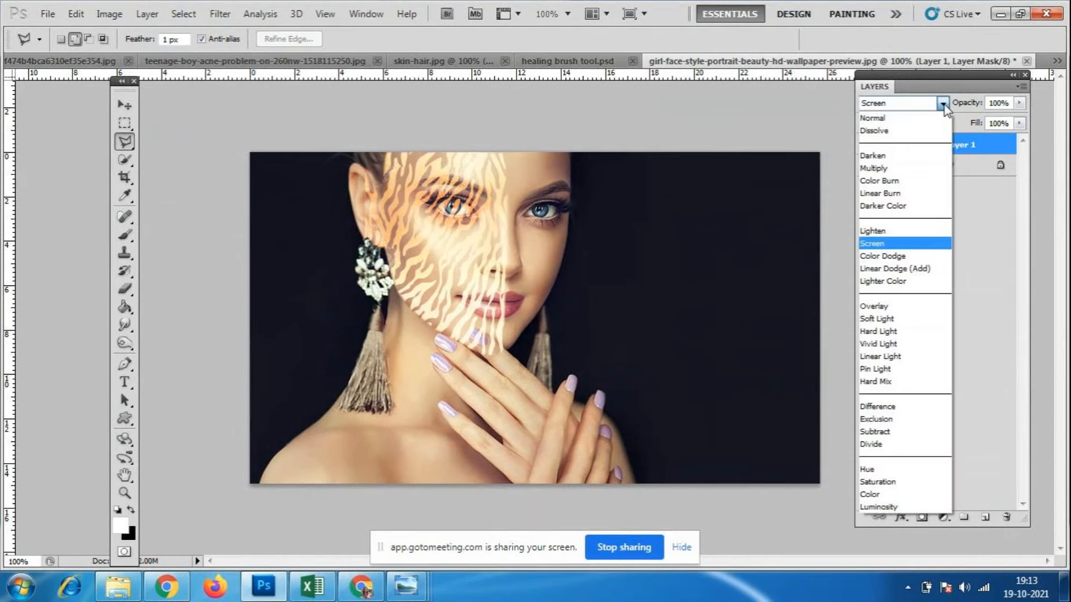
pyautogui.click(892, 154)
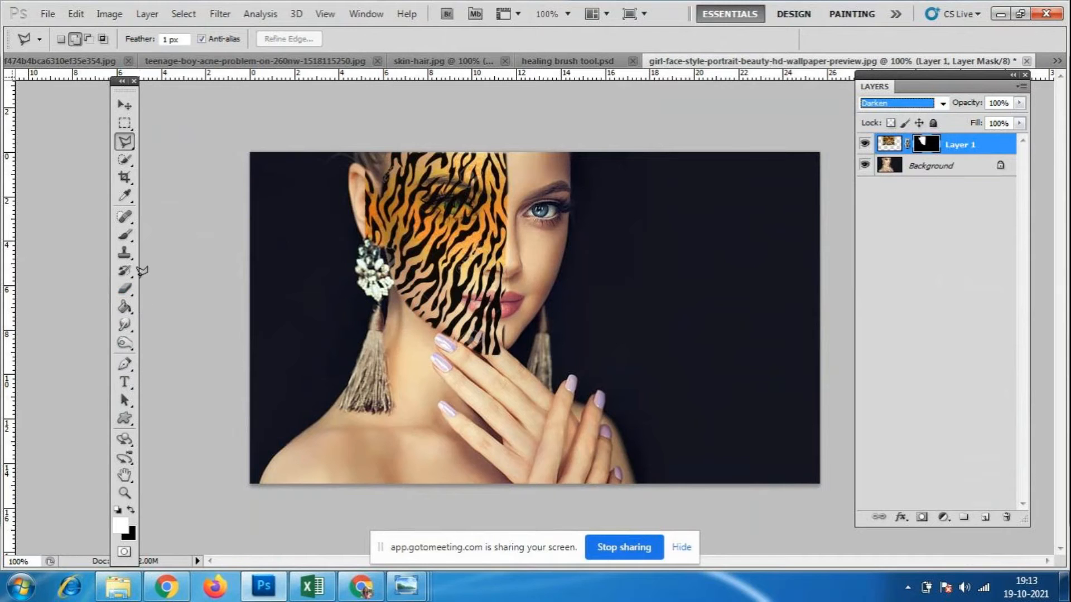
pyautogui.click(126, 341)
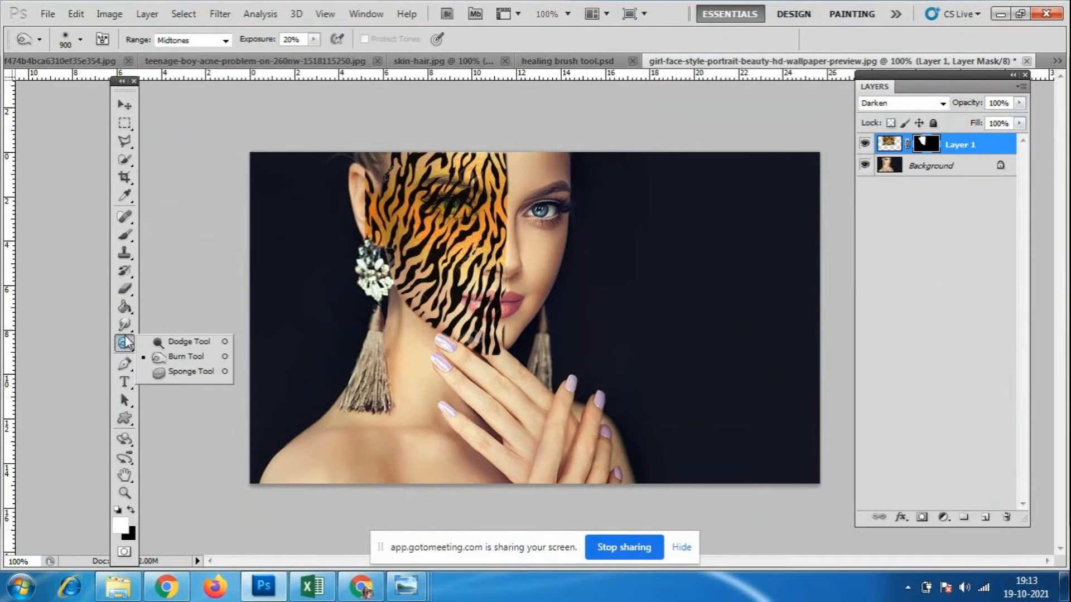
pyautogui.click(124, 217)
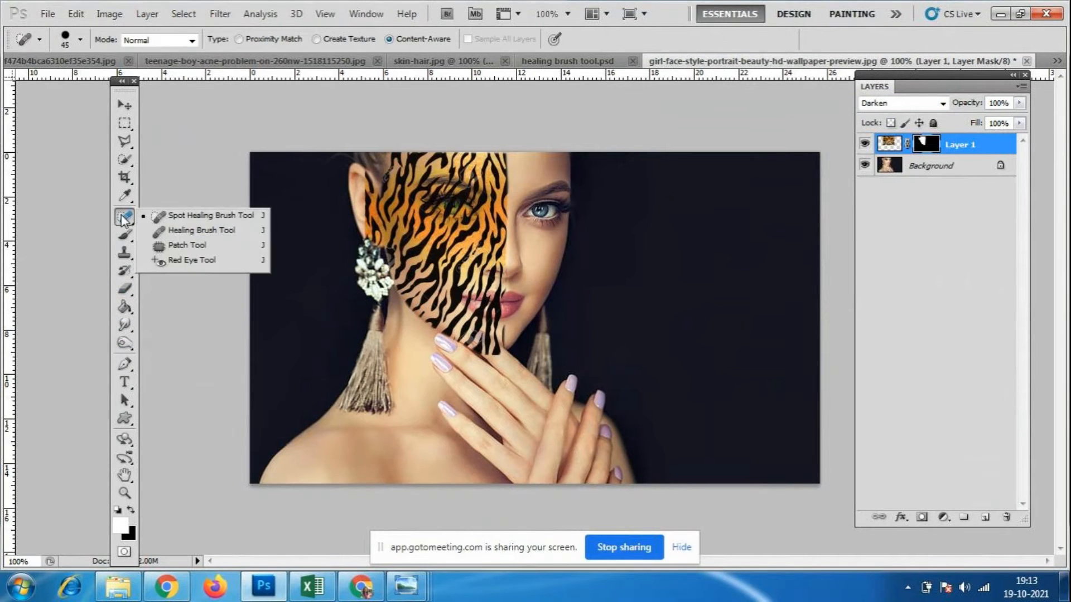
pyautogui.click(124, 218)
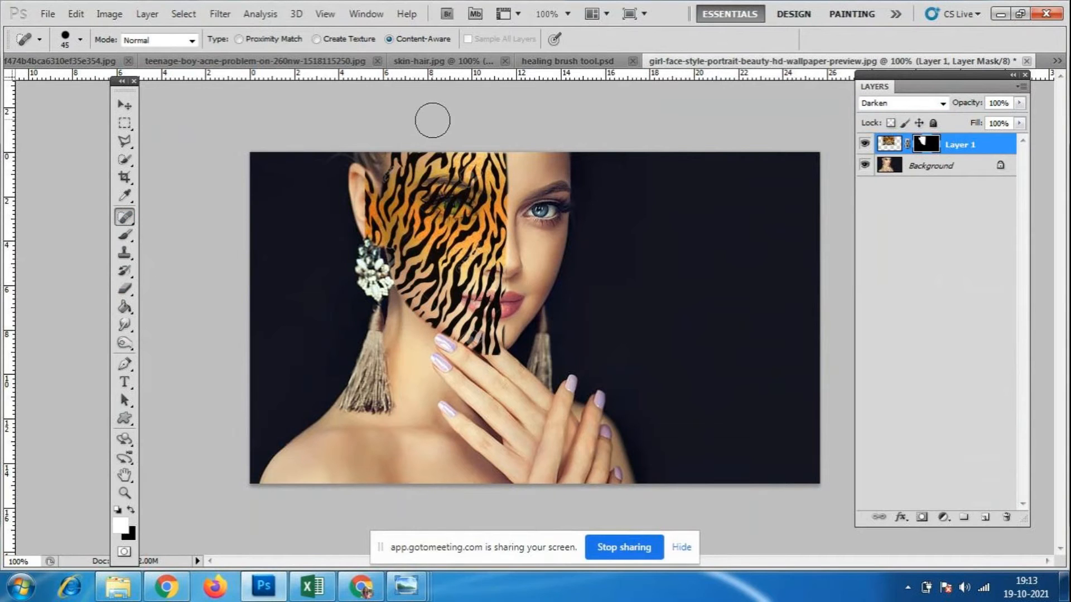
pyautogui.click(124, 104)
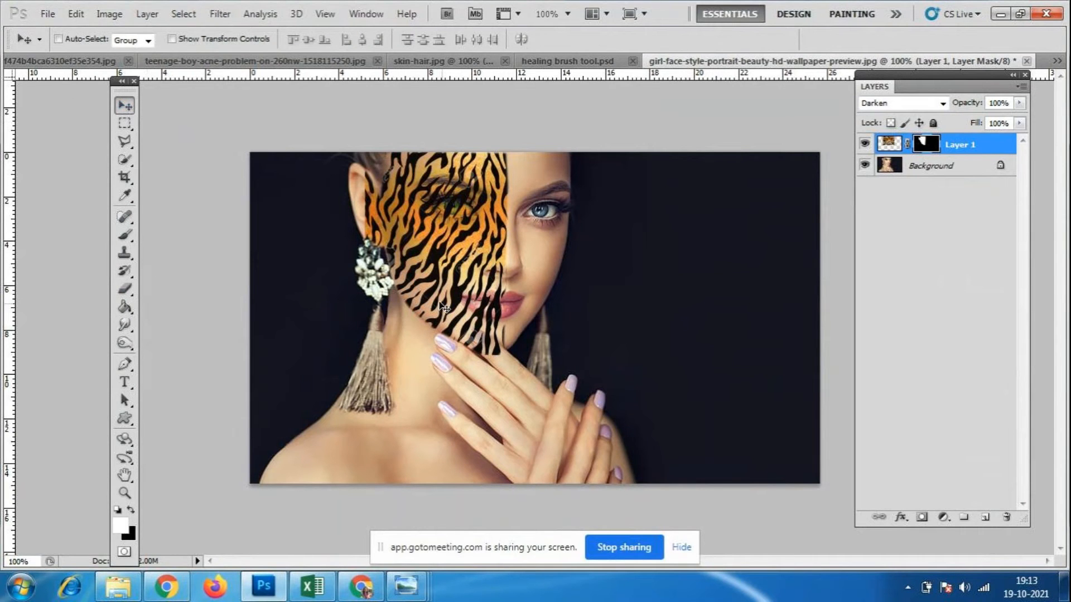
# - Try the Dissolve, Multiply, Linear Burn and Screen blend modes on the tiger pattern layer
pyautogui.click(942, 104)
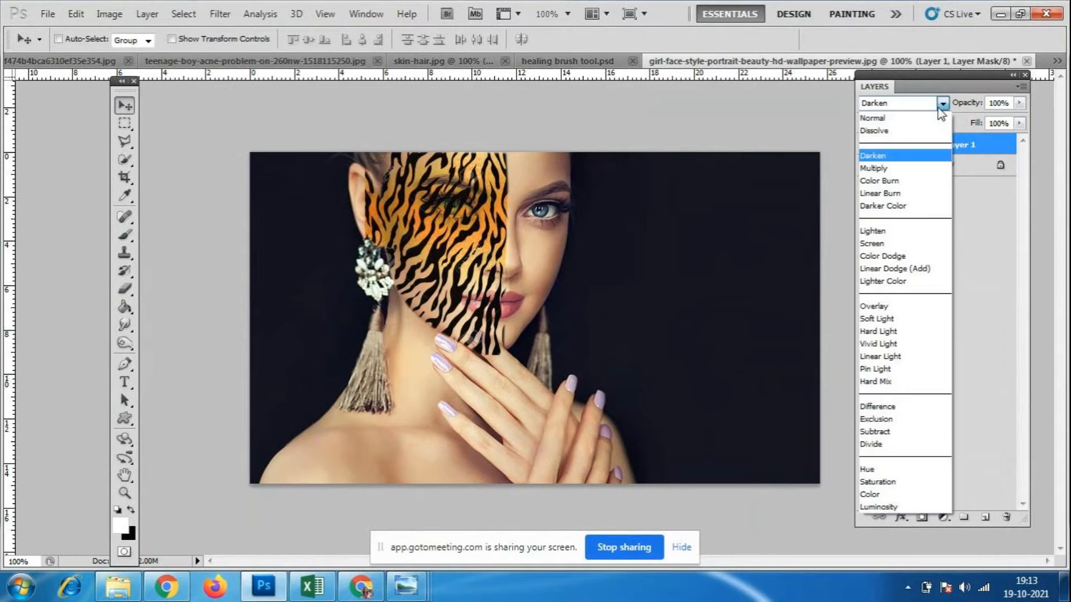
pyautogui.click(904, 132)
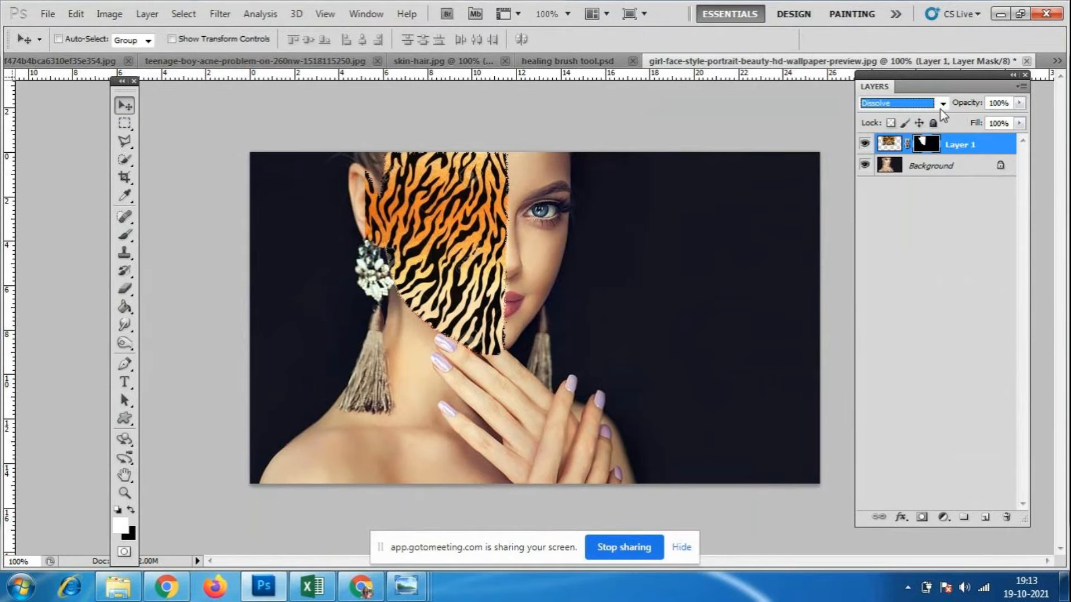
pyautogui.click(942, 104)
pyautogui.click(878, 167)
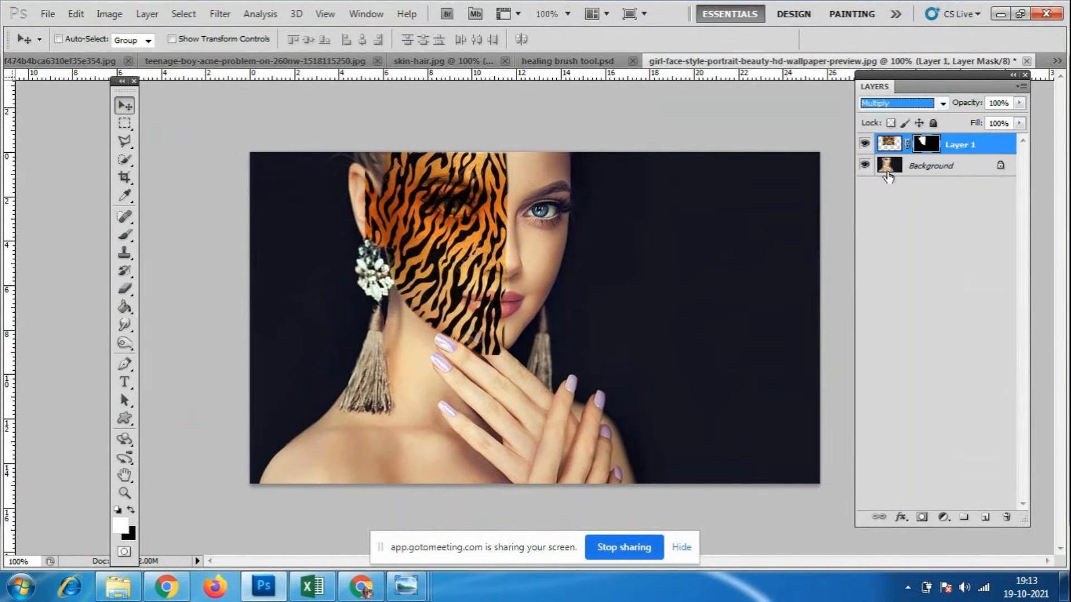
pyautogui.click(942, 104)
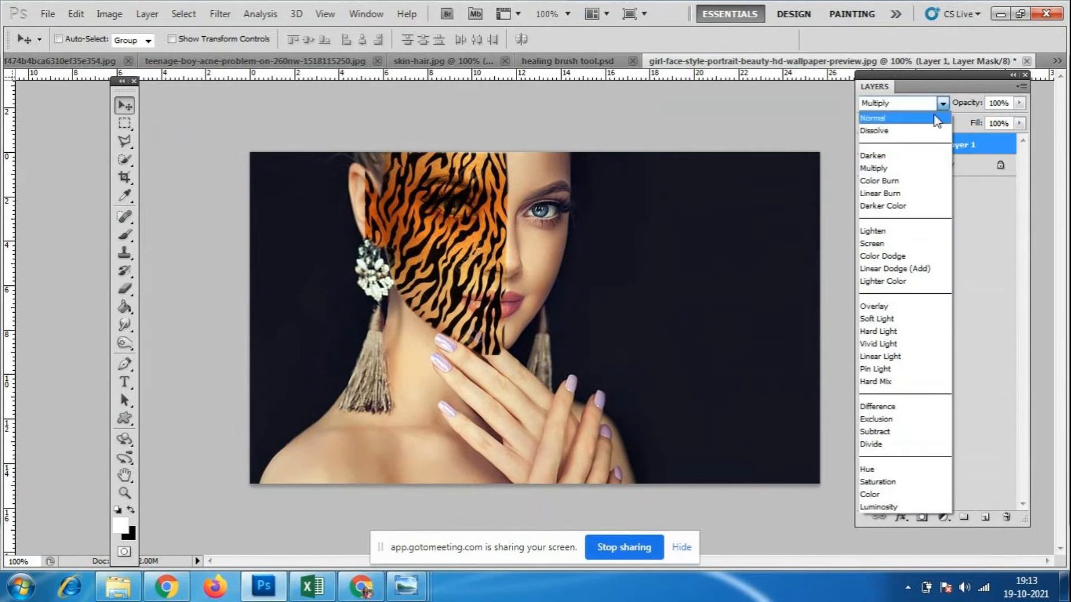
pyautogui.click(892, 193)
pyautogui.click(942, 103)
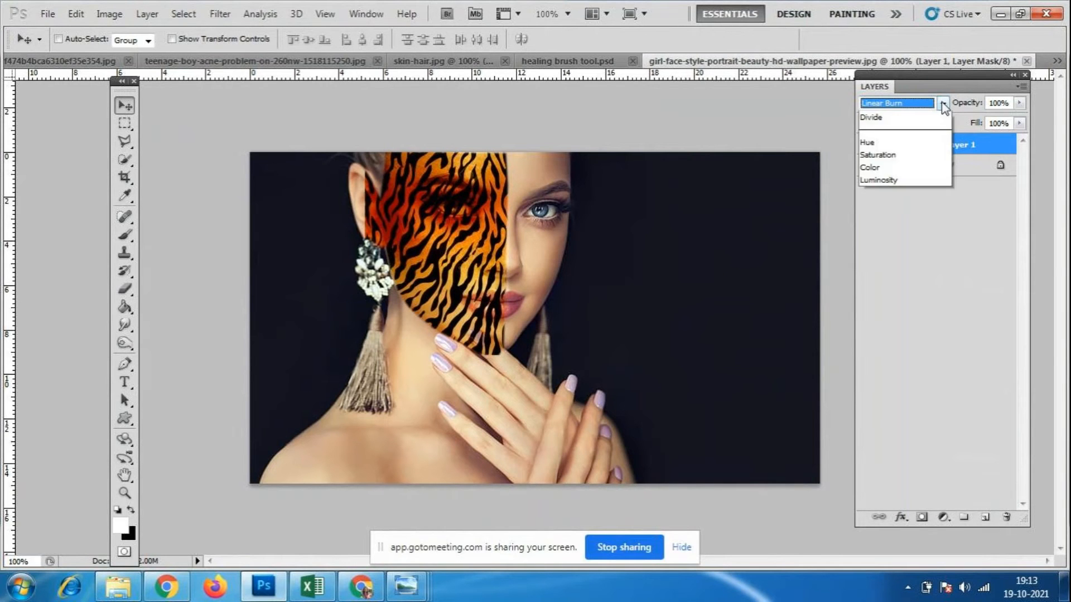
pyautogui.click(926, 245)
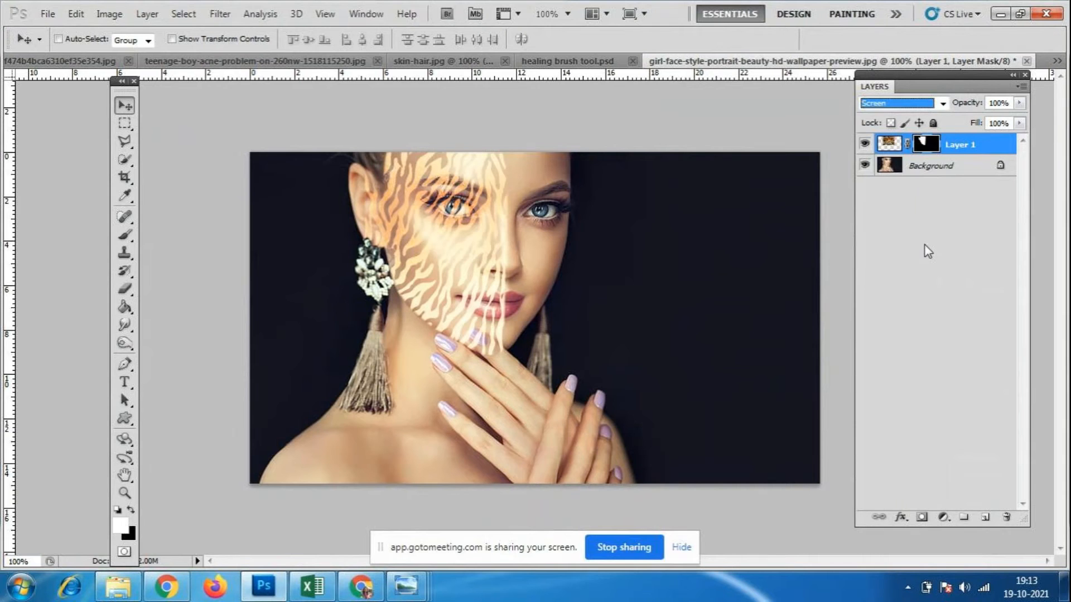
# - Set the tiger pattern layer's blend mode to Overlay and clear the pattern from the ear with the Eraser at 25% opacity
pyautogui.click(942, 103)
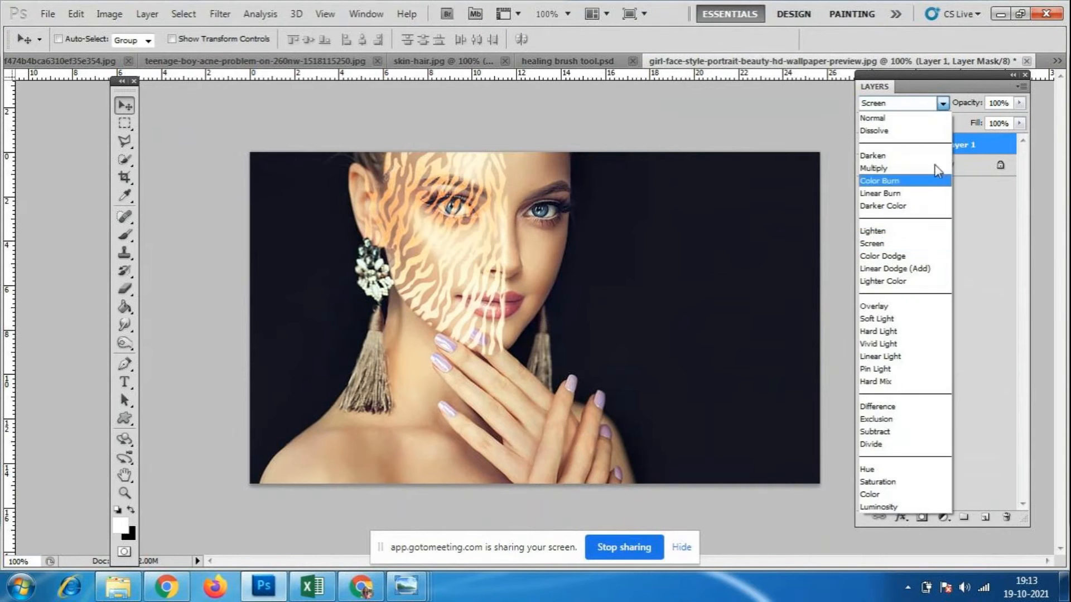
pyautogui.click(915, 309)
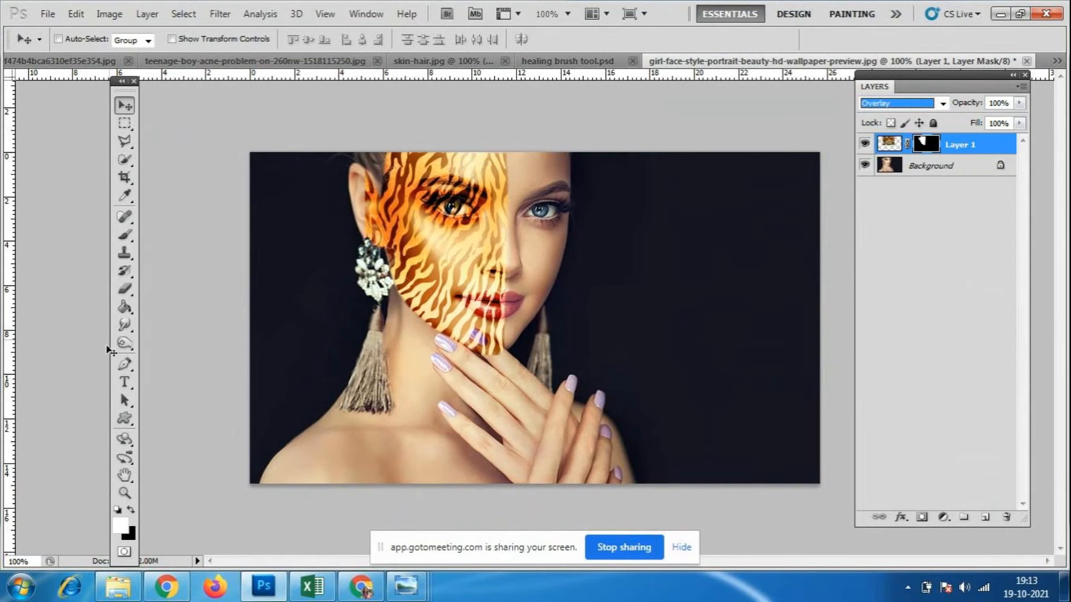
pyautogui.click(124, 289)
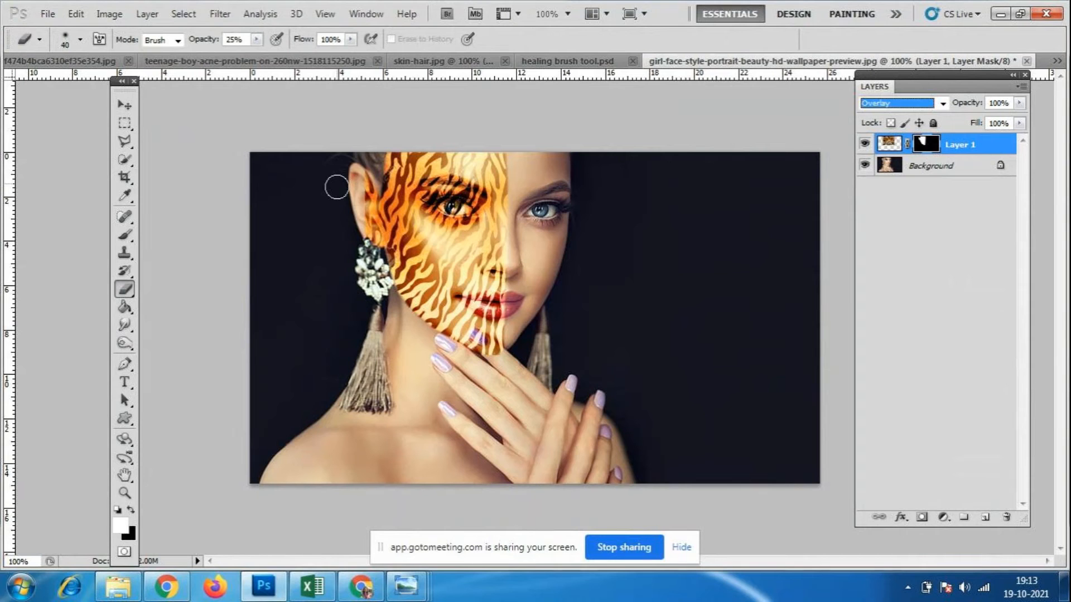
pyautogui.moveTo(360, 209)
pyautogui.mouseDown()
pyautogui.moveTo(363, 184)
pyautogui.moveTo(368, 223)
pyautogui.moveTo(363, 180)
pyautogui.moveTo(361, 245)
pyautogui.moveTo(363, 217)
pyautogui.moveTo(370, 242)
pyautogui.mouseUp()
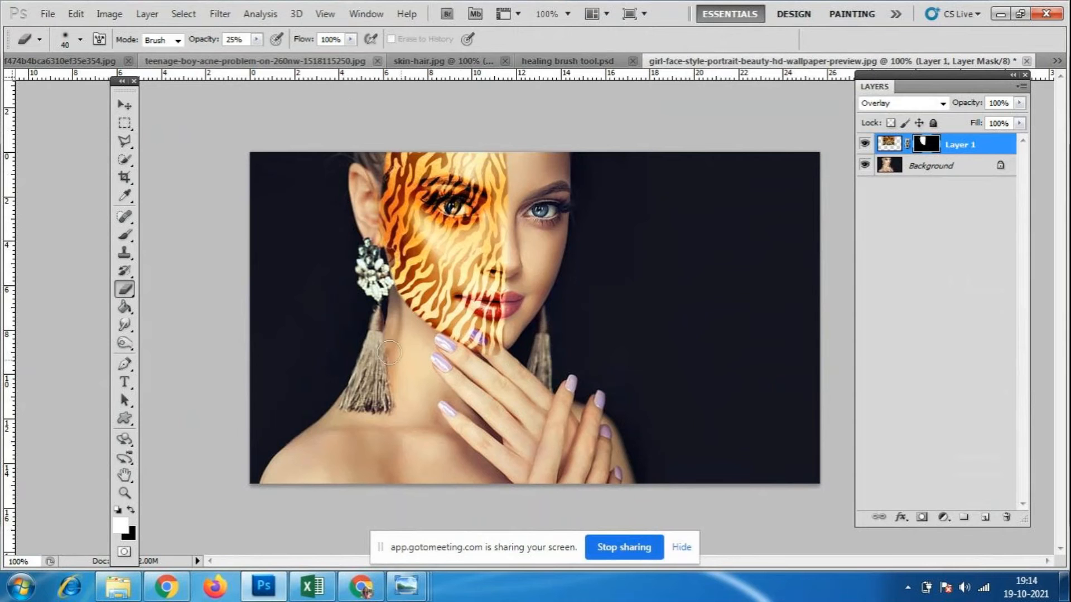
# - Clear the tiger pattern from the eye on the patterned half with a size 30 Eraser on the layer mask
pyautogui.scroll(2, 555, 273)
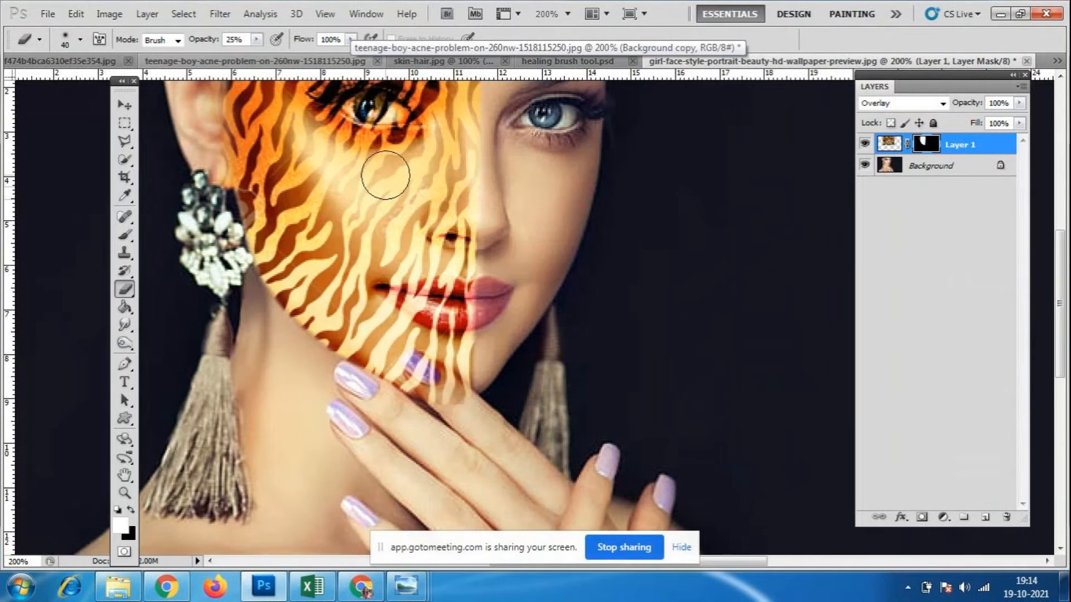
pyautogui.scroll(1, 386, 257)
pyautogui.press('[')
pyautogui.moveTo(372, 256)
pyautogui.mouseDown()
pyautogui.moveTo(355, 271)
pyautogui.moveTo(399, 265)
pyautogui.moveTo(337, 255)
pyautogui.moveTo(388, 254)
pyautogui.moveTo(396, 263)
pyautogui.moveTo(334, 262)
pyautogui.moveTo(409, 270)
pyautogui.moveTo(332, 256)
pyautogui.moveTo(318, 268)
pyautogui.moveTo(357, 248)
pyautogui.mouseUp()
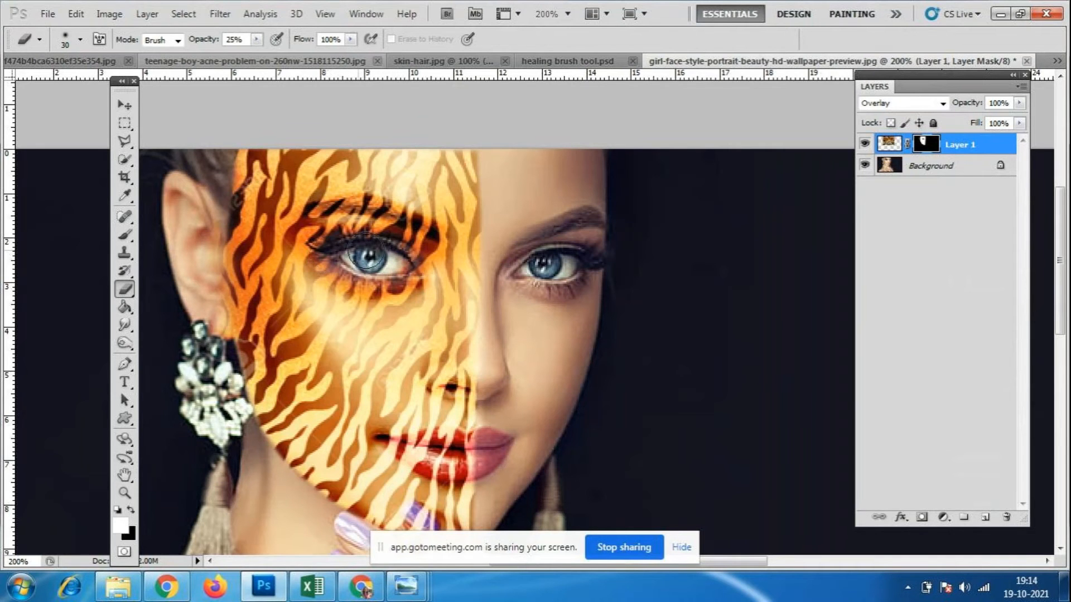
pyautogui.moveTo(363, 266)
pyautogui.mouseDown()
pyautogui.moveTo(319, 247)
pyautogui.moveTo(390, 254)
pyautogui.mouseUp()
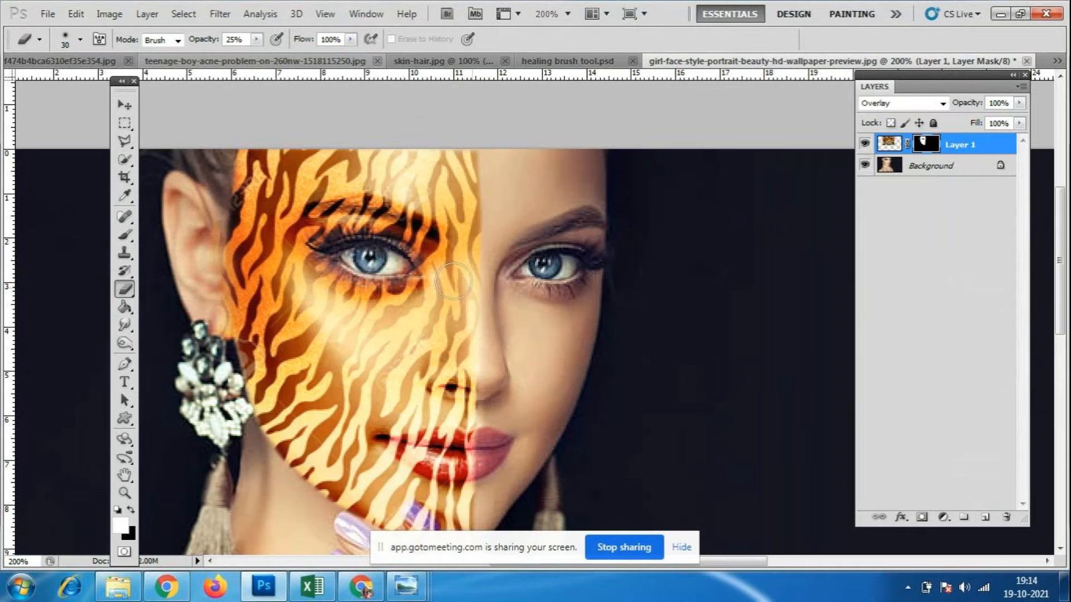
pyautogui.hotkey('ctrl', '-')
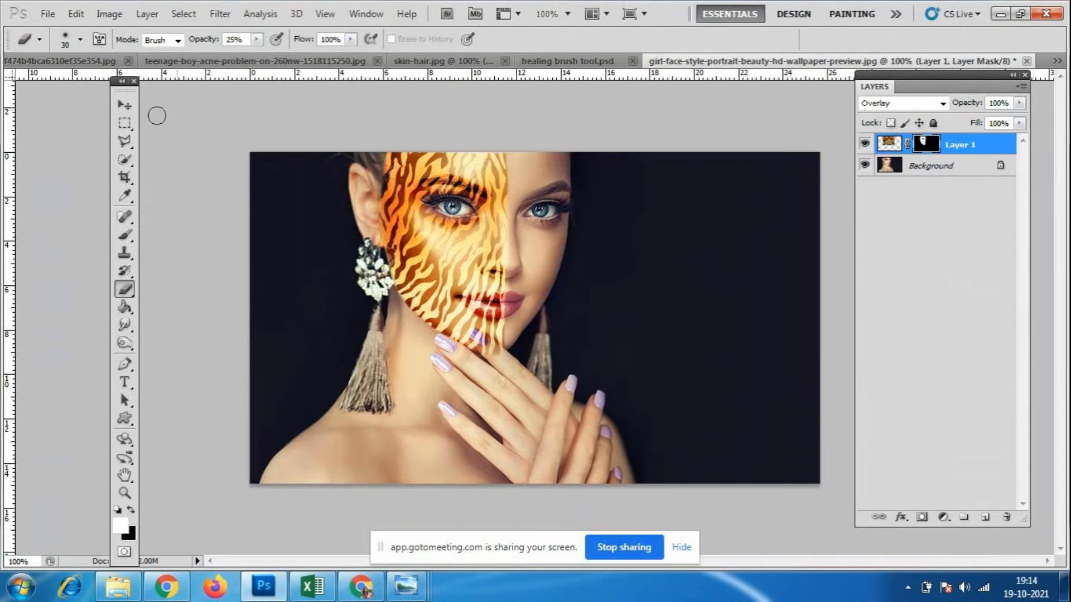
# - Try the Soft Light and Hard Light blend modes on the masked tiger pattern layer
pyautogui.click(943, 103)
pyautogui.click(883, 320)
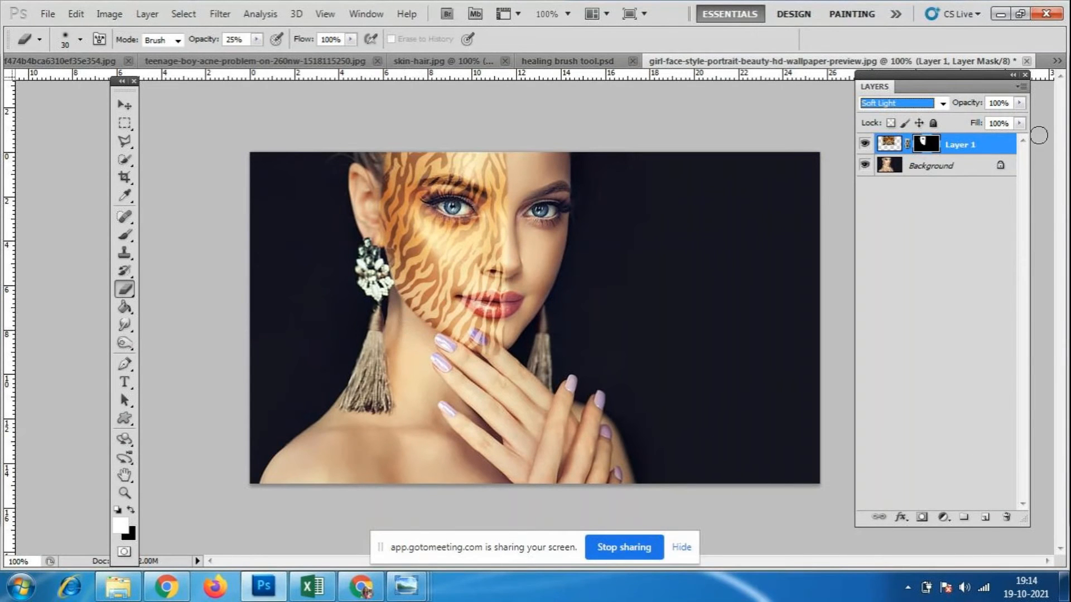
pyautogui.click(942, 104)
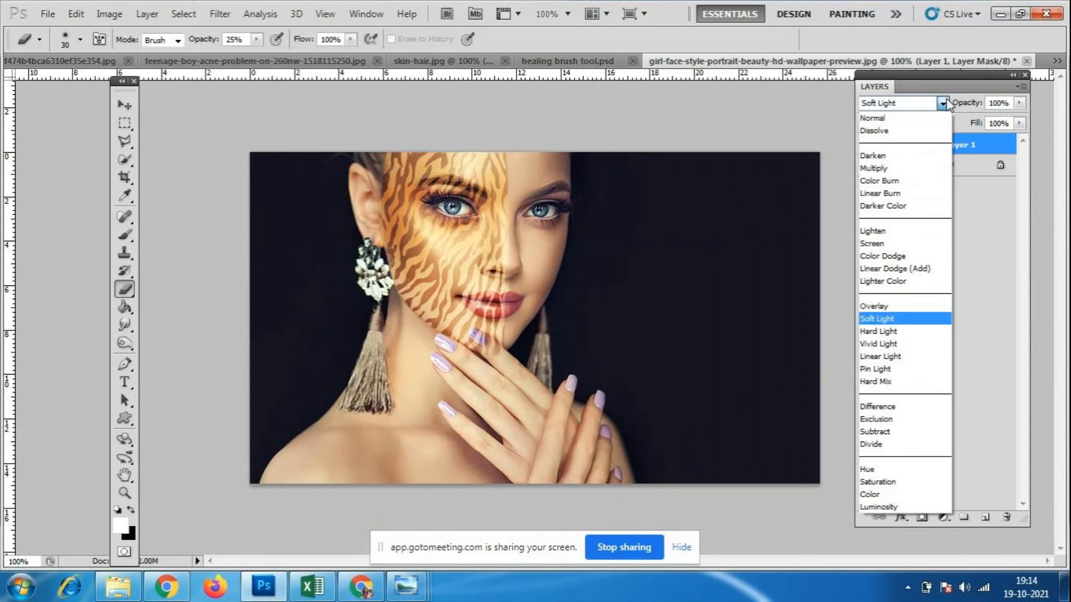
pyautogui.click(906, 331)
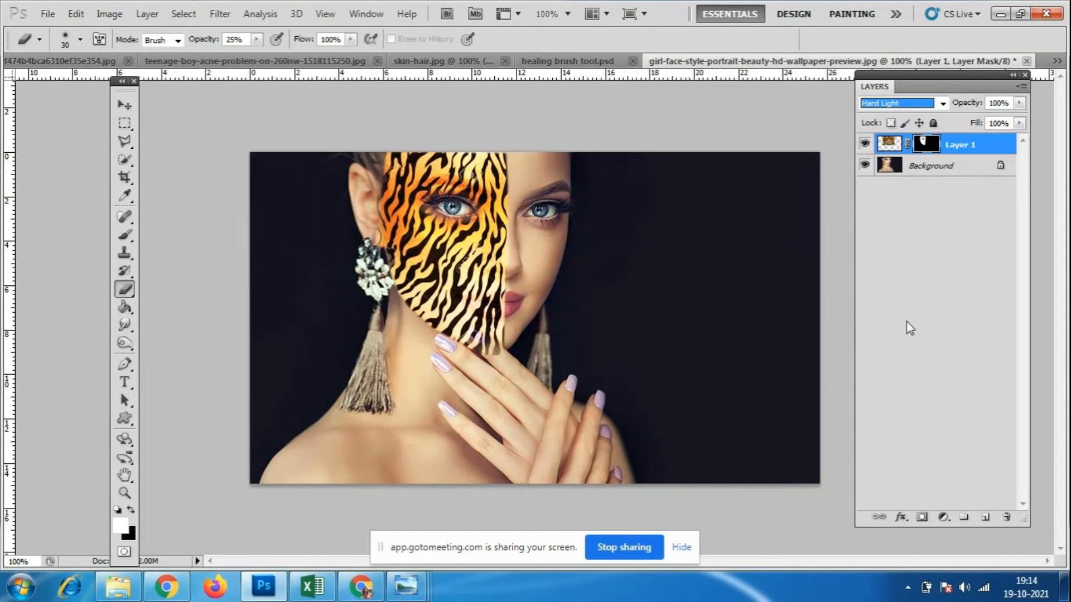
# - Switch the tiger pattern layer to Vivid Light and erase the pattern spilling over the fingers below the chin on the layer mask
pyautogui.click(942, 104)
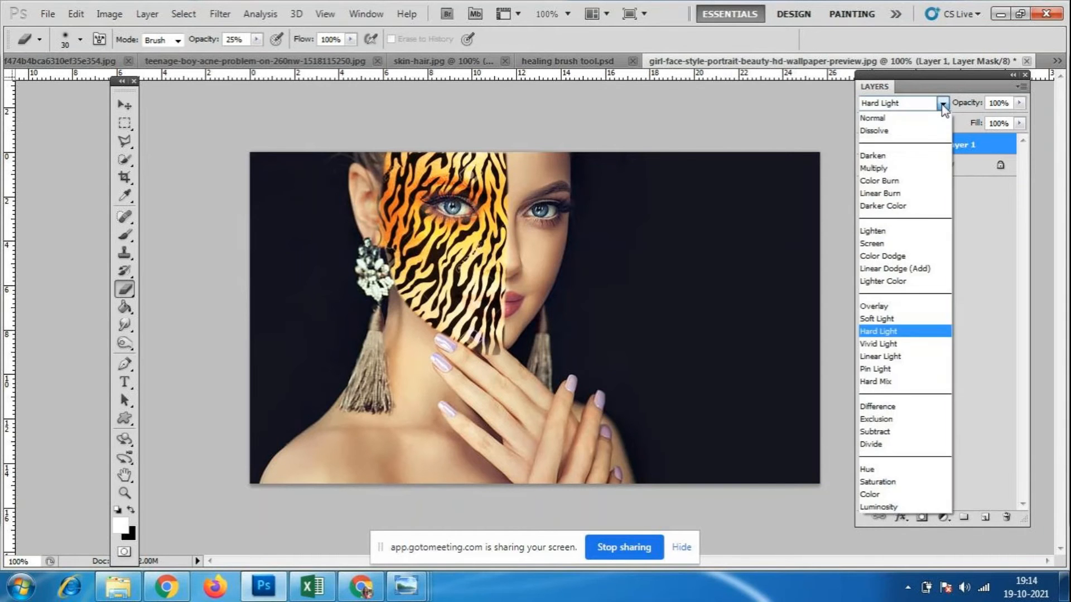
pyautogui.click(873, 344)
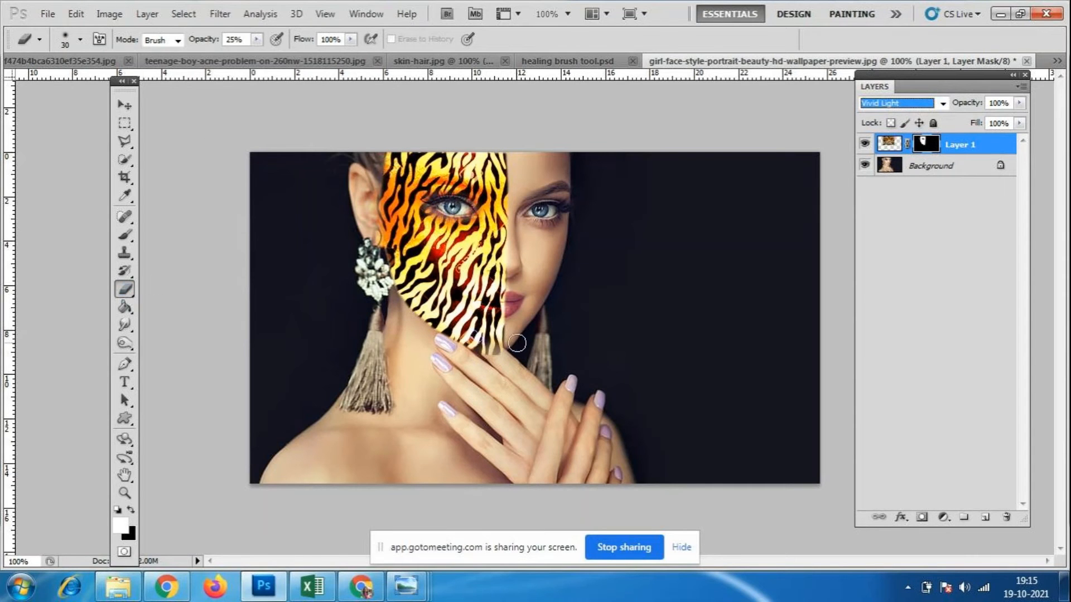
pyautogui.moveTo(497, 354)
pyautogui.mouseDown()
pyautogui.moveTo(436, 336)
pyautogui.moveTo(503, 360)
pyautogui.moveTo(435, 340)
pyautogui.moveTo(477, 350)
pyautogui.moveTo(448, 334)
pyautogui.moveTo(527, 362)
pyautogui.moveTo(455, 337)
pyautogui.mouseUp()
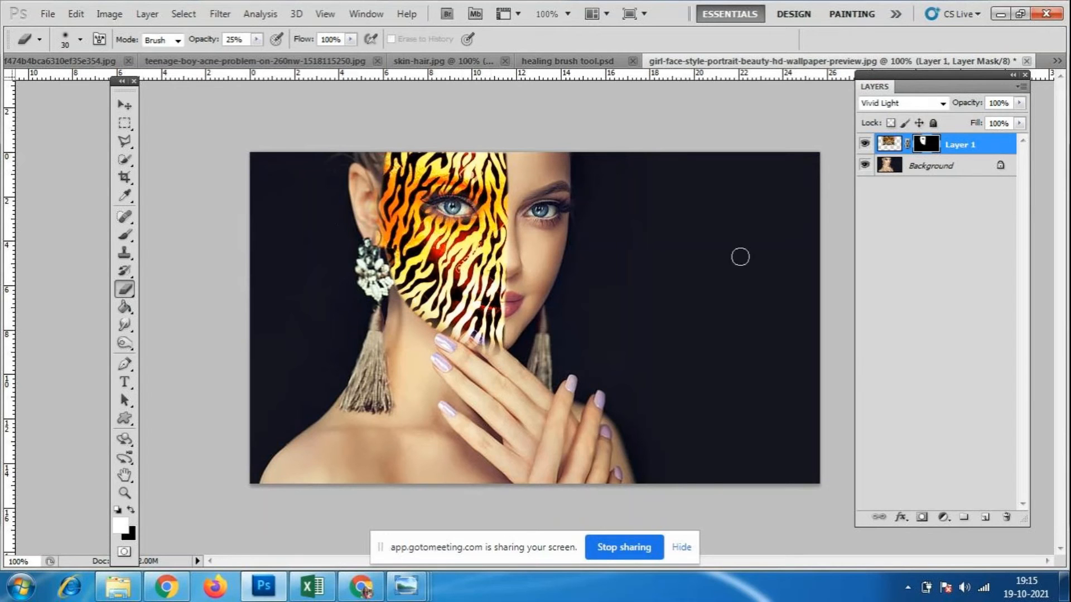
# - Try the Linear Light and Pin Light blend modes on the tiger pattern layer
pyautogui.click(941, 105)
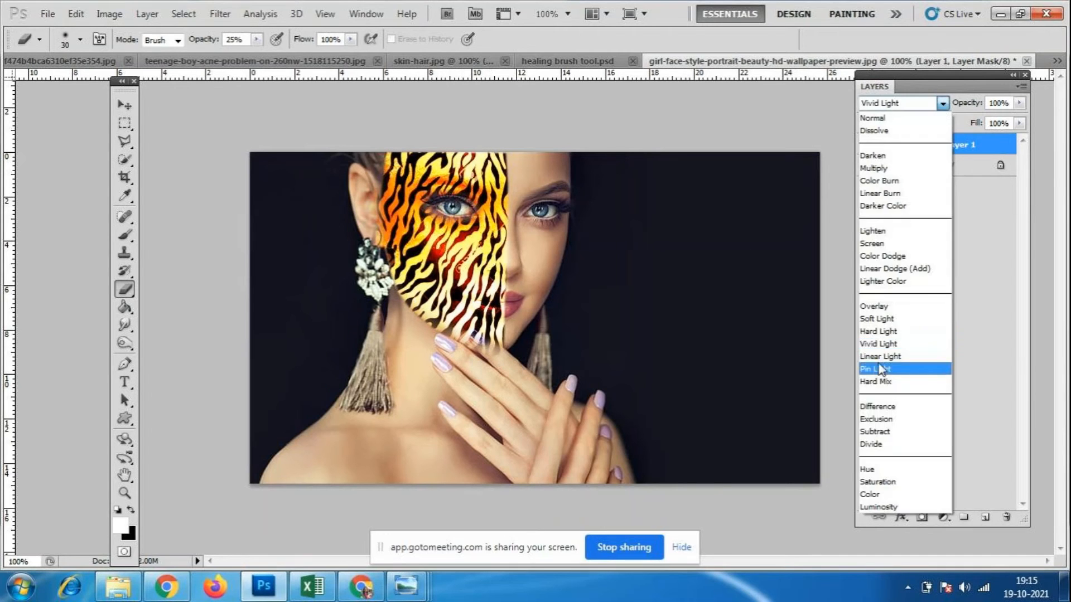
pyautogui.click(882, 356)
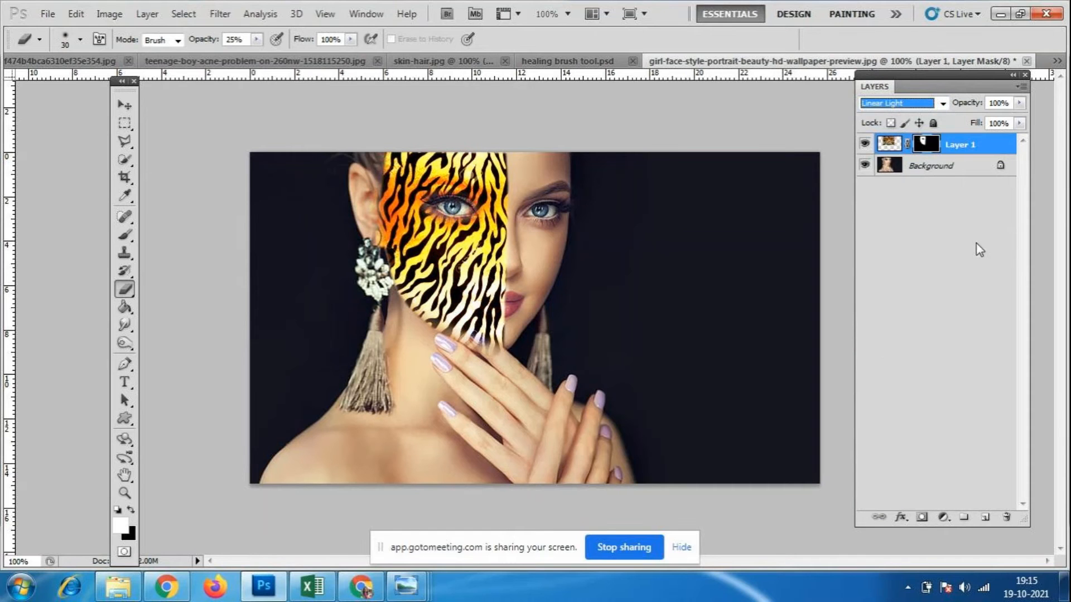
pyautogui.click(943, 106)
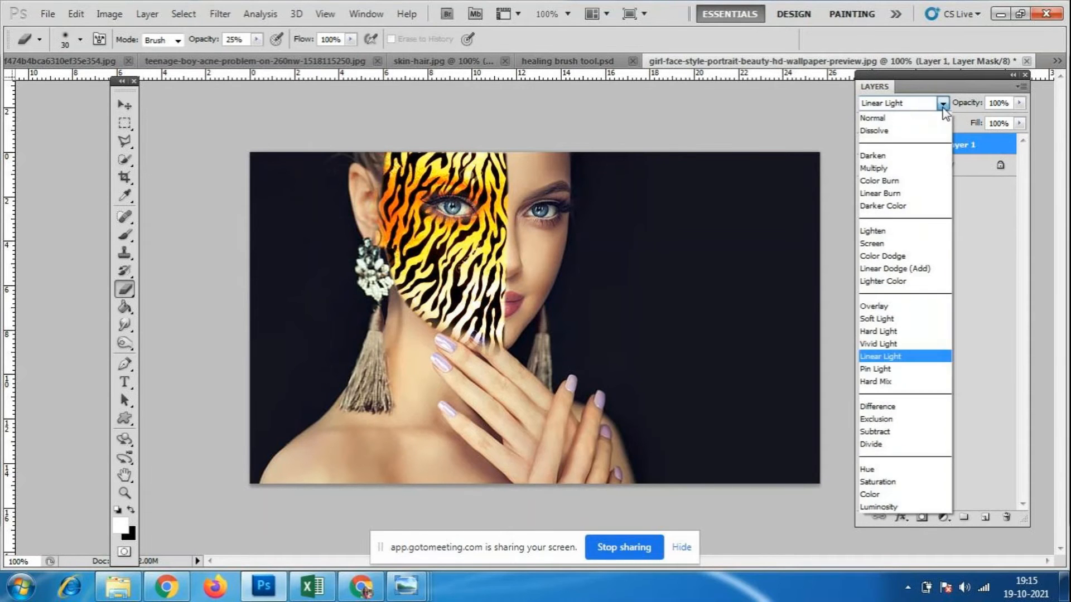
pyautogui.click(877, 369)
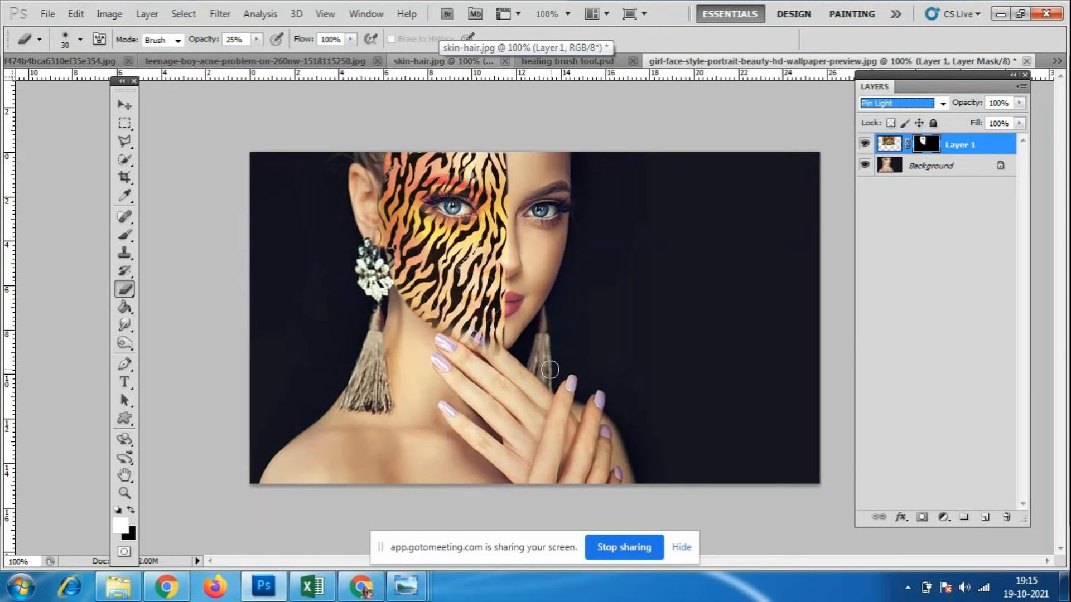
# - View the Avatar face and Ultimatum digital art sample images in the works folder, and return to Photoshop
pyautogui.click(113, 594)
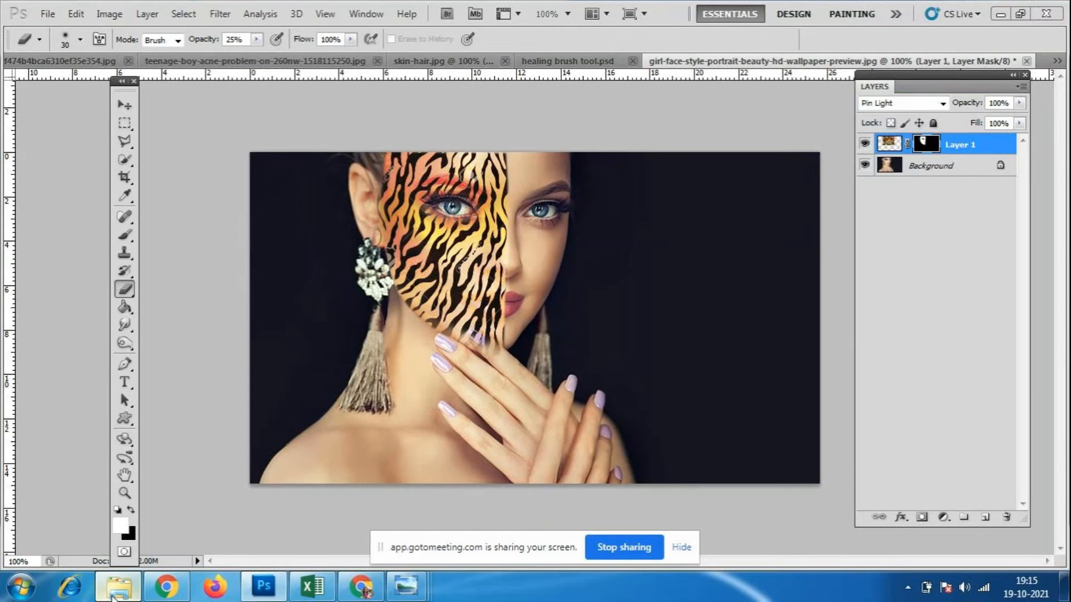
pyautogui.doubleClick(852, 123)
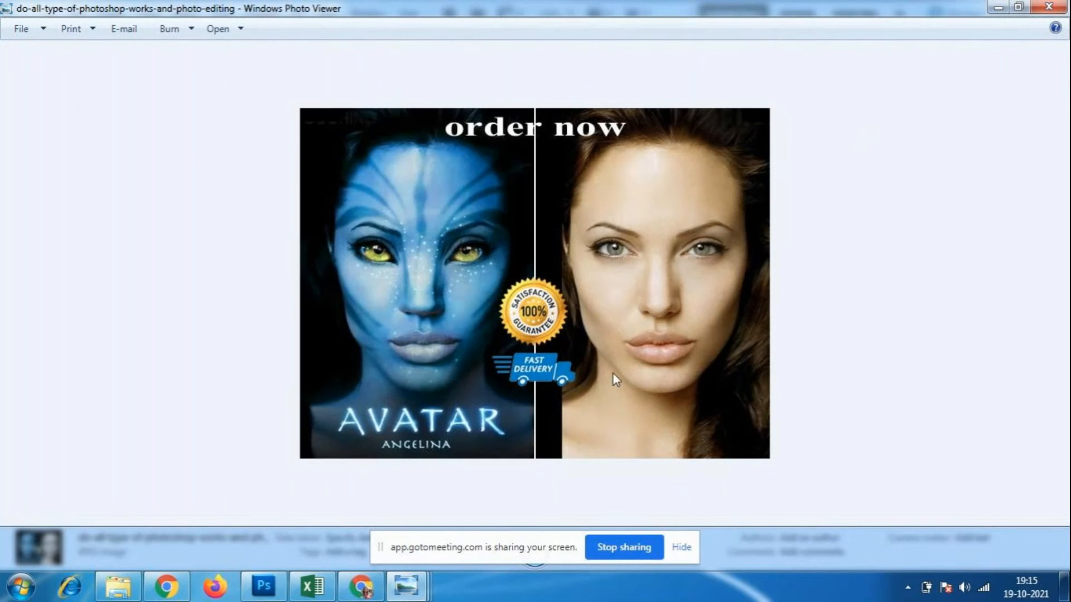
pyautogui.click(1065, 6)
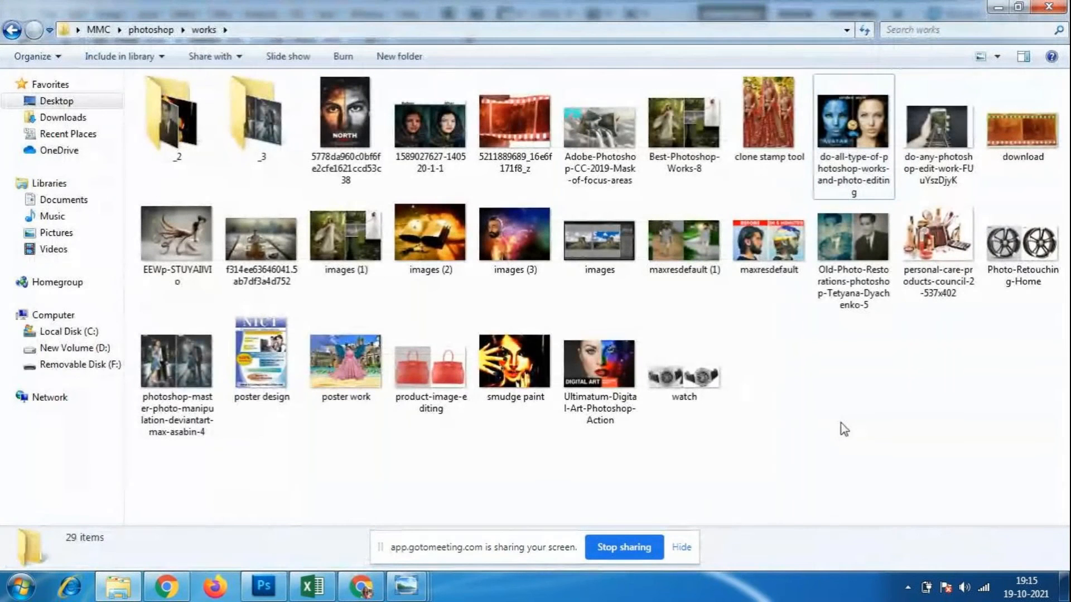
pyautogui.doubleClick(598, 364)
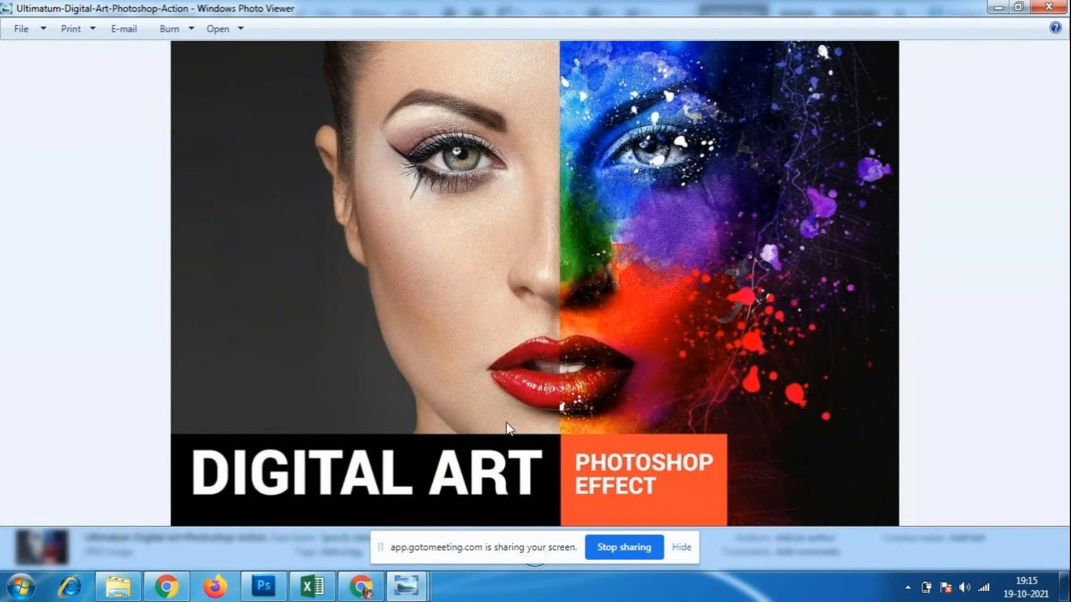
pyautogui.click(274, 596)
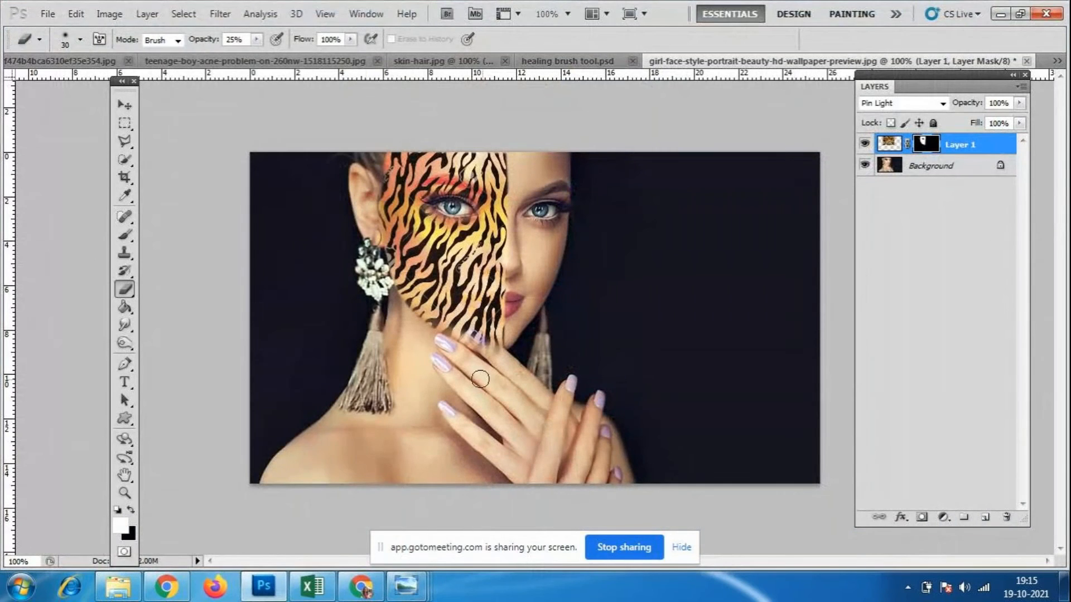
# - Try the Hard Mix, Divide and Saturation blend modes on the tiger pattern layer
pyautogui.click(943, 103)
pyautogui.click(864, 382)
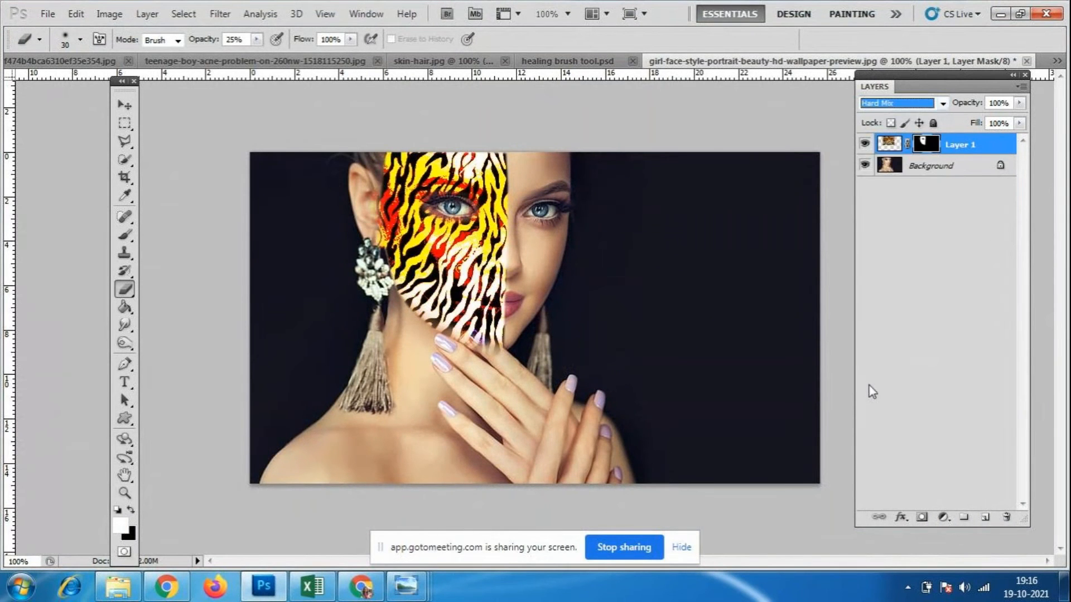
pyautogui.click(943, 103)
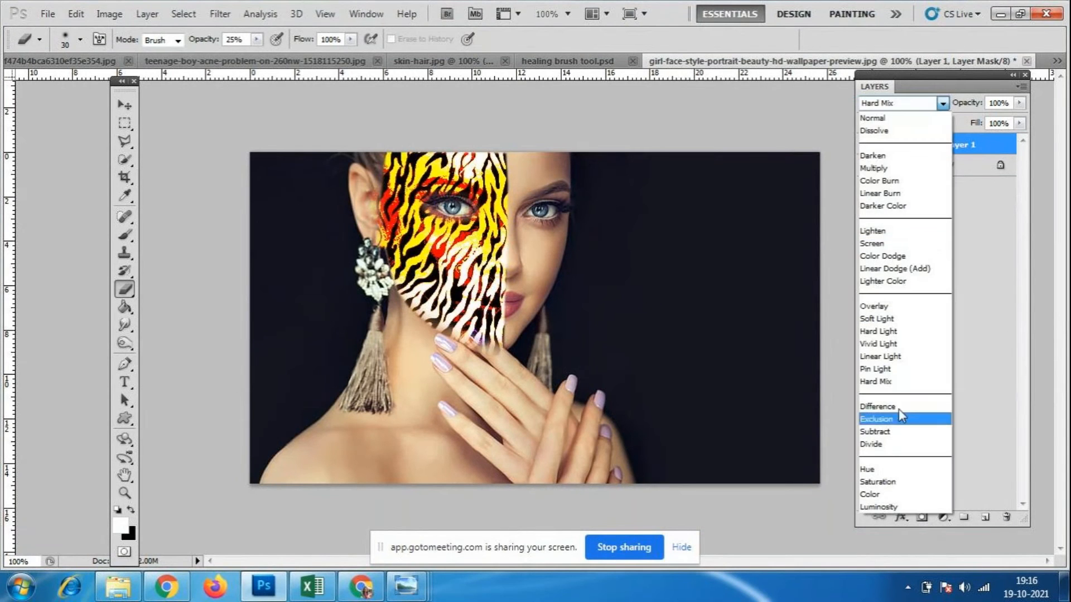
pyautogui.click(892, 442)
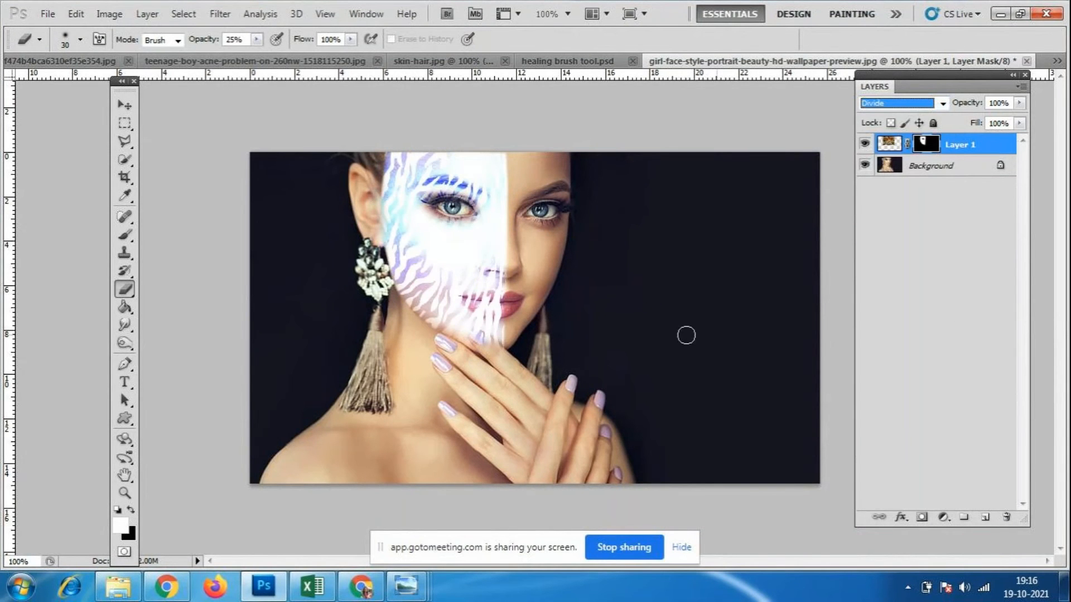
pyautogui.click(942, 104)
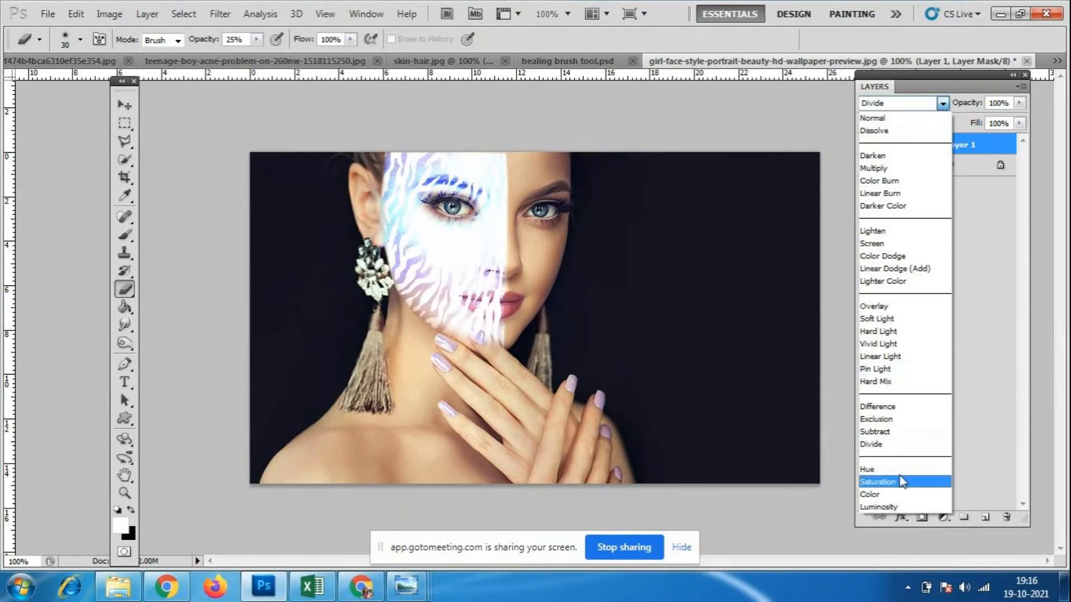
pyautogui.click(899, 485)
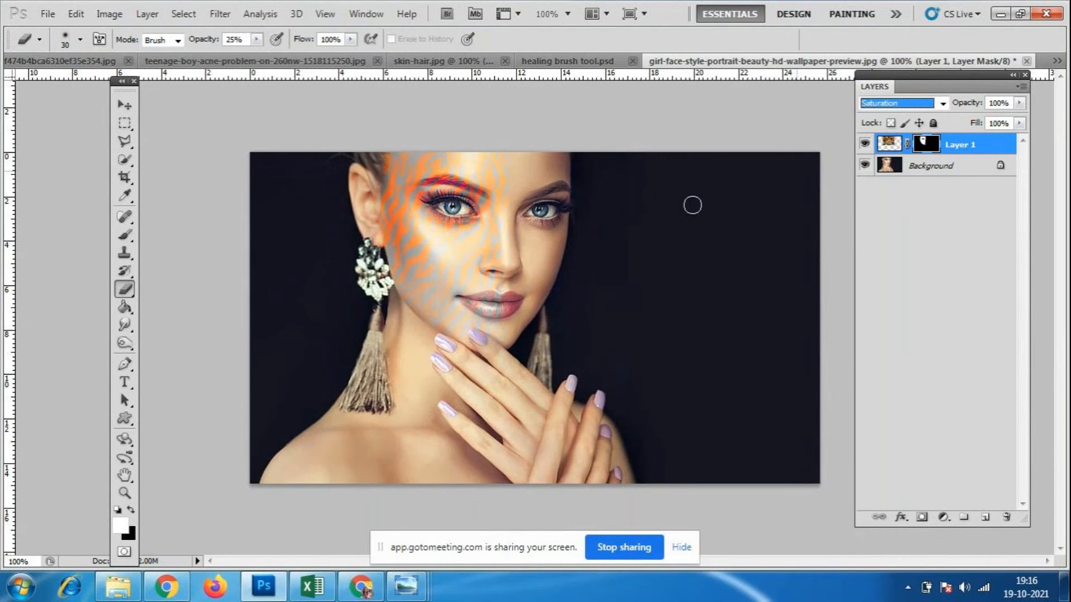
# - Try the Color, Luminosity and Screen blend modes on the tiger pattern layer
pyautogui.click(942, 103)
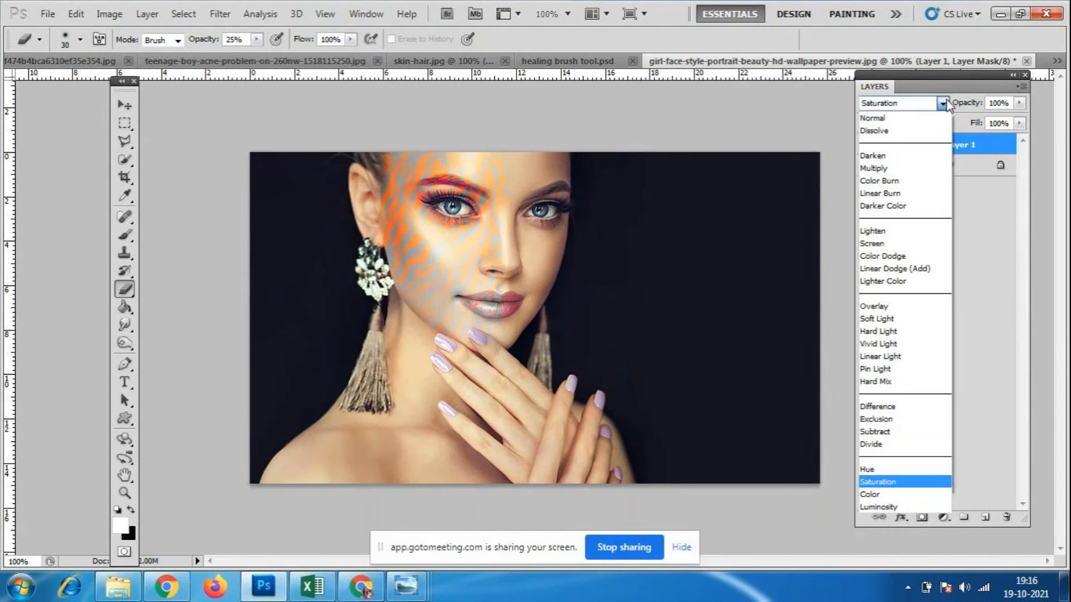
pyautogui.click(884, 494)
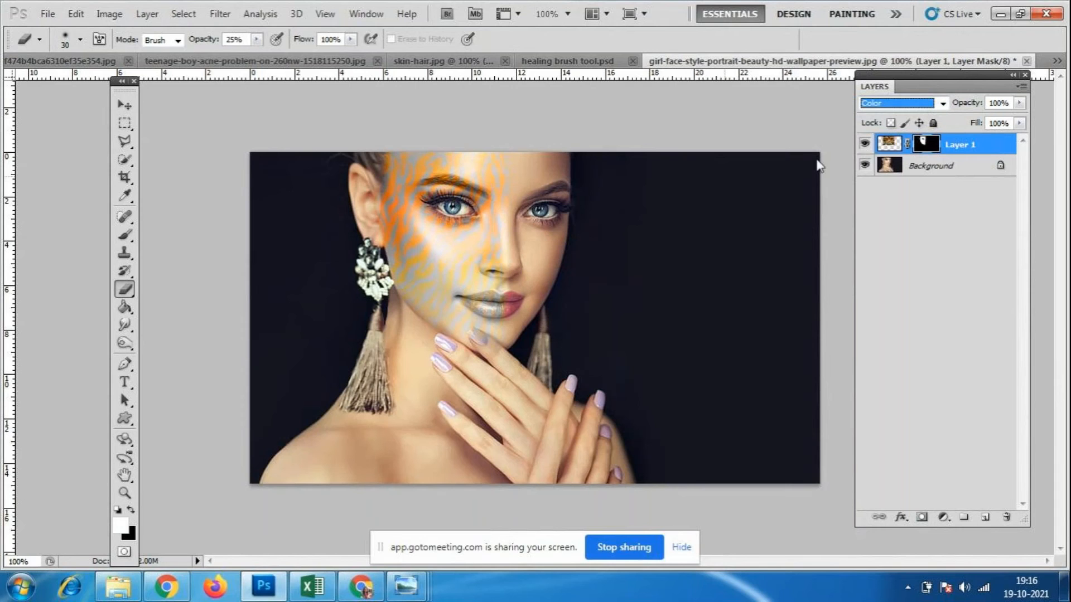
pyautogui.click(939, 103)
pyautogui.click(879, 502)
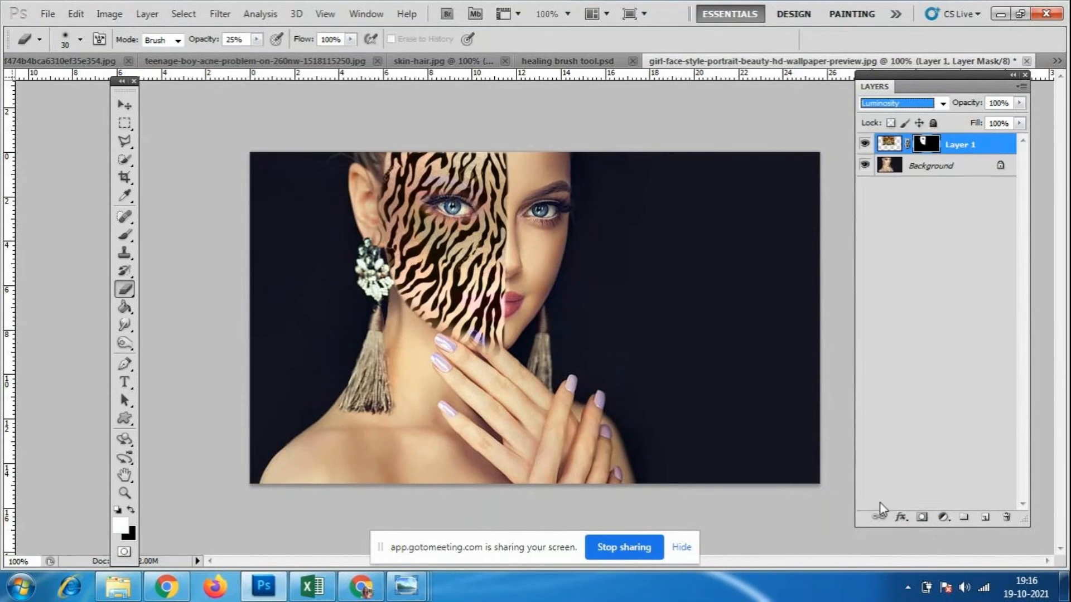
pyautogui.click(942, 103)
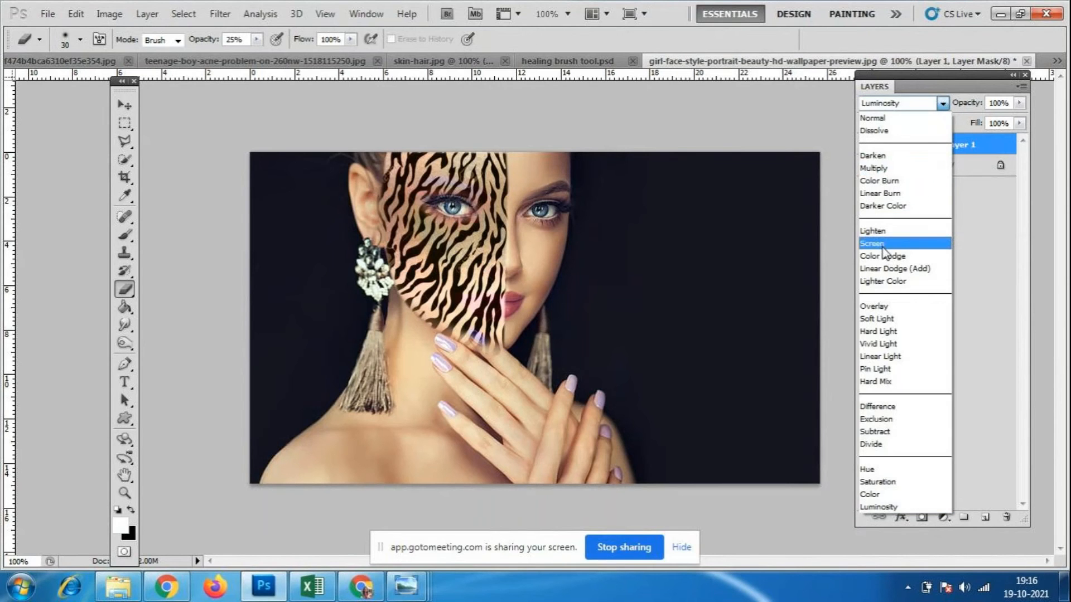
pyautogui.click(882, 246)
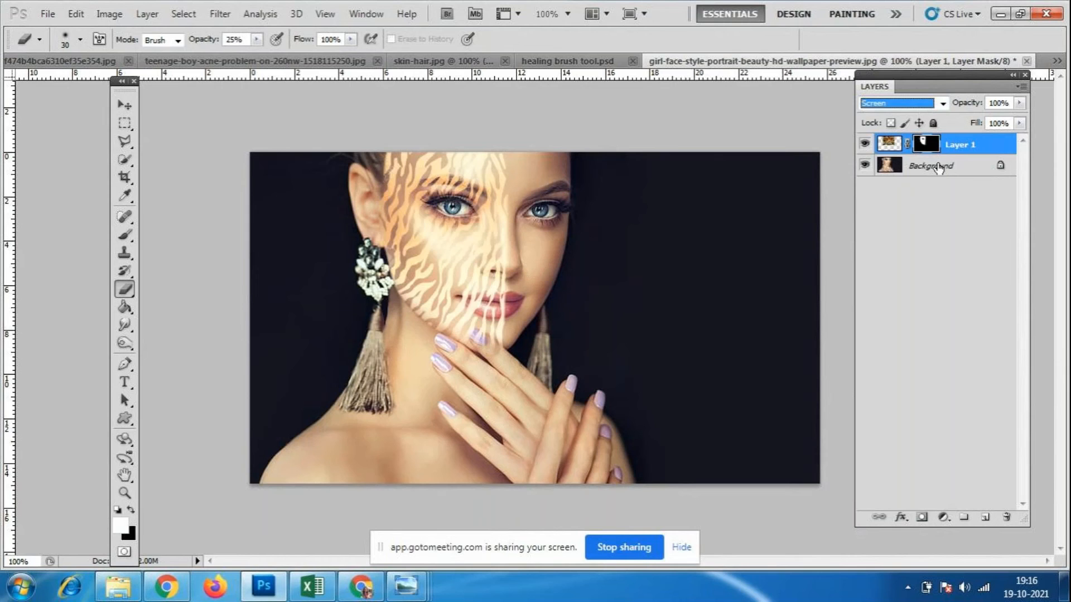
# - Set the tiger pattern layer's blend mode to Soft Light and activate the Move tool
pyautogui.click(942, 103)
pyautogui.click(873, 310)
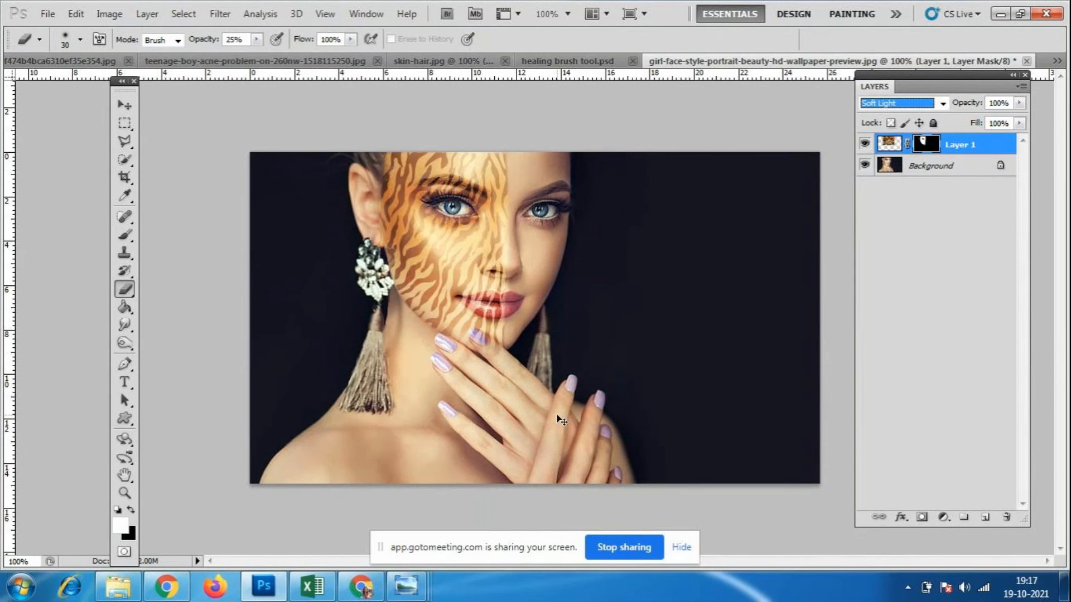
pyautogui.hotkey('ctrl', '+')
pyautogui.hotkey('ctrl', '+')
pyautogui.scroll(11, 464, 440)
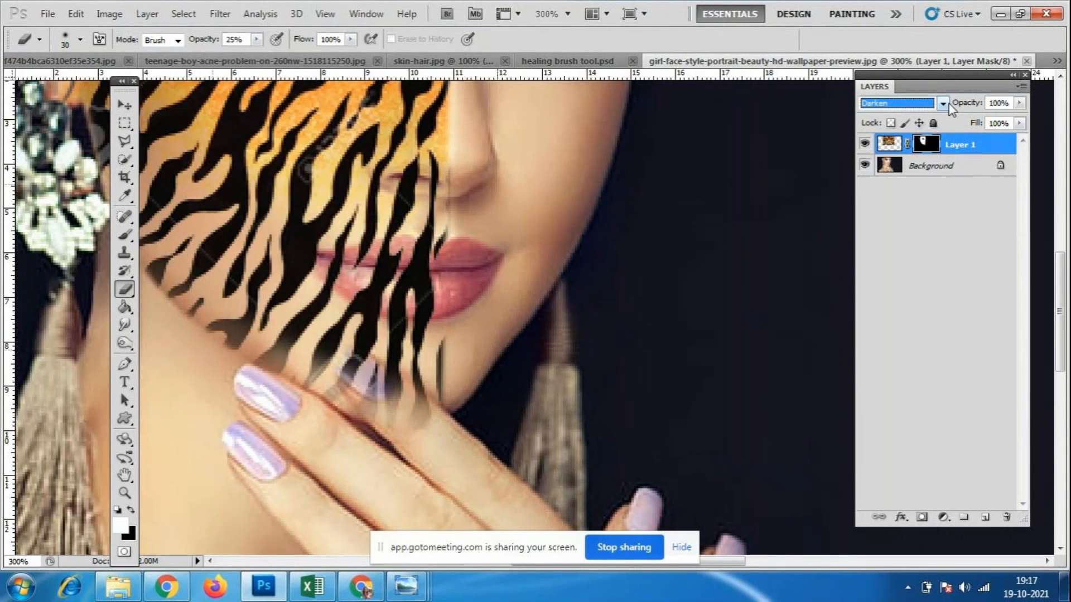
pyautogui.click(942, 104)
pyautogui.click(879, 327)
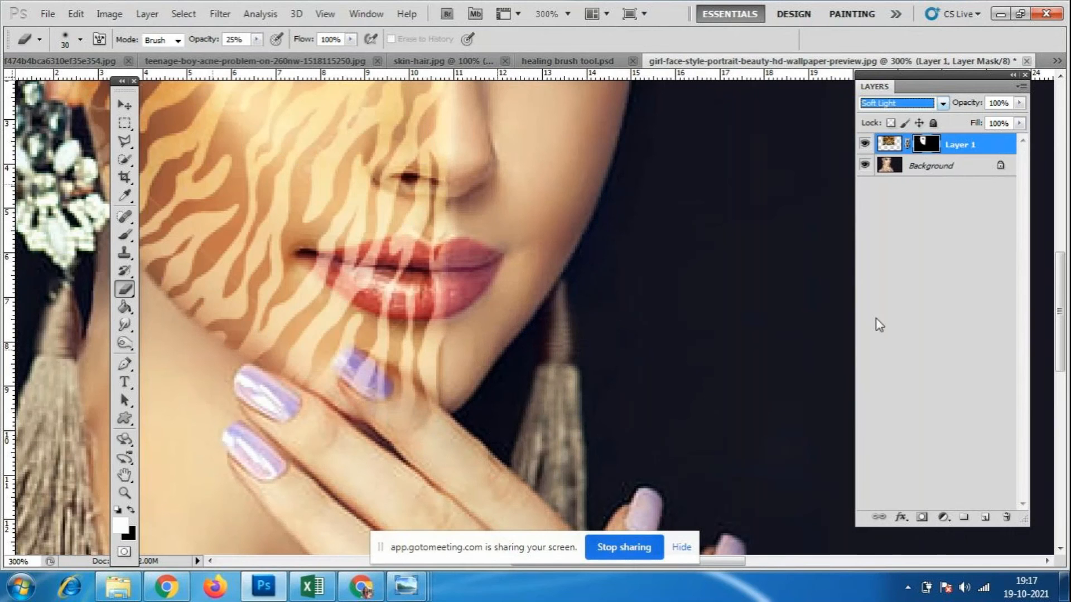
pyautogui.hotkey('ctrl', '-')
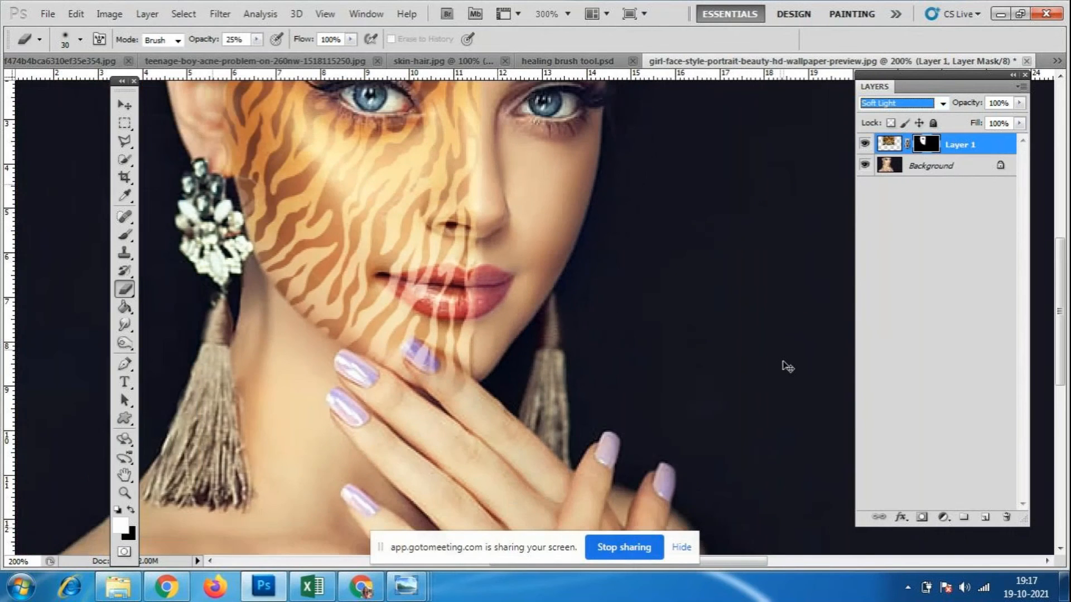
pyautogui.hotkey('ctrl', '-')
pyautogui.press('v')
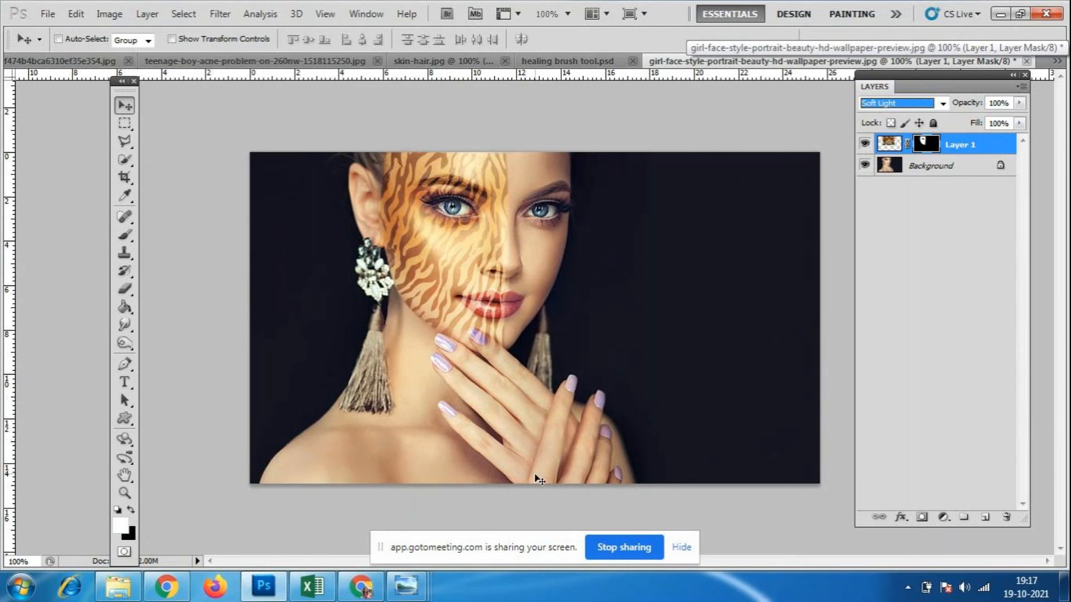
# - Show the Smudge tool group and the group holding the Dodge, Burn and Sponge tools
pyautogui.click(125, 325)
pyautogui.rightClick(125, 326)
pyautogui.click(125, 343)
pyautogui.rightClick(125, 344)
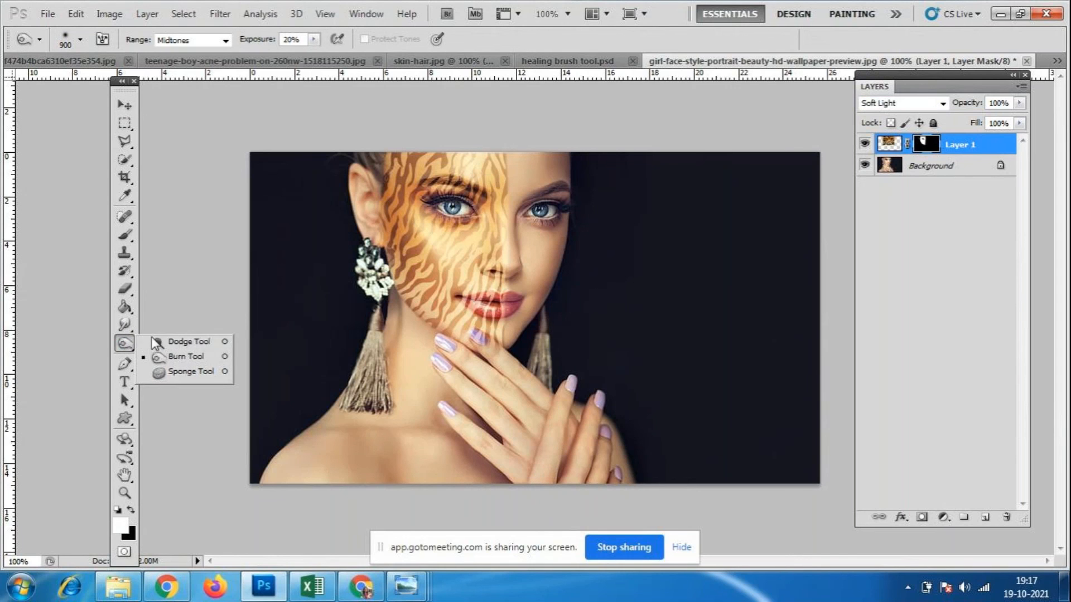
pyautogui.click(127, 351)
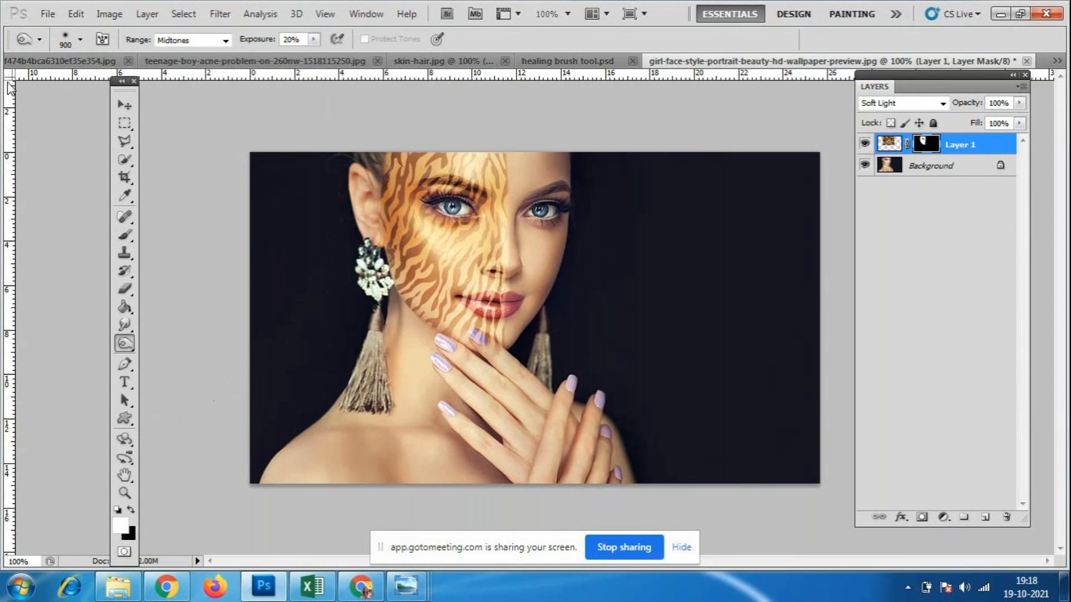
# - Activate the Move tool and switch to the GoToMeeting window in Chrome
pyautogui.click(125, 105)
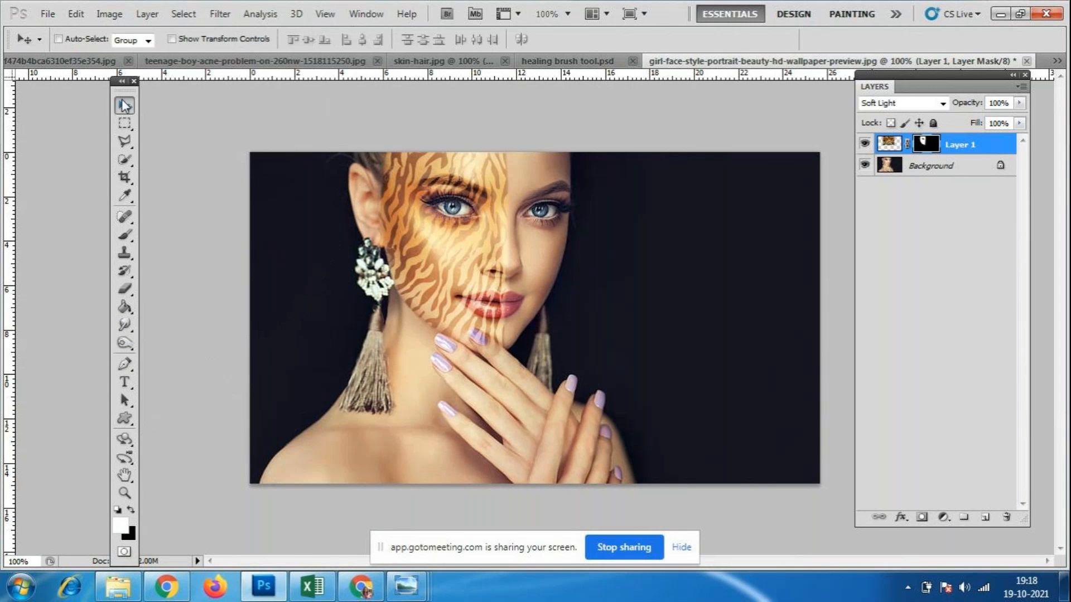
pyautogui.click(353, 592)
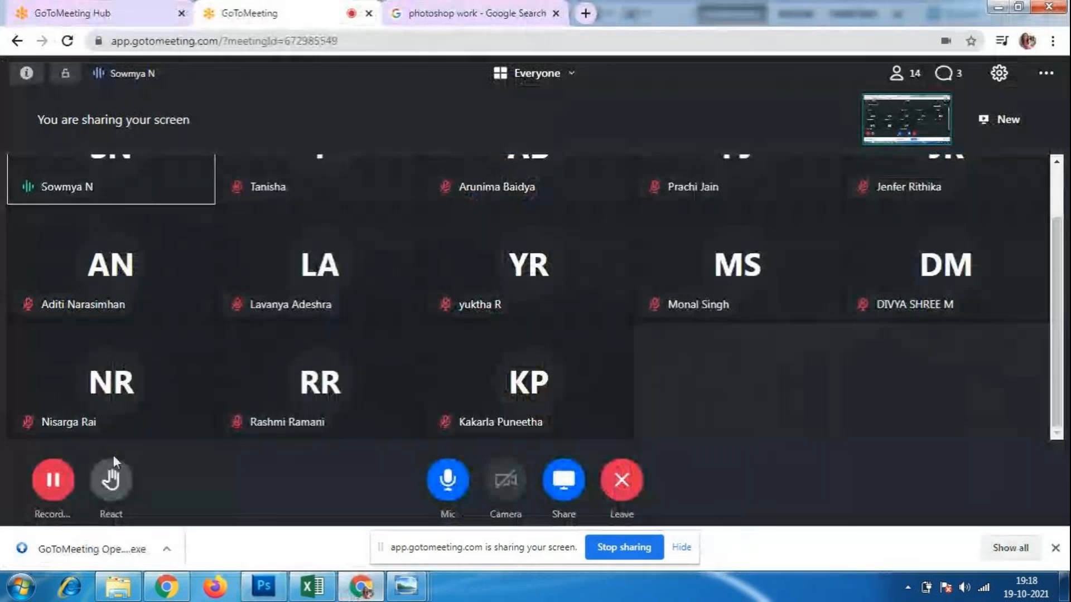